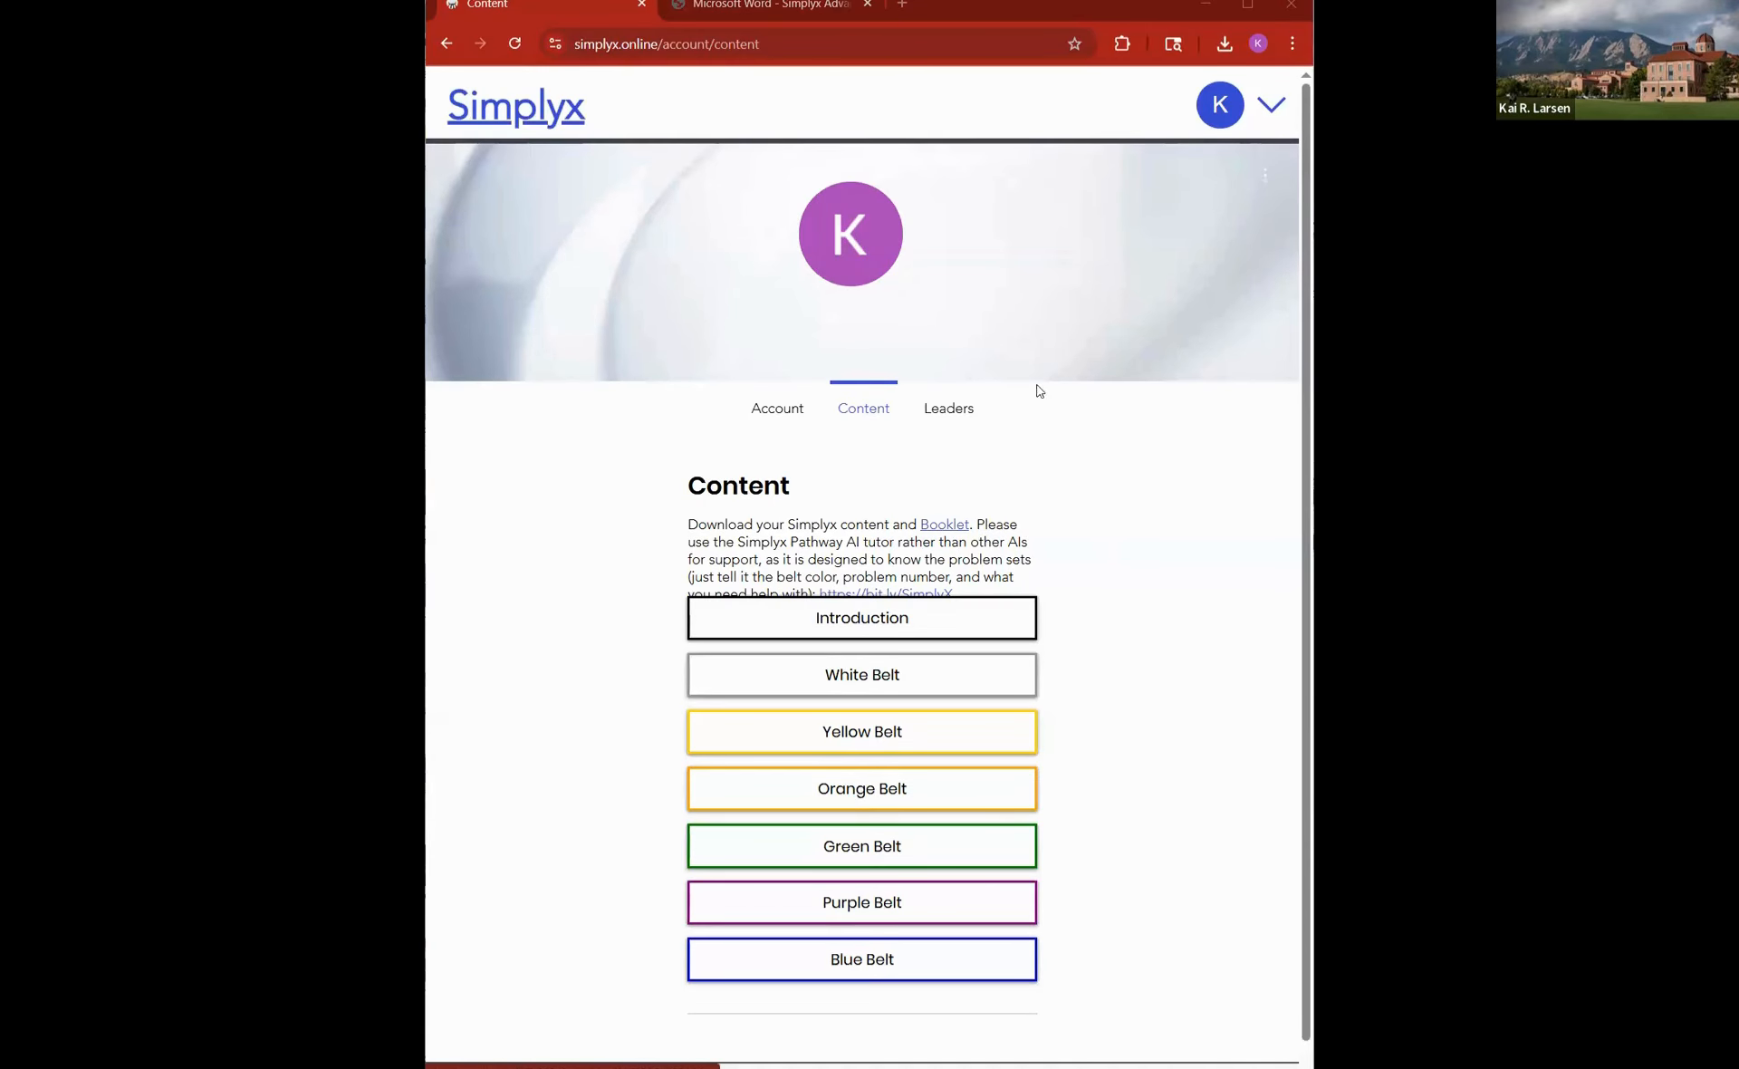
# - Read the Interface Tools PDF from the introduction through the Action, Check Box and Condition sections to the exercise checkpoint
pyautogui.click(791, 9)
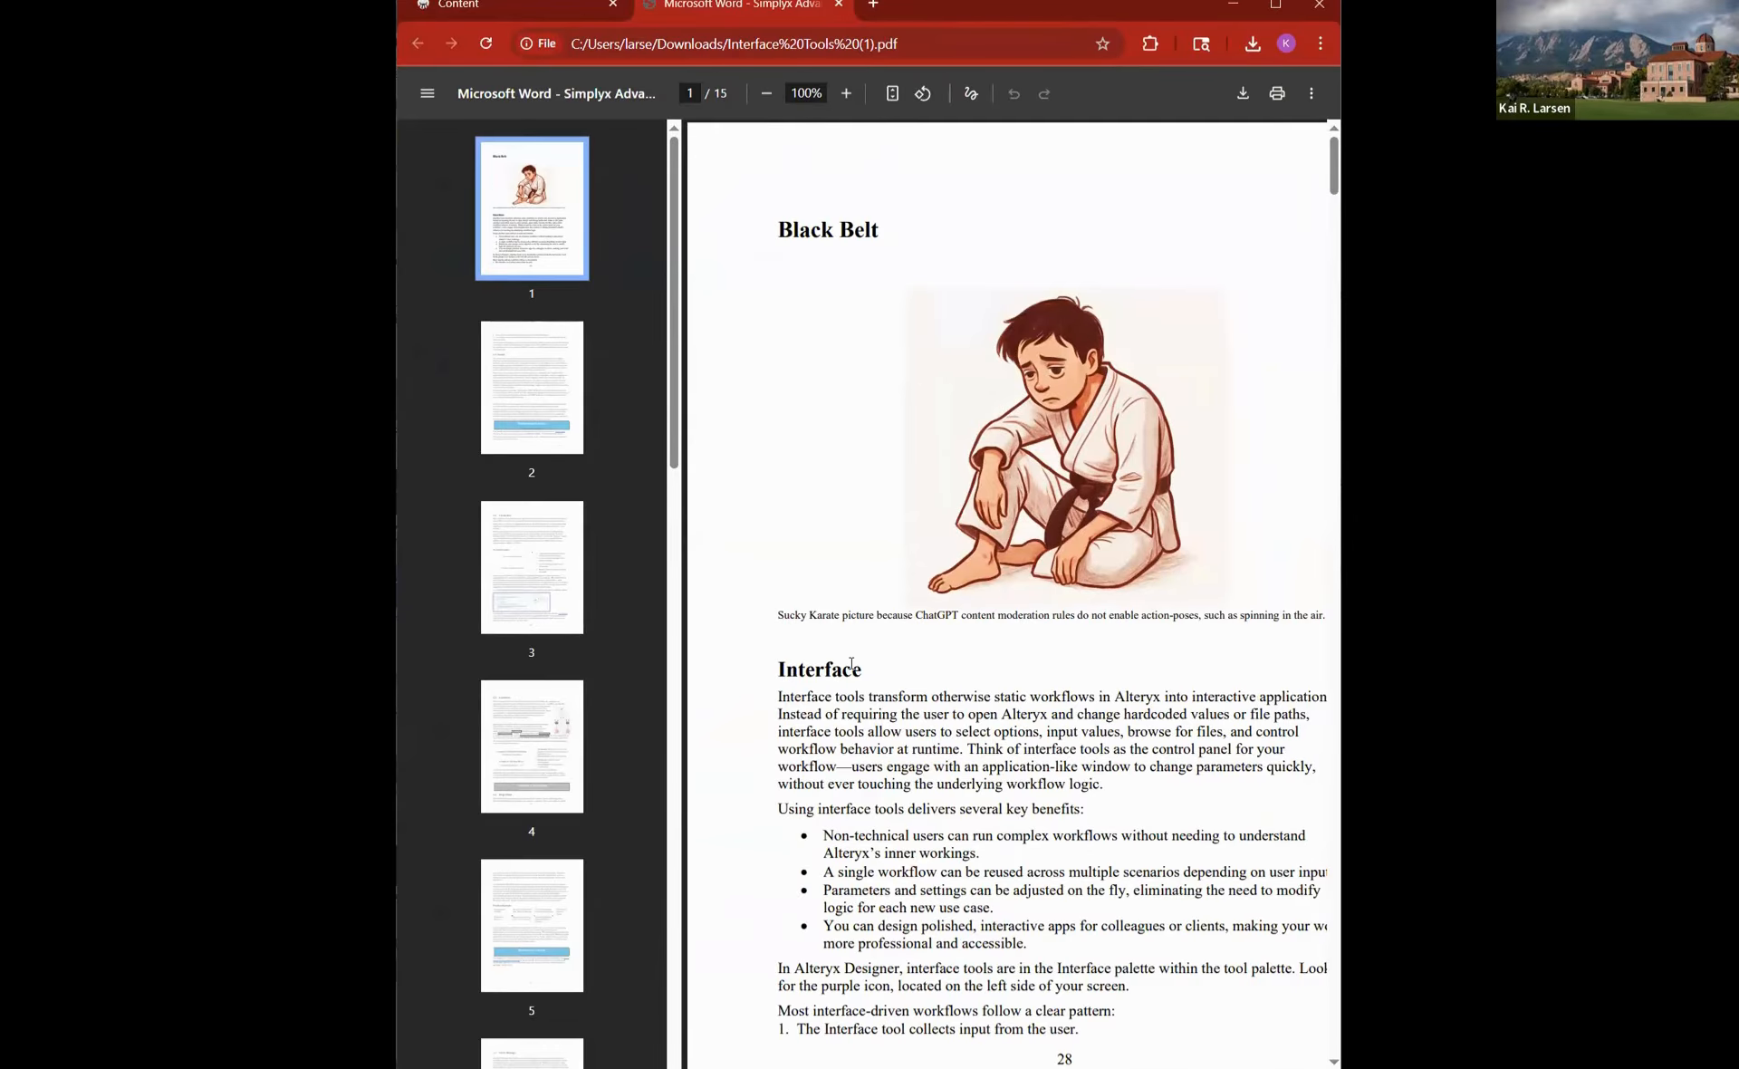
pyautogui.scroll(-5, 852, 662)
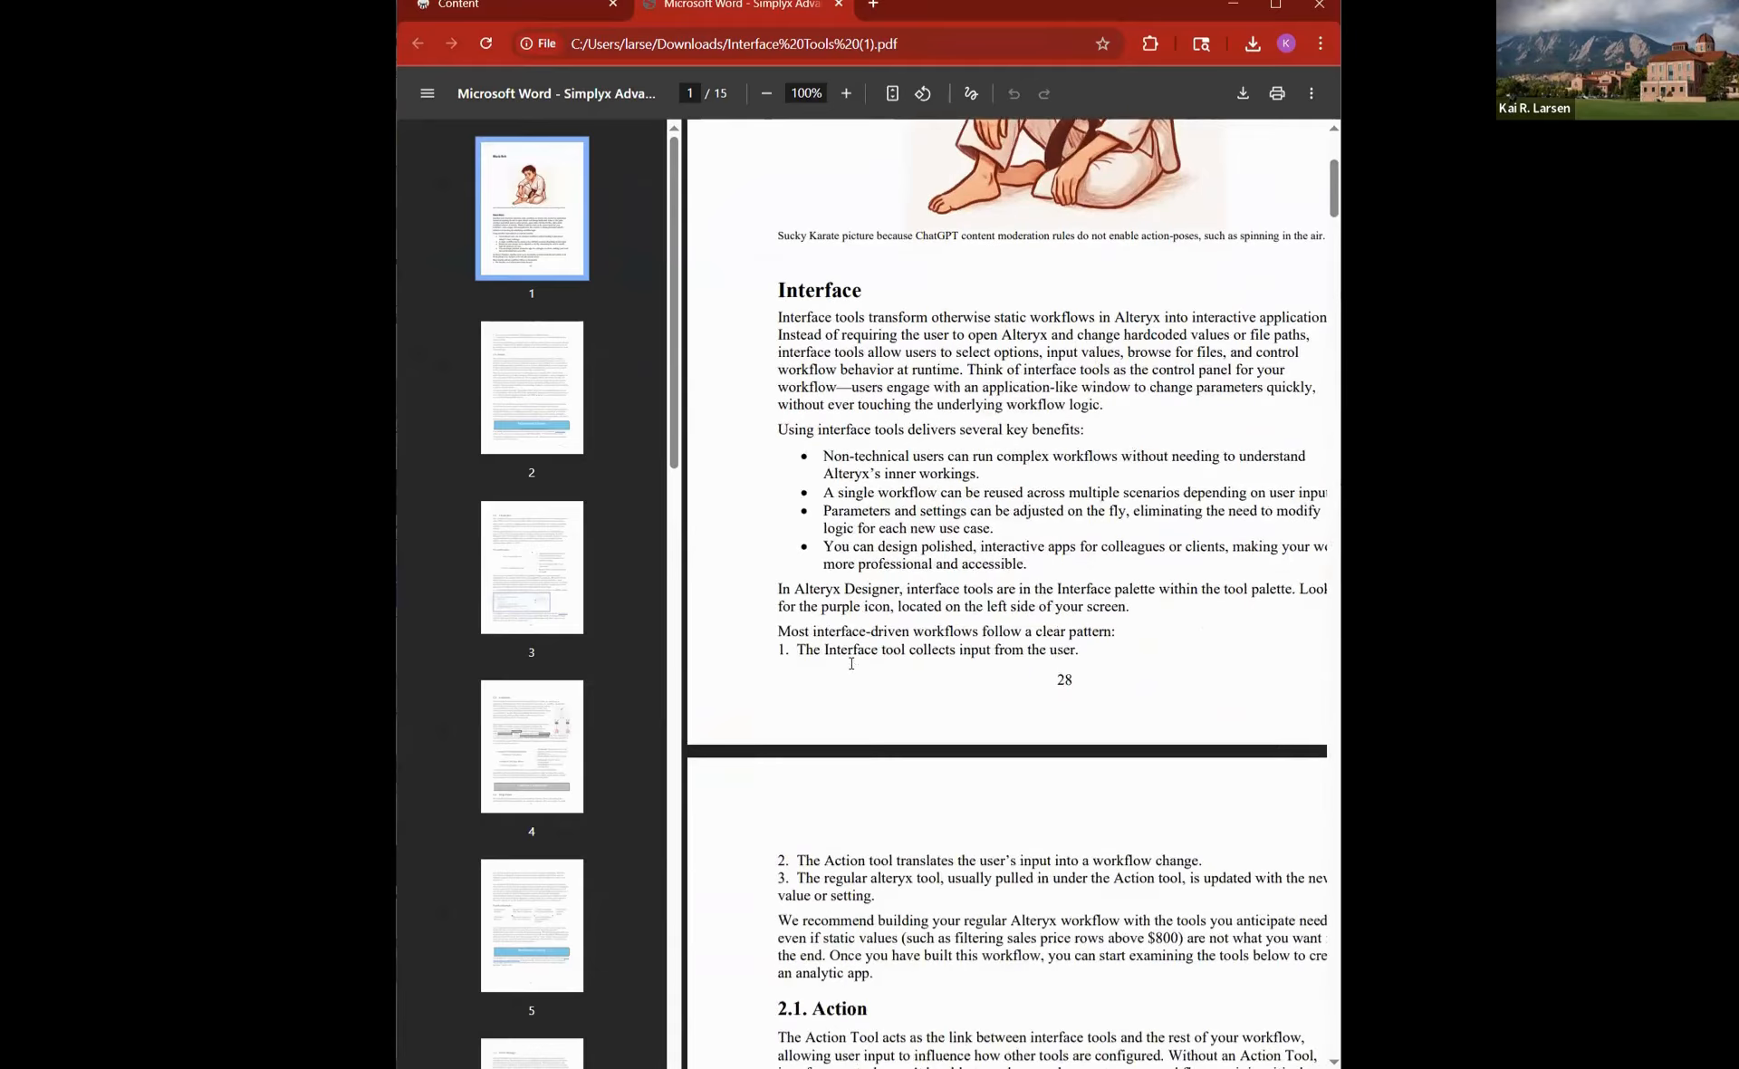
pyautogui.scroll(-6, 851, 662)
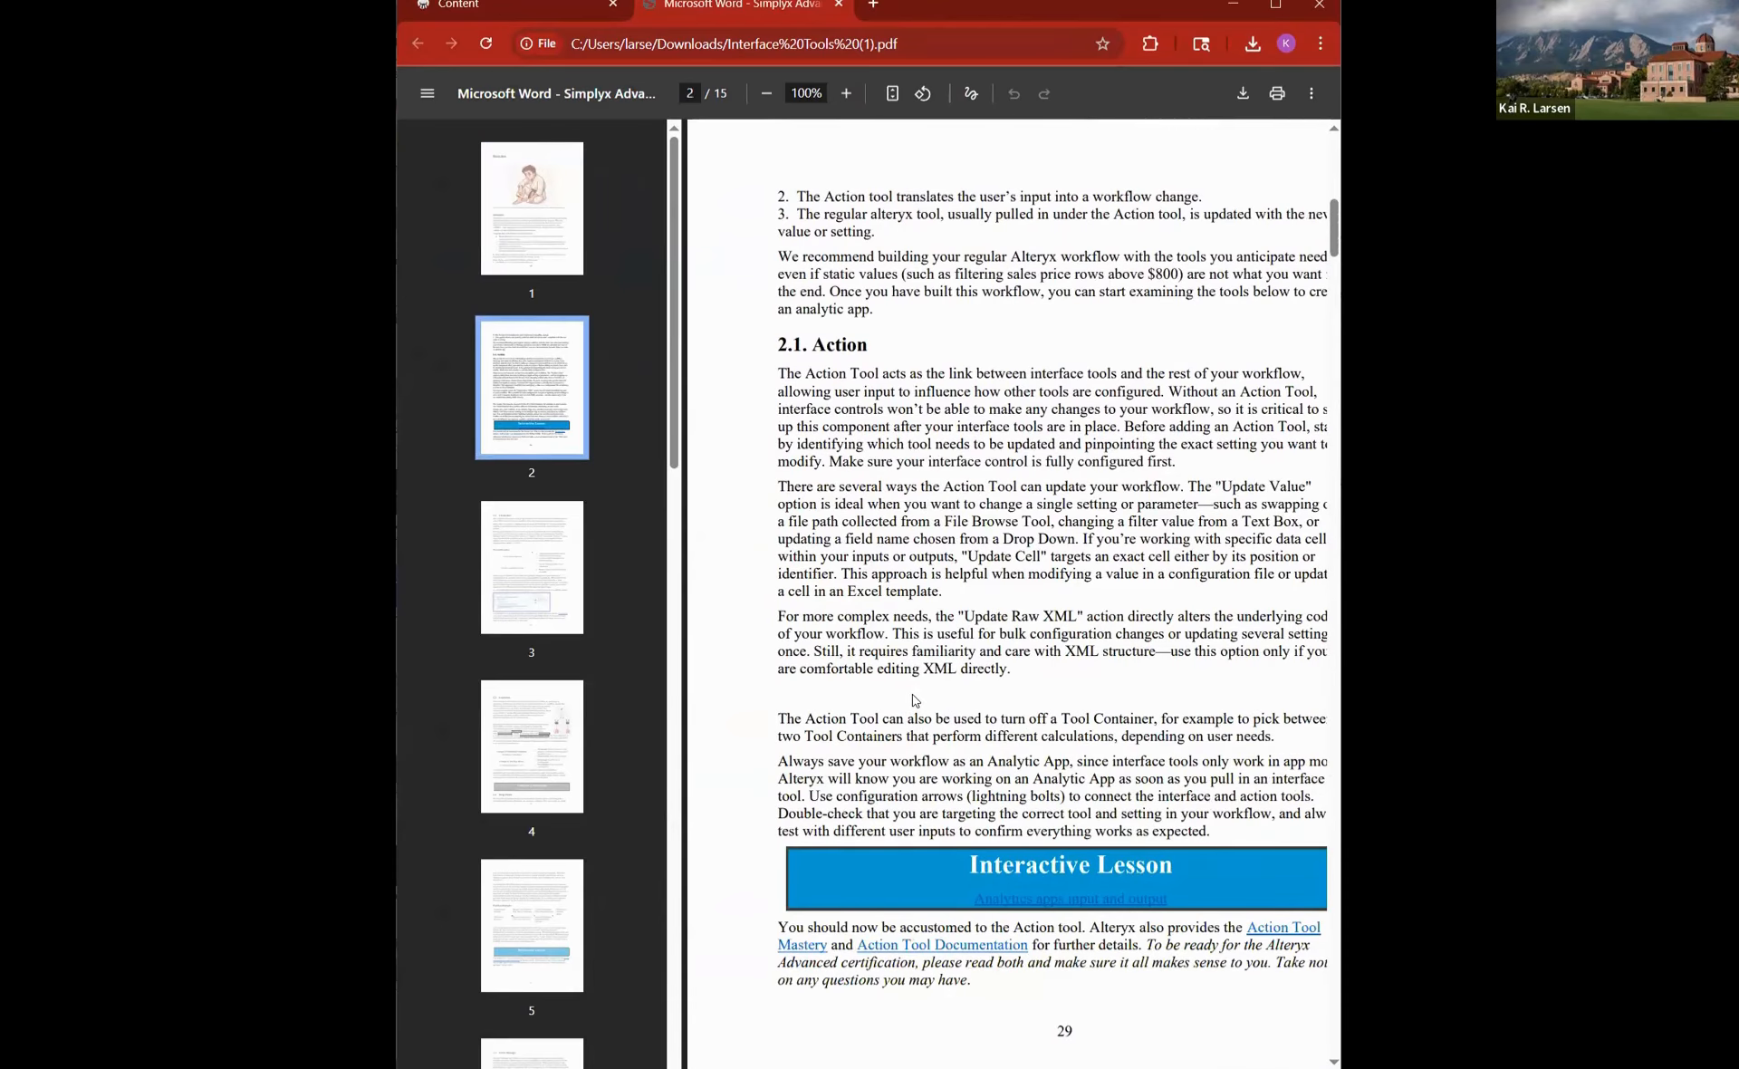
pyautogui.scroll(-2, 913, 699)
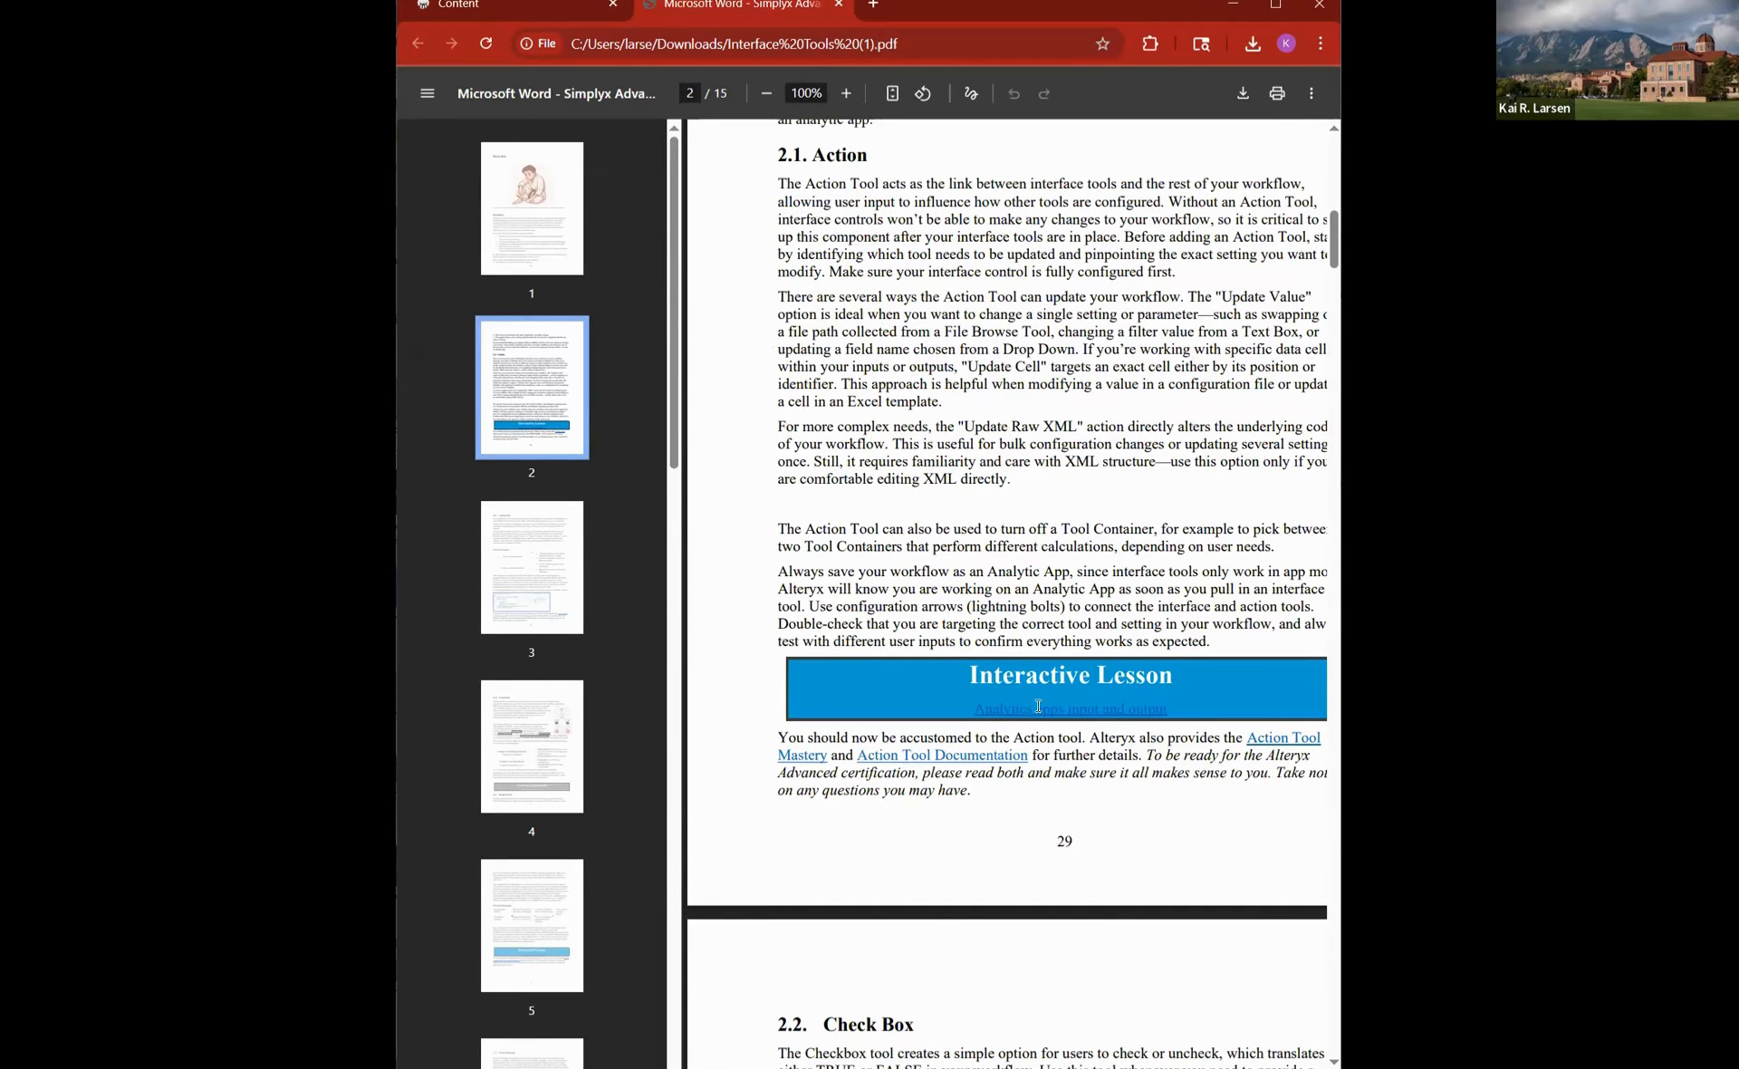
pyautogui.scroll(-3, 1038, 706)
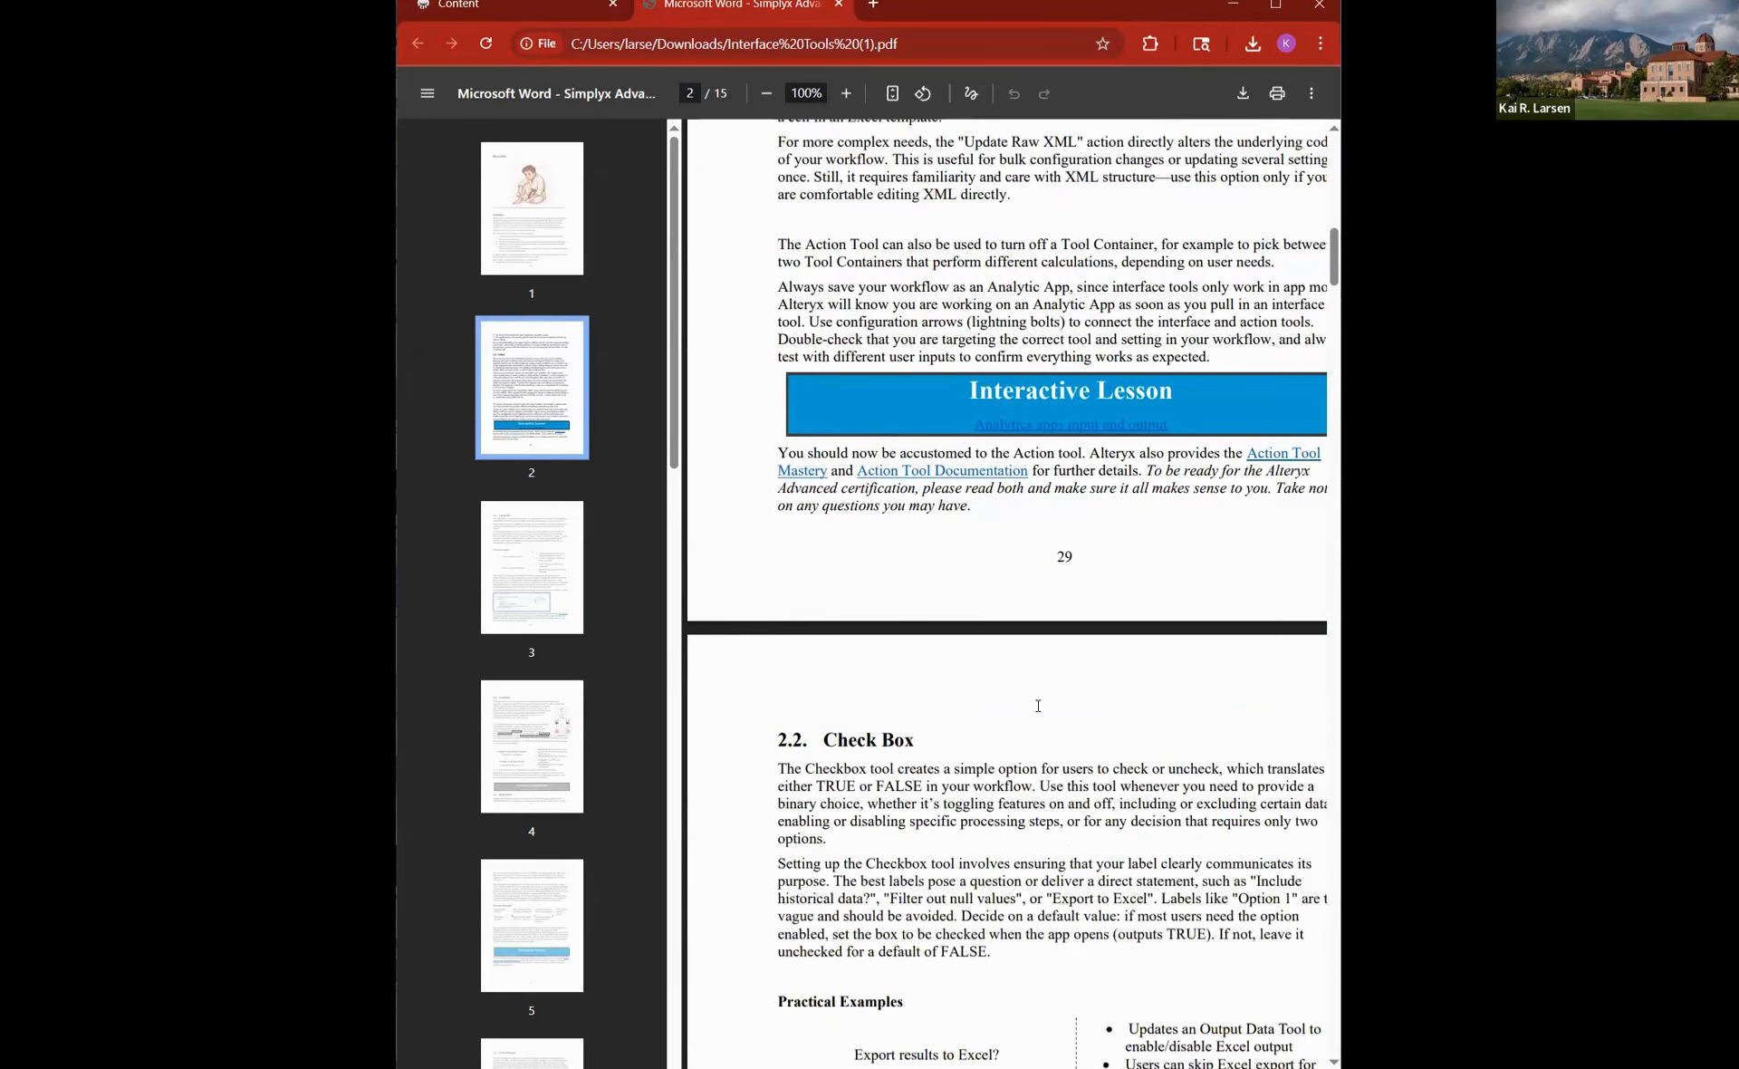
pyautogui.scroll(-5, 1038, 705)
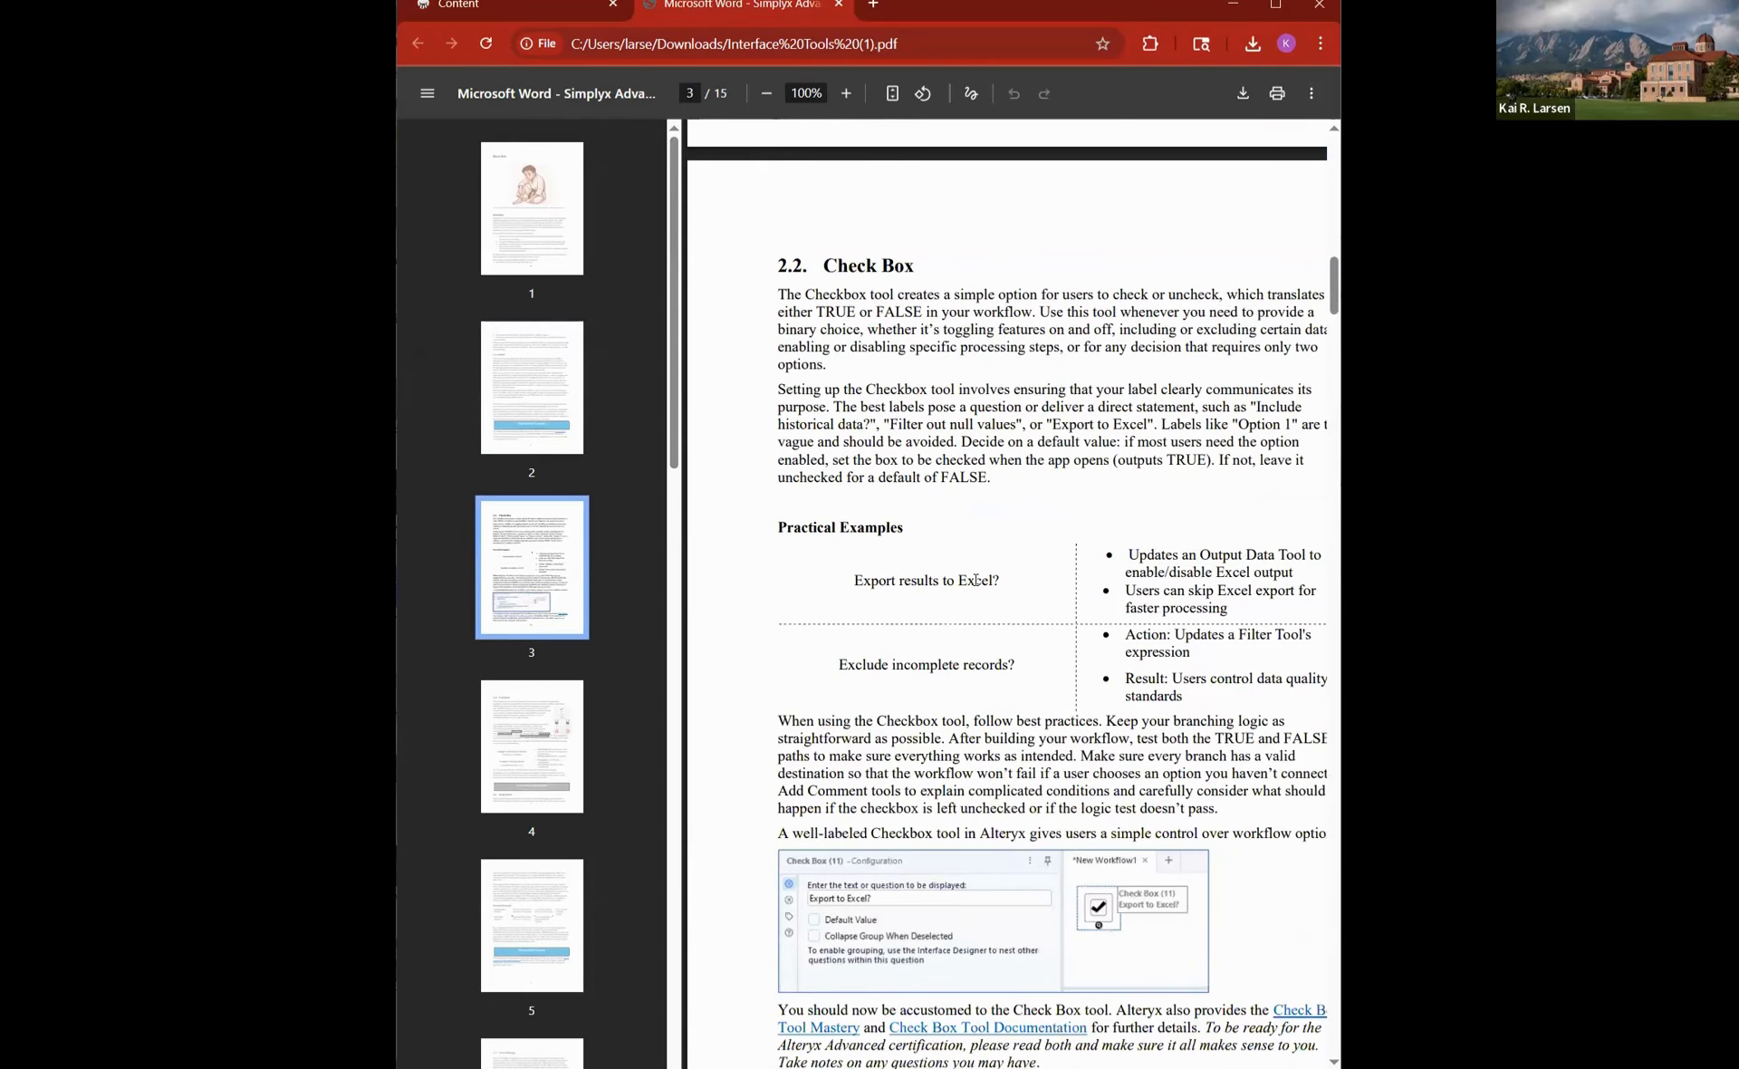
pyautogui.scroll(-8, 976, 579)
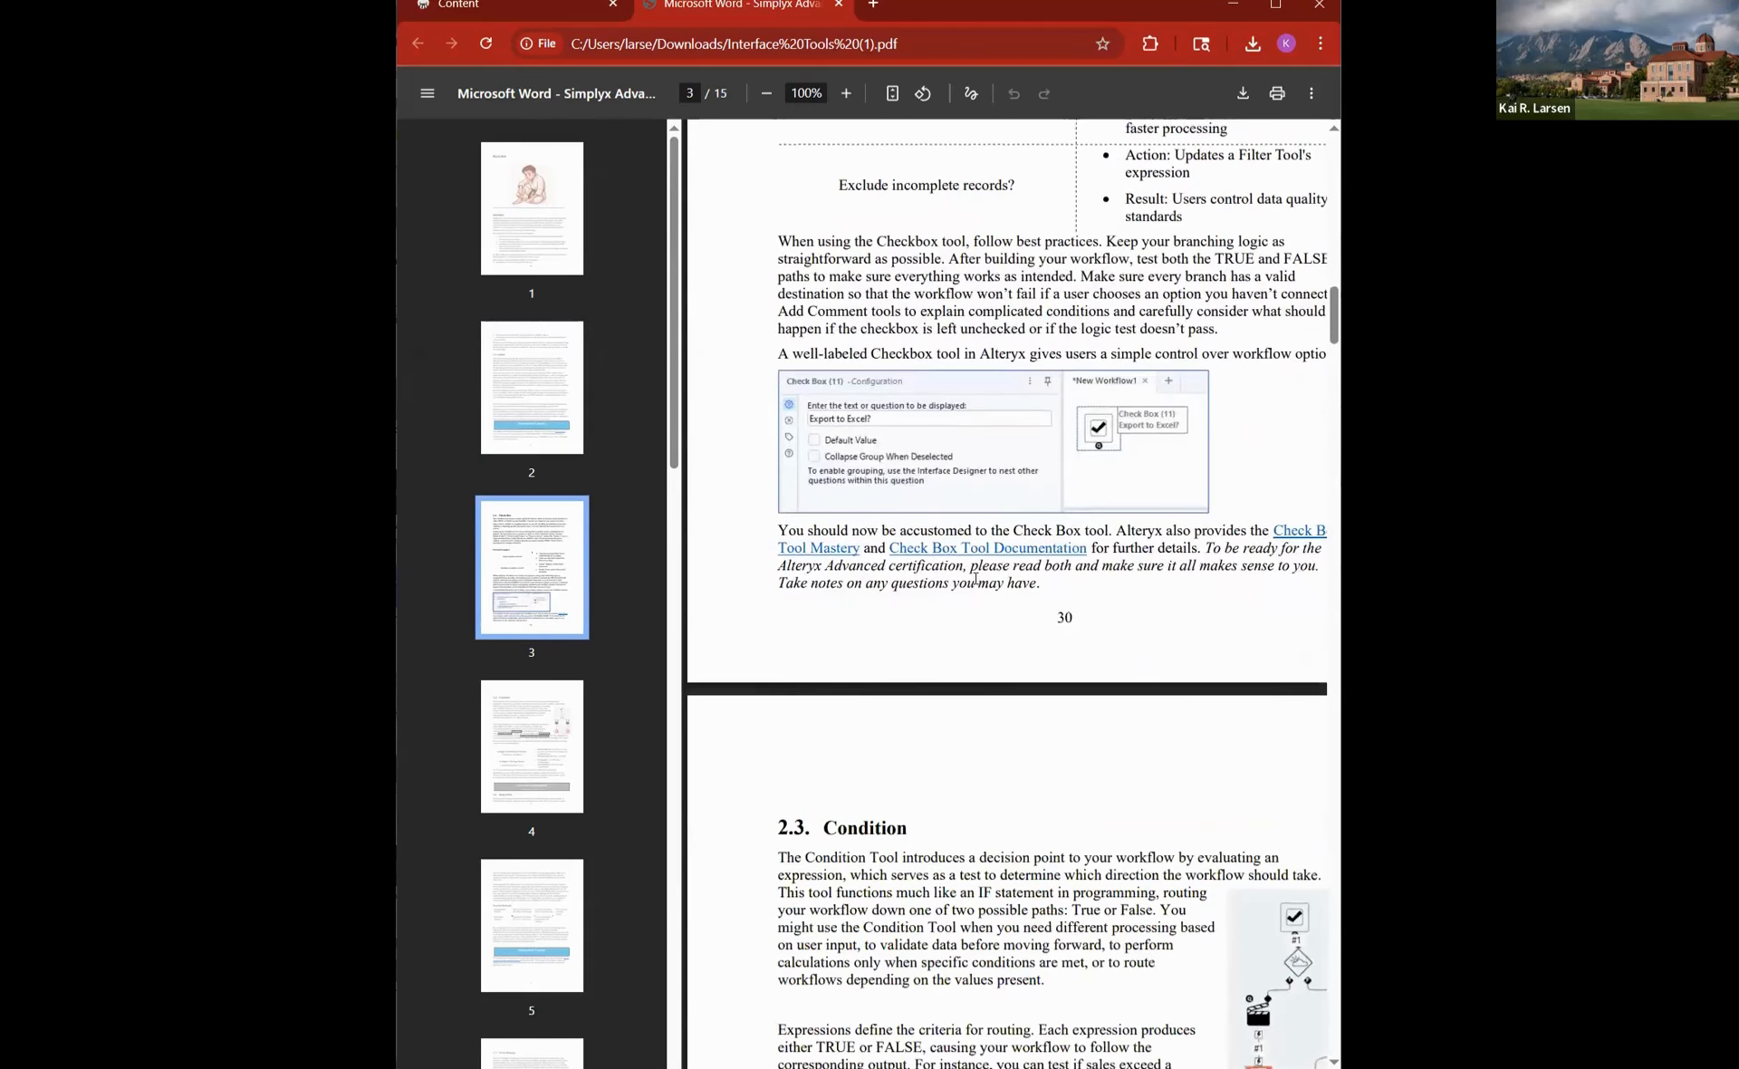
pyautogui.scroll(-3, 976, 580)
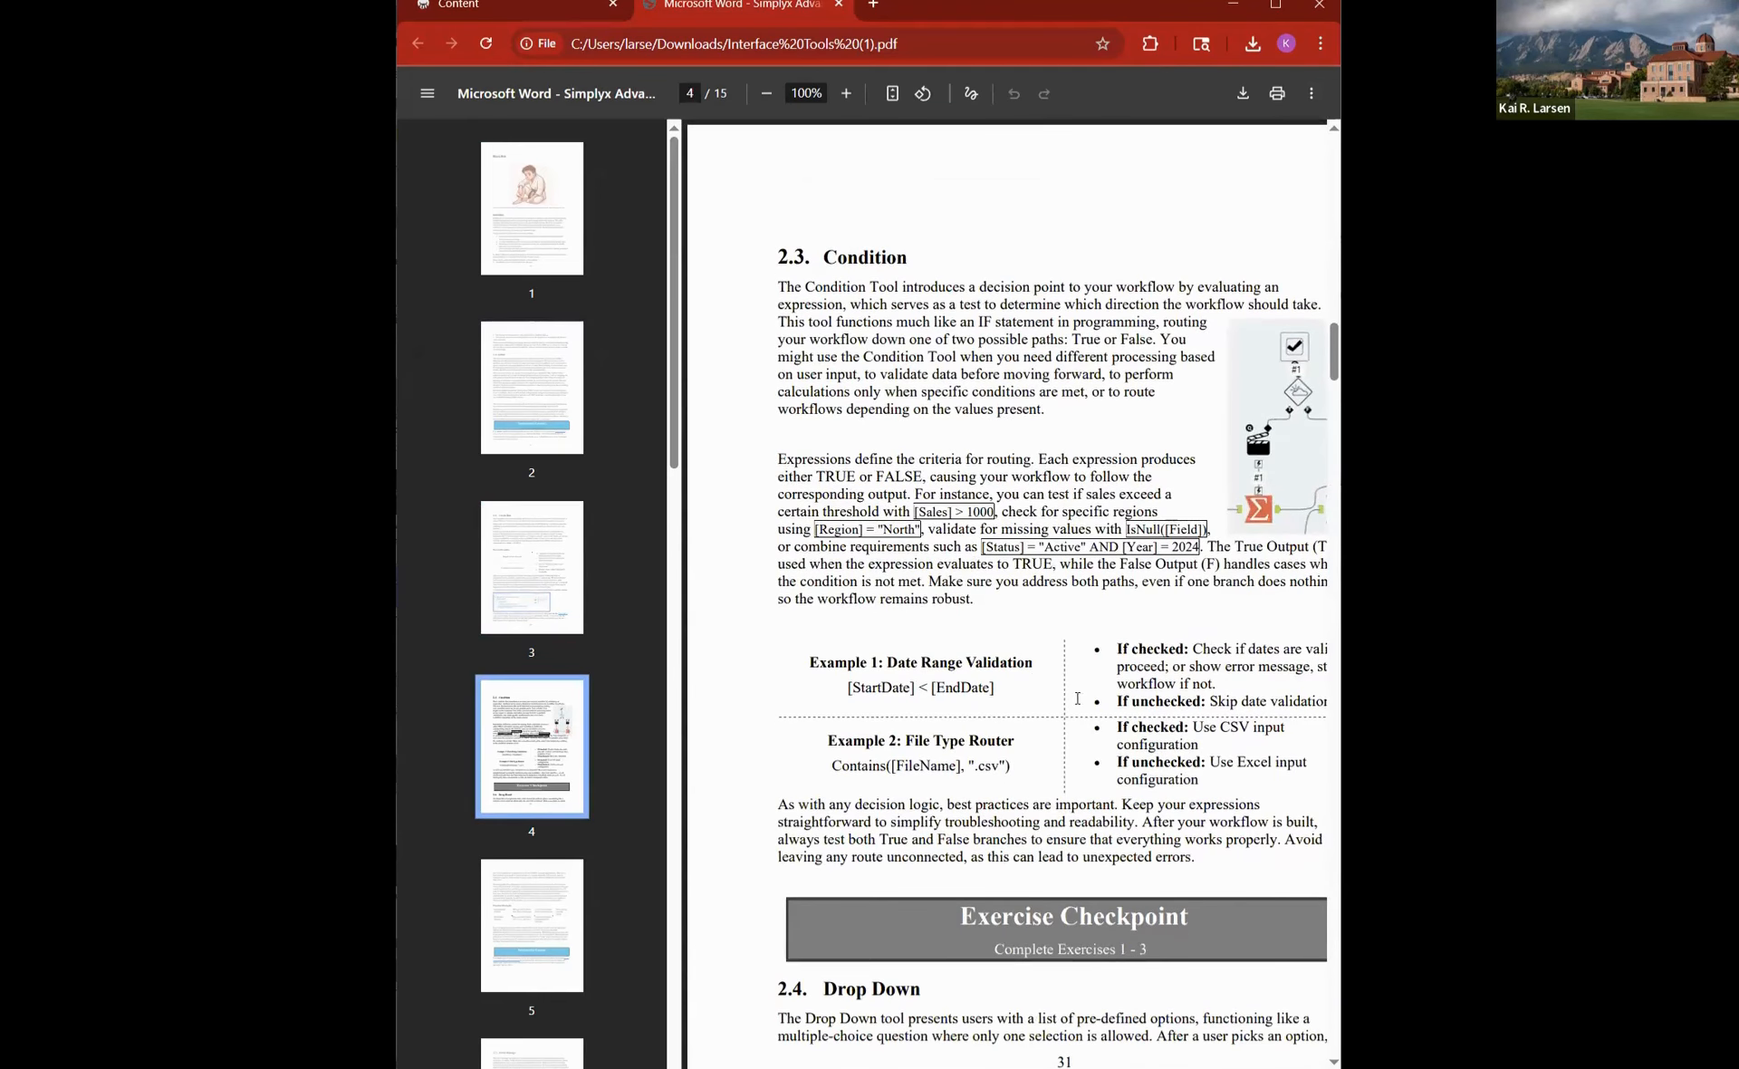
pyautogui.scroll(-1, 1091, 883)
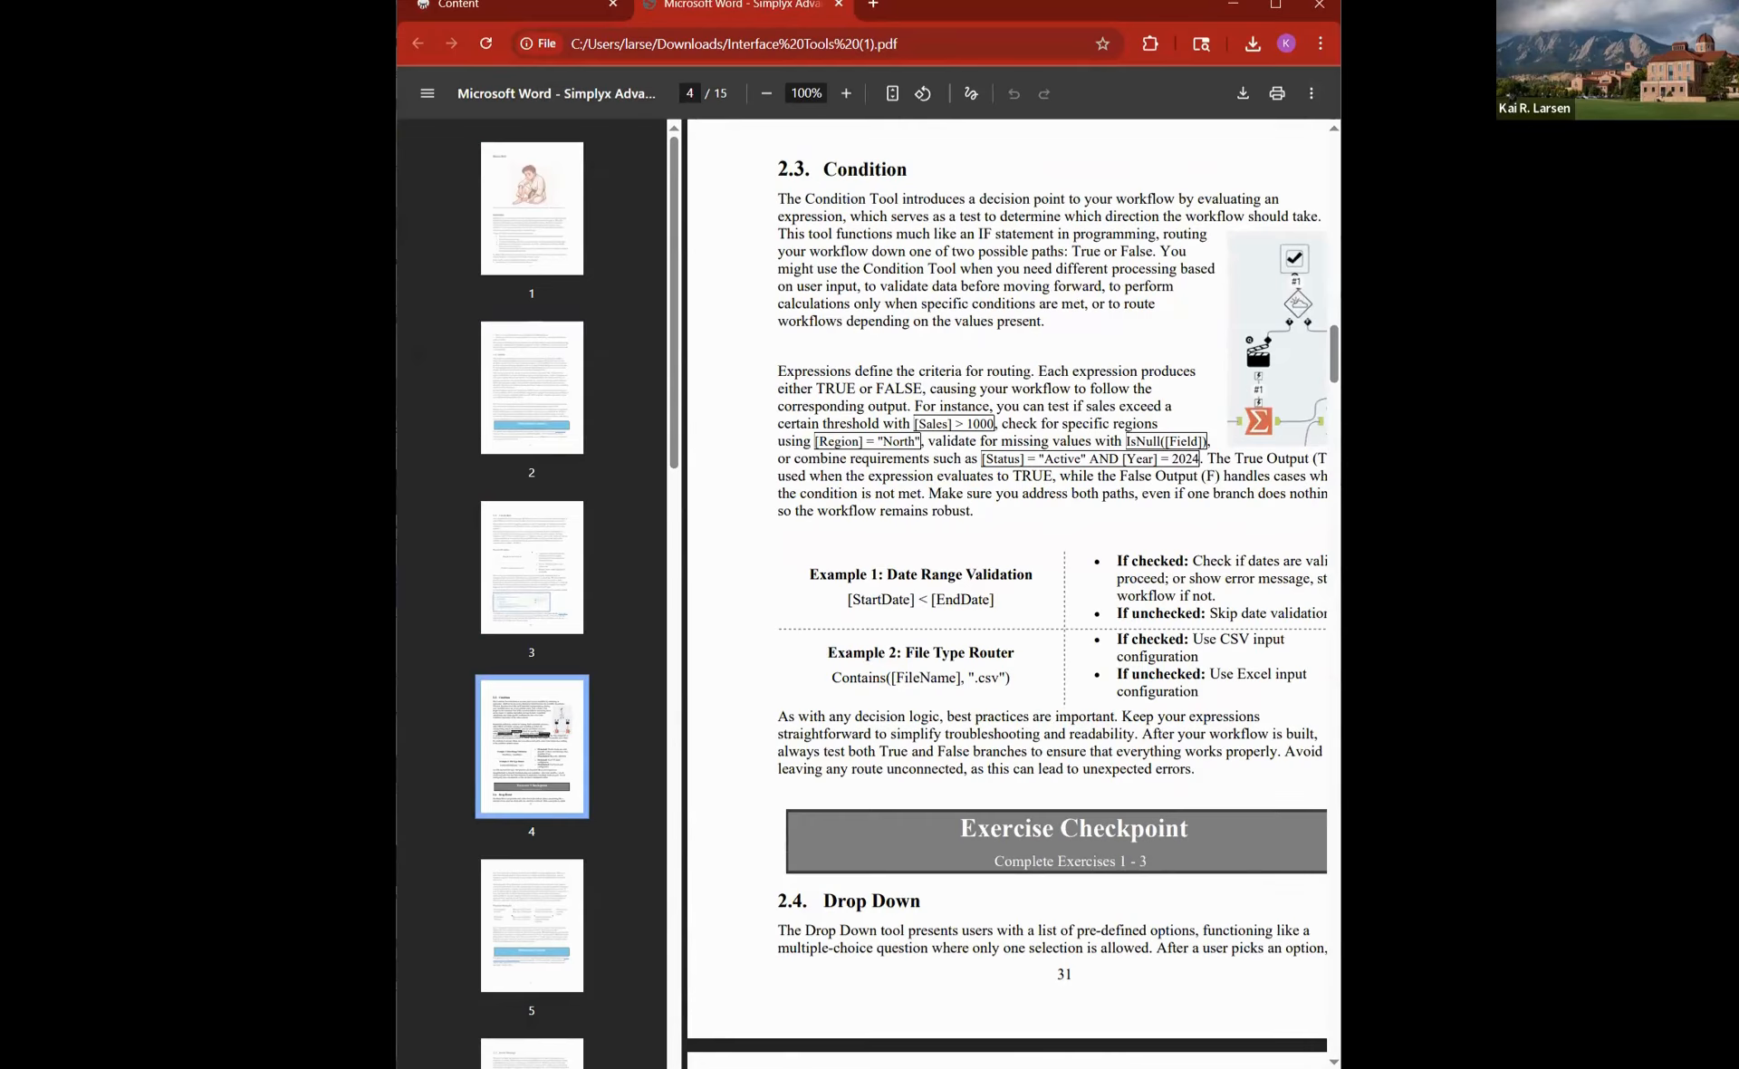
# - Switch to Alteryx Designer and read the Black Belt credentials and analytic apps instructions down to the Exercise 0 example
pyautogui.click(1588, 463)
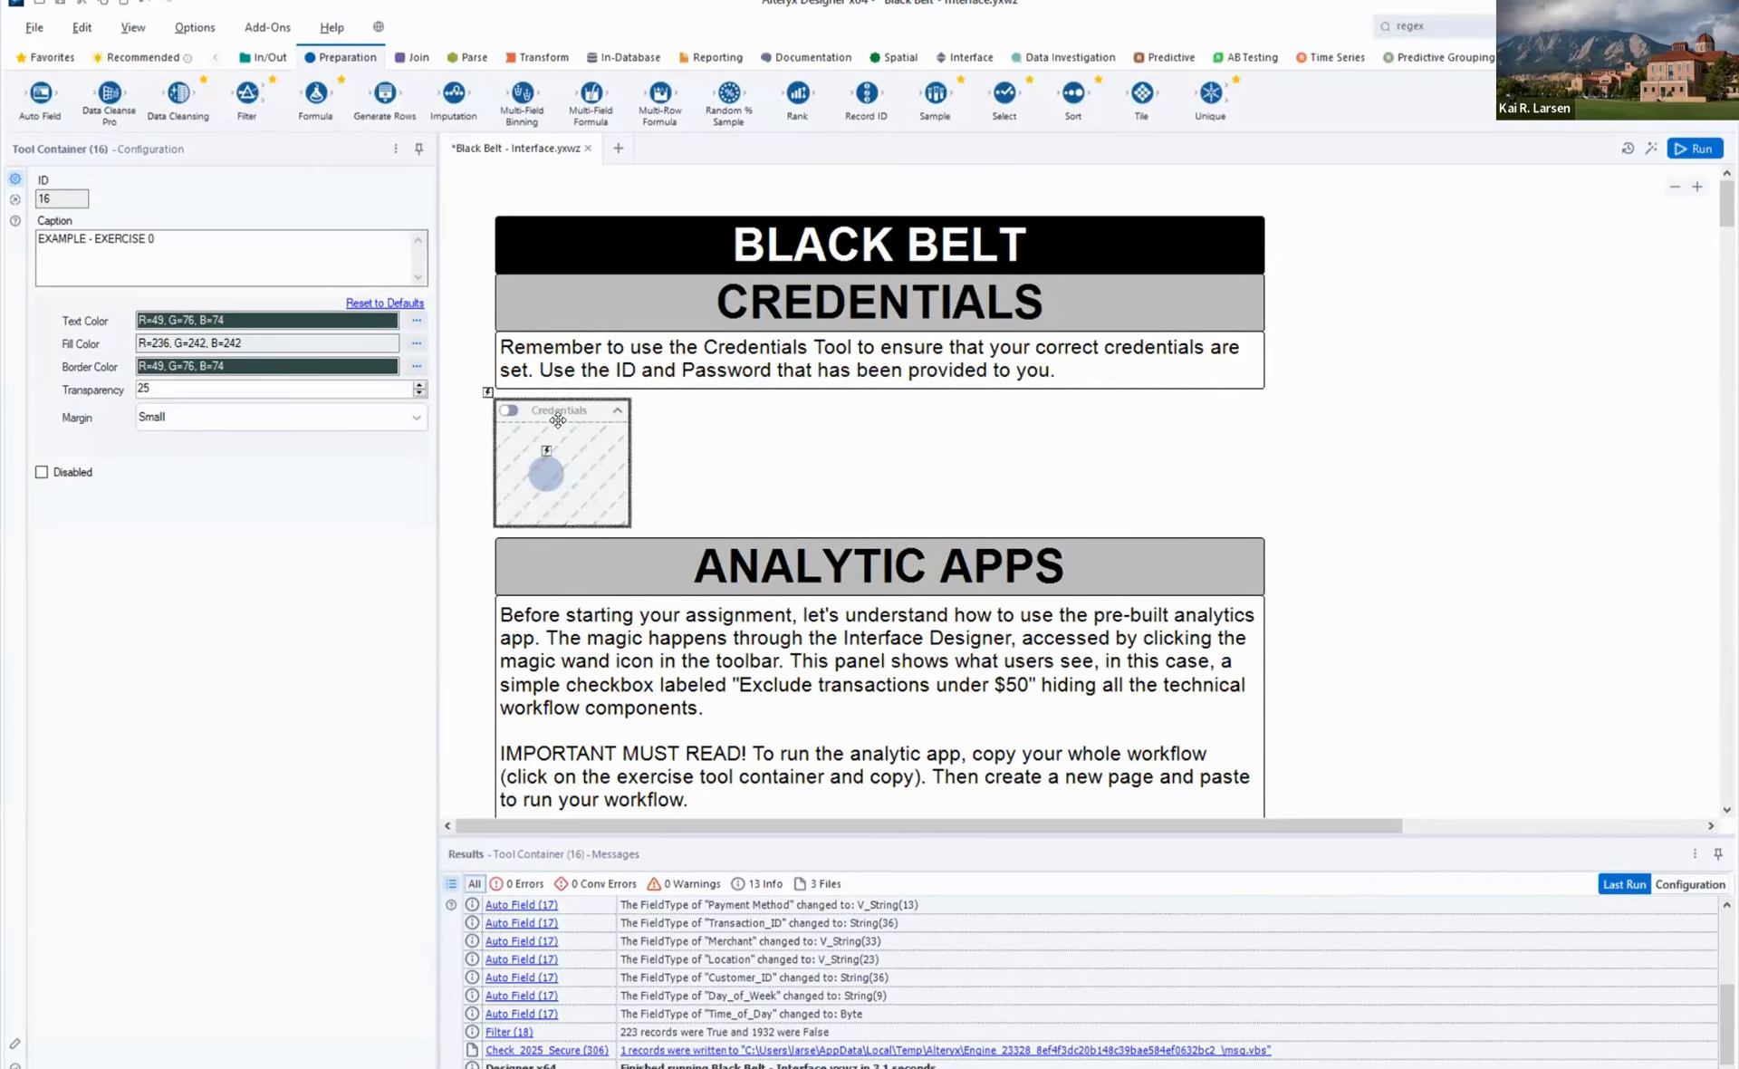
pyautogui.click(786, 427)
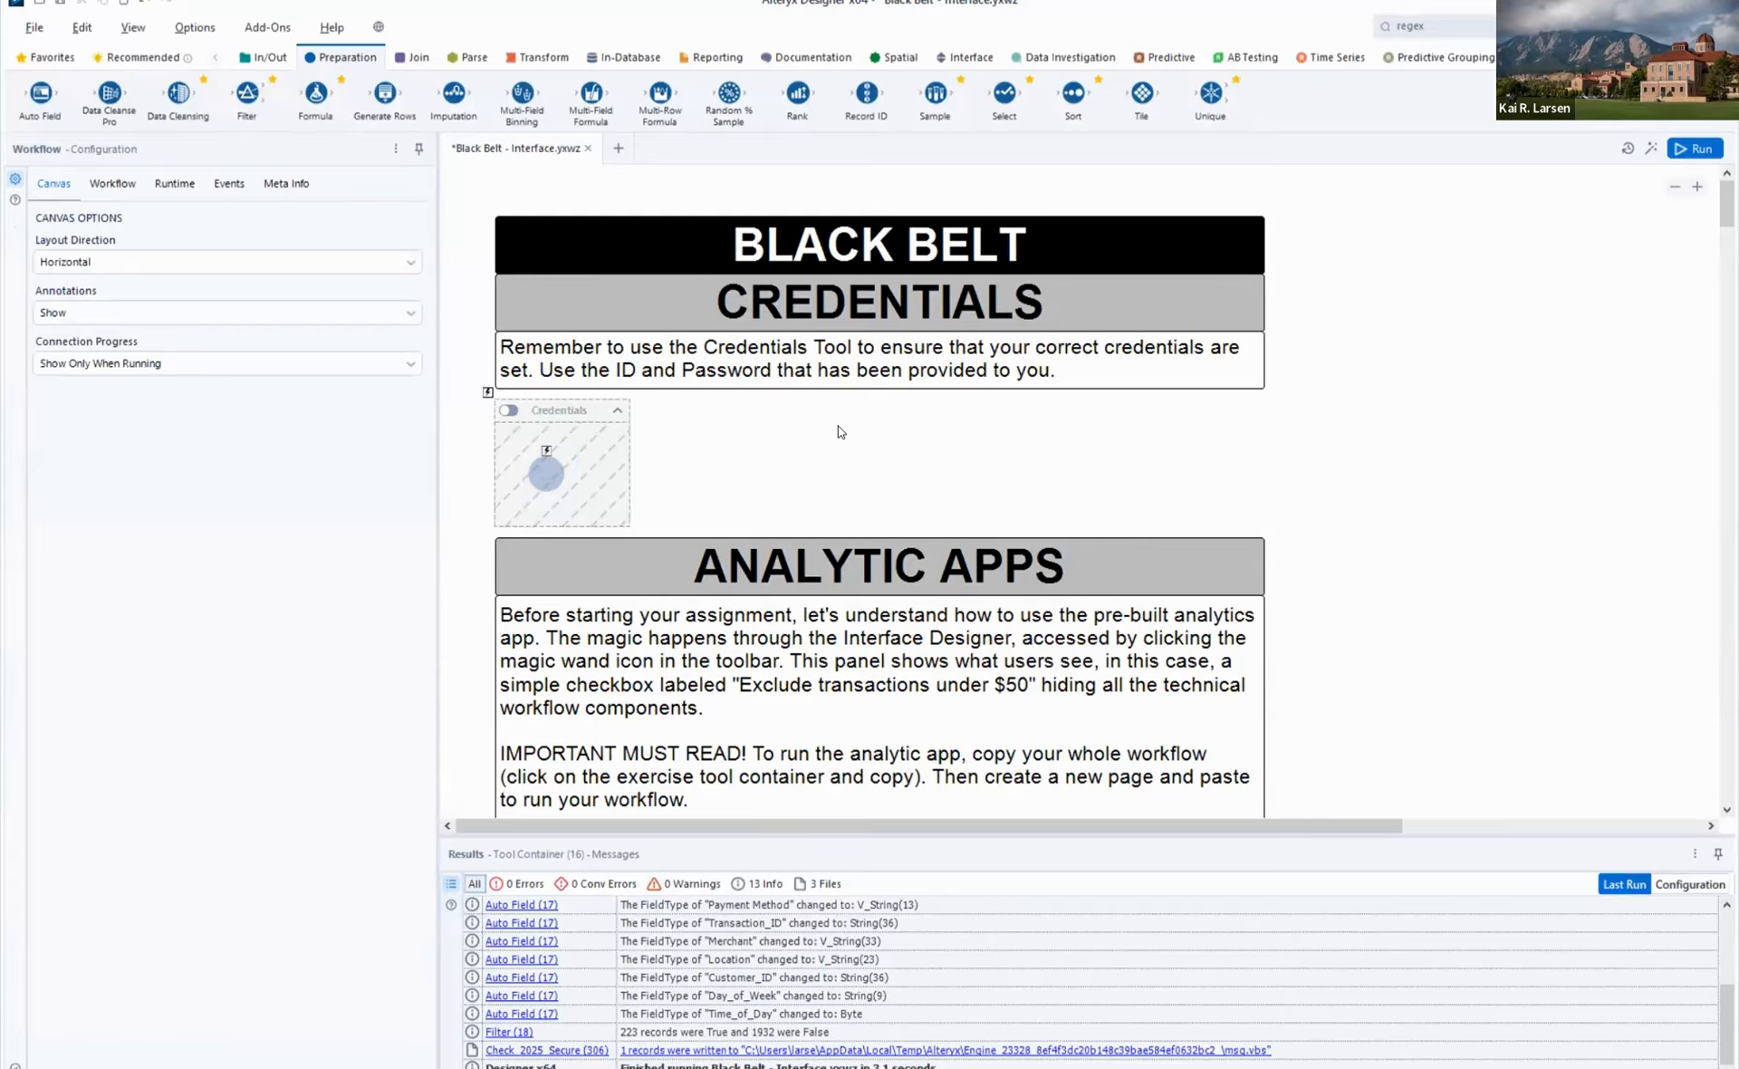
pyautogui.scroll(-1, 839, 432)
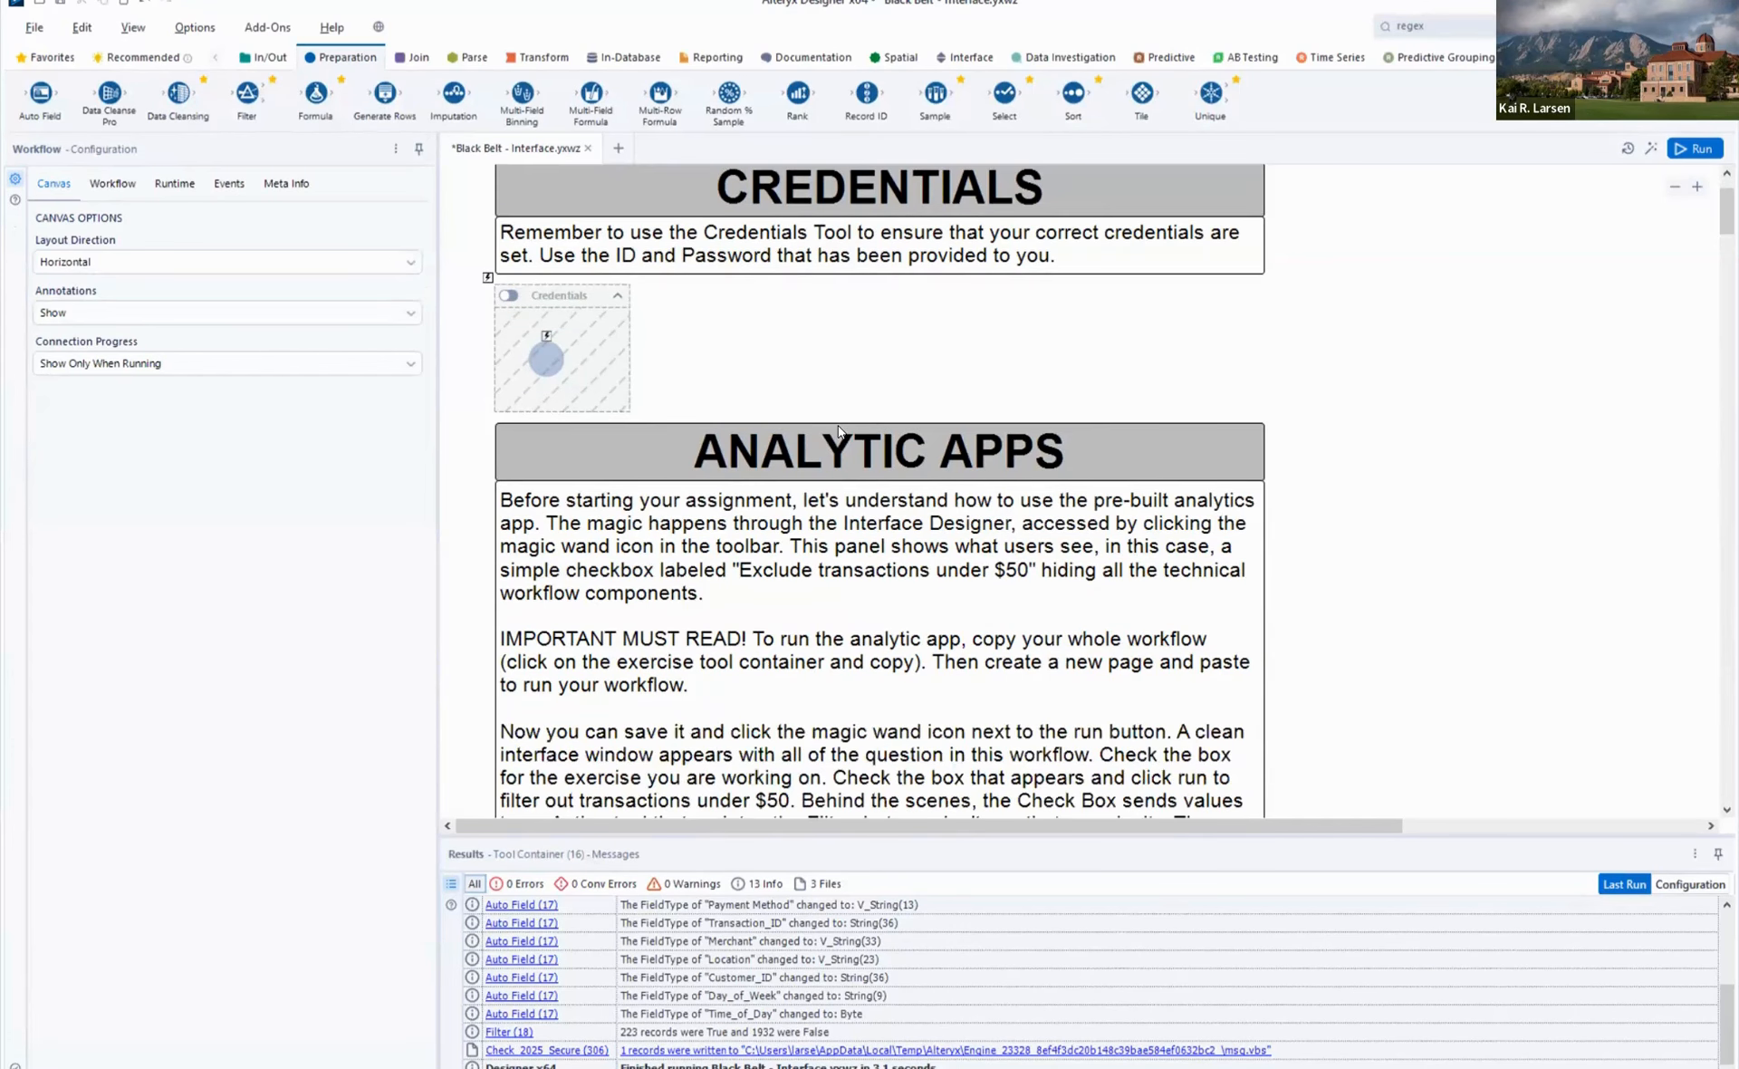
pyautogui.scroll(-1, 839, 432)
pyautogui.scroll(-2, 771, 437)
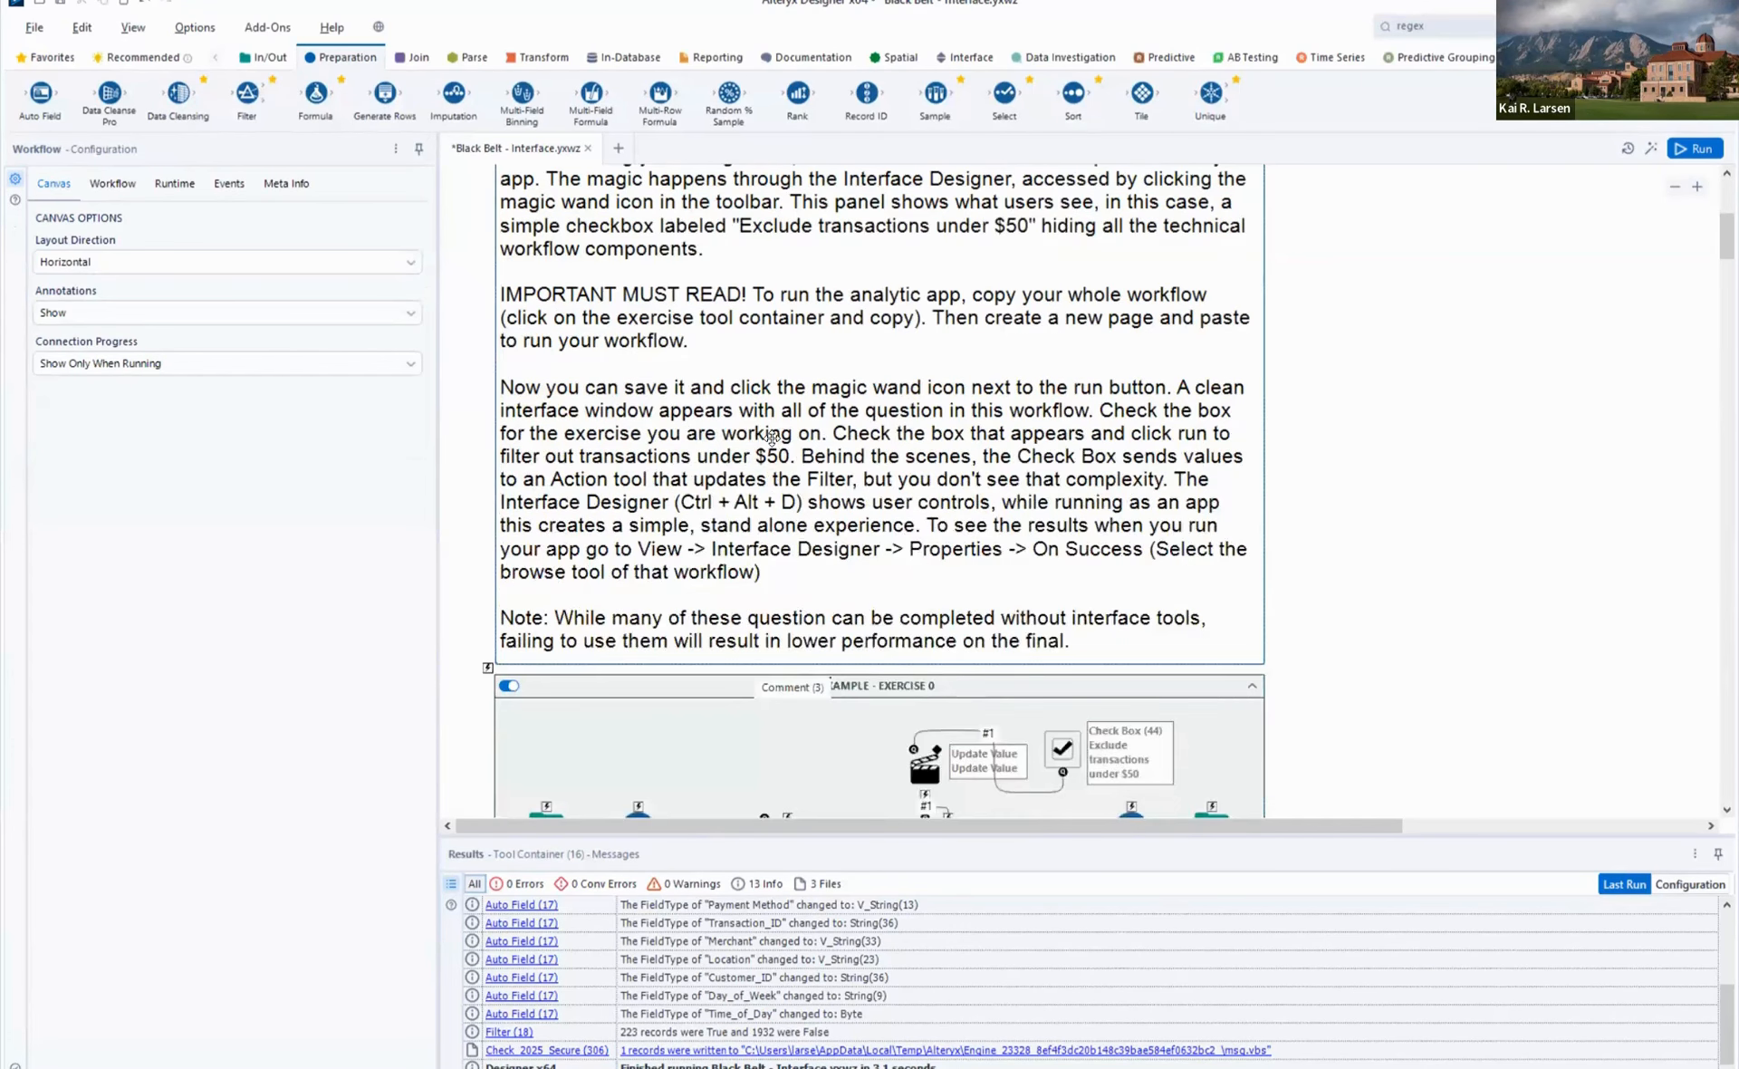
pyautogui.scroll(-3, 771, 437)
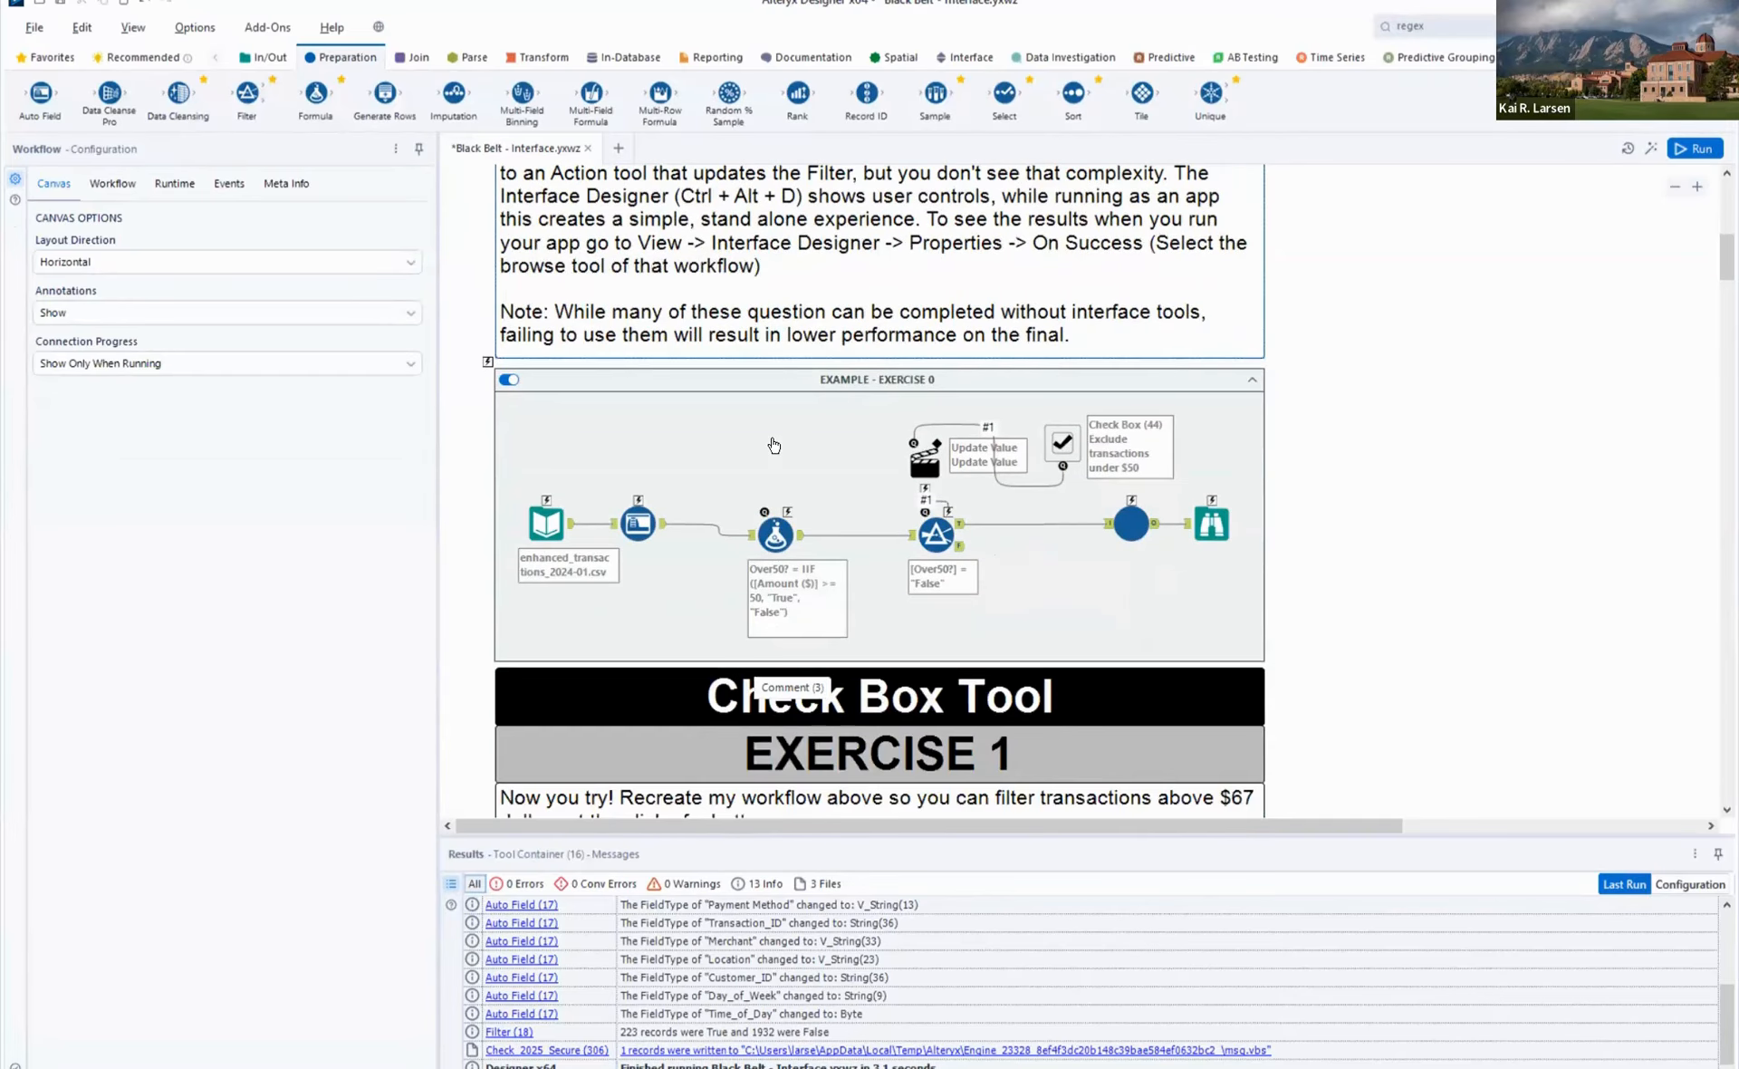
# - Copy the EXAMPLE - EXERCISE 0 container into a new workflow and display the Interface tools
pyautogui.click(886, 381)
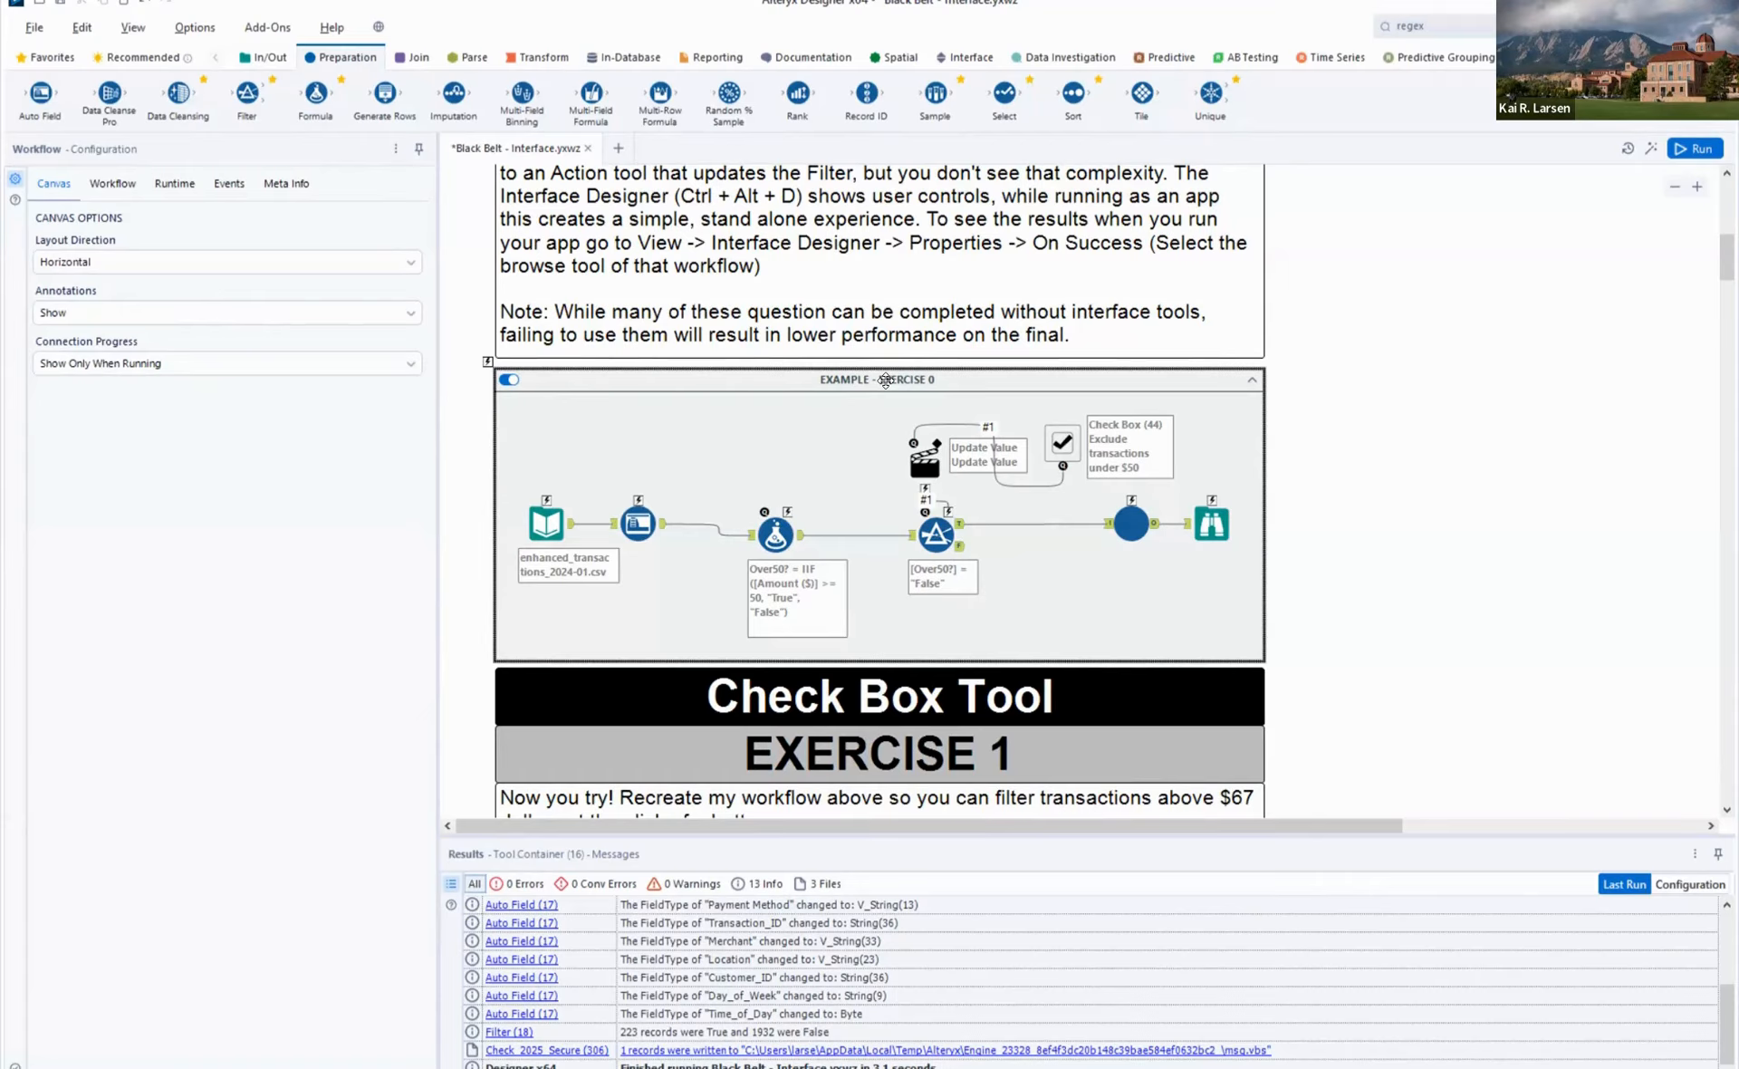
pyautogui.click(885, 380)
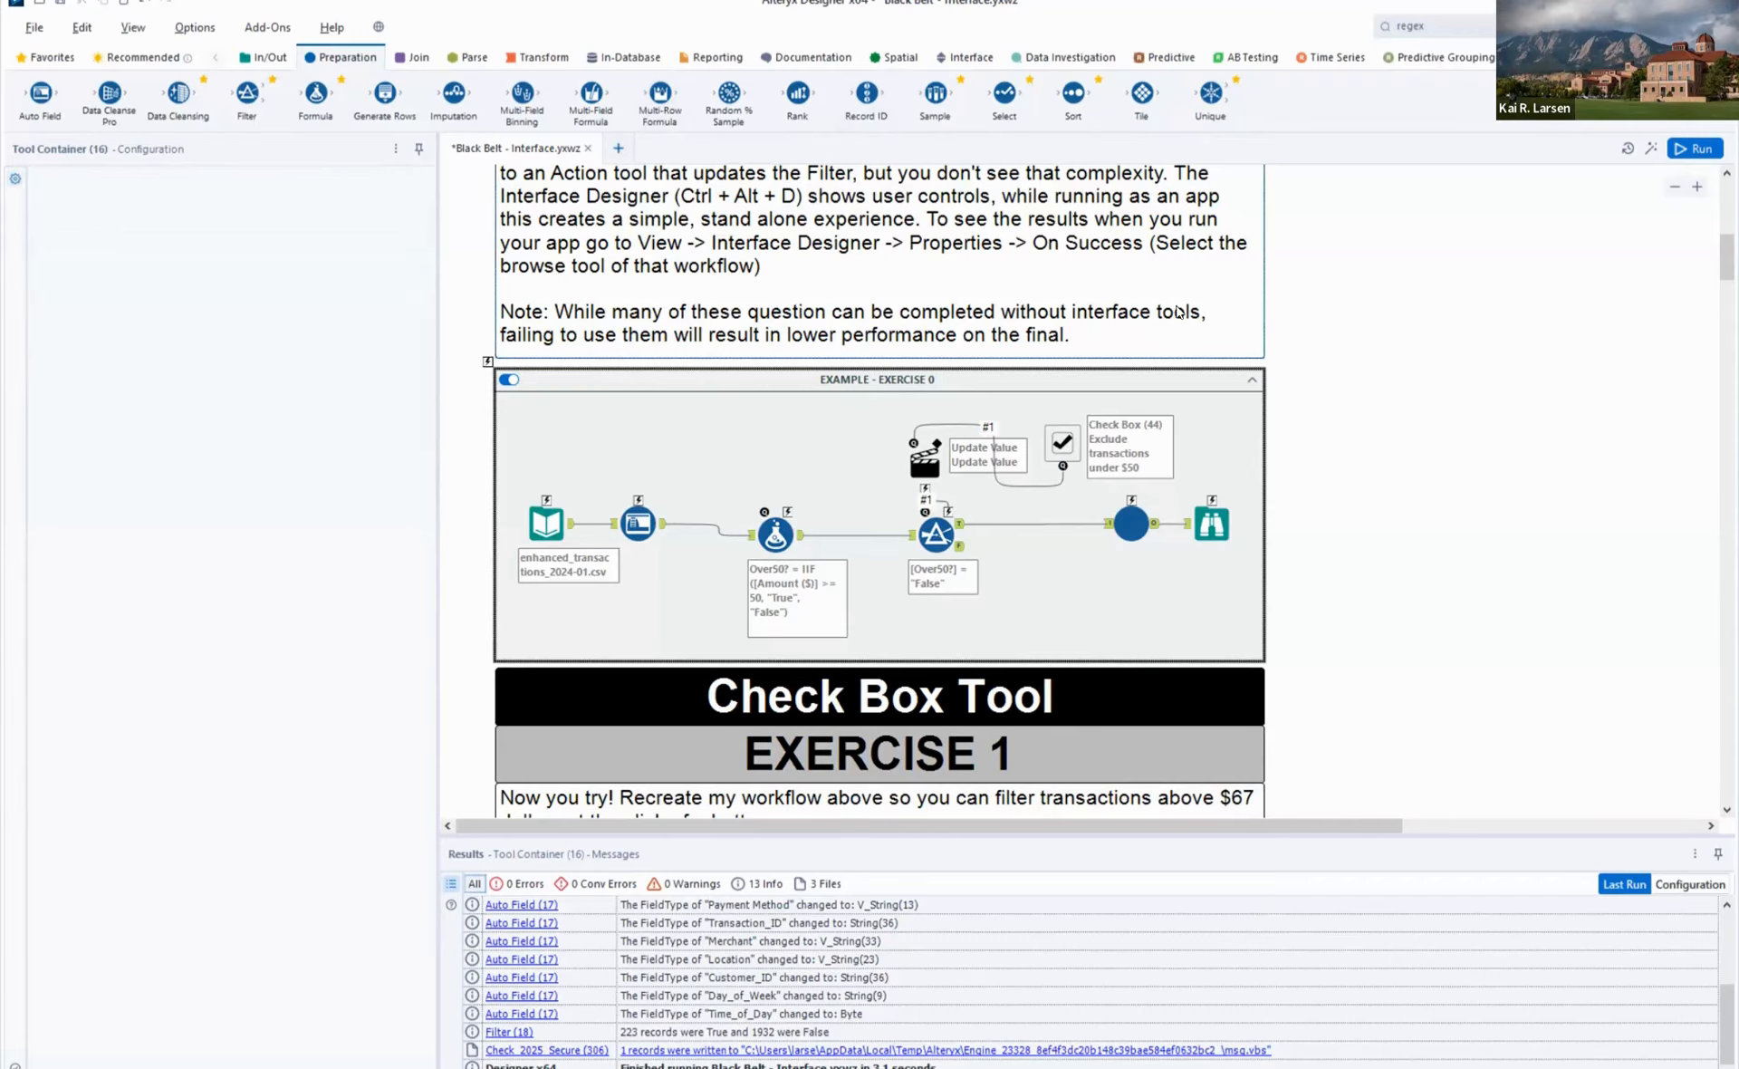
pyautogui.hotkey('ctrl', 'n')
pyautogui.hotkey('ctrl', 'v')
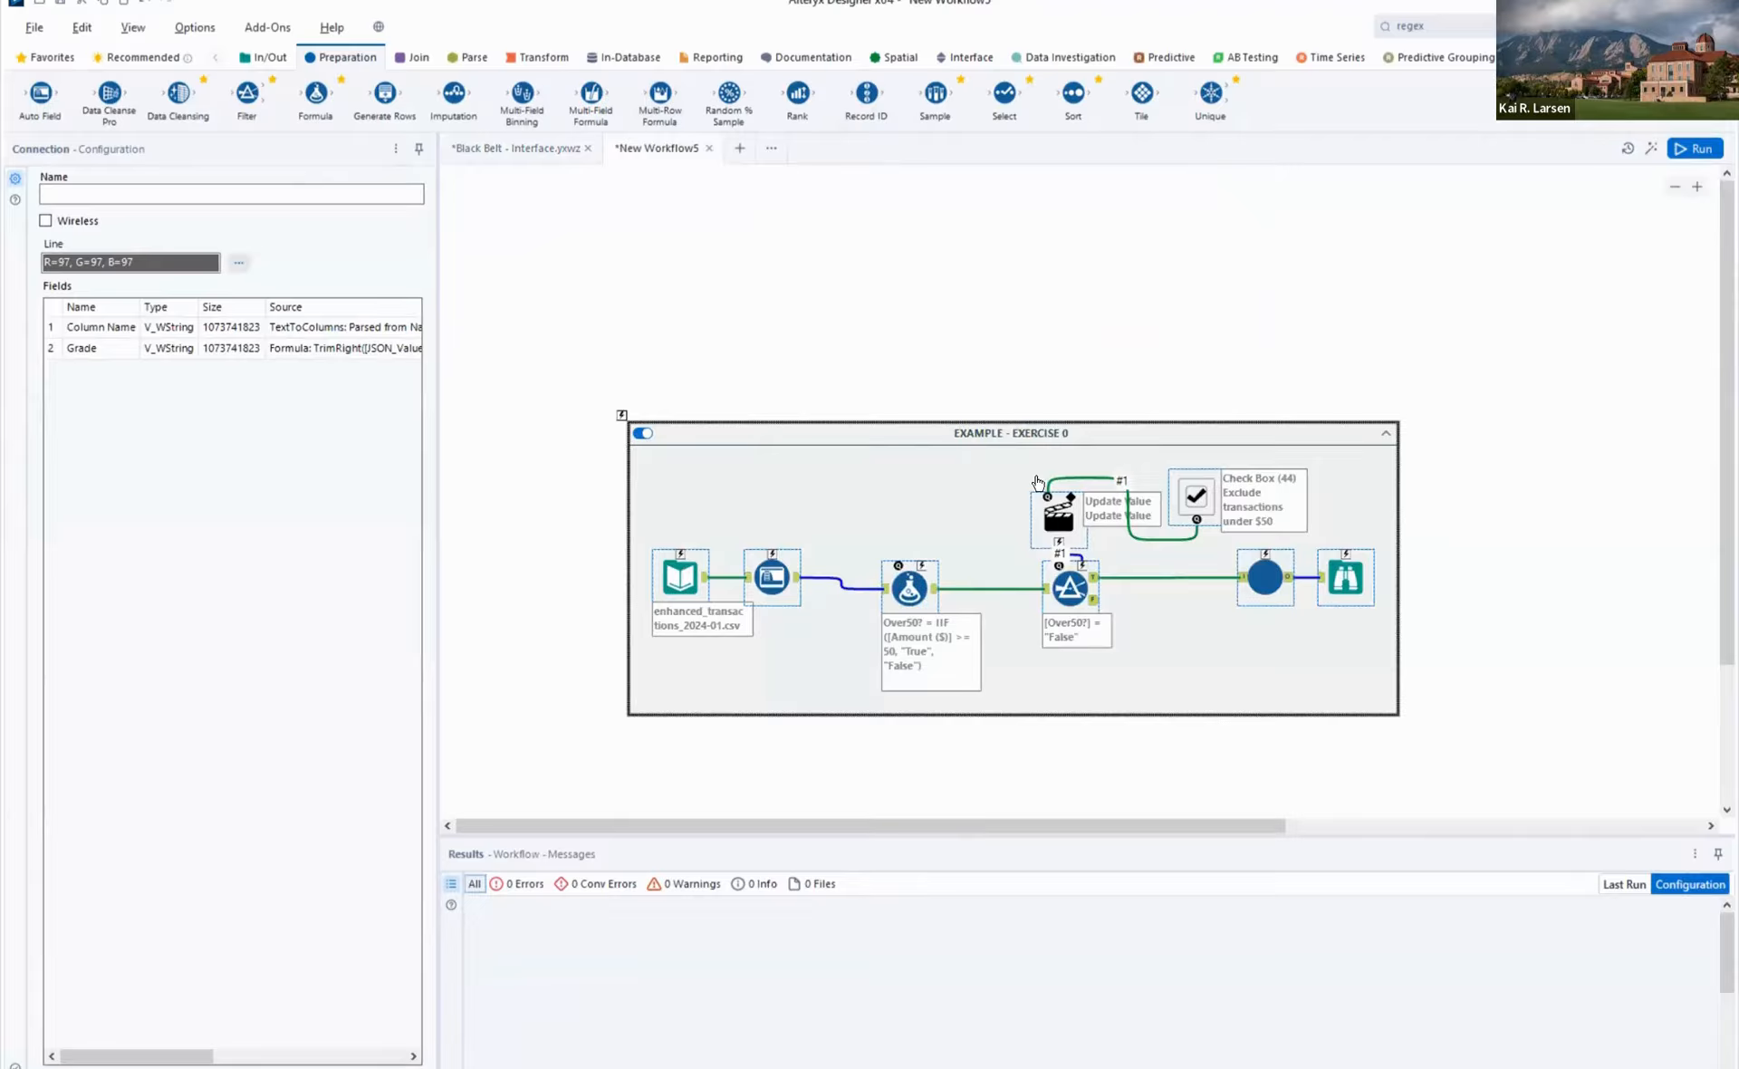
pyautogui.click(973, 58)
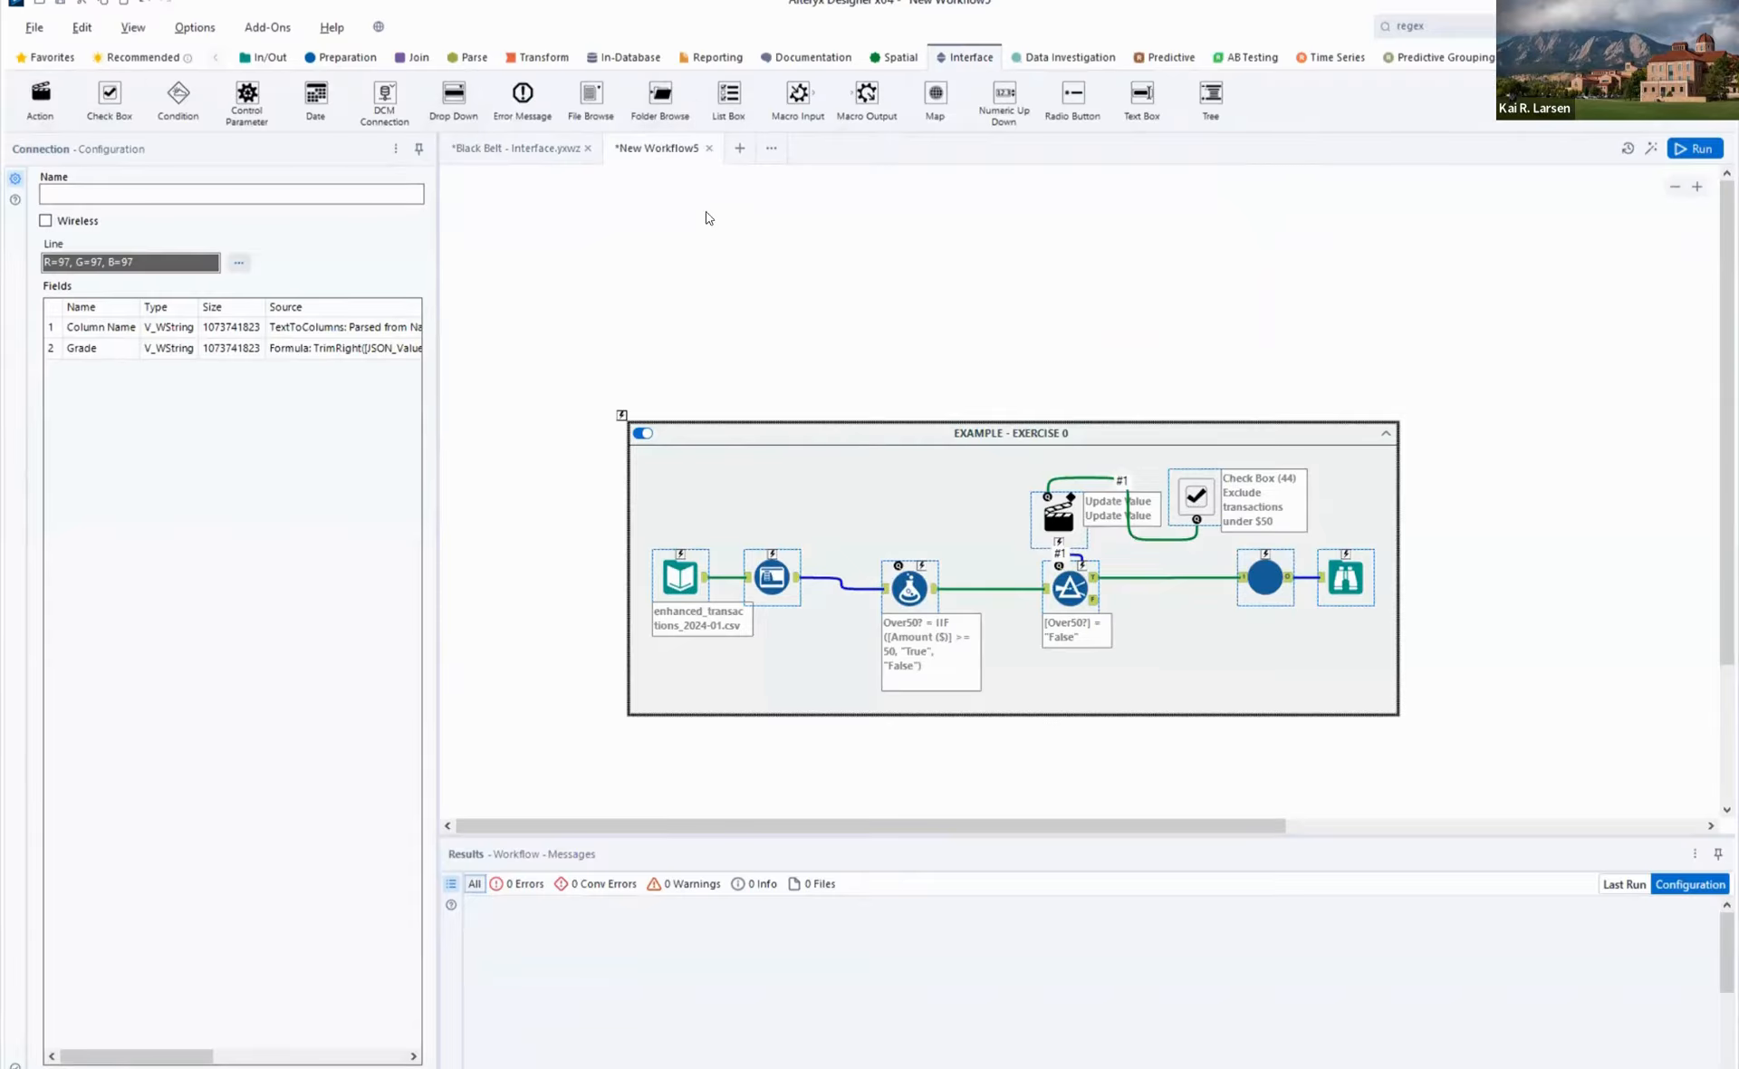
# - Save the new workflow as an analytic app named Exercise0 in the Black Belt - Interface folder
pyautogui.click(34, 28)
pyautogui.click(47, 210)
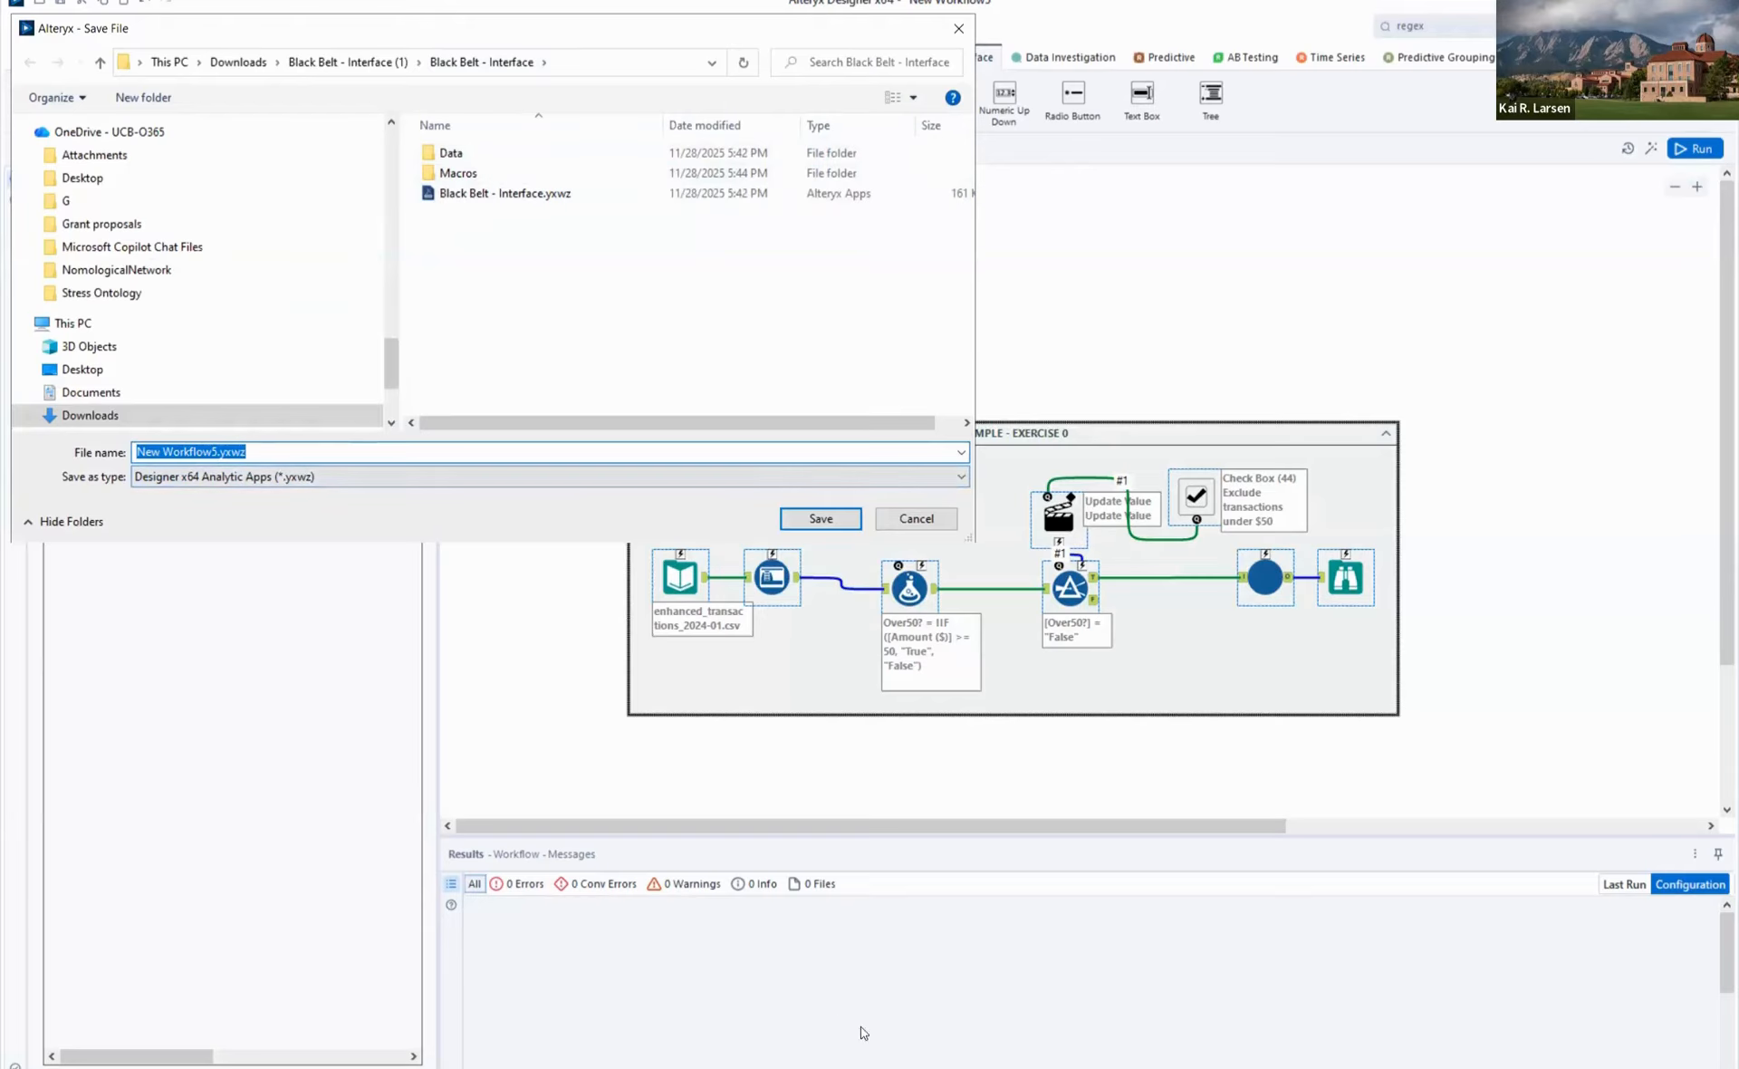
pyautogui.write('Exer')
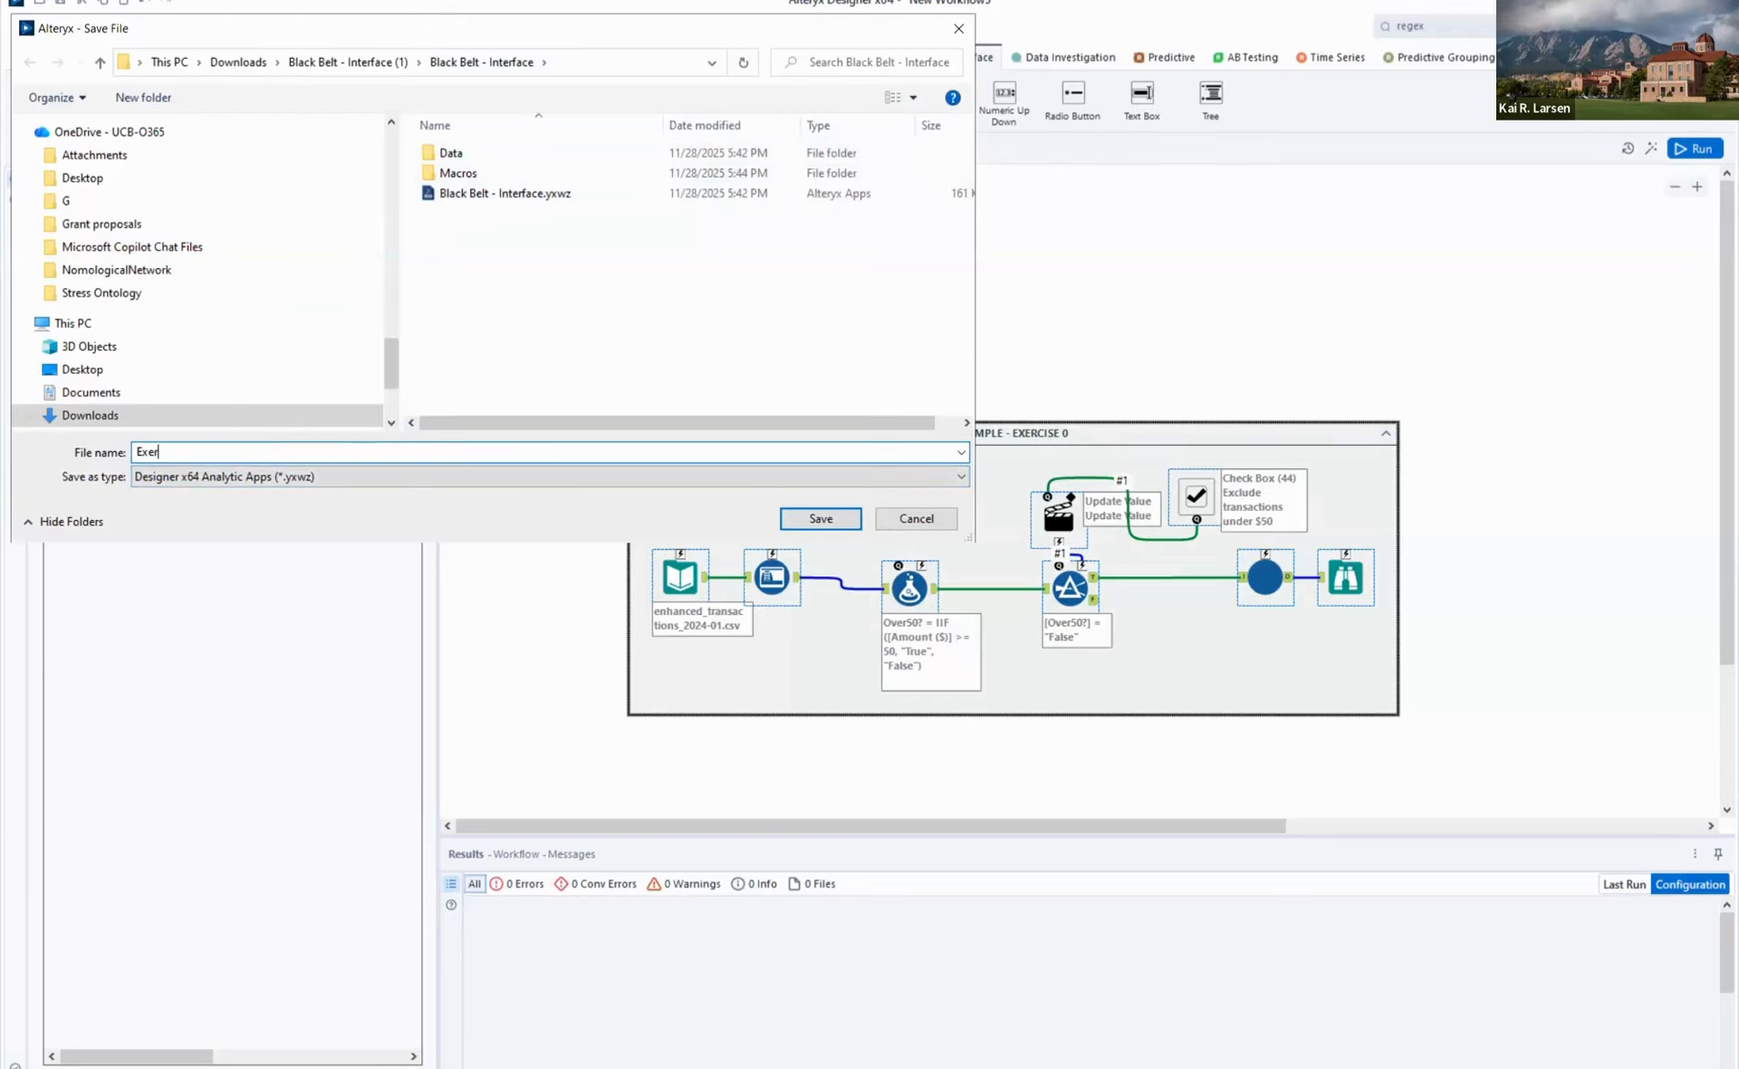
pyautogui.write('cise0')
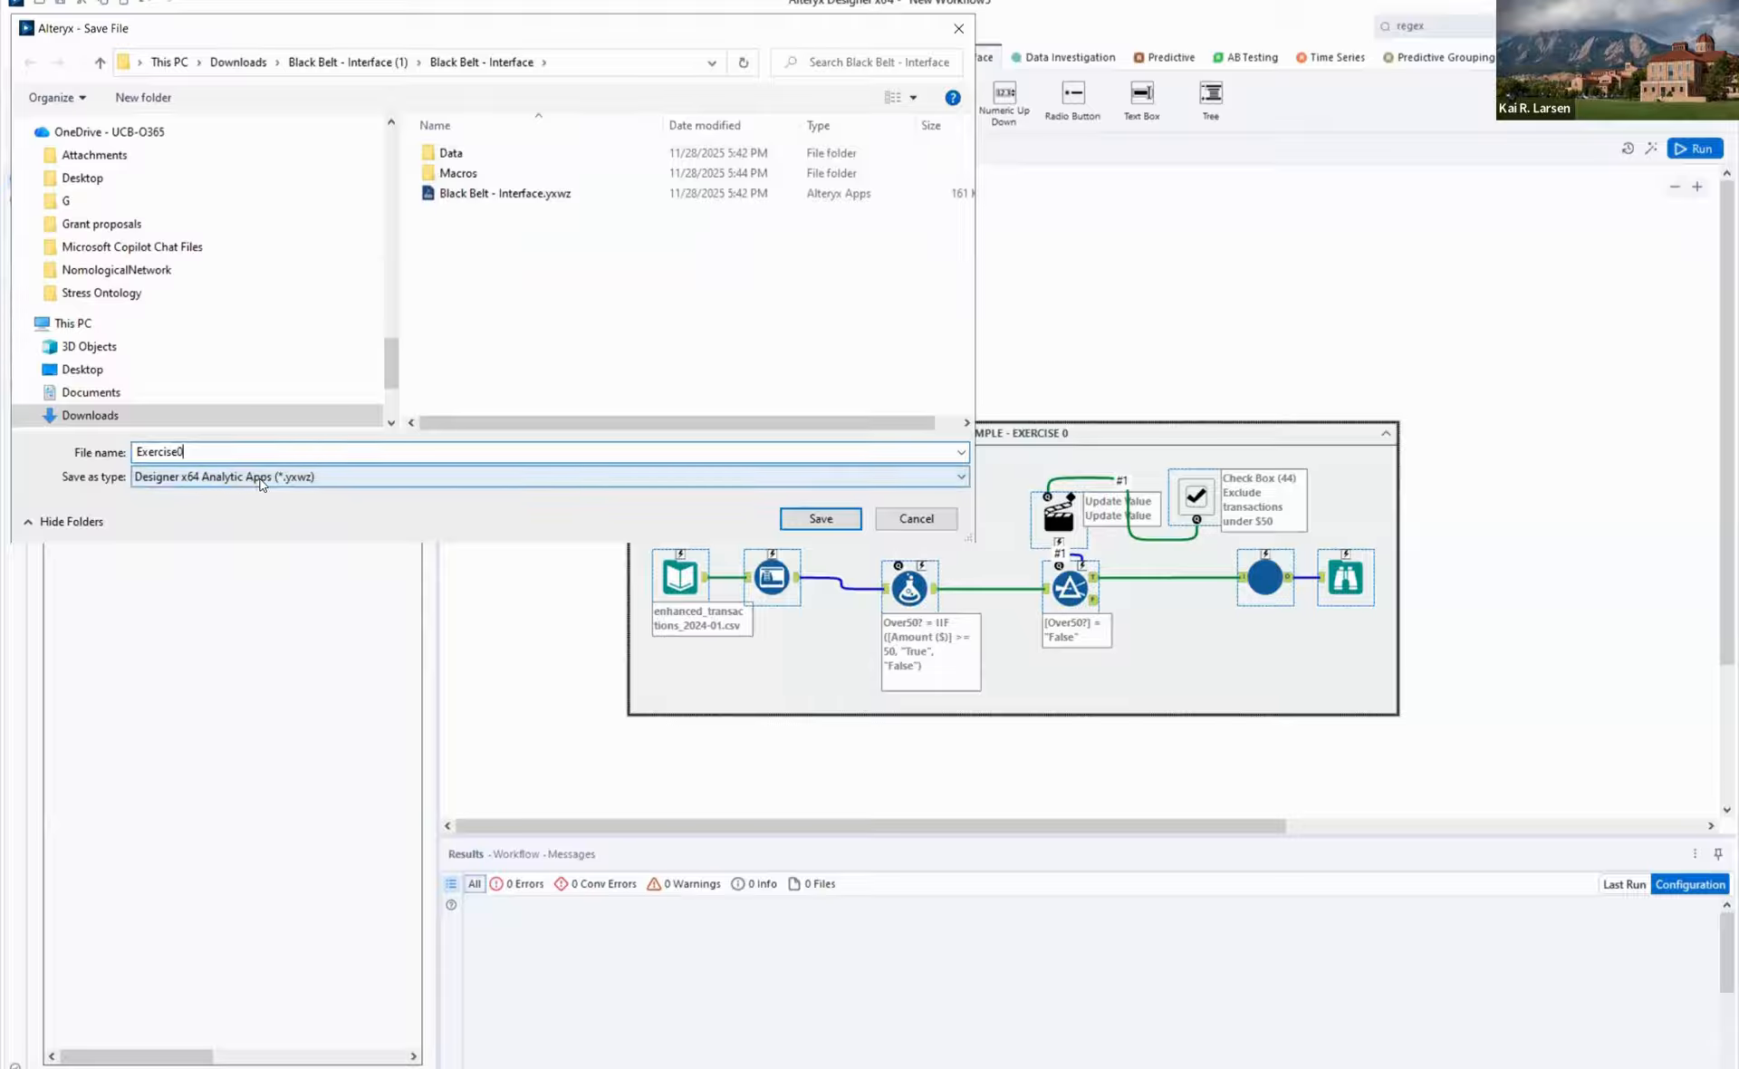
pyautogui.click(823, 521)
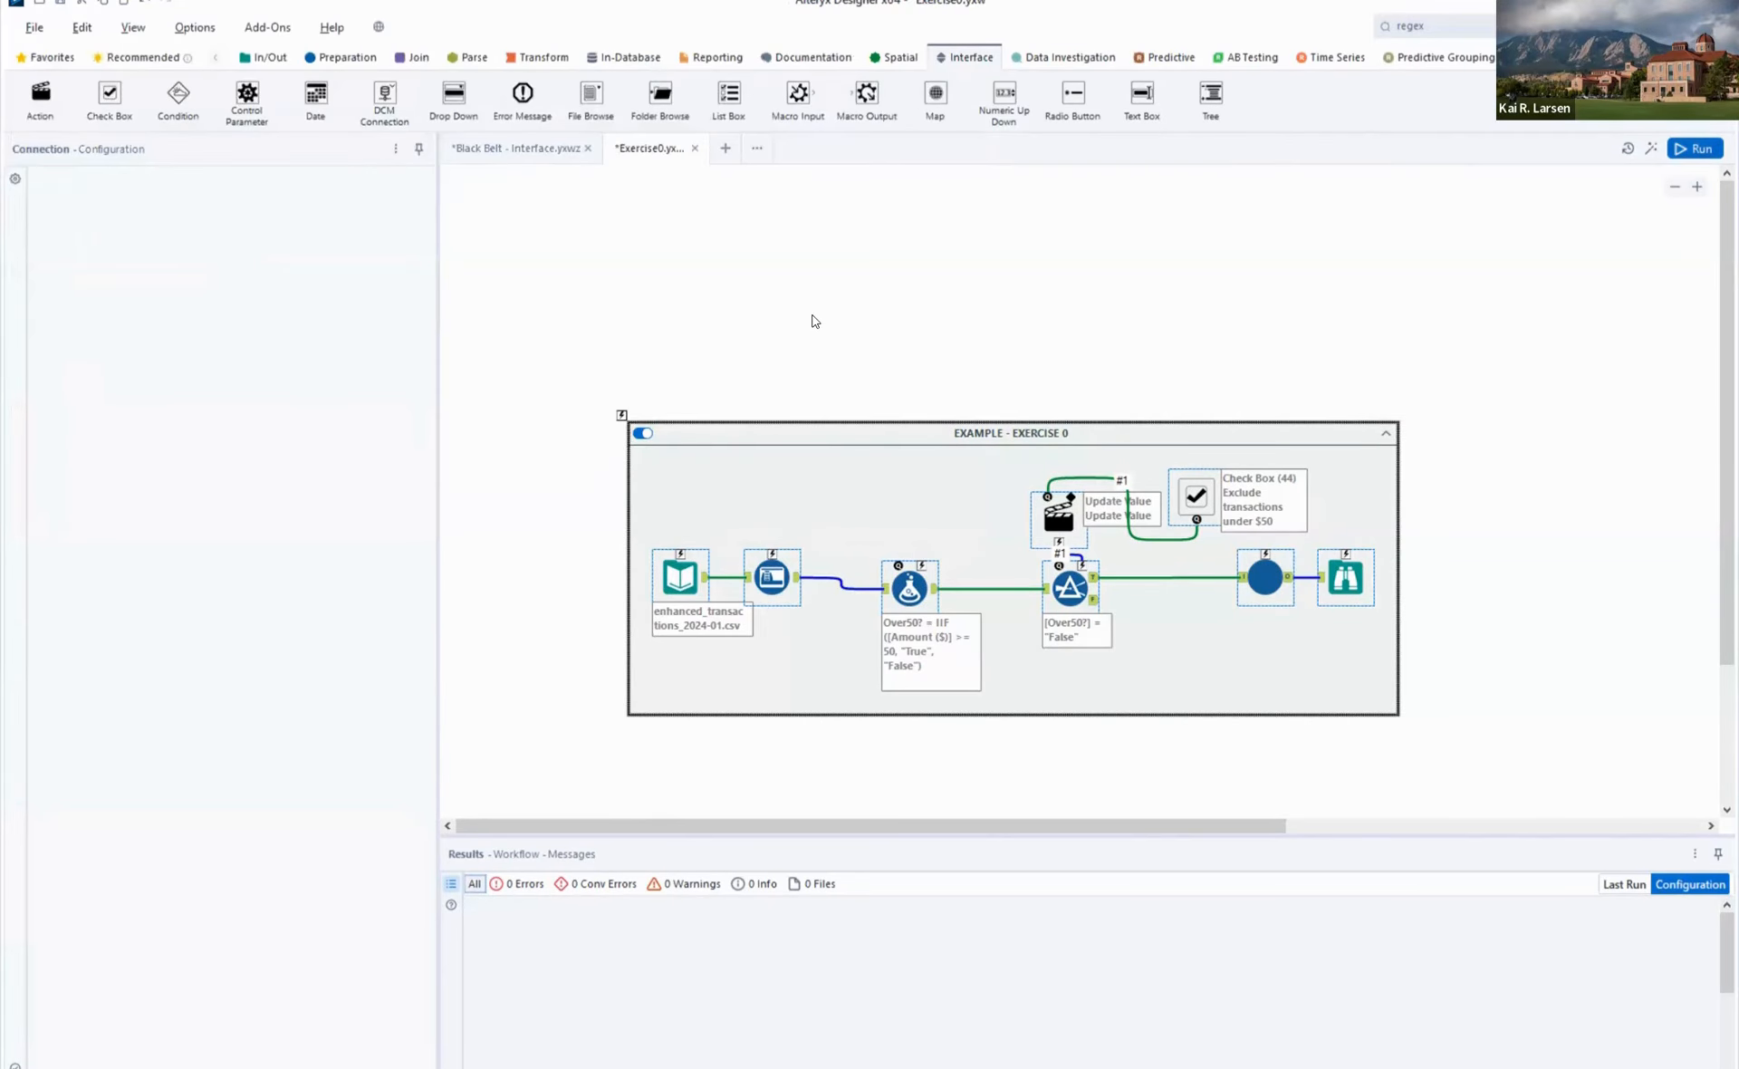
# - Run the workflow and inspect the Input Data, Auto Field, Formula, Filter and Check_2025_Secure tools in sequence
pyautogui.hotkey('ctrl', 'r')
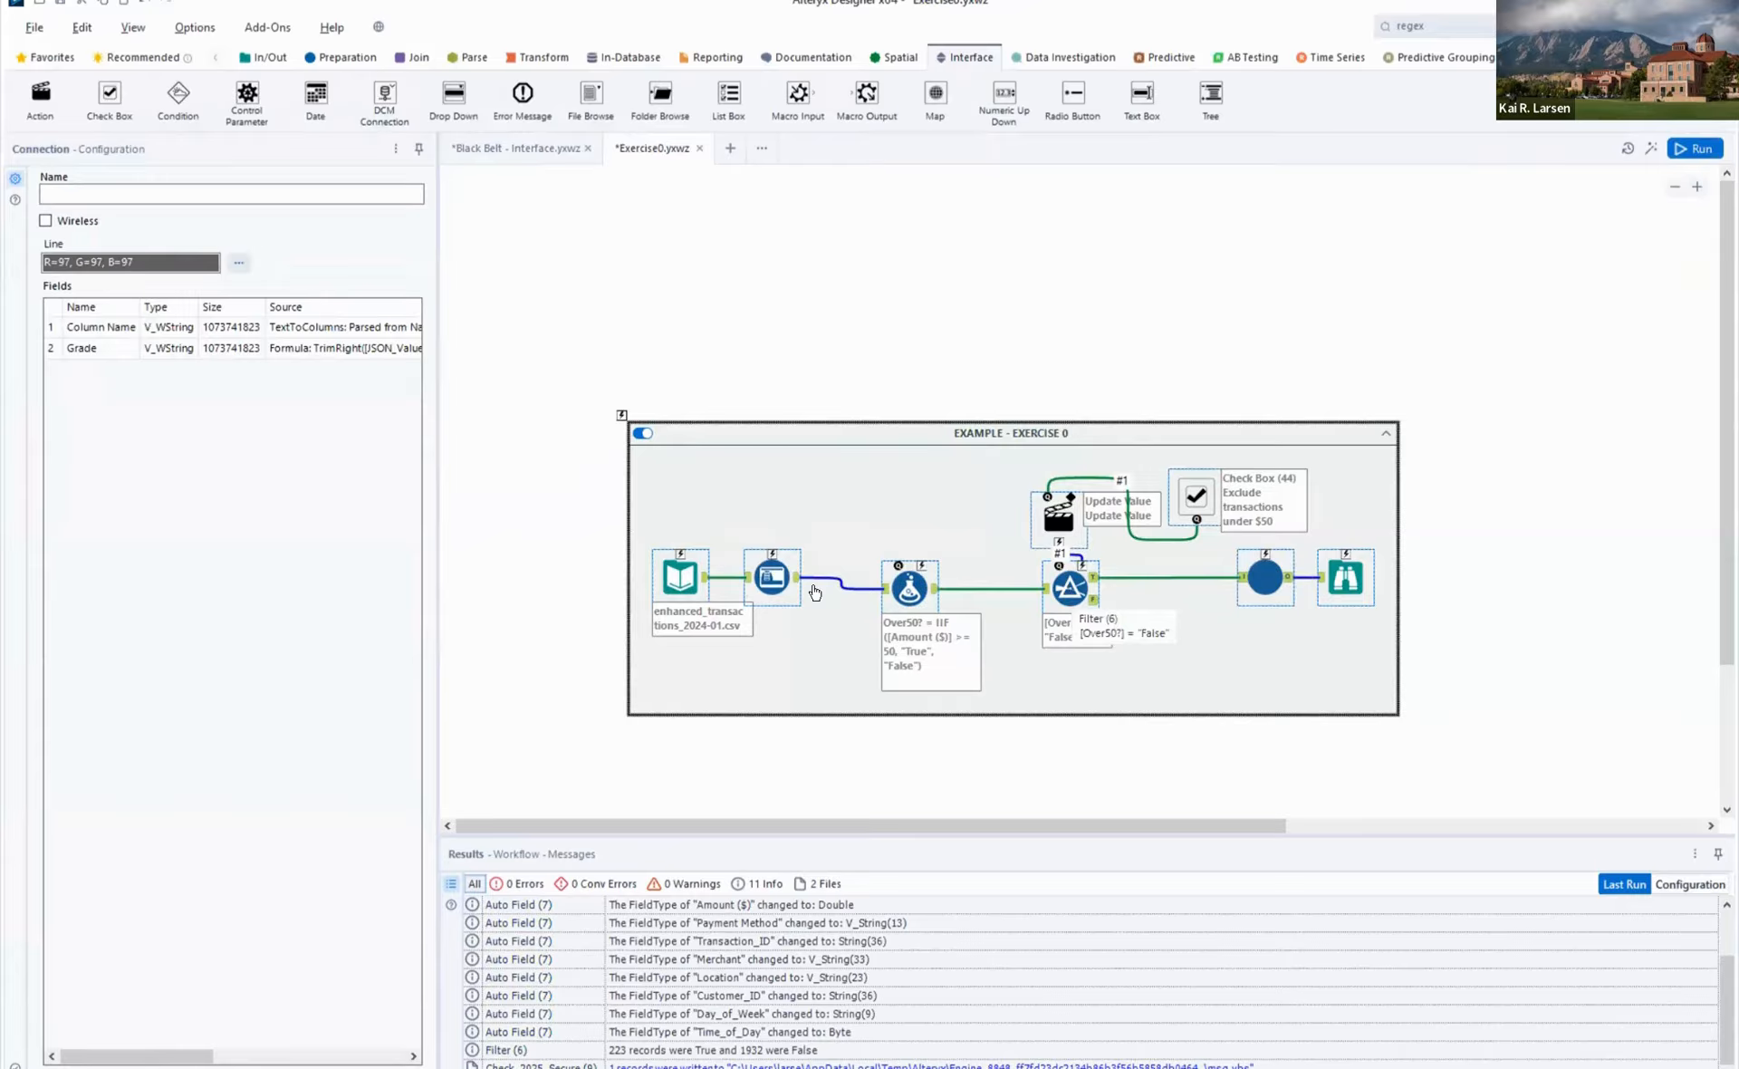
pyautogui.click(681, 579)
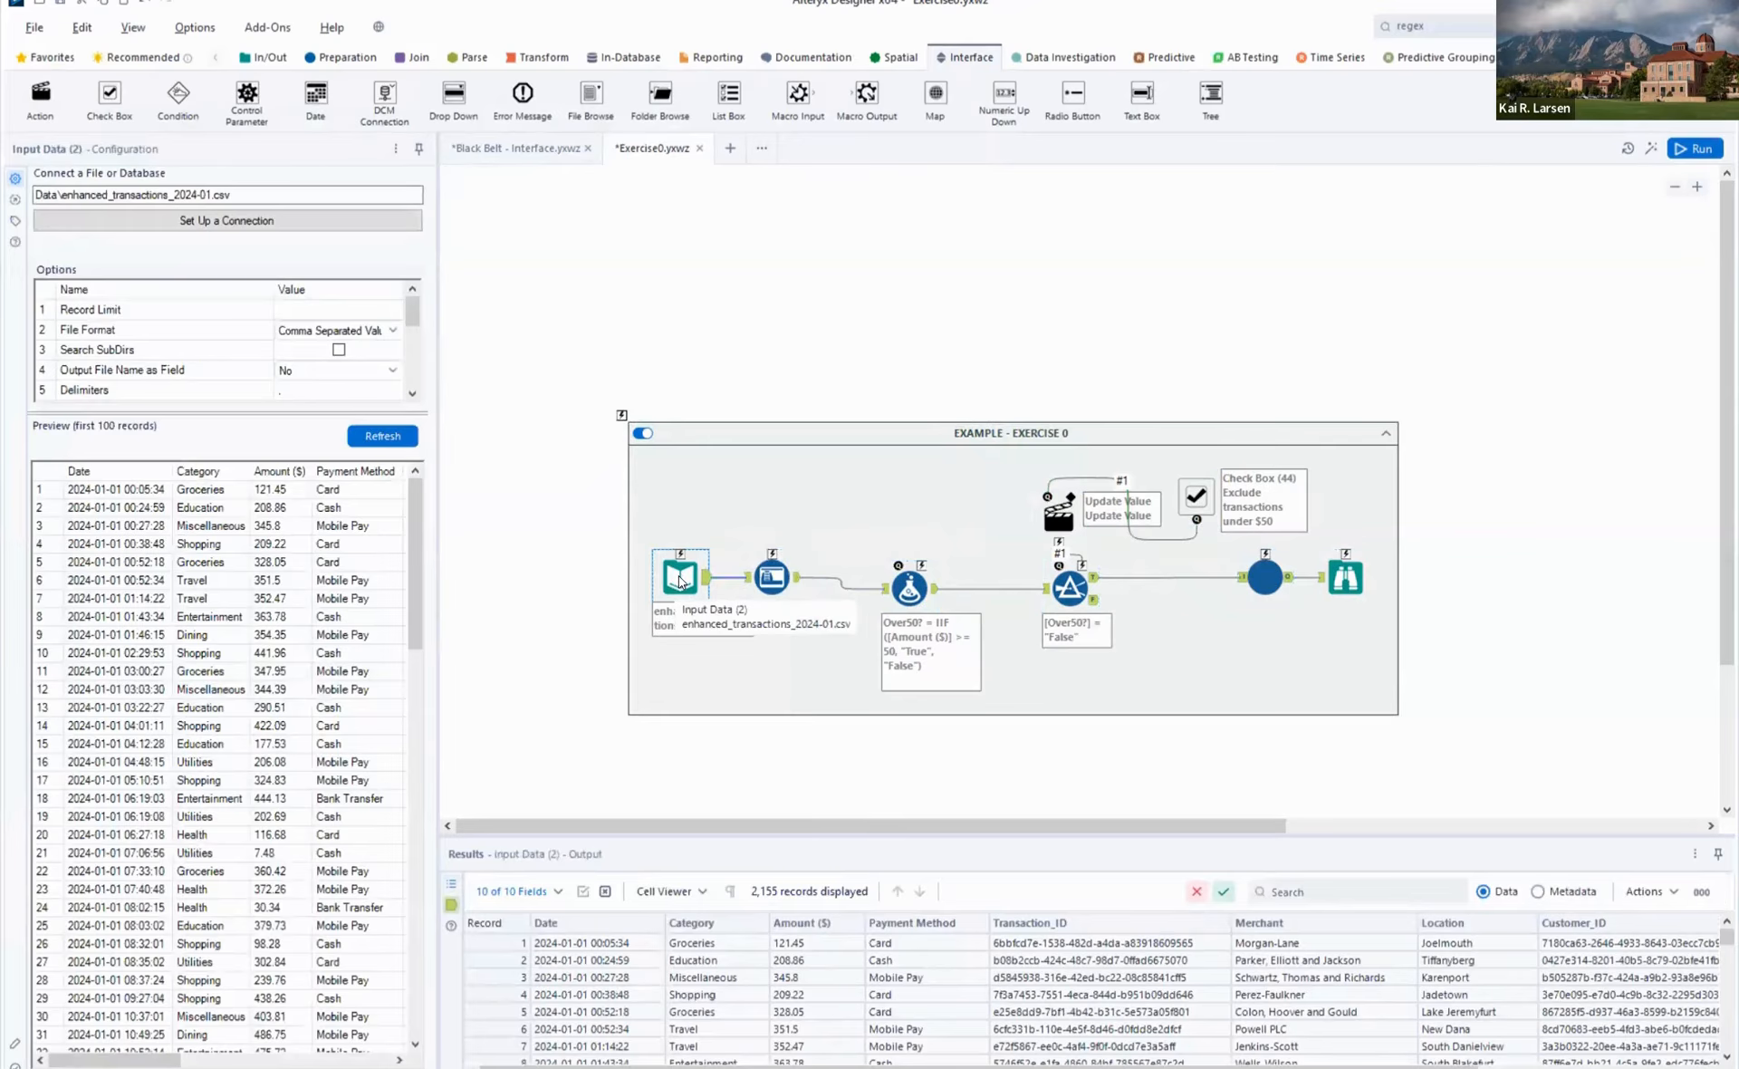
pyautogui.click(768, 581)
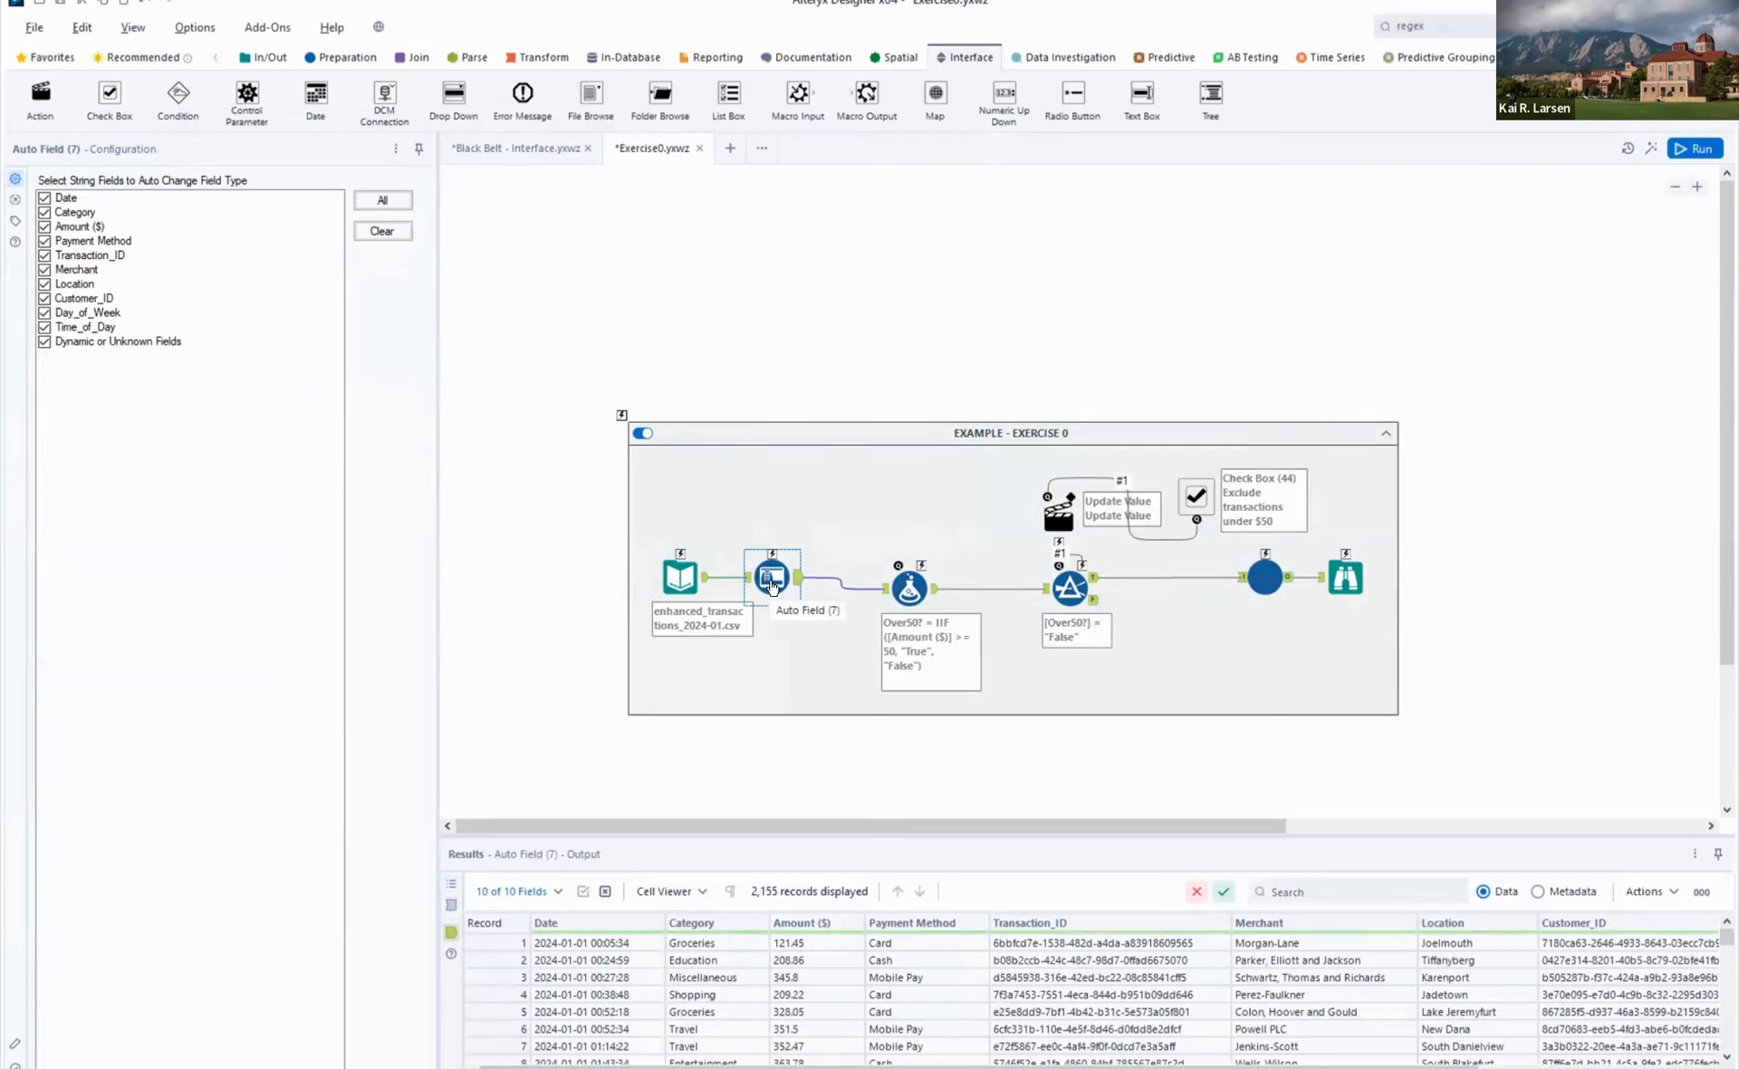
pyautogui.click(913, 593)
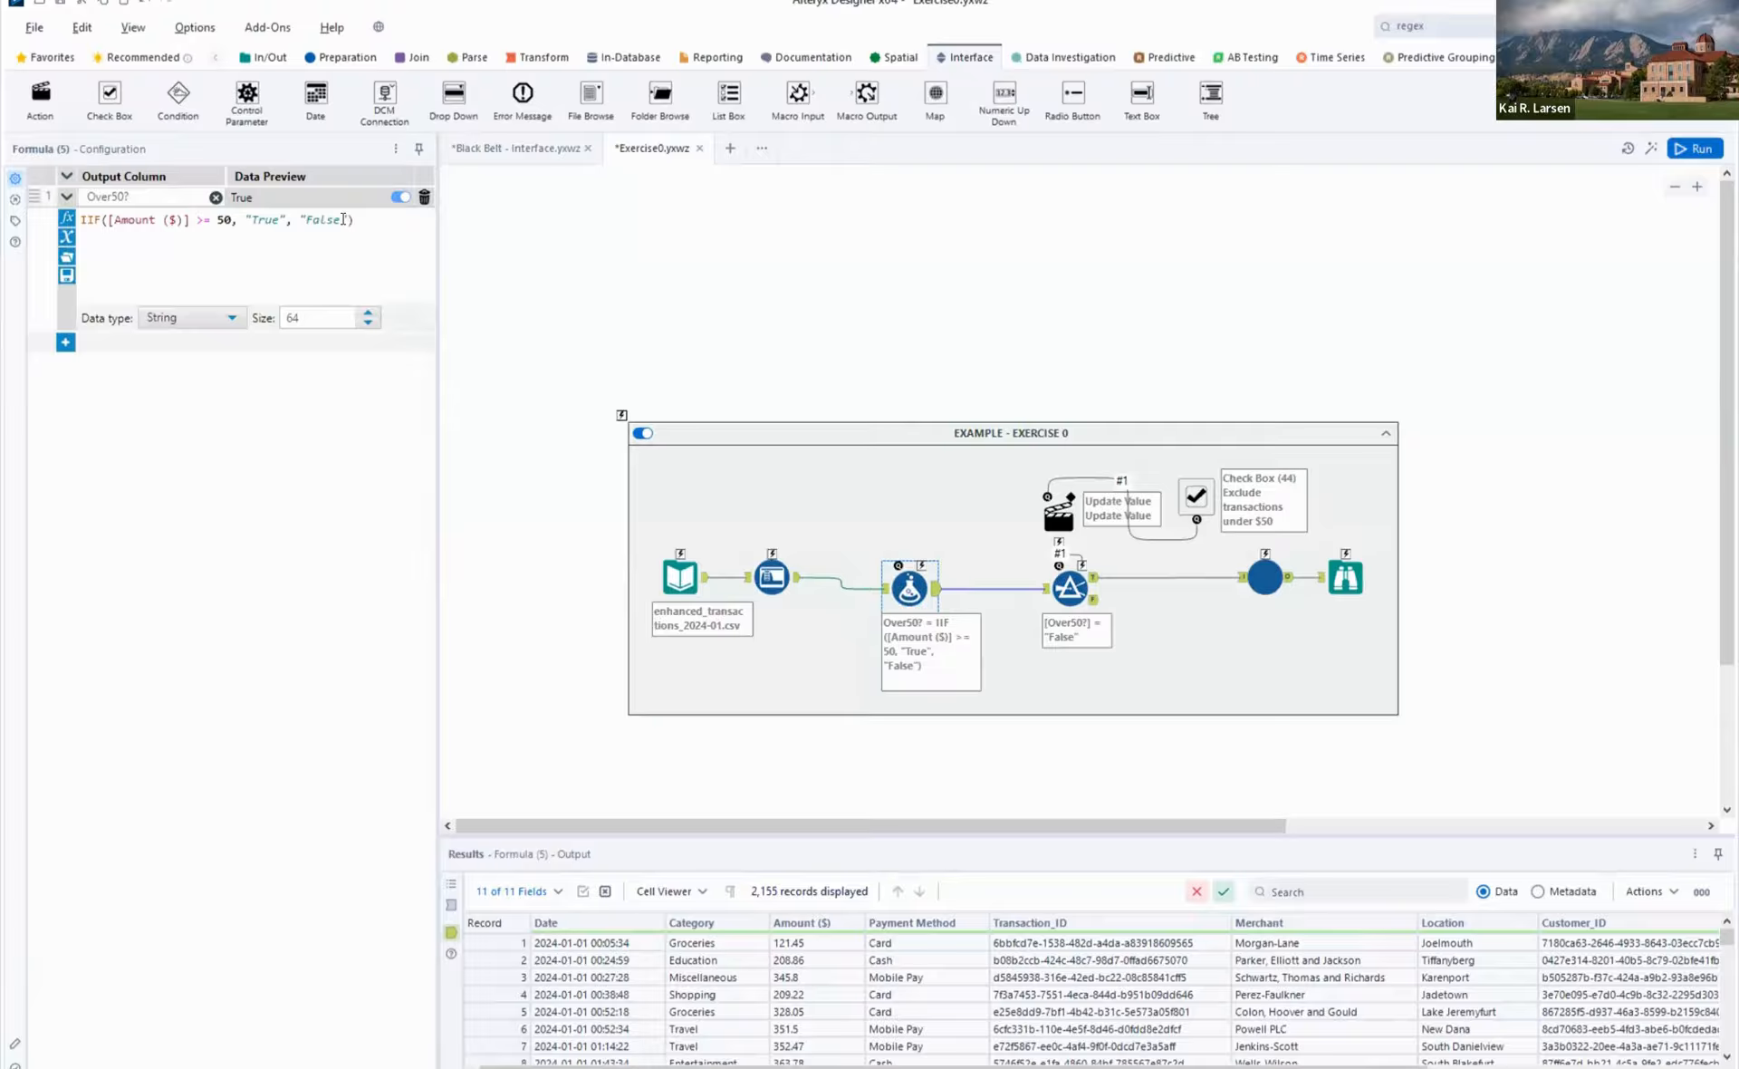
pyautogui.click(821, 609)
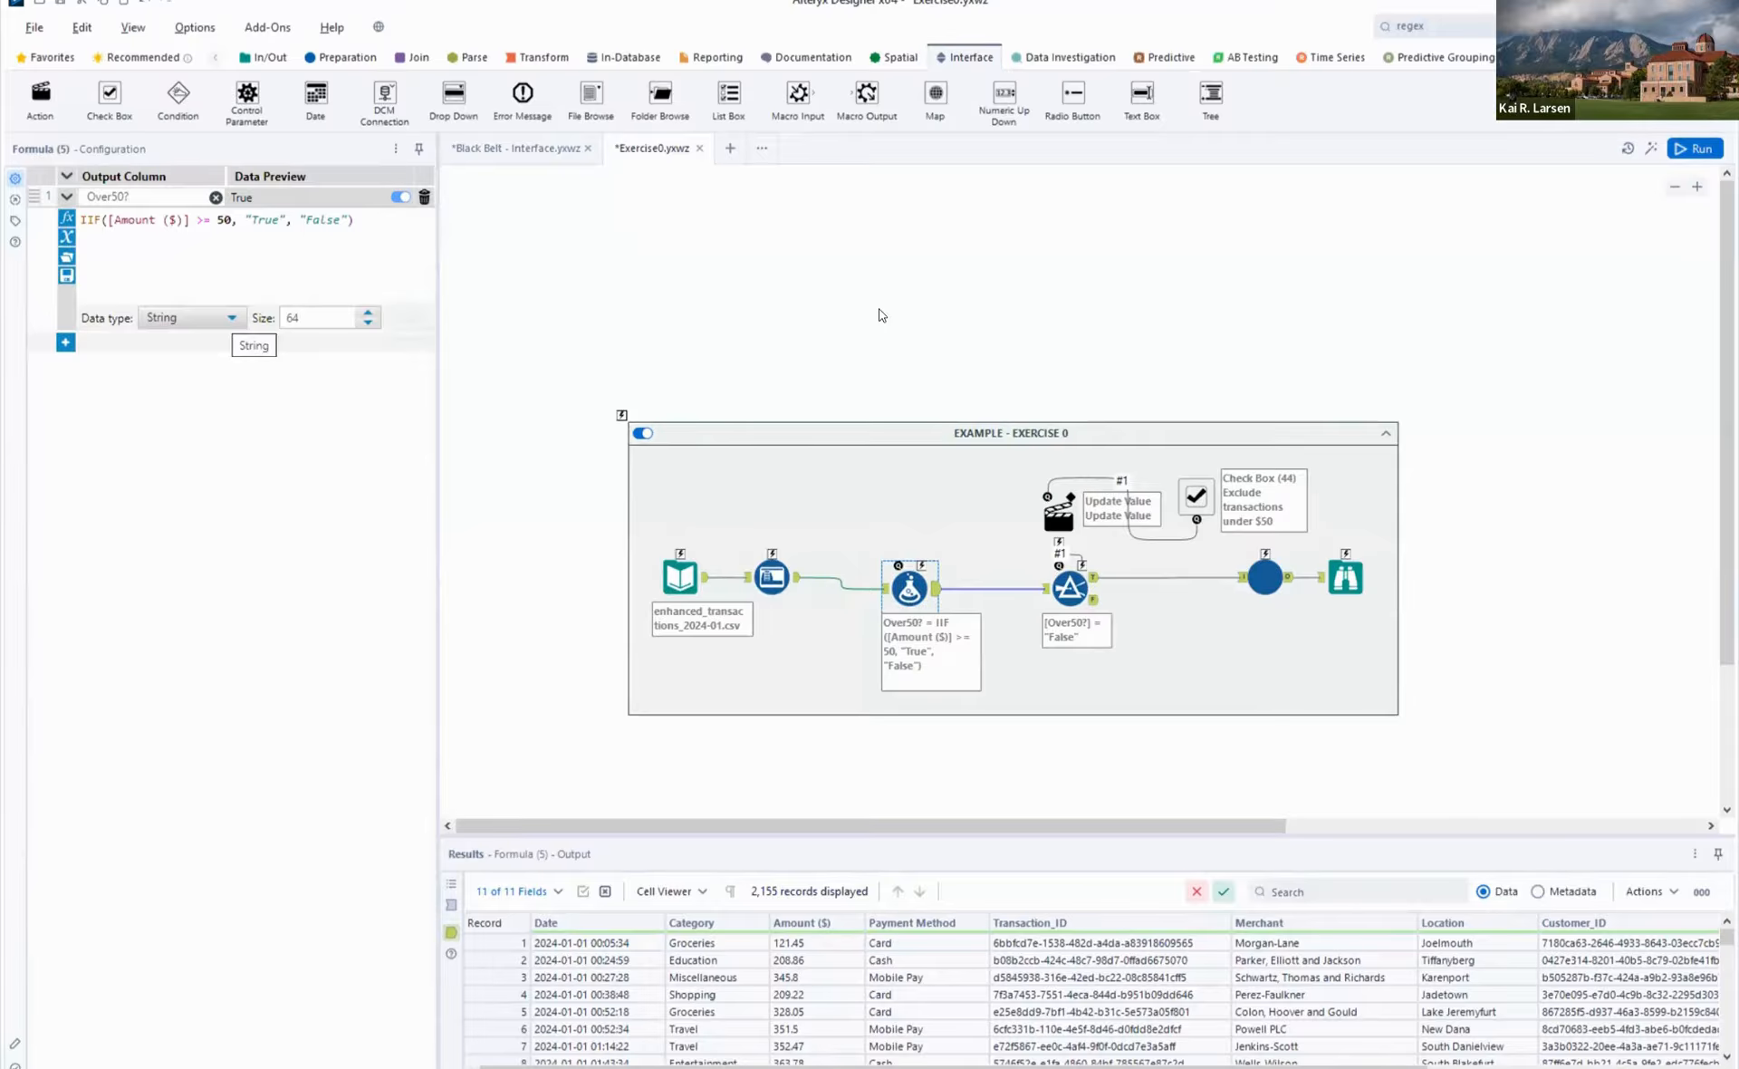
pyautogui.click(1067, 590)
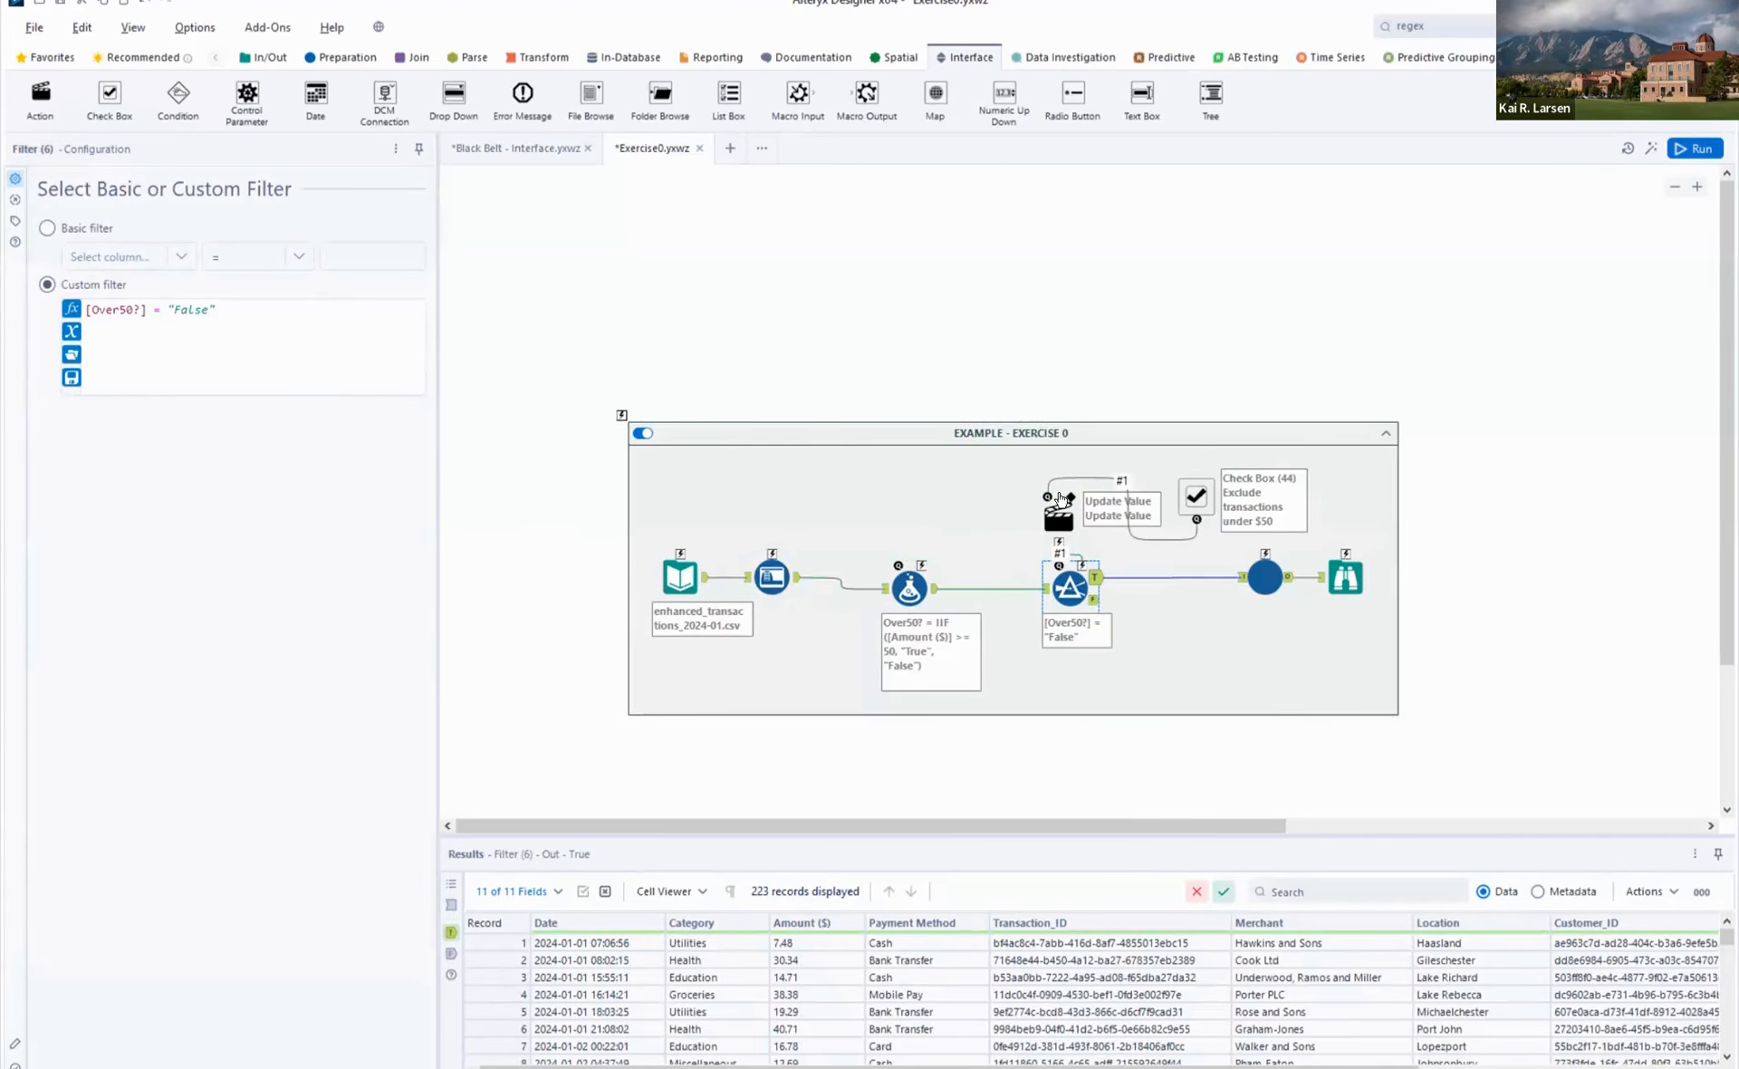
pyautogui.click(1265, 583)
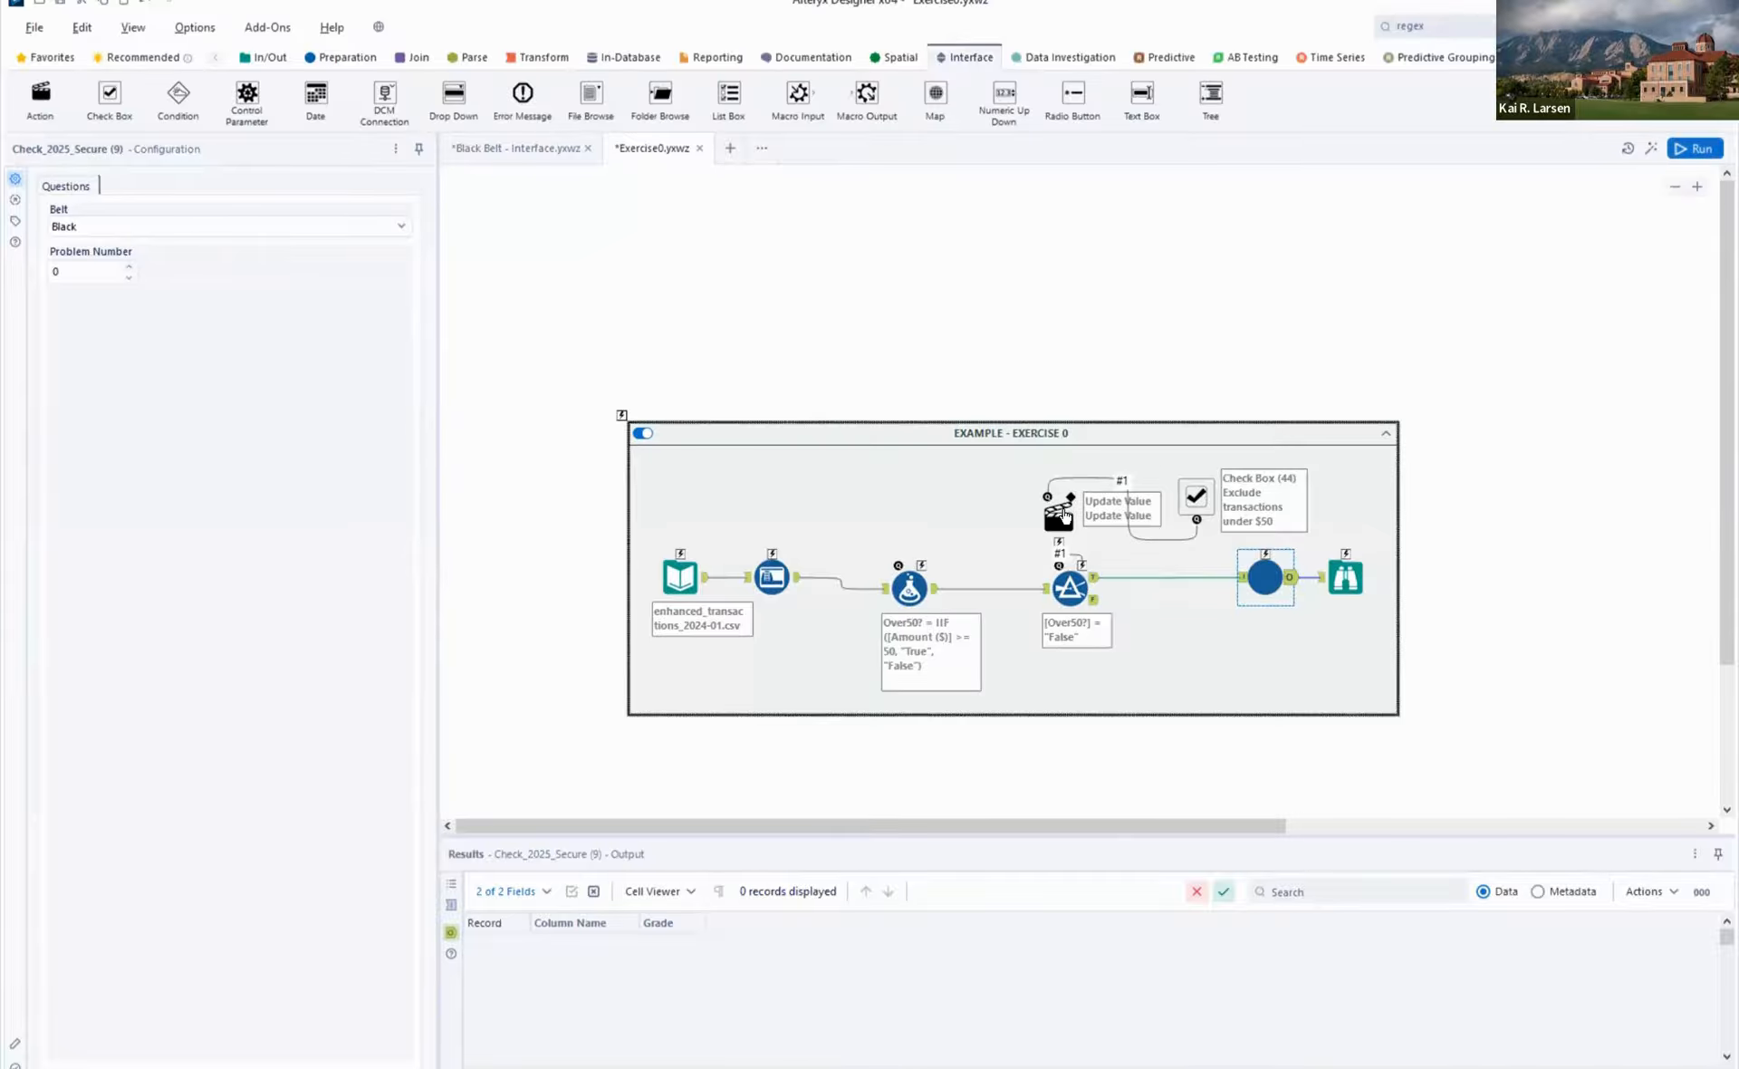
# - Run the workflow again and review the Action tool's settings and the question text of the Check Box tool
pyautogui.click(1236, 471)
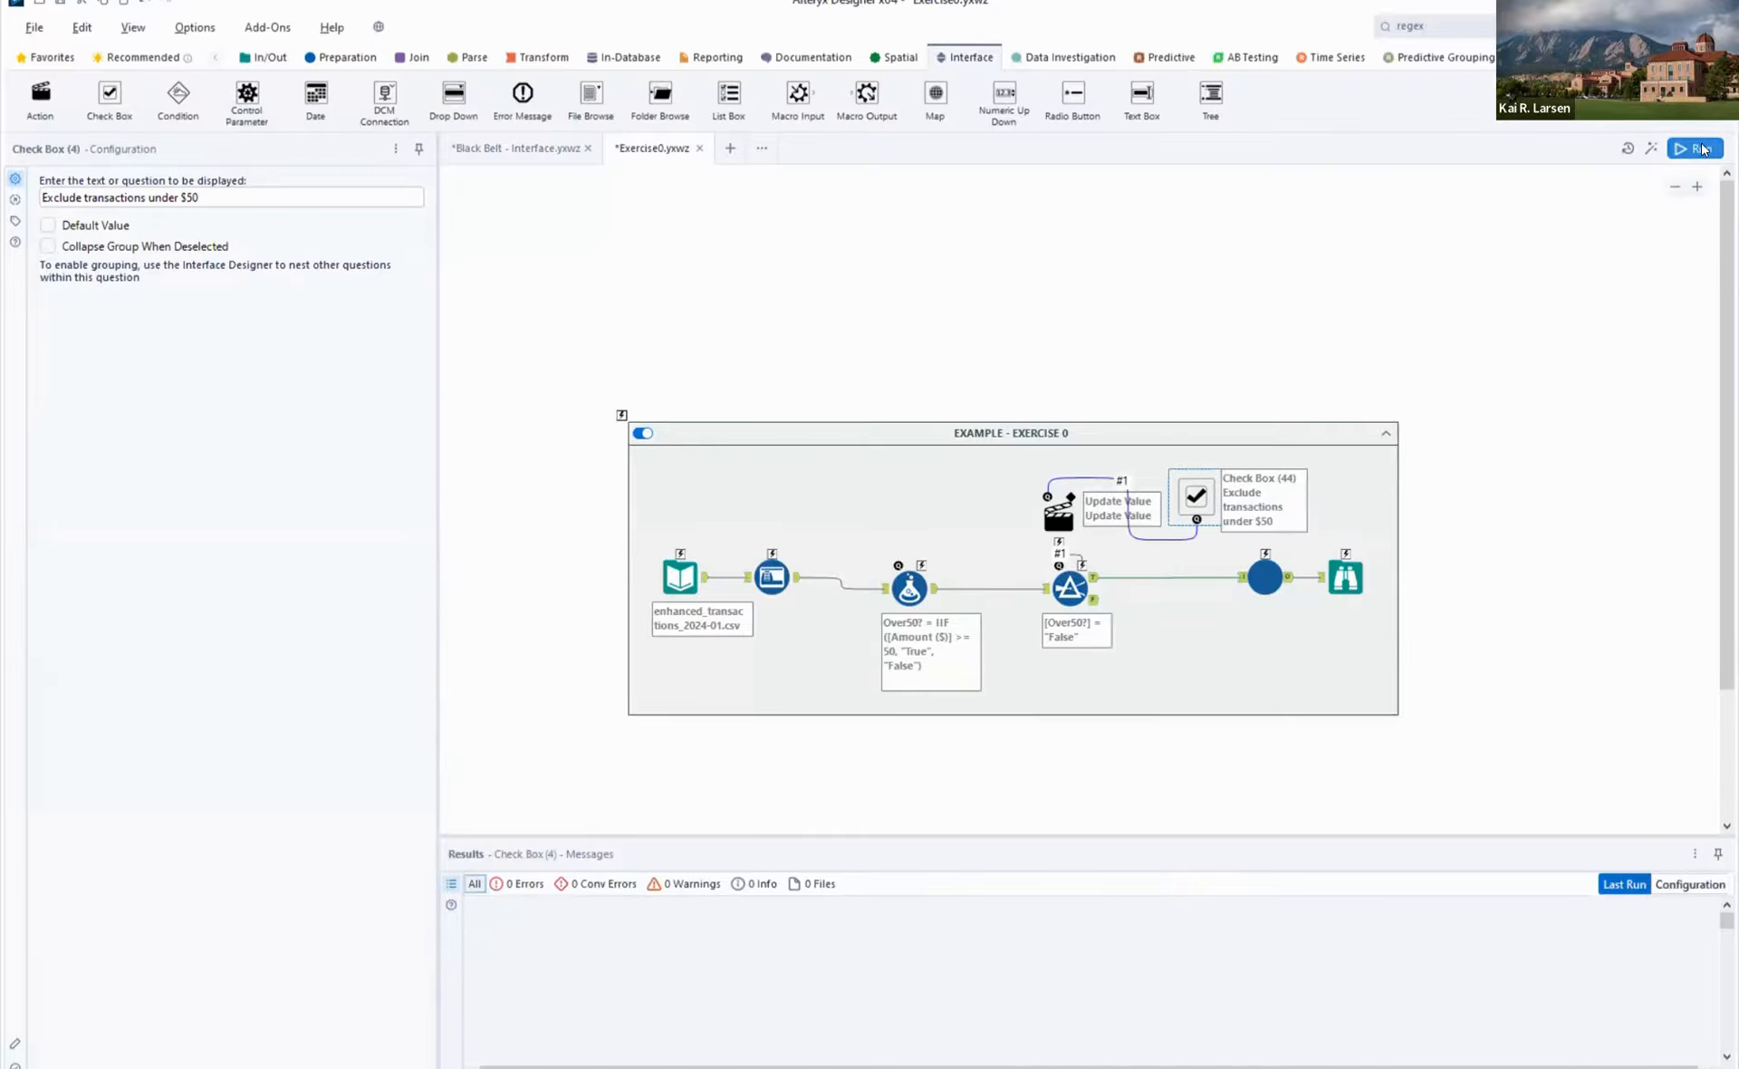
pyautogui.click(1686, 154)
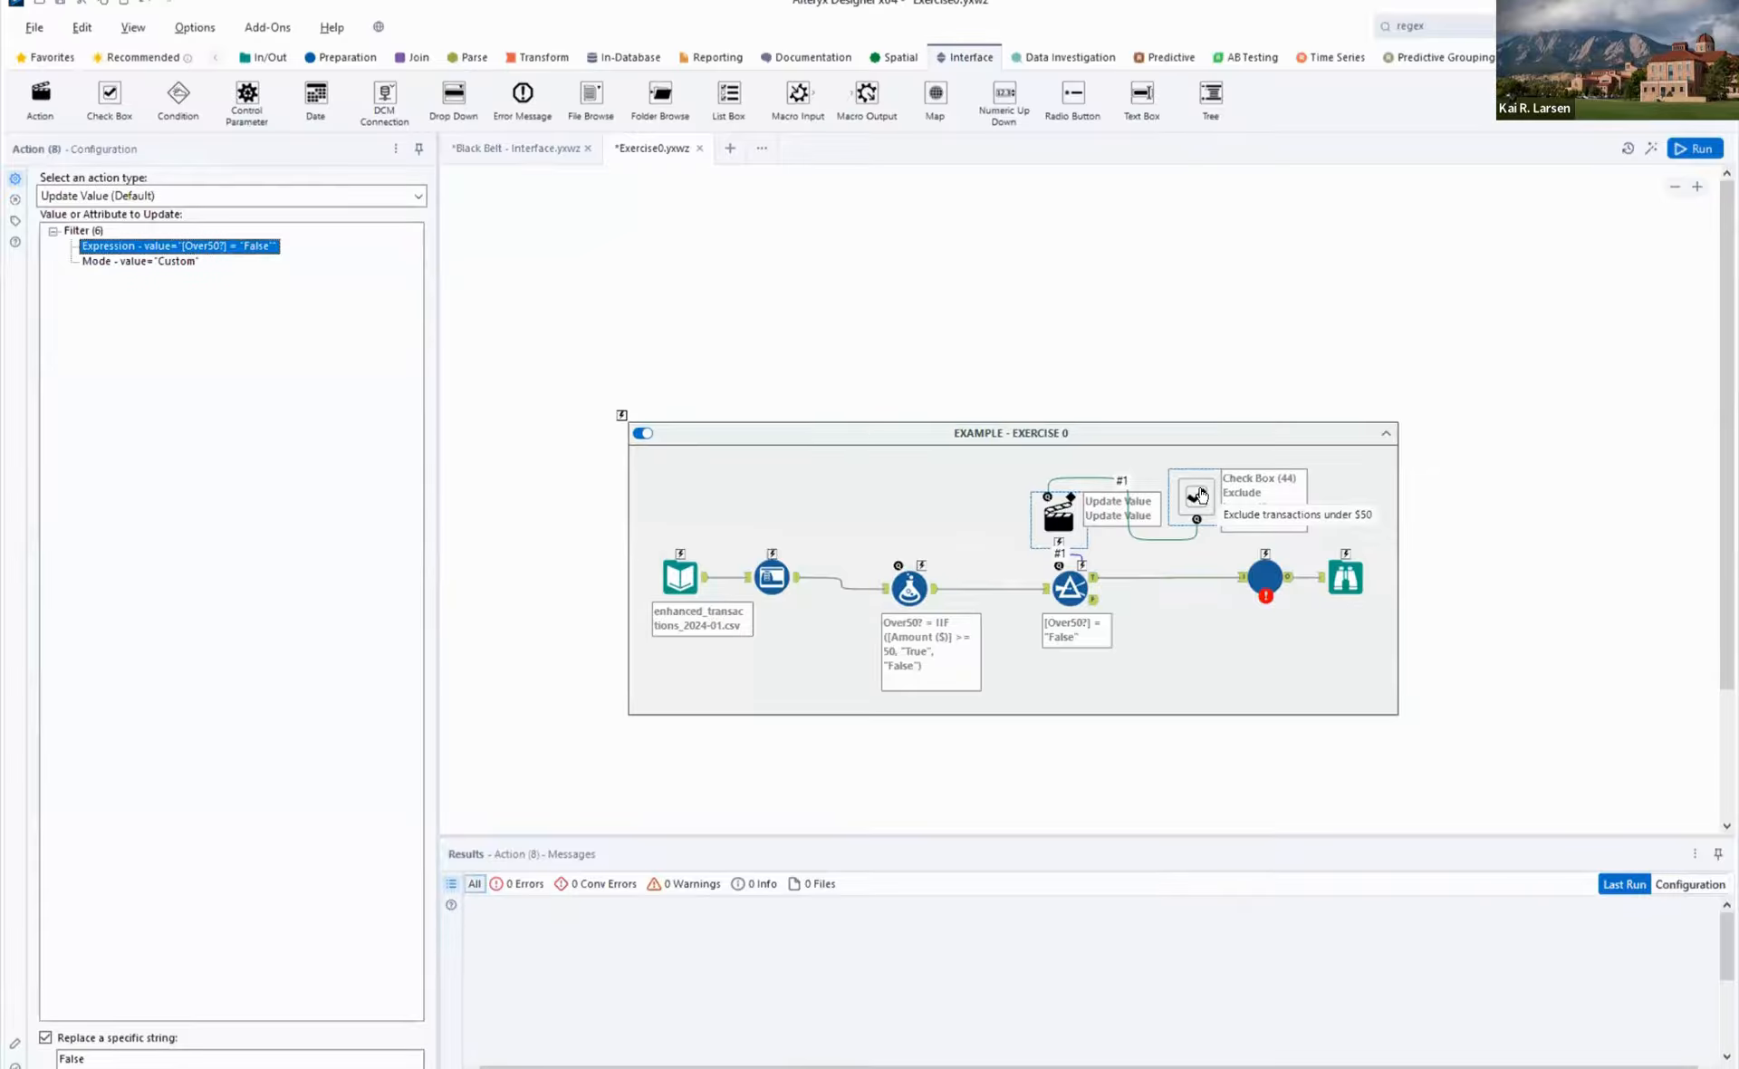
pyautogui.click(1201, 494)
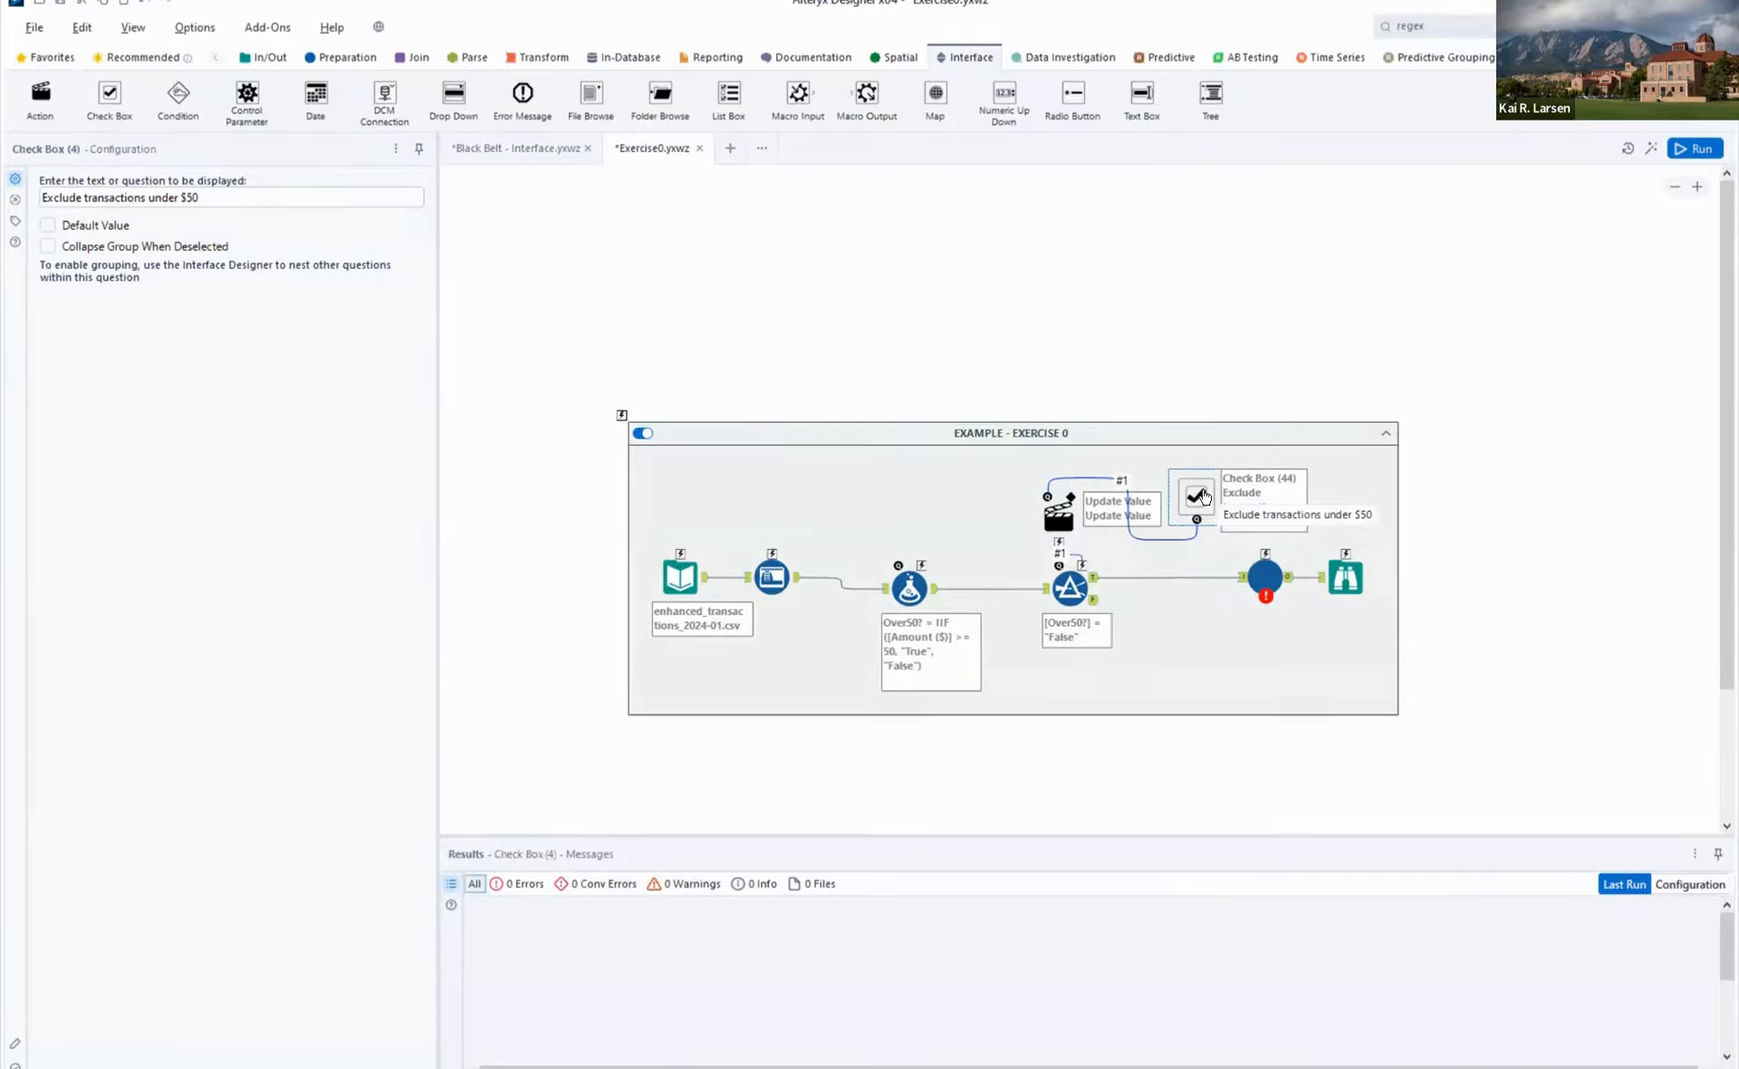
pyautogui.click(186, 198)
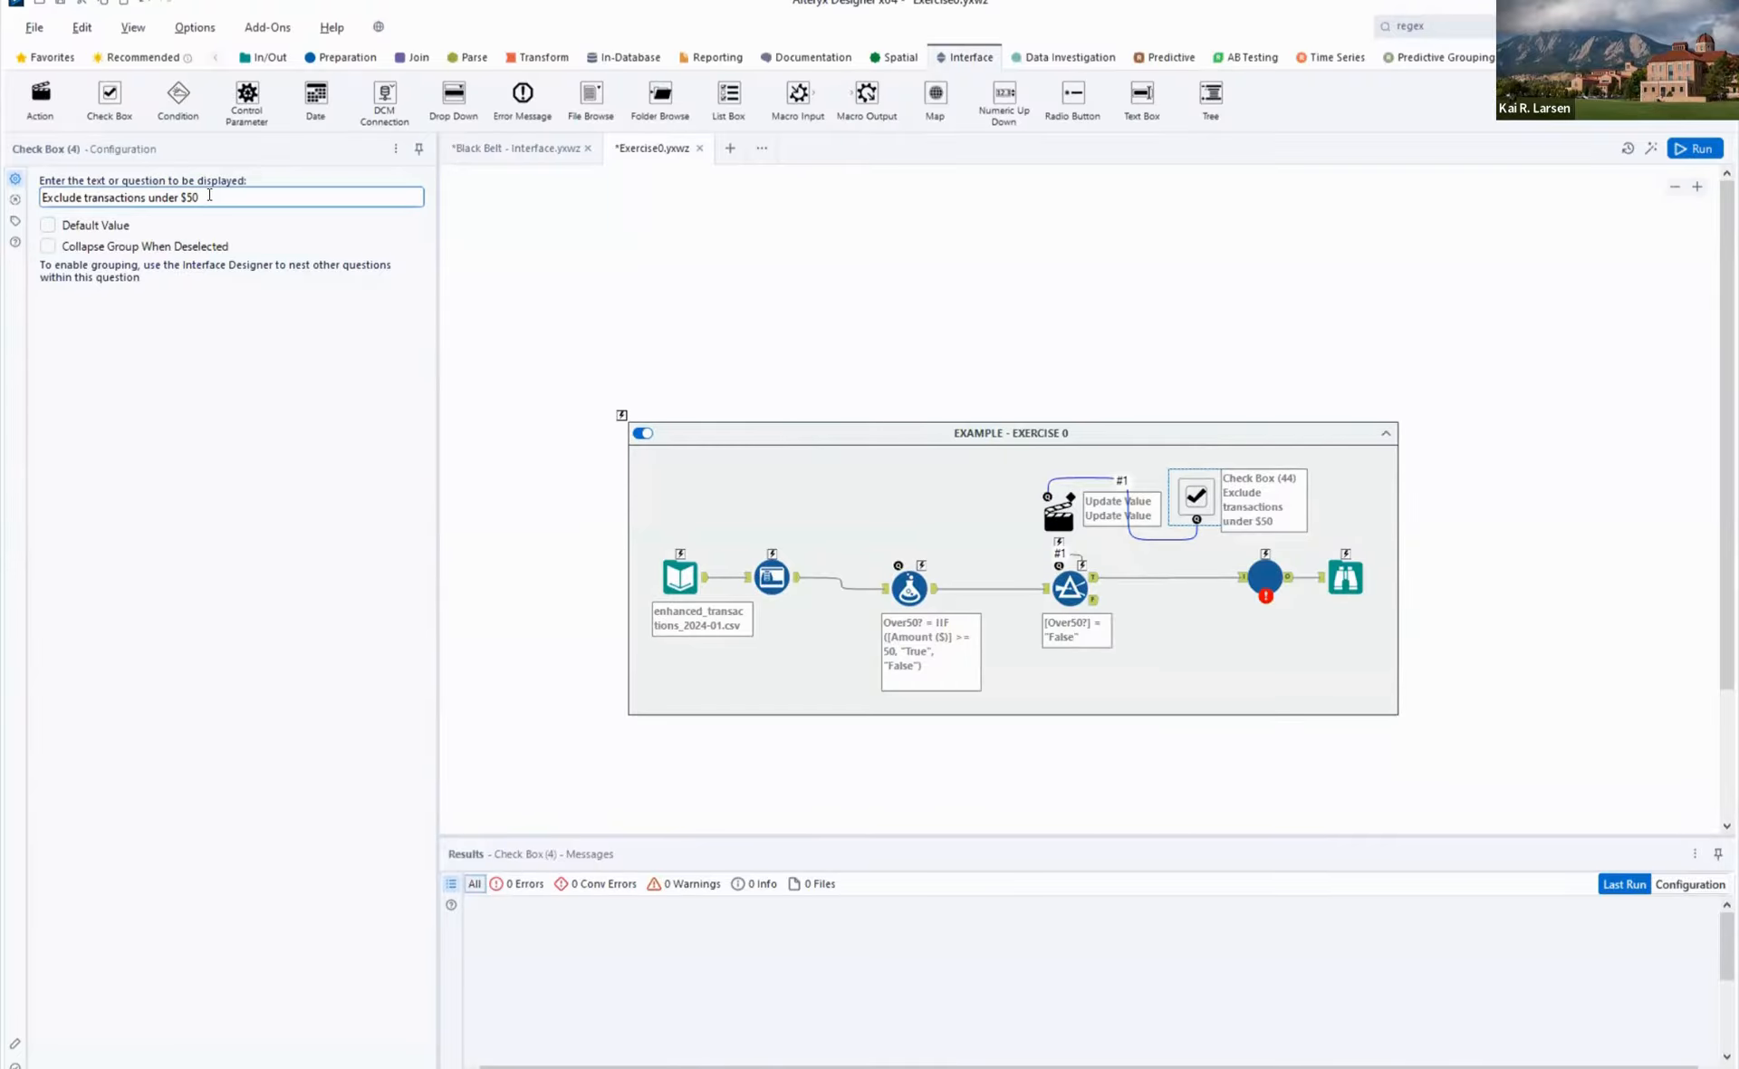
pyautogui.moveTo(198, 197); pyautogui.dragTo(42, 199)
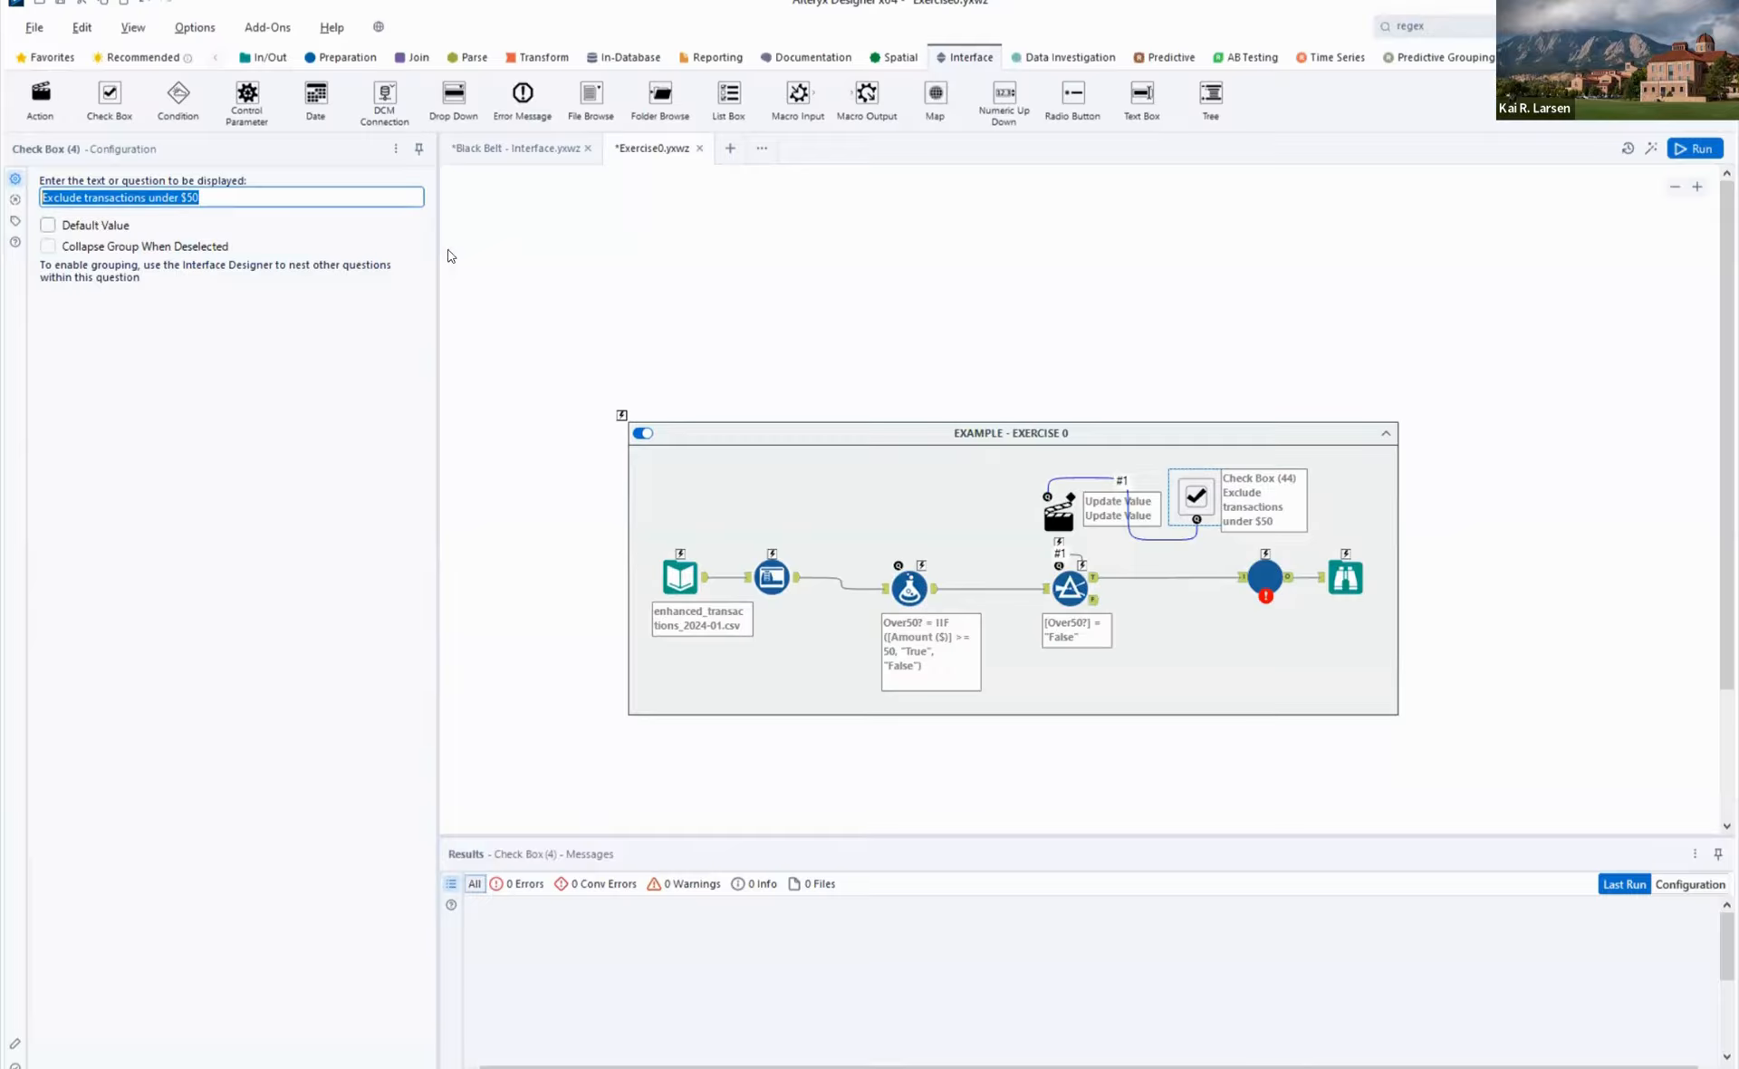
# - Display the Interface Designer to preview the Check Box question layout, and hide it again
pyautogui.click(133, 28)
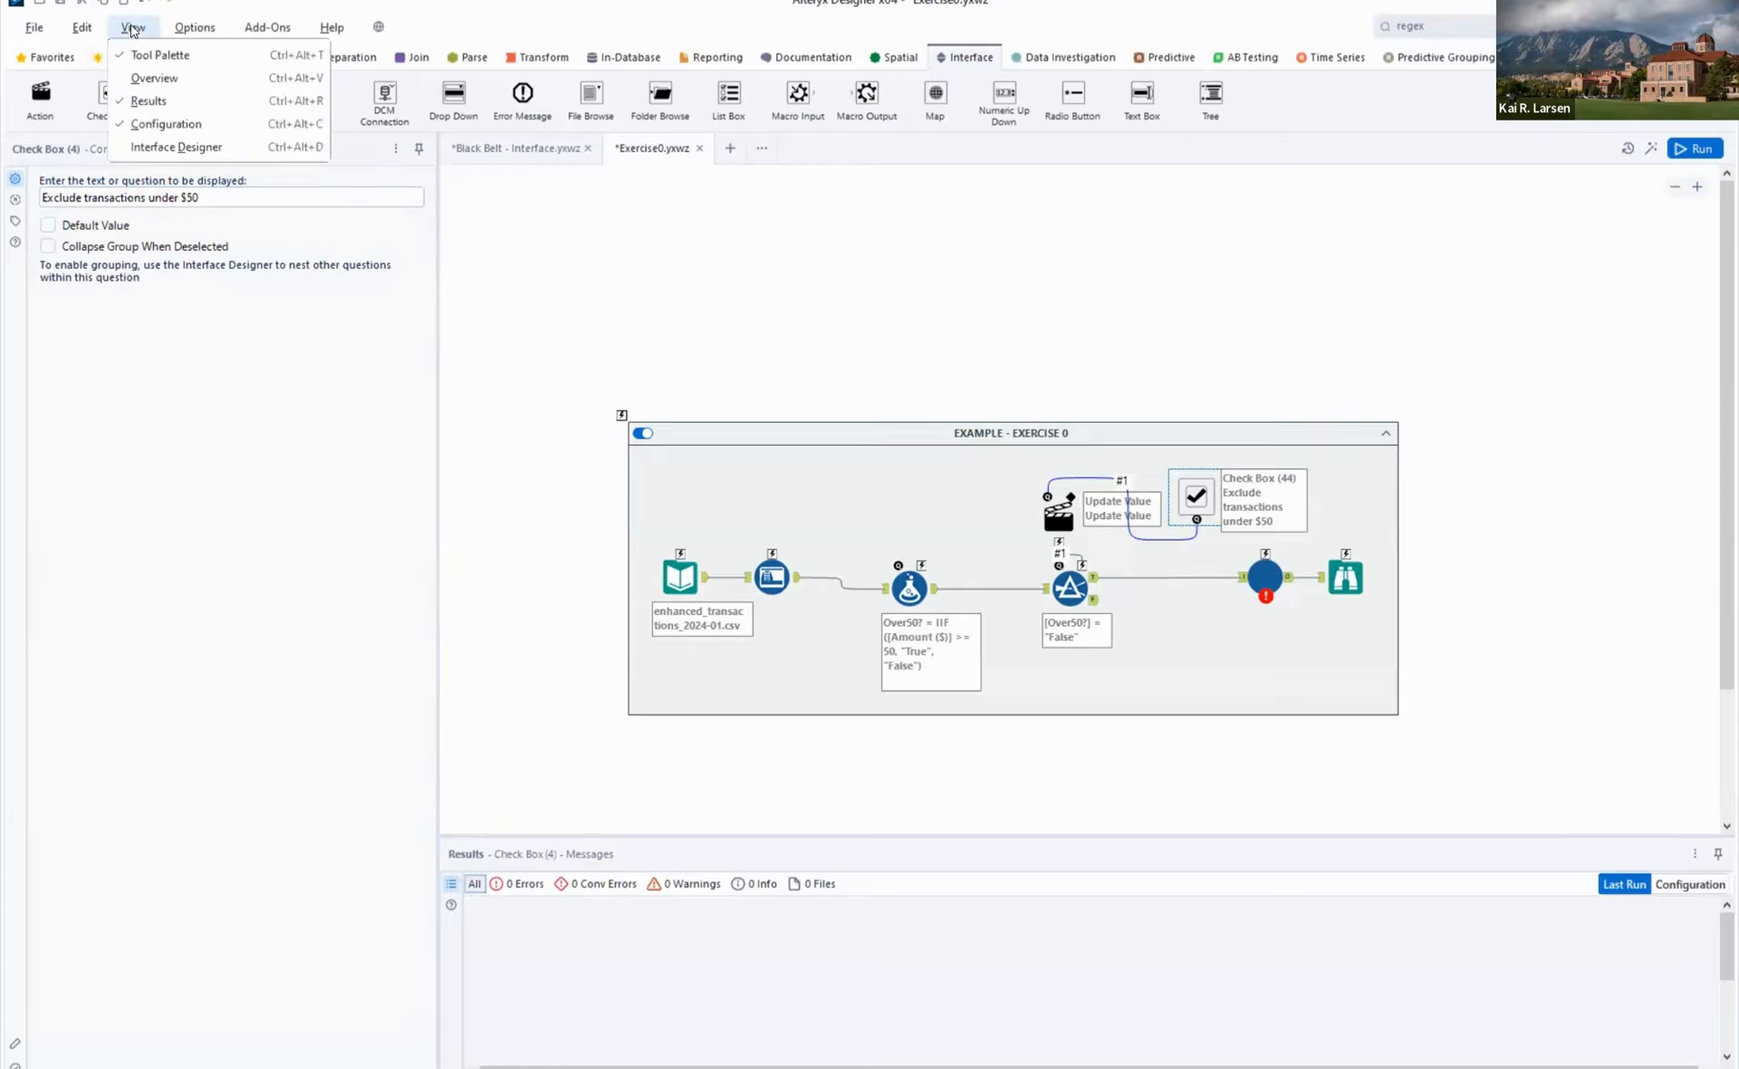
pyautogui.click(195, 146)
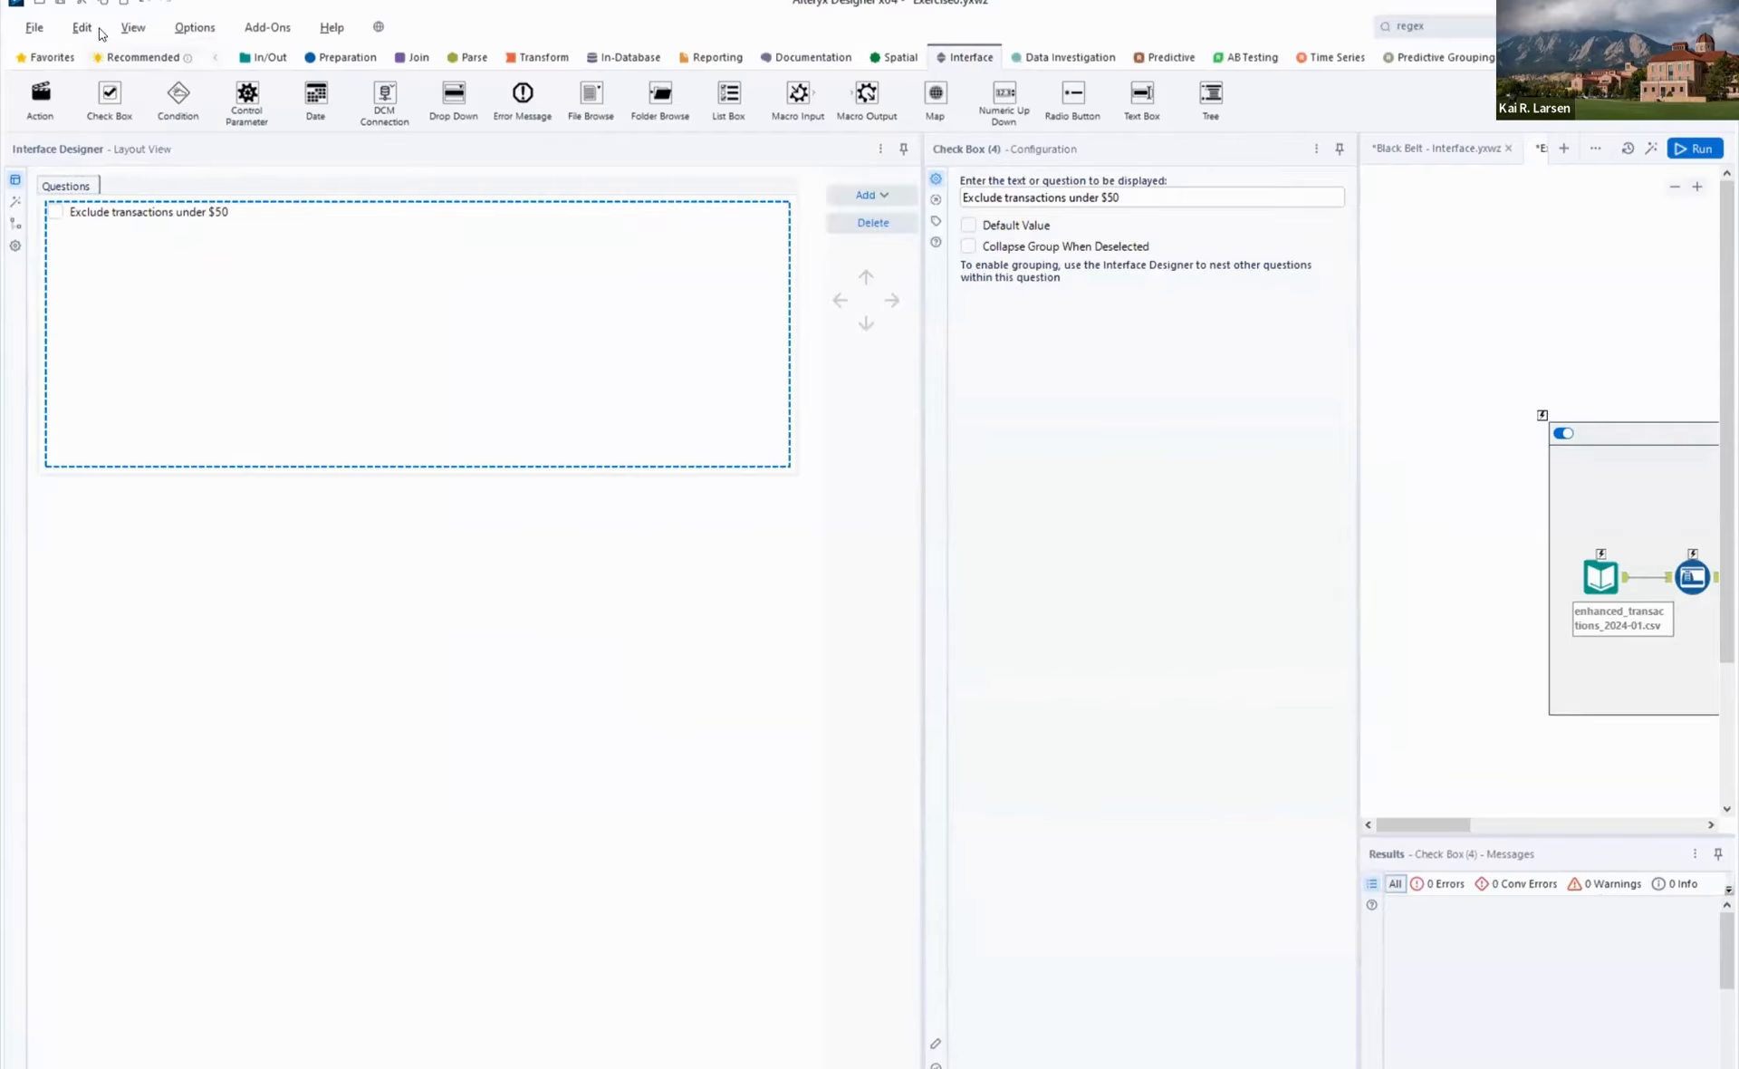
pyautogui.click(132, 33)
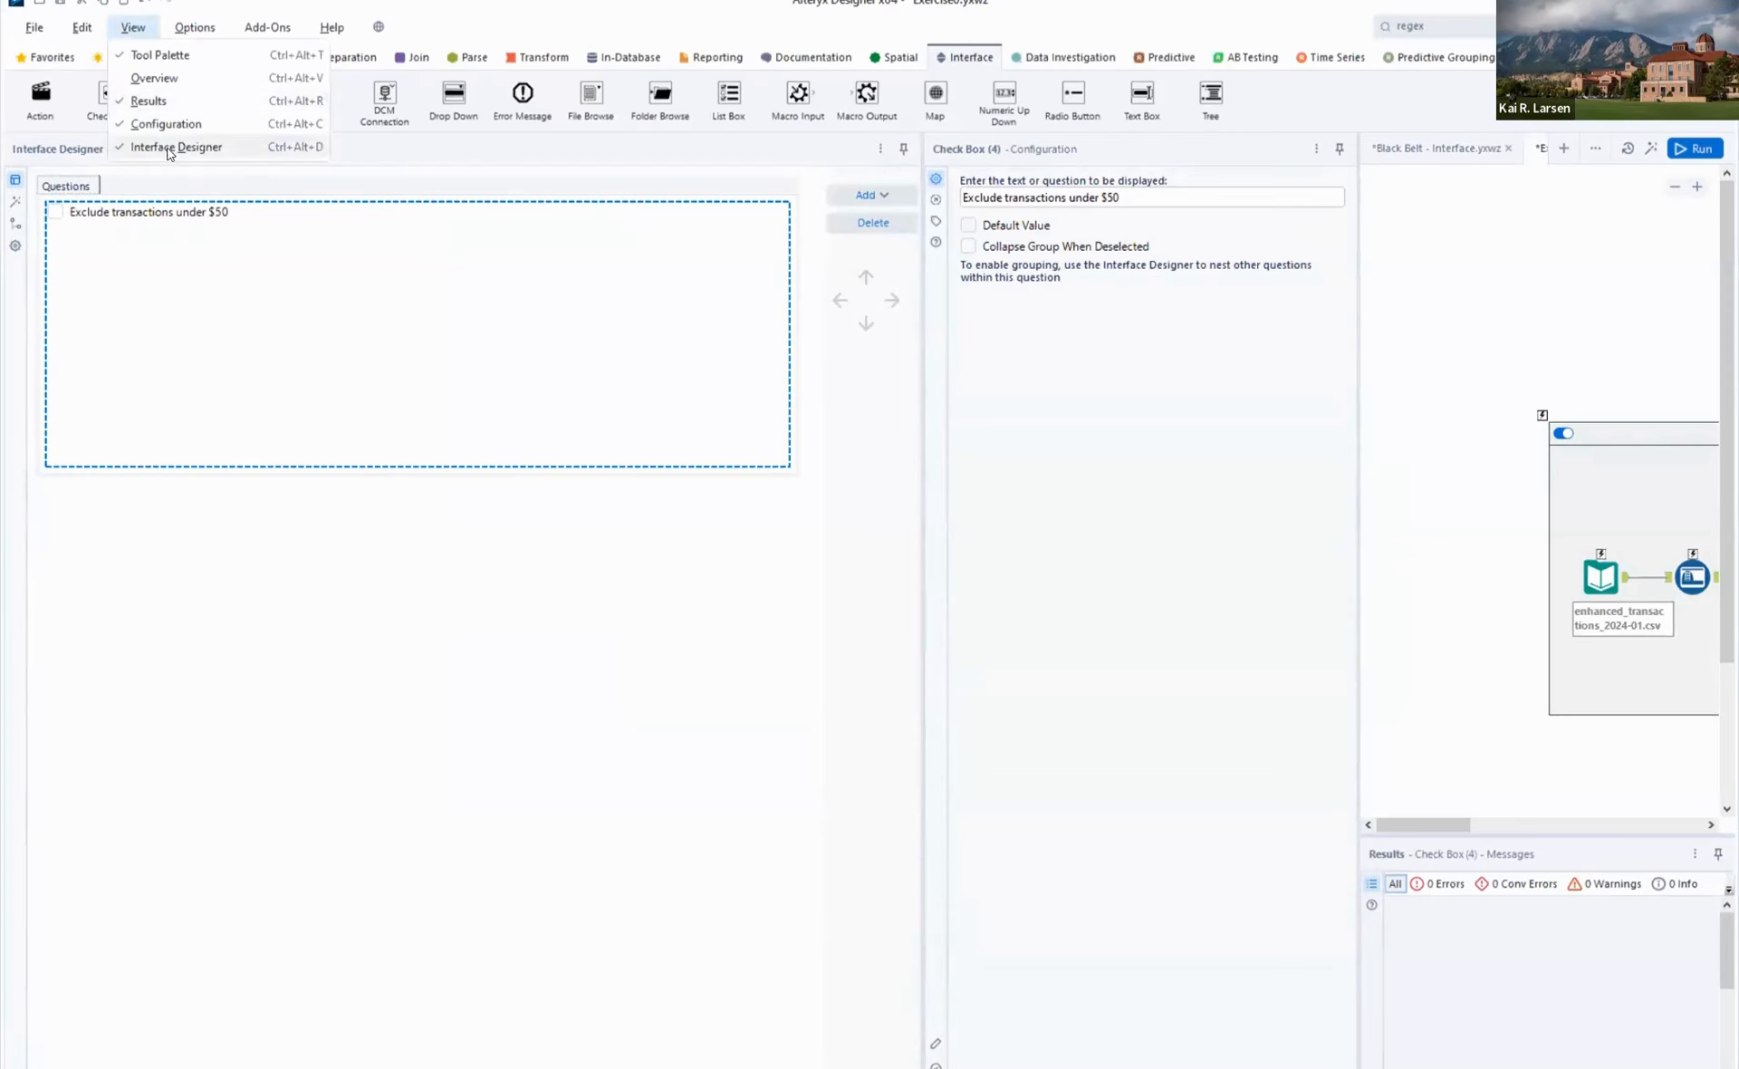
pyautogui.click(169, 147)
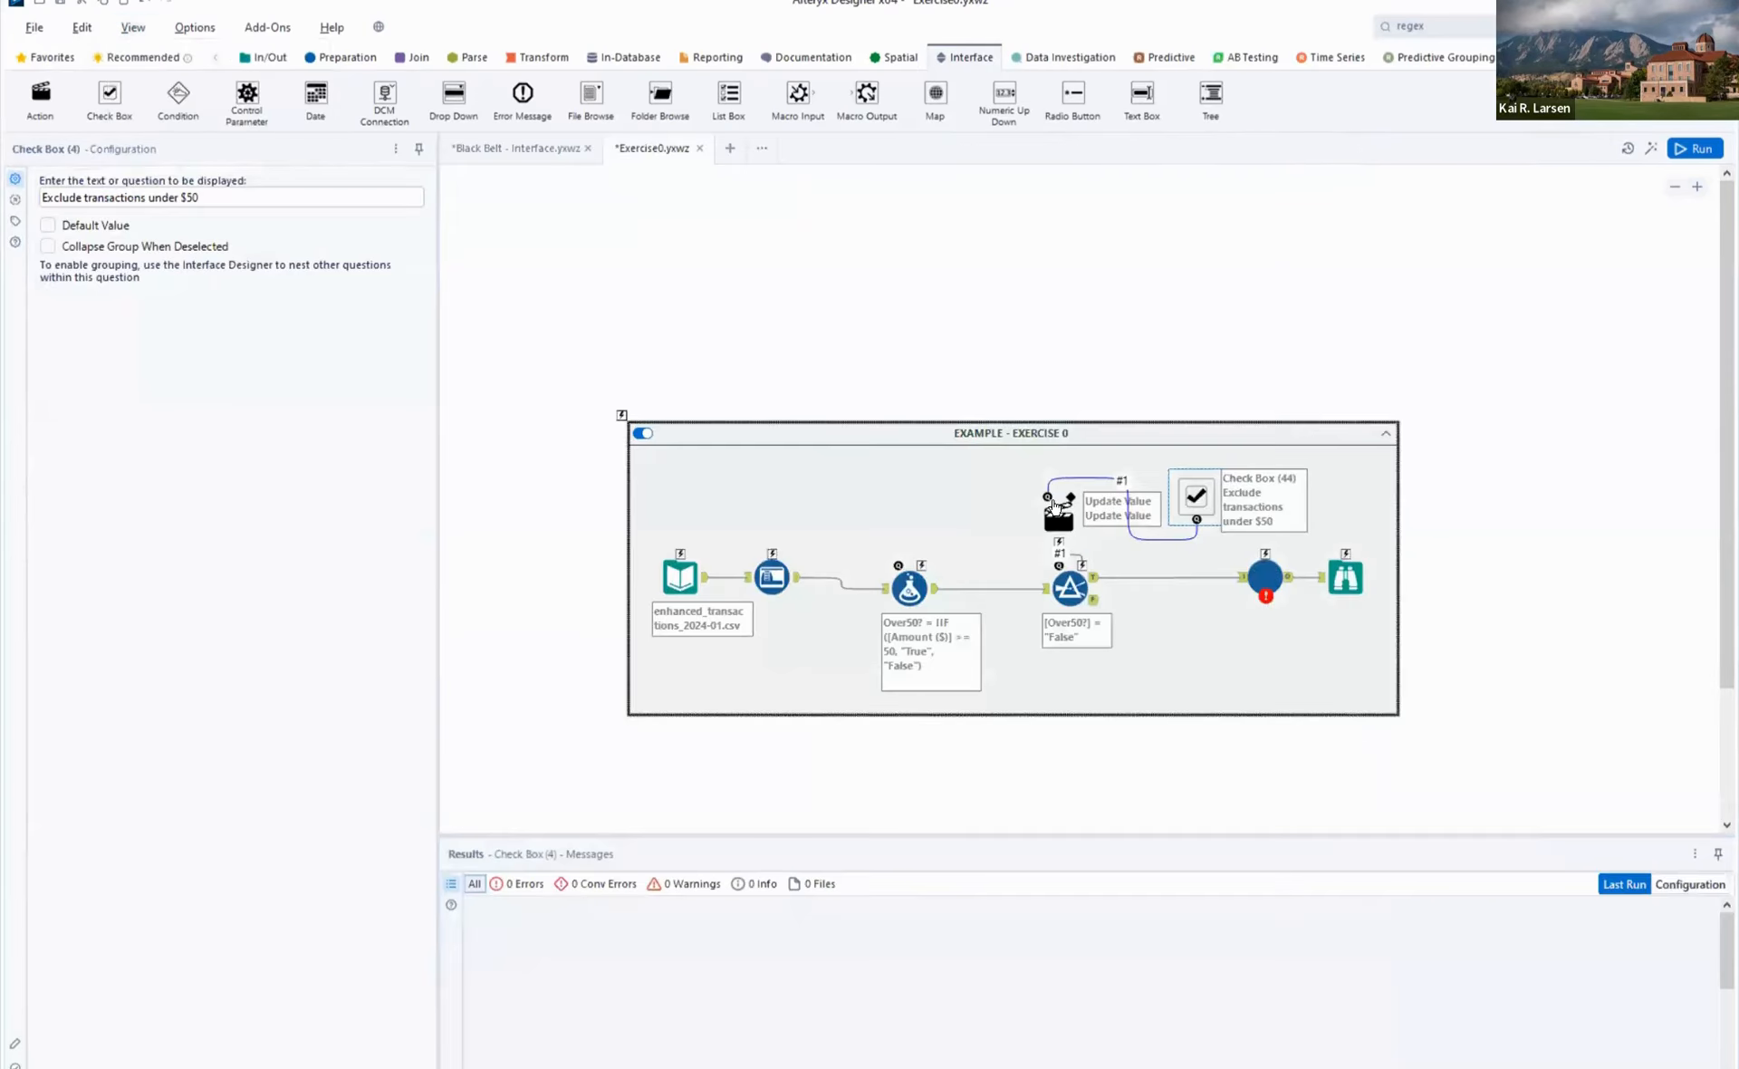
# - Review the Action, Check Box and Filter configurations, including the Action tool's target expression and the specific string it replaces
pyautogui.click(1067, 520)
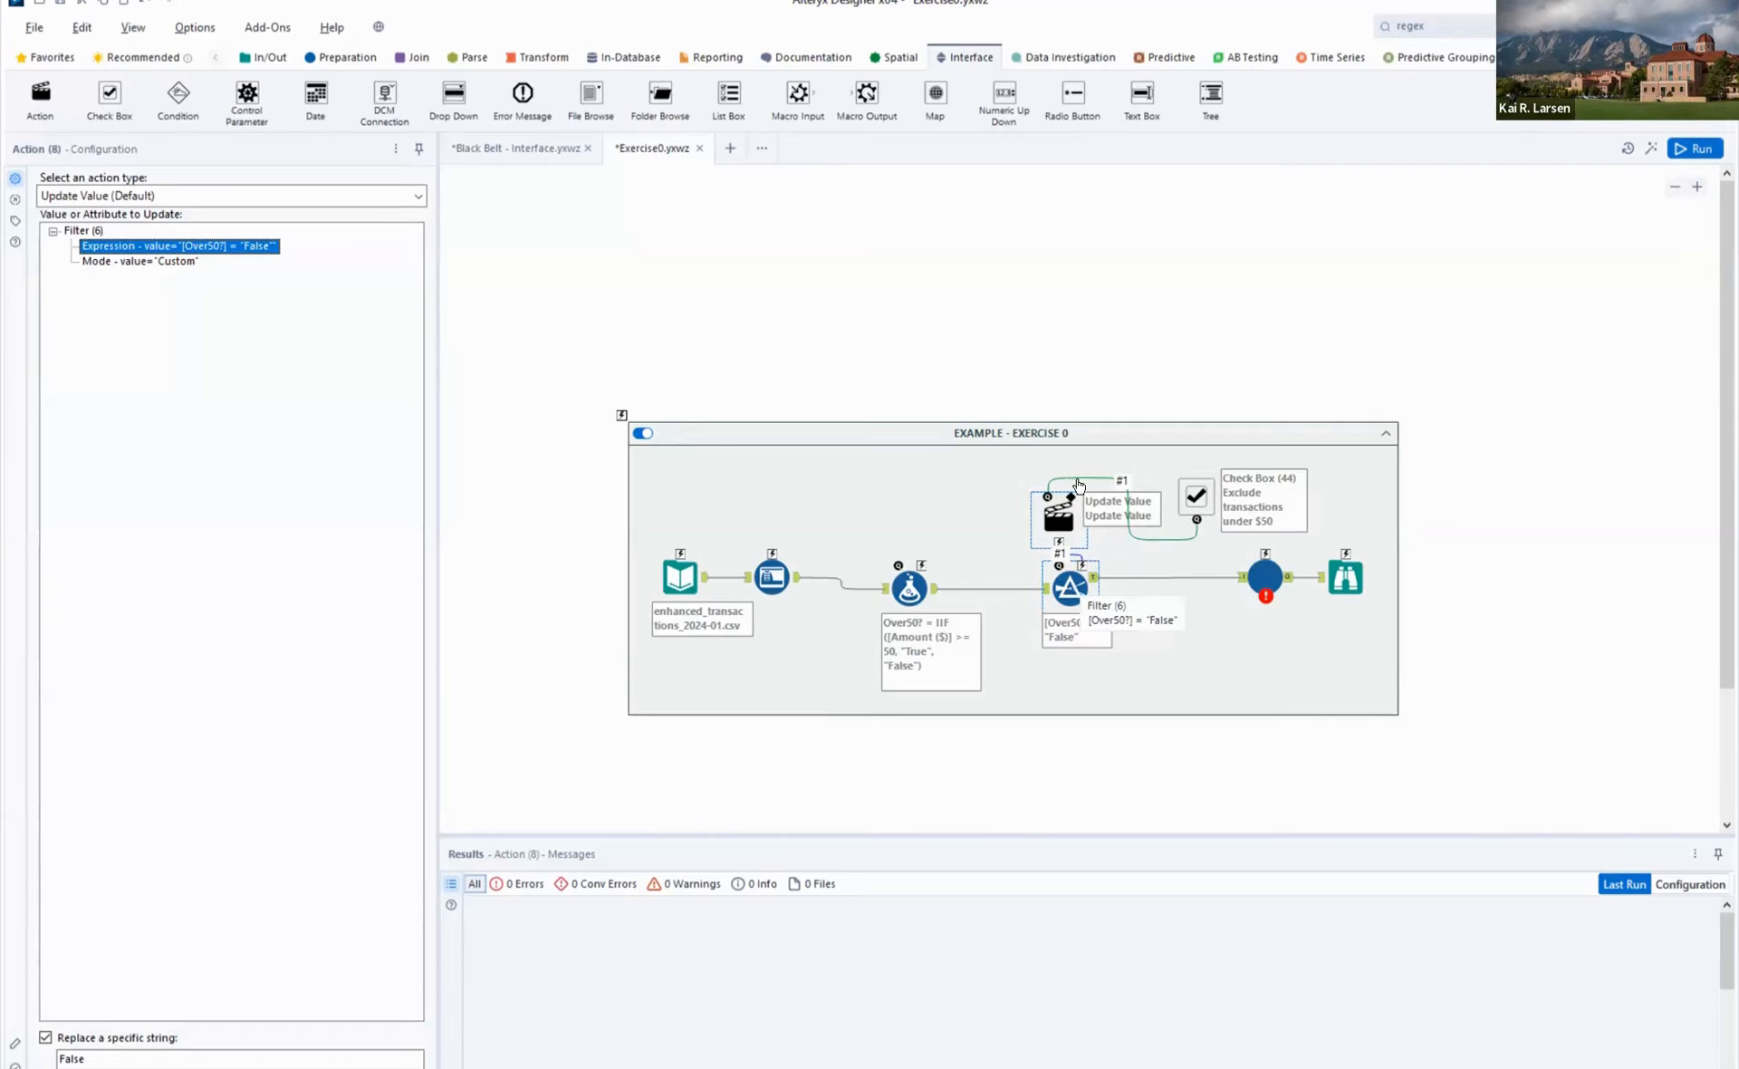
pyautogui.click(1194, 497)
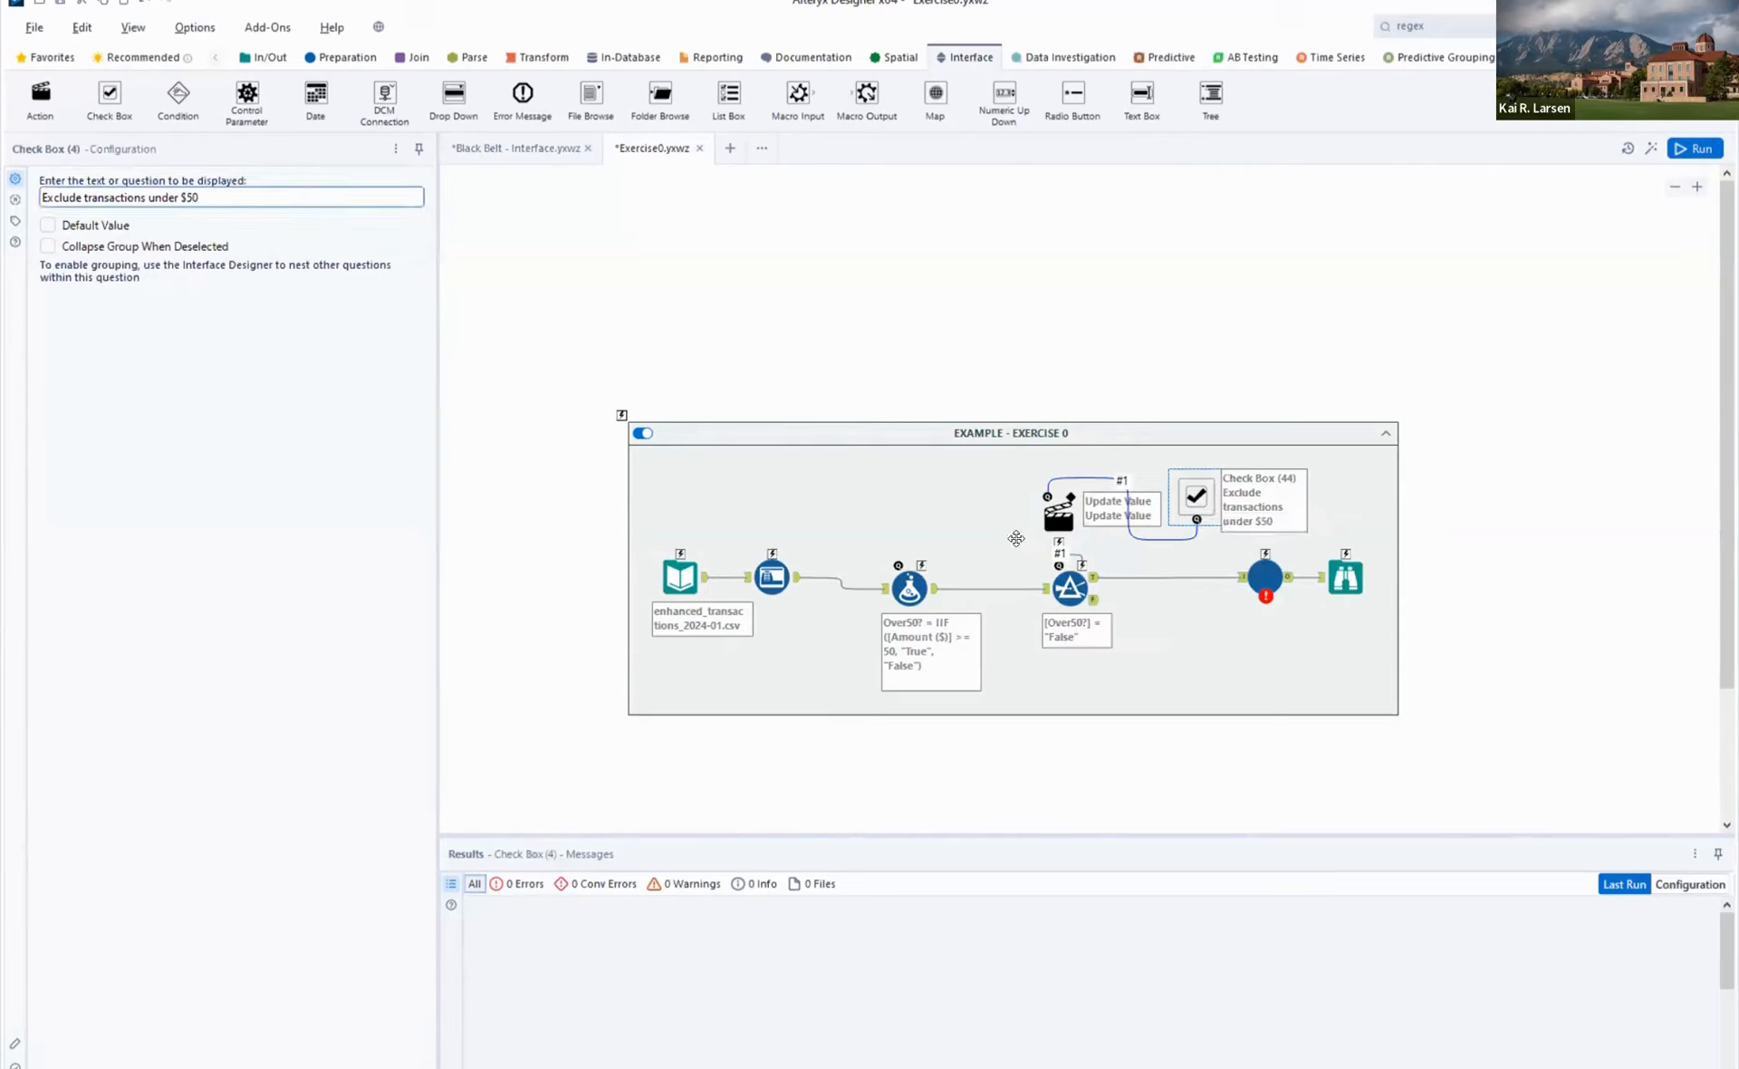
pyautogui.click(1053, 520)
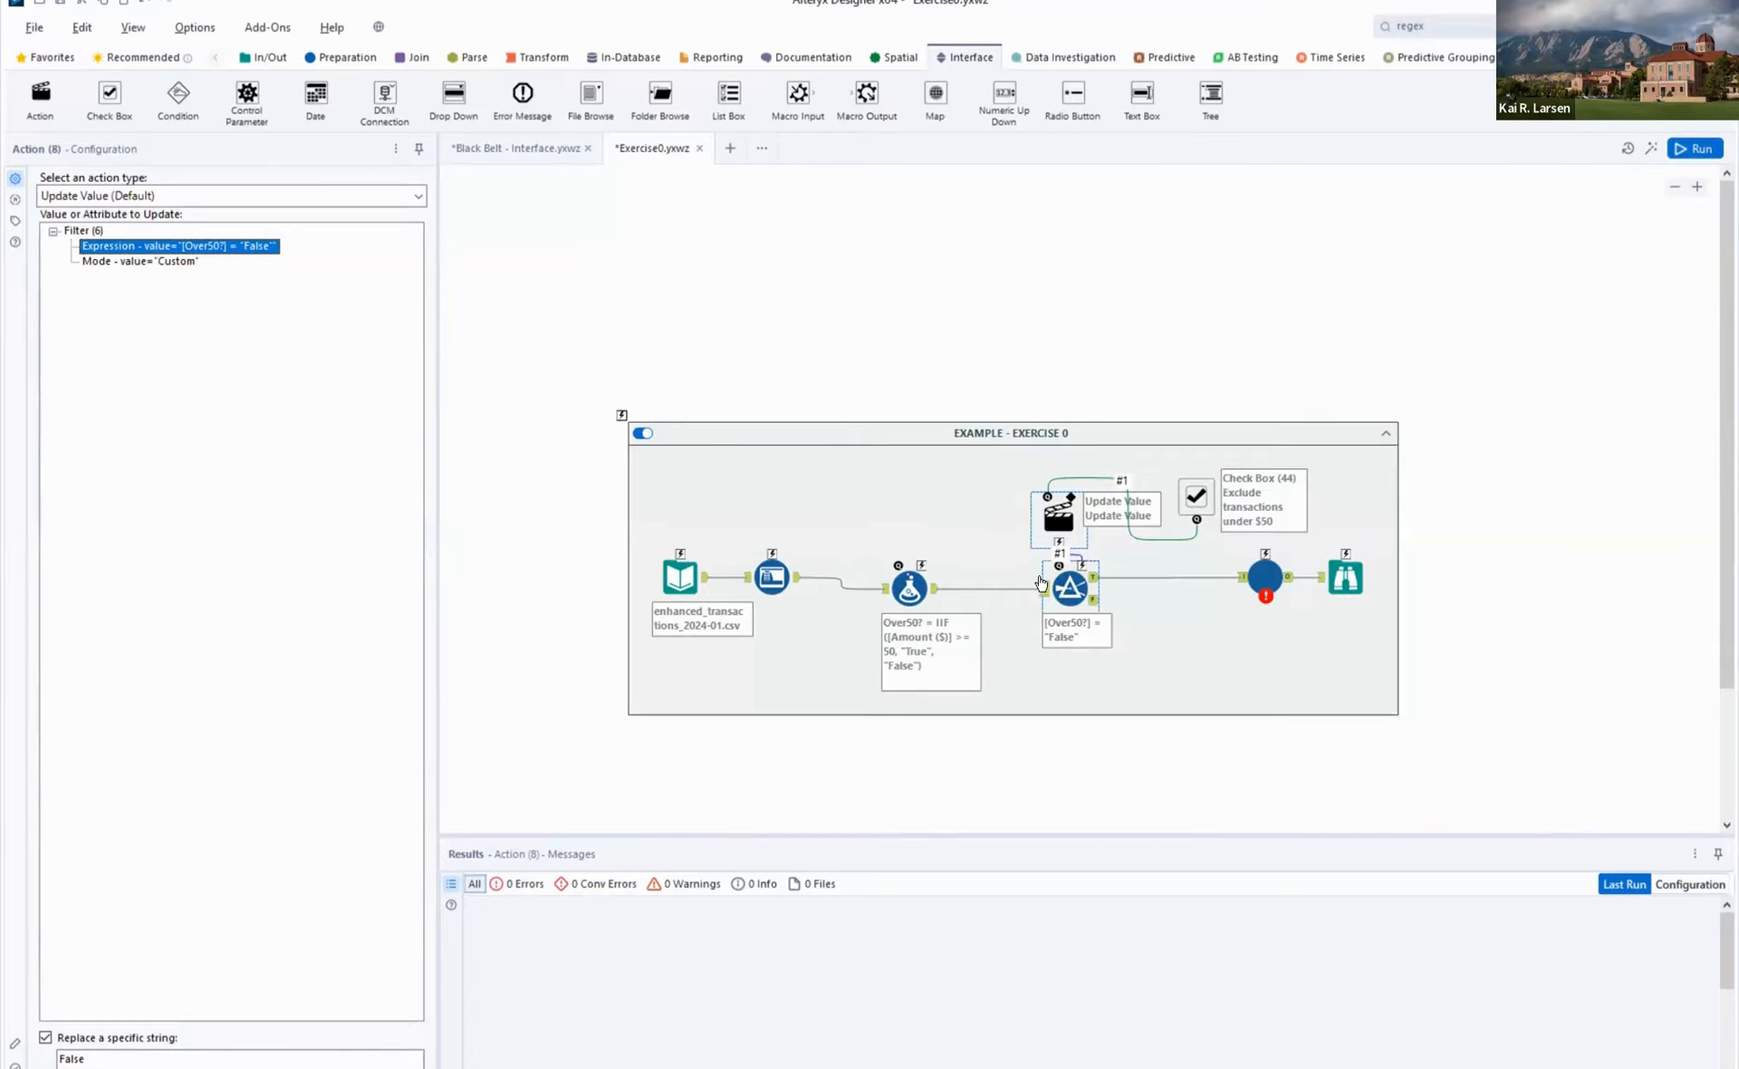
pyautogui.click(1070, 595)
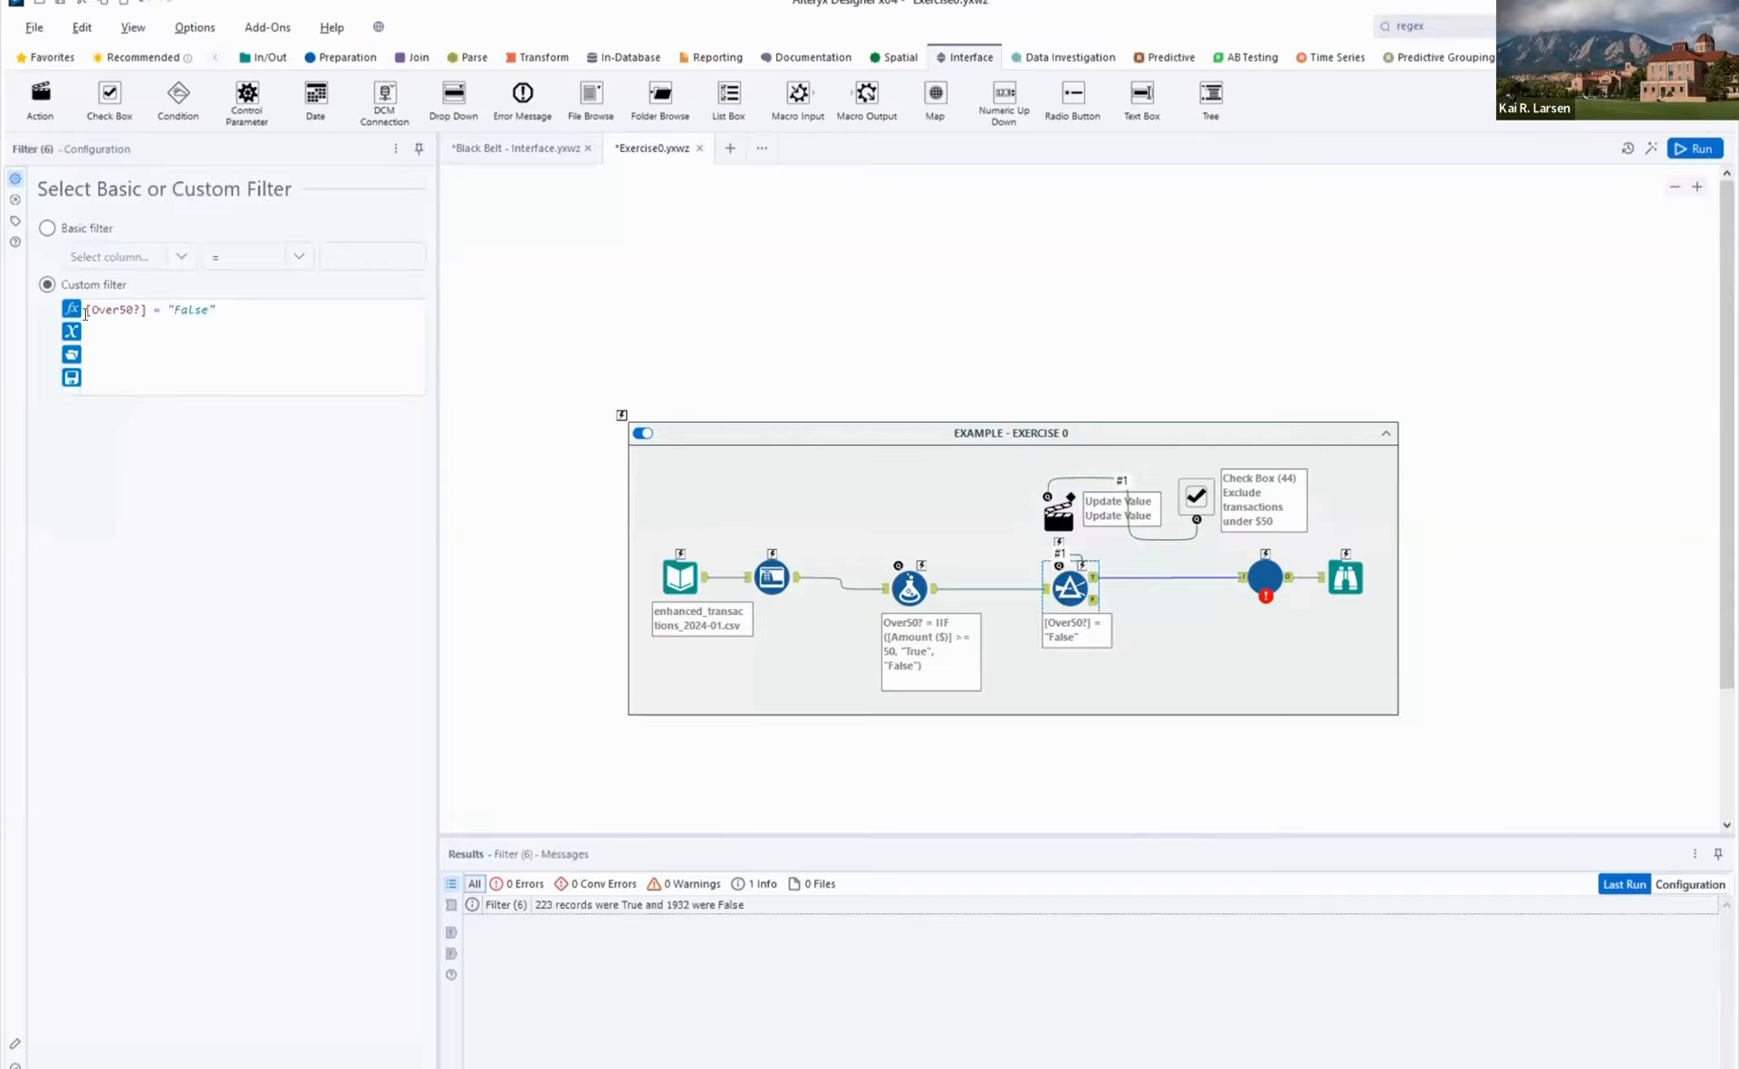
pyautogui.click(1060, 523)
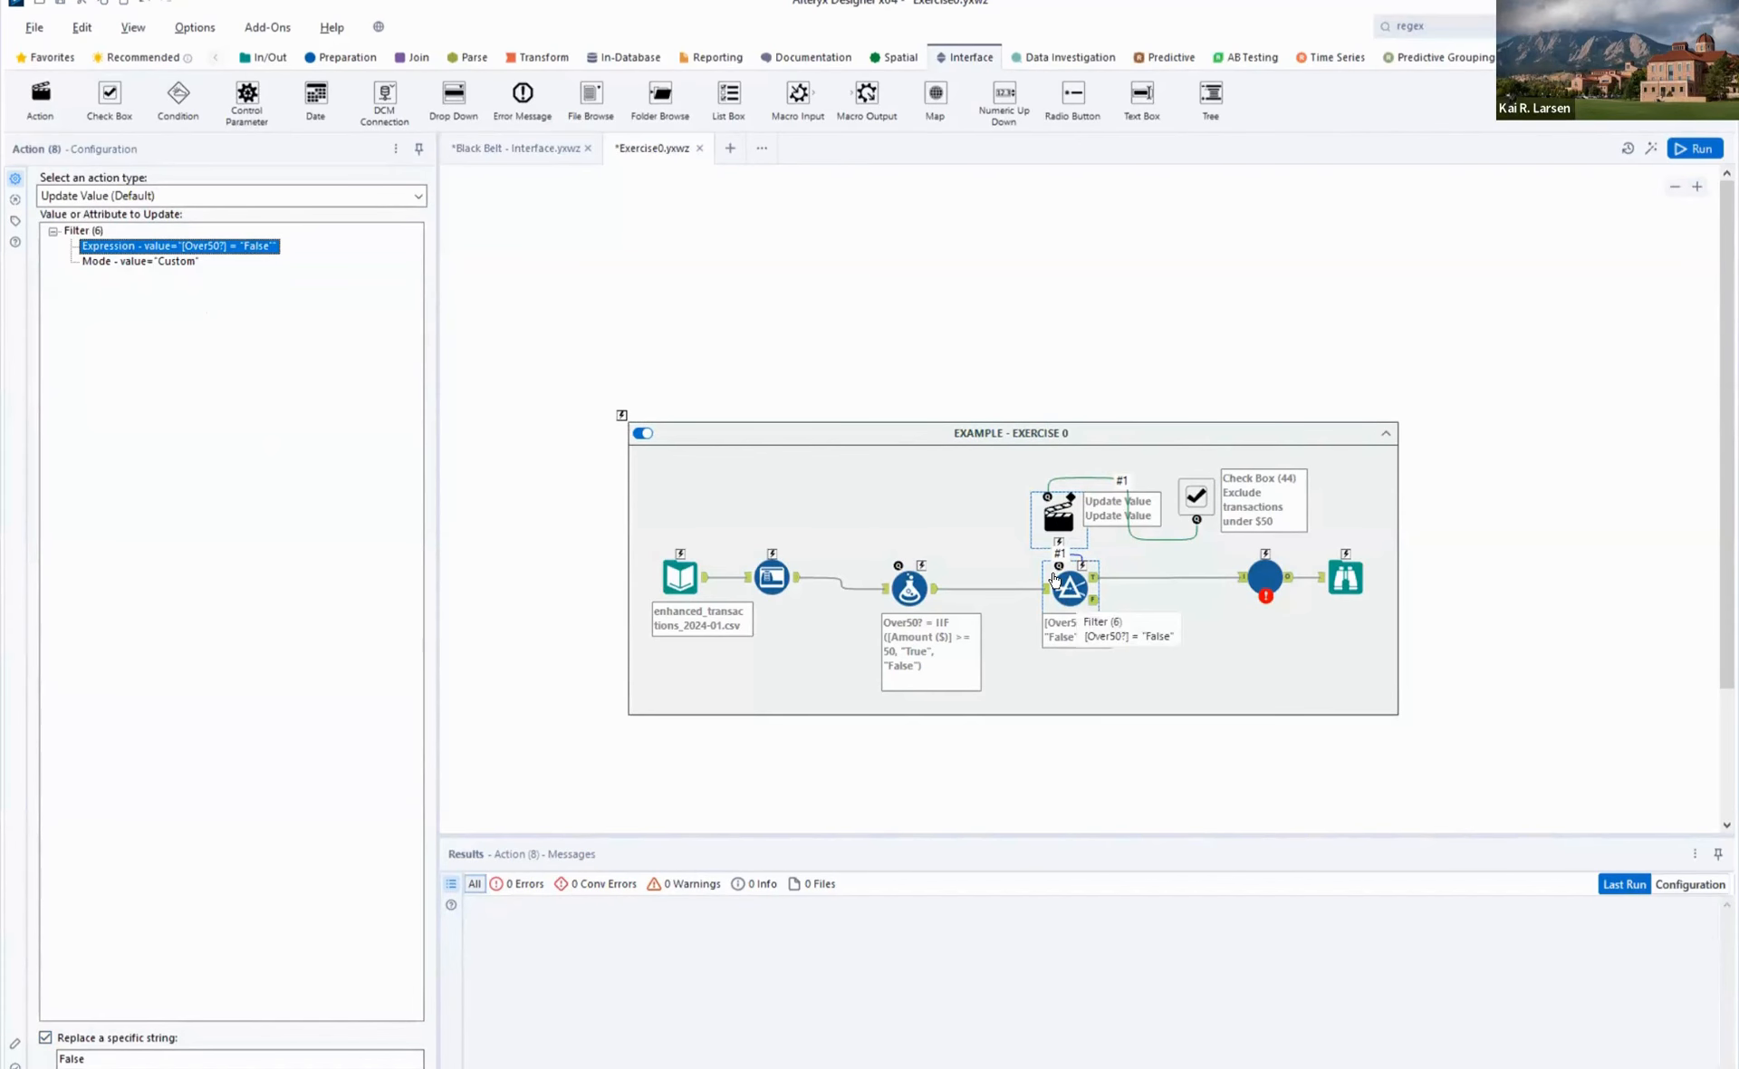
pyautogui.doubleClick(73, 1058)
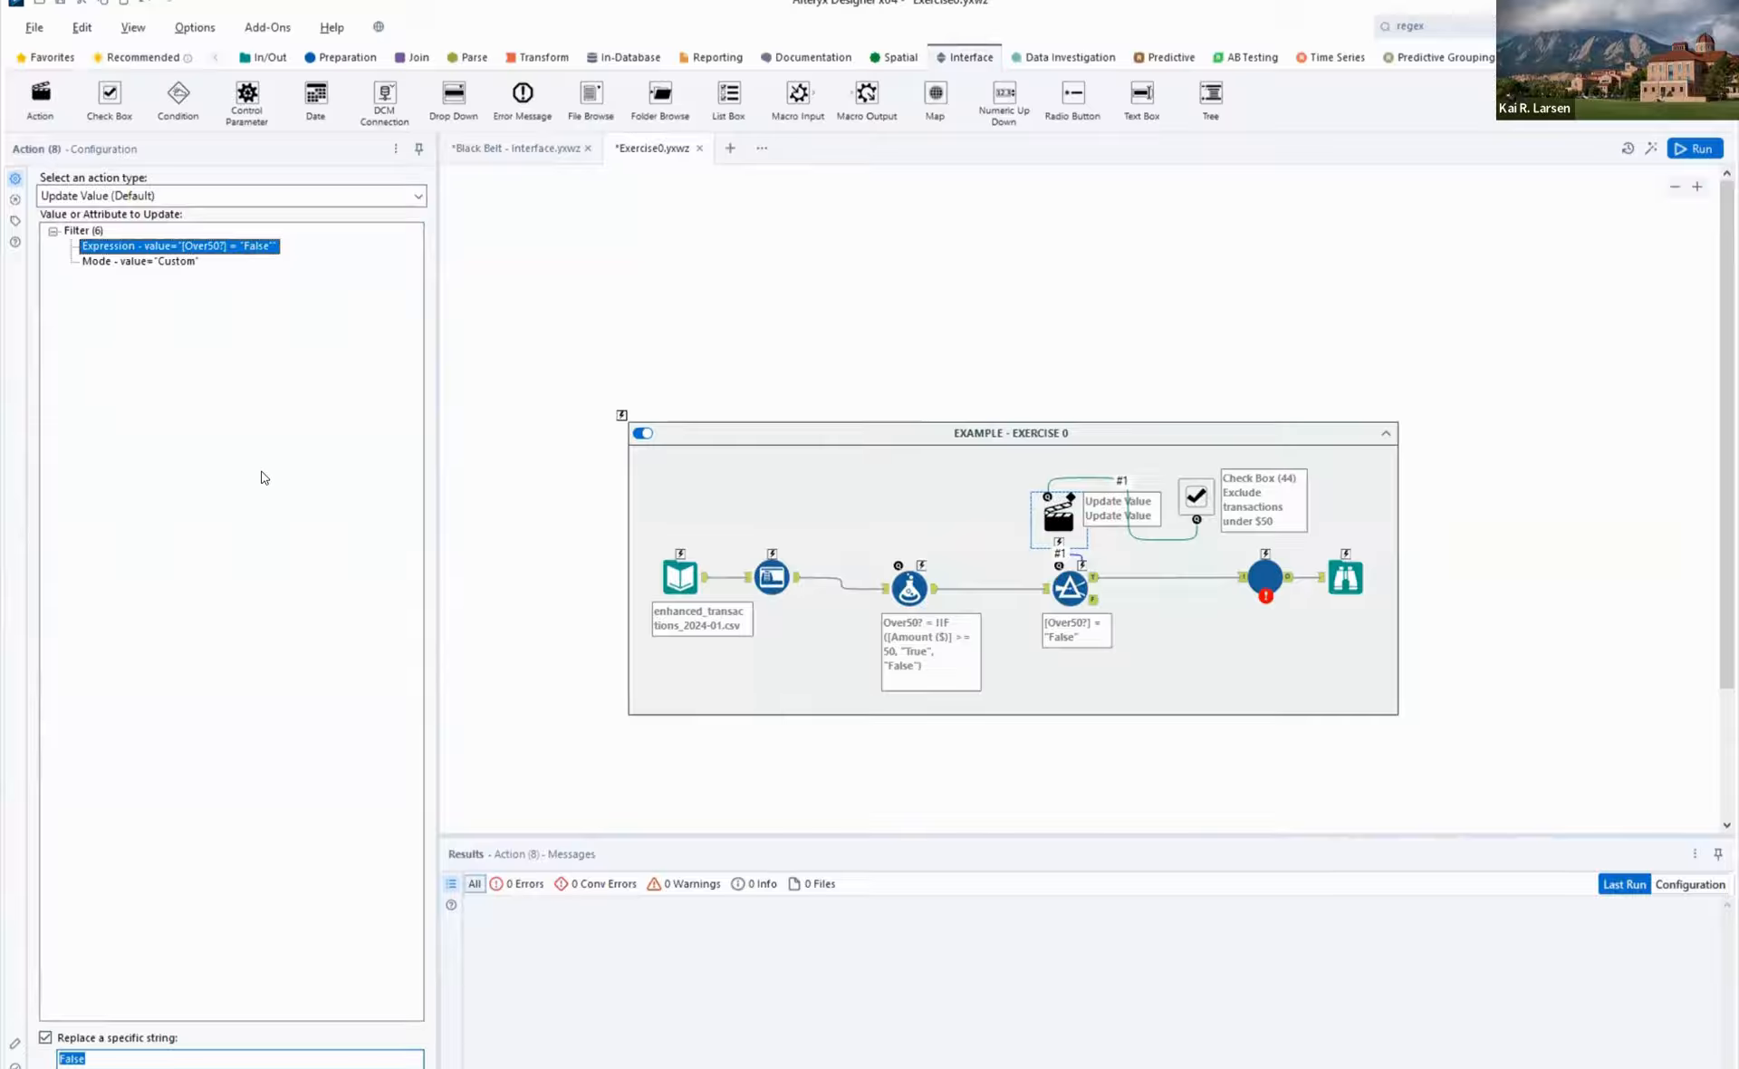
pyautogui.click(1194, 507)
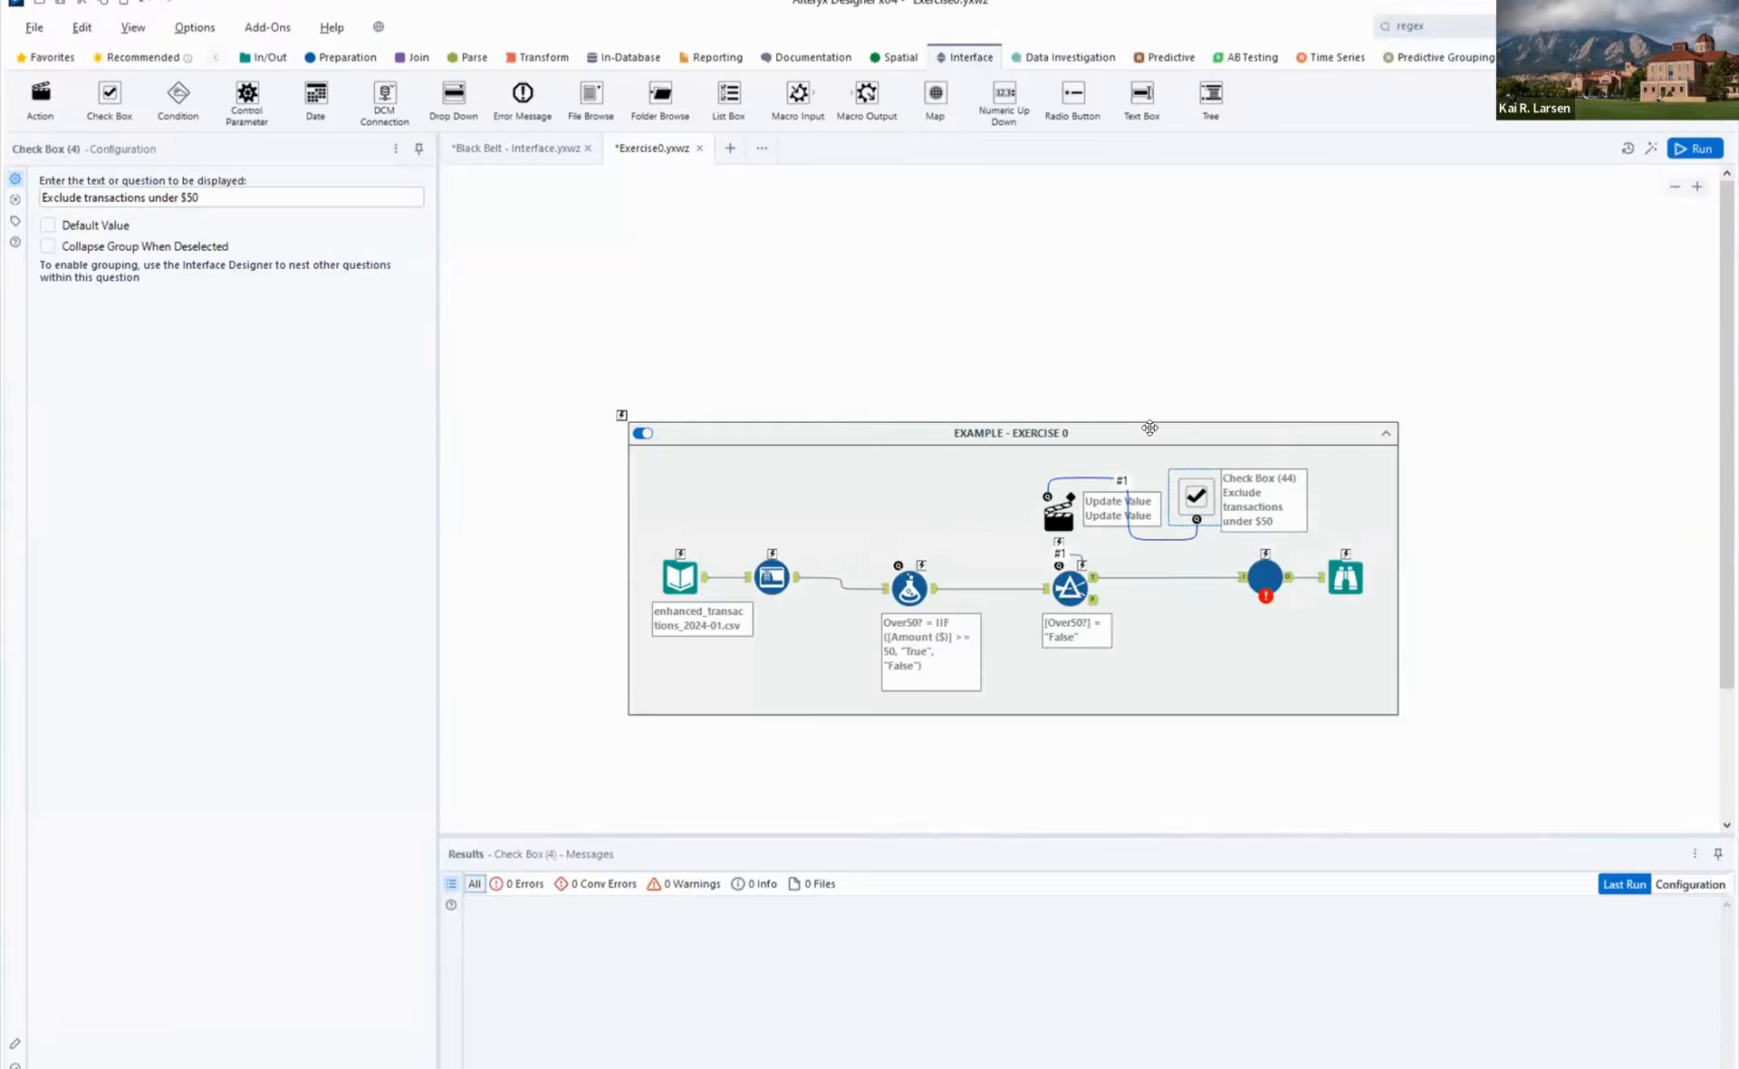
pyautogui.click(1059, 524)
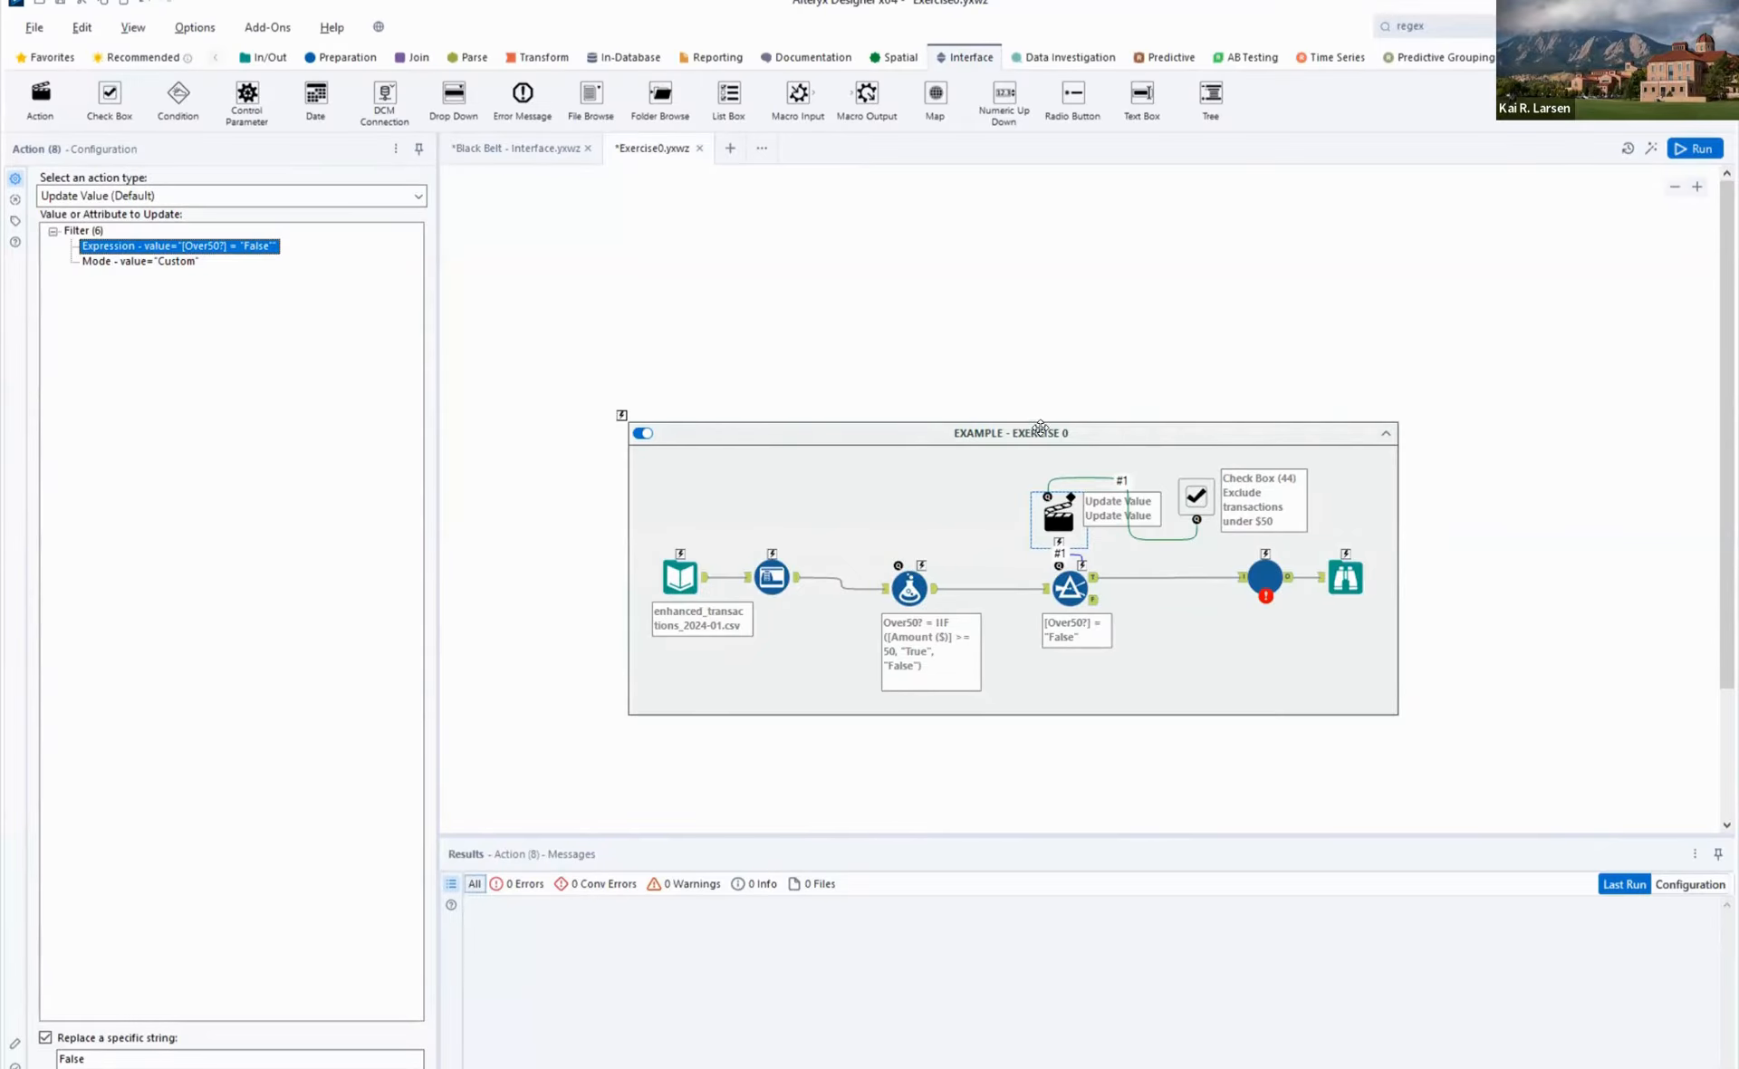
# - Run Exercise0 as an analytic app with "Exclude transactions under $50" enabled, review its output log, and dismiss the results
pyautogui.click(1699, 151)
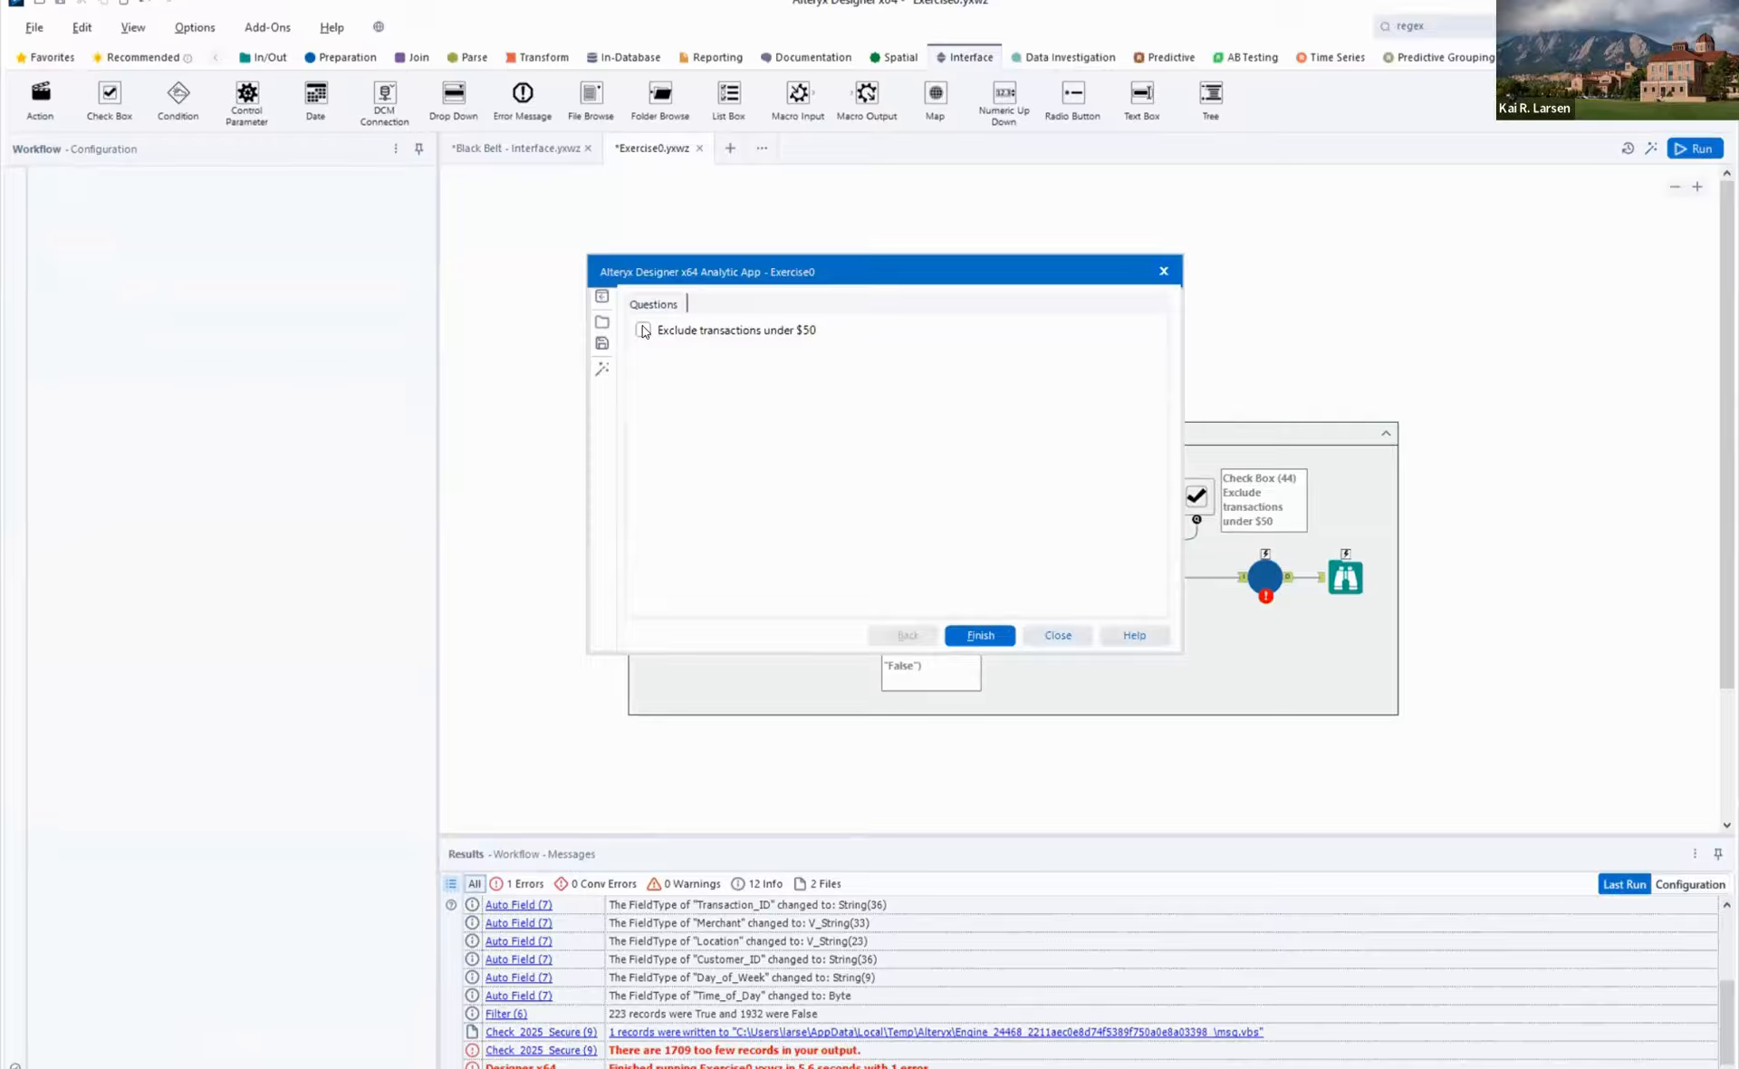
pyautogui.click(644, 330)
pyautogui.click(978, 639)
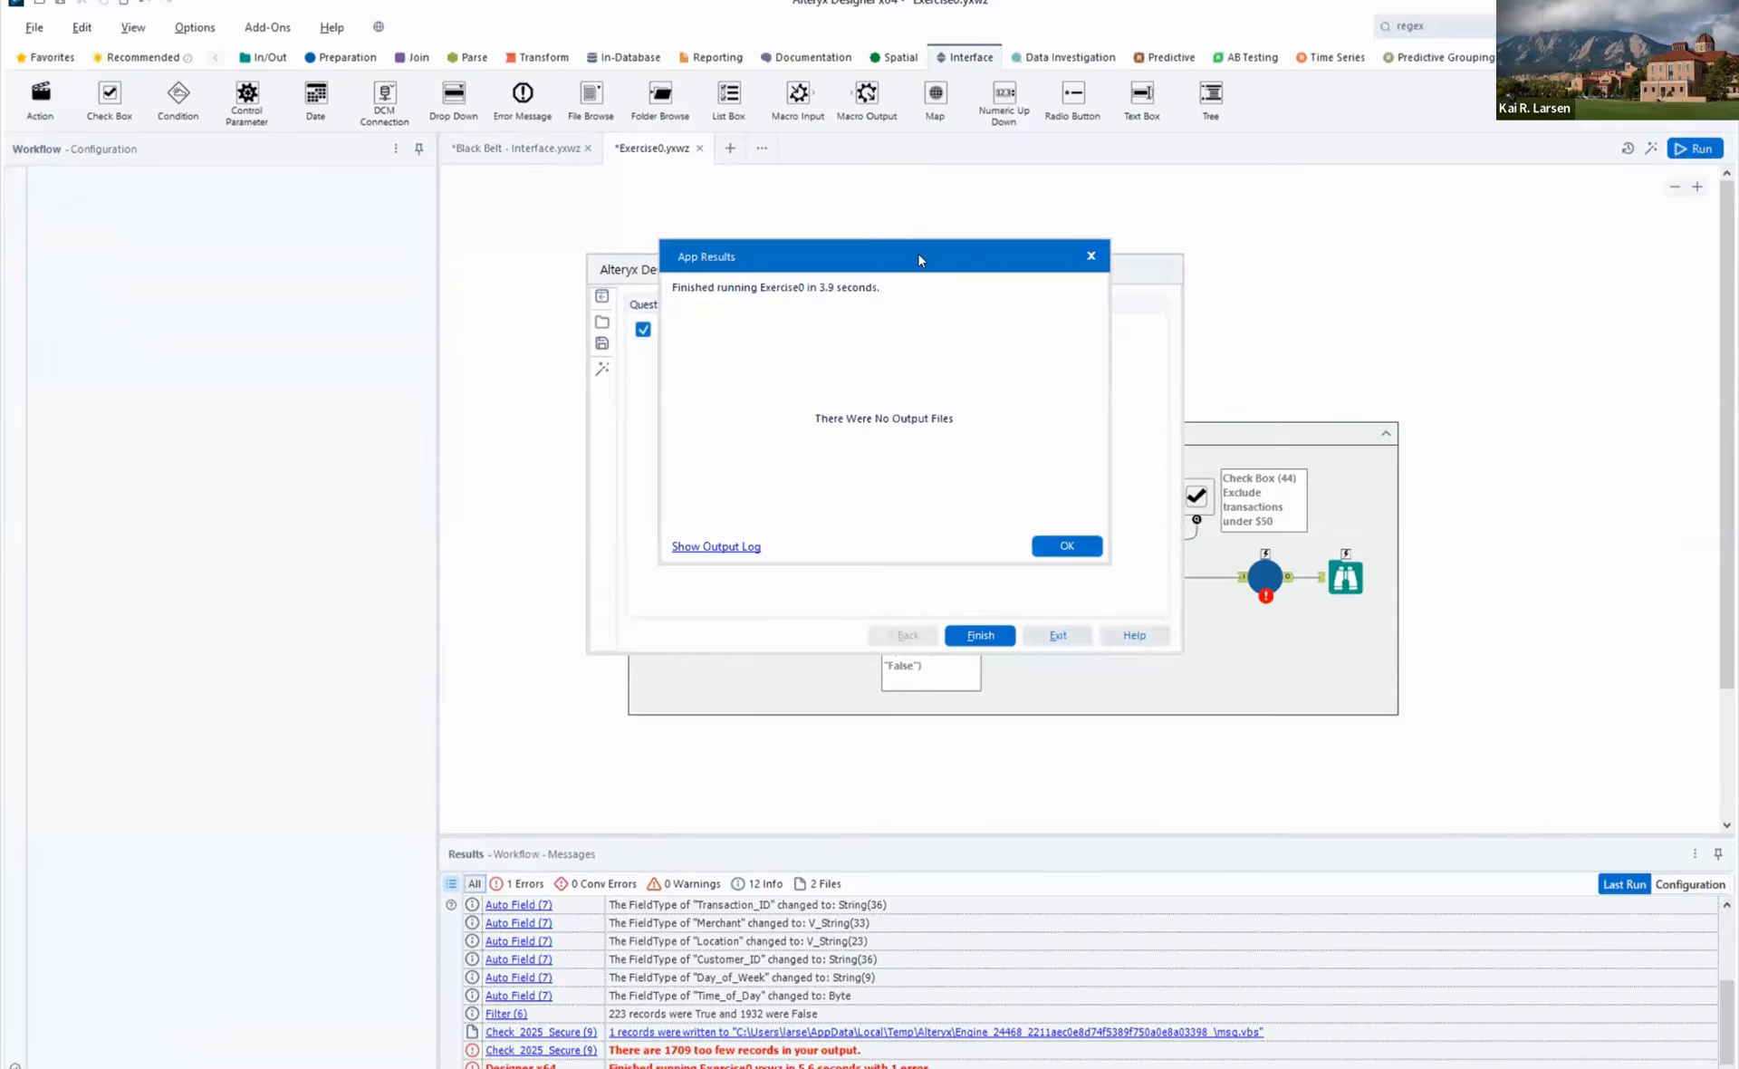
pyautogui.moveTo(916, 253); pyautogui.dragTo(905, 425)
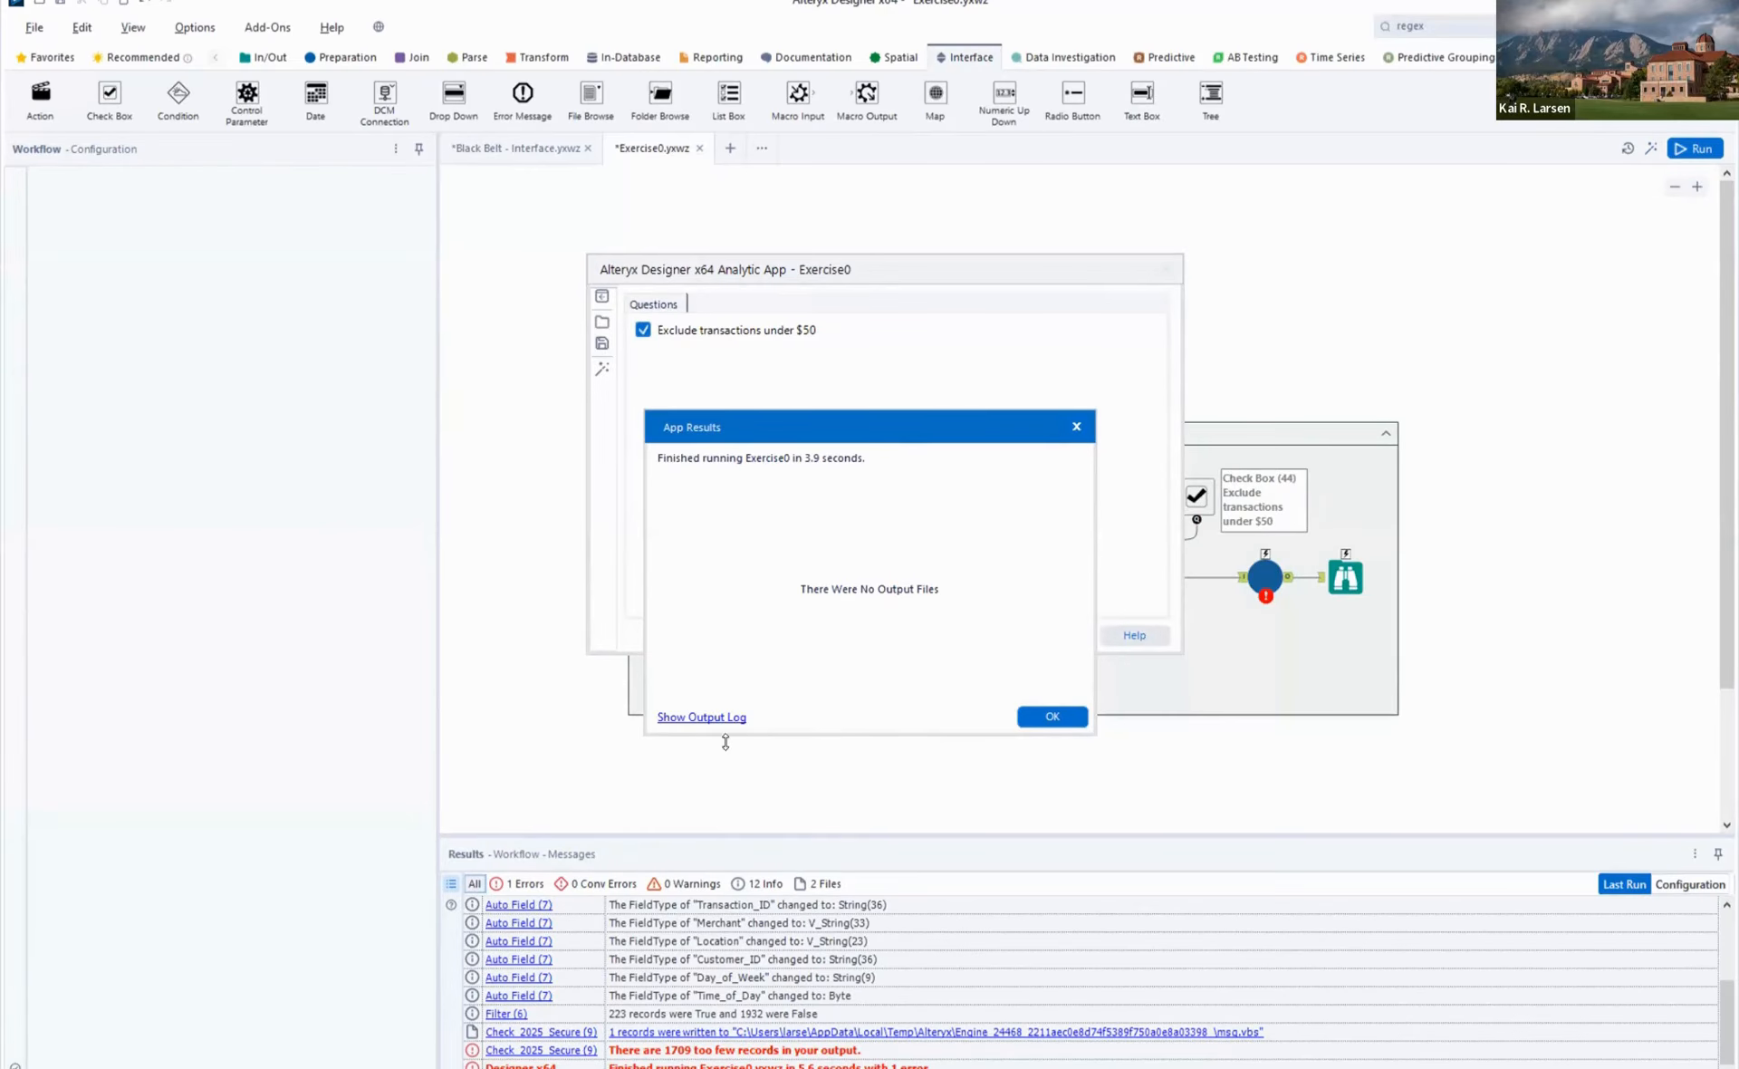
pyautogui.click(696, 717)
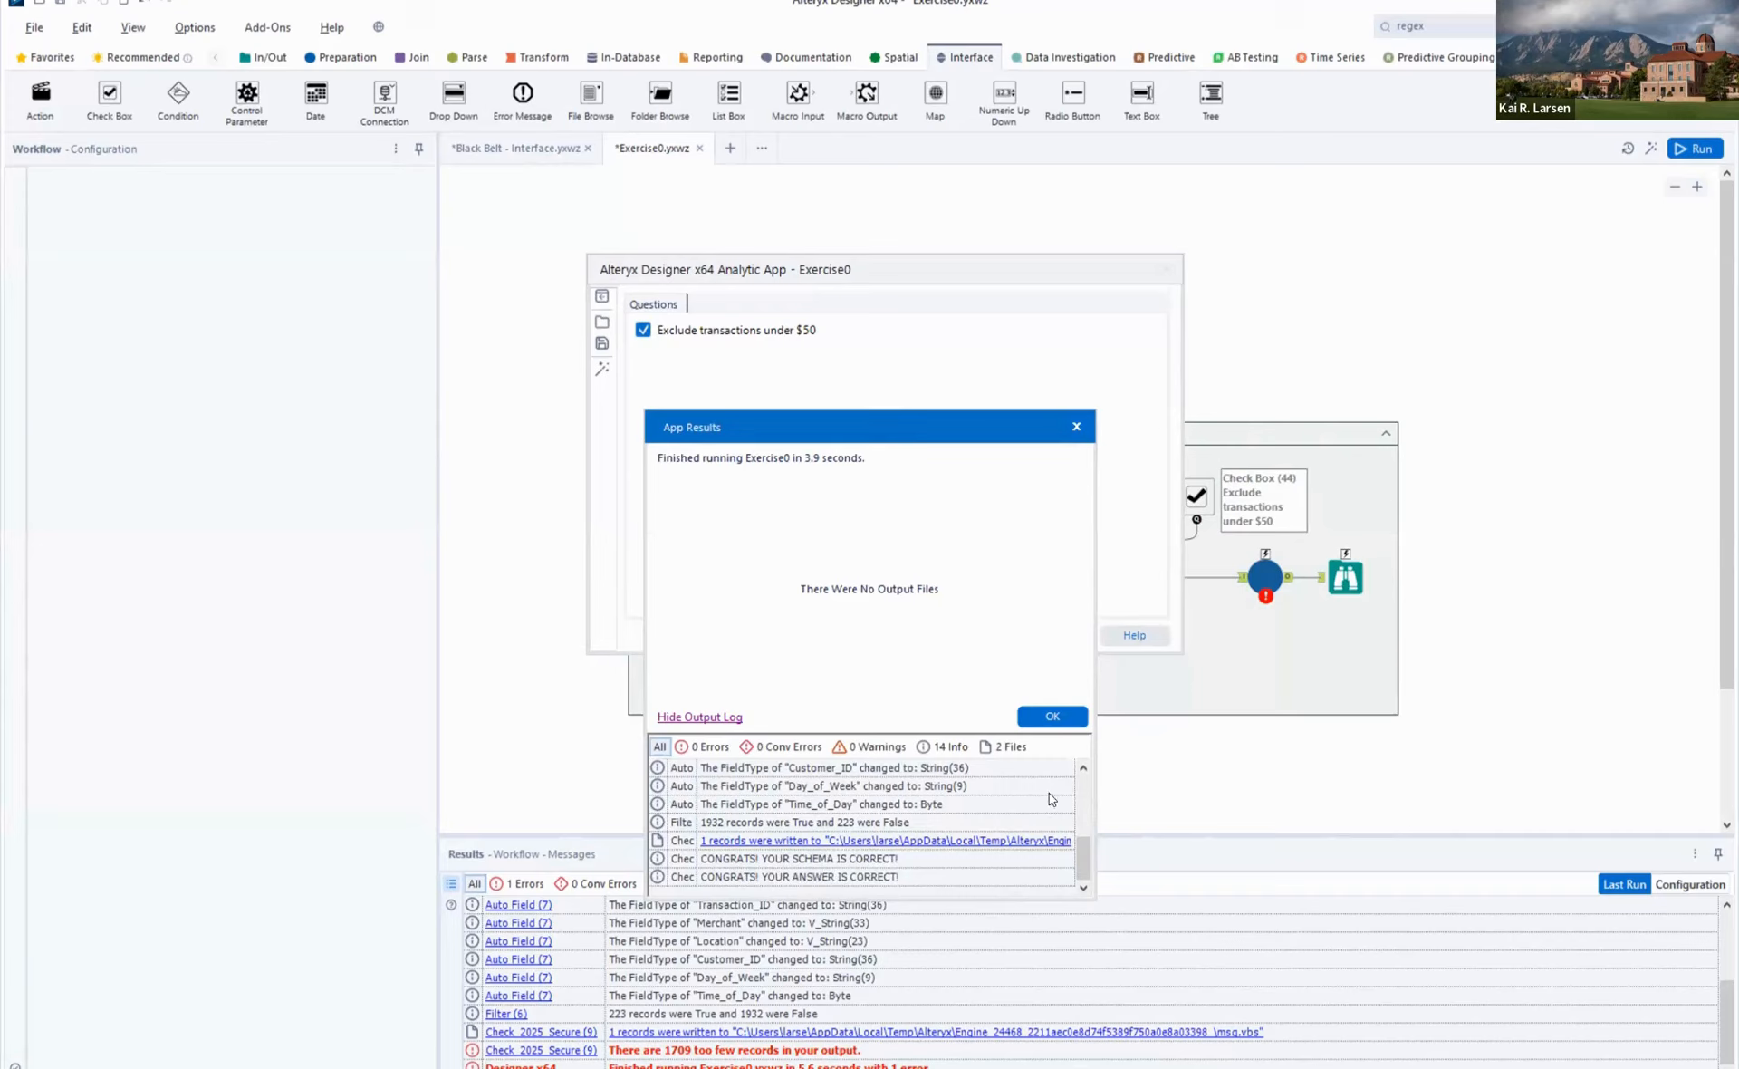
pyautogui.click(1056, 717)
pyautogui.click(1051, 715)
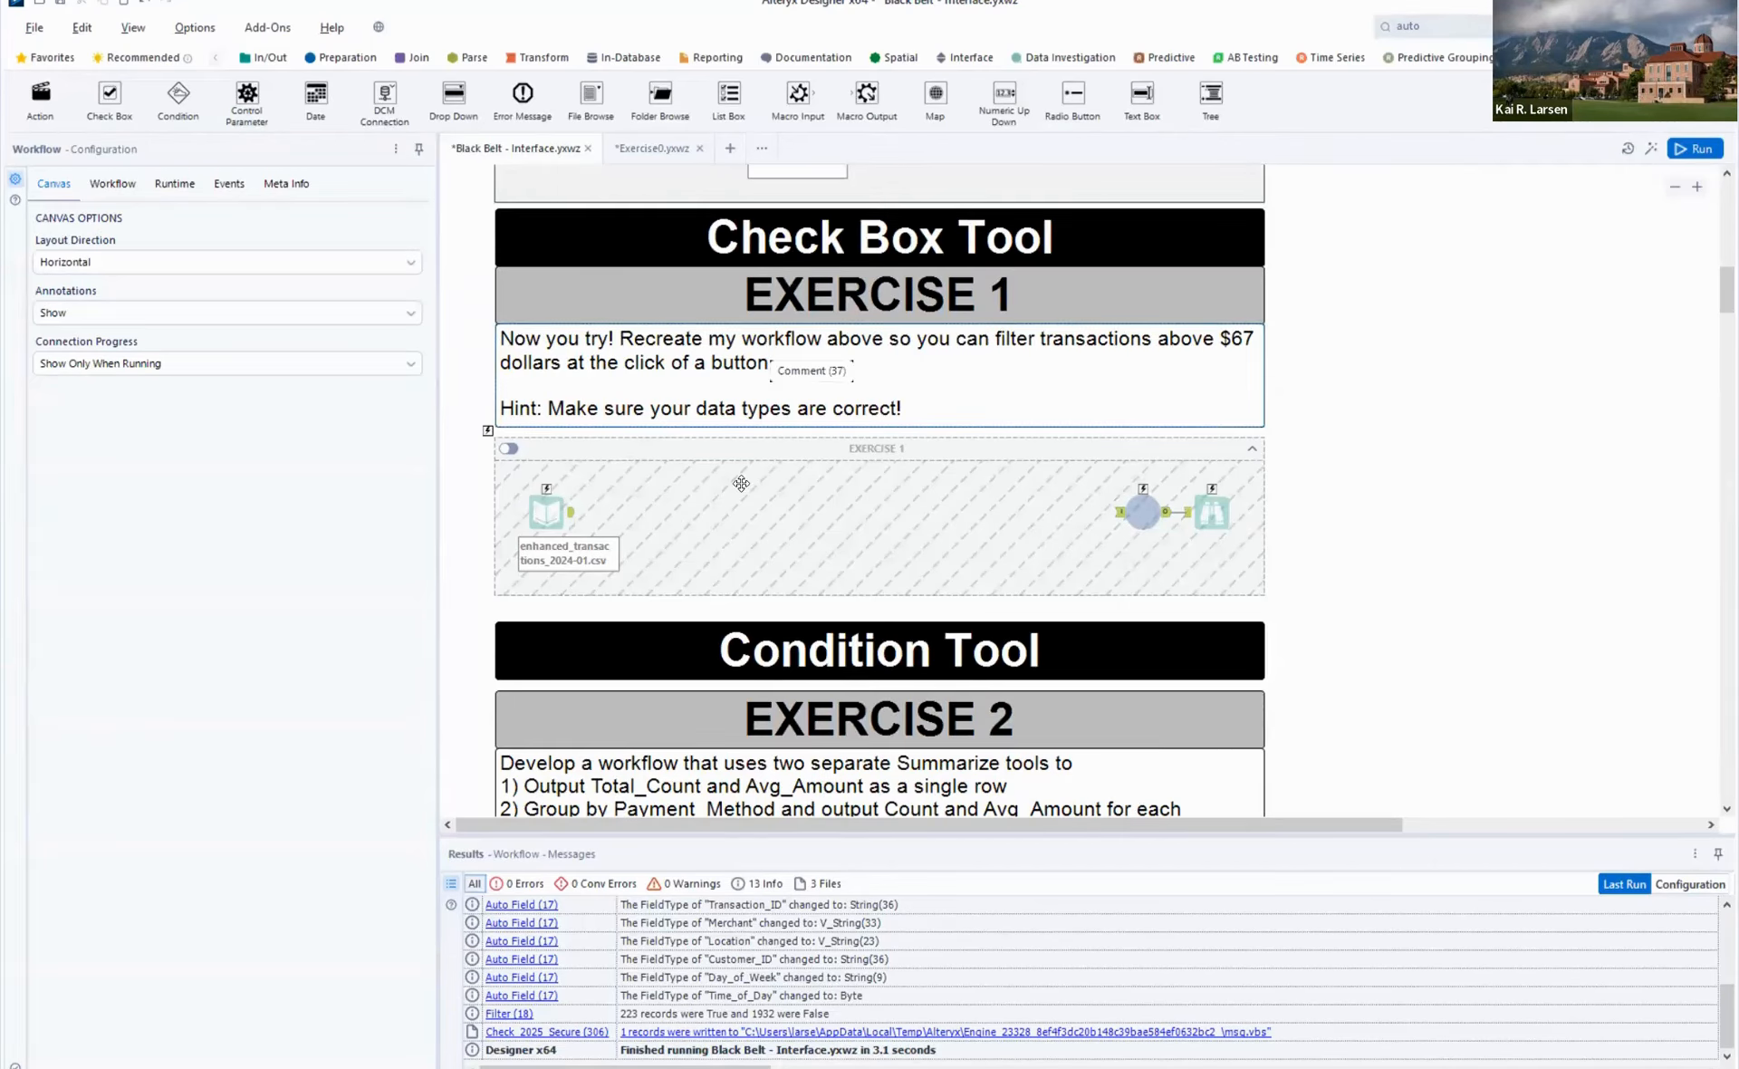
# - Copy the Exercise 1 instructions comment and the EXERCISE 1 container from Black Belt - Interface into a new workflow
pyautogui.click(761, 429)
pyautogui.click(760, 356)
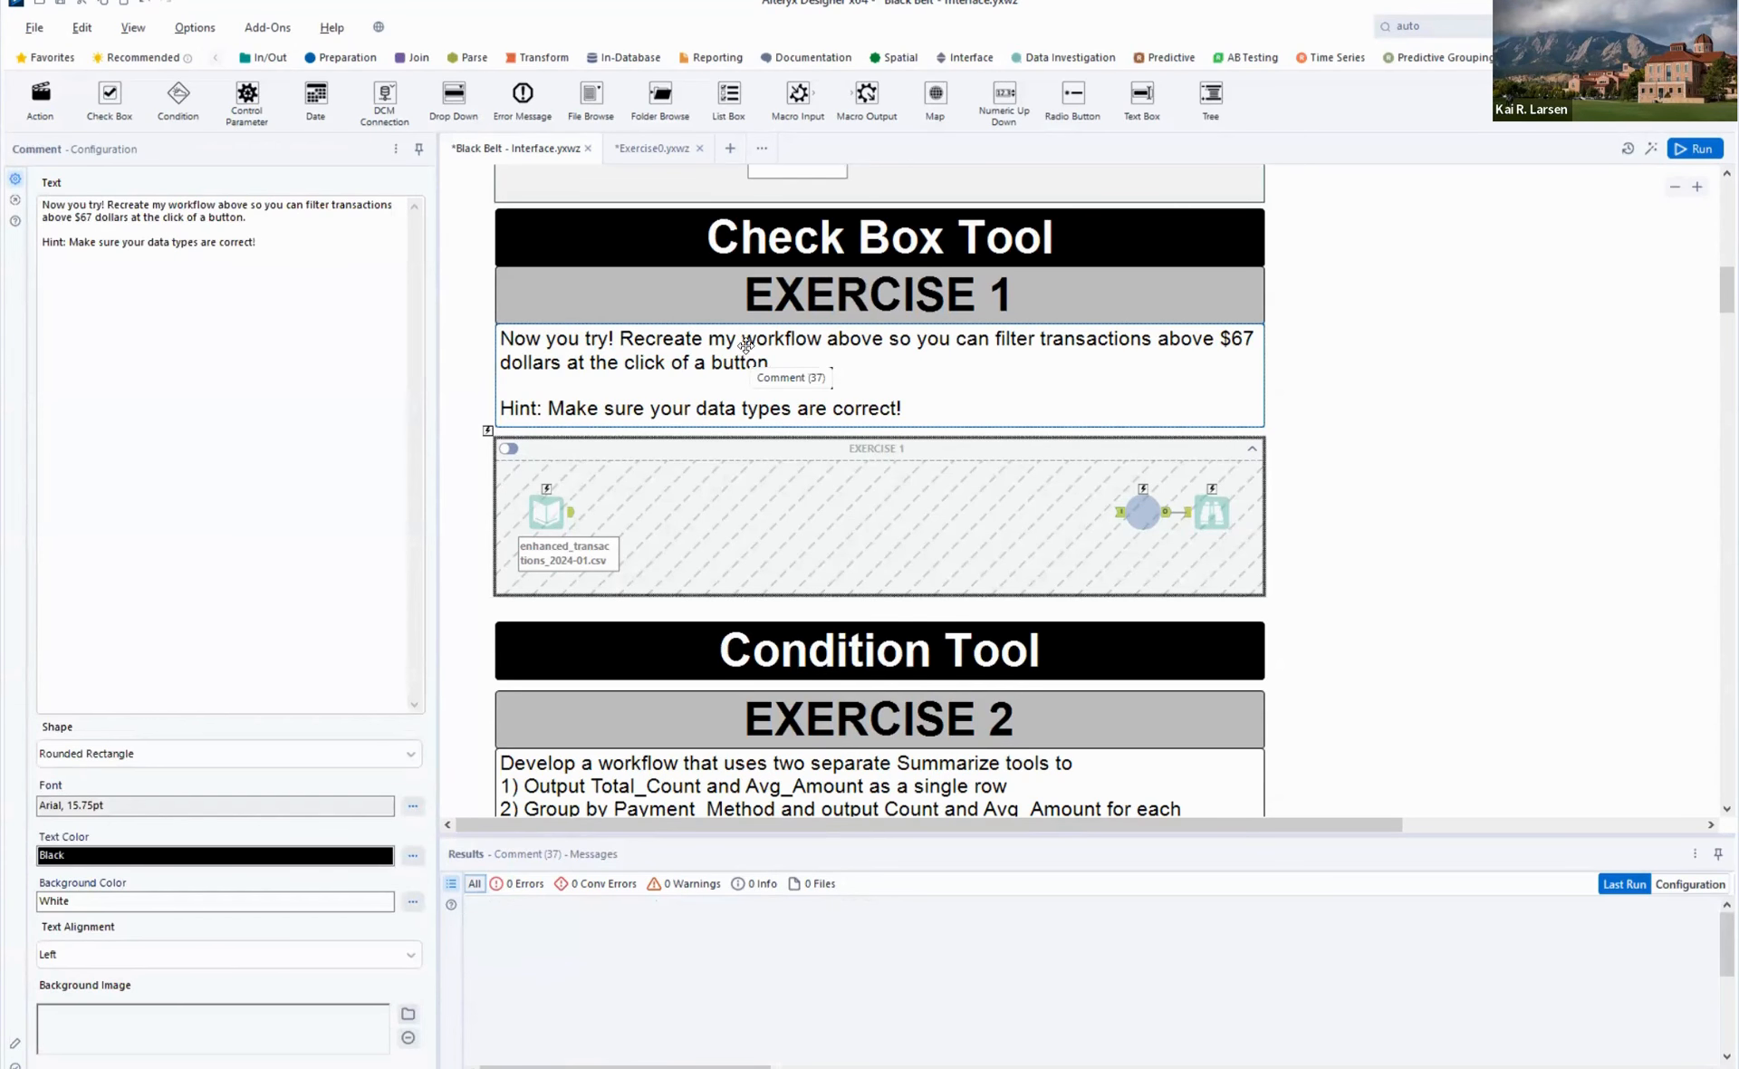
pyautogui.click(1347, 373)
pyautogui.hotkey('ctrl', 'n')
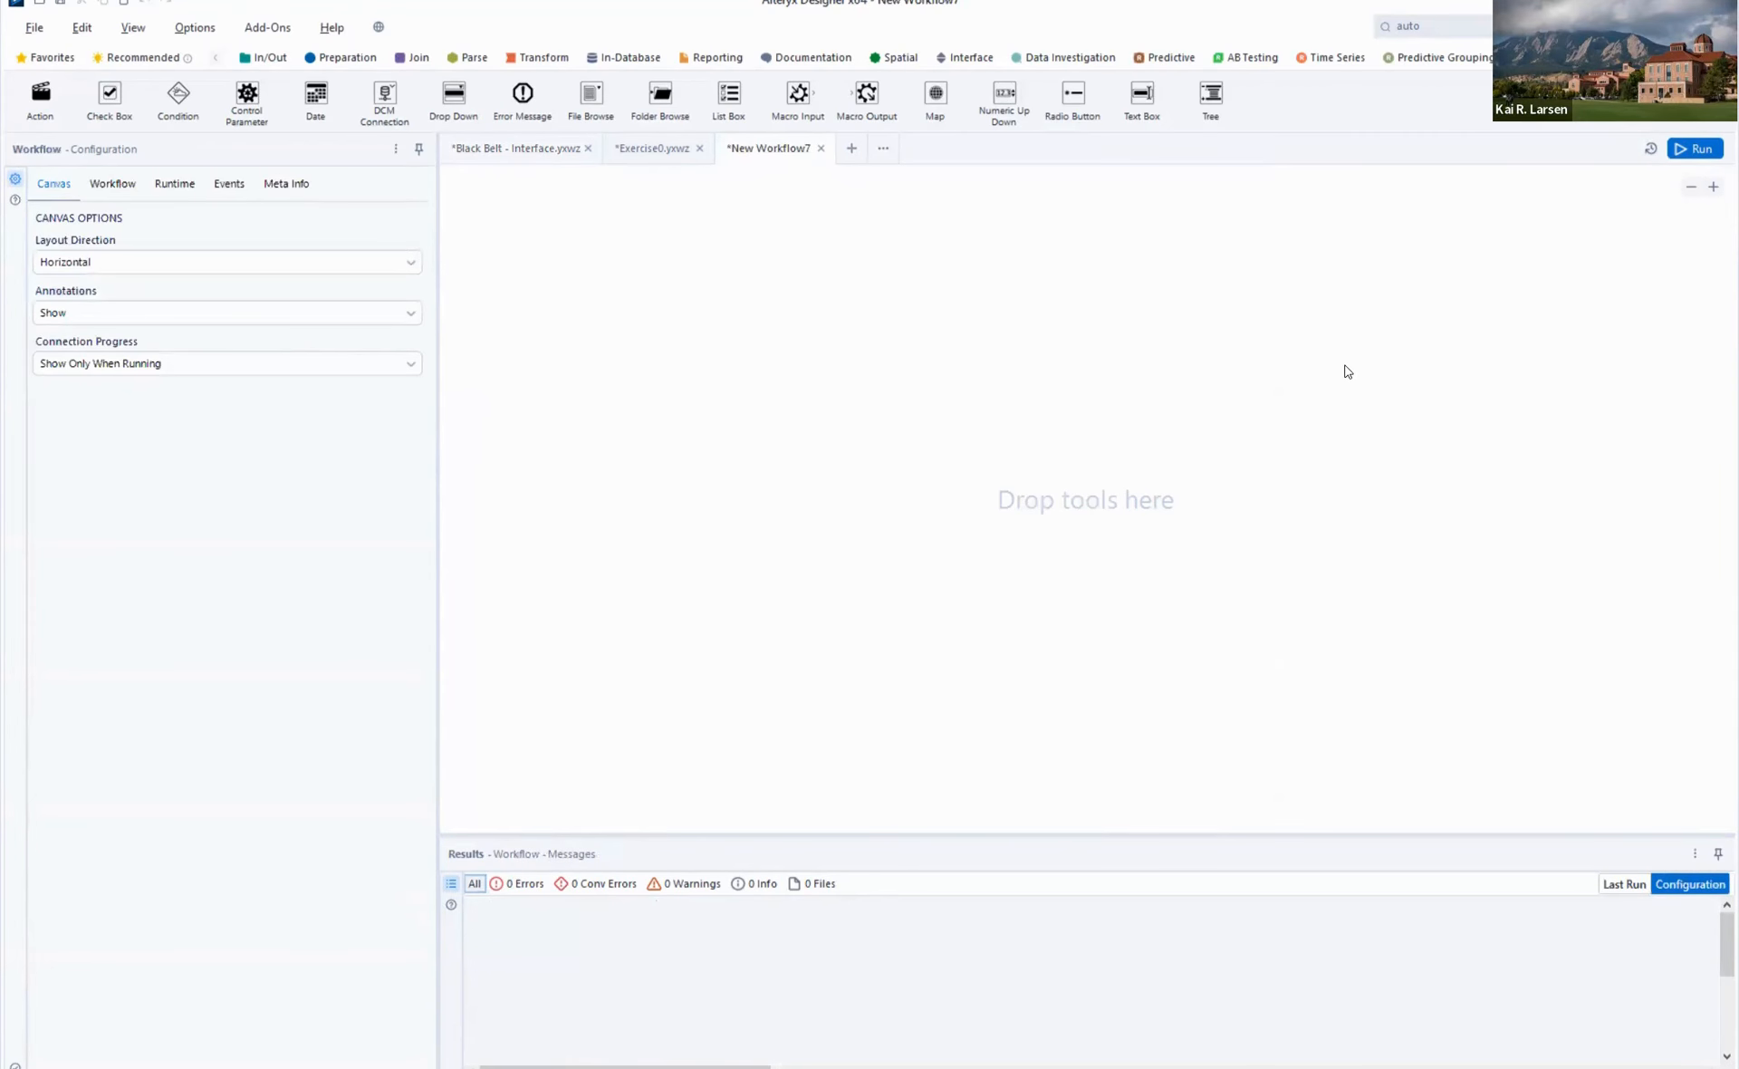
pyautogui.hotkey('ctrl', 'v')
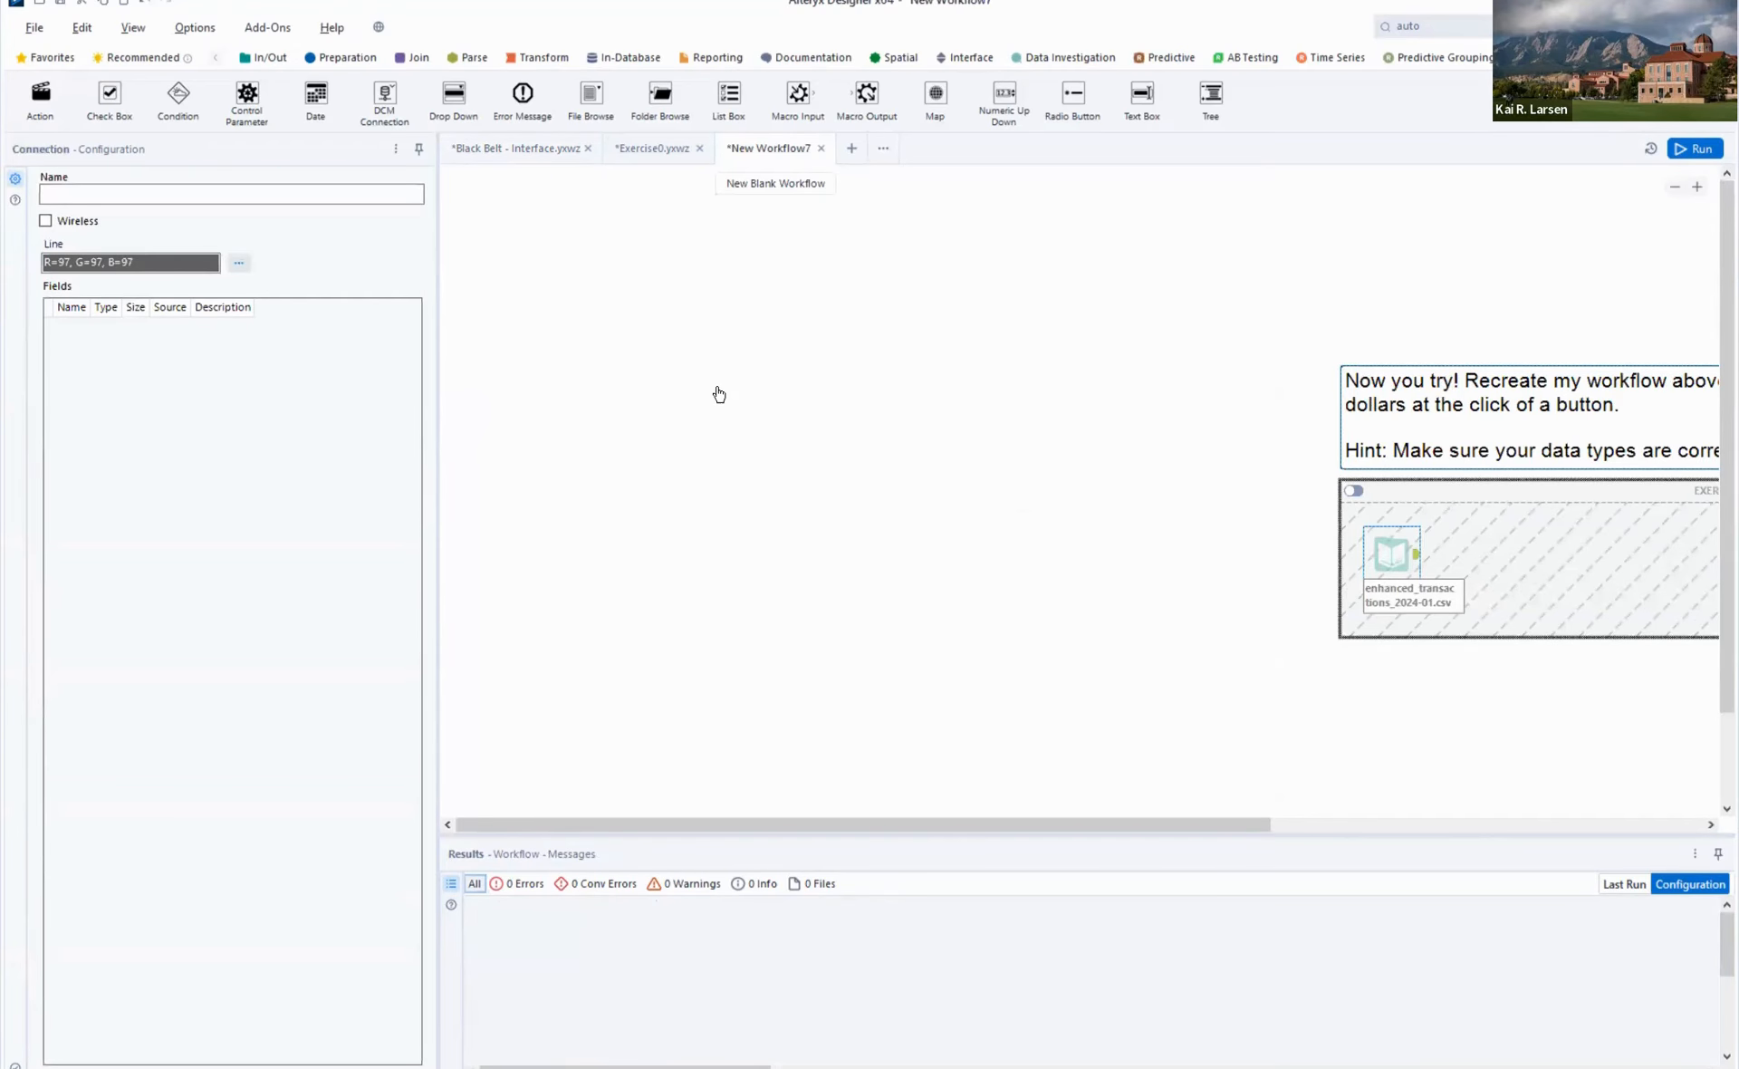
pyautogui.moveTo(1430, 440); pyautogui.dragTo(719, 394)
# - Delete only the EXERCISE 1 container, keeping its tools, and move those tools lower to leave space beneath the instructions
pyautogui.click(1037, 444)
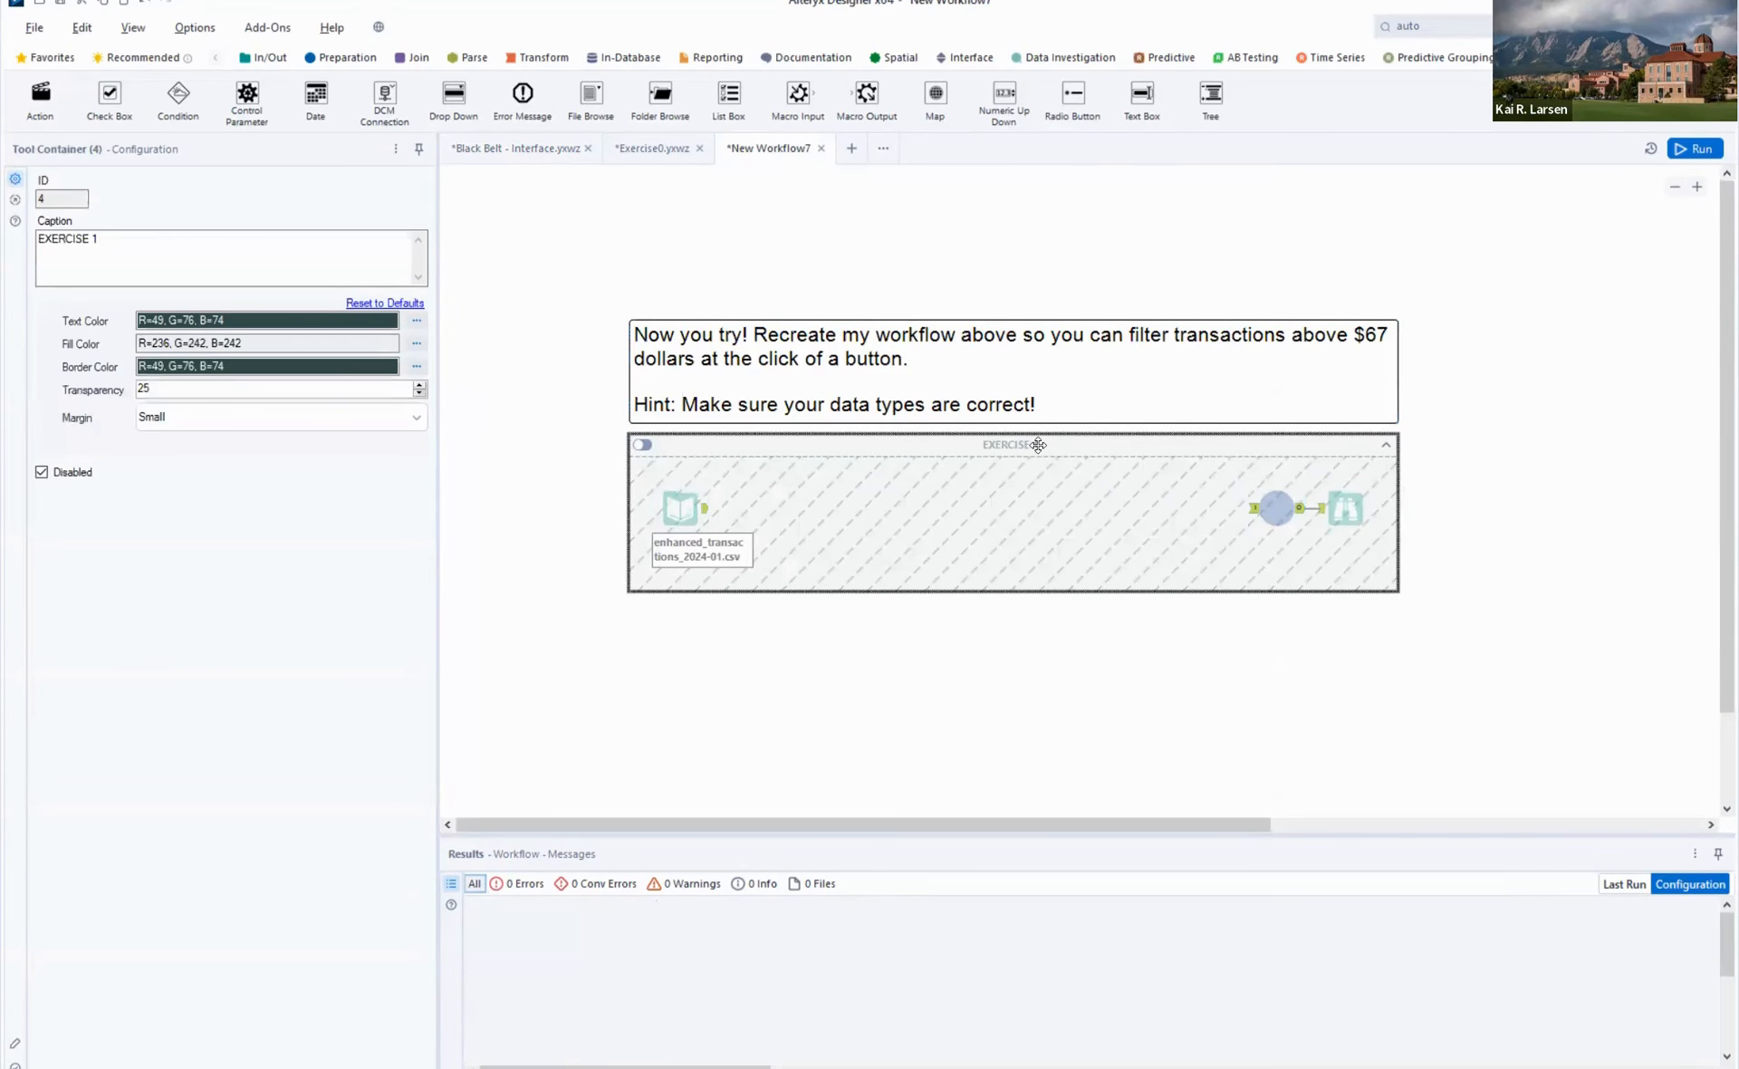
pyautogui.rightClick(1038, 445)
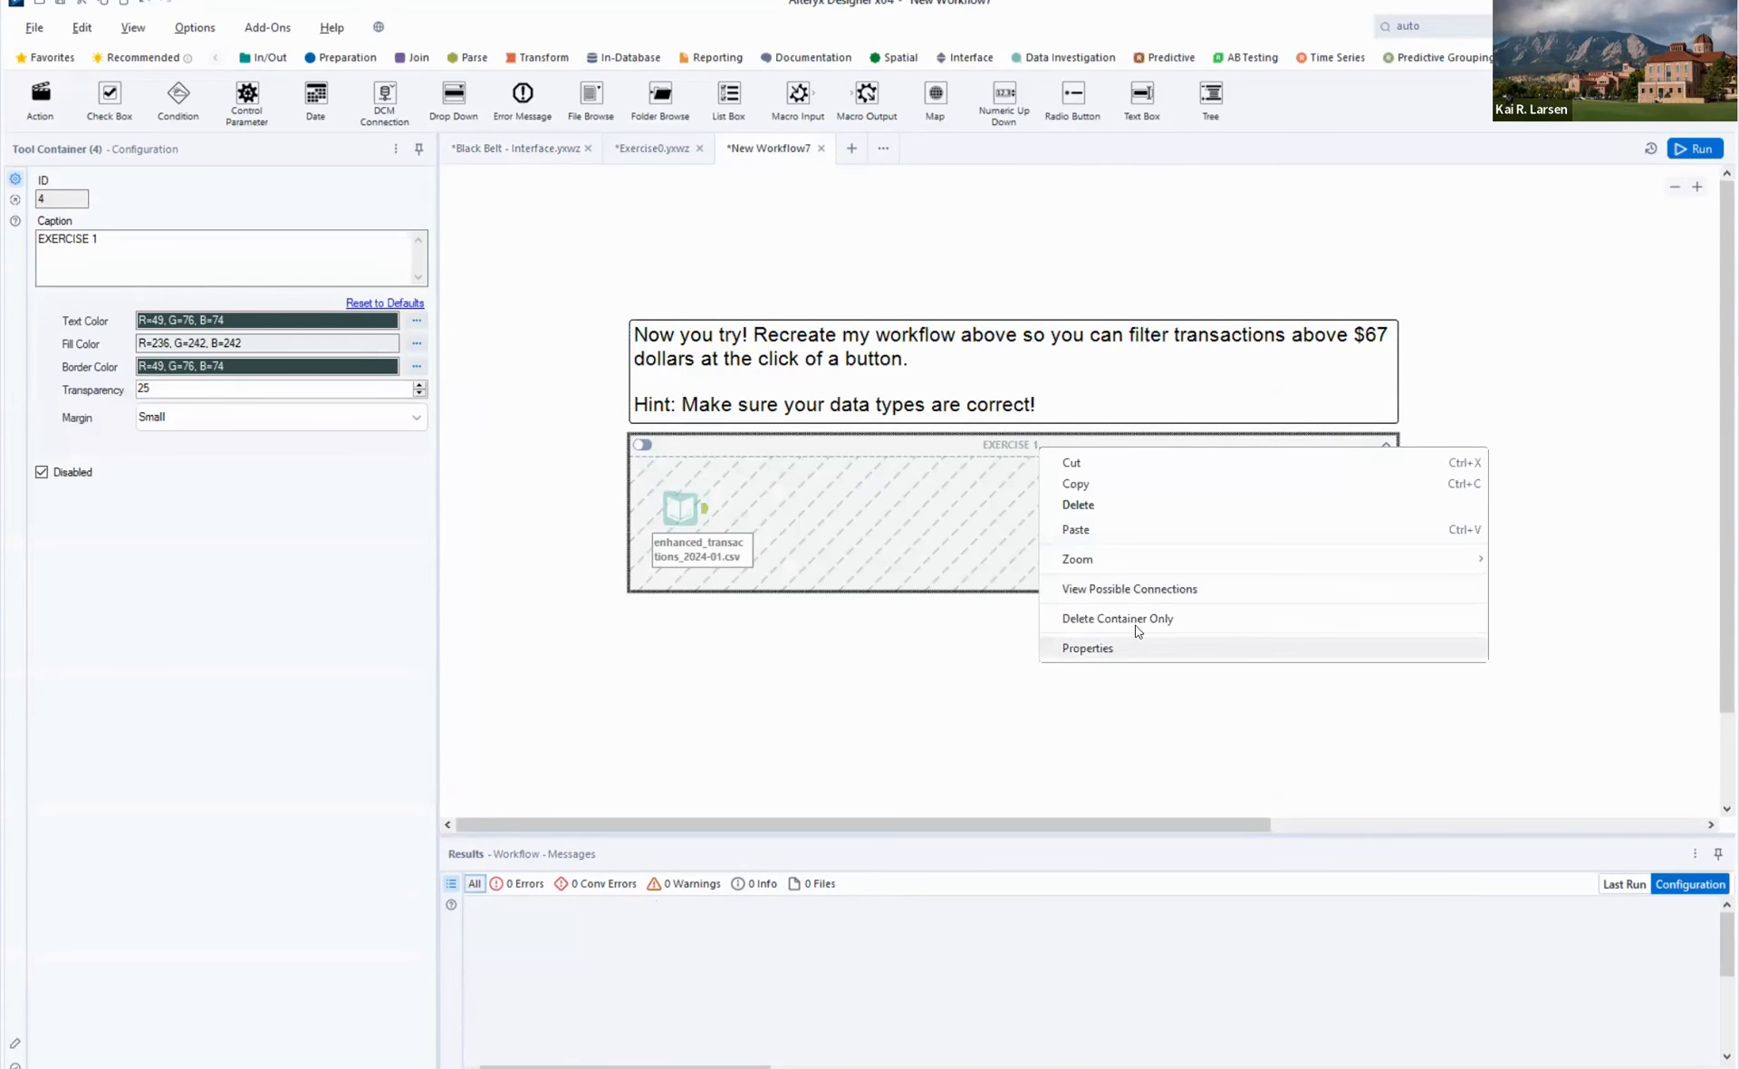
pyautogui.click(1224, 442)
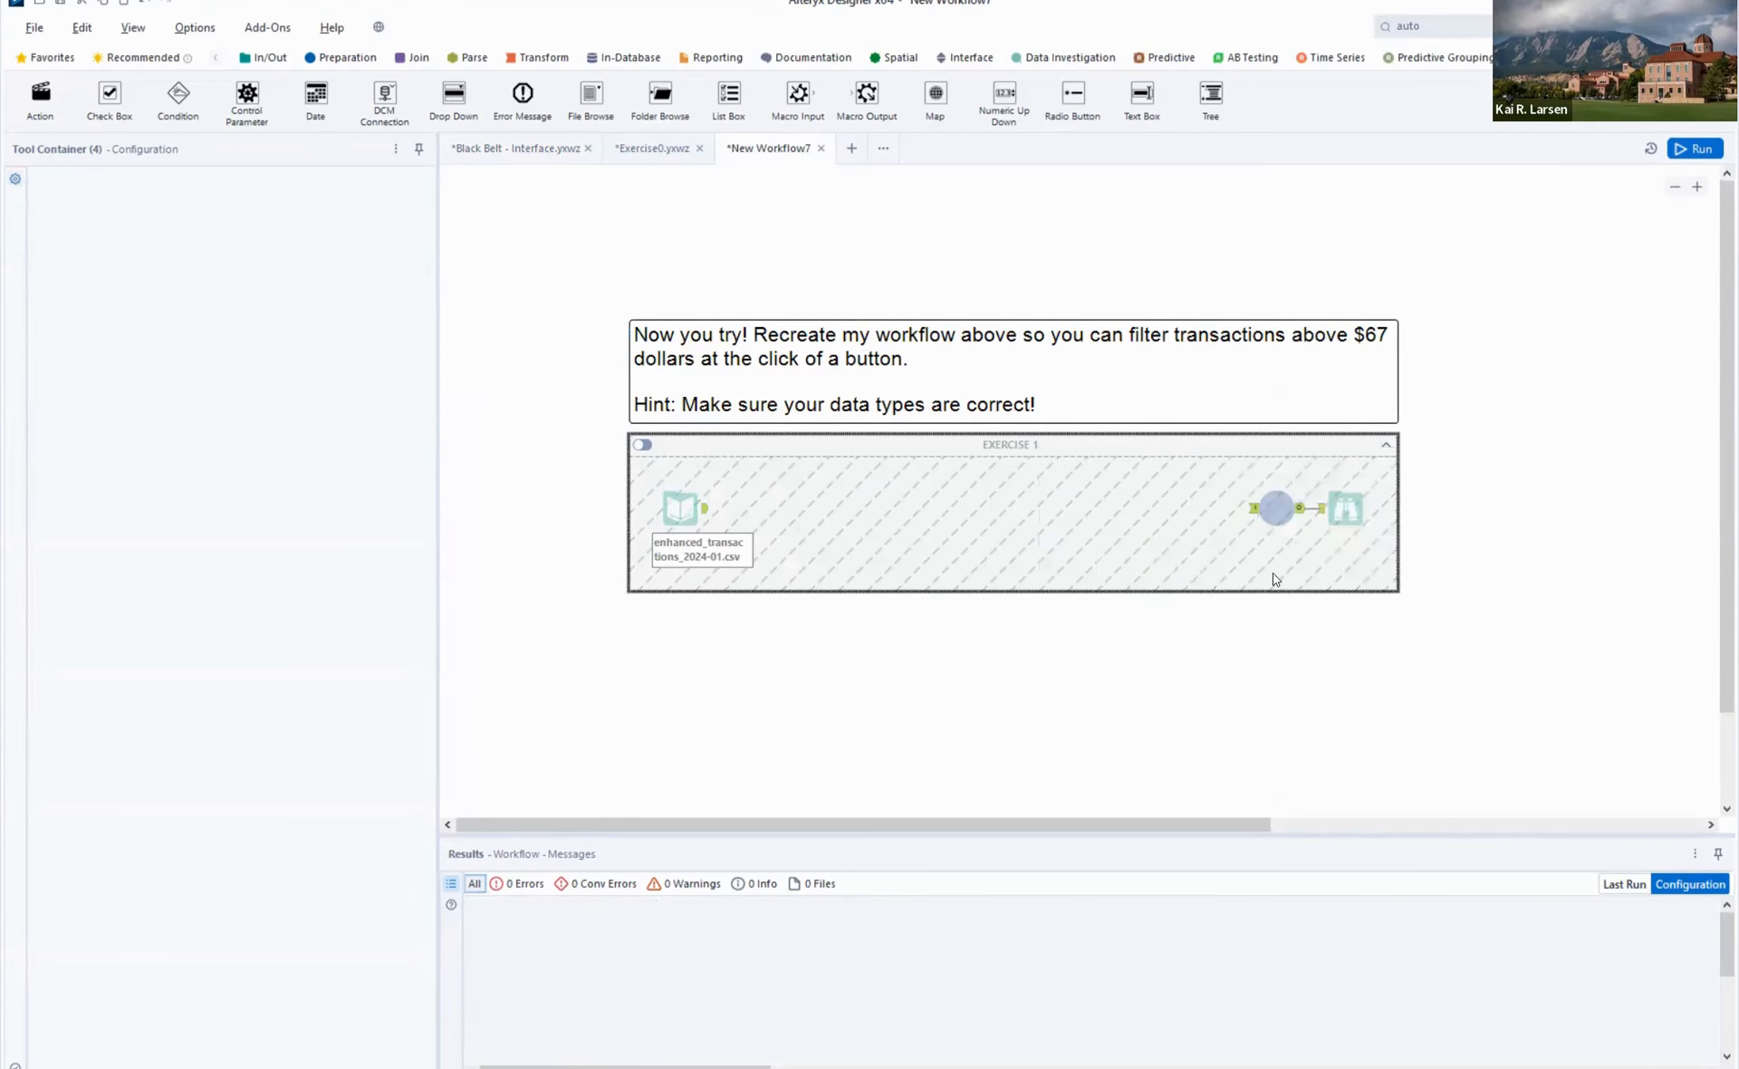
pyautogui.moveTo(1422, 632); pyautogui.dragTo(680, 654)
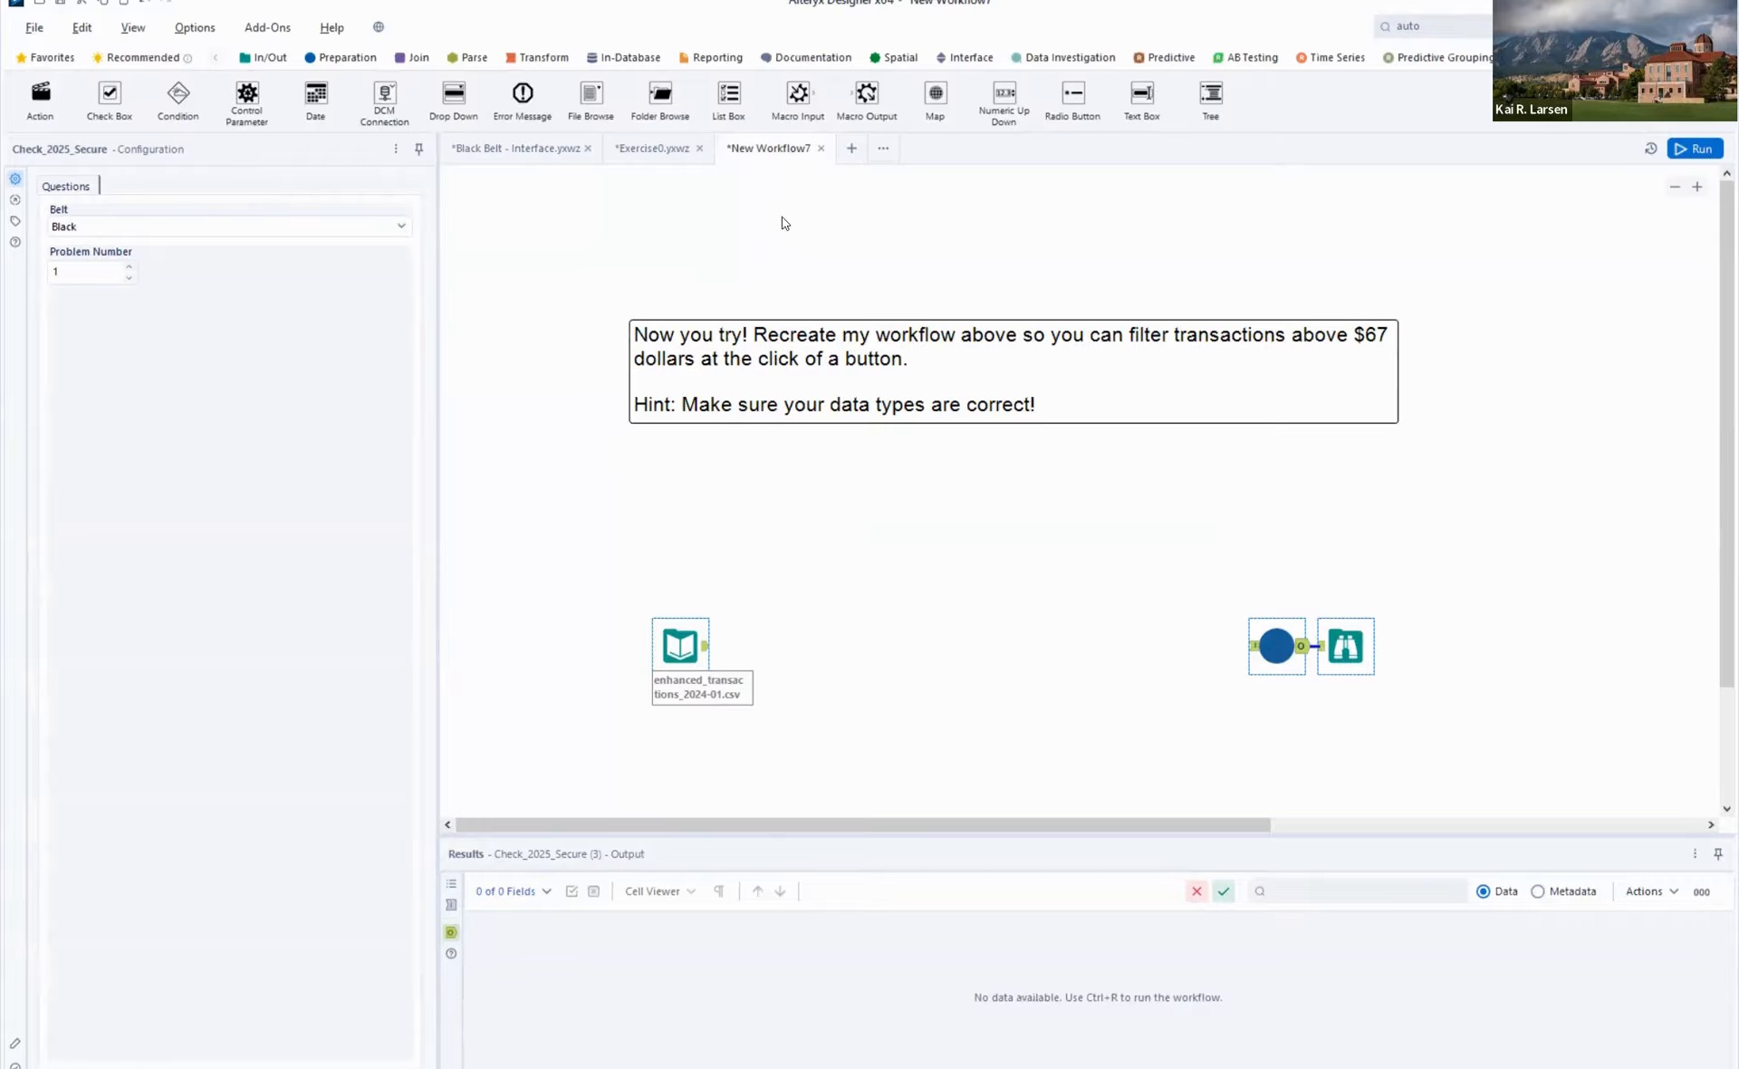
# - Add a Check Box tool below the instructions and attach an Action tool directly beneath it
pyautogui.moveTo(110, 95); pyautogui.dragTo(979, 459)
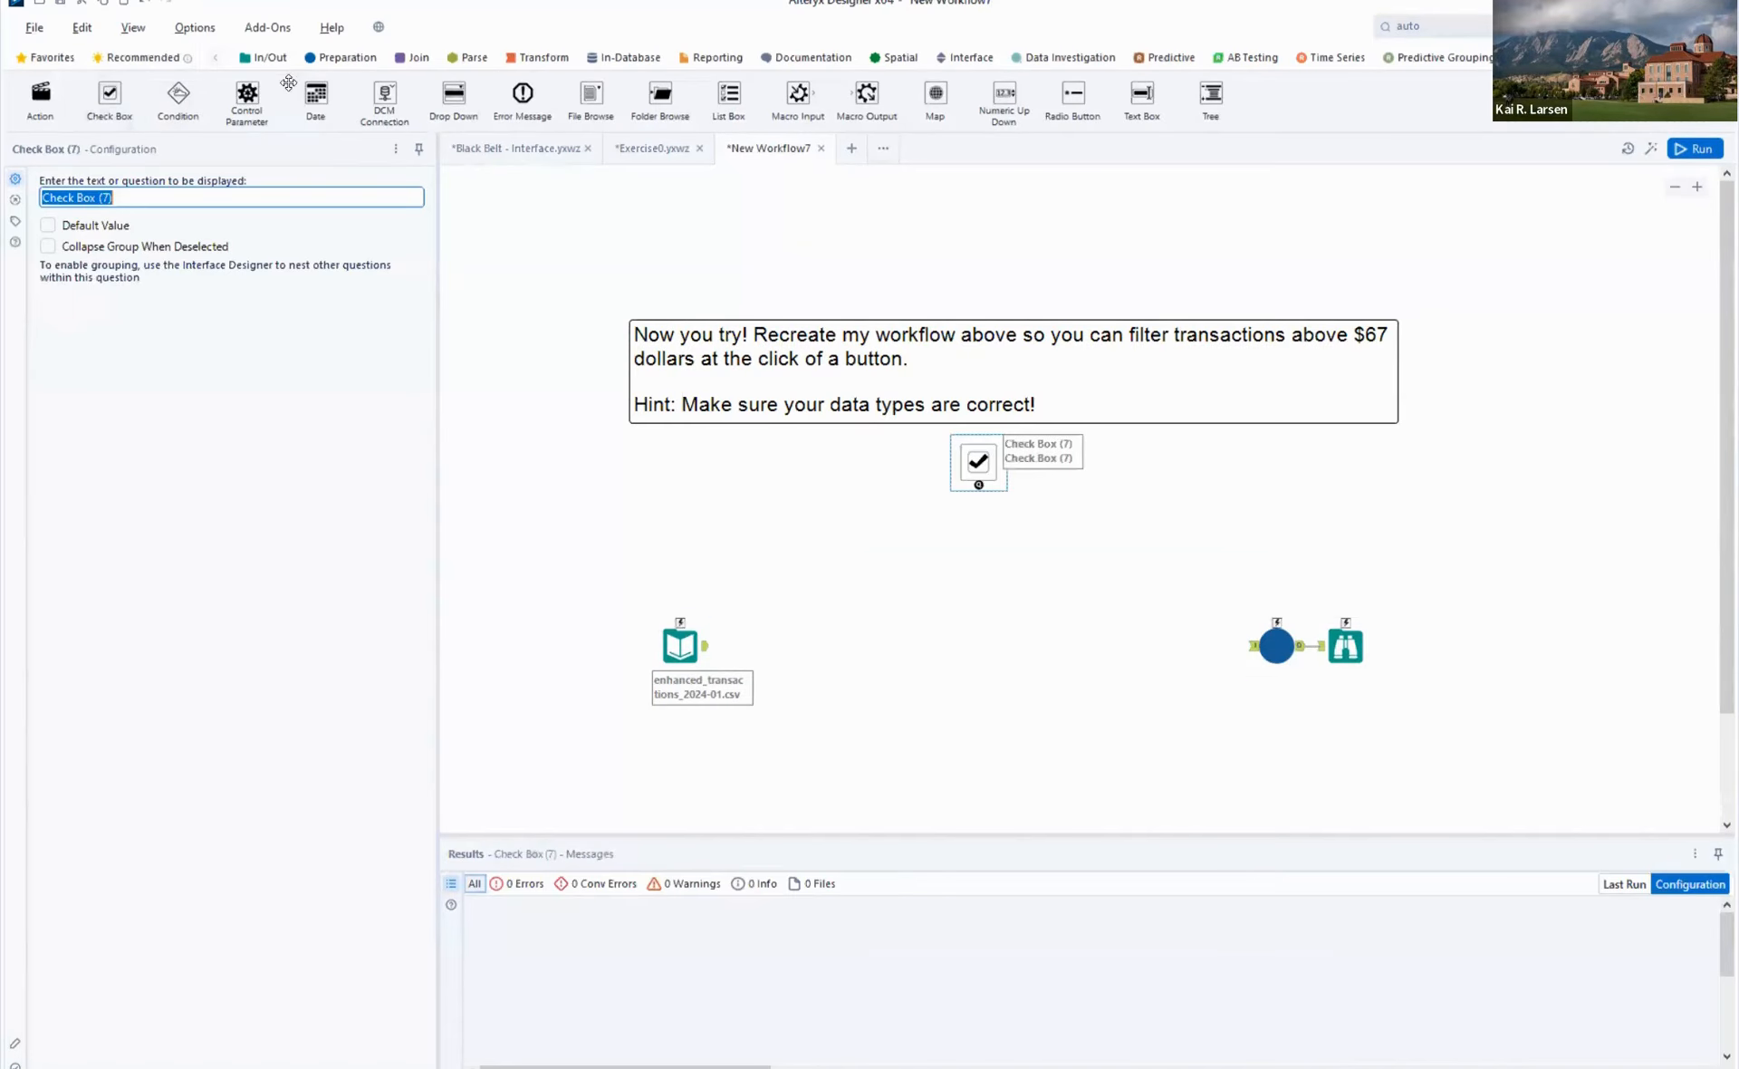
pyautogui.moveTo(36, 106); pyautogui.dragTo(985, 524)
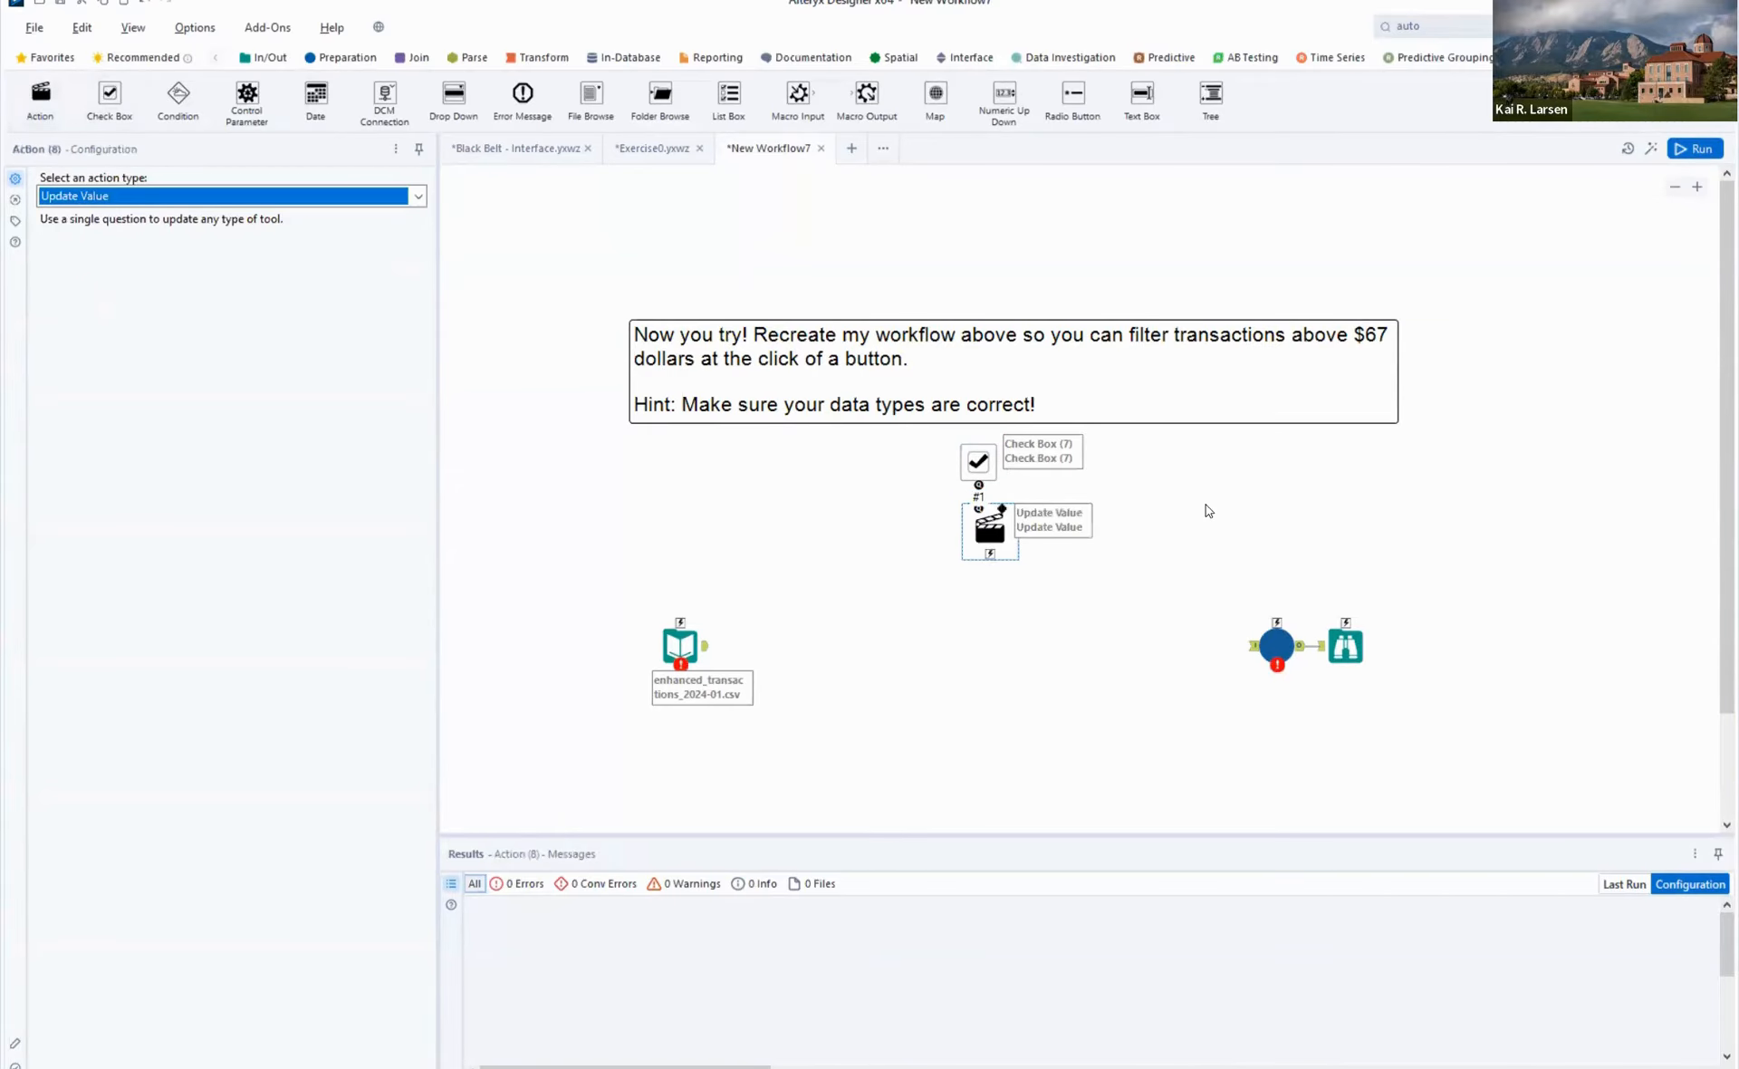
# - Save the new workflow as the analytic app Exercise1.yxwz in the Black Belt - Interface folder, replacing the existing file
pyautogui.click(44, 31)
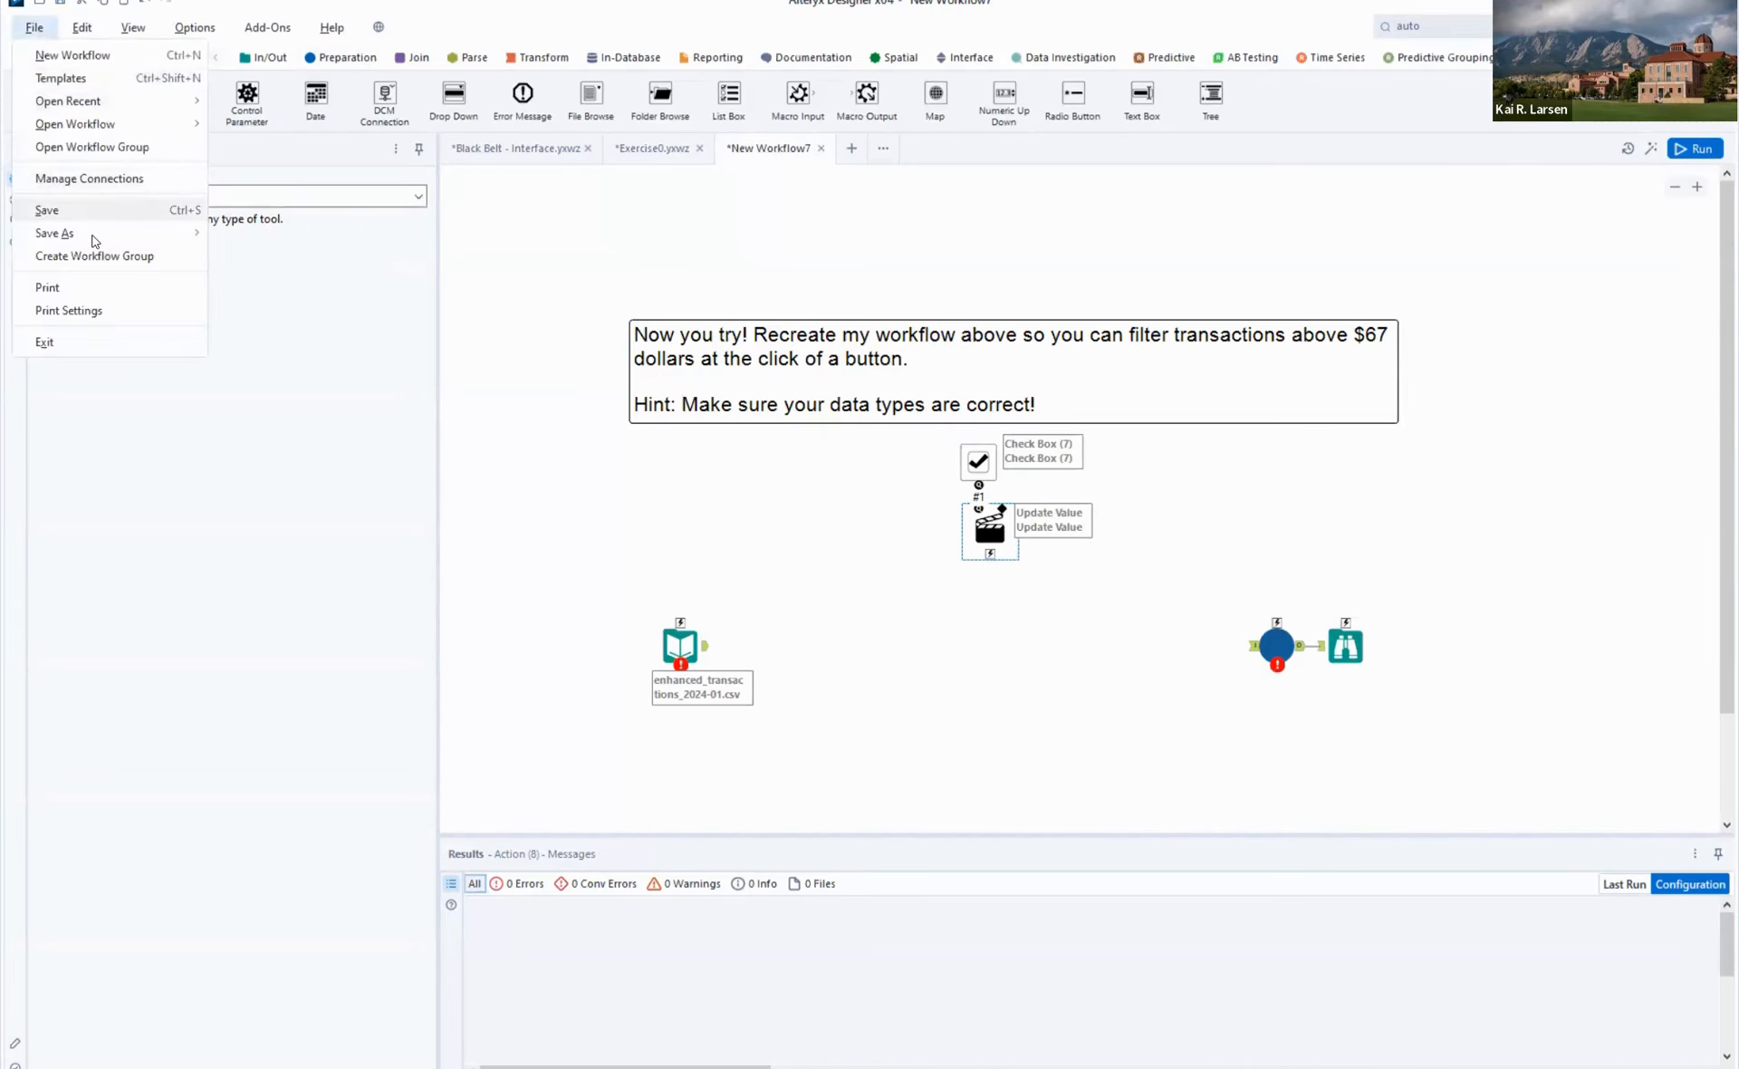
pyautogui.moveTo(95, 240)
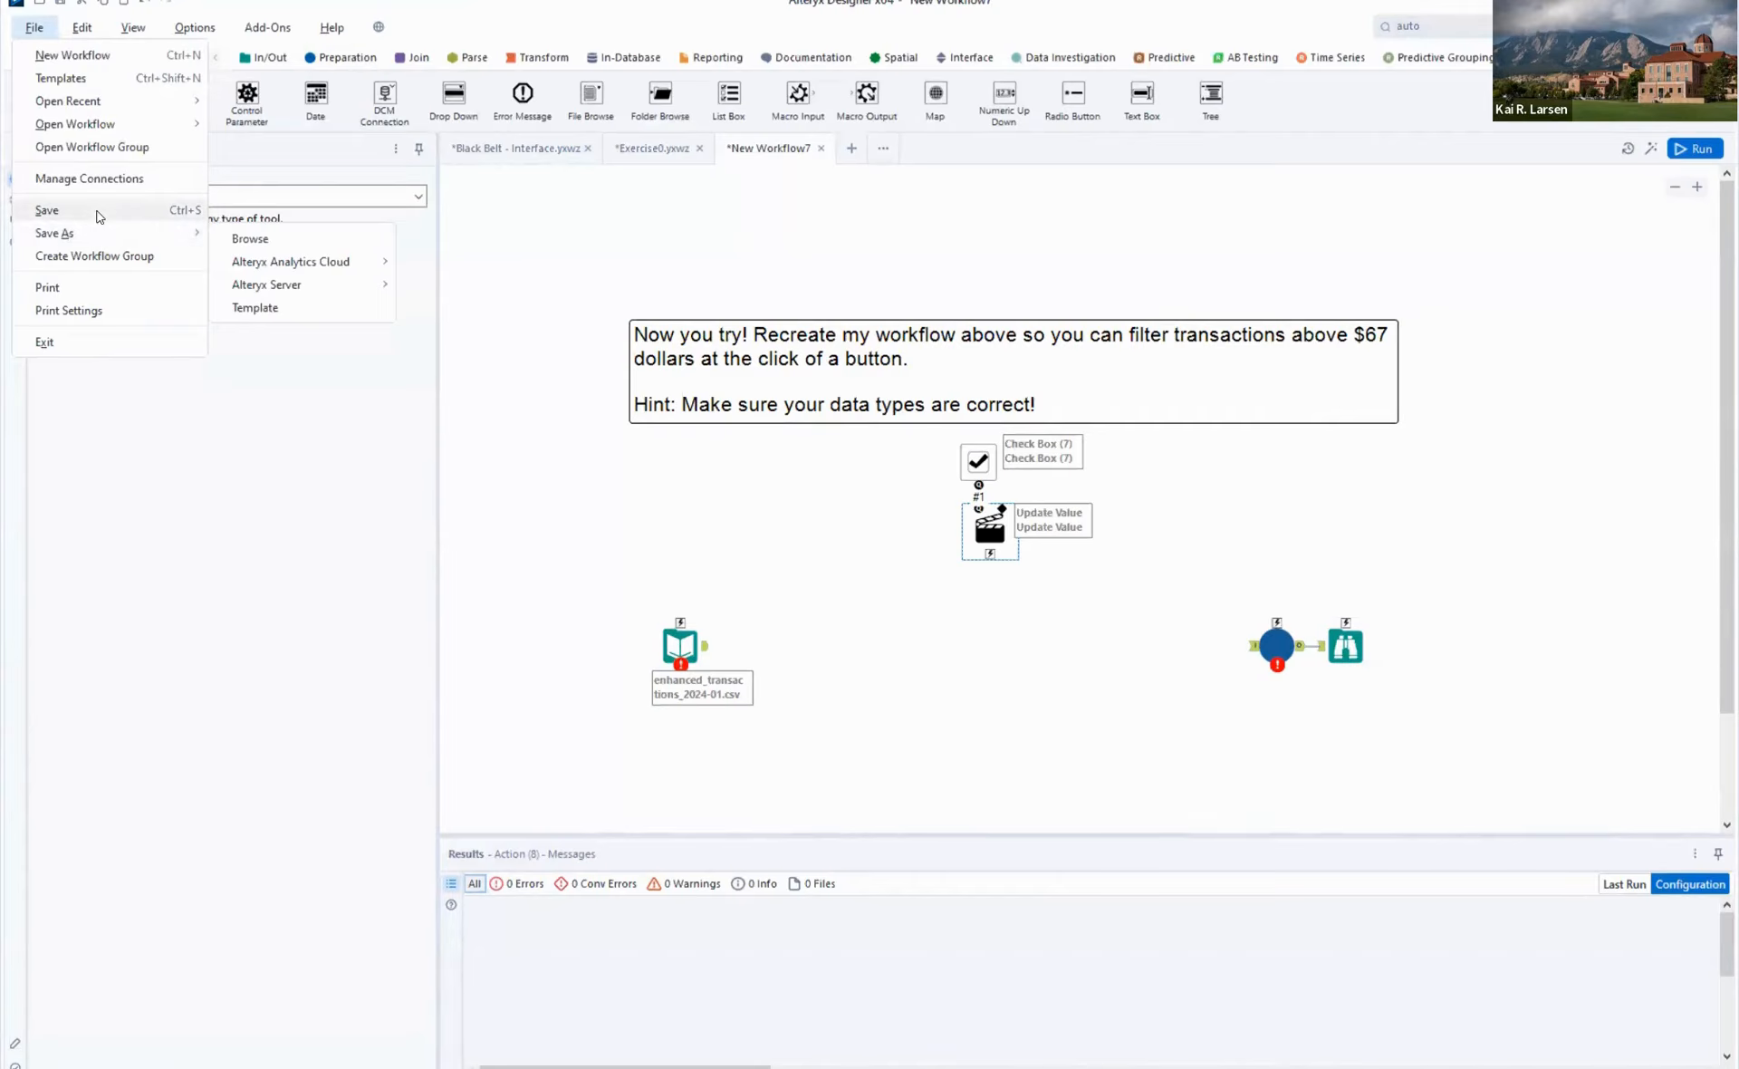
pyautogui.click(98, 215)
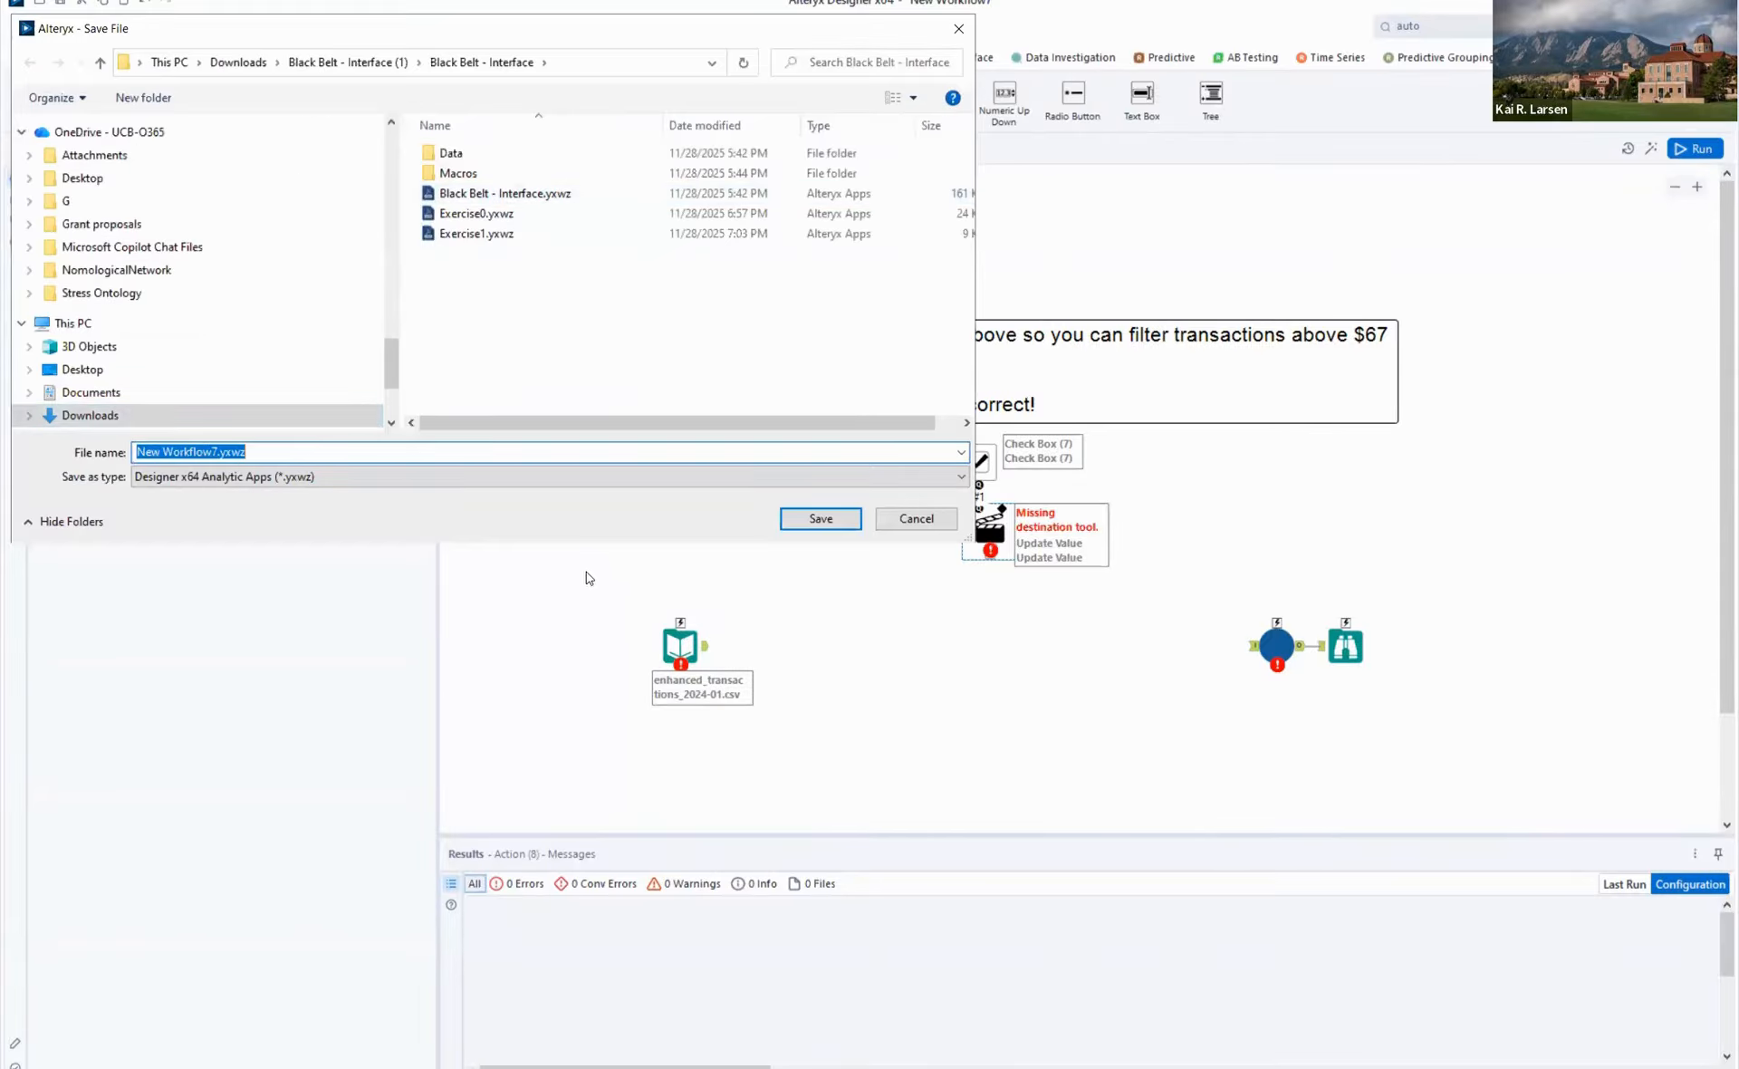
pyautogui.click(462, 233)
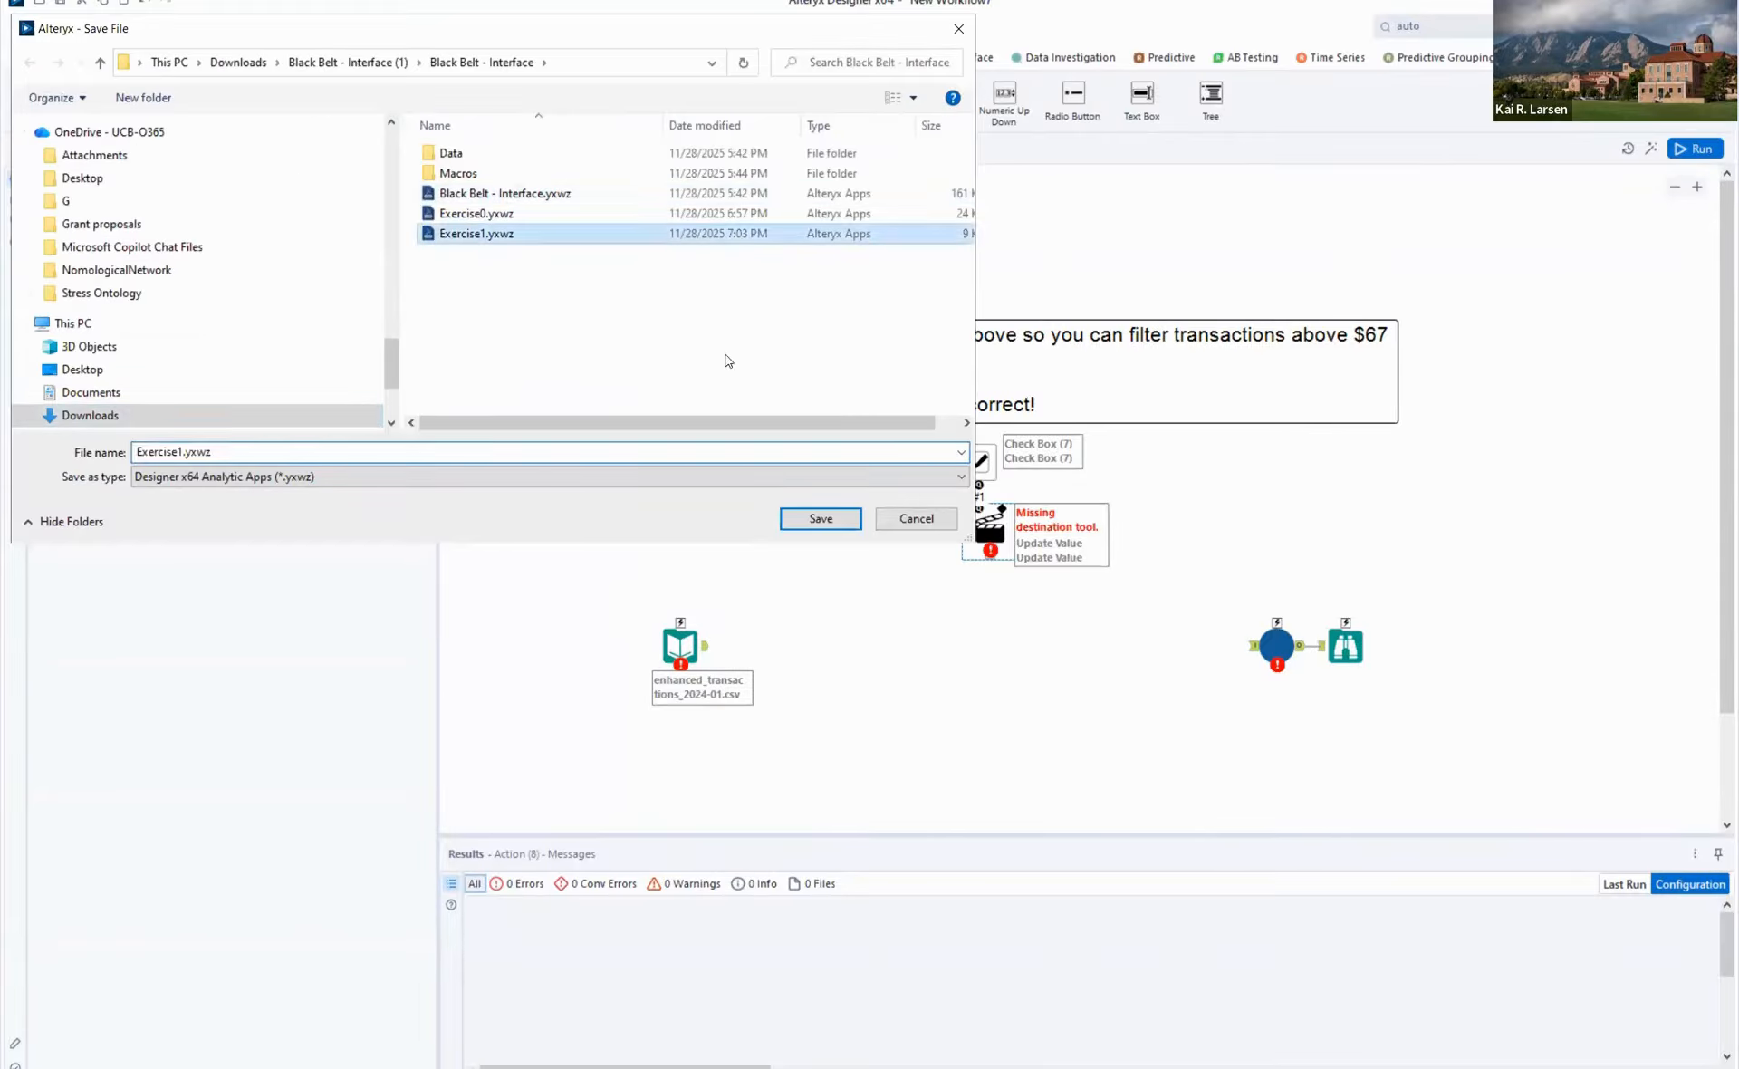
pyautogui.click(837, 532)
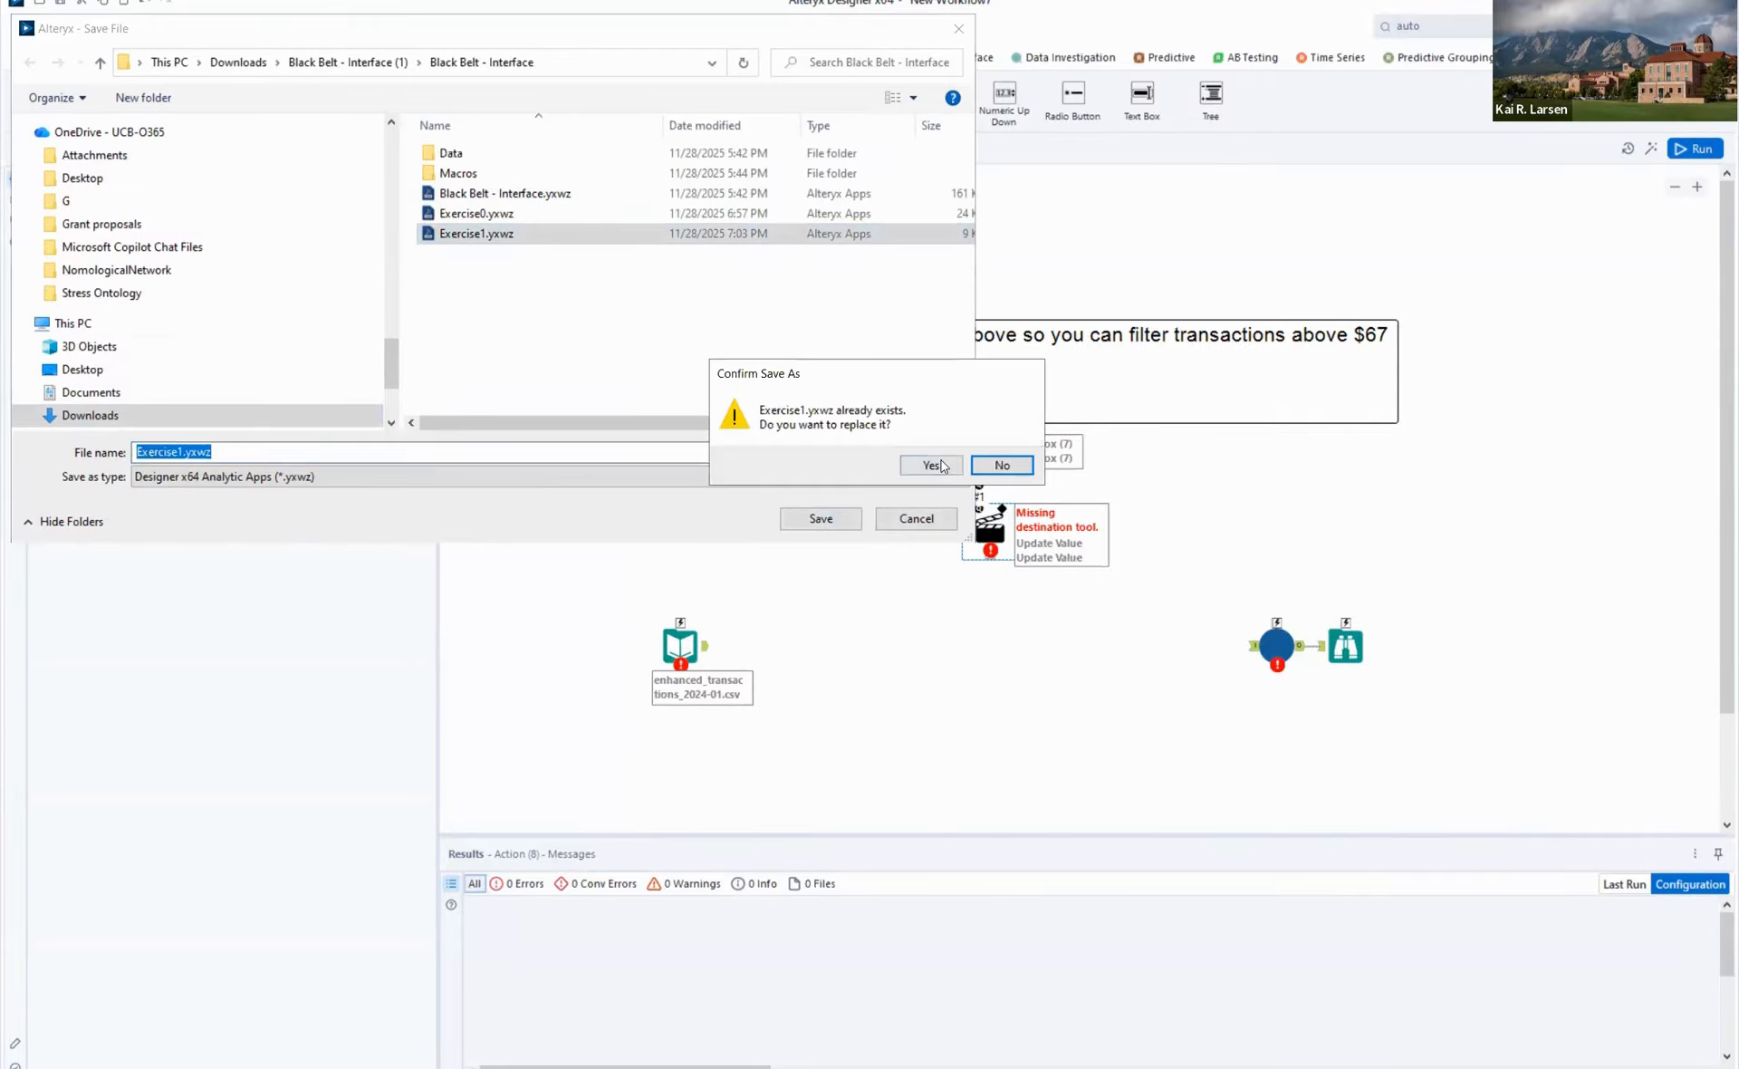
pyautogui.click(940, 466)
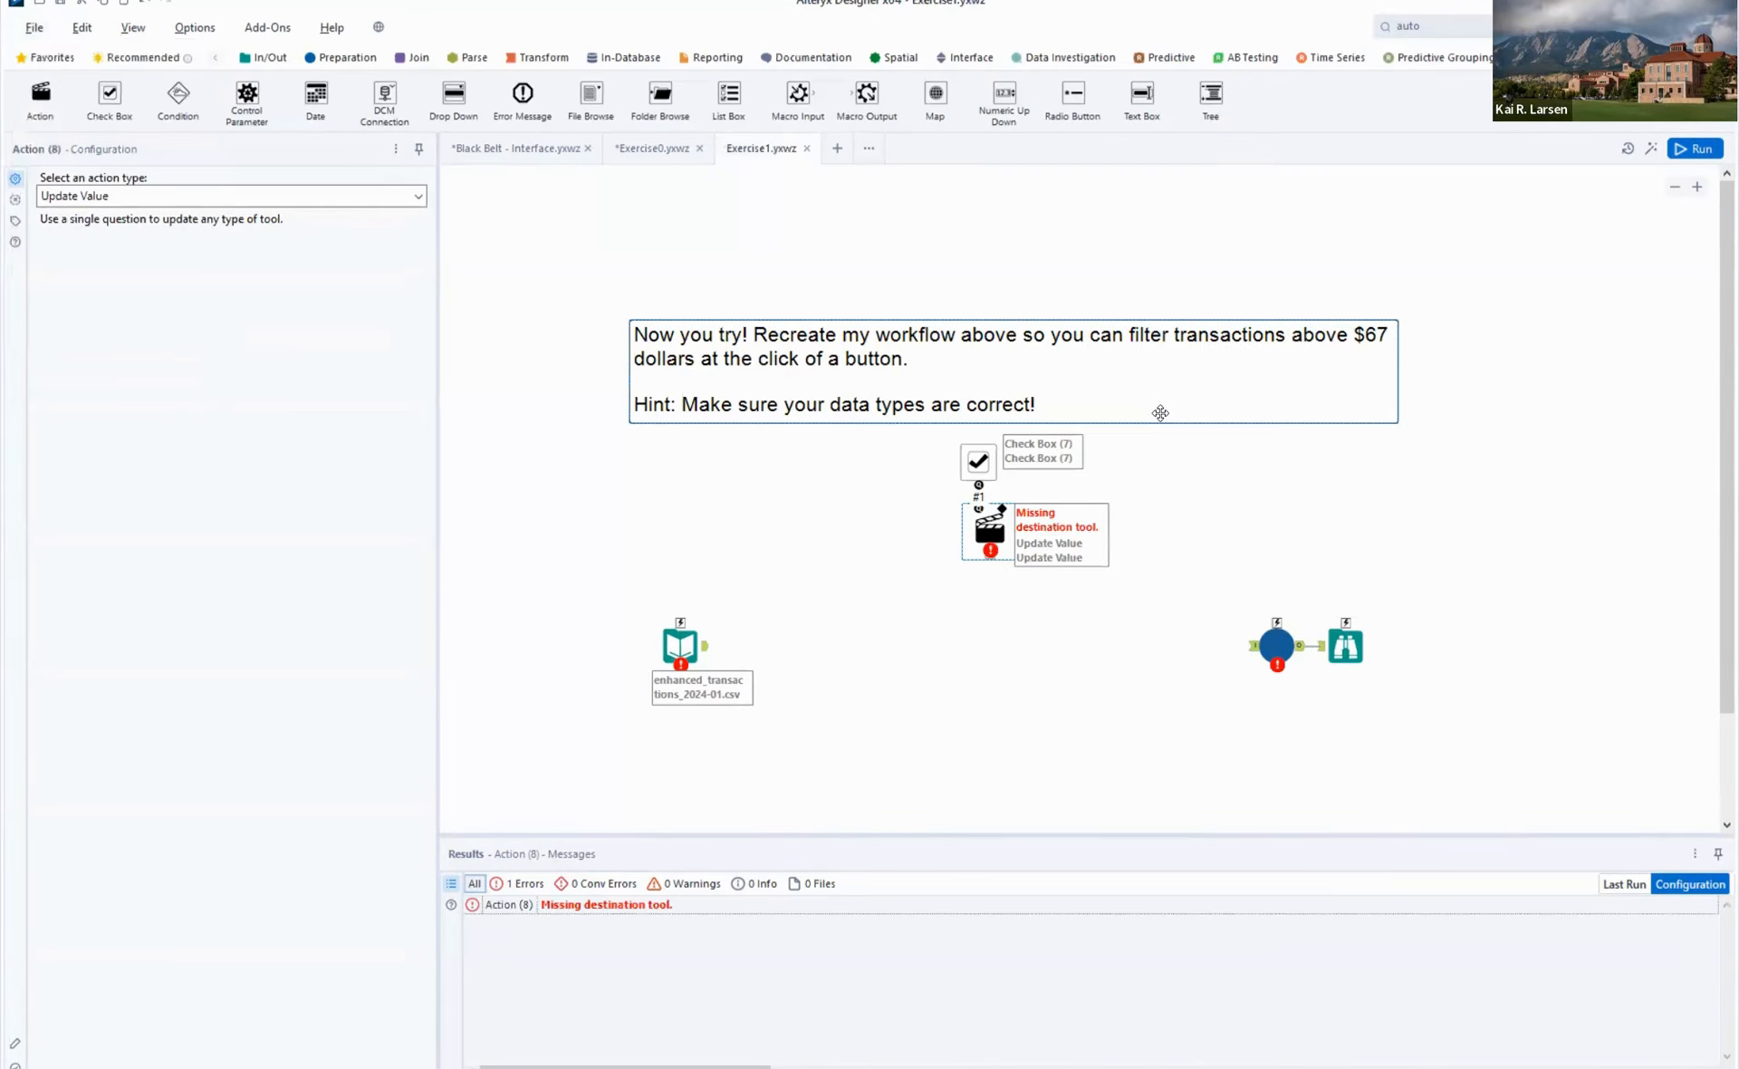
# - Run the Exercise1 workflow and inspect the Input Data tool's settings and data preview for enhanced_transactions_2024-01.csv
pyautogui.click(781, 612)
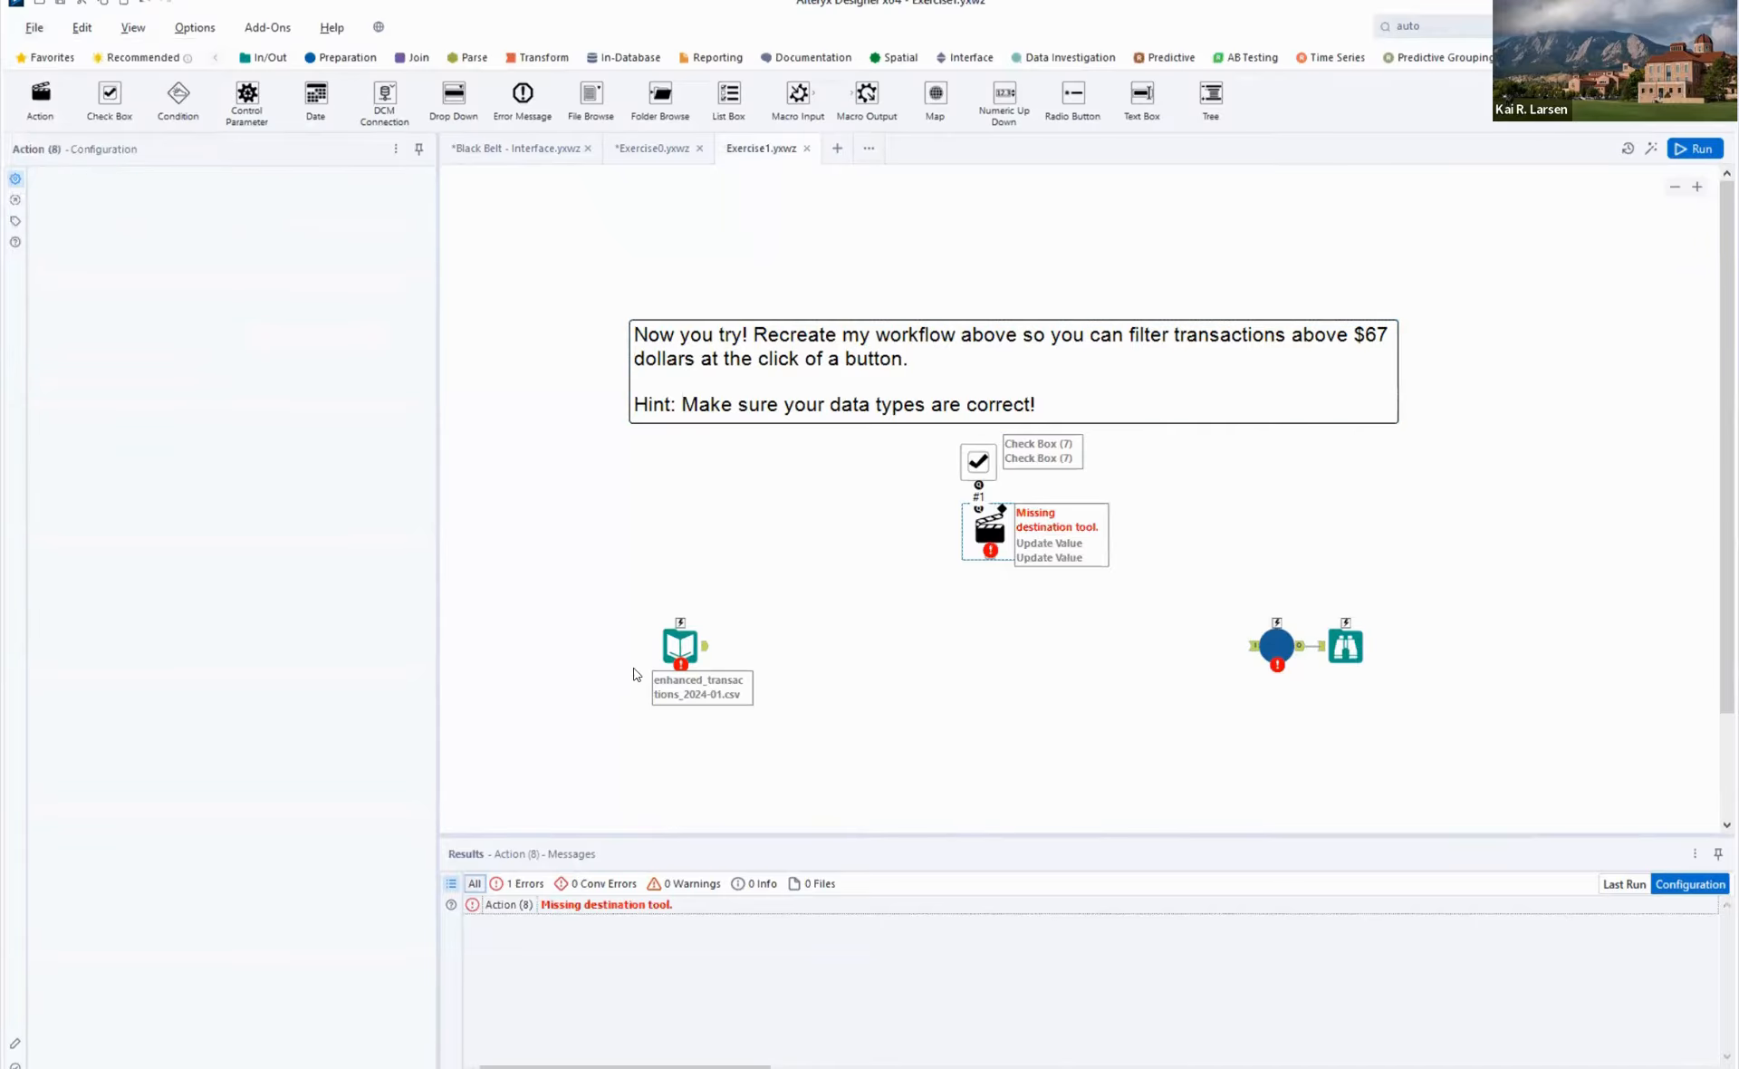
pyautogui.click(807, 549)
pyautogui.hotkey('ctrl', 'r')
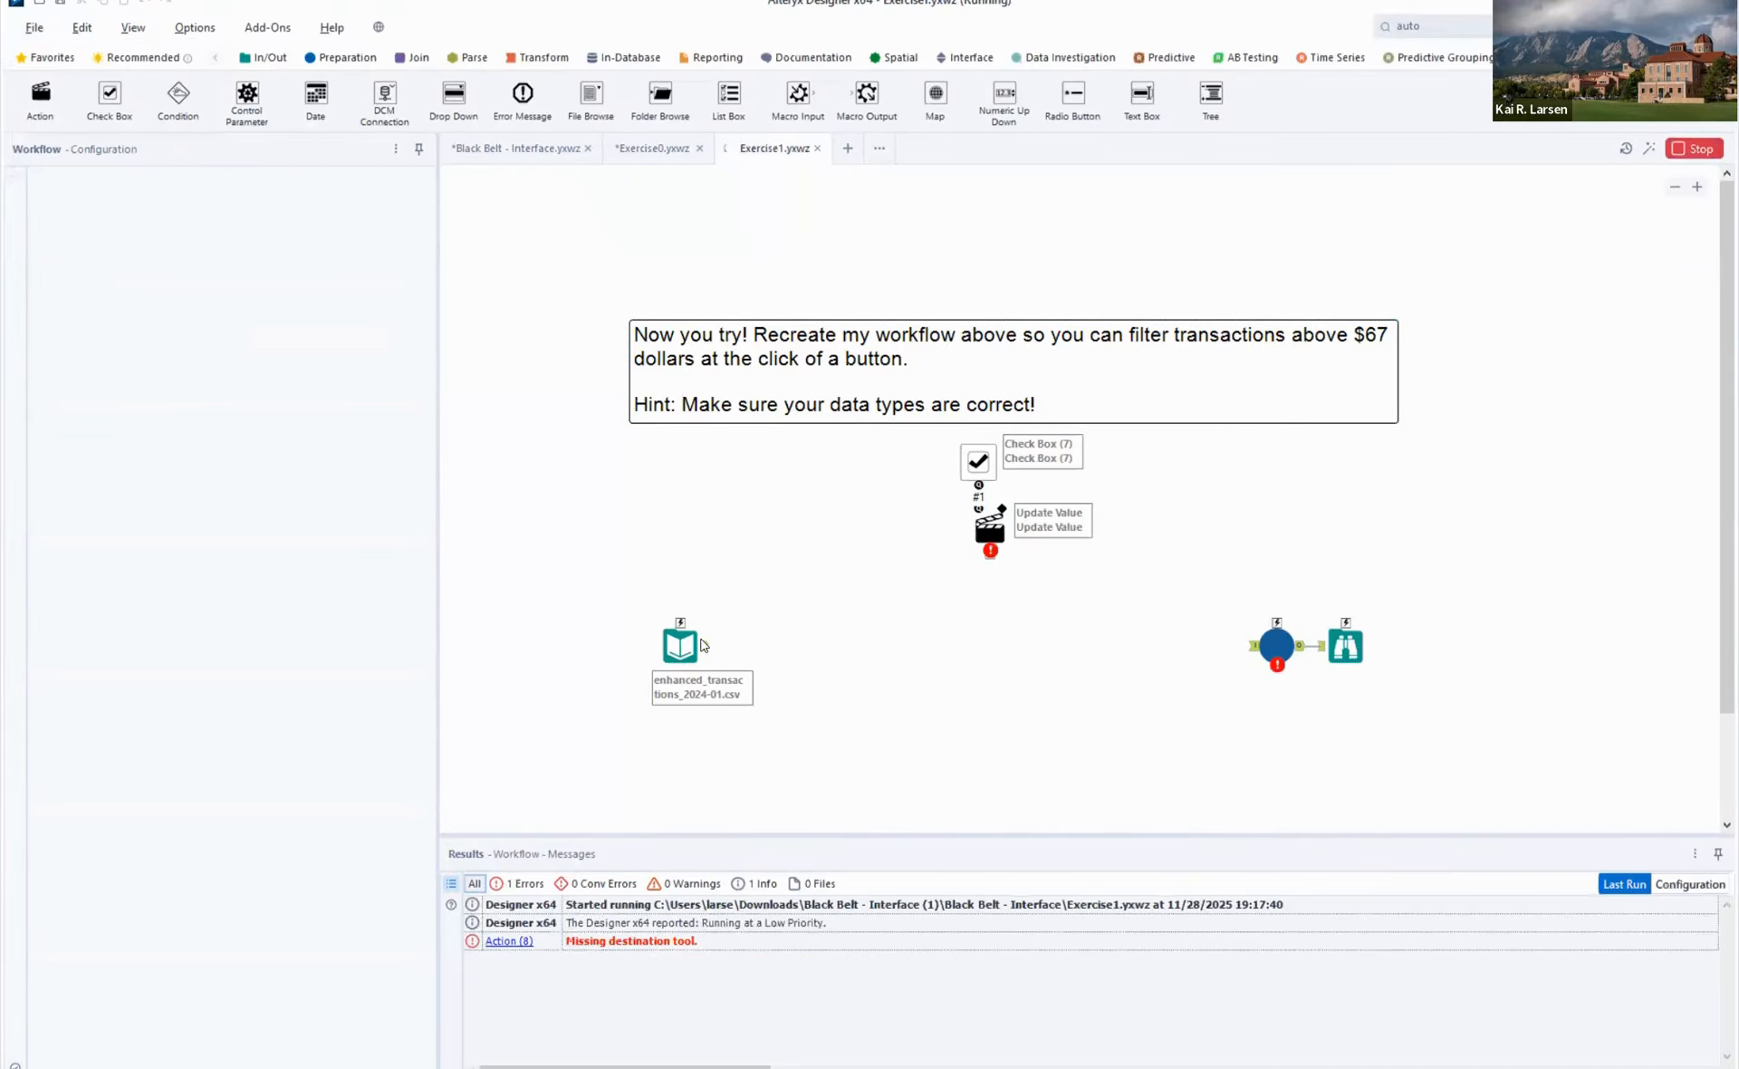
pyautogui.click(684, 645)
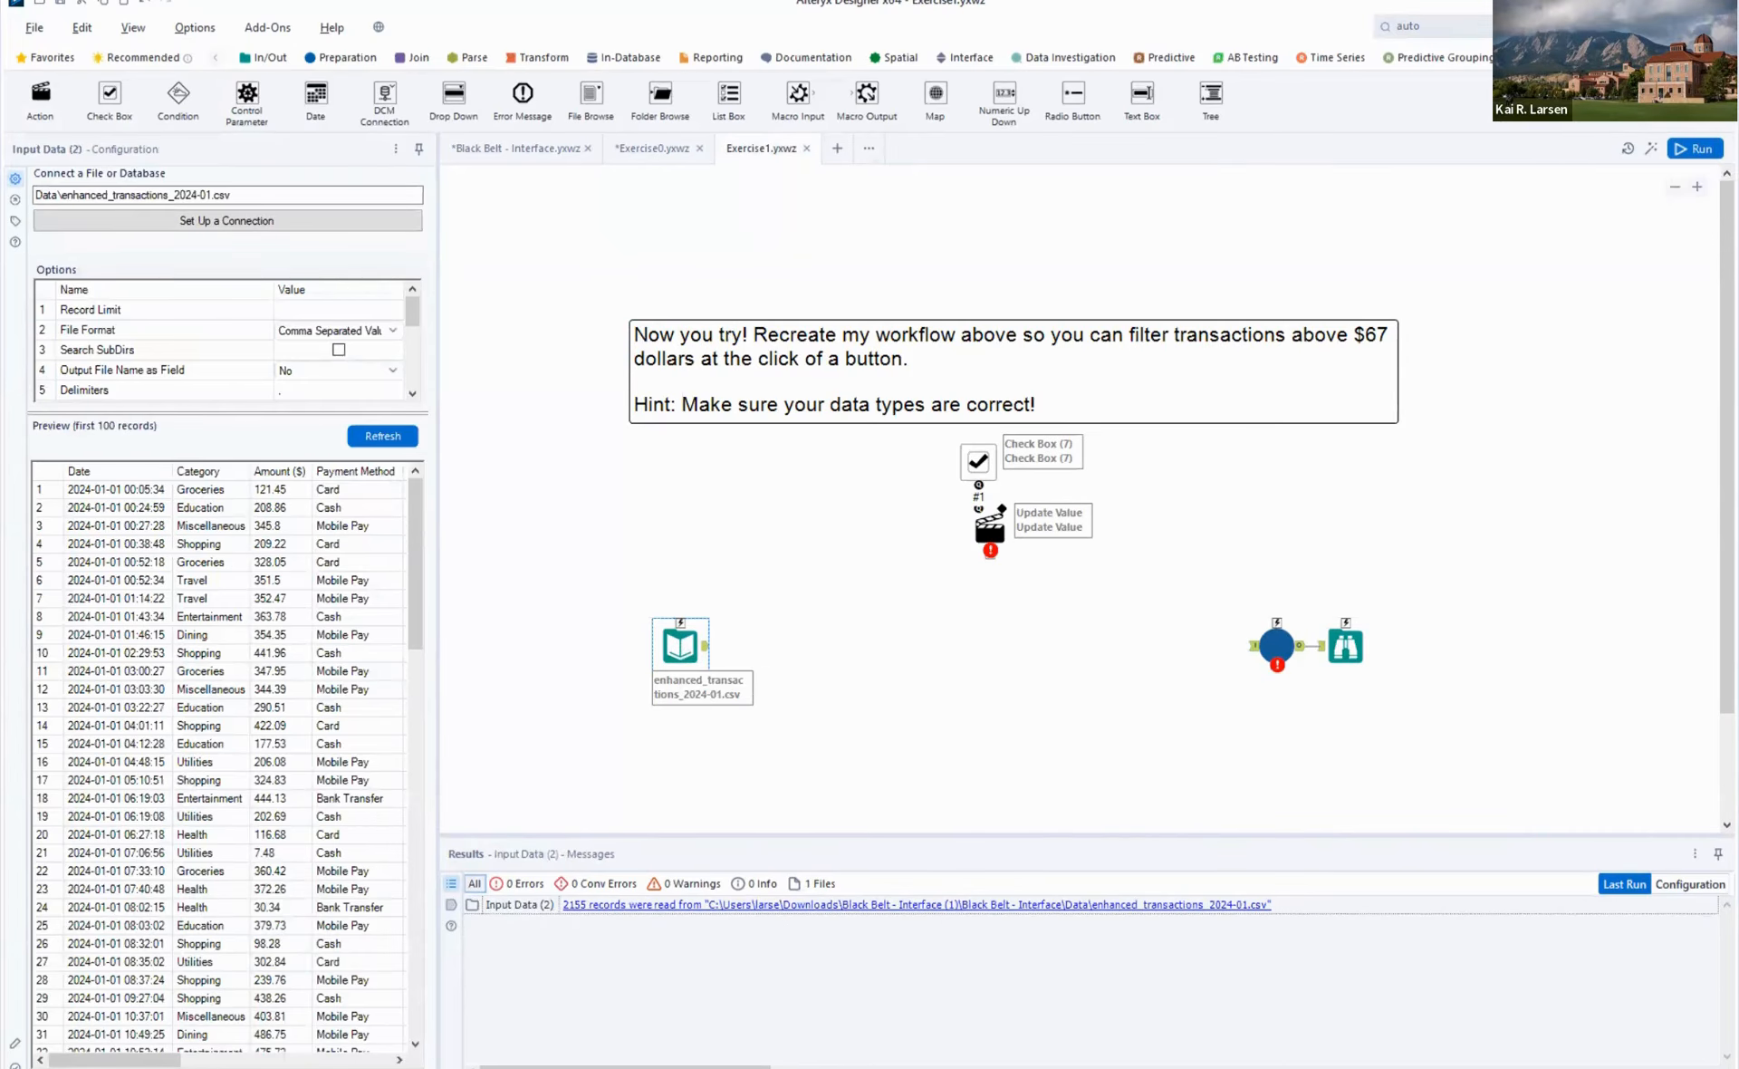
# - Connect an Auto Field tool after the Input Data tool and attach a Formula tool directly after it
pyautogui.click(1490, 27)
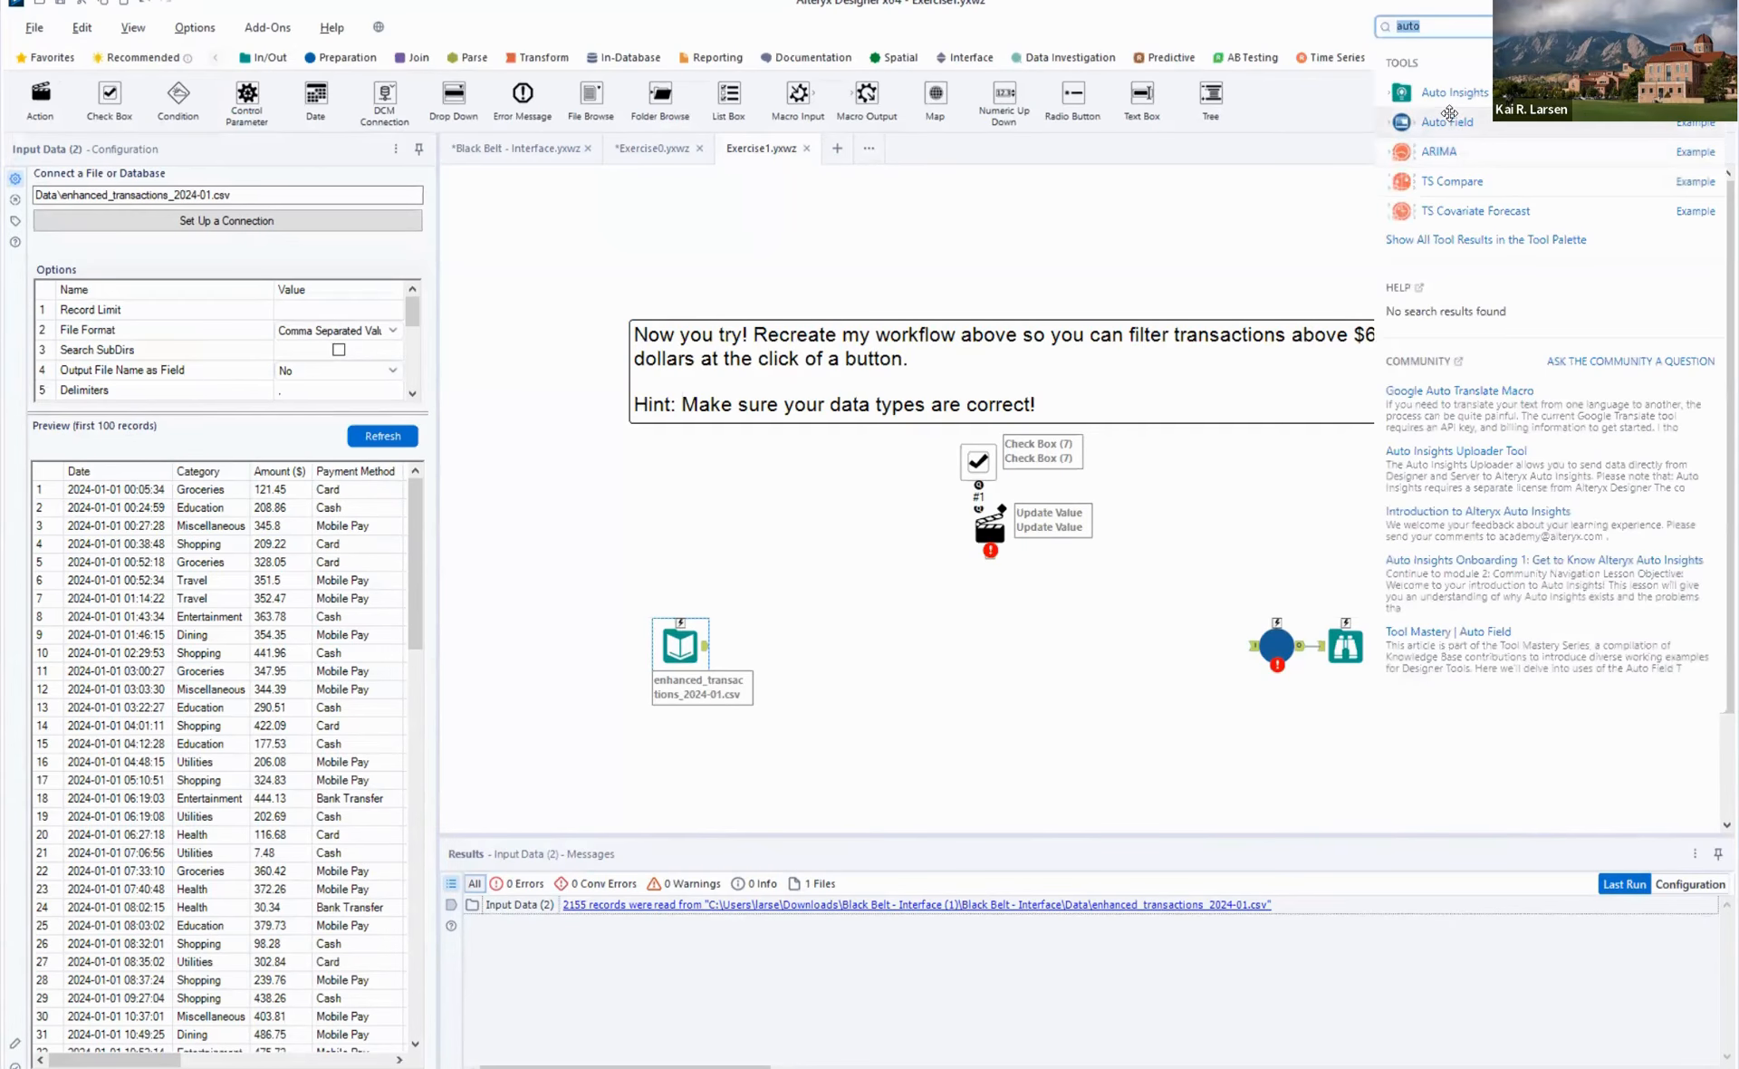
pyautogui.moveTo(1448, 121); pyautogui.dragTo(784, 645)
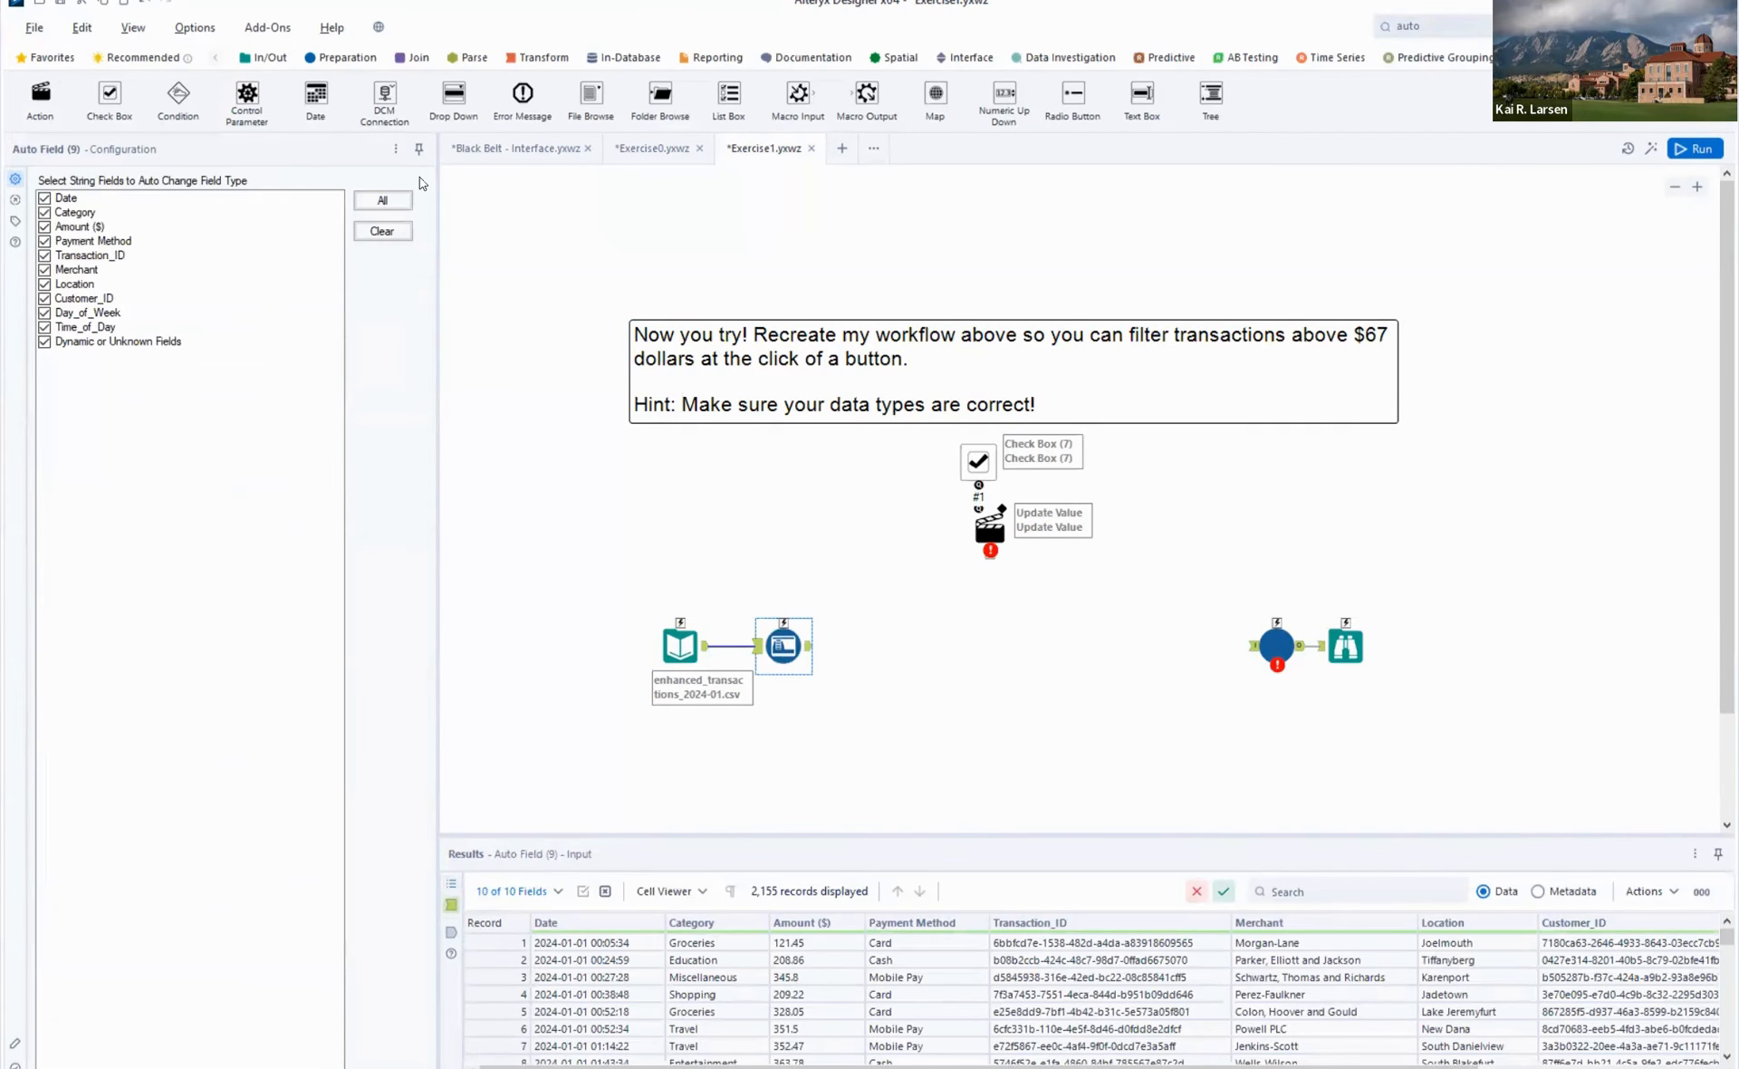
pyautogui.click(339, 57)
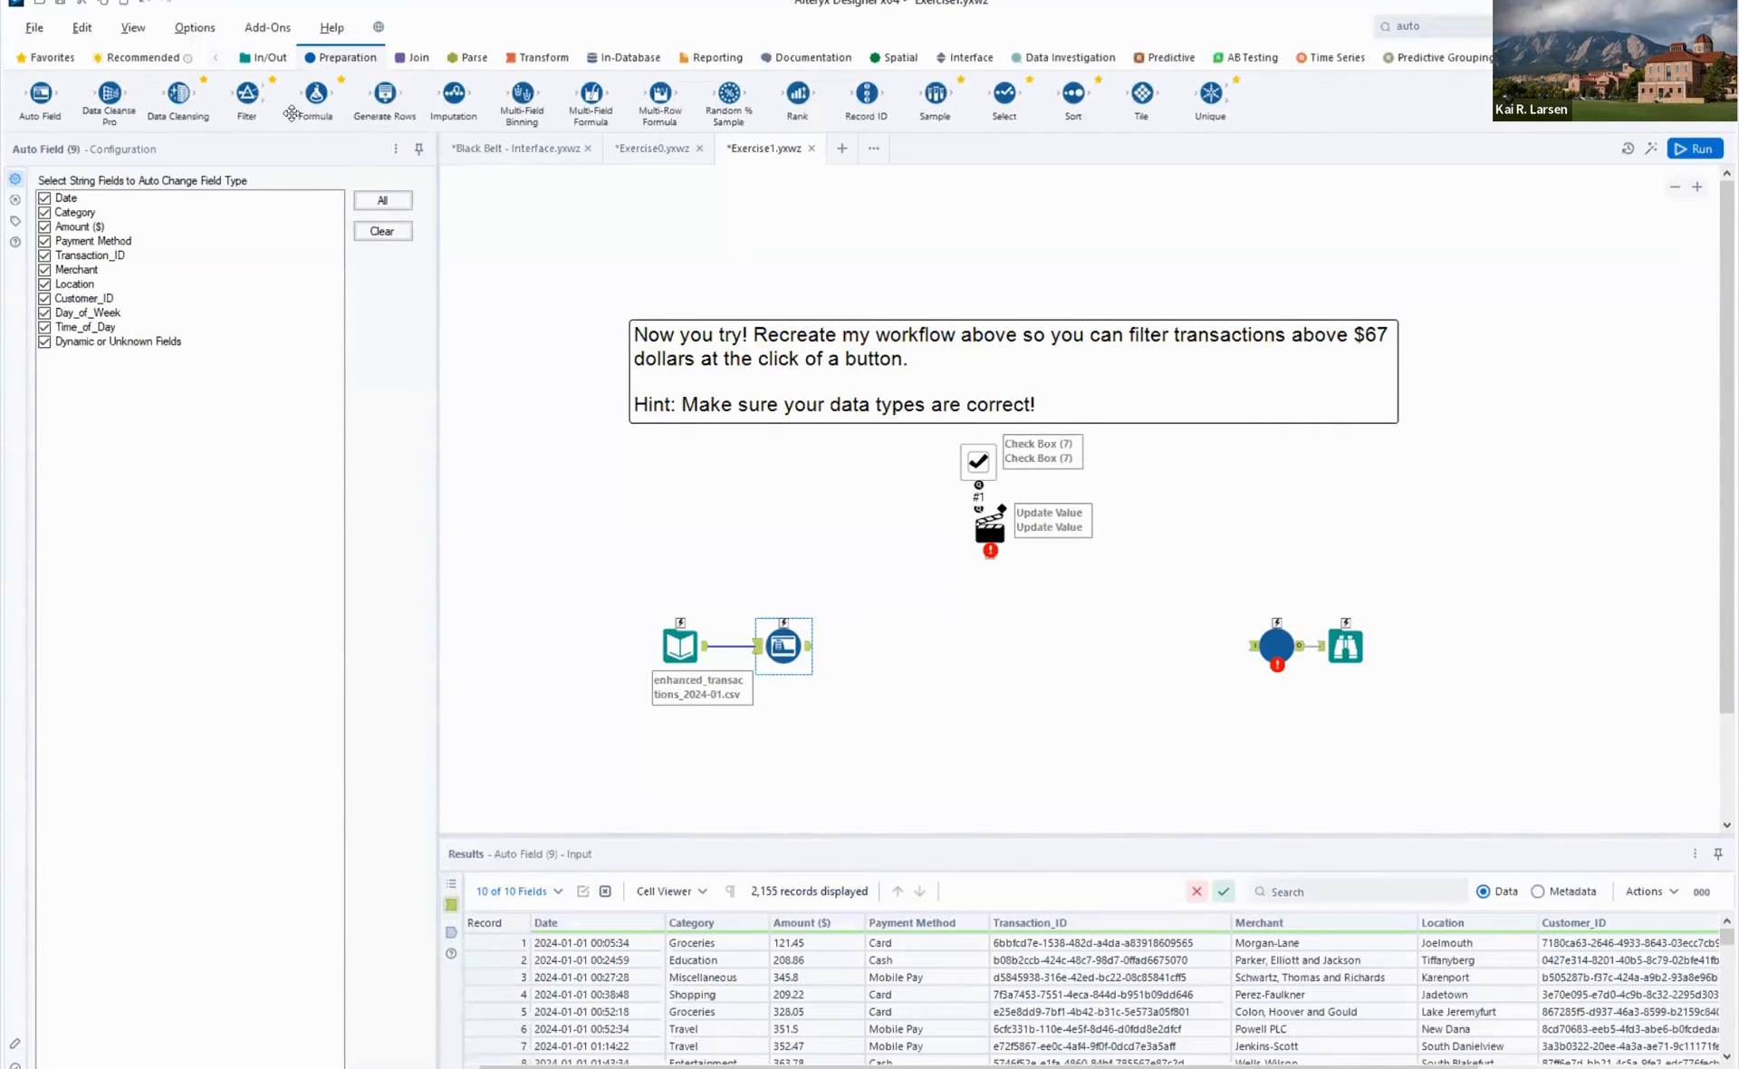
pyautogui.moveTo(315, 93); pyautogui.dragTo(873, 641)
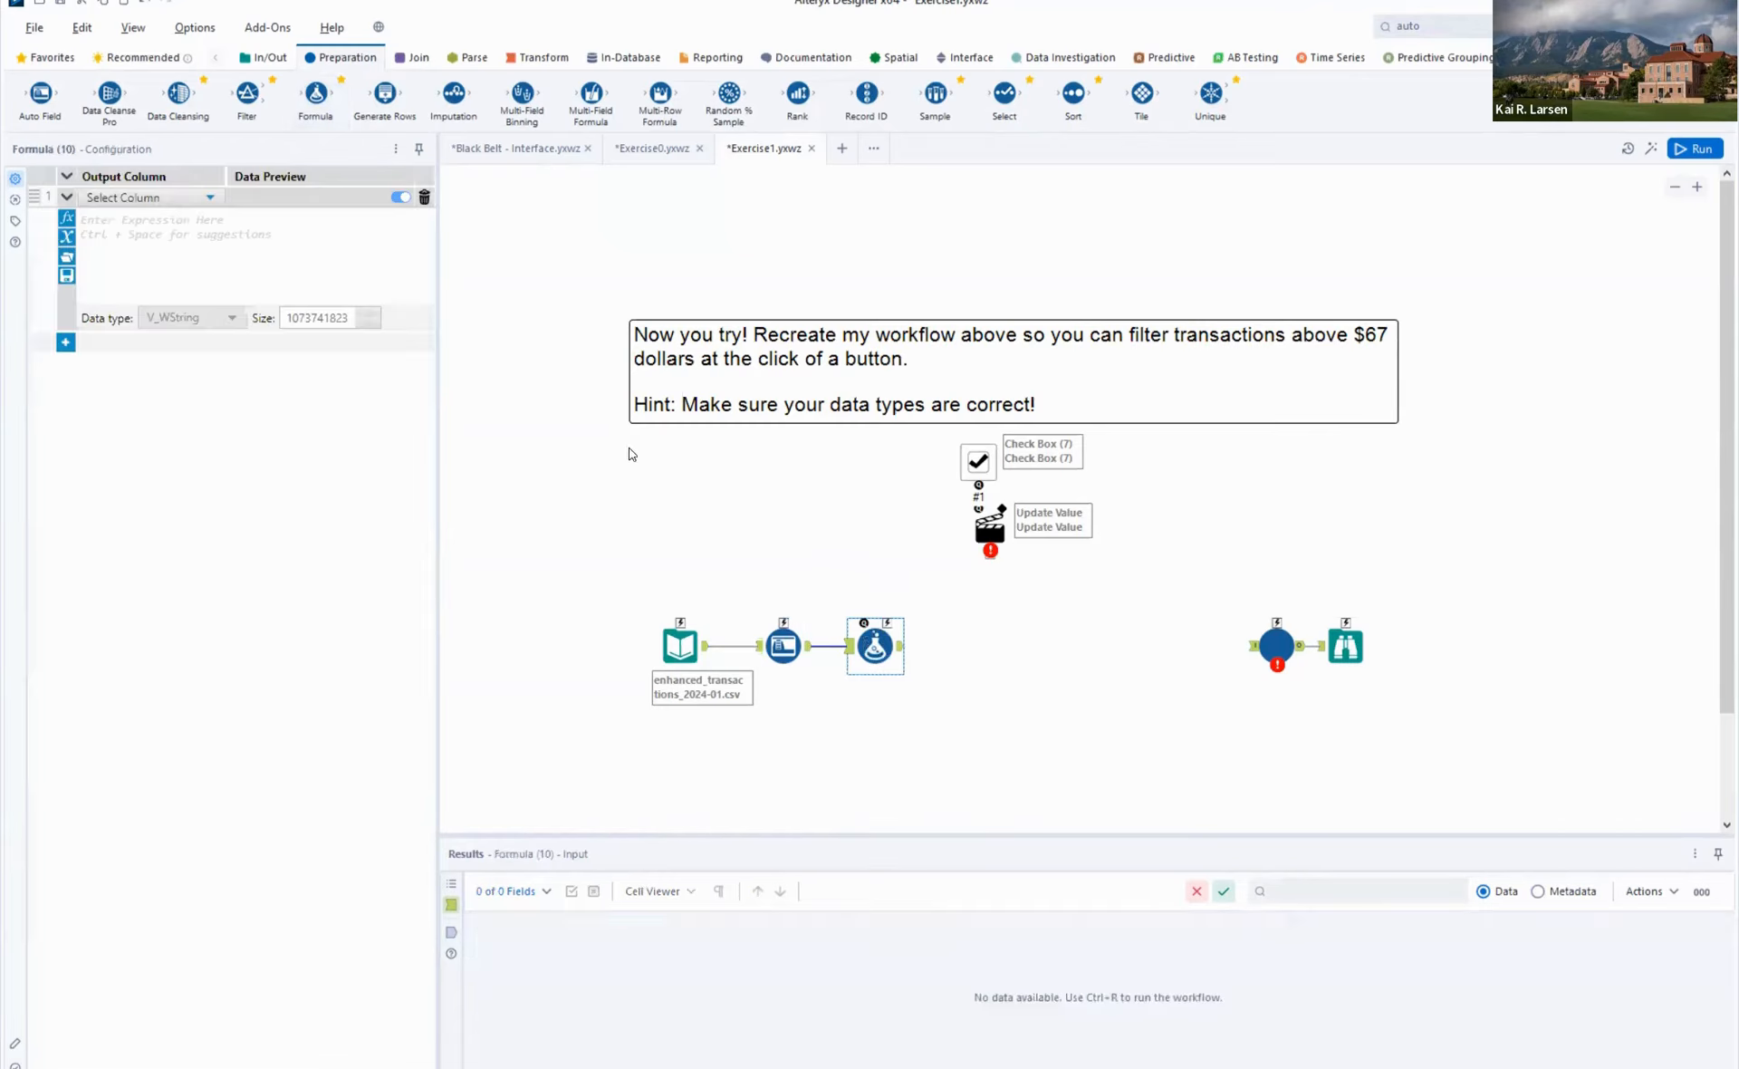
# - Add a new output column named Over67? in the Formula tool
pyautogui.click(149, 199)
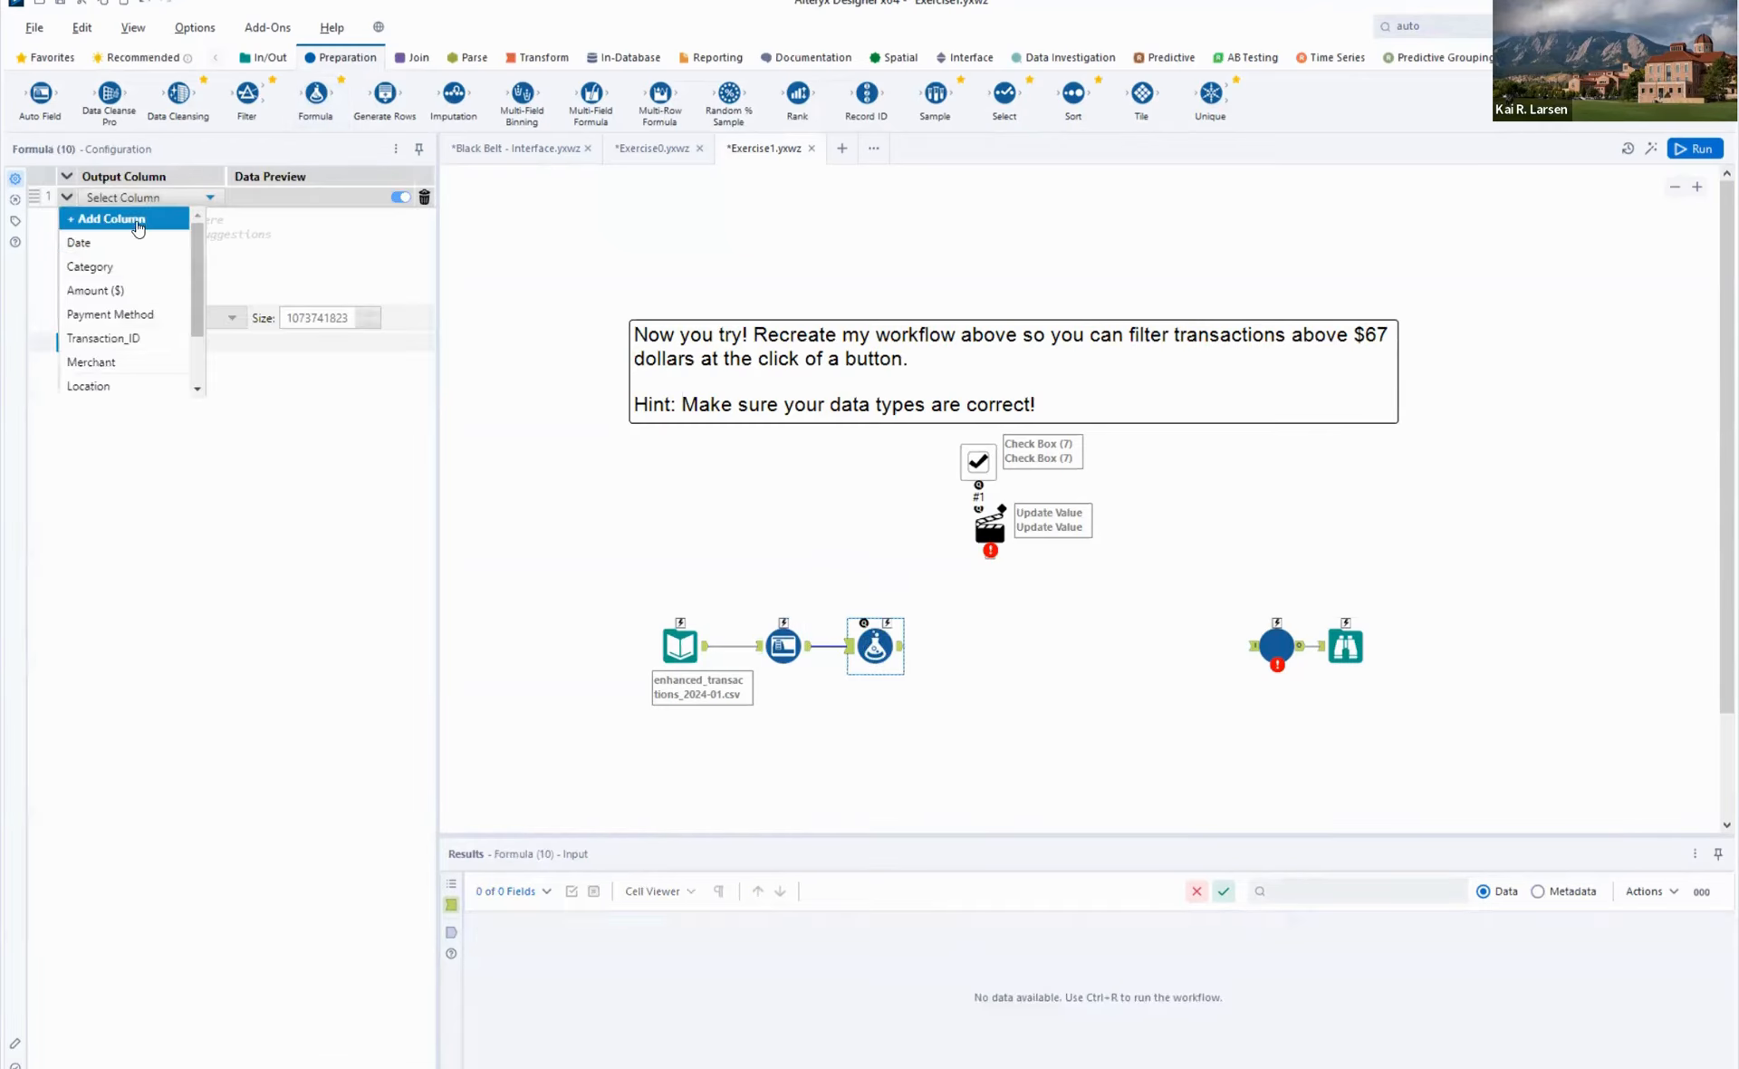
pyautogui.click(138, 219)
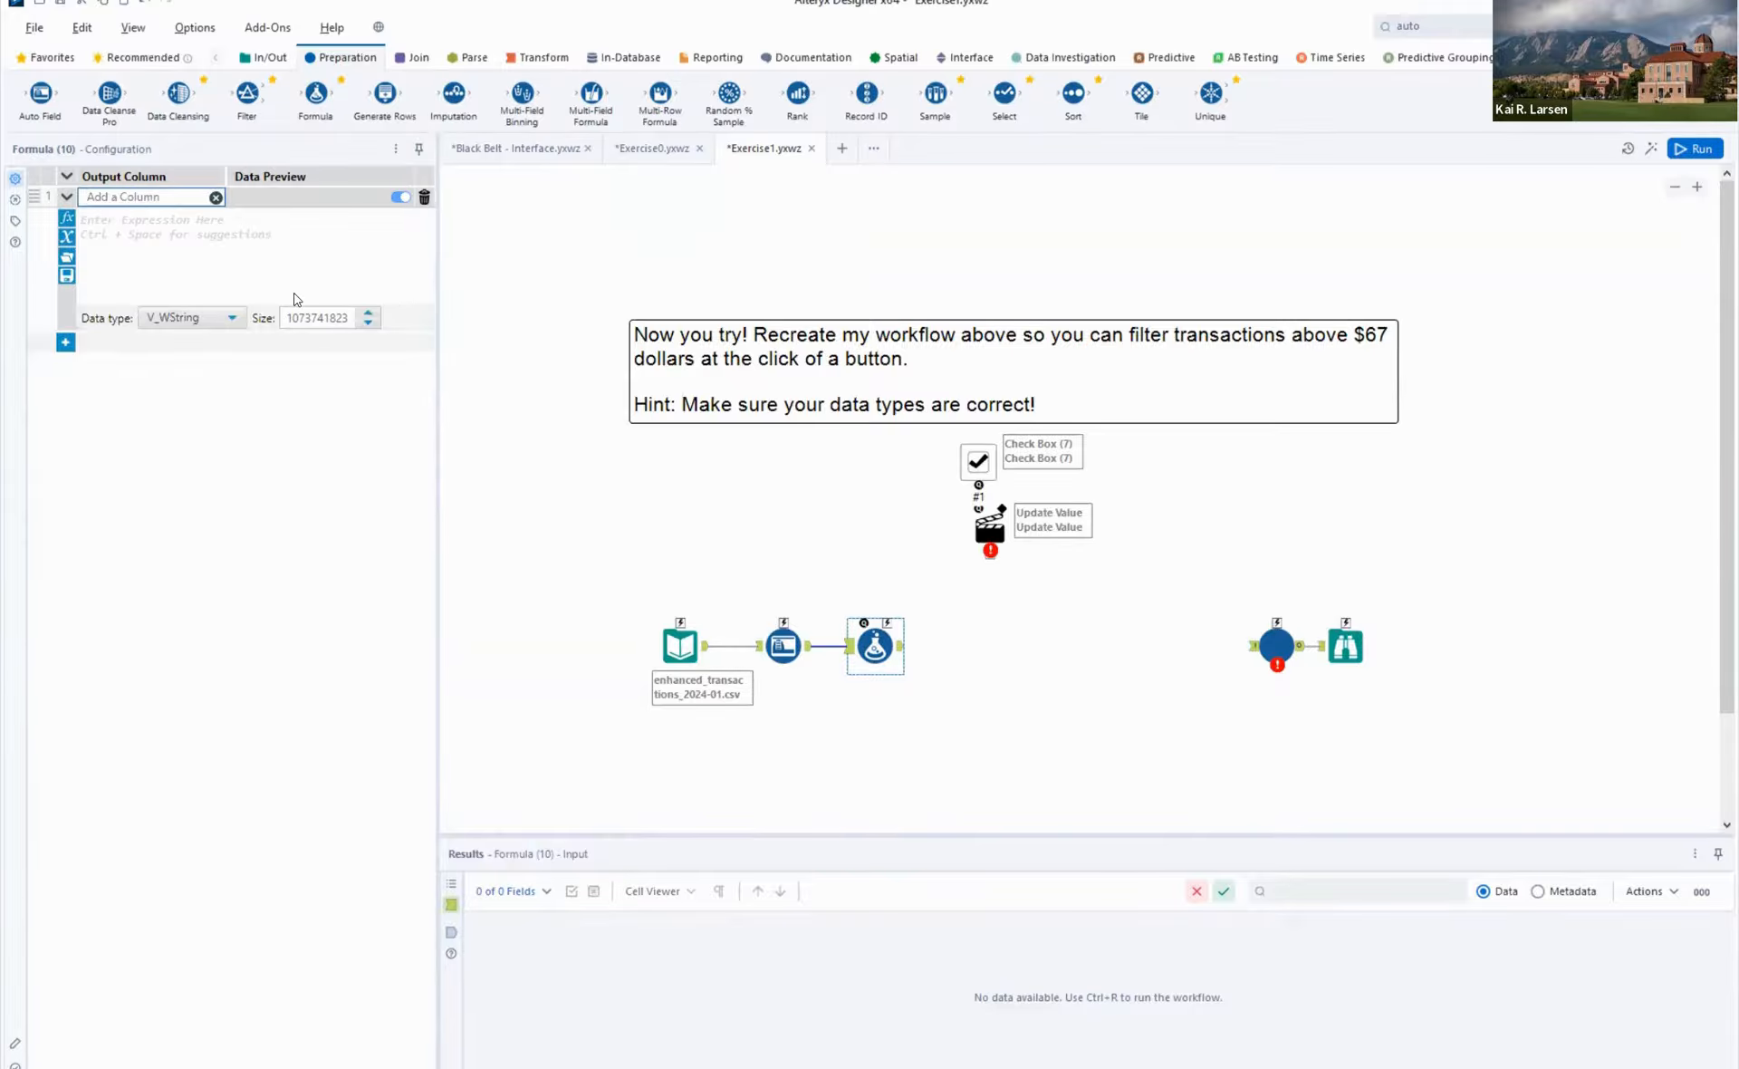
pyautogui.write('Over67?')
pyautogui.click(176, 223)
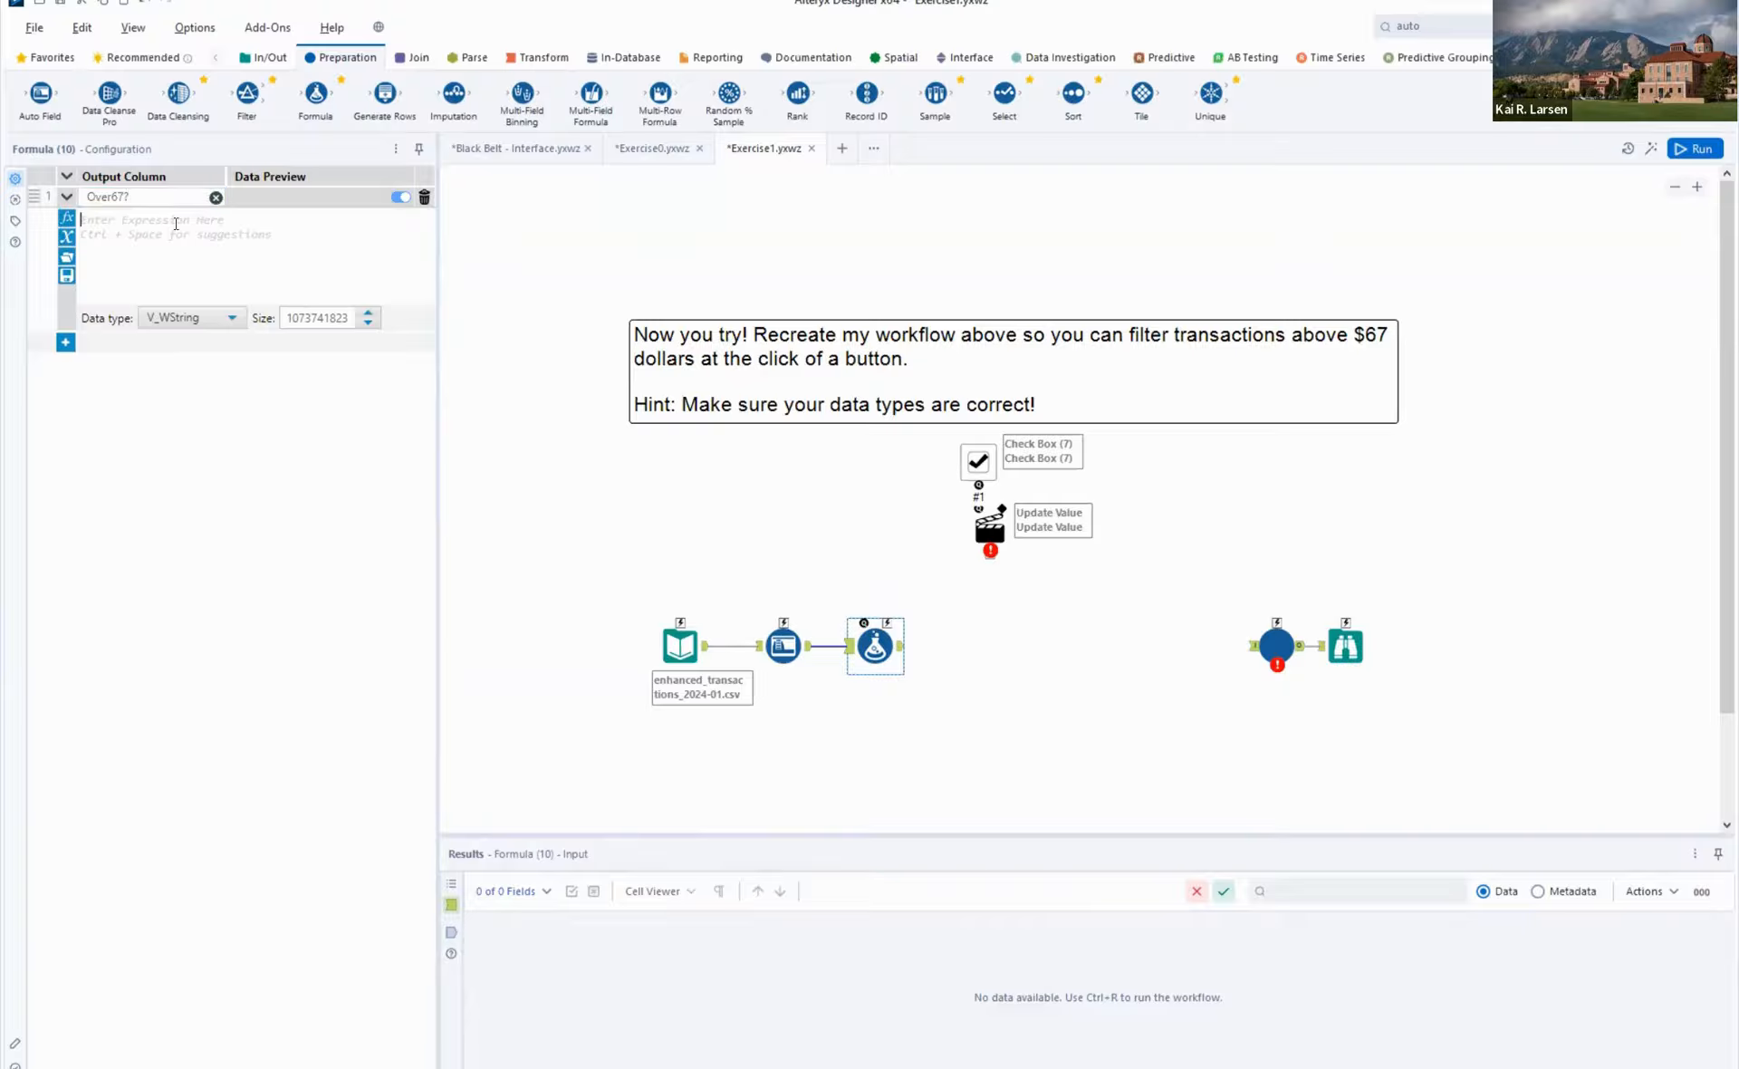
pyautogui.click(68, 219)
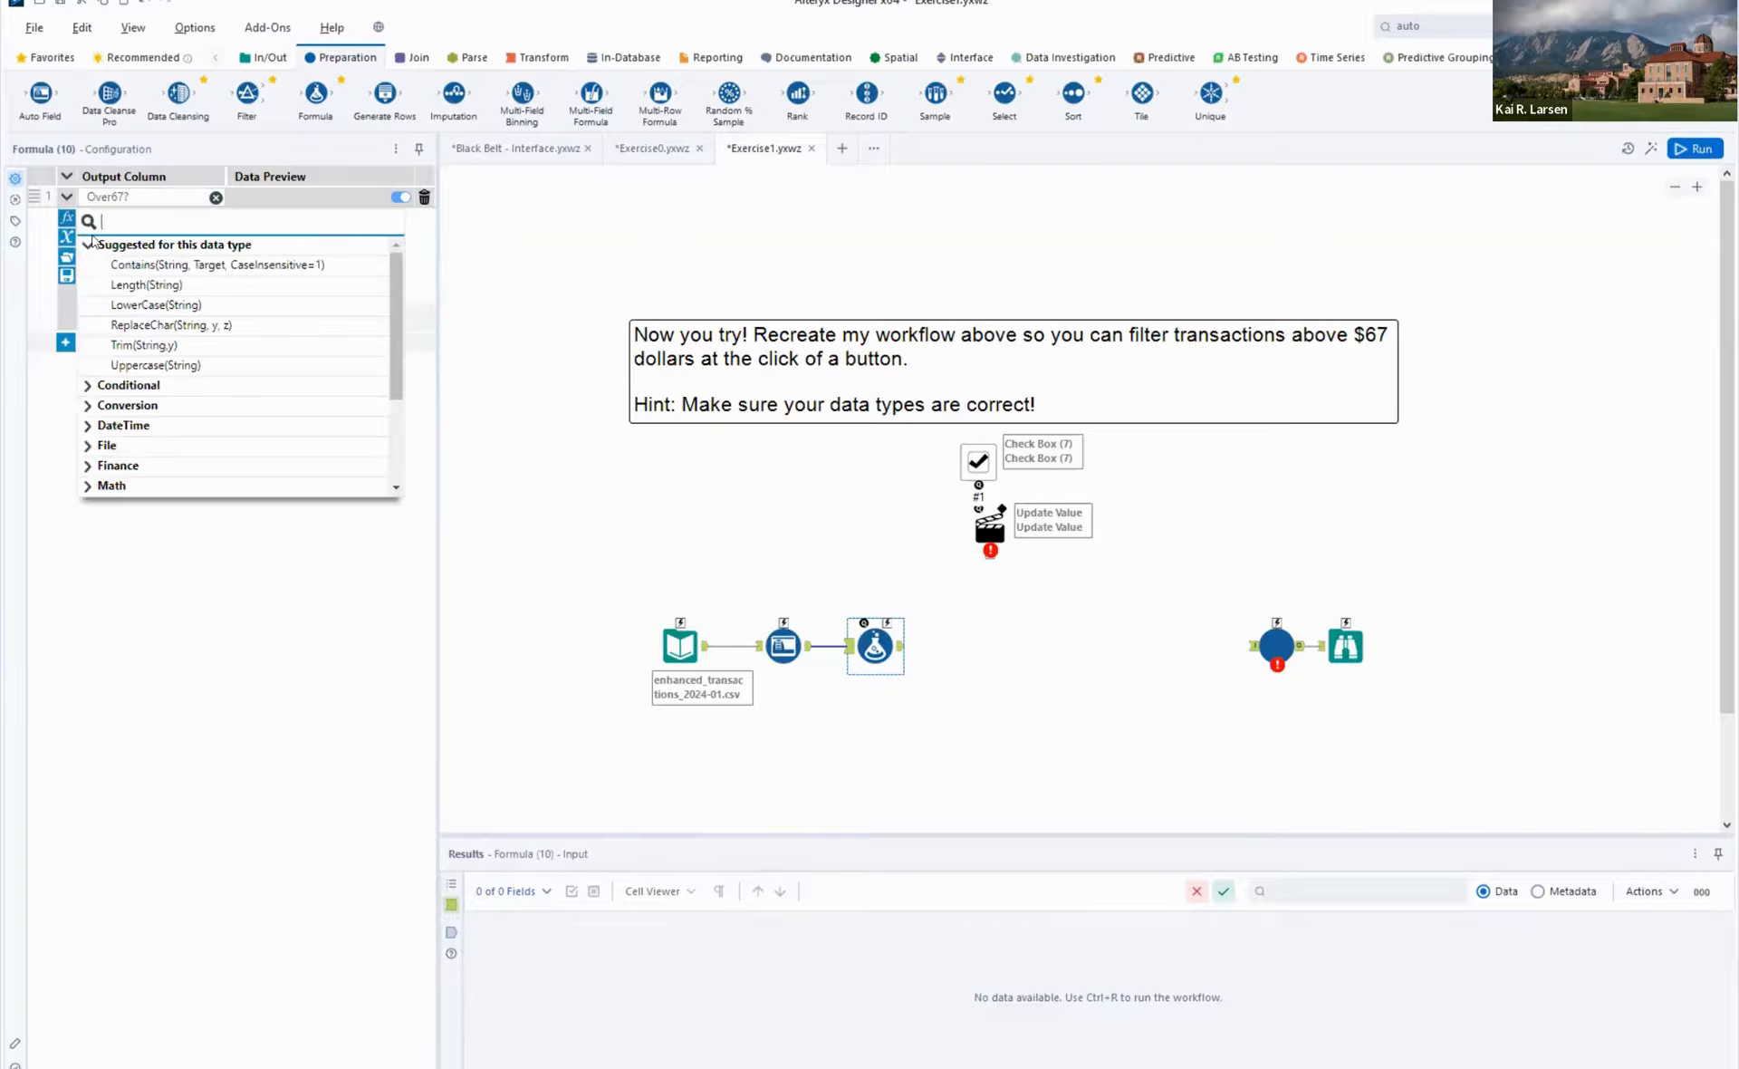
pyautogui.click(89, 386)
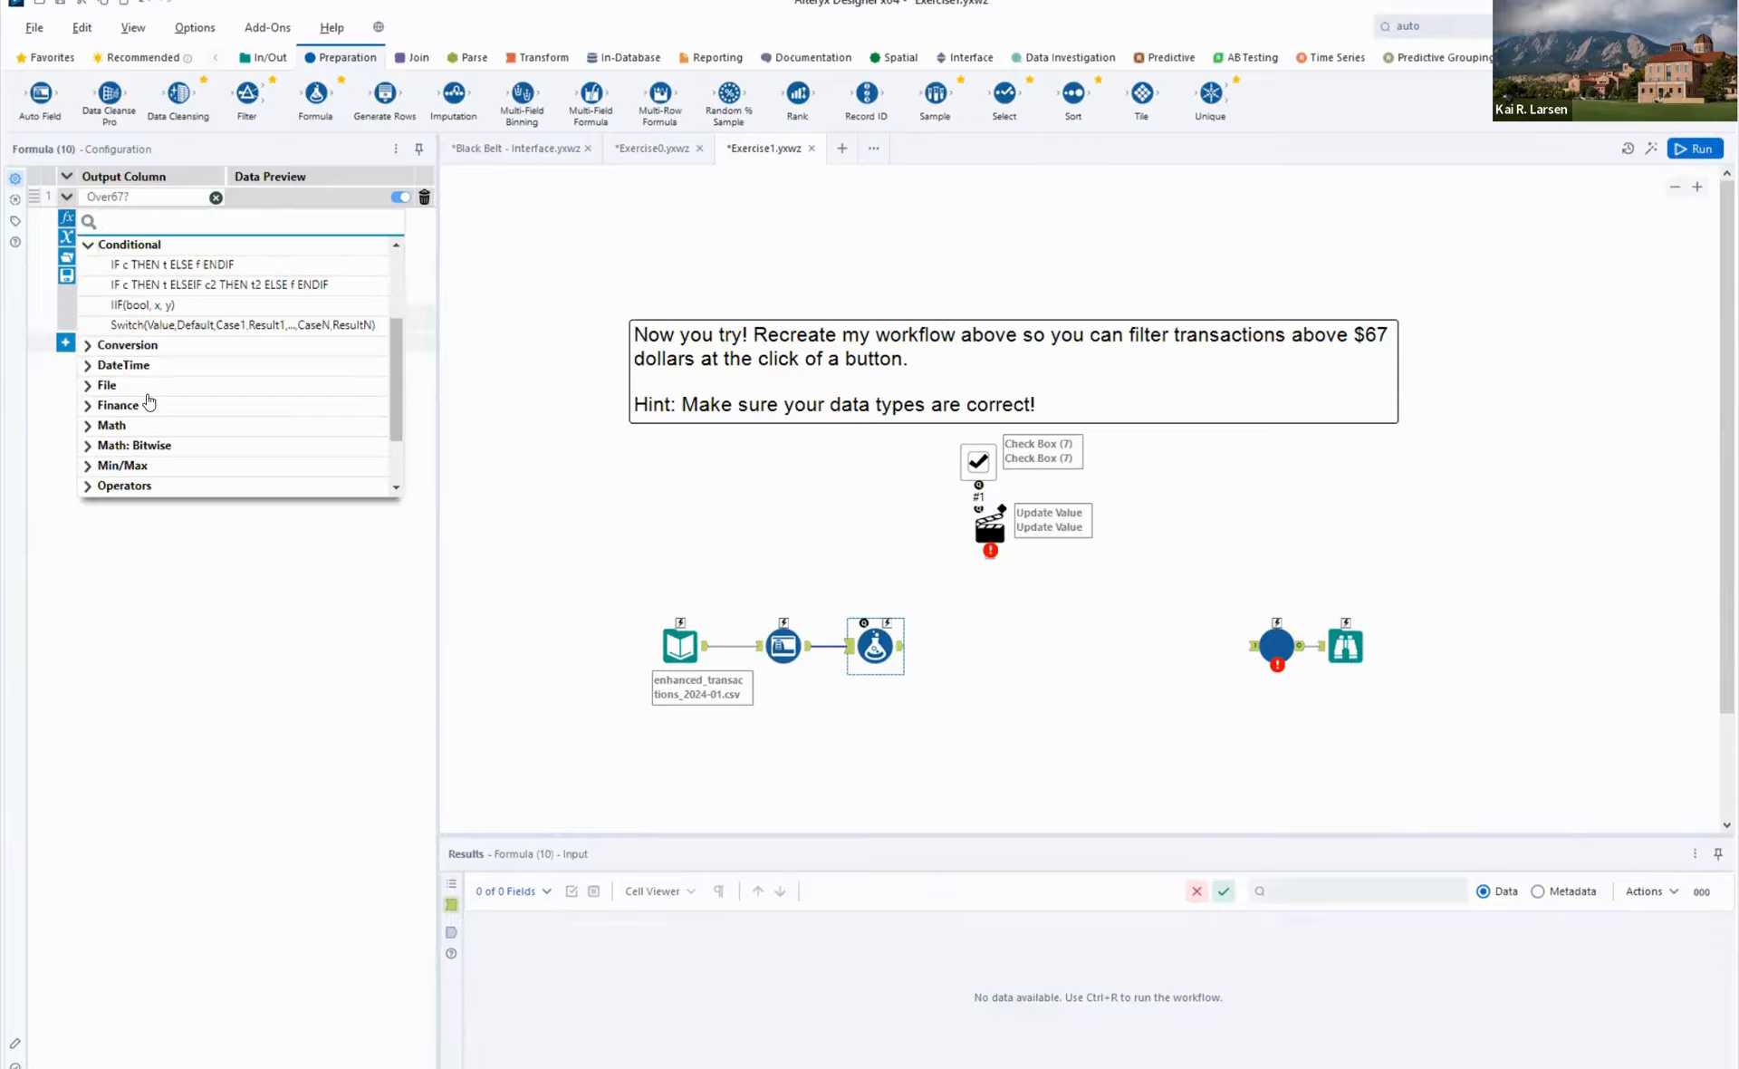
pyautogui.click(149, 284)
pyautogui.hotkey('ctrl', 'a')
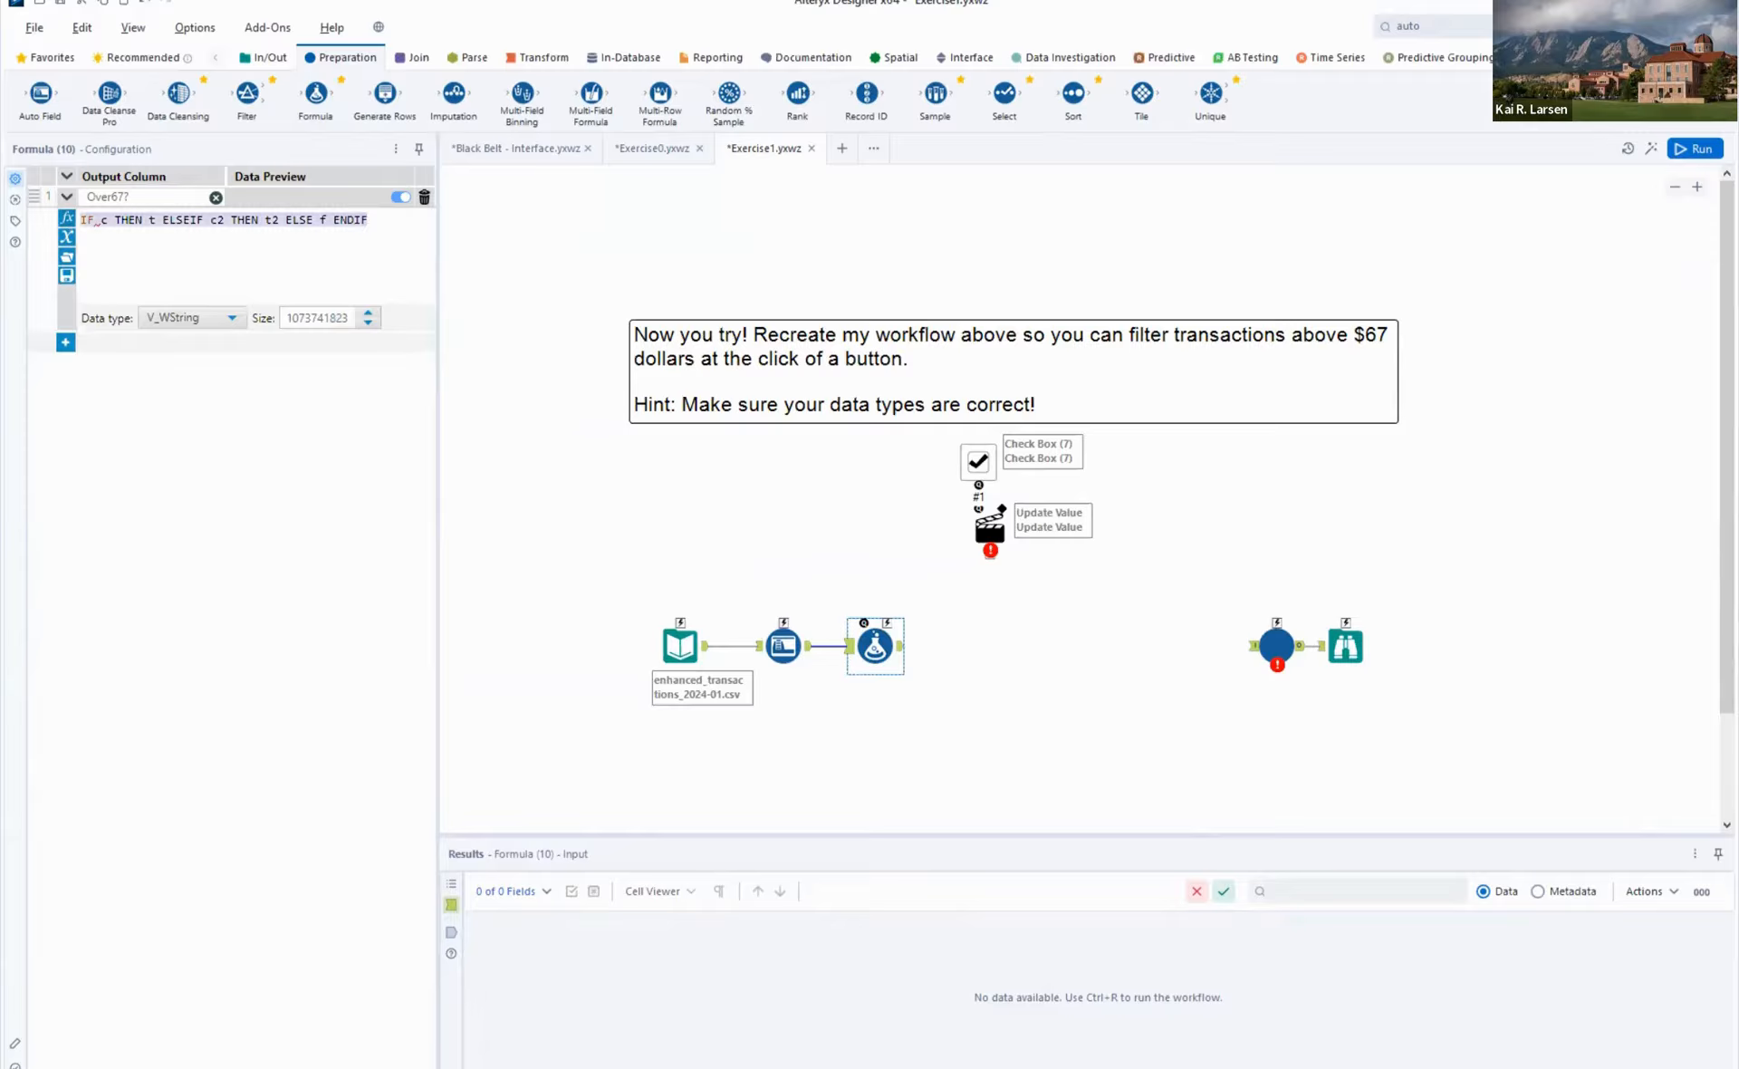
pyautogui.press('BackSpace')
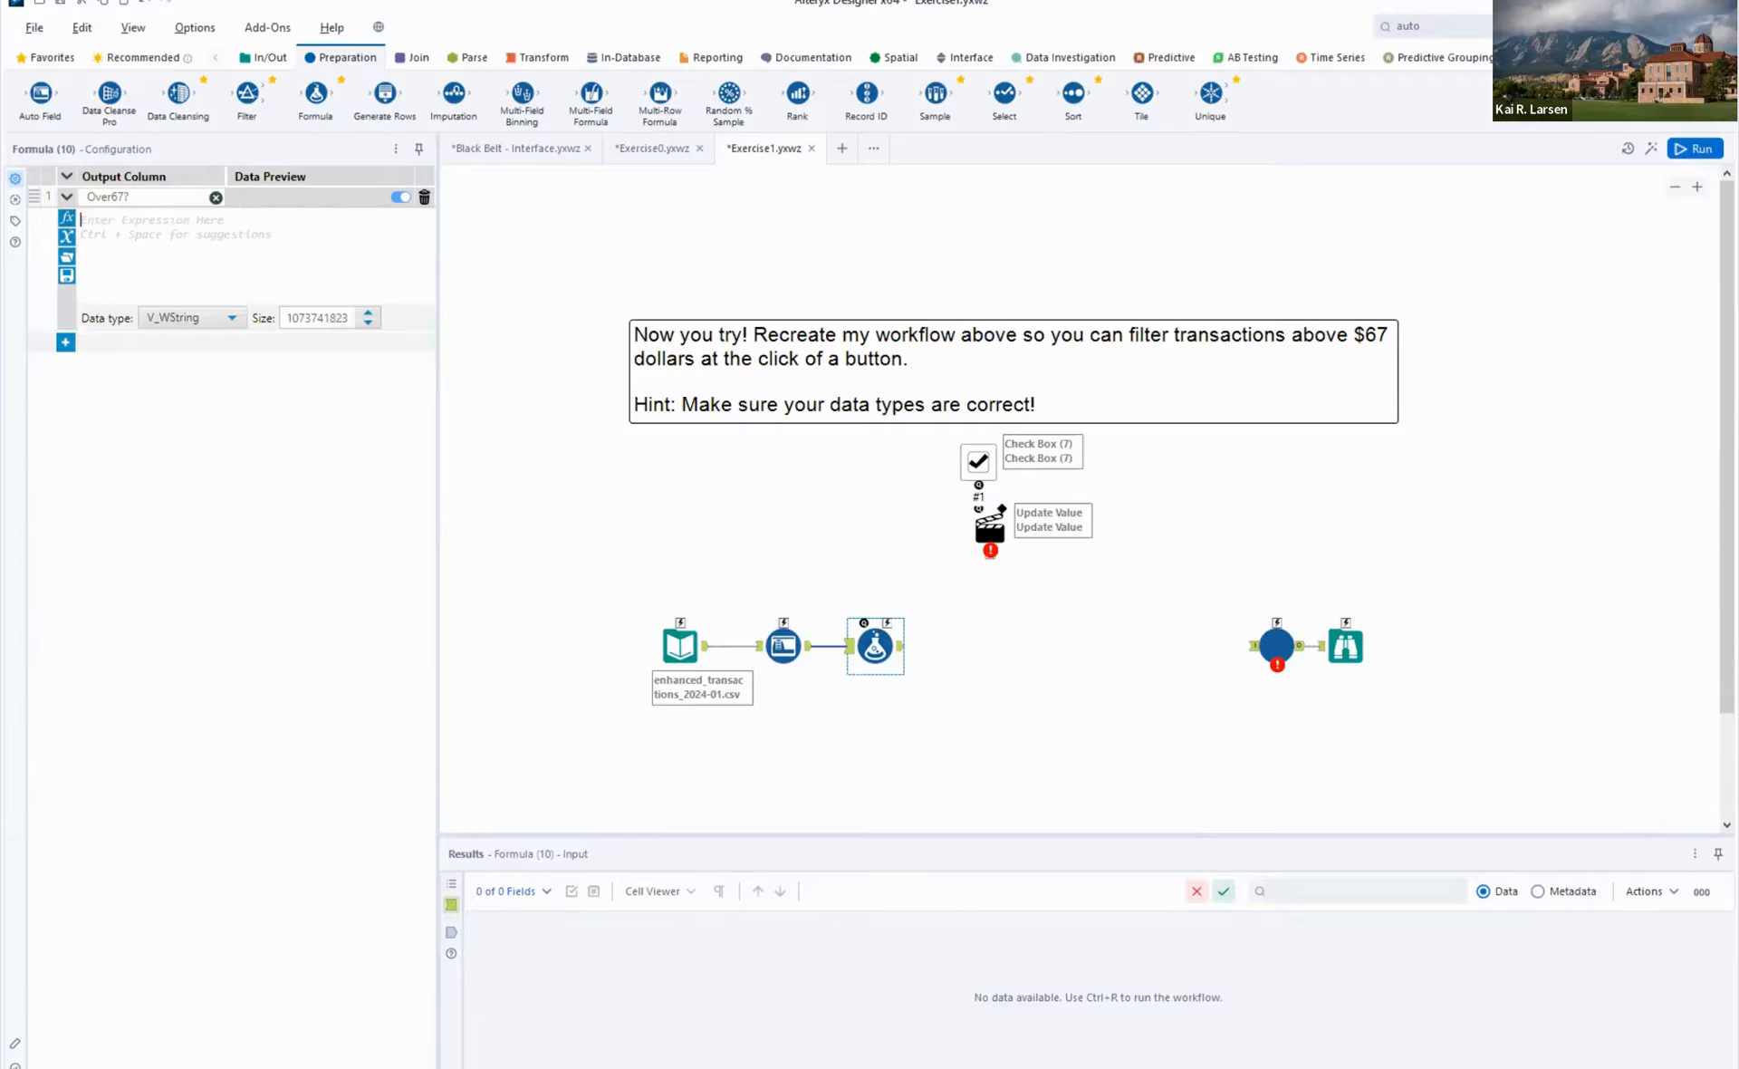
# - Insert the conditional template IF c THEN t ELSE f ENDIF and put each of its clauses on a separate line
pyautogui.click(66, 219)
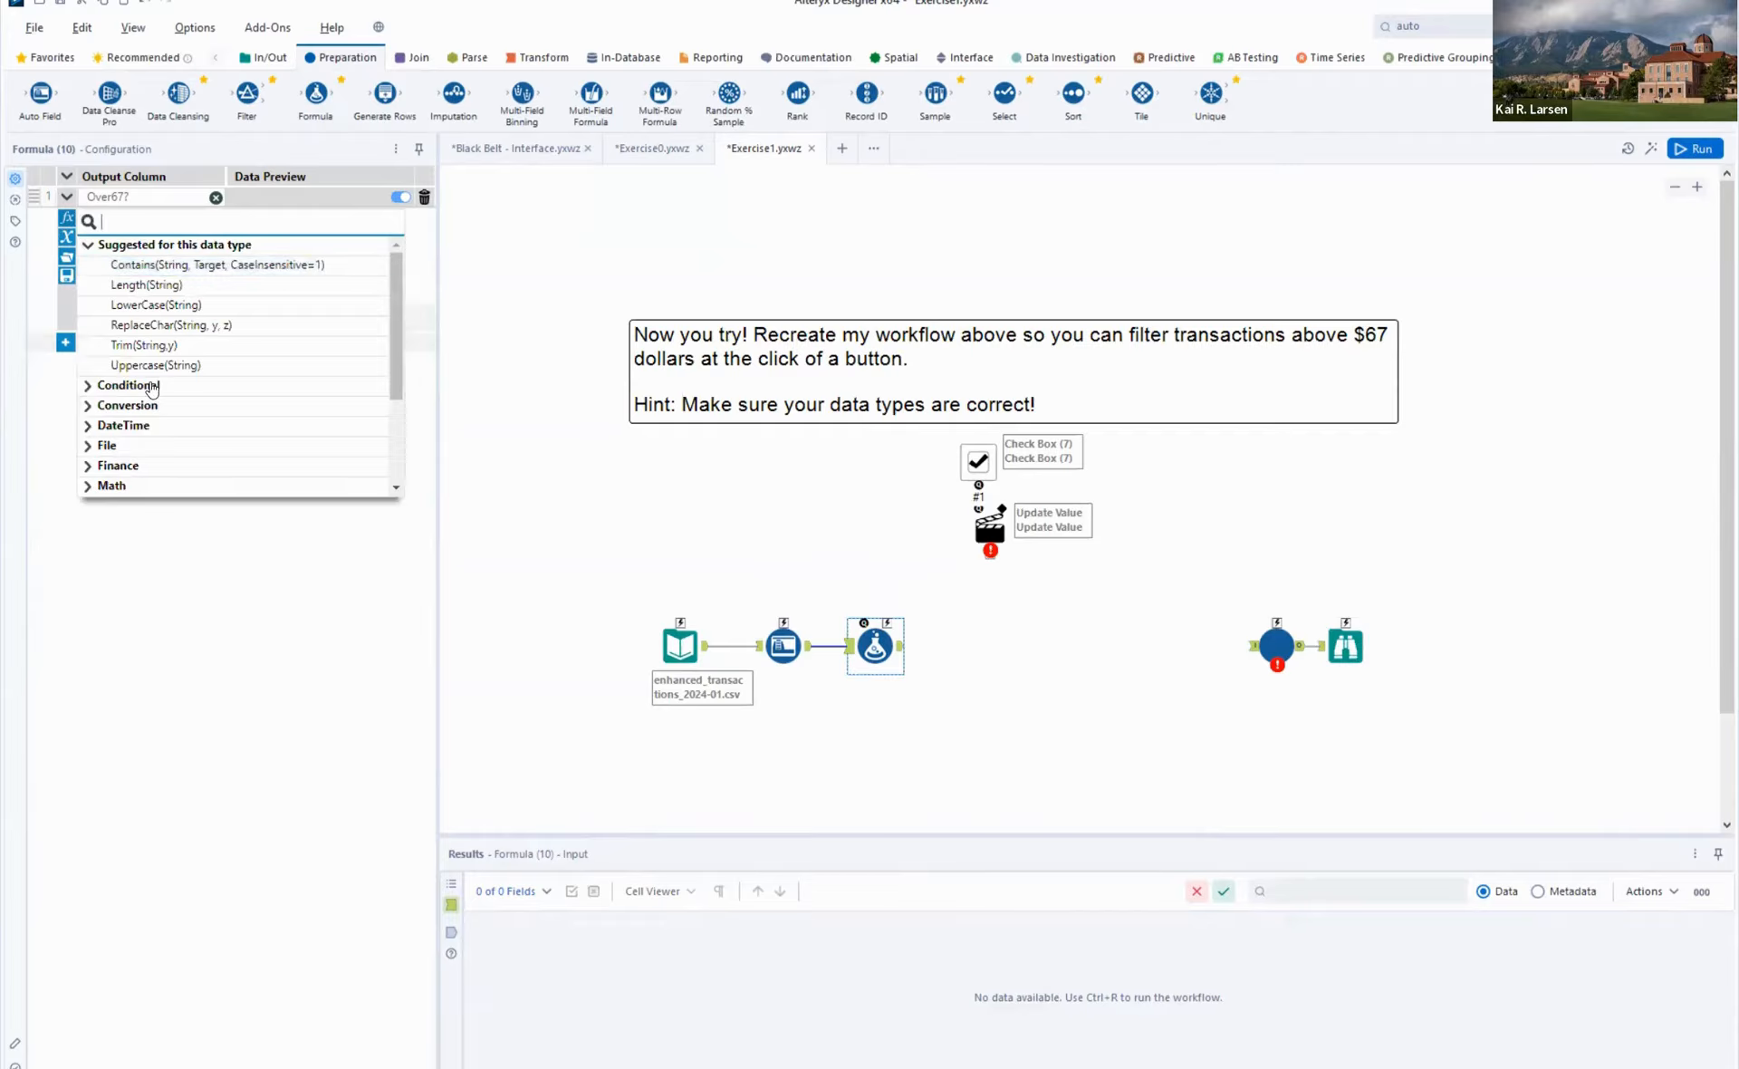
pyautogui.click(145, 386)
pyautogui.click(176, 265)
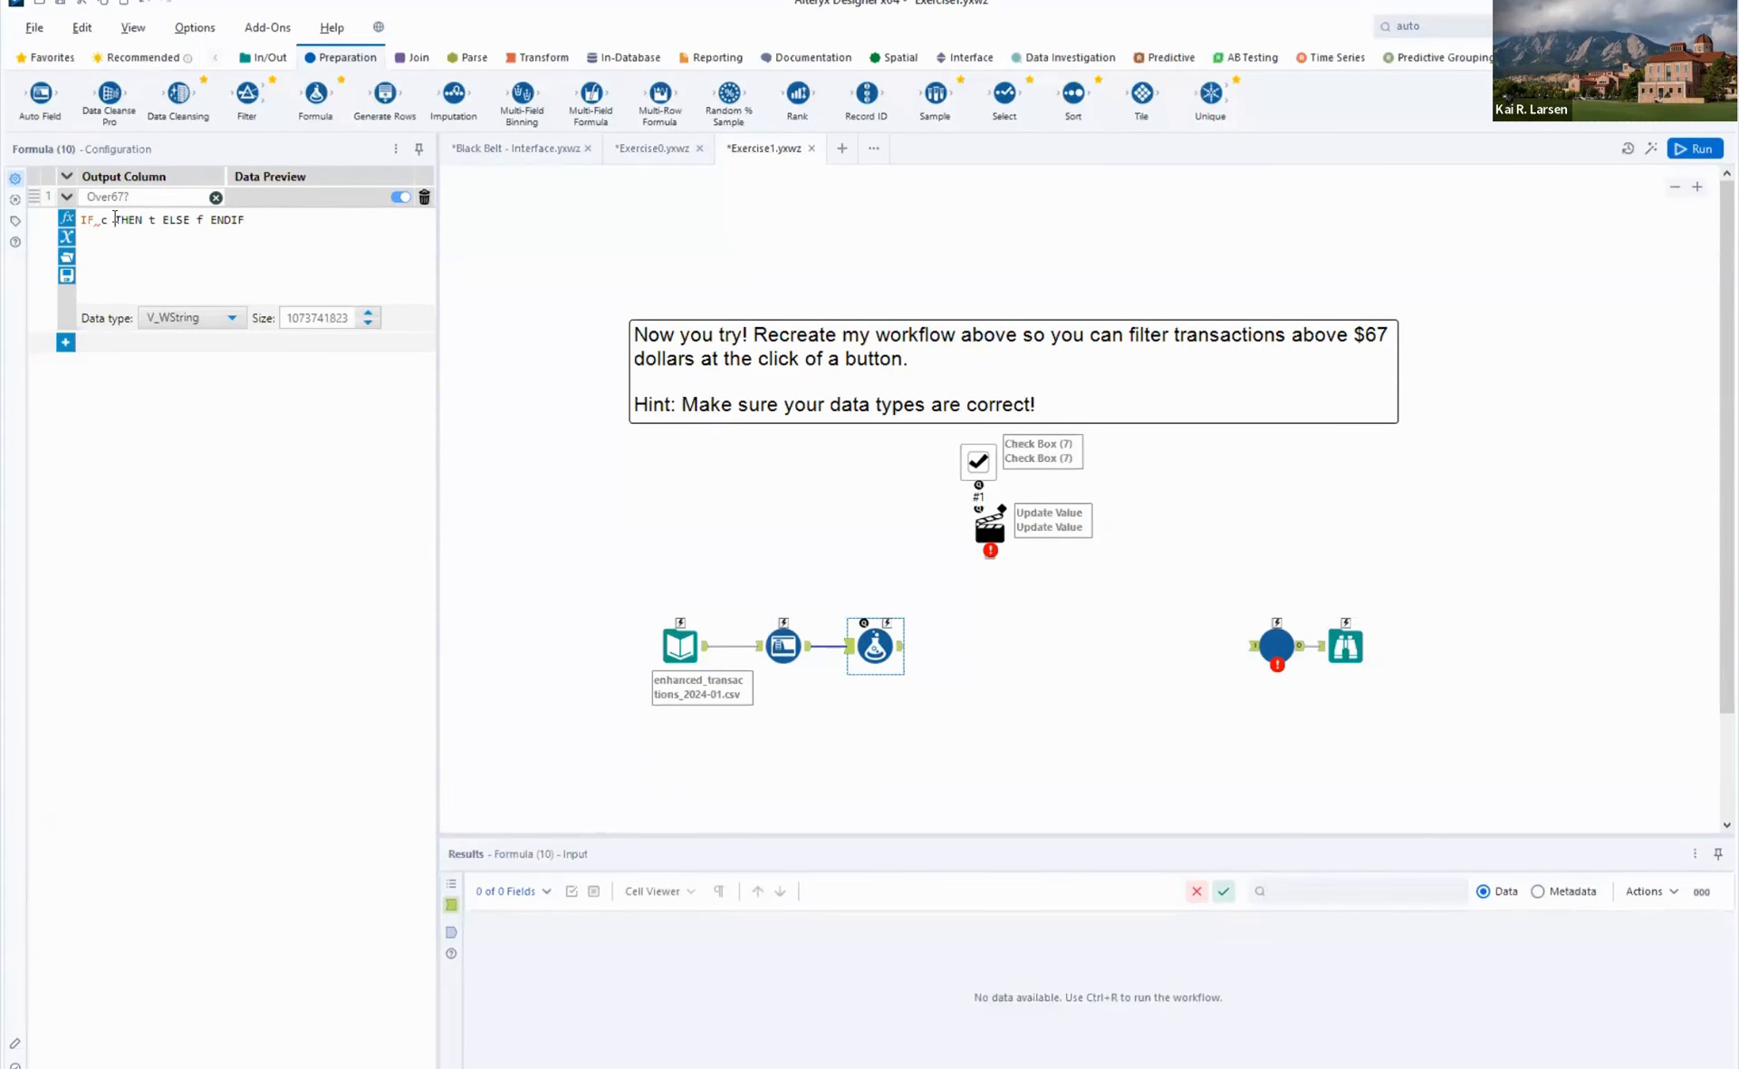
pyautogui.press('Return')
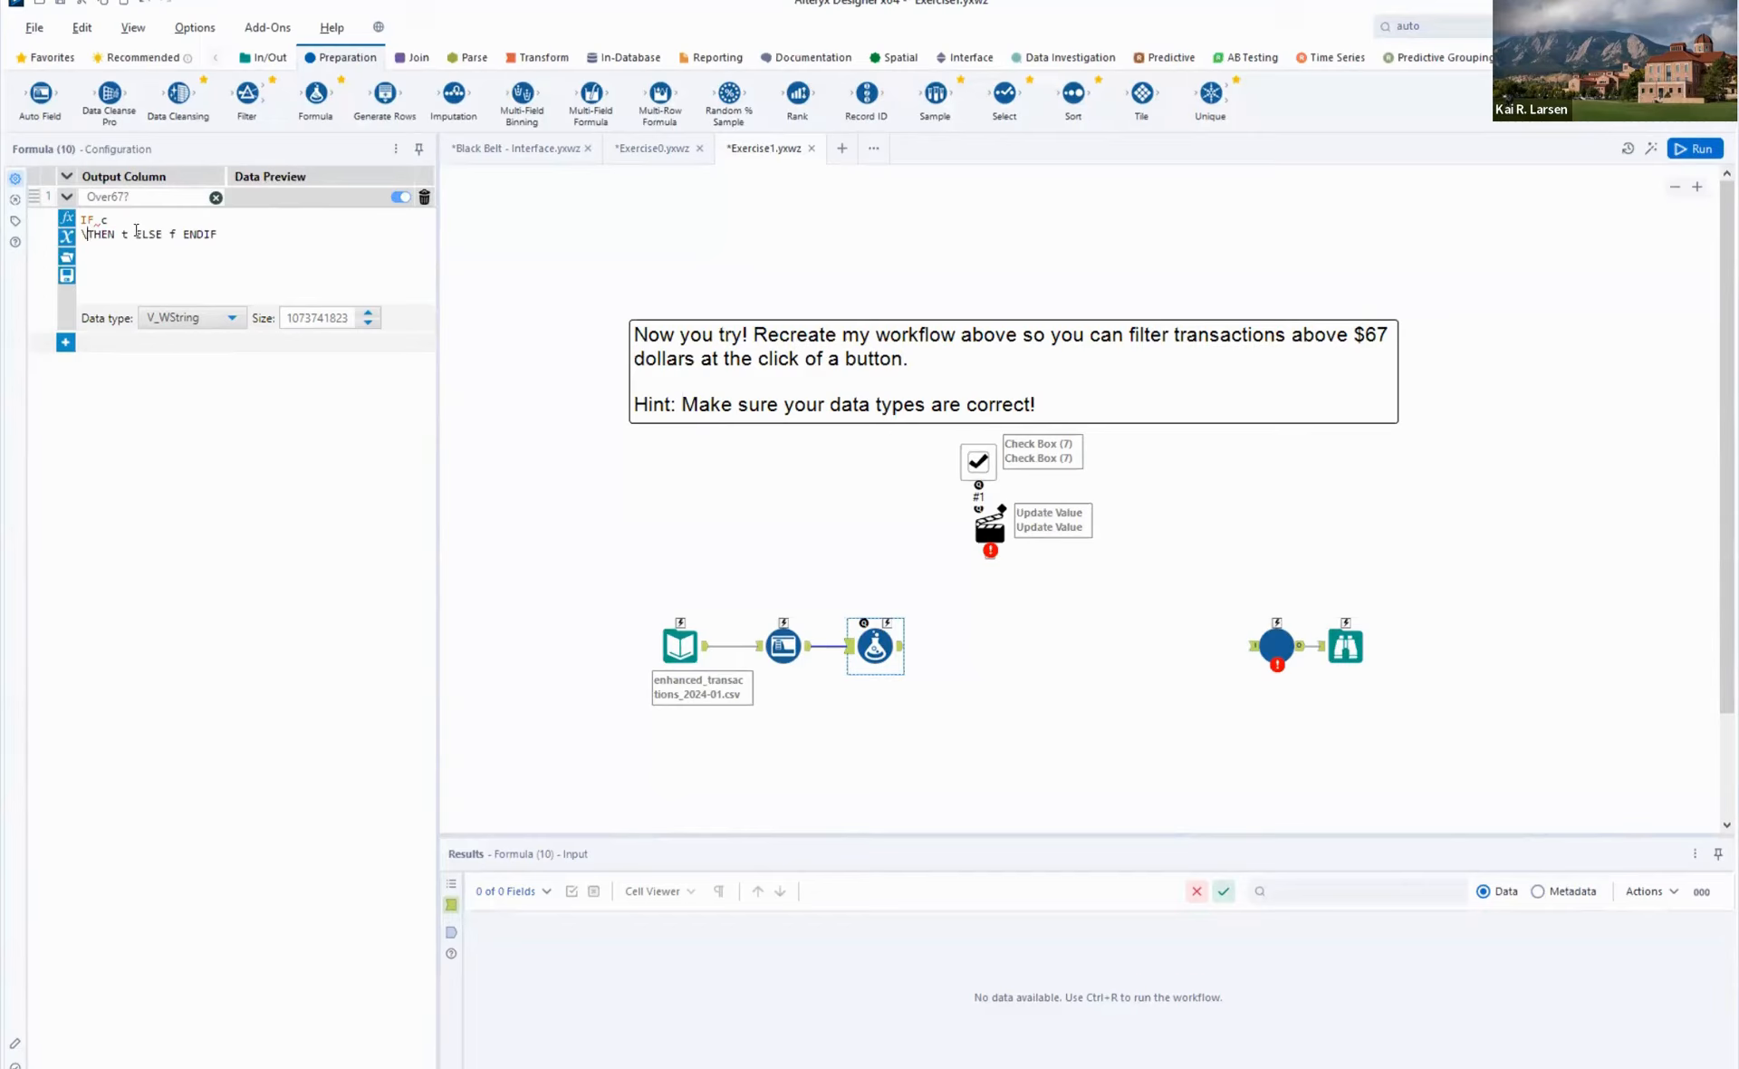
pyautogui.write('\\')
pyautogui.press('BackSpace')
pyautogui.click(129, 234)
pyautogui.press('Return')
pyautogui.click(128, 248)
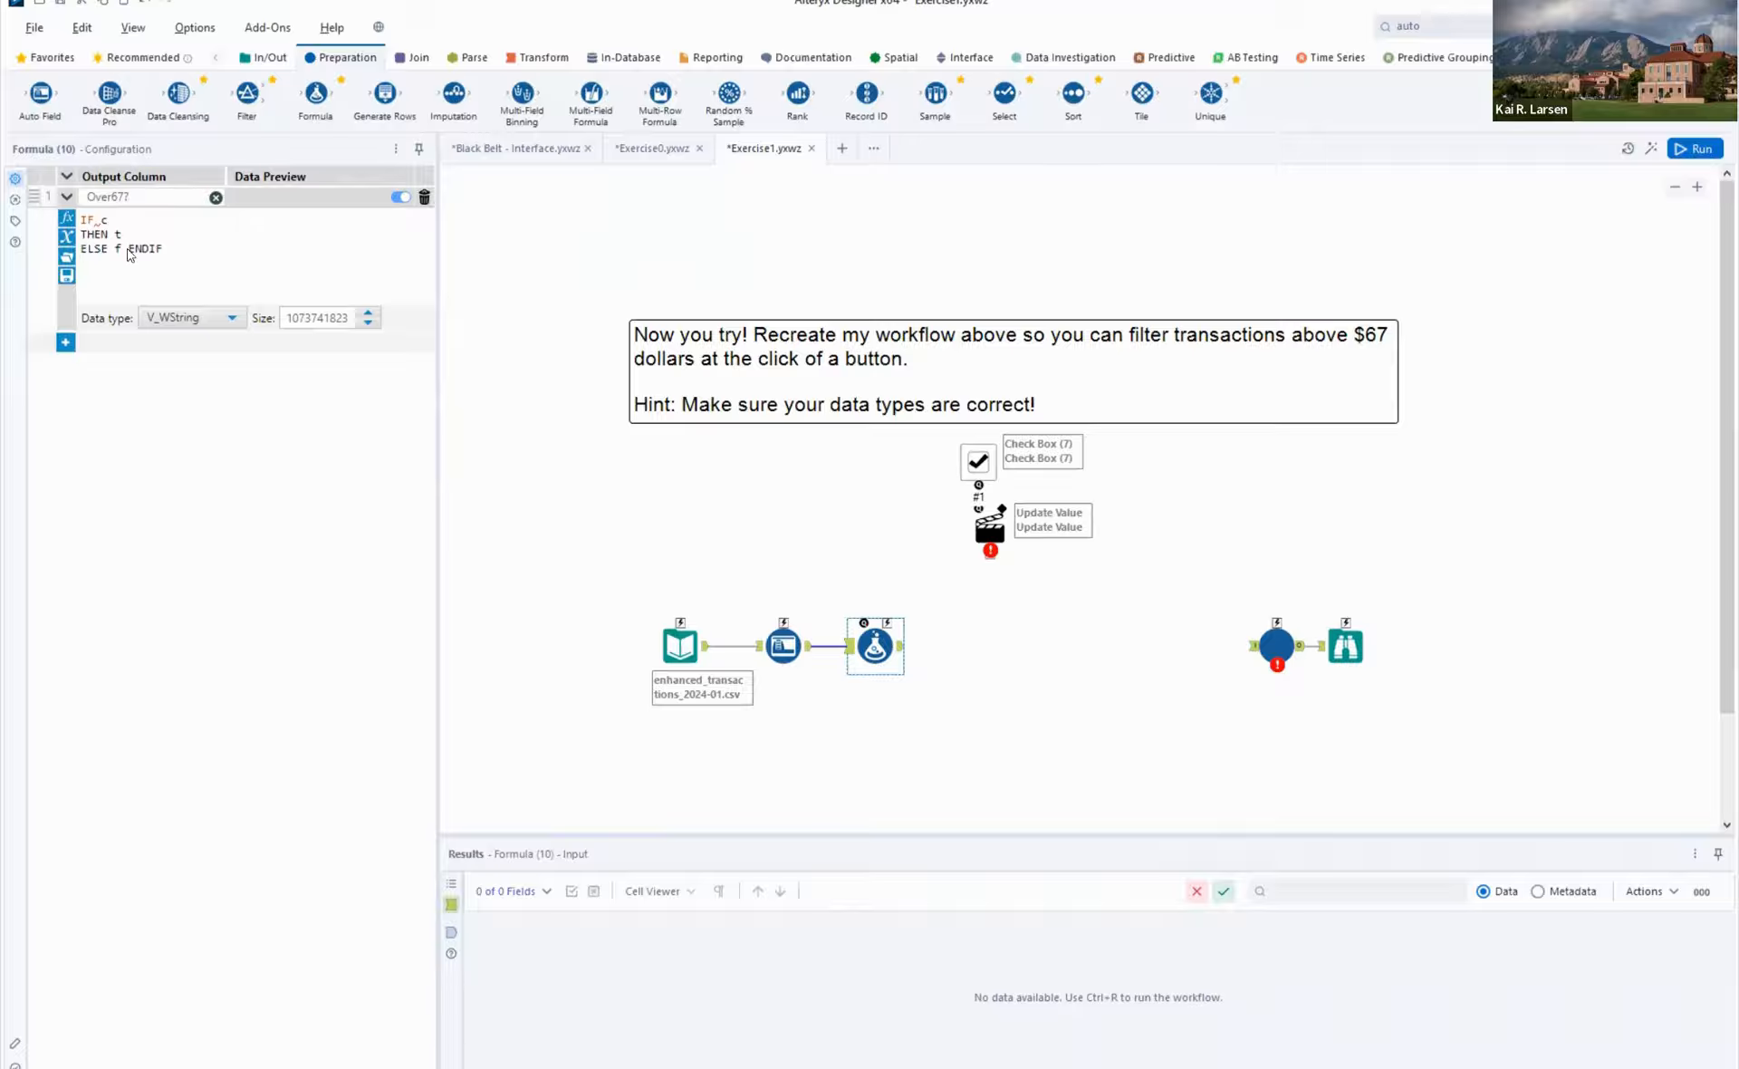
pyautogui.press('Return')
# - Replace the IF placeholder with the condition [Amount ($)] > 67
pyautogui.click(110, 219)
pyautogui.press('BackSpace')
pyautogui.write('[')
pyautogui.press('Return')
pyautogui.press('Right')
pyautogui.write('> 67')
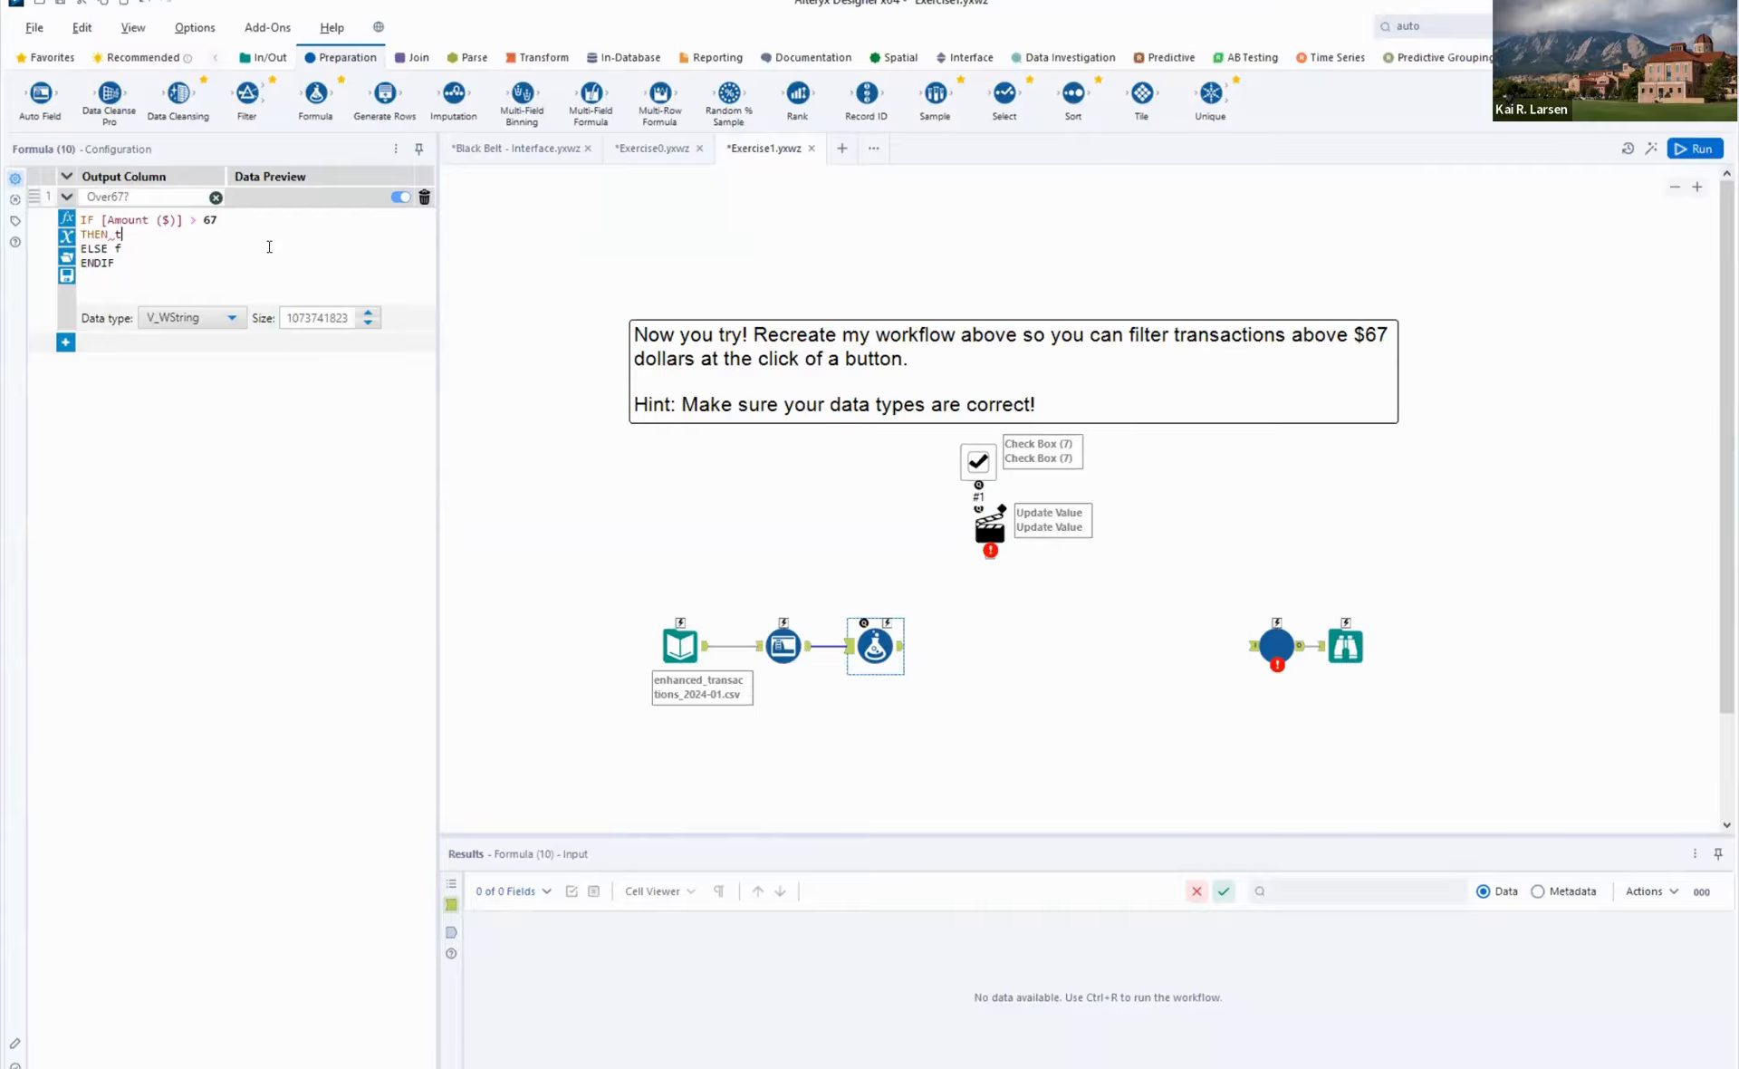
# - Make the formula return "True" in the THEN clause and "False" in the ELSE clause, and run the workflow
pyautogui.press('BackSpace')
pyautogui.write('rue"')
pyautogui.press('BackSpace')
pyautogui.write('"False"')
pyautogui.hotkey('ctrl', 'r')
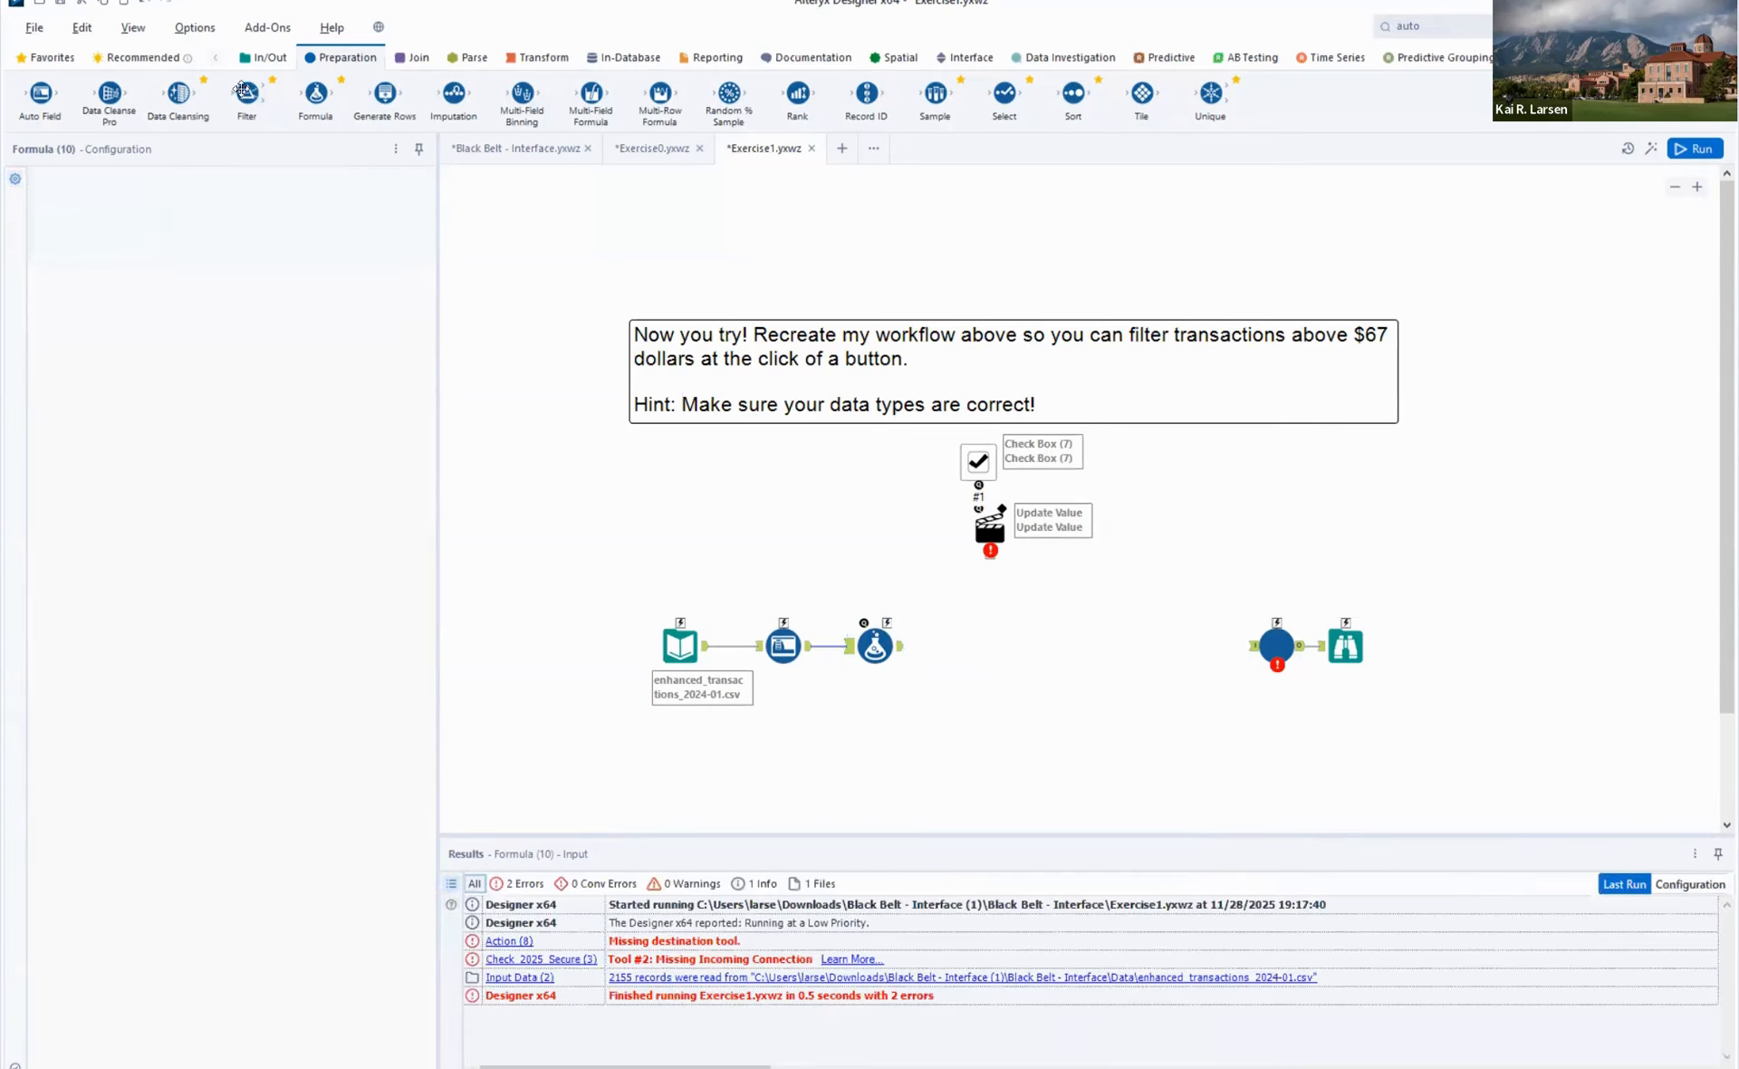
# - Connect a Filter tool after the Formula tool and to the Action tool above it, and try to select its filter column
pyautogui.moveTo(247, 92); pyautogui.dragTo(967, 646)
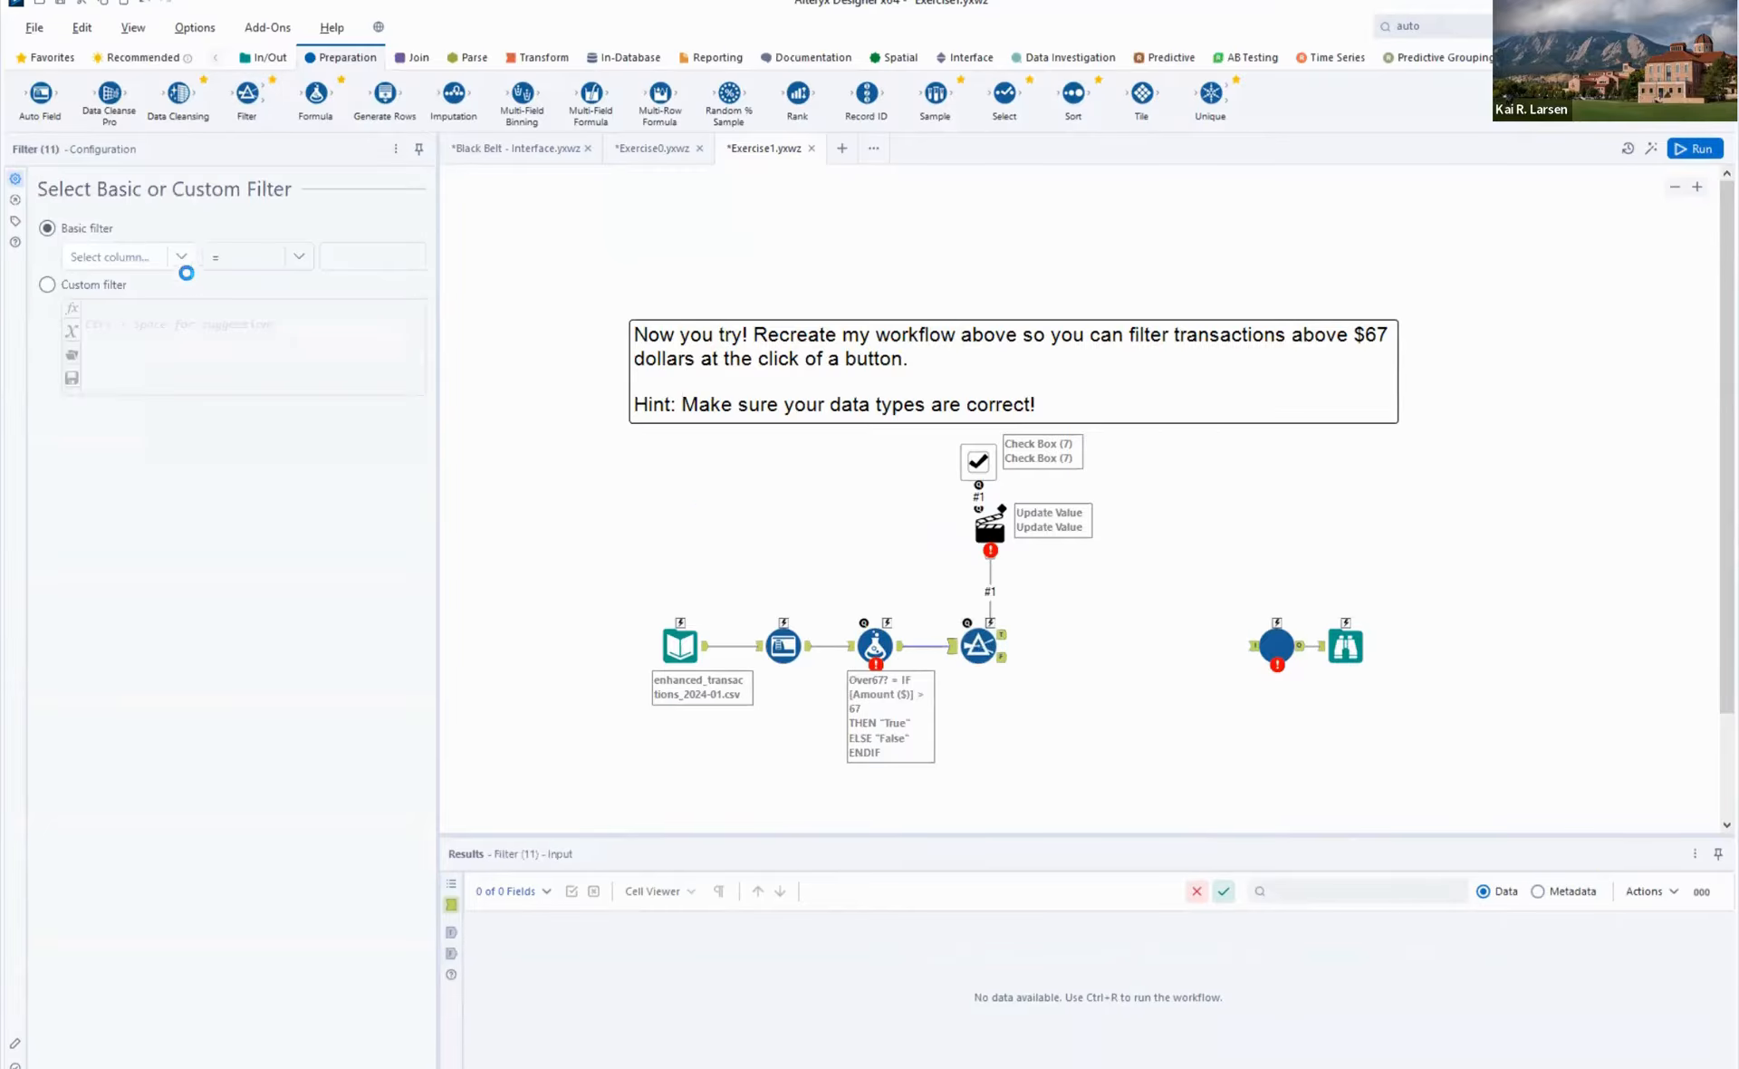
pyautogui.hotkey('ctrl', 'r')
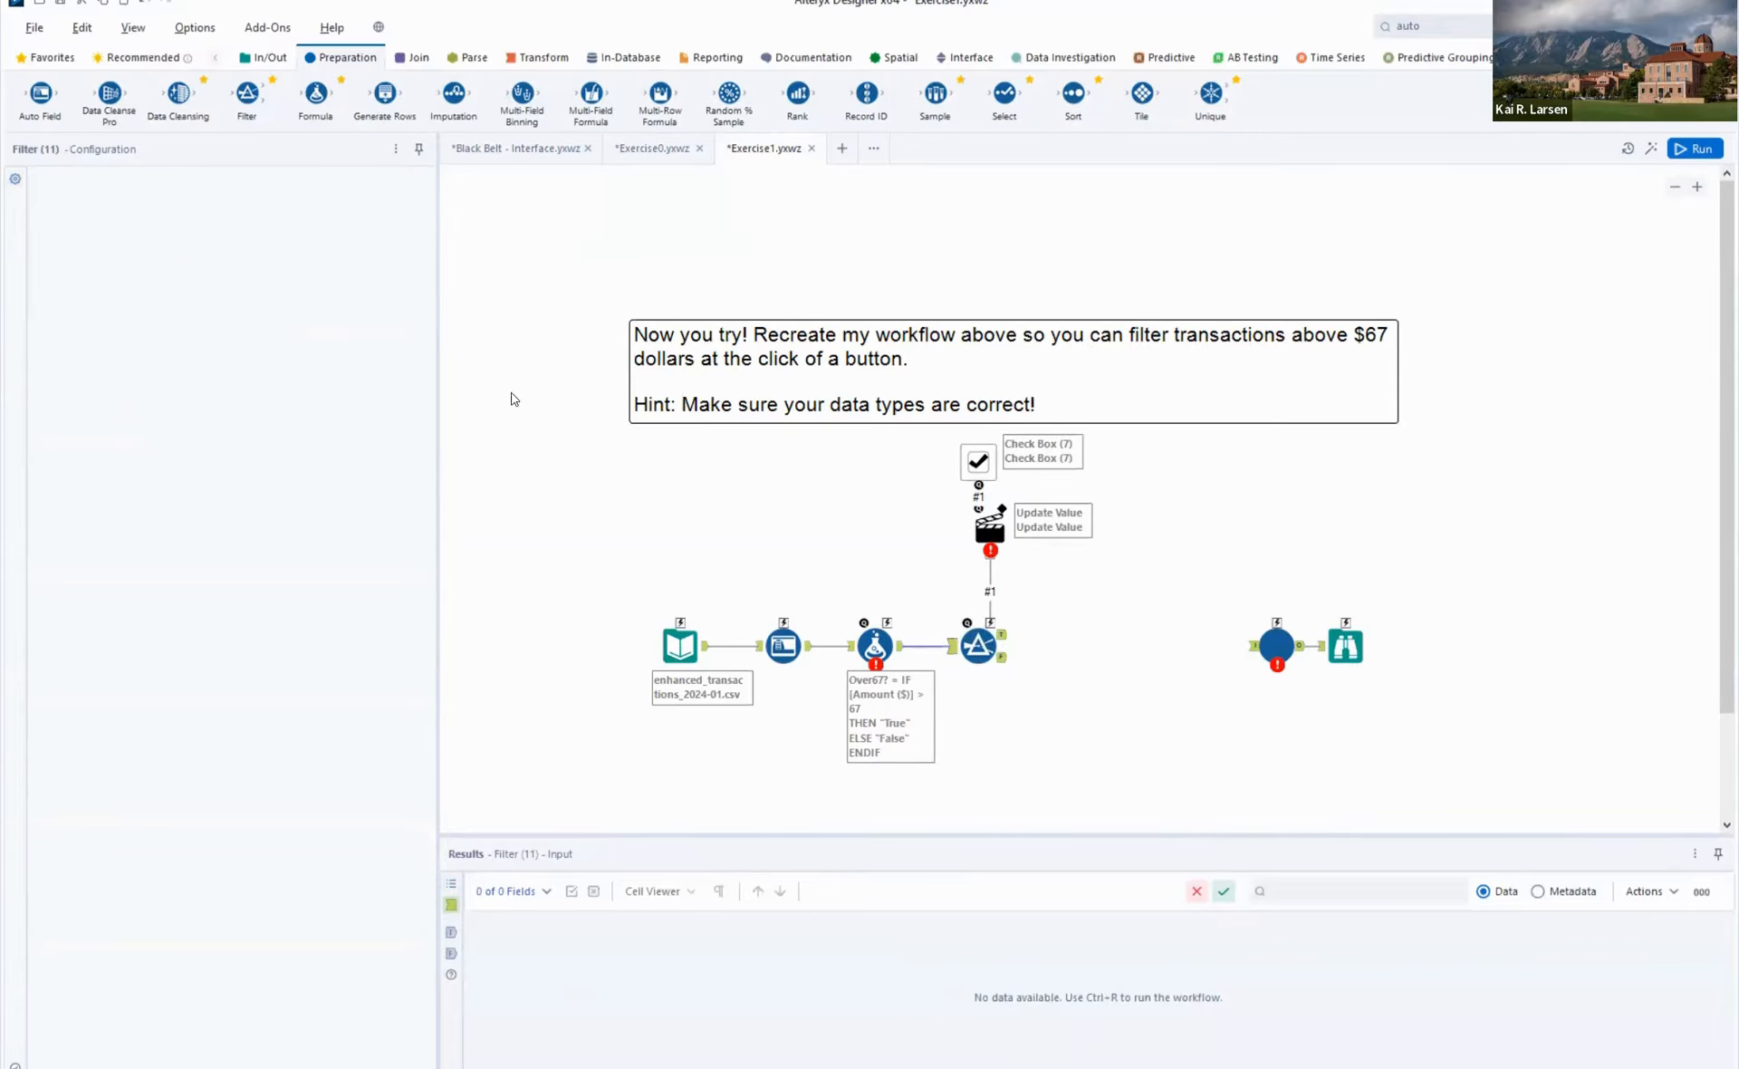
pyautogui.click(977, 639)
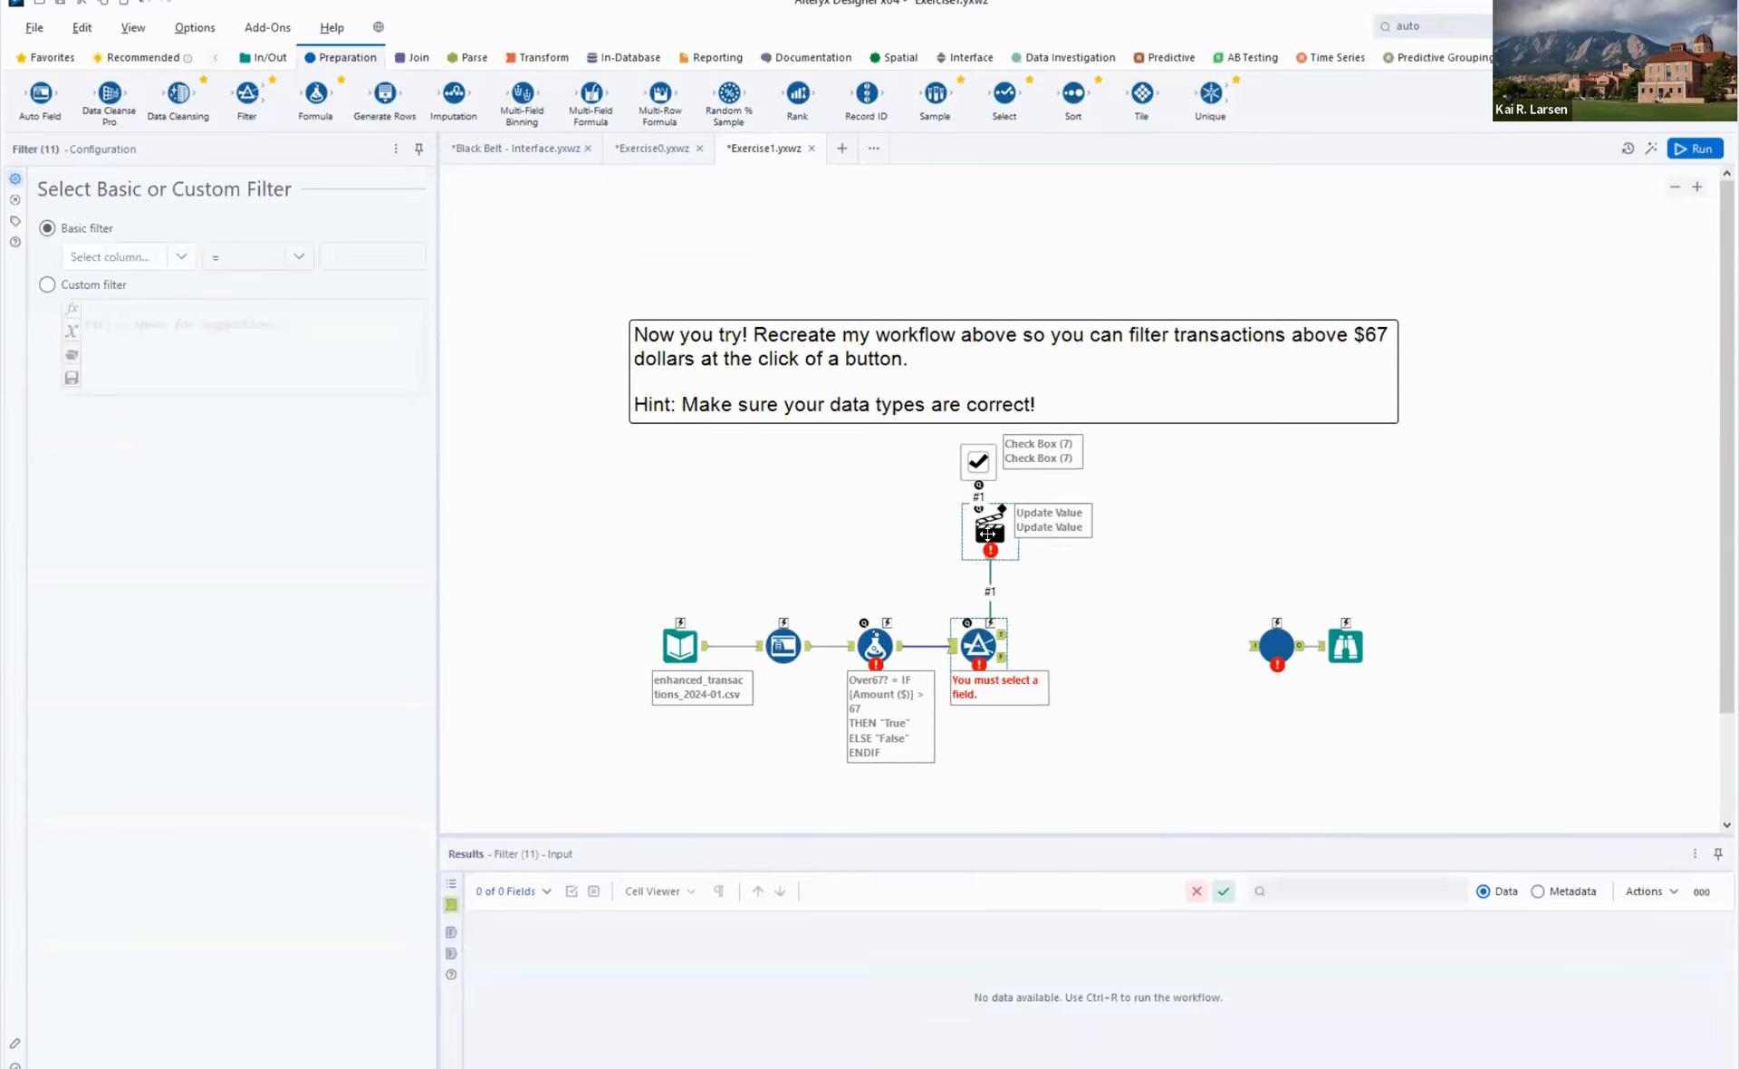
pyautogui.click(182, 261)
pyautogui.click(182, 261)
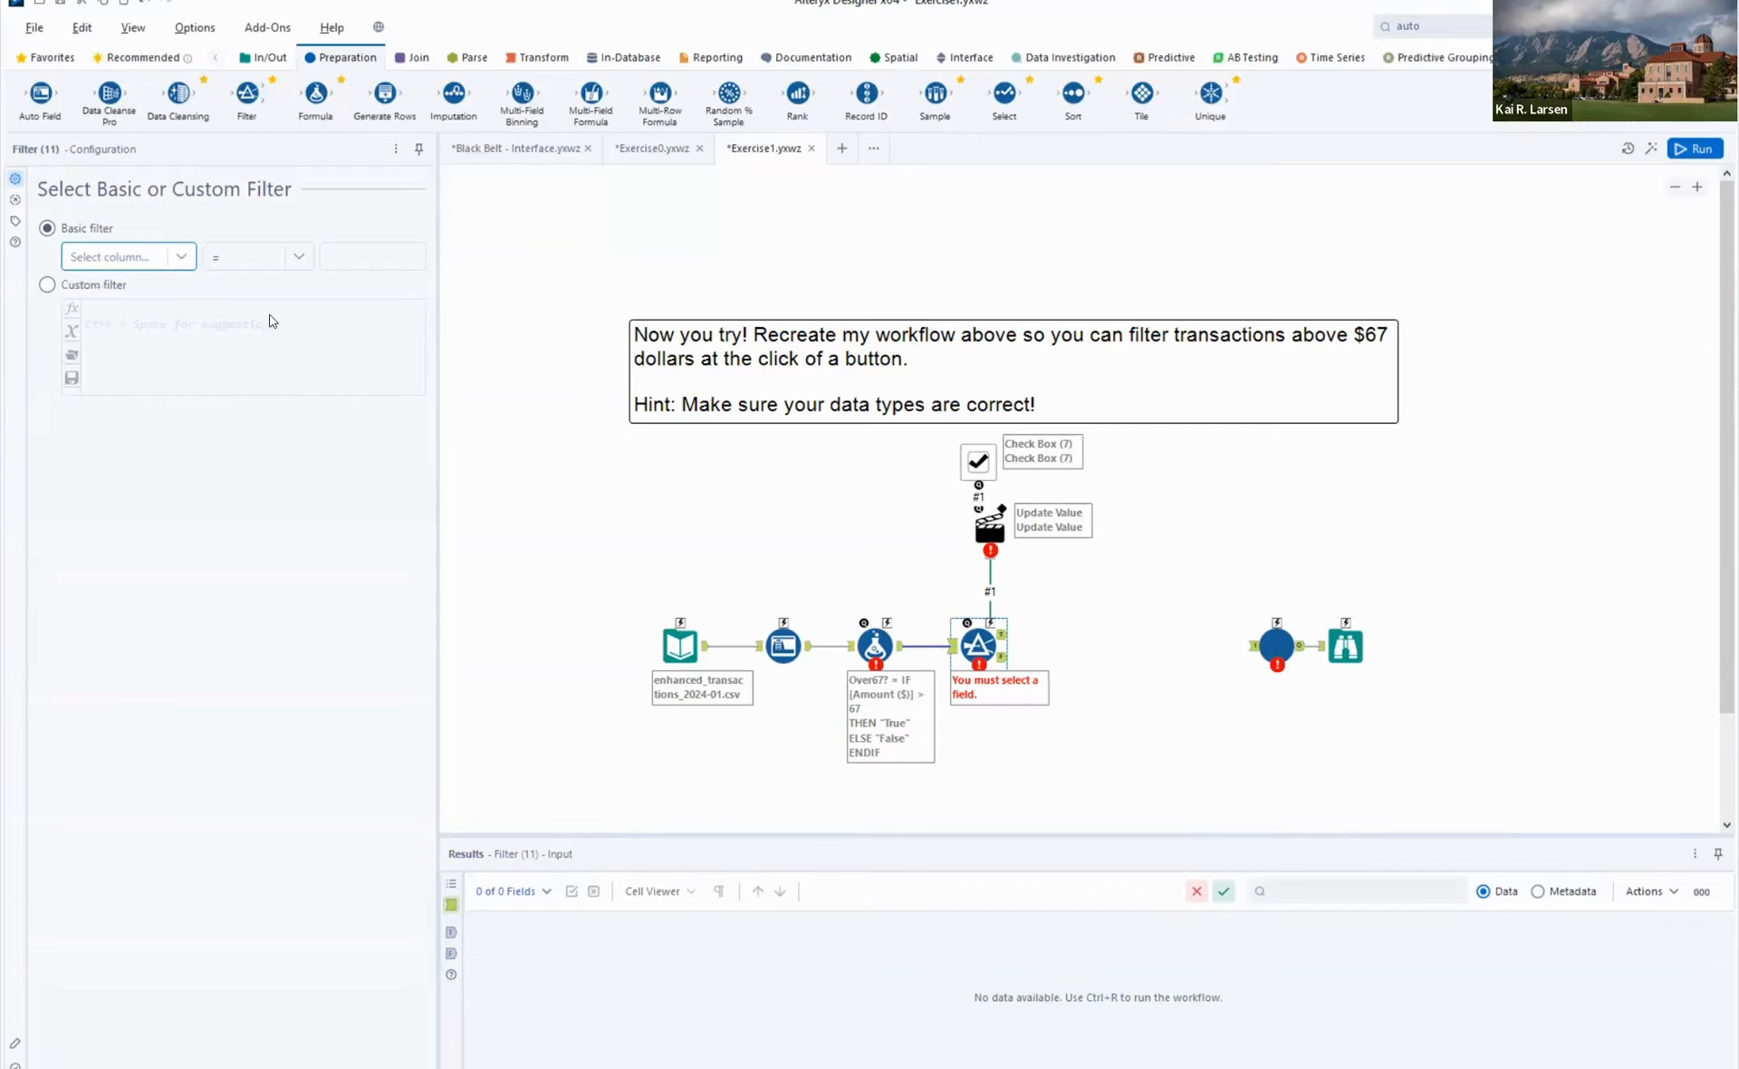
pyautogui.click(910, 573)
pyautogui.hotkey('ctrl', 'r')
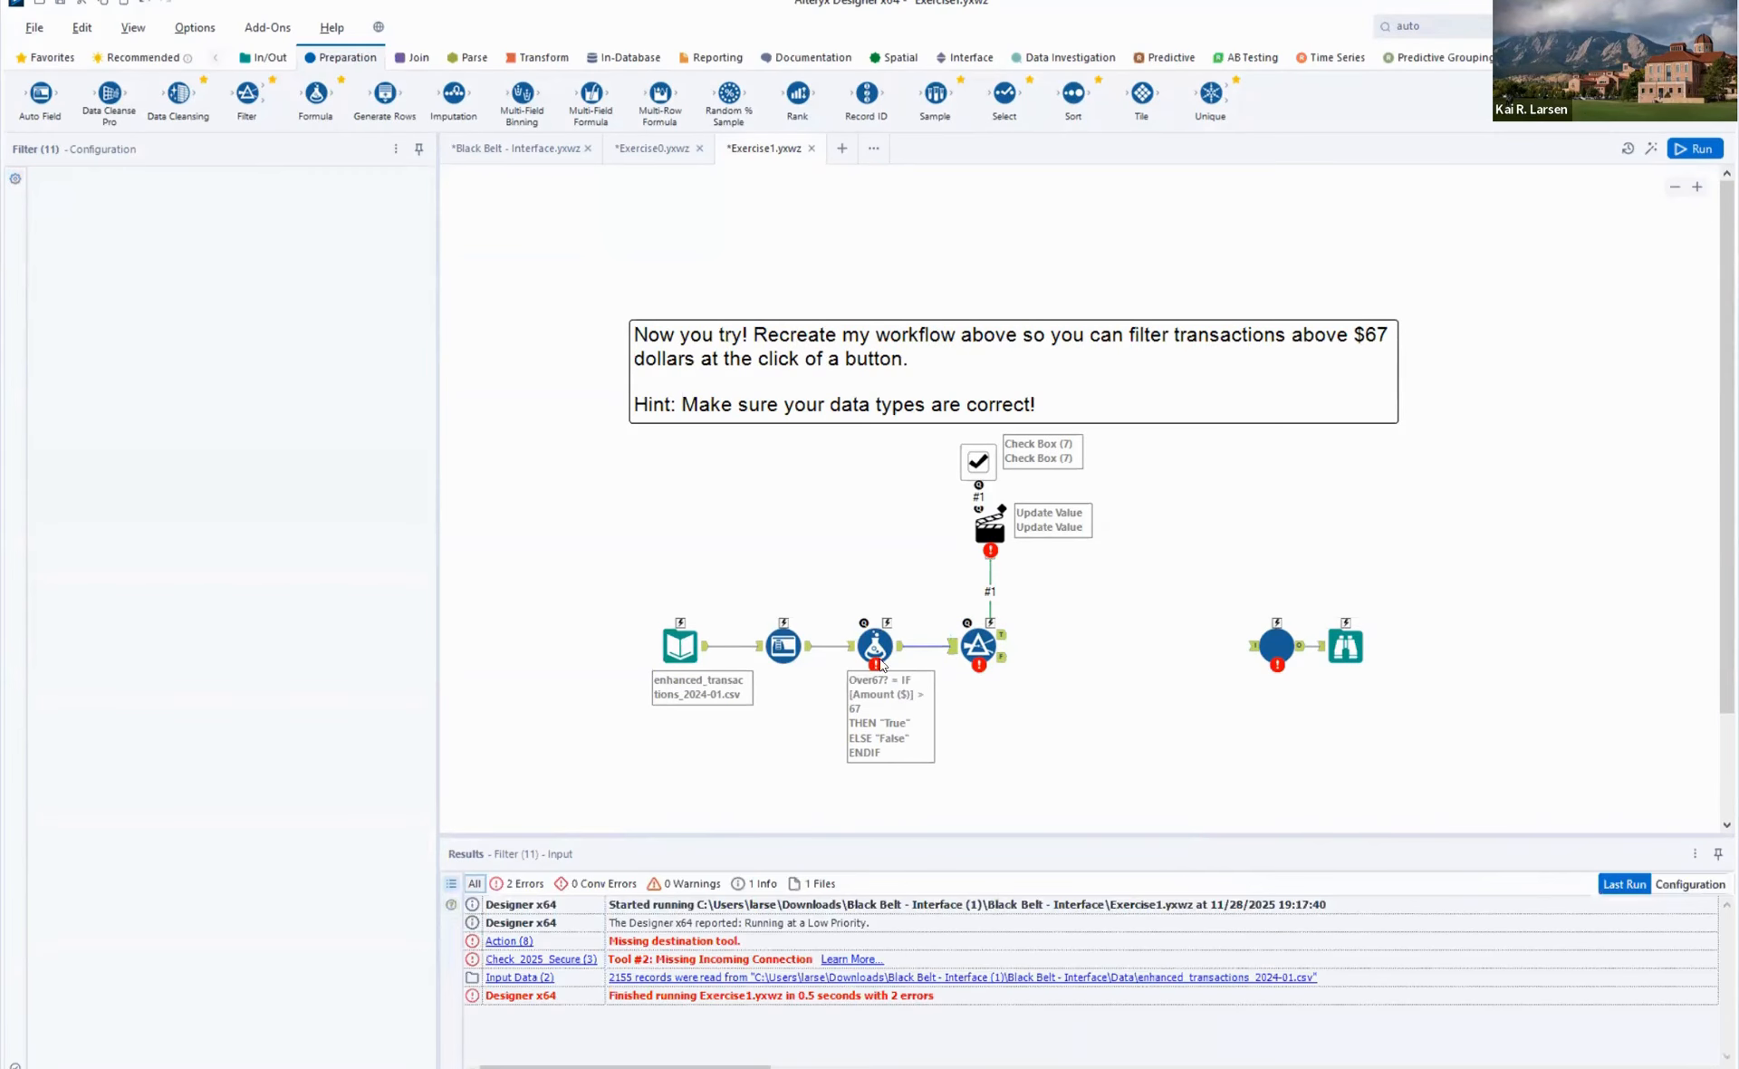
# - Check the Formula tool's expression, run the workflow, and review the Auto Field tool's field type messages
pyautogui.click(876, 652)
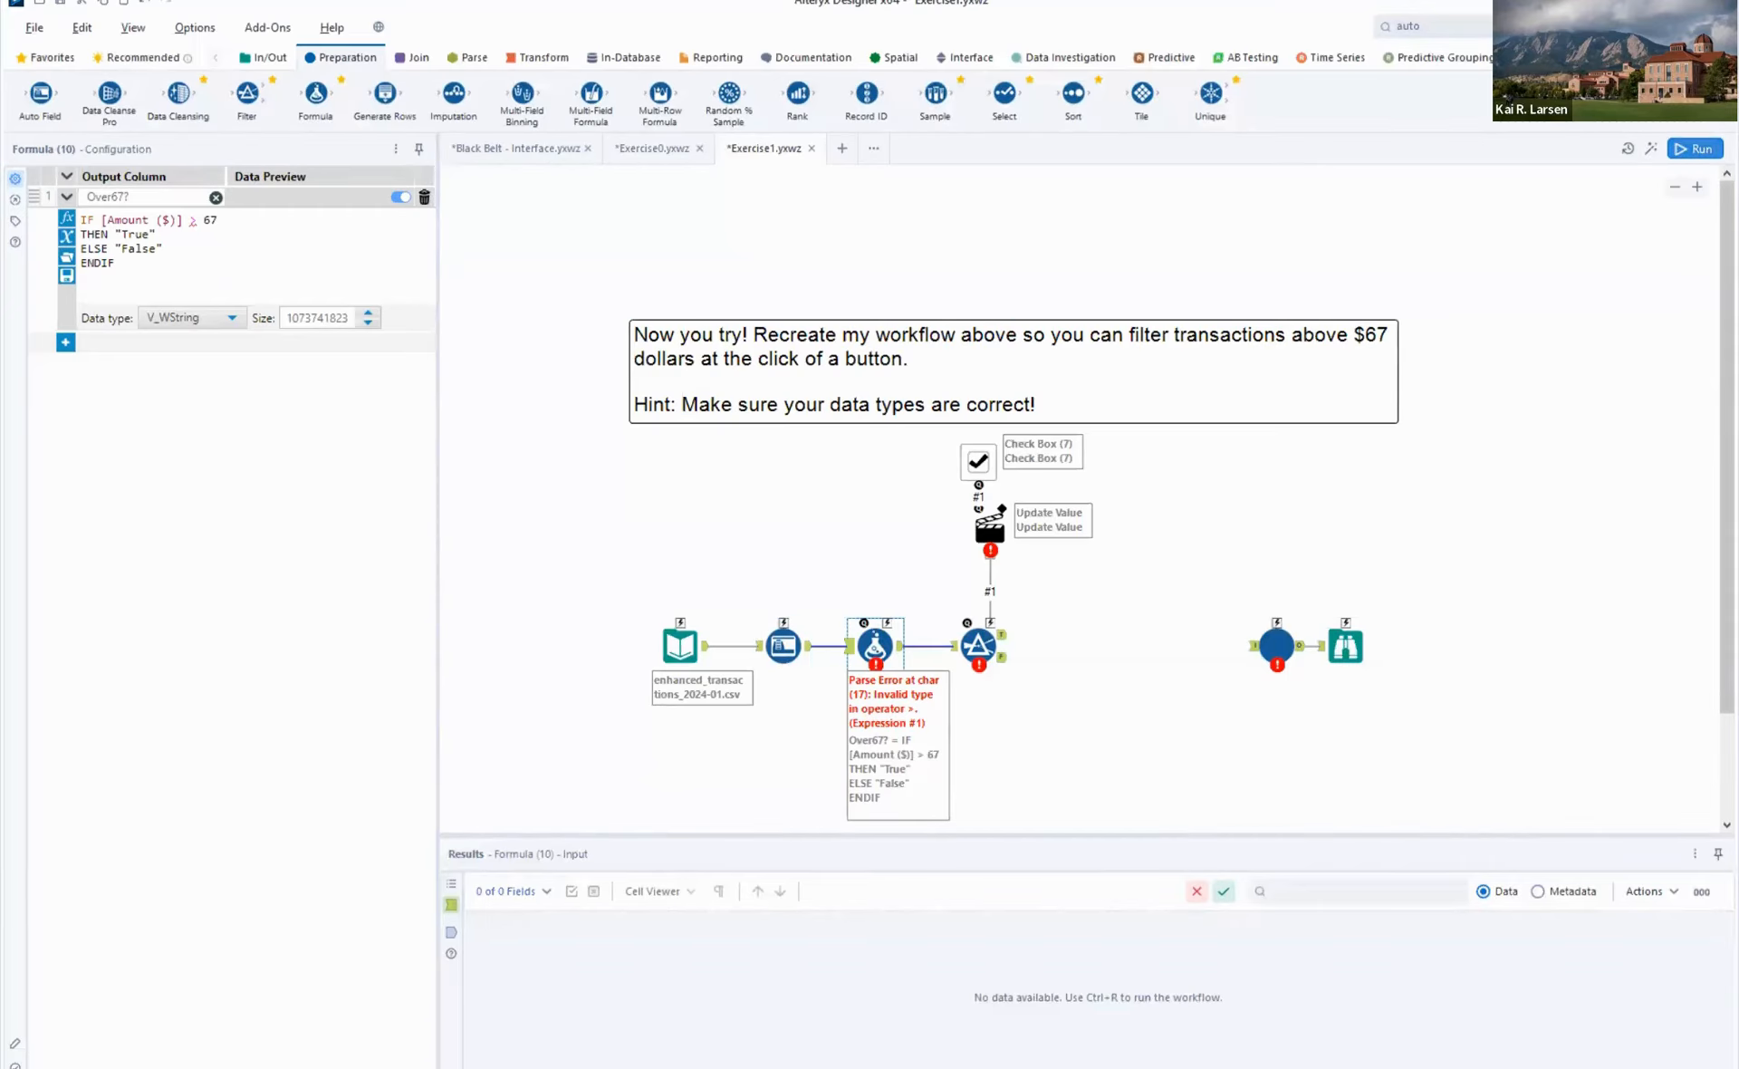
pyautogui.click(1713, 151)
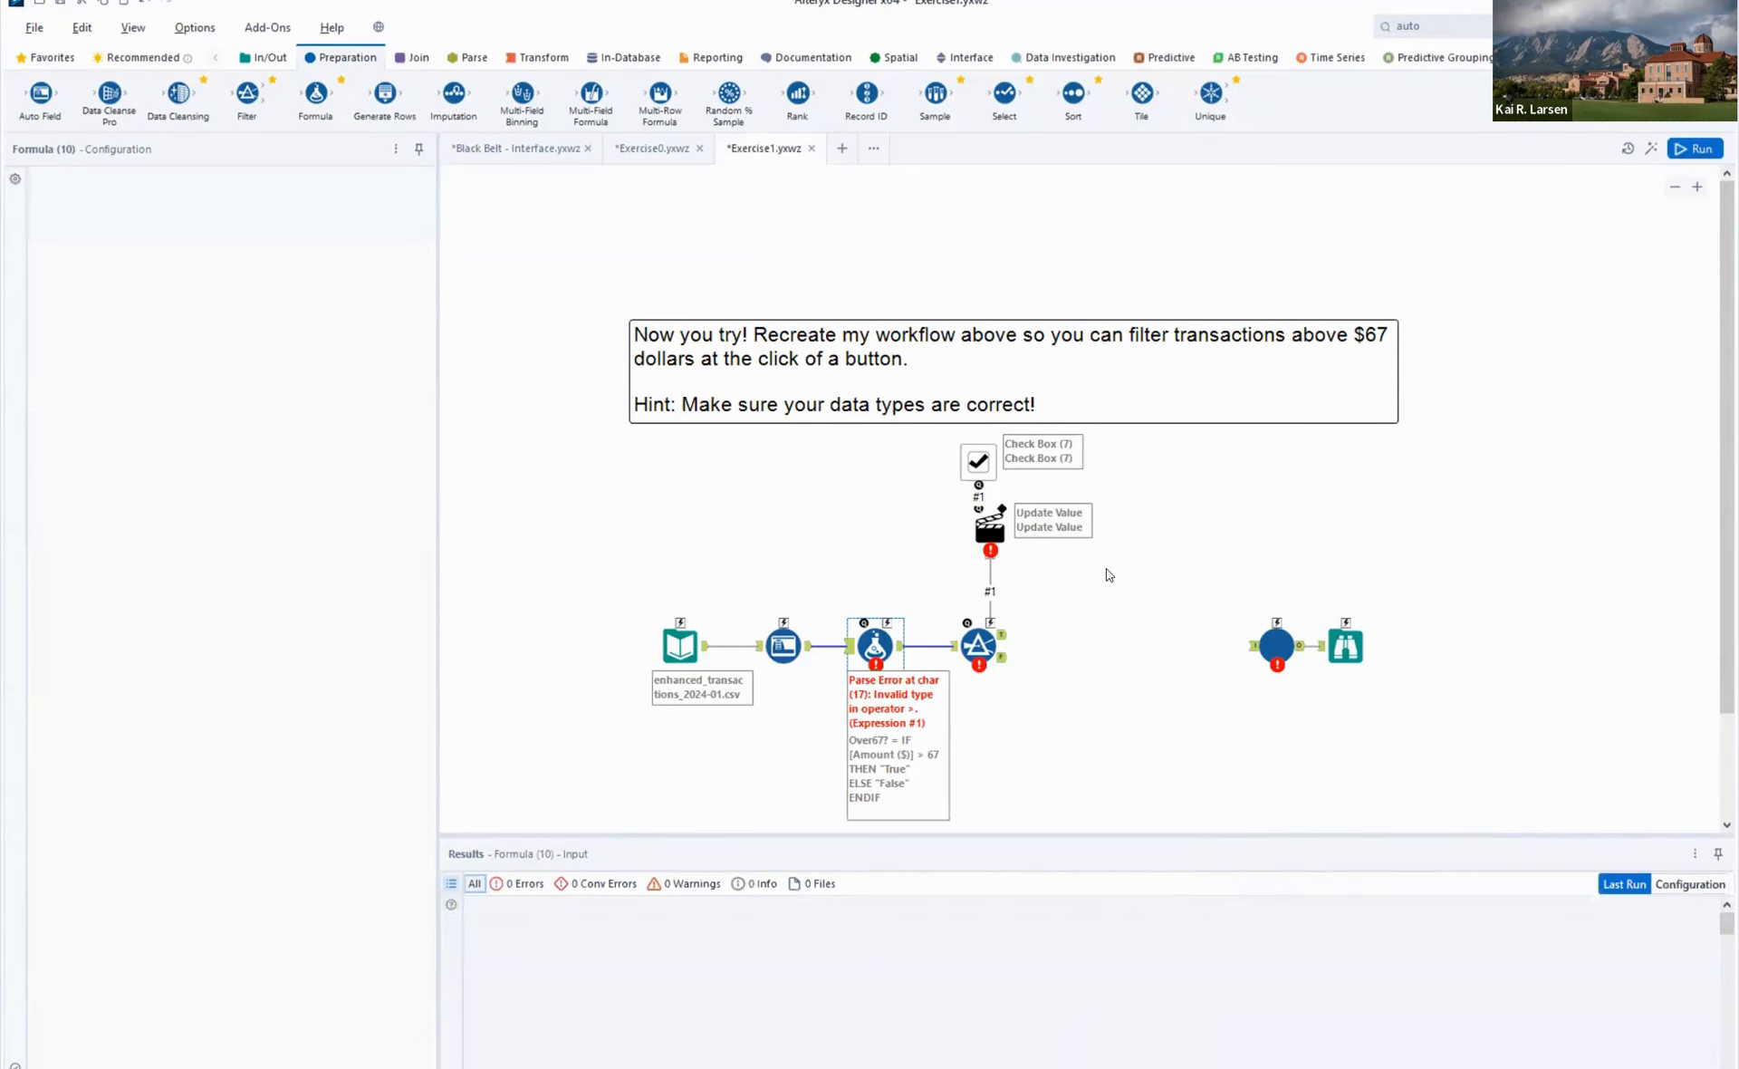
pyautogui.click(782, 646)
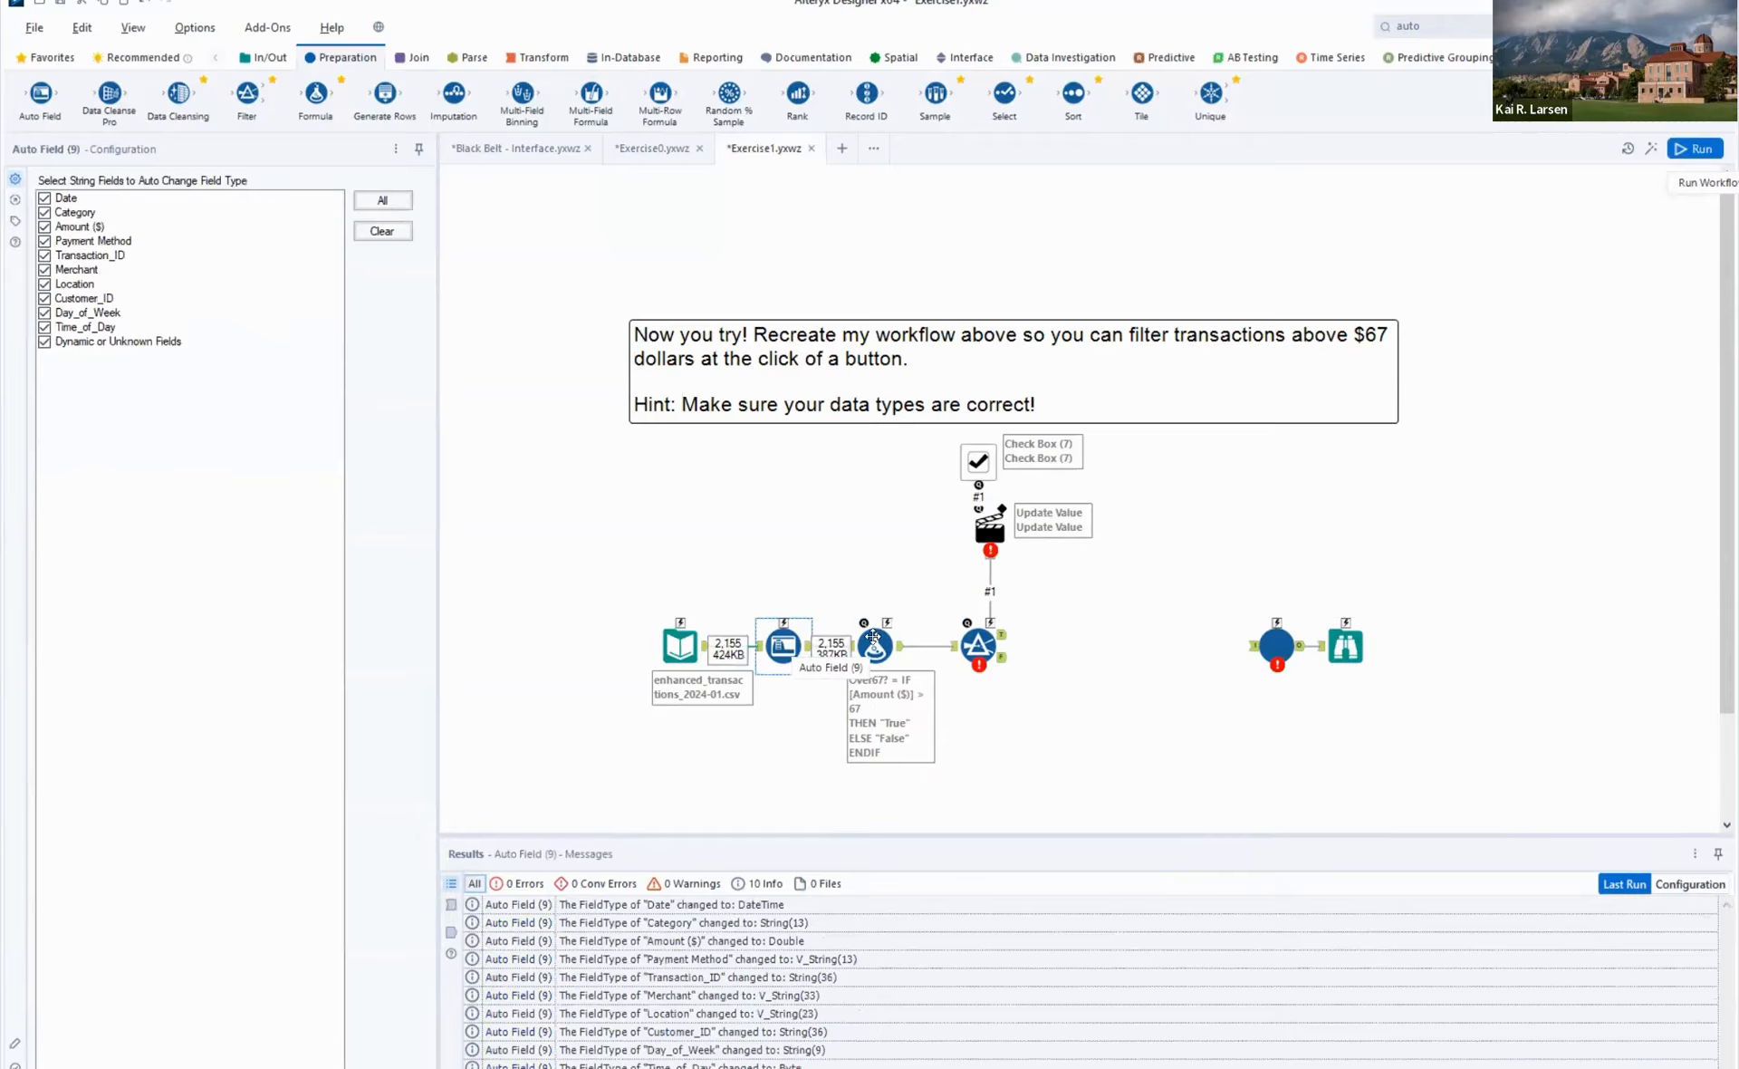
# - Set the Filter tool's basic filter to the Over67? column with the Equals operator
pyautogui.click(973, 648)
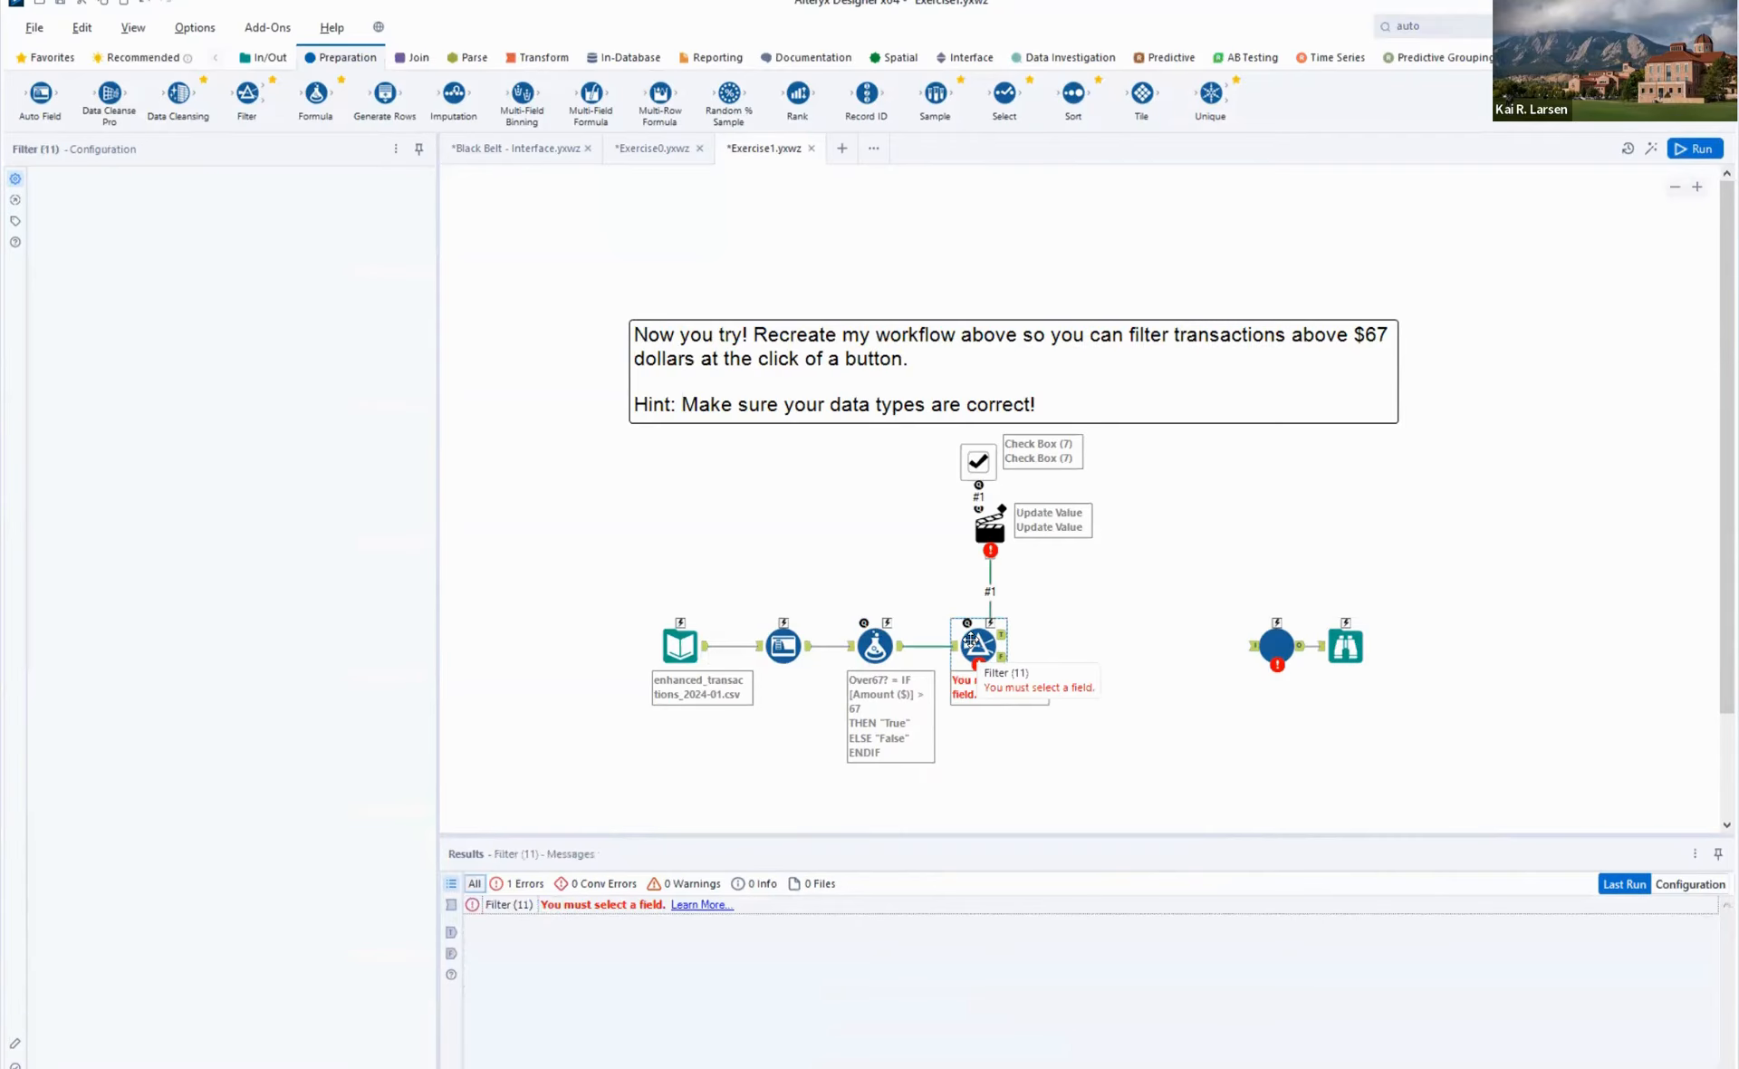
pyautogui.click(185, 258)
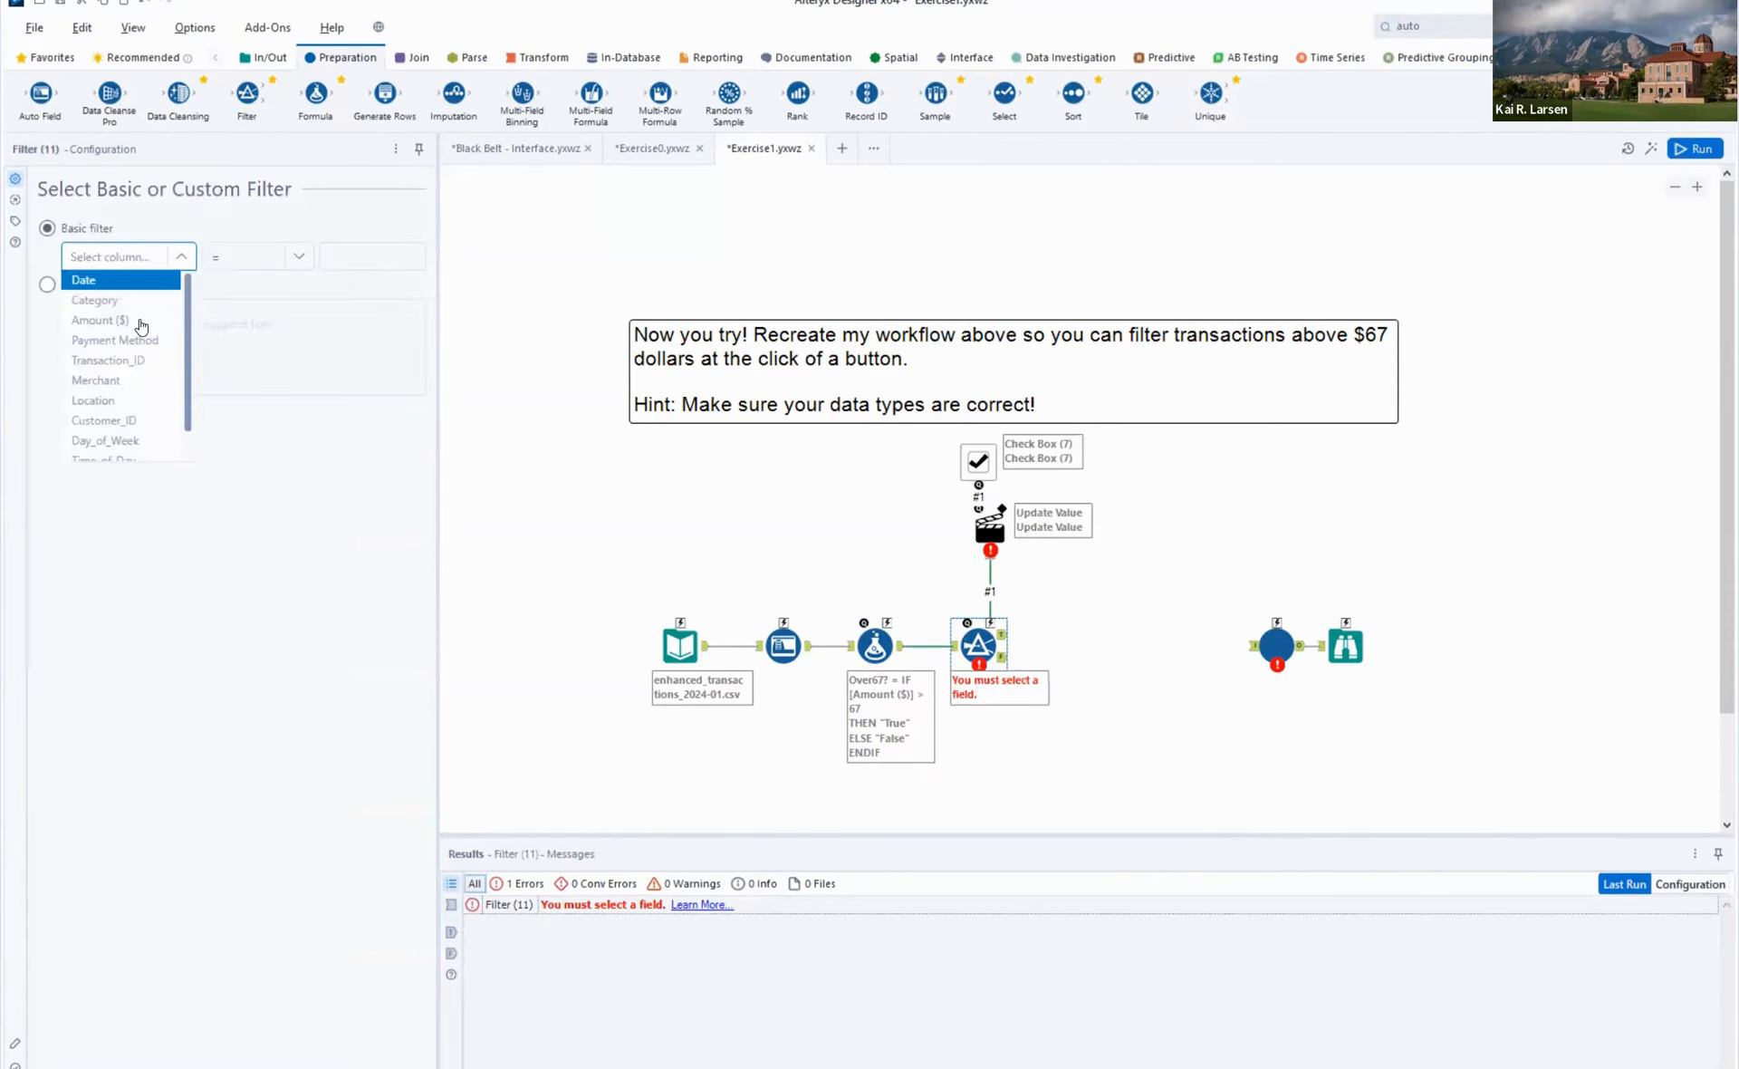
pyautogui.scroll(-3, 138, 433)
pyautogui.click(122, 453)
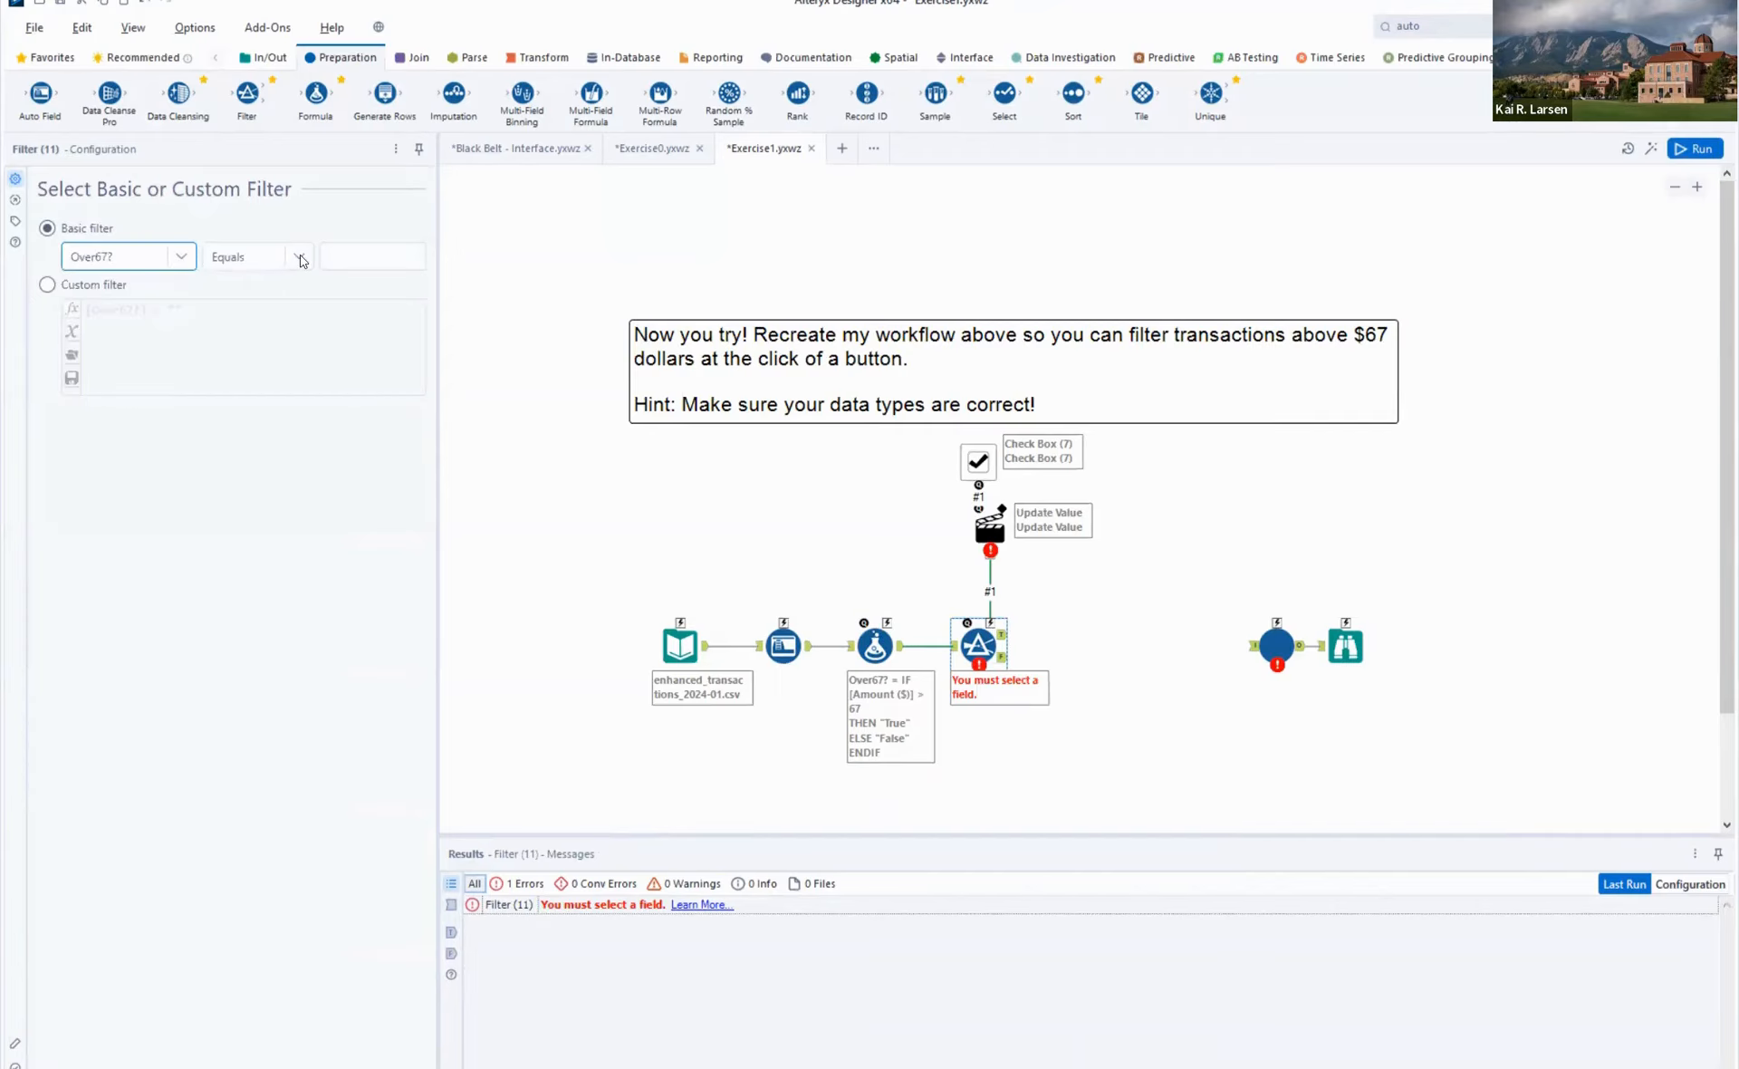
pyautogui.click(304, 258)
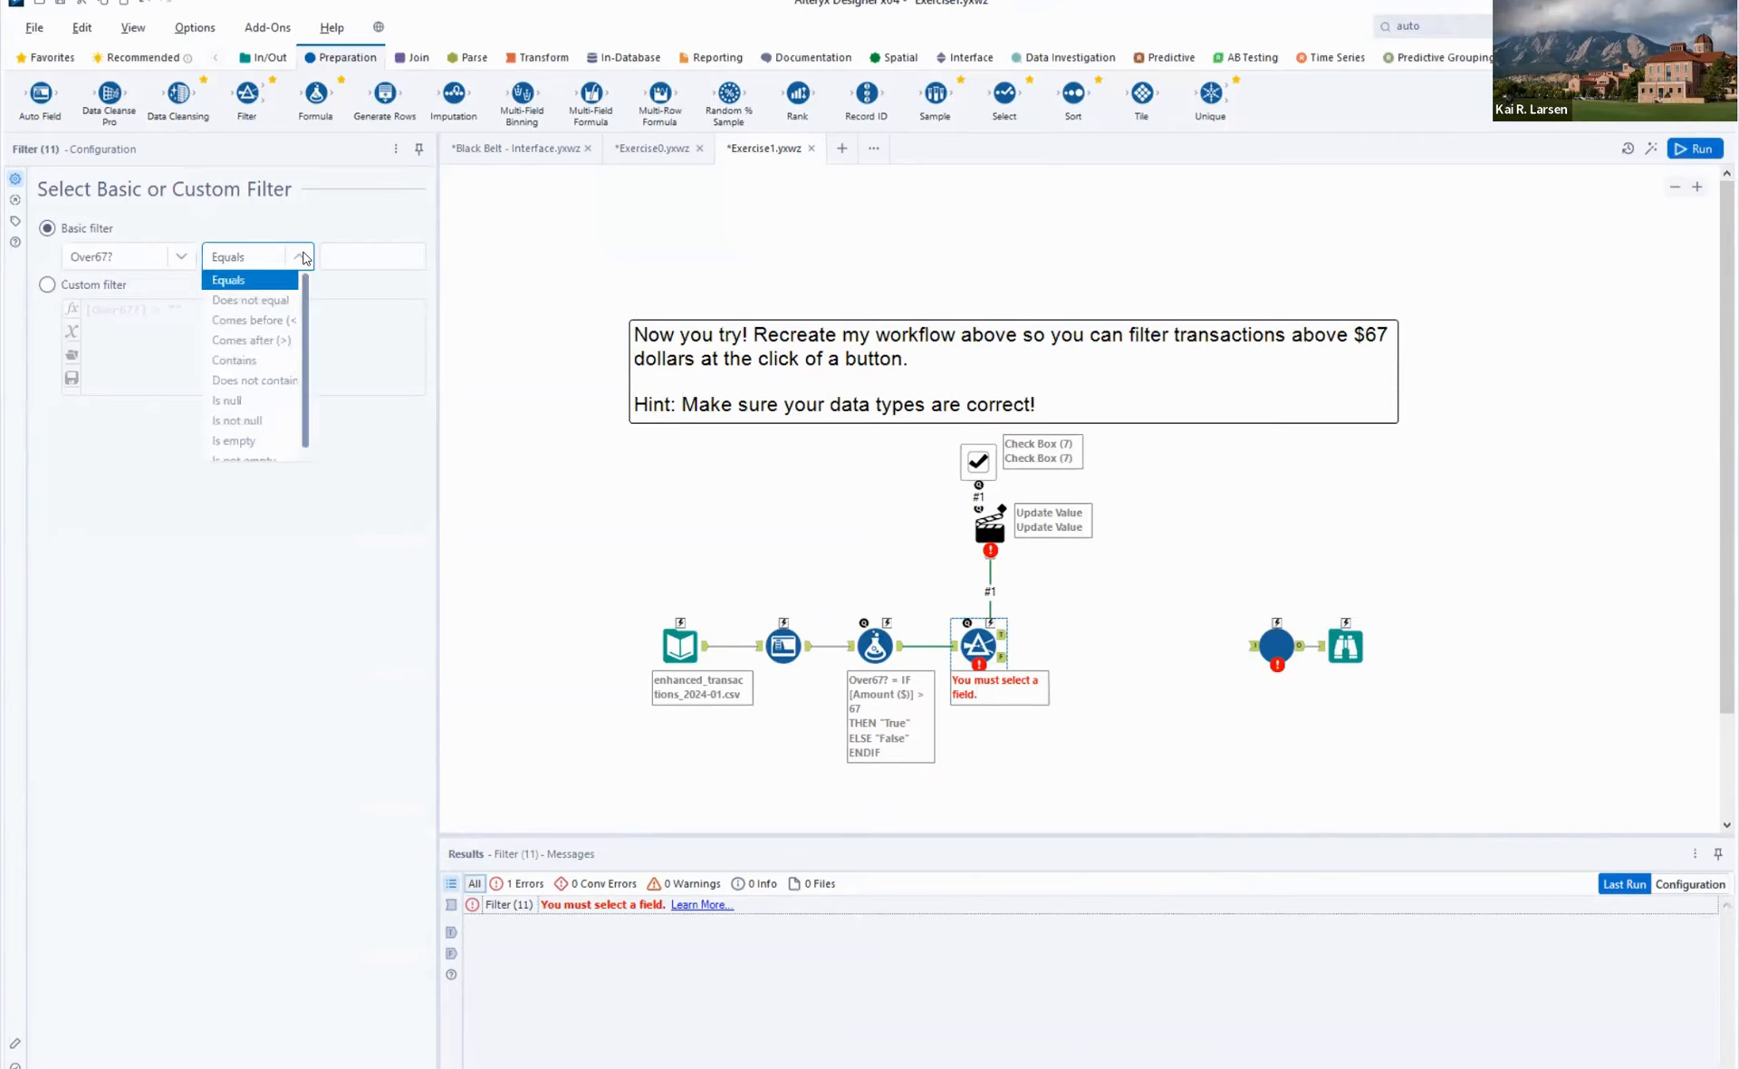
# - Enter False as the basic filter's comparison value, checking the Check_2025_Secure tool's settings along the way
pyautogui.click(360, 257)
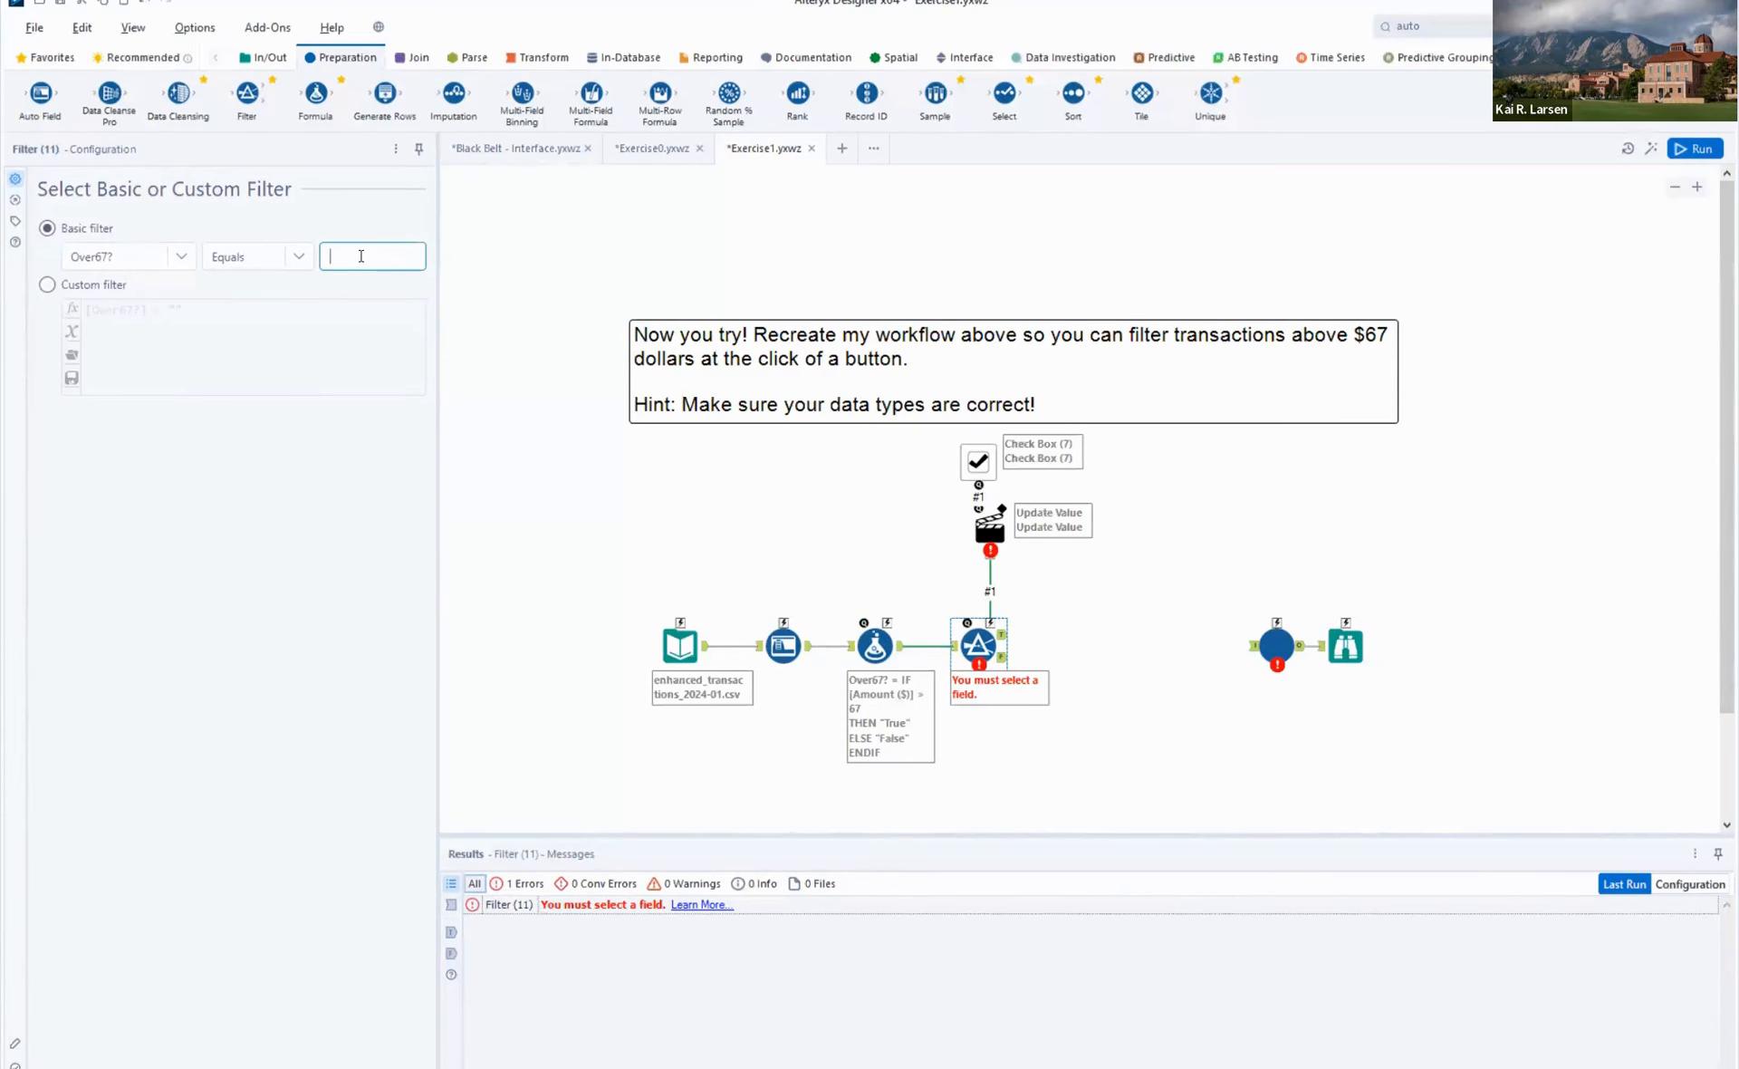
pyautogui.click(1284, 649)
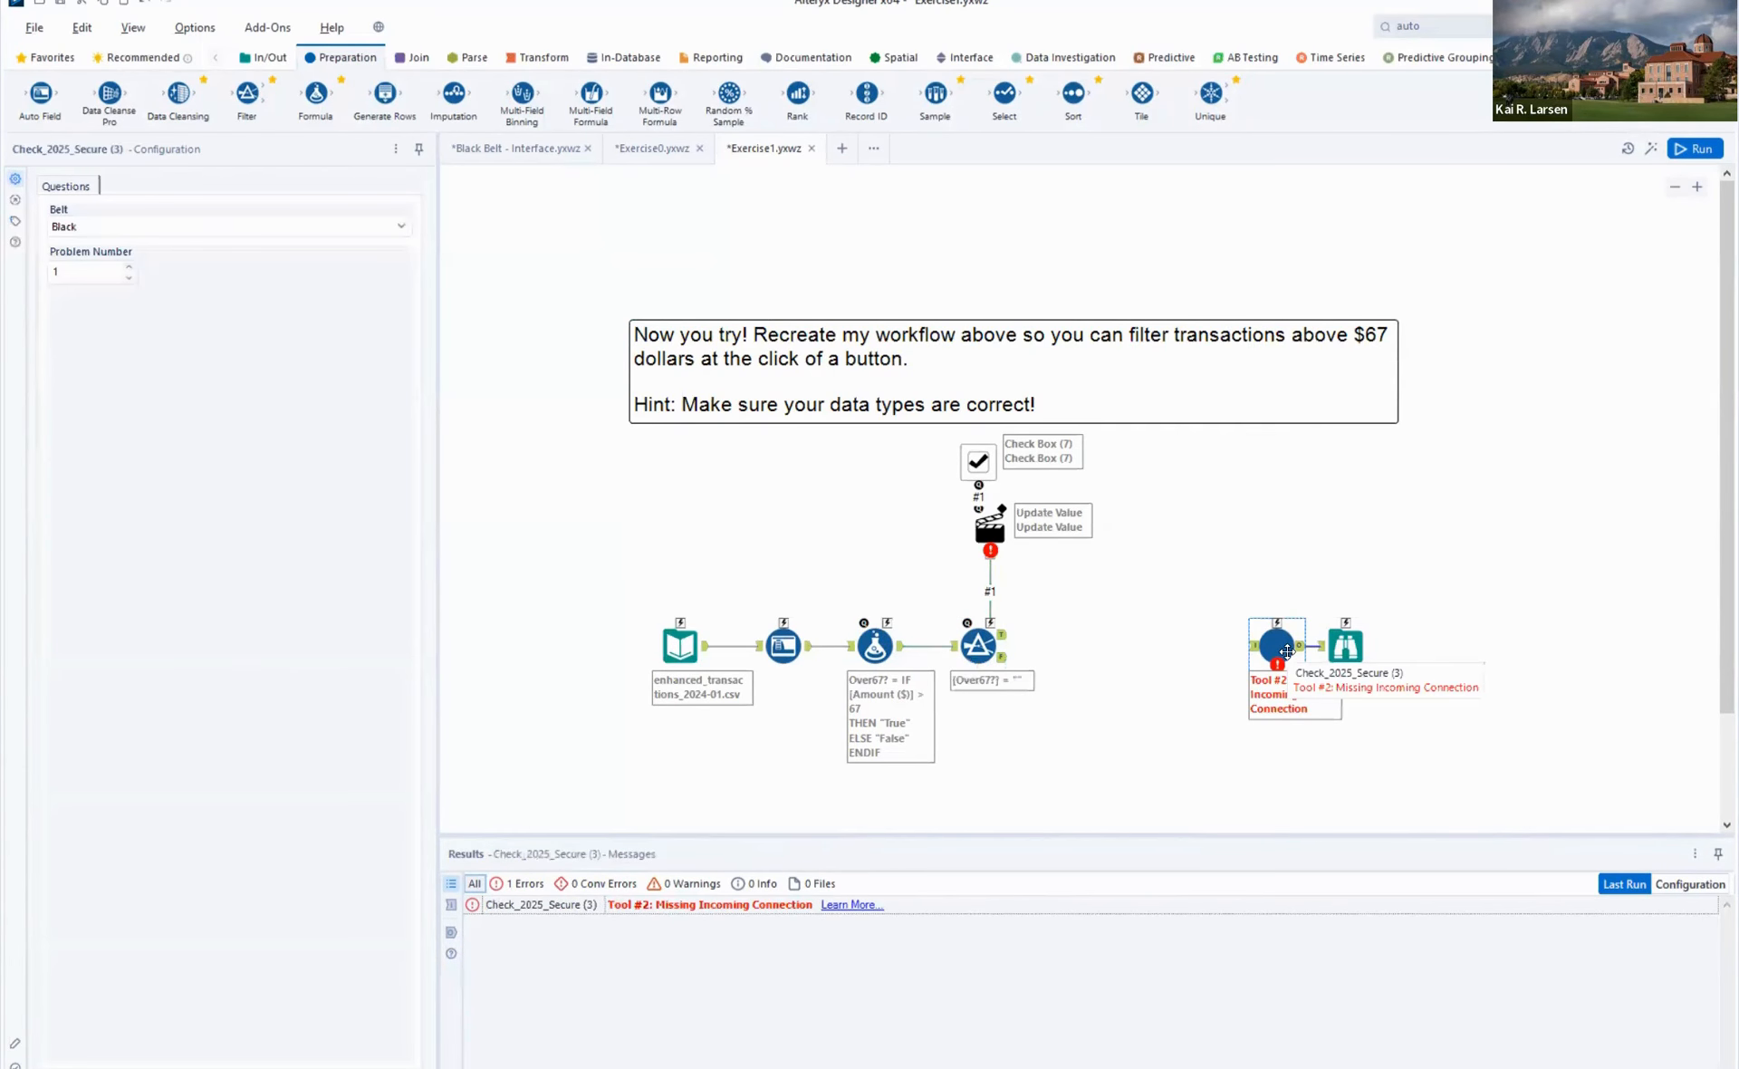
pyautogui.click(978, 644)
pyautogui.click(355, 254)
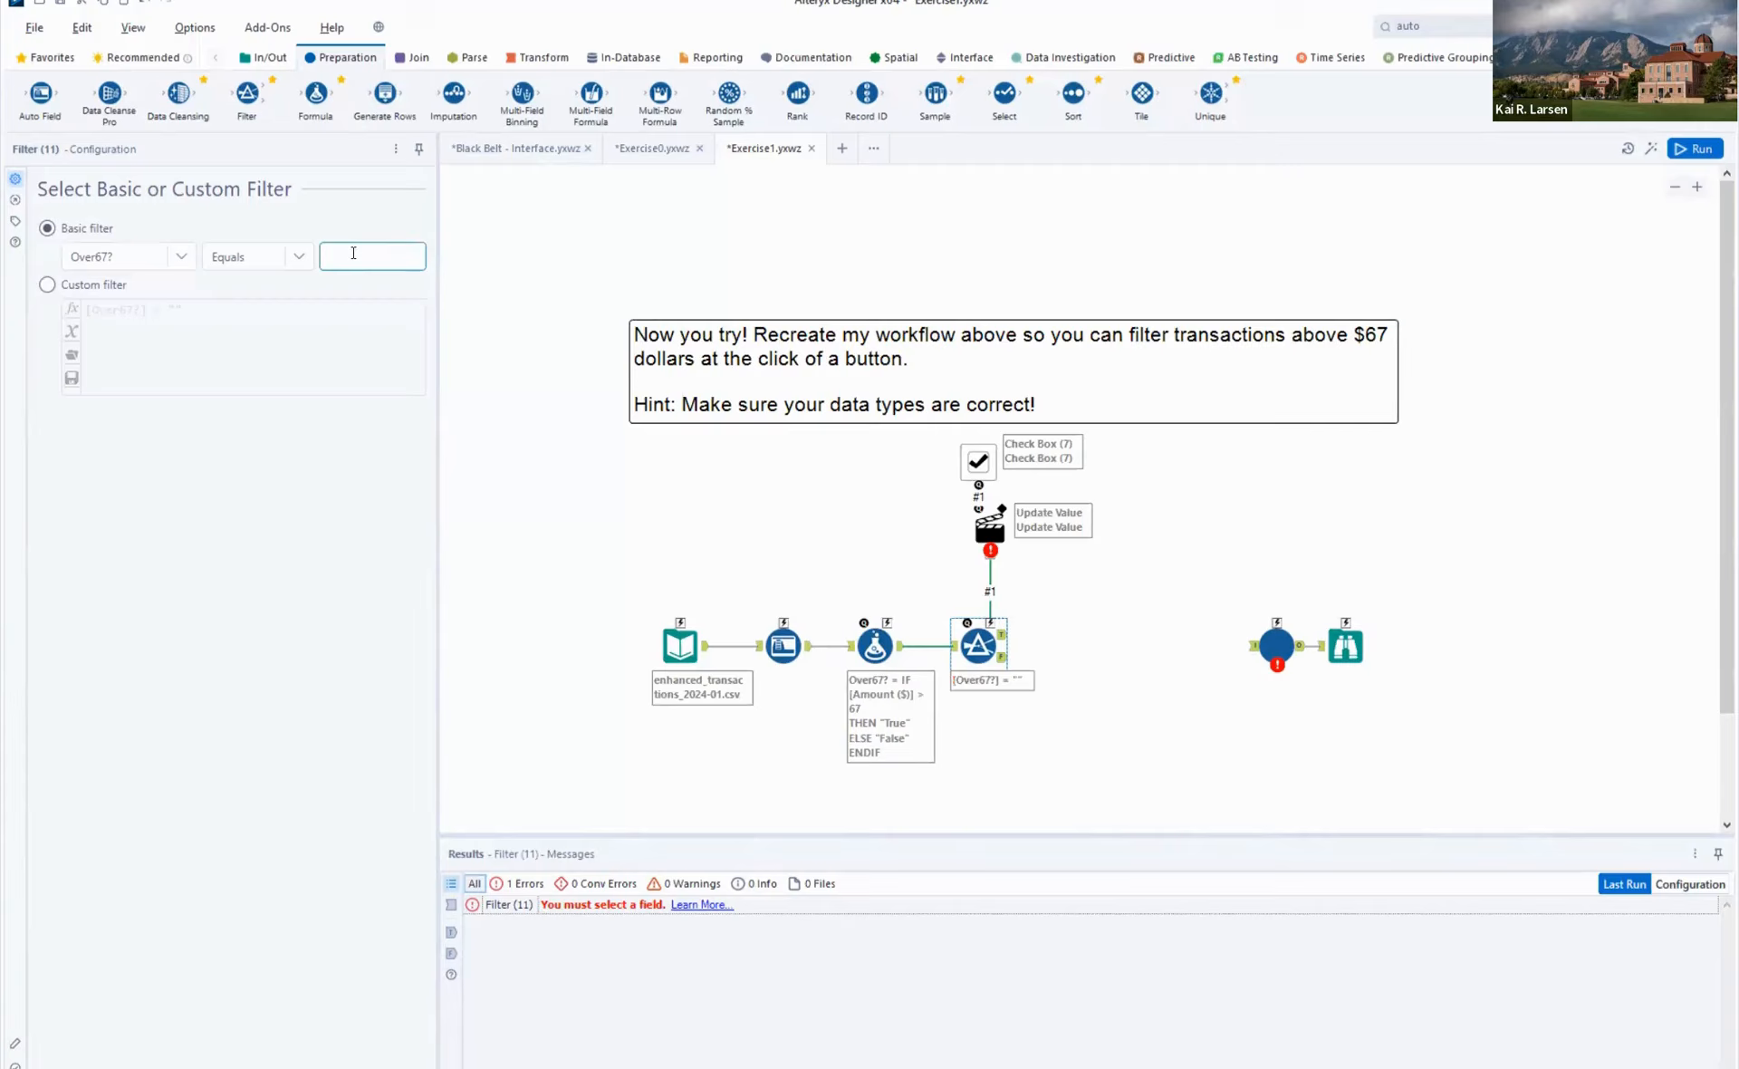
pyautogui.write('False')
pyautogui.click(1162, 543)
# - Run the workflow and examine the Amount ($) values in the Filter tool's True output
pyautogui.click(1693, 149)
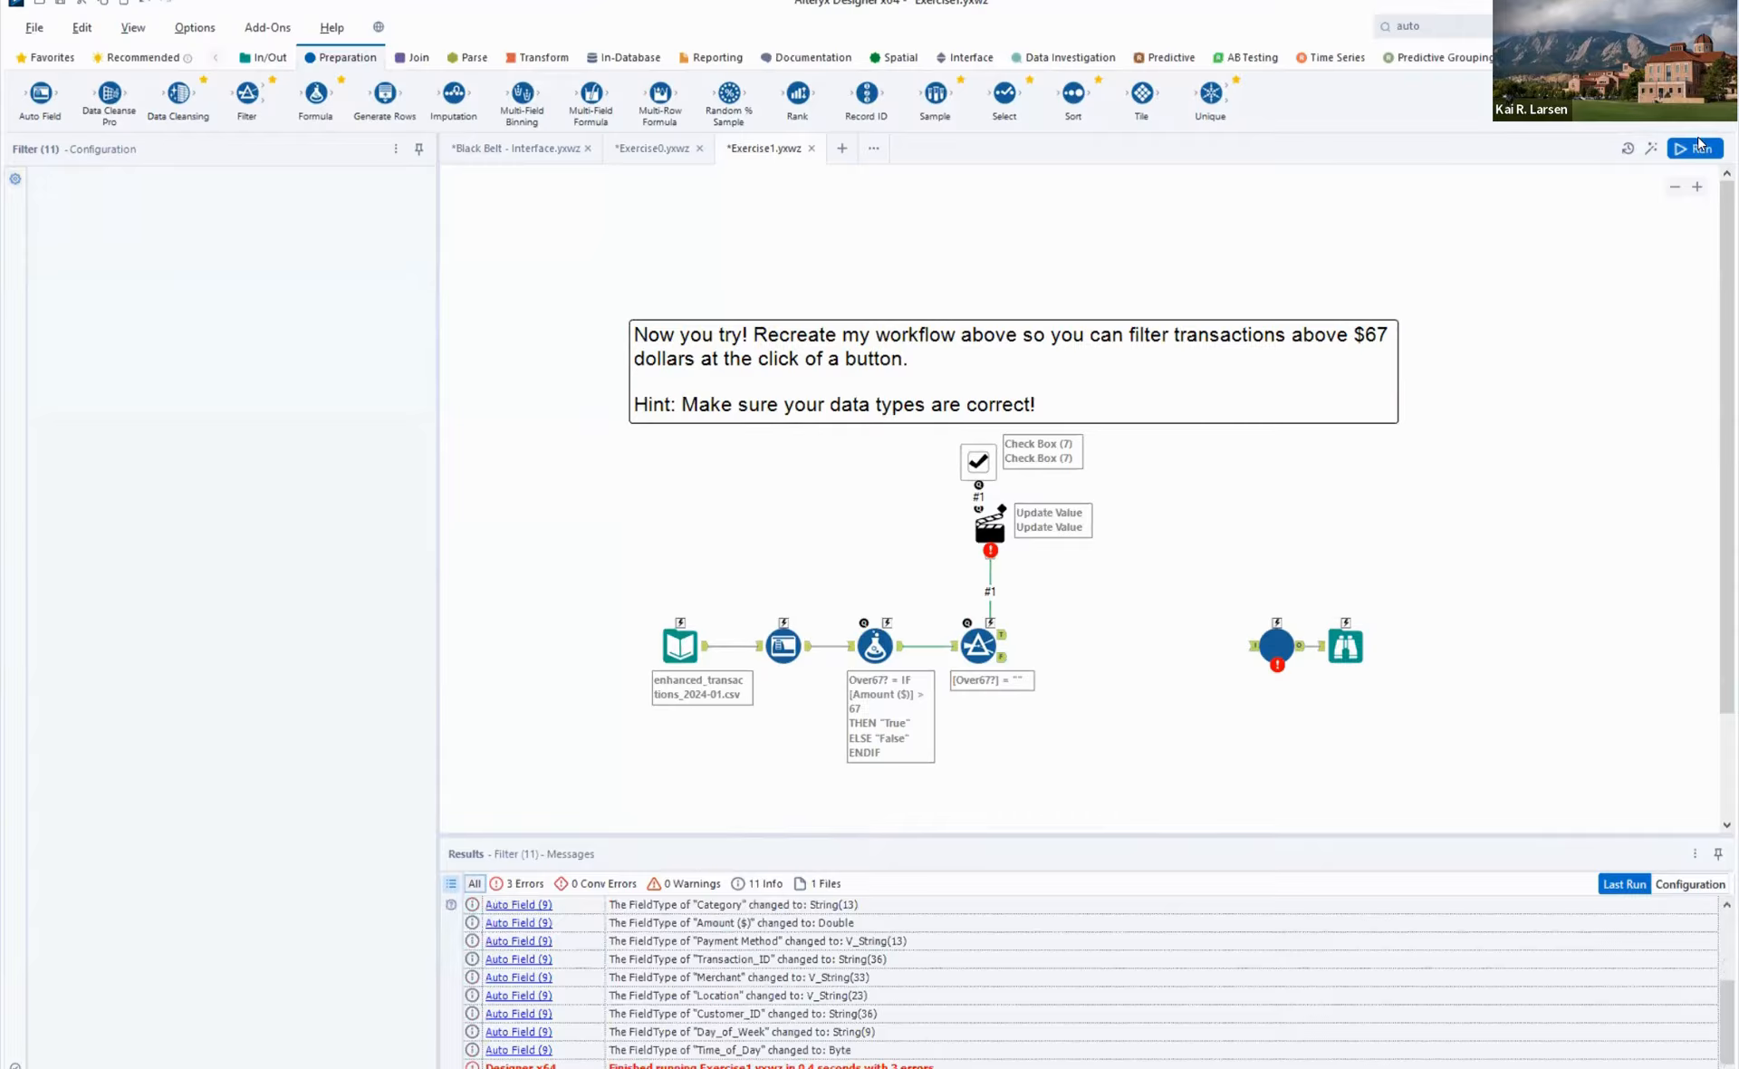
pyautogui.click(1003, 634)
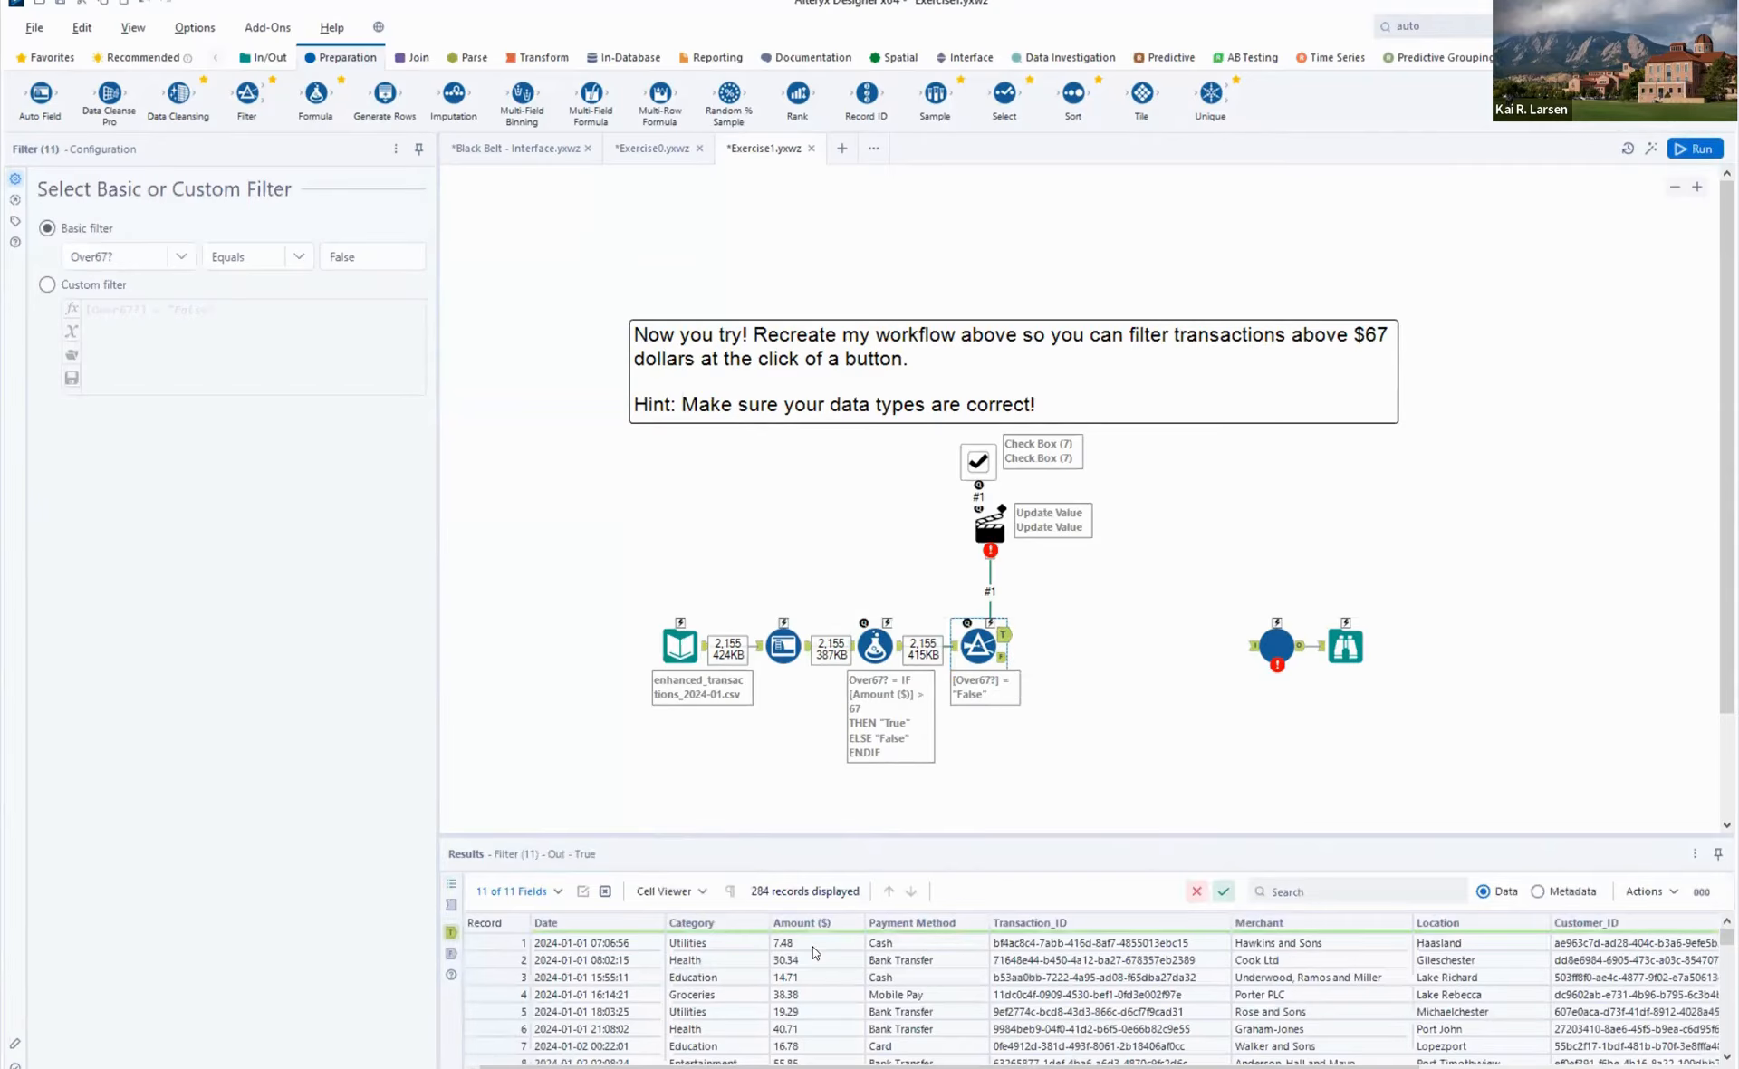
pyautogui.scroll(-20, 822, 973)
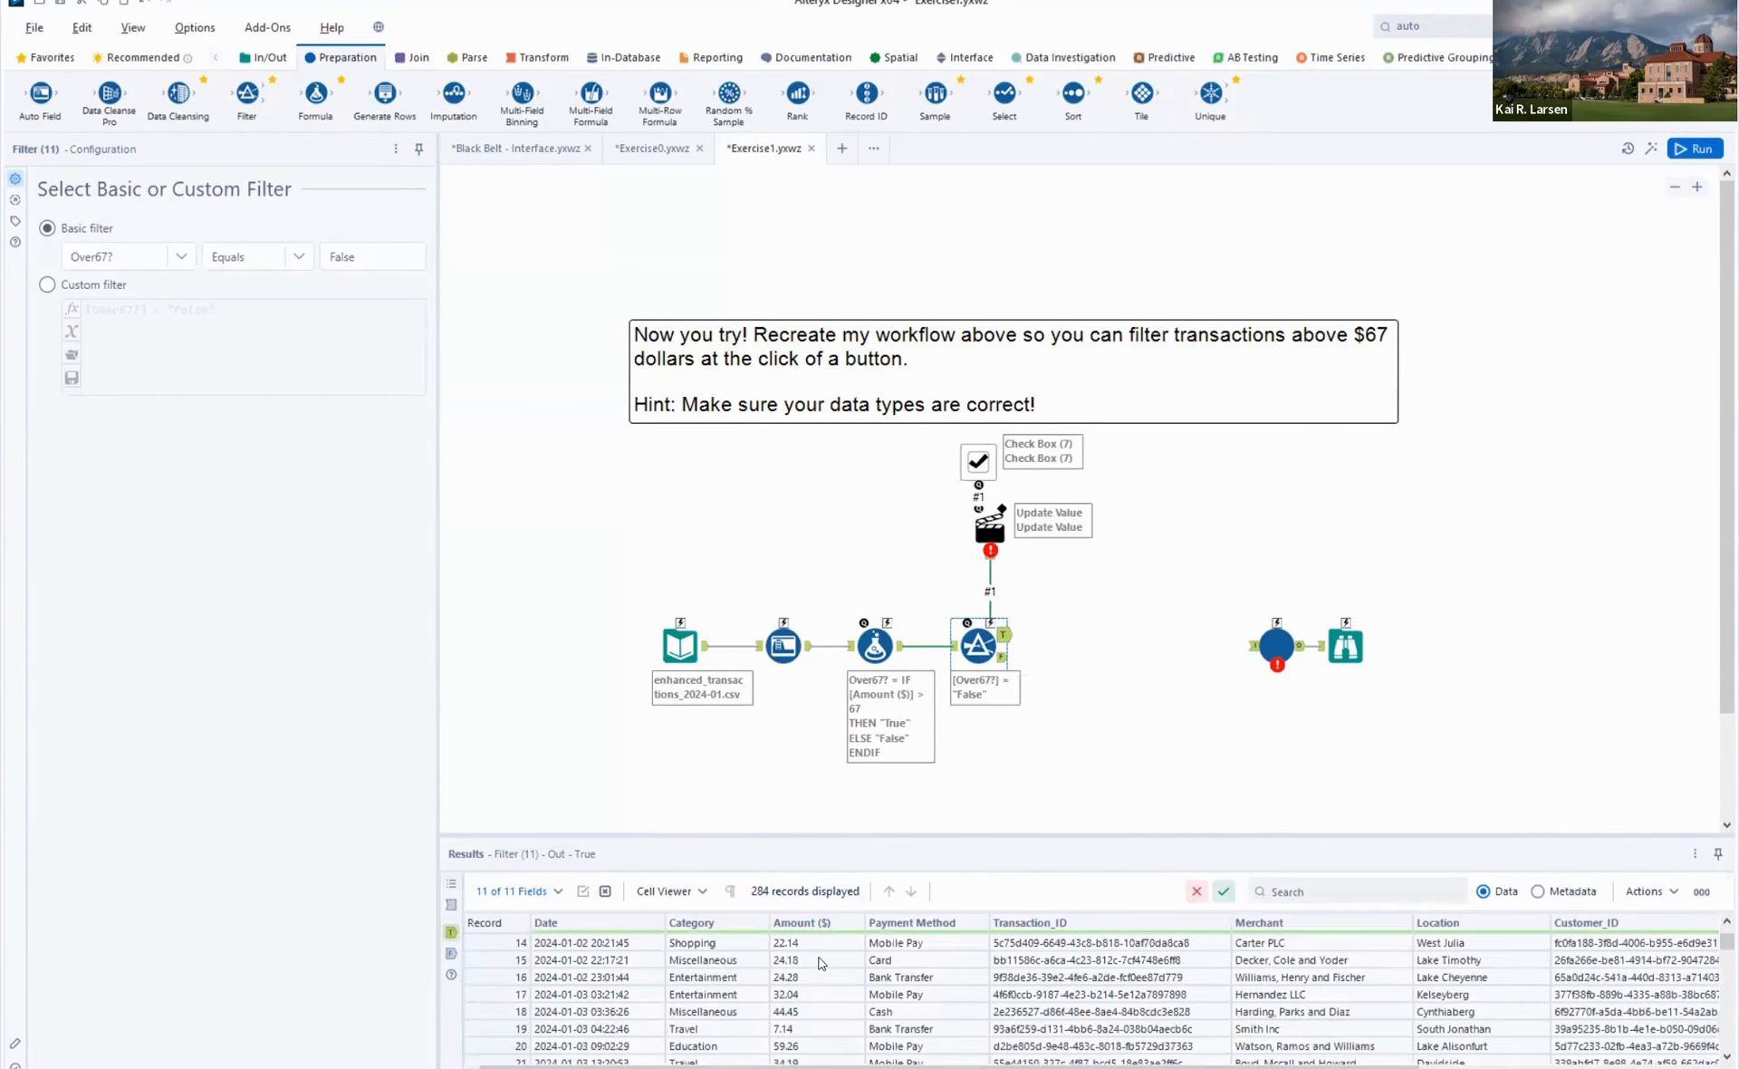
pyautogui.scroll(-8, 821, 962)
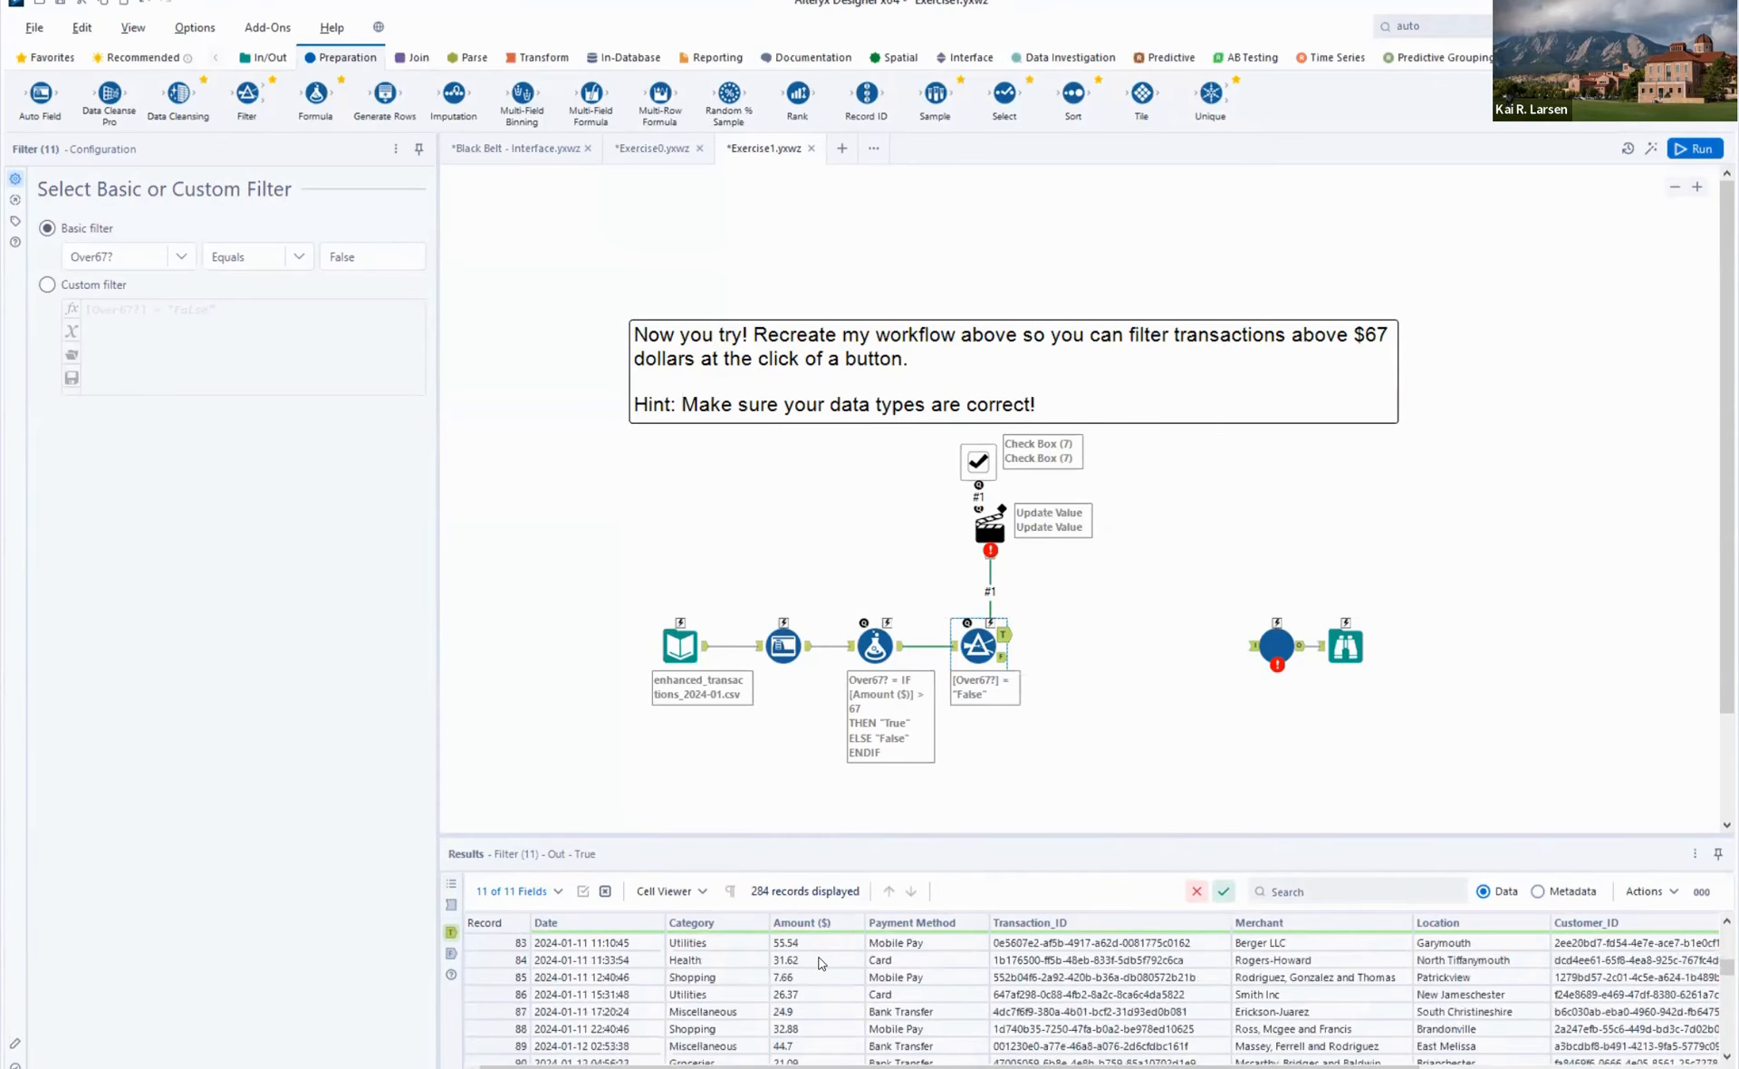
# - Connect the Filter tool's True output to the Check_2025_Secure tool, run the workflow and read the check message
pyautogui.scroll(-4, 821, 962)
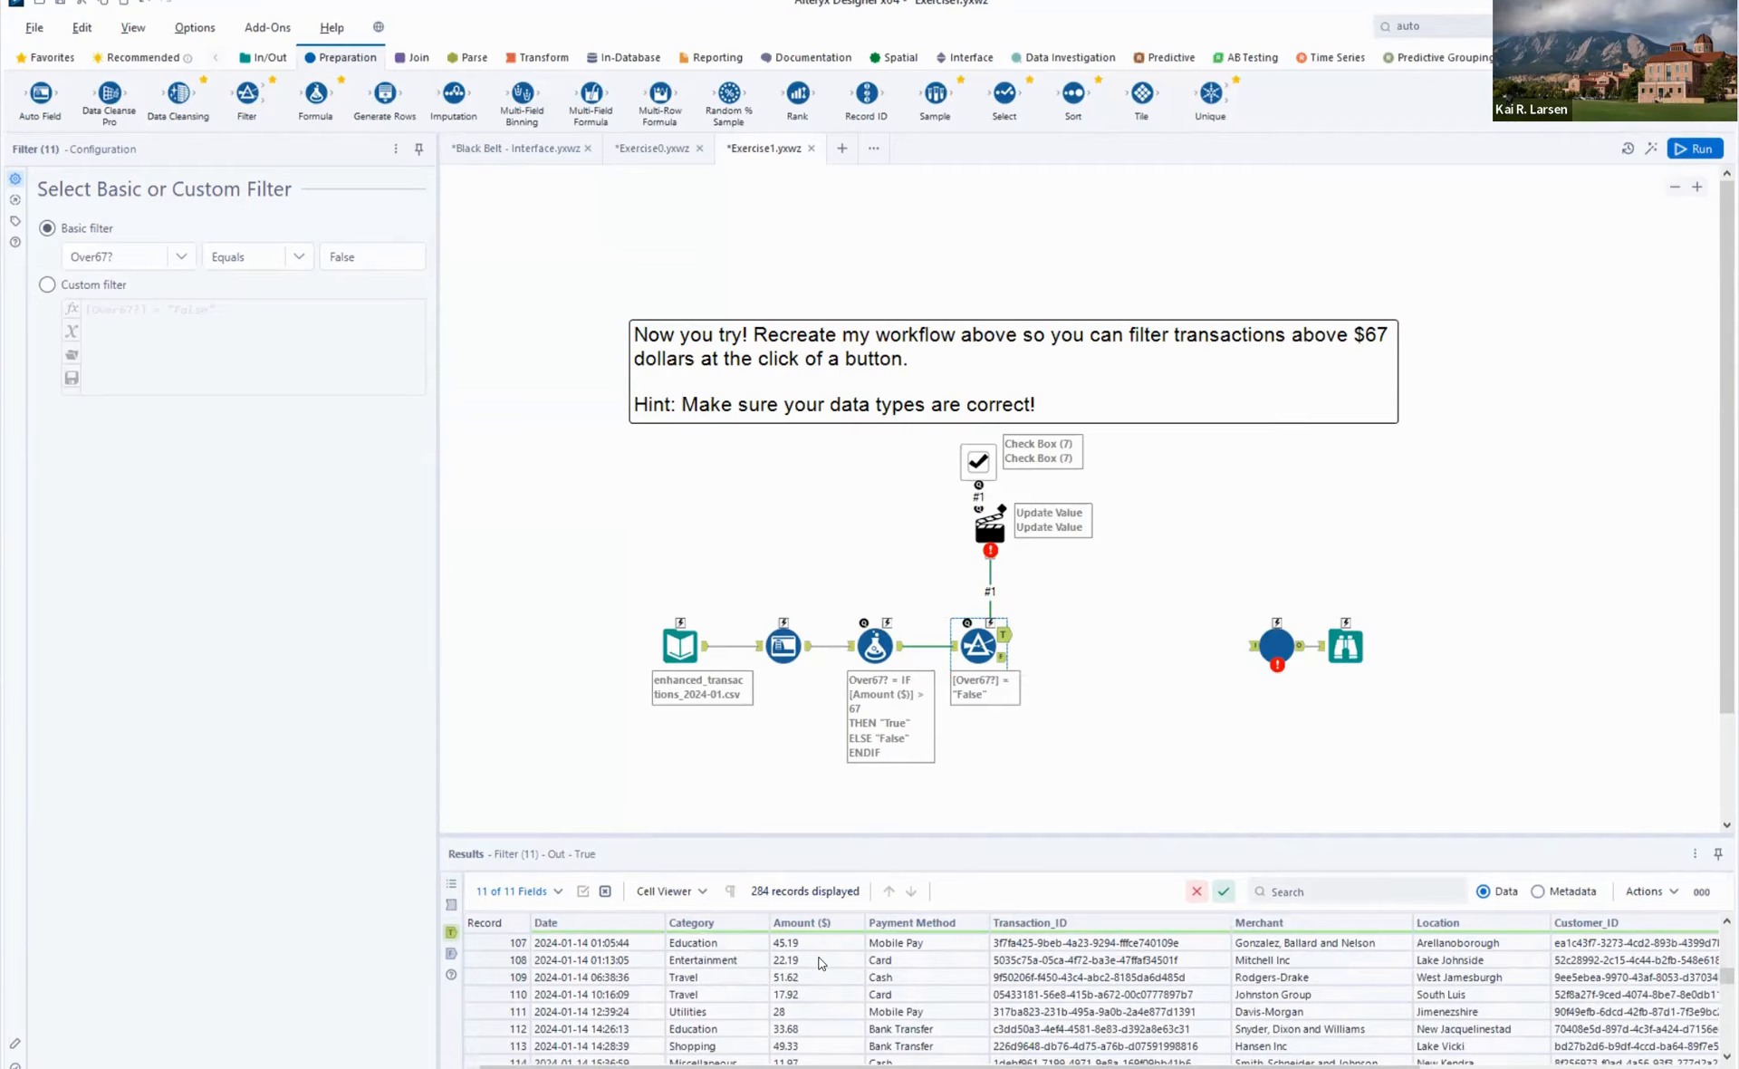
pyautogui.scroll(-8, 822, 962)
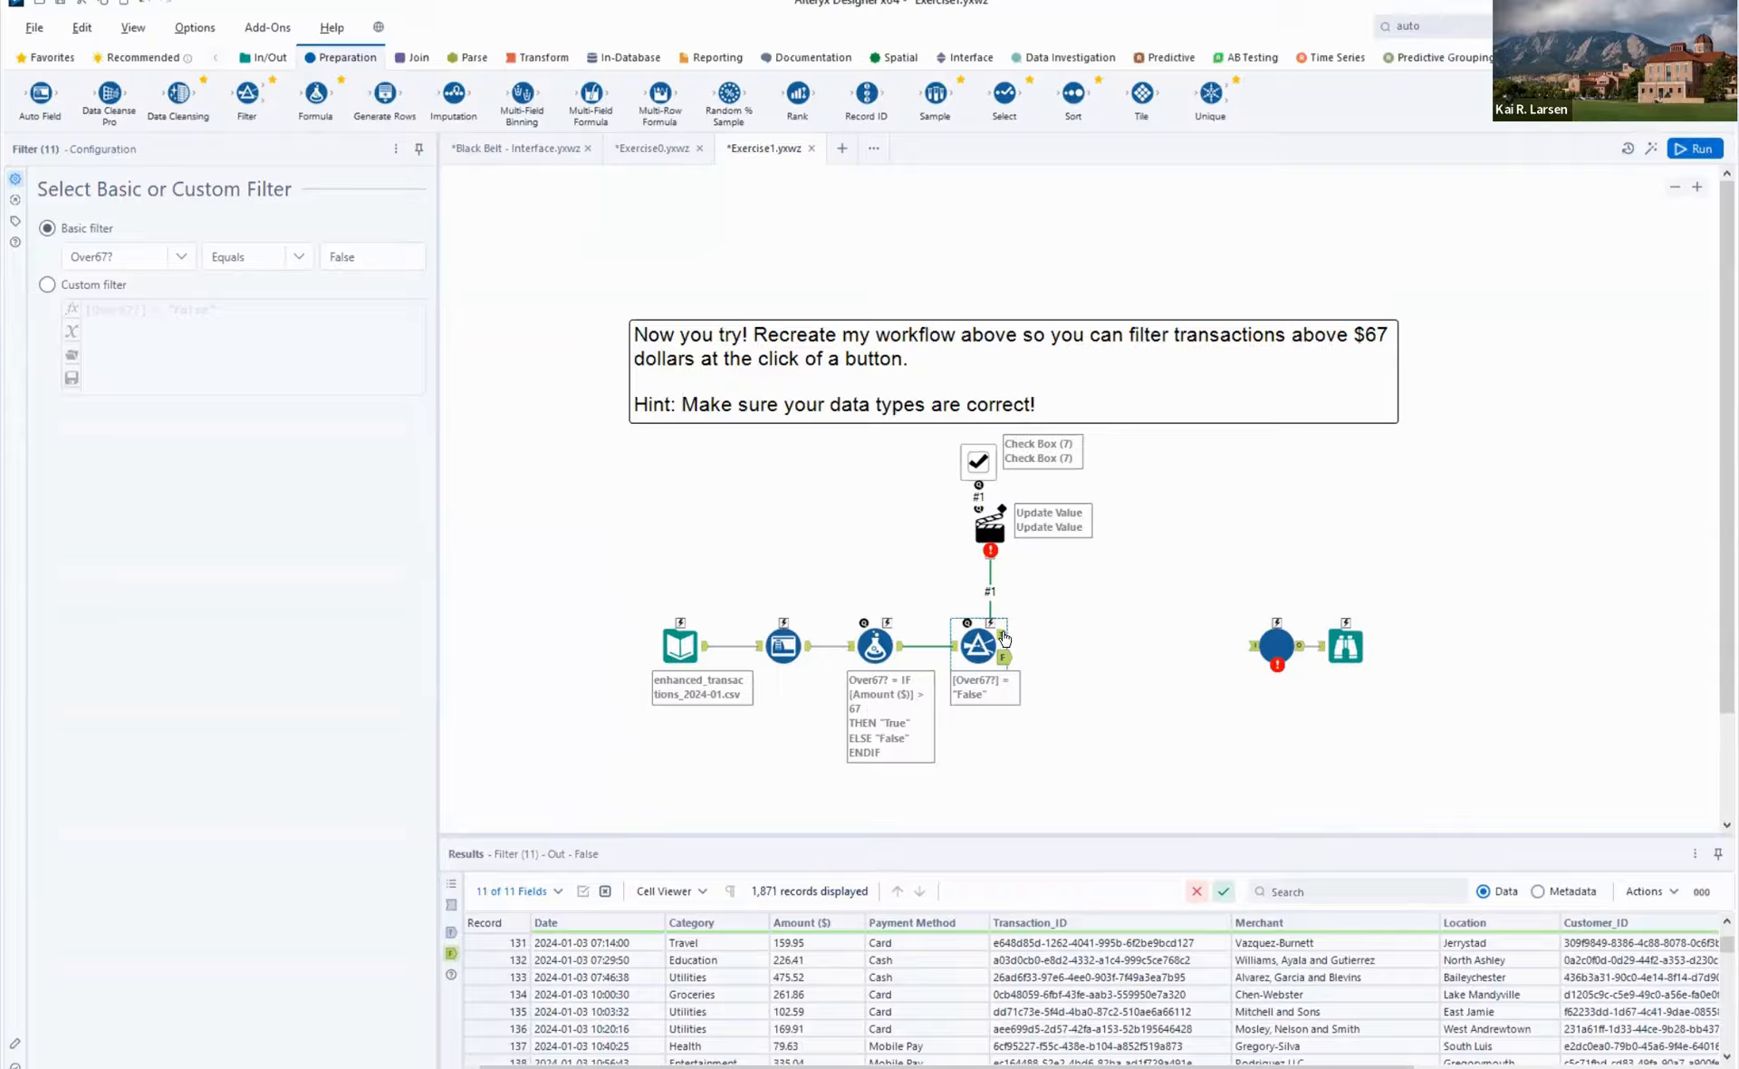
pyautogui.moveTo(1004, 634); pyautogui.dragTo(1252, 646)
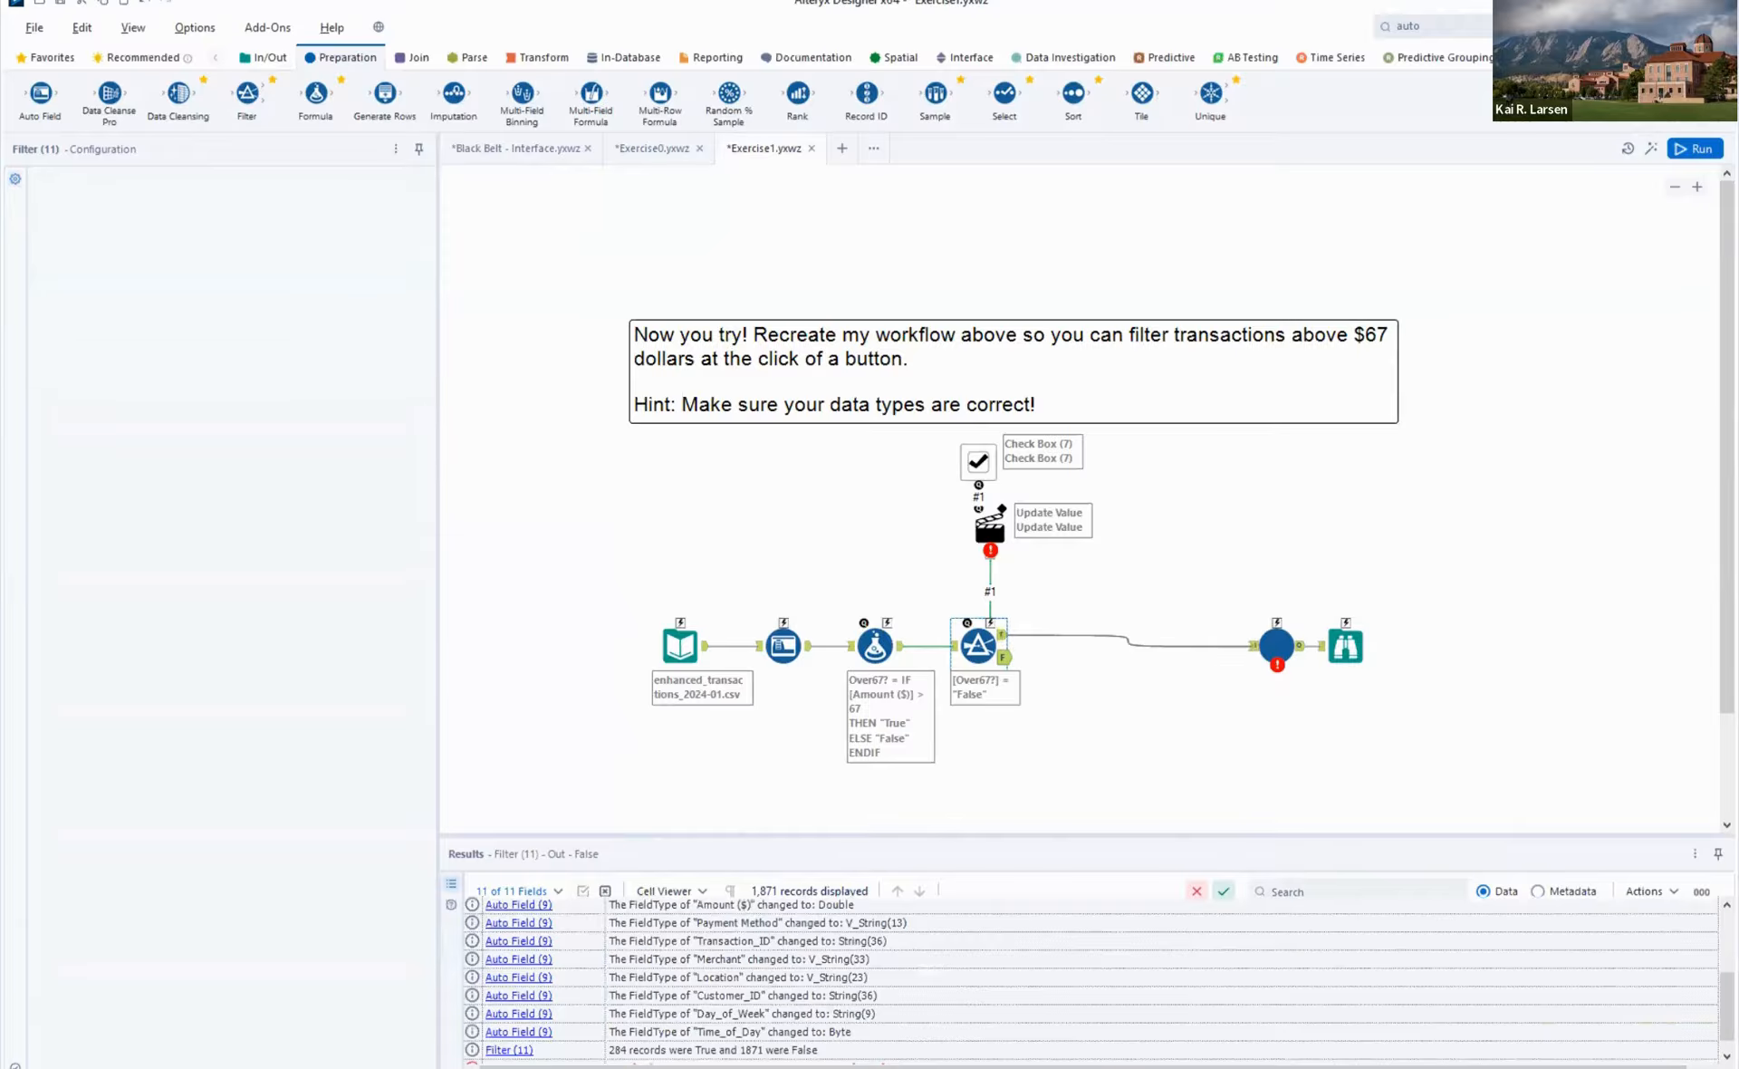
pyautogui.click(1694, 148)
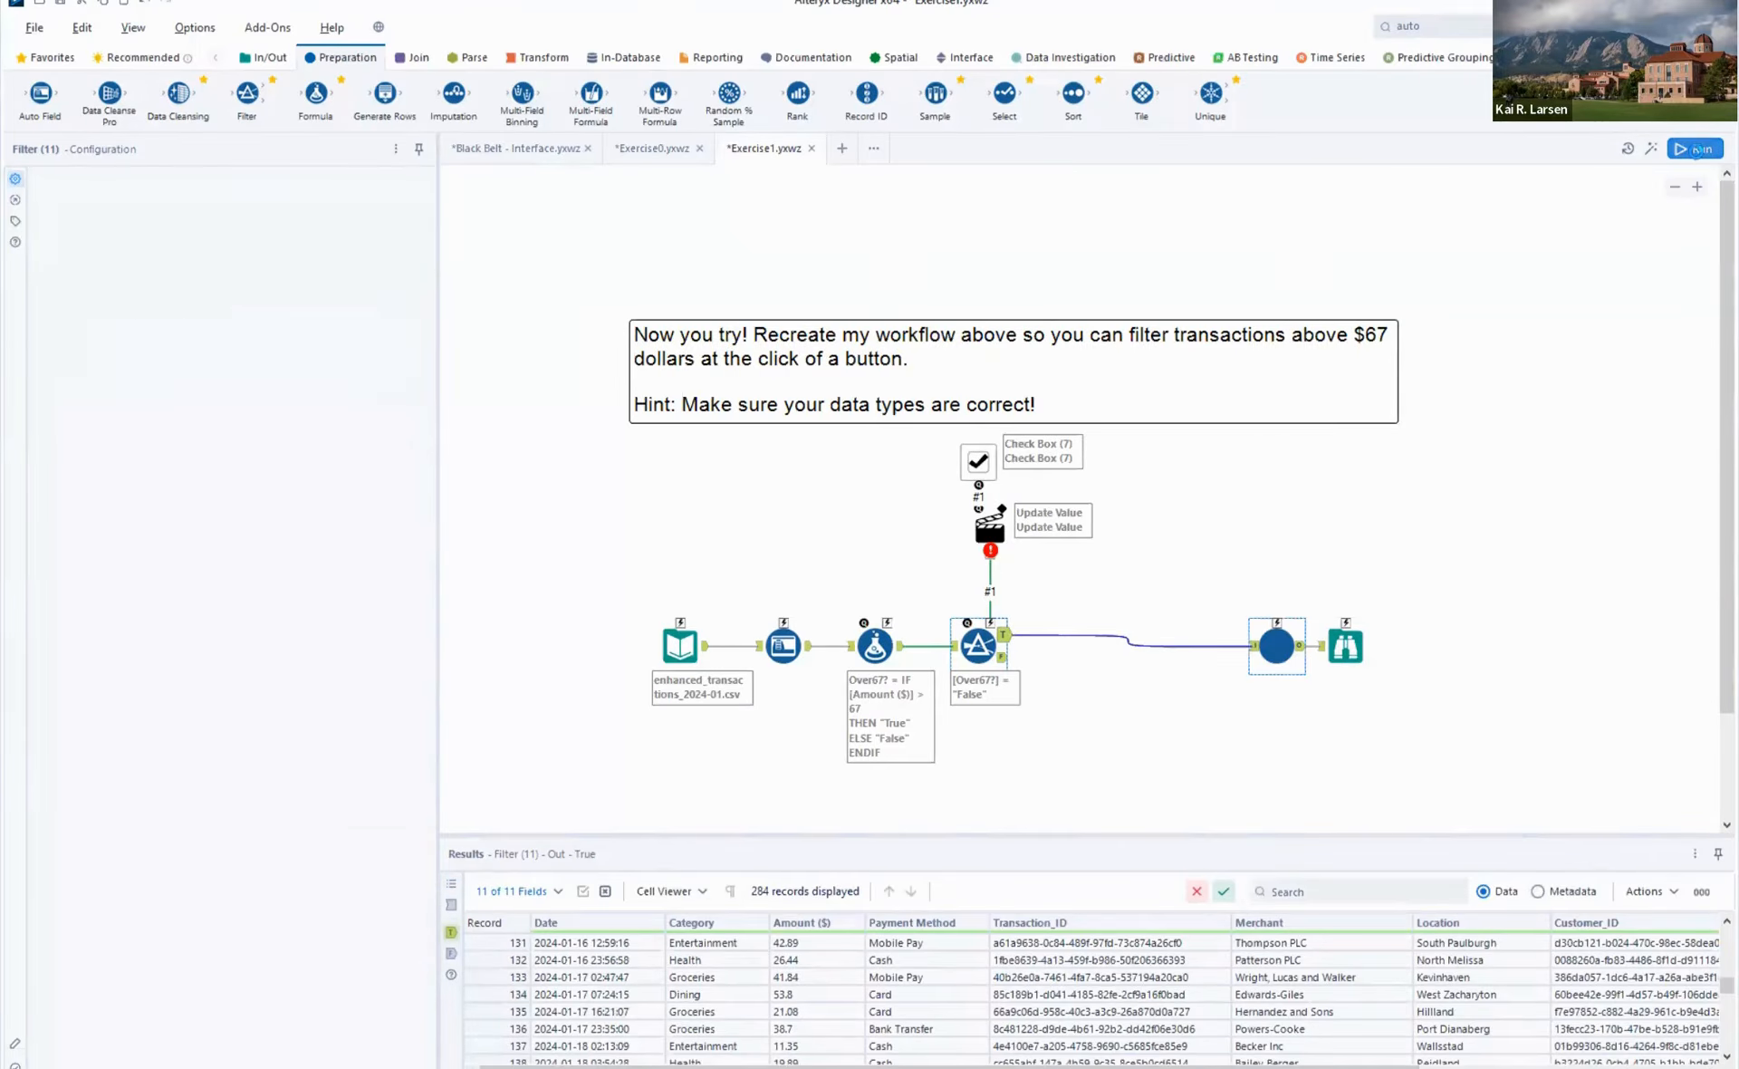
pyautogui.click(1694, 148)
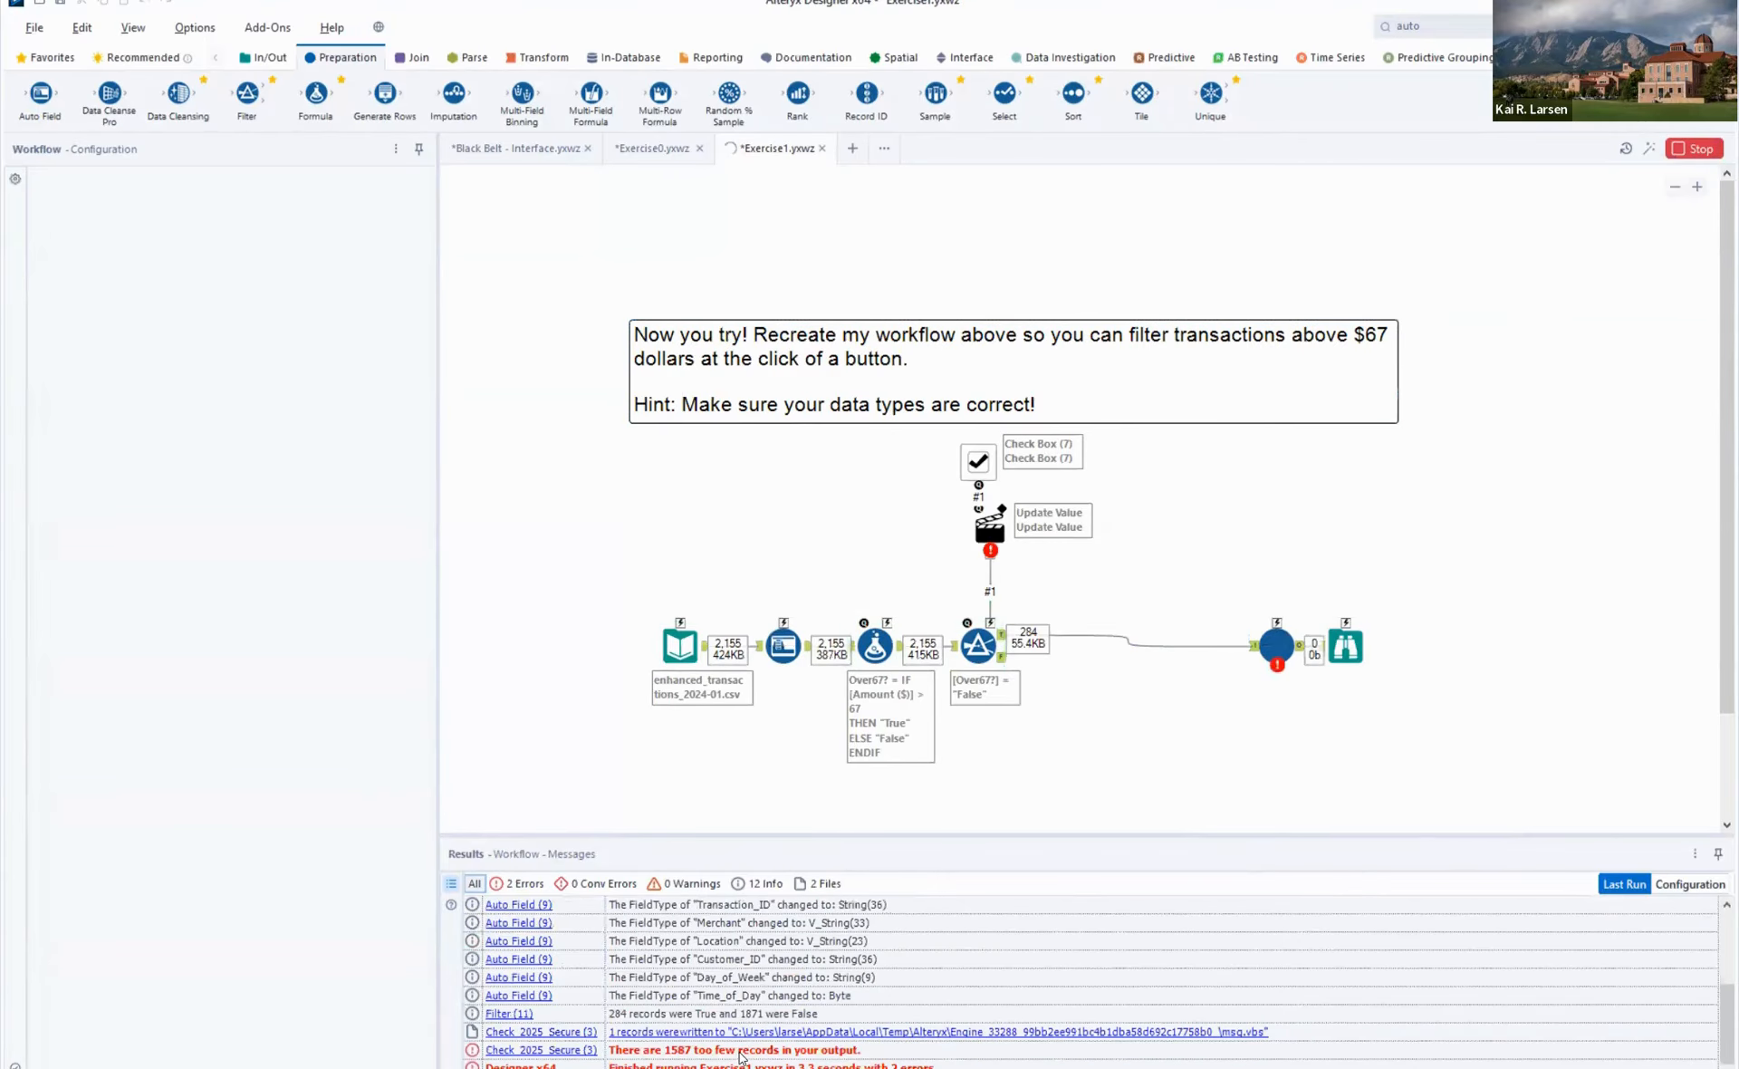
pyautogui.click(741, 1051)
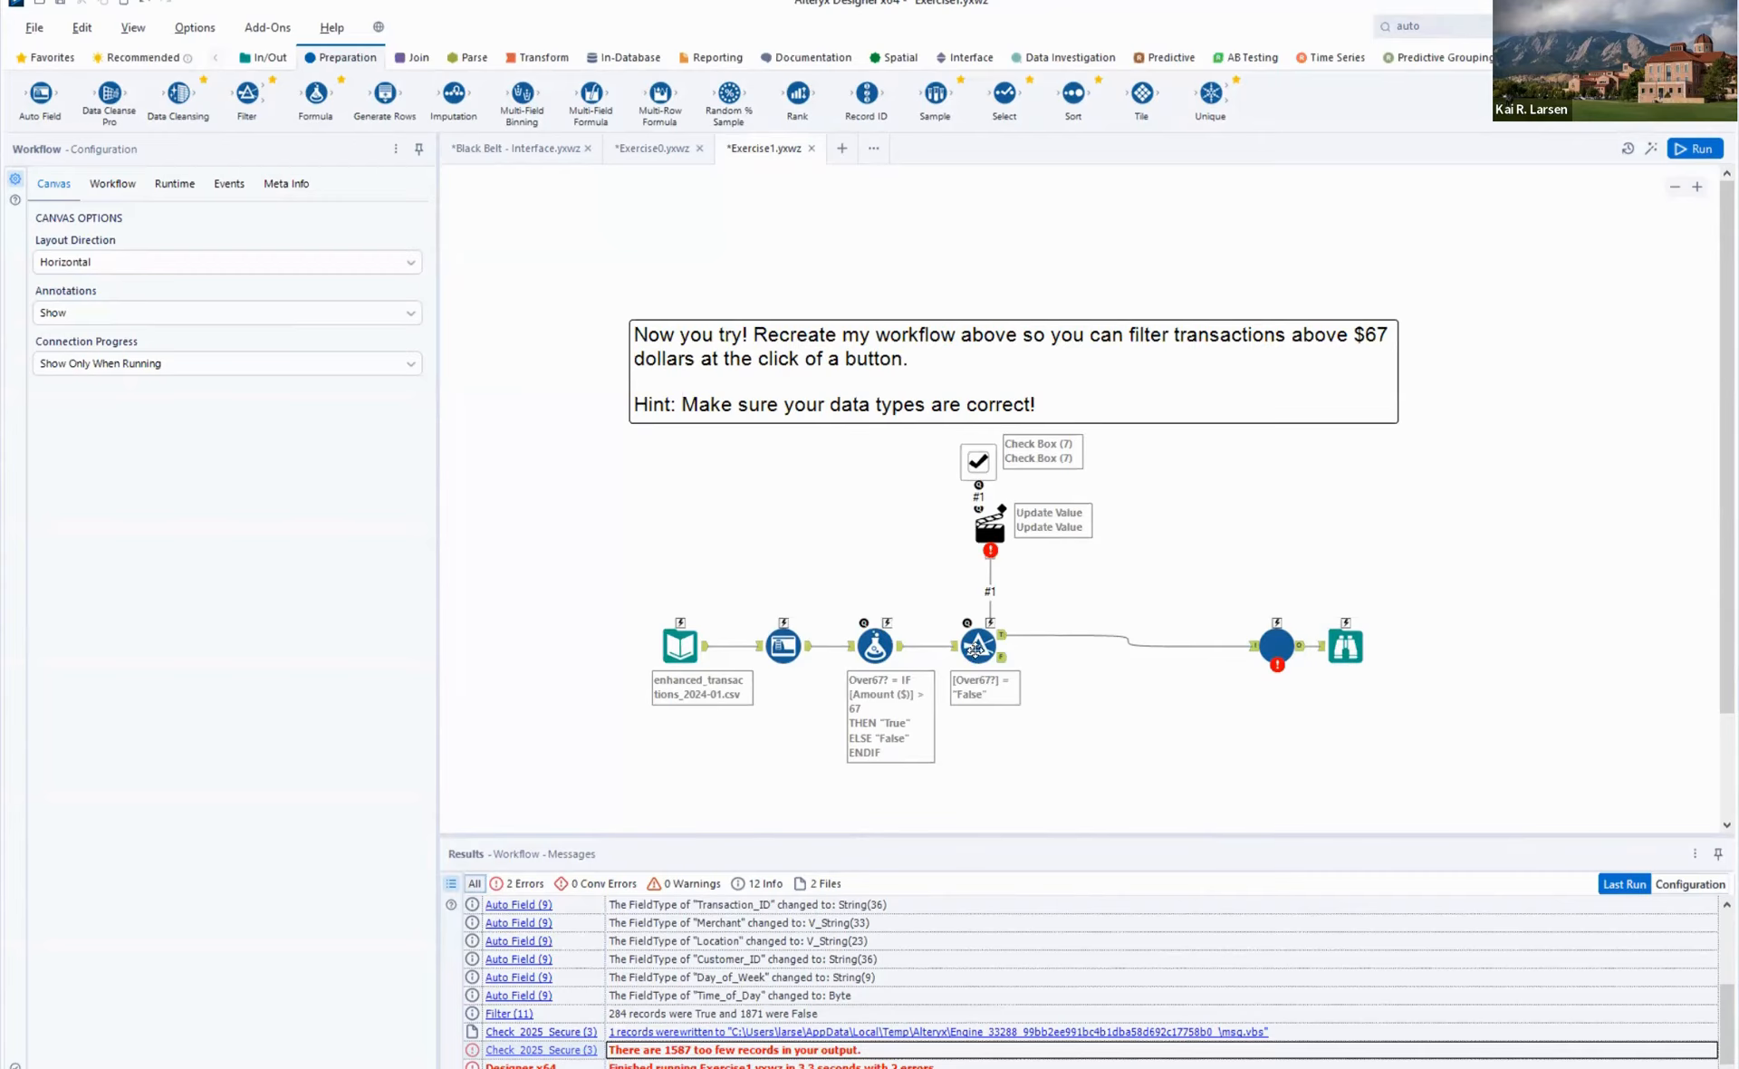
# - Set the Check Box tool's question text to "Do you want to filter out transactions smaller than $67"
pyautogui.click(978, 643)
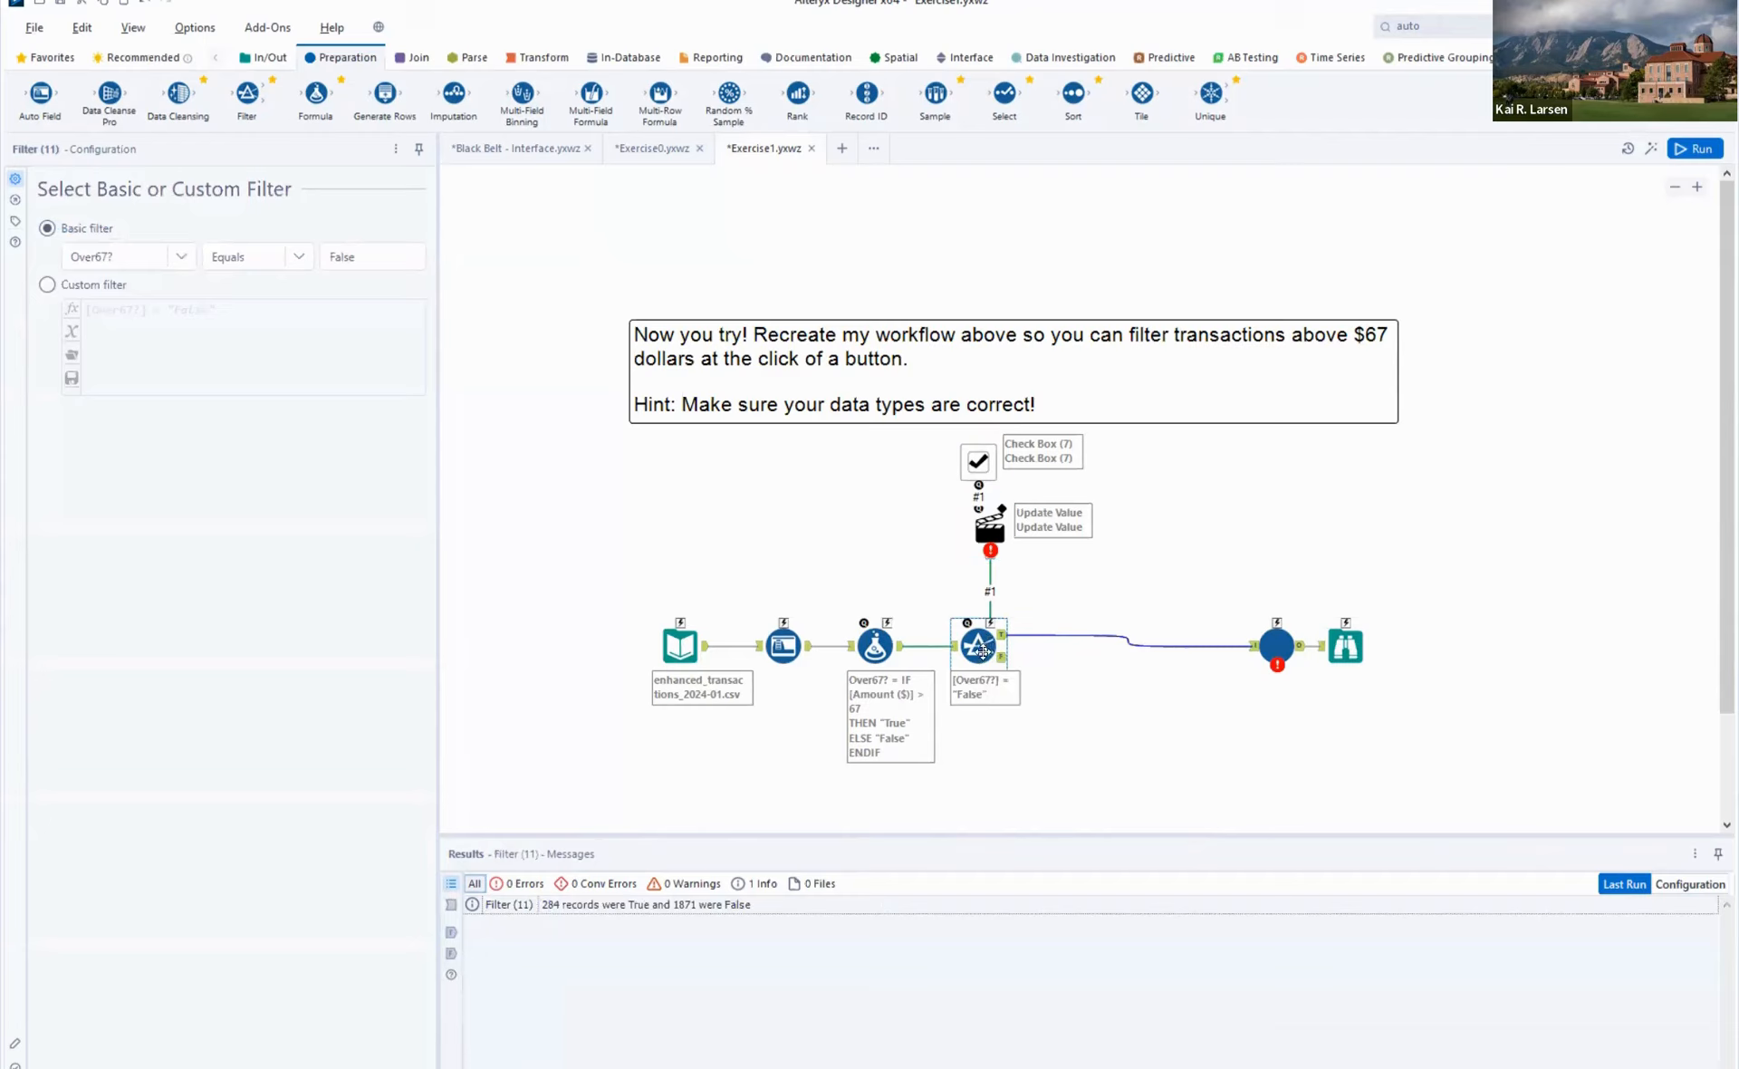
pyautogui.click(979, 456)
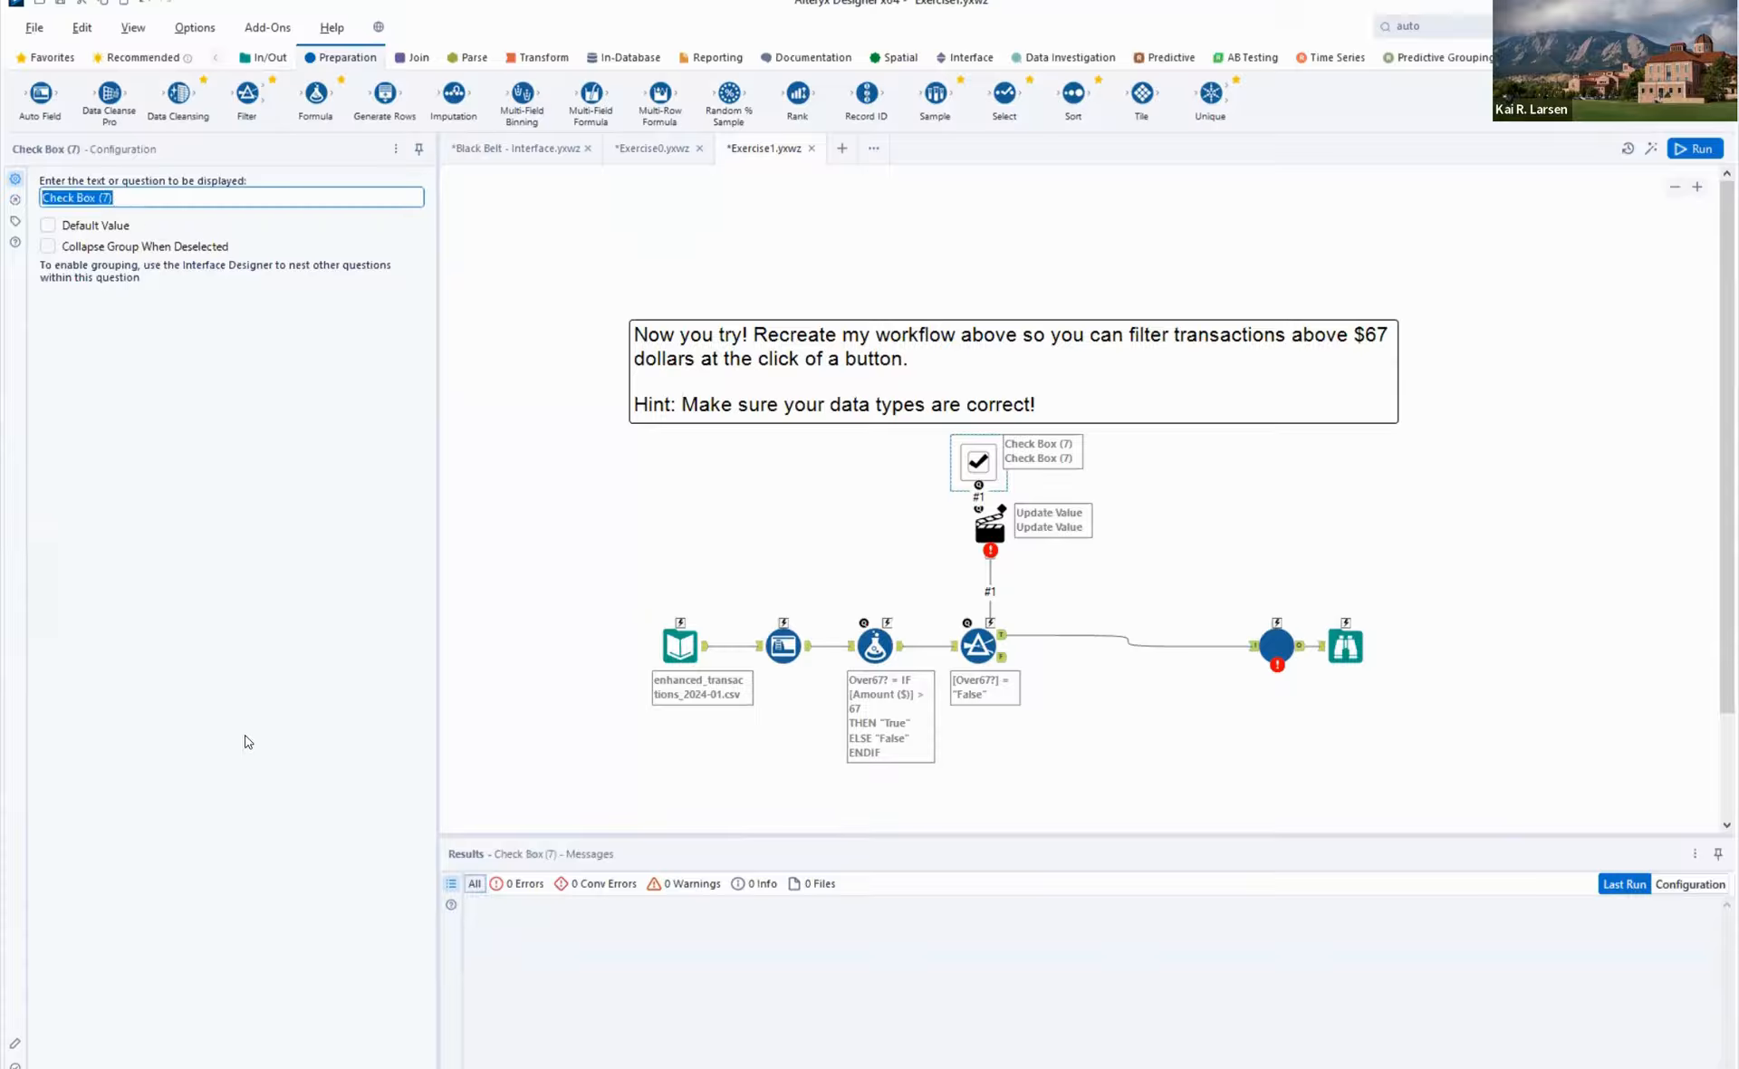
pyautogui.write('Do you want to filter out transactions')
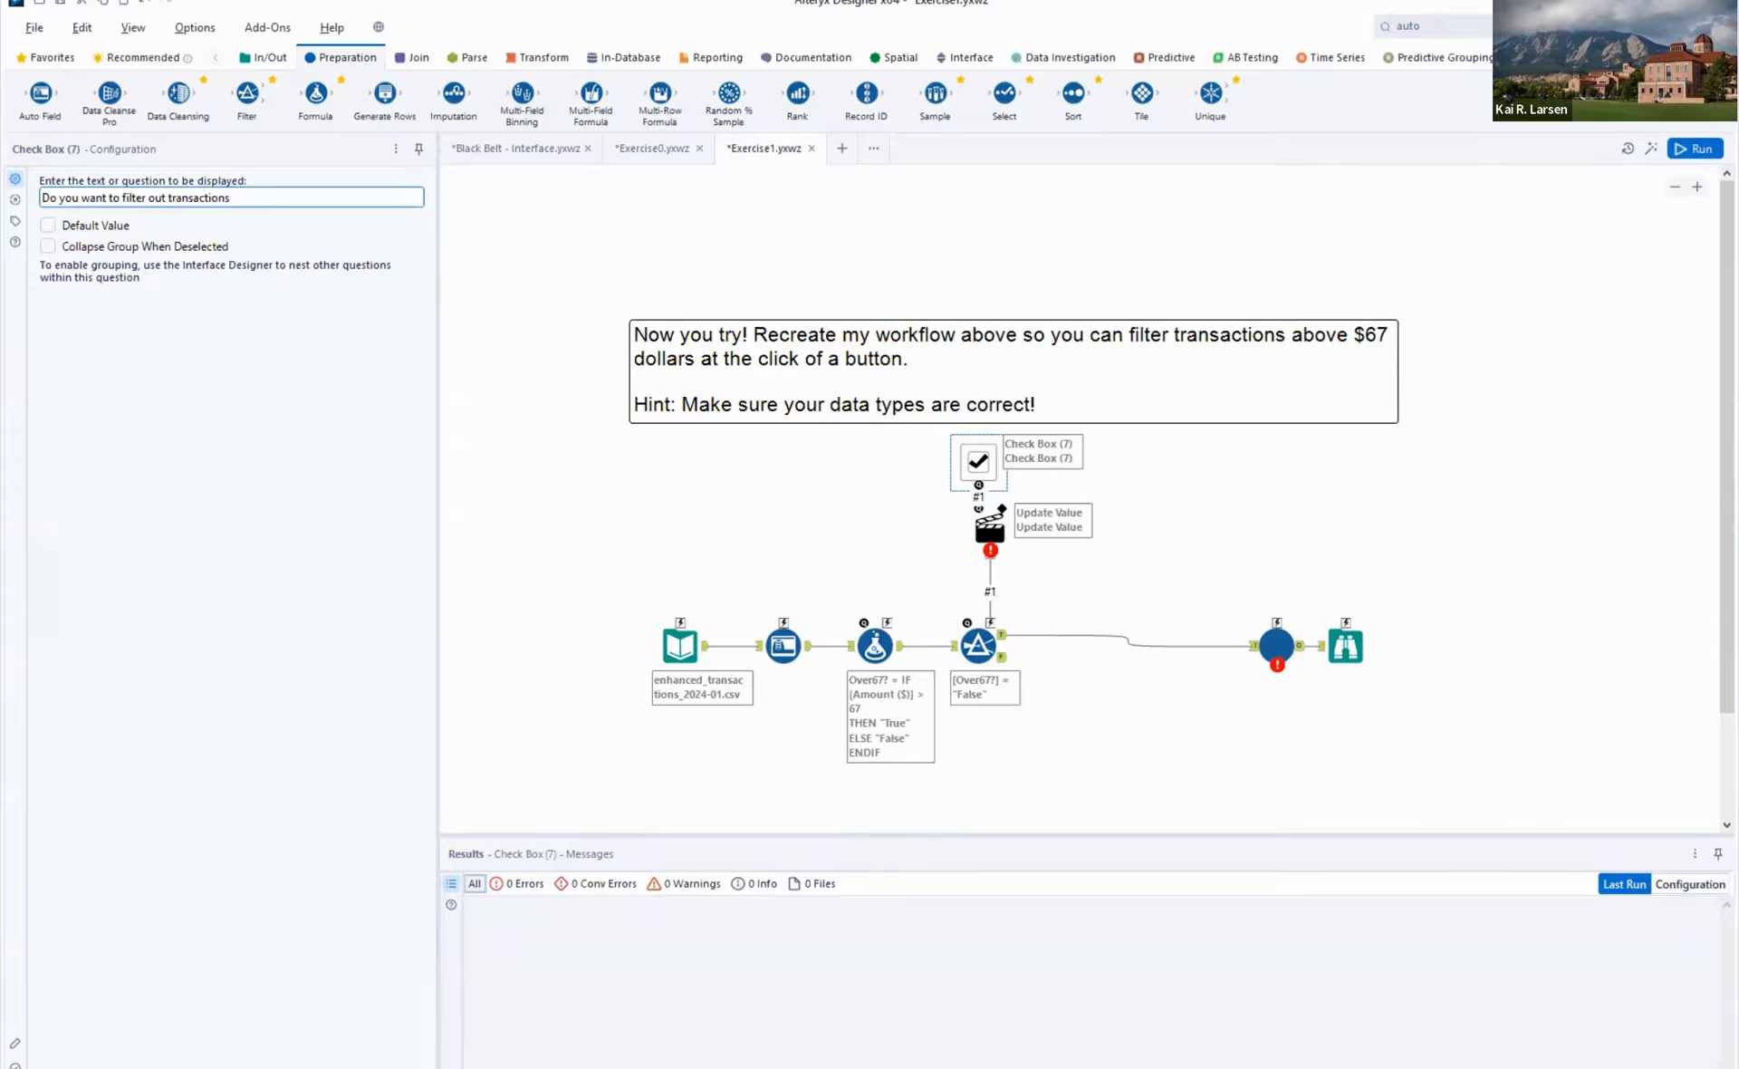
pyautogui.write(' smaller than $67')
pyautogui.click(1216, 501)
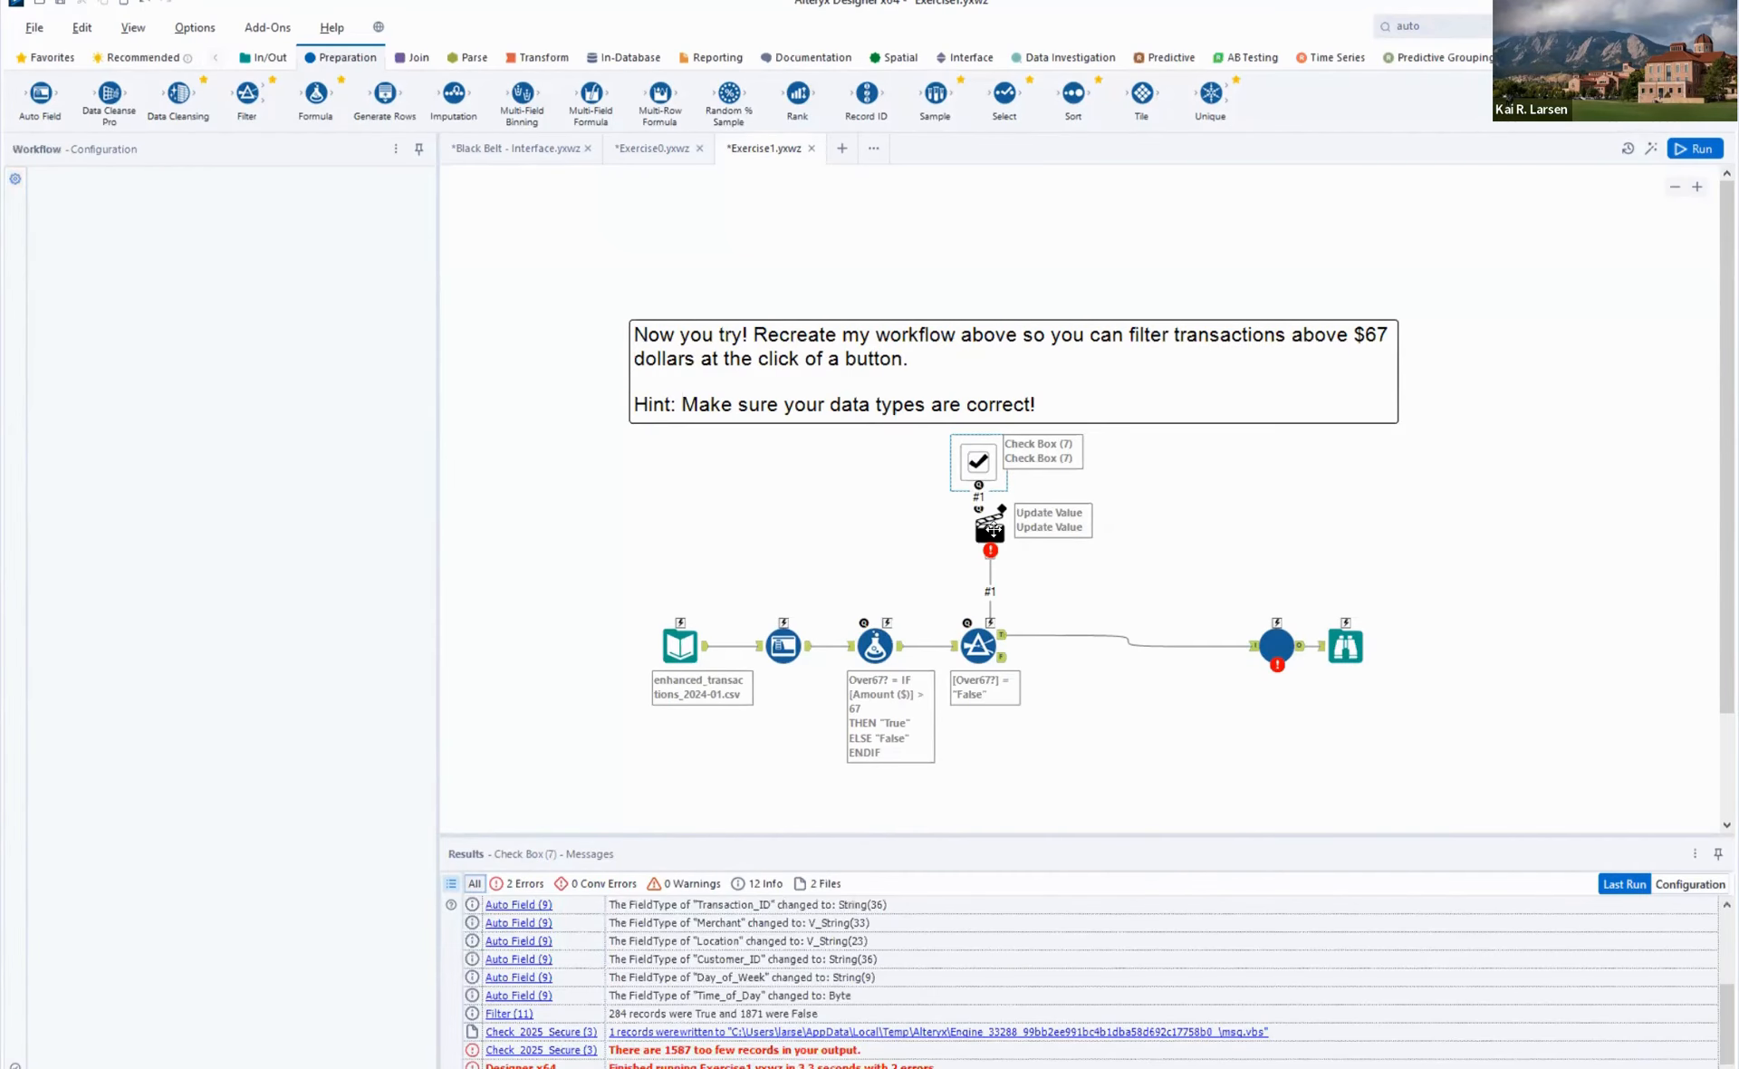
# - Configure the Action tool to update the Filter's Operand value under Simple > Operands, replacing the specific string False
pyautogui.click(993, 530)
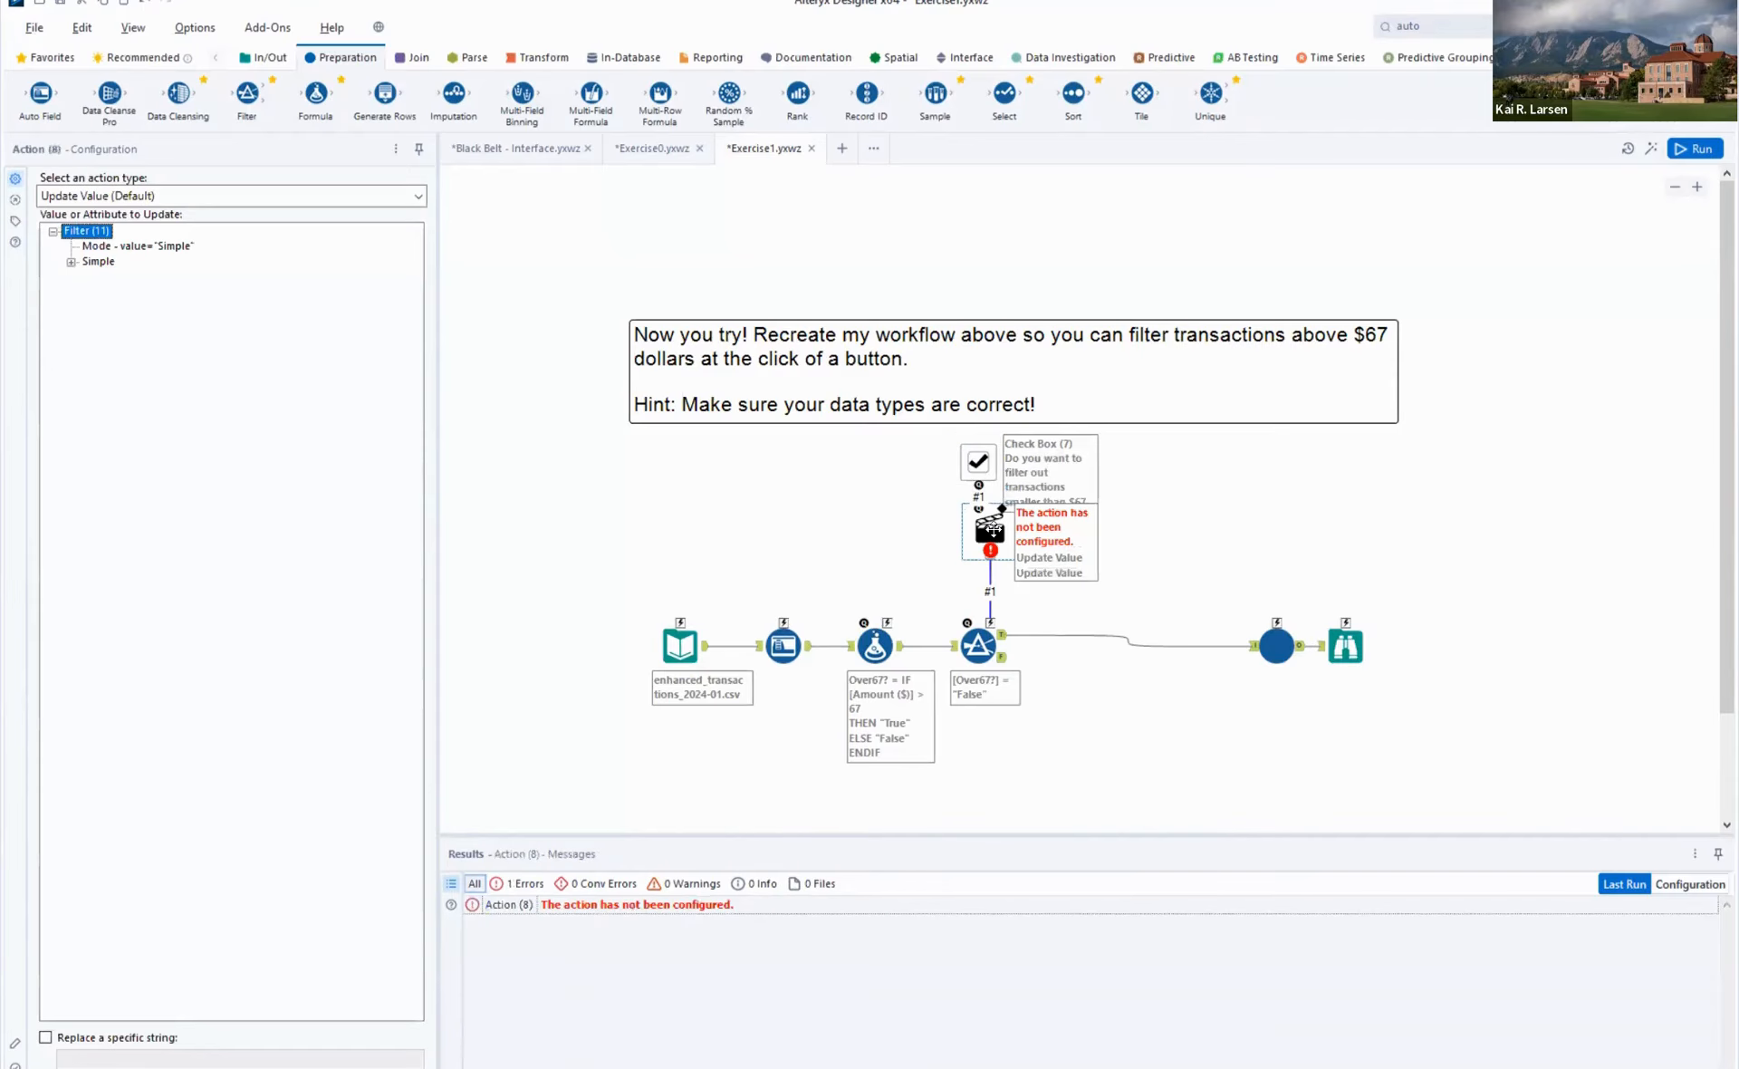
pyautogui.click(70, 262)
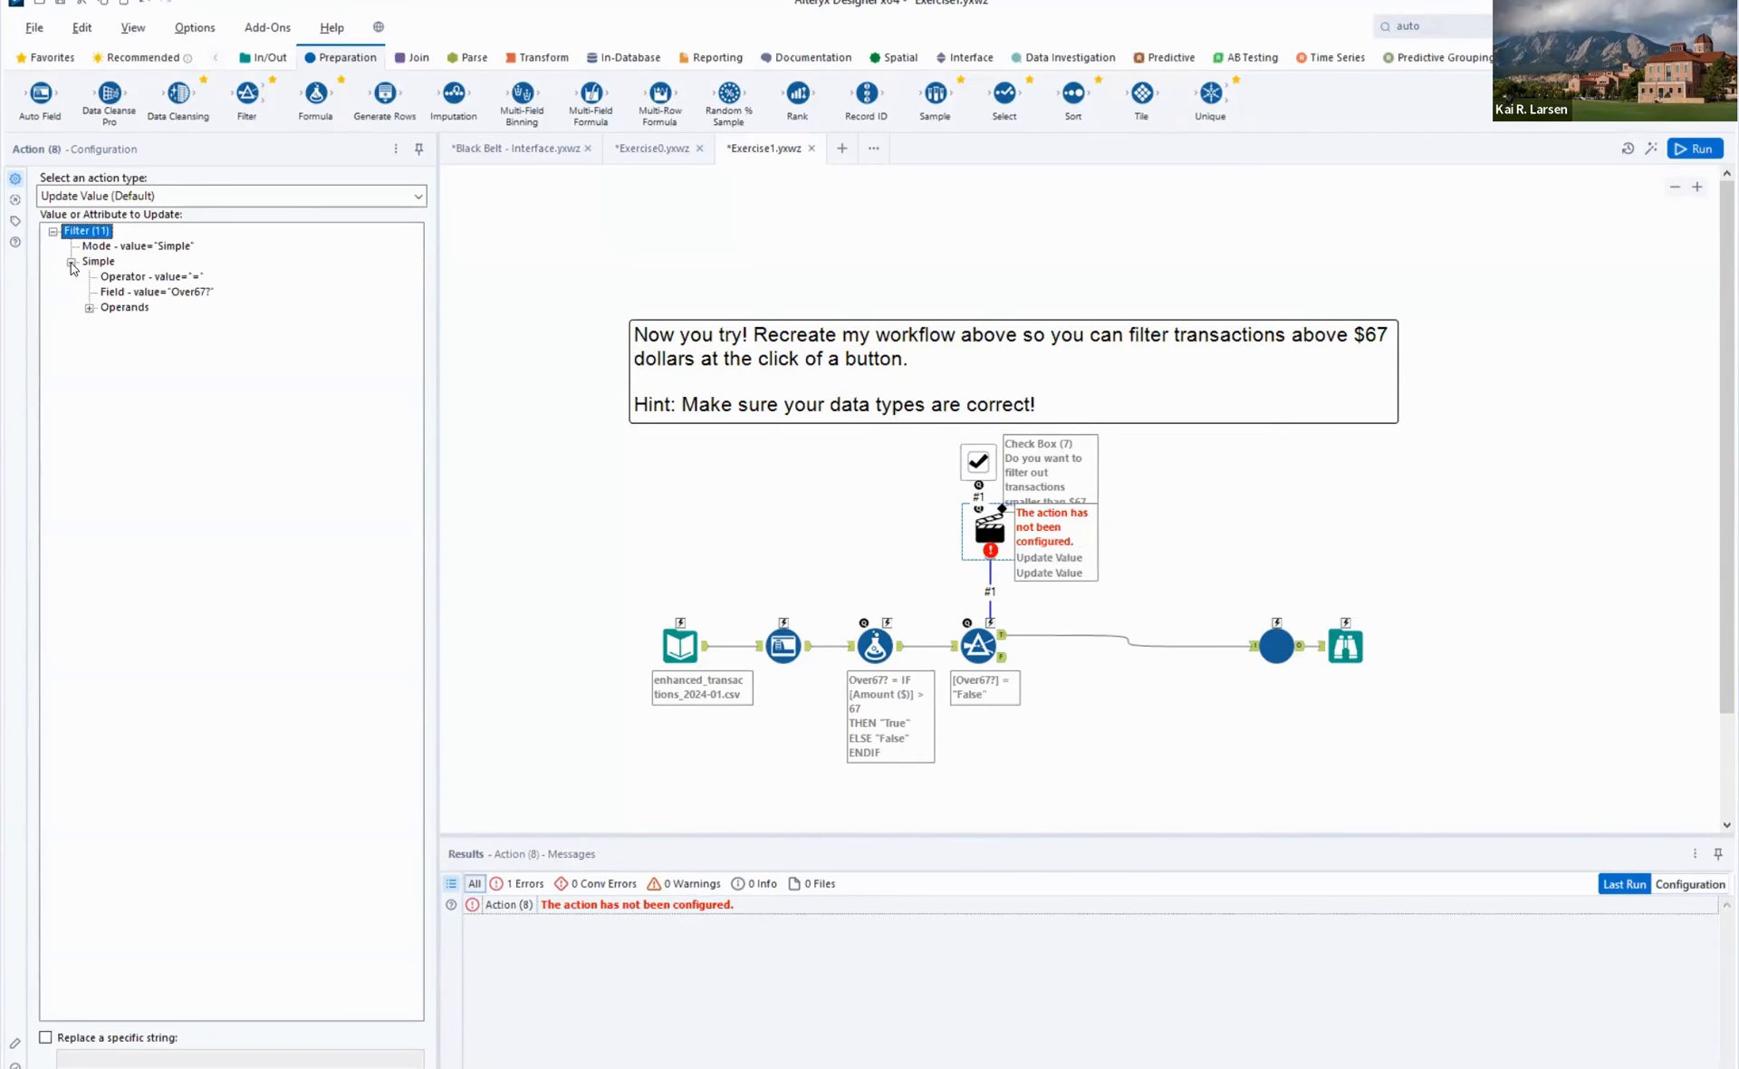
pyautogui.click(88, 308)
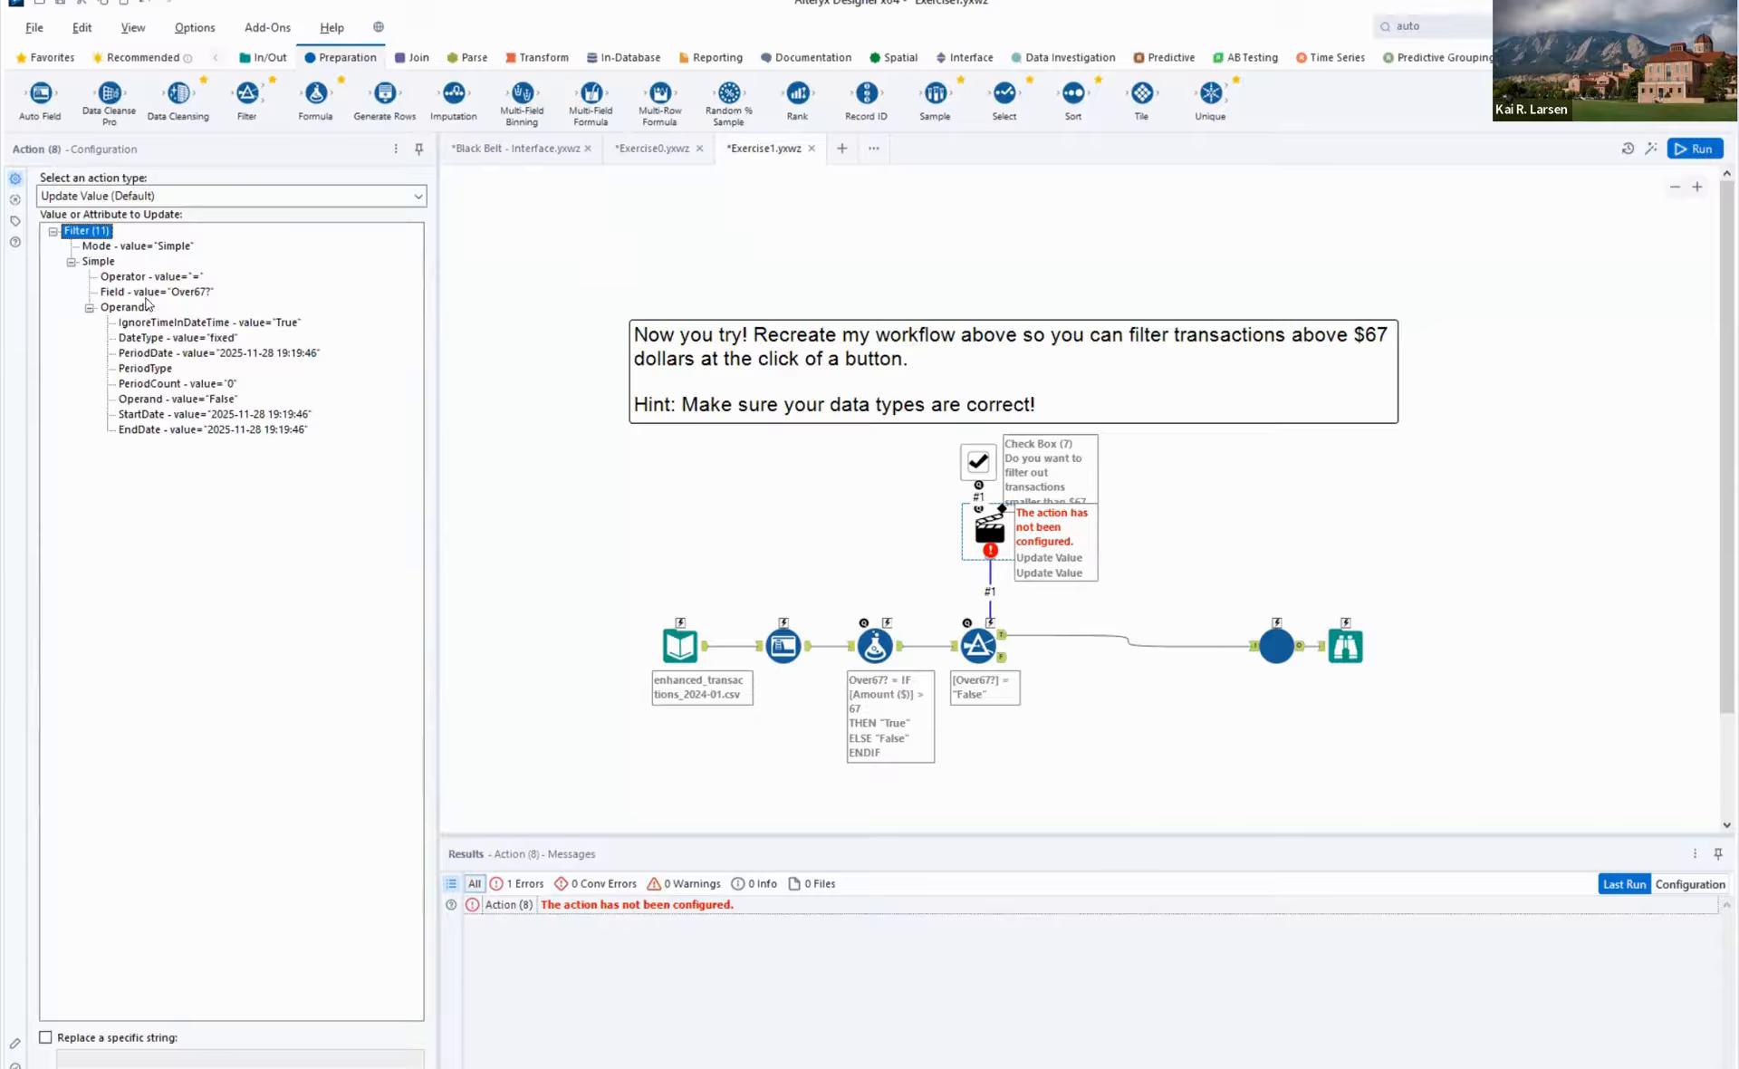
pyautogui.click(976, 643)
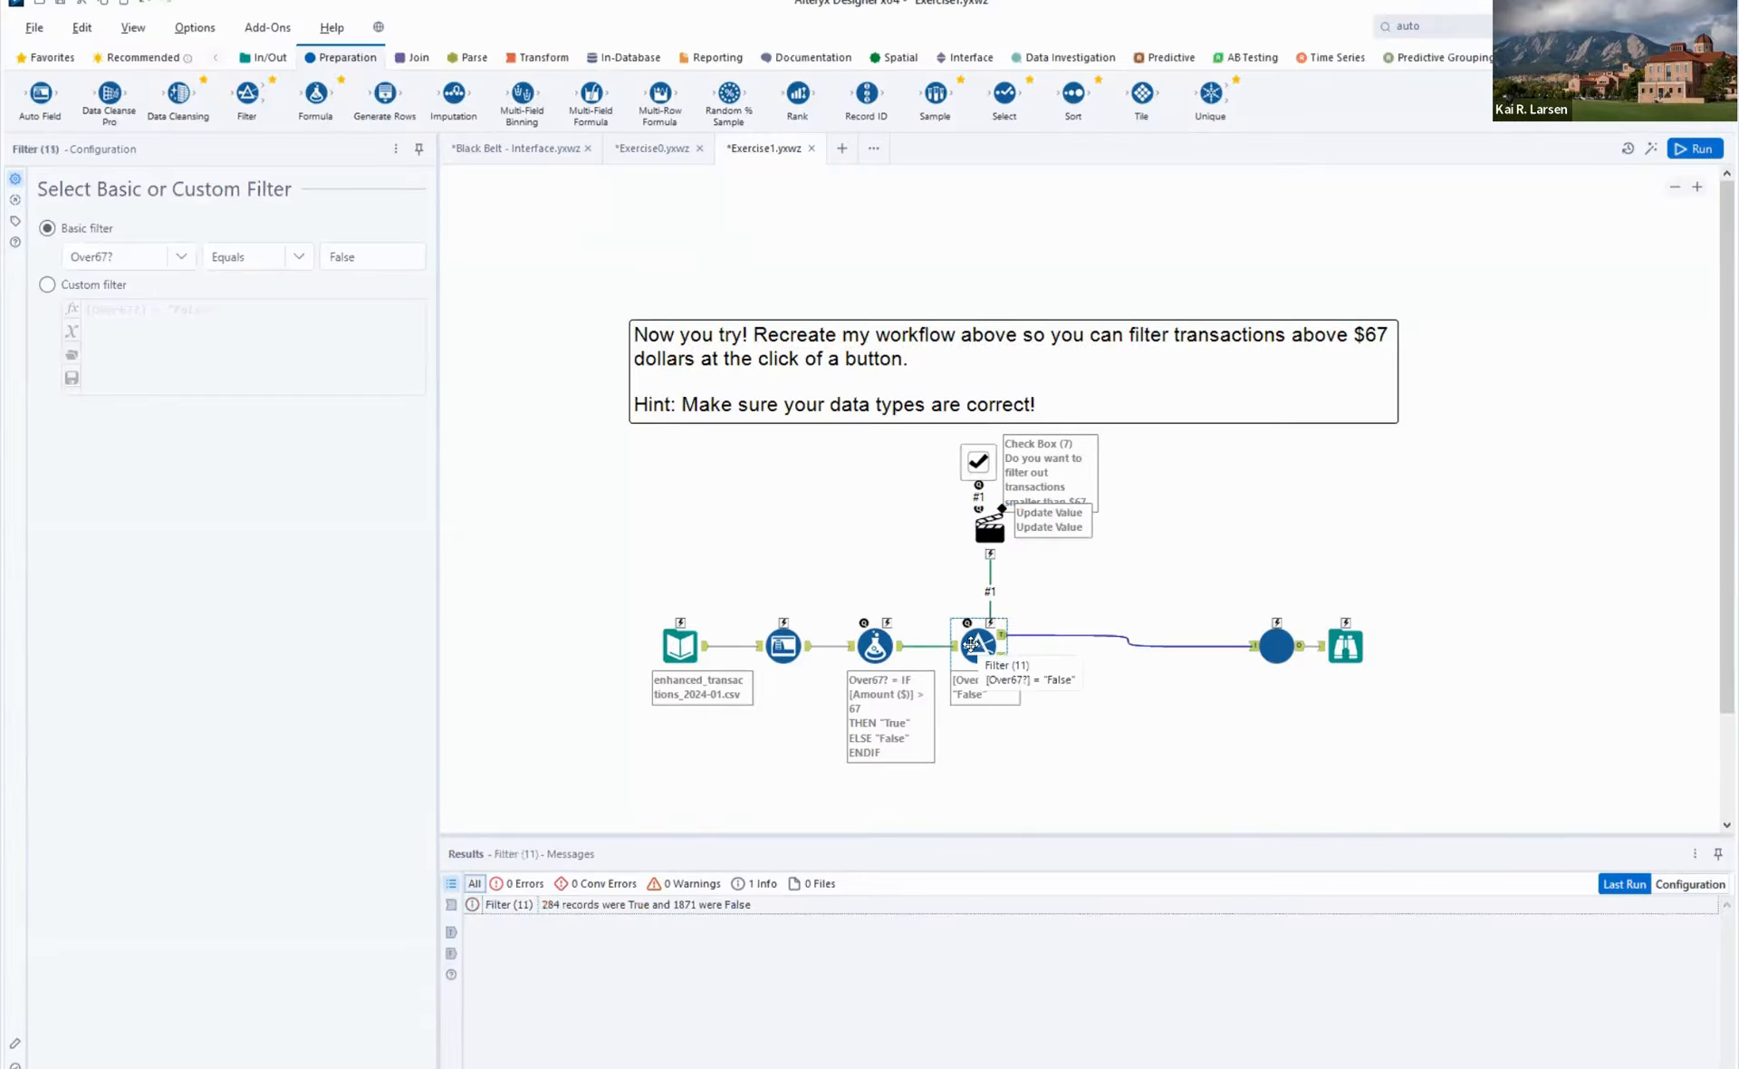
pyautogui.click(989, 530)
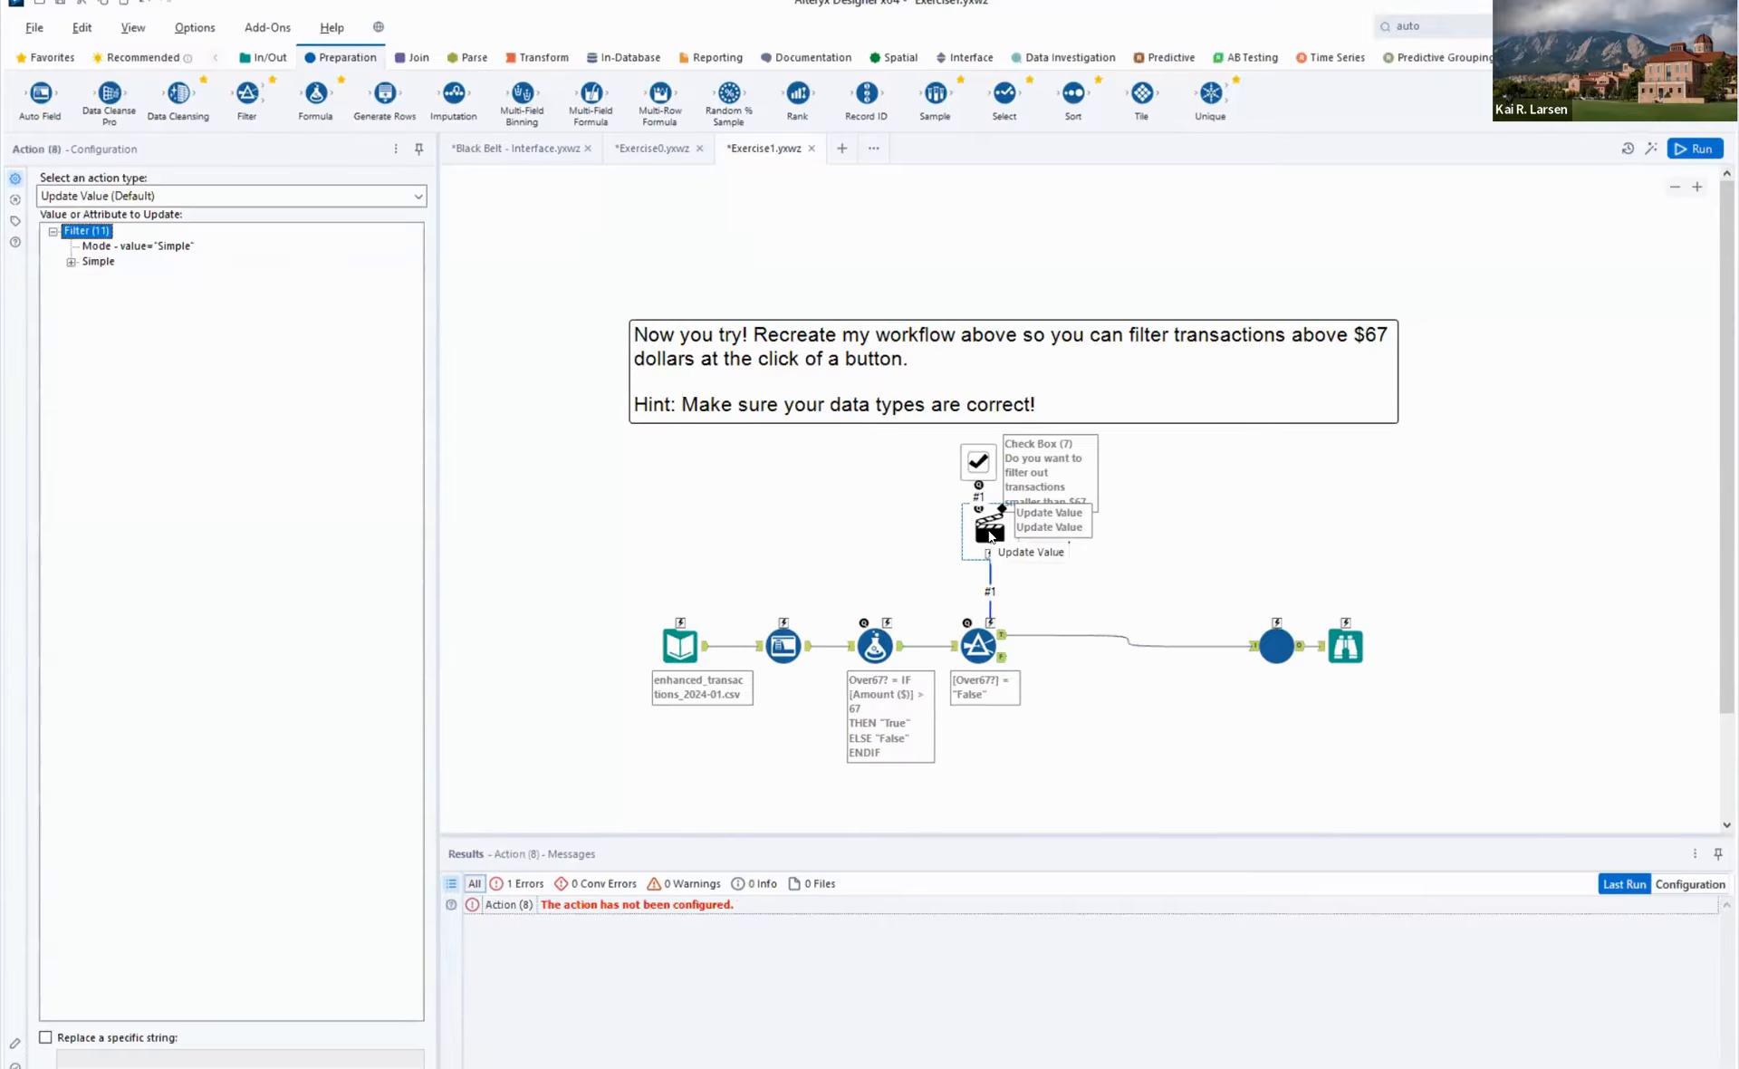
pyautogui.click(71, 261)
pyautogui.click(90, 308)
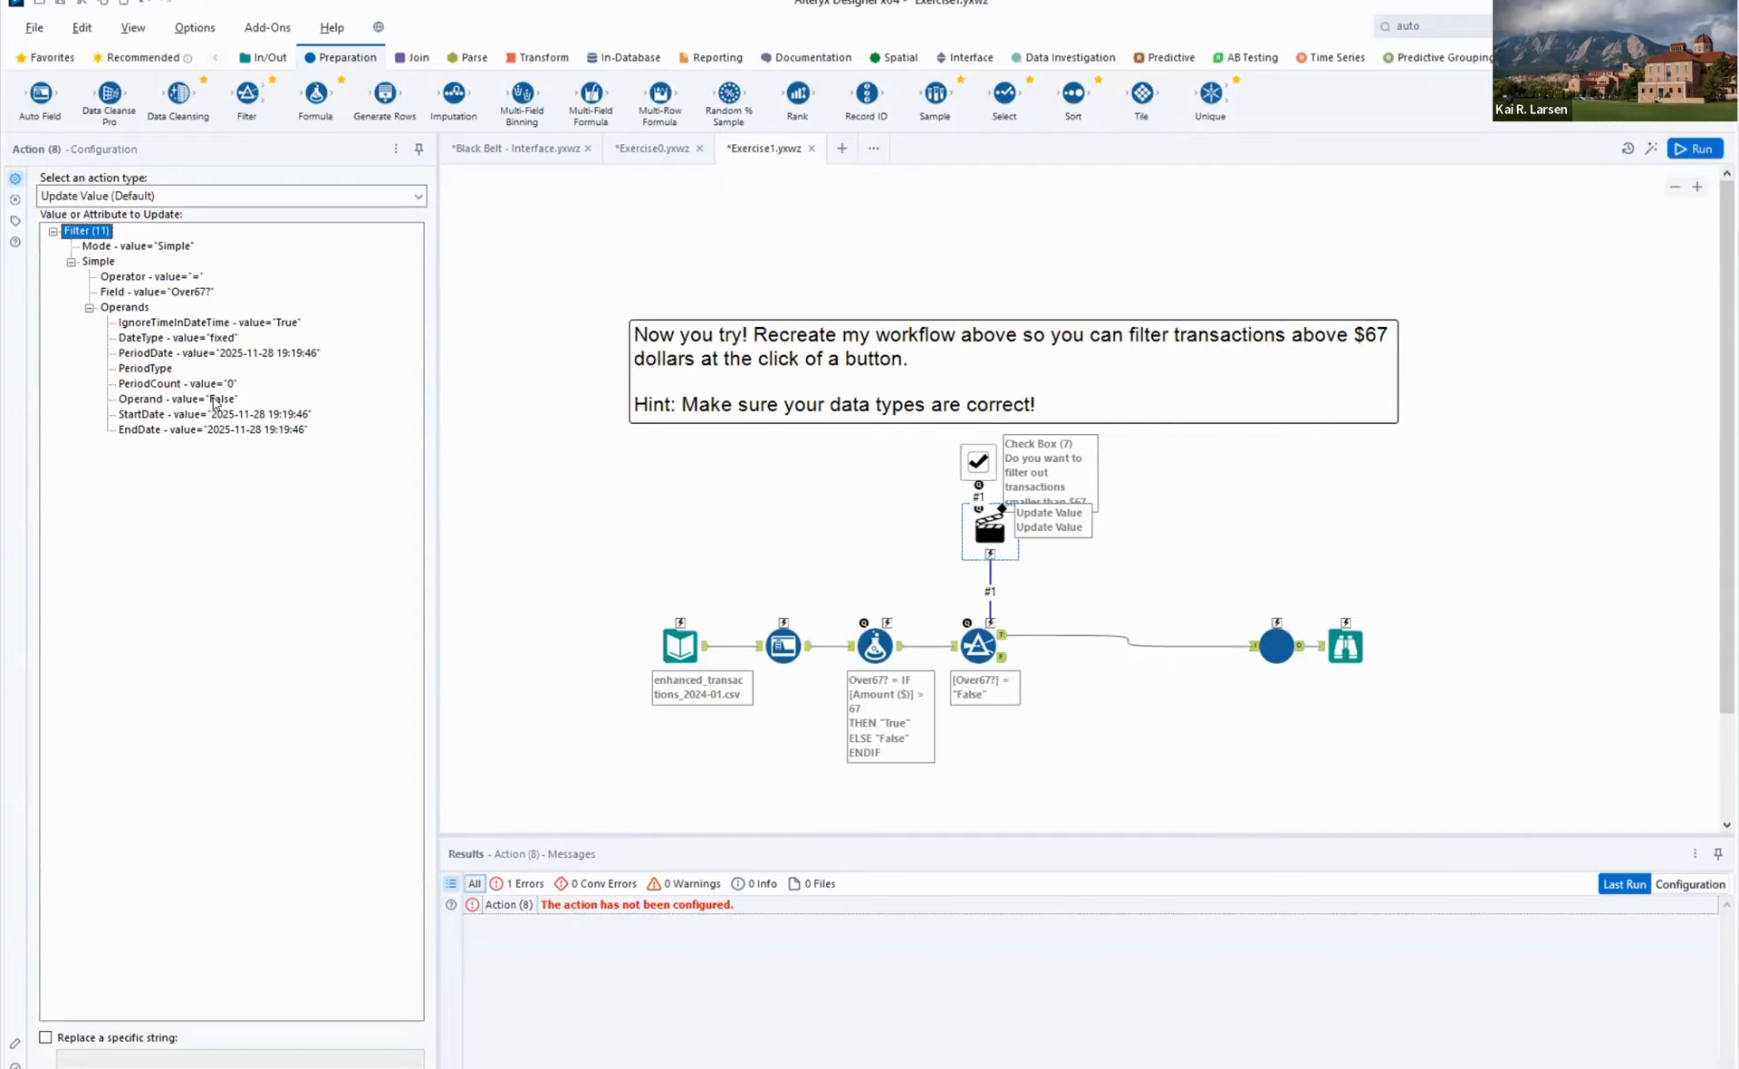
pyautogui.click(221, 401)
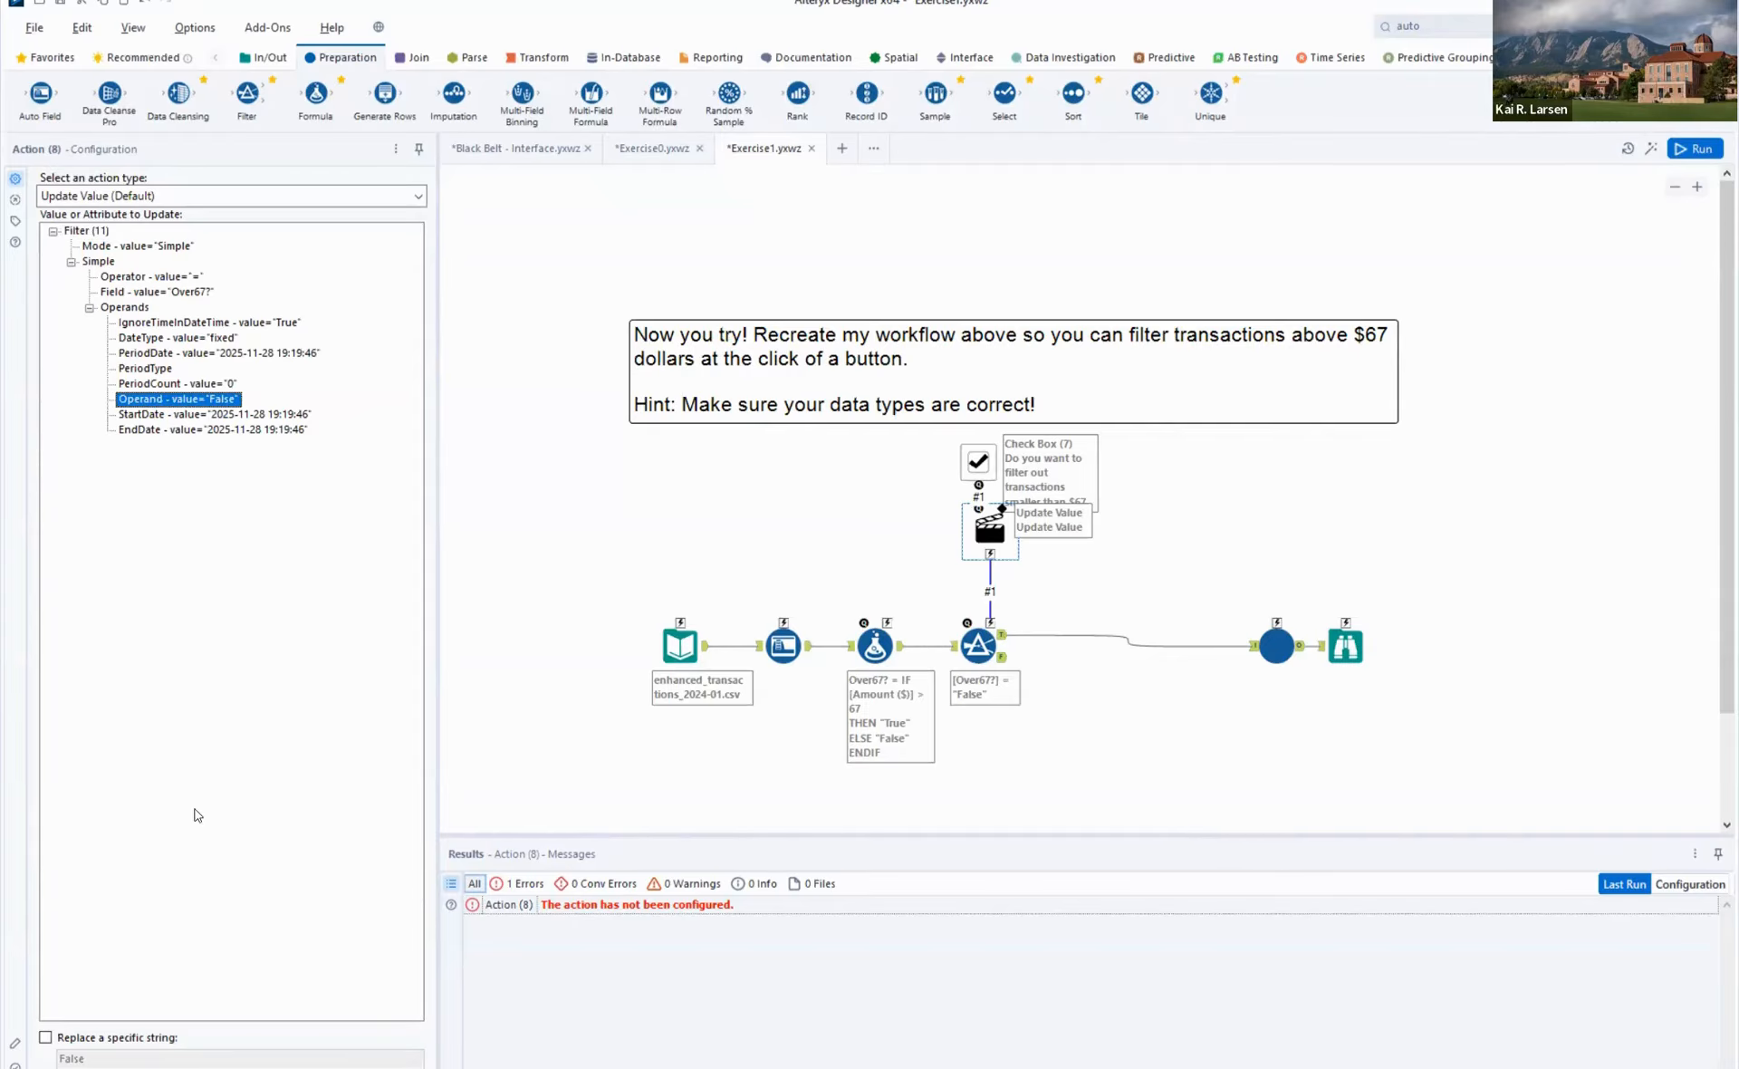
pyautogui.click(105, 1038)
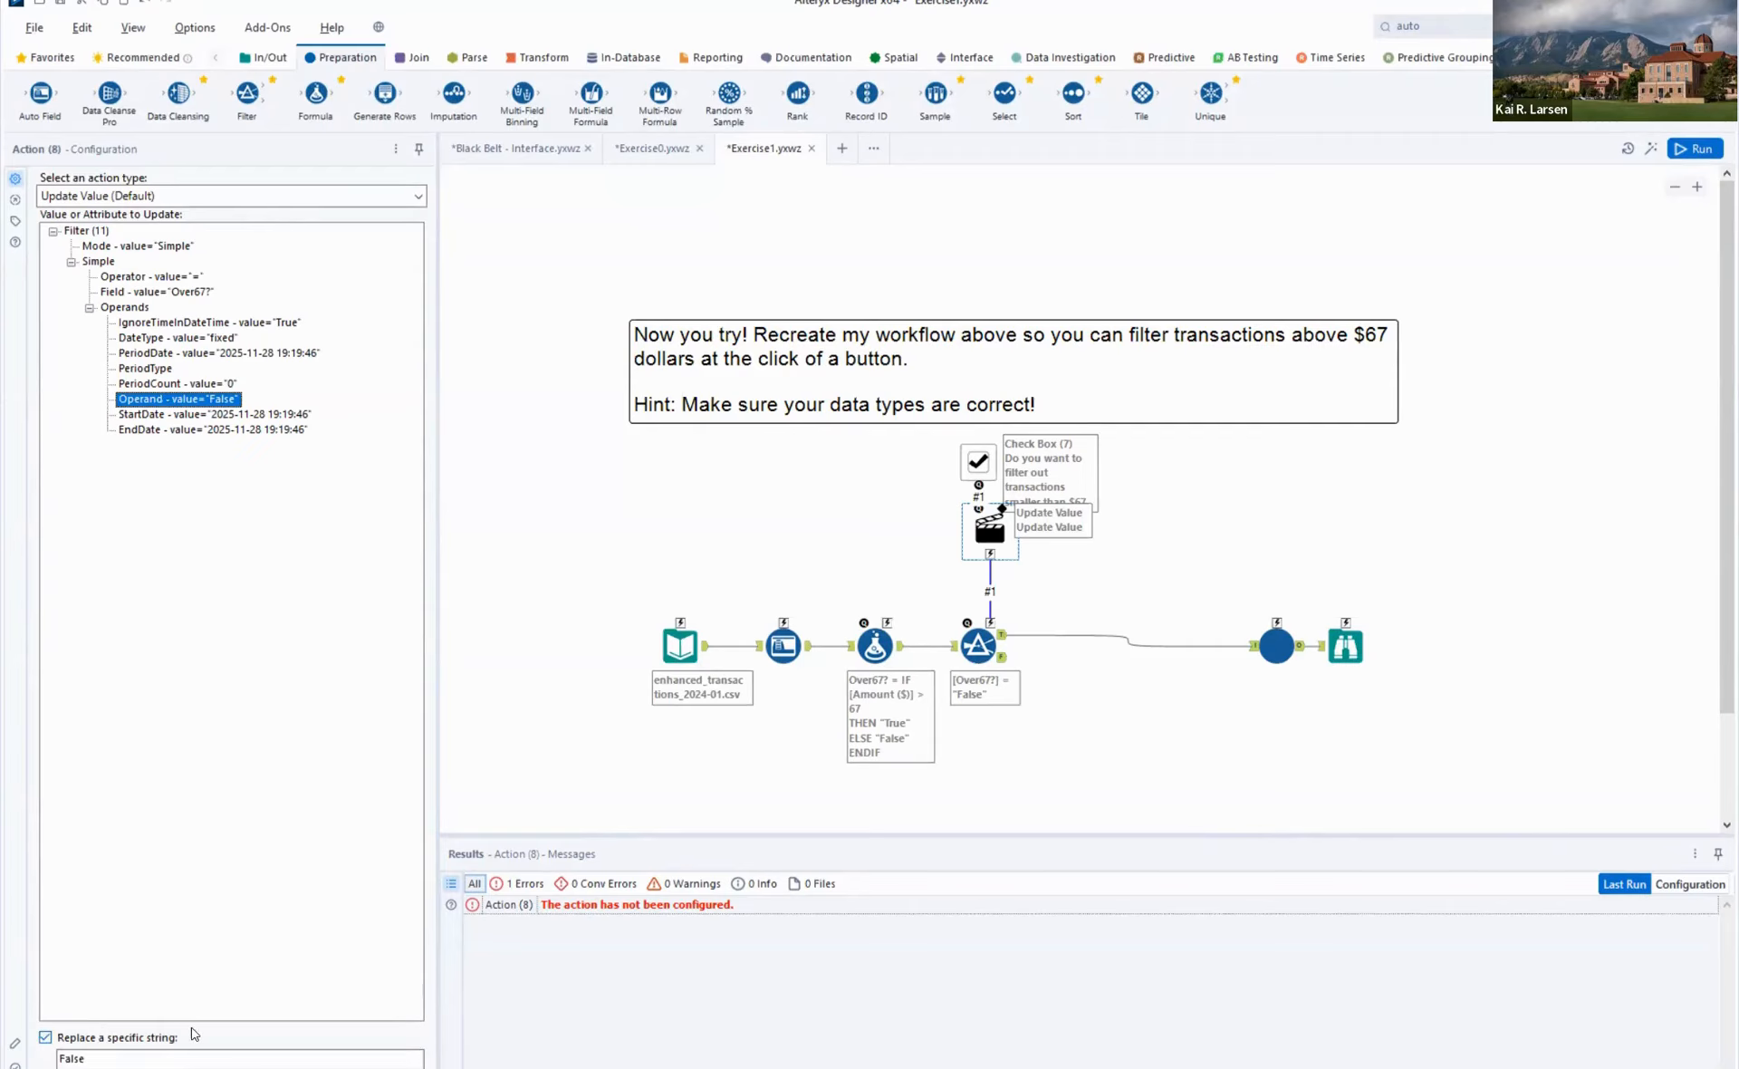
pyautogui.click(122, 1057)
pyautogui.doubleClick(119, 1058)
# - Run the workflow with the configured Action tool
pyautogui.hotkey('ctrl', 'r')
pyautogui.click(1709, 153)
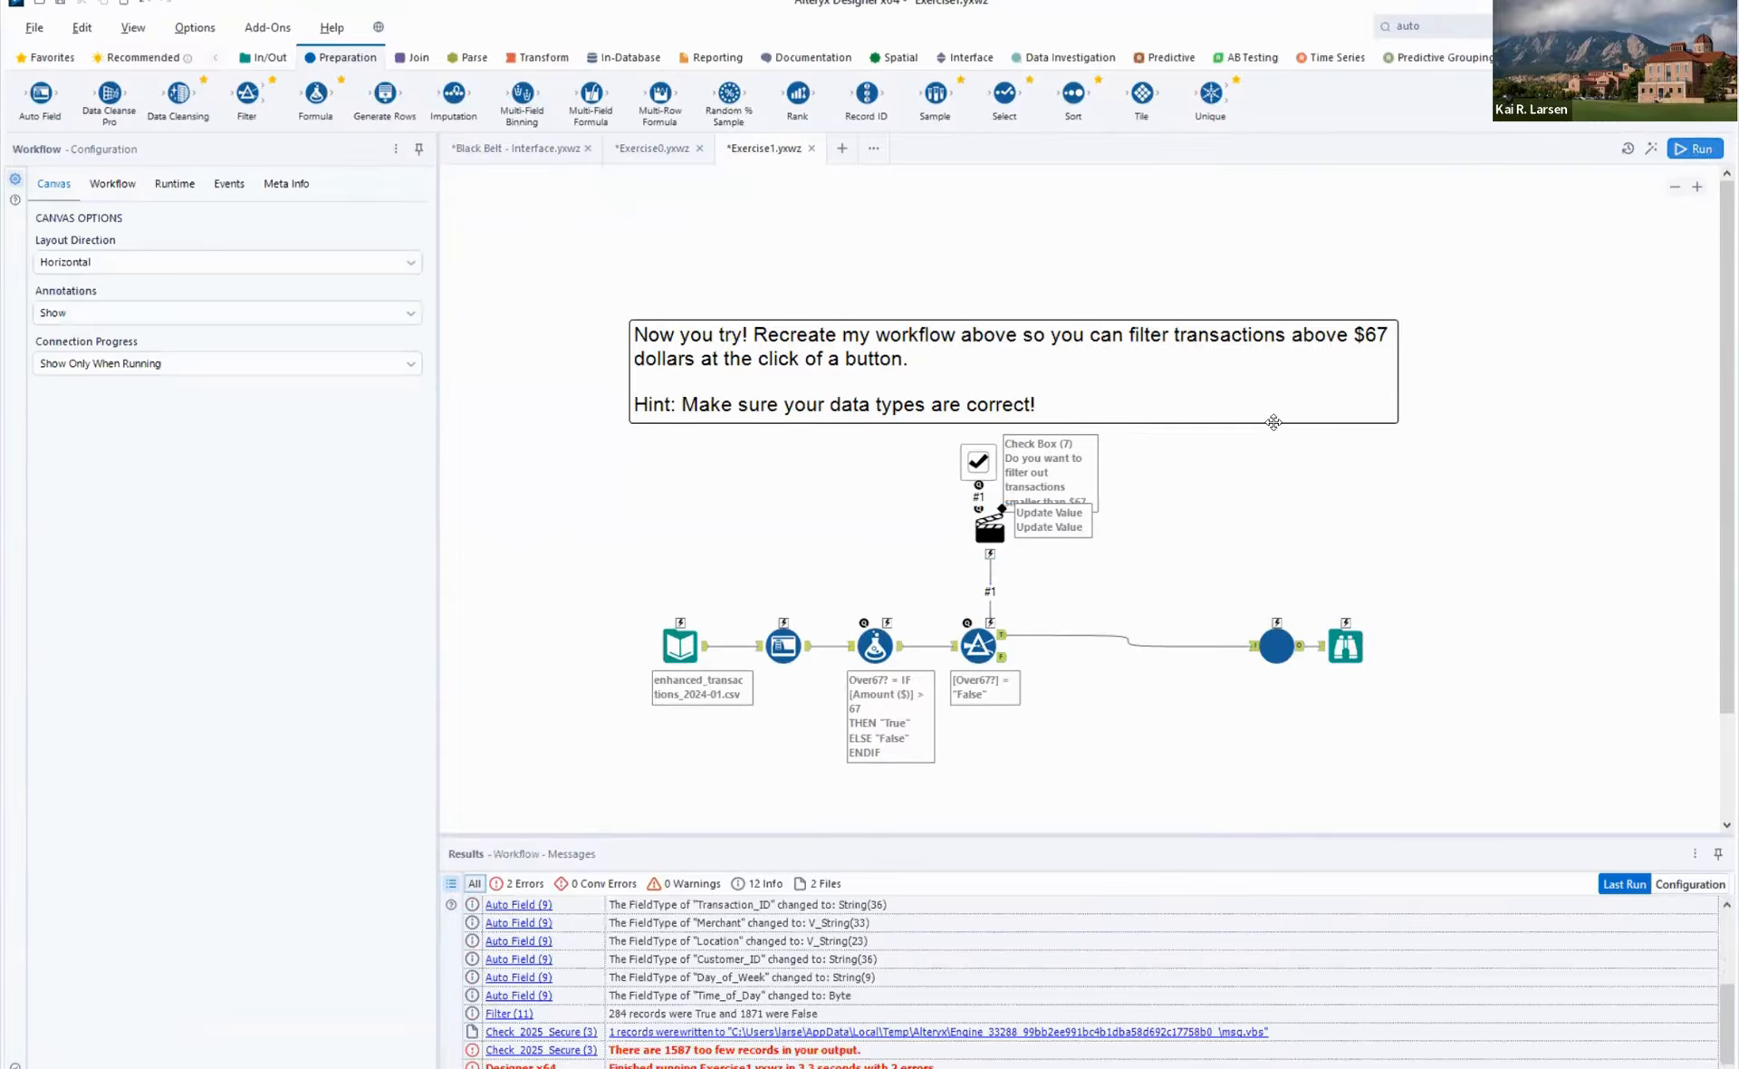
pyautogui.hotkey('ctrl', 'r')
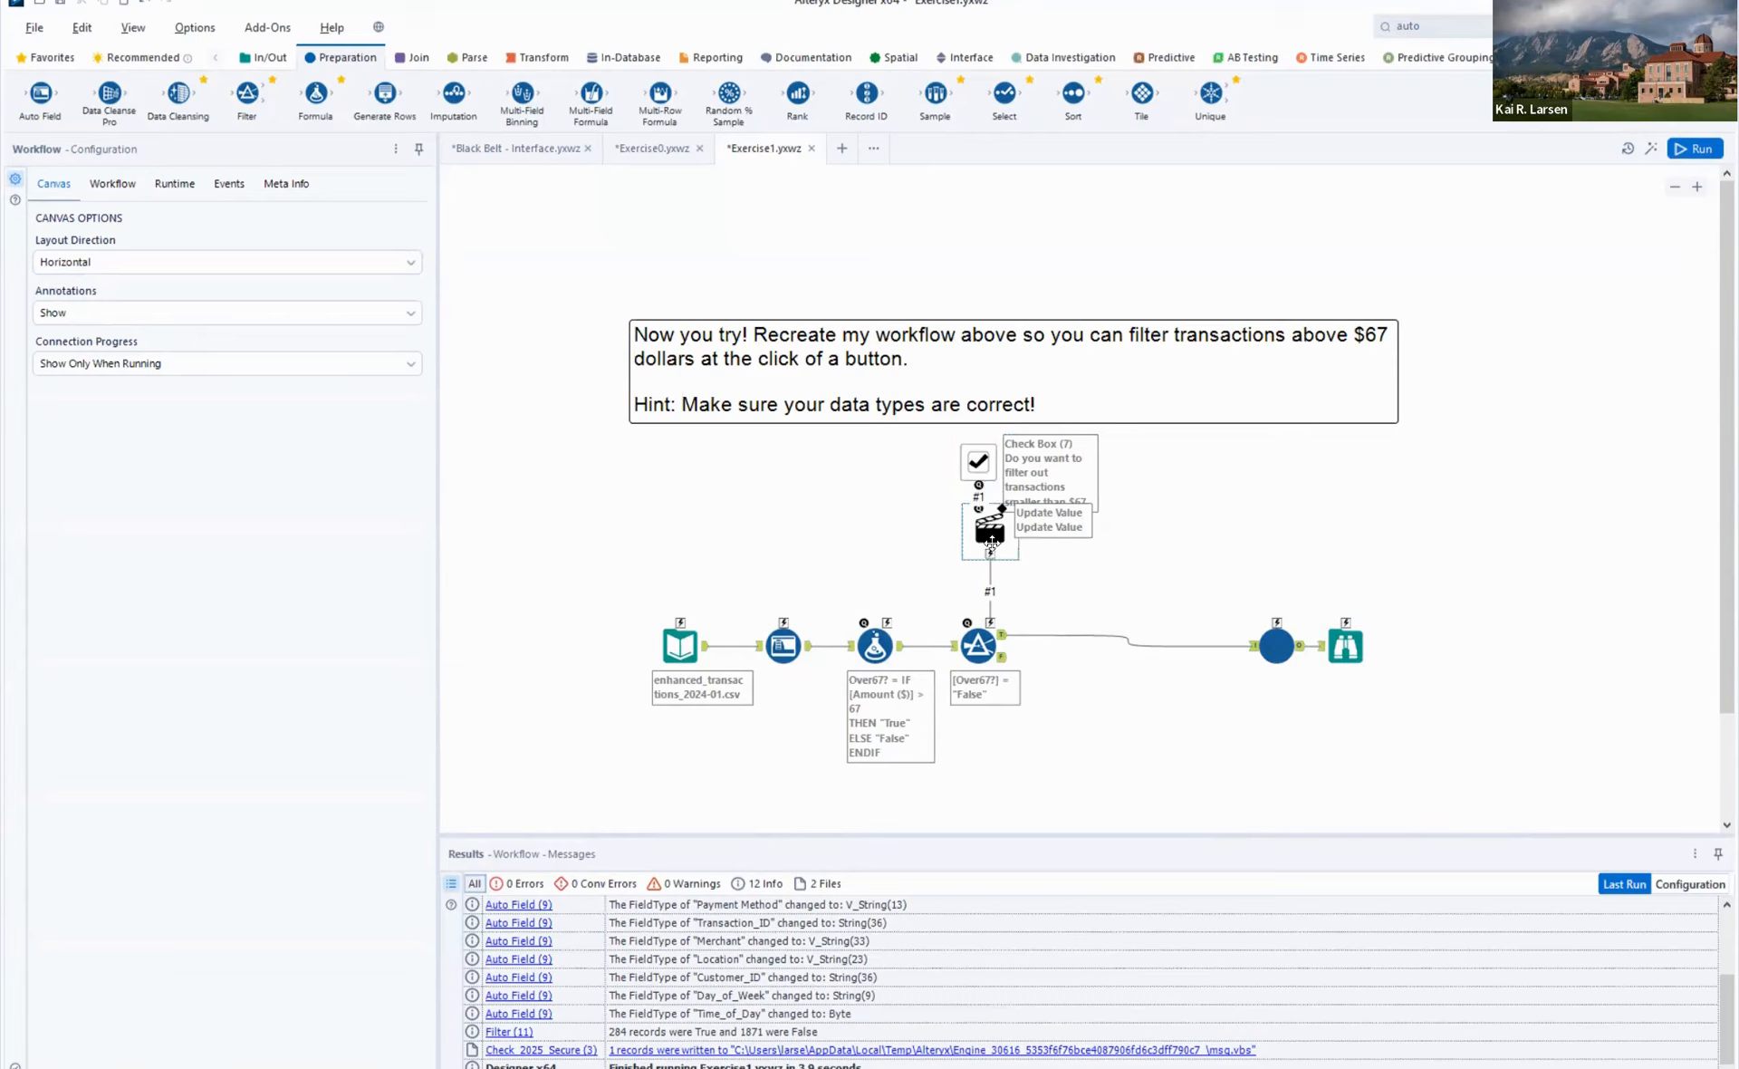
# - Run Exercise1 as an analytic app with the $67 filter question checked, review the output log, and close the app
pyautogui.click(1652, 150)
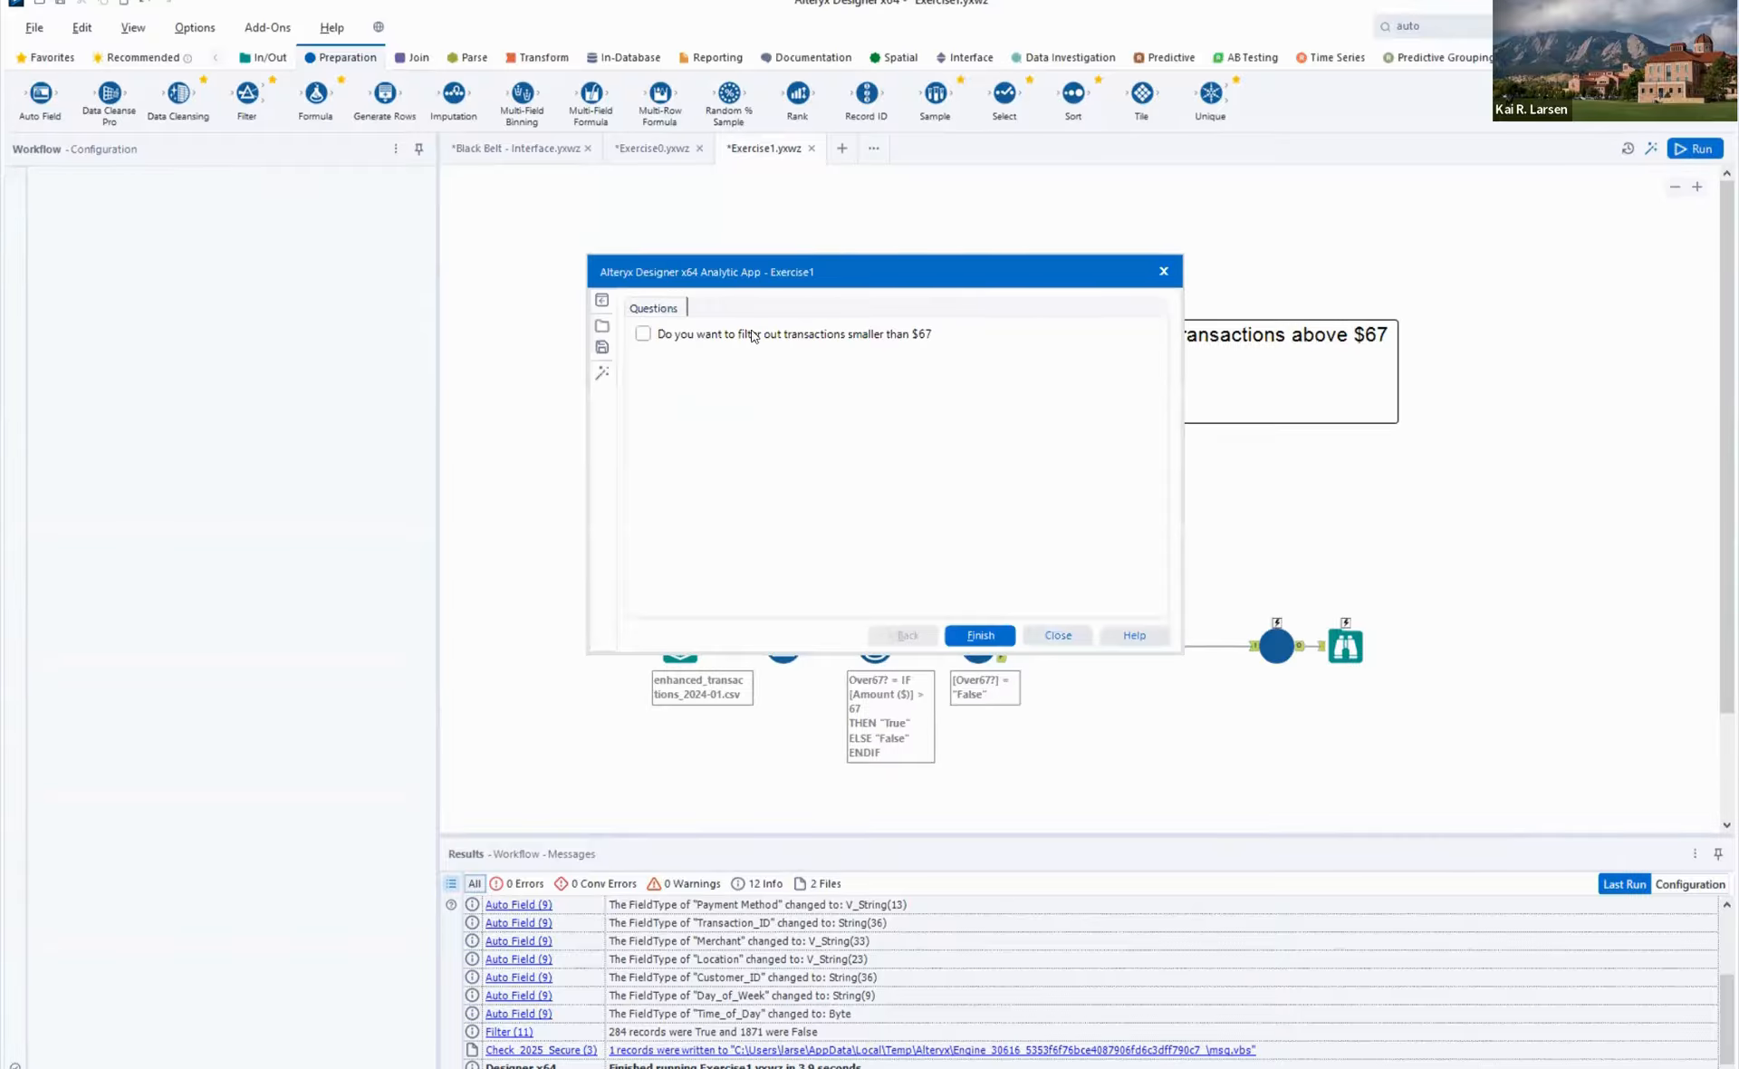
pyautogui.click(643, 333)
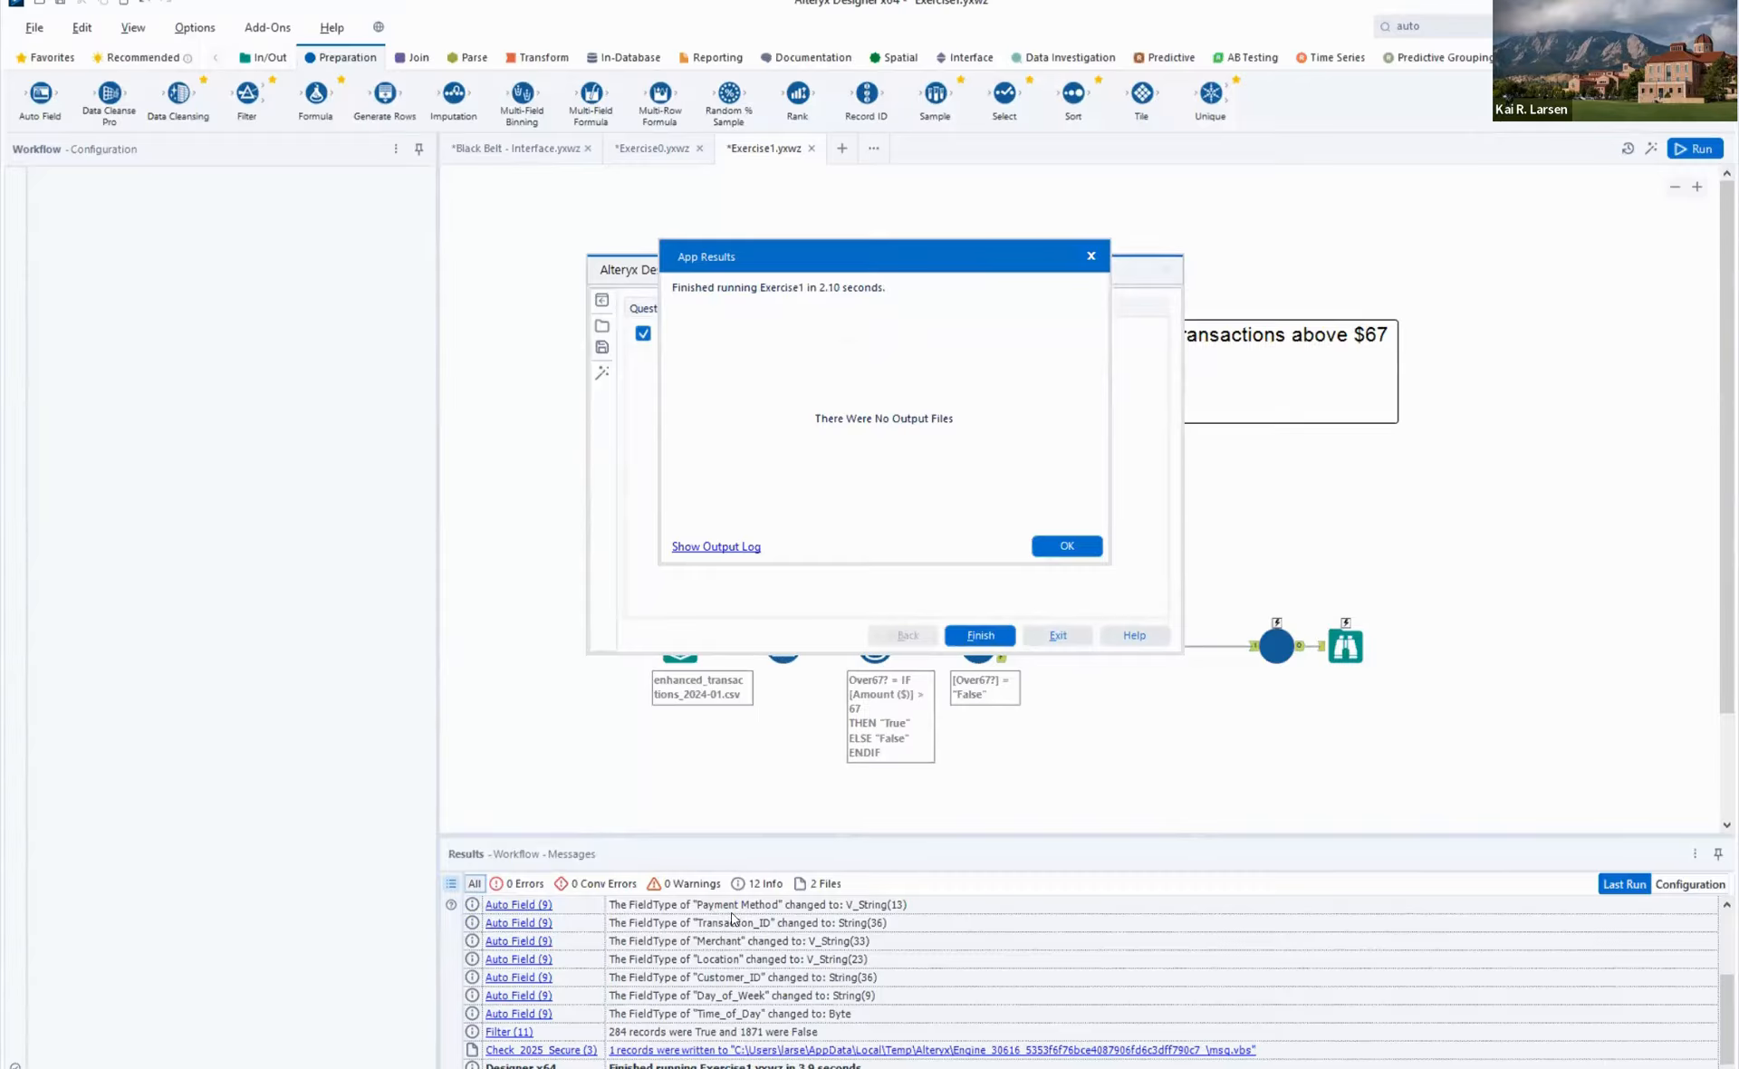
pyautogui.click(712, 547)
pyautogui.click(863, 705)
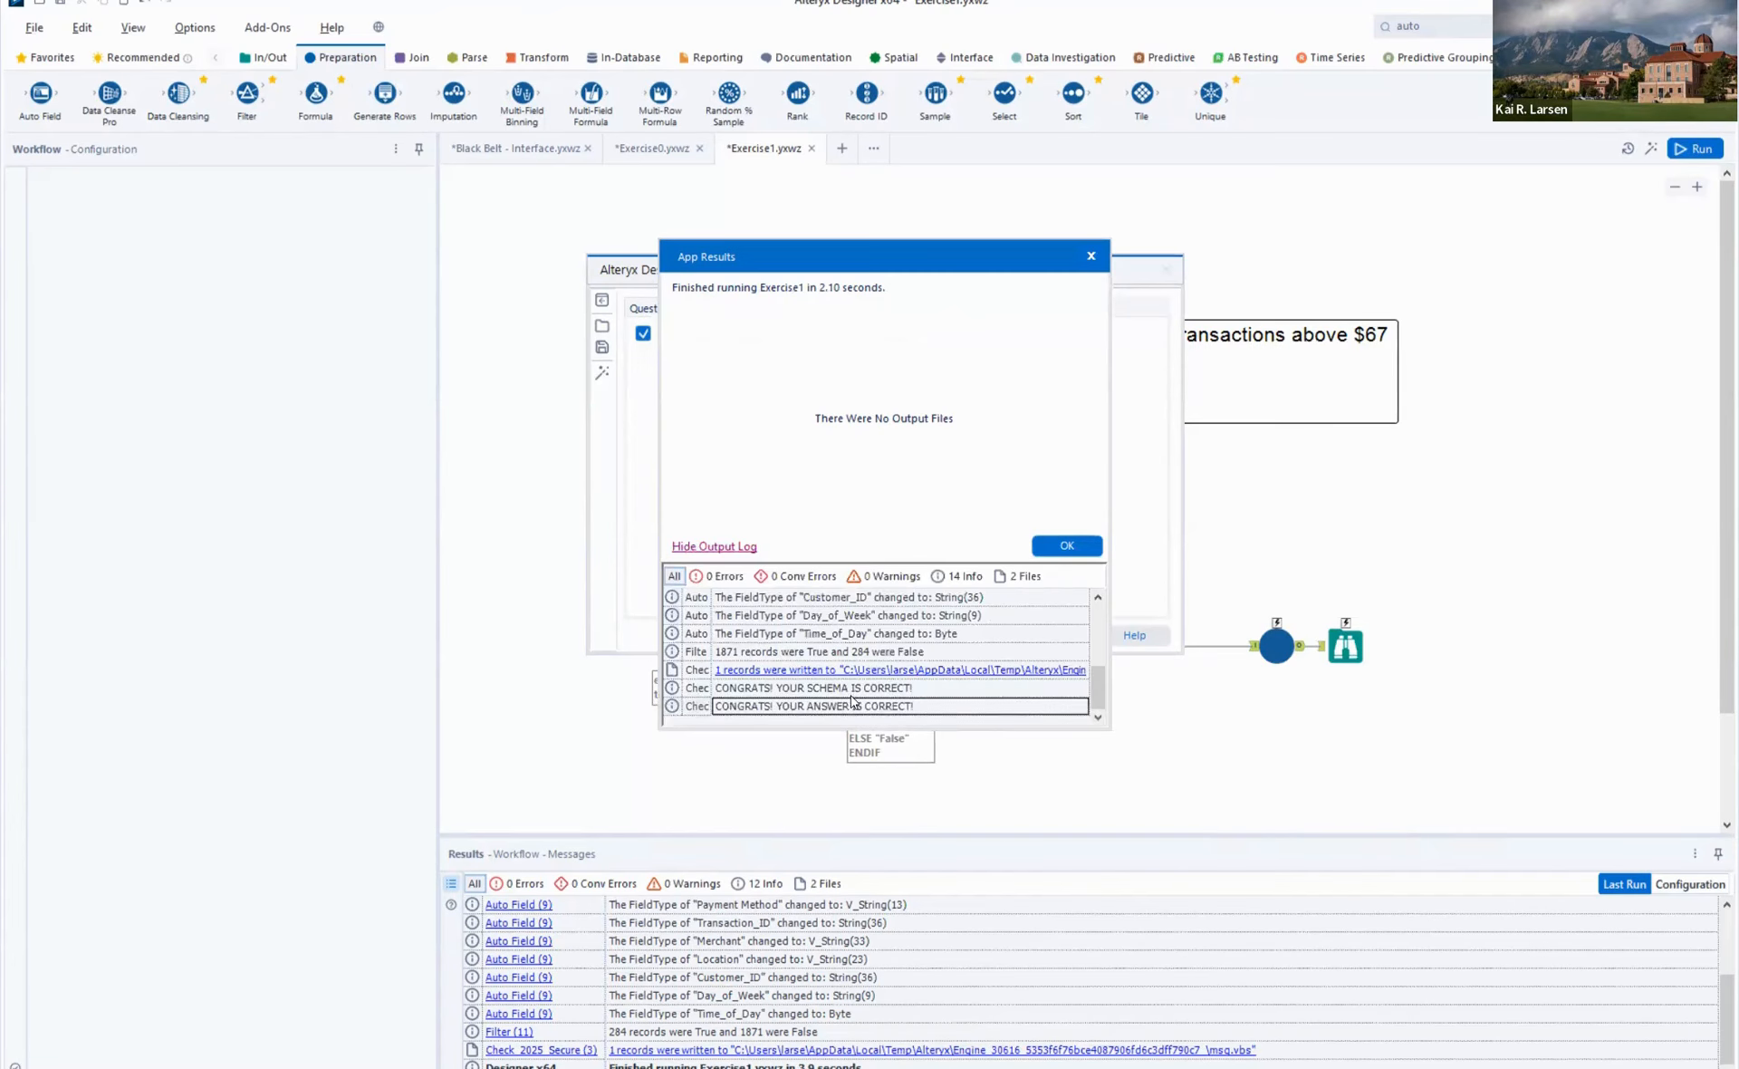
pyautogui.click(851, 696)
pyautogui.click(860, 707)
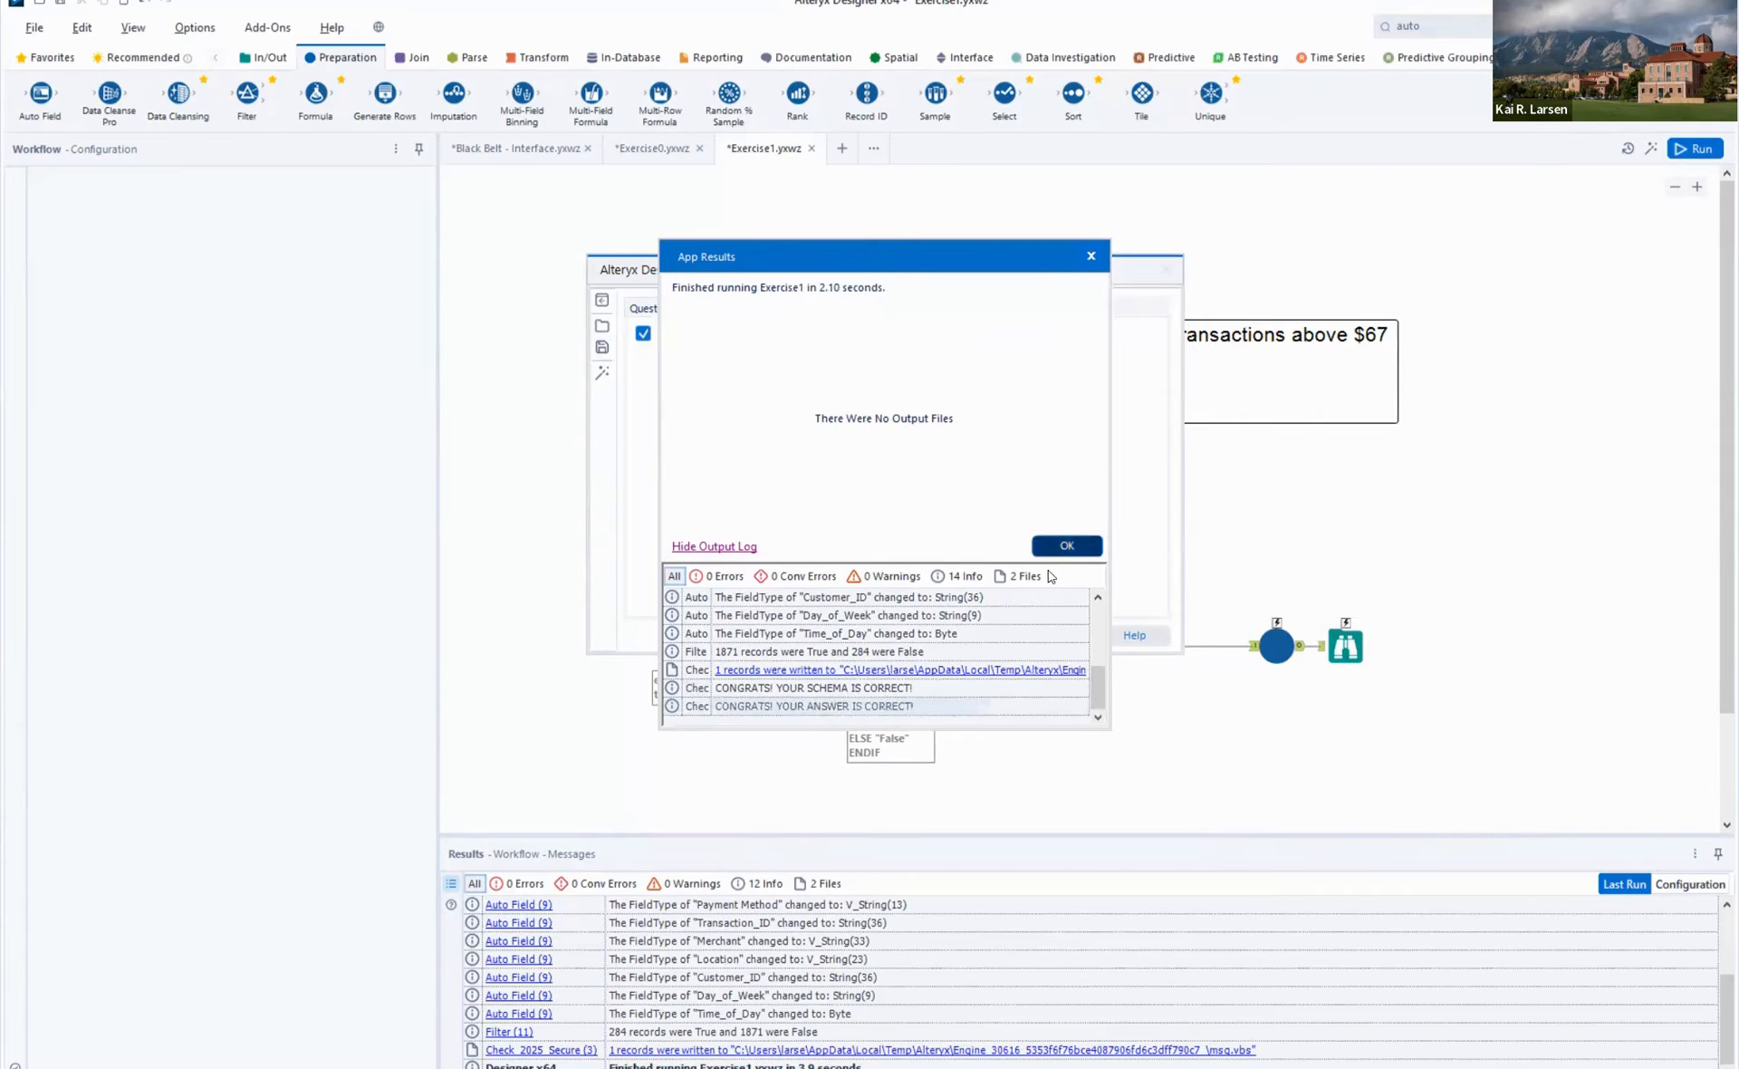
pyautogui.click(1075, 548)
pyautogui.click(1066, 636)
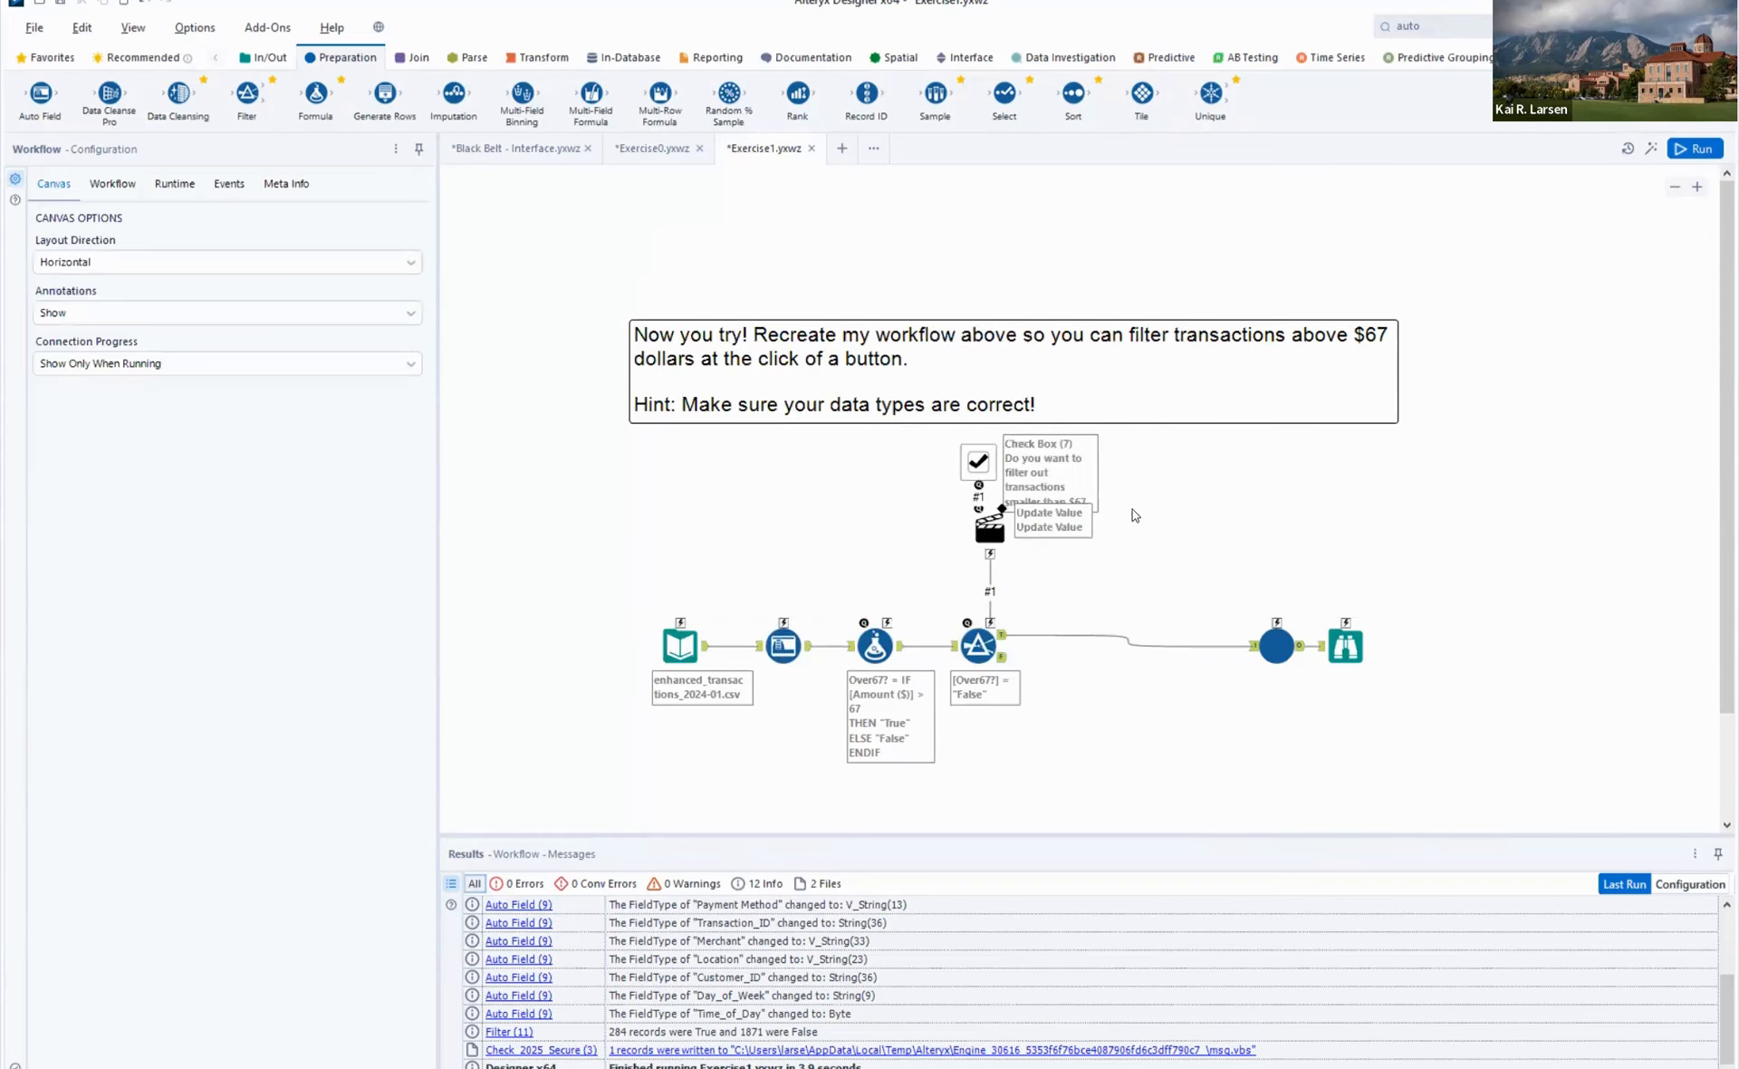
# - Review the configurations of the Filter, Action and Check Box tools
pyautogui.click(969, 647)
pyautogui.press('Tab')
pyautogui.press('Tab')
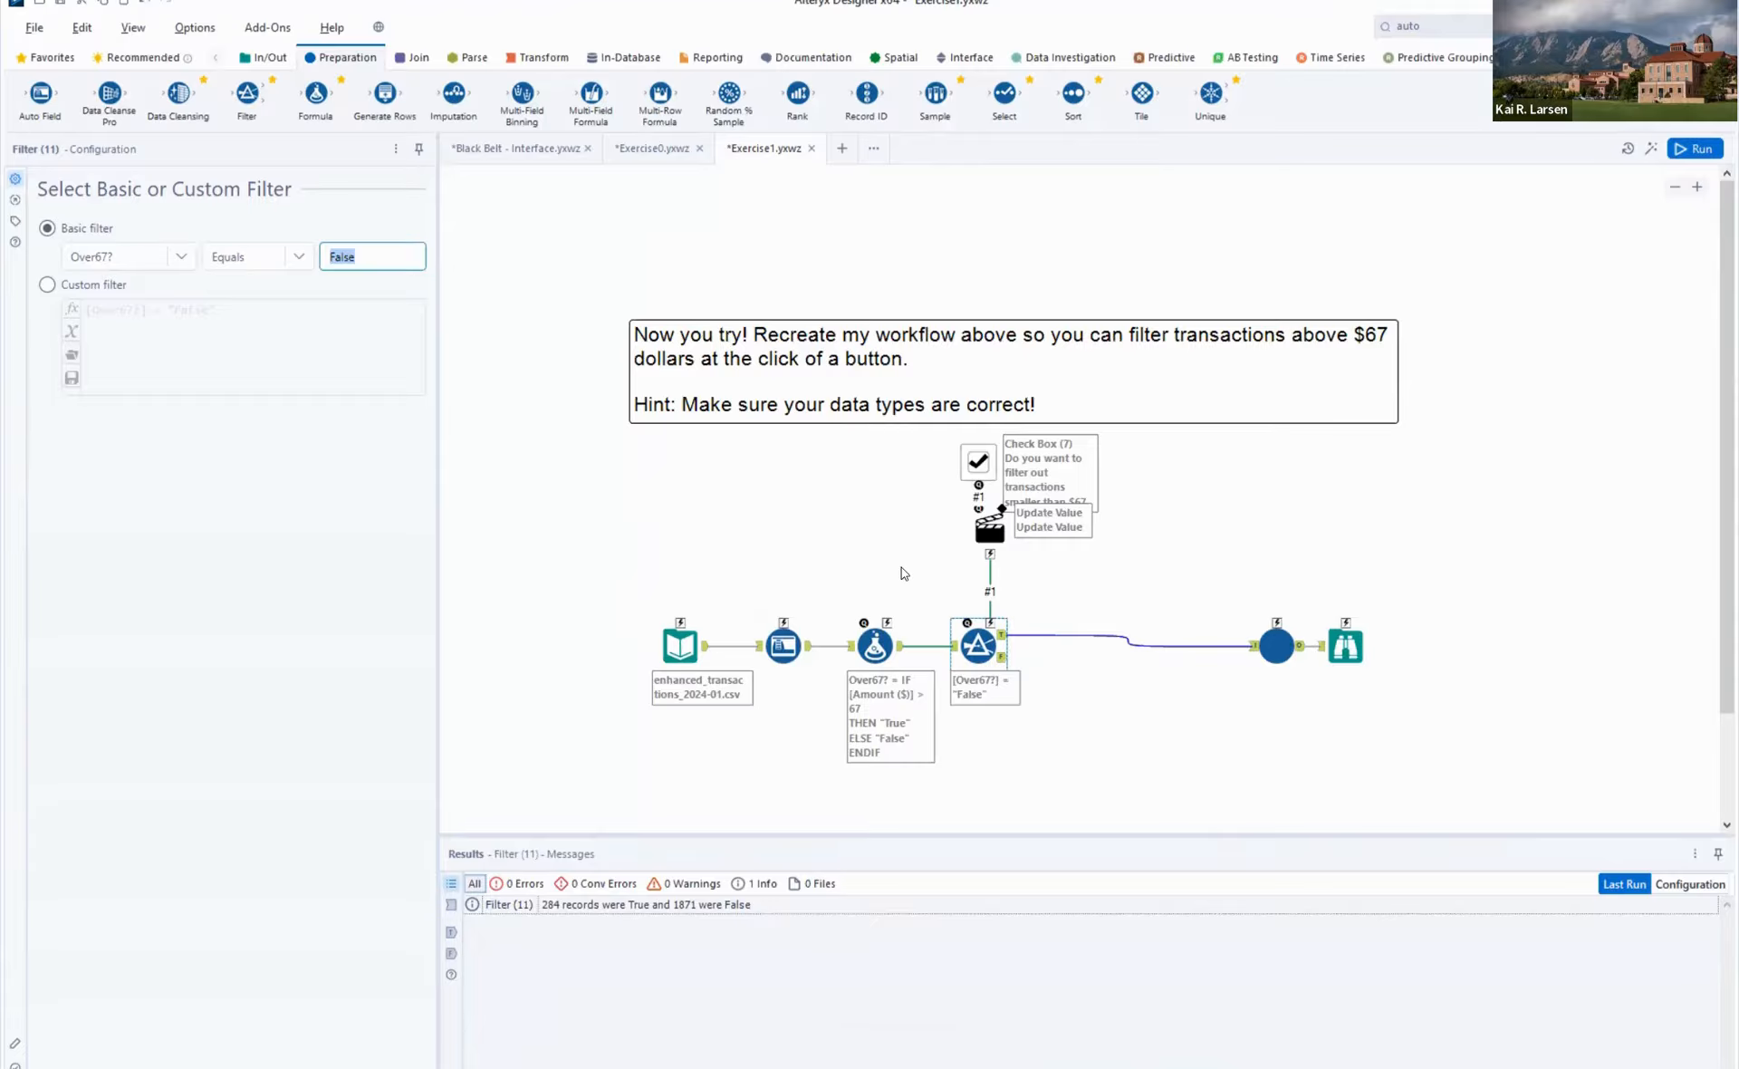
pyautogui.click(990, 534)
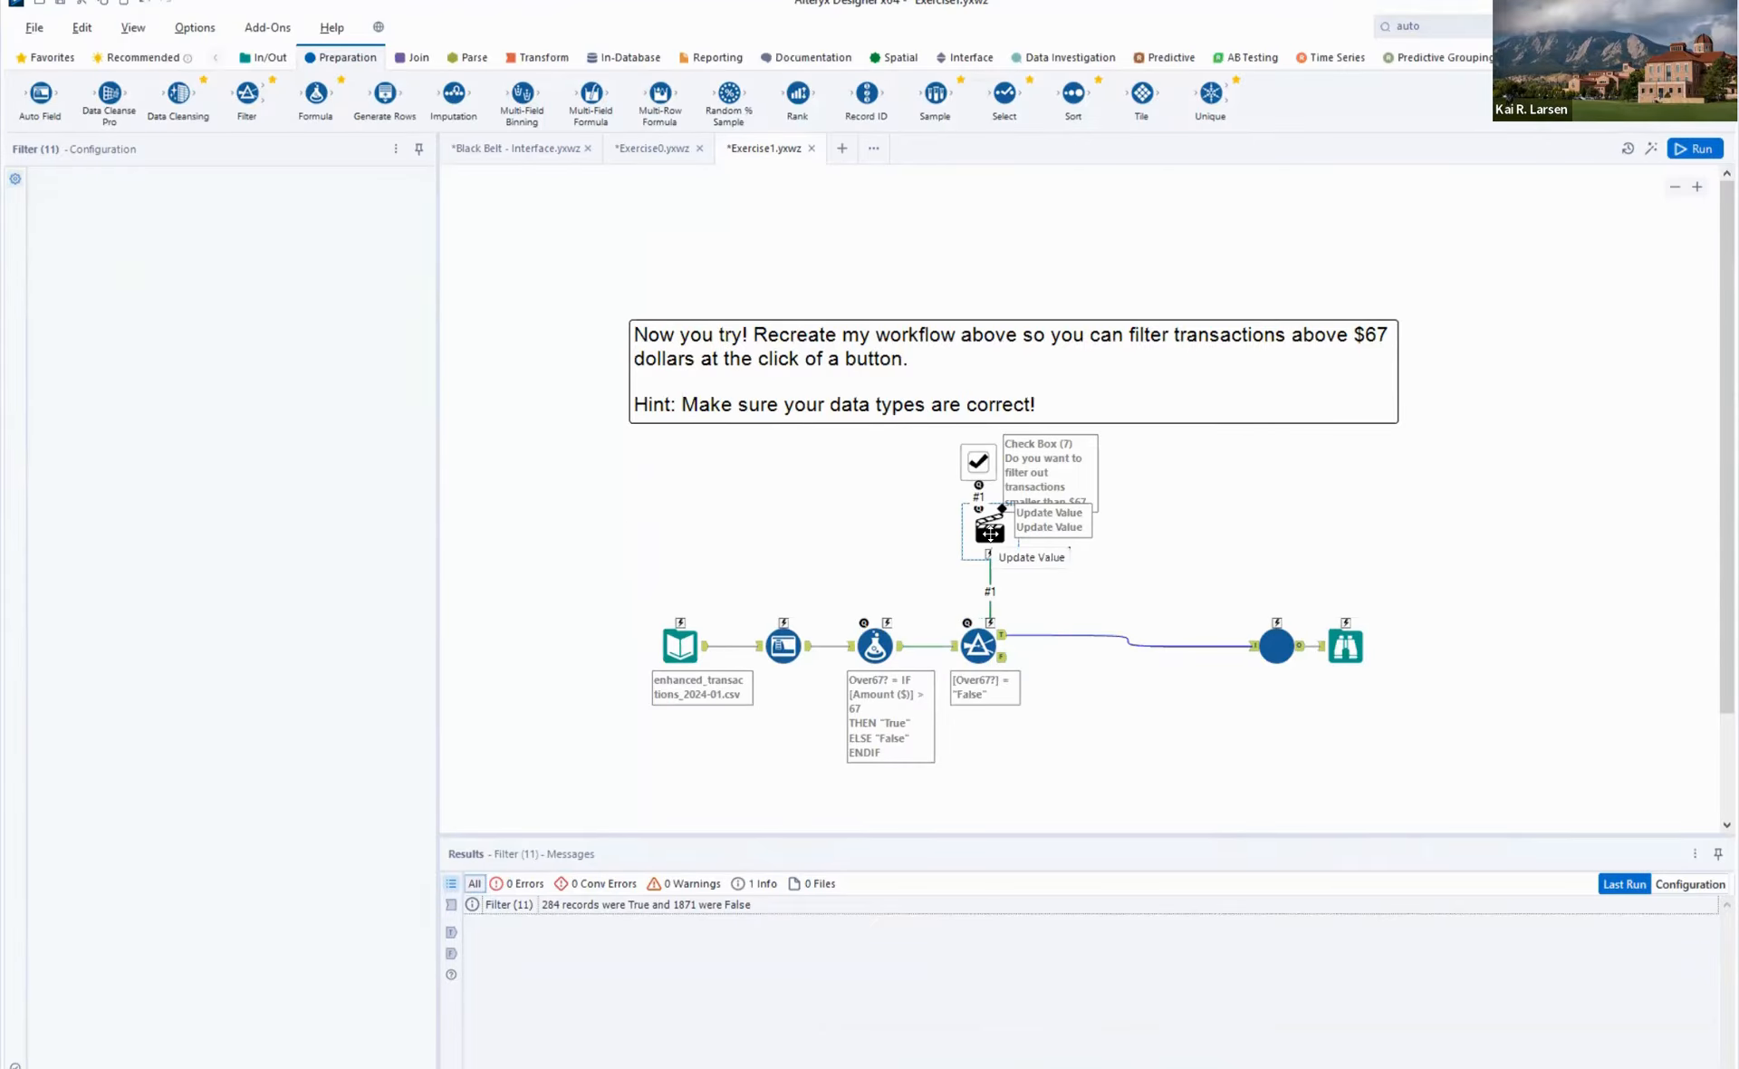
pyautogui.click(978, 460)
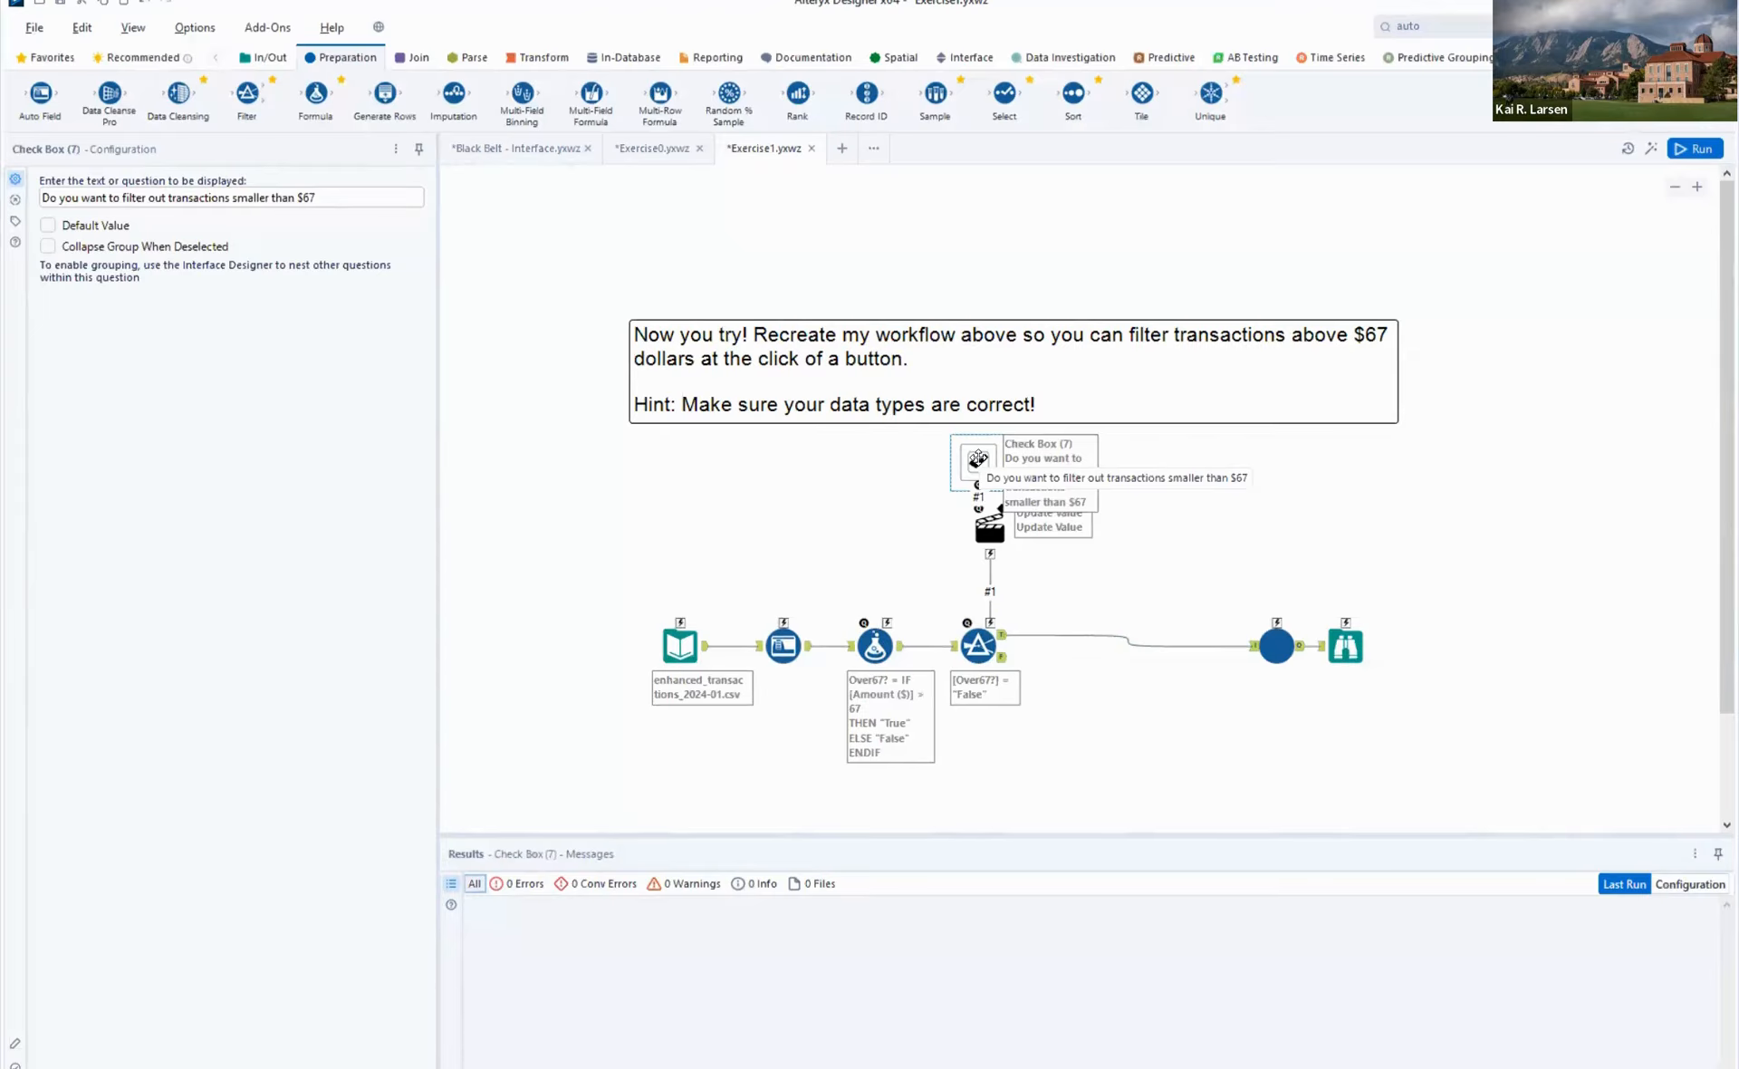
pyautogui.click(1351, 455)
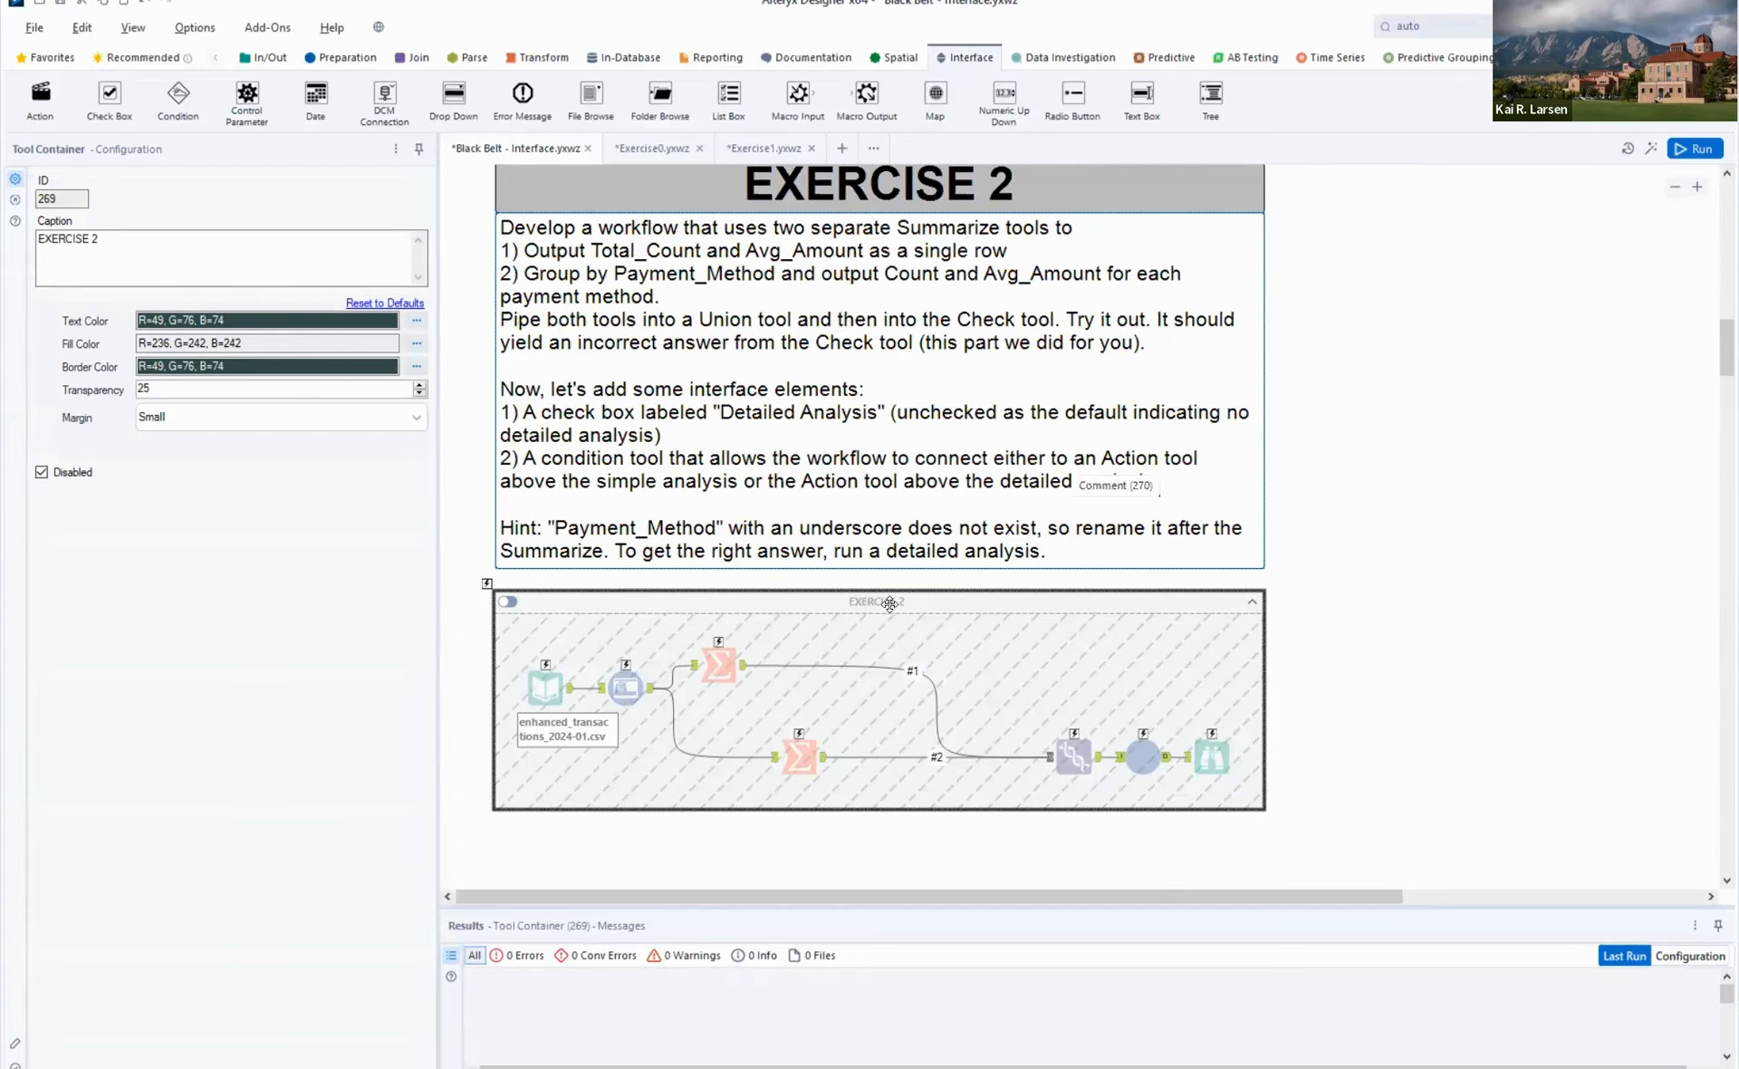
# - Create a new workflow, paste the EXERCISE 2 container from the Black Belt - Interface workflow, and position it lower on the canvas
pyautogui.click(834, 382)
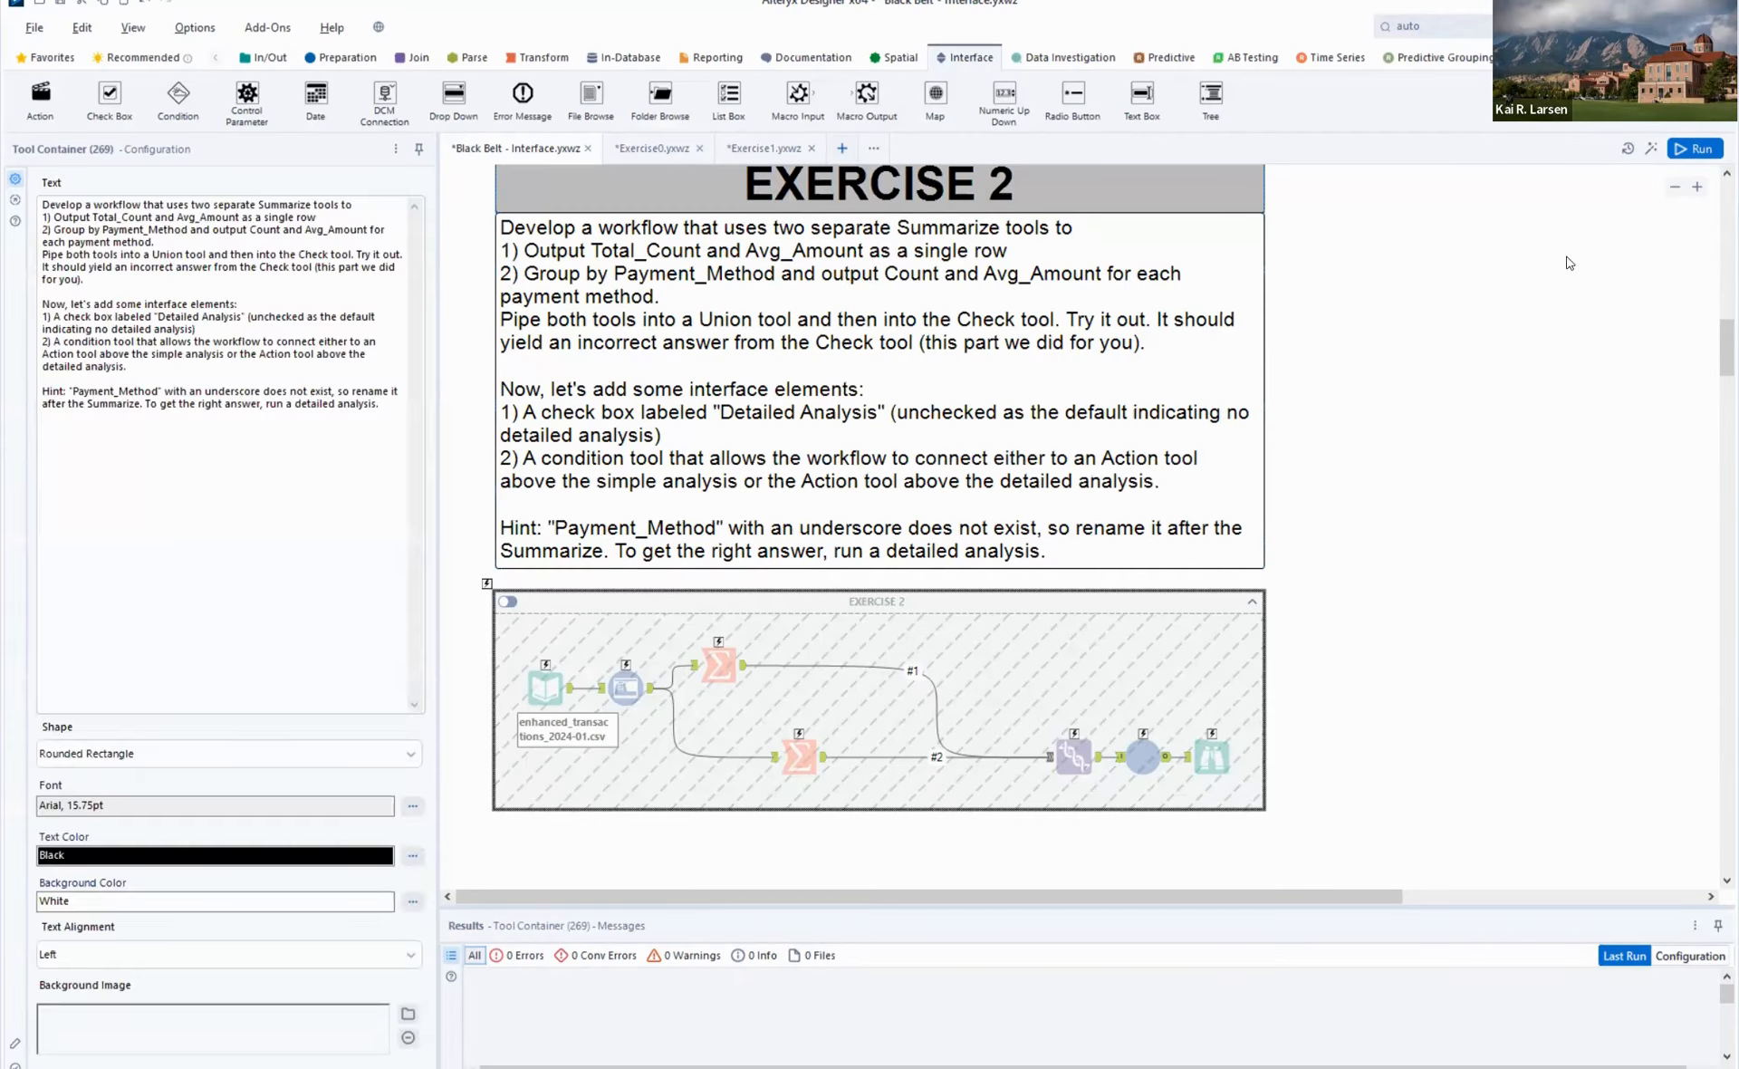
pyautogui.click(1539, 340)
pyautogui.hotkey('ctrl', 'n')
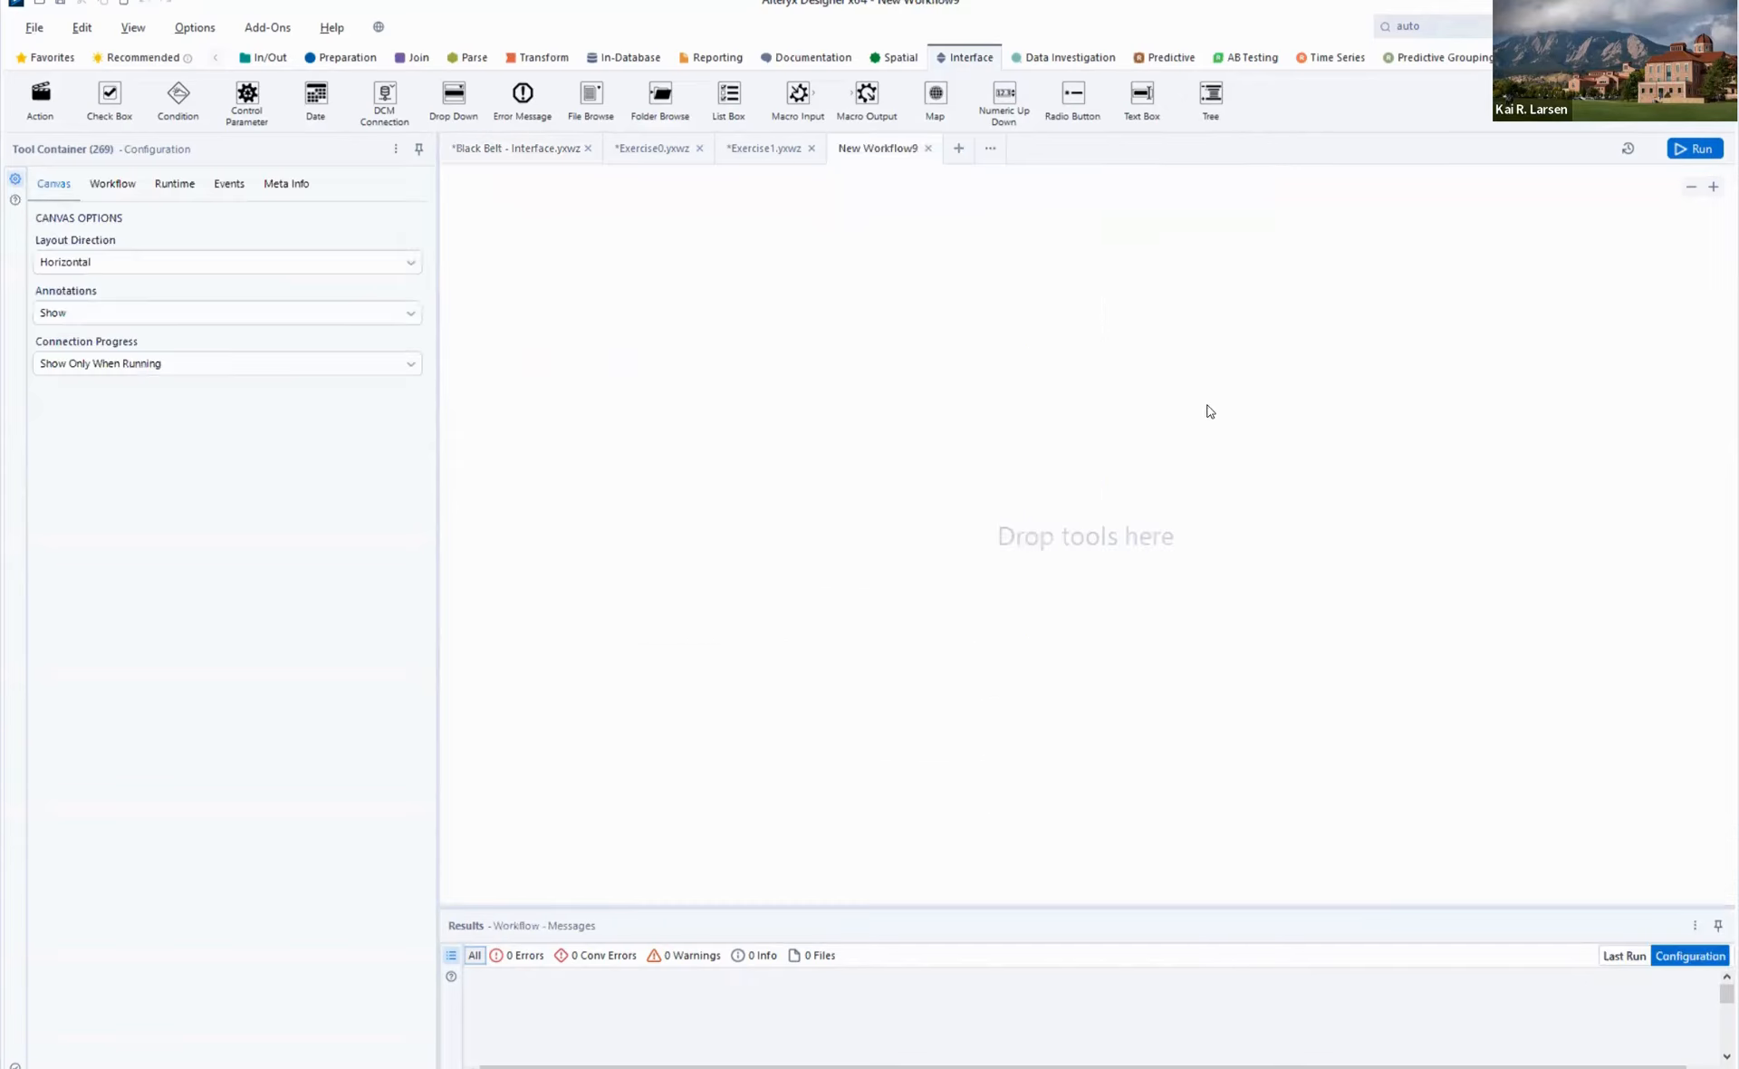
pyautogui.hotkey('ctrl', 'v')
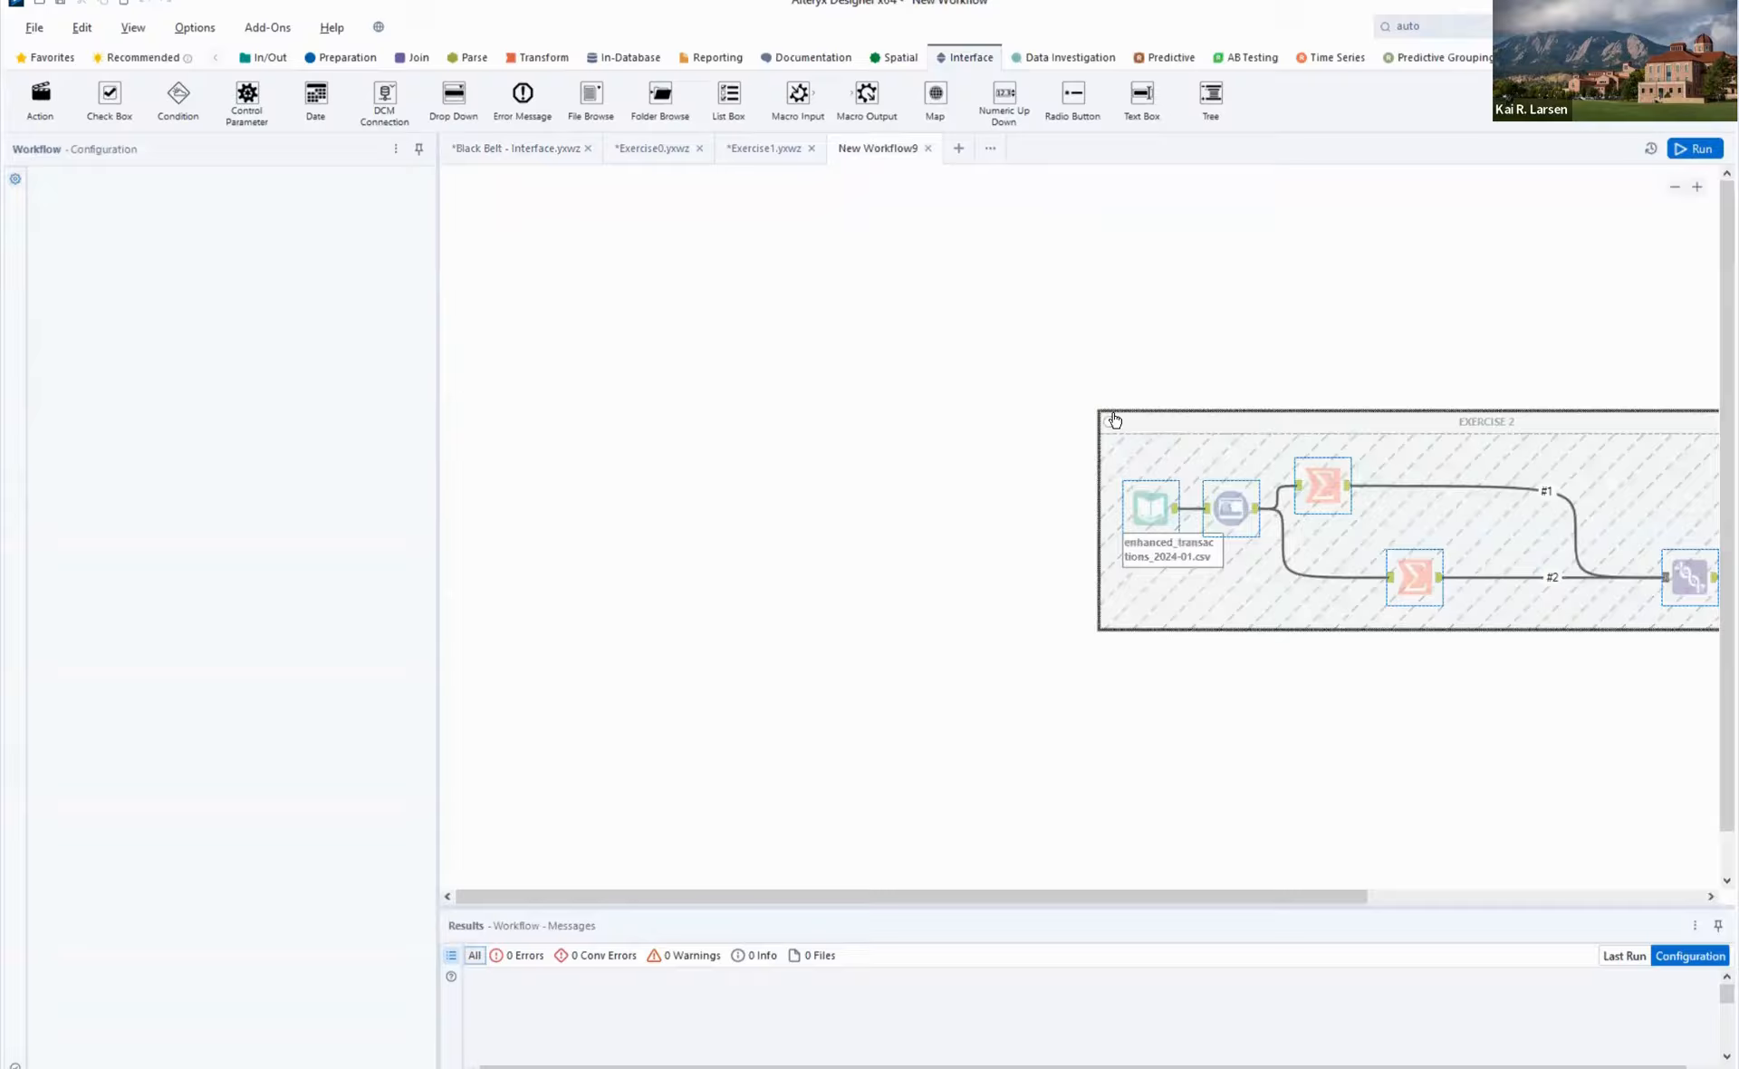
pyautogui.moveTo(1125, 421); pyautogui.dragTo(803, 592)
# - Copy the Exercise 2 instructions comment from the Black Belt - Interface workflow into the new workflow, placing it above the EXERCISE 2 container
pyautogui.click(551, 151)
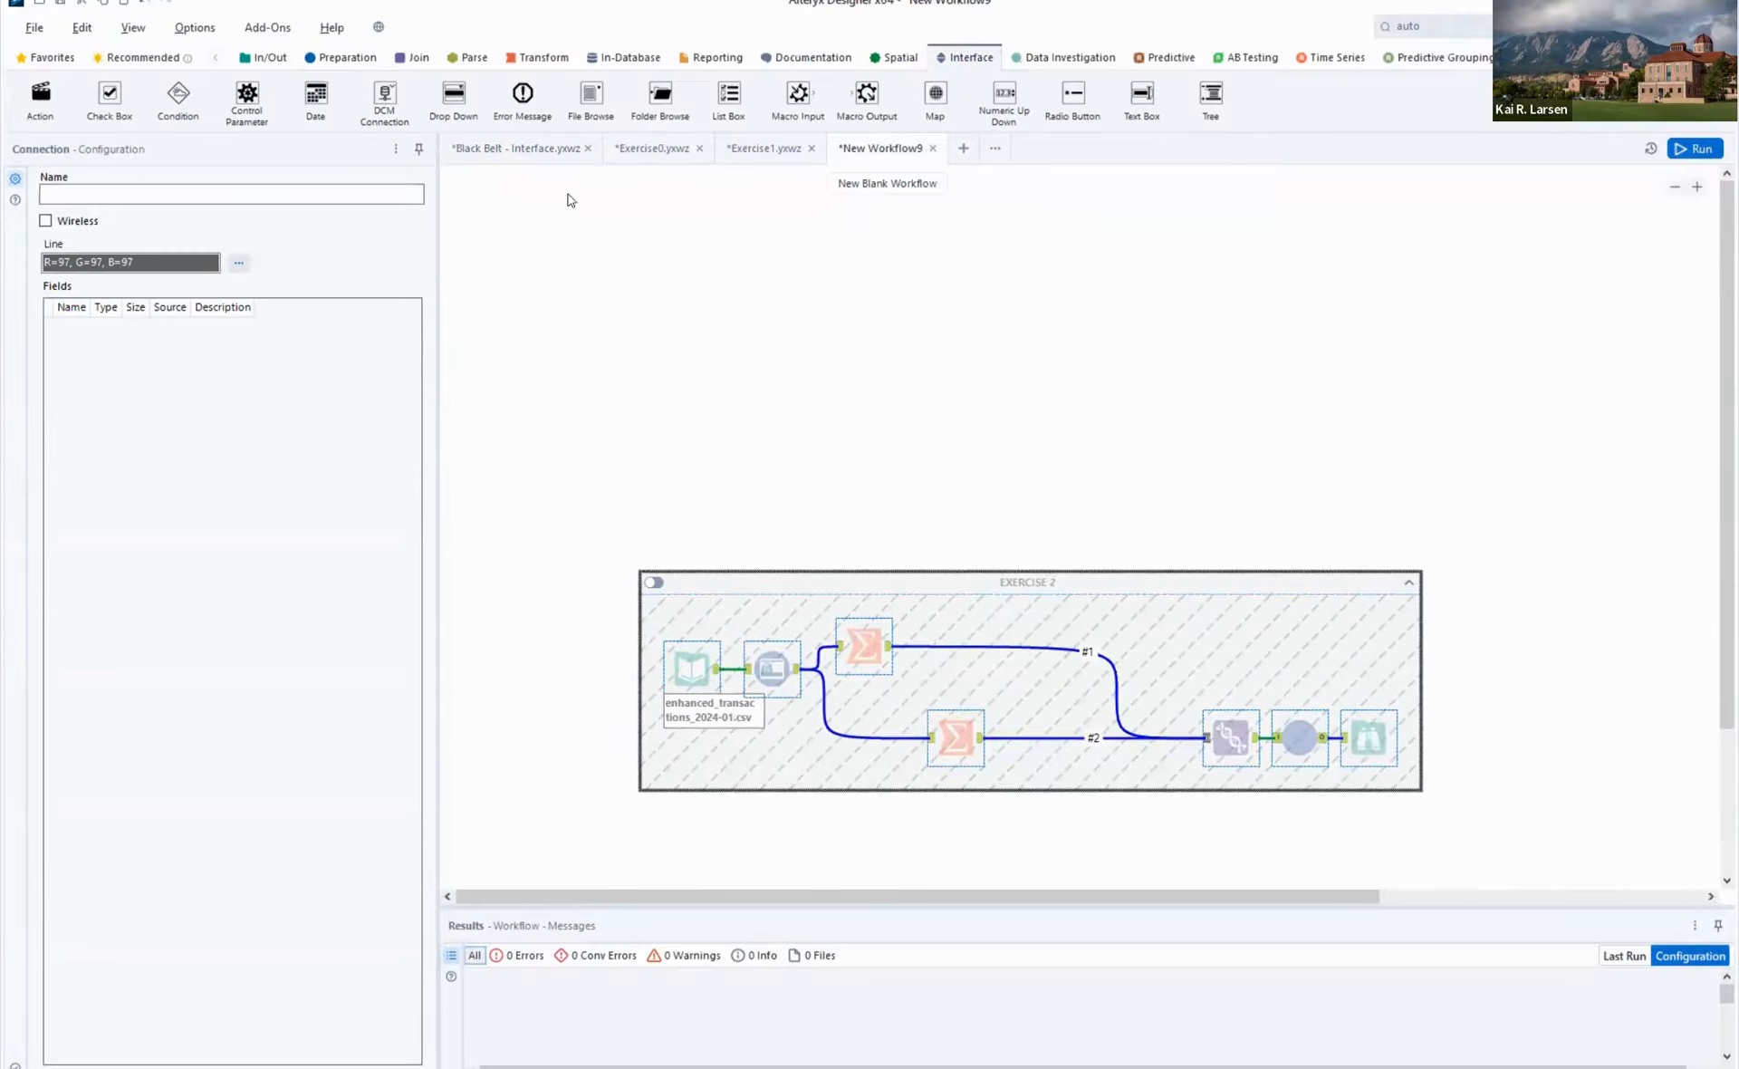
pyautogui.click(638, 371)
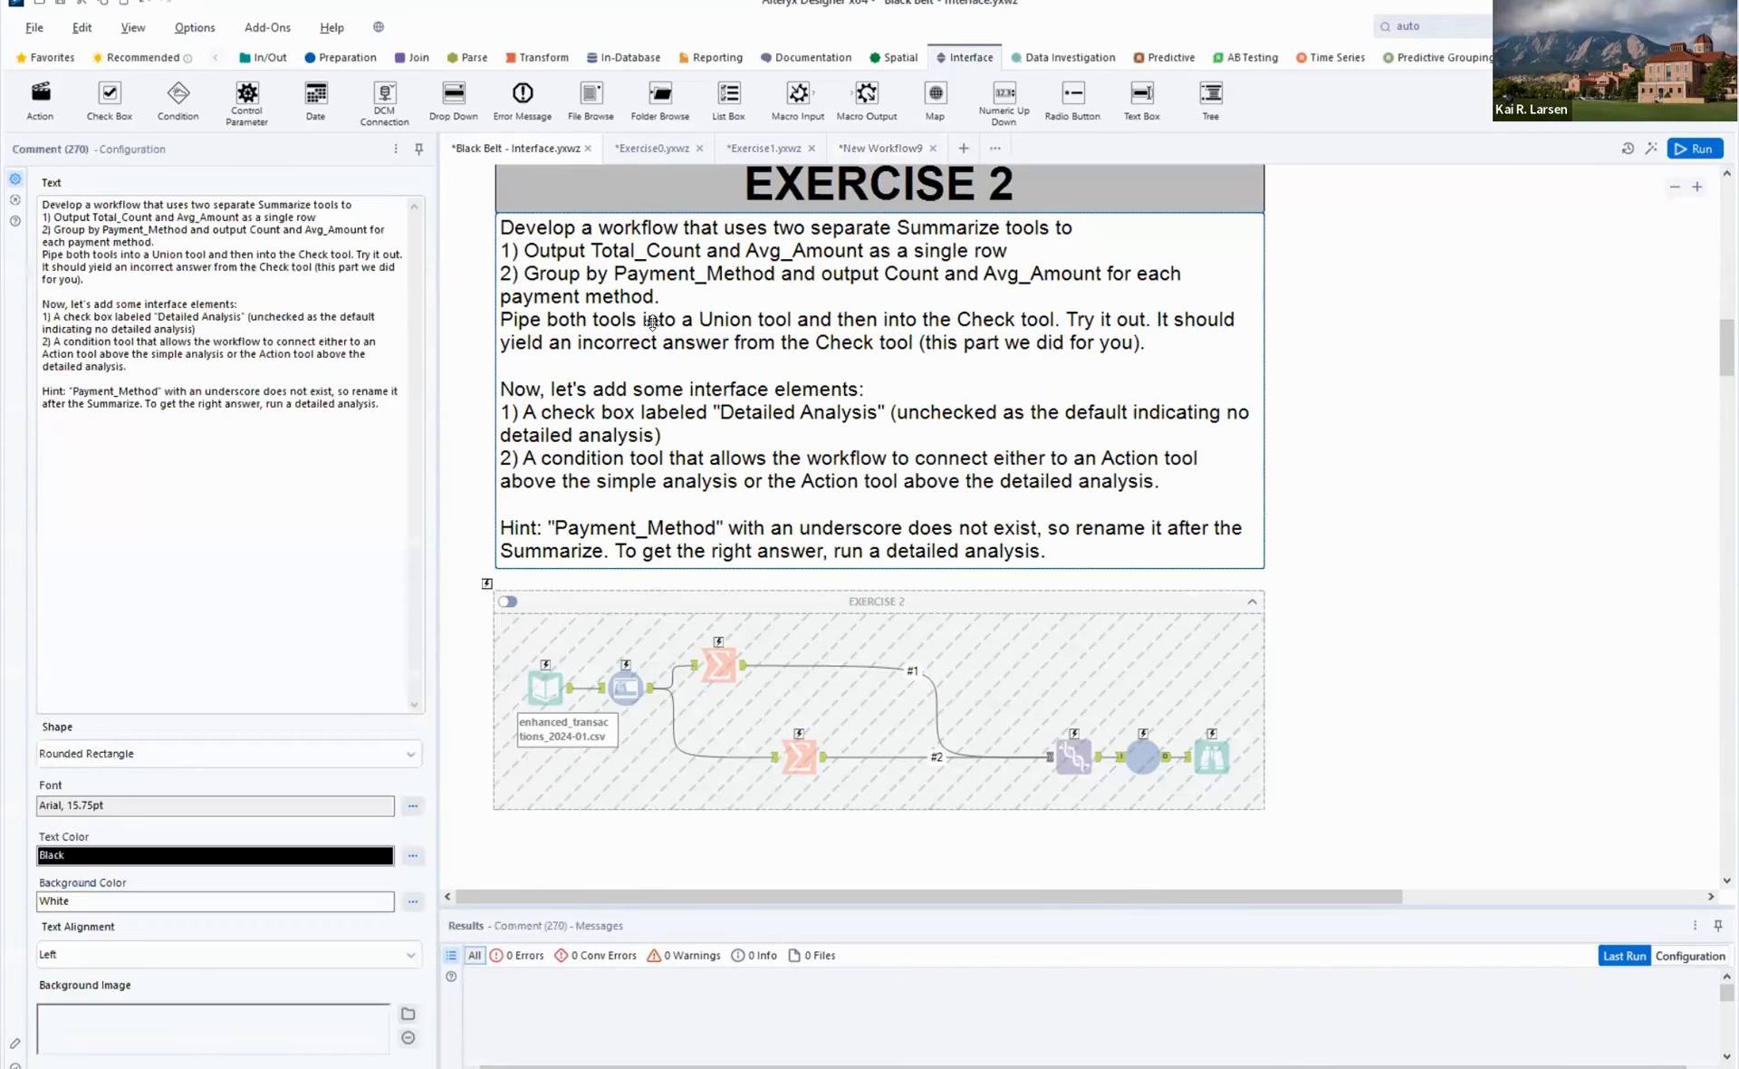
pyautogui.click(904, 150)
pyautogui.click(1406, 338)
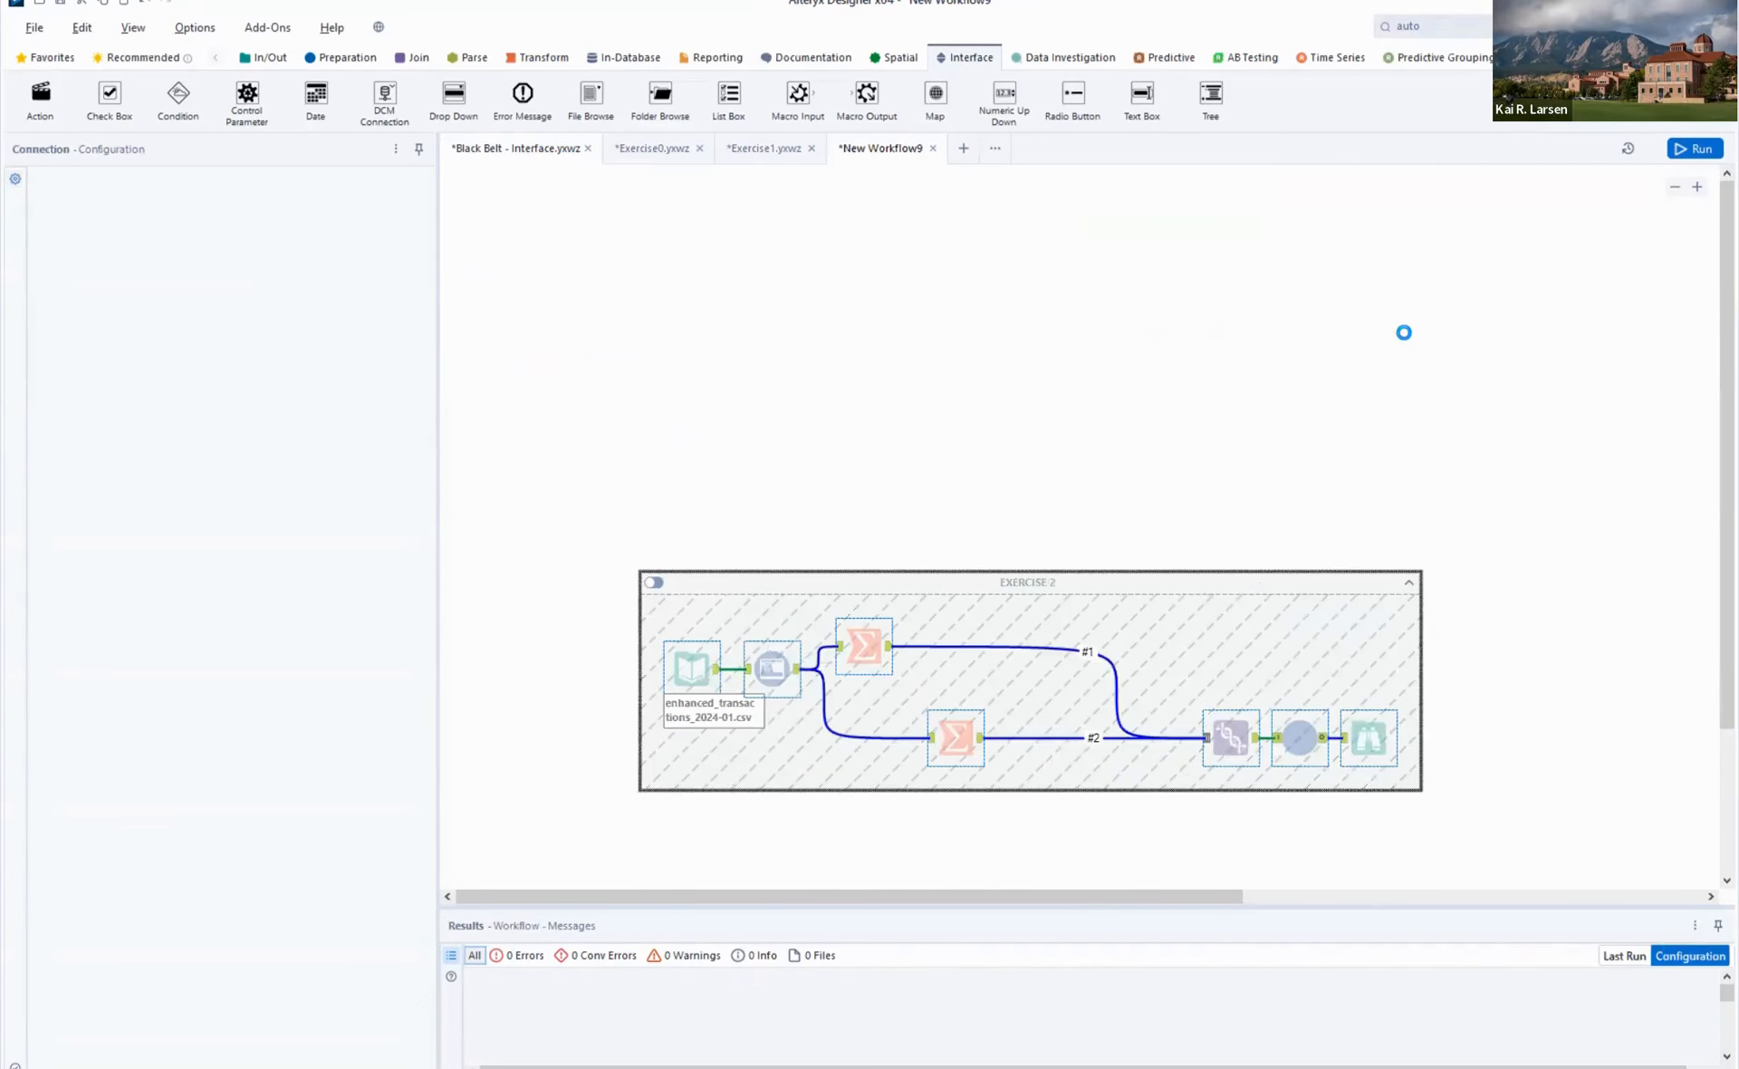
pyautogui.hotkey('ctrl', 'v')
pyautogui.moveTo(1504, 413); pyautogui.dragTo(748, 263)
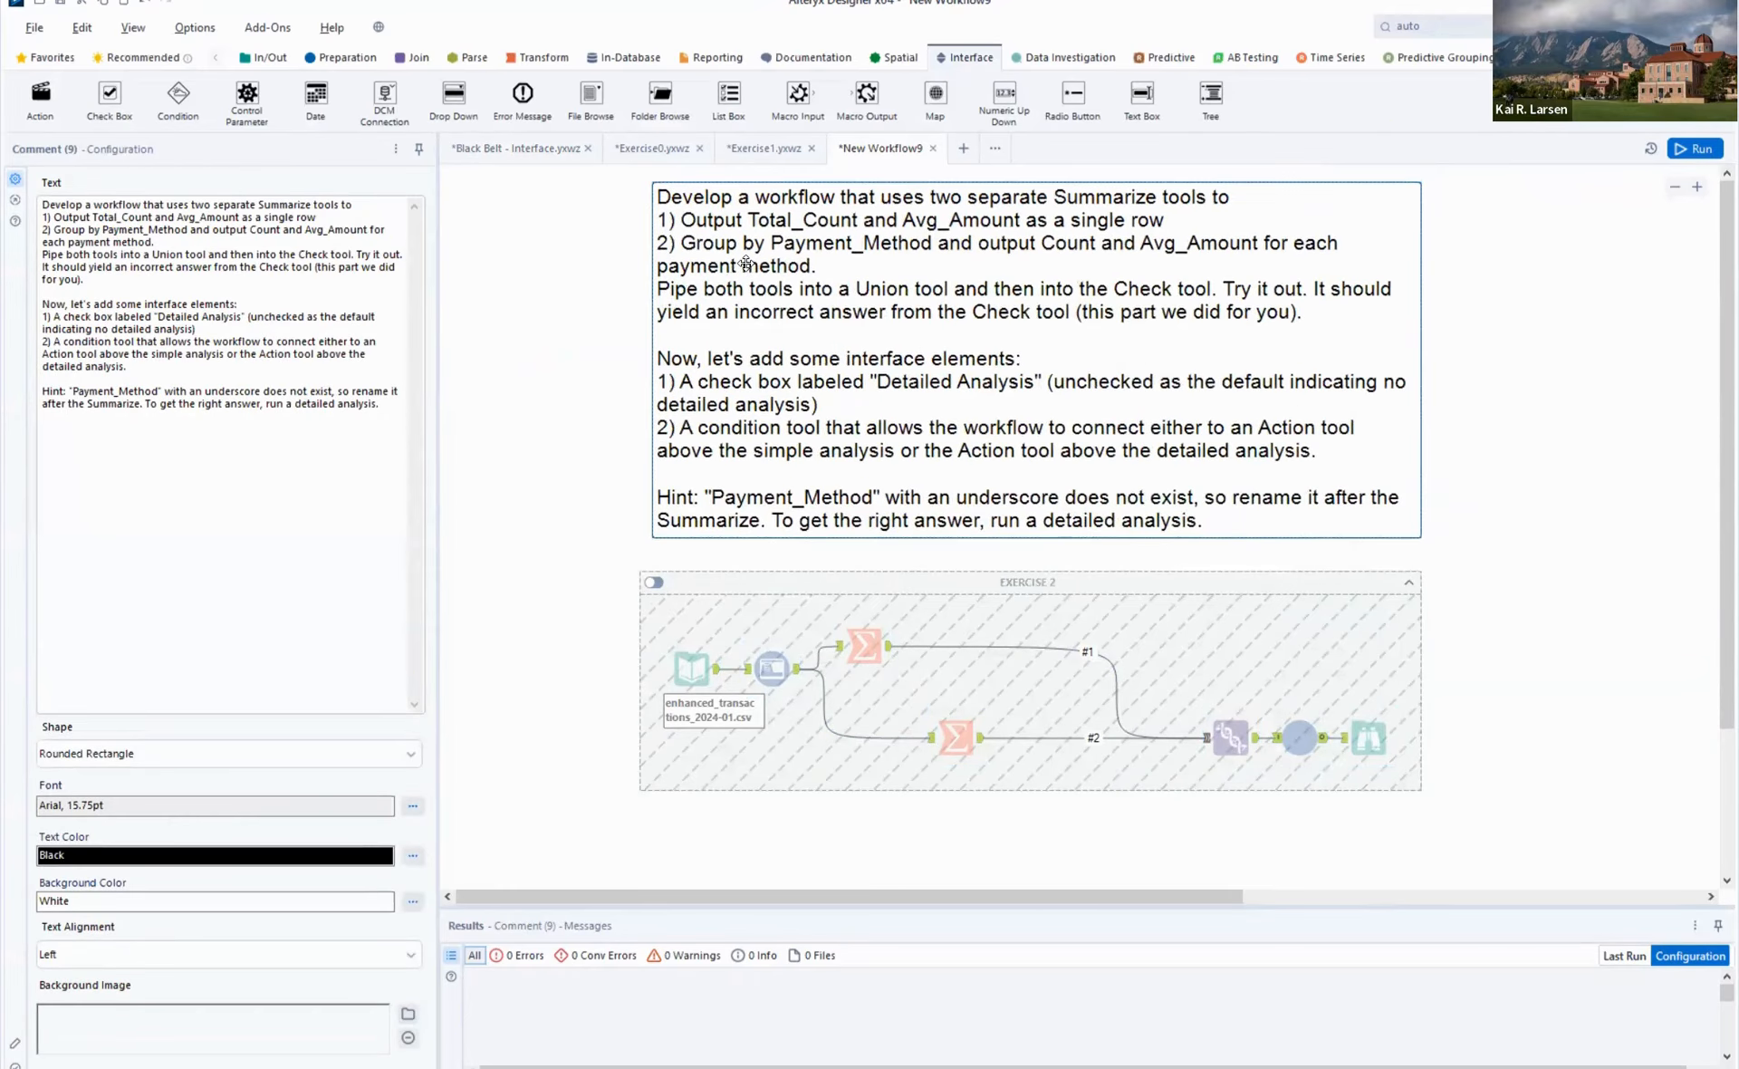
# - Remove only the EXERCISE 2 container, keeping its tools, and move all the tools lower beneath the instructions
pyautogui.click(1117, 586)
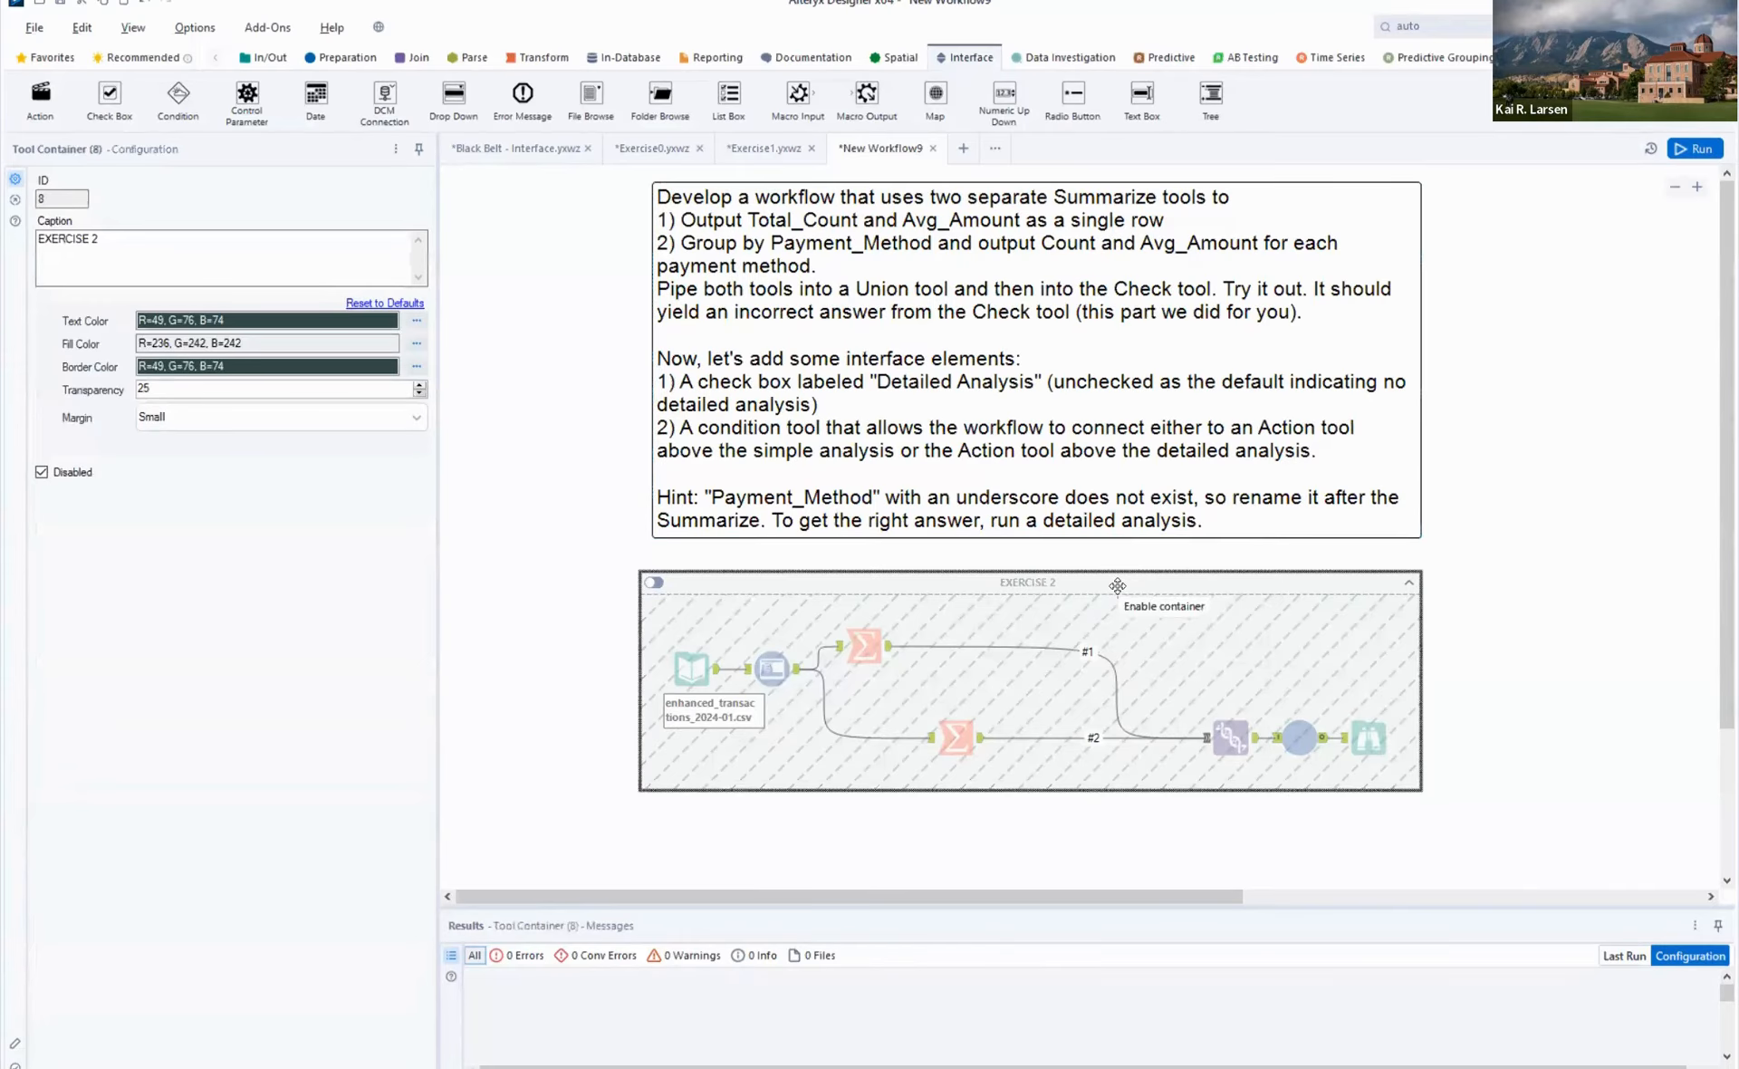
pyautogui.rightClick(1186, 769)
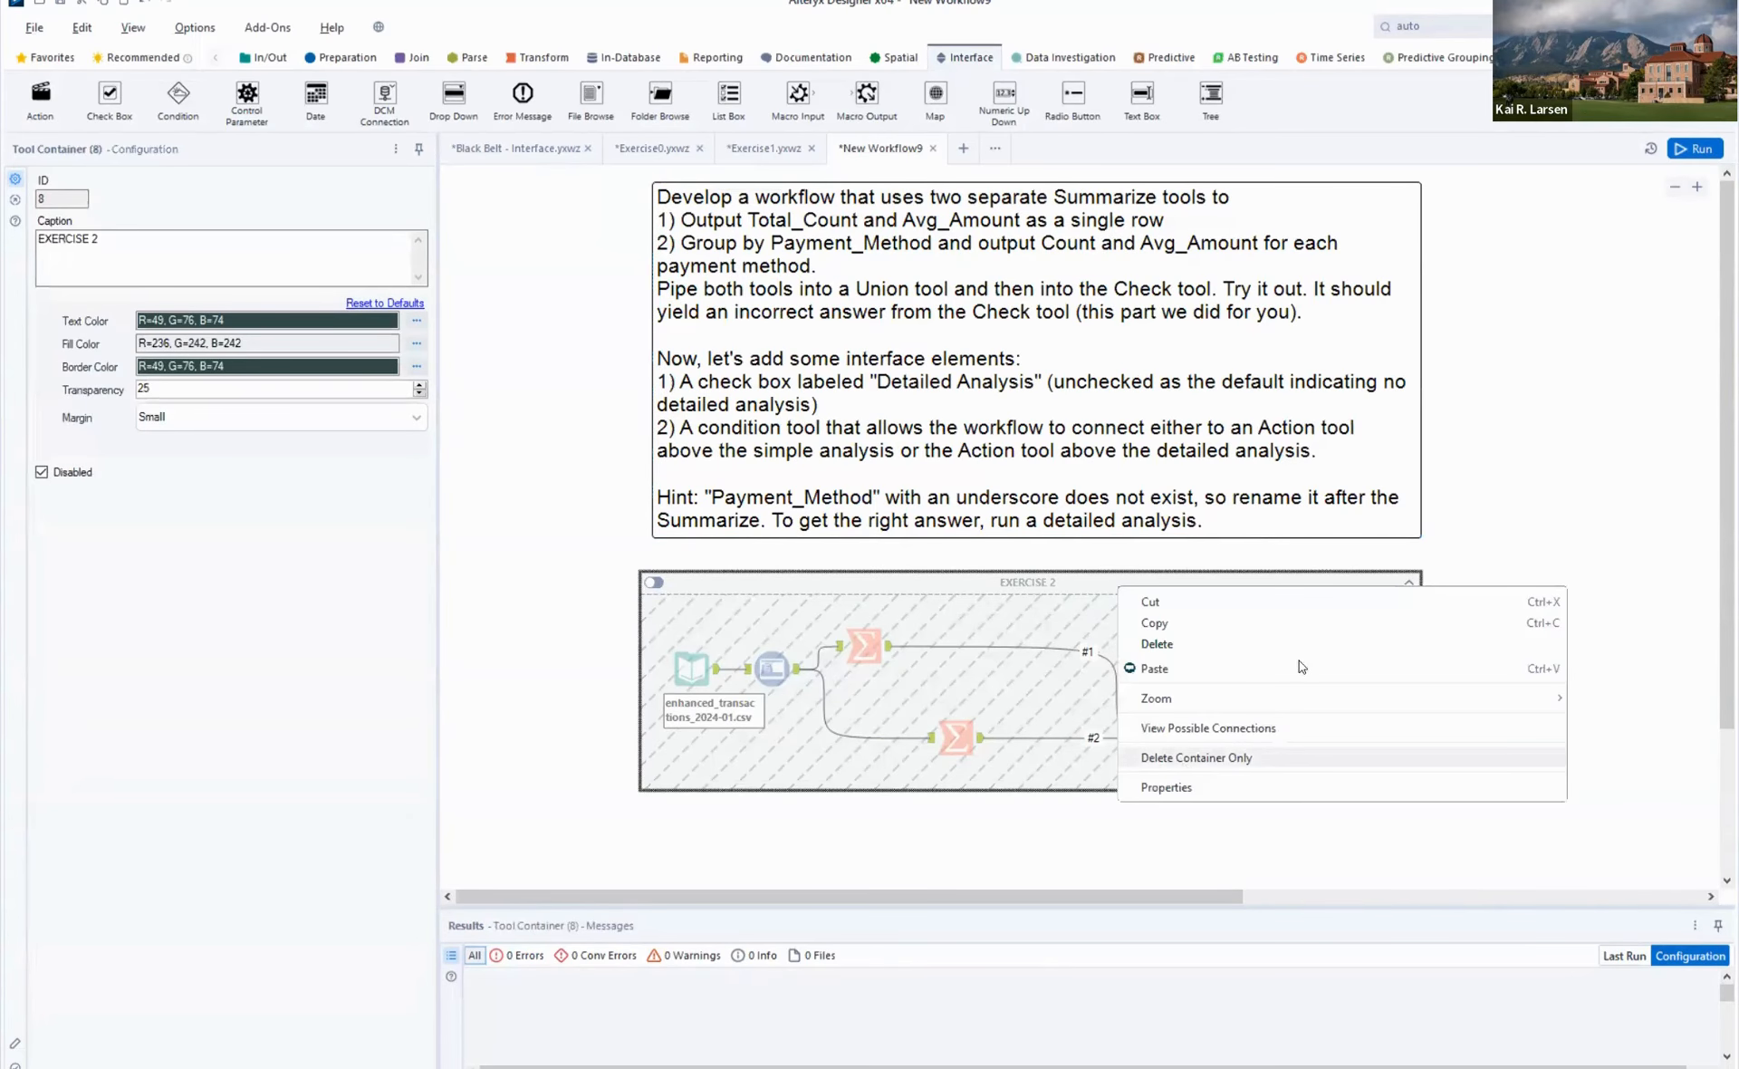
pyautogui.click(1680, 749)
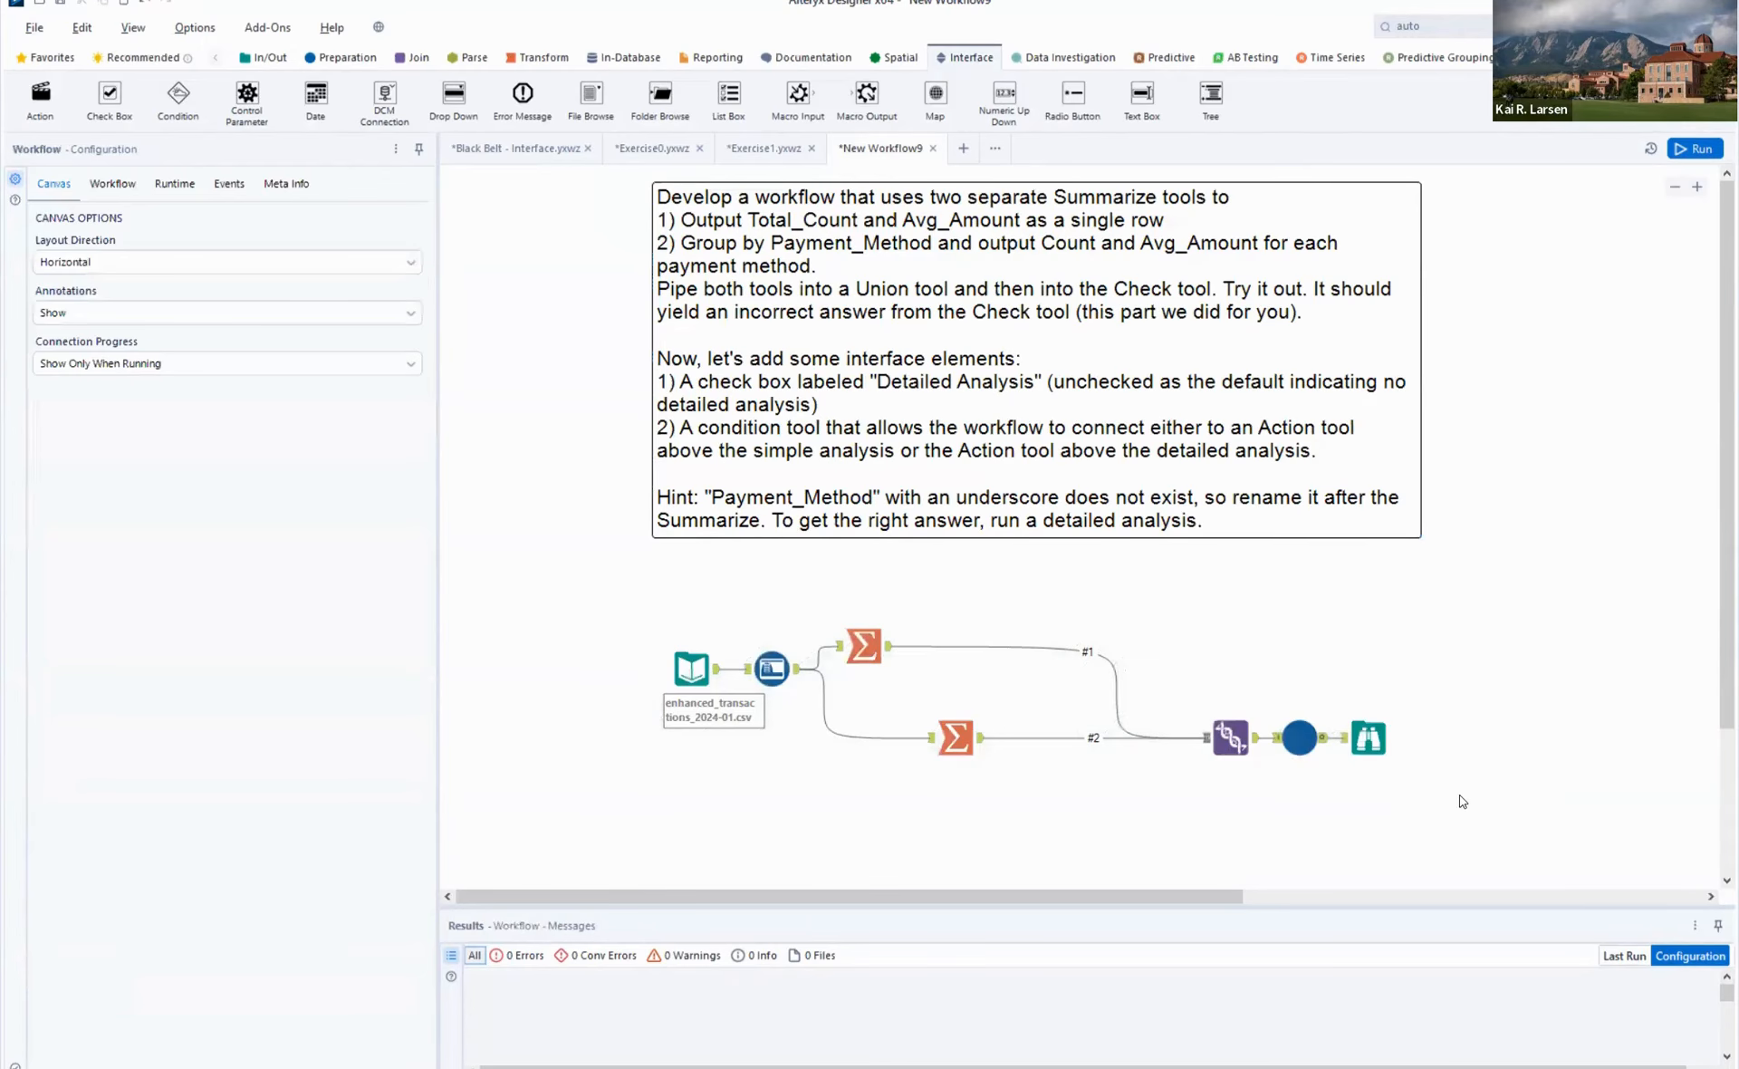
pyautogui.moveTo(631, 608); pyautogui.dragTo(1460, 796)
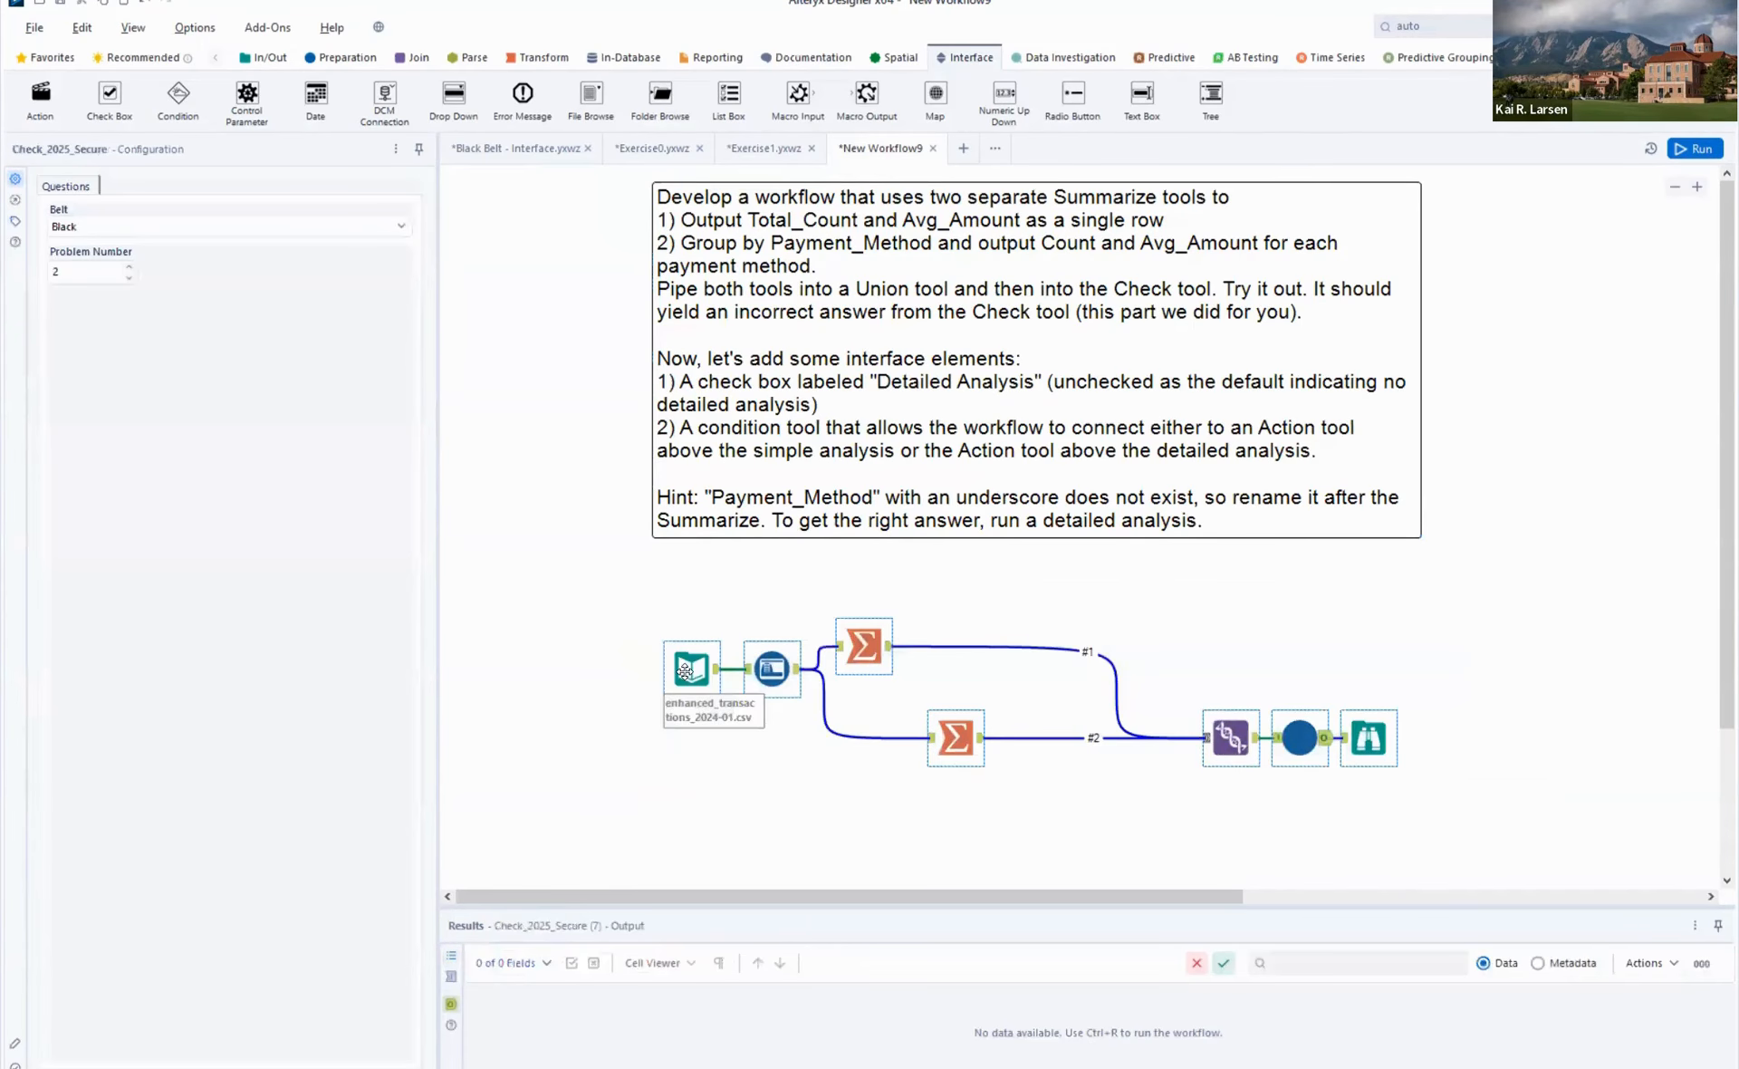
pyautogui.moveTo(687, 668); pyautogui.dragTo(687, 749)
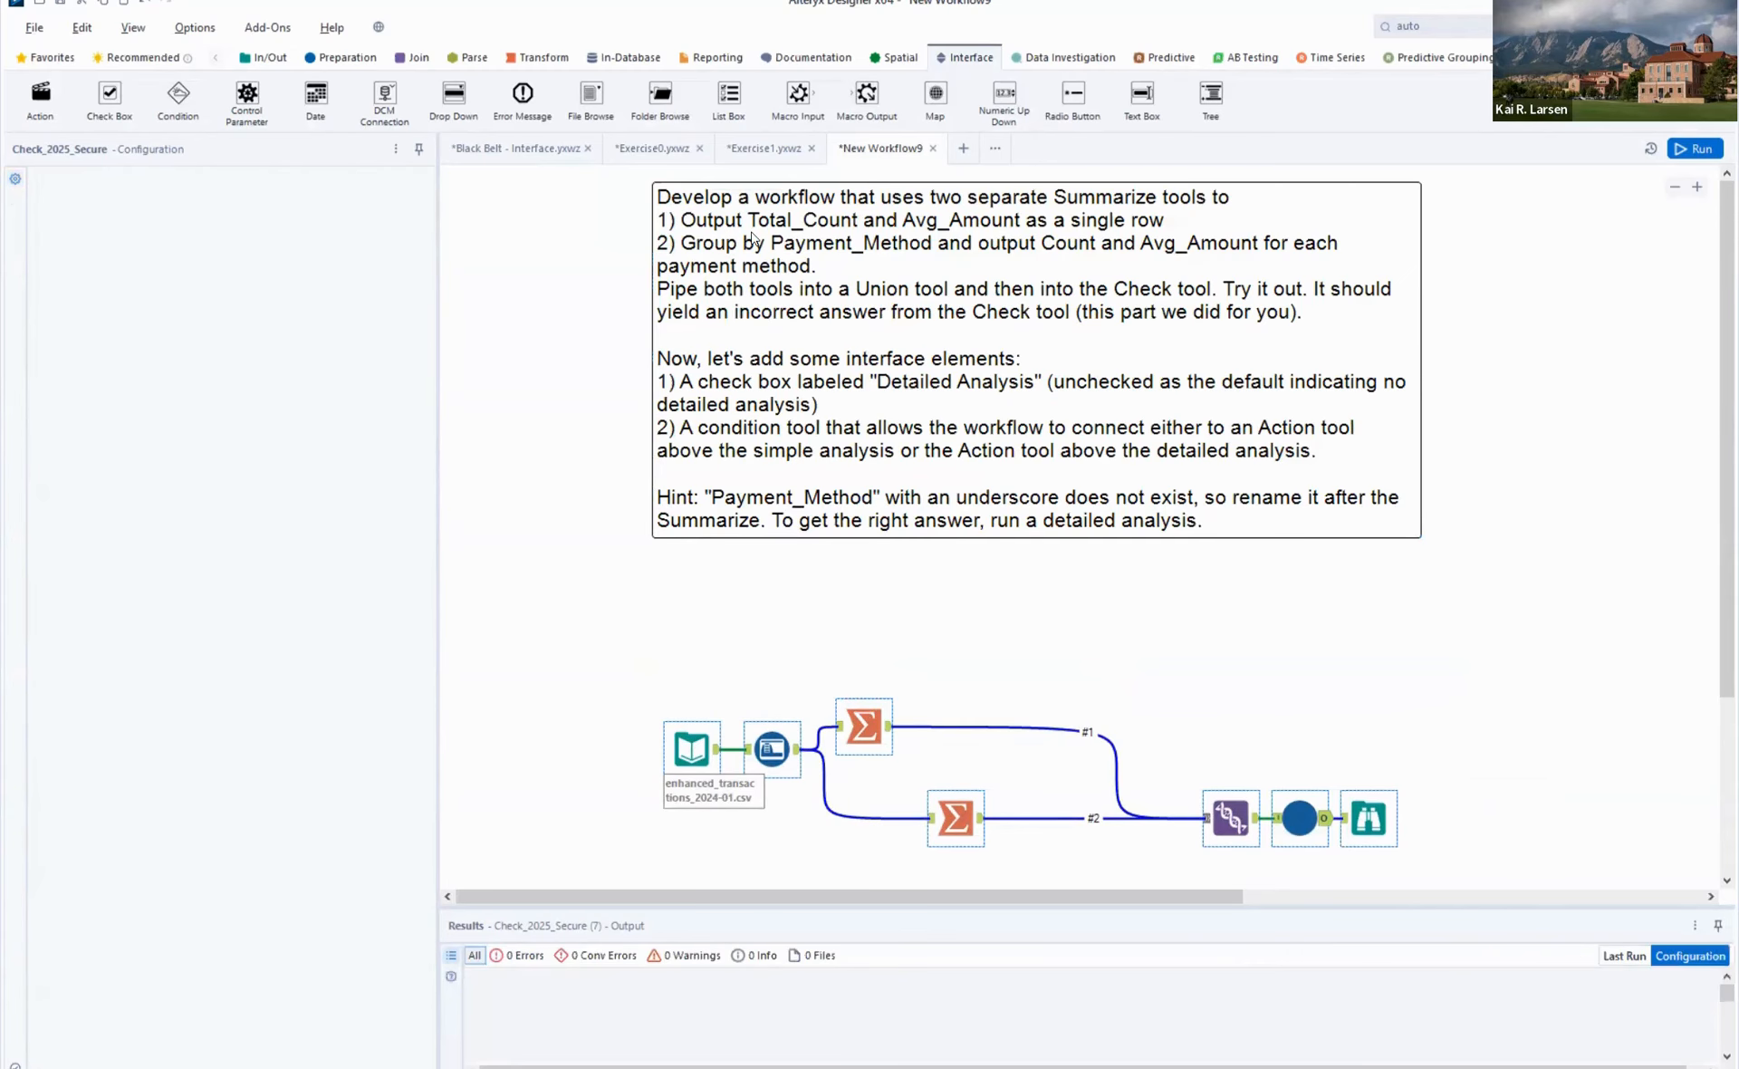
# - Review the configurations of the lower Summarize tool, the Union tool and the Check tool
pyautogui.click(715, 226)
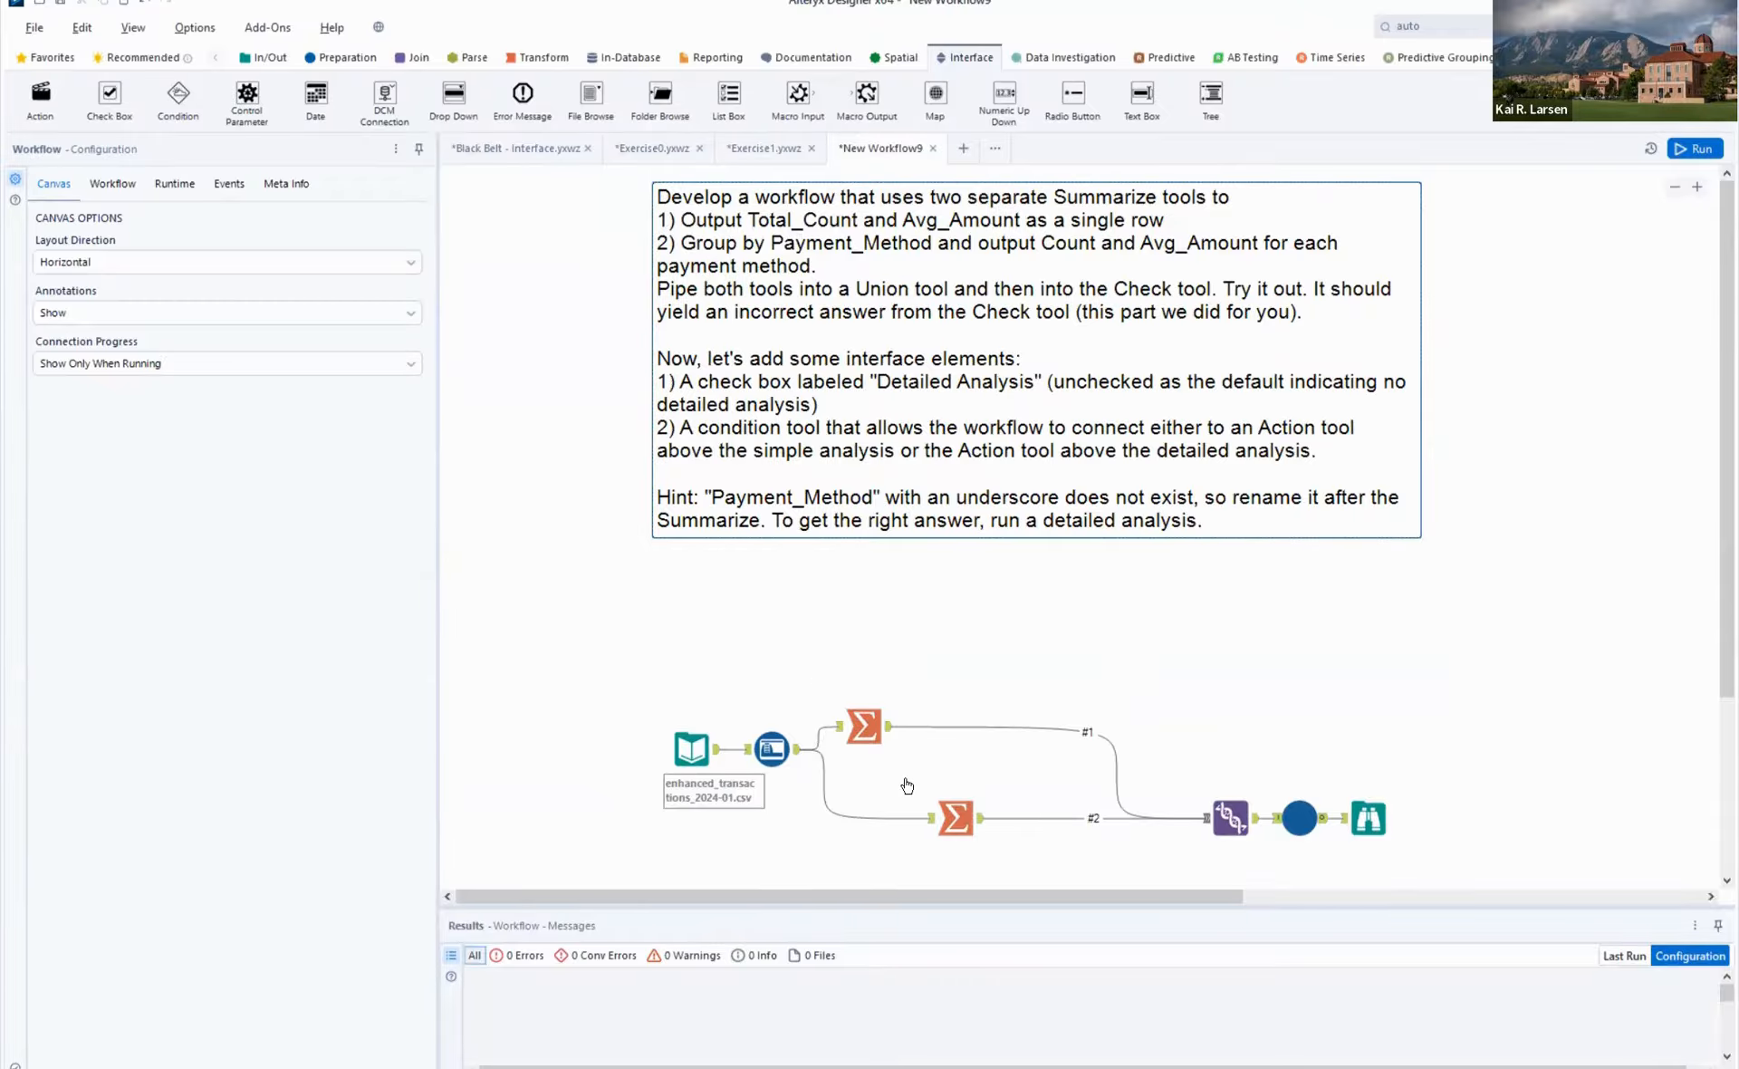
pyautogui.click(961, 824)
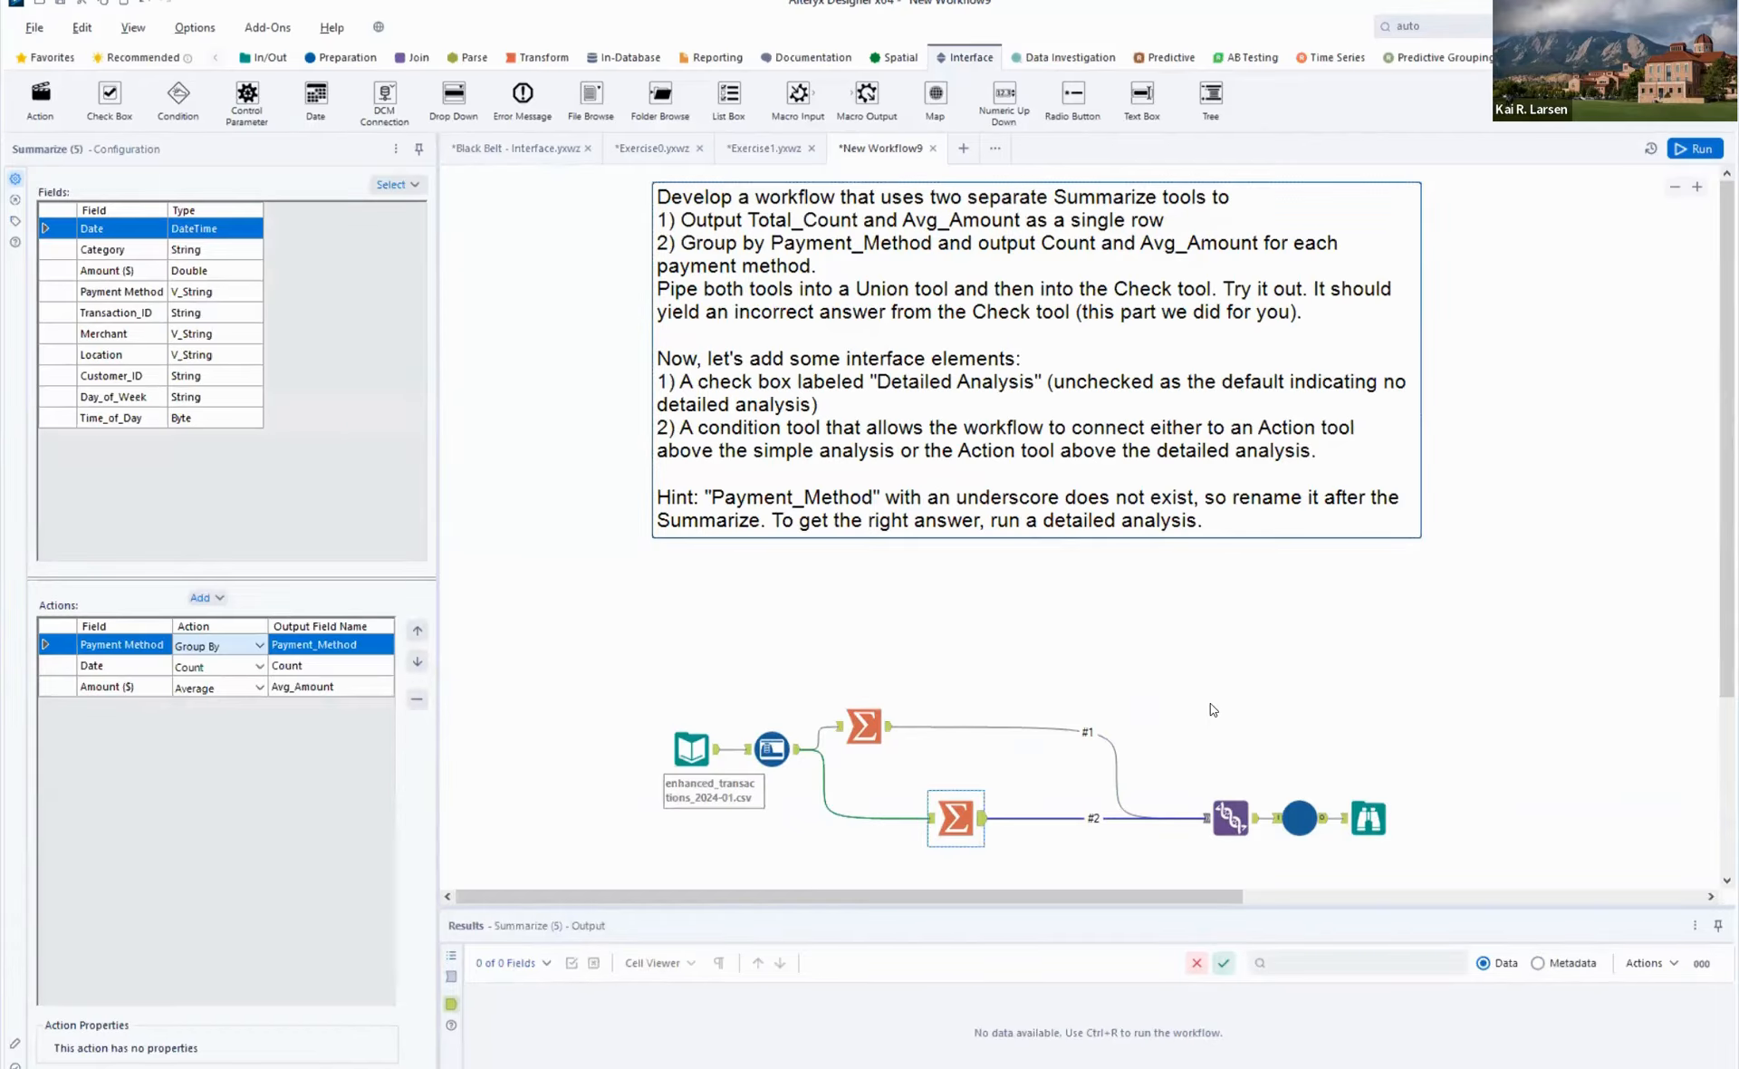
pyautogui.click(1234, 818)
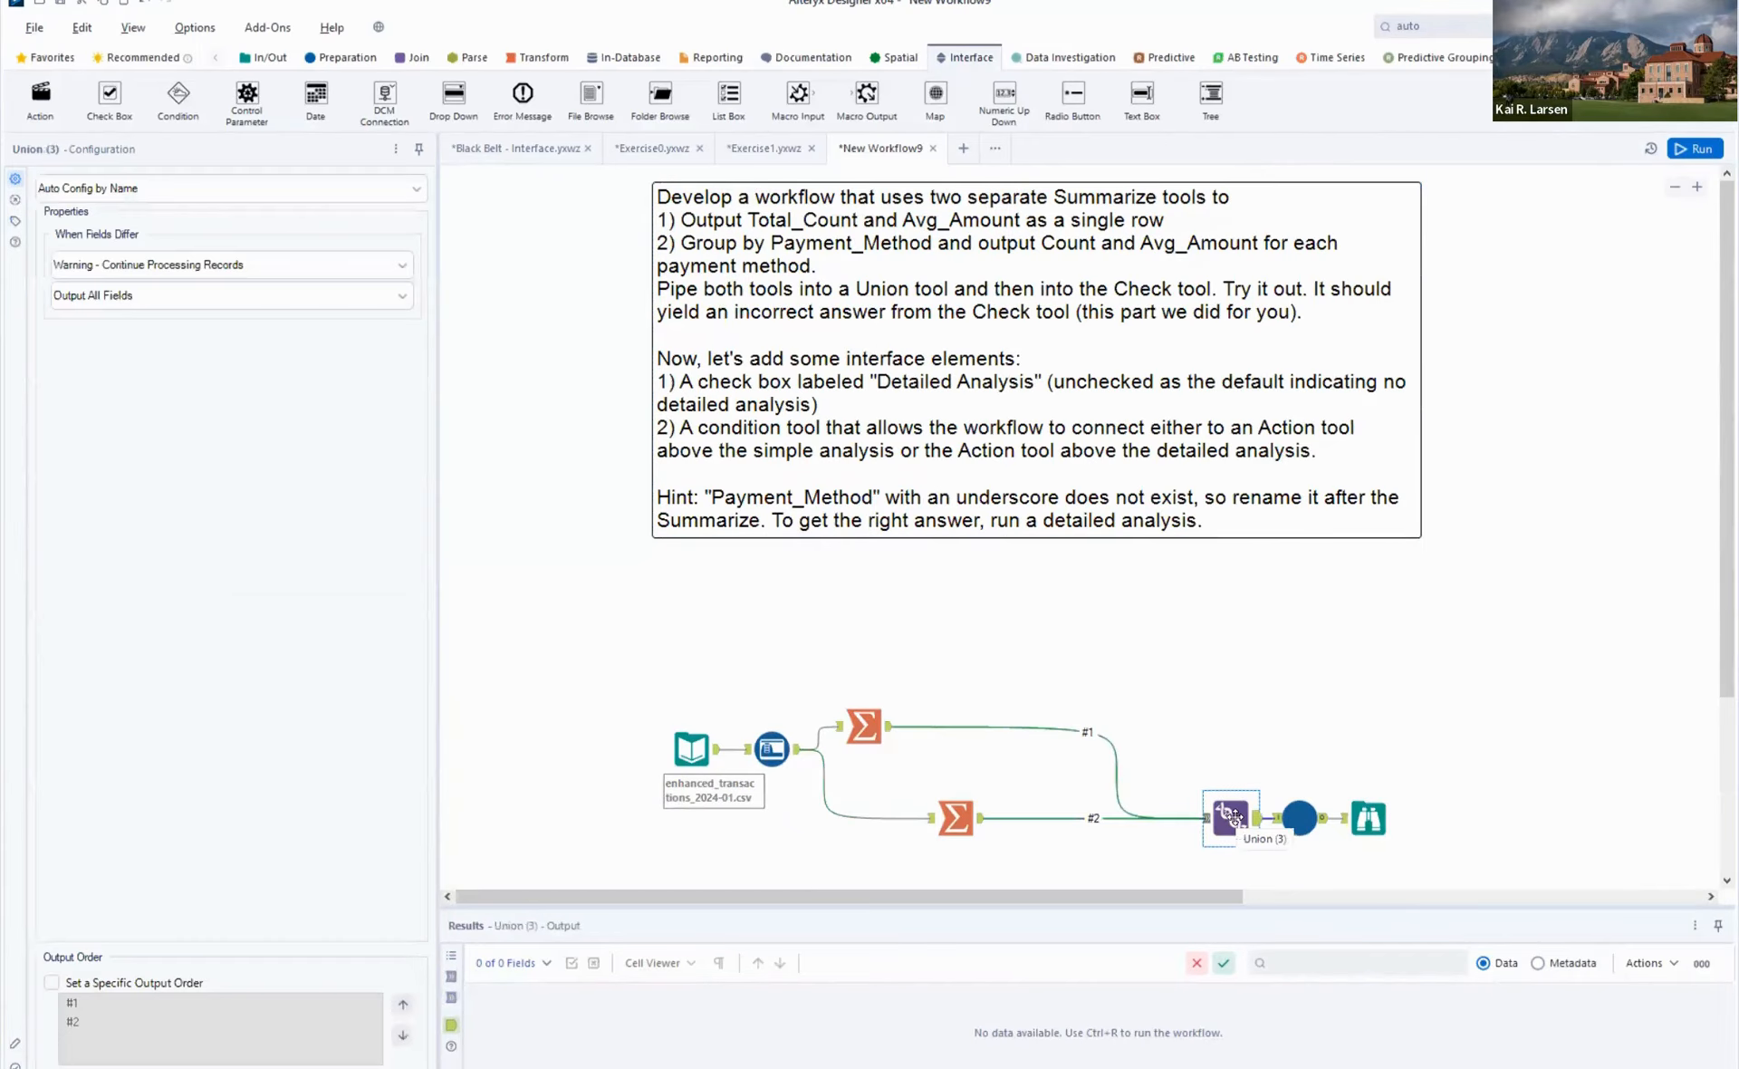
pyautogui.click(1302, 818)
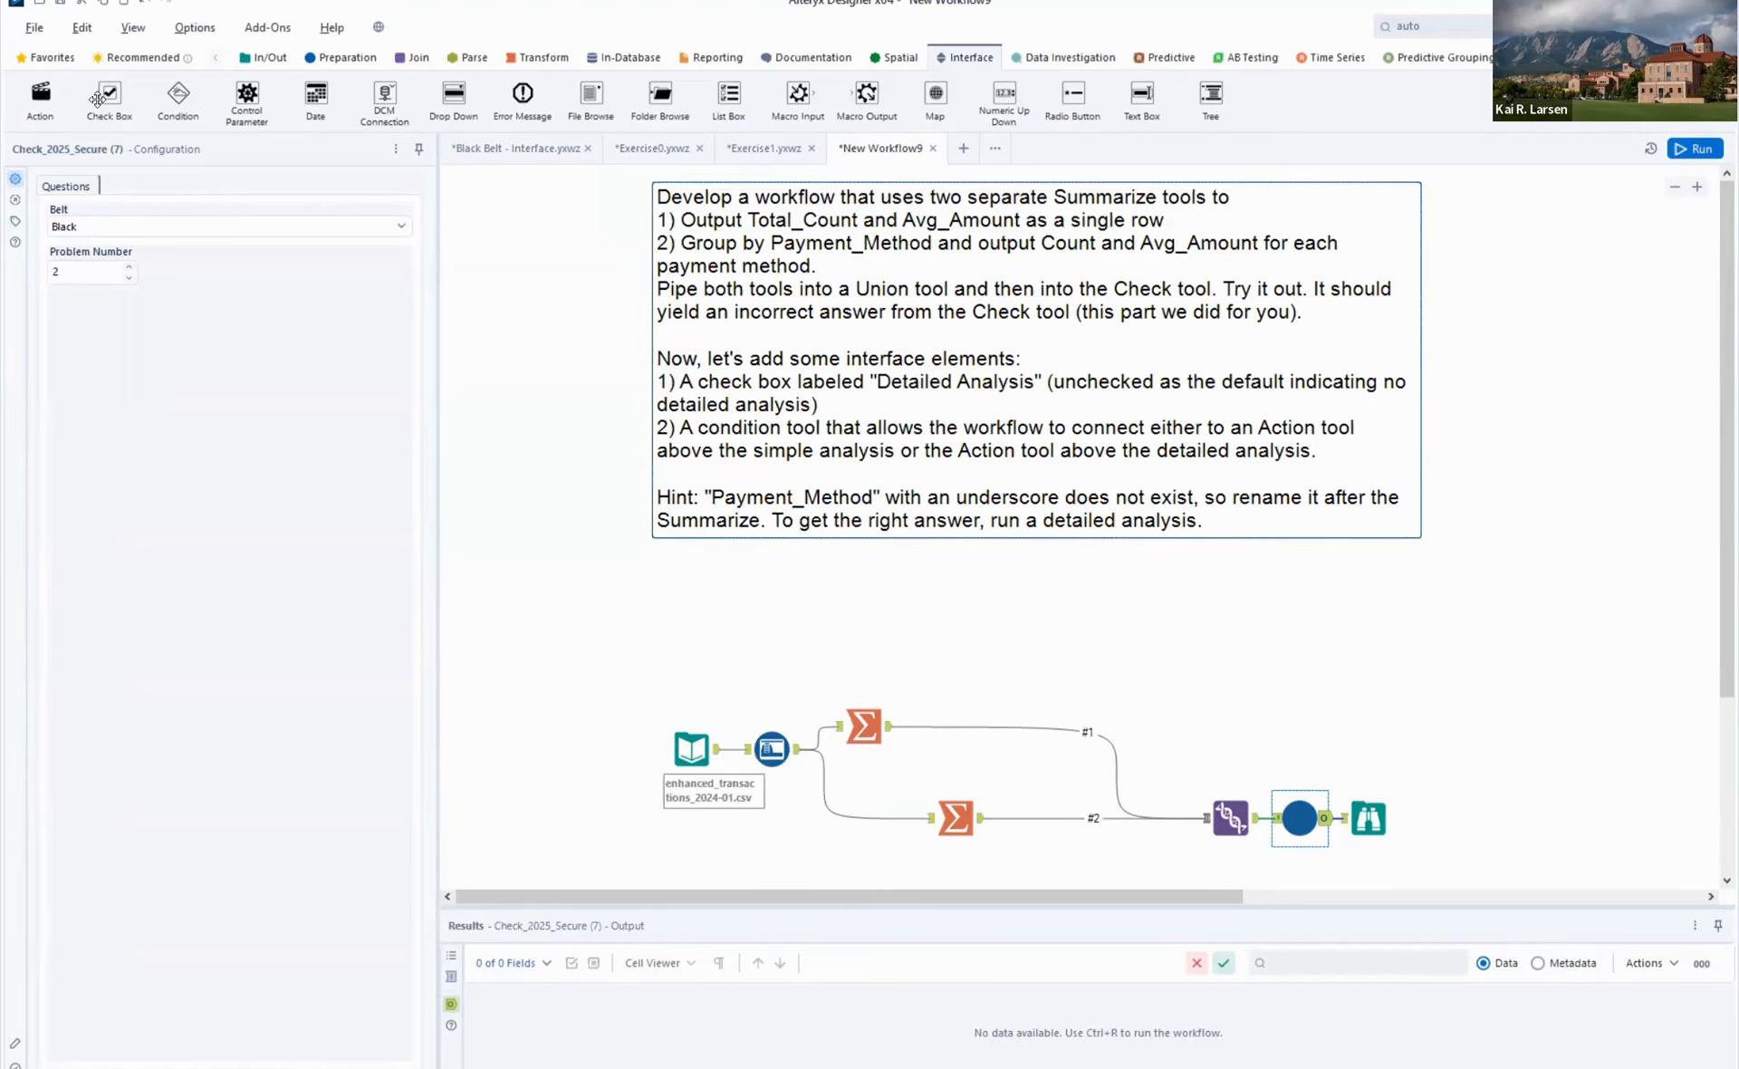
# - Add a Check Box tool just below the instructions comment and save the workflow as the analytic app Exercise2
pyautogui.moveTo(97, 98); pyautogui.dragTo(947, 571)
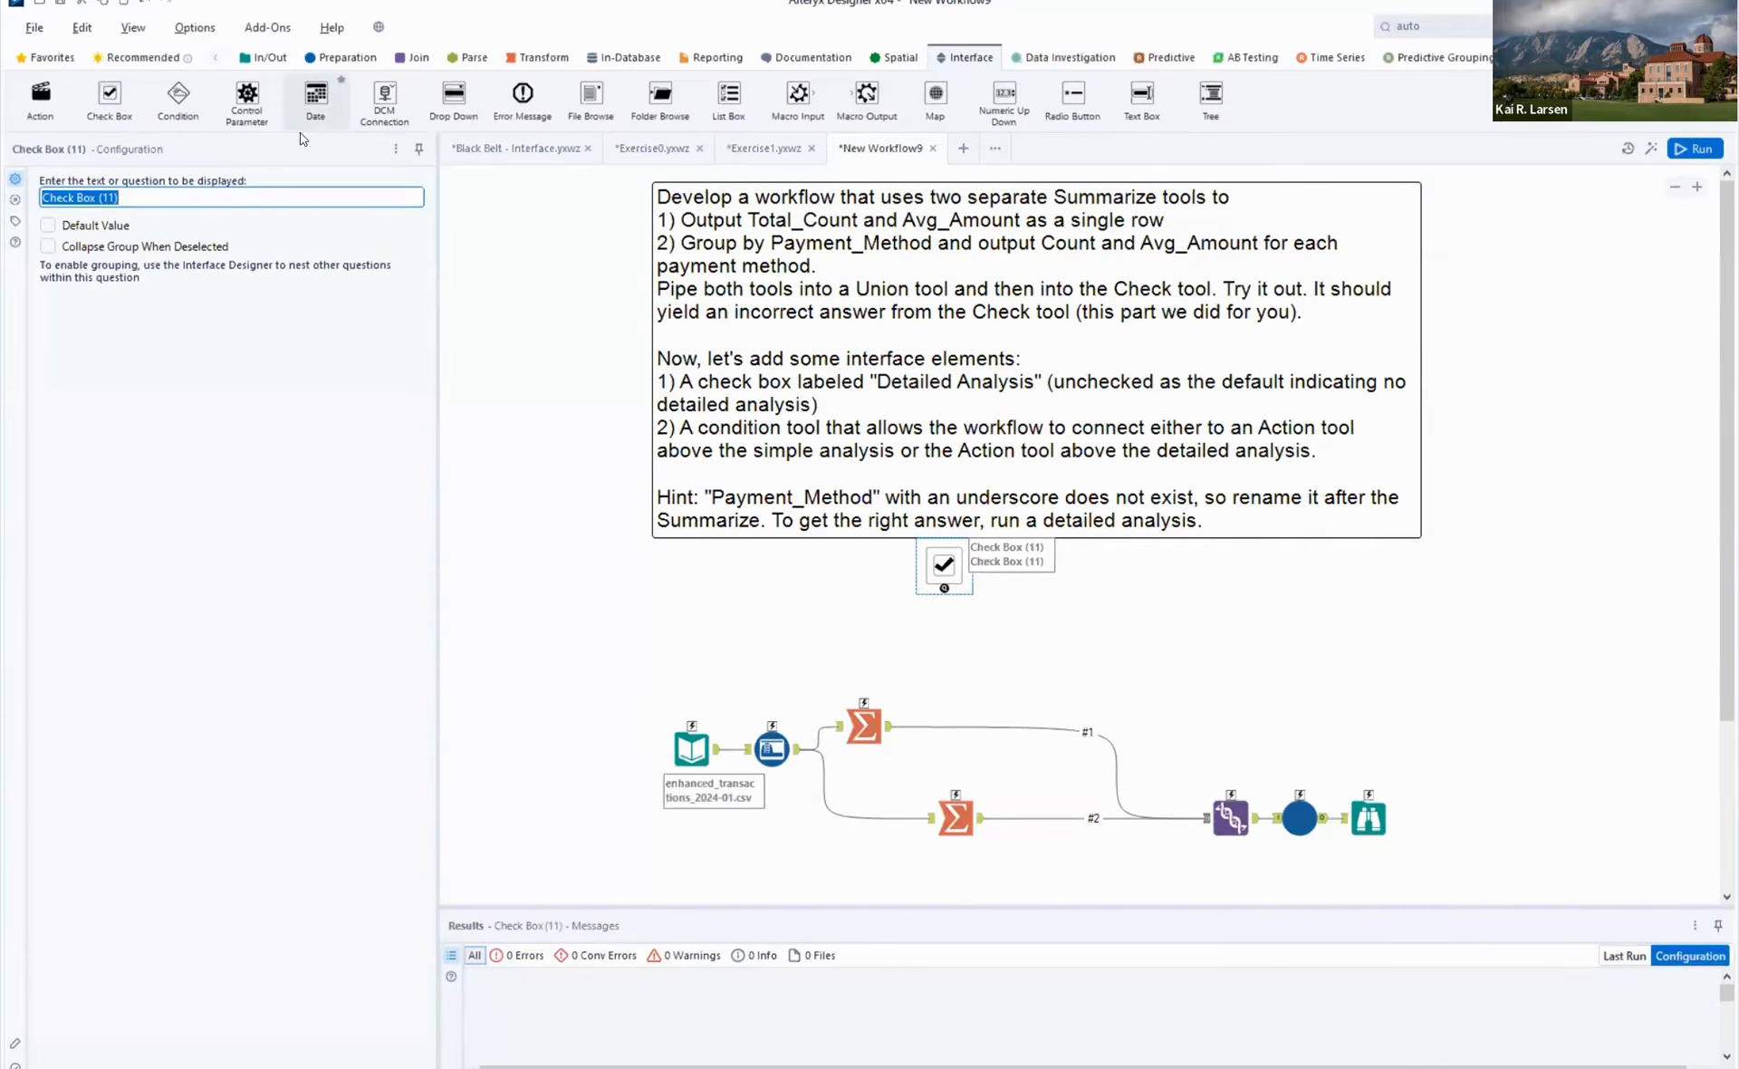
pyautogui.click(35, 27)
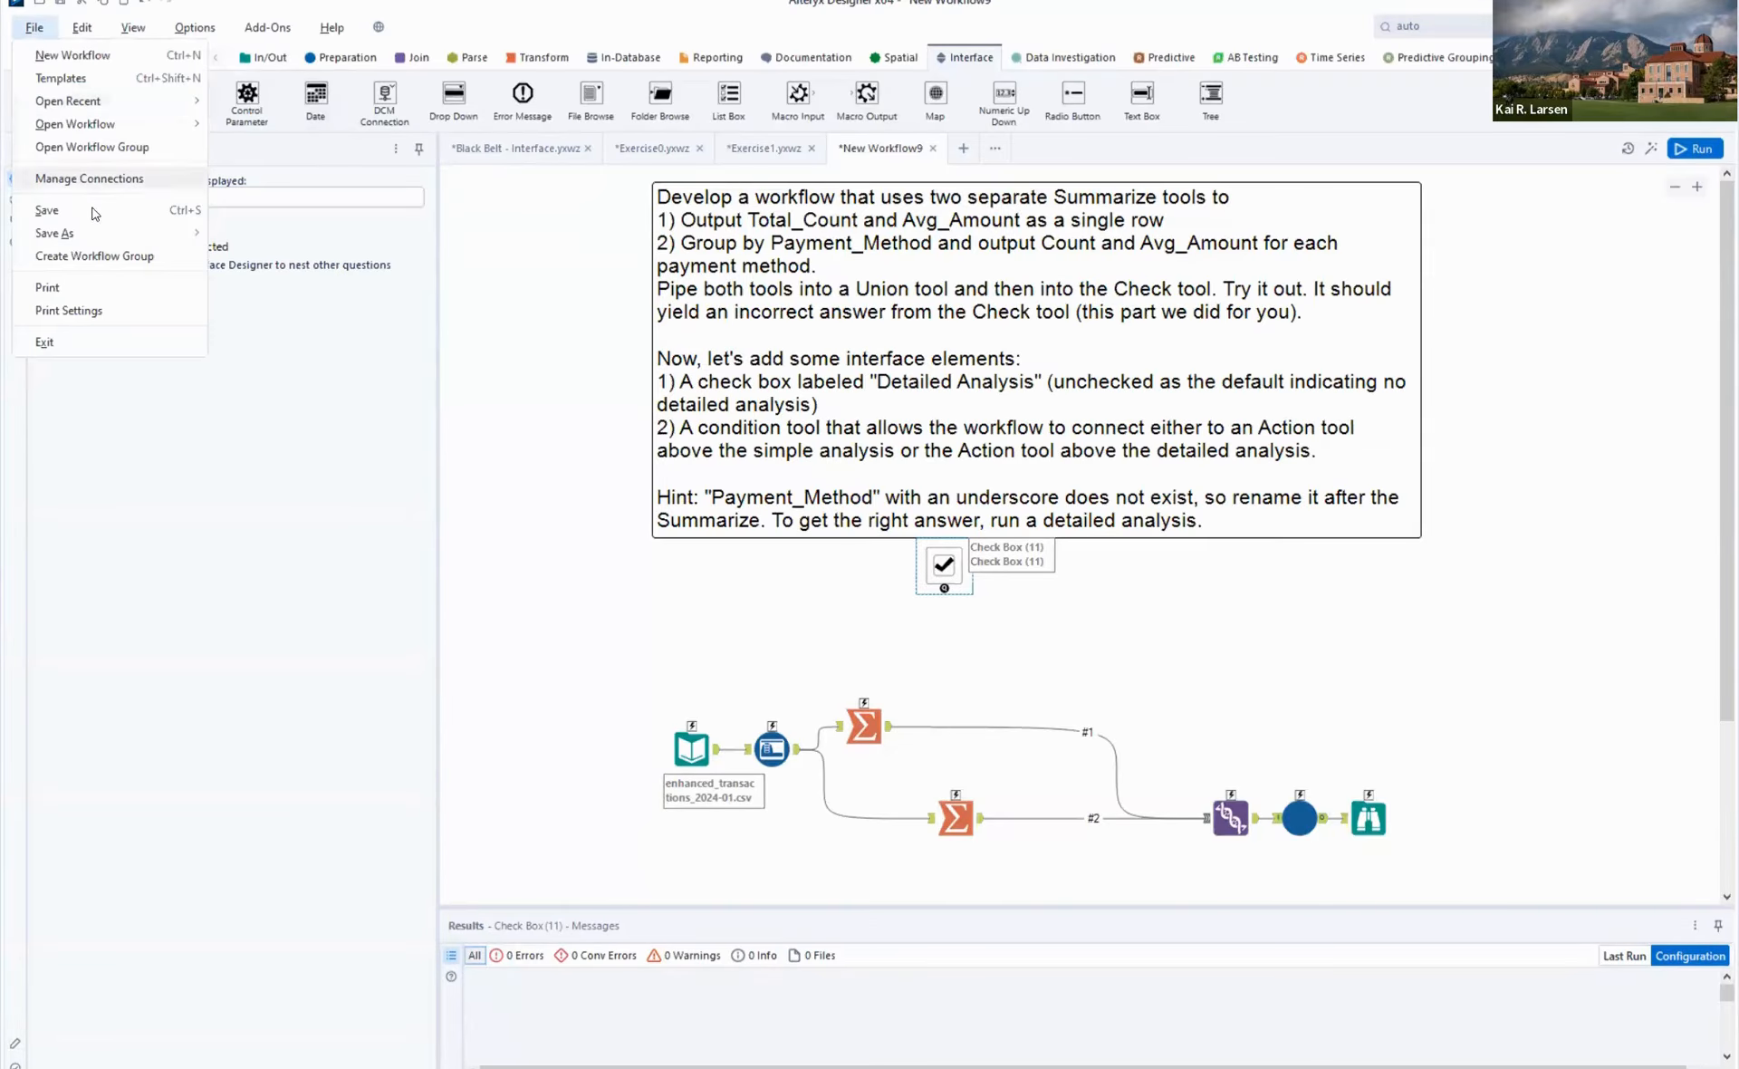
pyautogui.moveTo(97, 234)
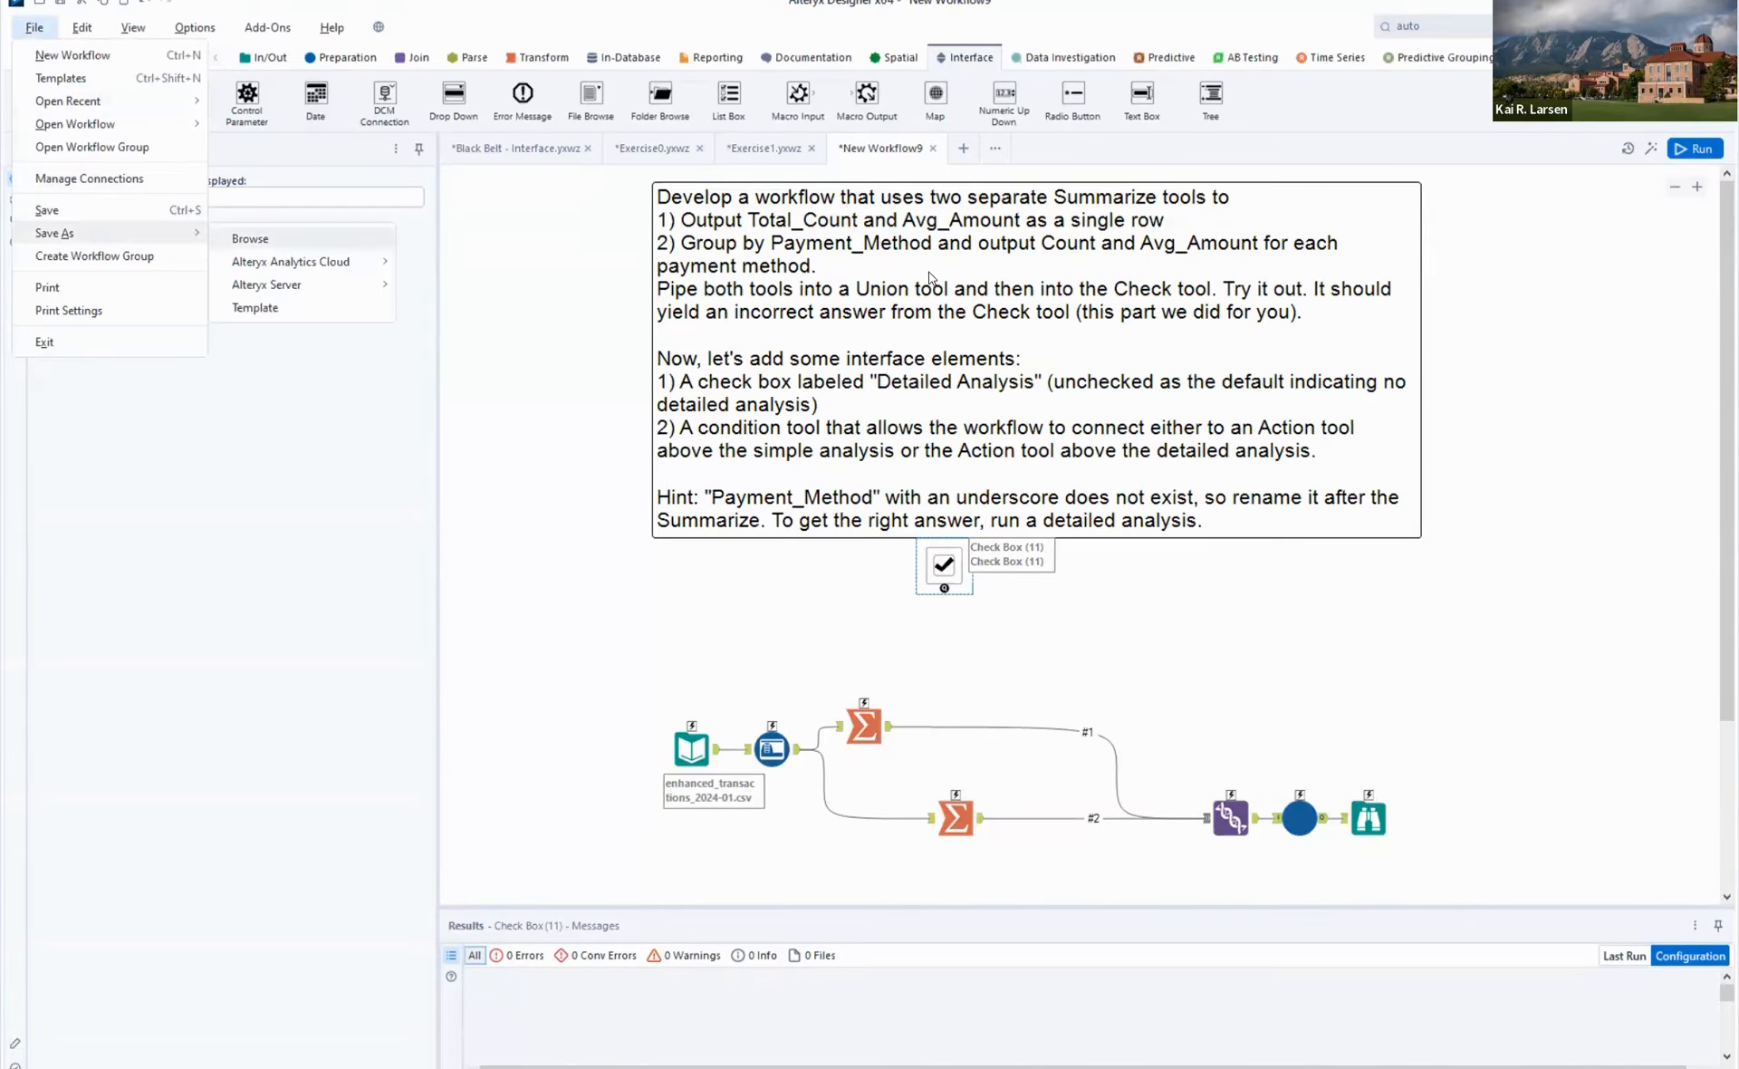
pyautogui.press('Return')
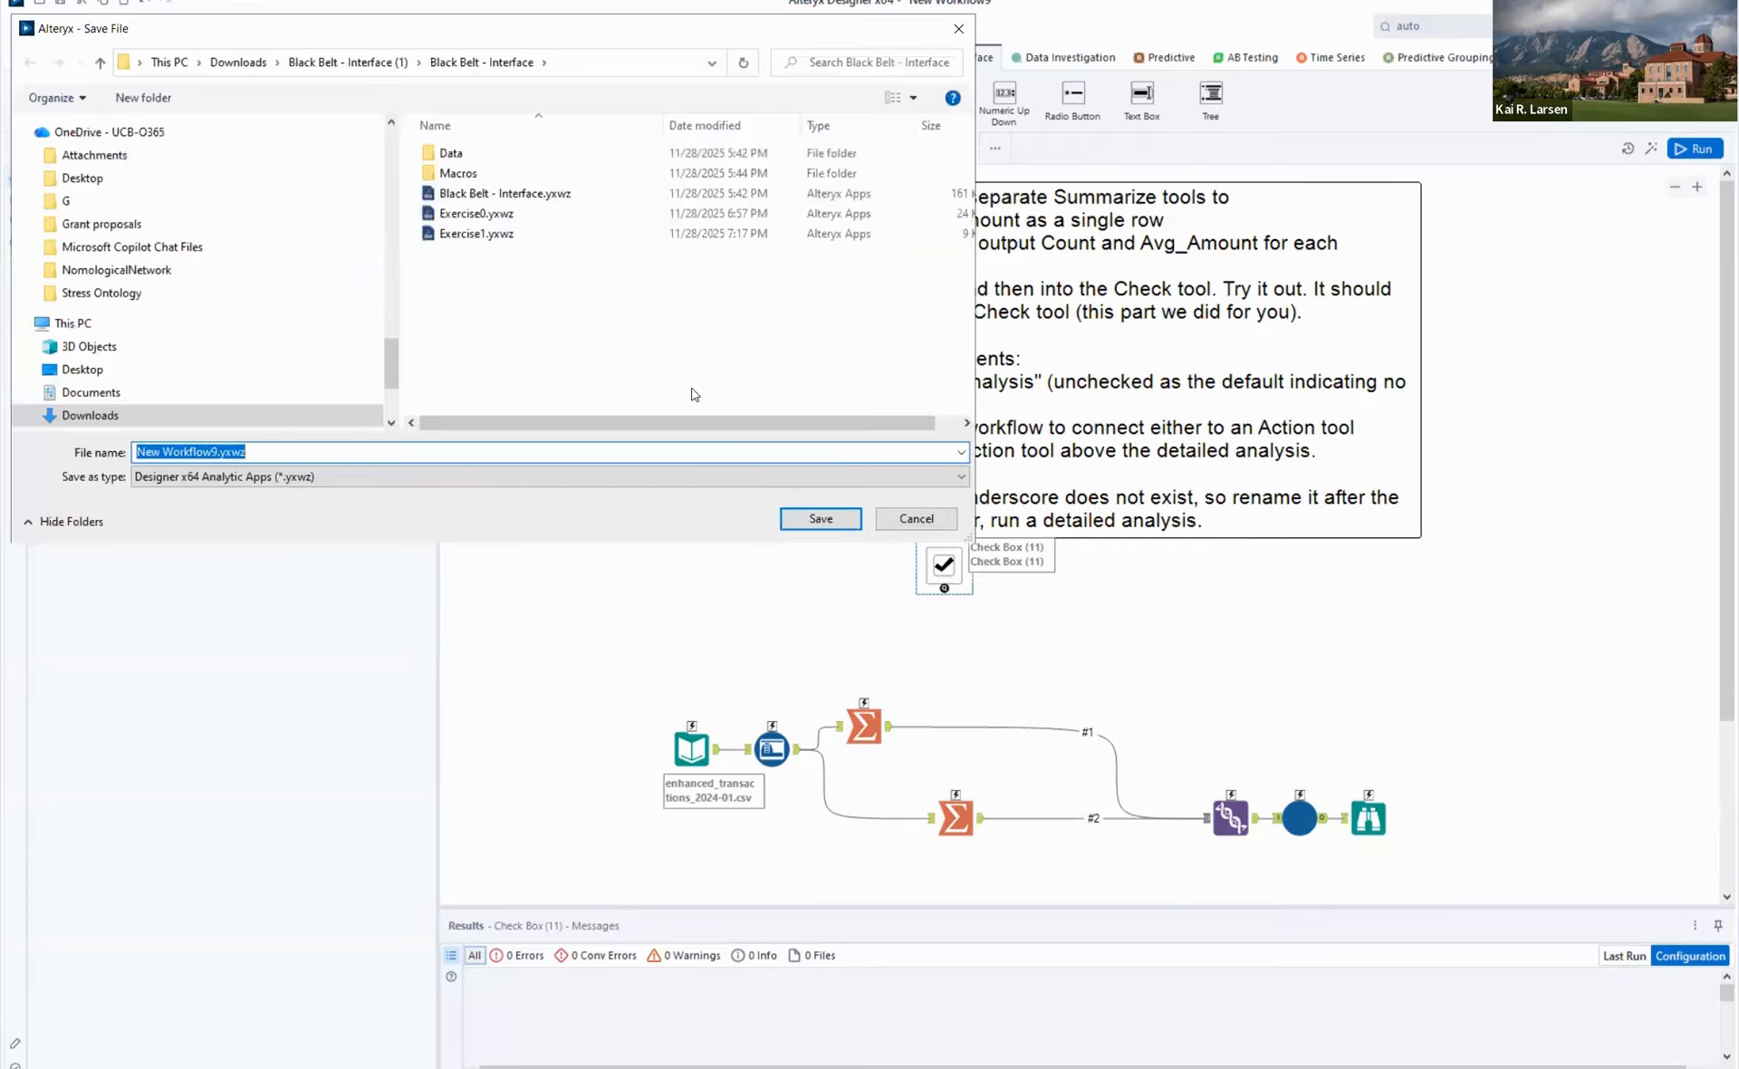
pyautogui.write('Exerci')
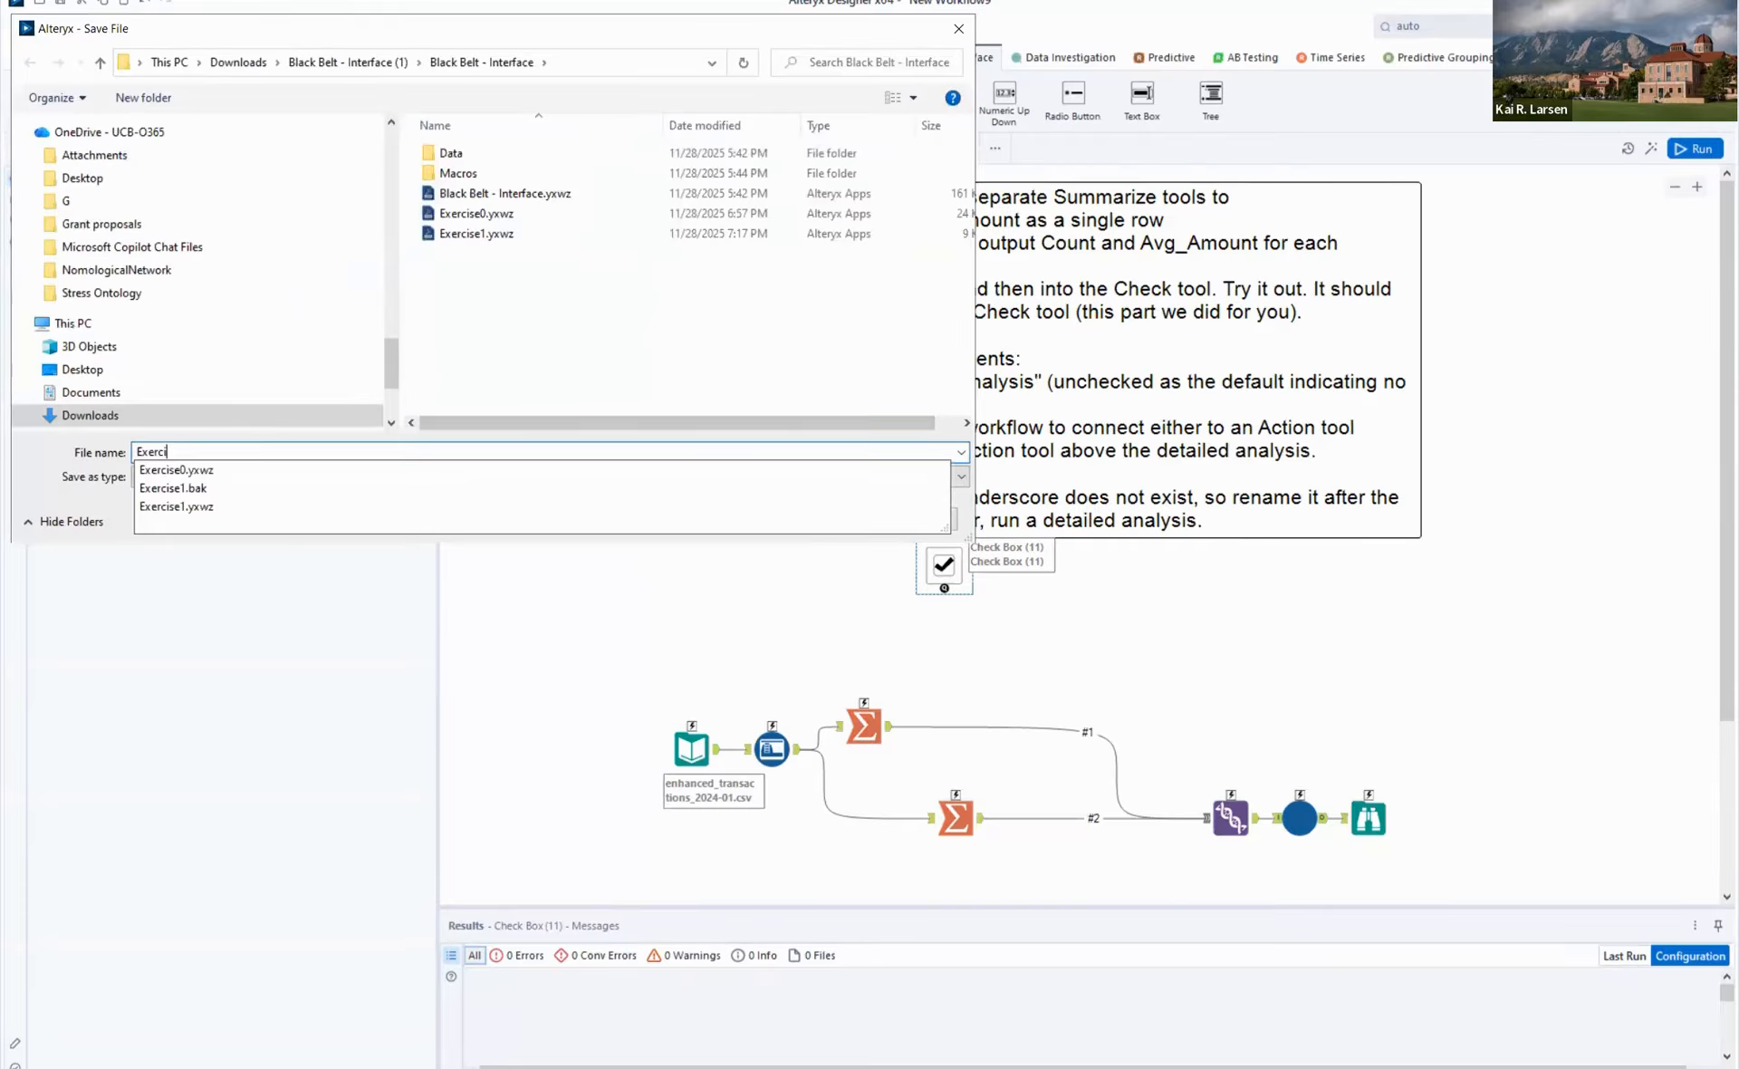
pyautogui.write('se2')
pyautogui.press('Return')
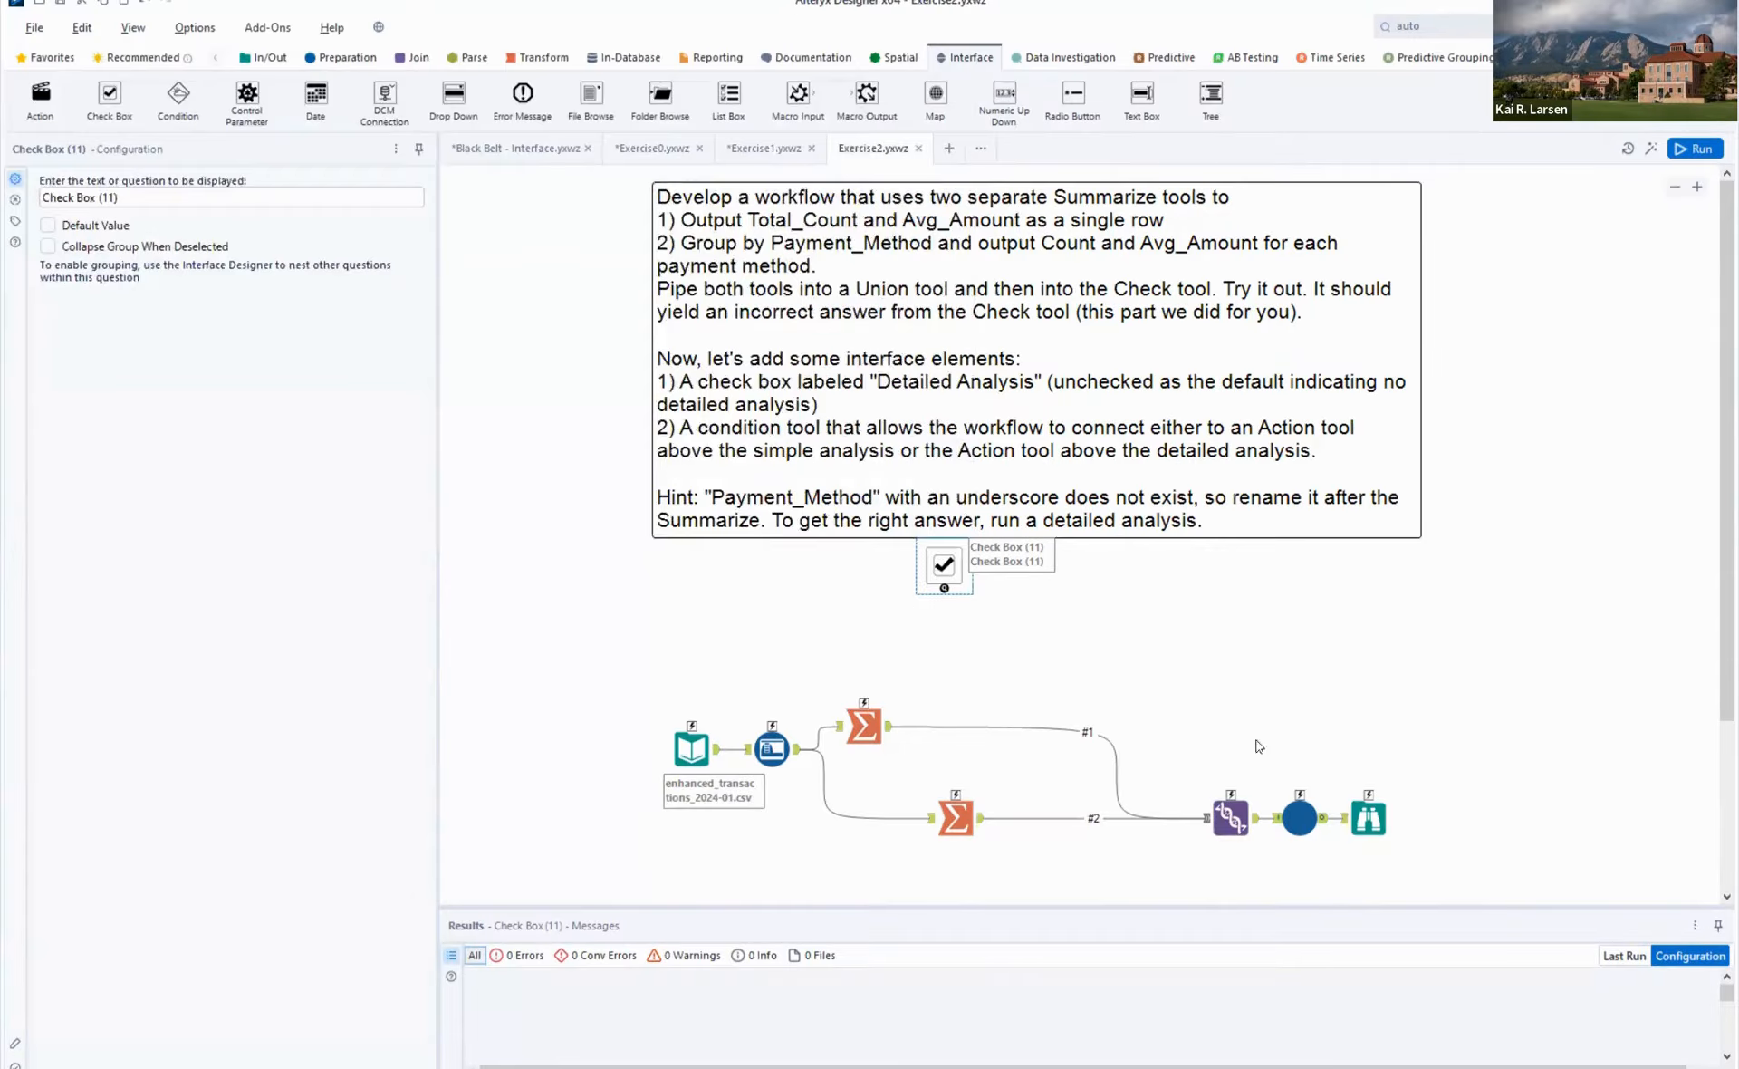
# - Run the Exercise2 workflow and examine the results of the Check and Browse tools
pyautogui.click(1702, 152)
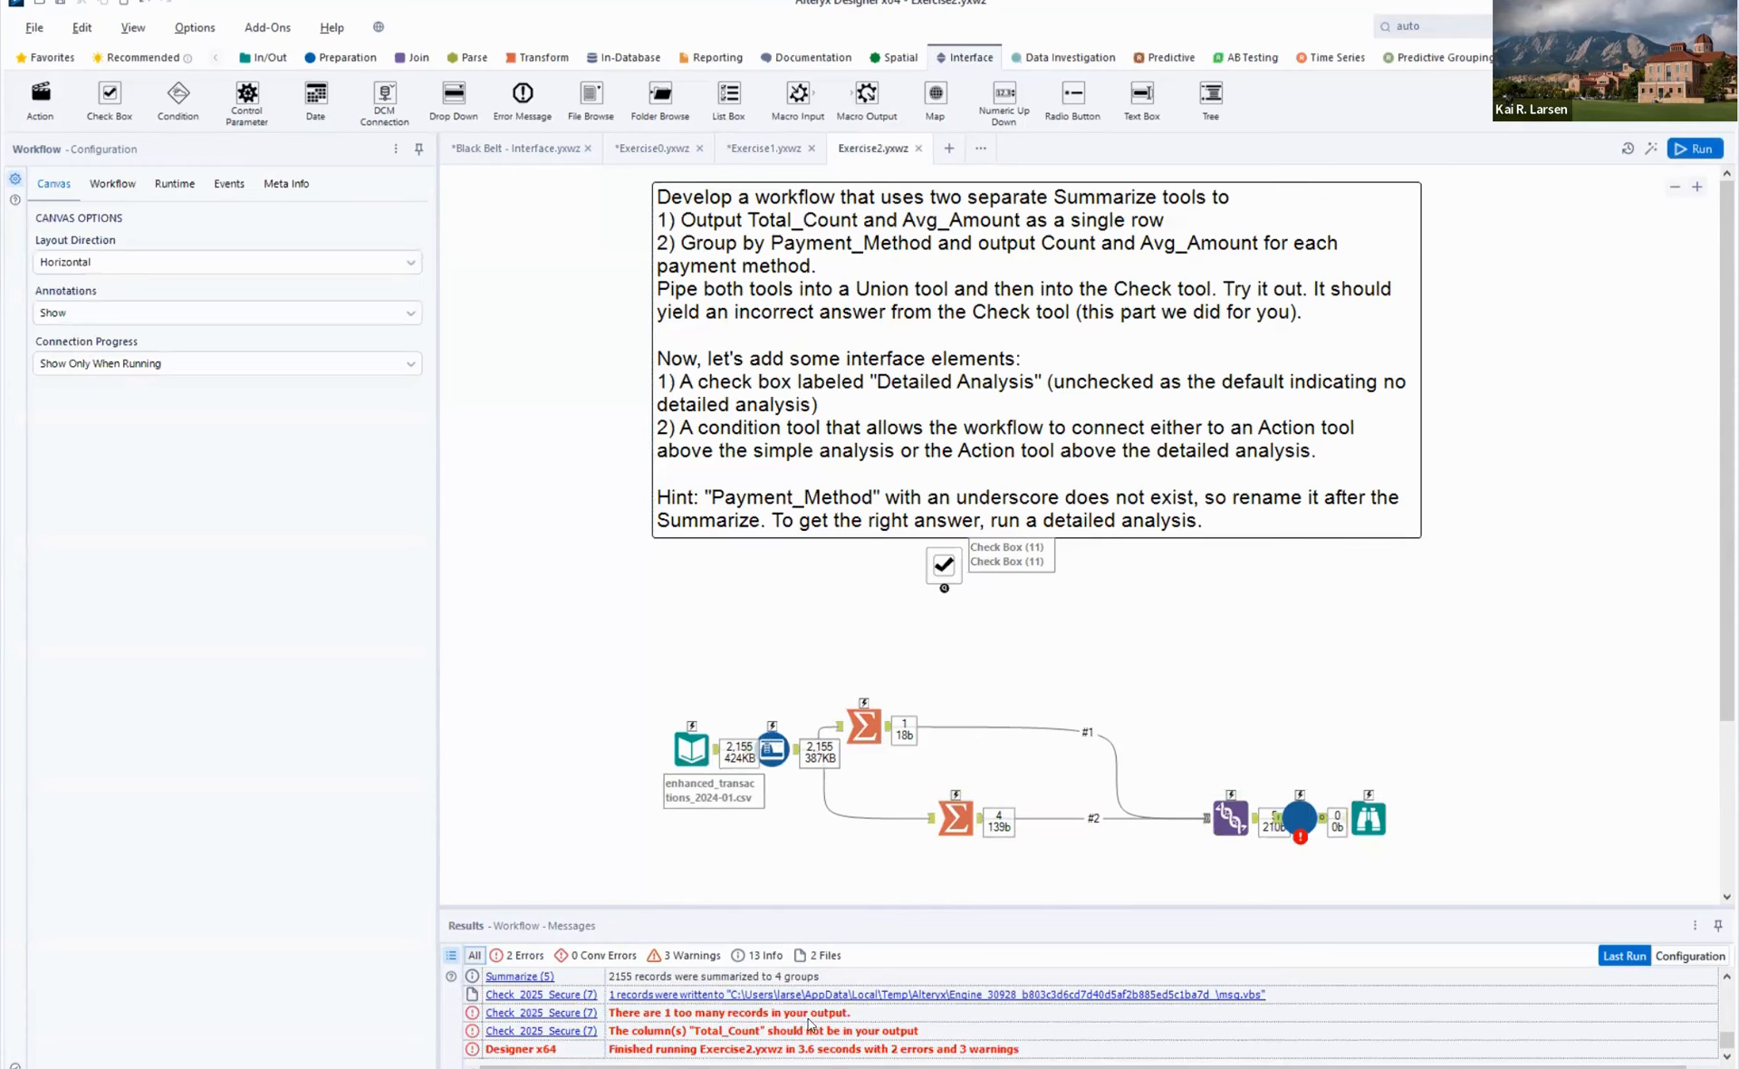
pyautogui.click(1303, 819)
pyautogui.click(1373, 820)
pyautogui.click(1410, 675)
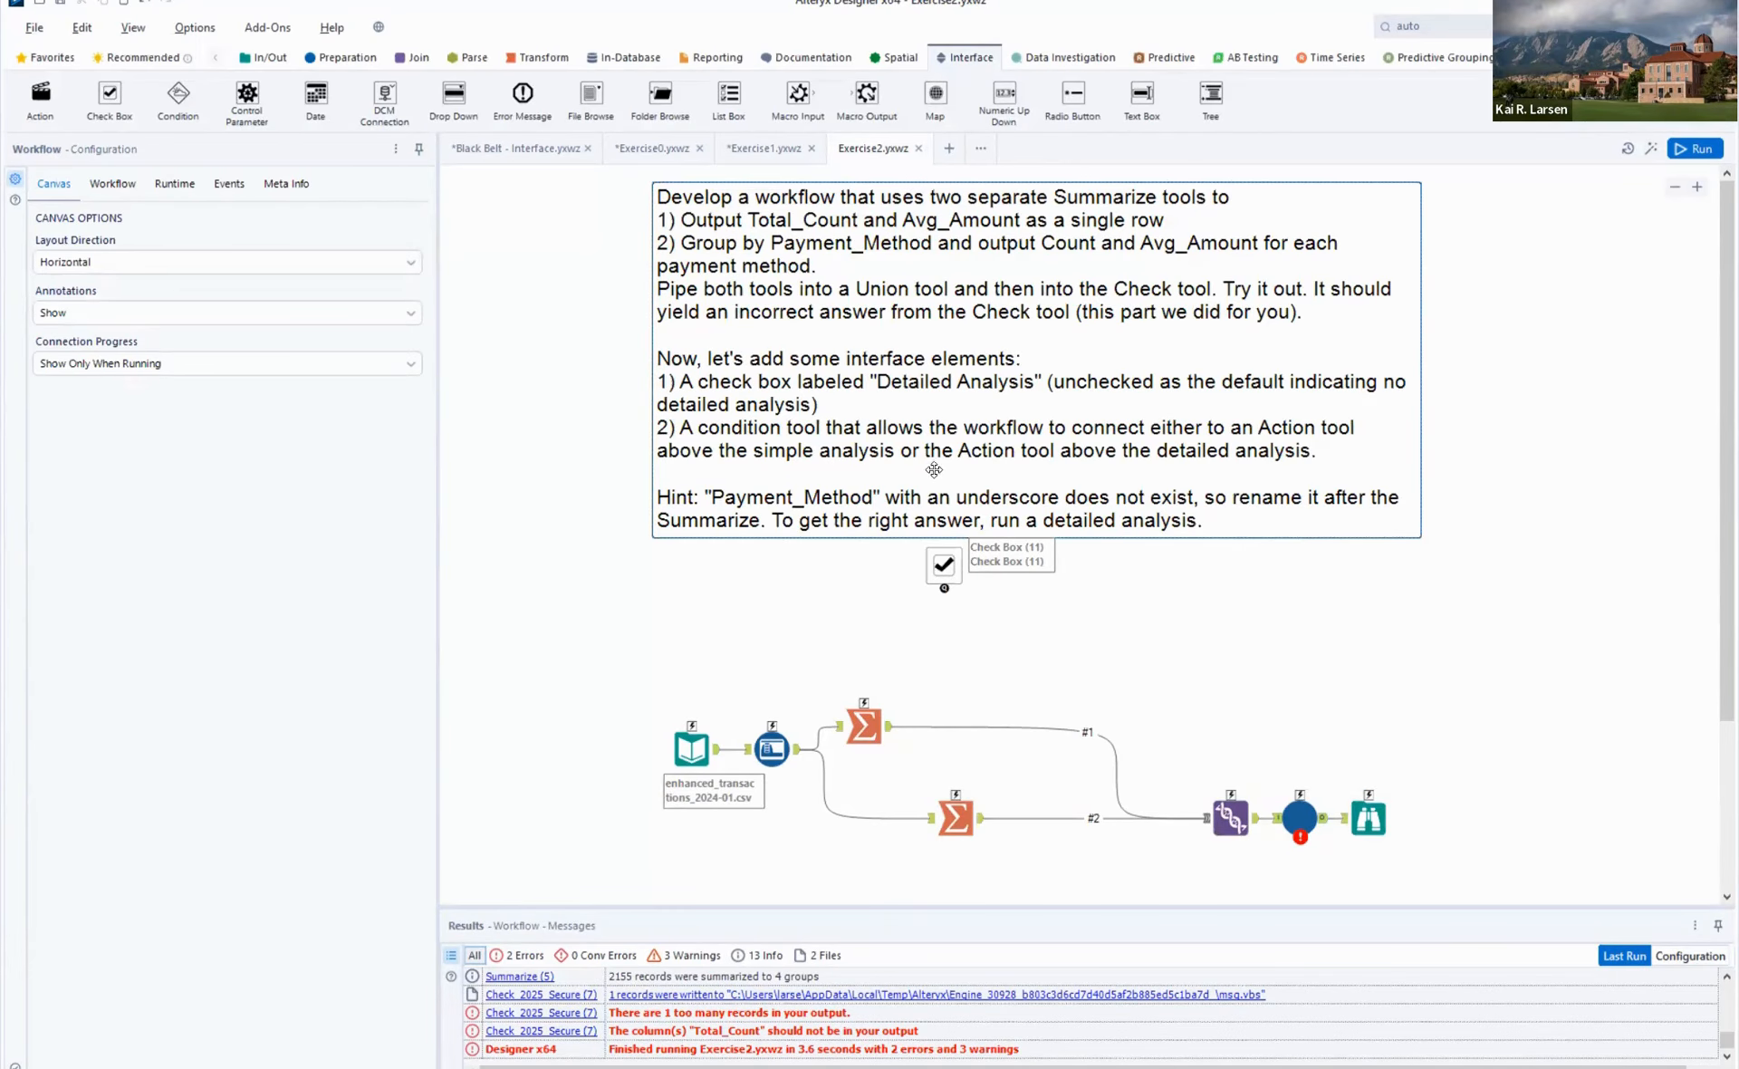
# - Set the Check Box question to "Would you like a detailed analysis?", leaving its default value unchecked
pyautogui.click(944, 559)
pyautogui.hotkey('ctrl', 'a')
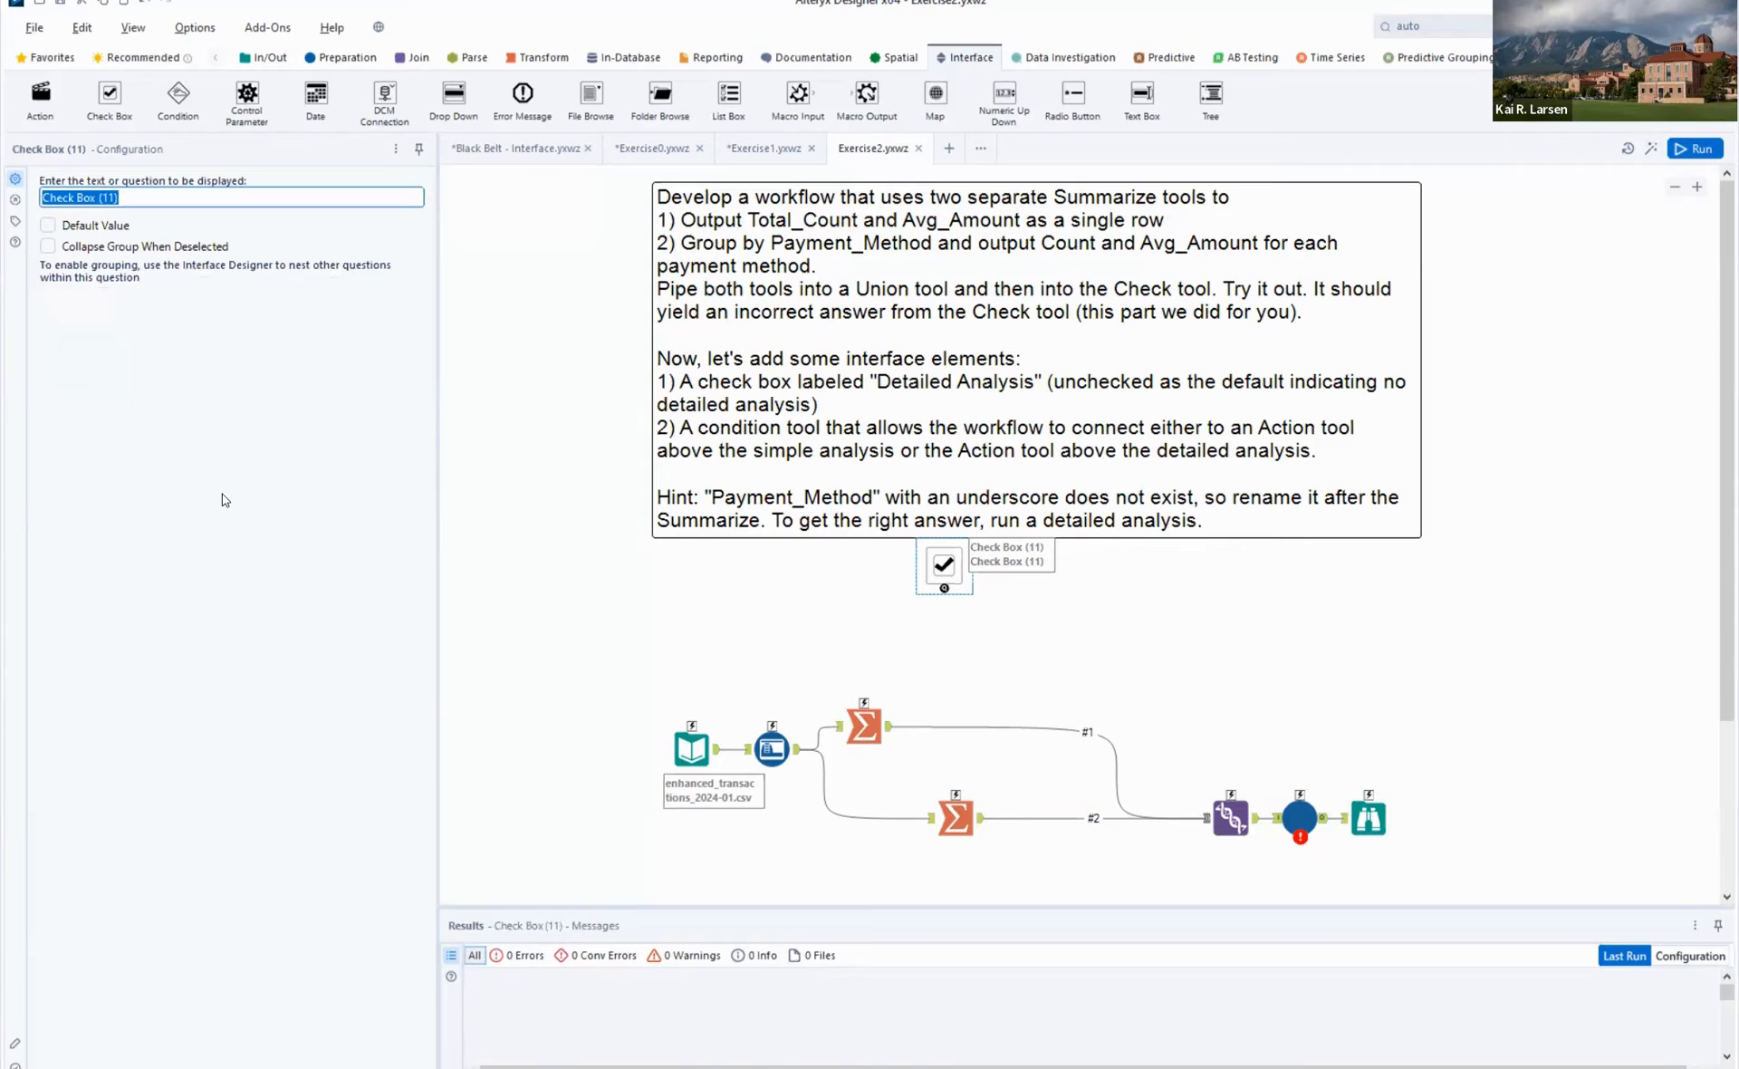
pyautogui.write('Would you like an detailed analysis?')
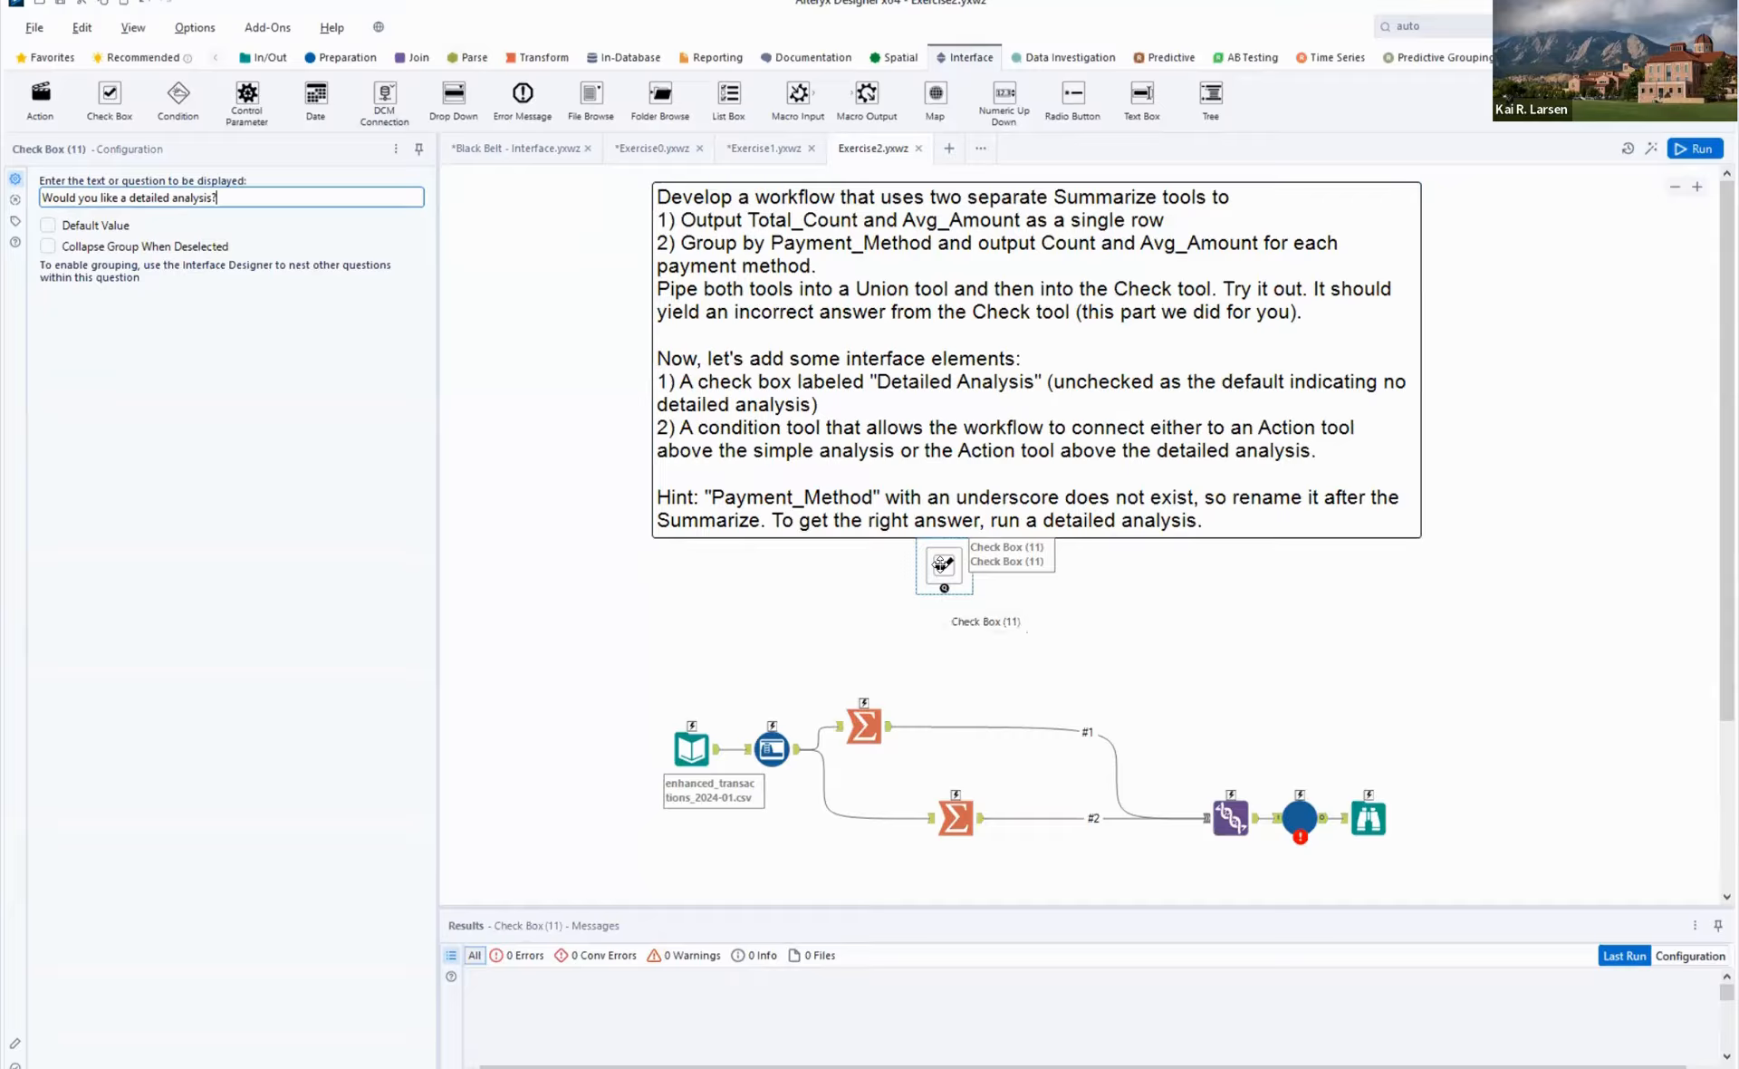
pyautogui.click(1056, 622)
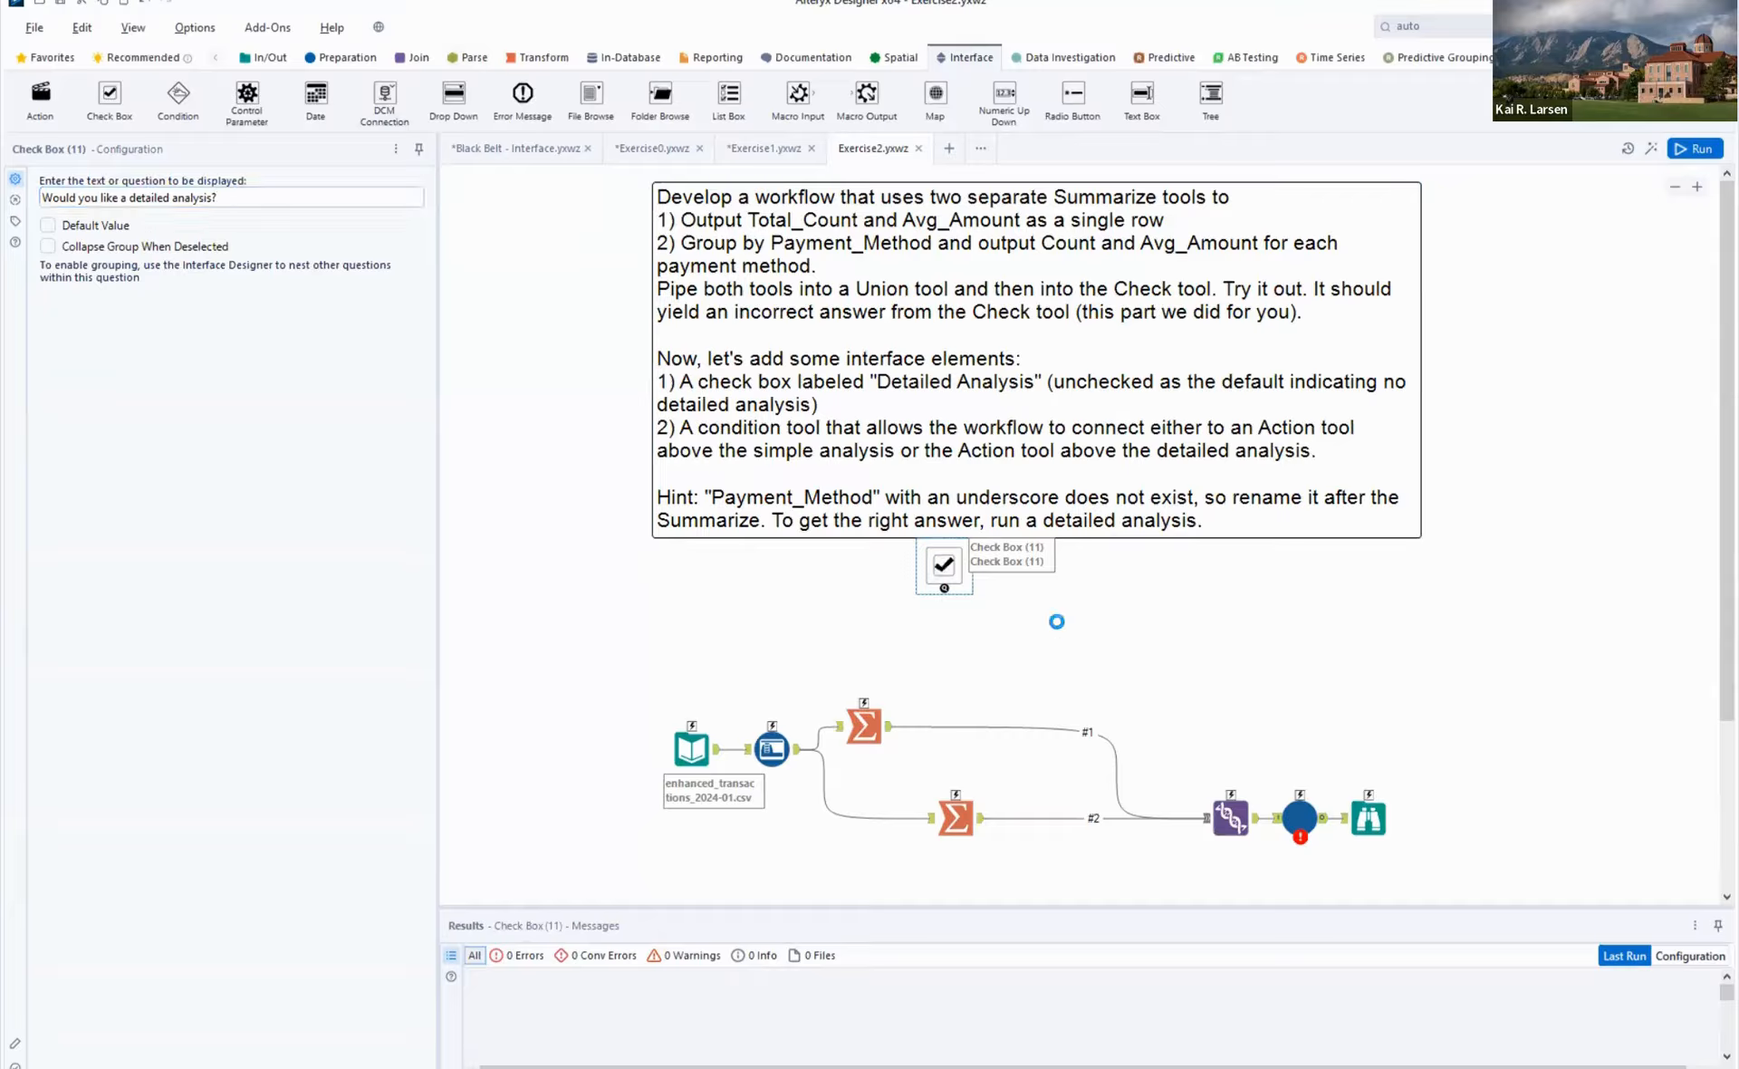
# - Add one Action tool for each Summarize tool, each linked to the check box, and look through the available action types
pyautogui.click(861, 725)
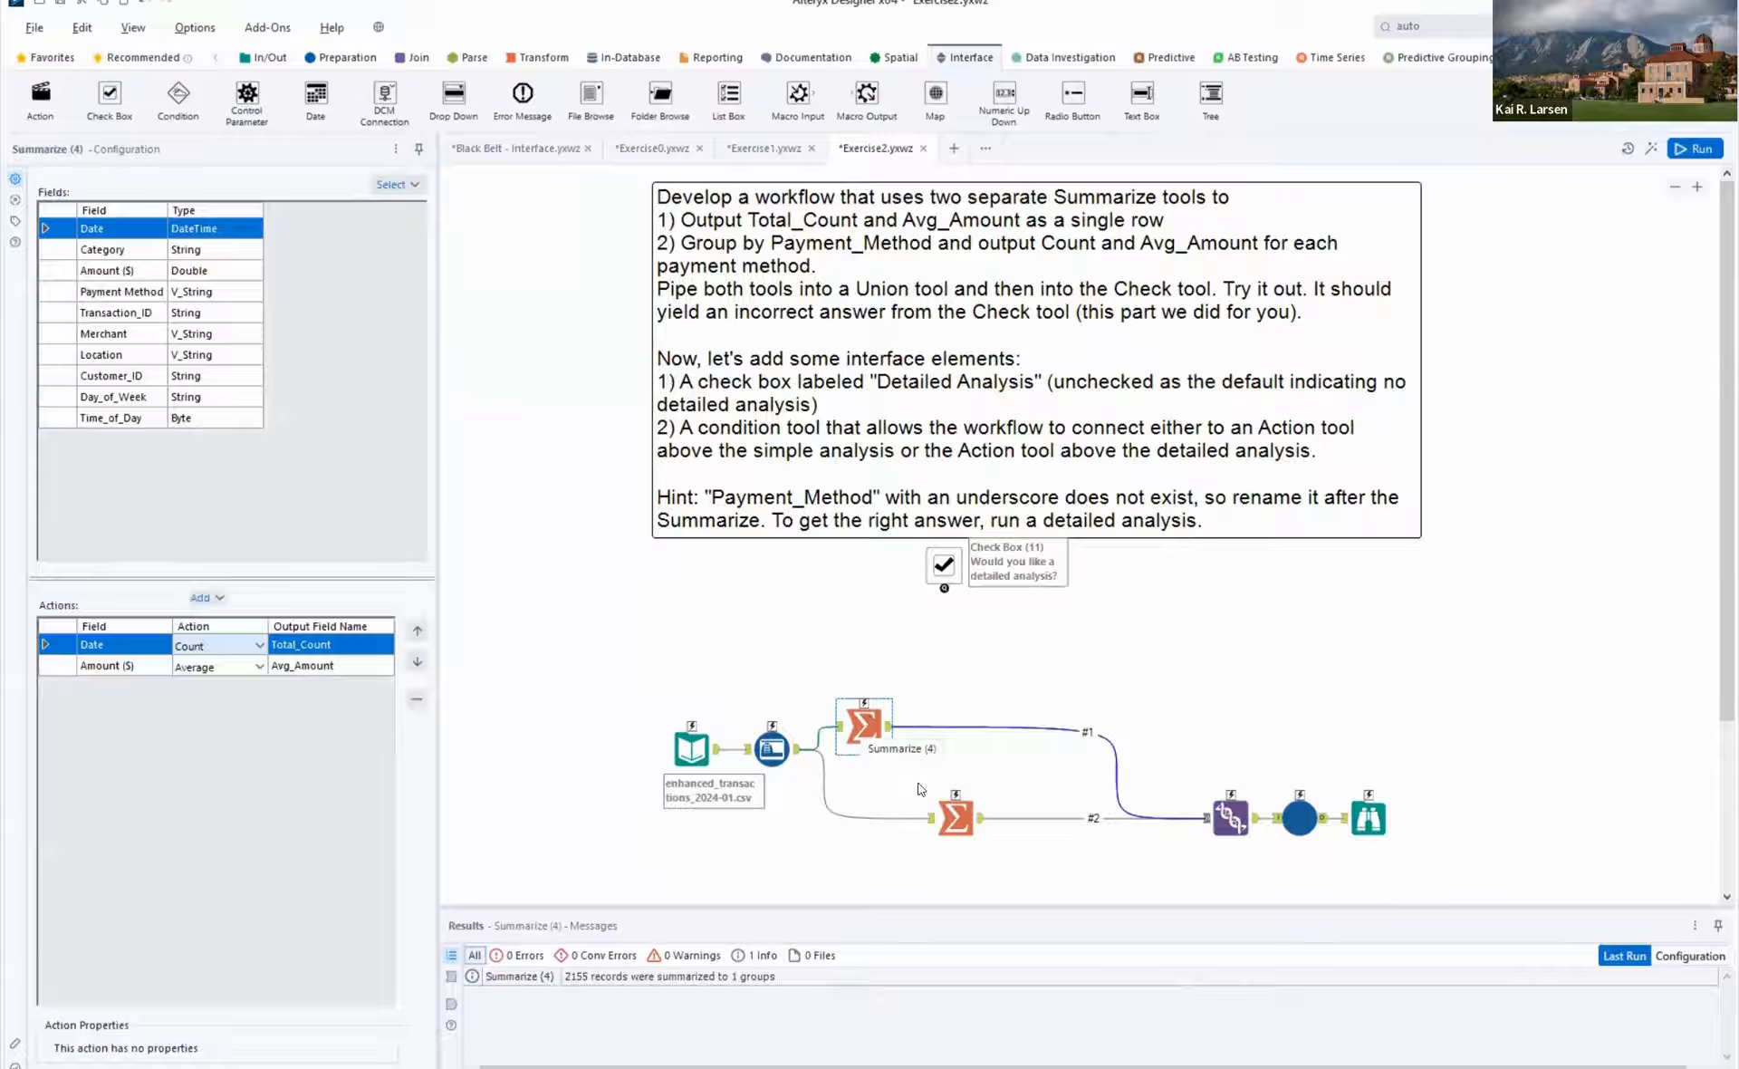
pyautogui.click(956, 818)
pyautogui.click(955, 818)
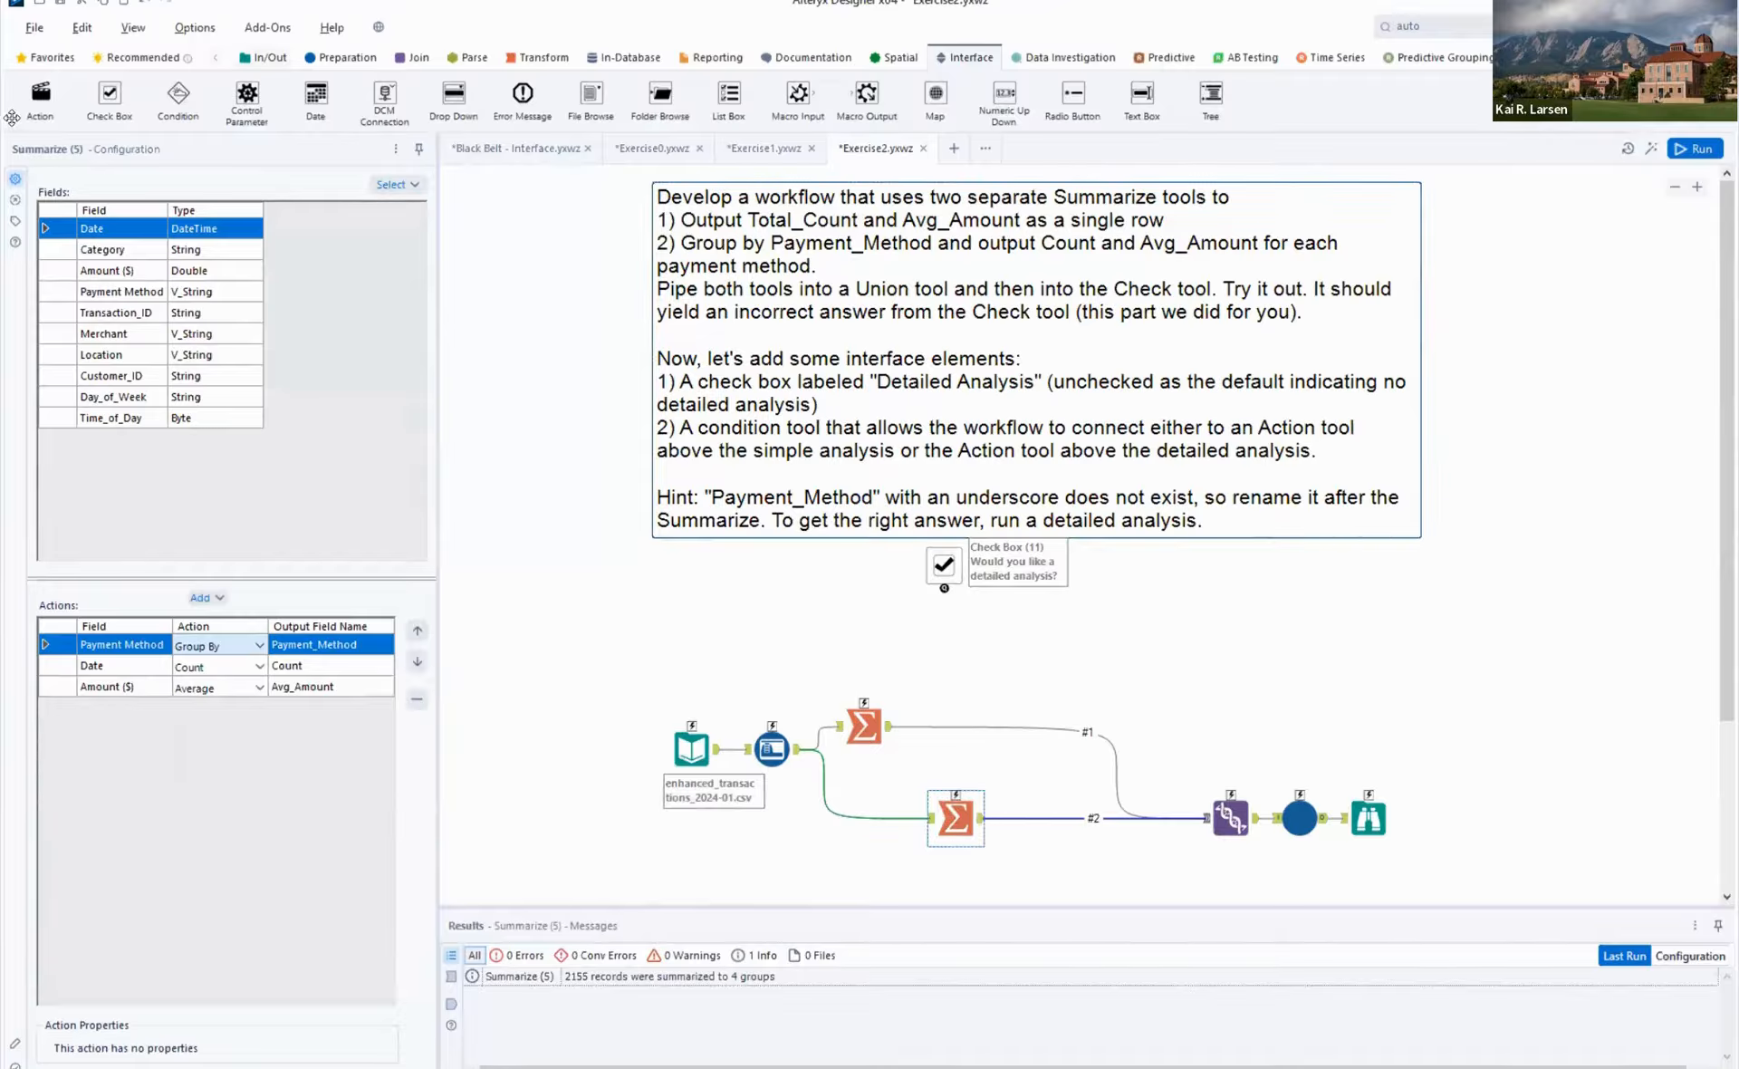
pyautogui.moveTo(41, 96); pyautogui.dragTo(881, 658)
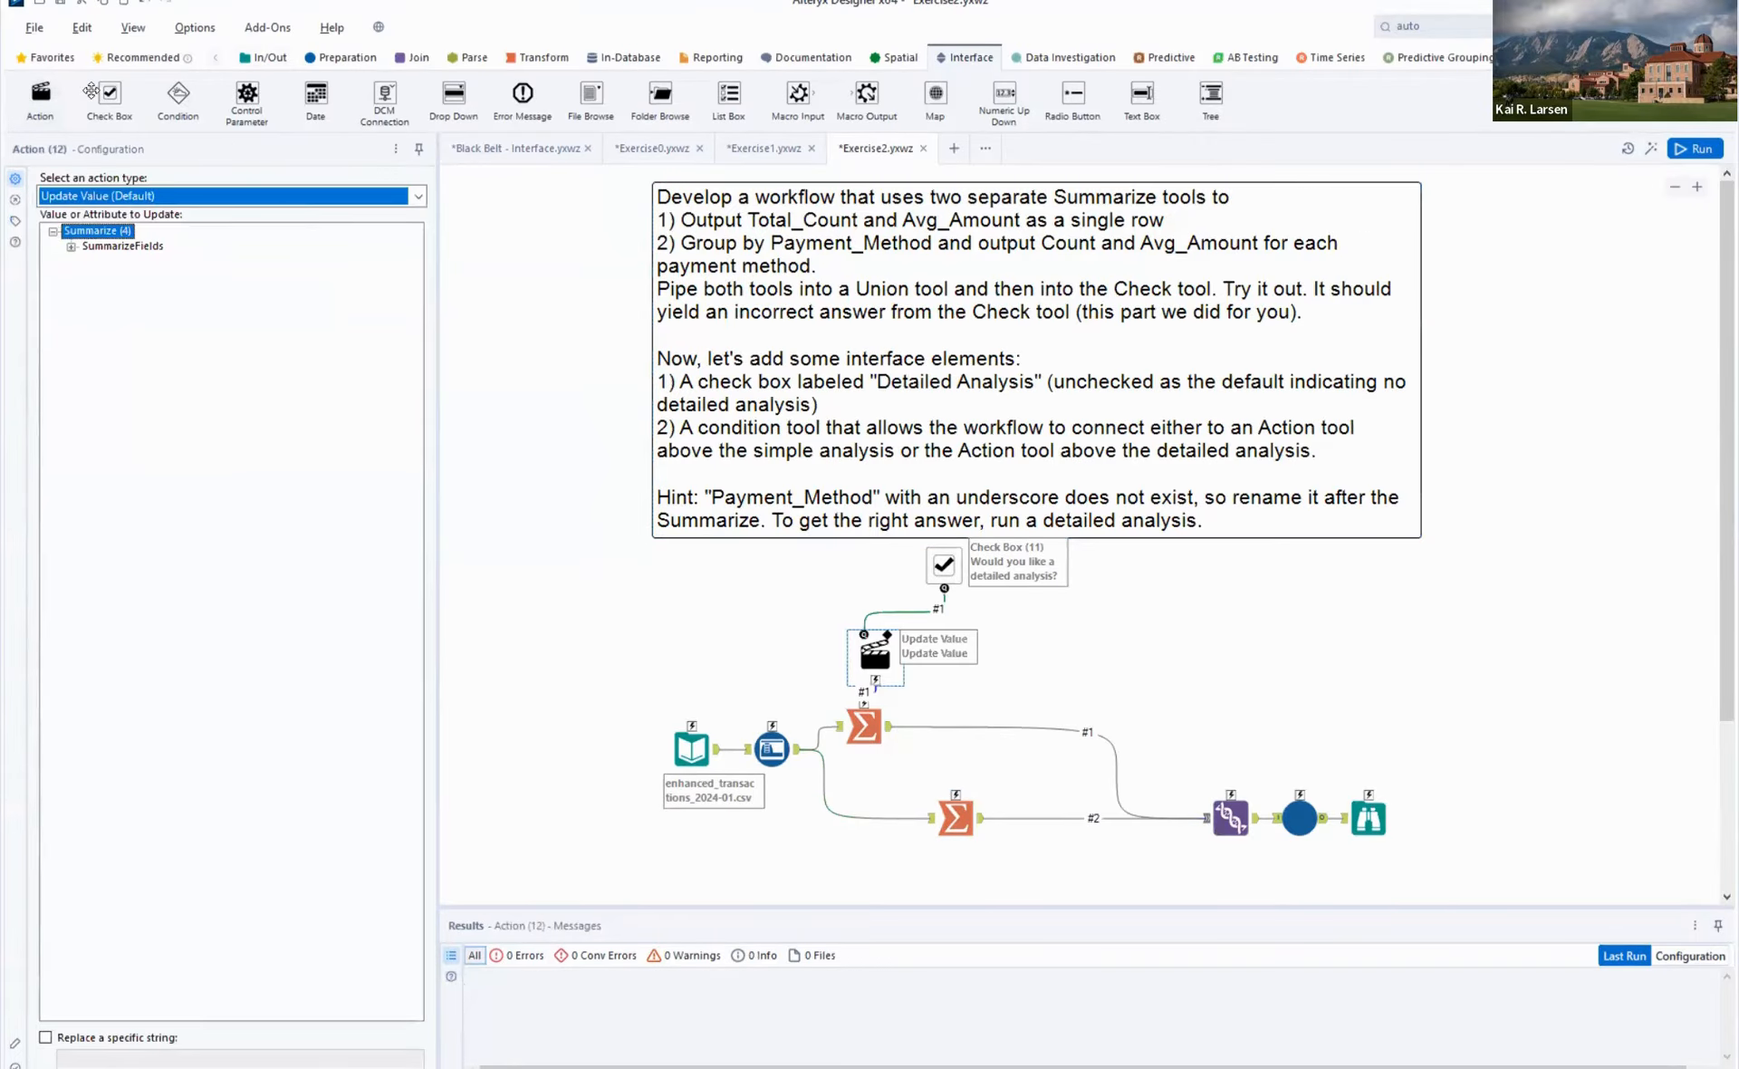
pyautogui.moveTo(41, 96); pyautogui.dragTo(1035, 650)
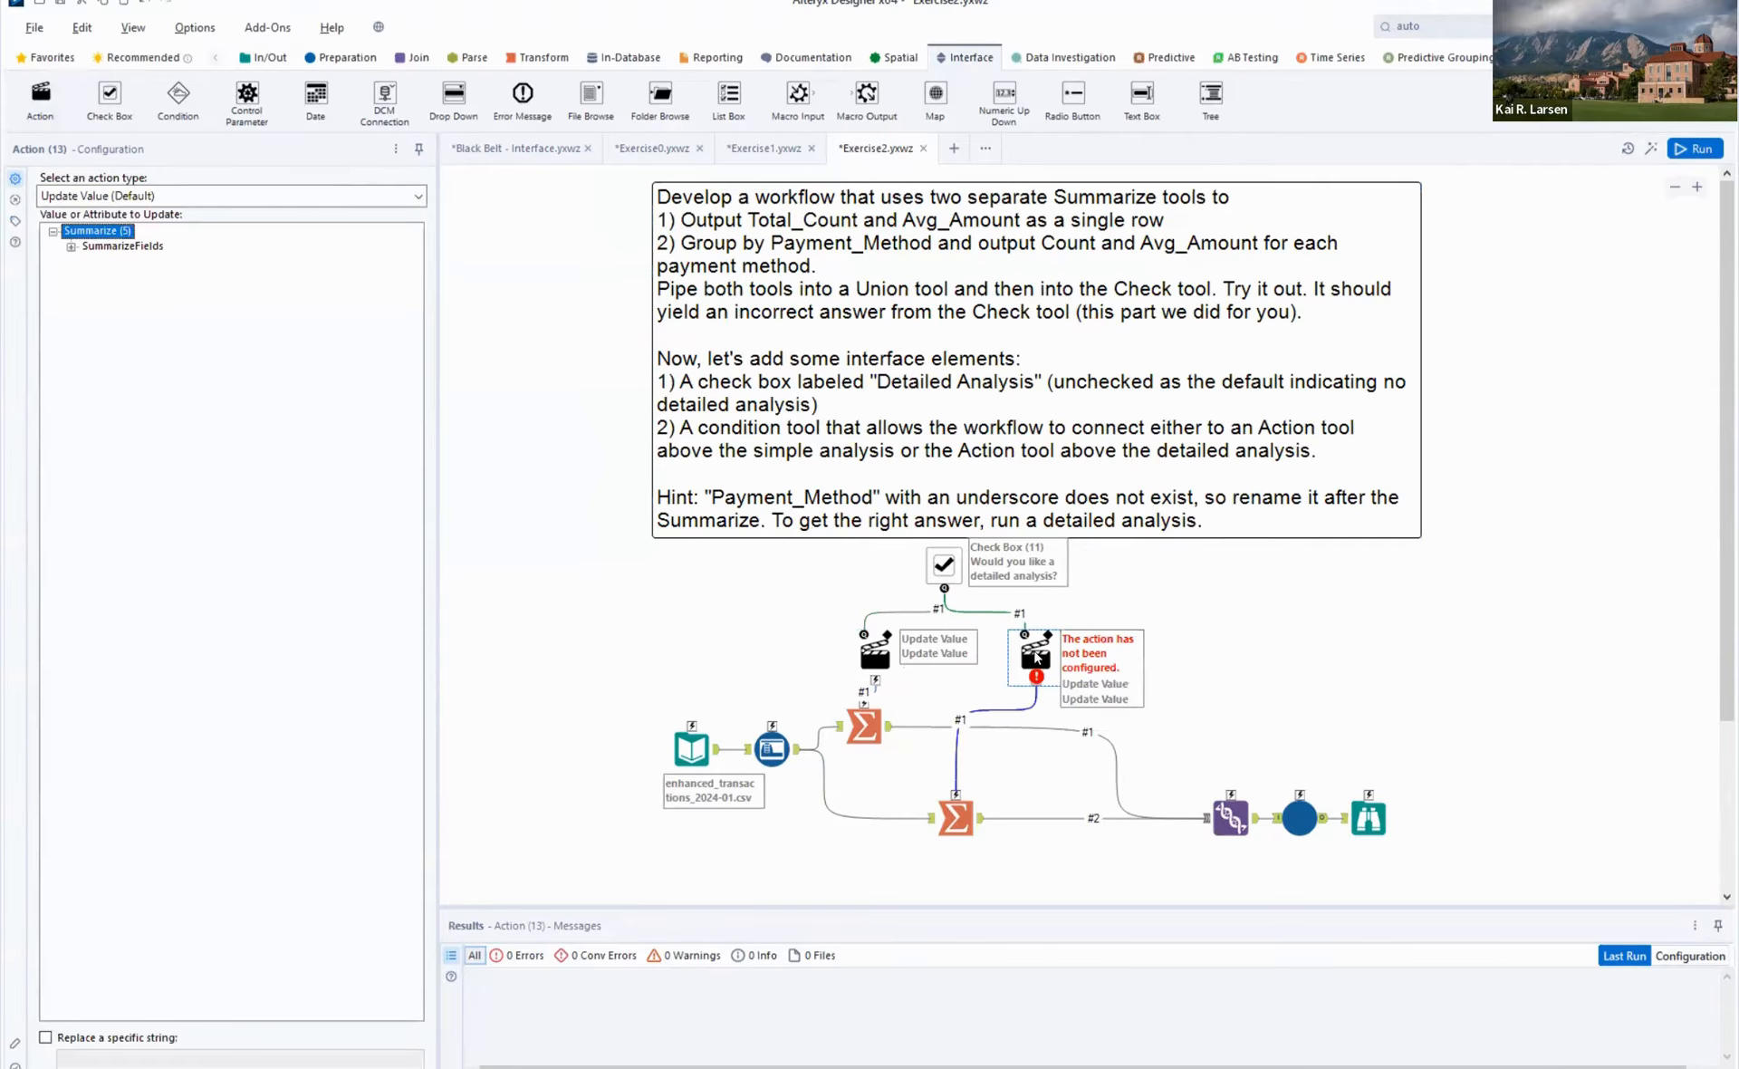
pyautogui.click(877, 649)
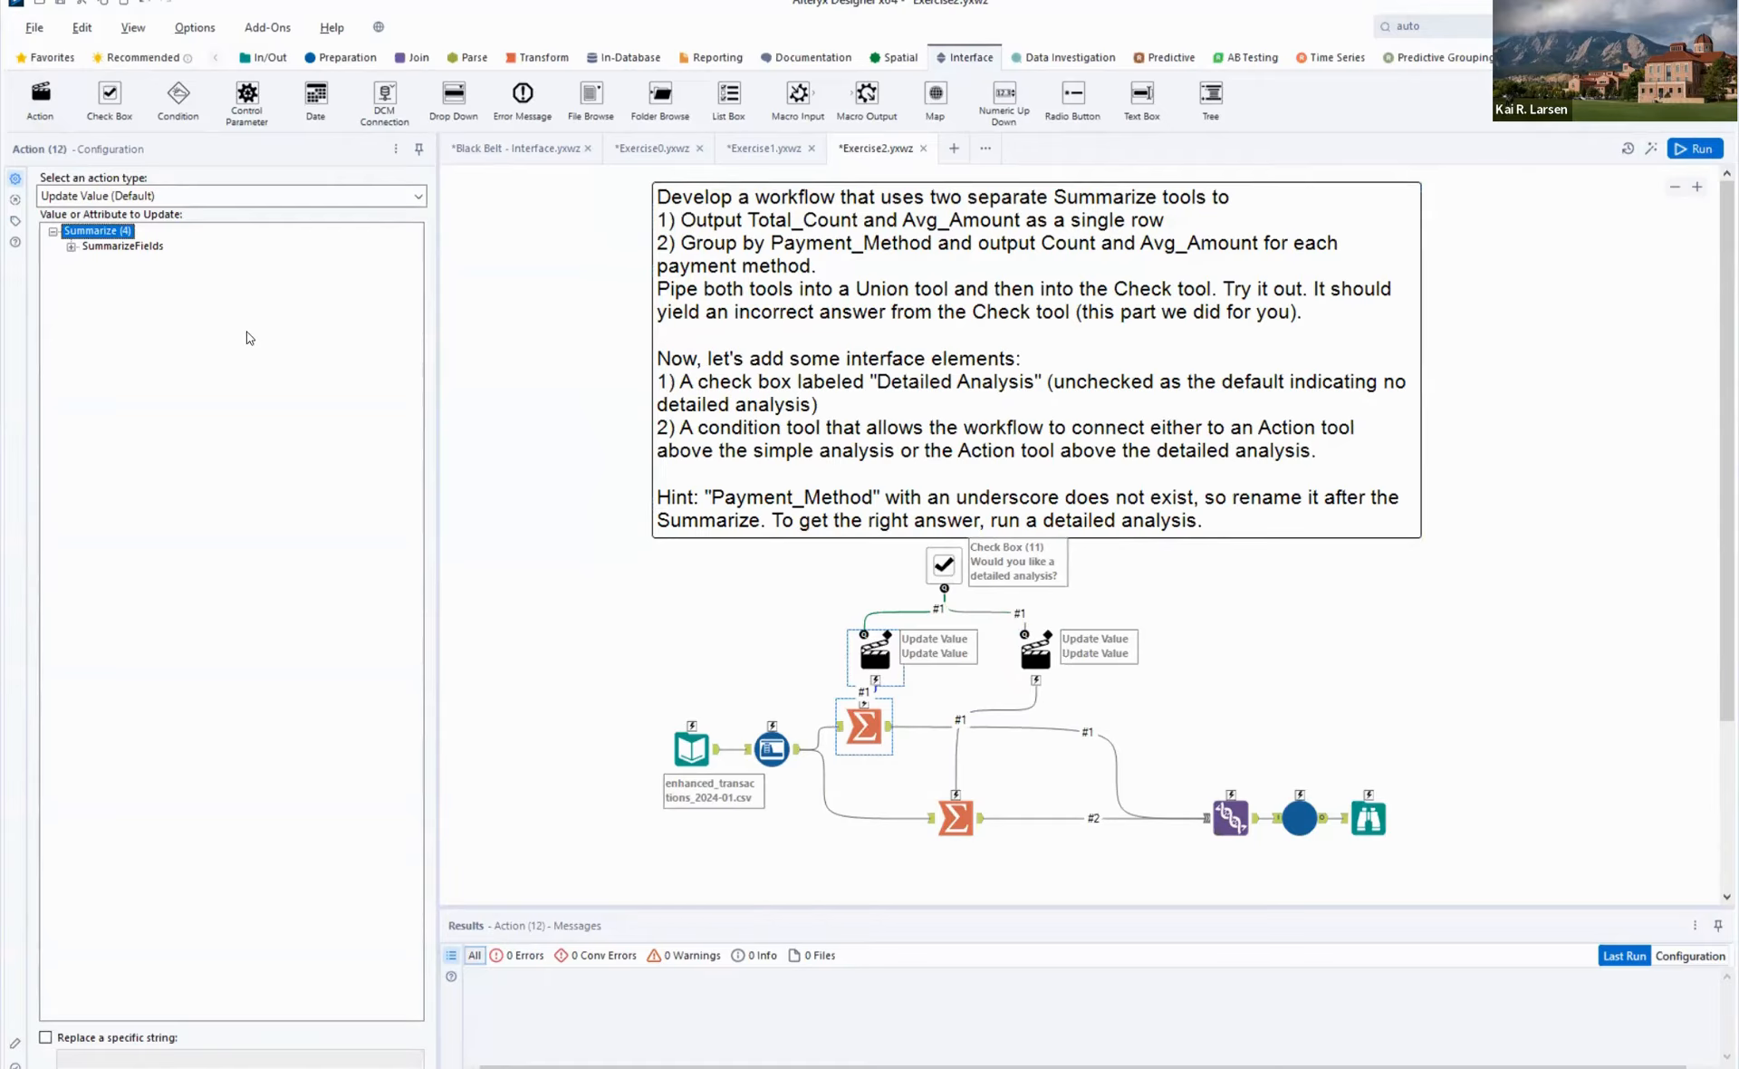
pyautogui.click(227, 195)
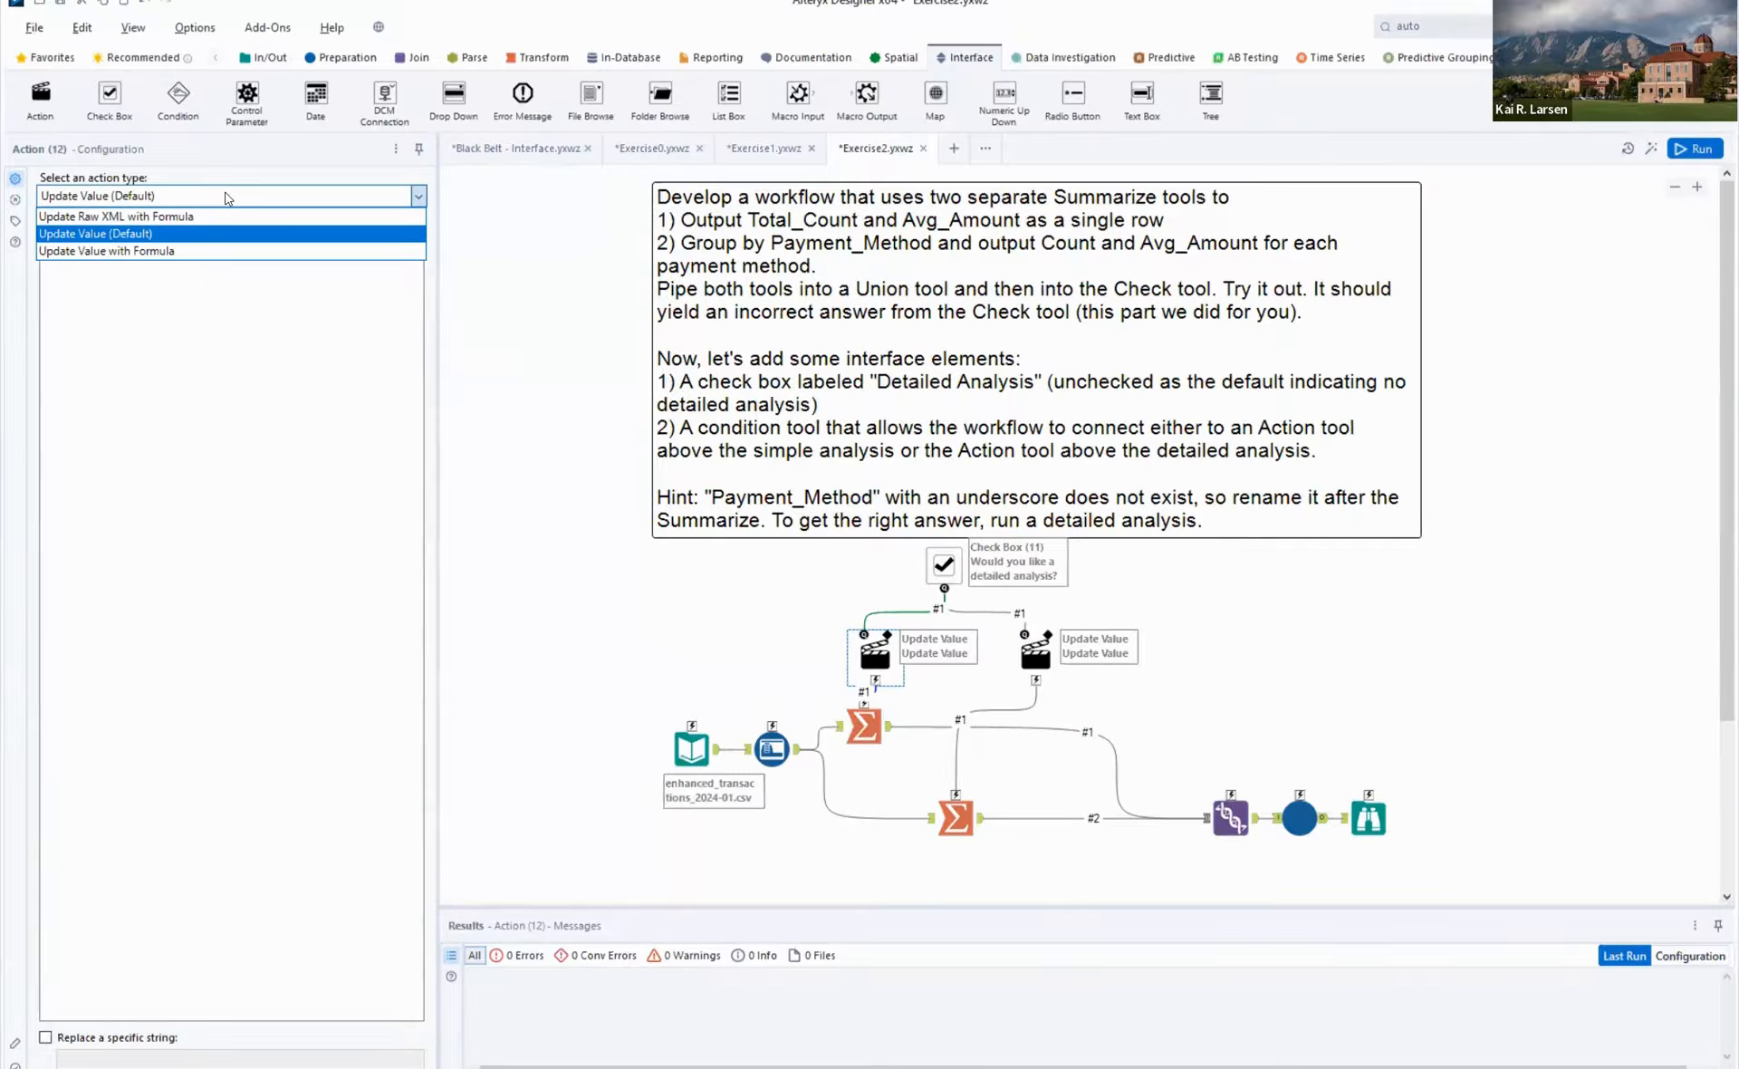
pyautogui.click(530, 312)
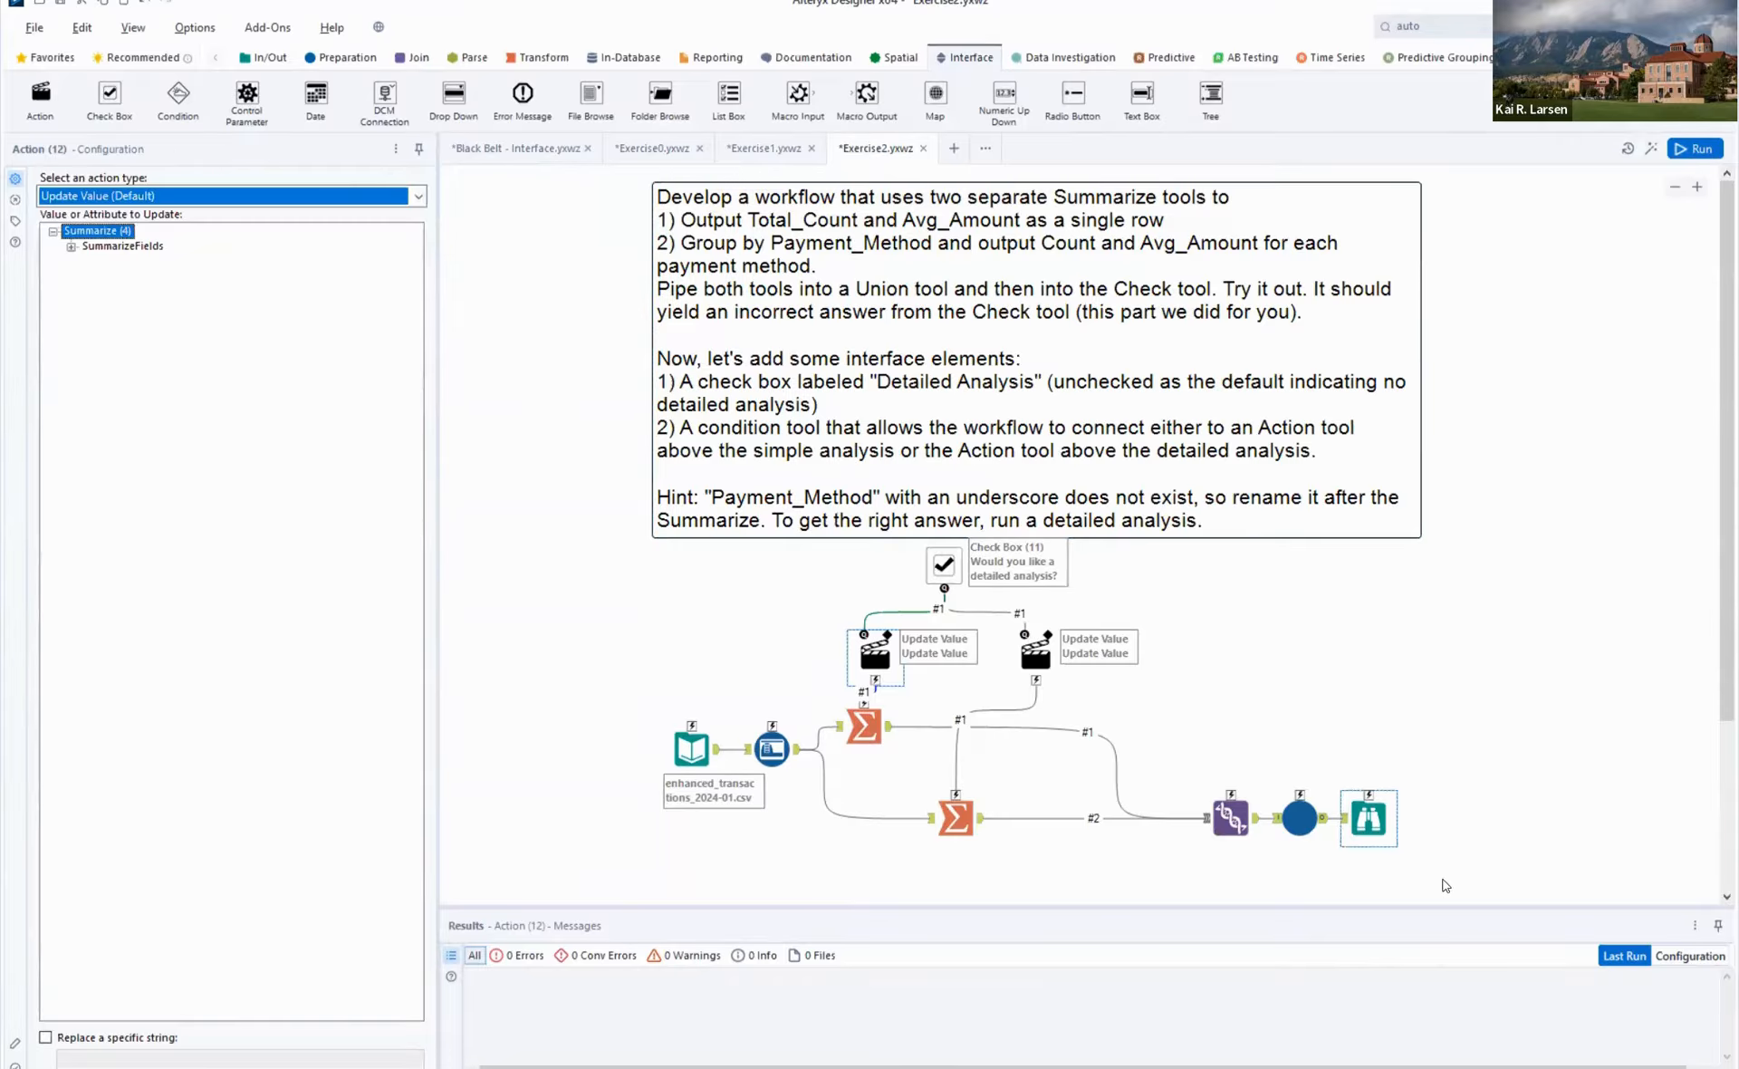
# - Make room below the check box and replace its direct links to the Action tools with a Condition tool connected to both
pyautogui.moveTo(1445, 885); pyautogui.dragTo(633, 556)
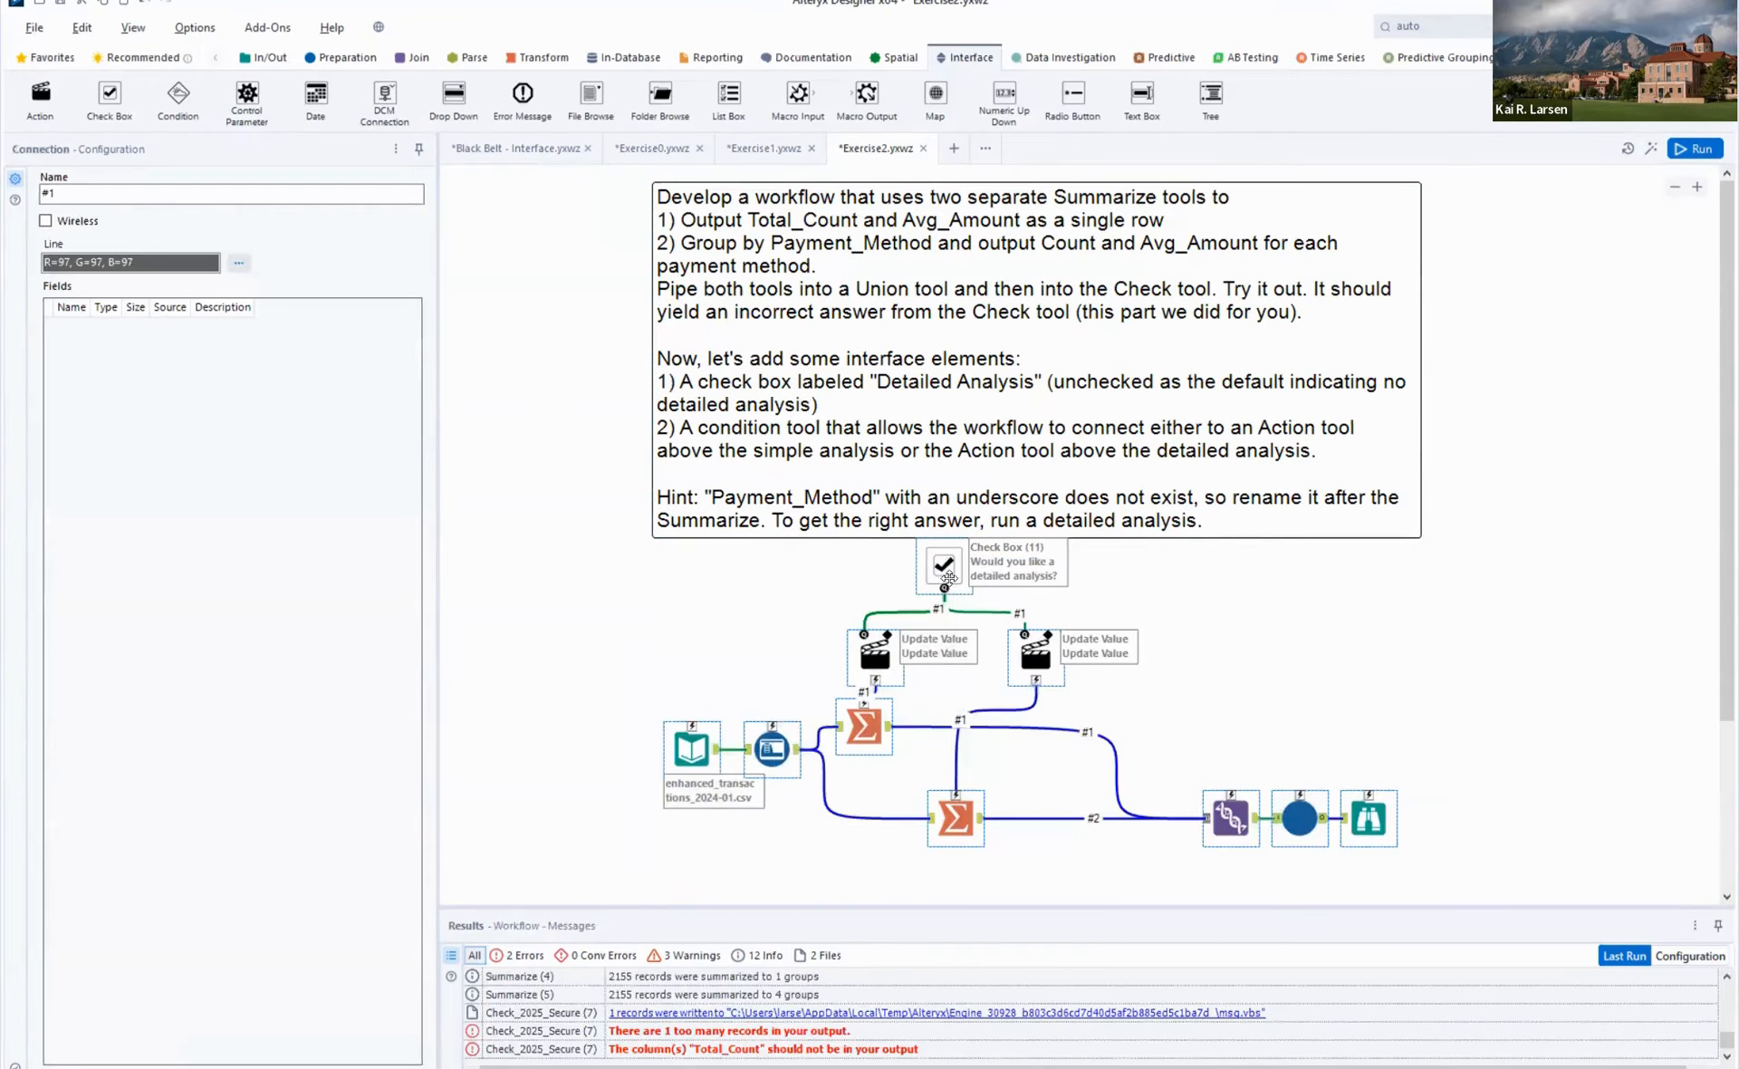
pyautogui.moveTo(943, 570)
pyautogui.mouseDown()
pyautogui.moveTo(953, 678)
pyautogui.moveTo(940, 566)
pyautogui.mouseUp()
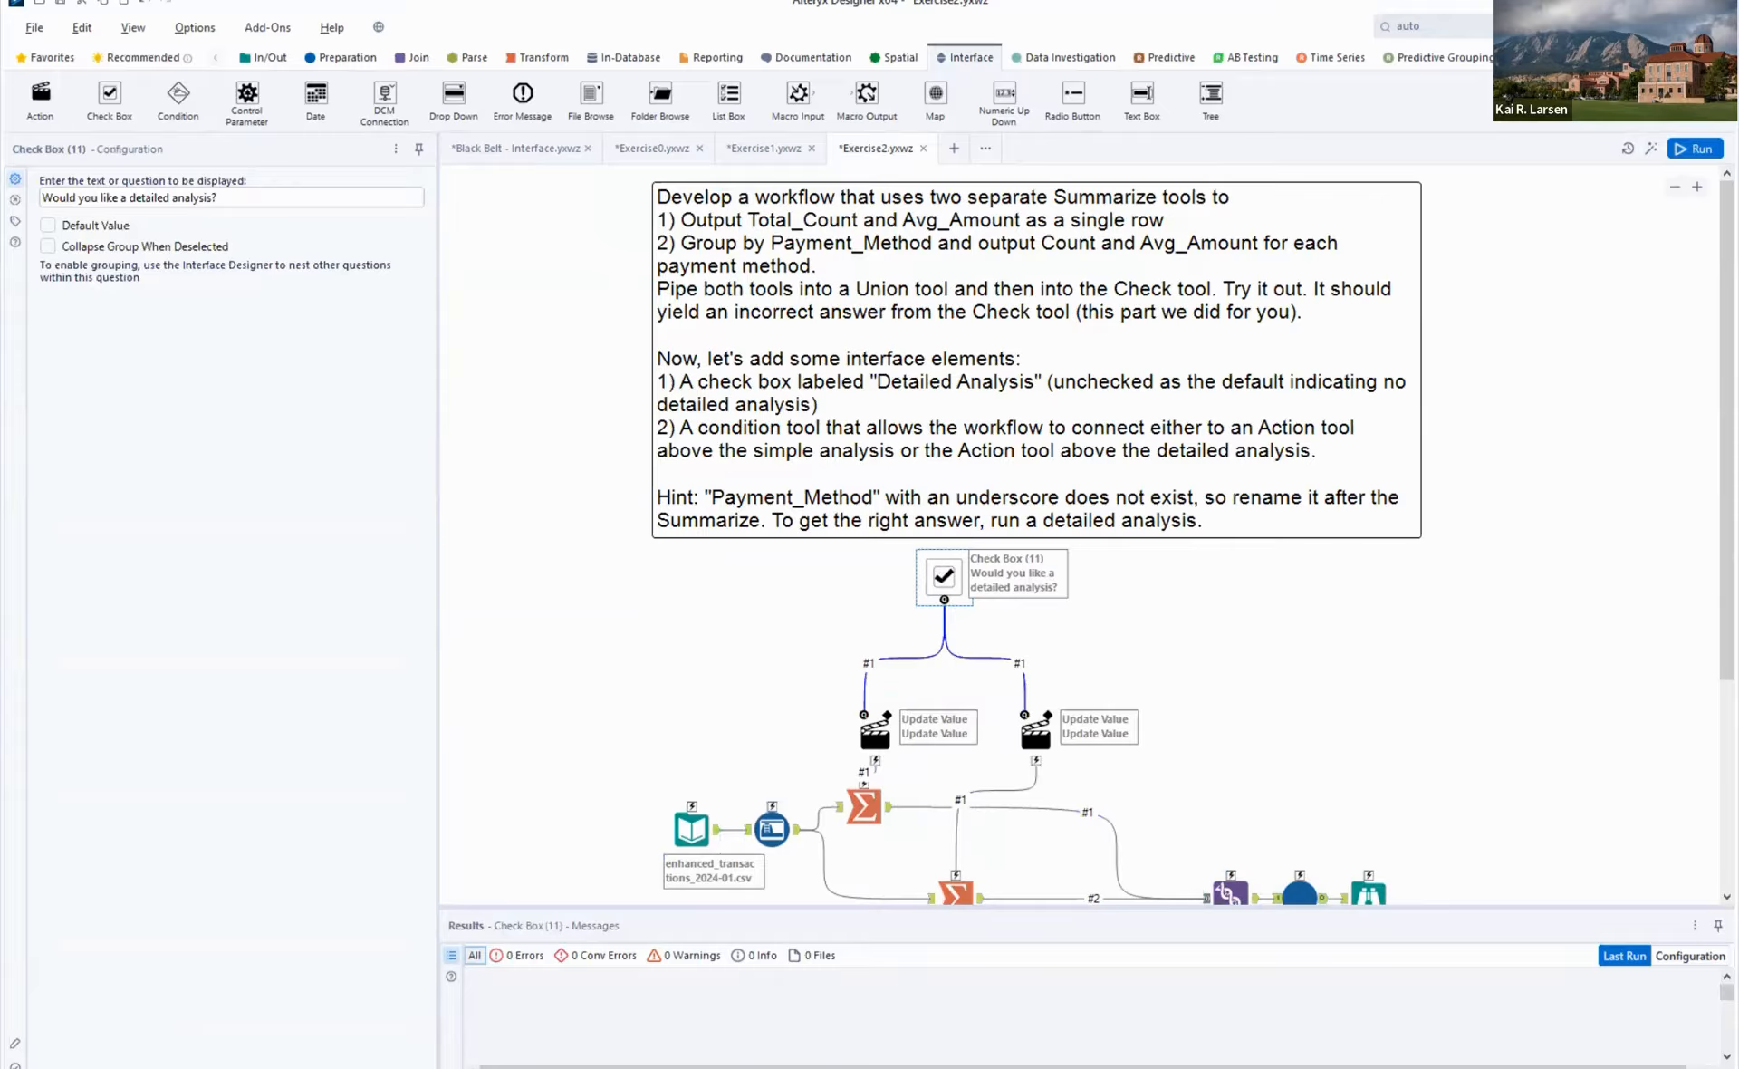
pyautogui.moveTo(178, 91); pyautogui.dragTo(1231, 671)
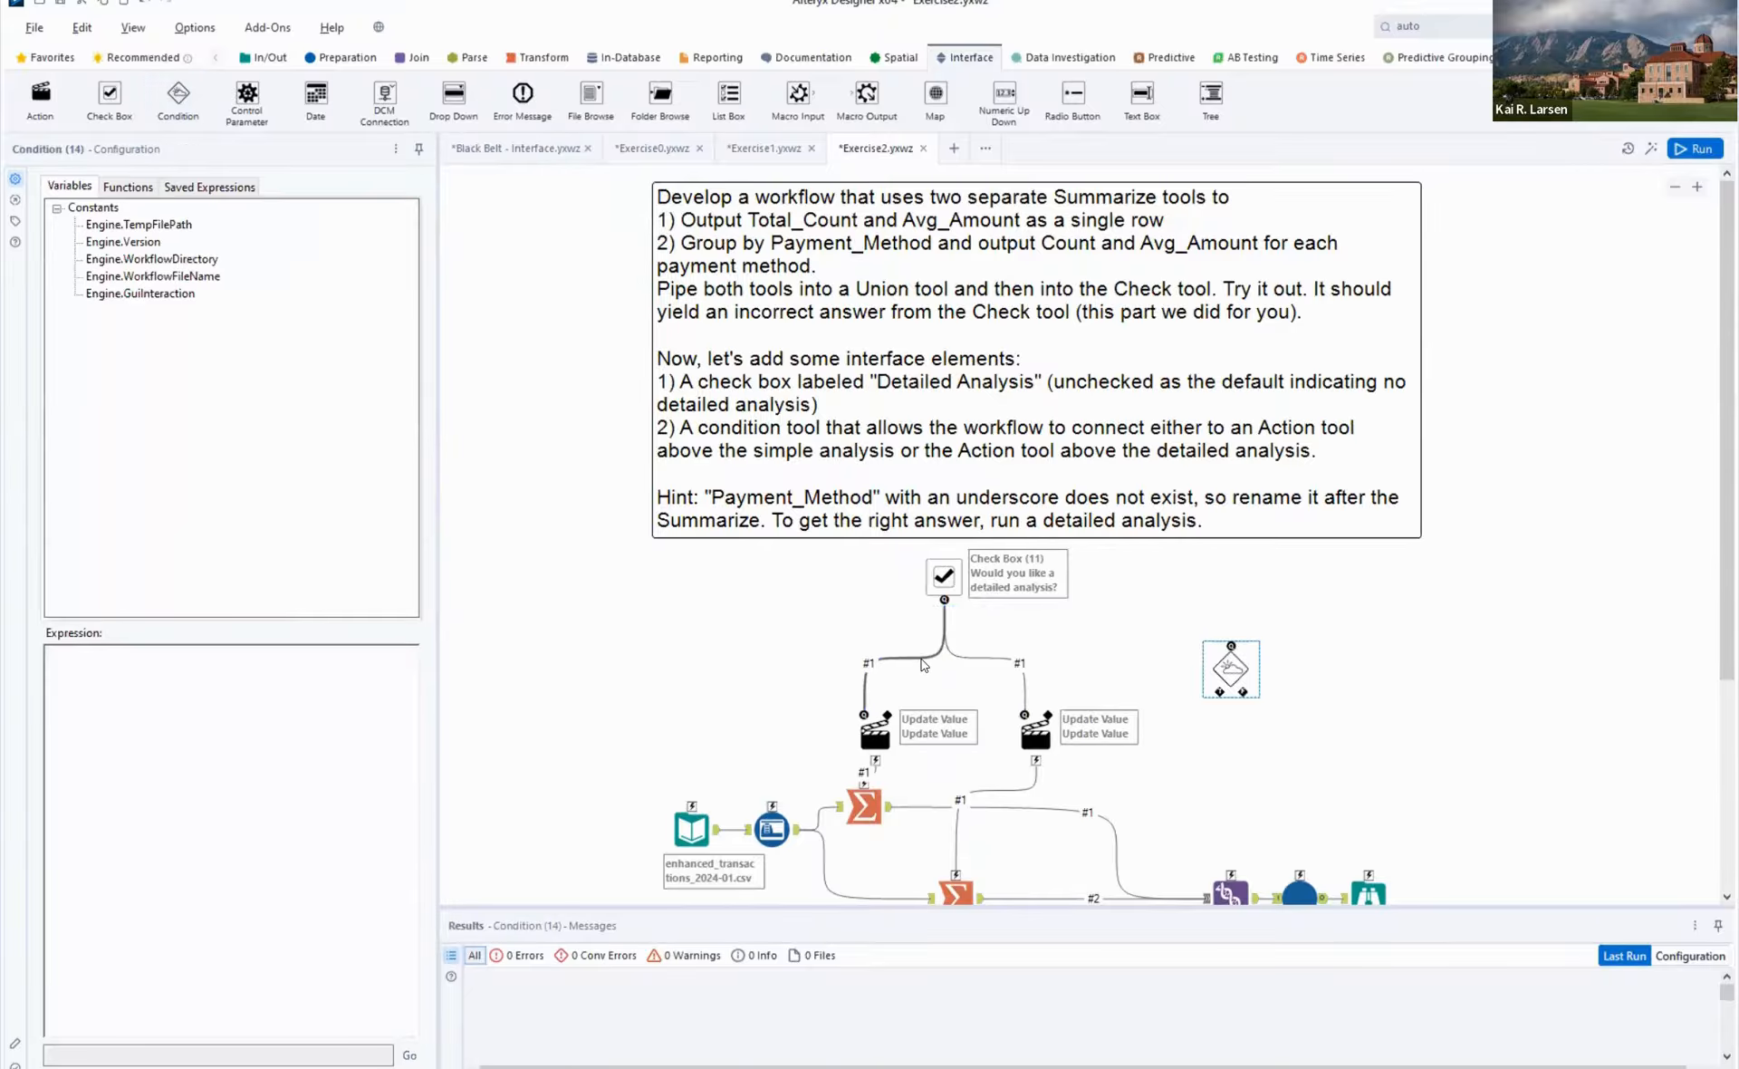
pyautogui.click(922, 660)
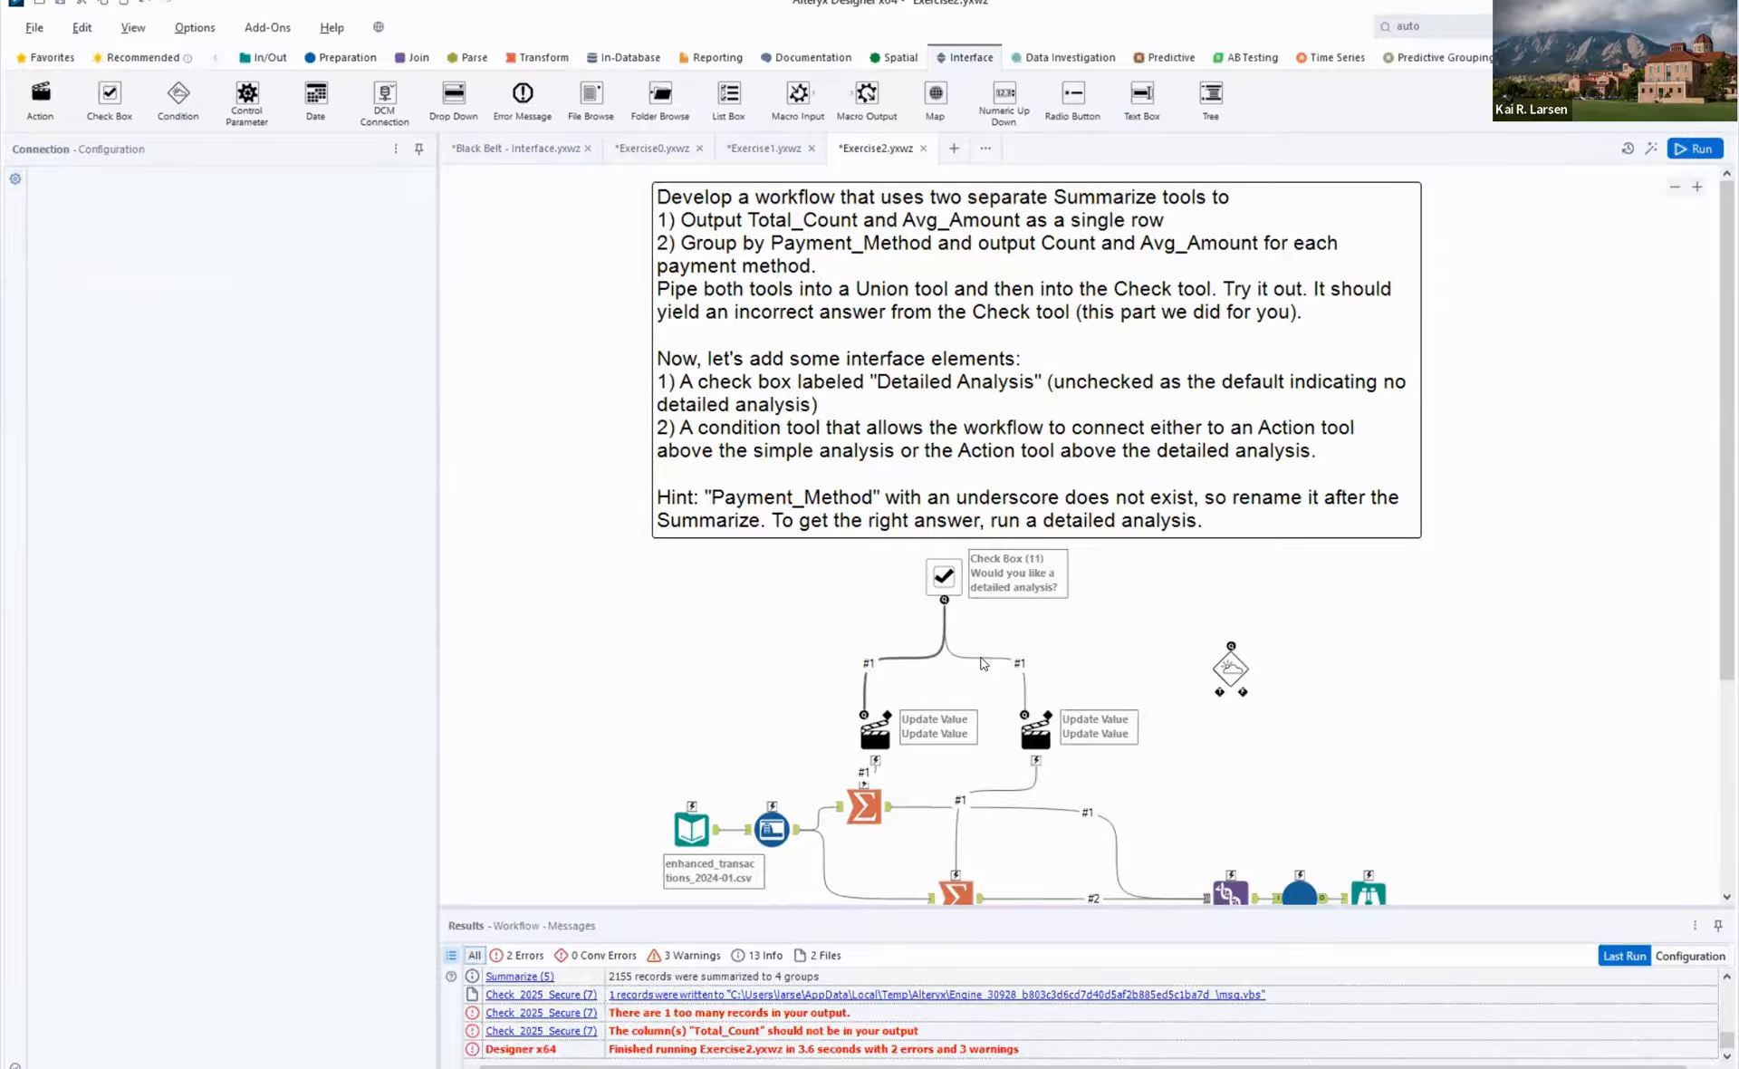
pyautogui.press('Delete')
pyautogui.press('Delete')
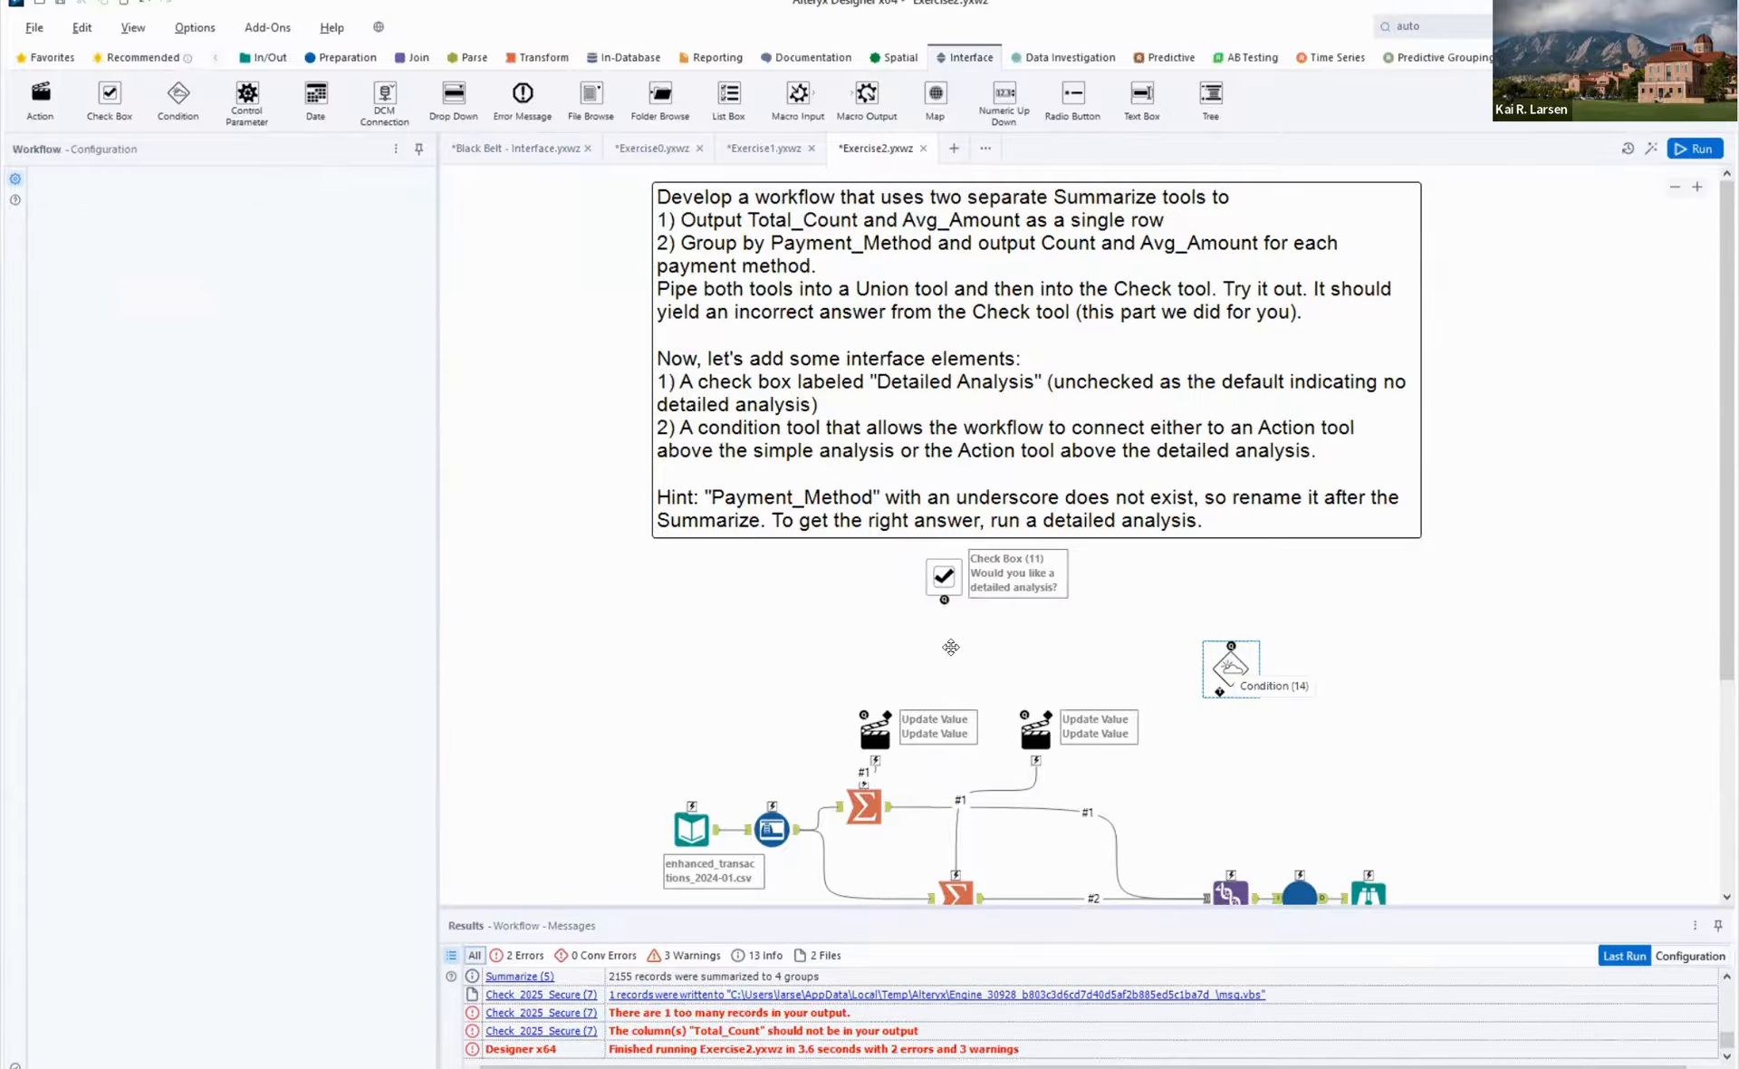
pyautogui.moveTo(1231, 666); pyautogui.dragTo(949, 647)
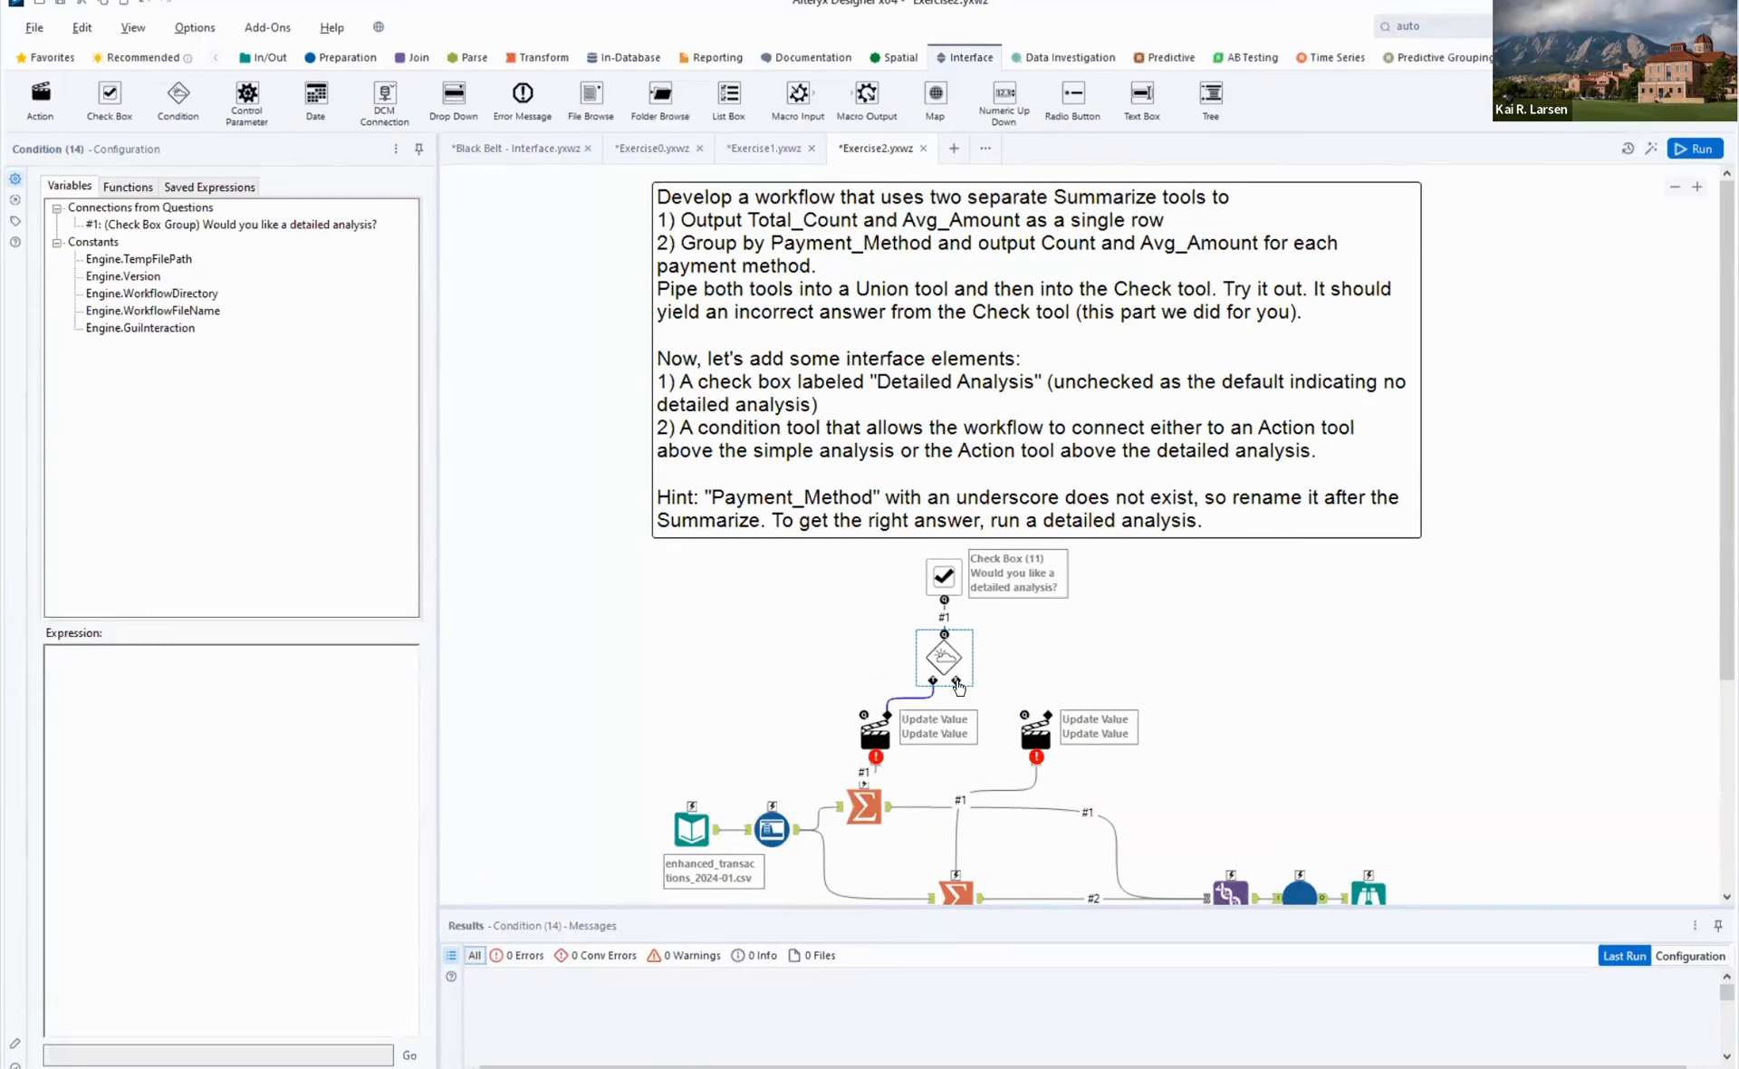
pyautogui.moveTo(956, 682); pyautogui.dragTo(1042, 724)
# - Set the Condition tool's expression to [#1] = "True", using the check box question as the variable
pyautogui.click(271, 685)
pyautogui.click(174, 226)
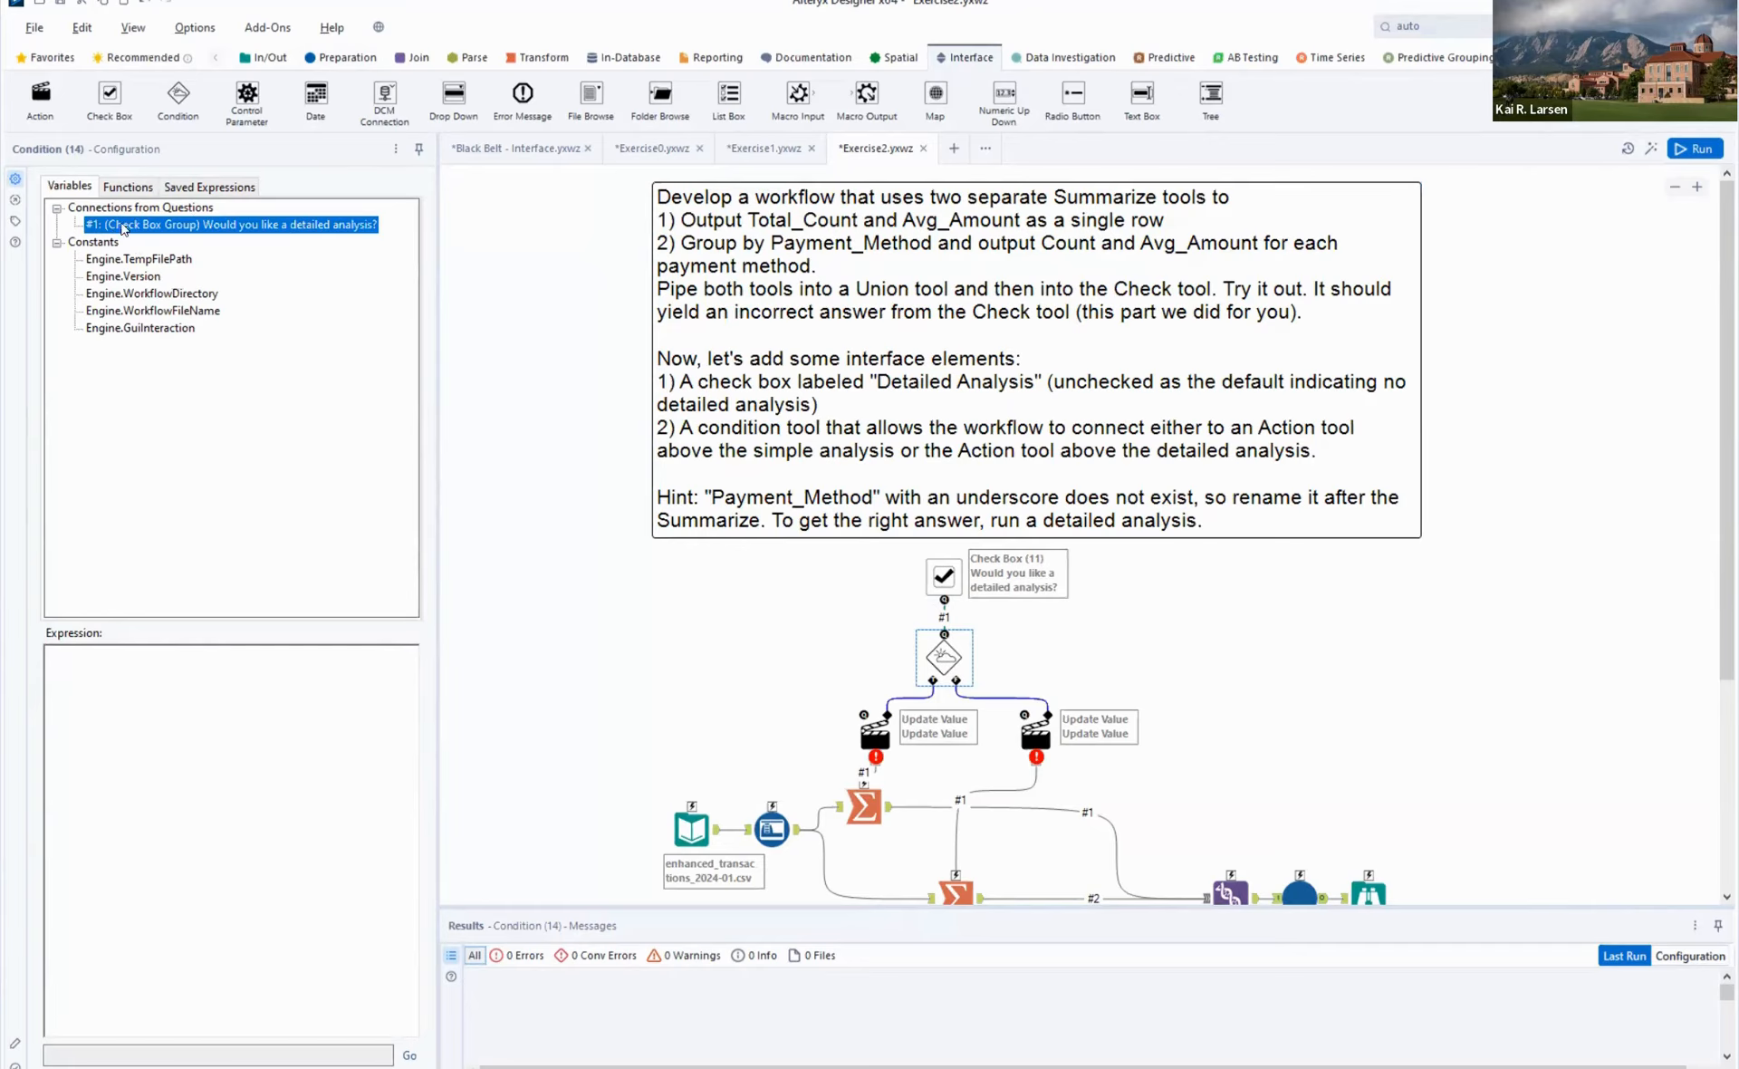
pyautogui.doubleClick(194, 227)
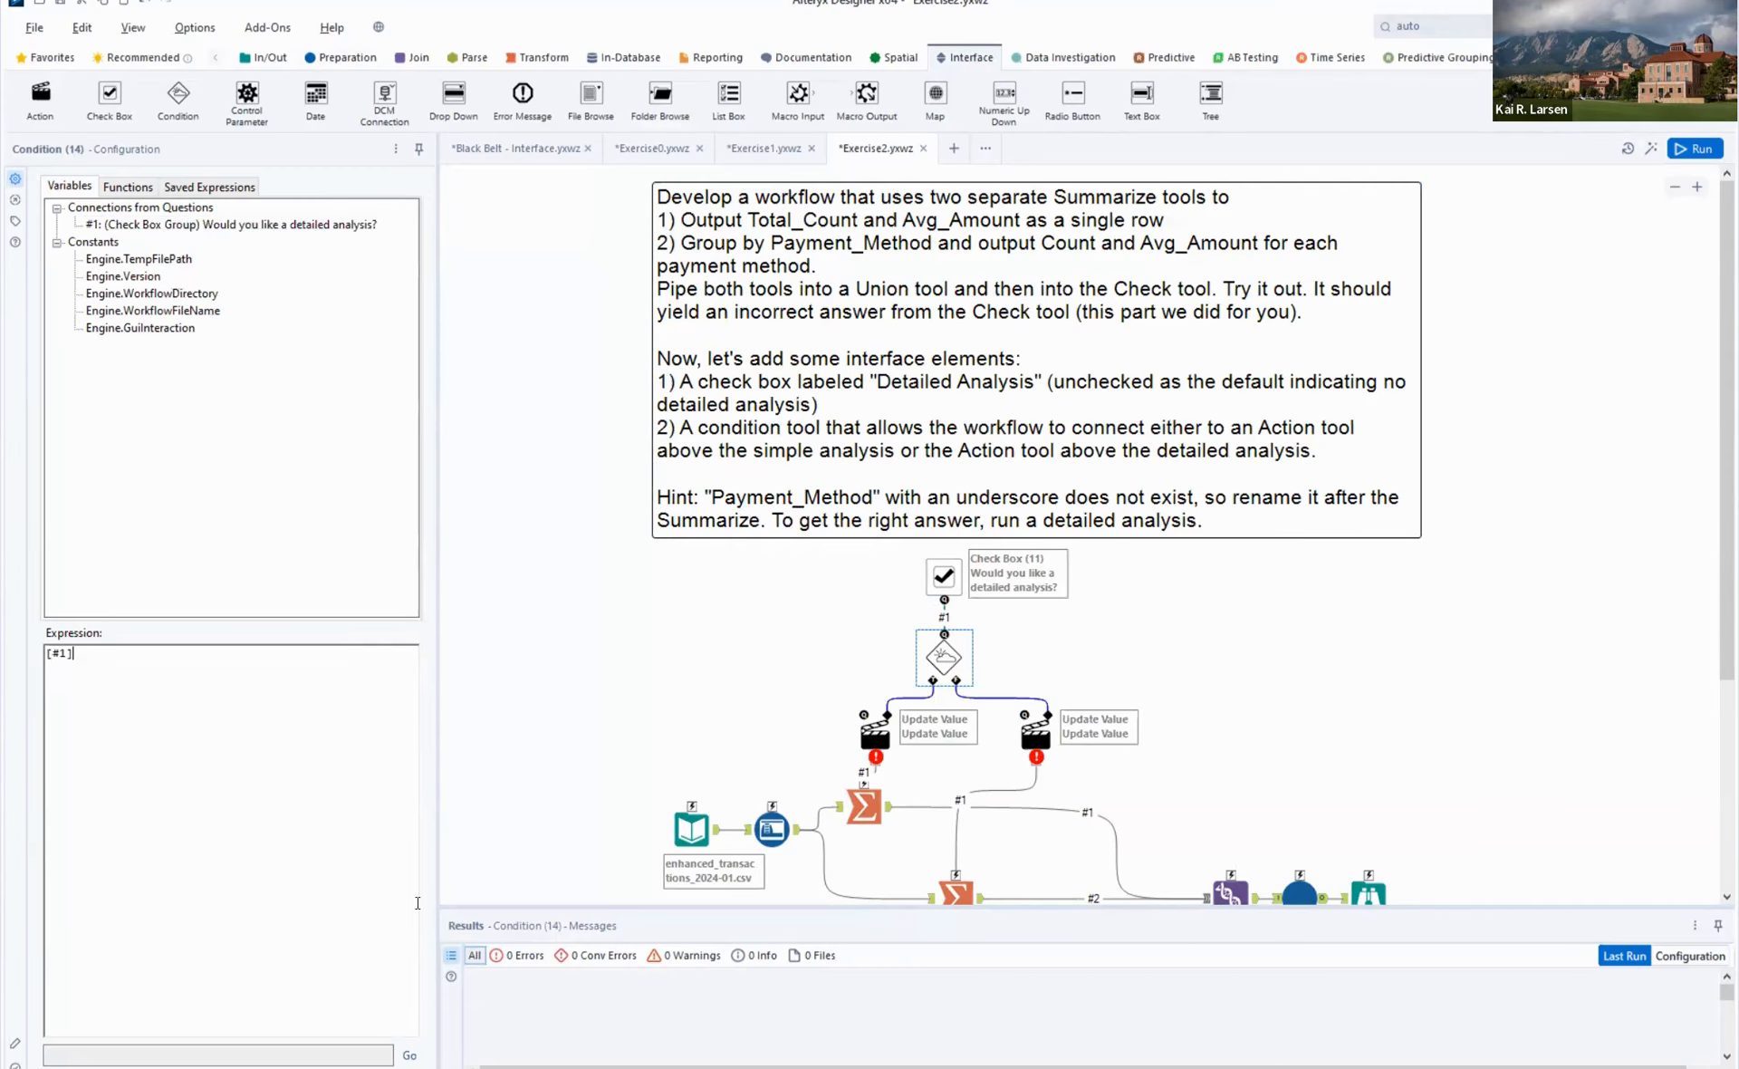
pyautogui.write('= "True"')
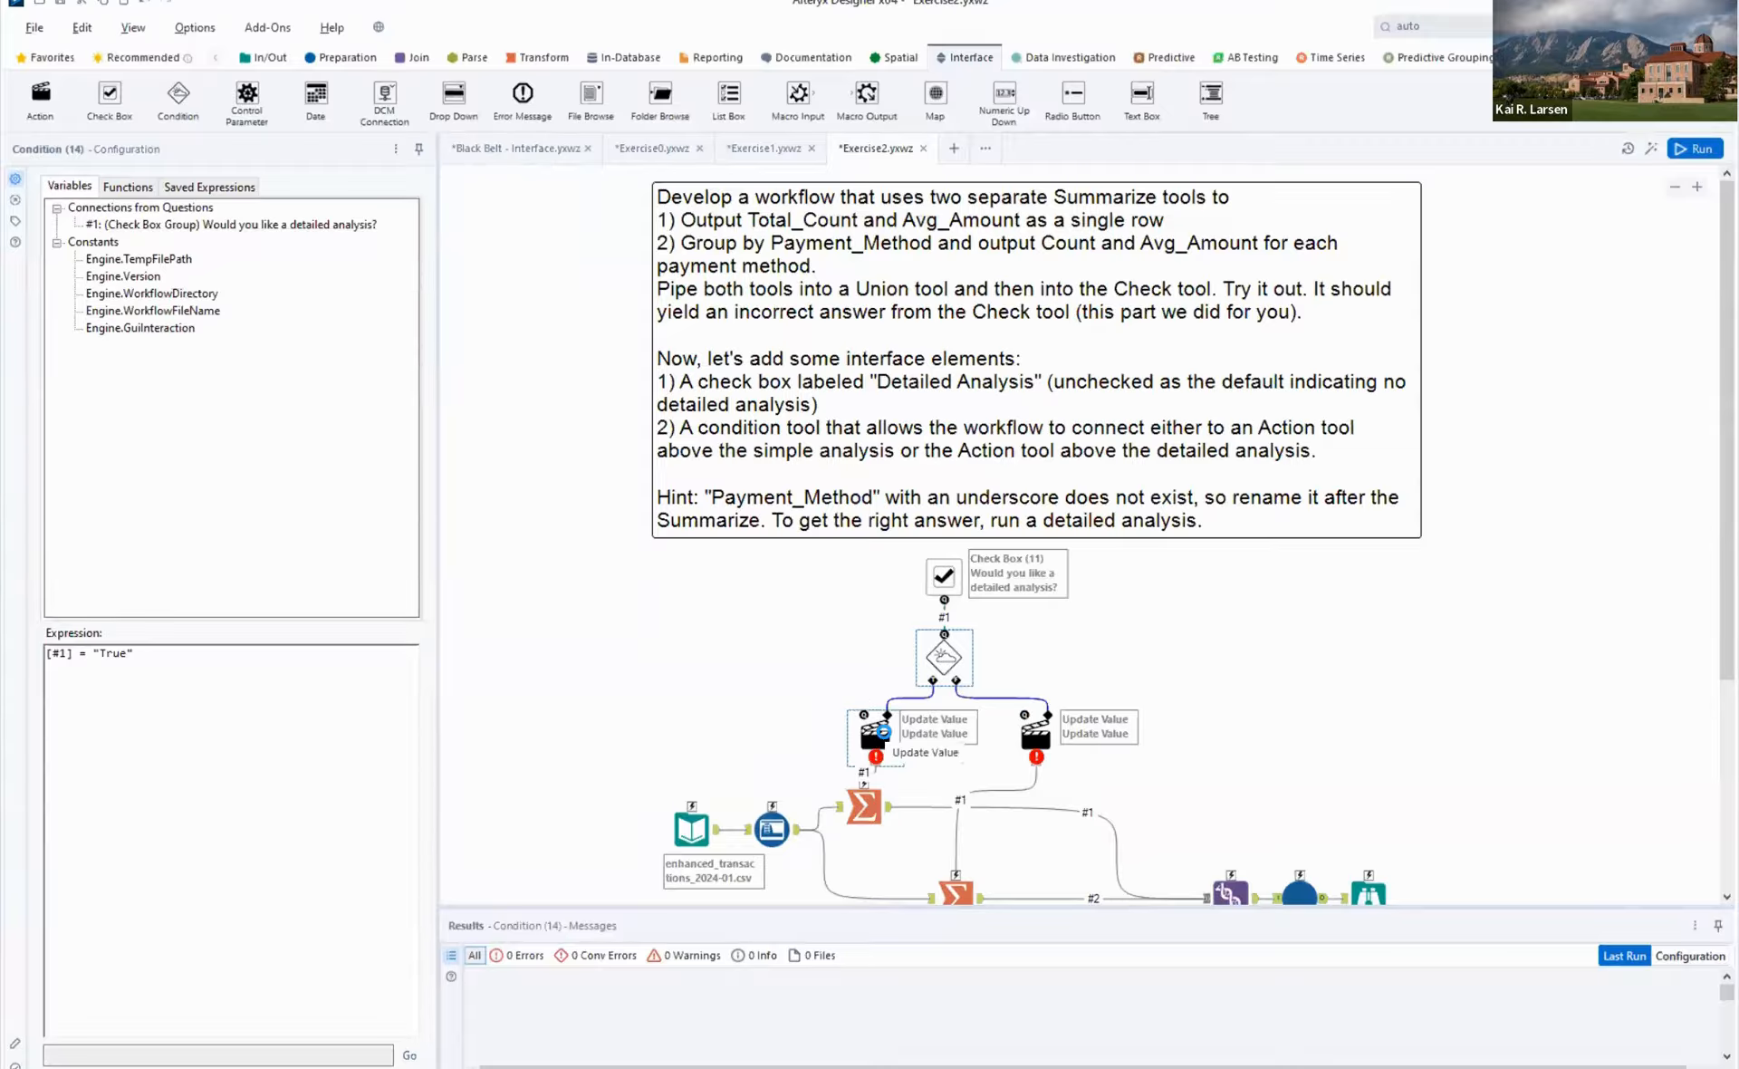
# - Change the action type of both Action tools to Delete Tool from Workflow
pyautogui.click(883, 731)
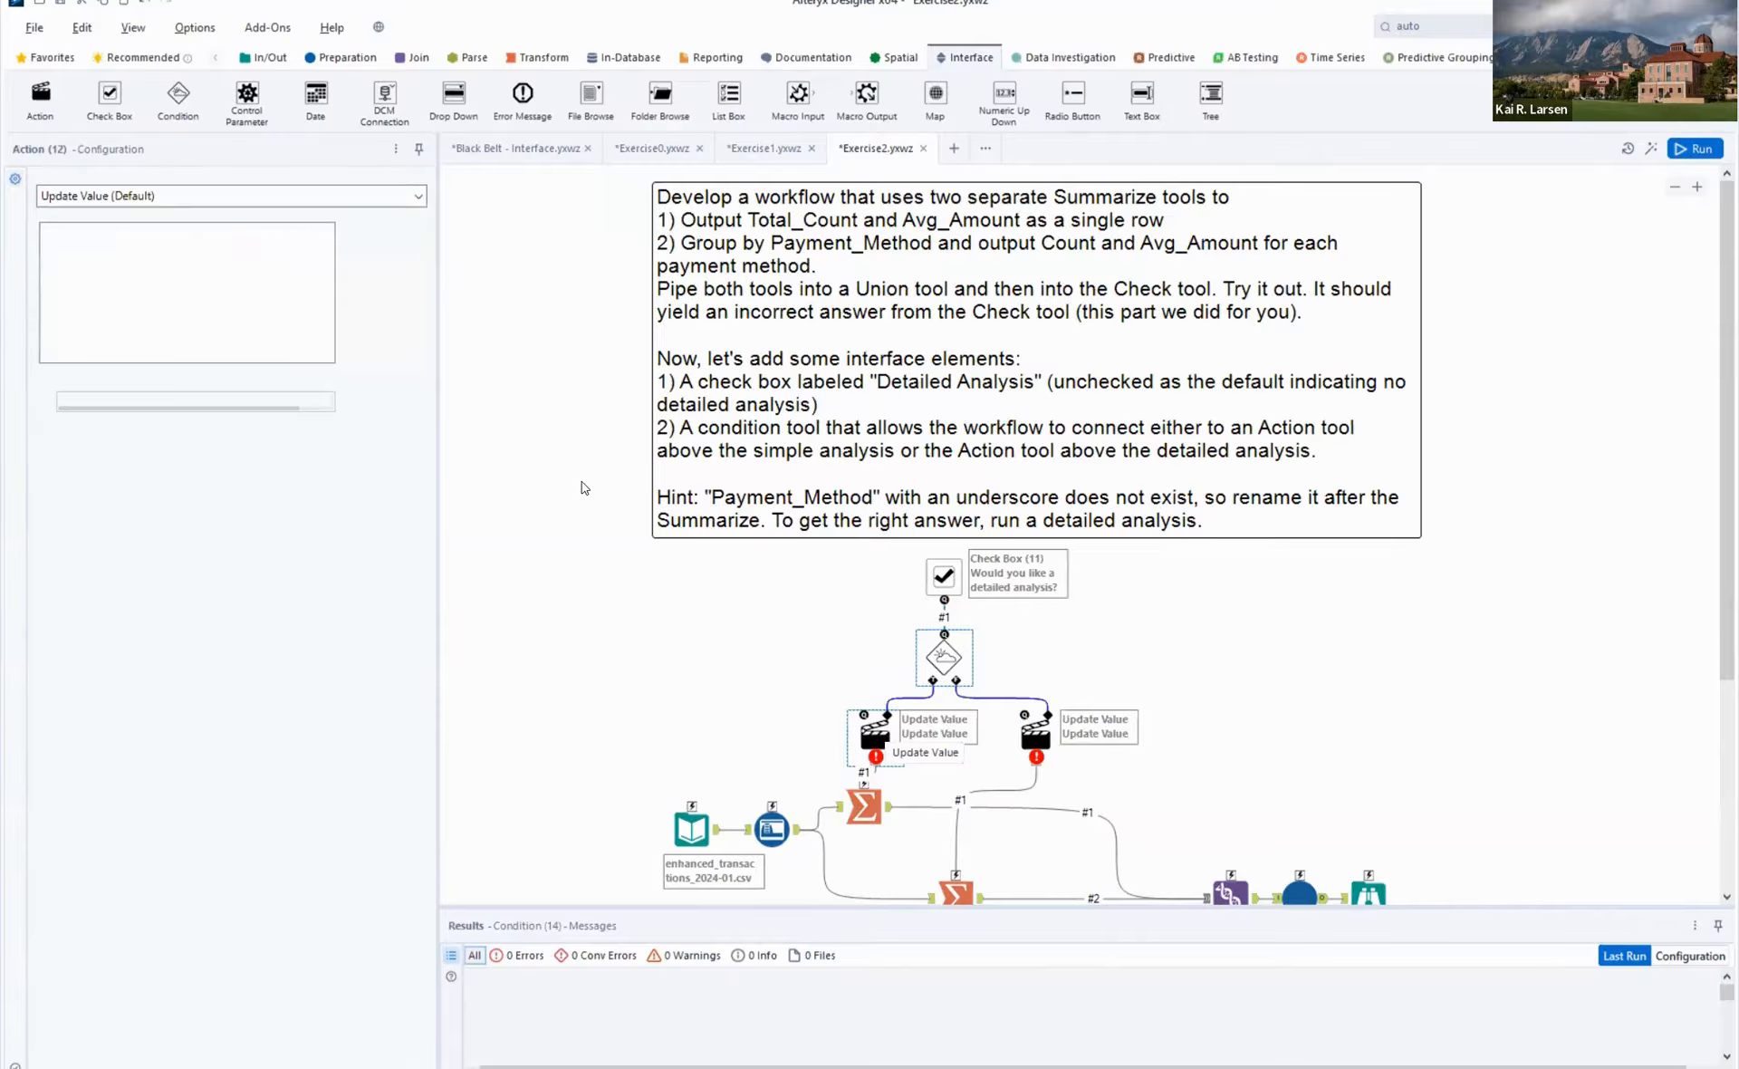
pyautogui.click(137, 197)
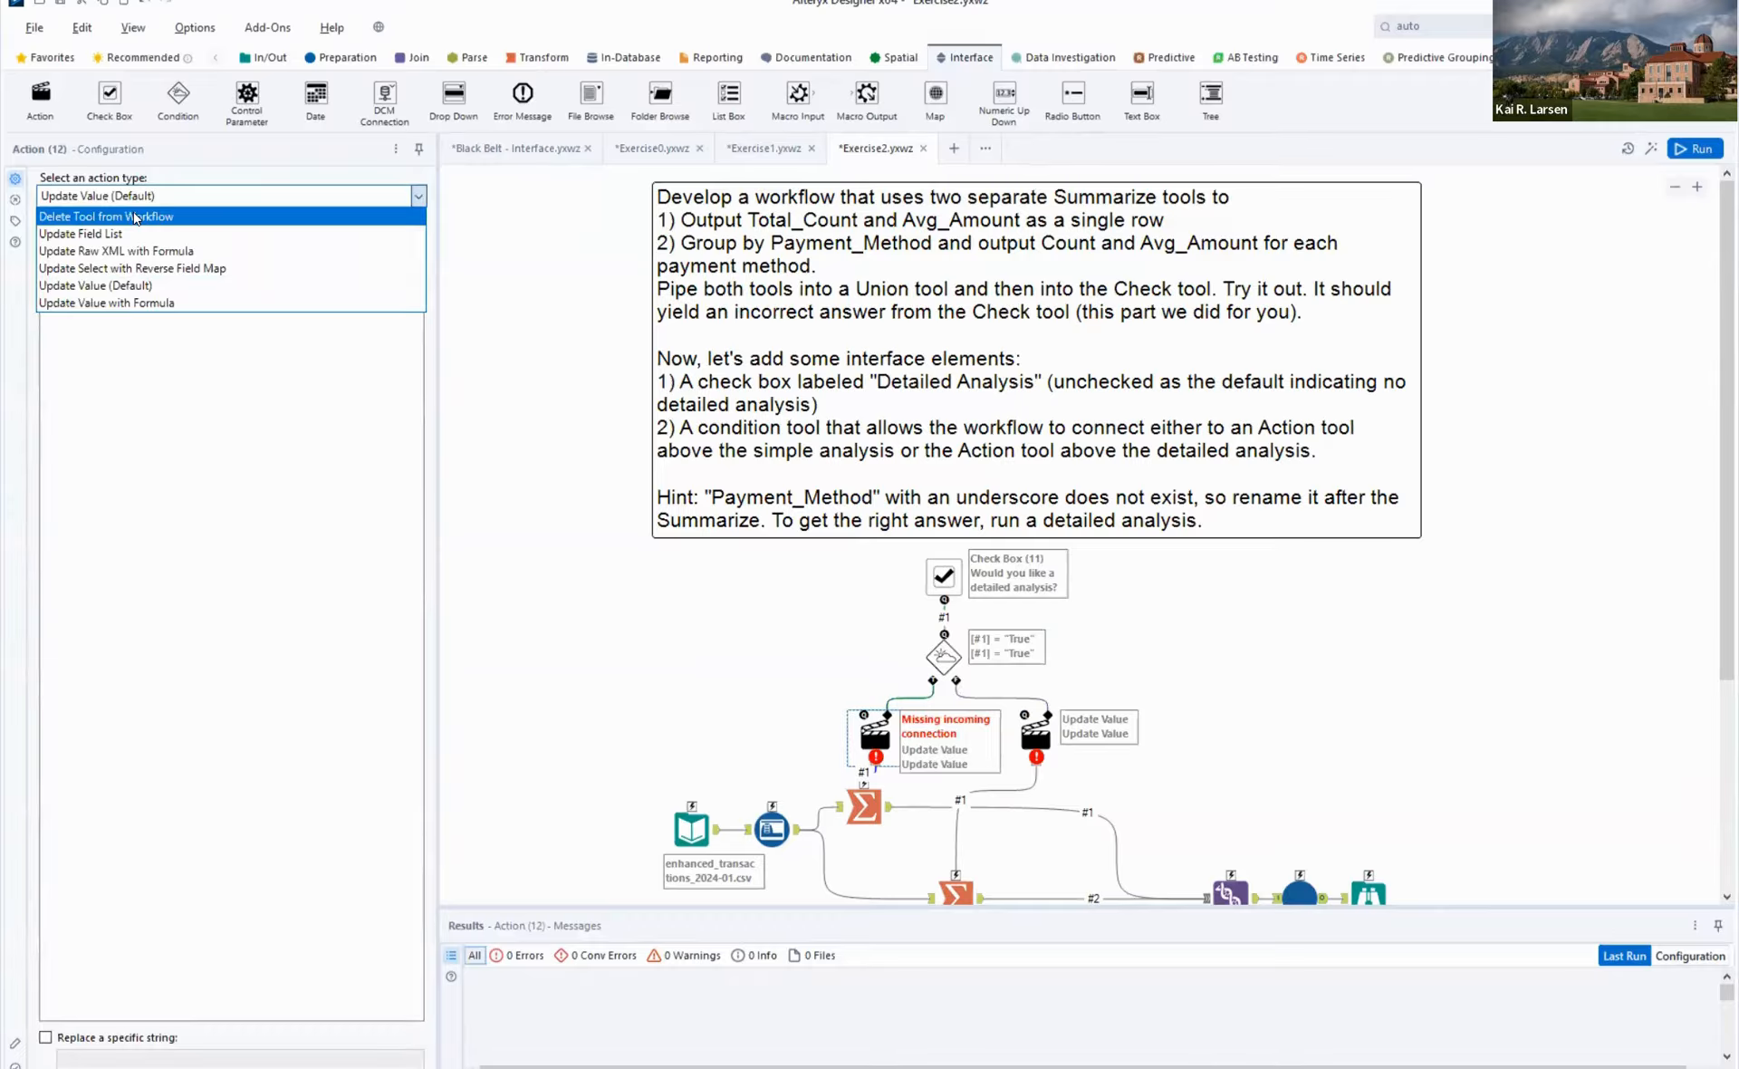
pyautogui.click(136, 217)
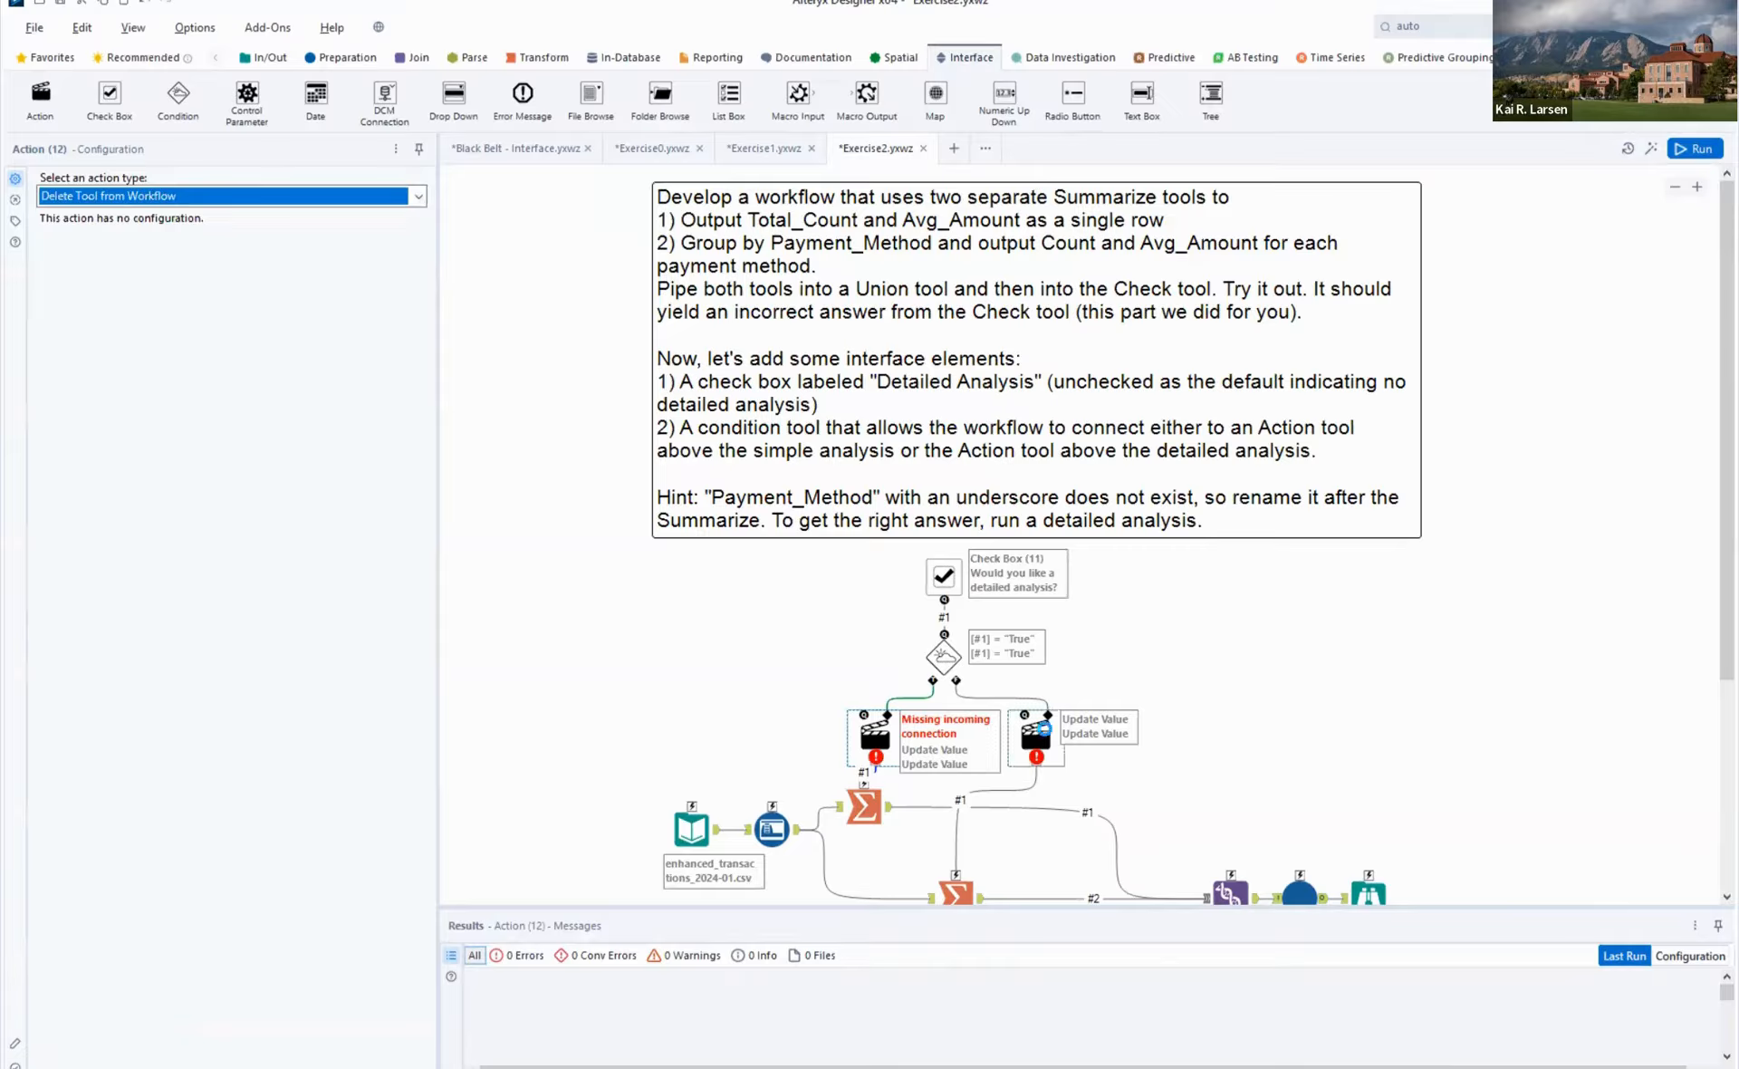
pyautogui.click(1040, 730)
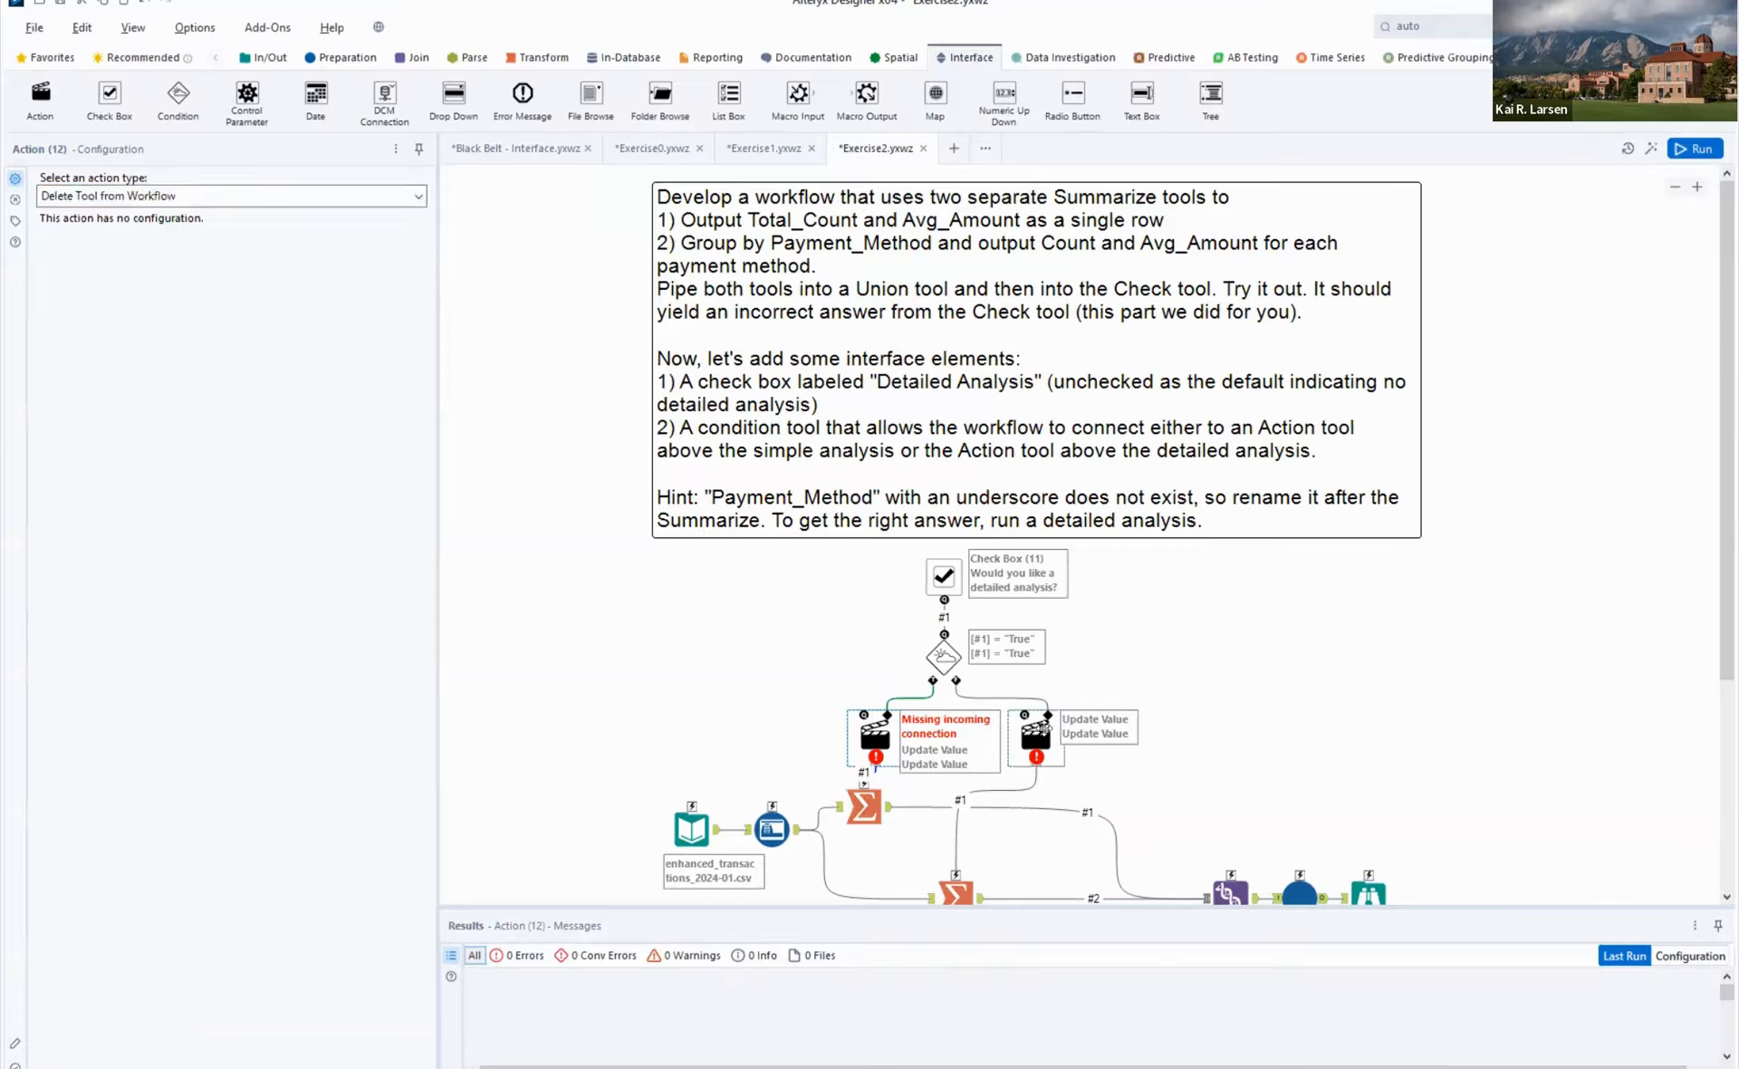
pyautogui.click(106, 199)
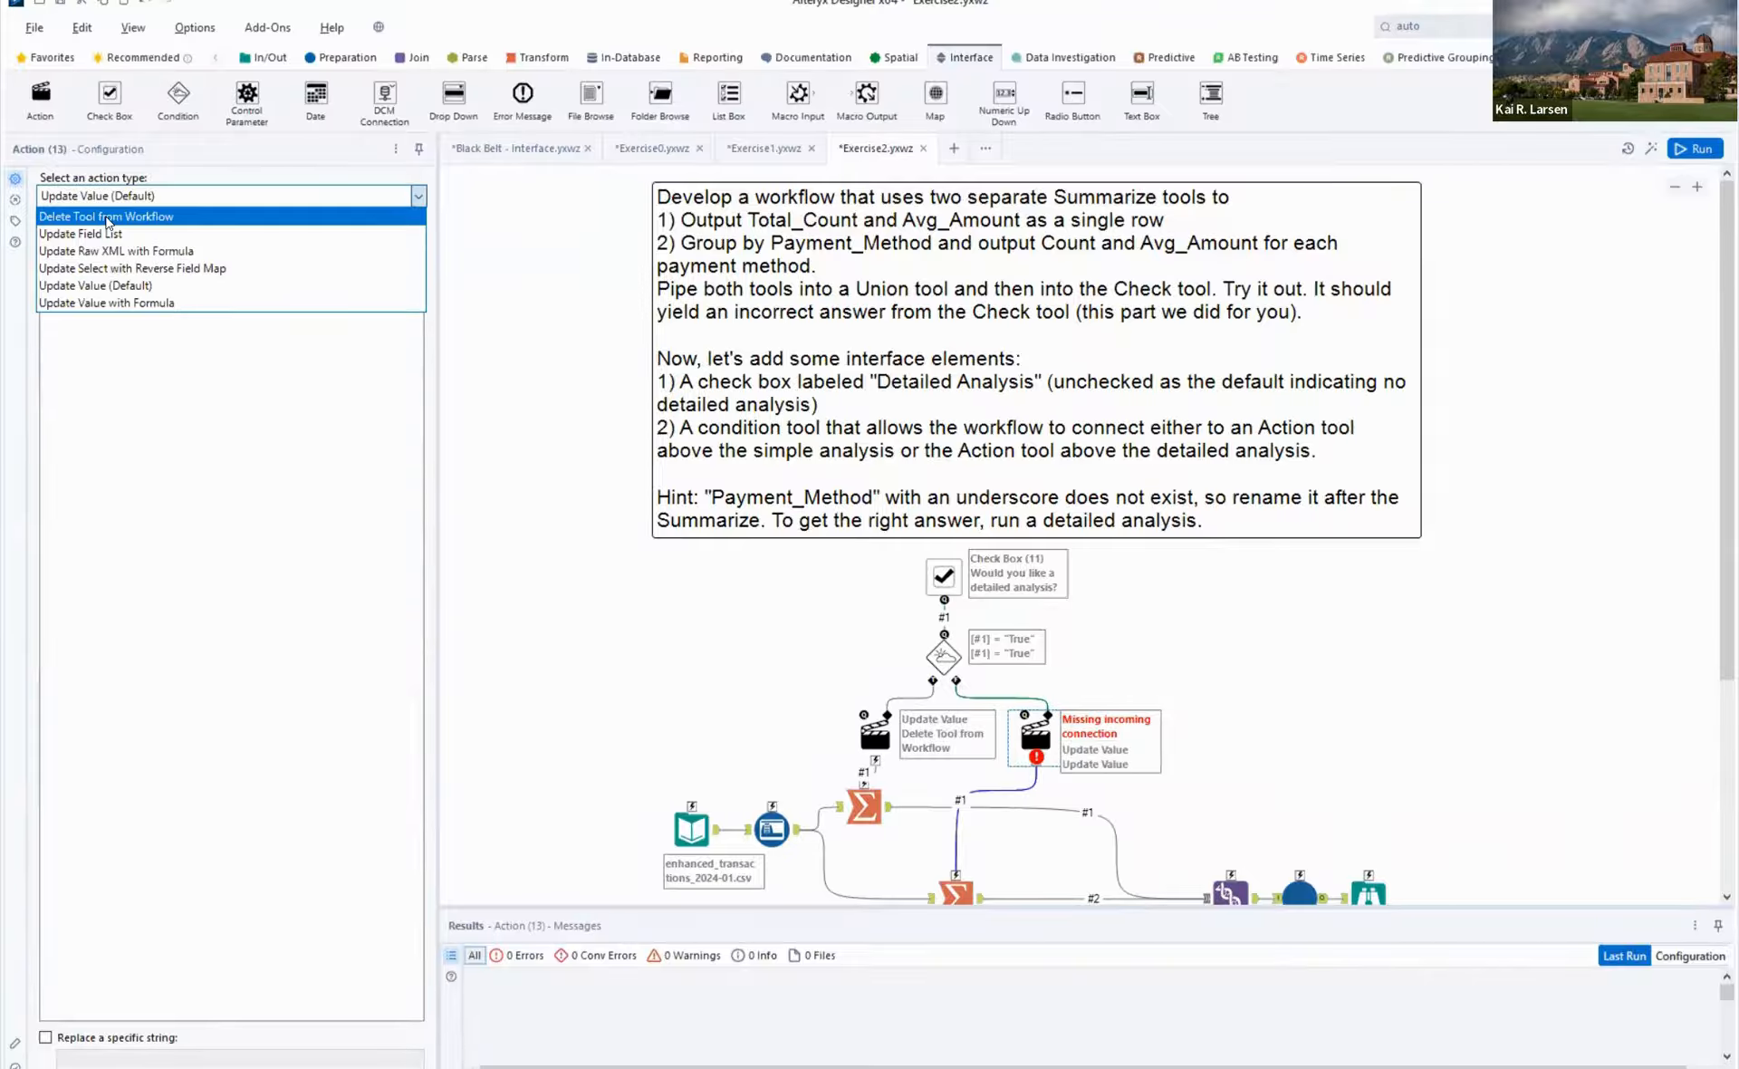
pyautogui.click(106, 216)
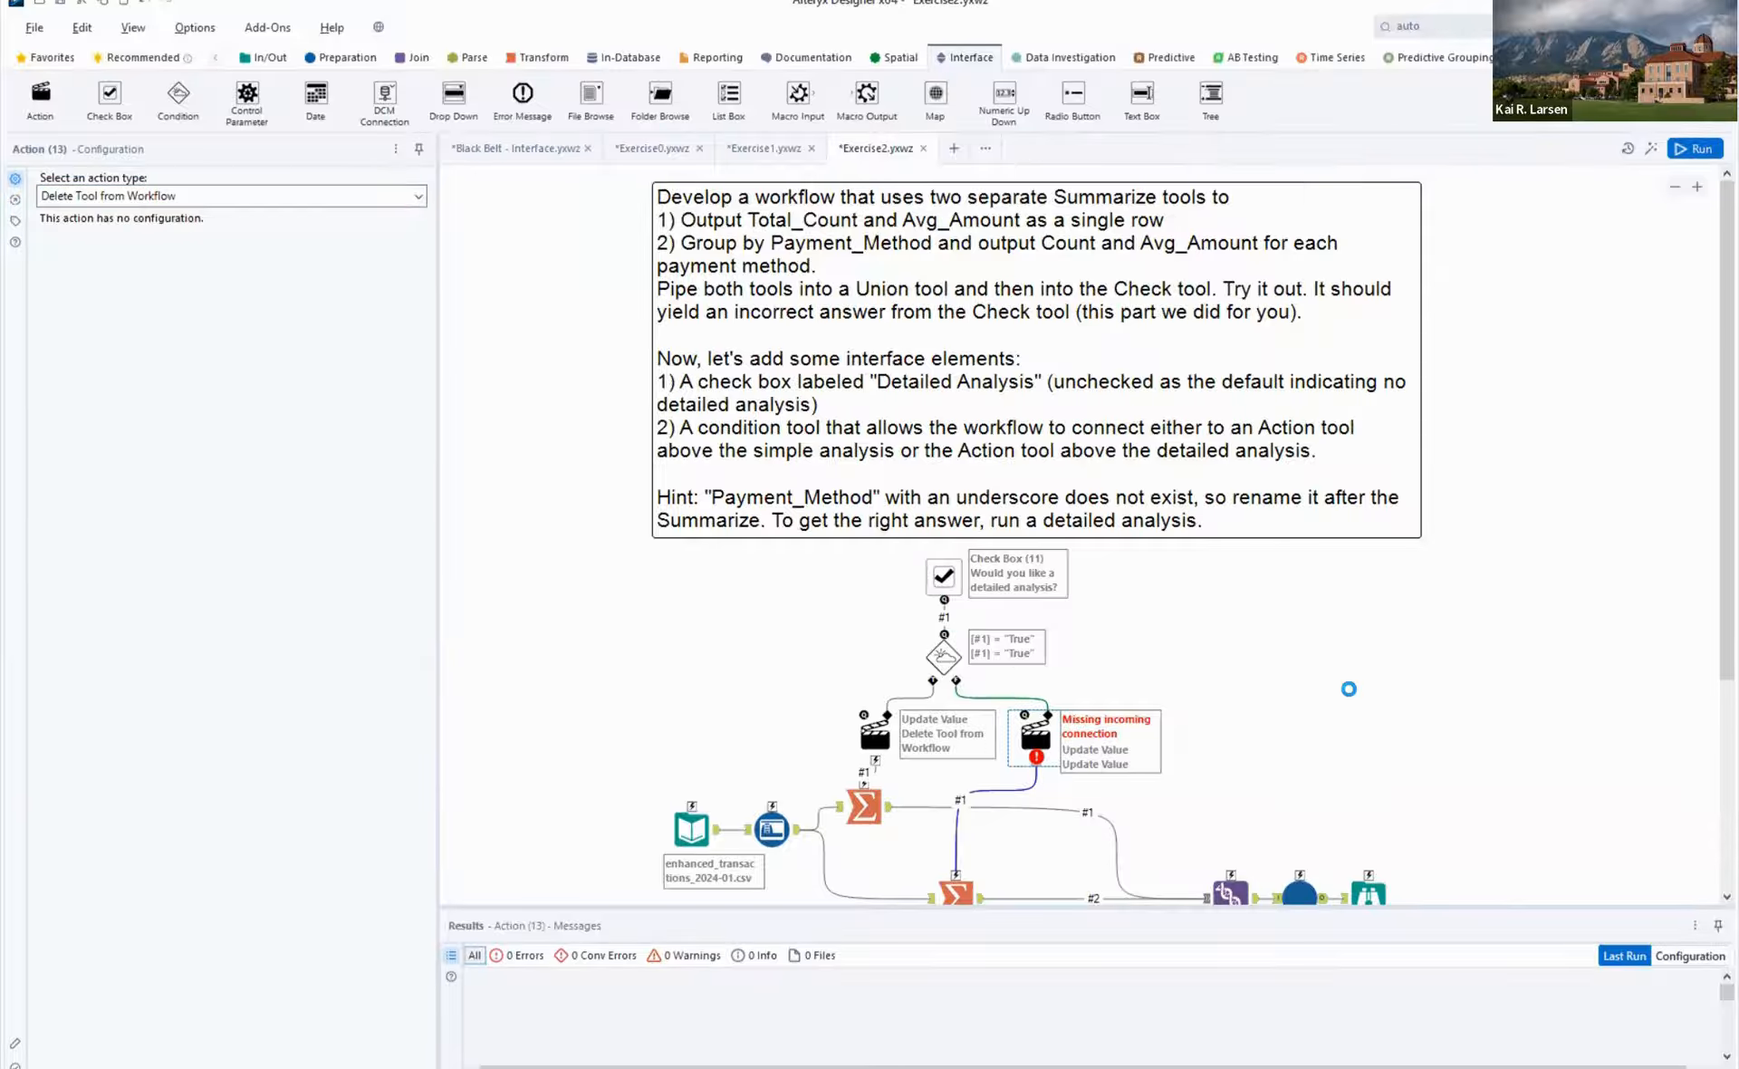
pyautogui.click(1206, 660)
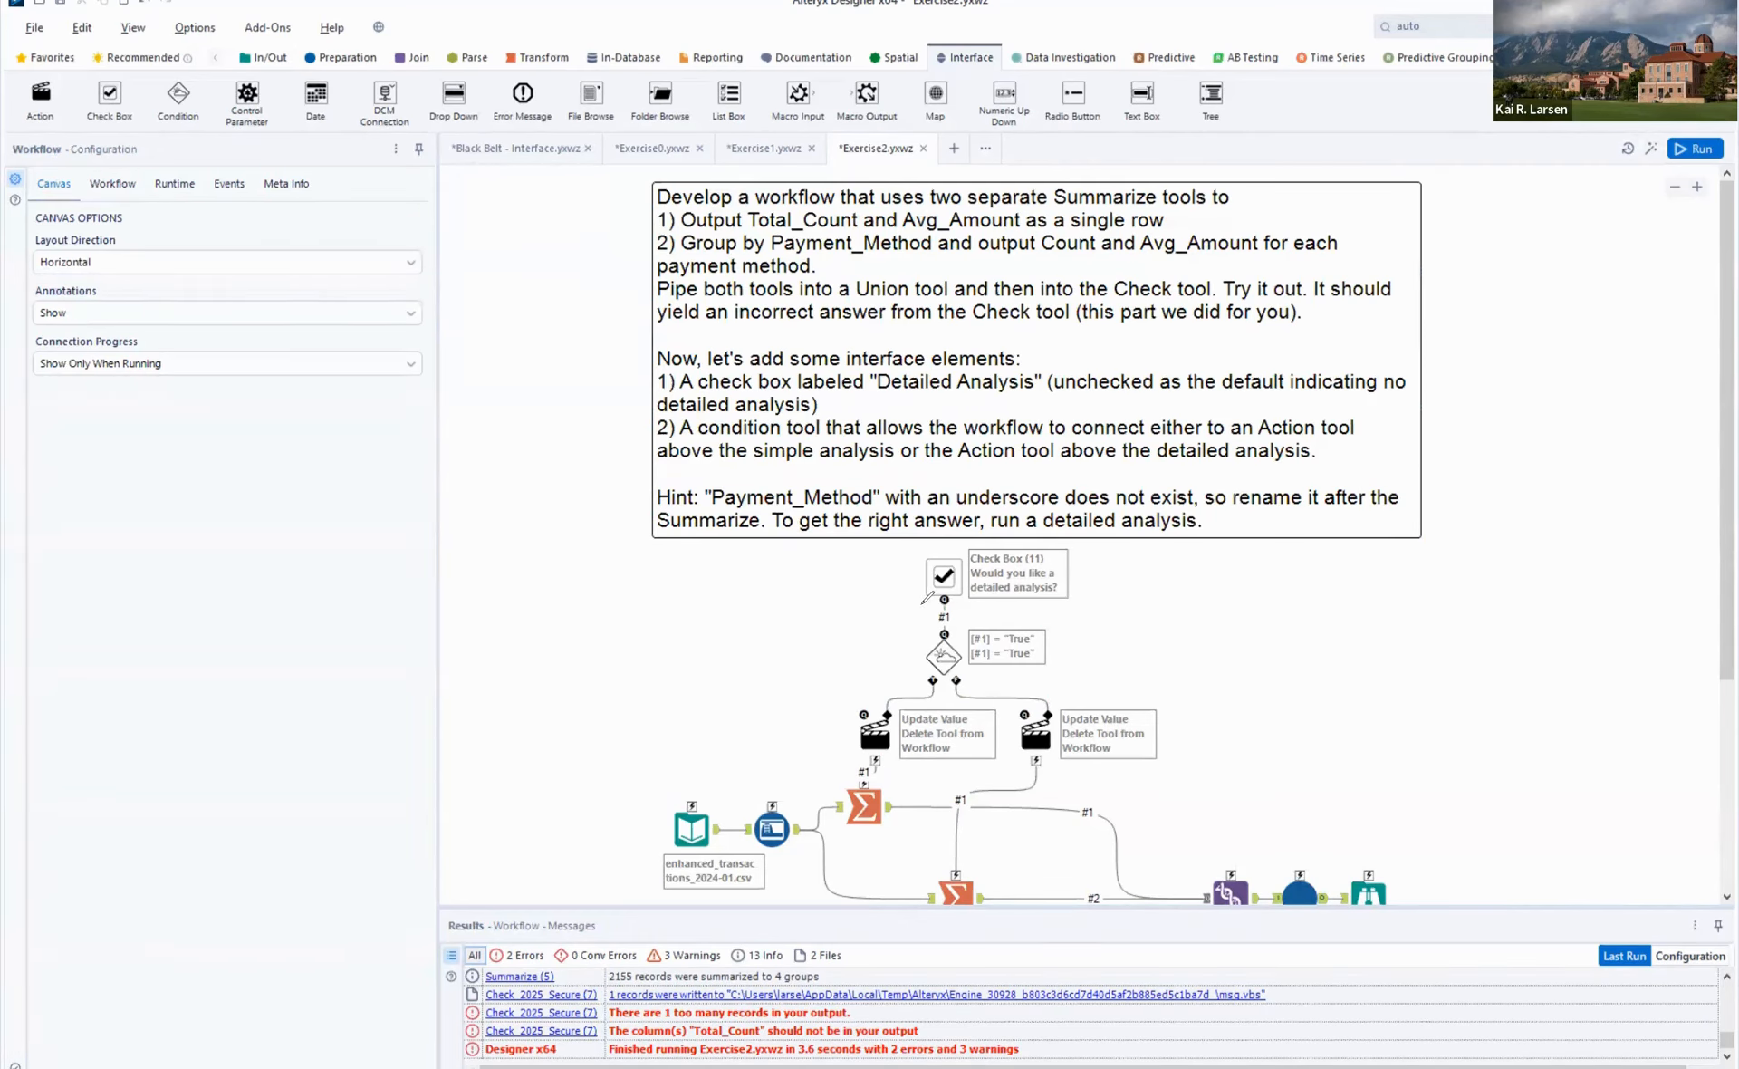
pyautogui.moveTo(926, 598)
pyautogui.mouseDown()
pyautogui.moveTo(984, 599)
pyautogui.moveTo(989, 543)
pyautogui.moveTo(933, 538)
pyautogui.moveTo(915, 576)
pyautogui.moveTo(933, 601)
pyautogui.mouseUp()
pyautogui.moveTo(935, 627)
pyautogui.mouseDown()
pyautogui.moveTo(940, 643)
pyautogui.moveTo(959, 623)
pyautogui.mouseUp()
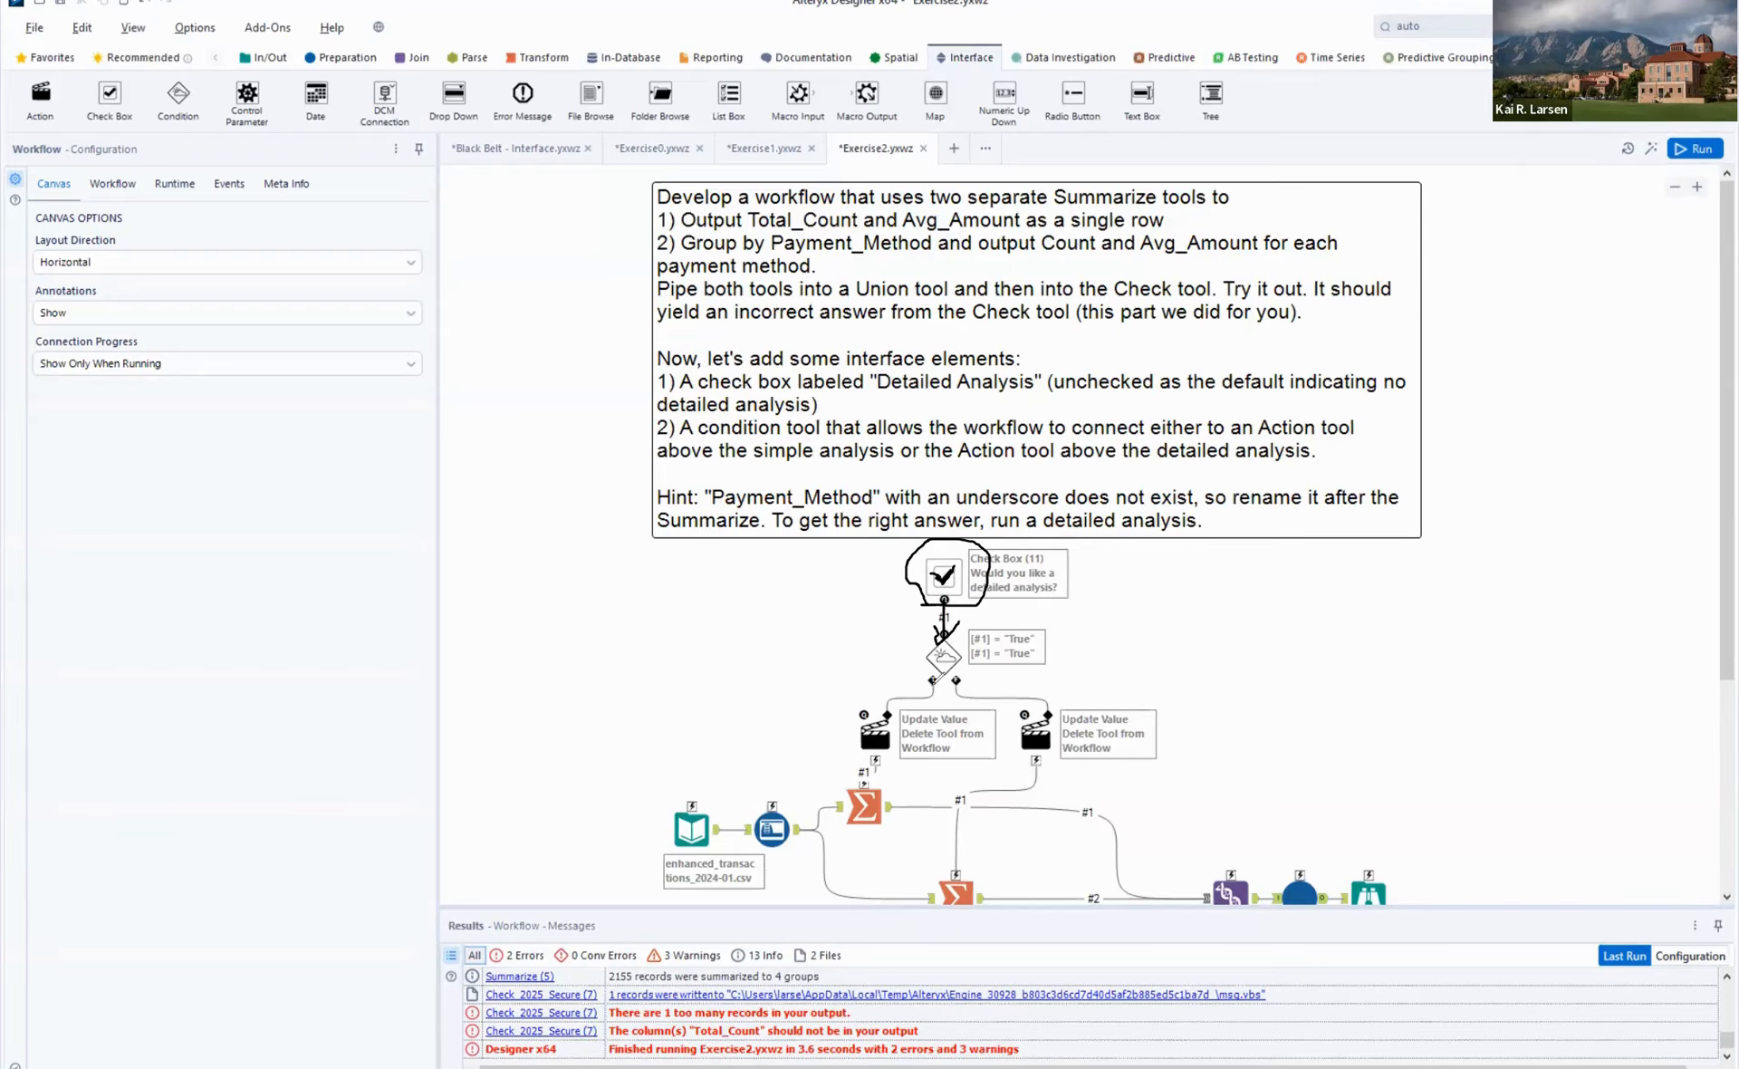
pyautogui.moveTo(935, 673); pyautogui.dragTo(883, 716)
pyautogui.moveTo(888, 785)
pyautogui.mouseDown()
pyautogui.moveTo(860, 820)
pyautogui.moveTo(890, 825)
pyautogui.mouseUp()
pyautogui.moveTo(956, 678)
pyautogui.mouseDown()
pyautogui.moveTo(960, 694)
pyautogui.moveTo(1050, 699)
pyautogui.moveTo(1051, 735)
pyautogui.moveTo(1058, 718)
pyautogui.moveTo(1013, 775)
pyautogui.moveTo(969, 788)
pyautogui.moveTo(953, 873)
pyautogui.moveTo(972, 854)
pyautogui.mouseUp()
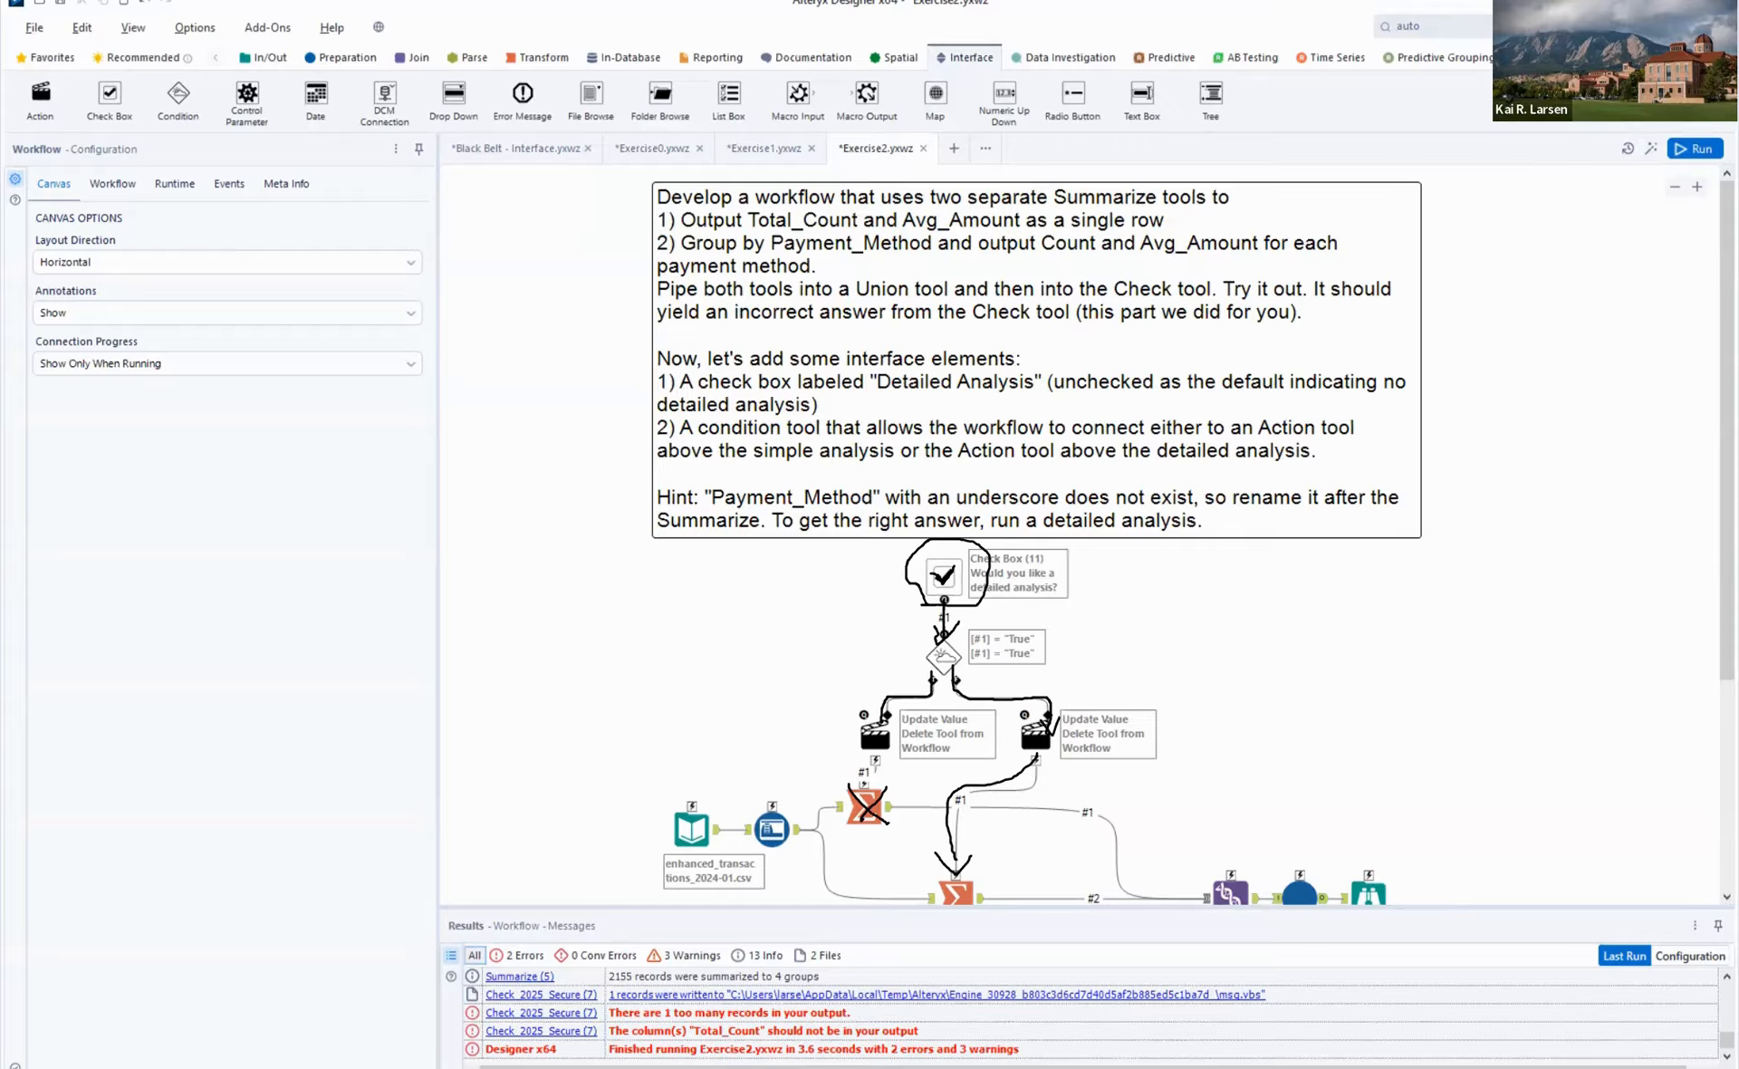
pyautogui.press('Escape')
# - Run the Exercise2 workflow normally, and run it as an analytic app with the detailed analysis option enabled
pyautogui.scroll(-1, 1345, 593)
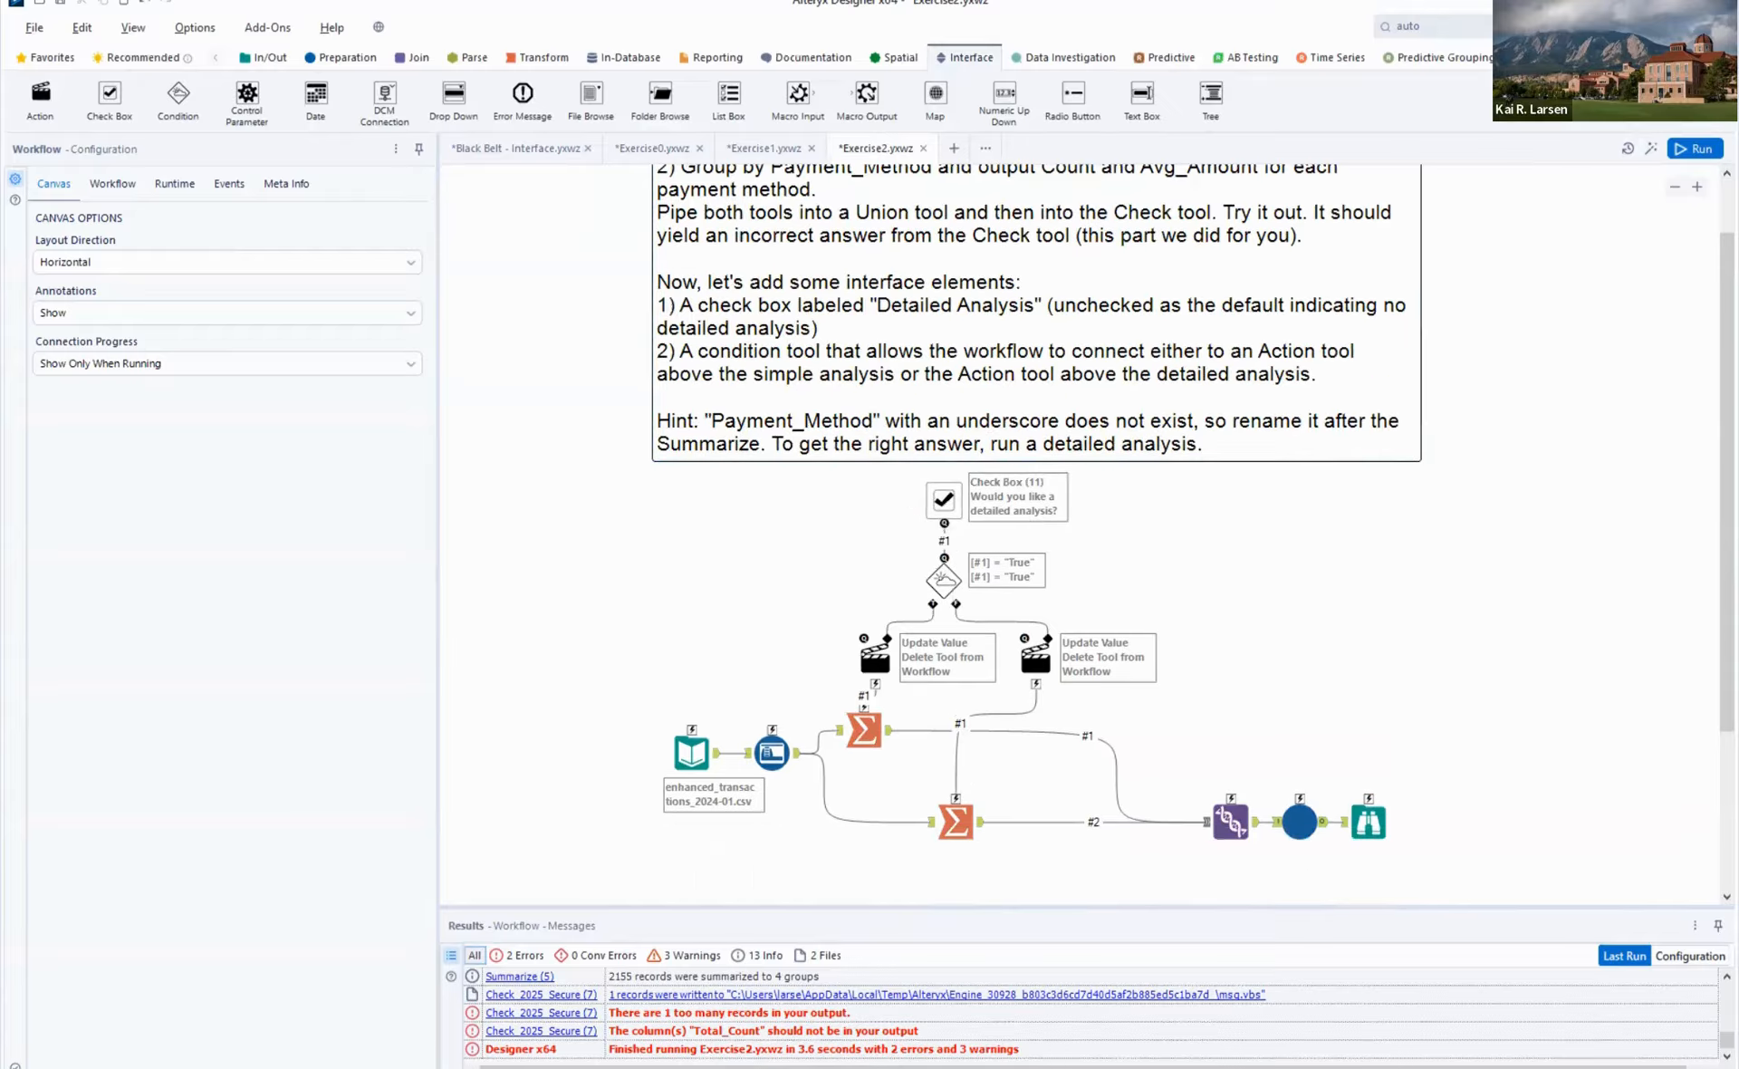
pyautogui.click(1700, 150)
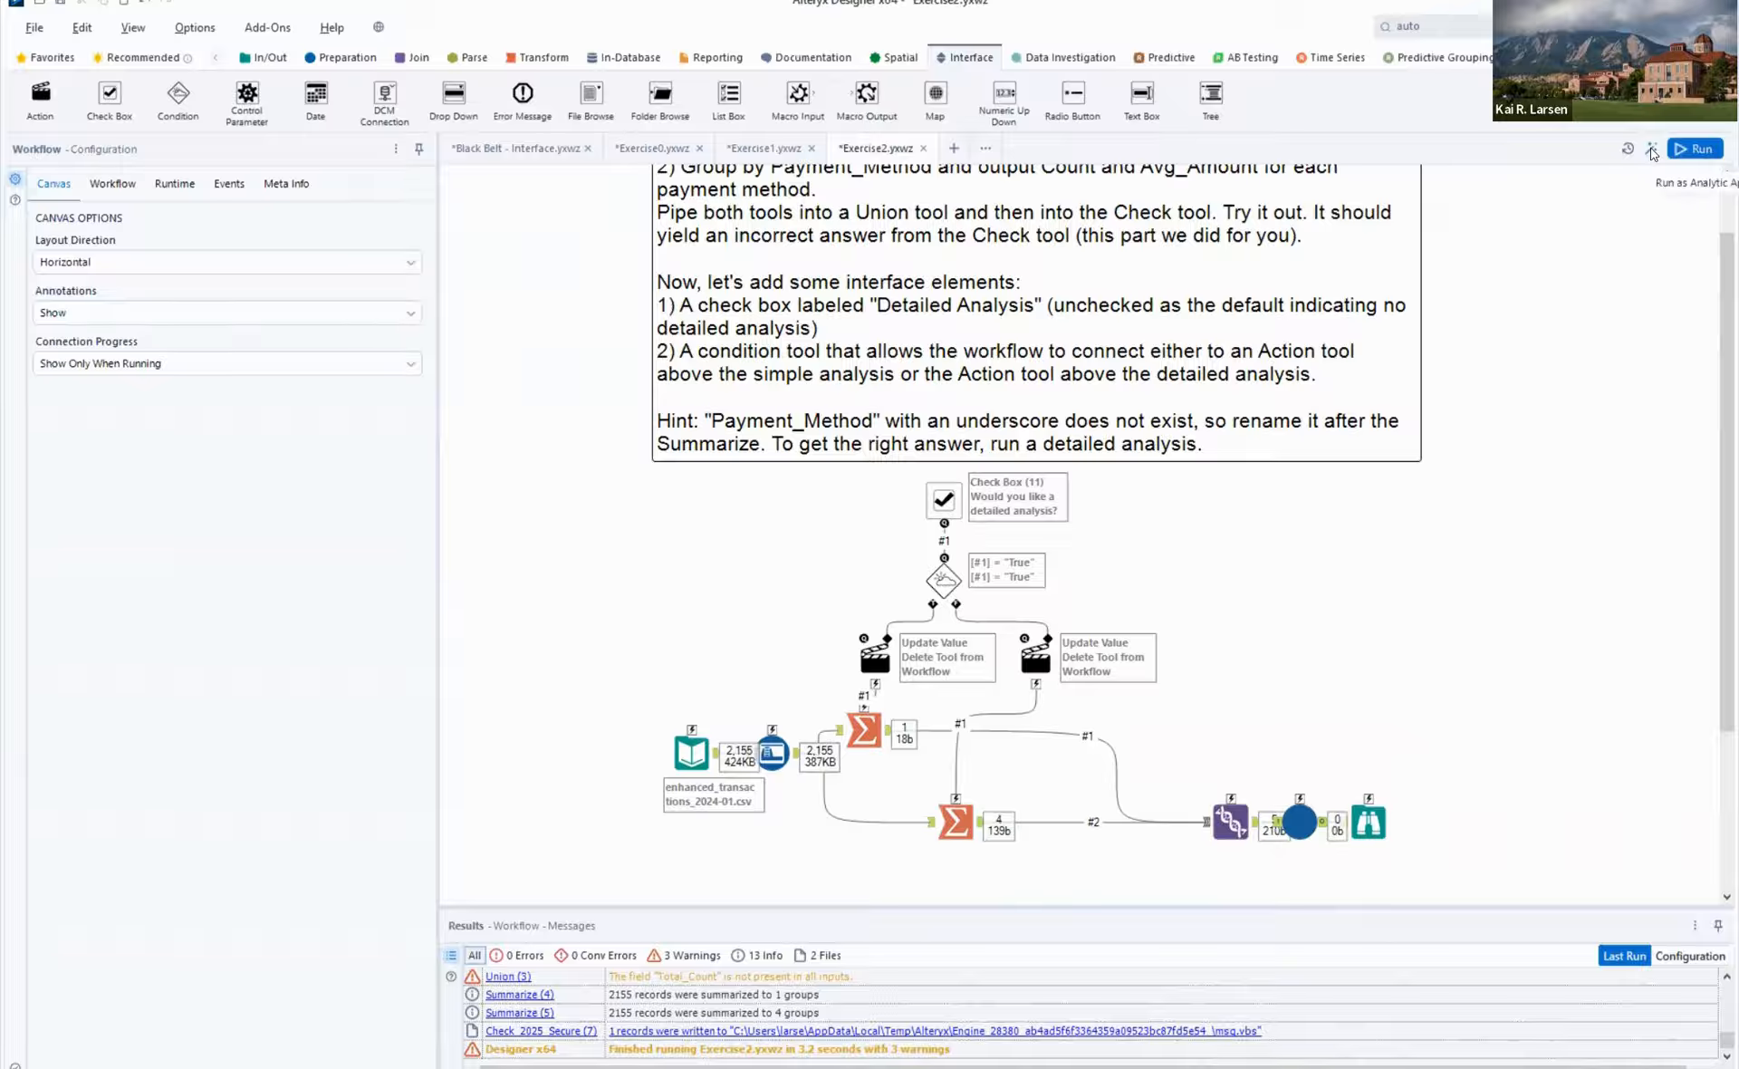
pyautogui.click(1651, 149)
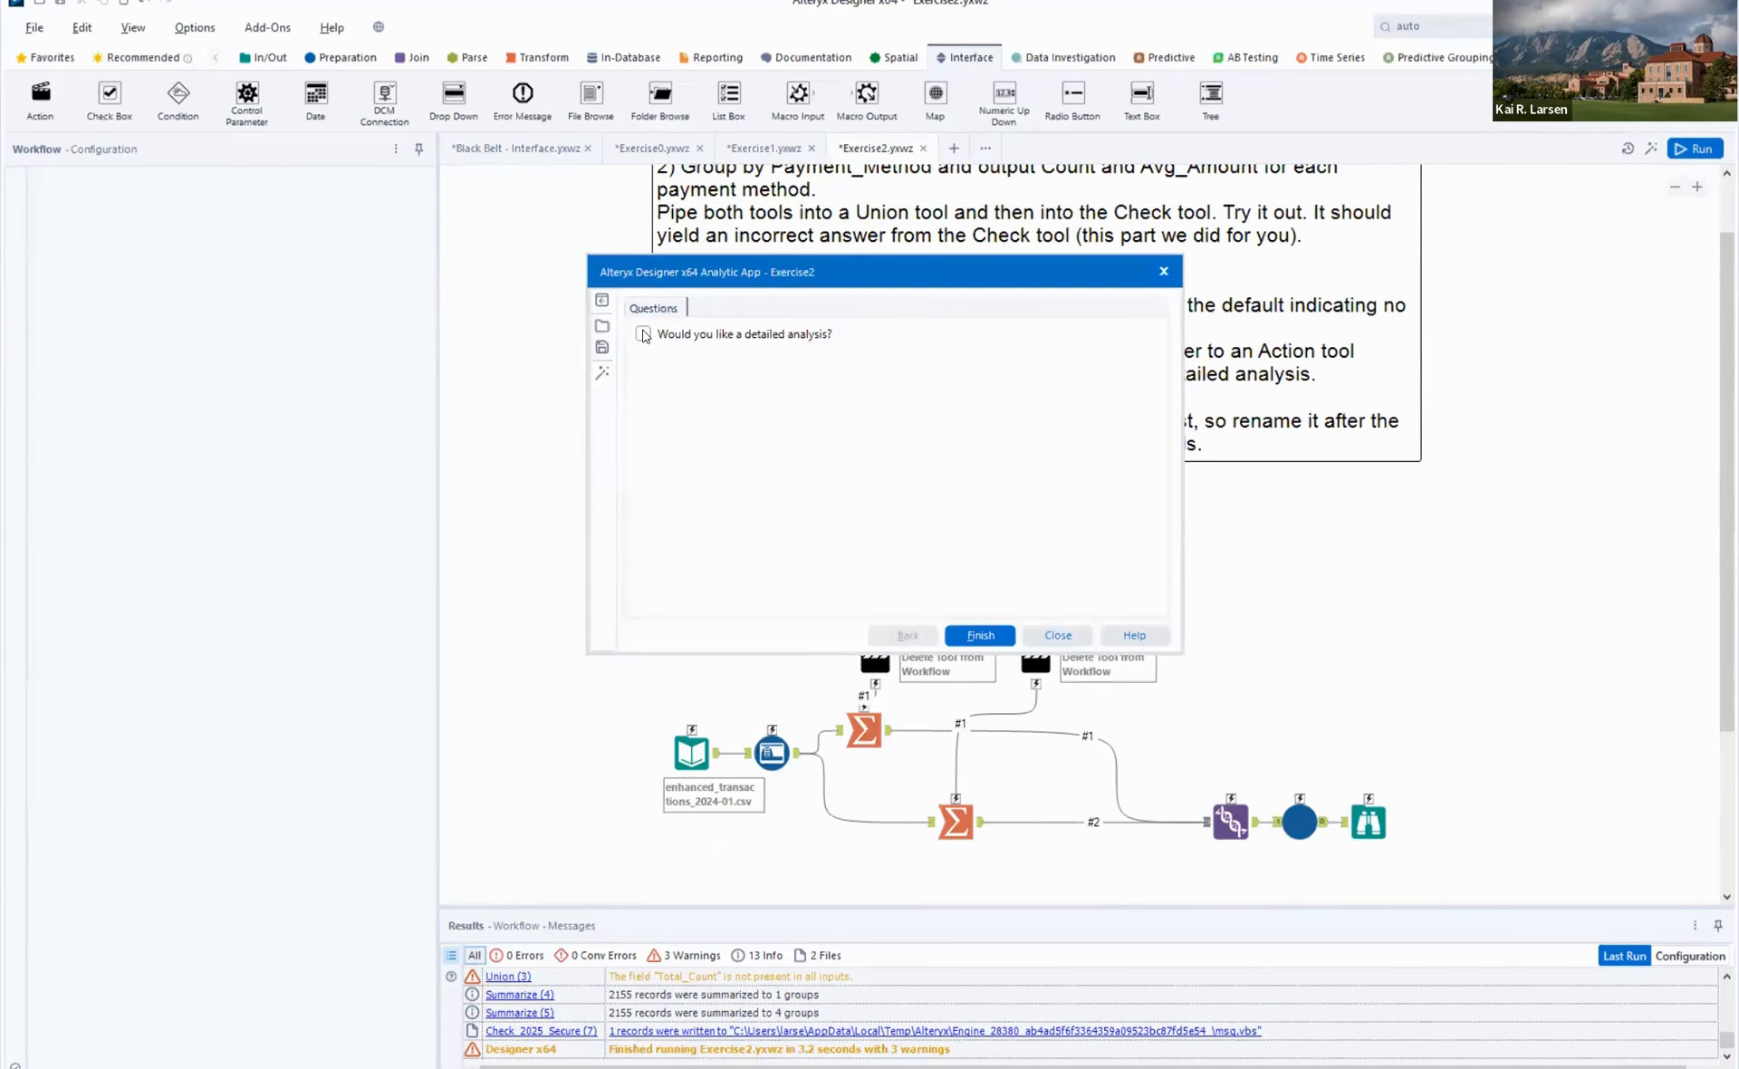
pyautogui.click(644, 334)
pyautogui.click(980, 635)
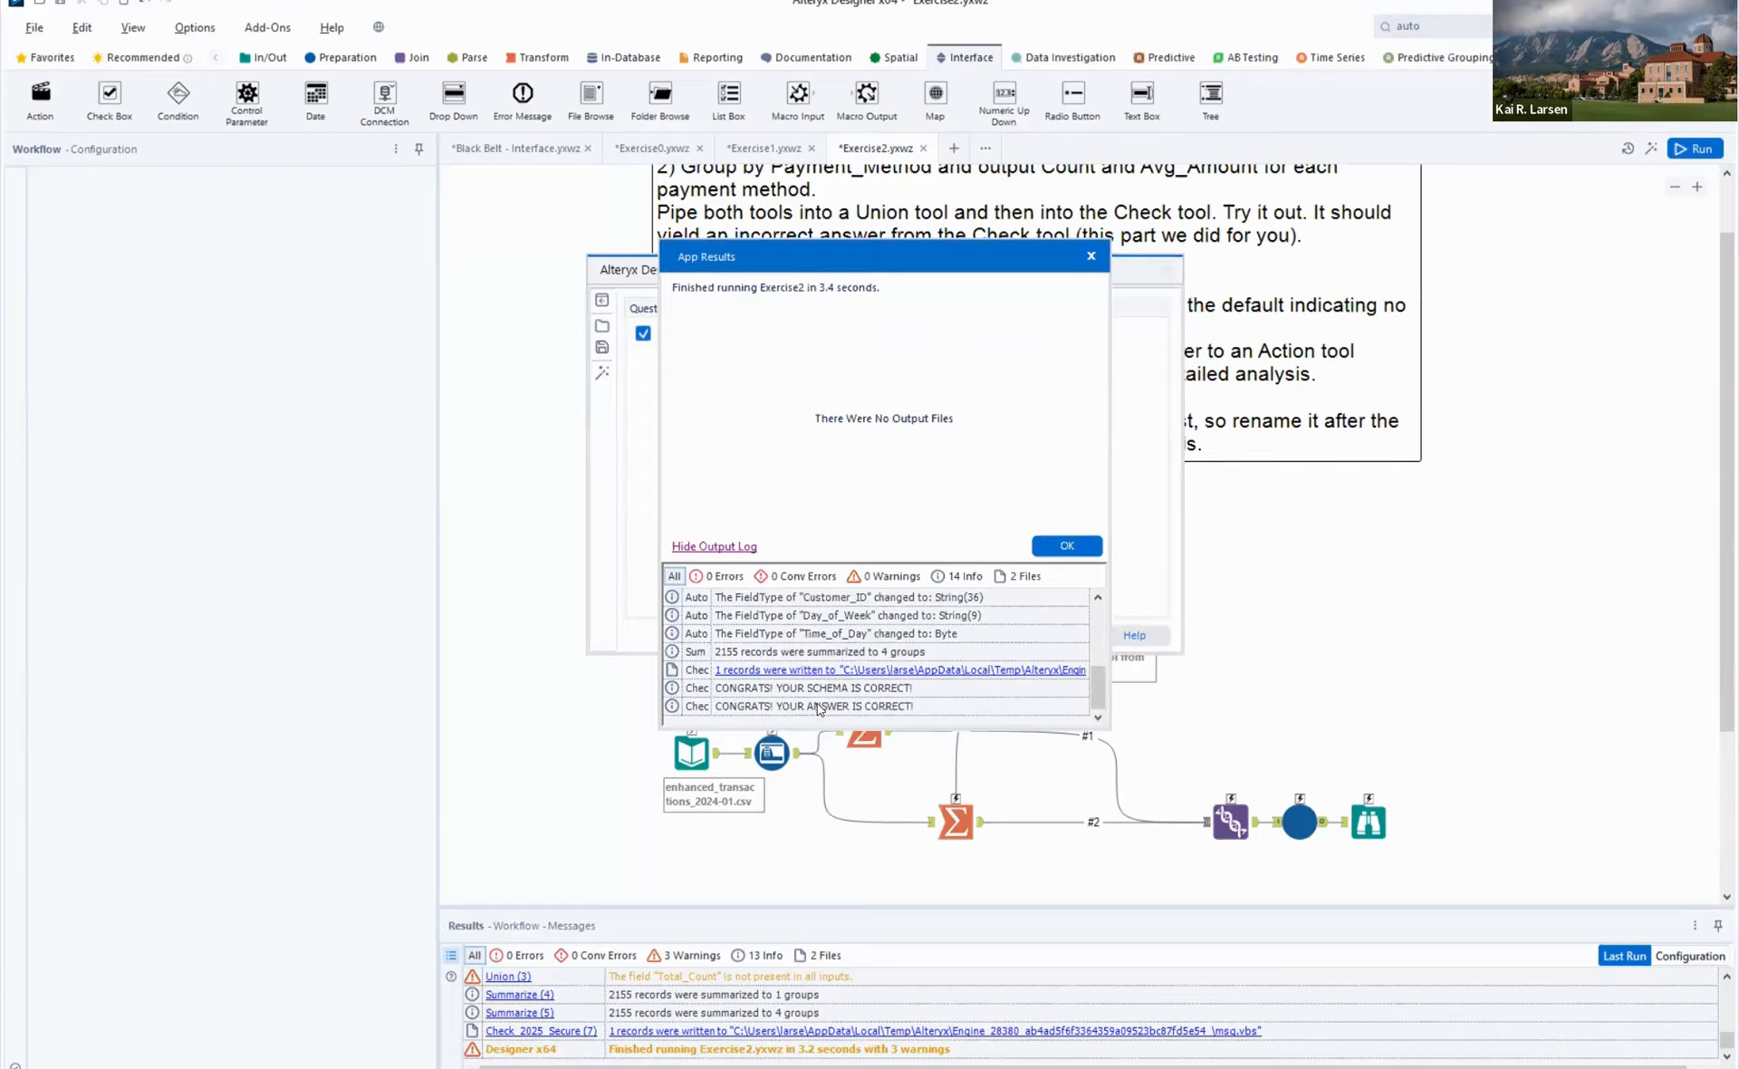
# - Examine the Check tool's schema and answer messages in the app's output log, and close the results
pyautogui.click(820, 705)
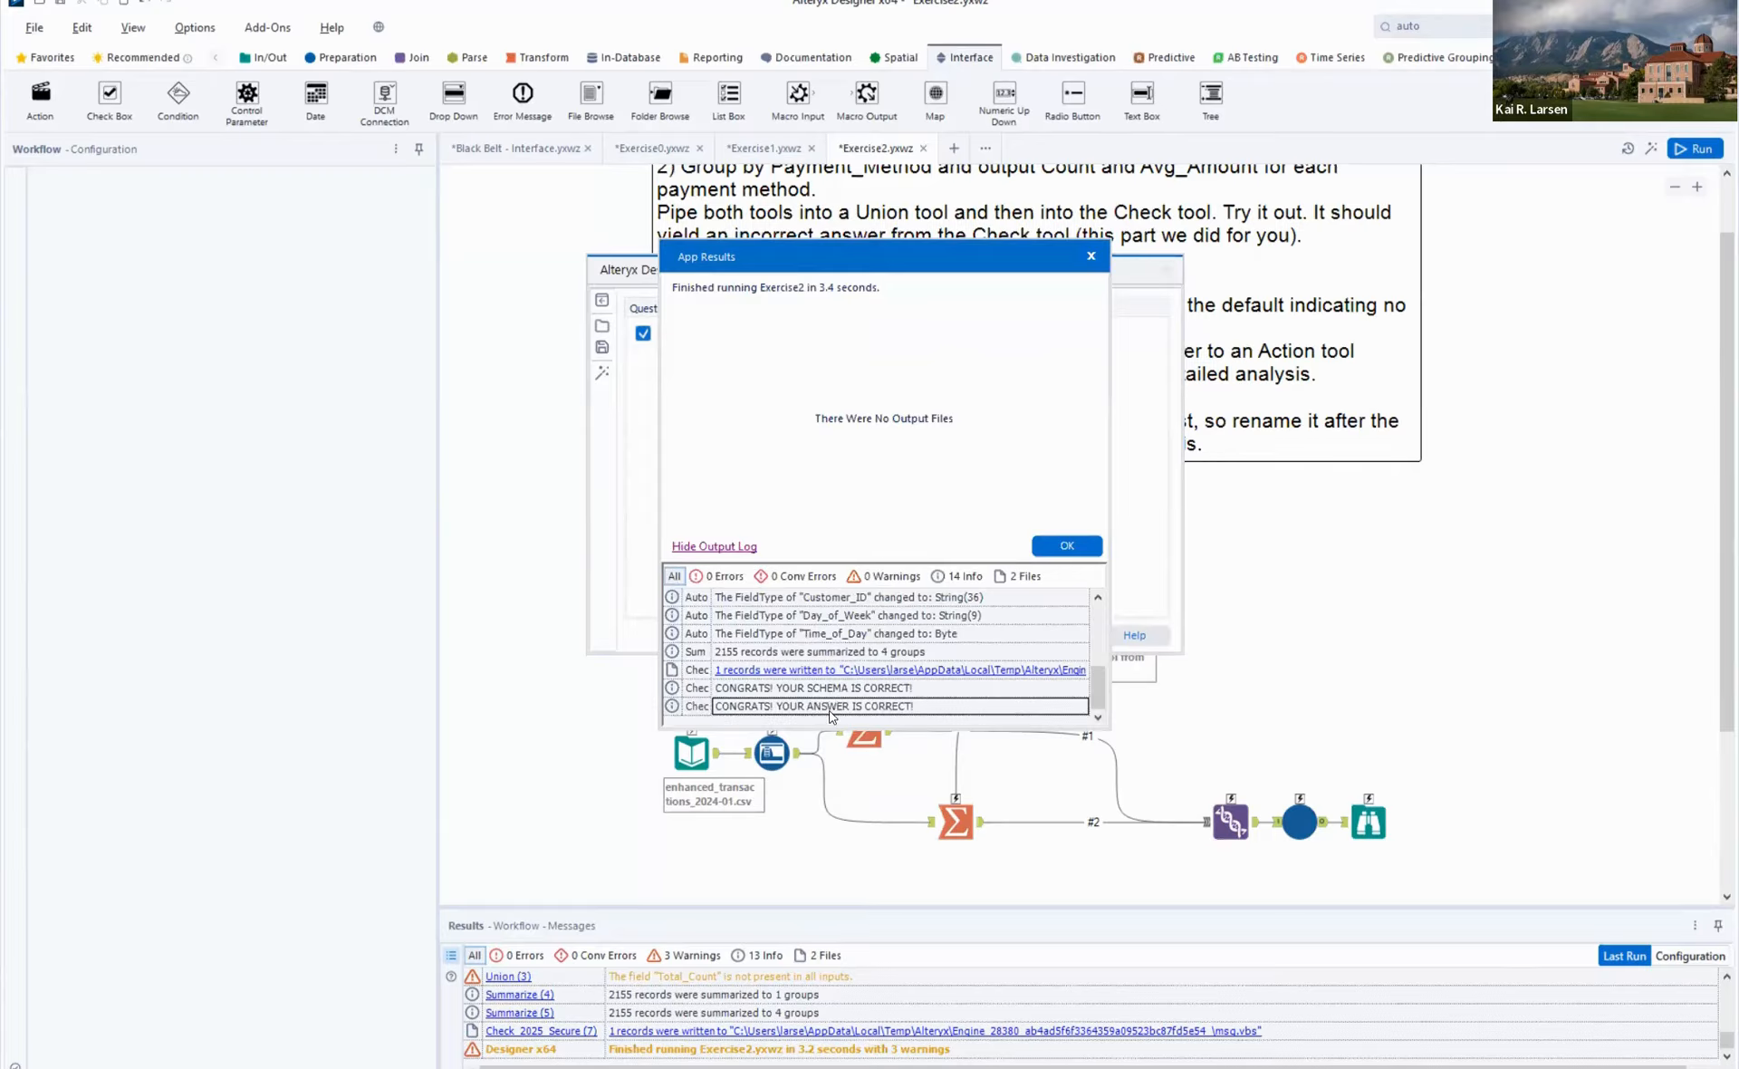
pyautogui.click(831, 689)
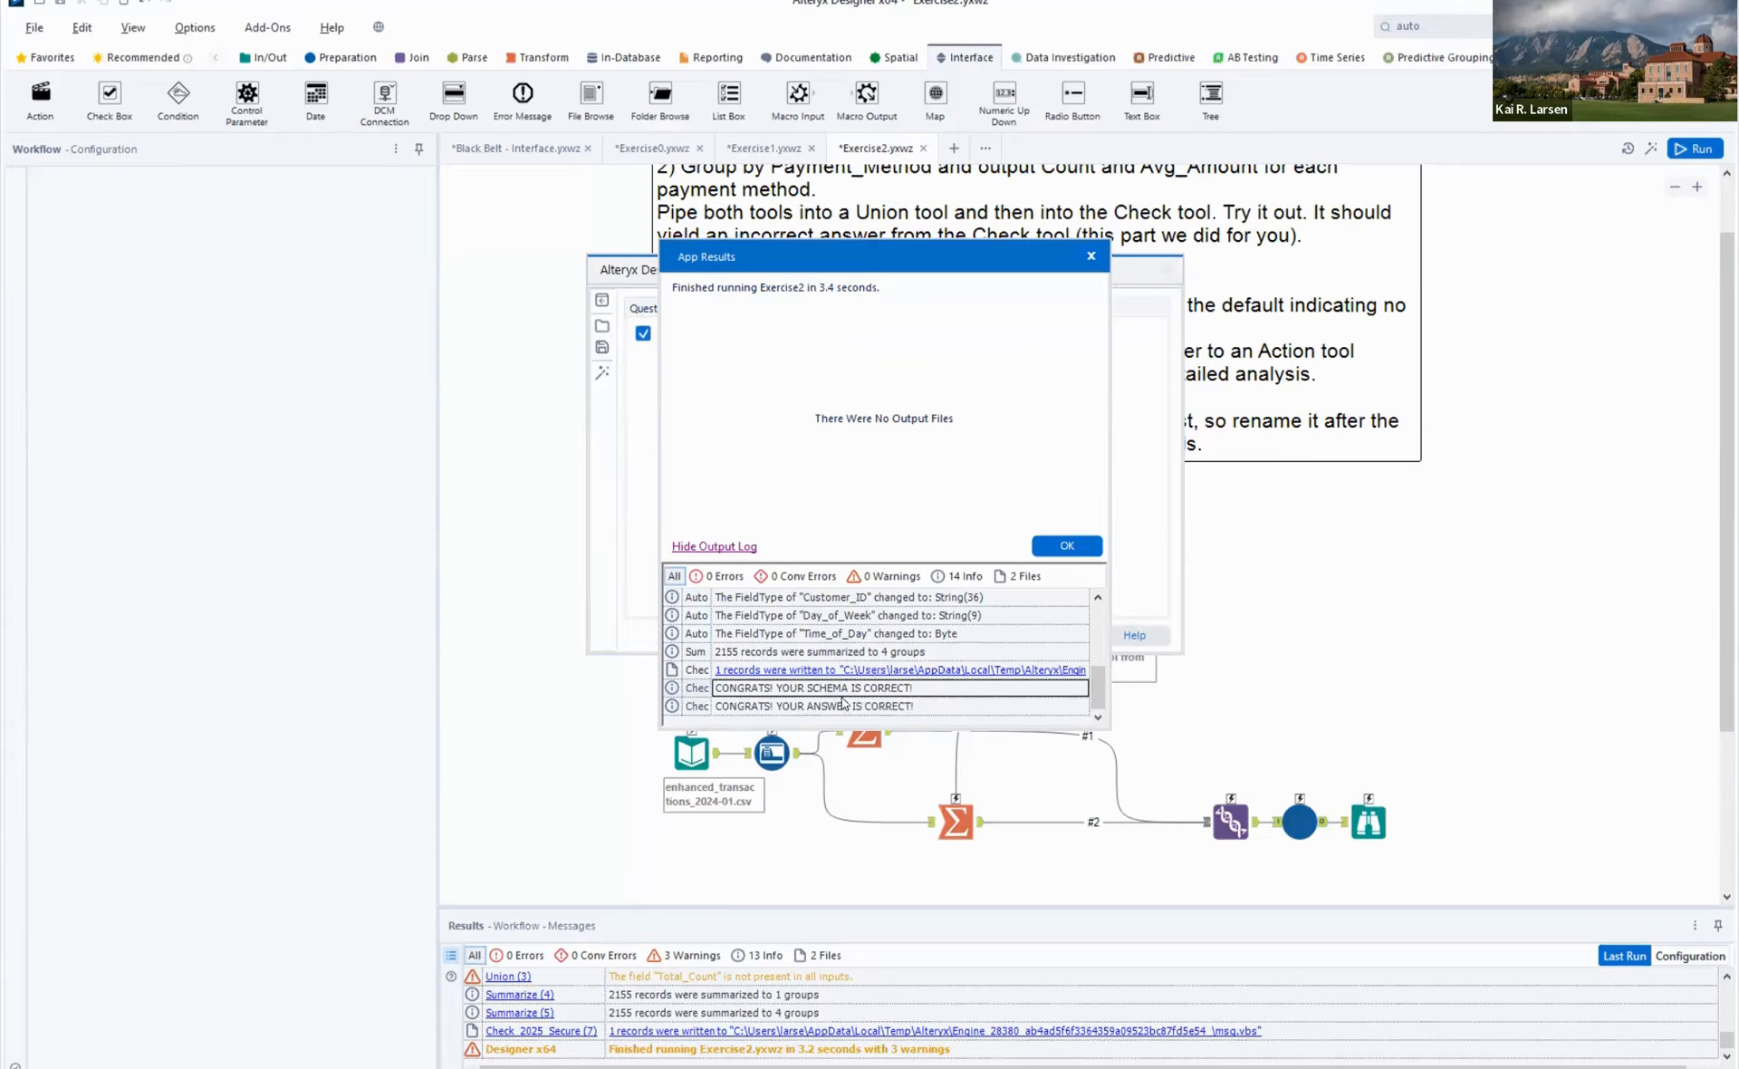
pyautogui.click(843, 706)
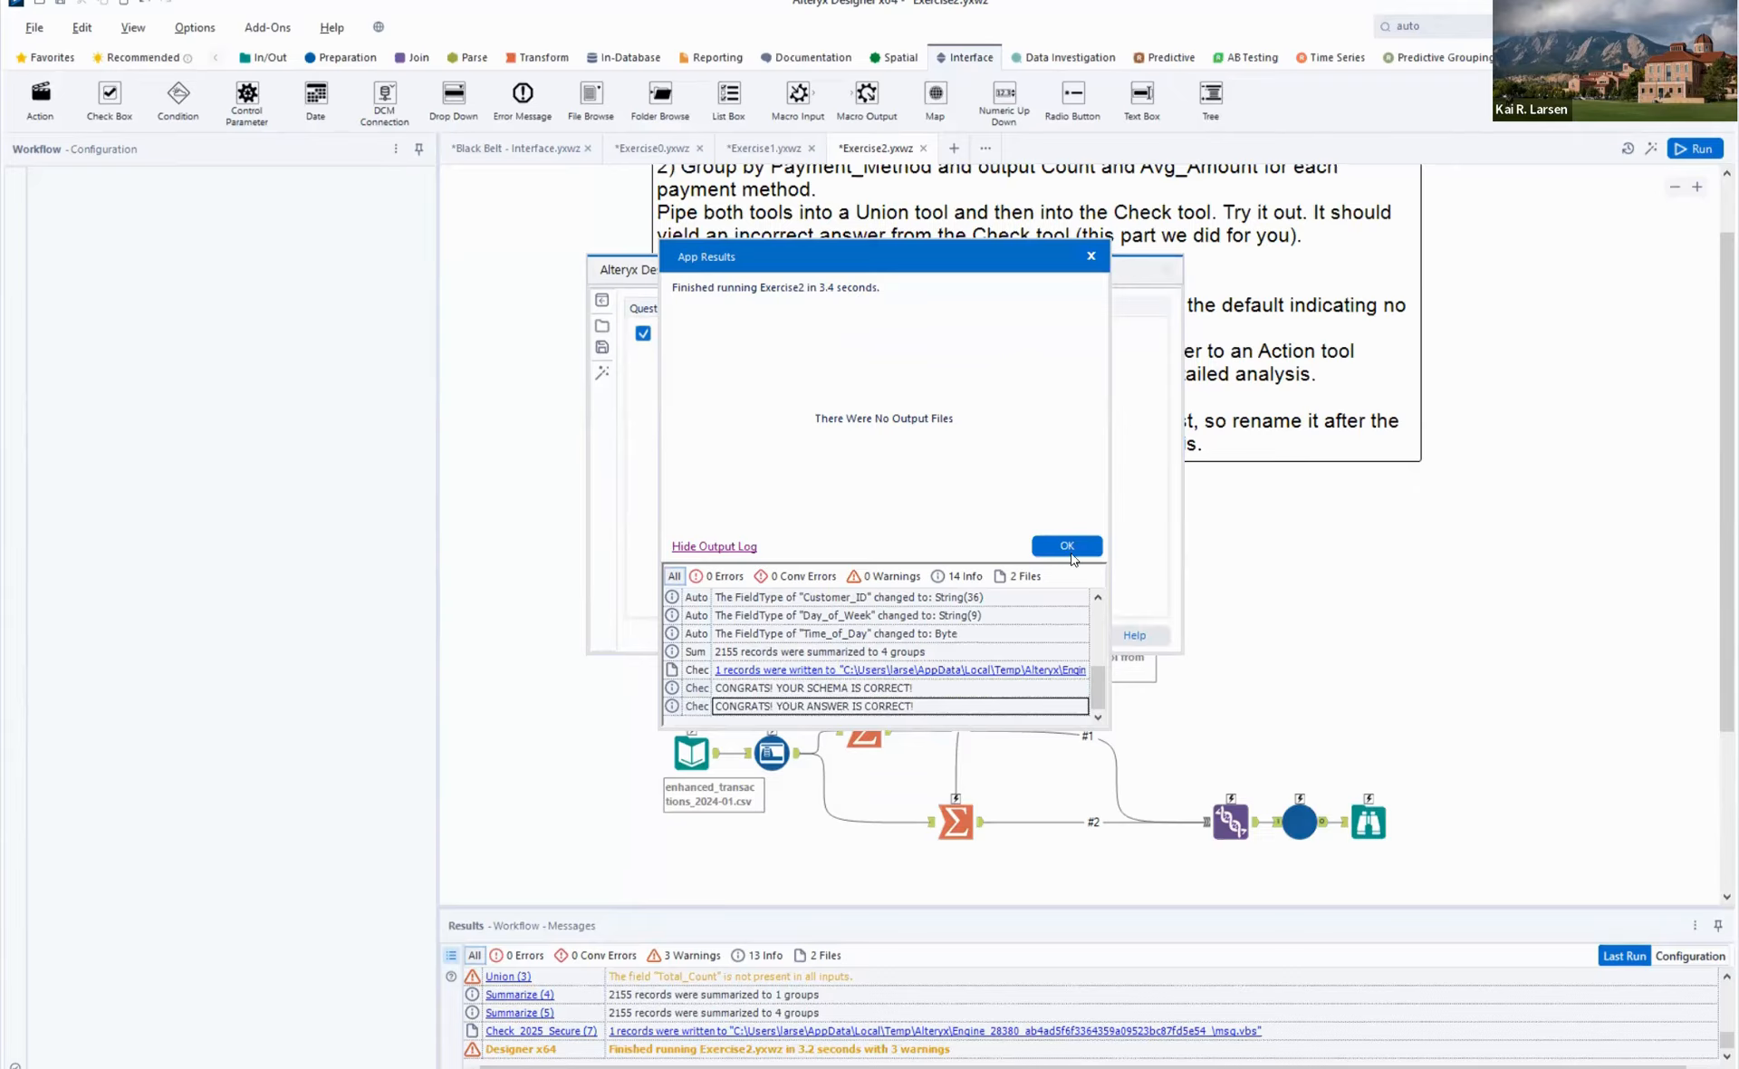
pyautogui.click(1070, 546)
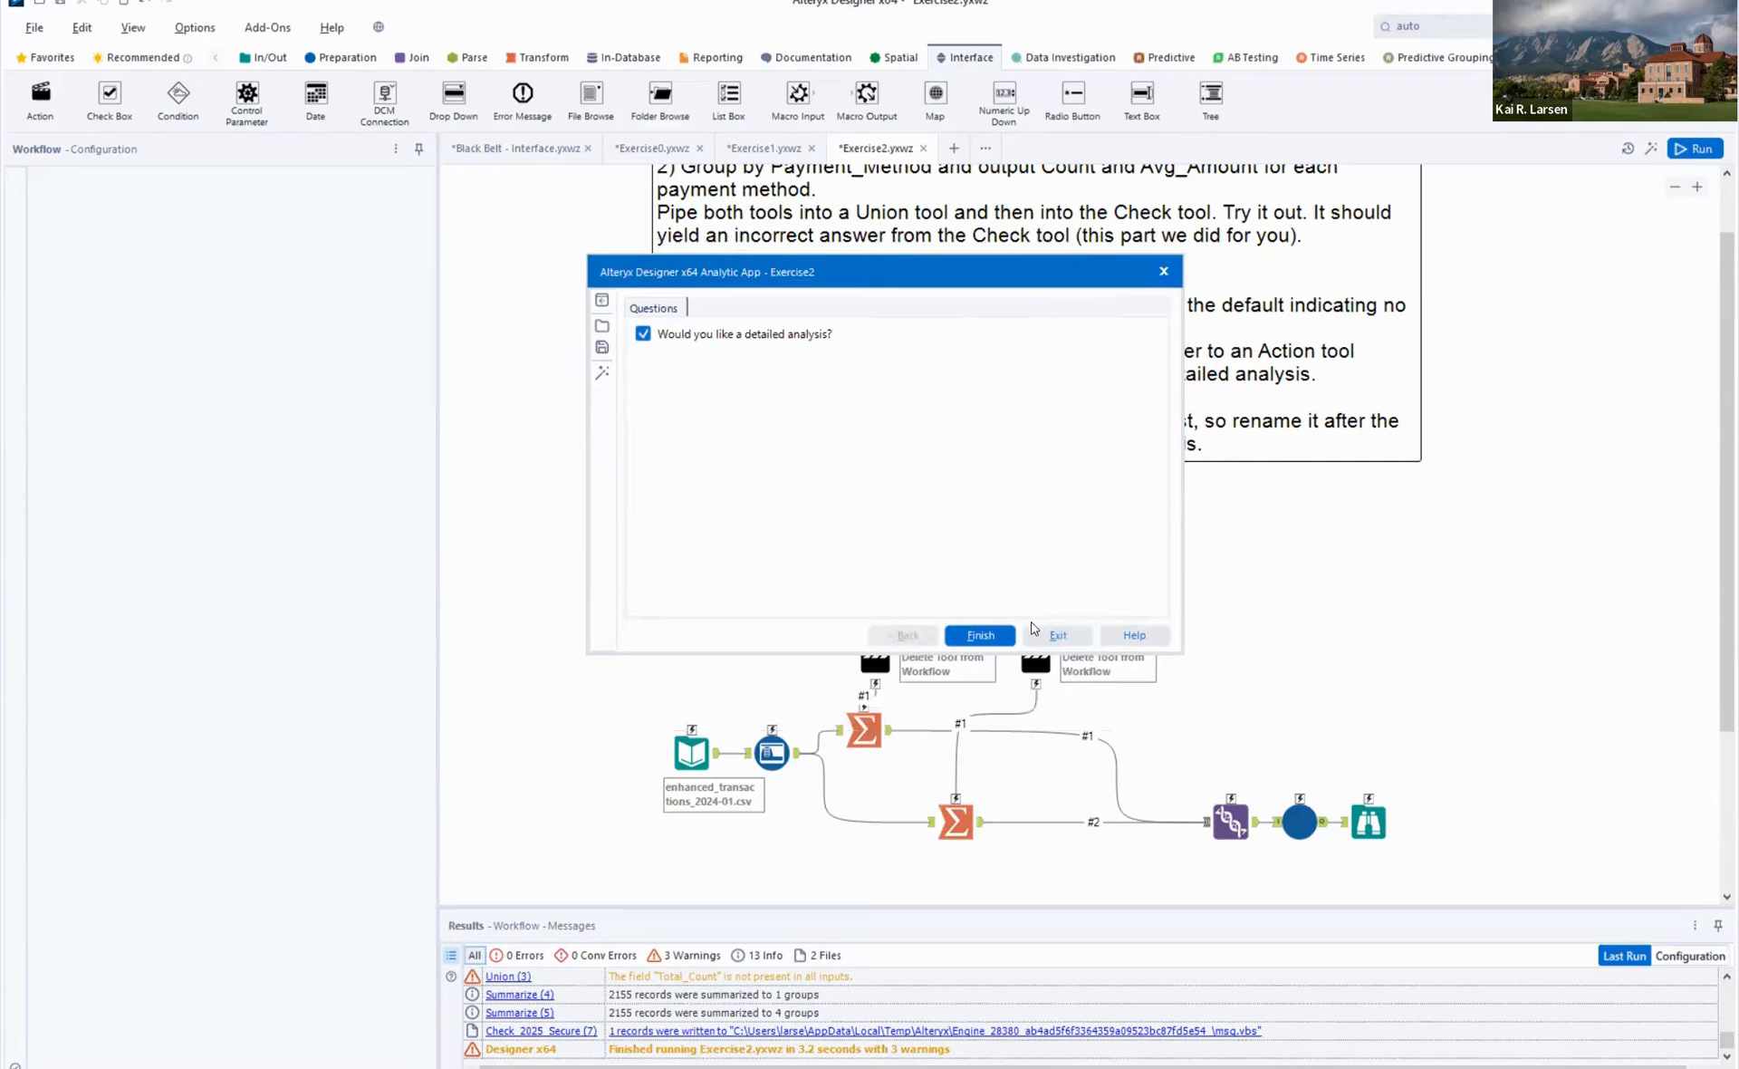
# - Rerun the analytic app with the detailed analysis option disabled, review the reported Check tool errors, and close the app
pyautogui.click(643, 334)
pyautogui.click(989, 636)
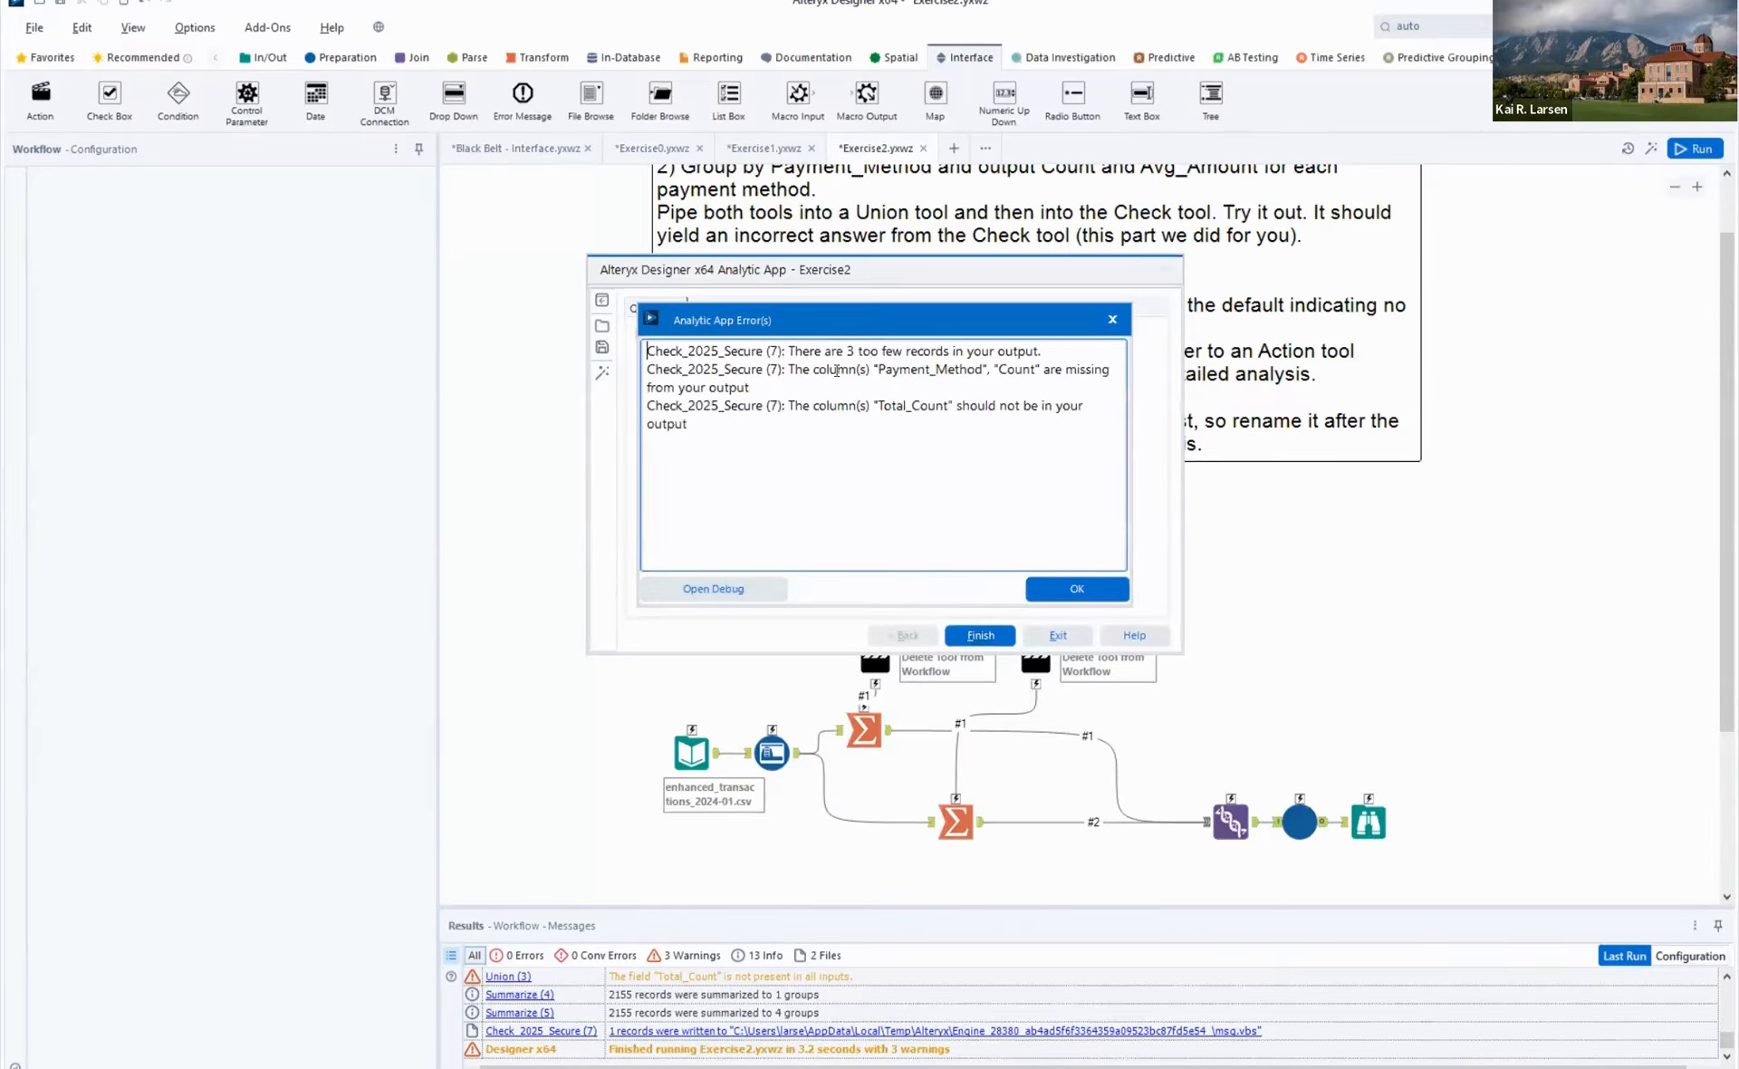
pyautogui.hotkey('ctrl', 'a')
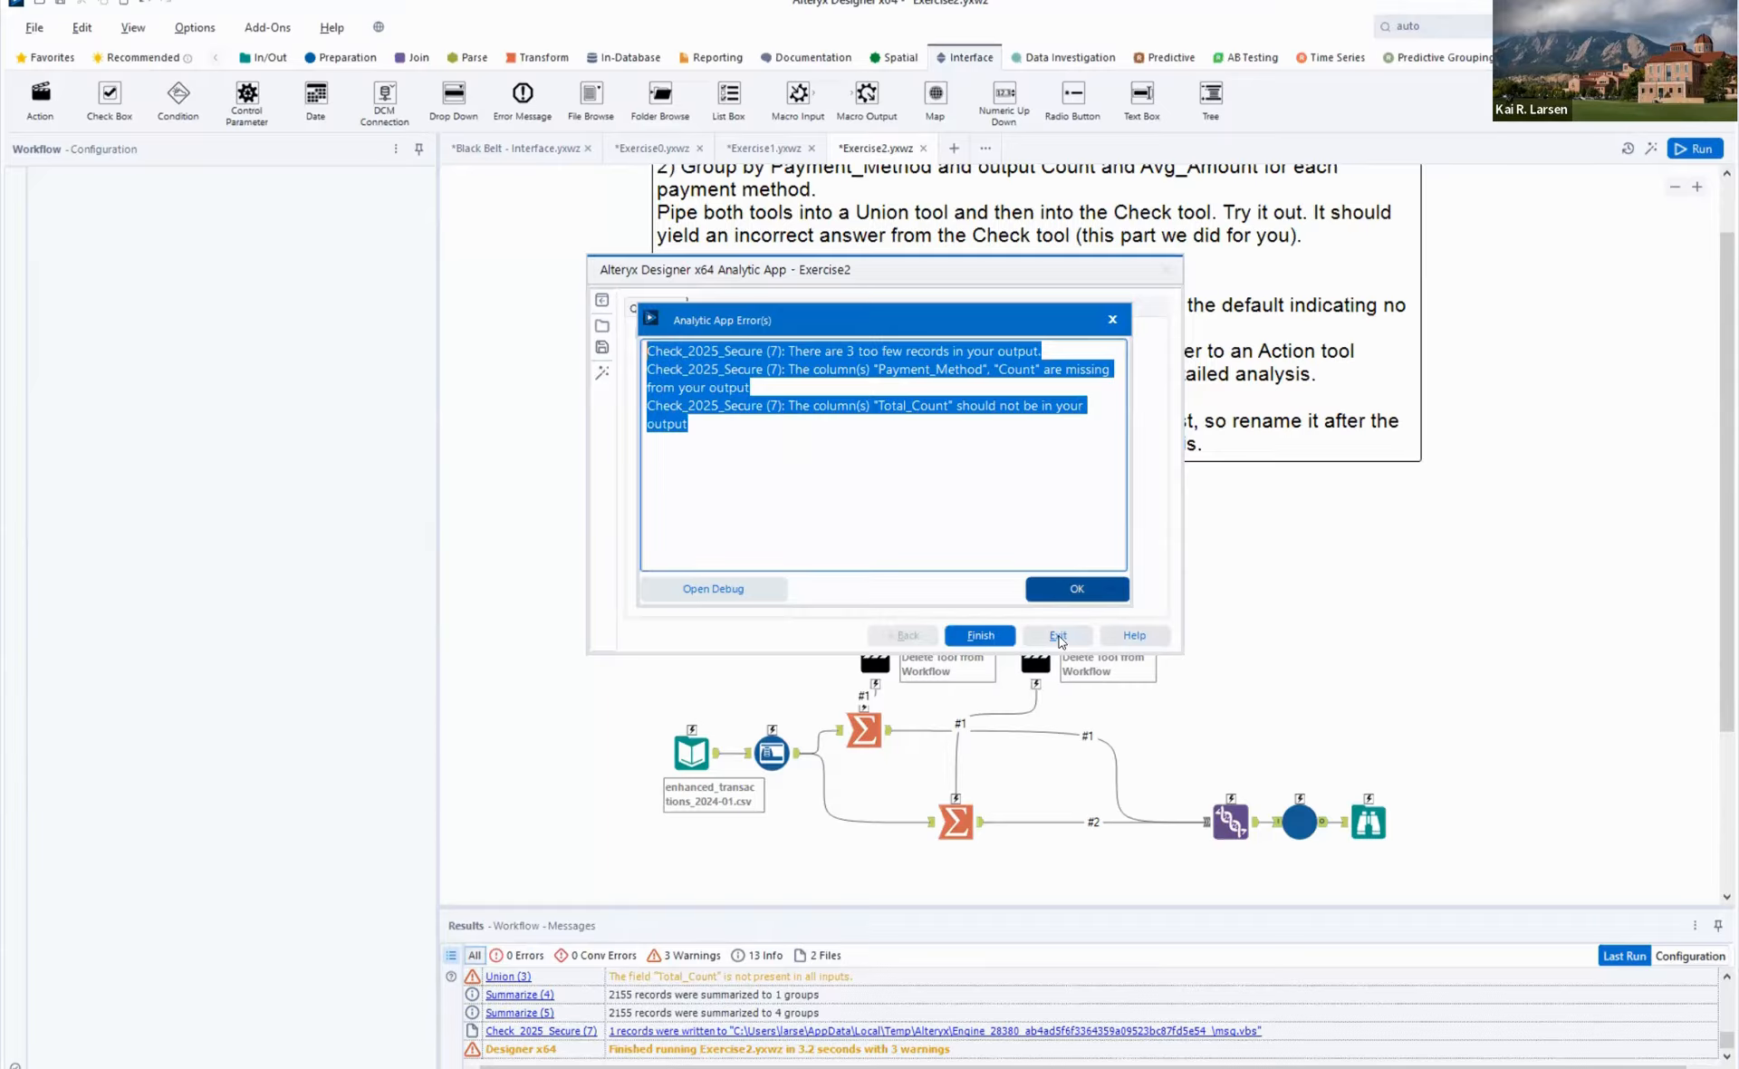
pyautogui.click(1083, 588)
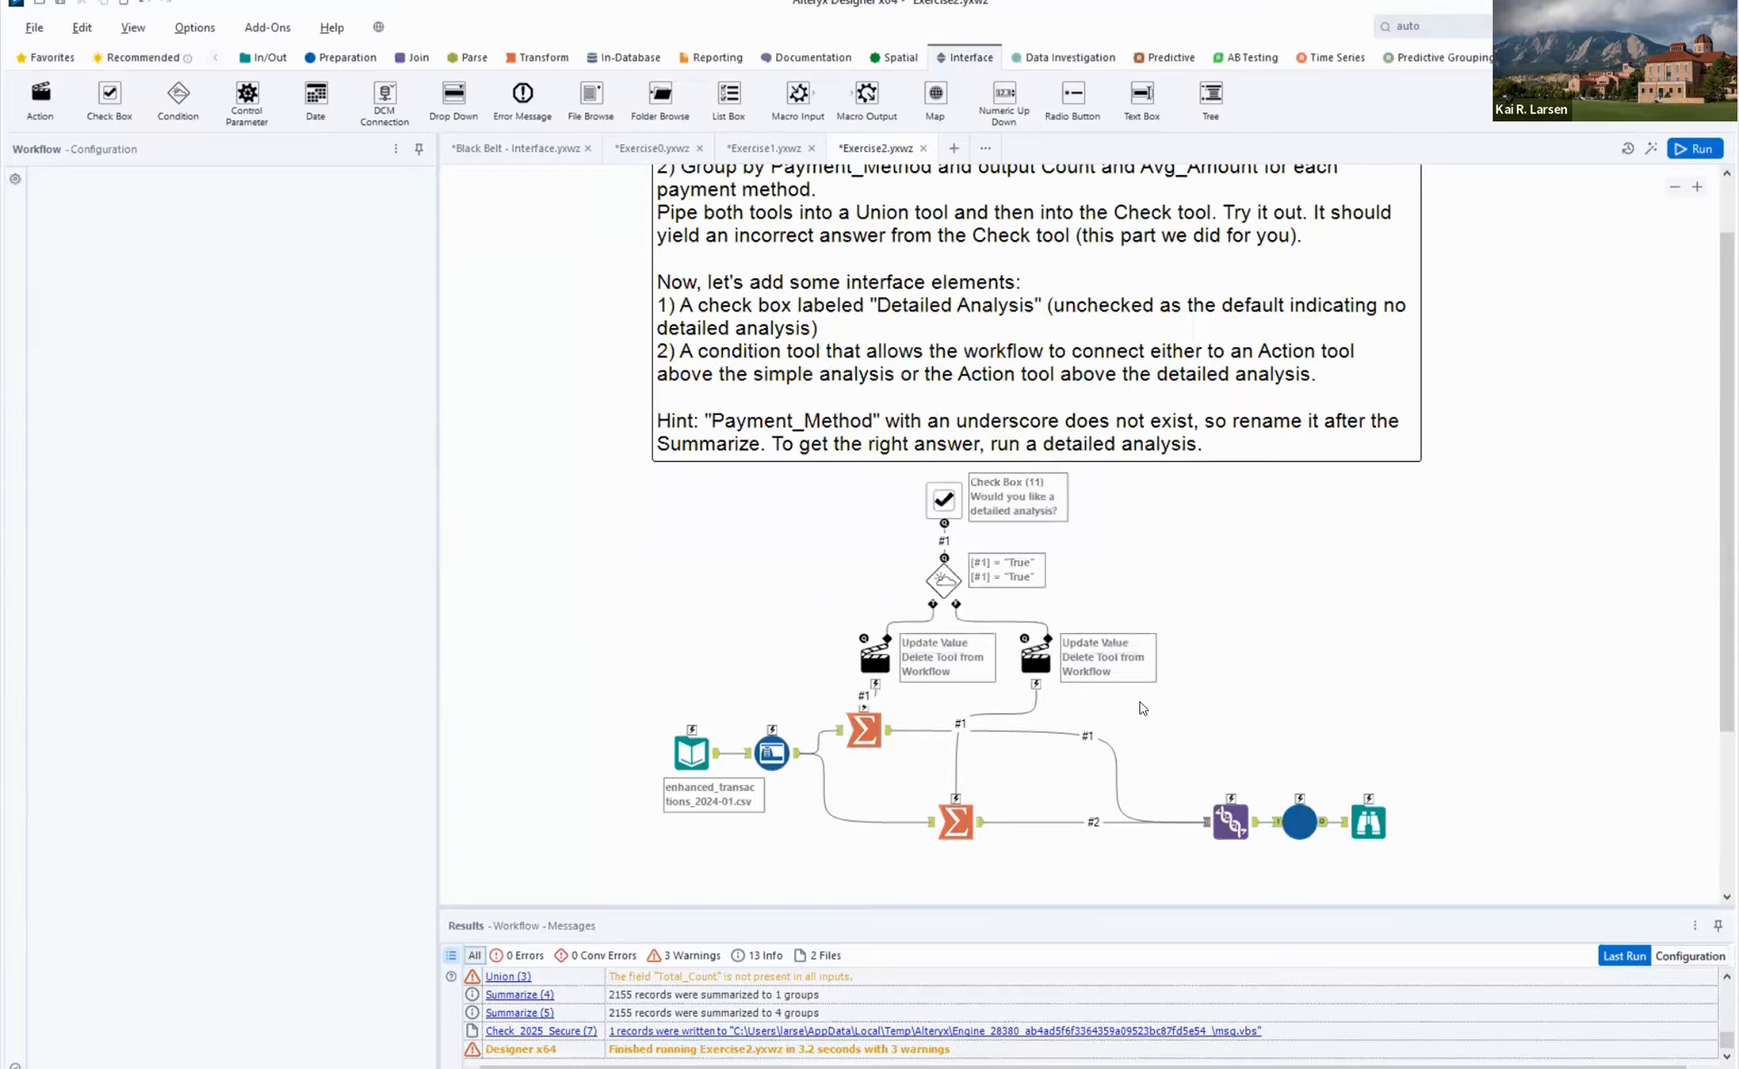
pyautogui.click(777, 754)
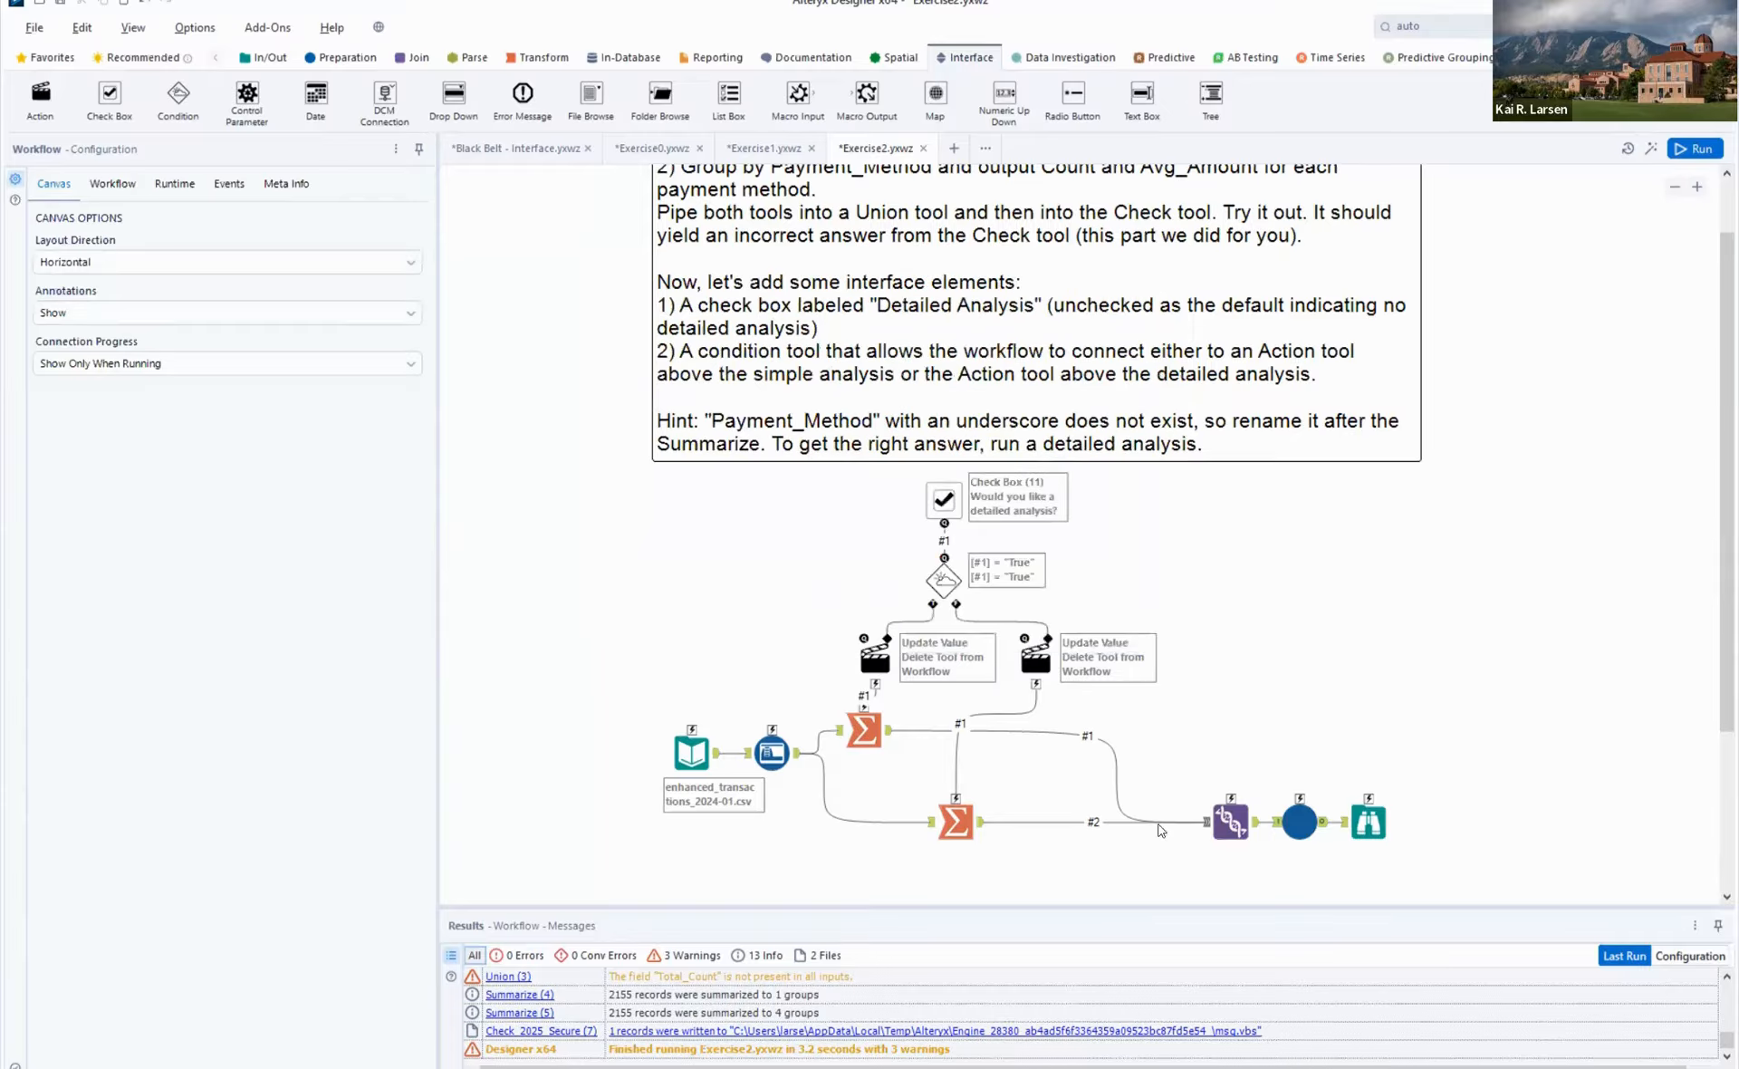
pyautogui.click(865, 729)
pyautogui.click(1215, 835)
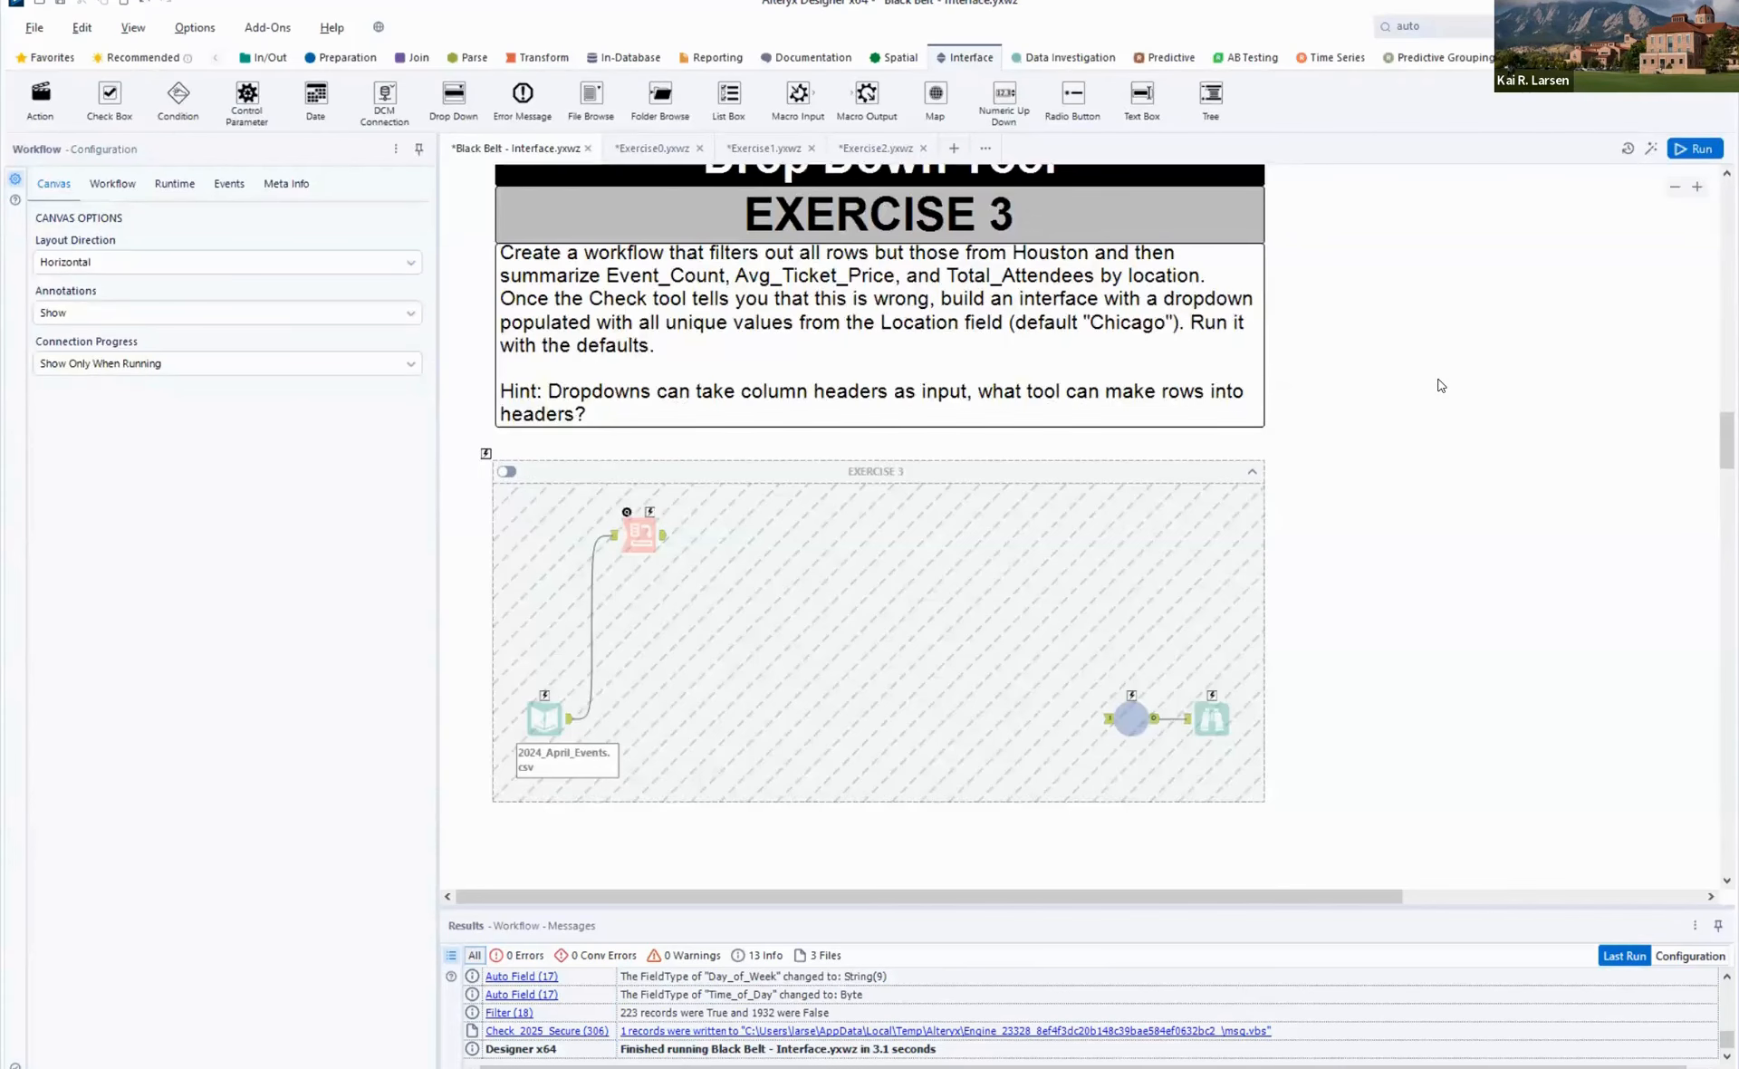
# - Copy the Exercise 3 instructions and container from the Black Belt - Interface workflow into a new workflow, and delete only the container around its tools
pyautogui.scroll(1, 1441, 385)
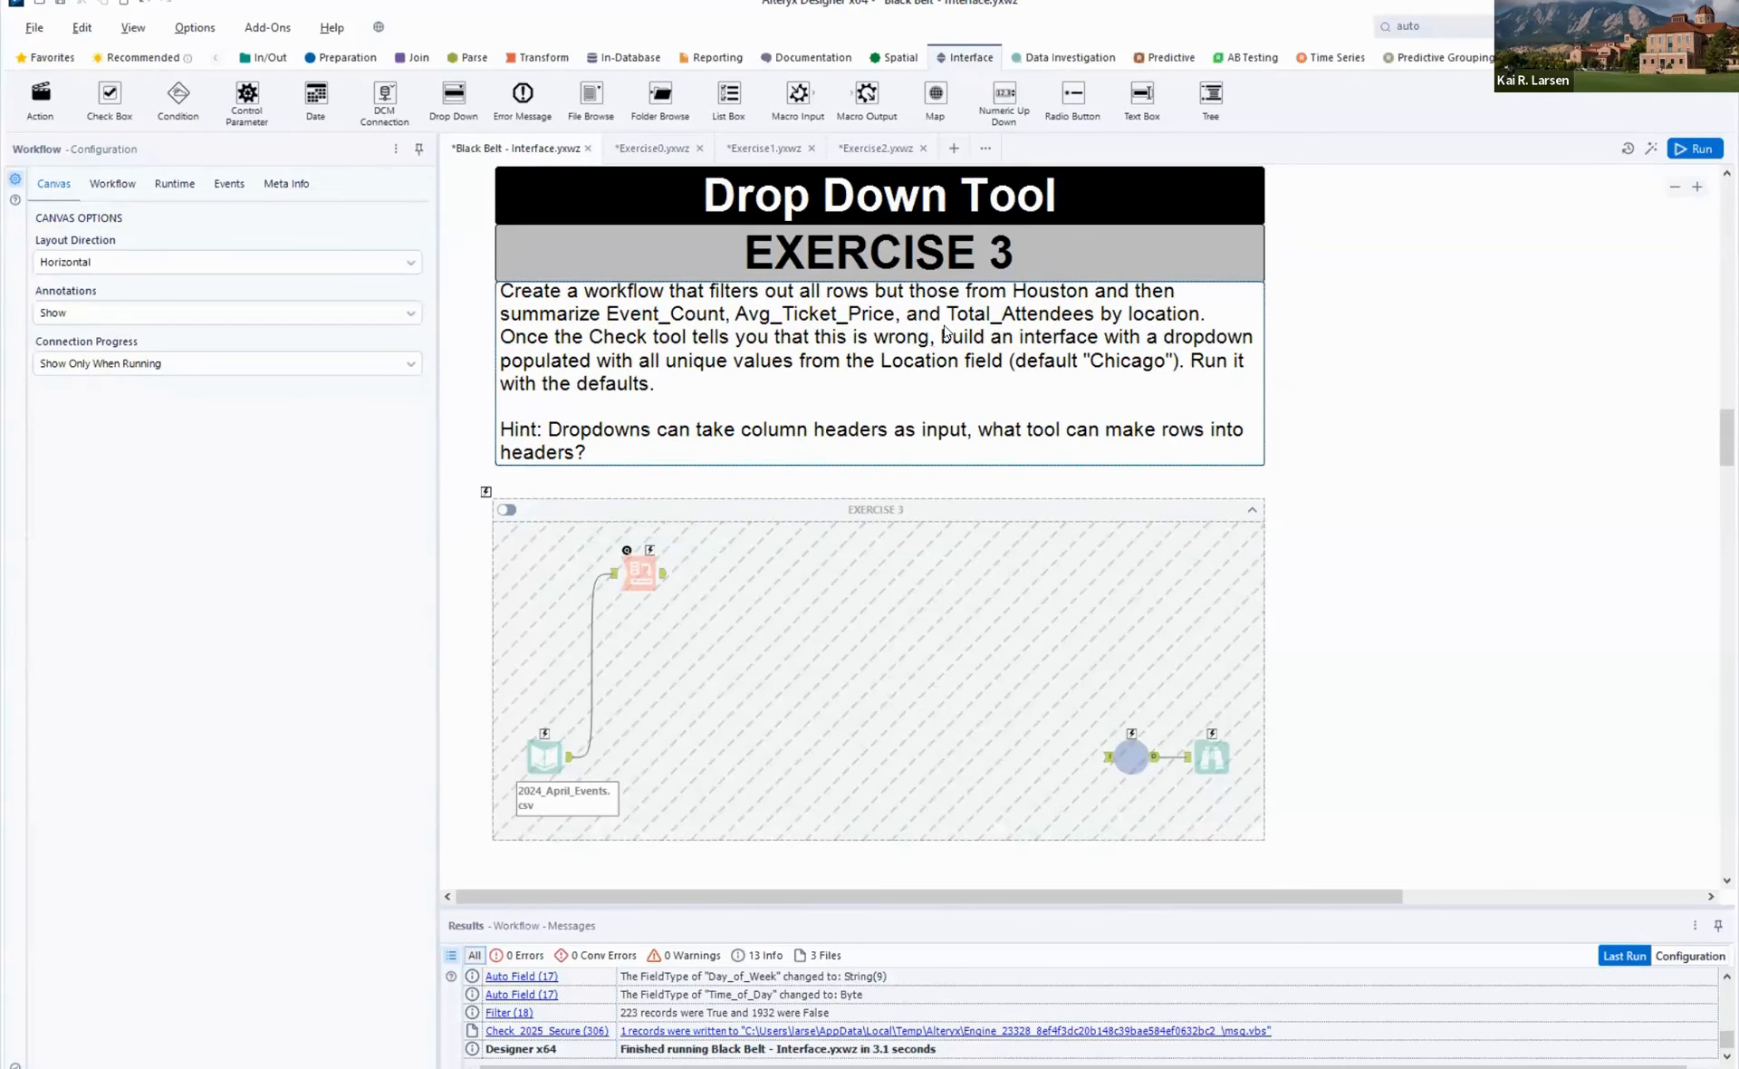
pyautogui.click(941, 331)
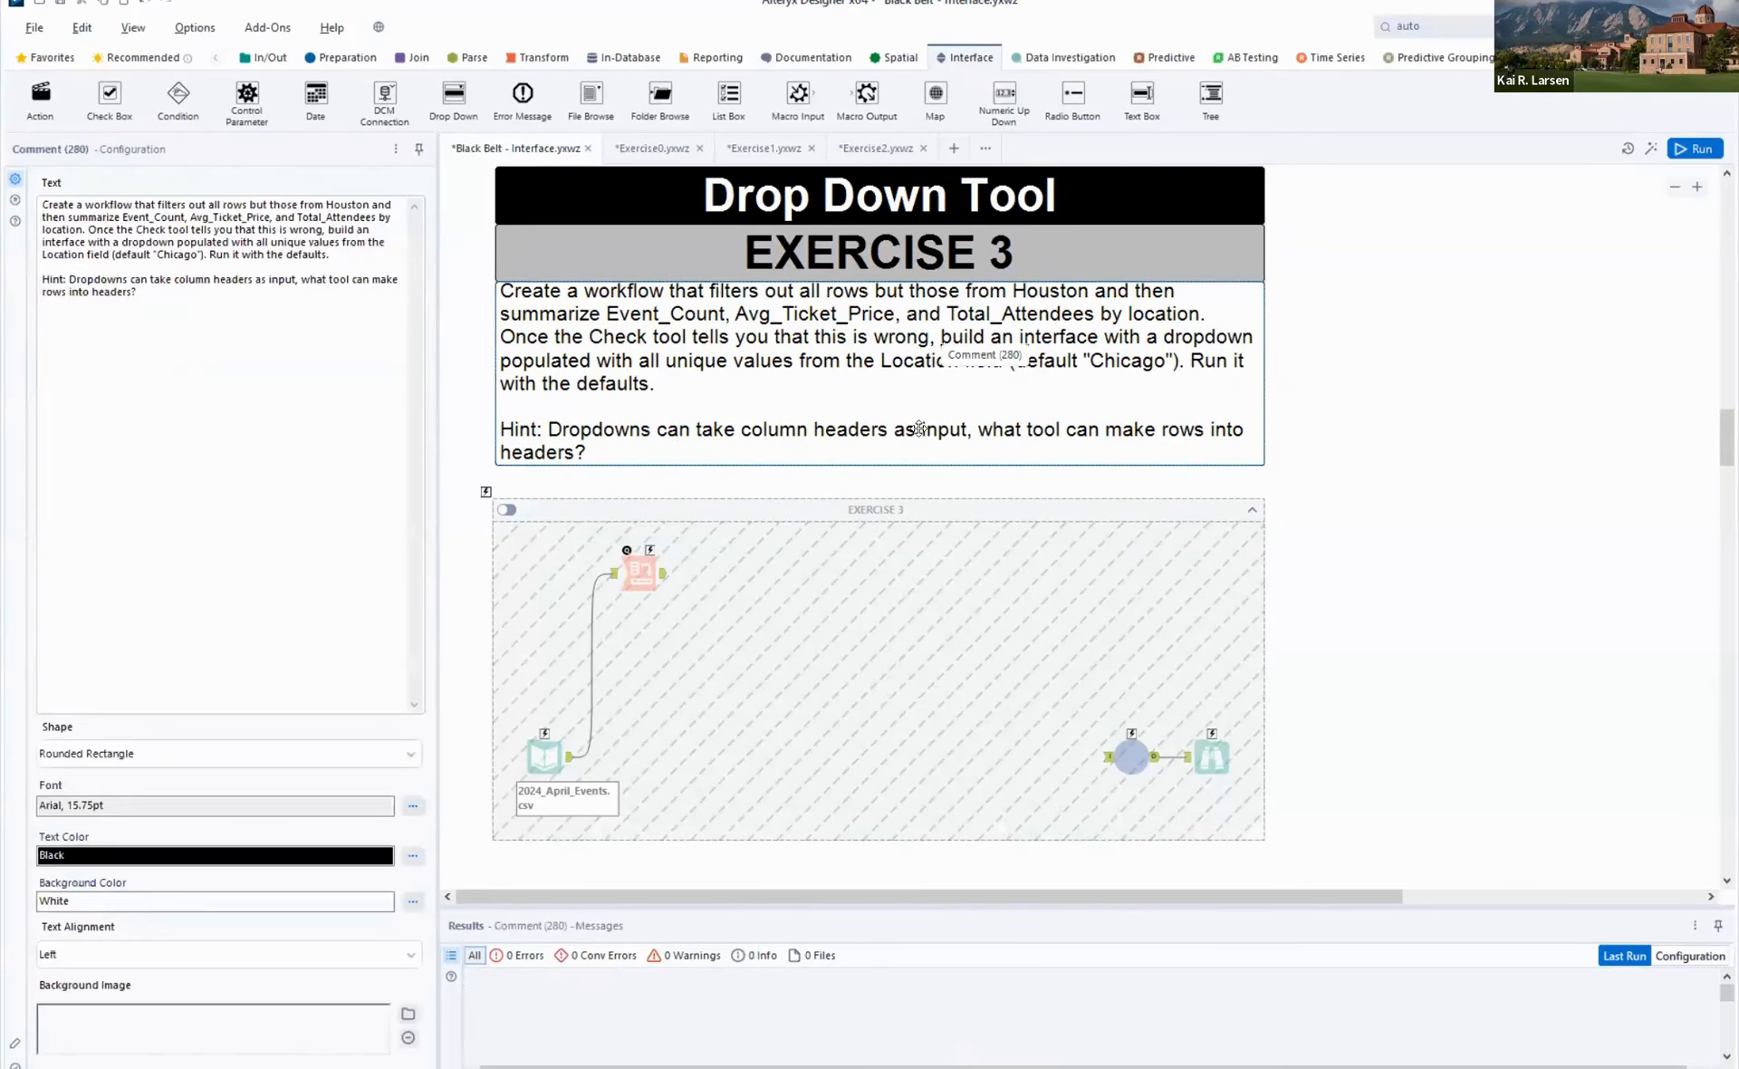
pyautogui.click(928, 508)
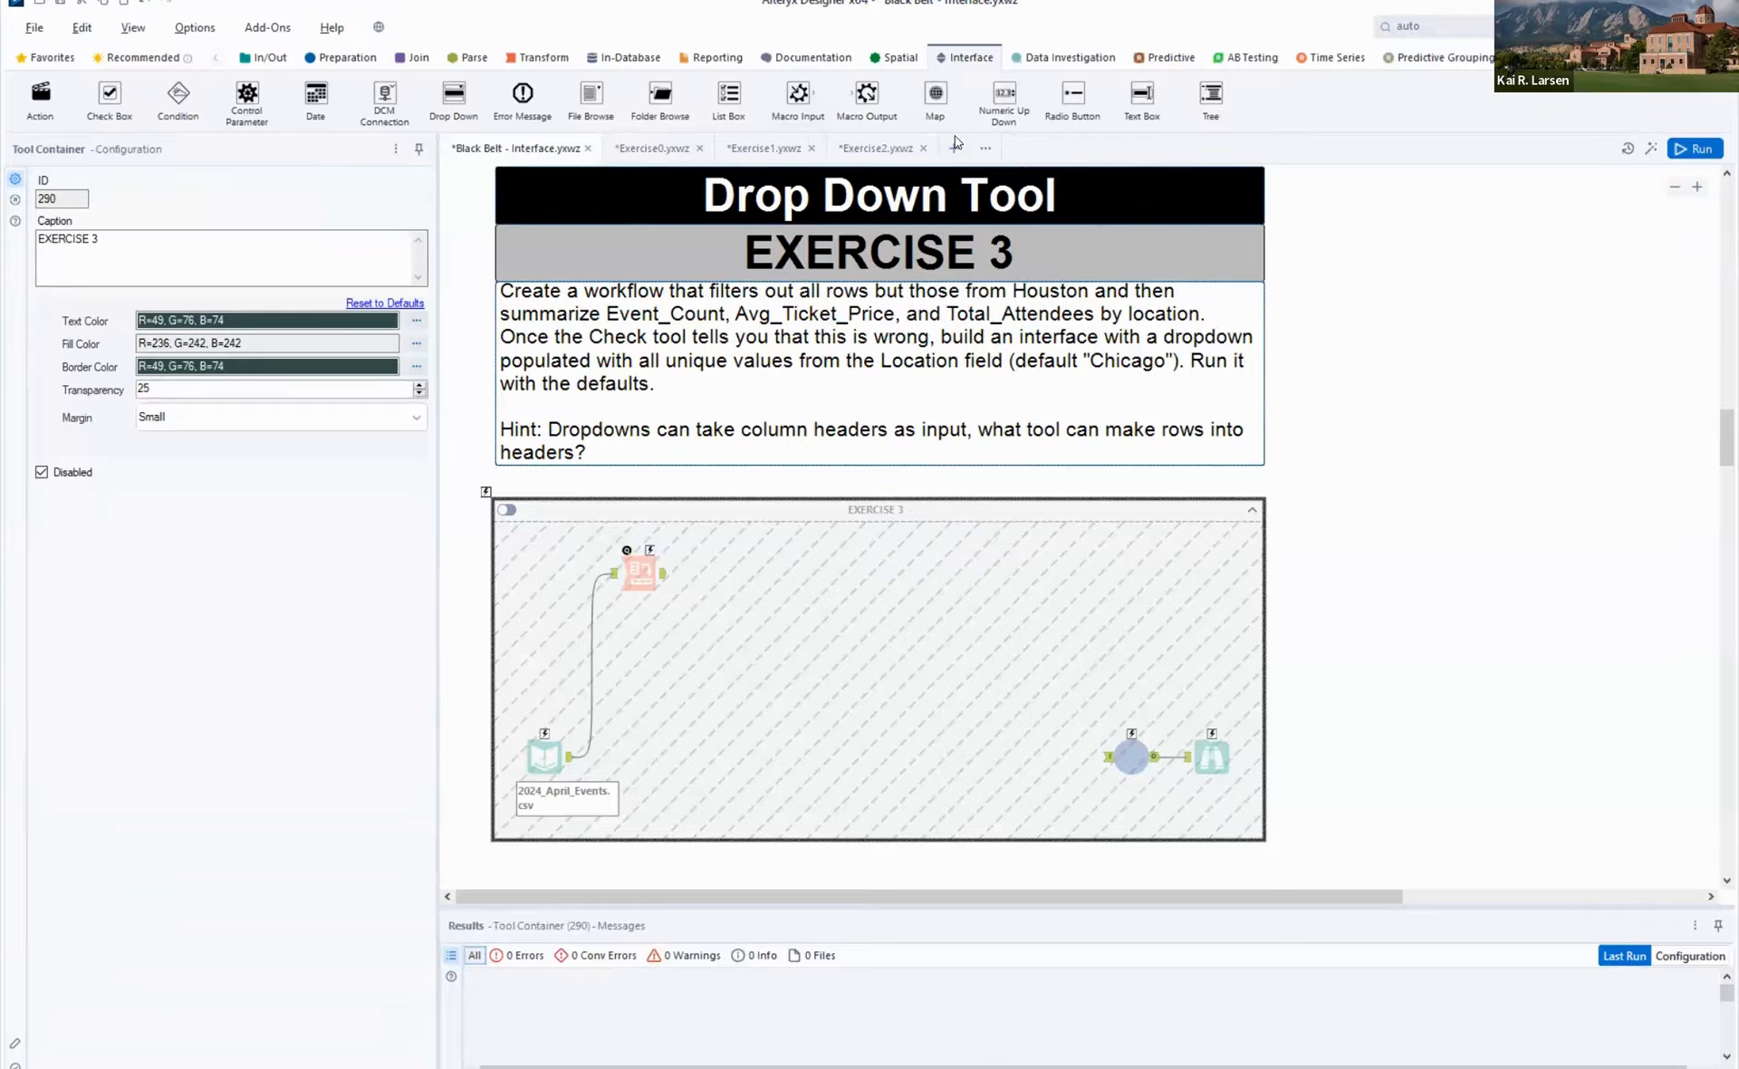
pyautogui.click(1039, 193)
pyautogui.hotkey('ctrl', 'n')
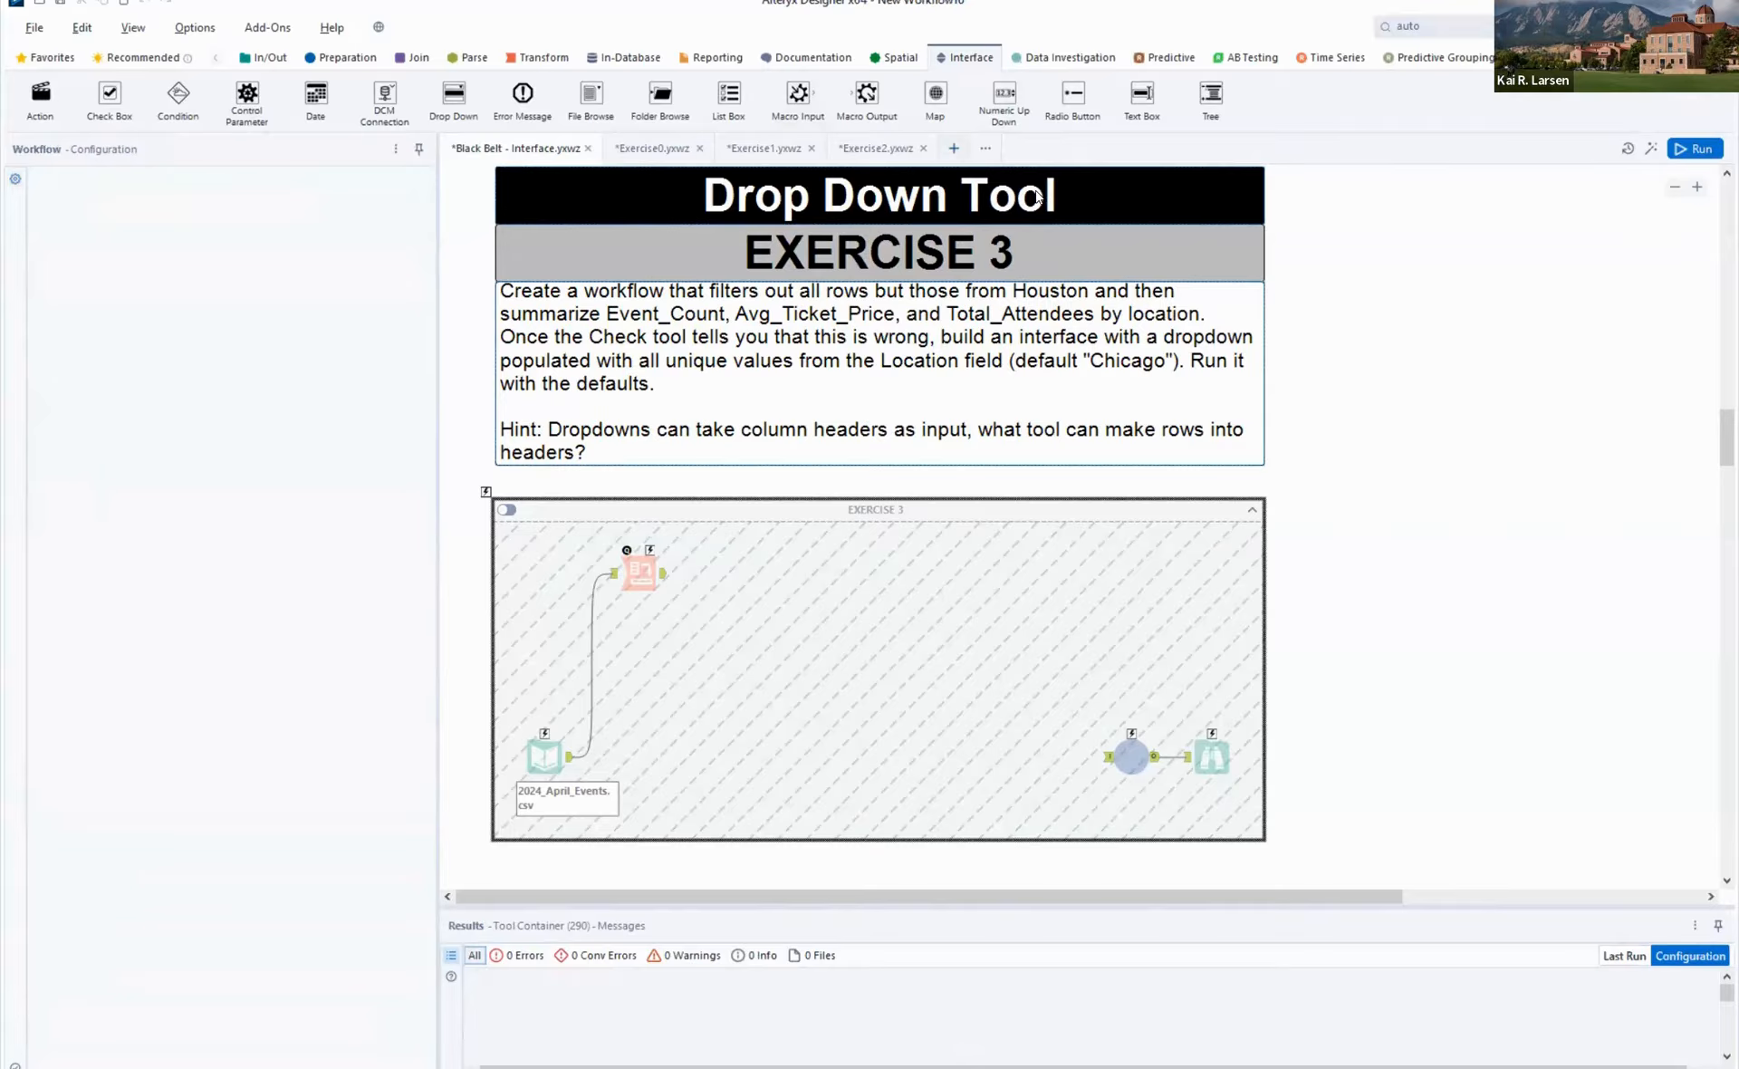
pyautogui.hotkey('ctrl', 'v')
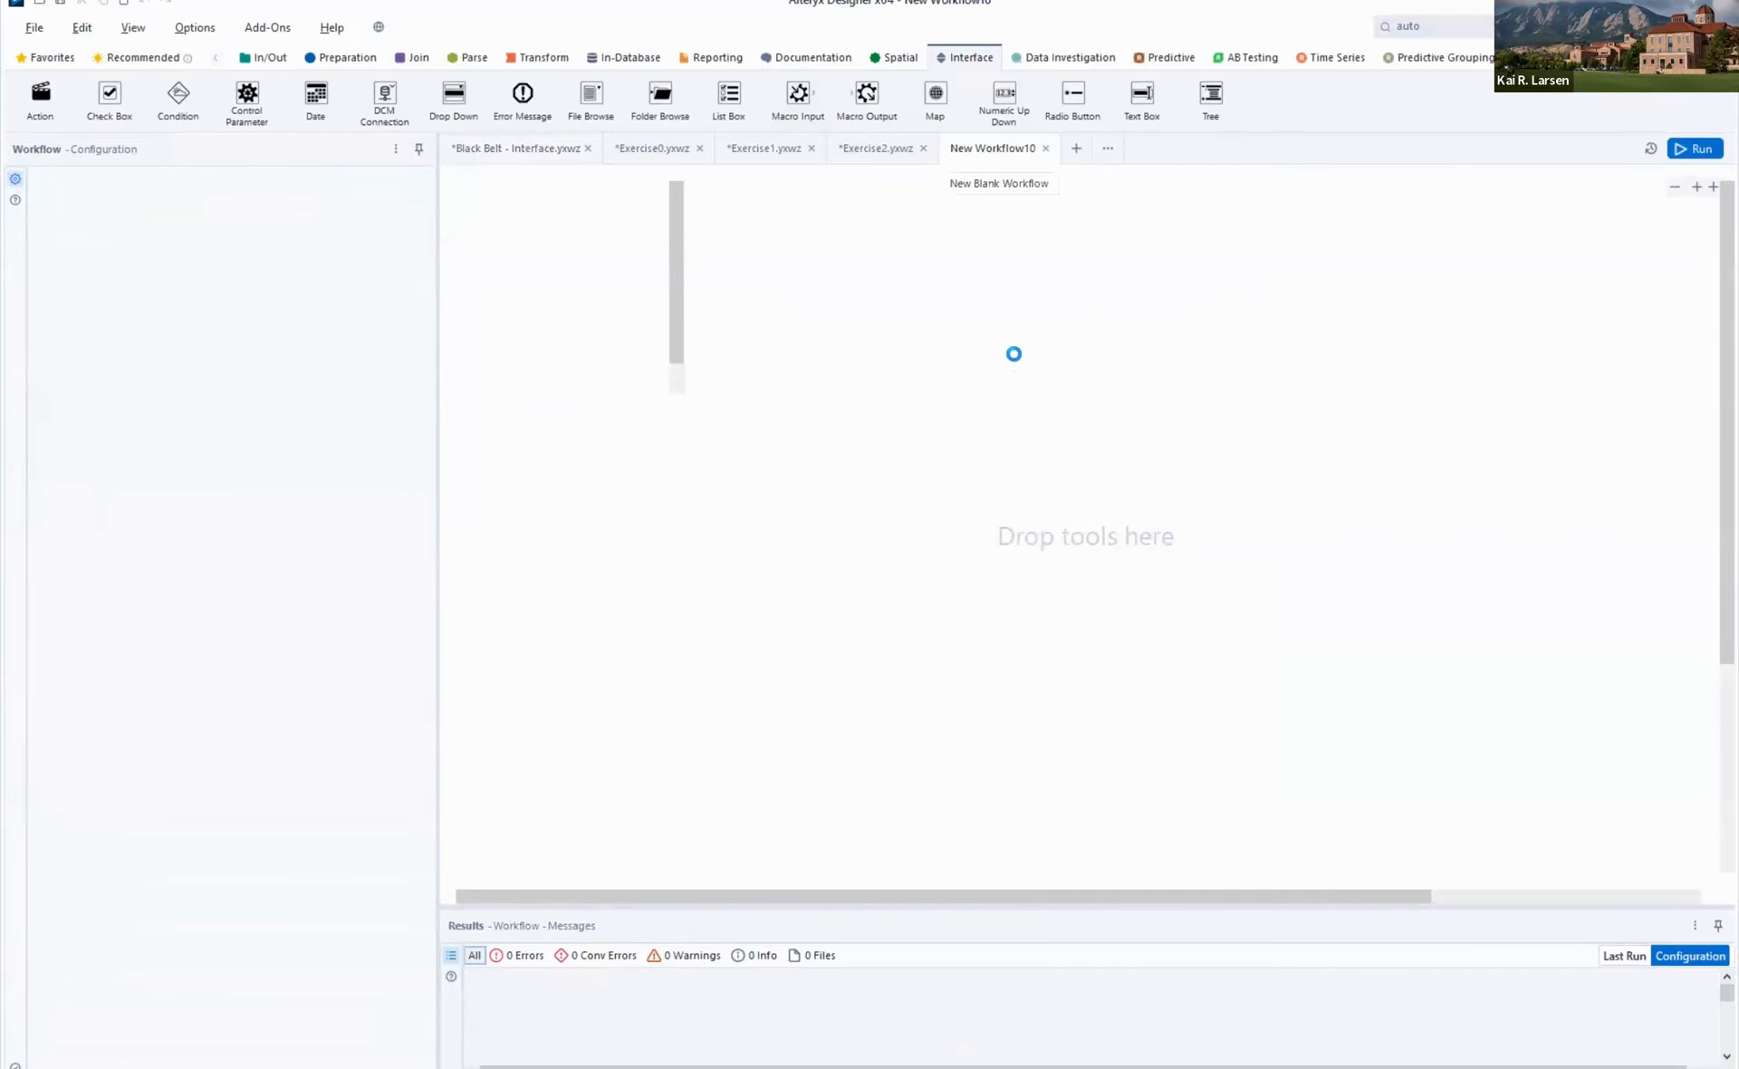
pyautogui.moveTo(1013, 354); pyautogui.dragTo(848, 268)
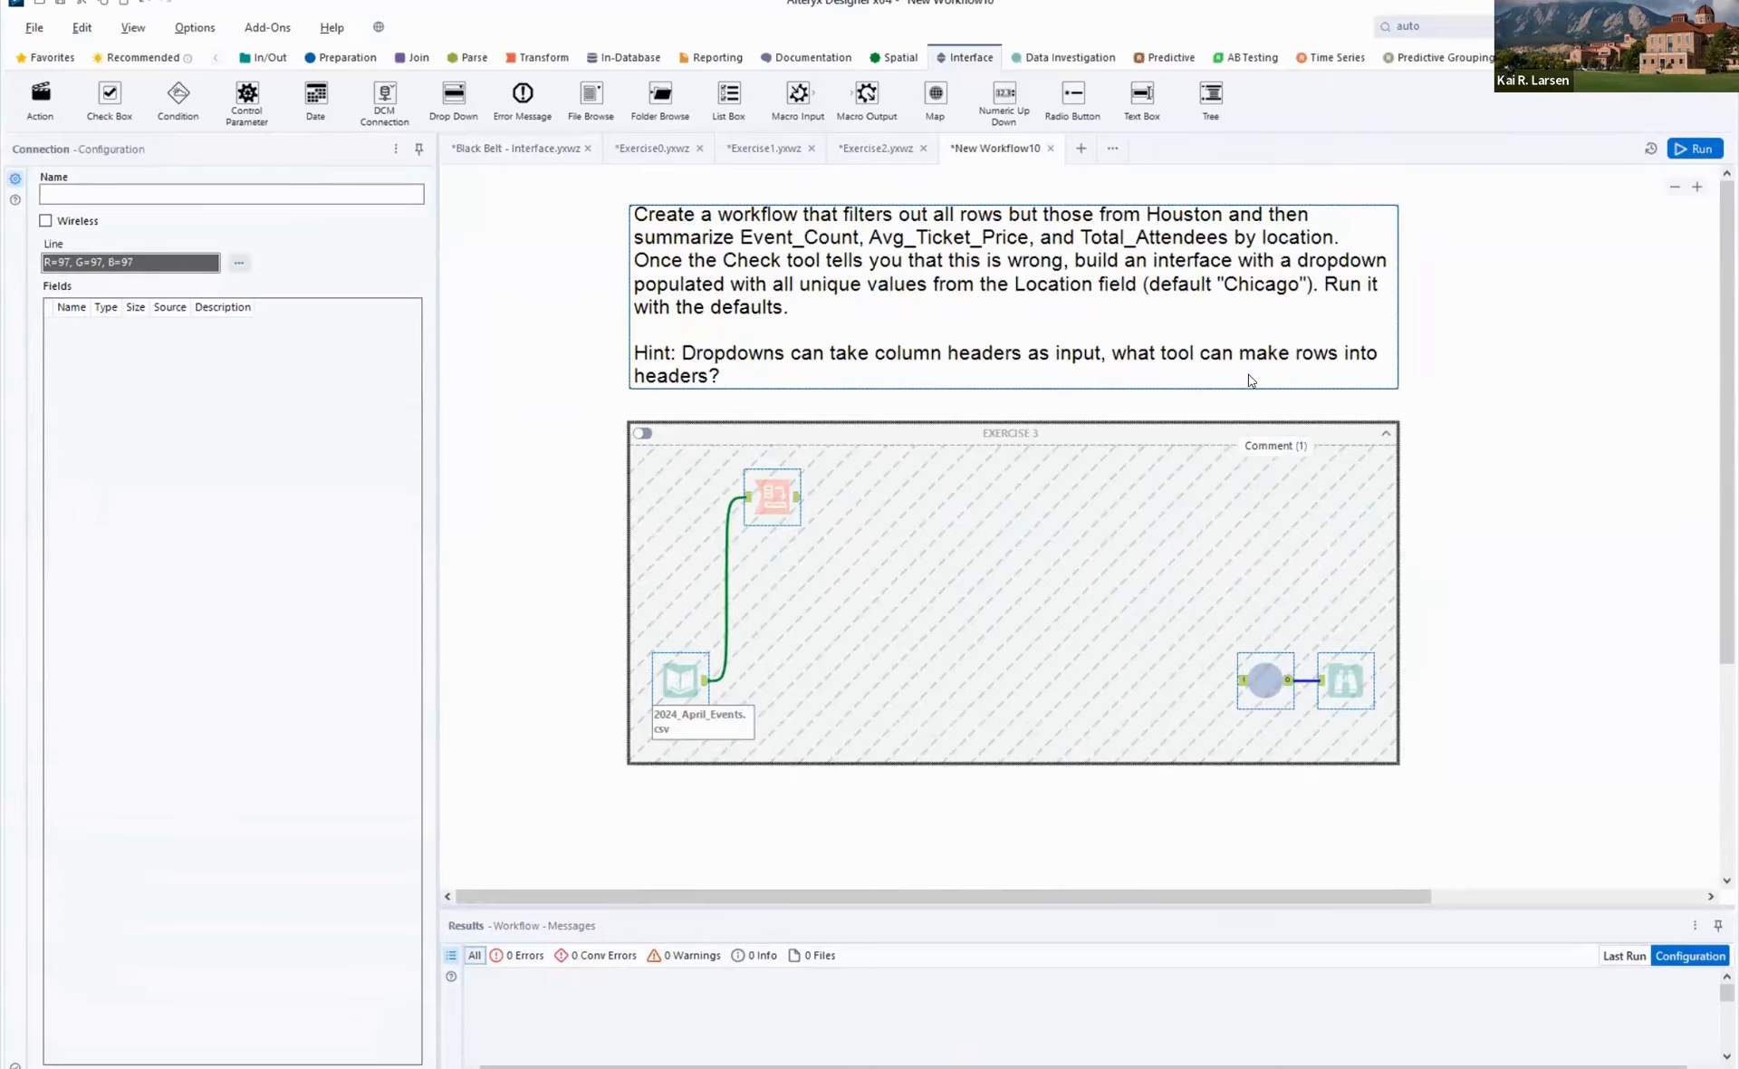
pyautogui.click(1511, 276)
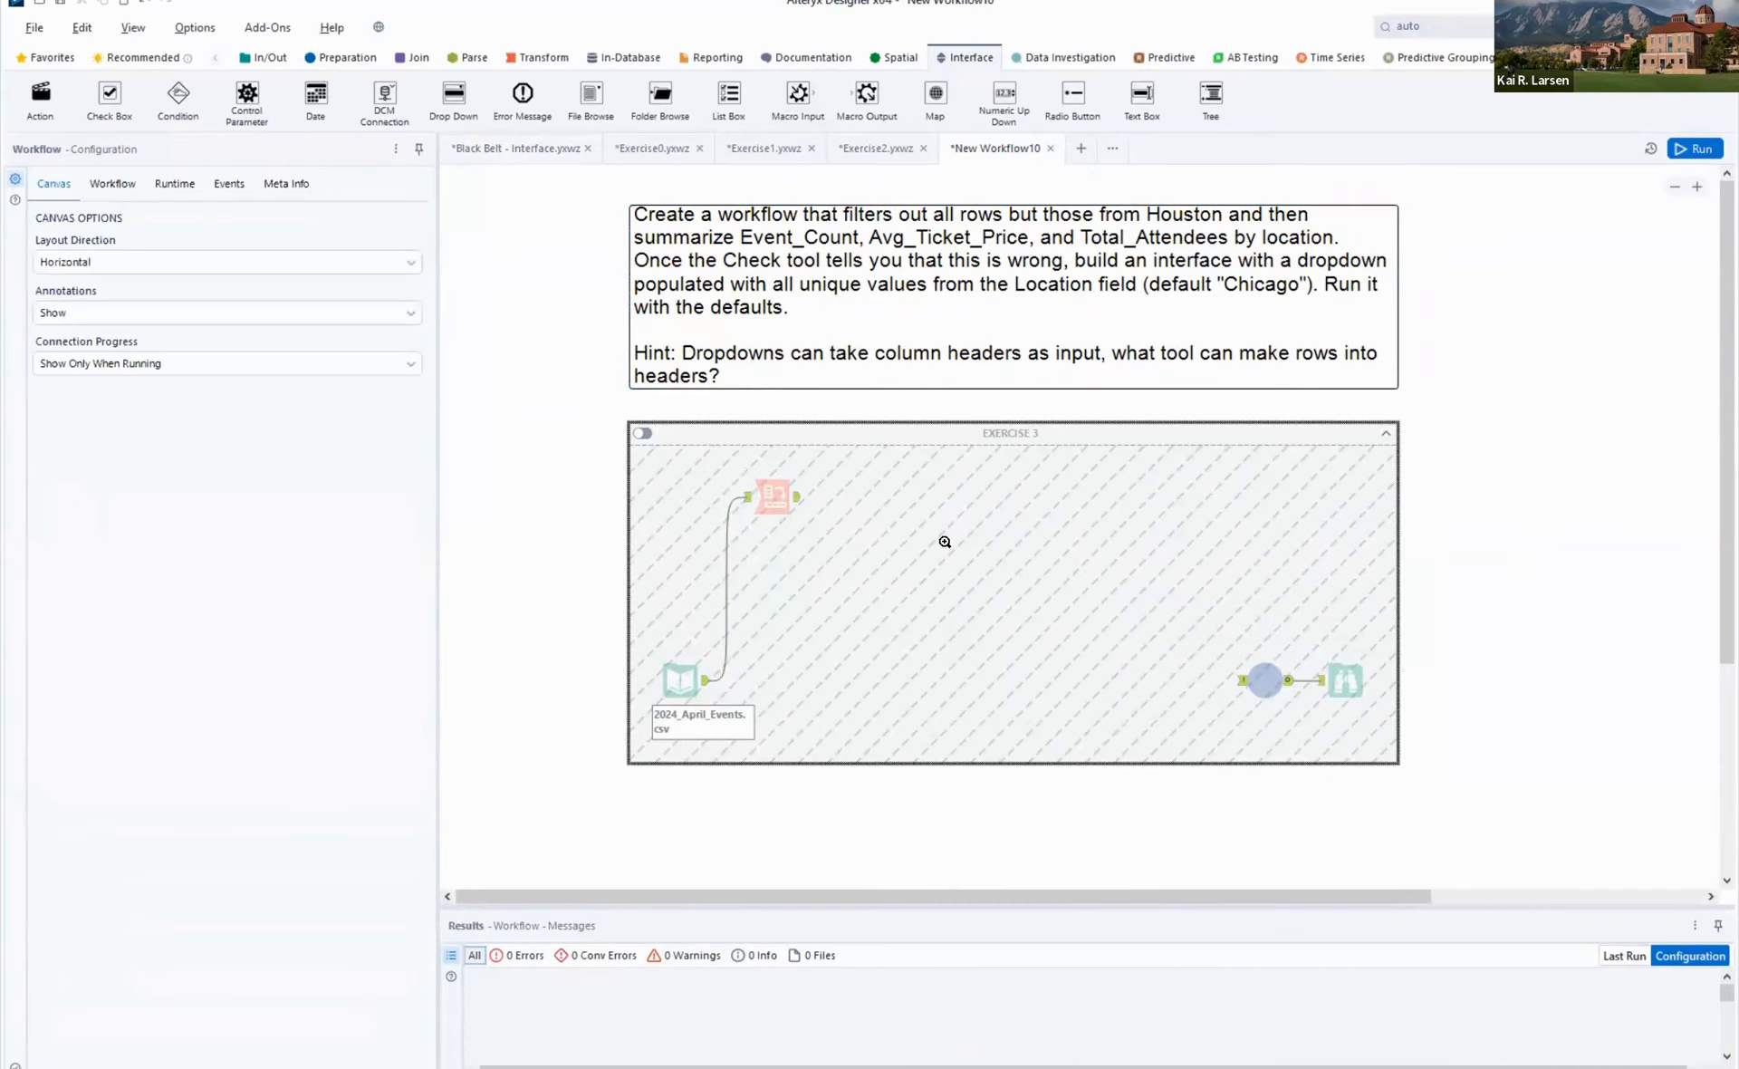
pyautogui.rightClick(986, 555)
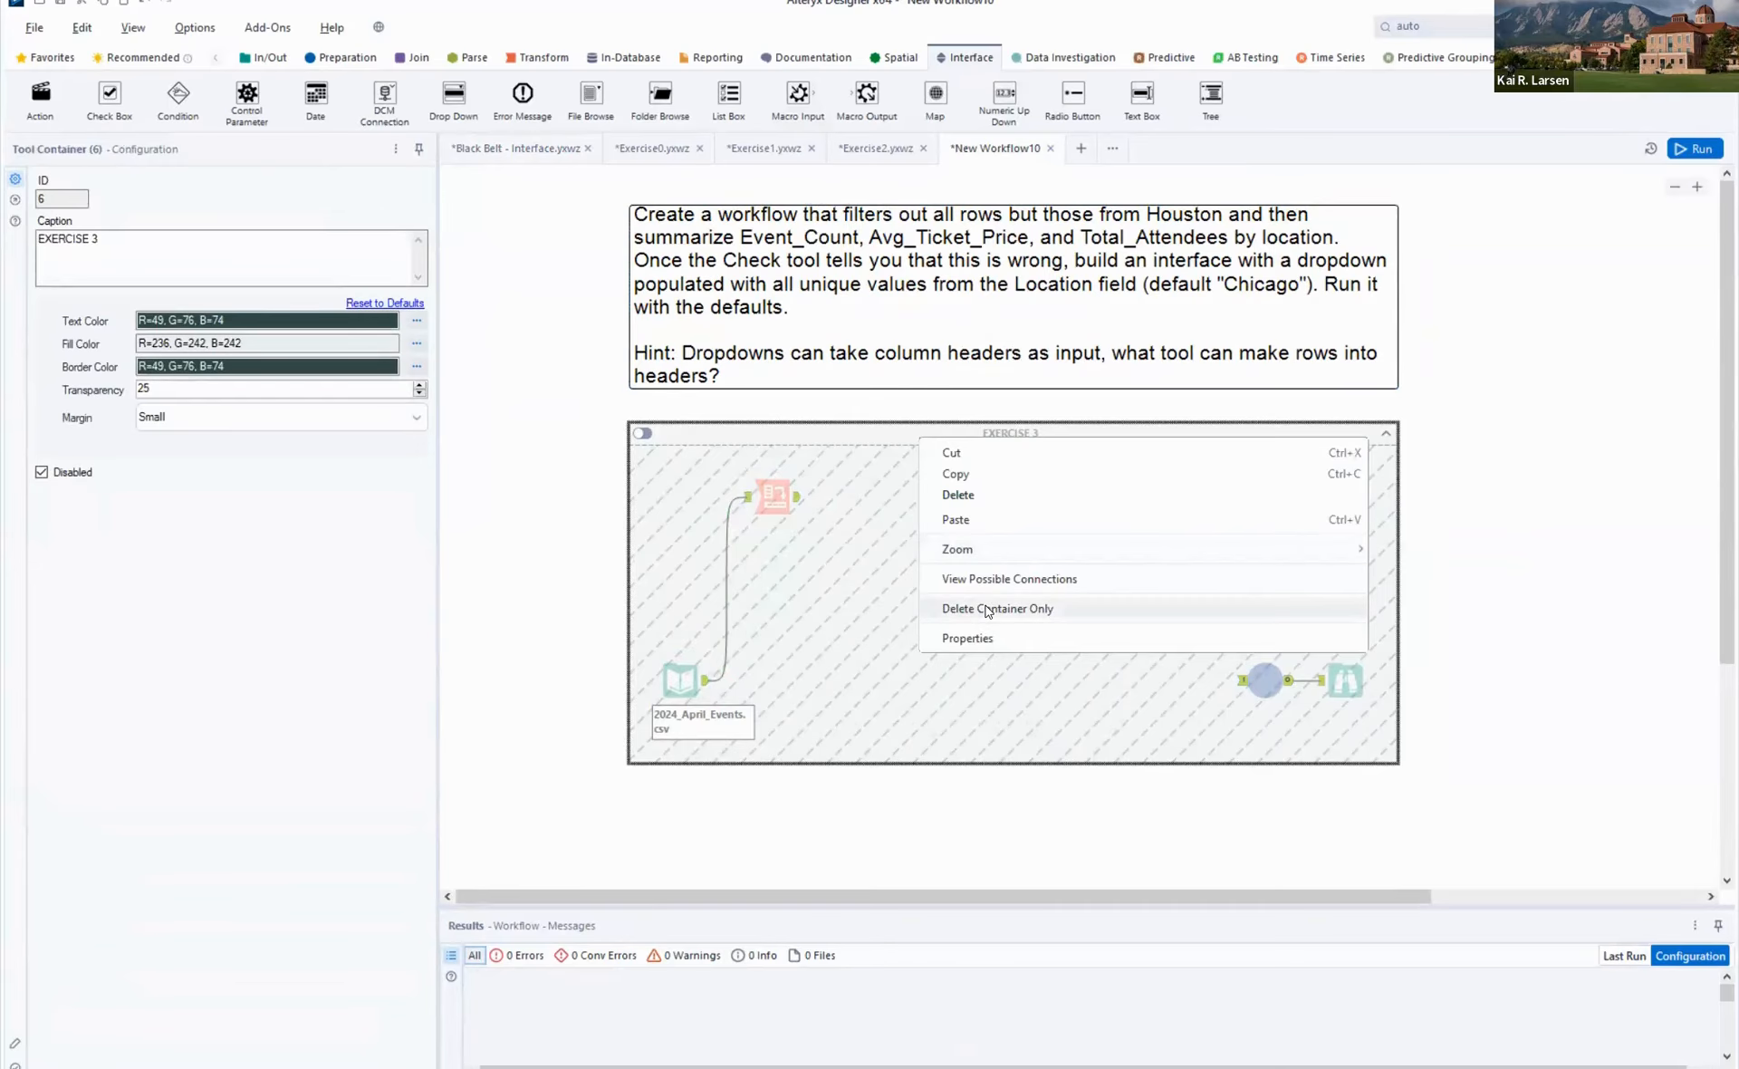
pyautogui.click(861, 504)
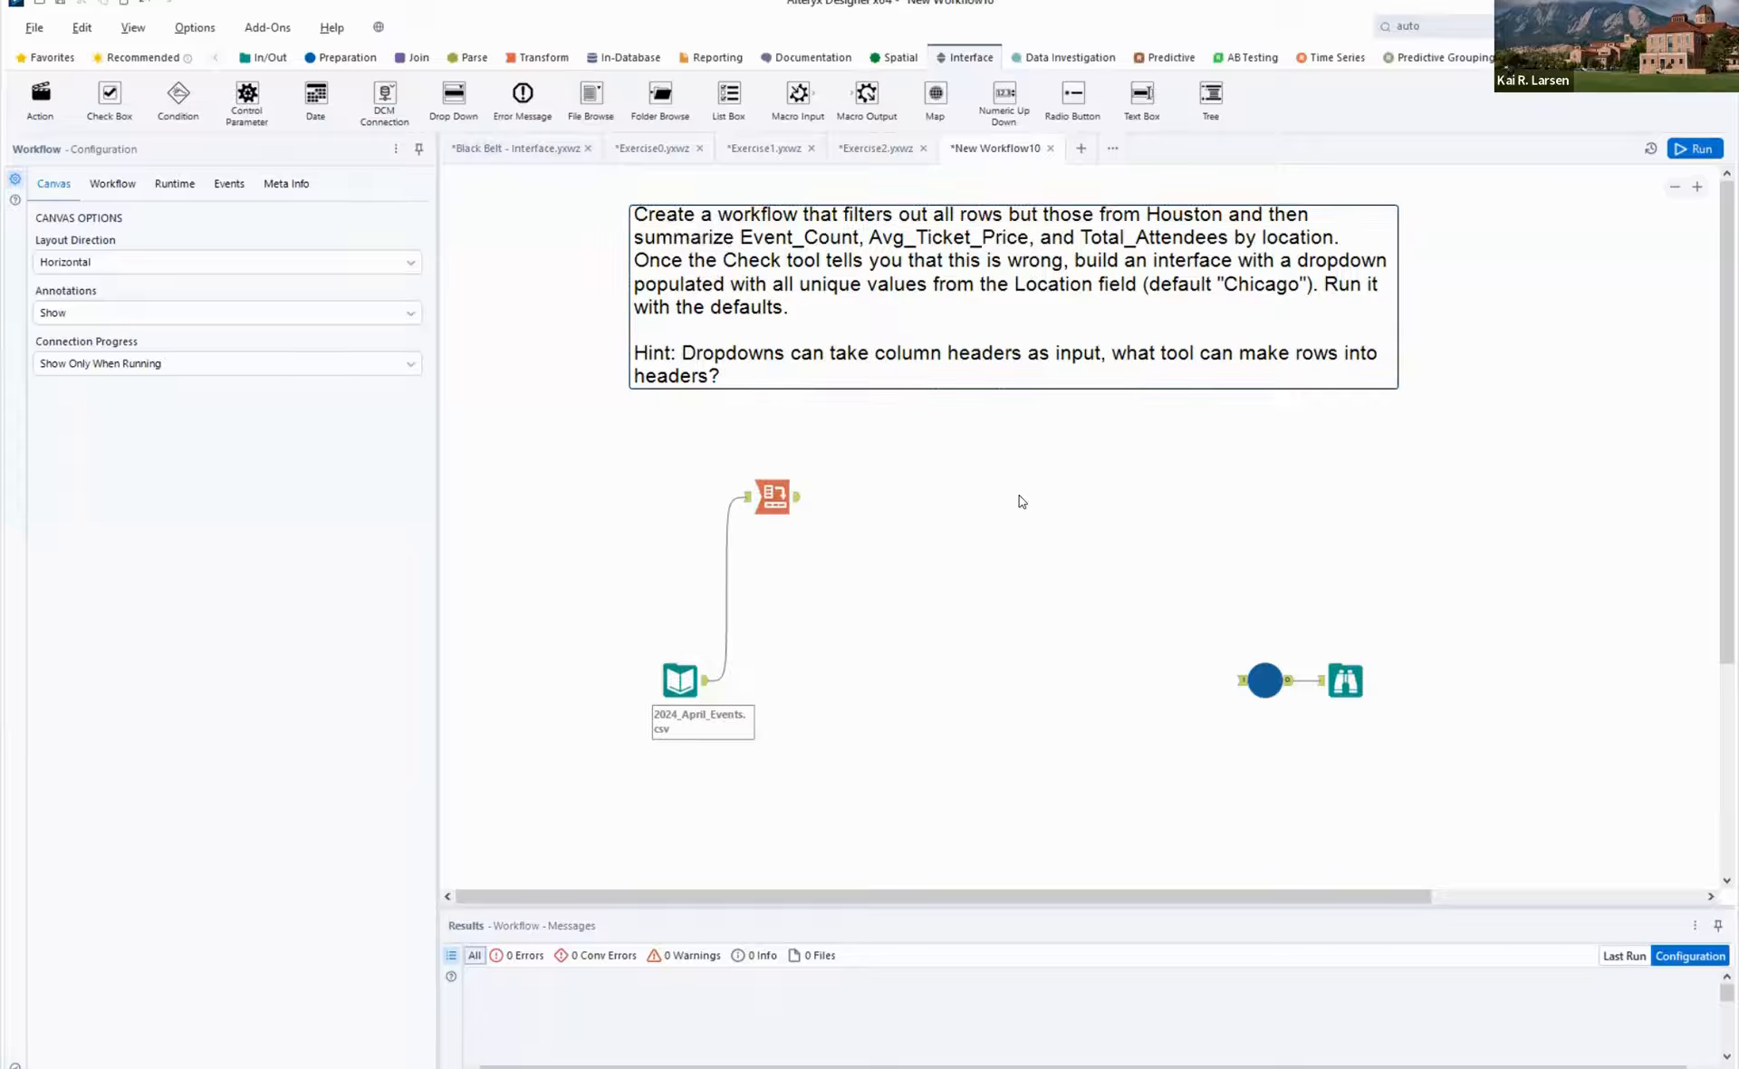
# - Connect a Filter tool to the 2024_April_Events.csv input and set its basic filter to Location equals Houston
pyautogui.click(348, 57)
pyautogui.moveTo(247, 95); pyautogui.dragTo(908, 681)
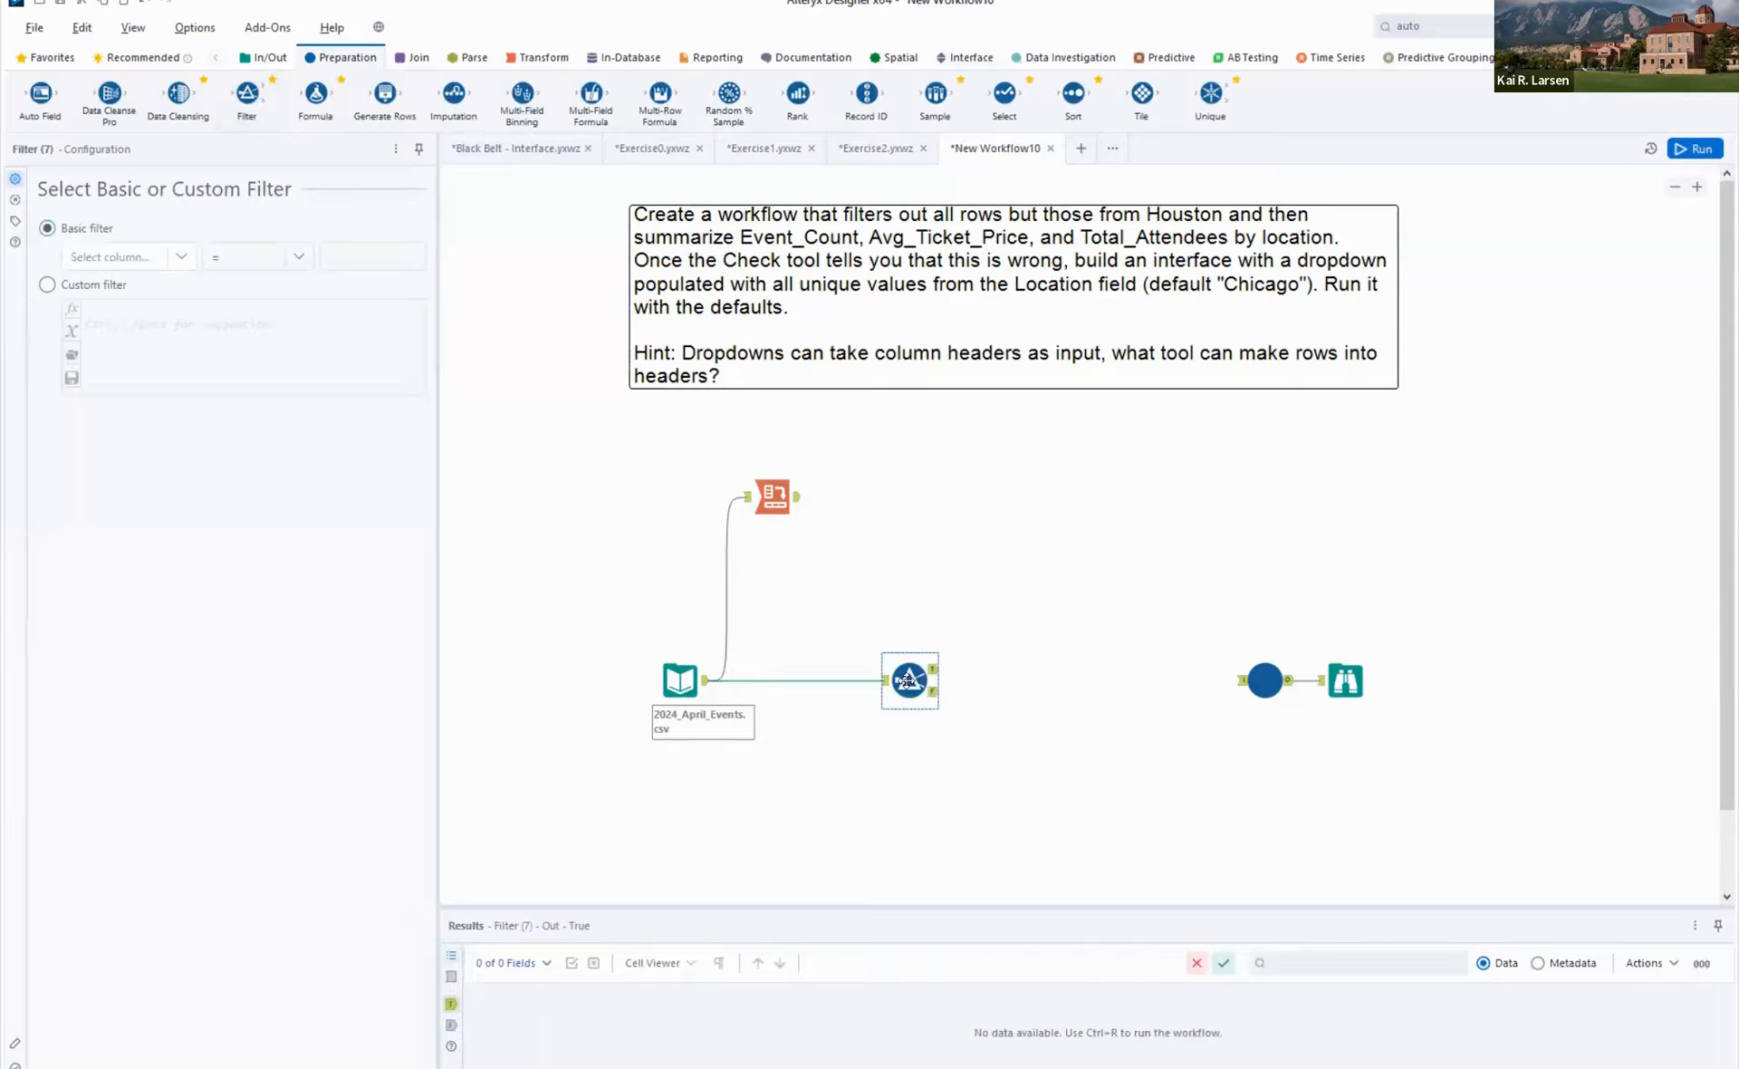
pyautogui.click(177, 257)
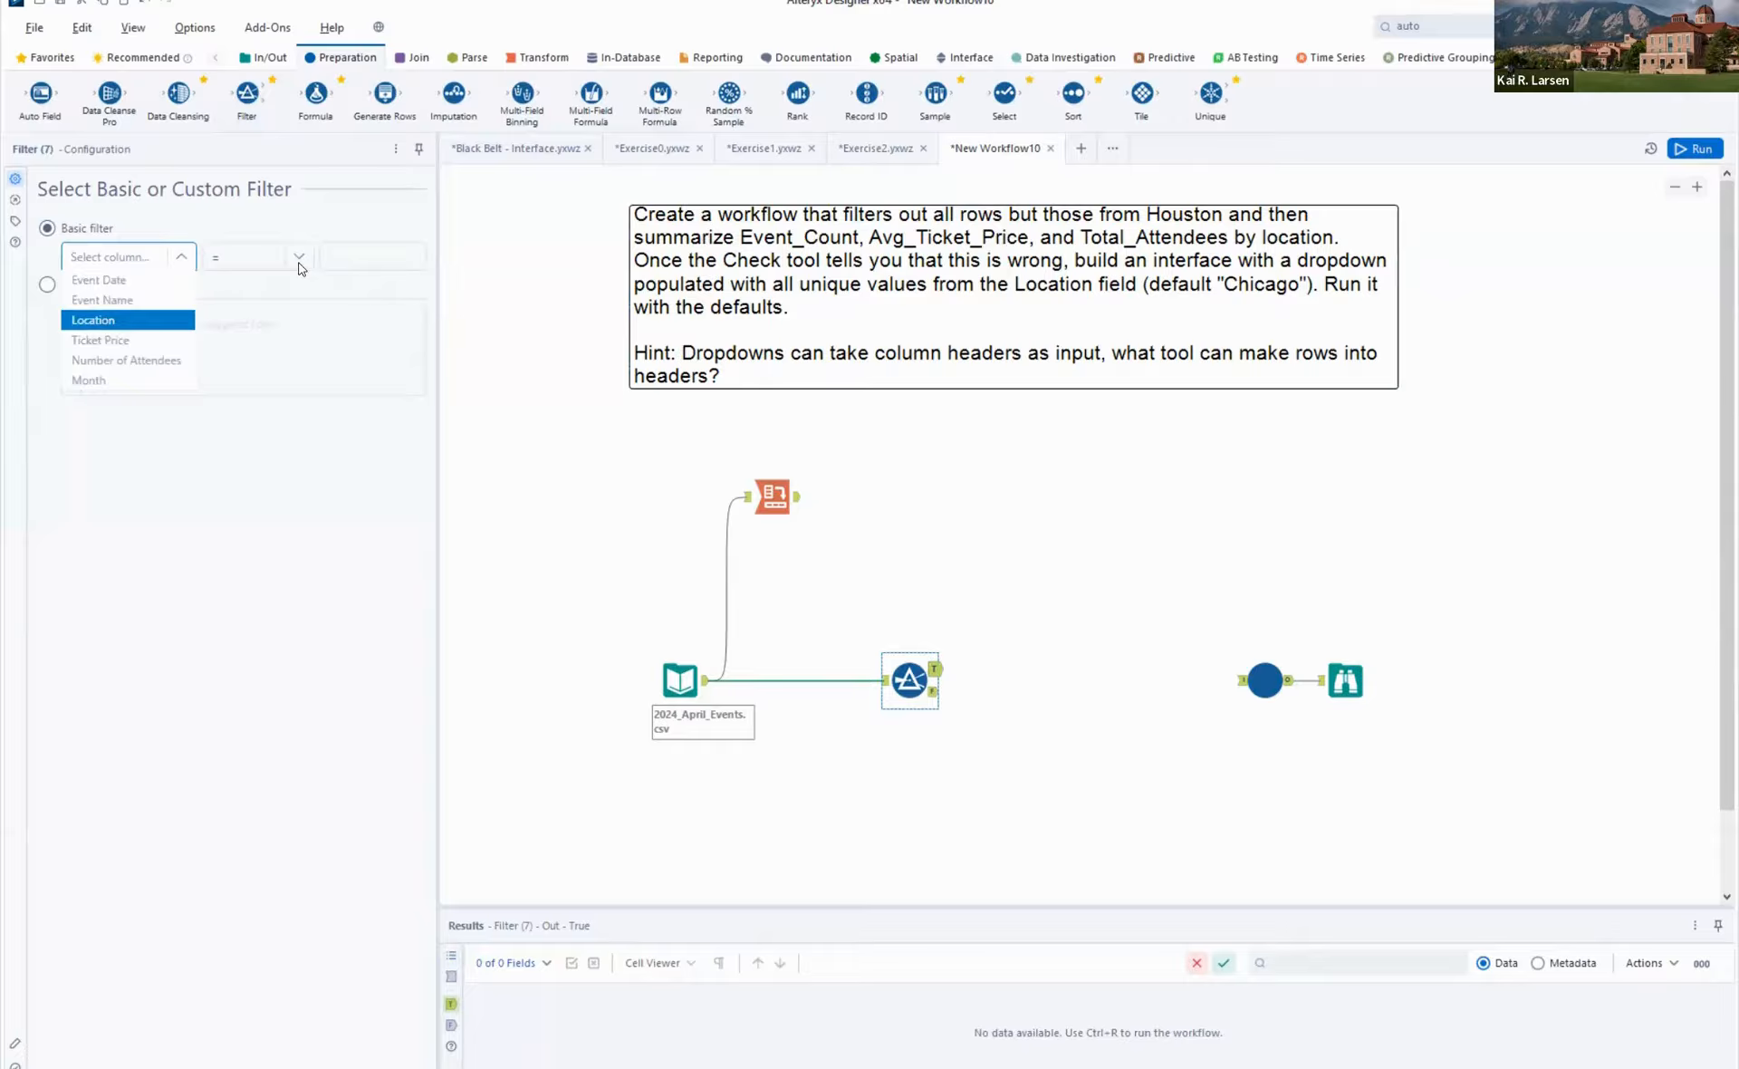
pyautogui.click(134, 321)
pyautogui.click(380, 254)
pyautogui.write('H')
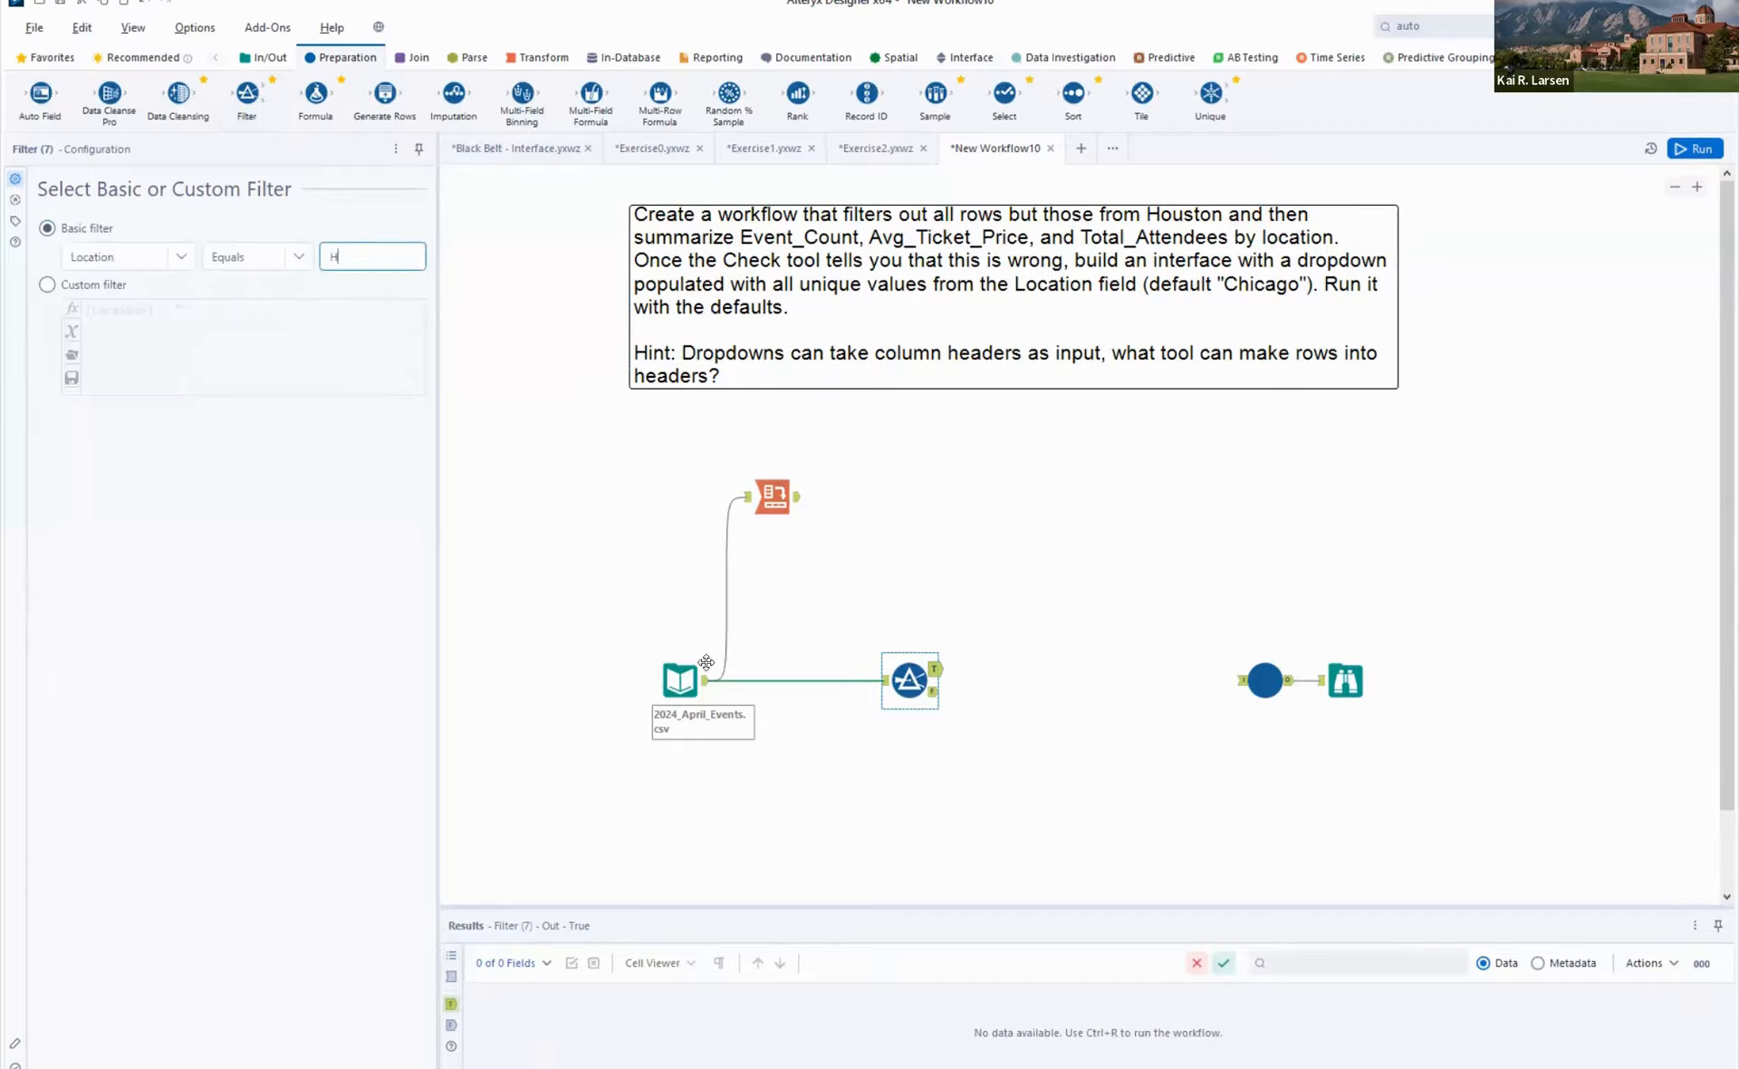
pyautogui.write('ouston')
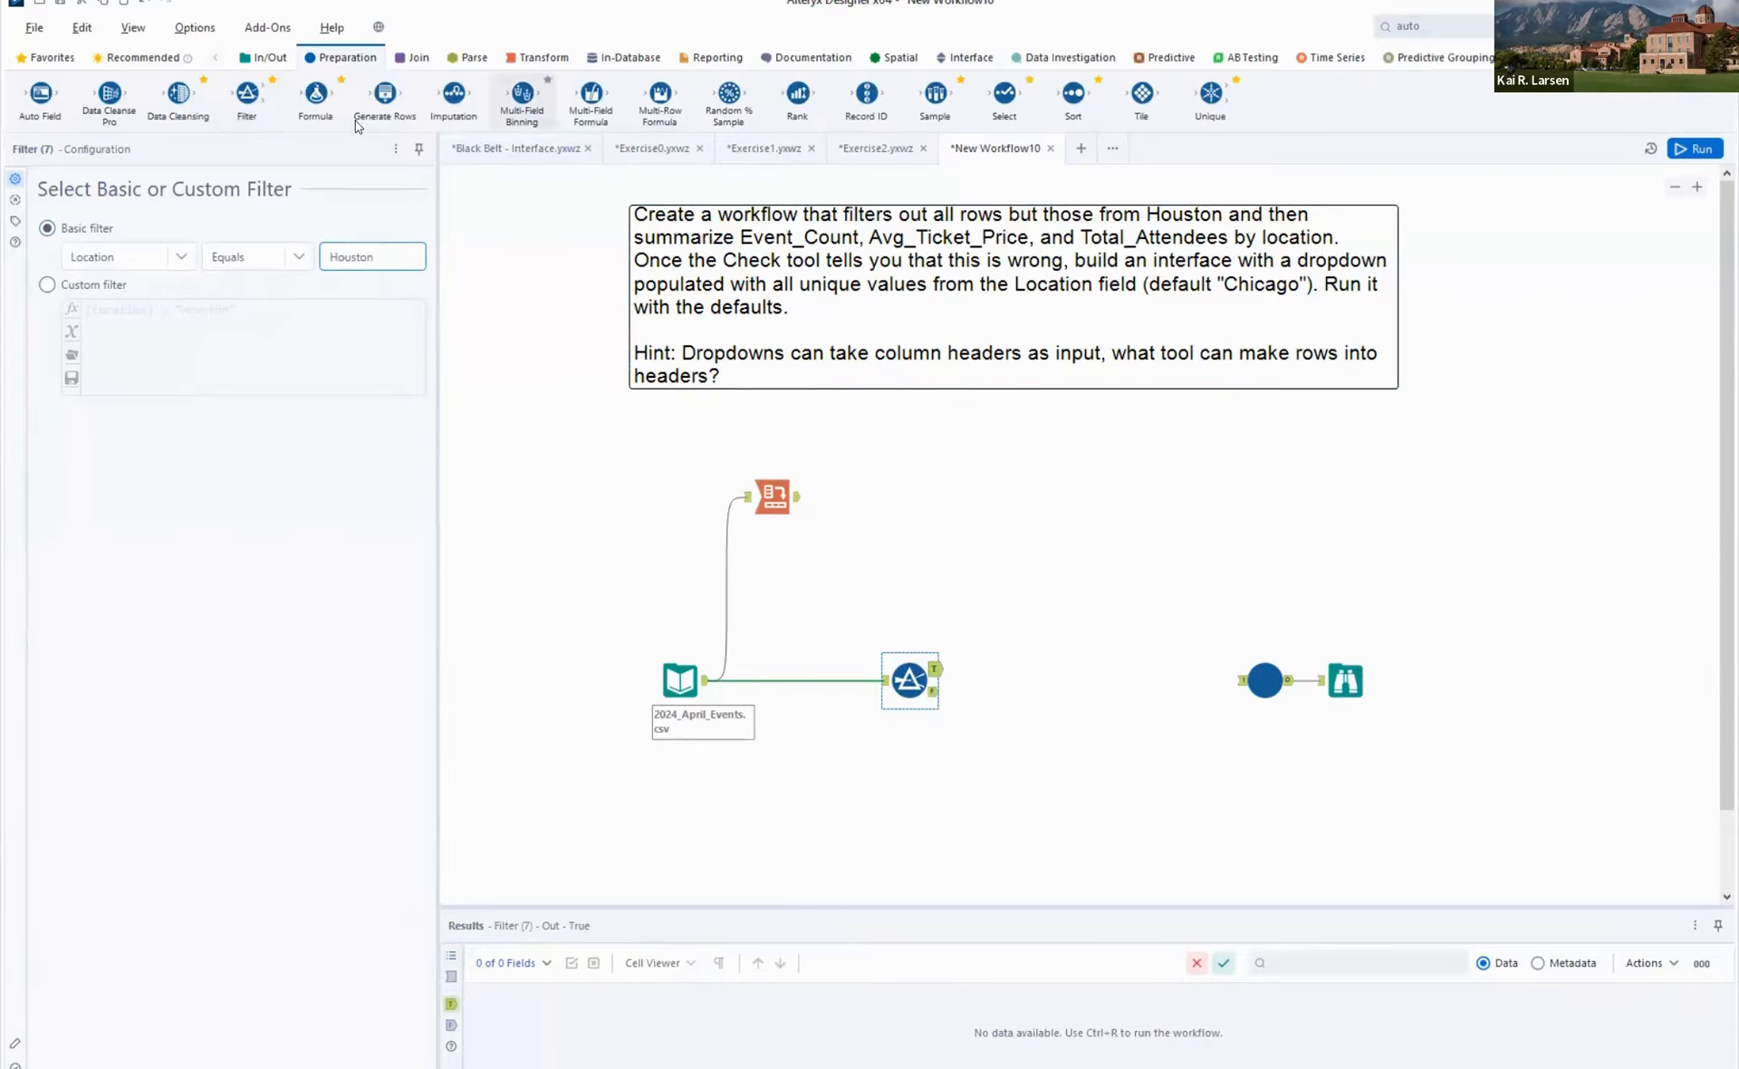
# - Add a Summarize tool to the Filter's true output and group the rows by Location
pyautogui.click(534, 58)
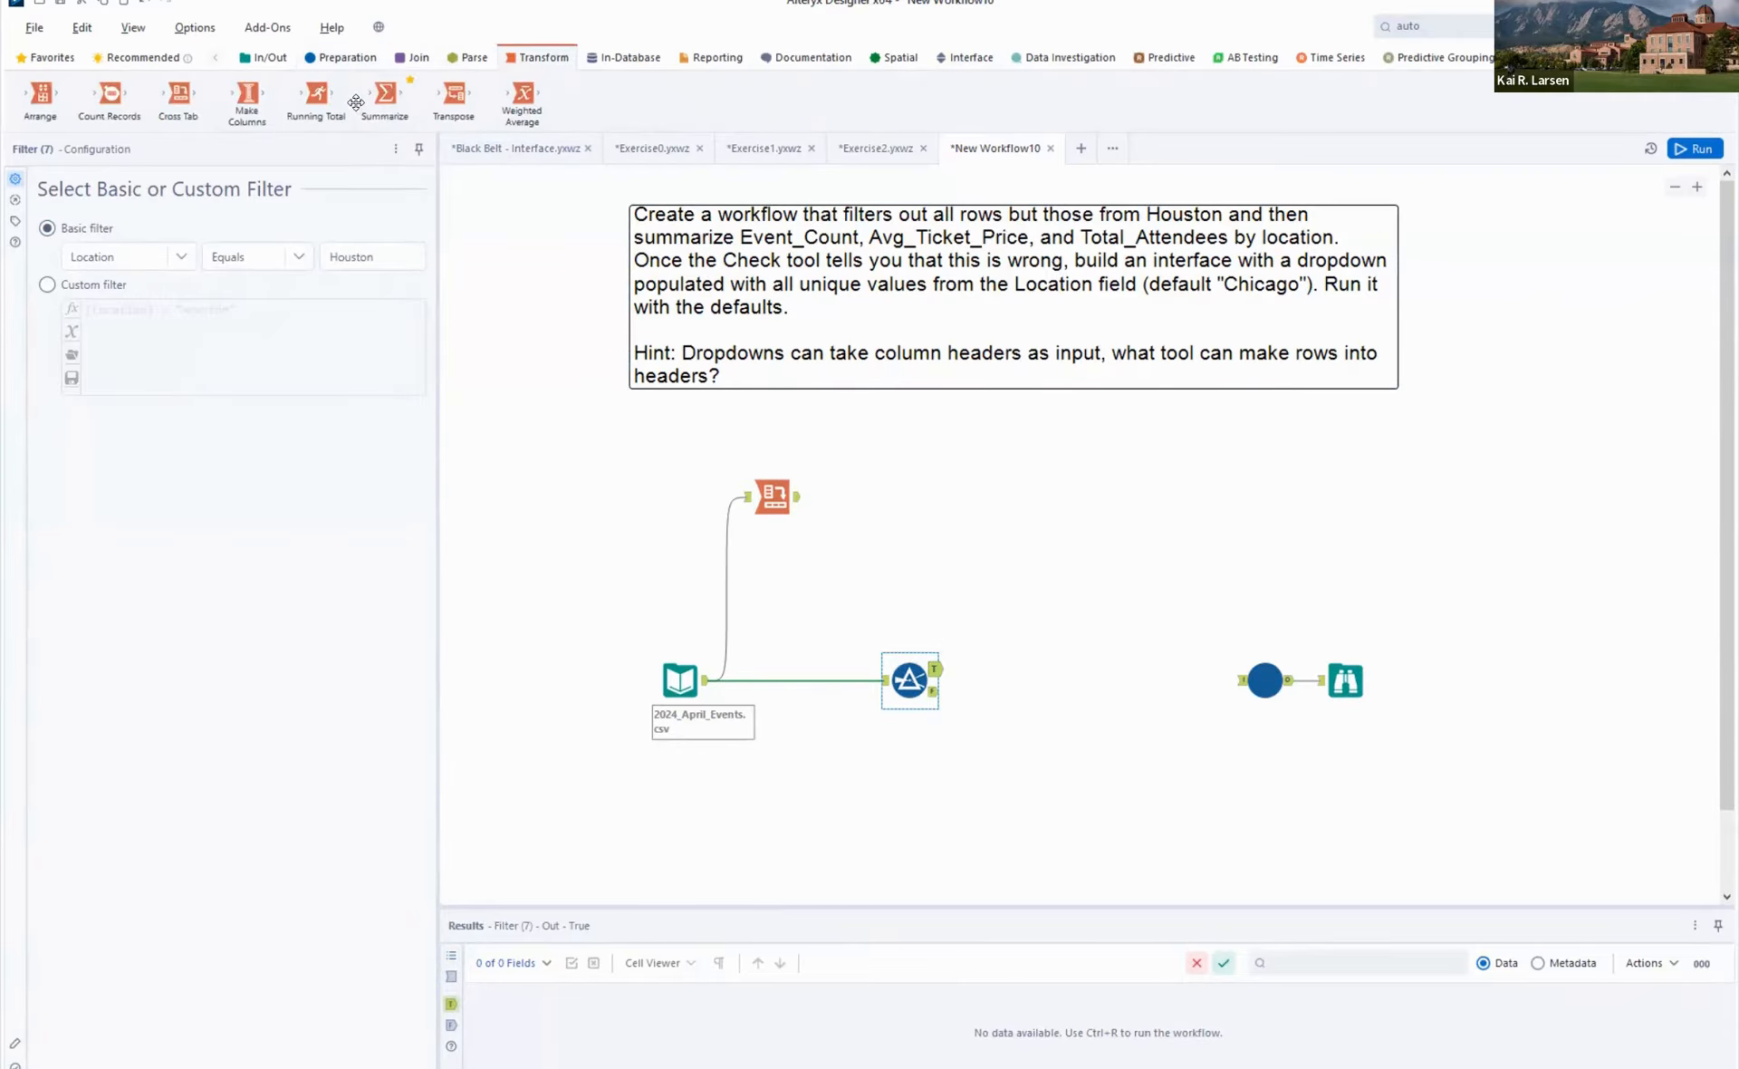
pyautogui.moveTo(385, 93); pyautogui.dragTo(1025, 684)
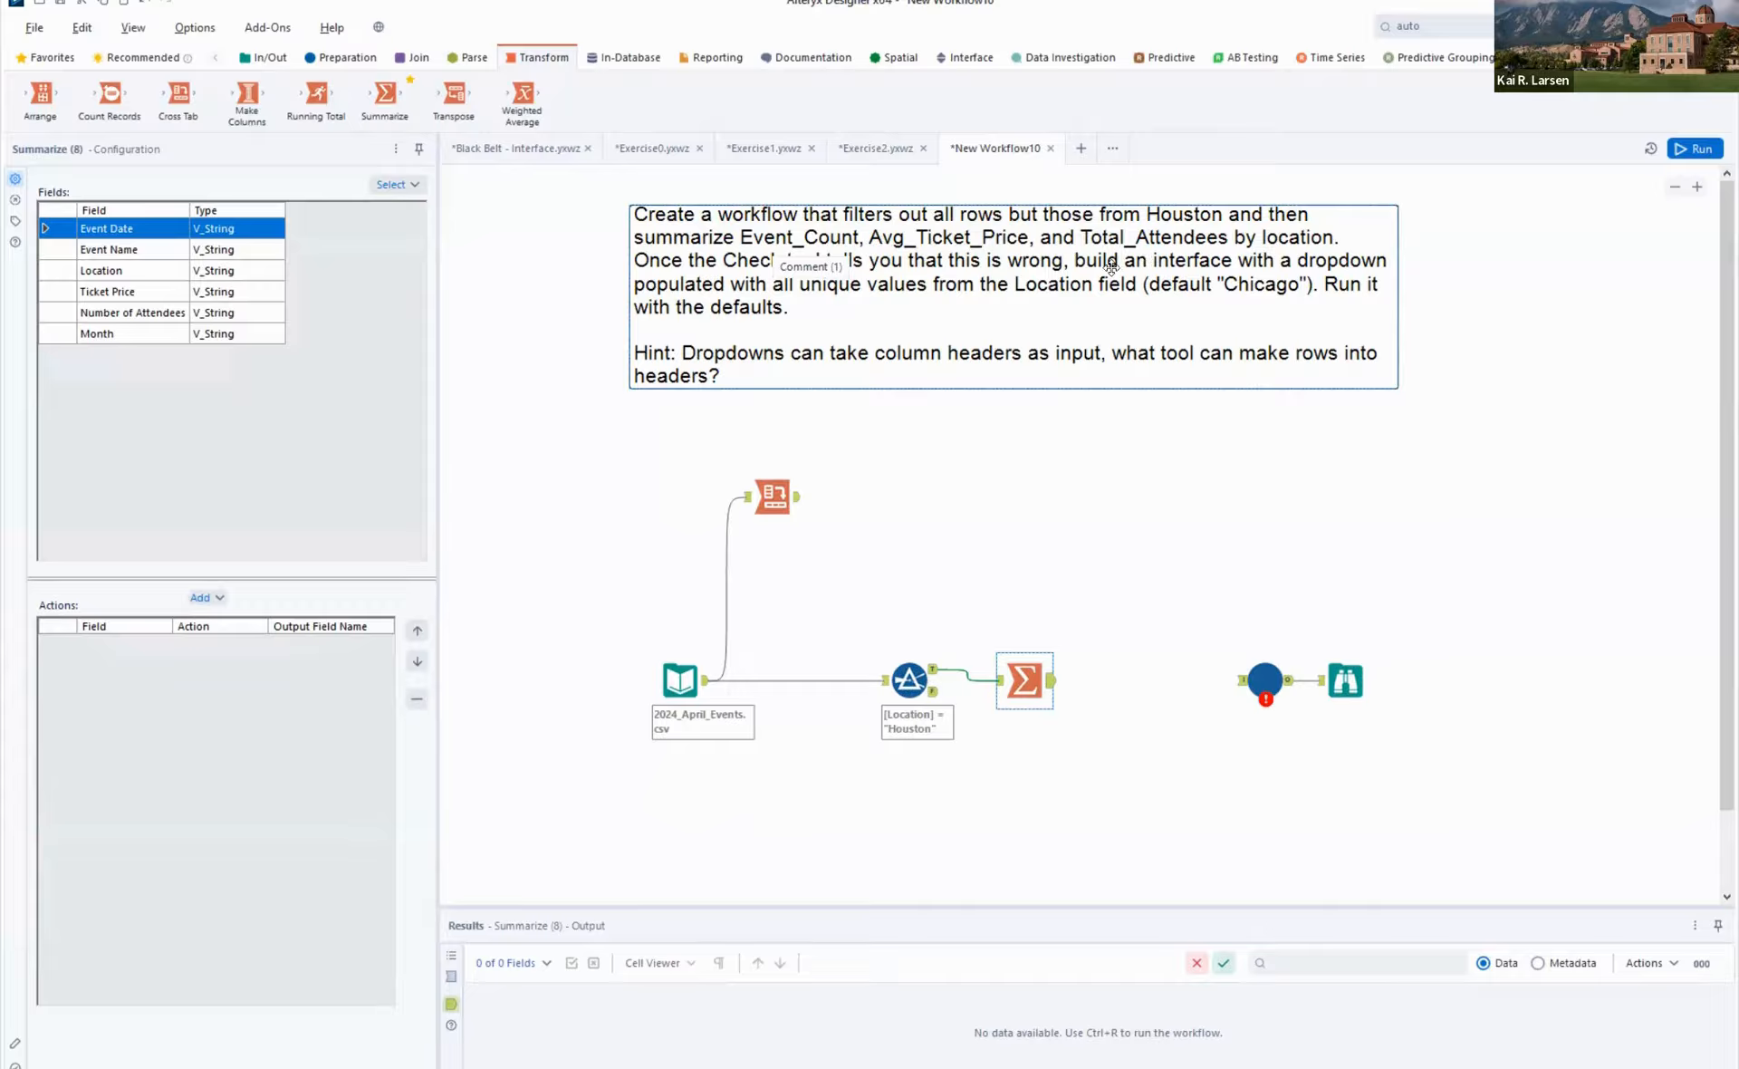
pyautogui.click(121, 274)
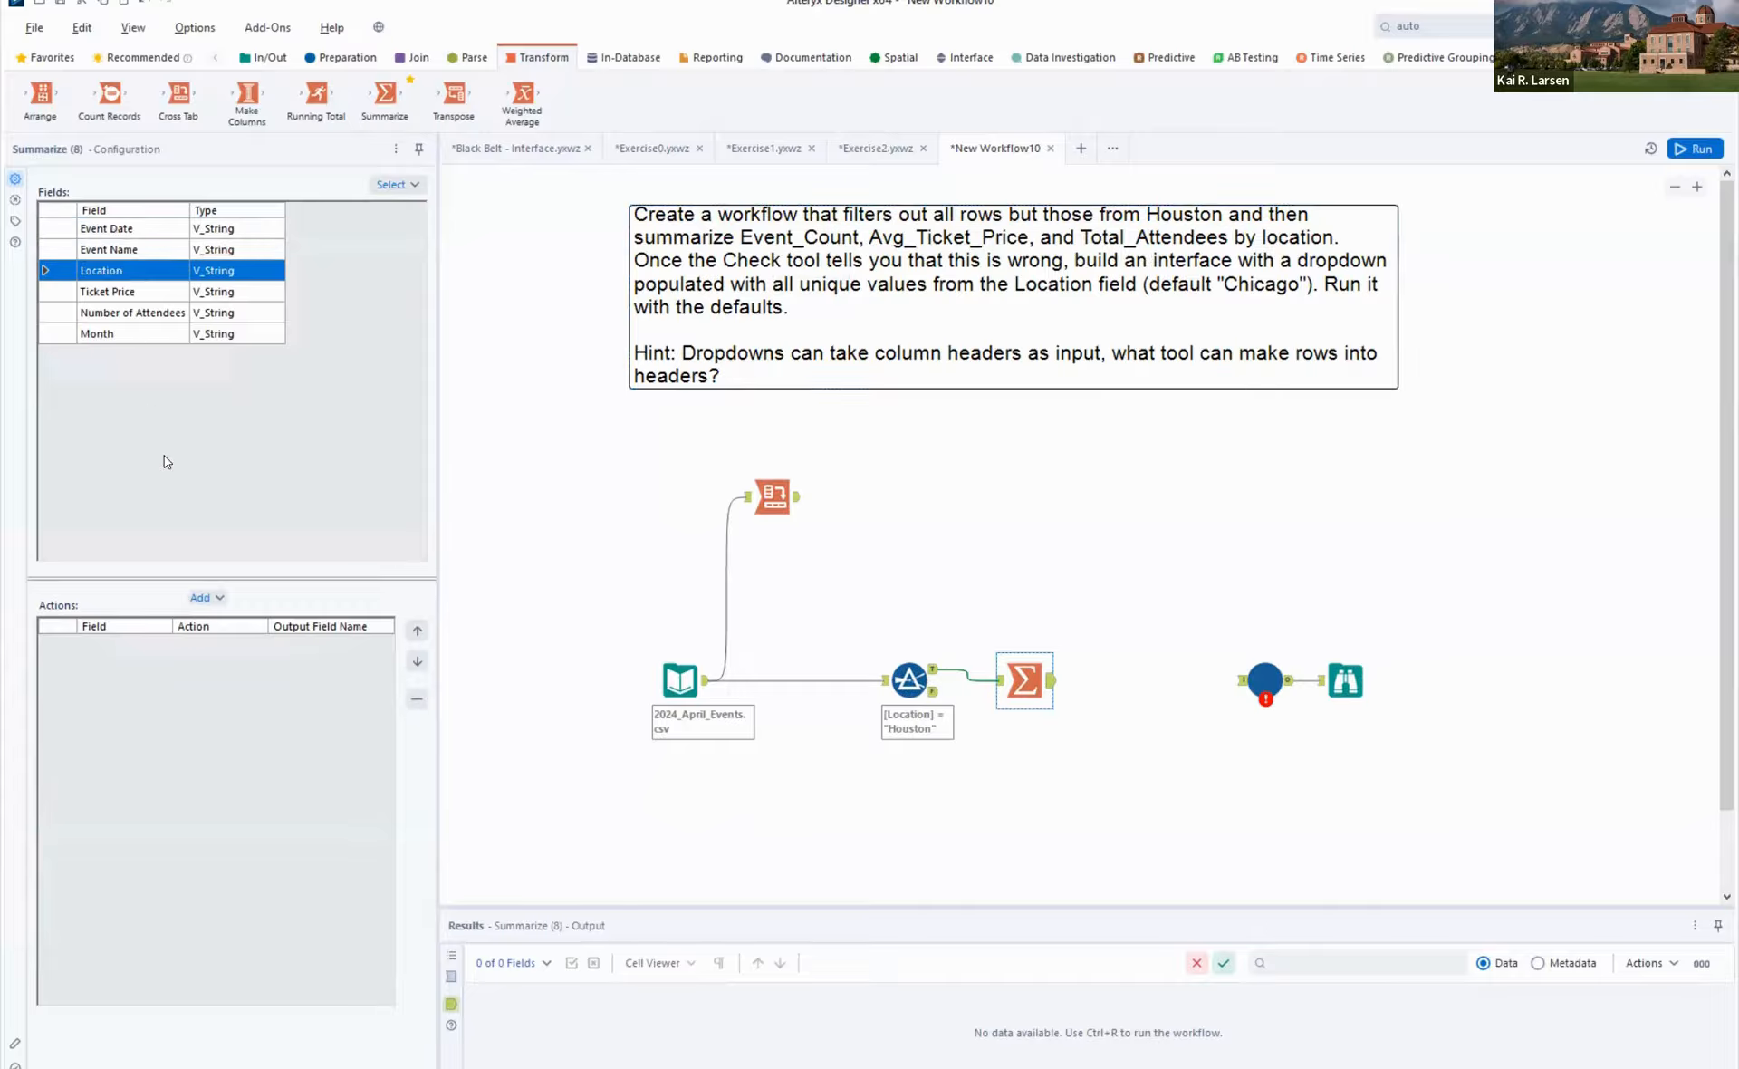
pyautogui.click(201, 597)
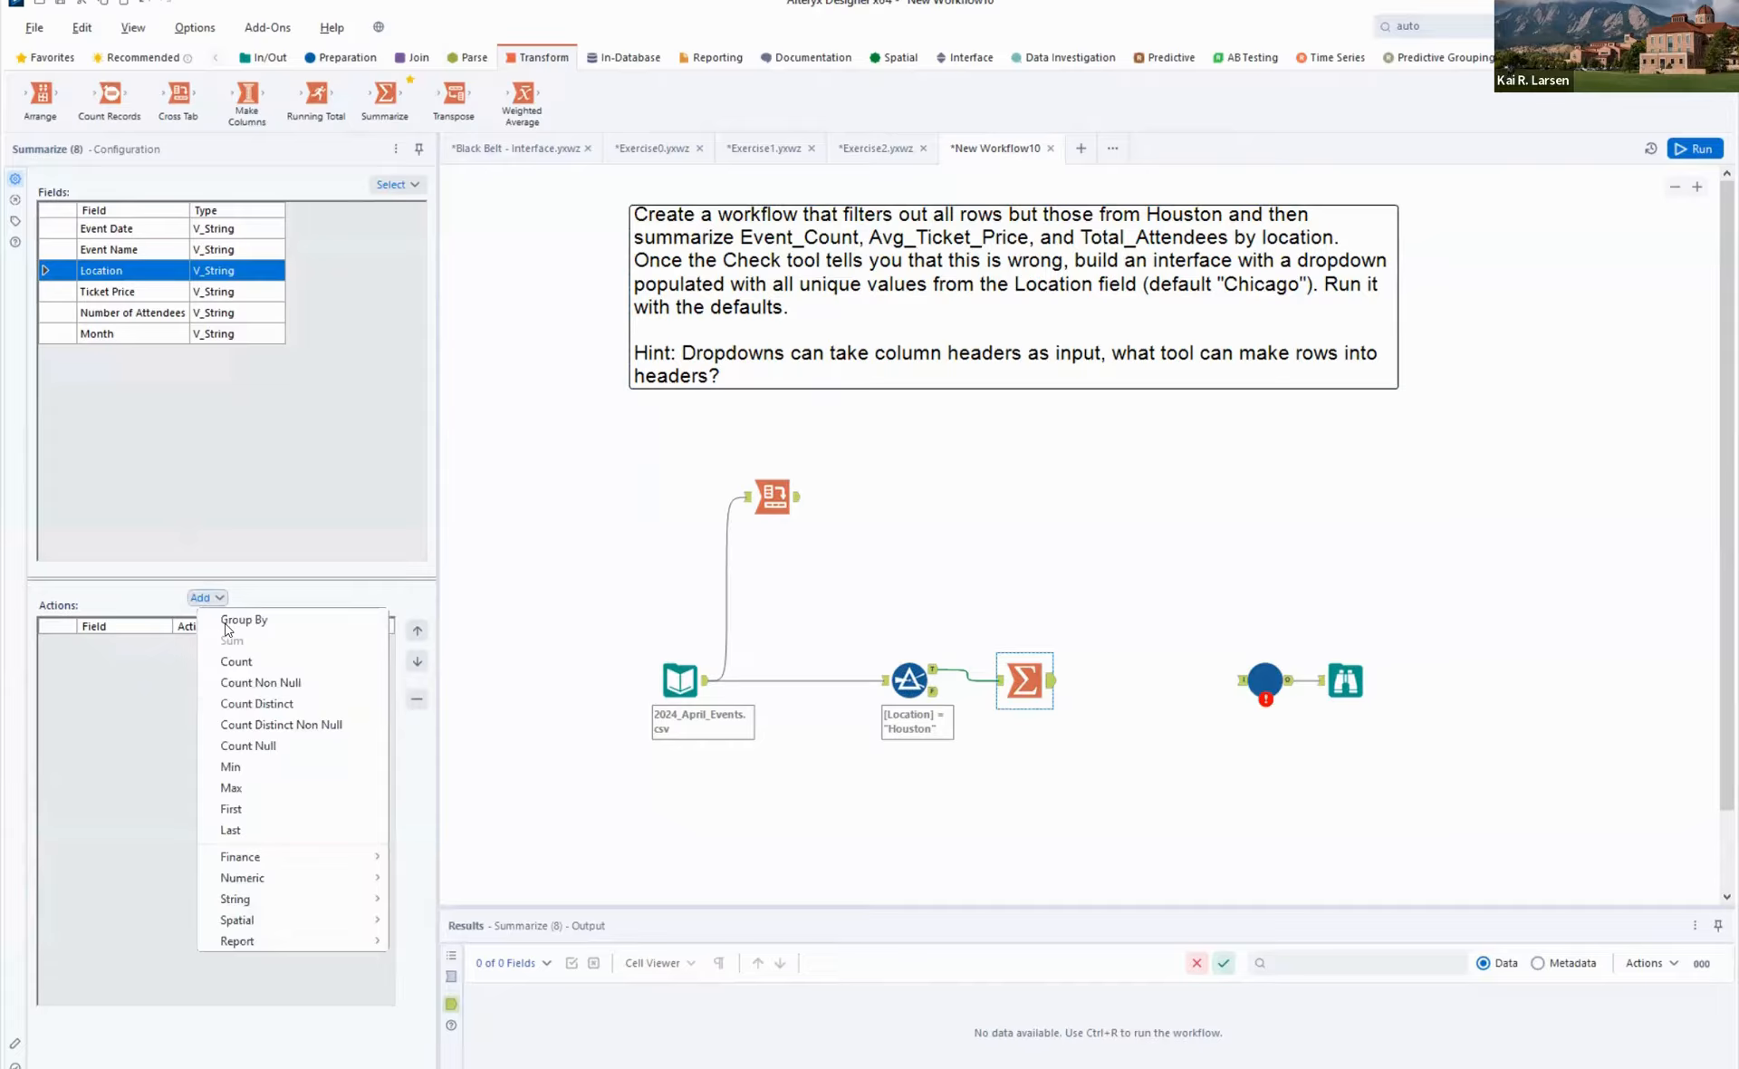
pyautogui.click(228, 620)
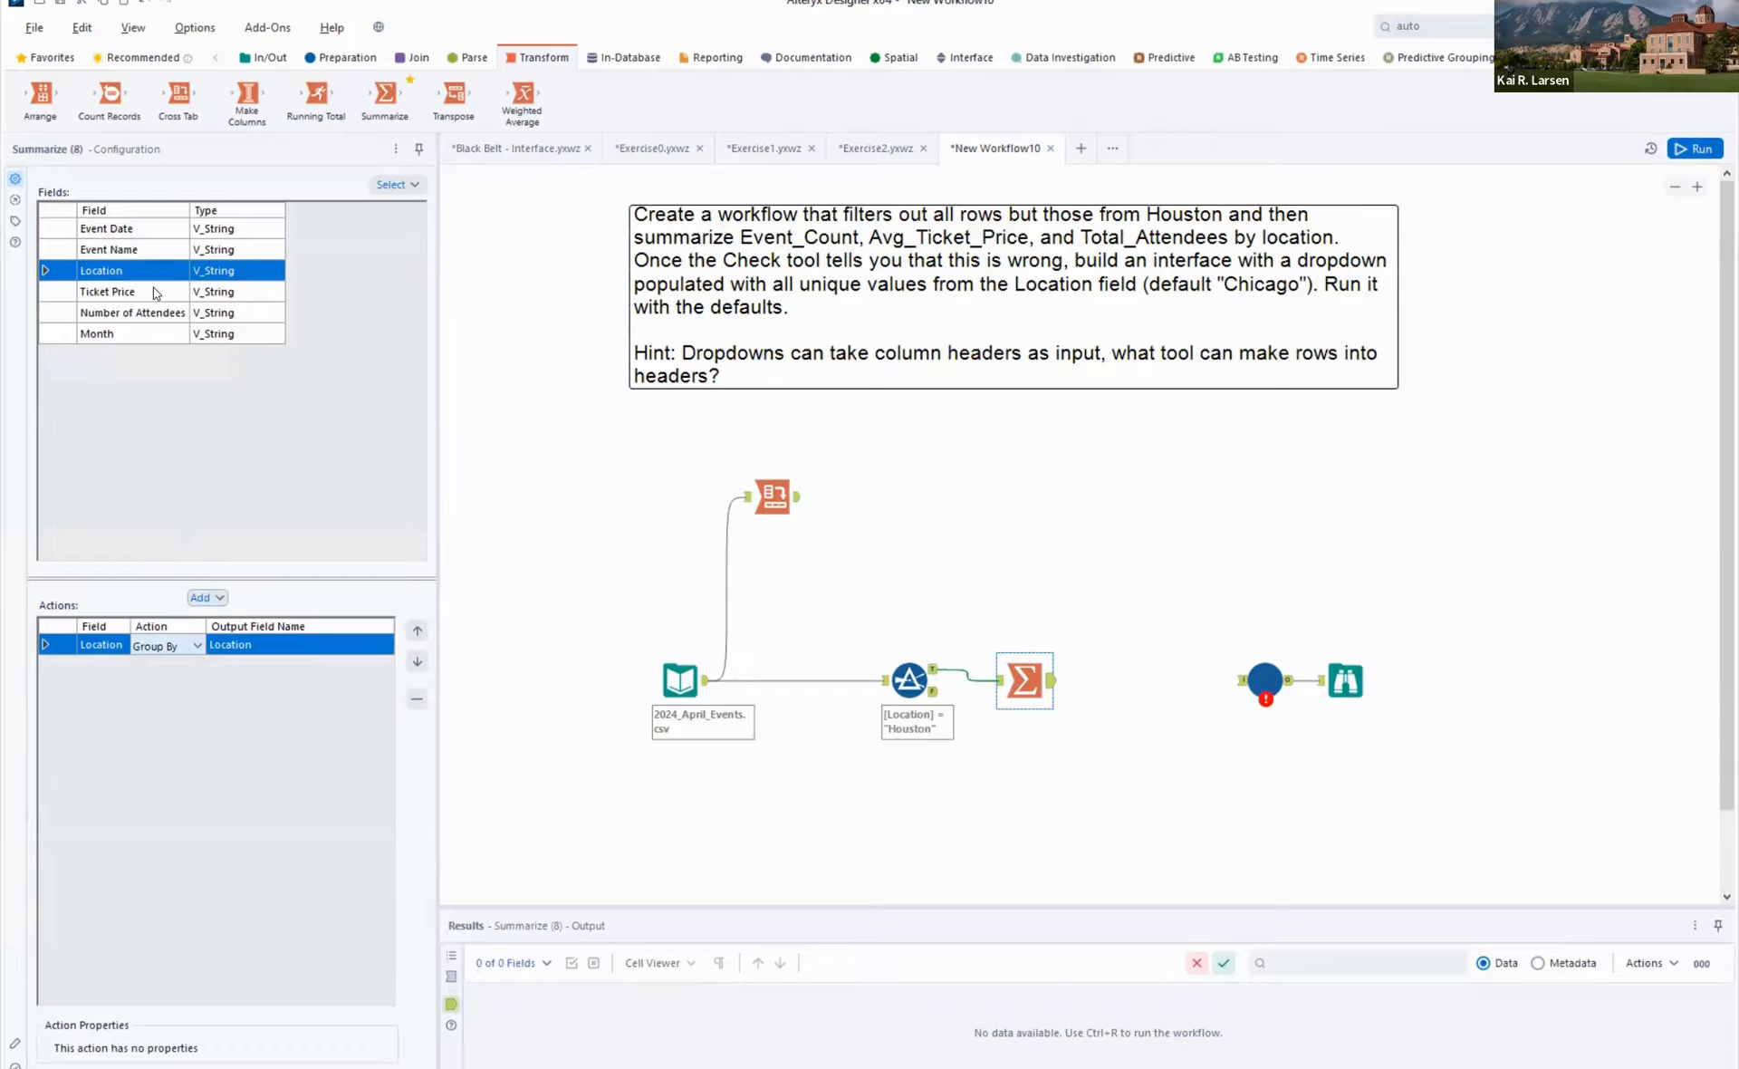
# - Add a Count action on Event Date to the Summarize tool and select the Ticket Price field
pyautogui.click(124, 233)
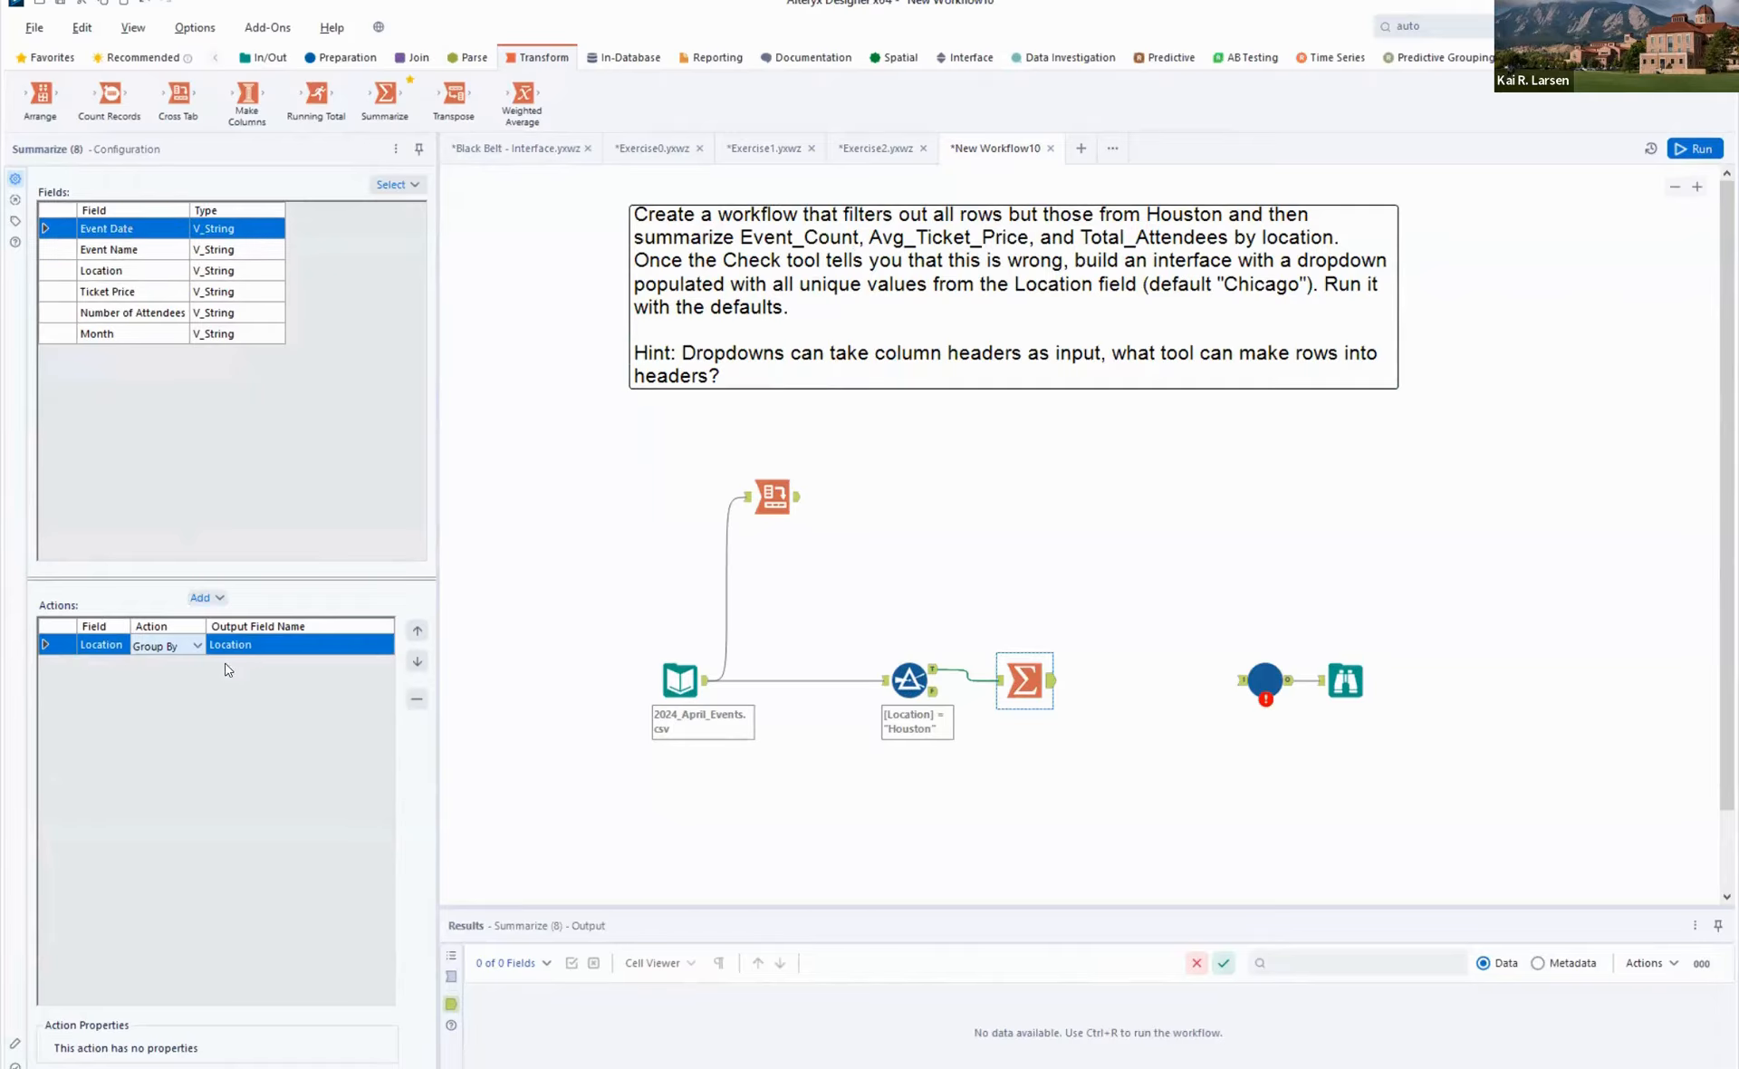
pyautogui.click(220, 599)
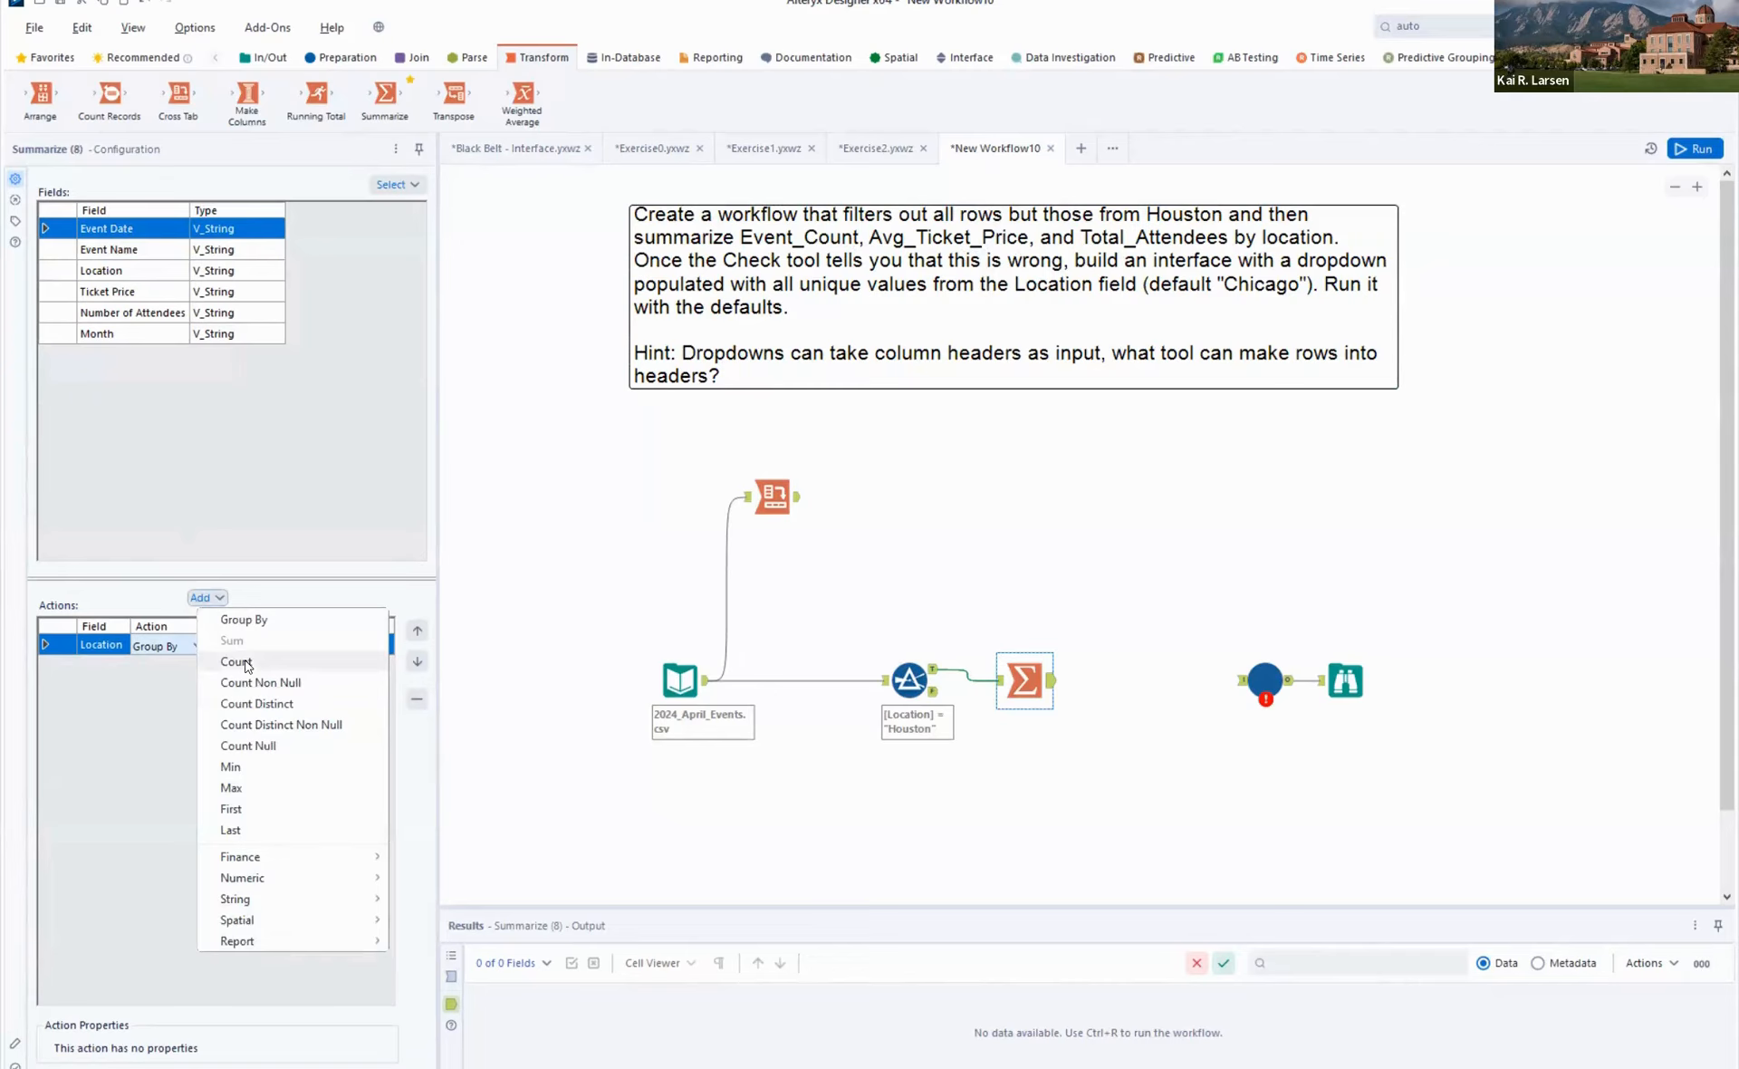
pyautogui.click(237, 662)
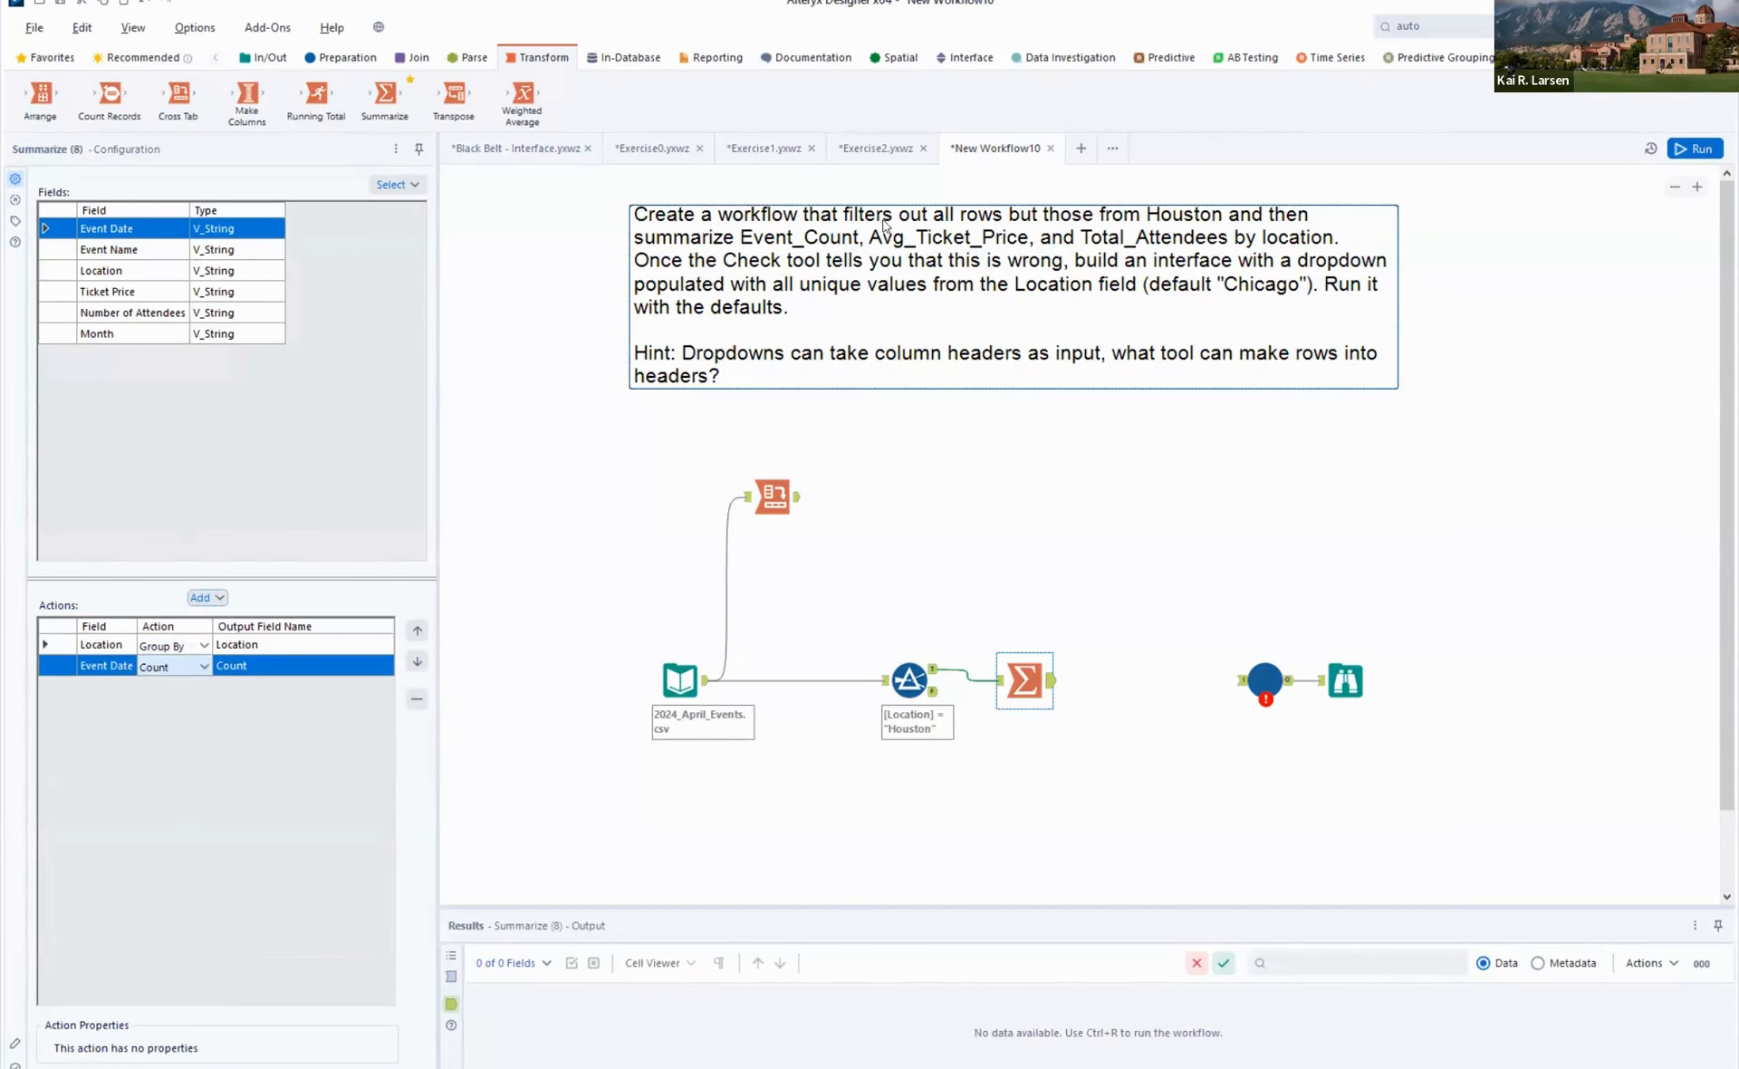
pyautogui.click(128, 291)
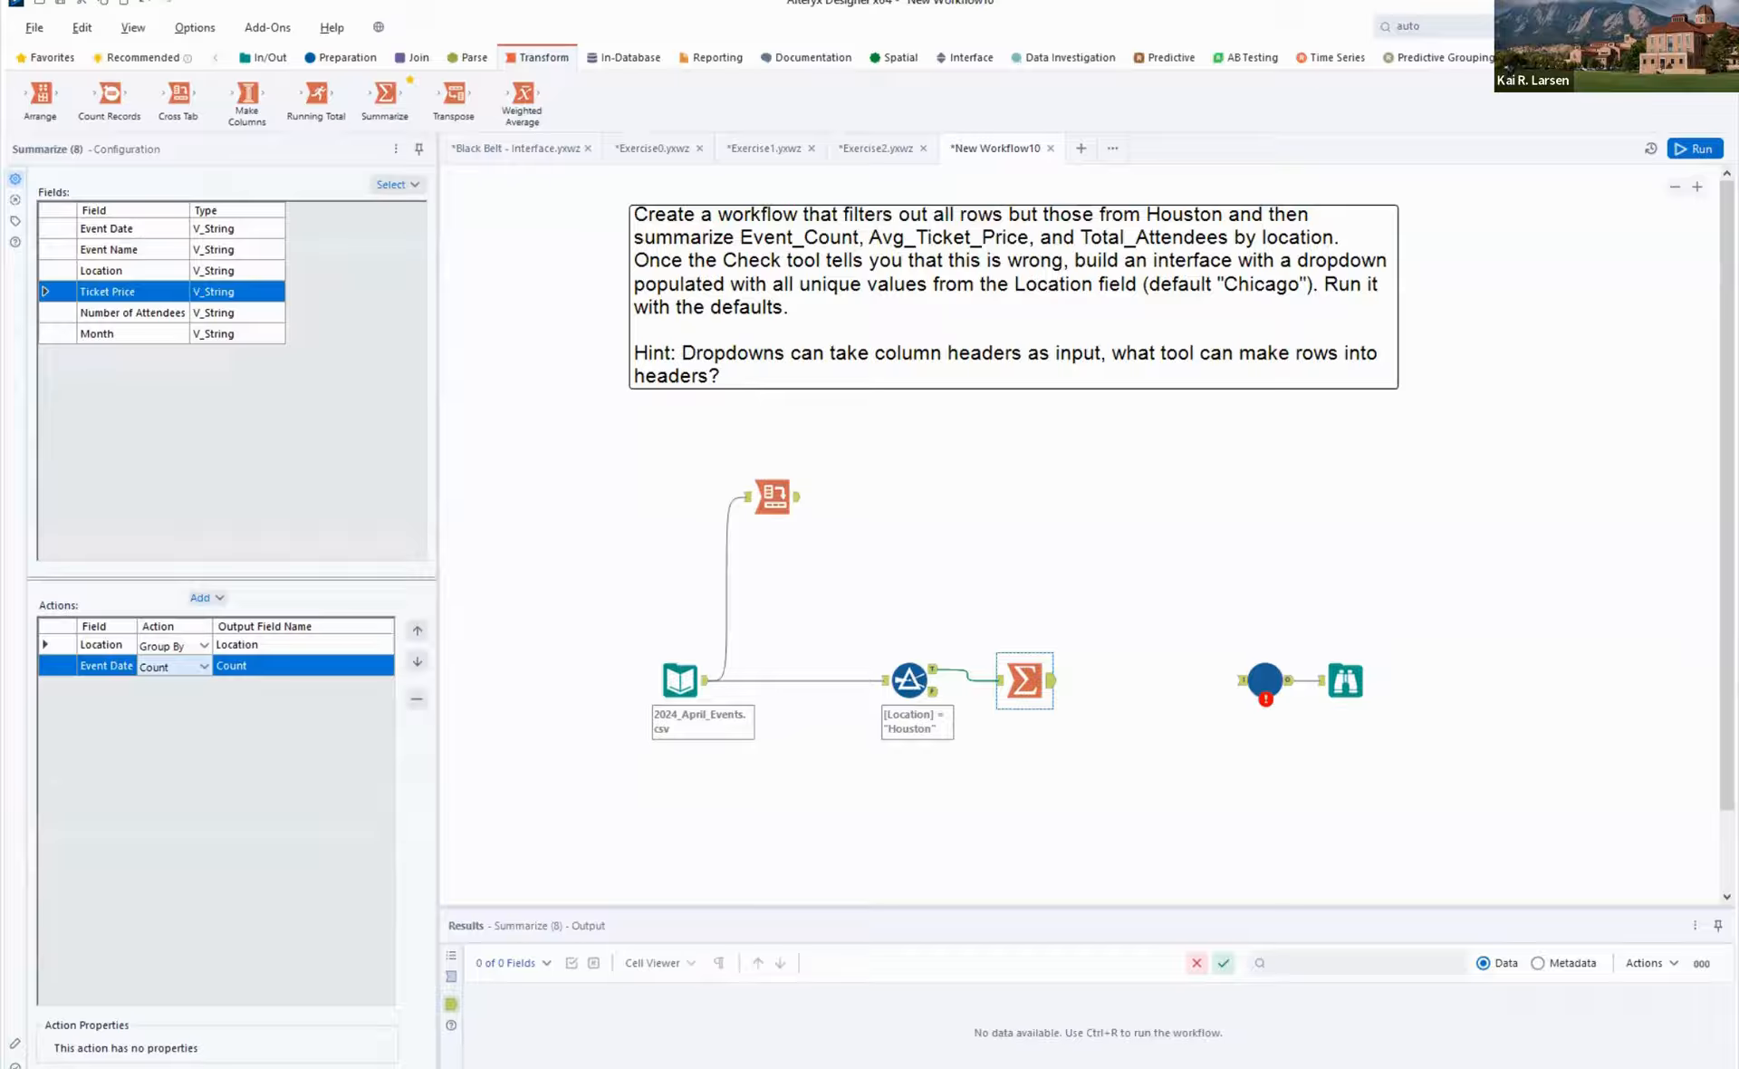
# - Insert an Auto Field tool between the 2024_April_Events.csv input and the Filter, run the workflow, and check the Input Data tool
pyautogui.click(1451, 27)
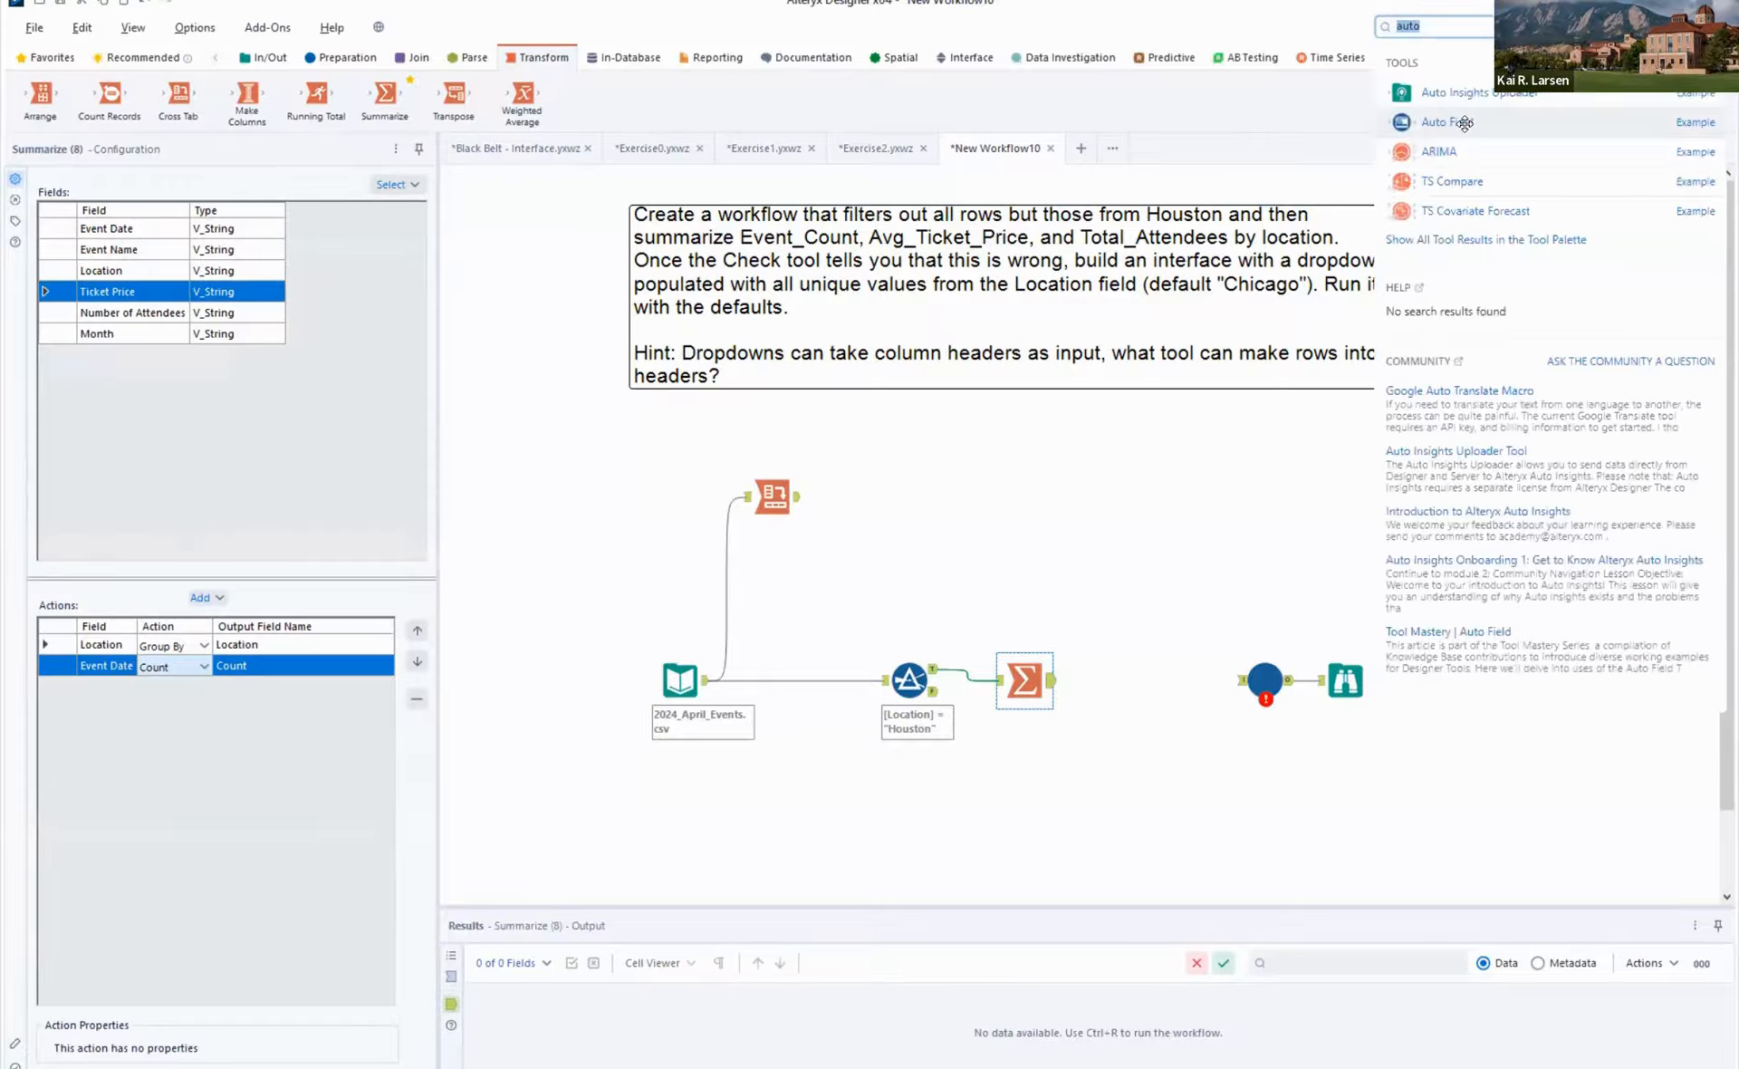
pyautogui.moveTo(1464, 120); pyautogui.dragTo(777, 694)
pyautogui.click(1699, 150)
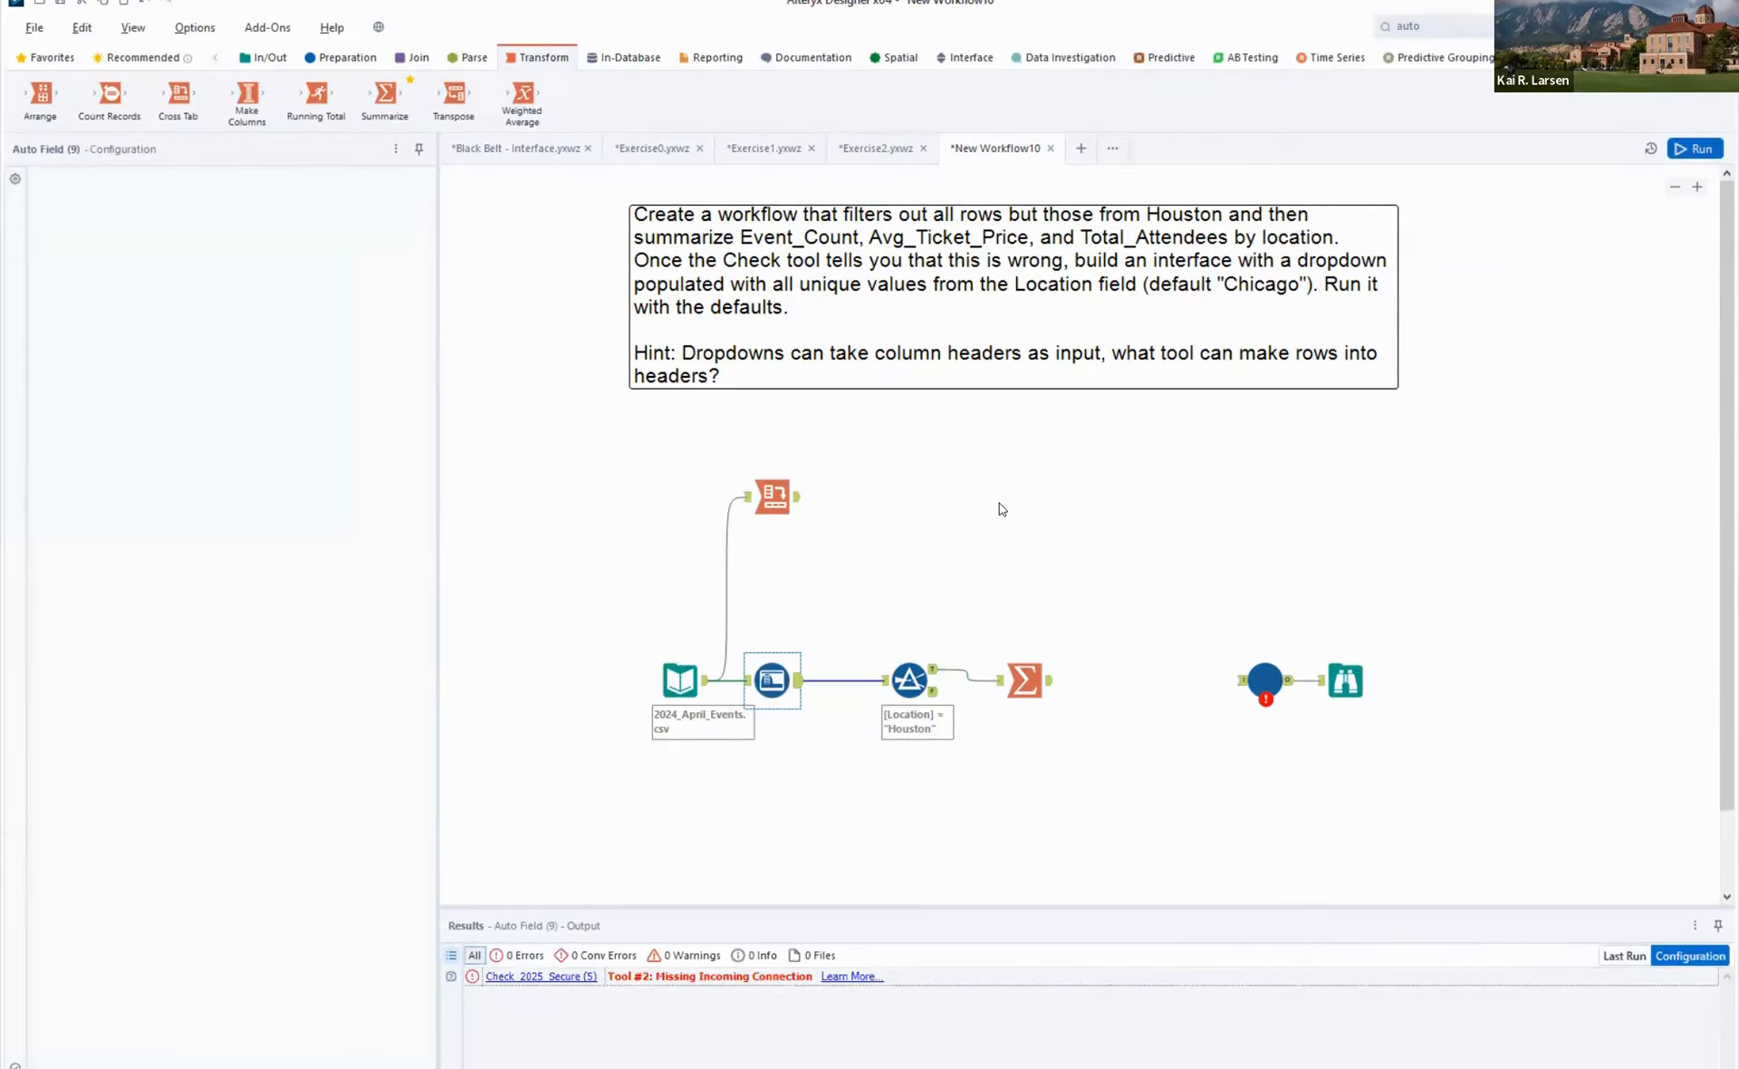
pyautogui.click(692, 676)
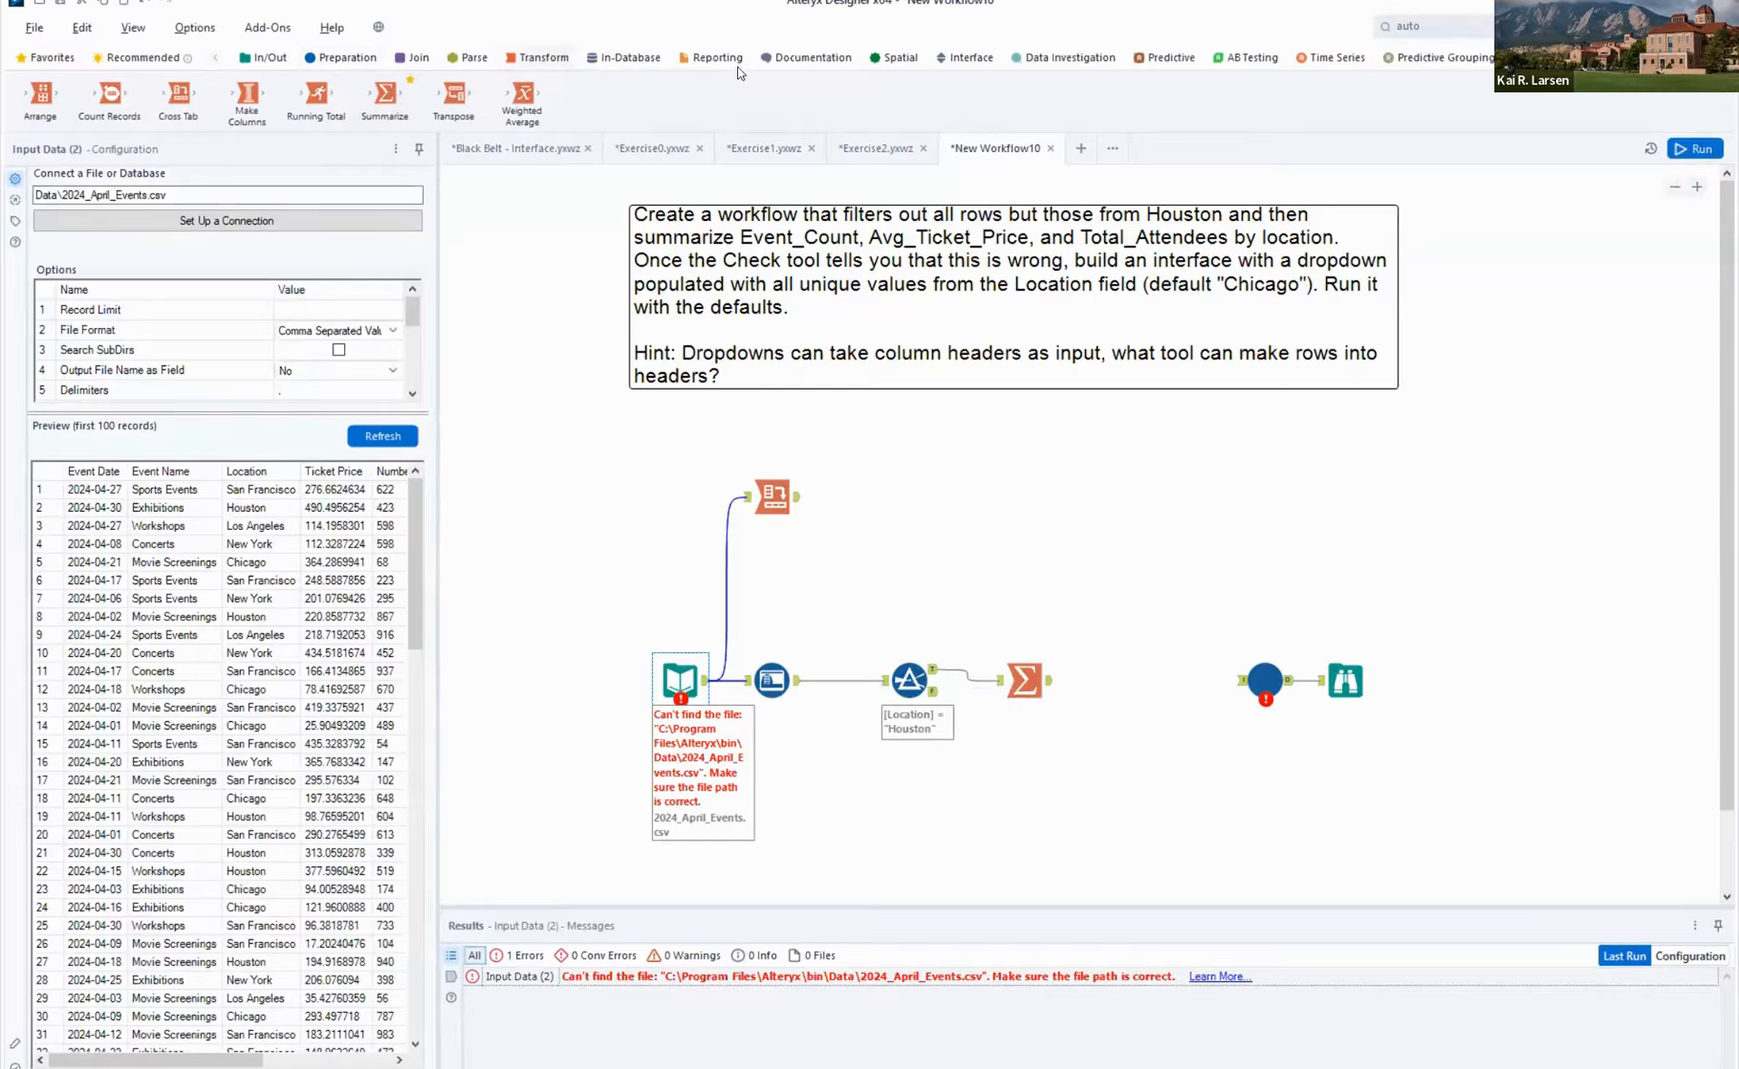
pyautogui.click(962, 58)
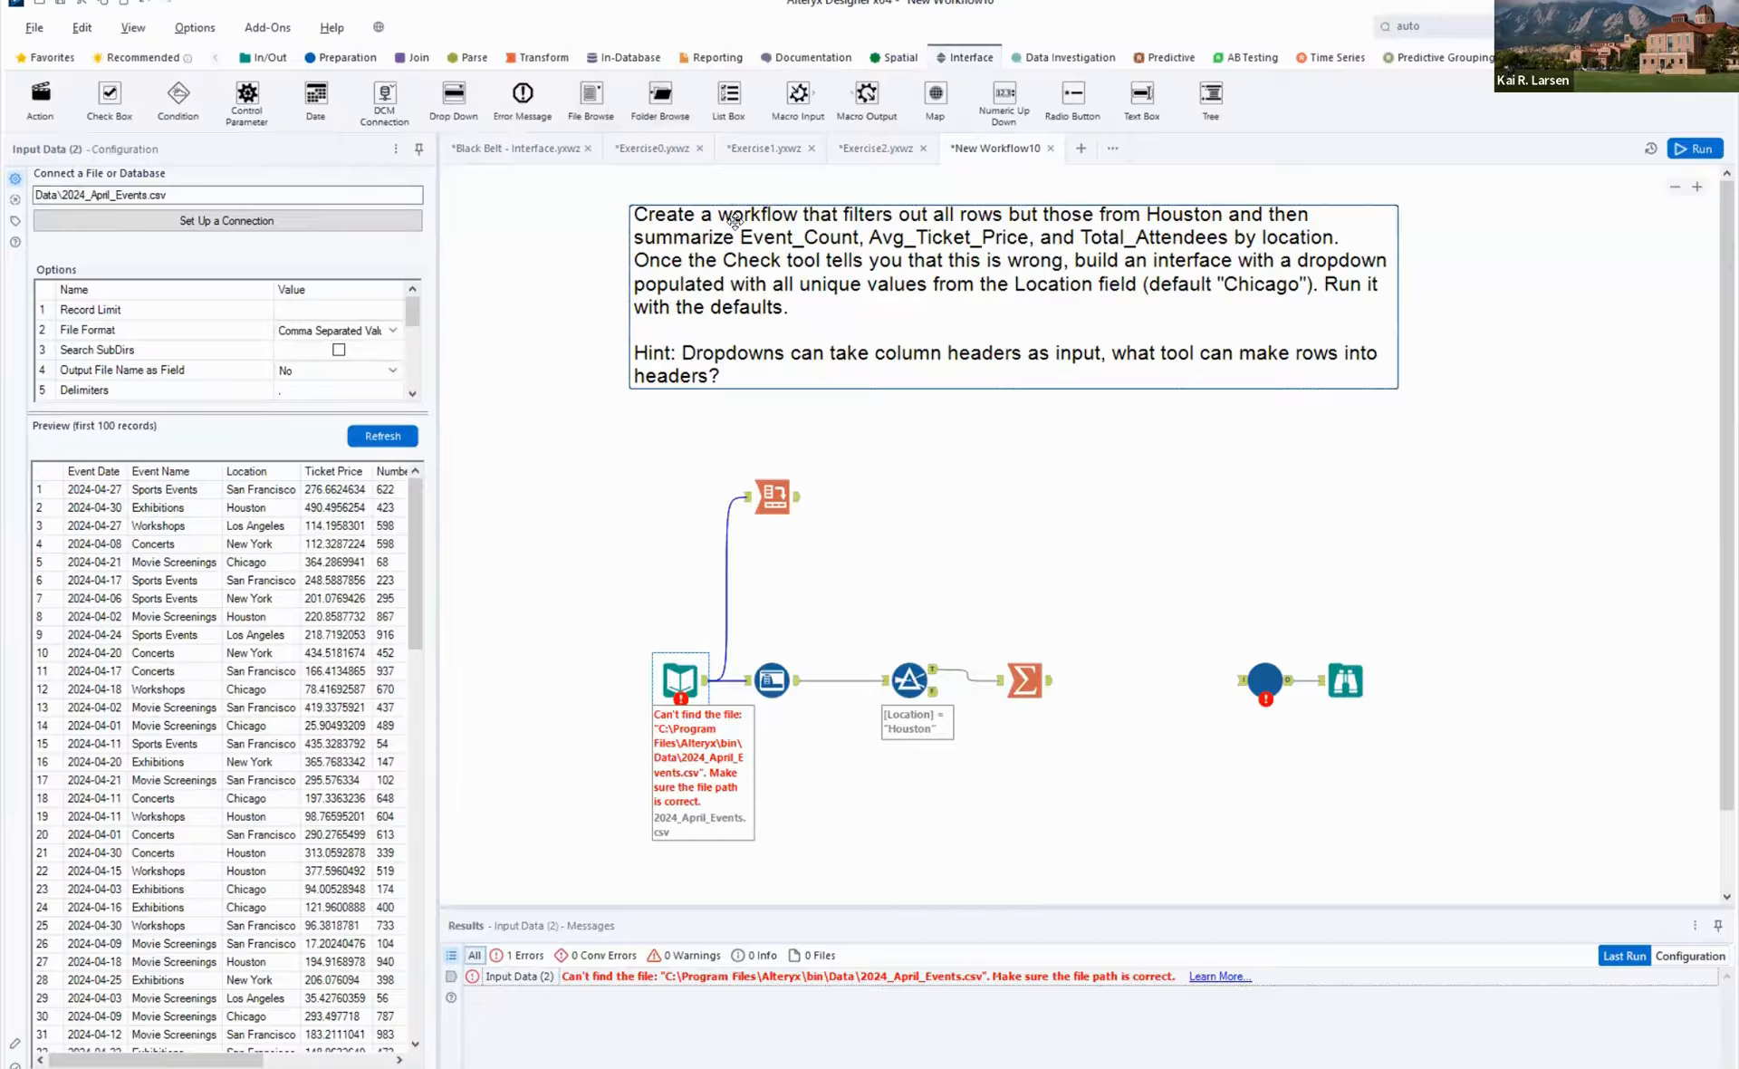
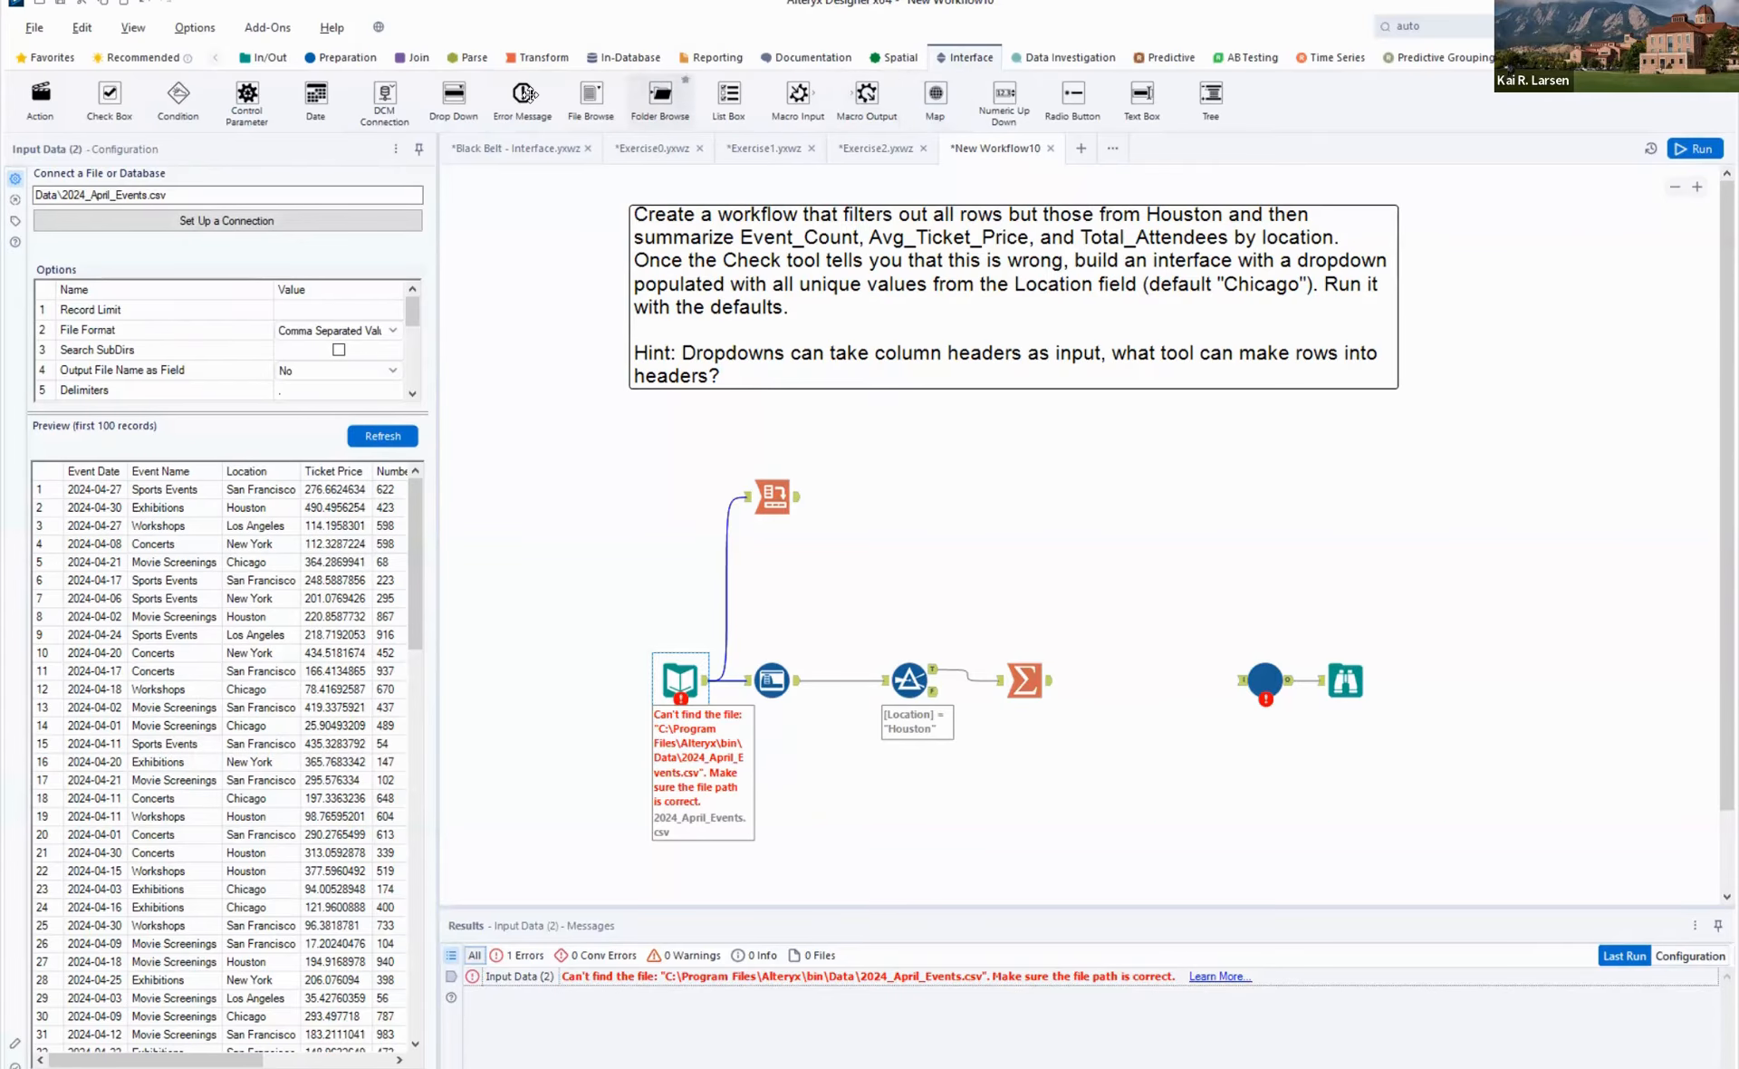
# - Place a Drop Down tool above the Filter and save the app as Exercise3 in the Black Belt - Interface folder
pyautogui.moveTo(454, 93); pyautogui.dragTo(915, 512)
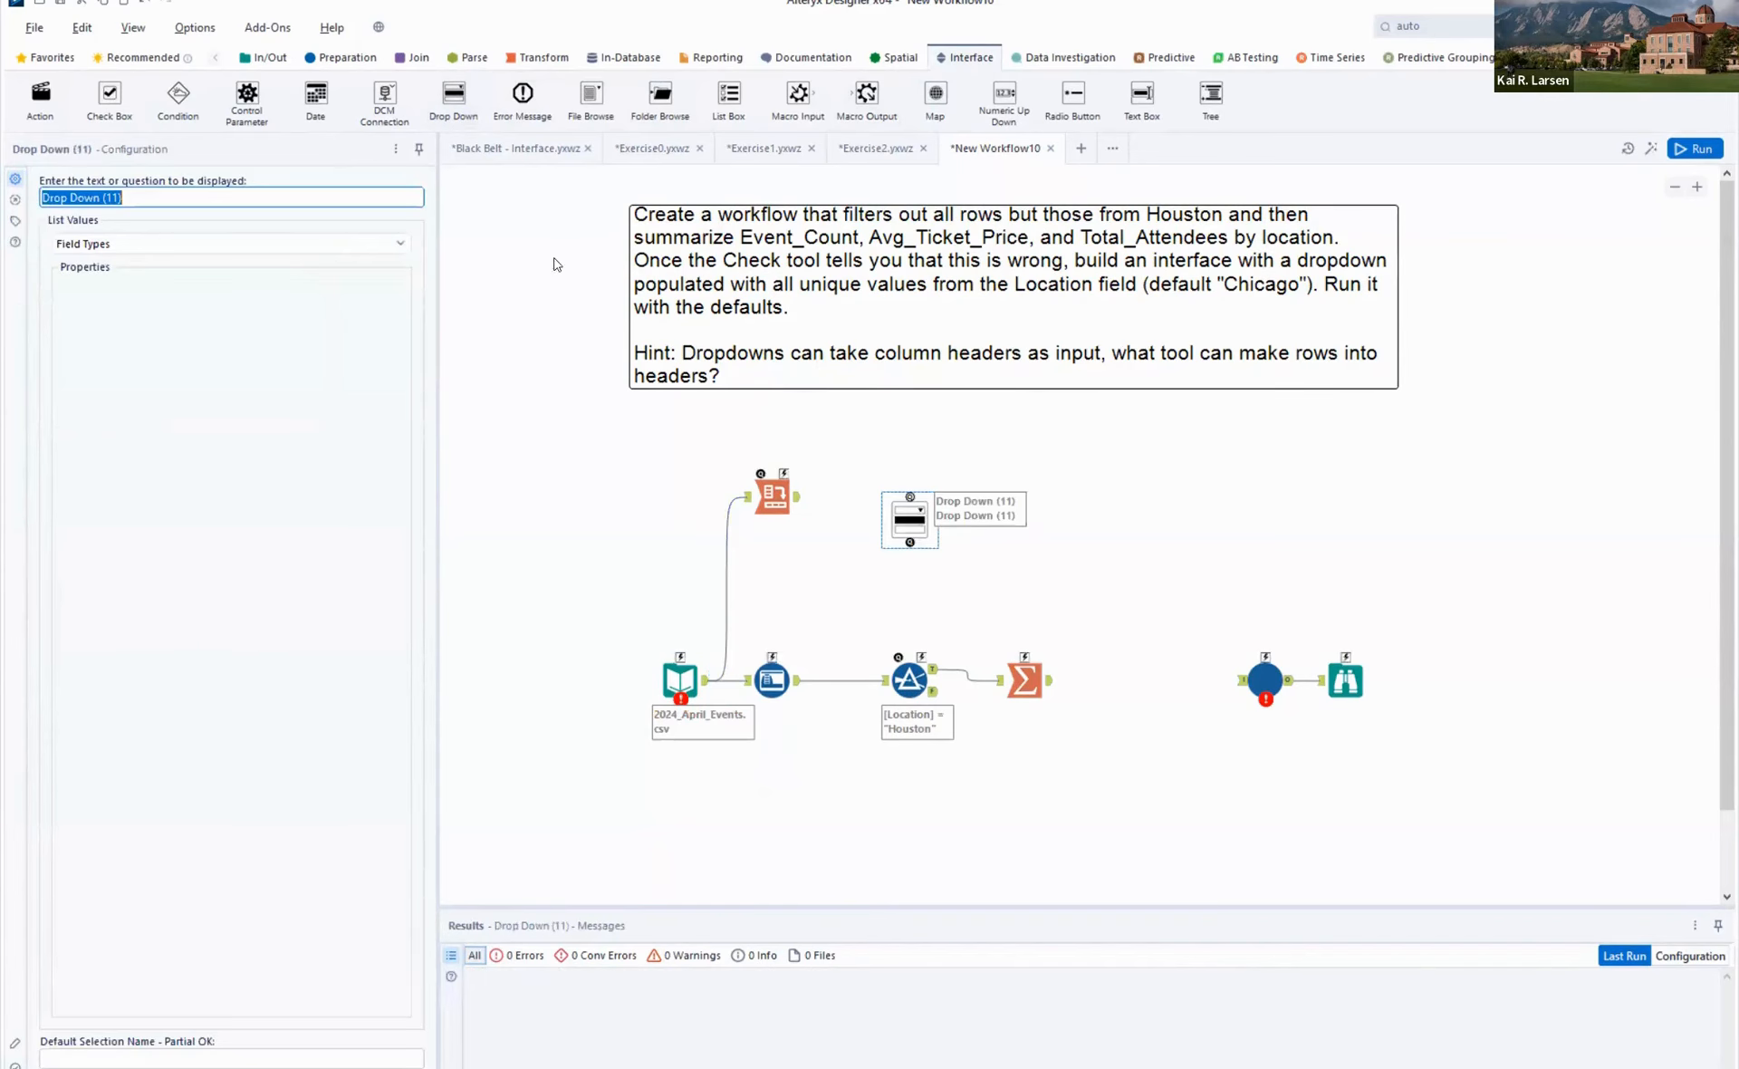
pyautogui.click(34, 28)
pyautogui.moveTo(76, 238)
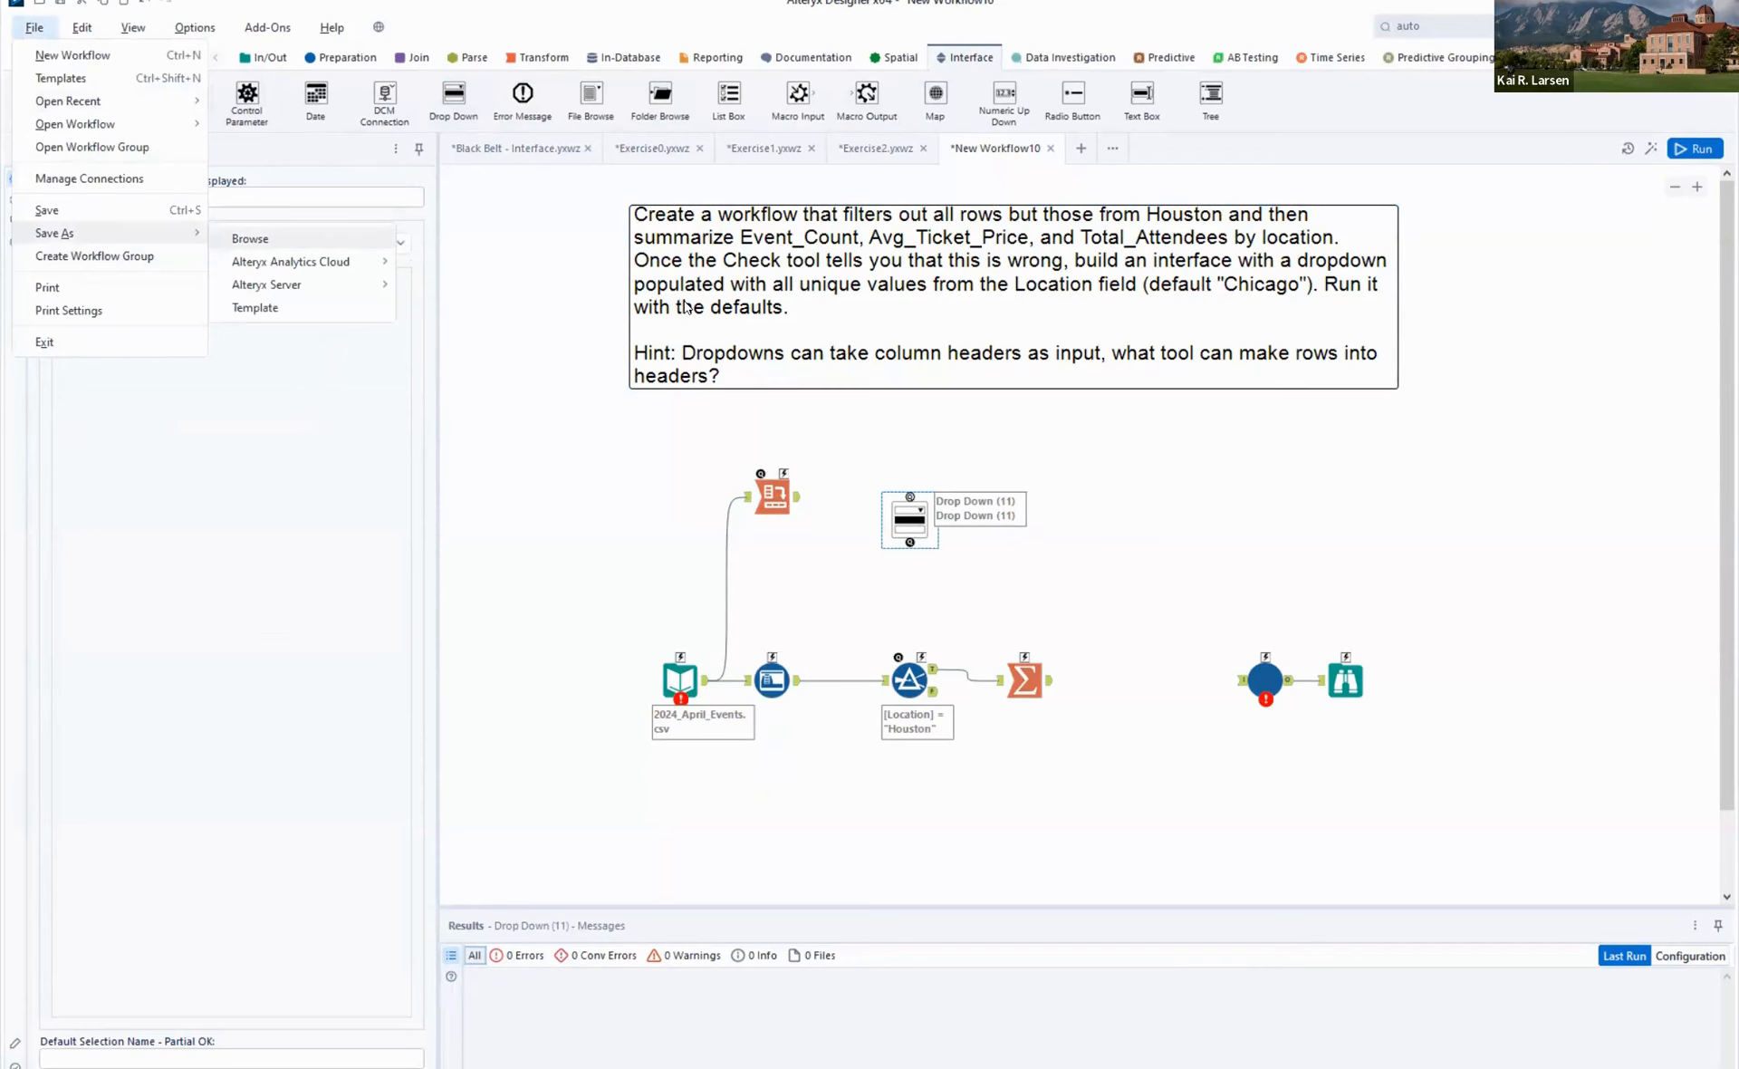
pyautogui.write('P')
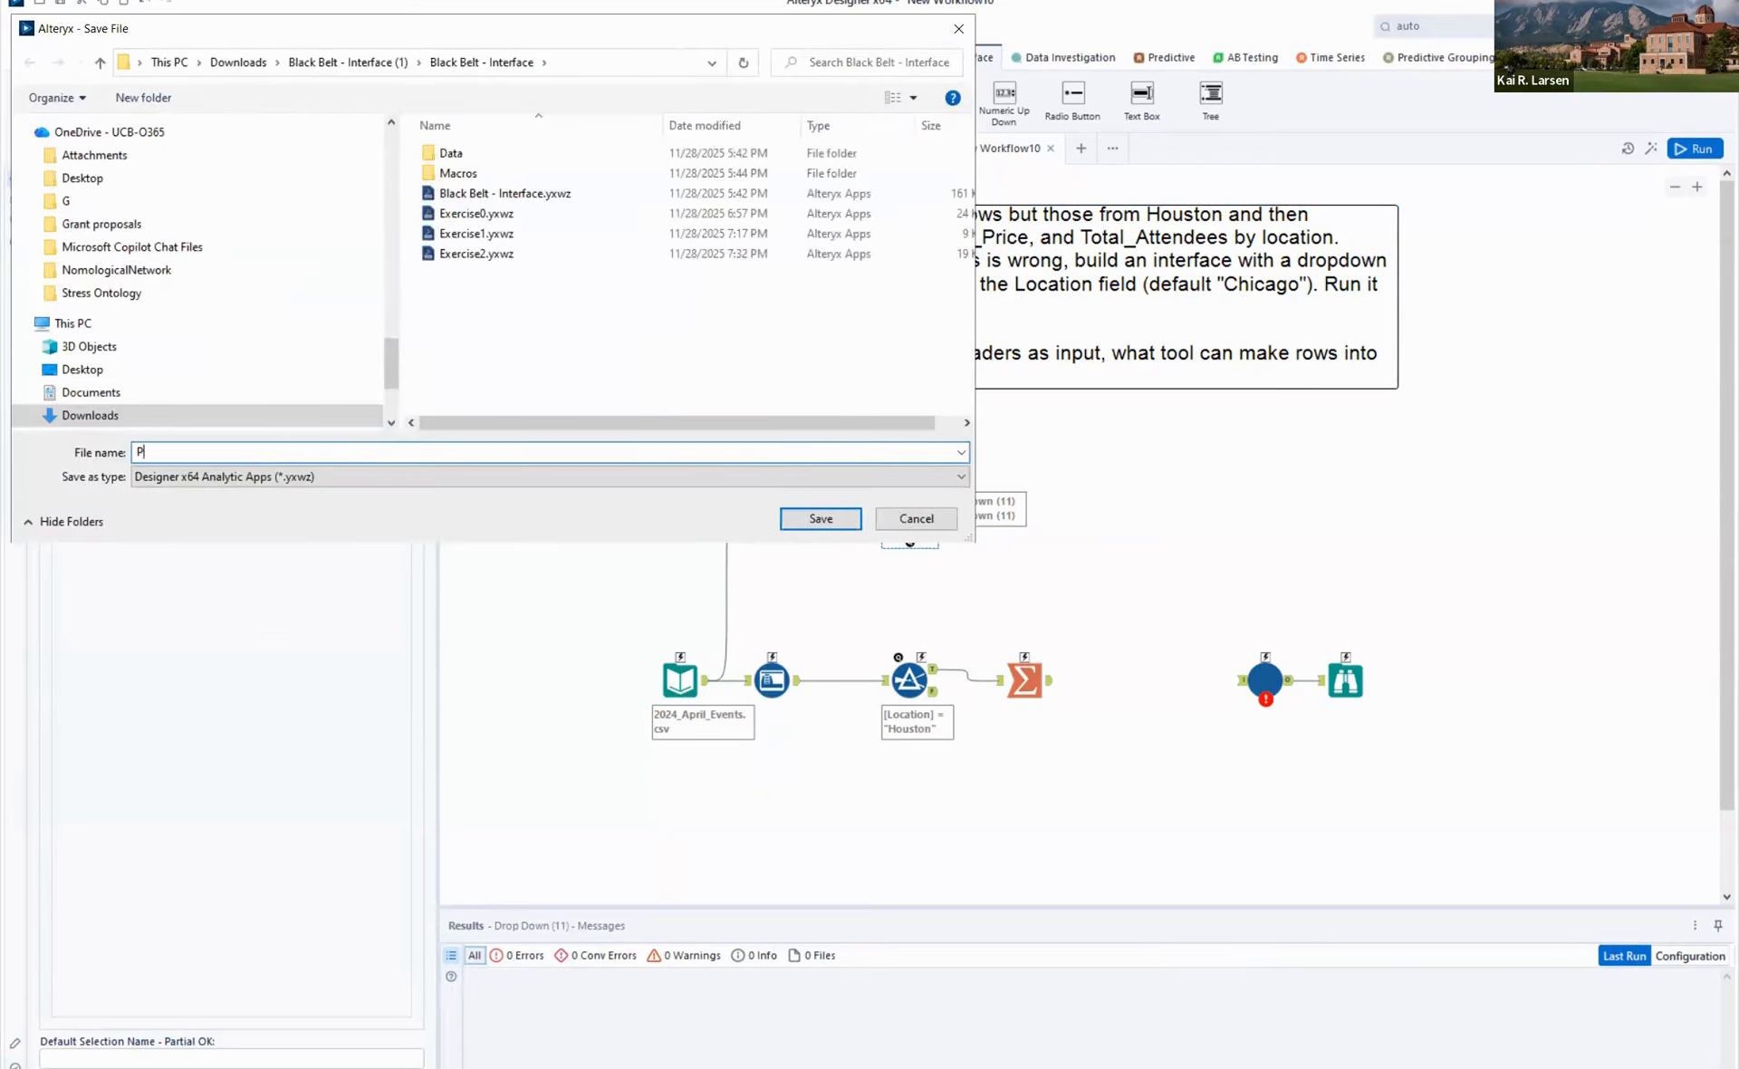
pyautogui.write('roblExerci')
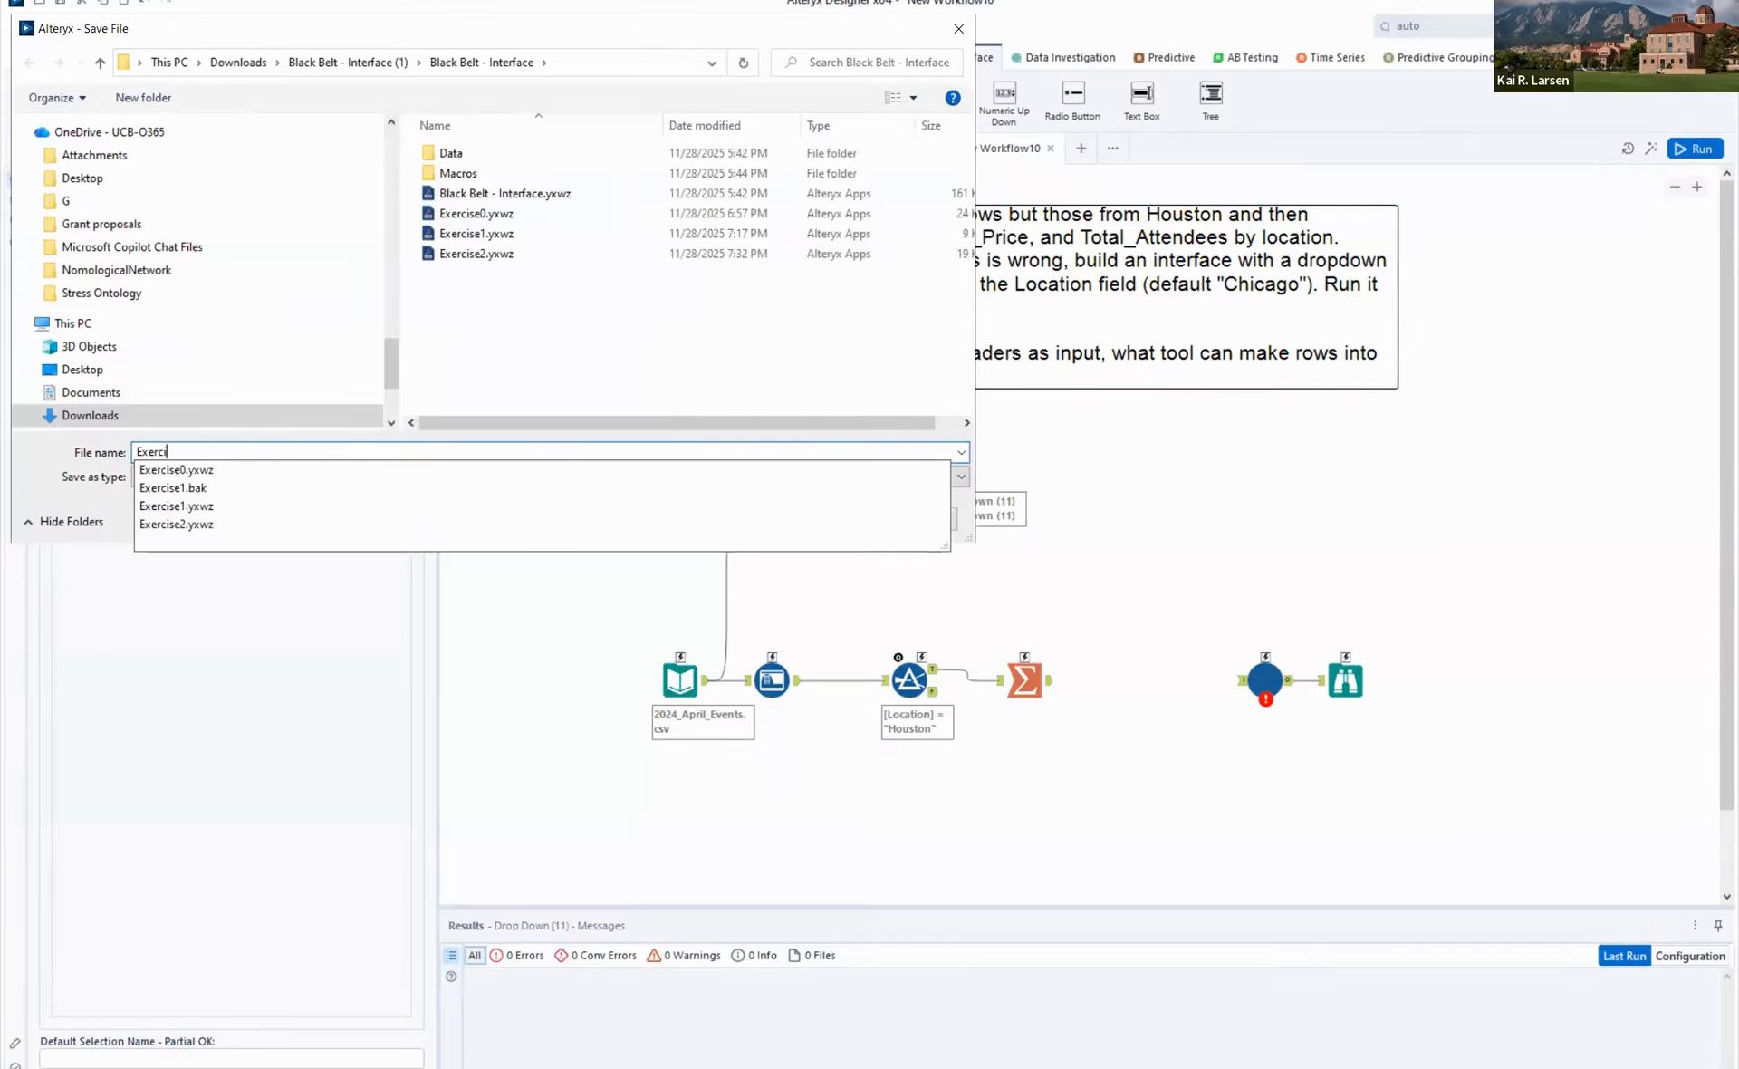
pyautogui.write('se3')
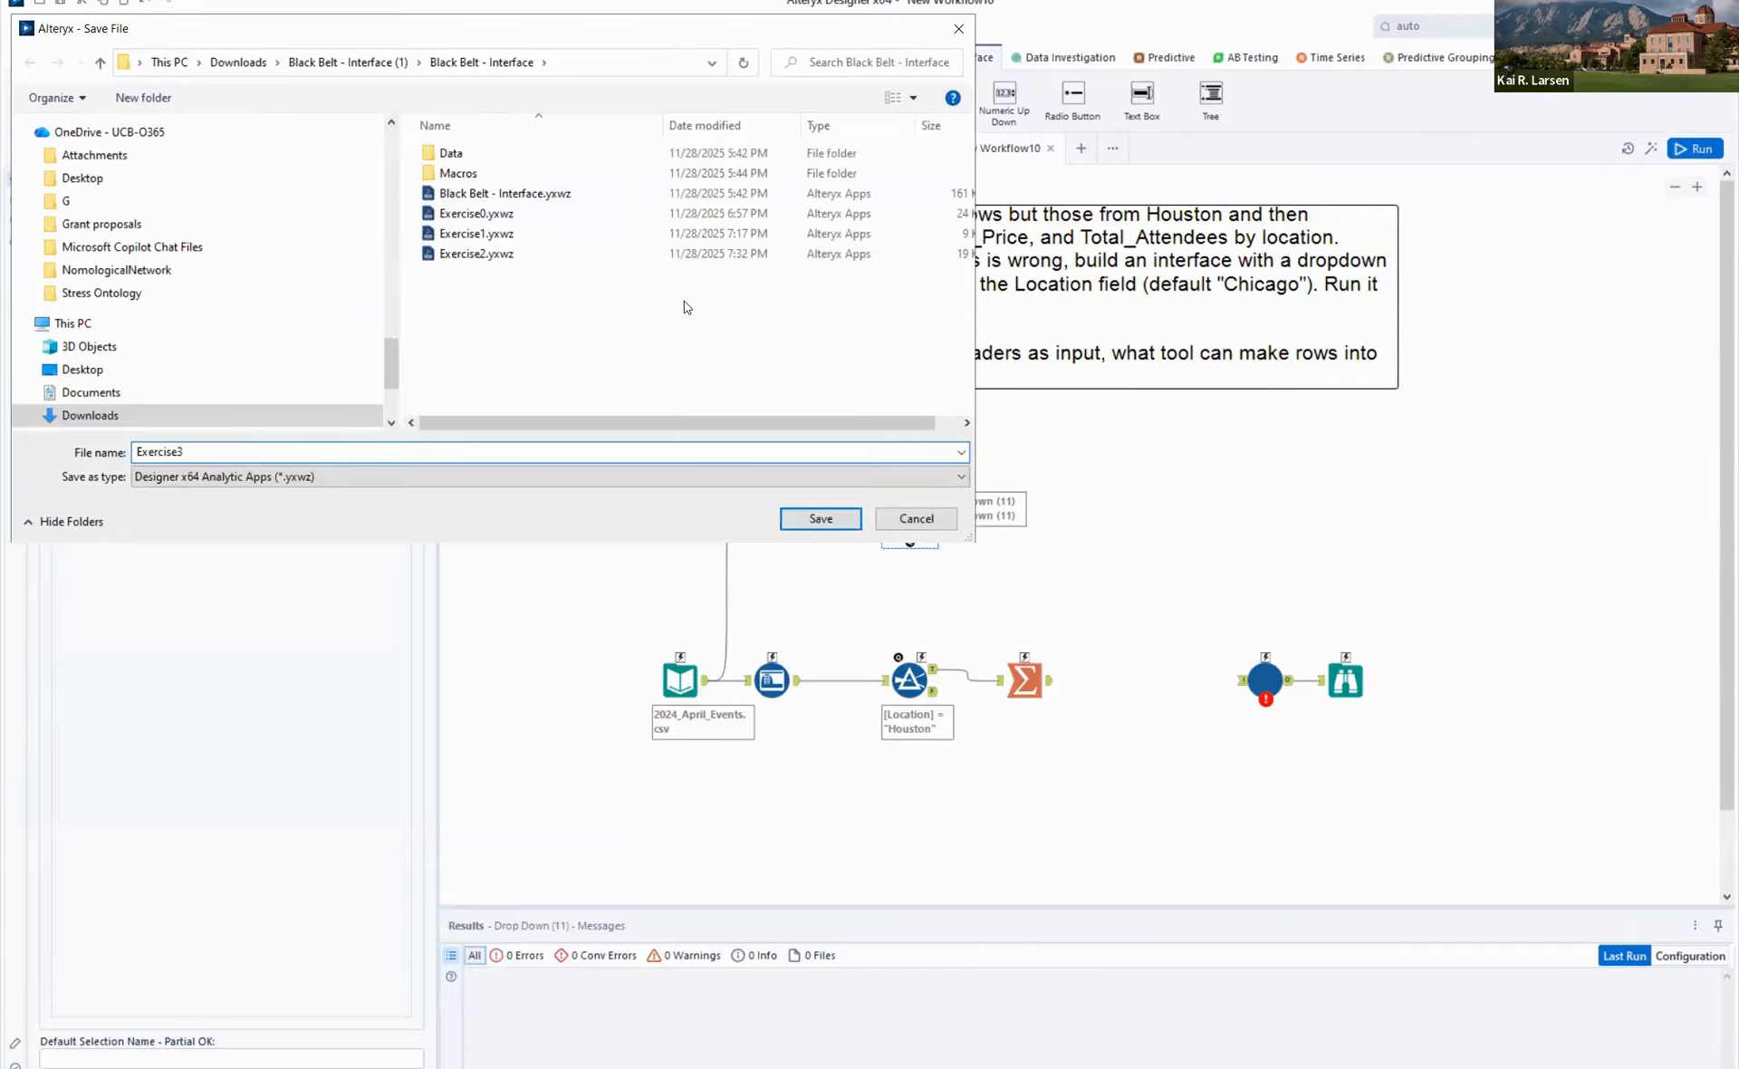
pyautogui.press('Return')
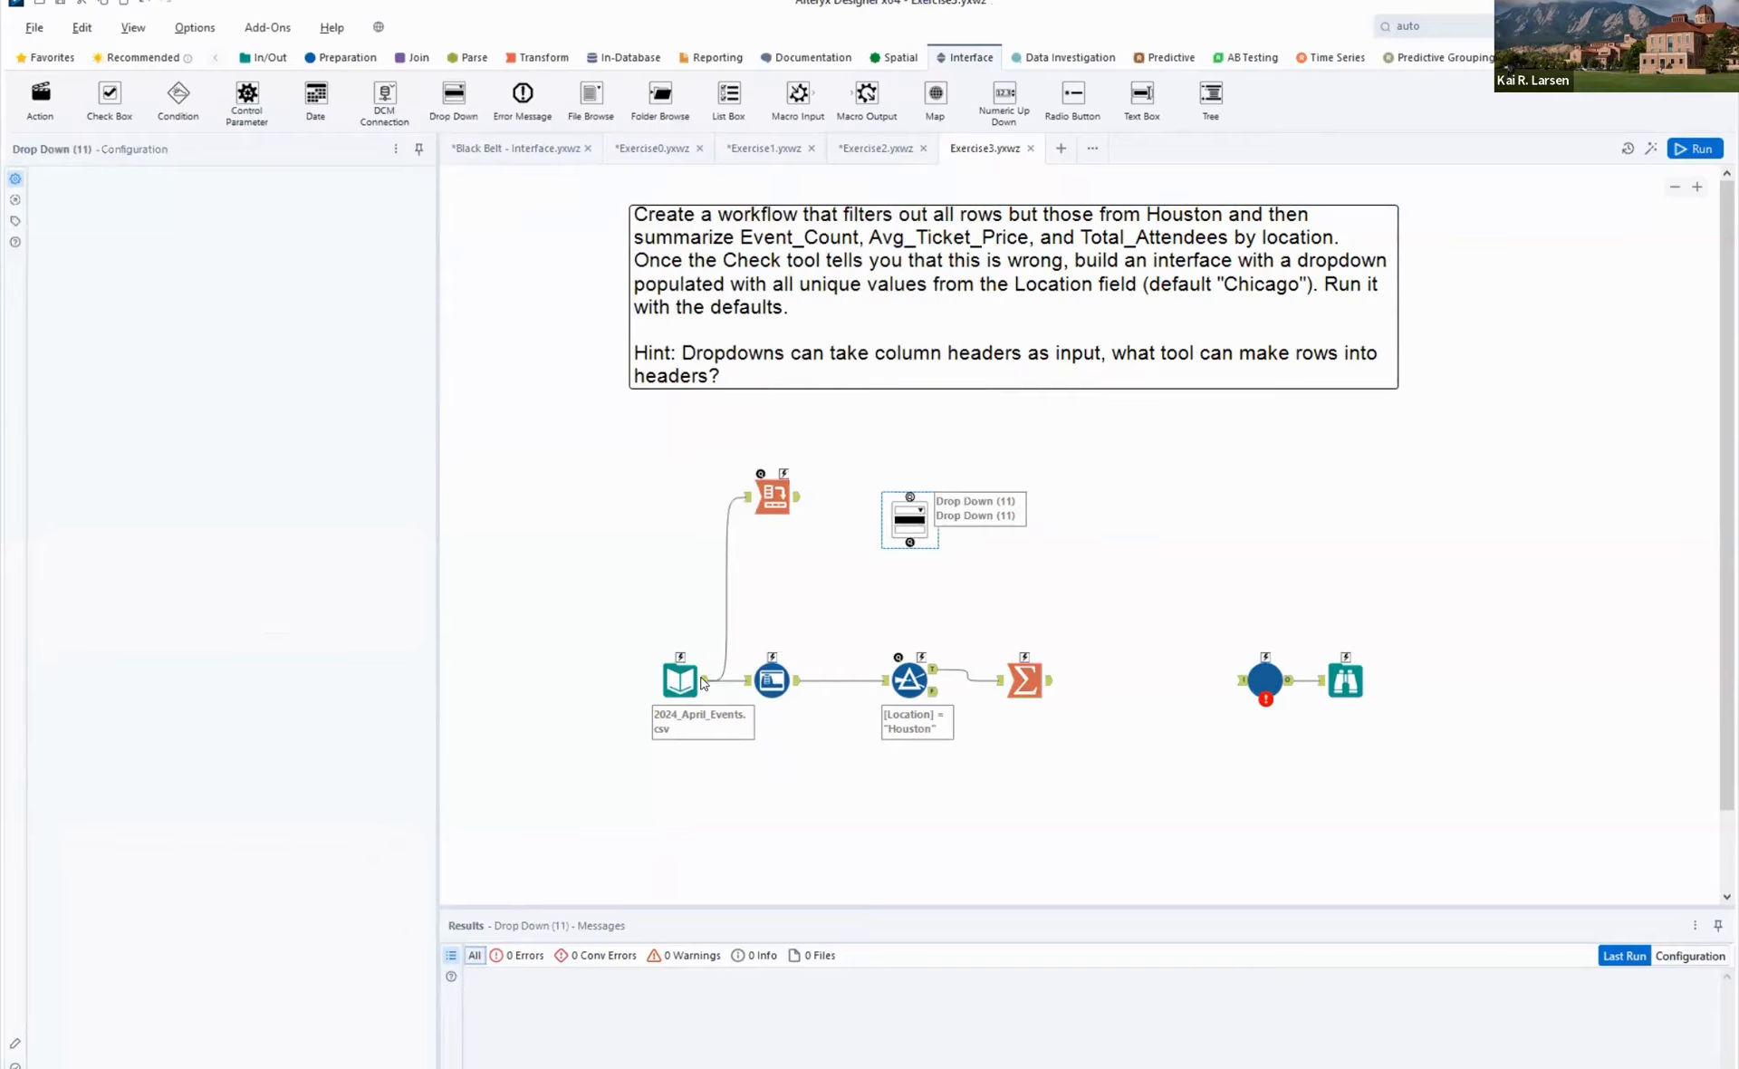
# - Check the 2024_April_Events.csv Input Data tool and run the workflow to refresh the field types
pyautogui.click(681, 680)
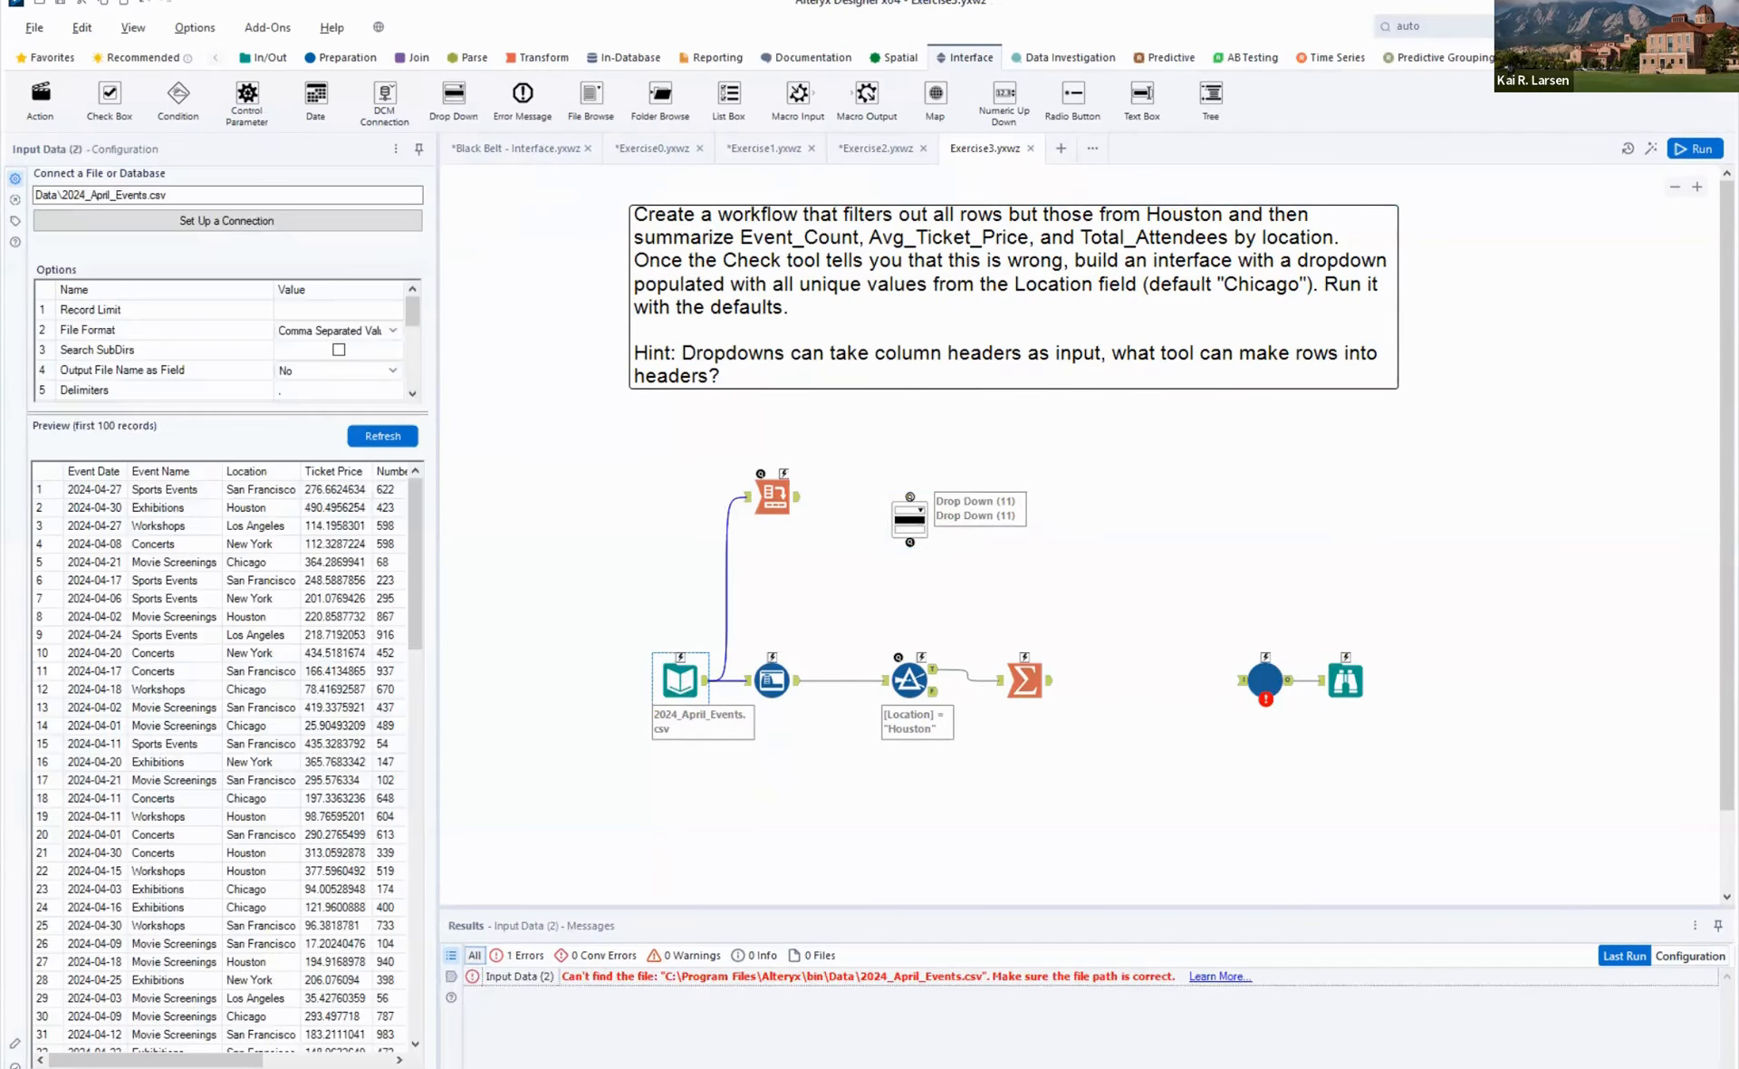
pyautogui.click(1701, 152)
pyautogui.click(1173, 620)
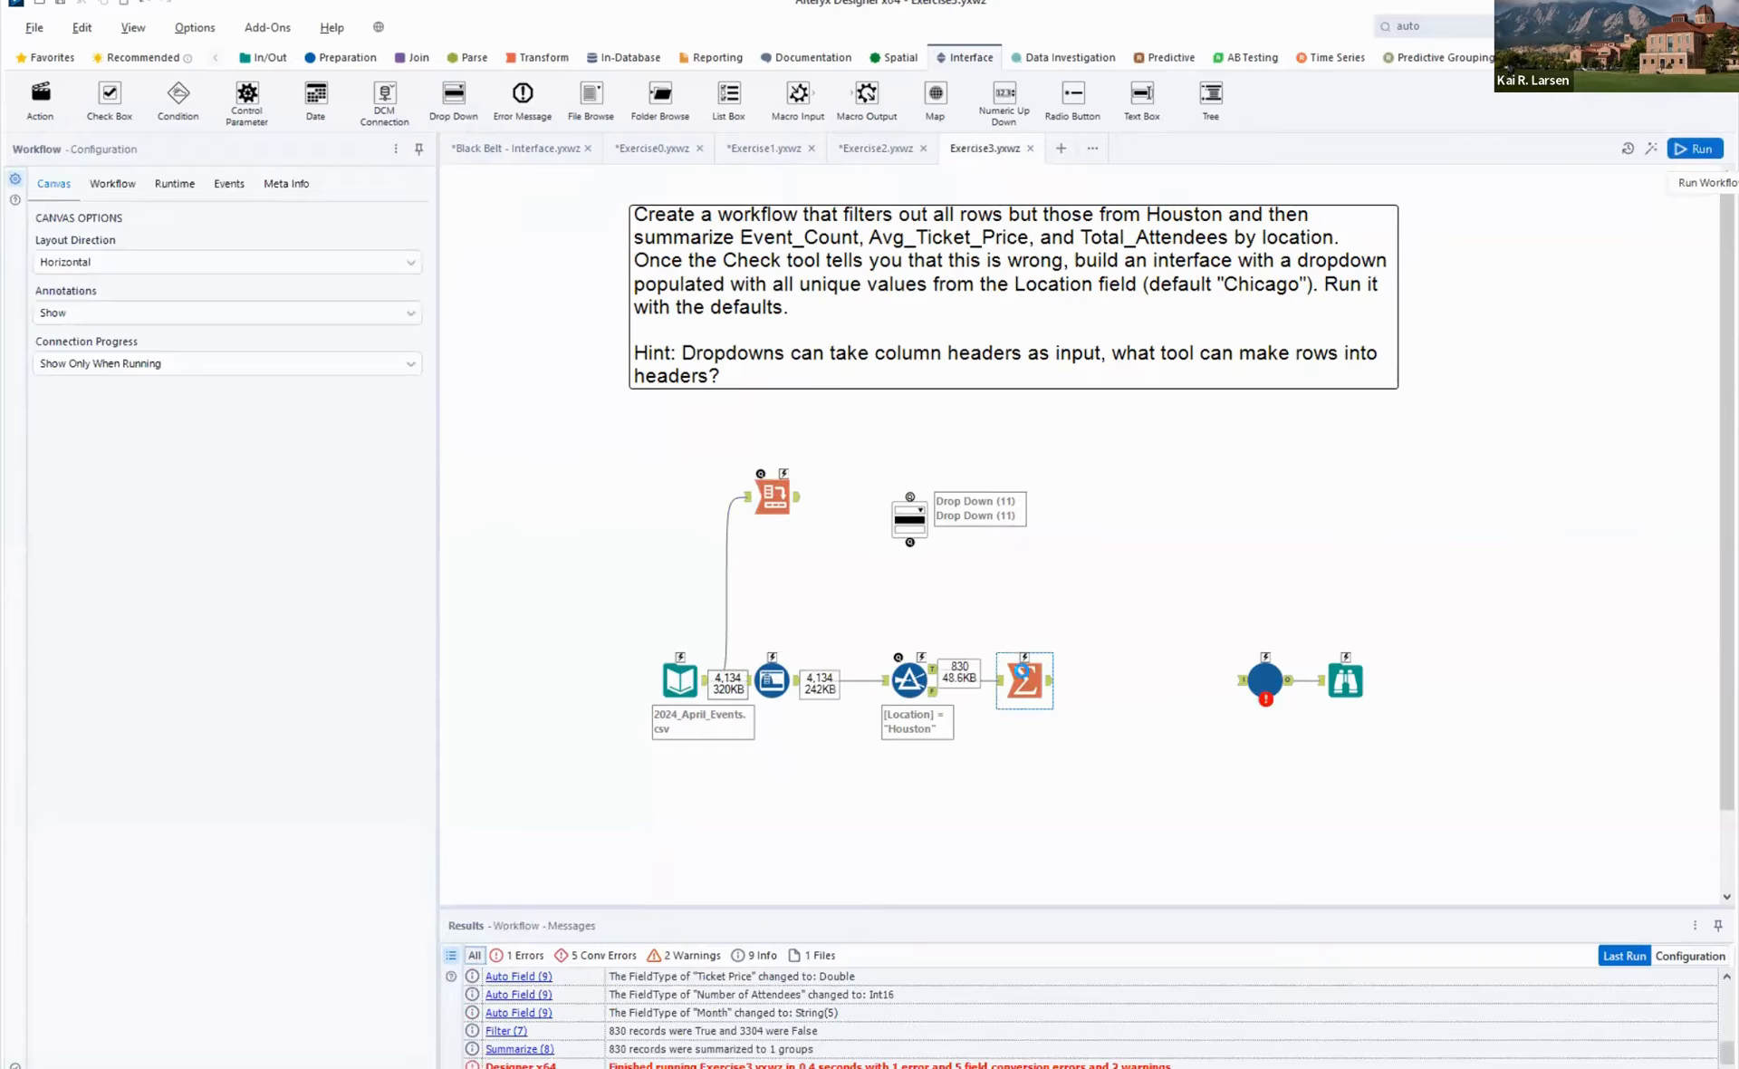
# - Add an Average action on Ticket Price in the Summarize tool and name its output Avg_Ticket_Price
pyautogui.click(1022, 681)
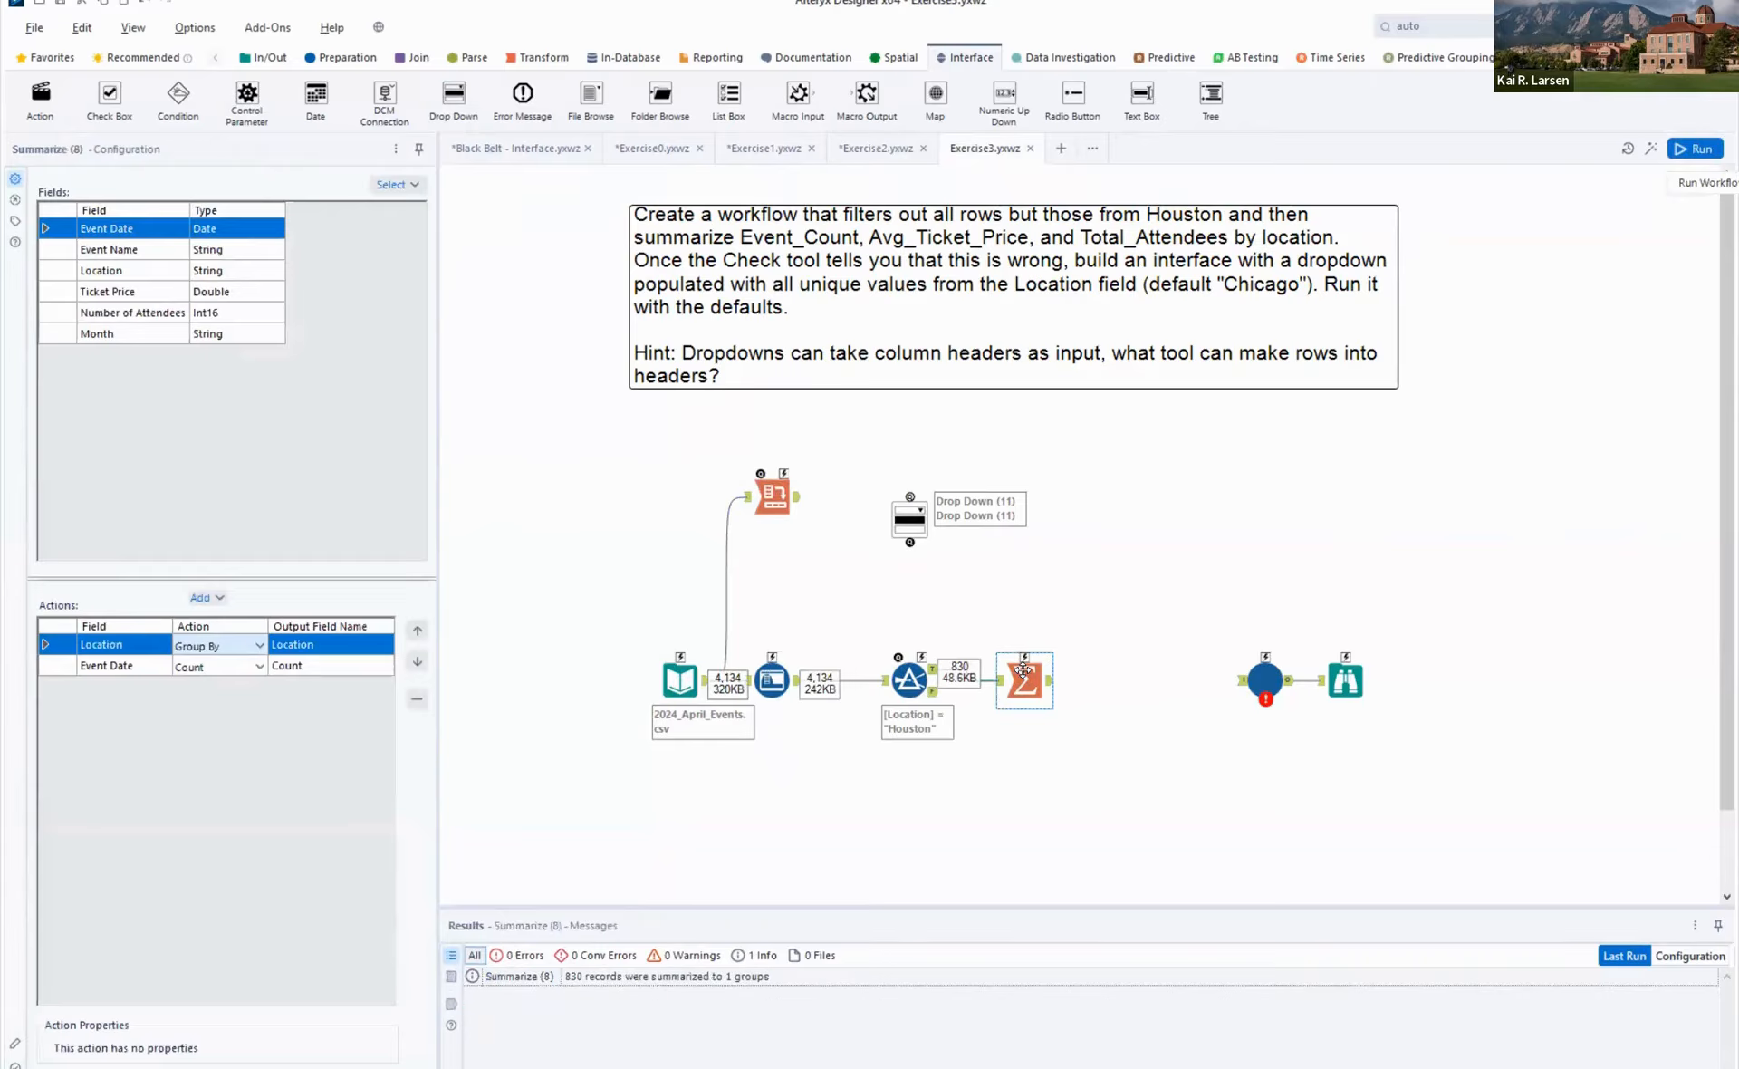
pyautogui.click(162, 295)
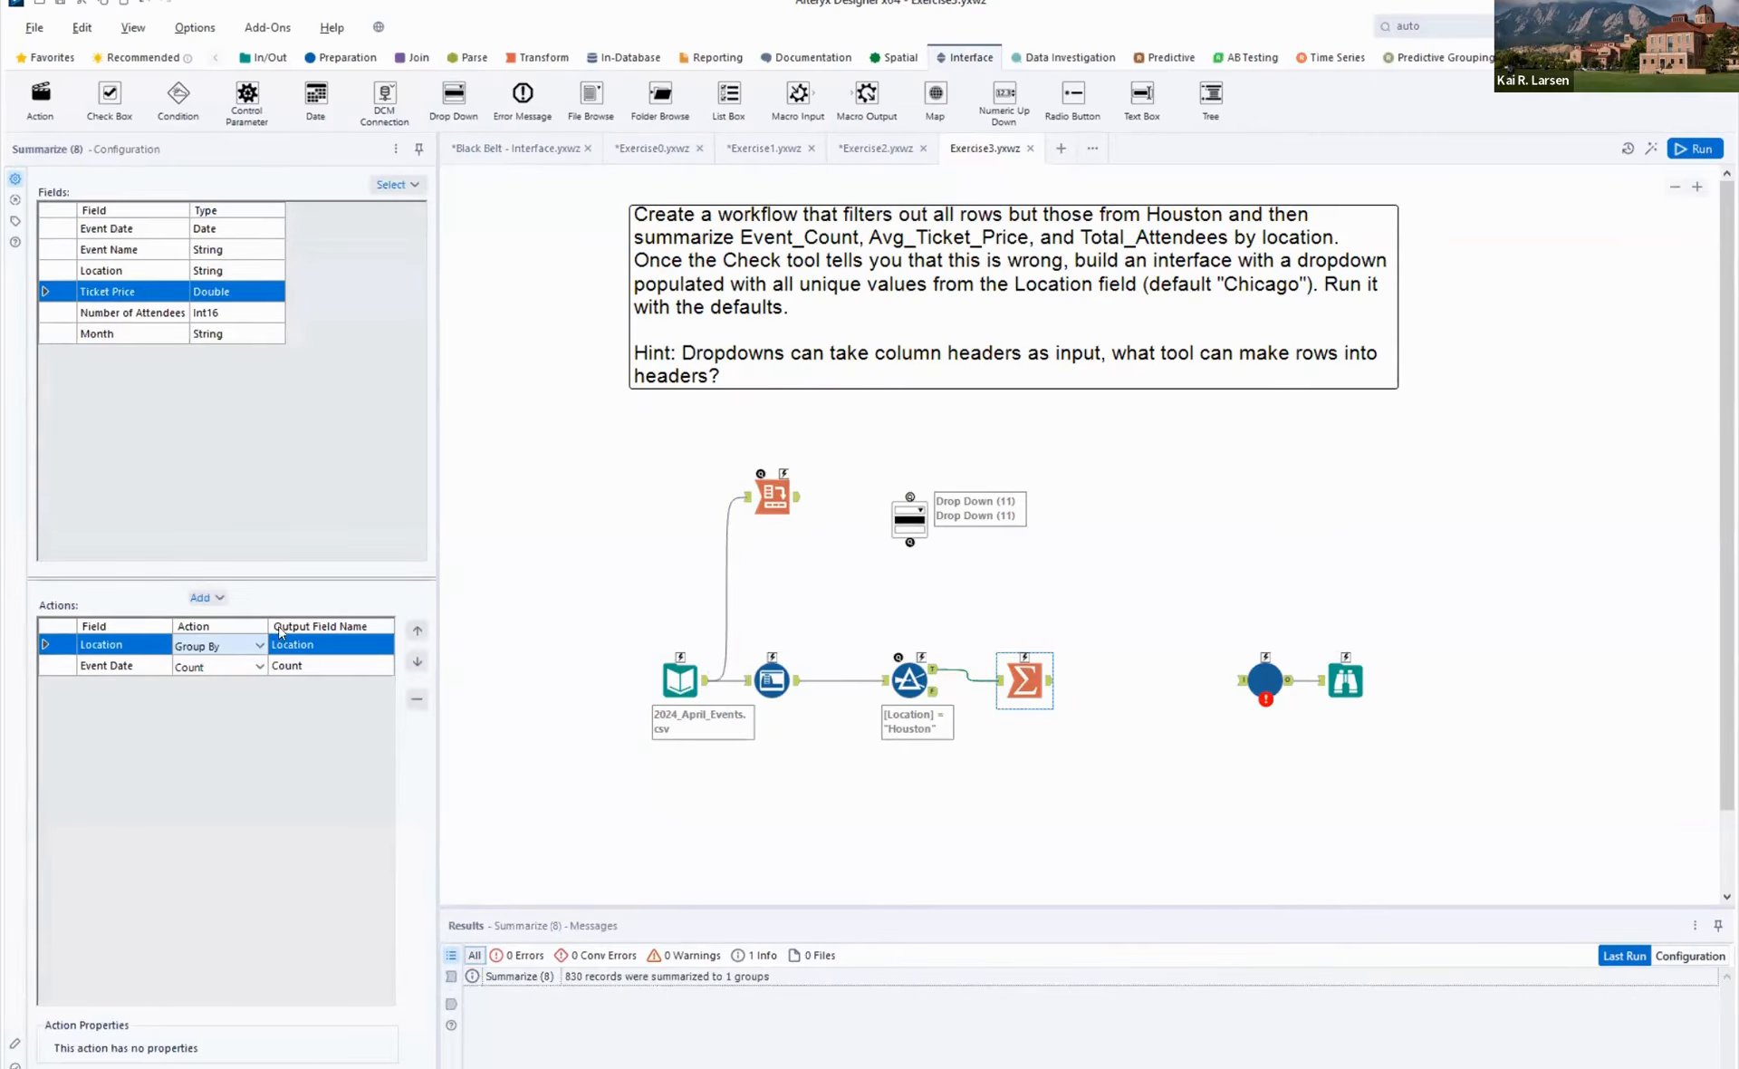
pyautogui.click(200, 598)
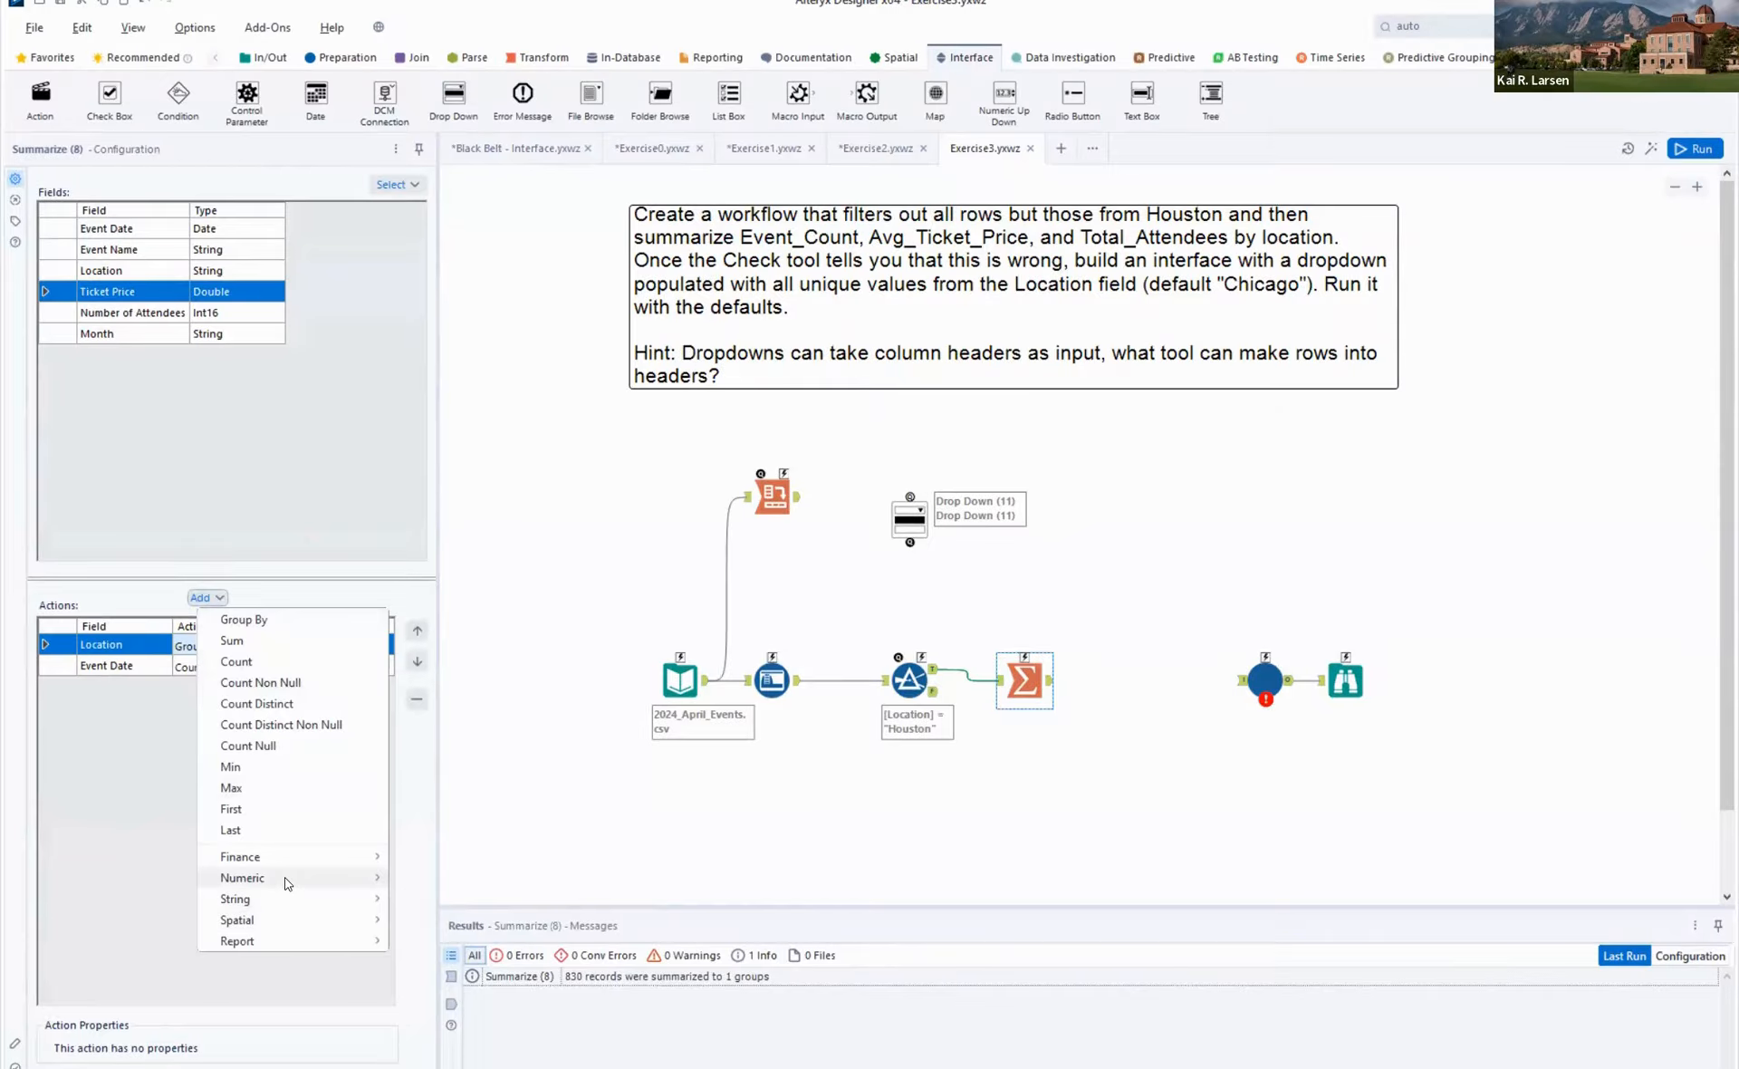
pyautogui.moveTo(288, 884)
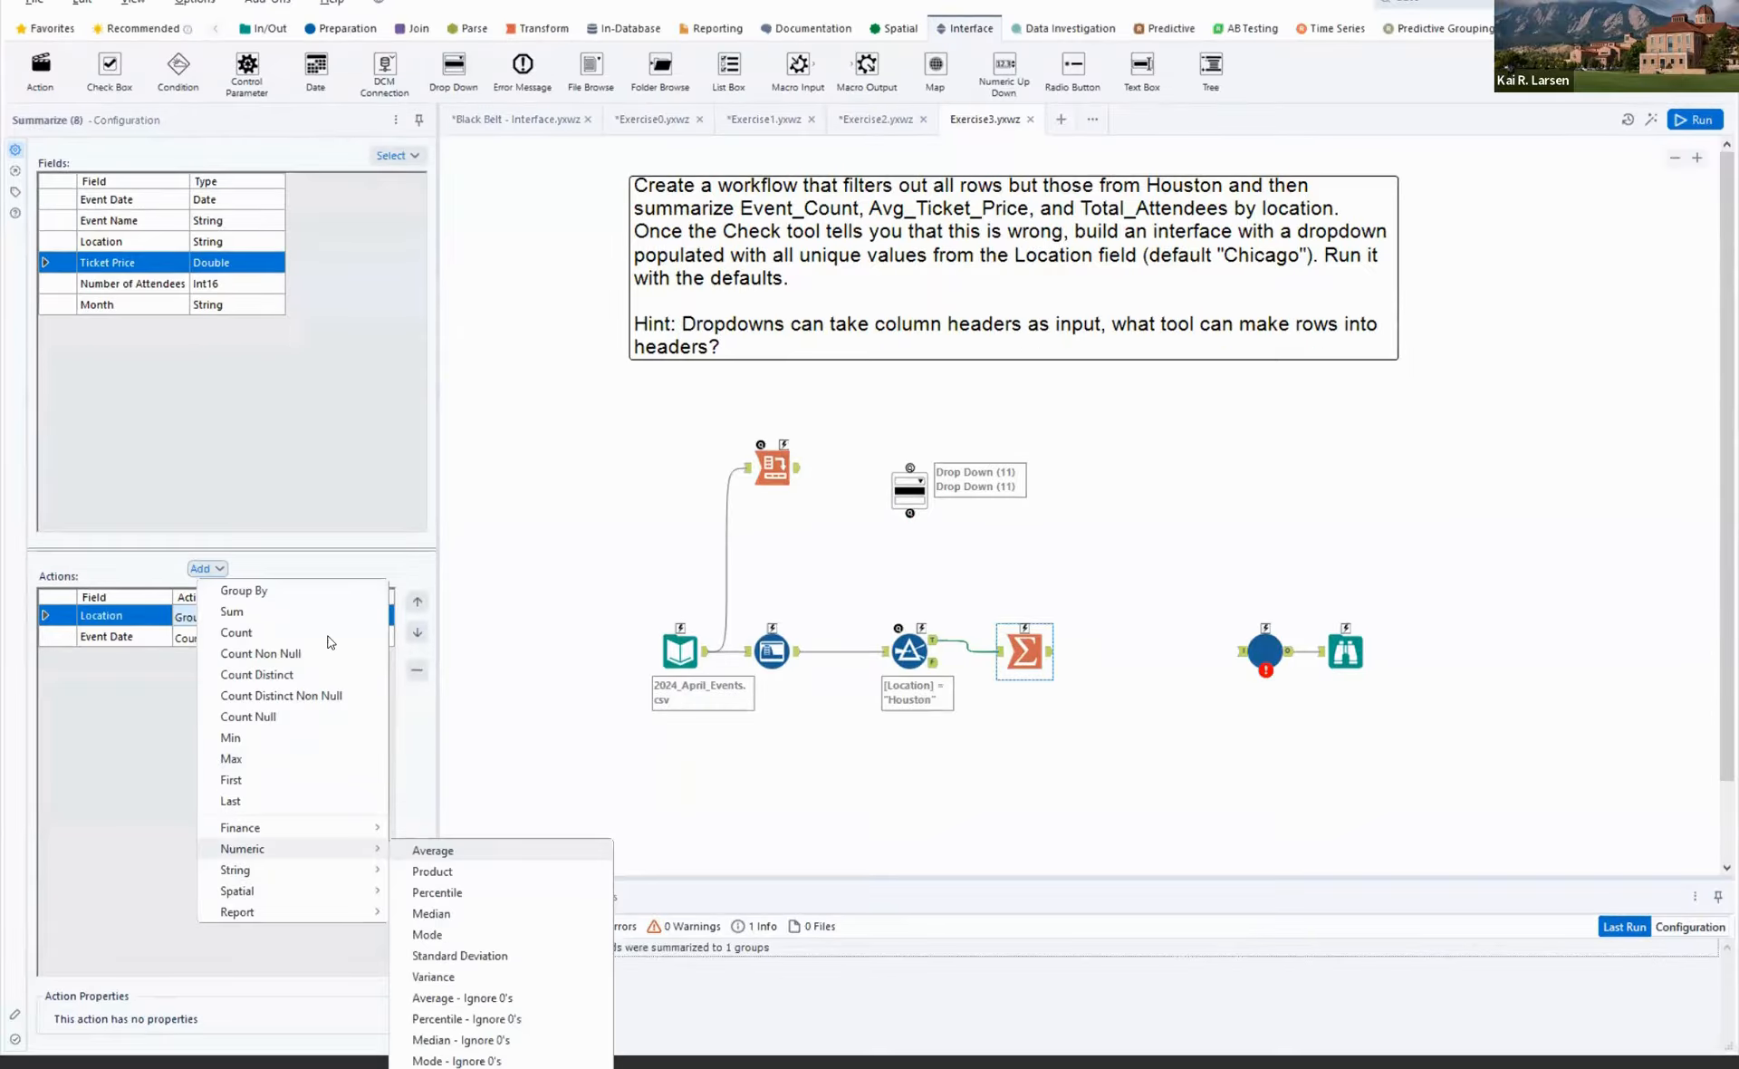
pyautogui.click(433, 850)
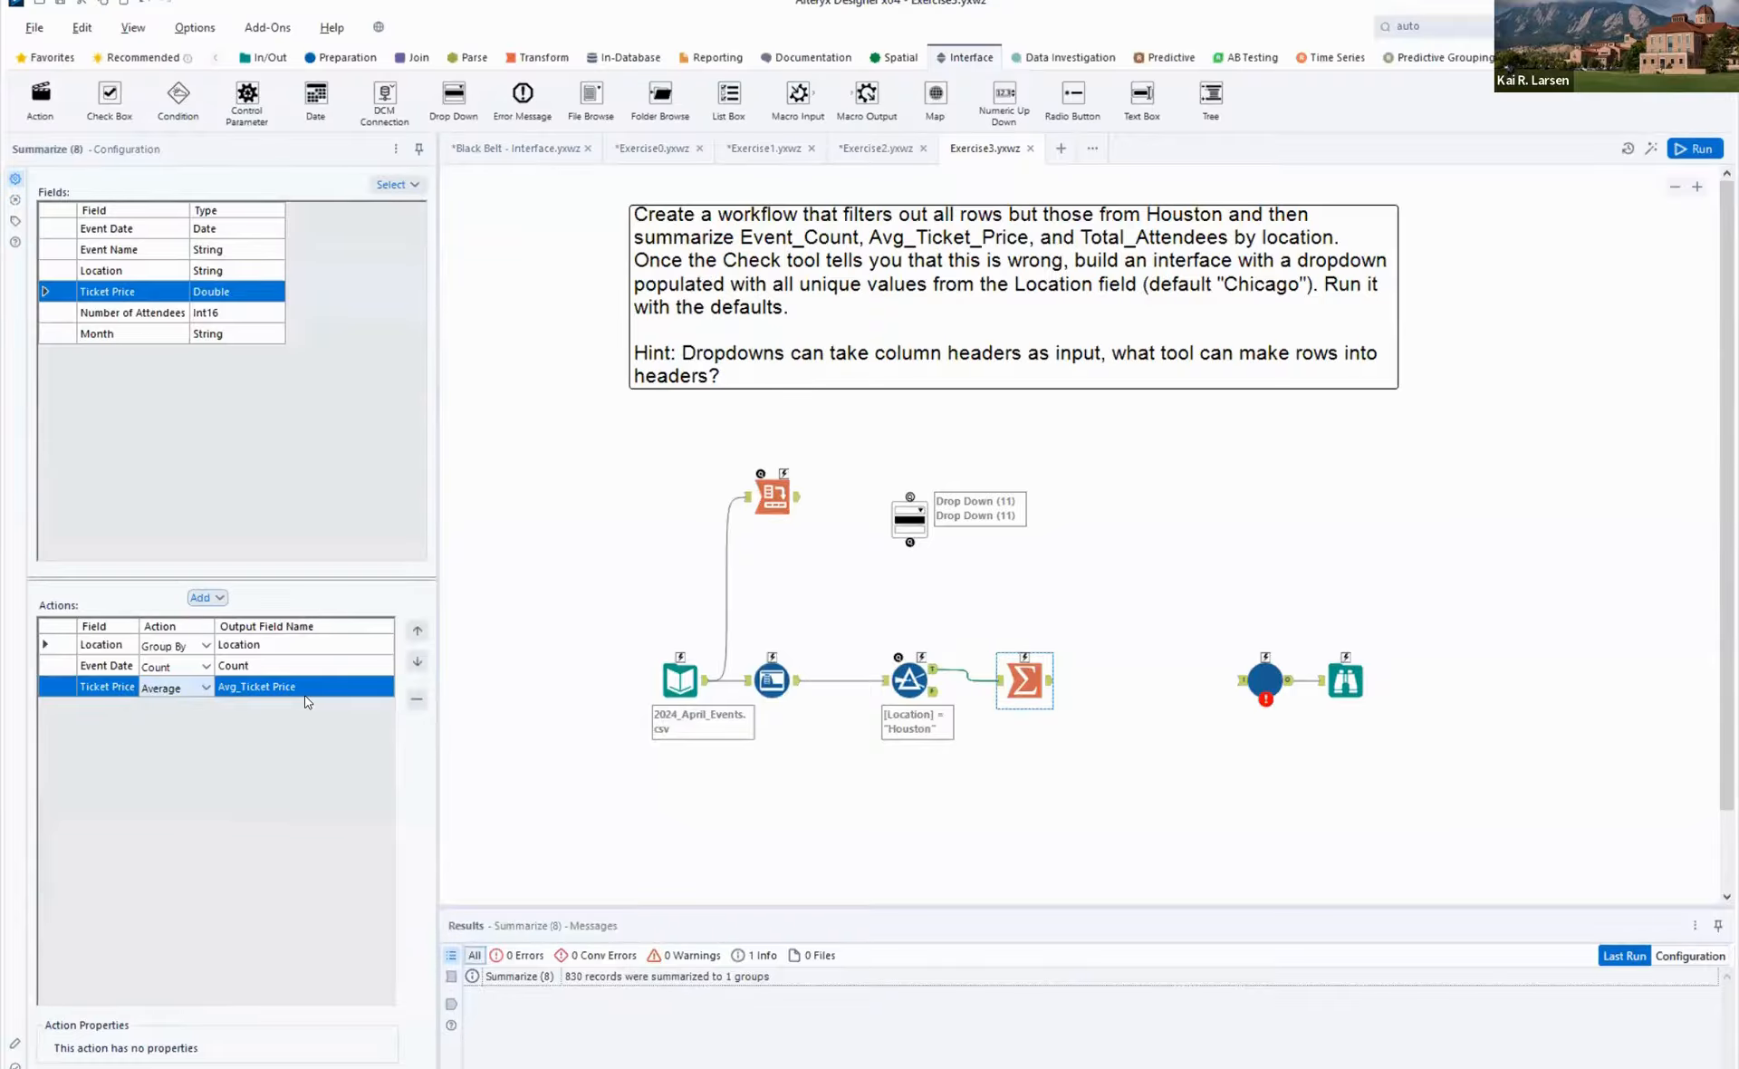
pyautogui.click(273, 685)
pyautogui.click(274, 685)
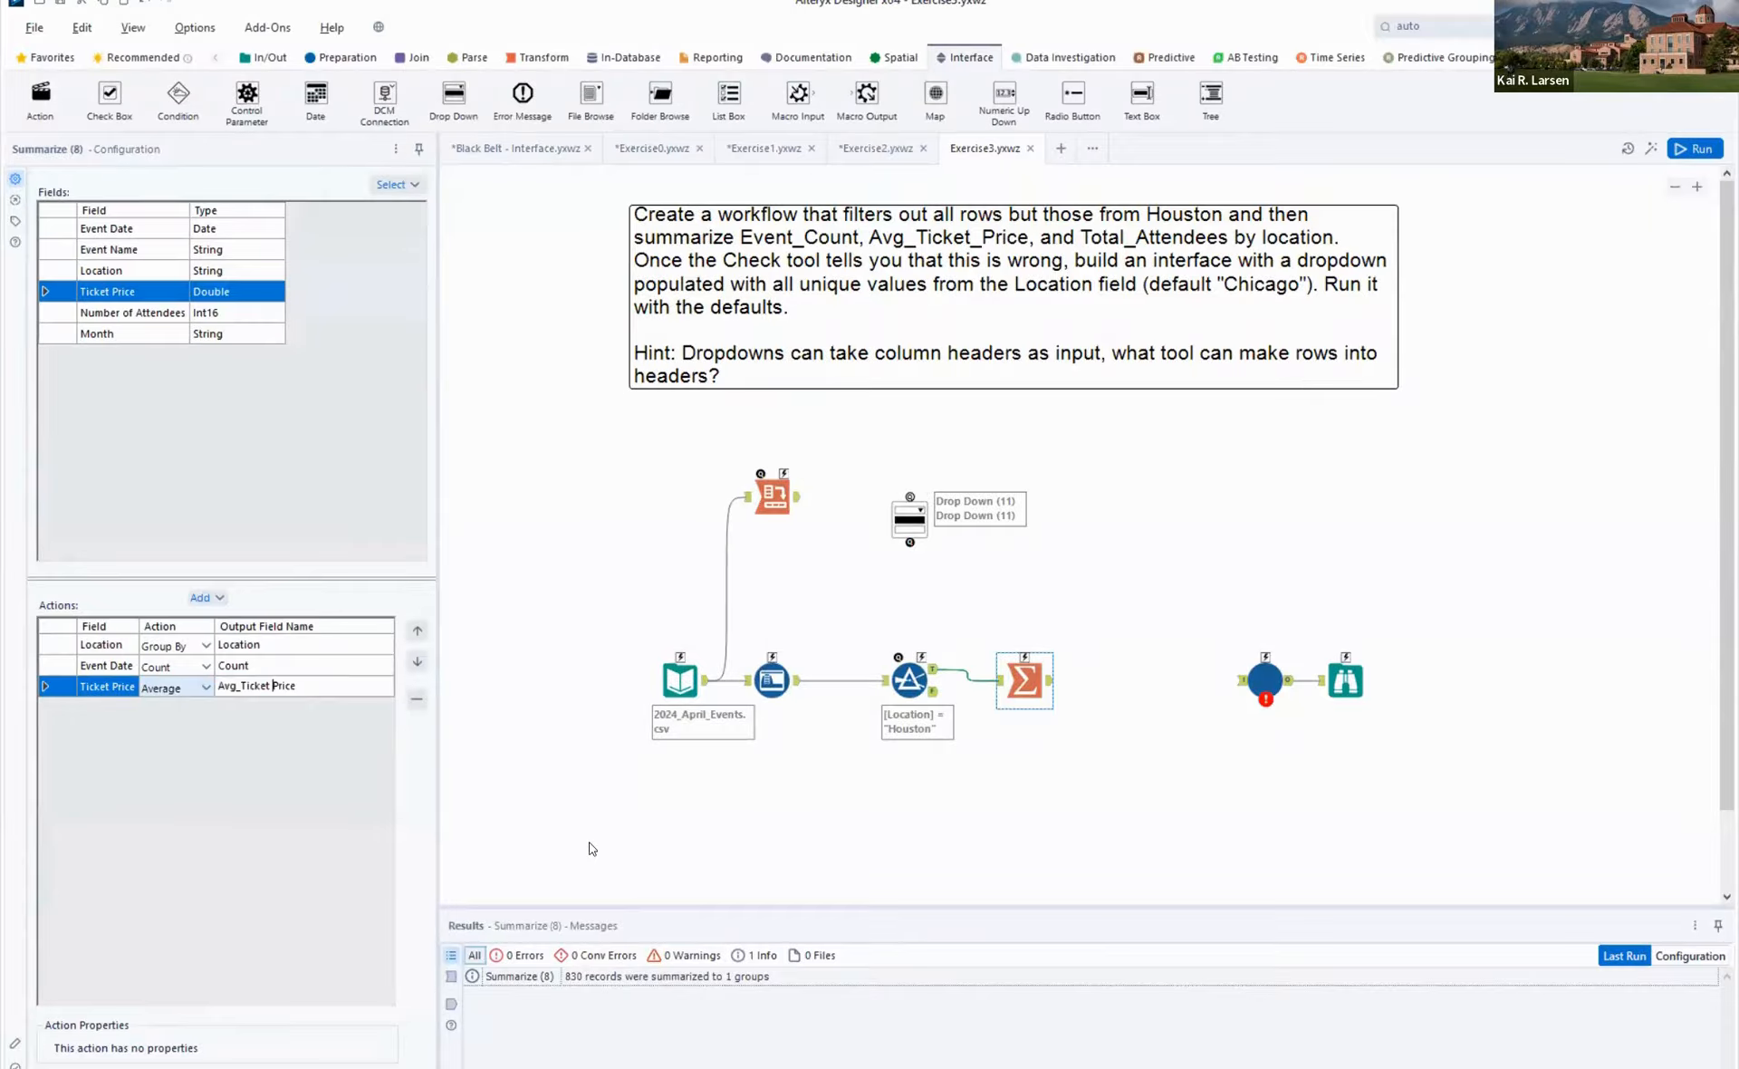
pyautogui.press('BackSpace')
pyautogui.write('_')
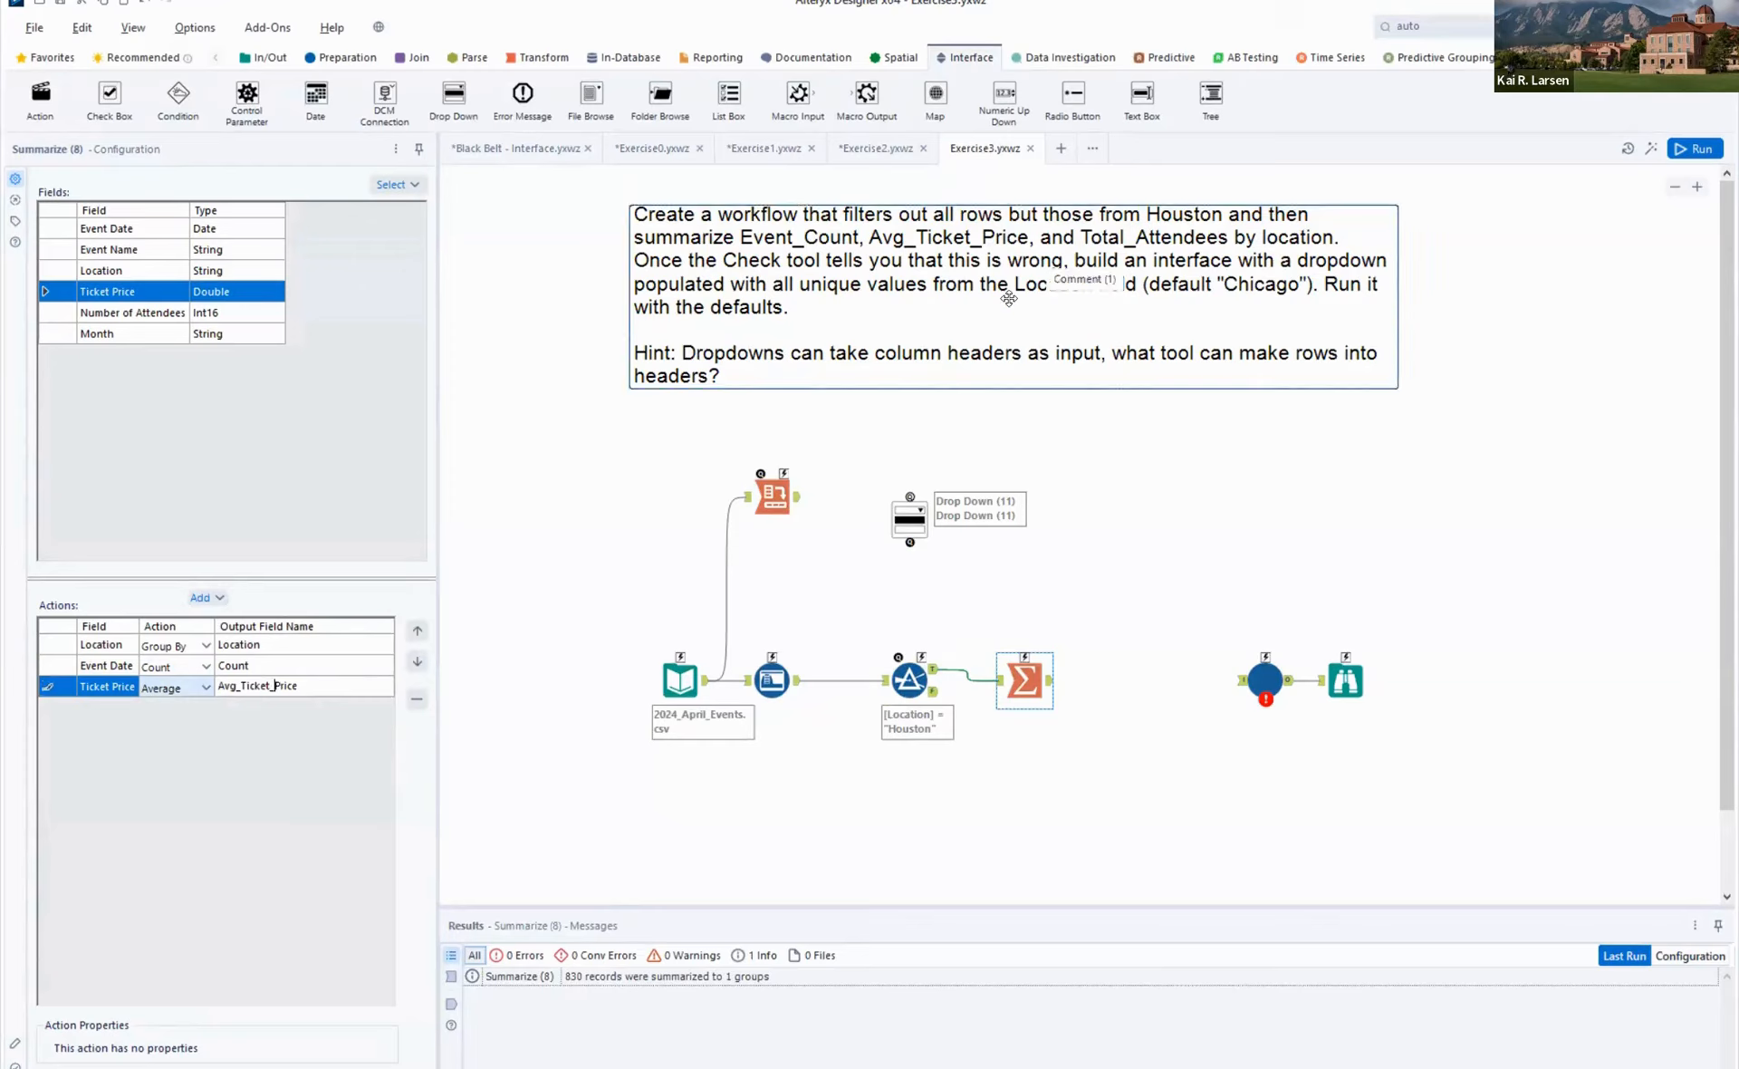
# - Add a Sum action on Number of Attendees in the Summarize tool and name its output Total_Attendees
pyautogui.click(120, 315)
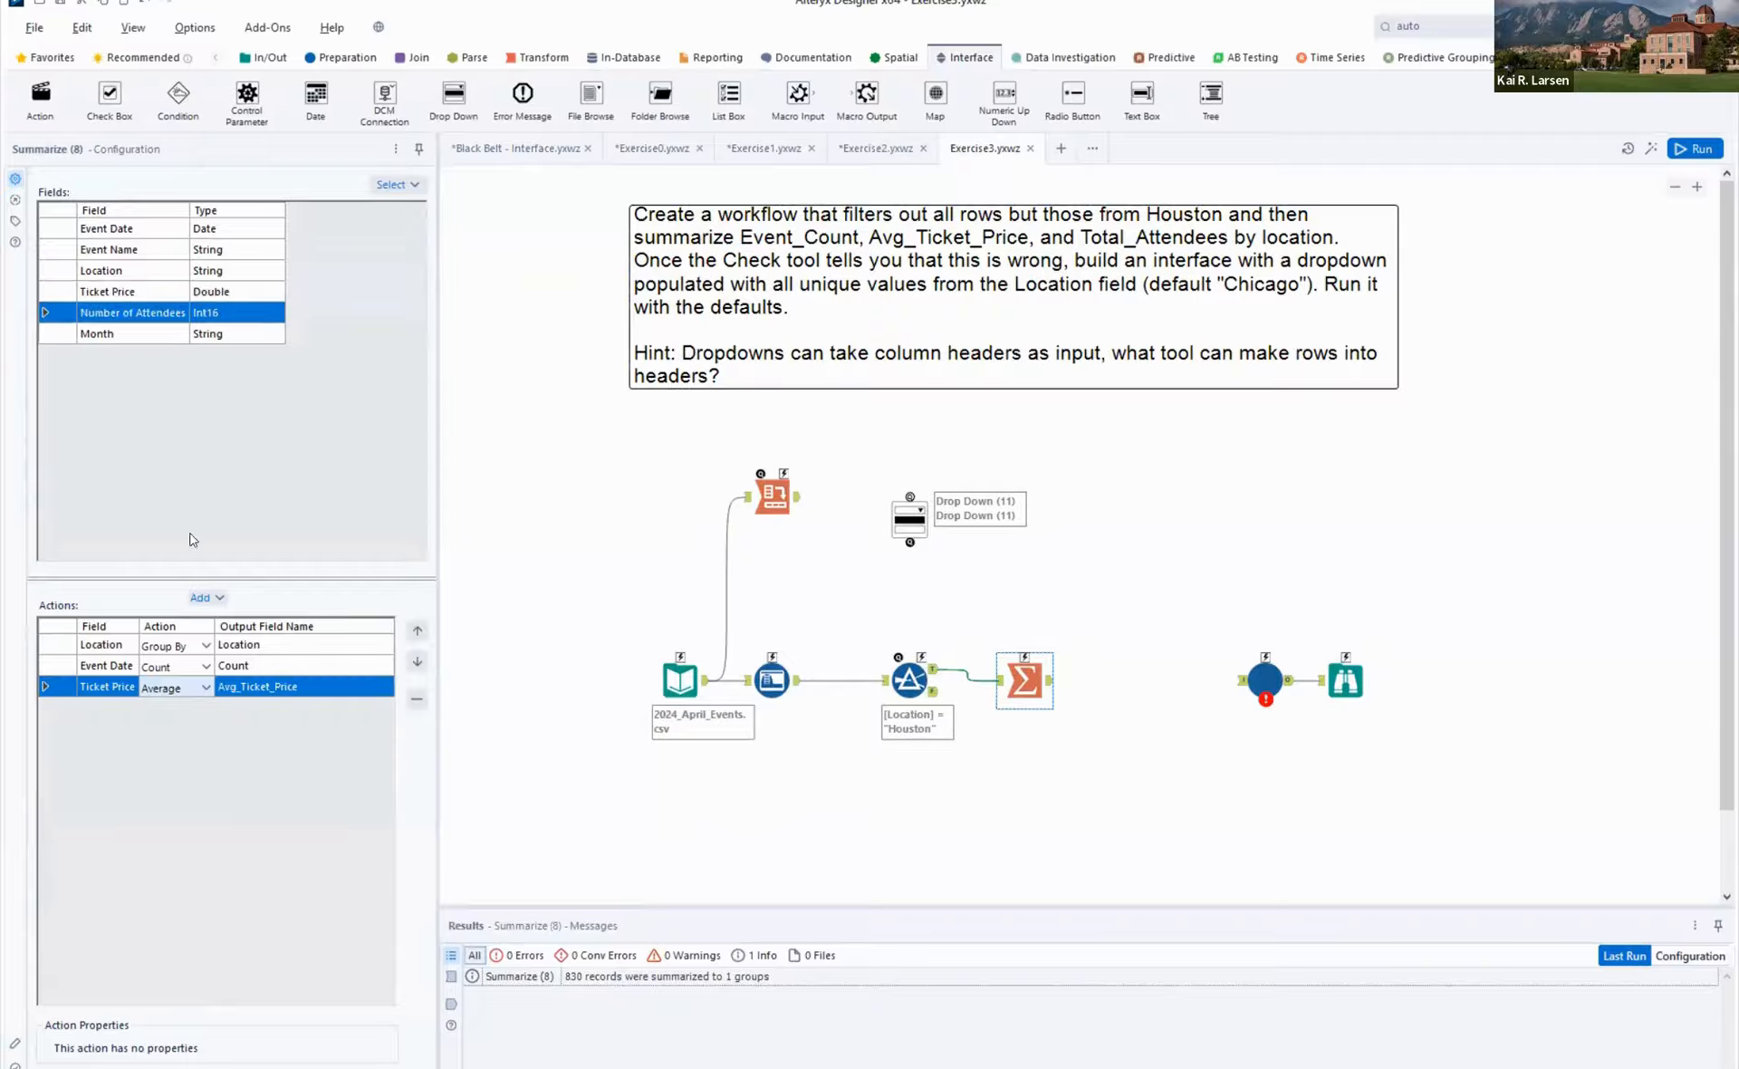
pyautogui.click(220, 600)
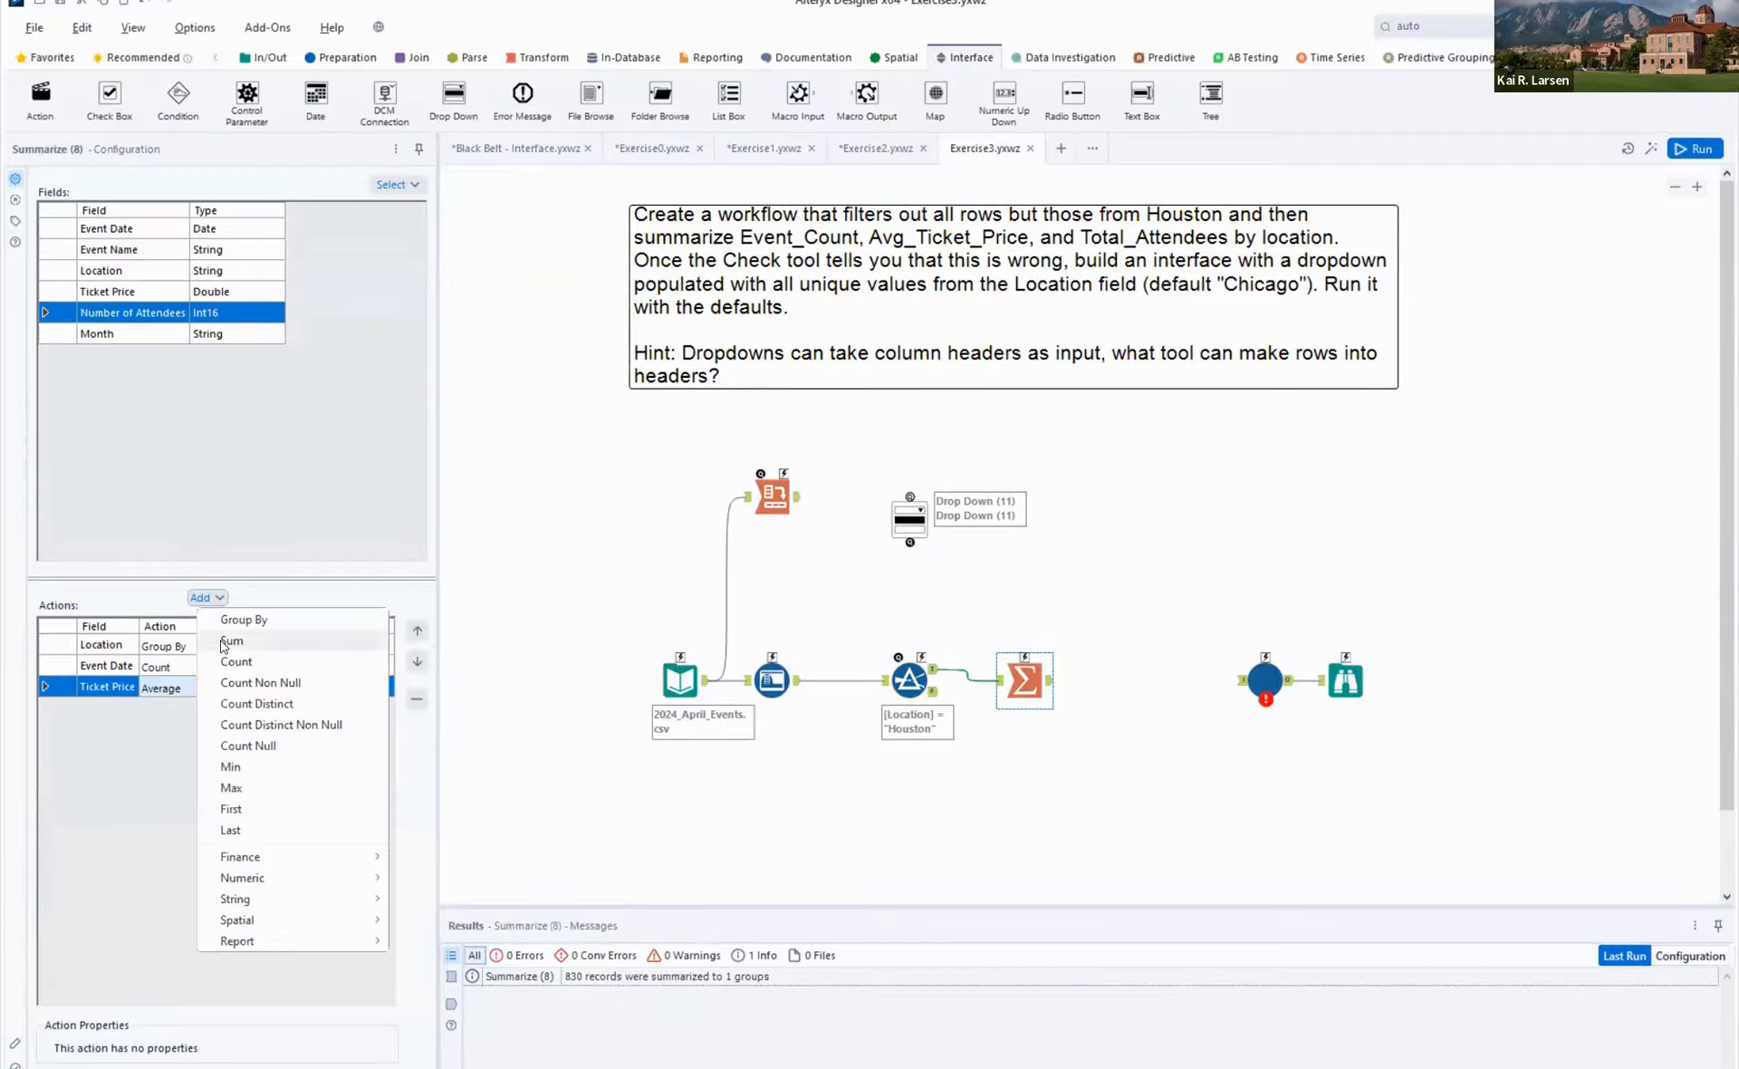
pyautogui.click(228, 641)
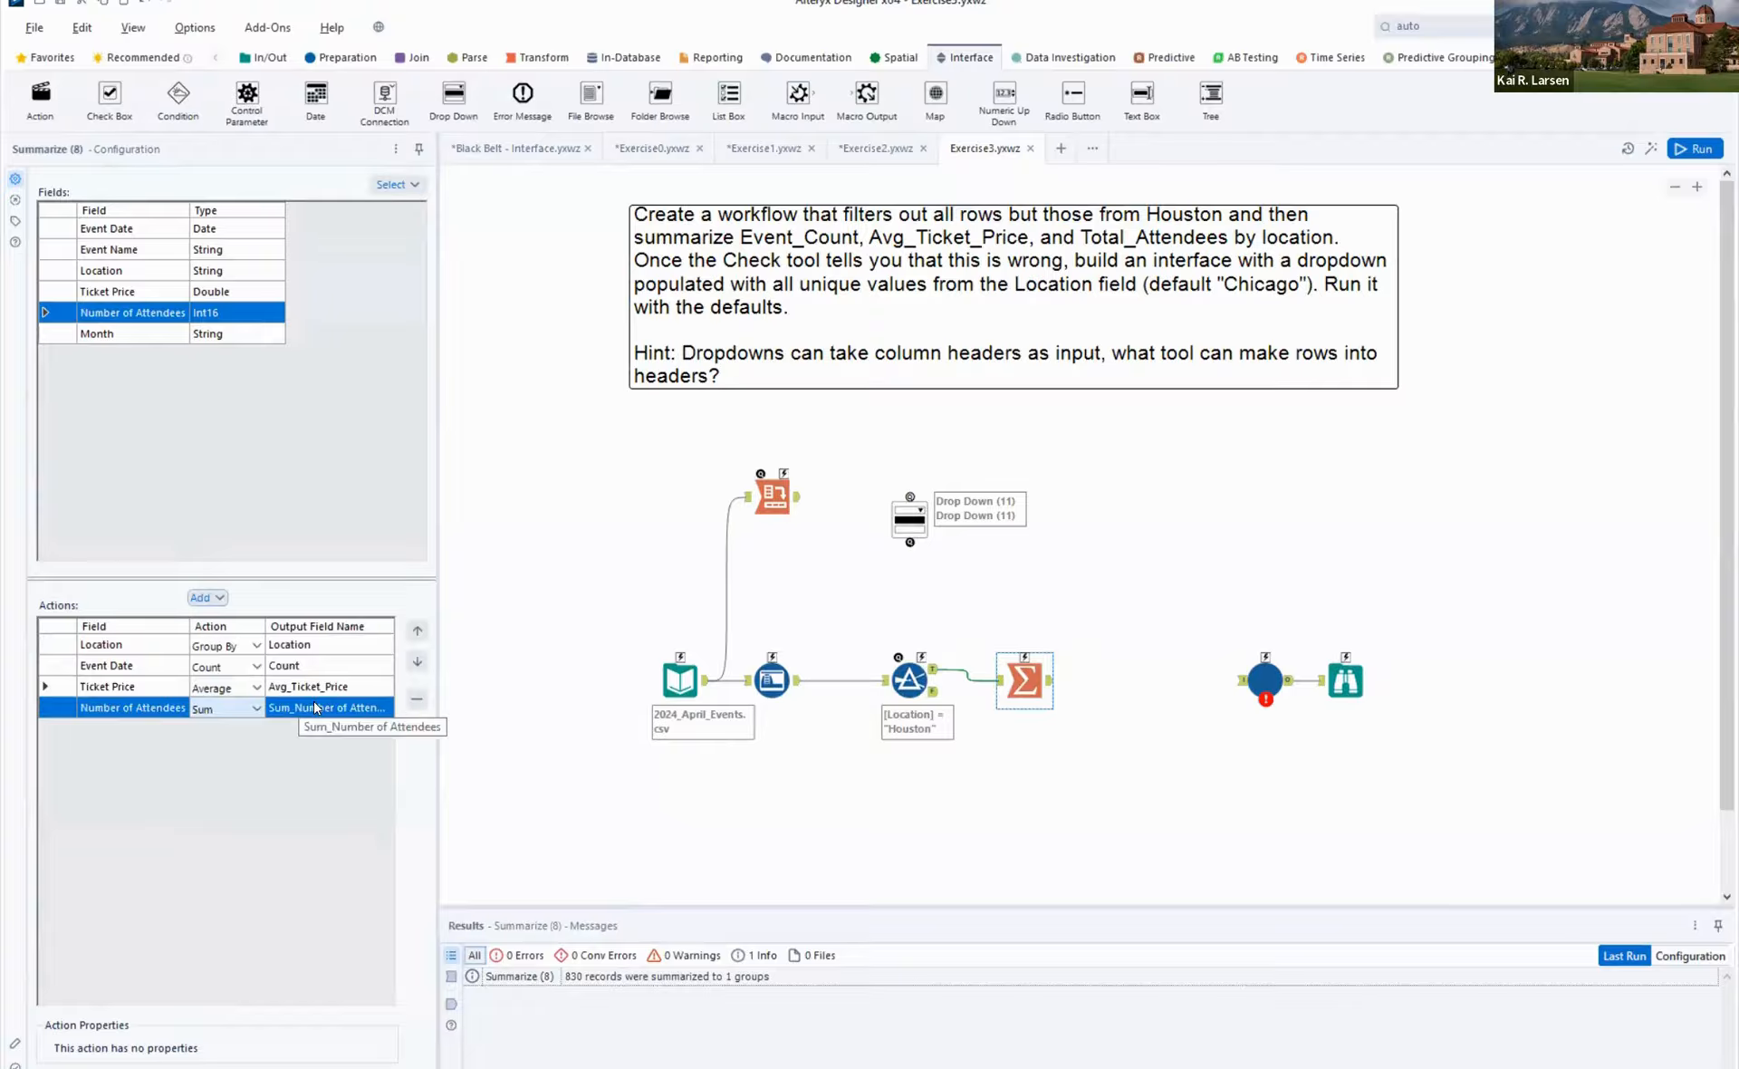
pyautogui.click(315, 703)
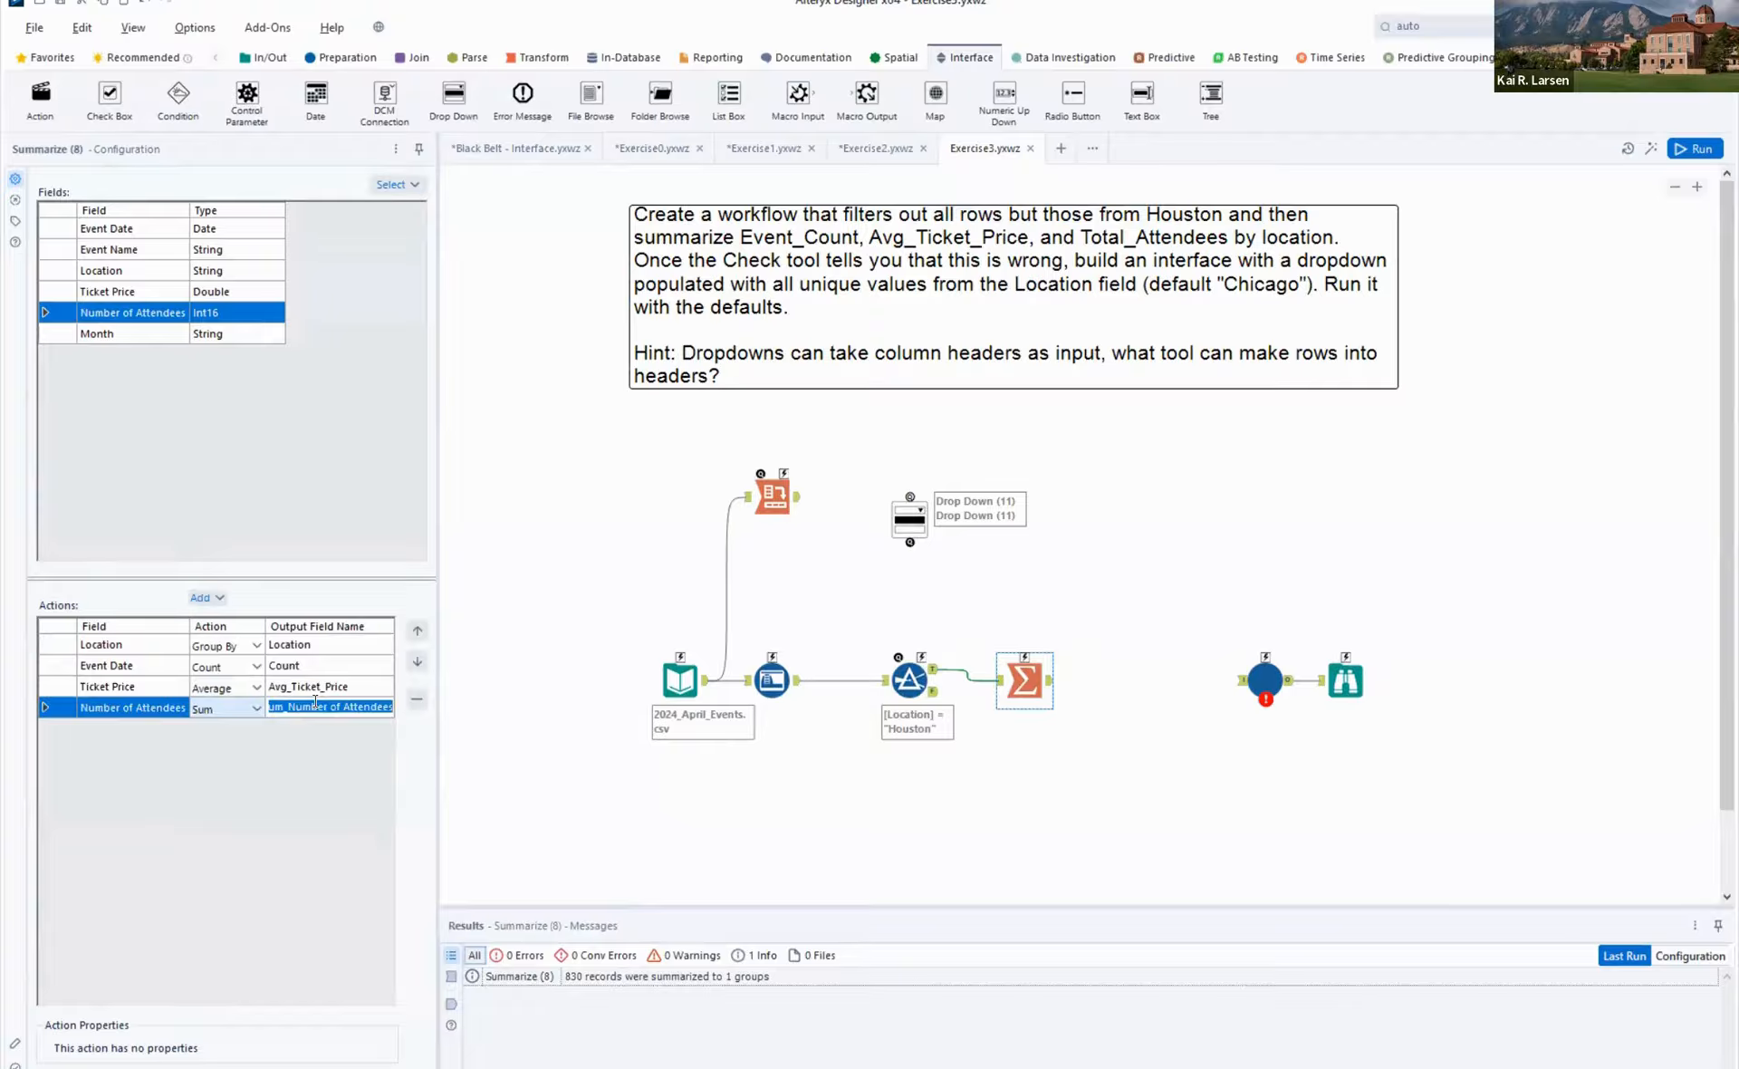
pyautogui.click(343, 705)
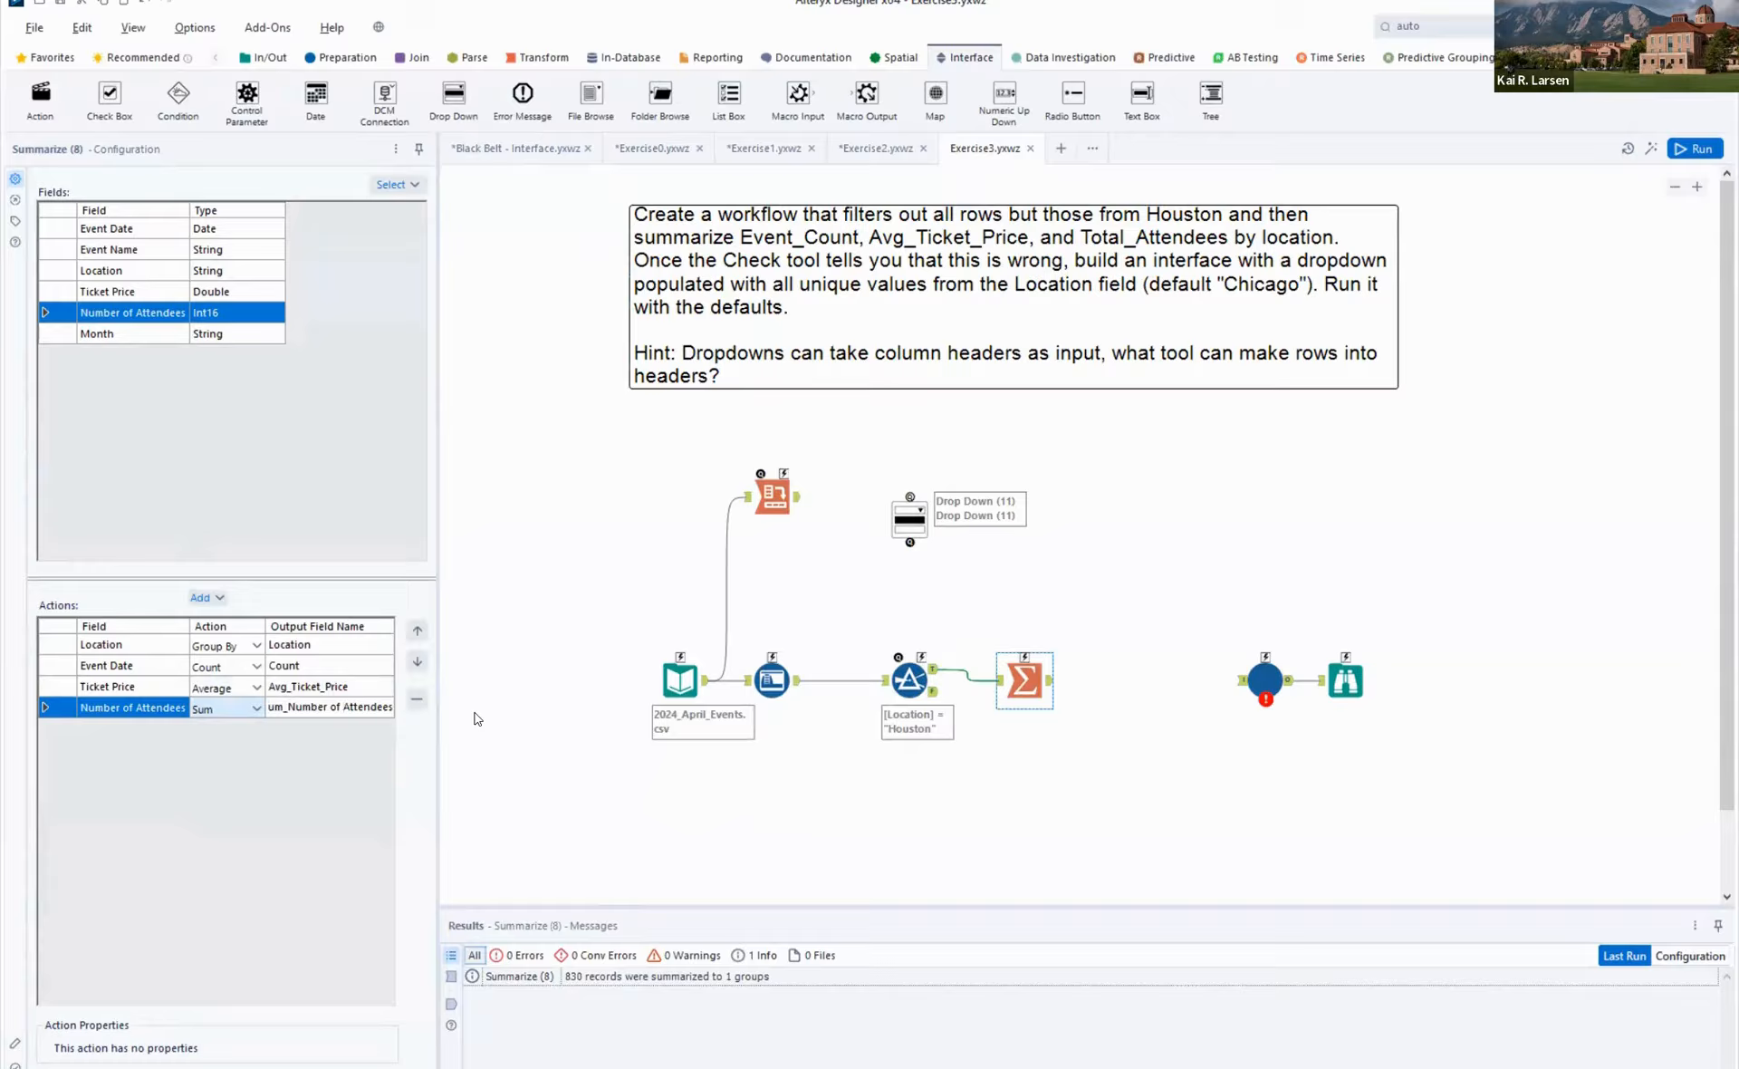
pyautogui.hotkey('shift', 'Home')
pyautogui.write('Total_')
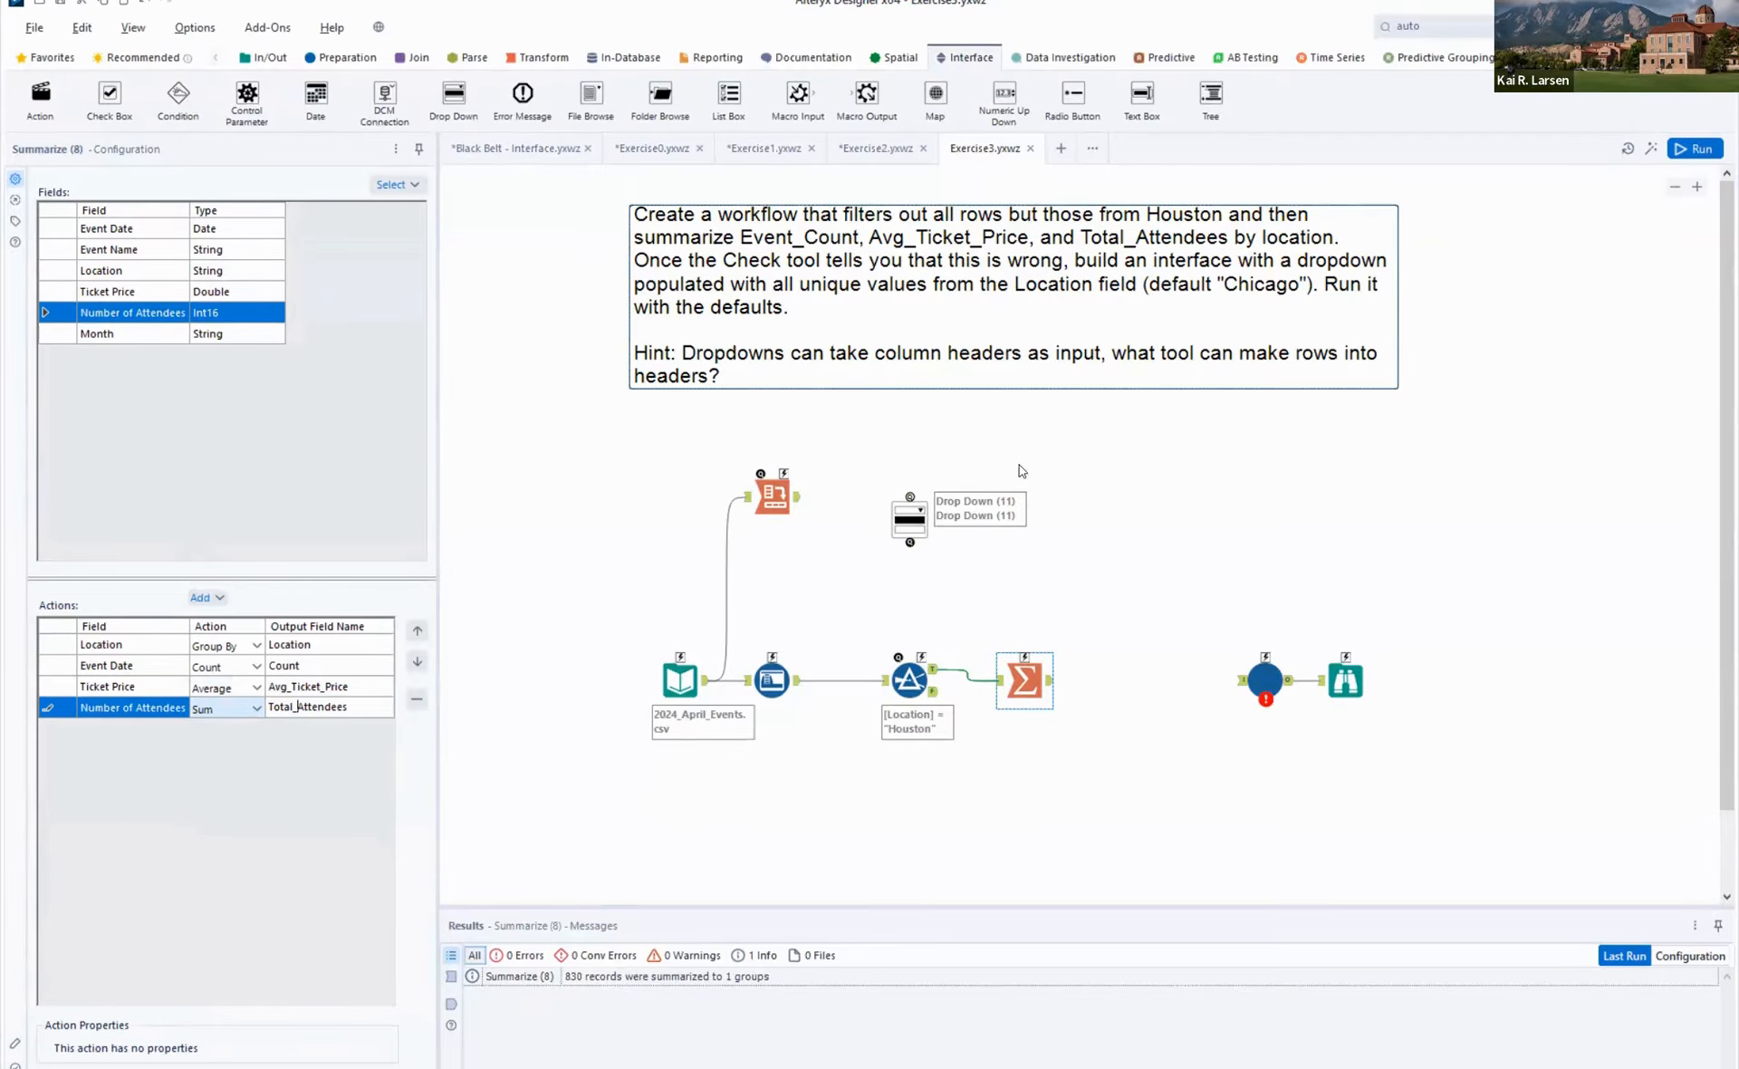
# - Connect the Summarize output to the Check tool, run the workflow, and review the Check tool's messages
pyautogui.moveTo(1156, 688); pyautogui.dragTo(1265, 686)
pyautogui.hotkey('ctrl', 'r')
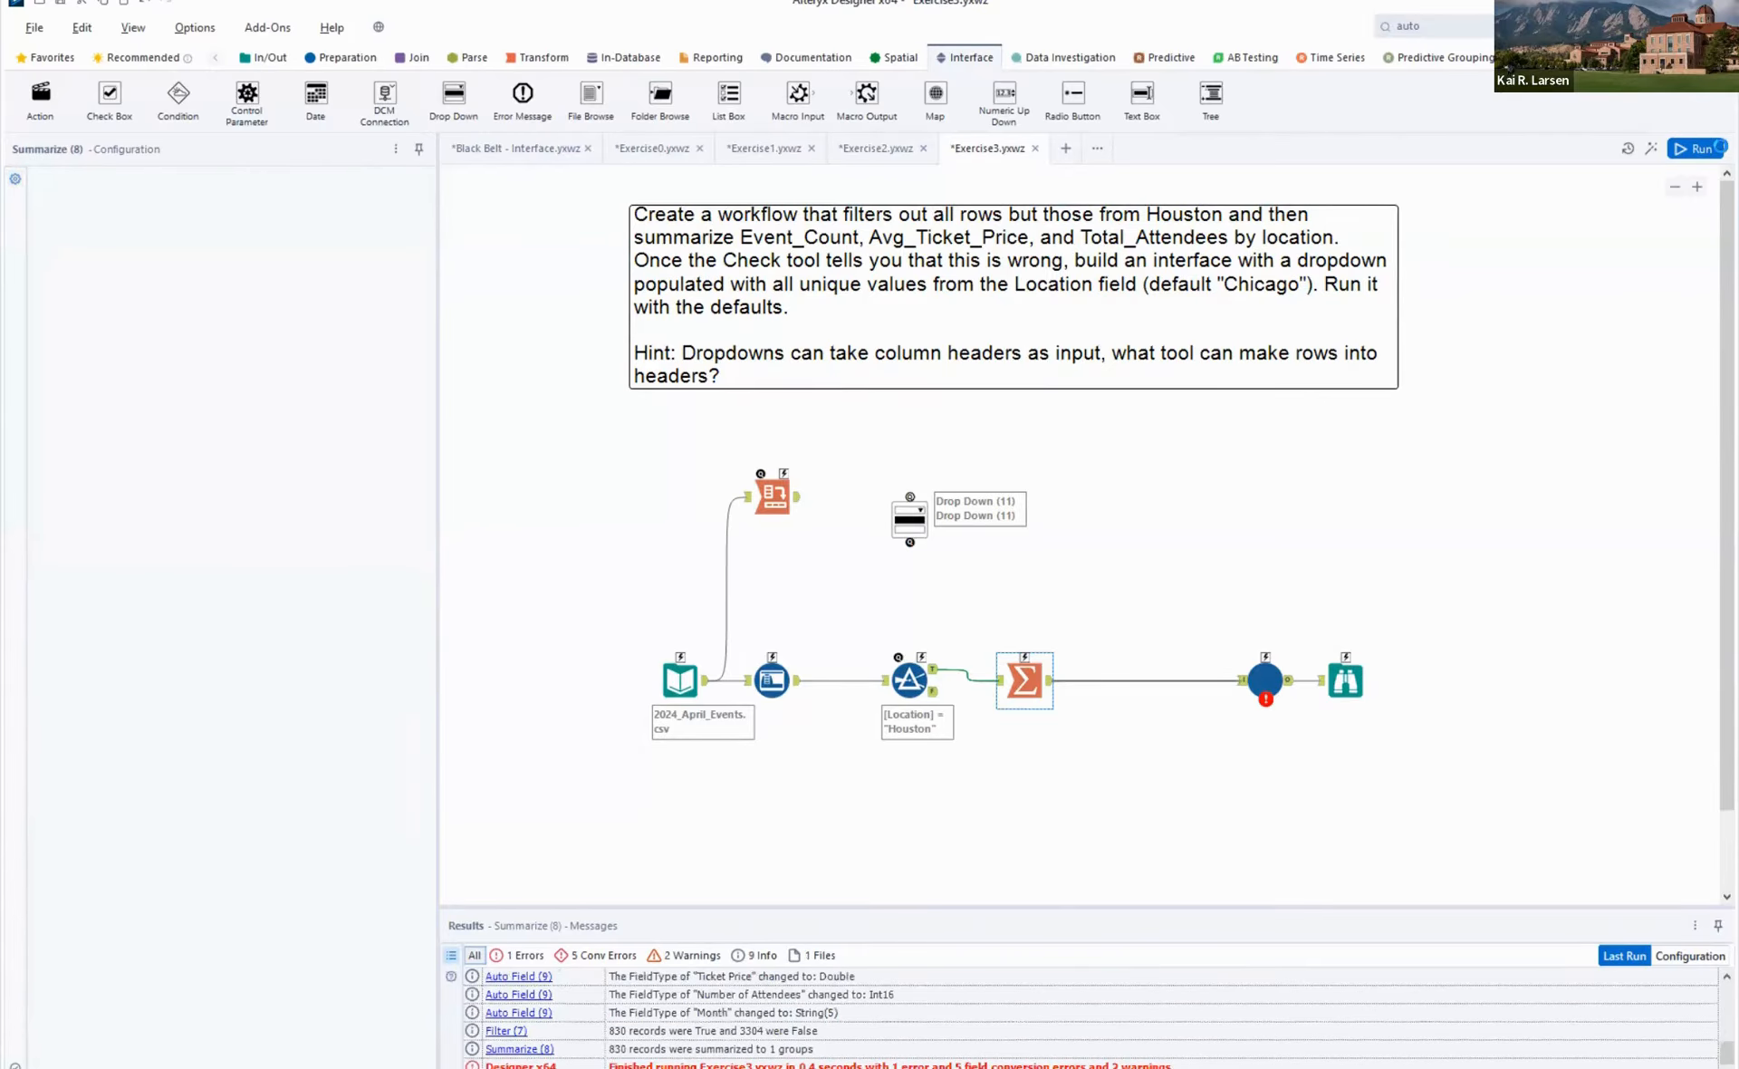
pyautogui.click(1699, 148)
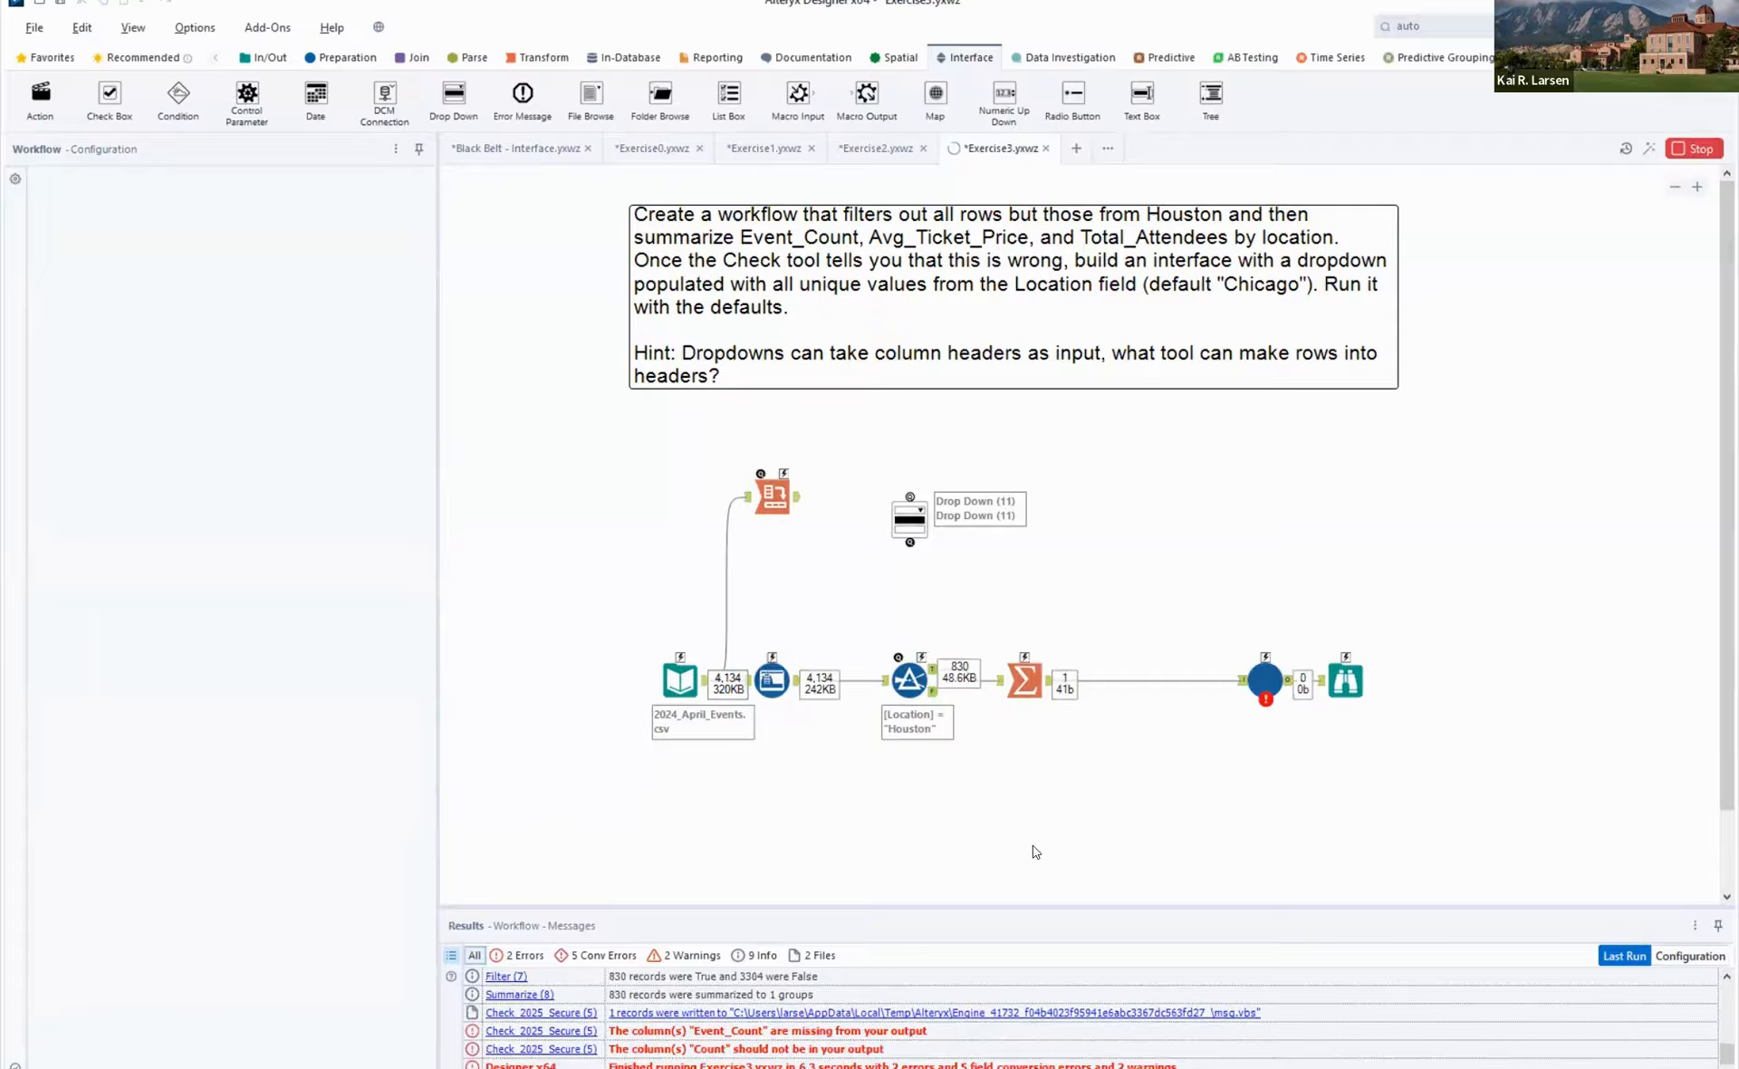
pyautogui.click(789, 1034)
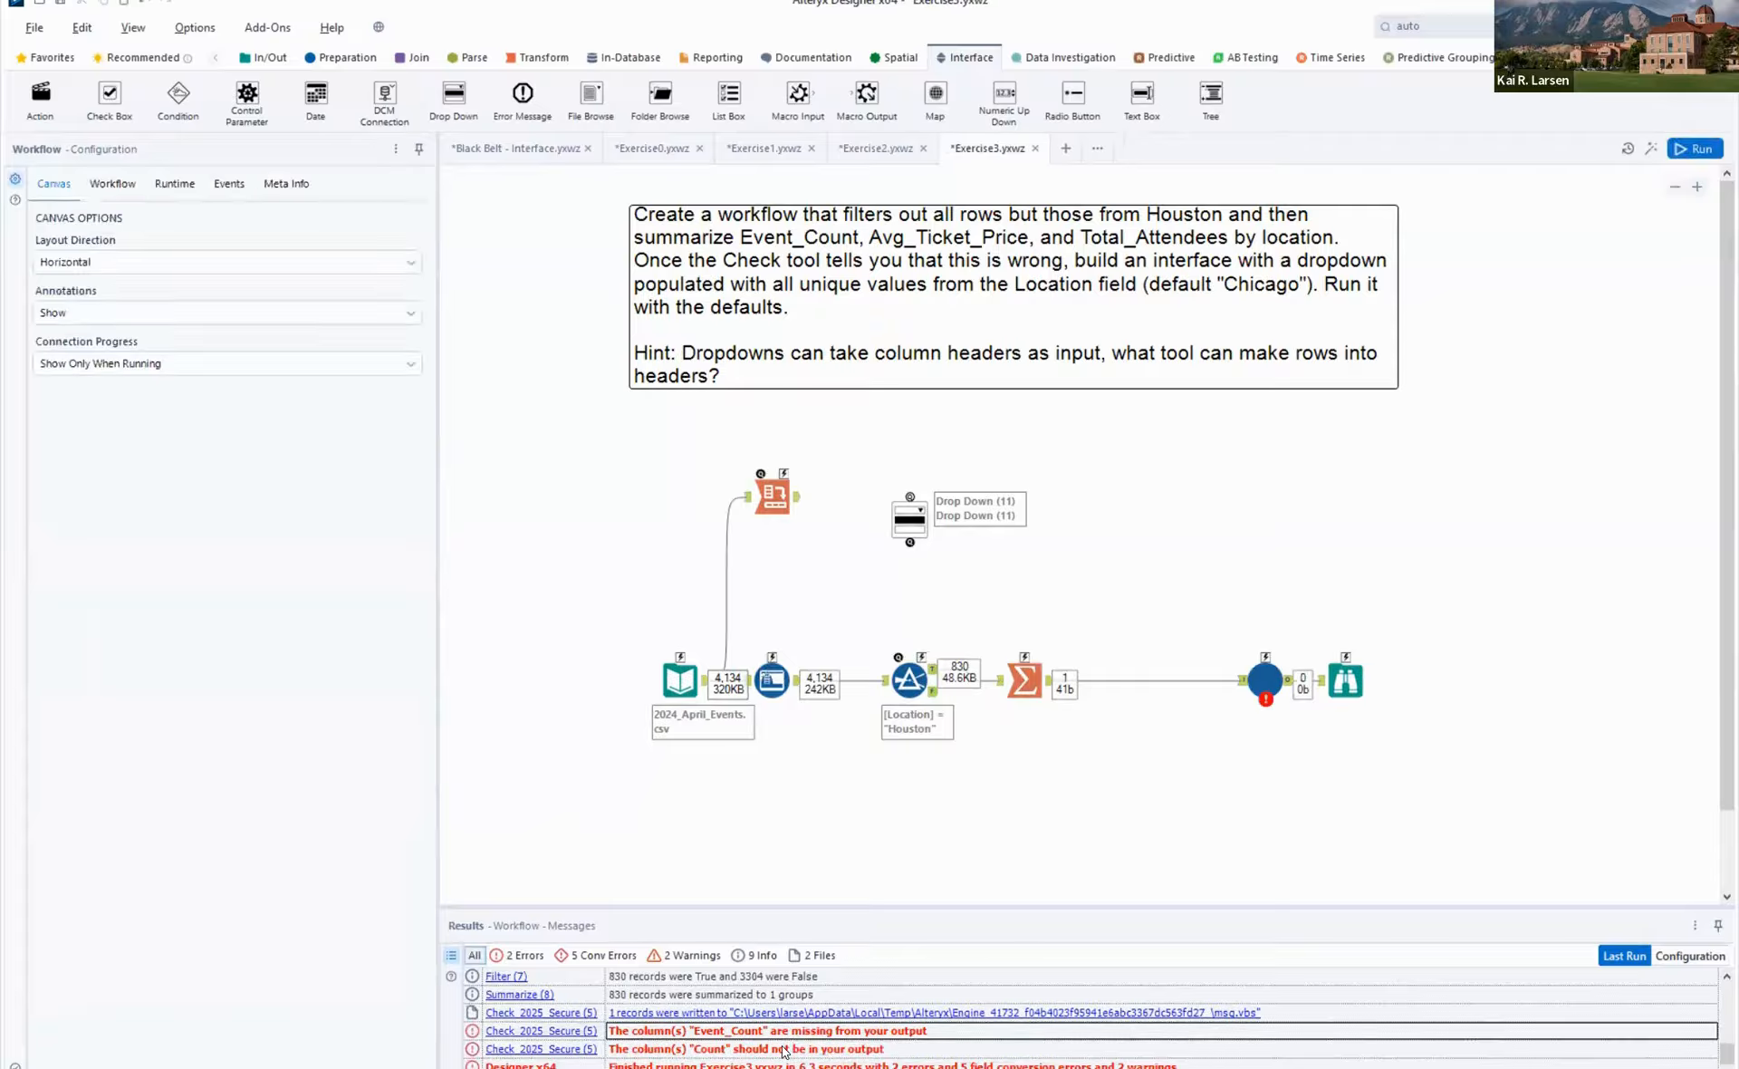
pyautogui.click(786, 1049)
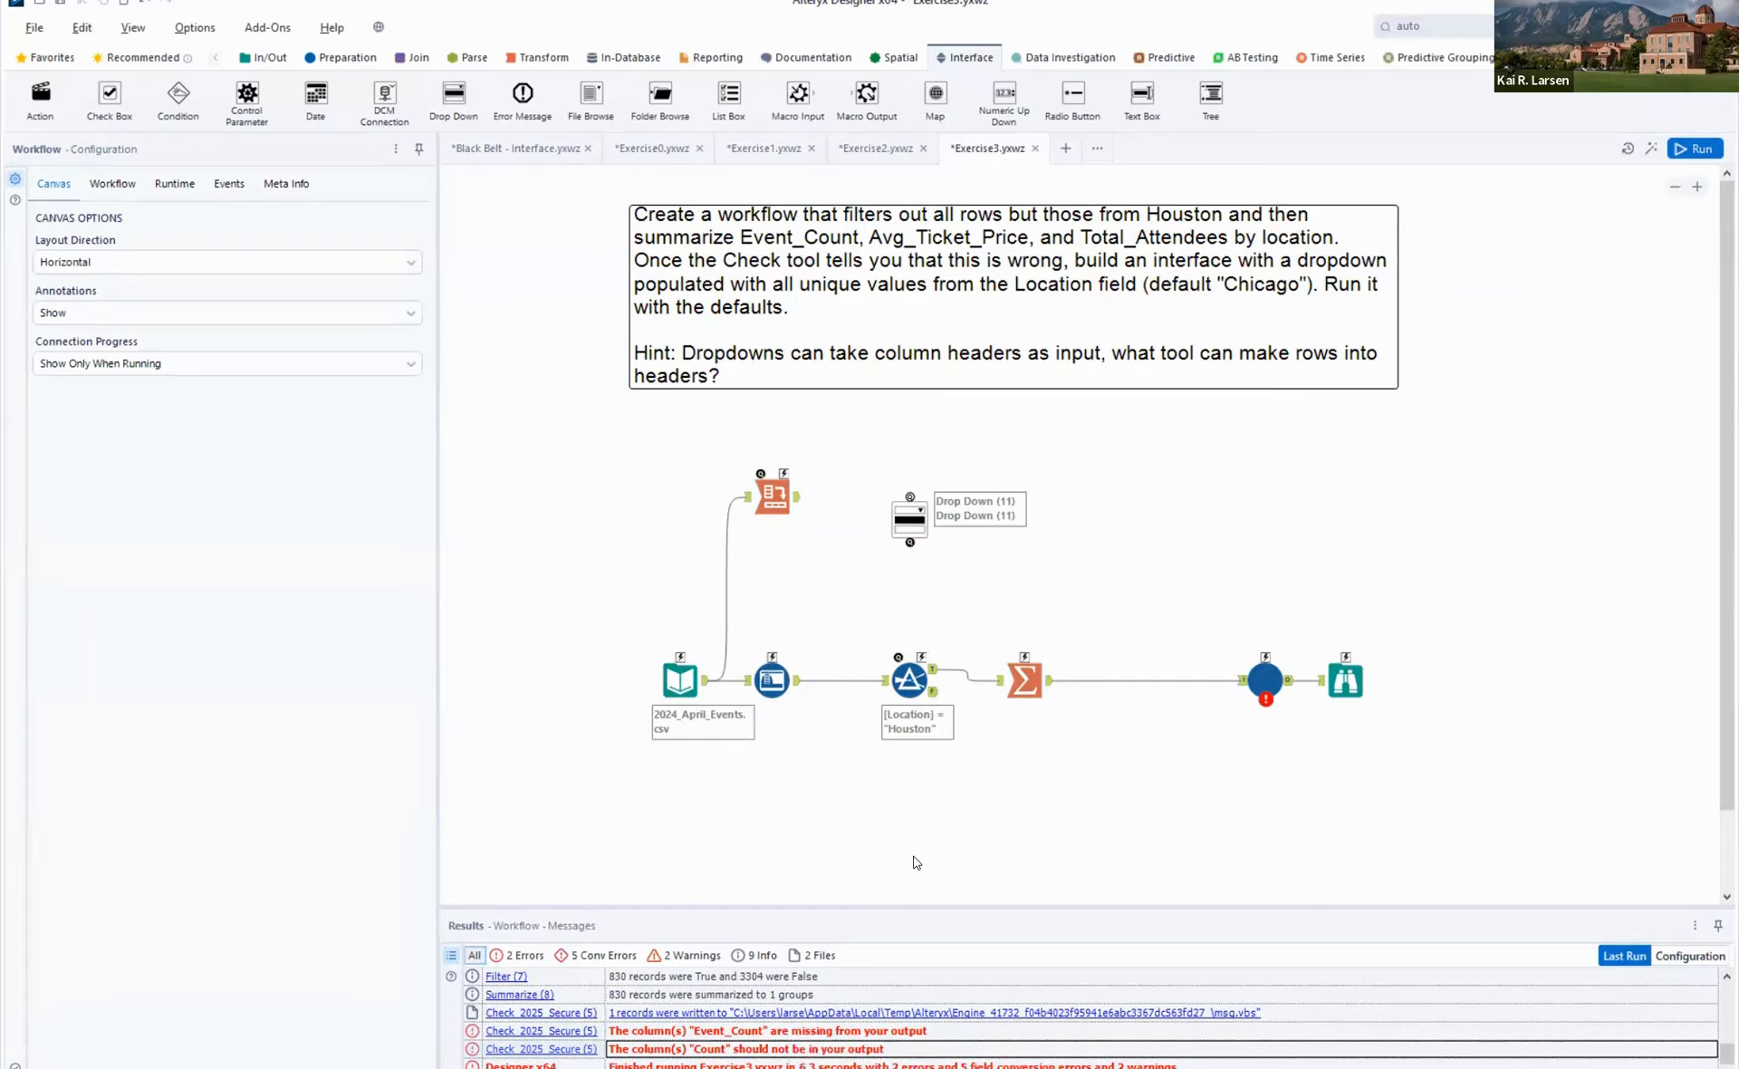
# - Rename the Event Date count output to Event_Count, rerun the workflow, and inspect the Summarize output
pyautogui.click(1032, 676)
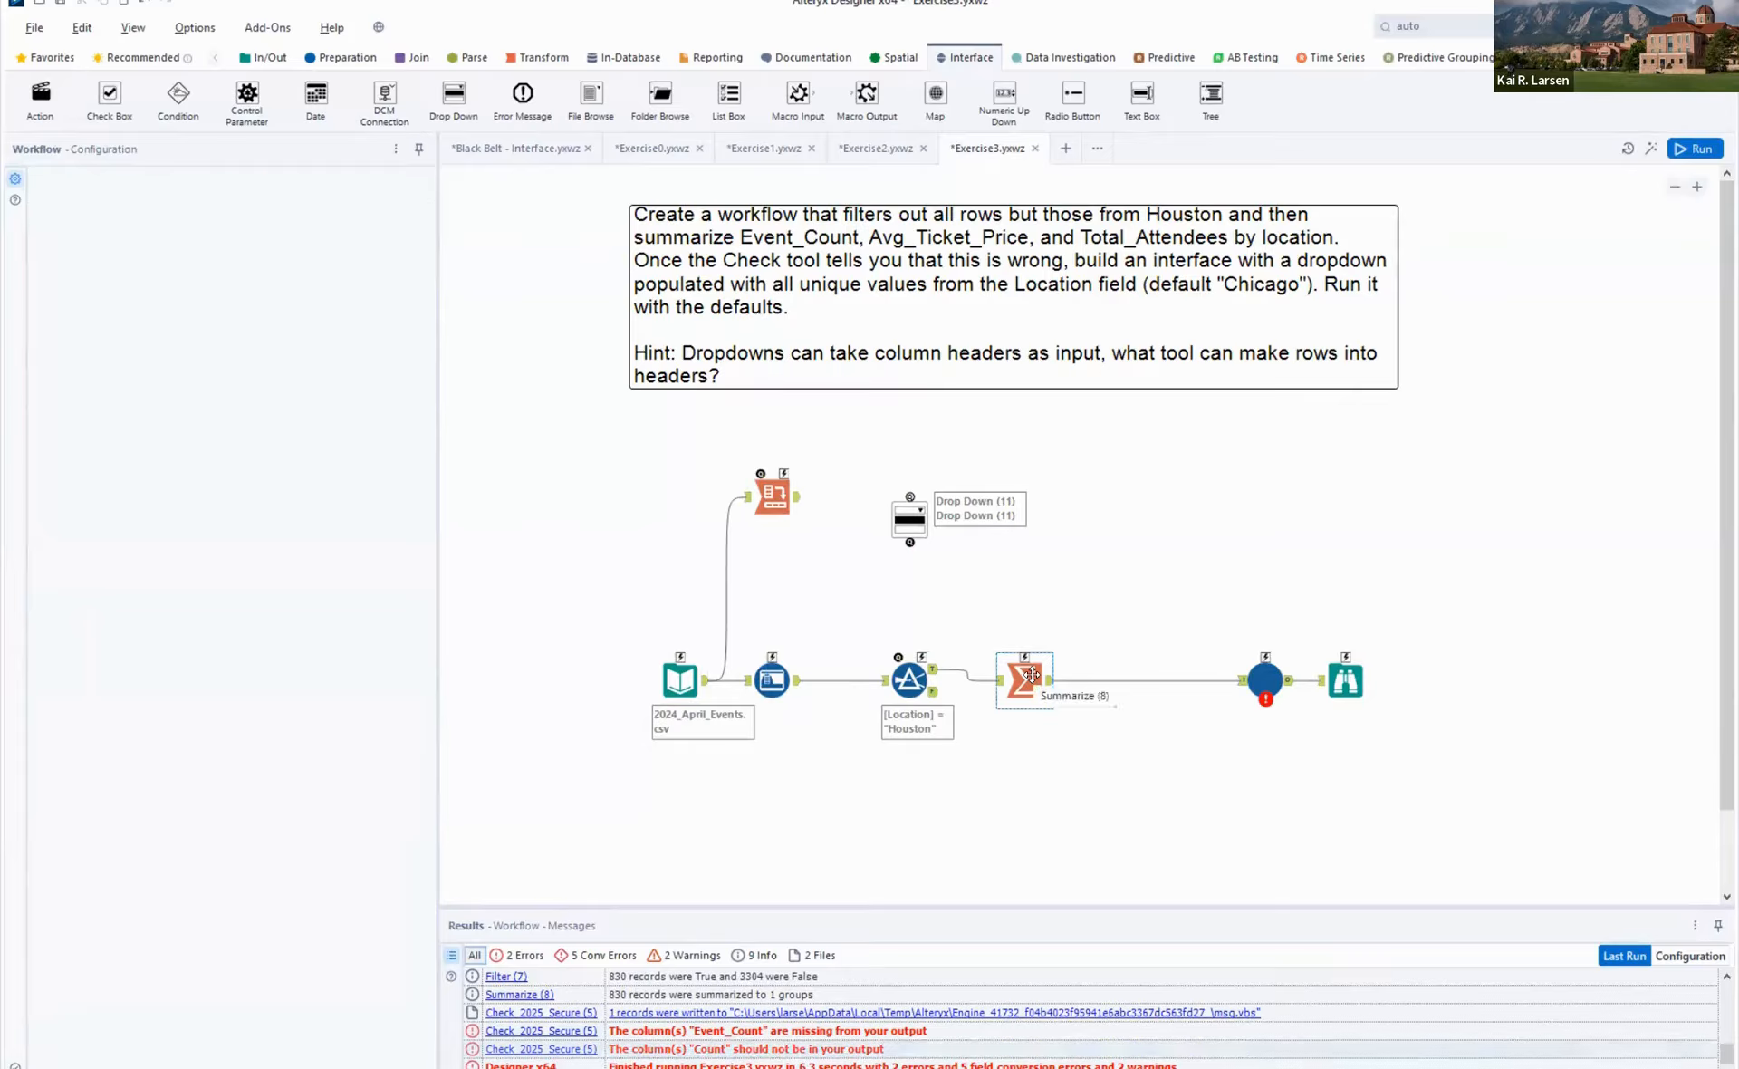
pyautogui.click(285, 662)
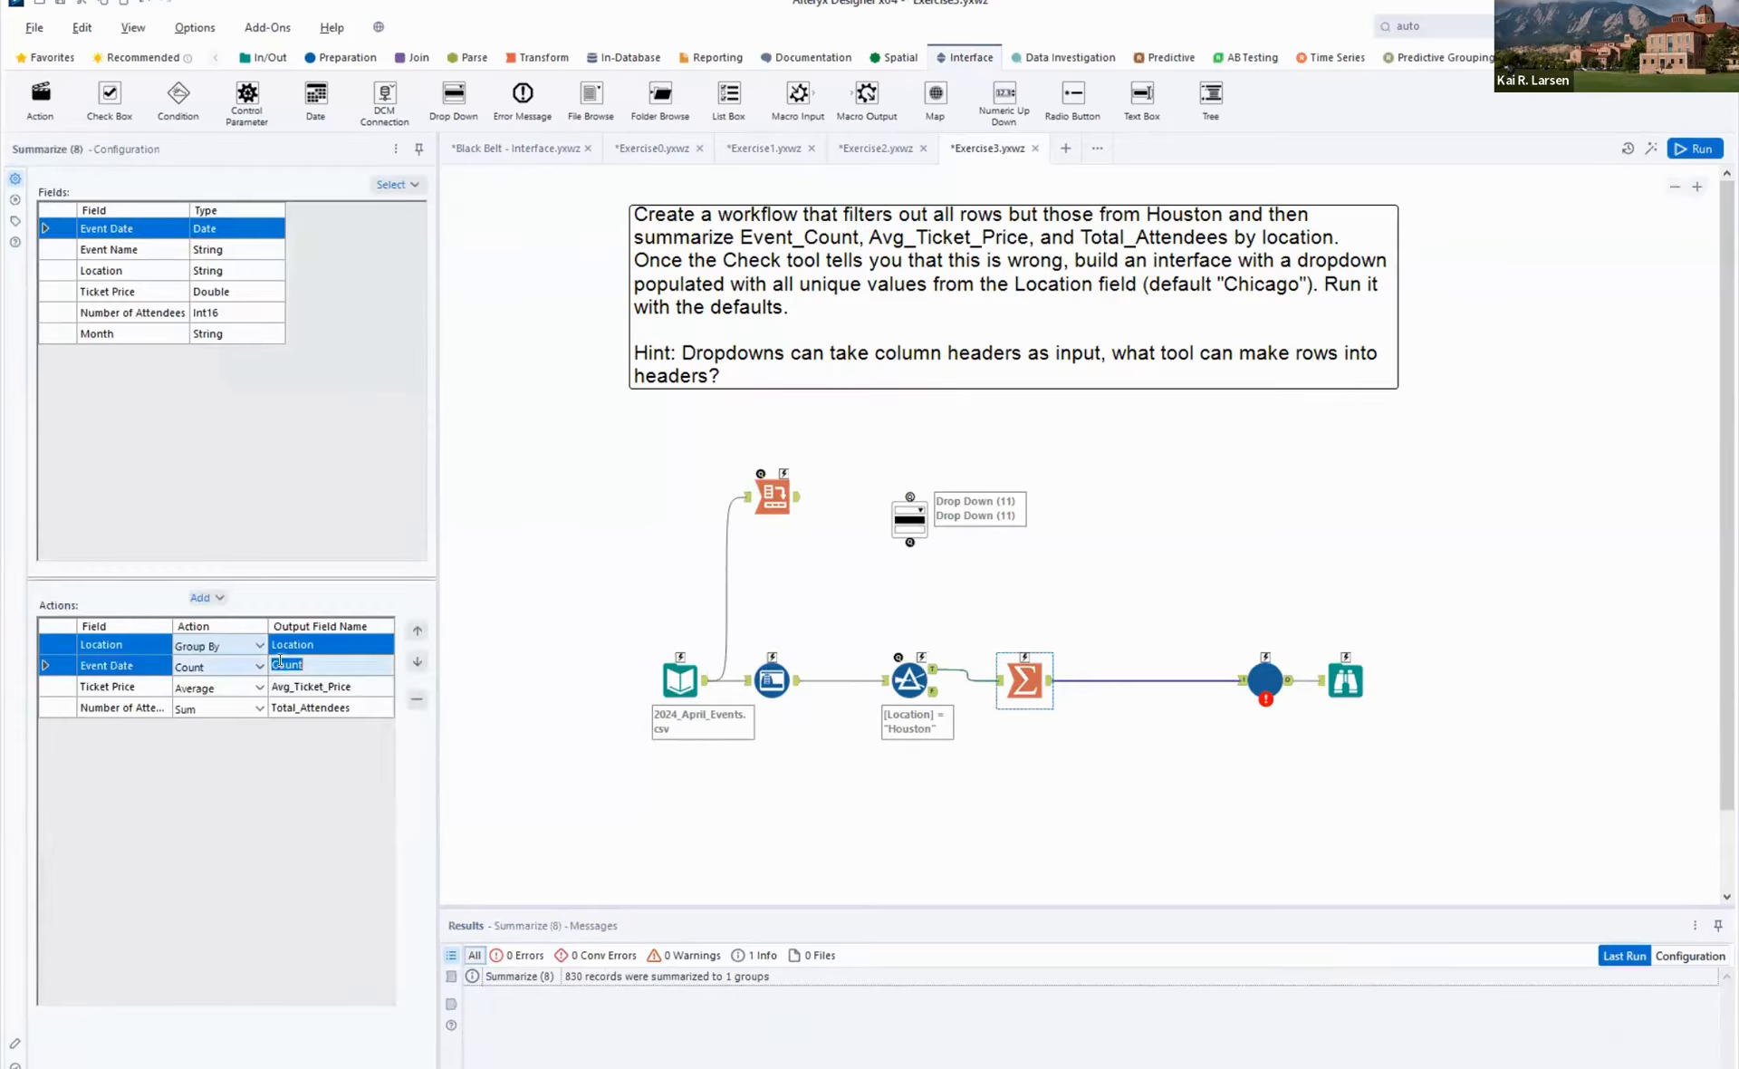
pyautogui.click(273, 664)
pyautogui.write('Event_')
pyautogui.click(1667, 158)
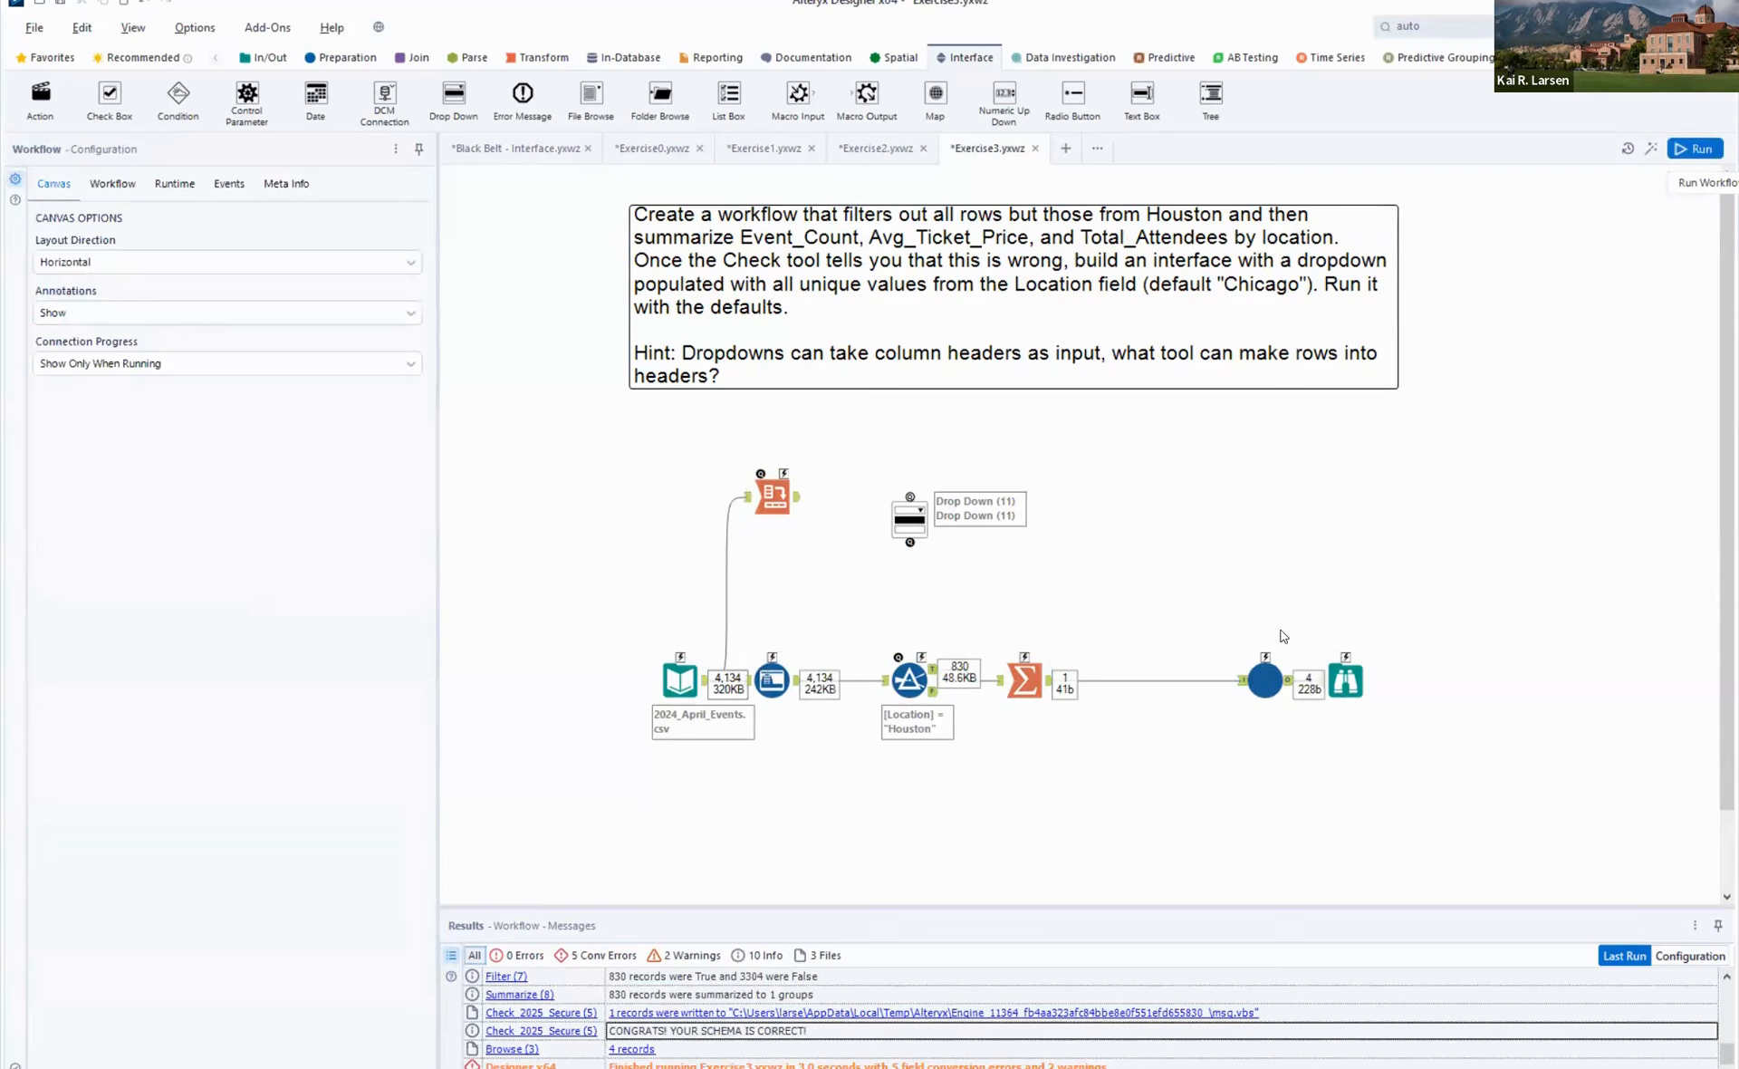
pyautogui.click(1052, 686)
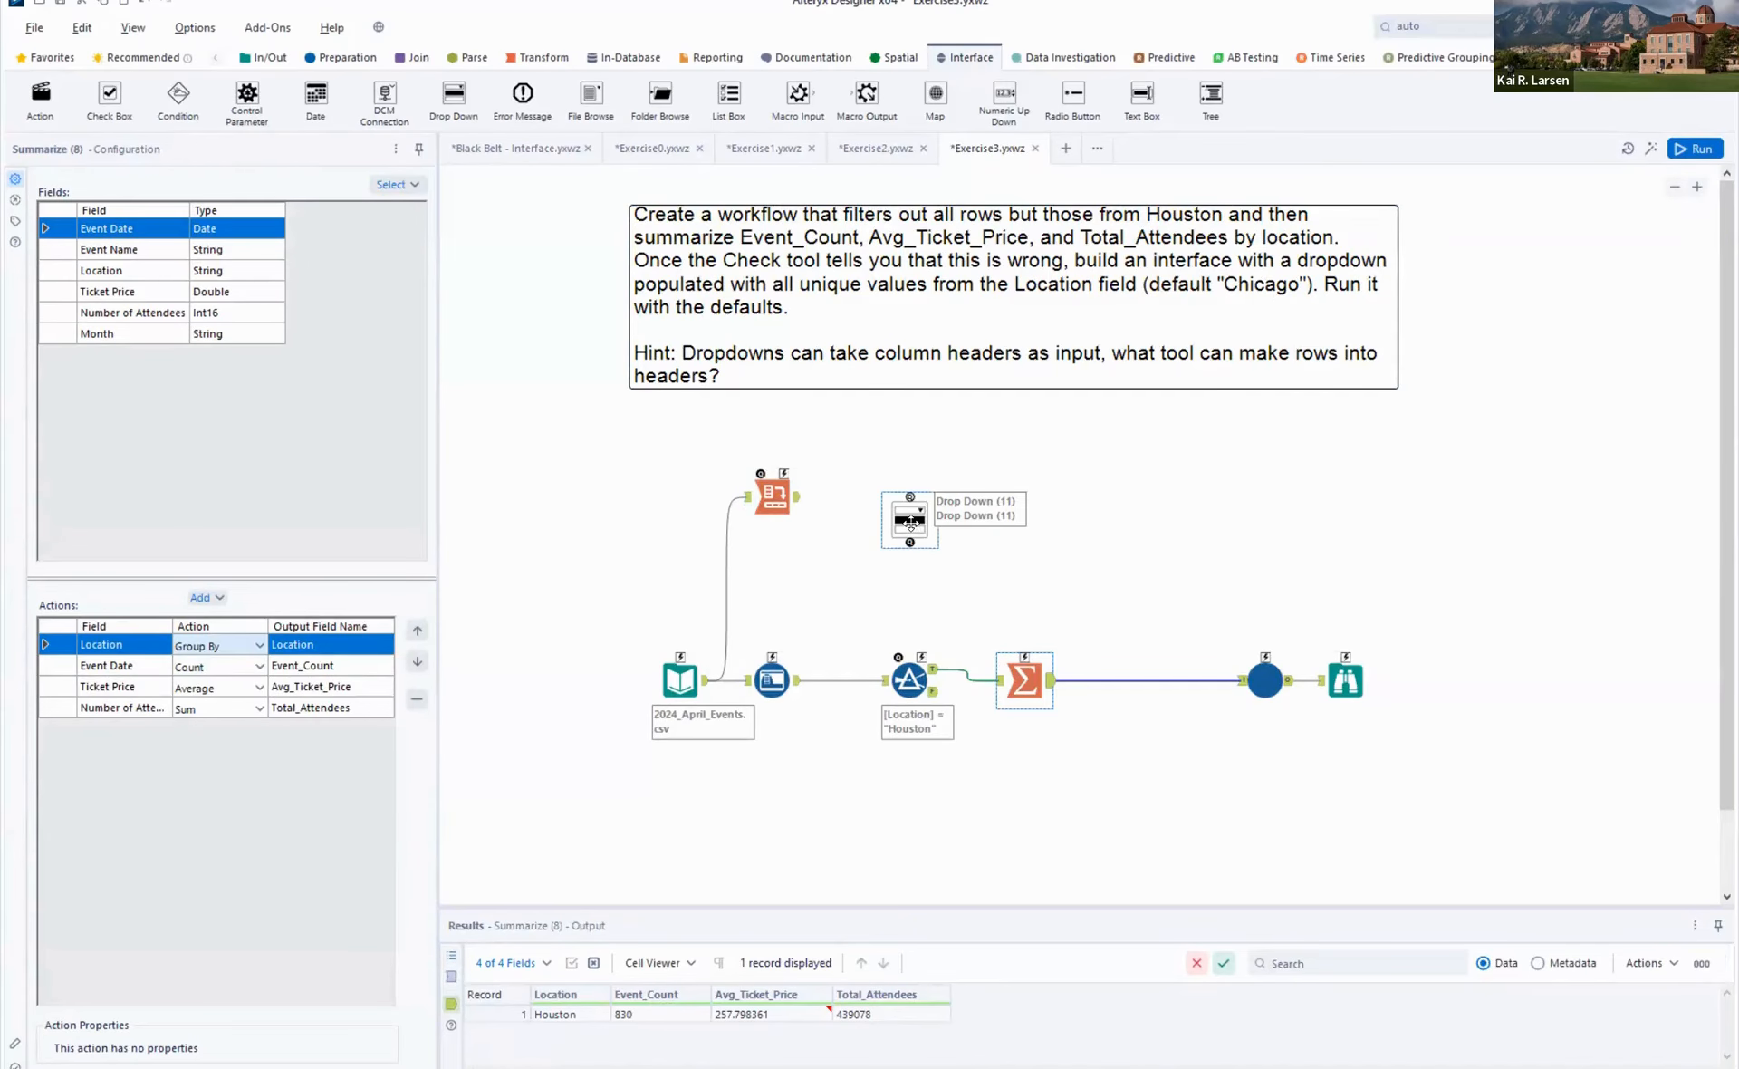
# - Set the Cross Tab's aggregation method to First only, rerun the workflow, and view the Cross Tab output
pyautogui.moveTo(938, 492); pyautogui.dragTo(950, 458)
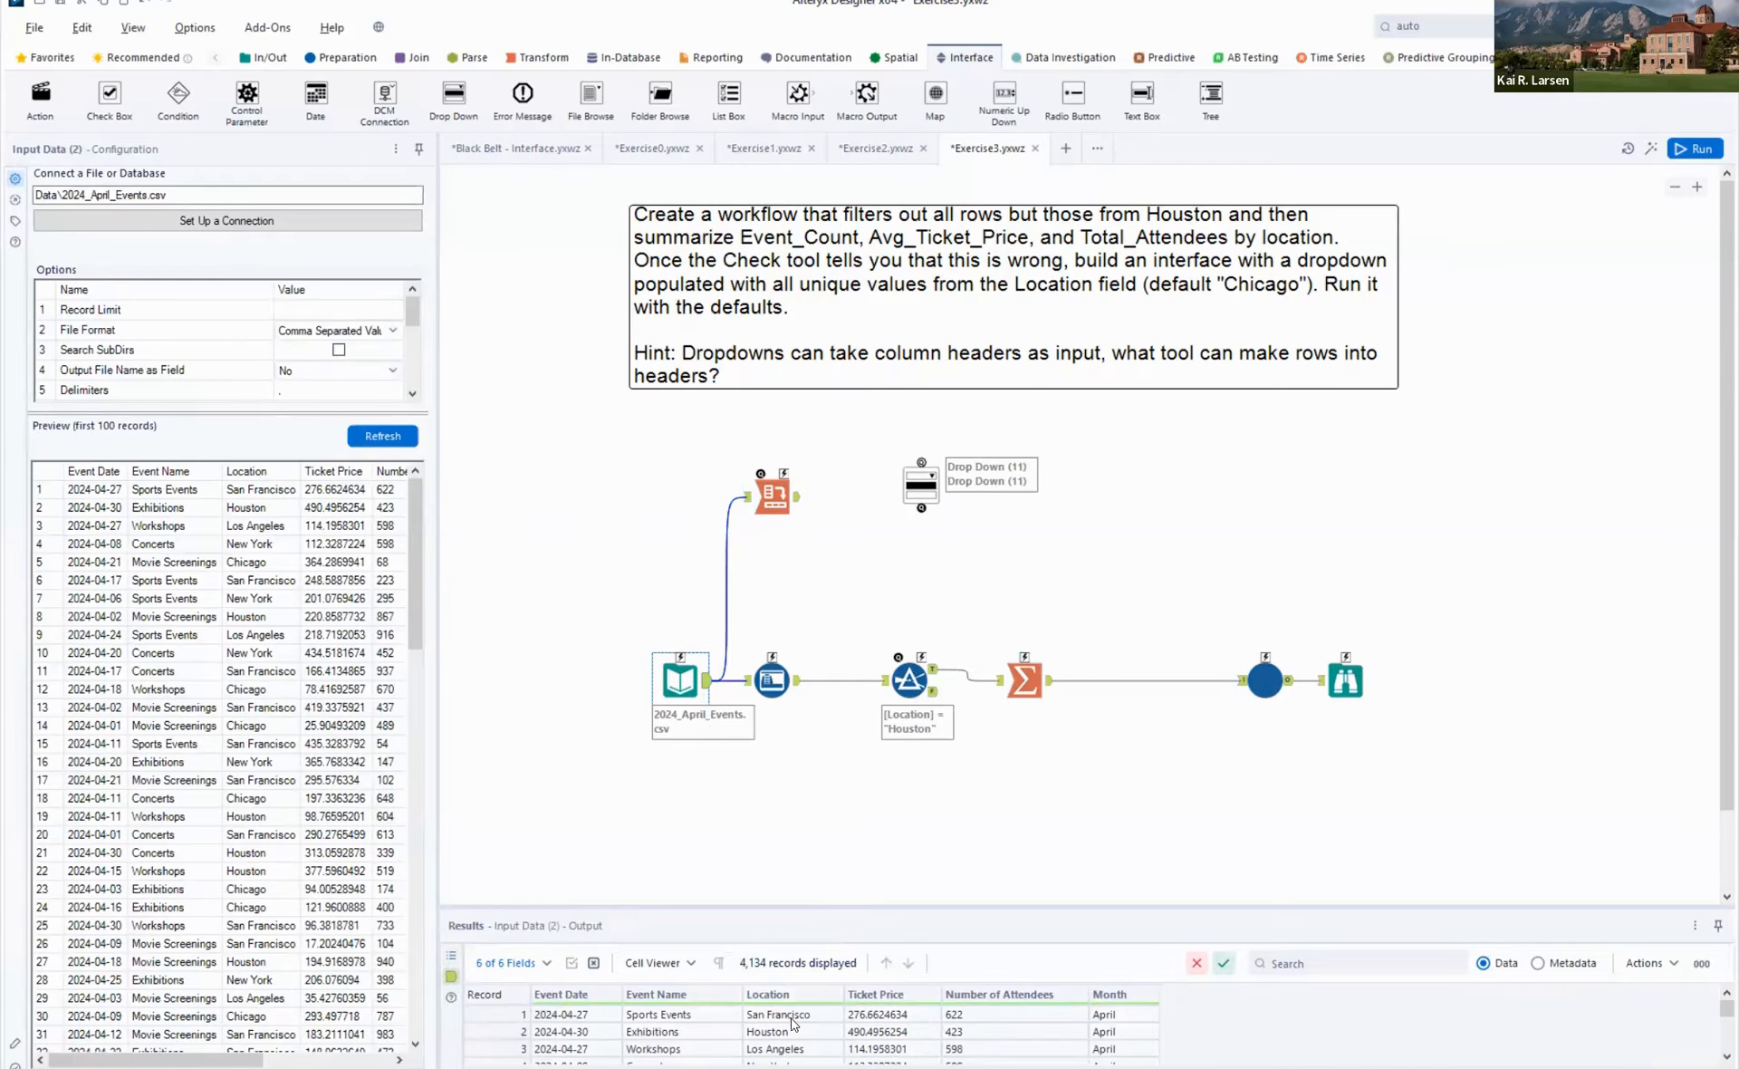
pyautogui.click(770, 494)
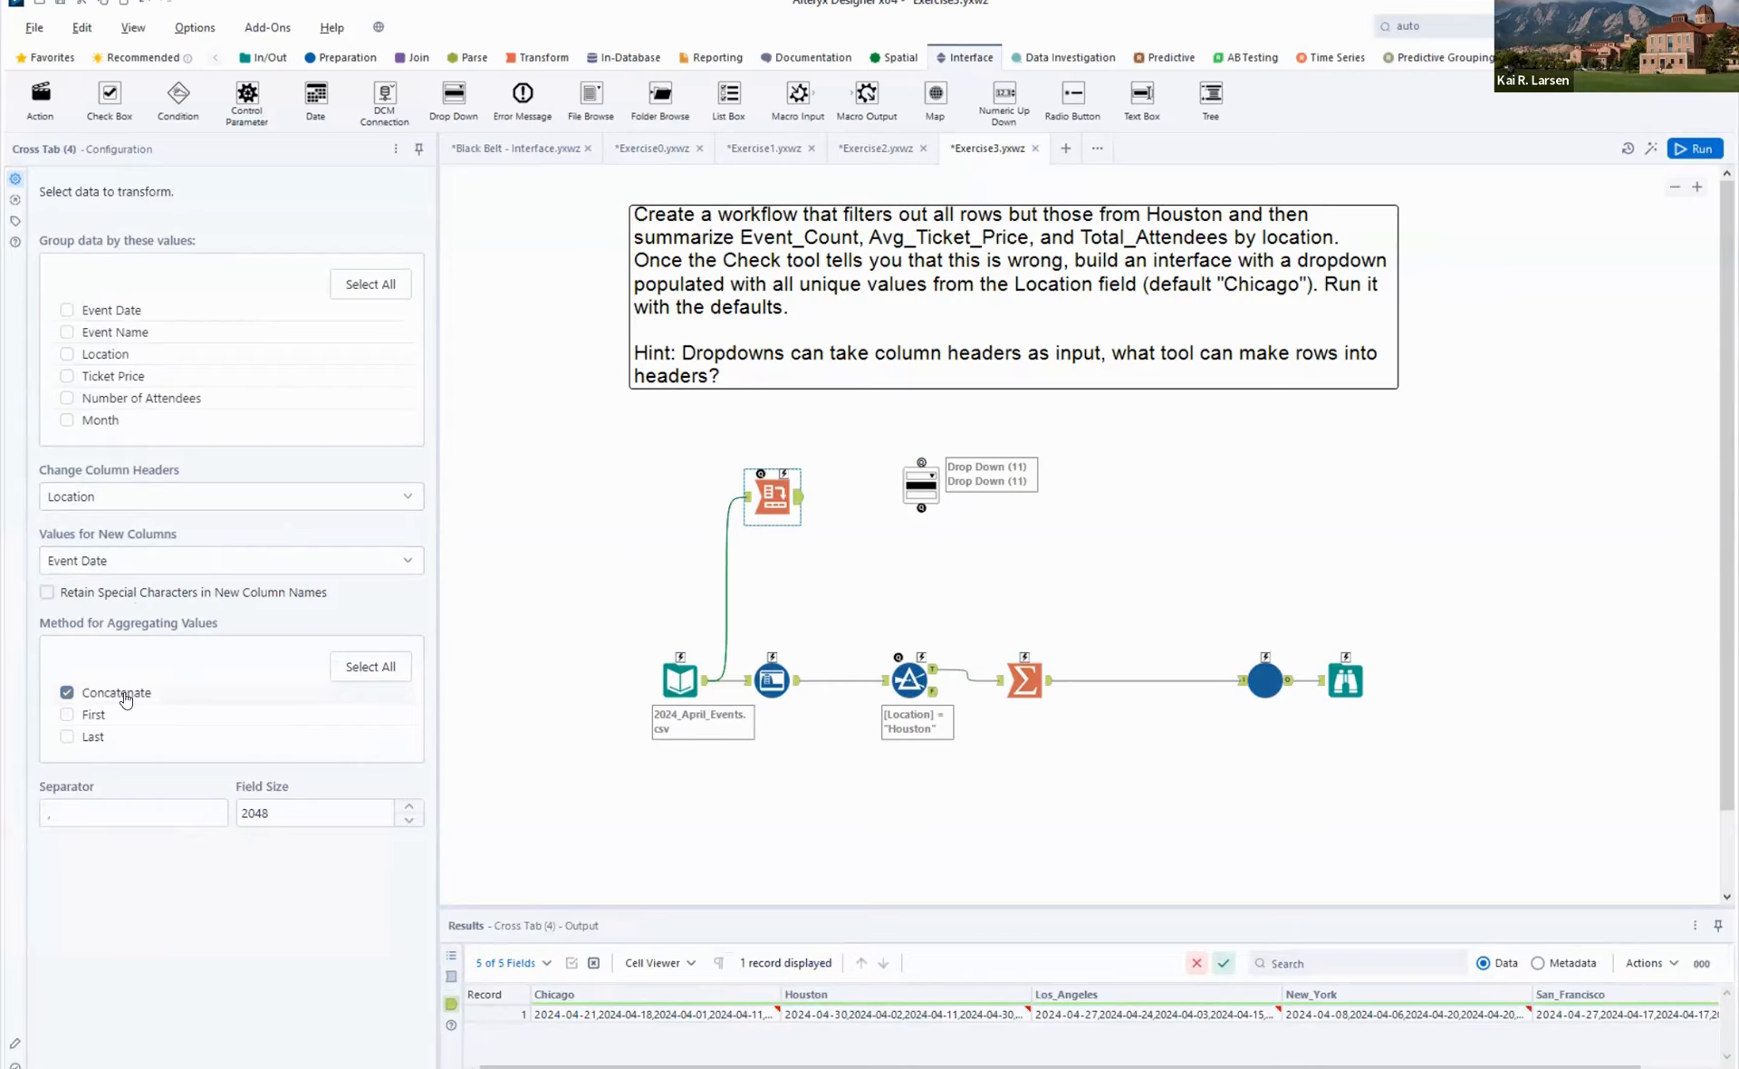
pyautogui.click(80, 714)
pyautogui.click(71, 692)
pyautogui.click(795, 422)
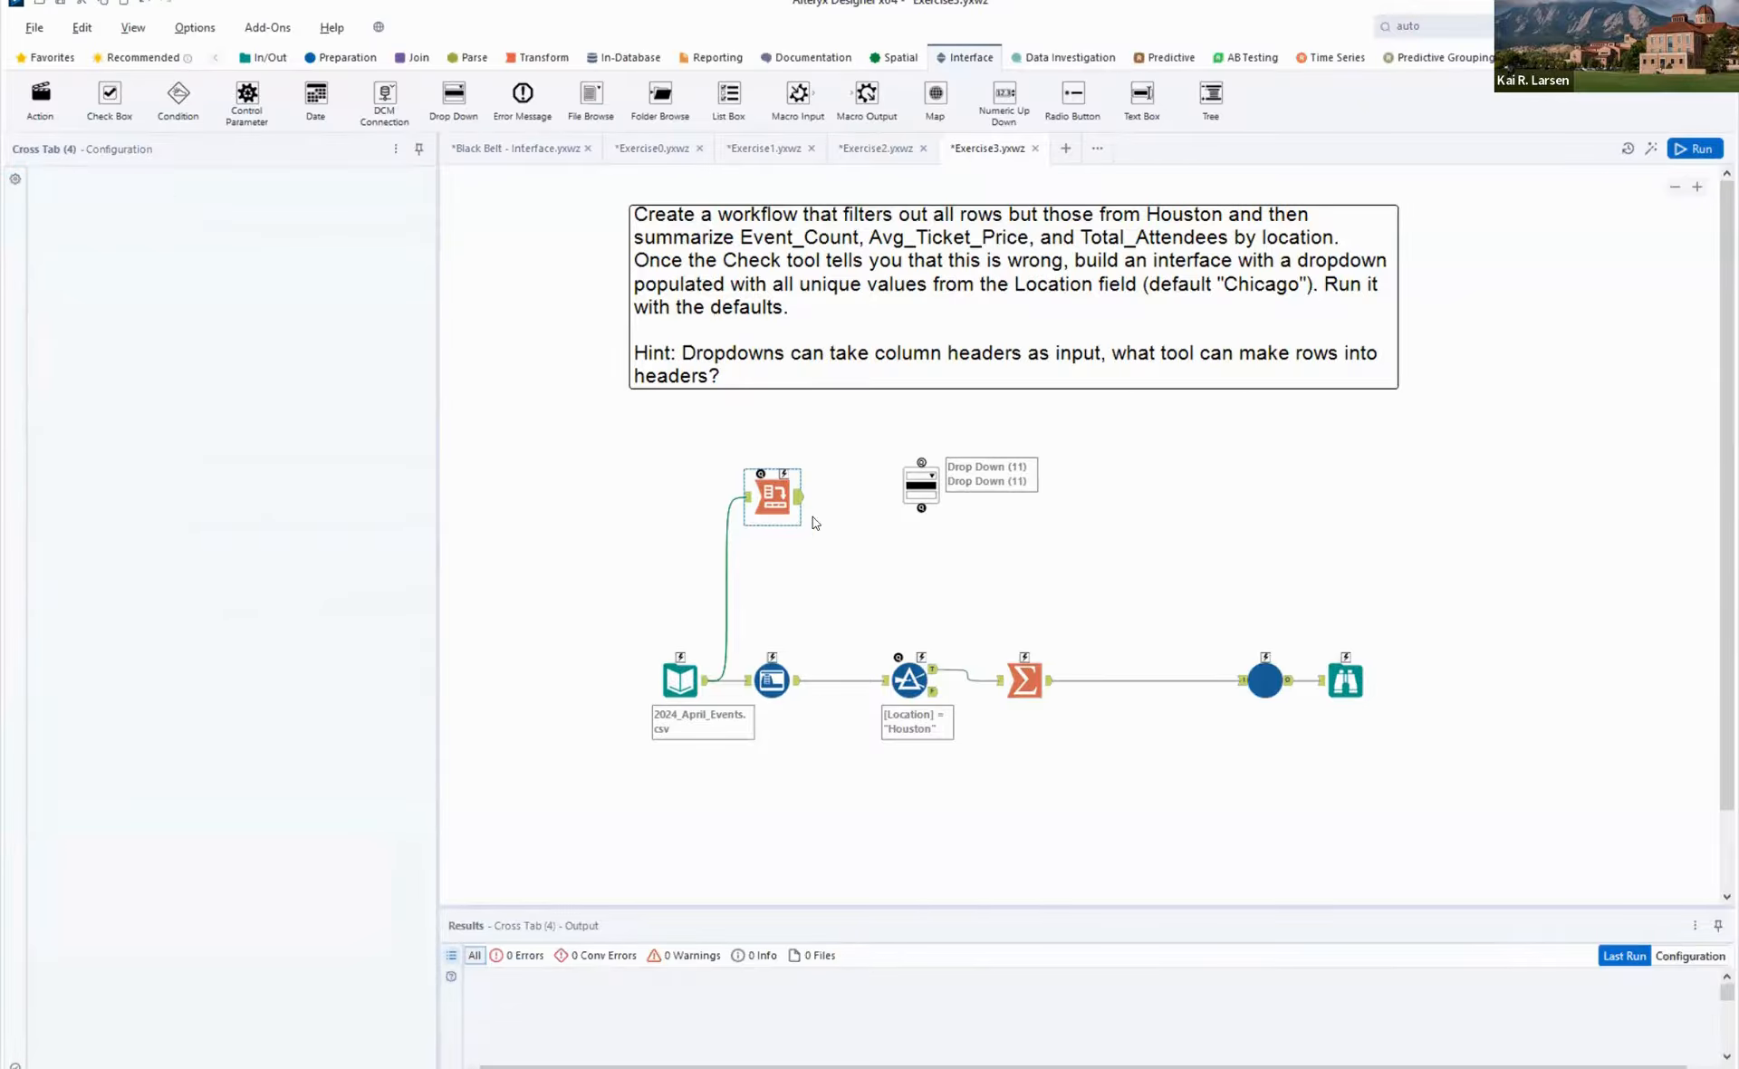
pyautogui.hotkey('ctrl', 'r')
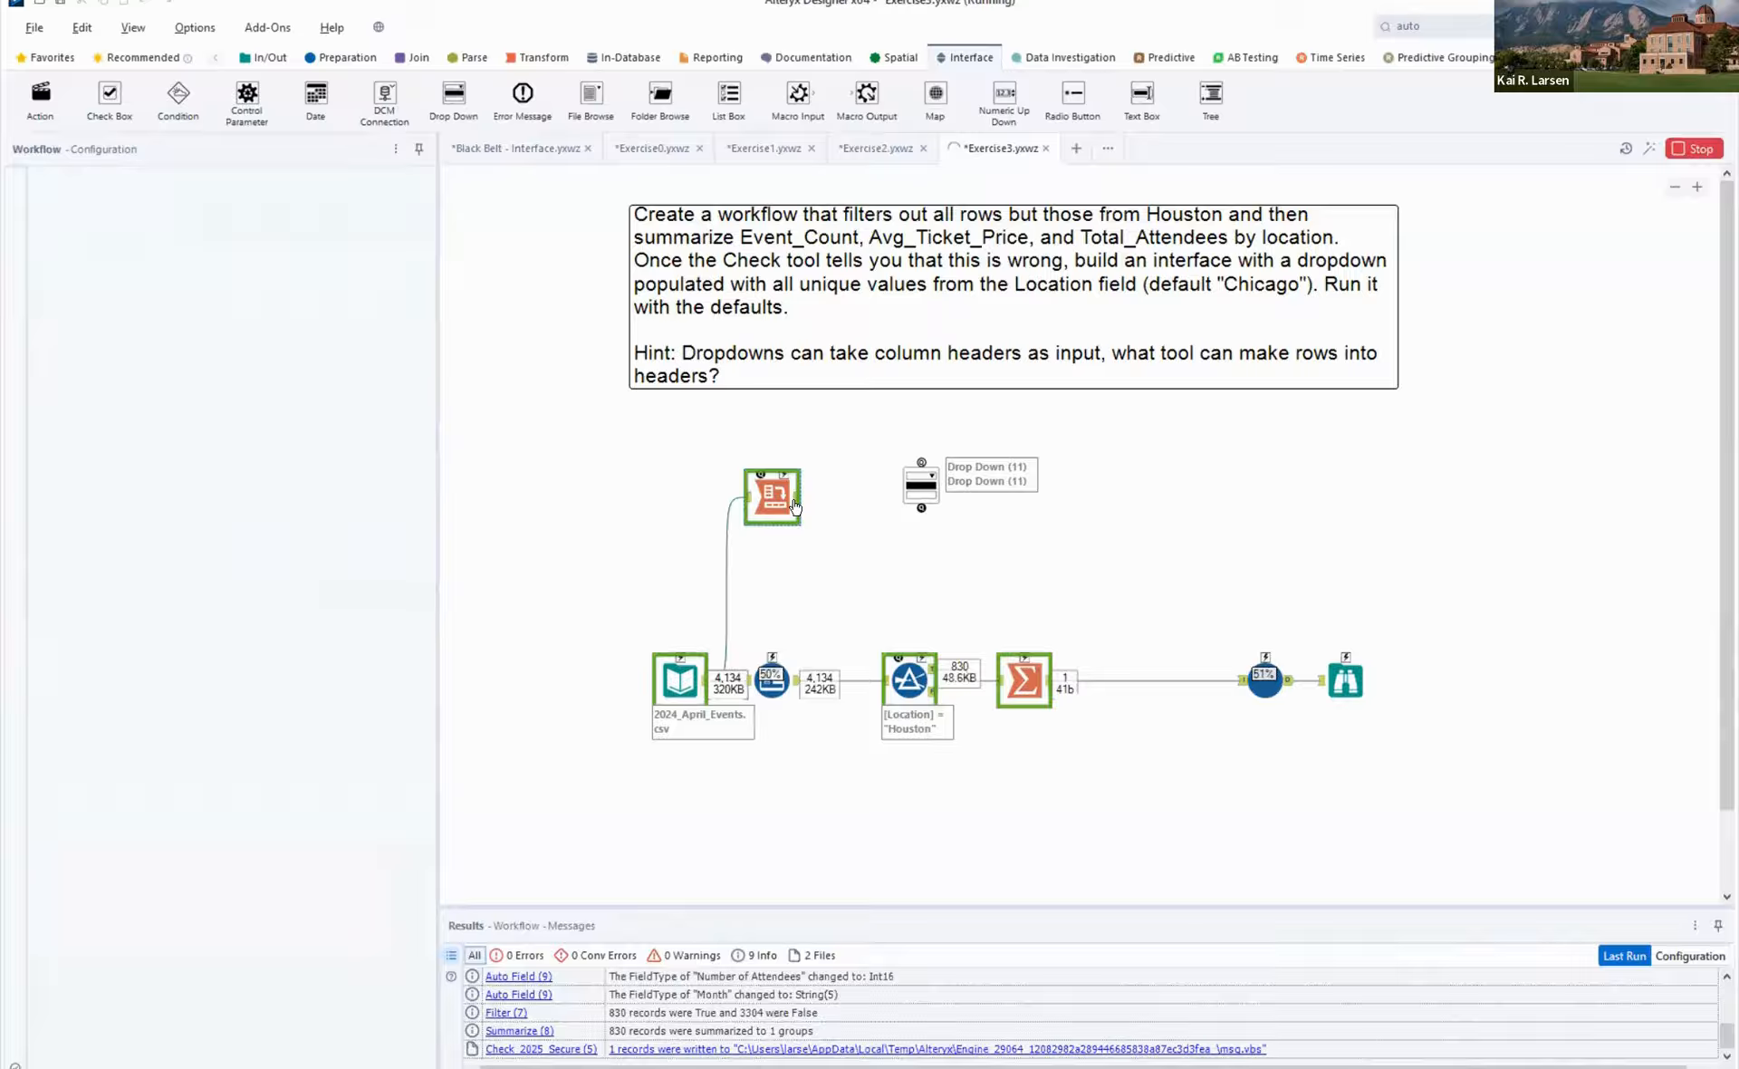
pyautogui.click(796, 506)
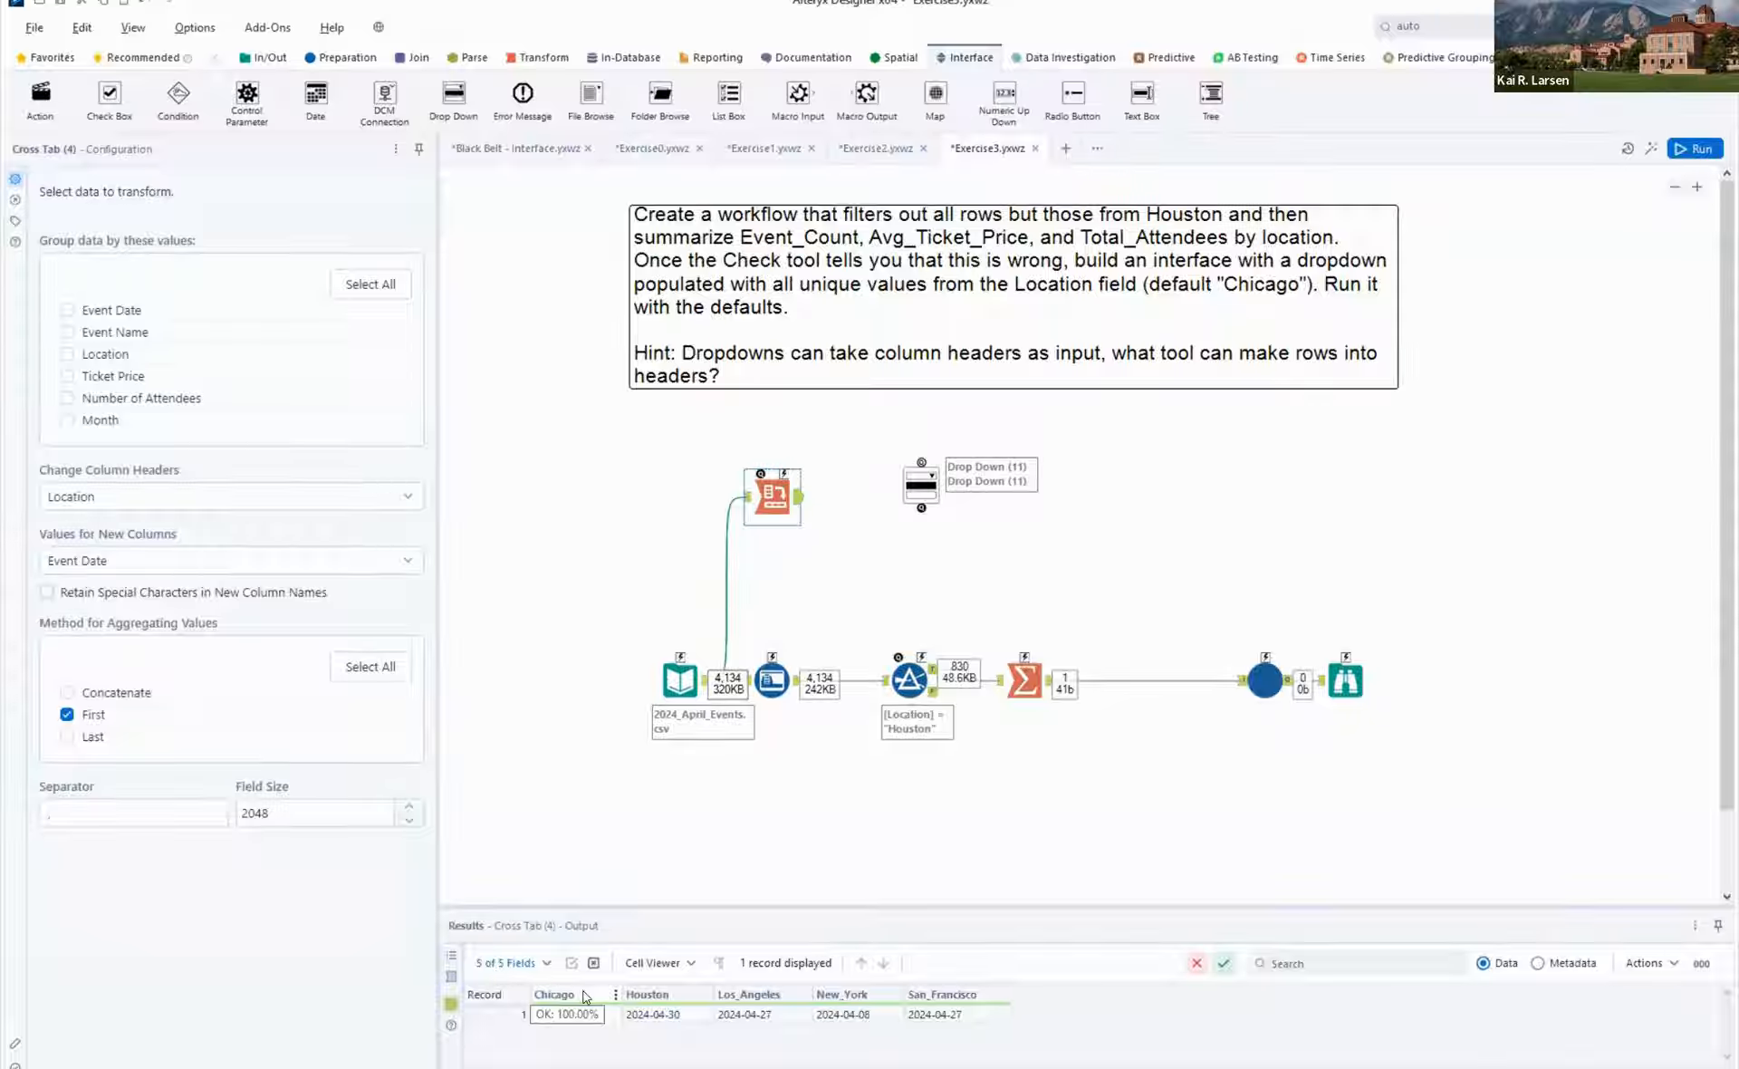
# - Connect the Cross Tab output to the Drop Down tool and set its question text to "Select a location"
pyautogui.click(923, 478)
pyautogui.moveTo(930, 480); pyautogui.dragTo(930, 502)
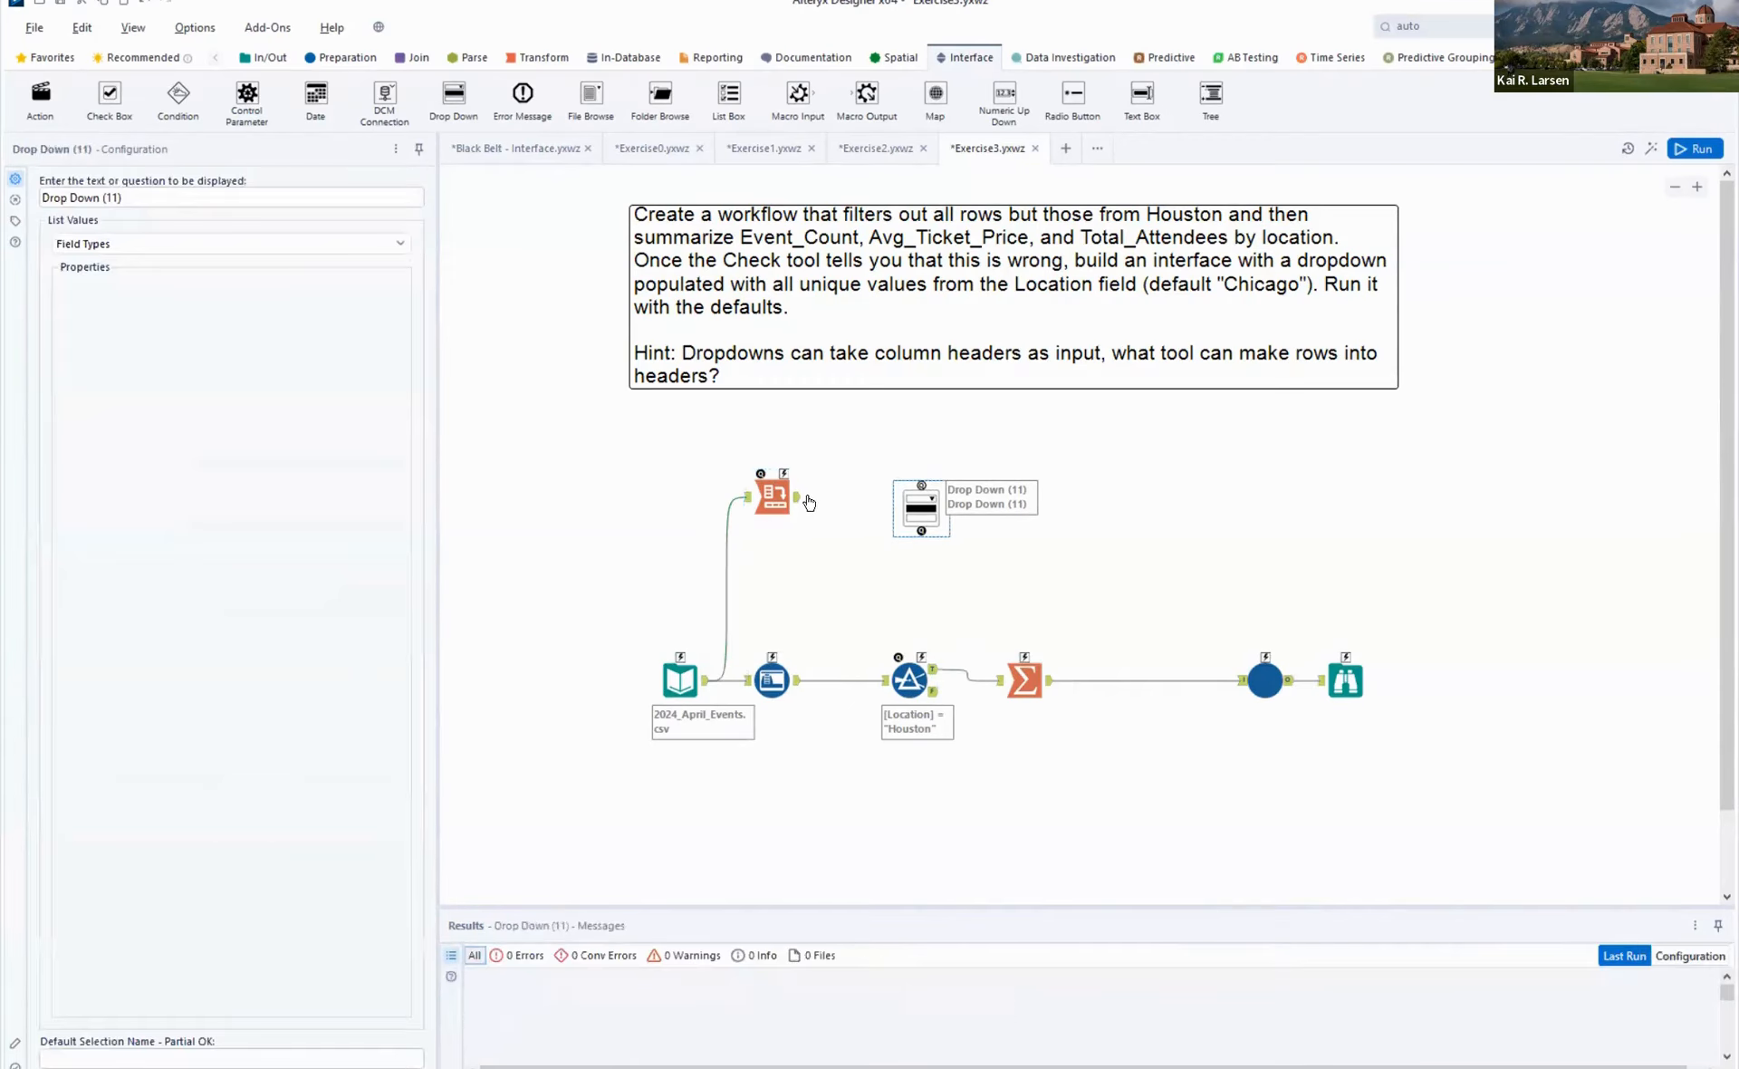
pyautogui.moveTo(815, 498); pyautogui.dragTo(922, 483)
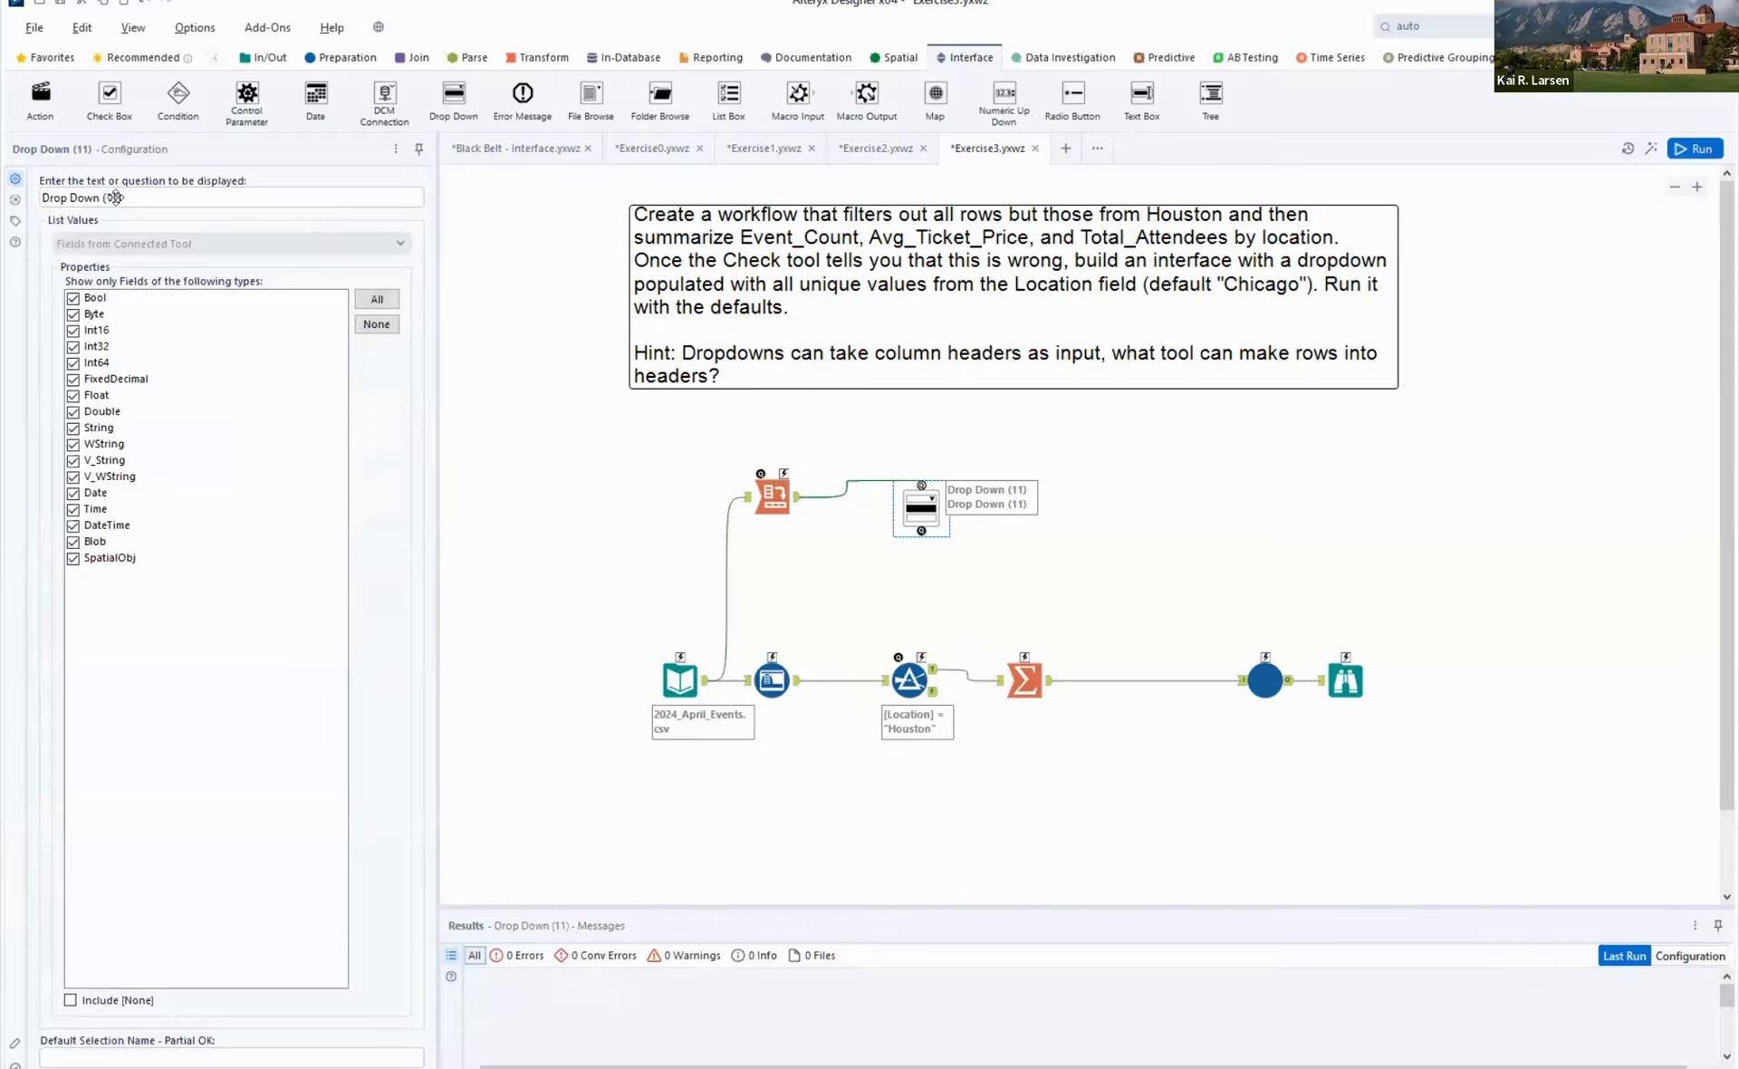
pyautogui.click(169, 206)
pyautogui.hotkey('ctrl', 'a')
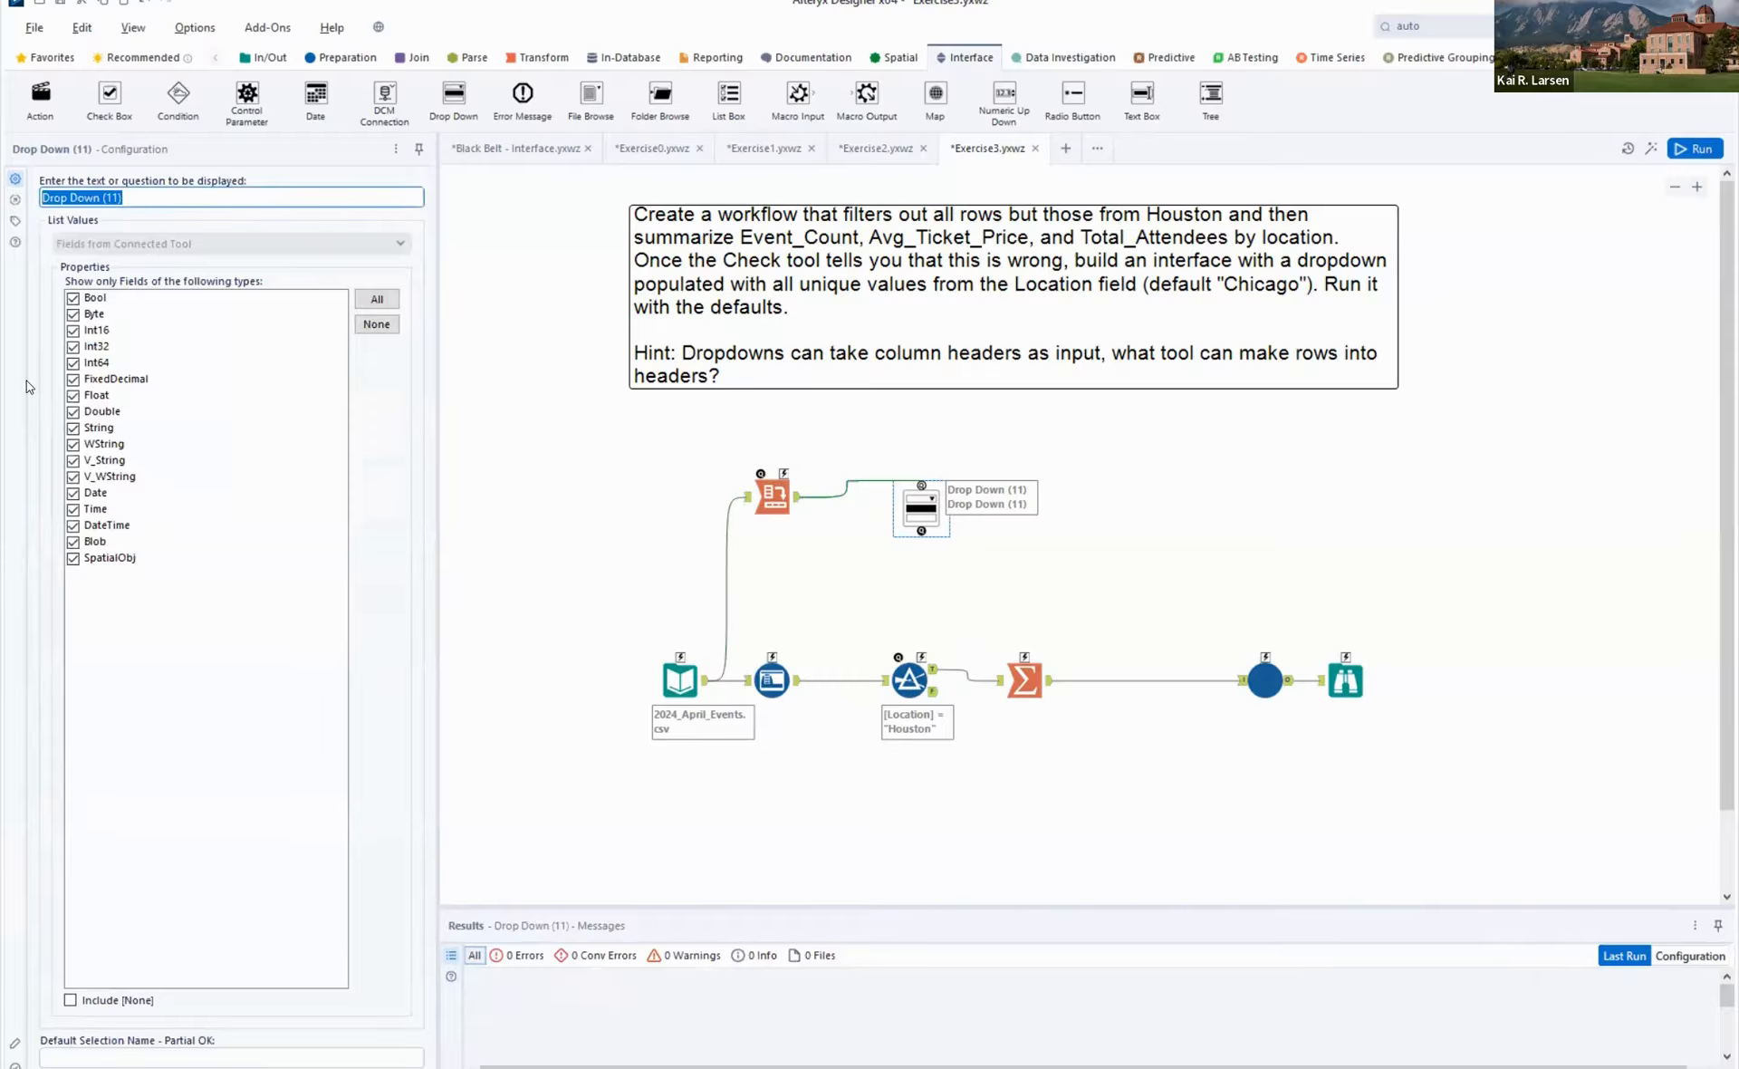
pyautogui.write('Select a location')
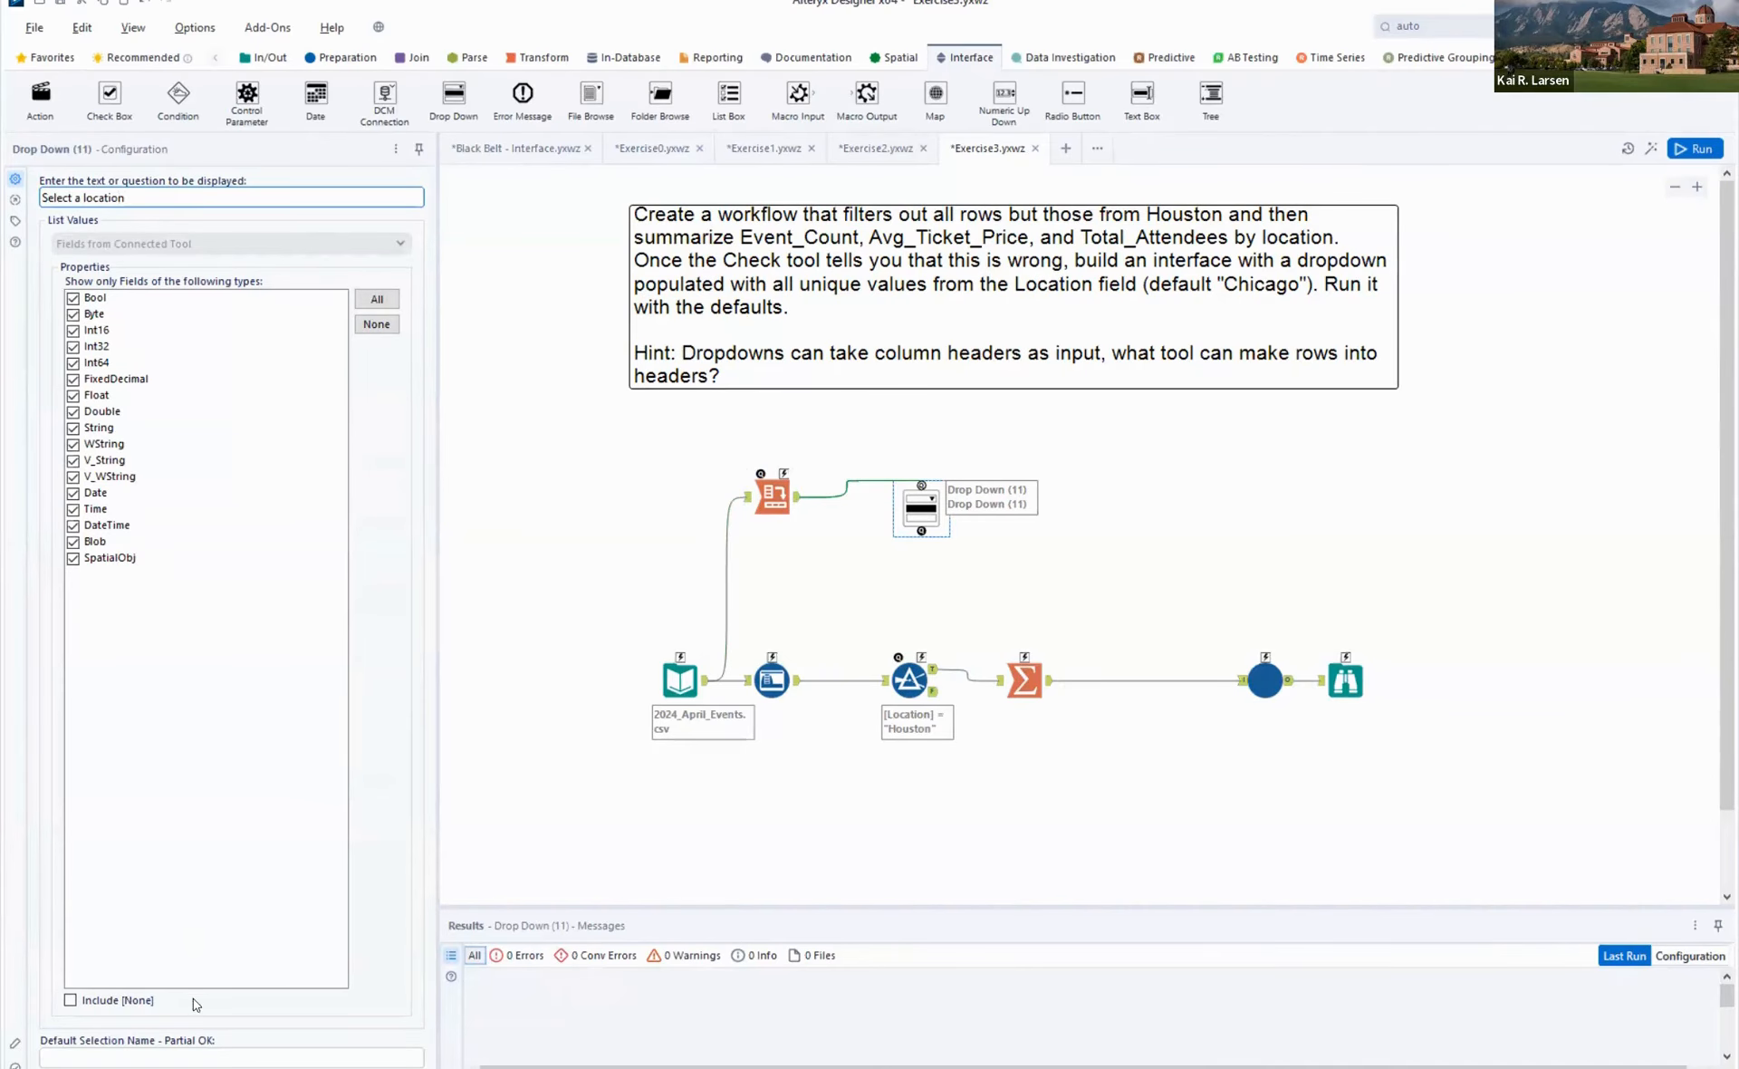
# - Set the Drop Down's default selection to Chicago and rerun the workflow
pyautogui.click(124, 1060)
pyautogui.click(125, 1054)
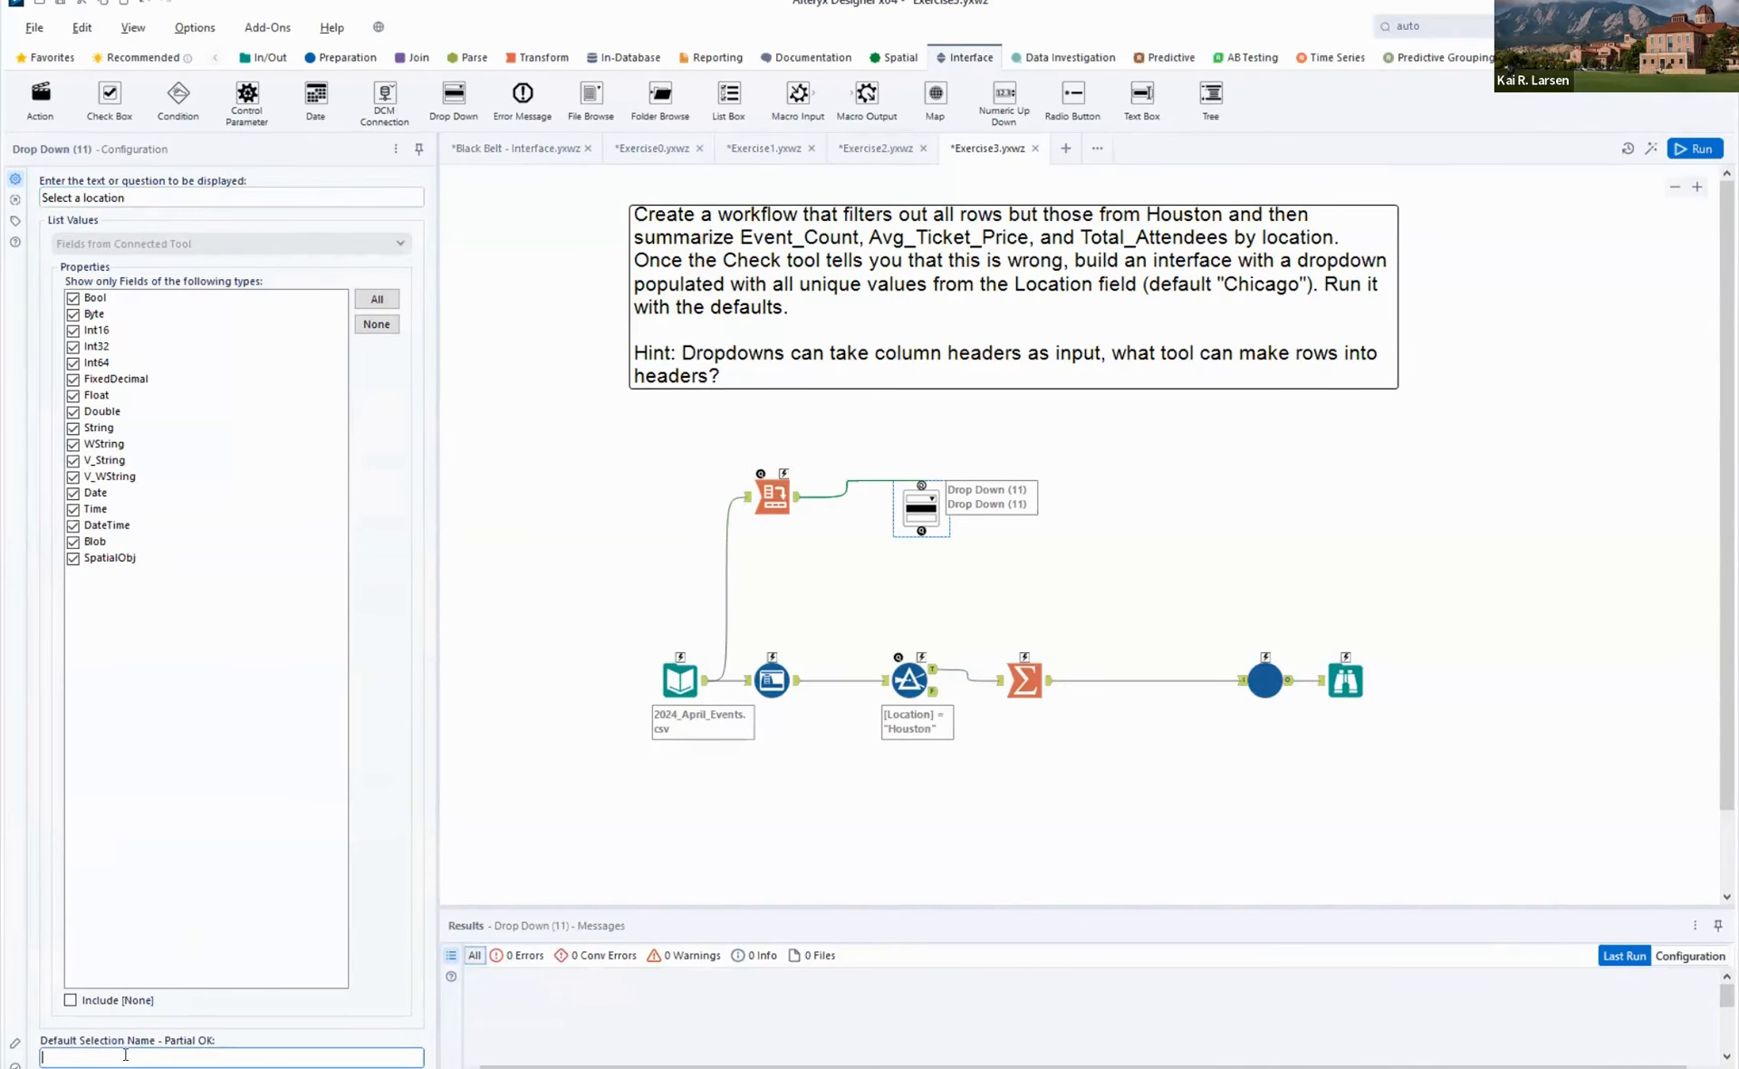
pyautogui.write('Chicago')
pyautogui.hotkey('ctrl', 'r')
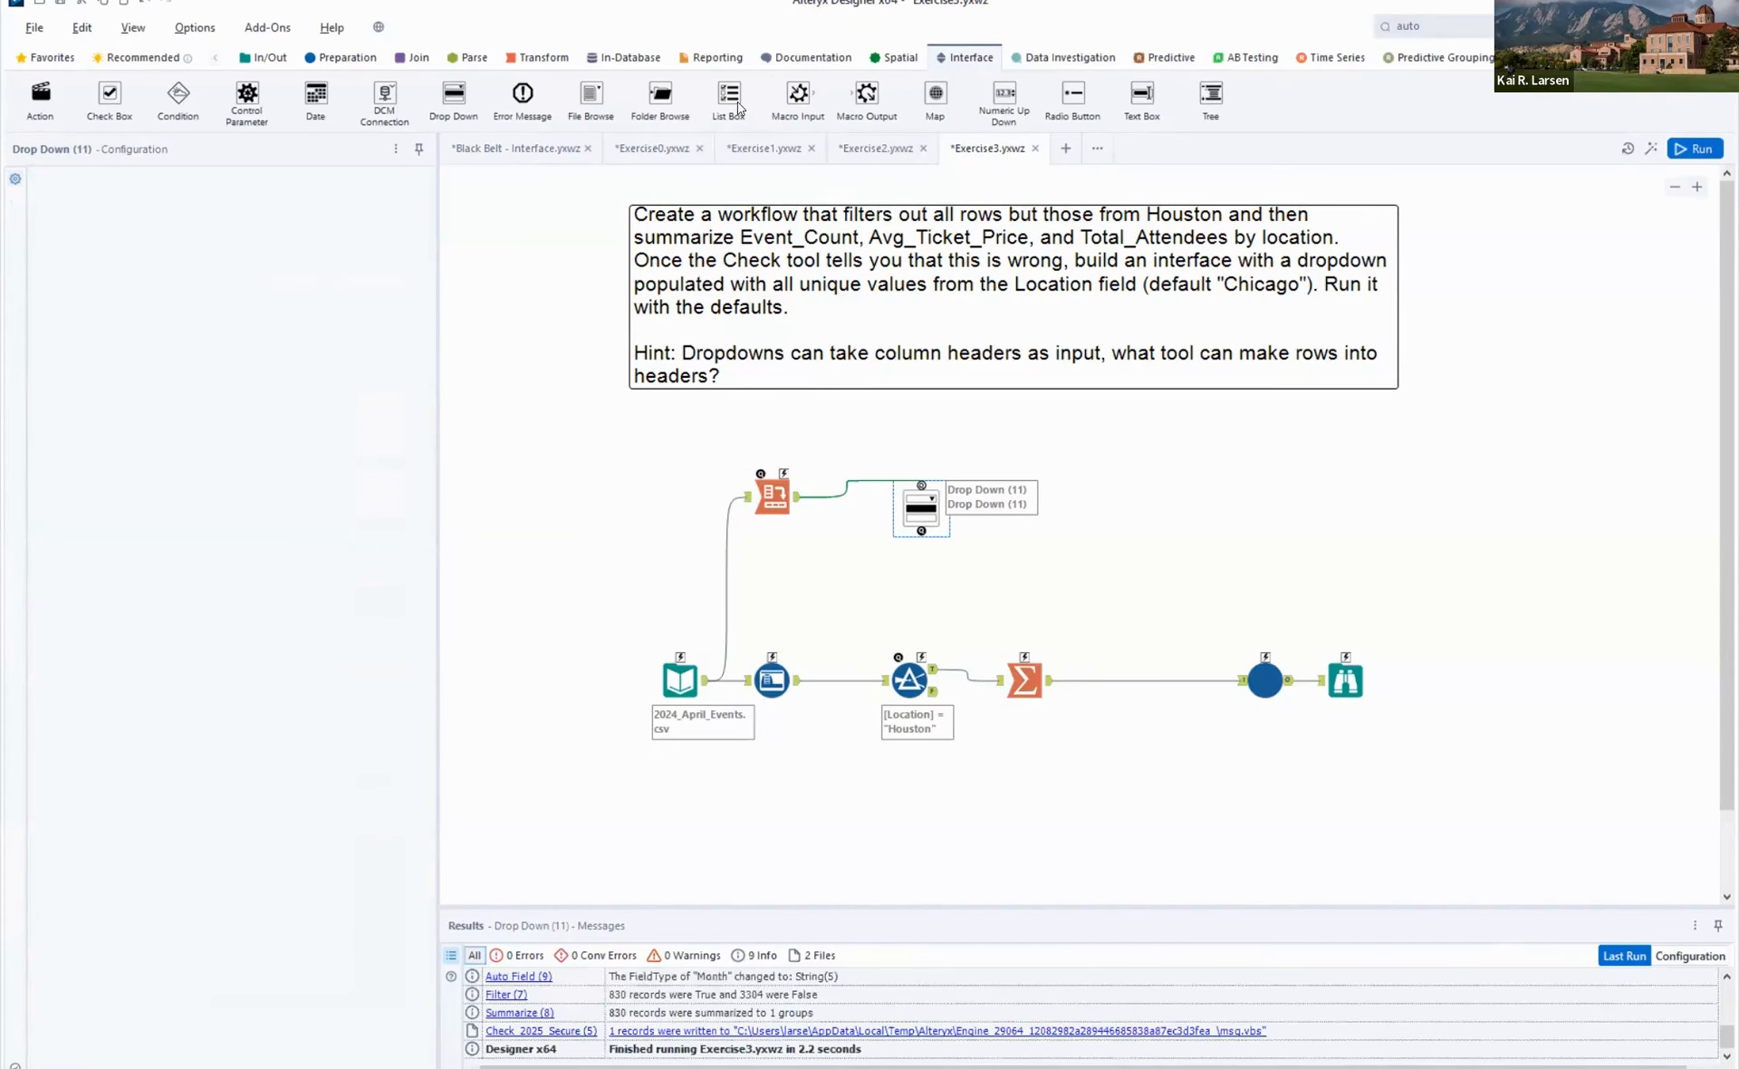
pyautogui.click(1030, 552)
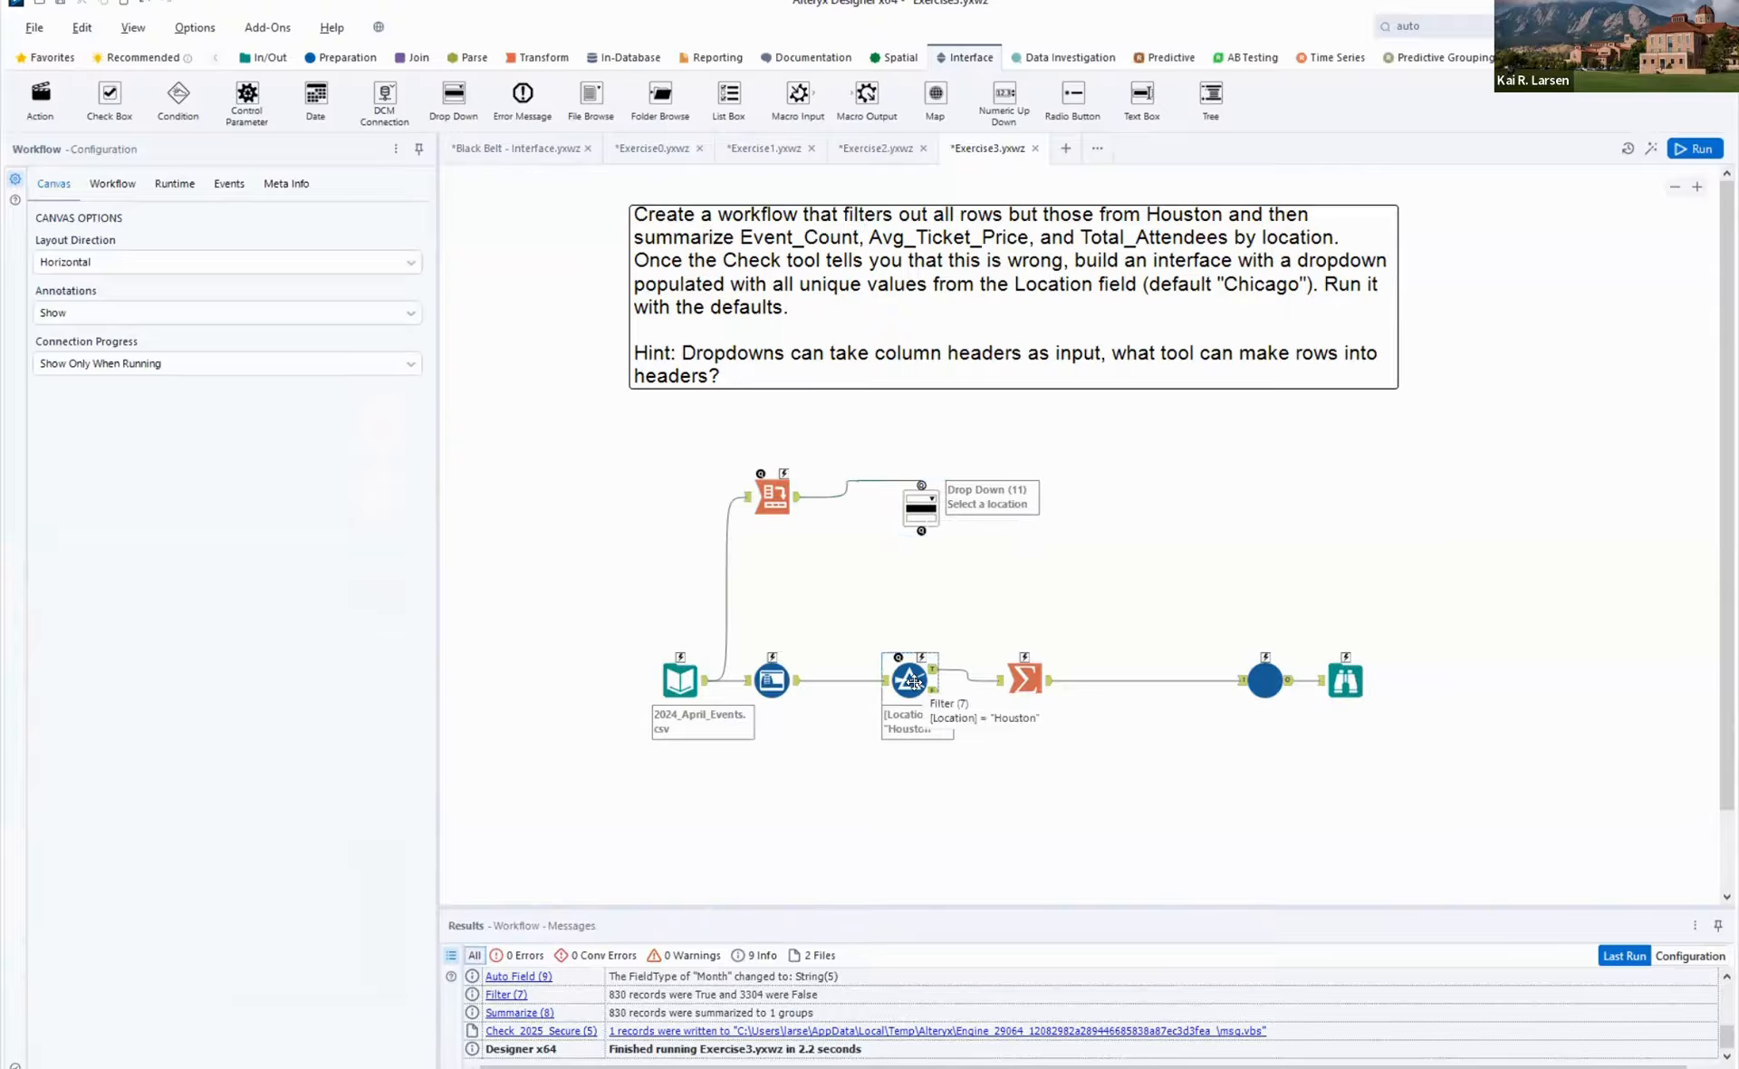
# - Add an Action tool between the Drop Down and the Filter that updates the Filter's operand value, replacing the specific string Houston
pyautogui.moveTo(40, 93); pyautogui.dragTo(921, 577)
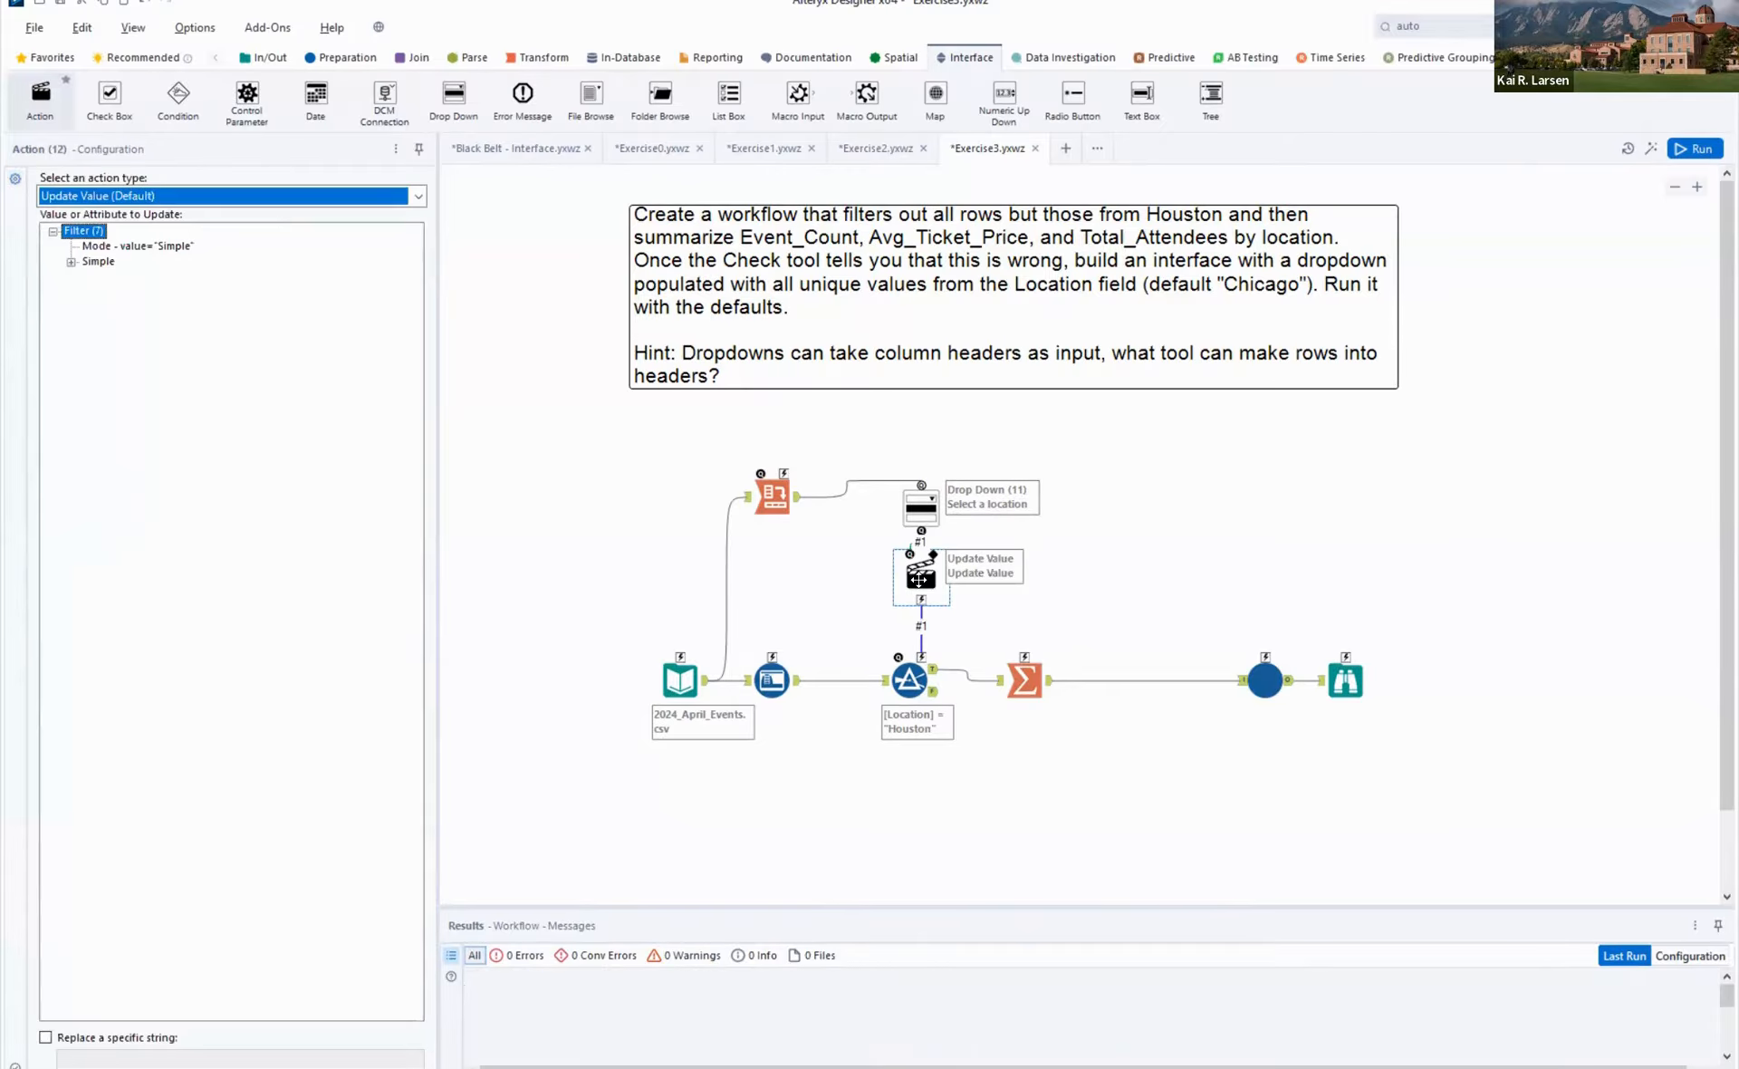
pyautogui.click(72, 262)
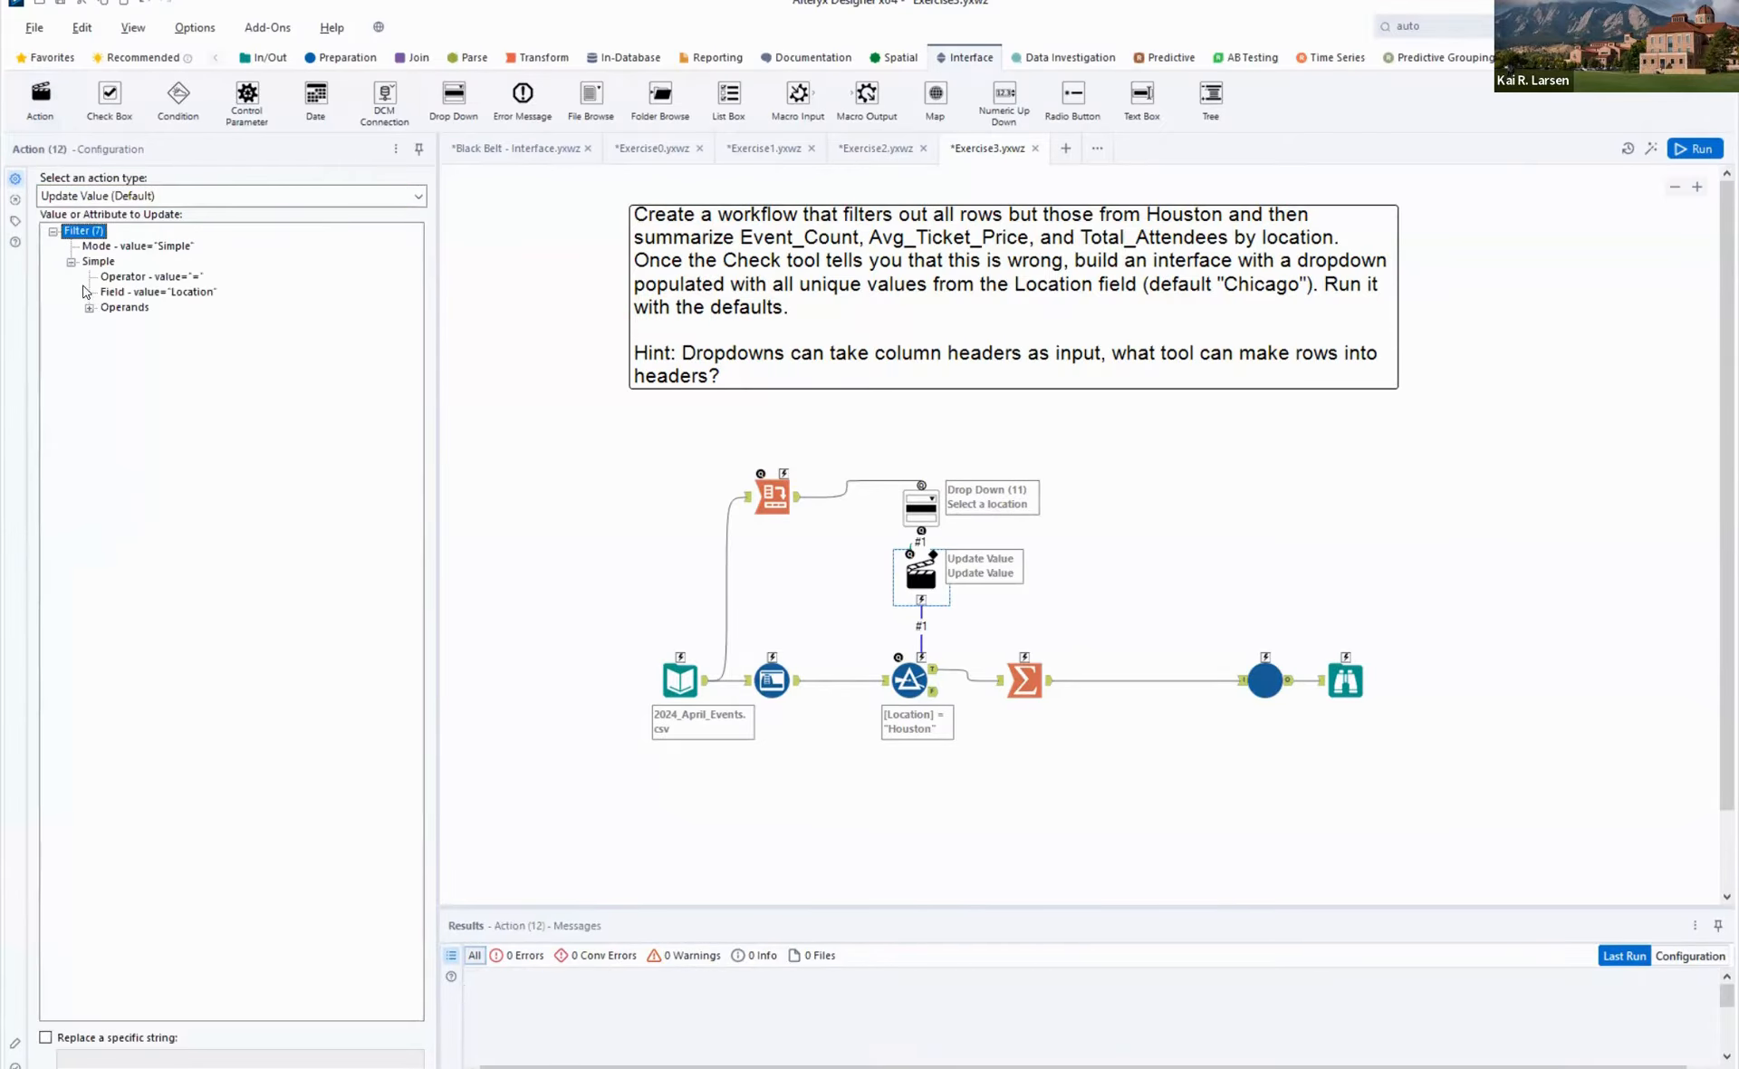
pyautogui.click(89, 308)
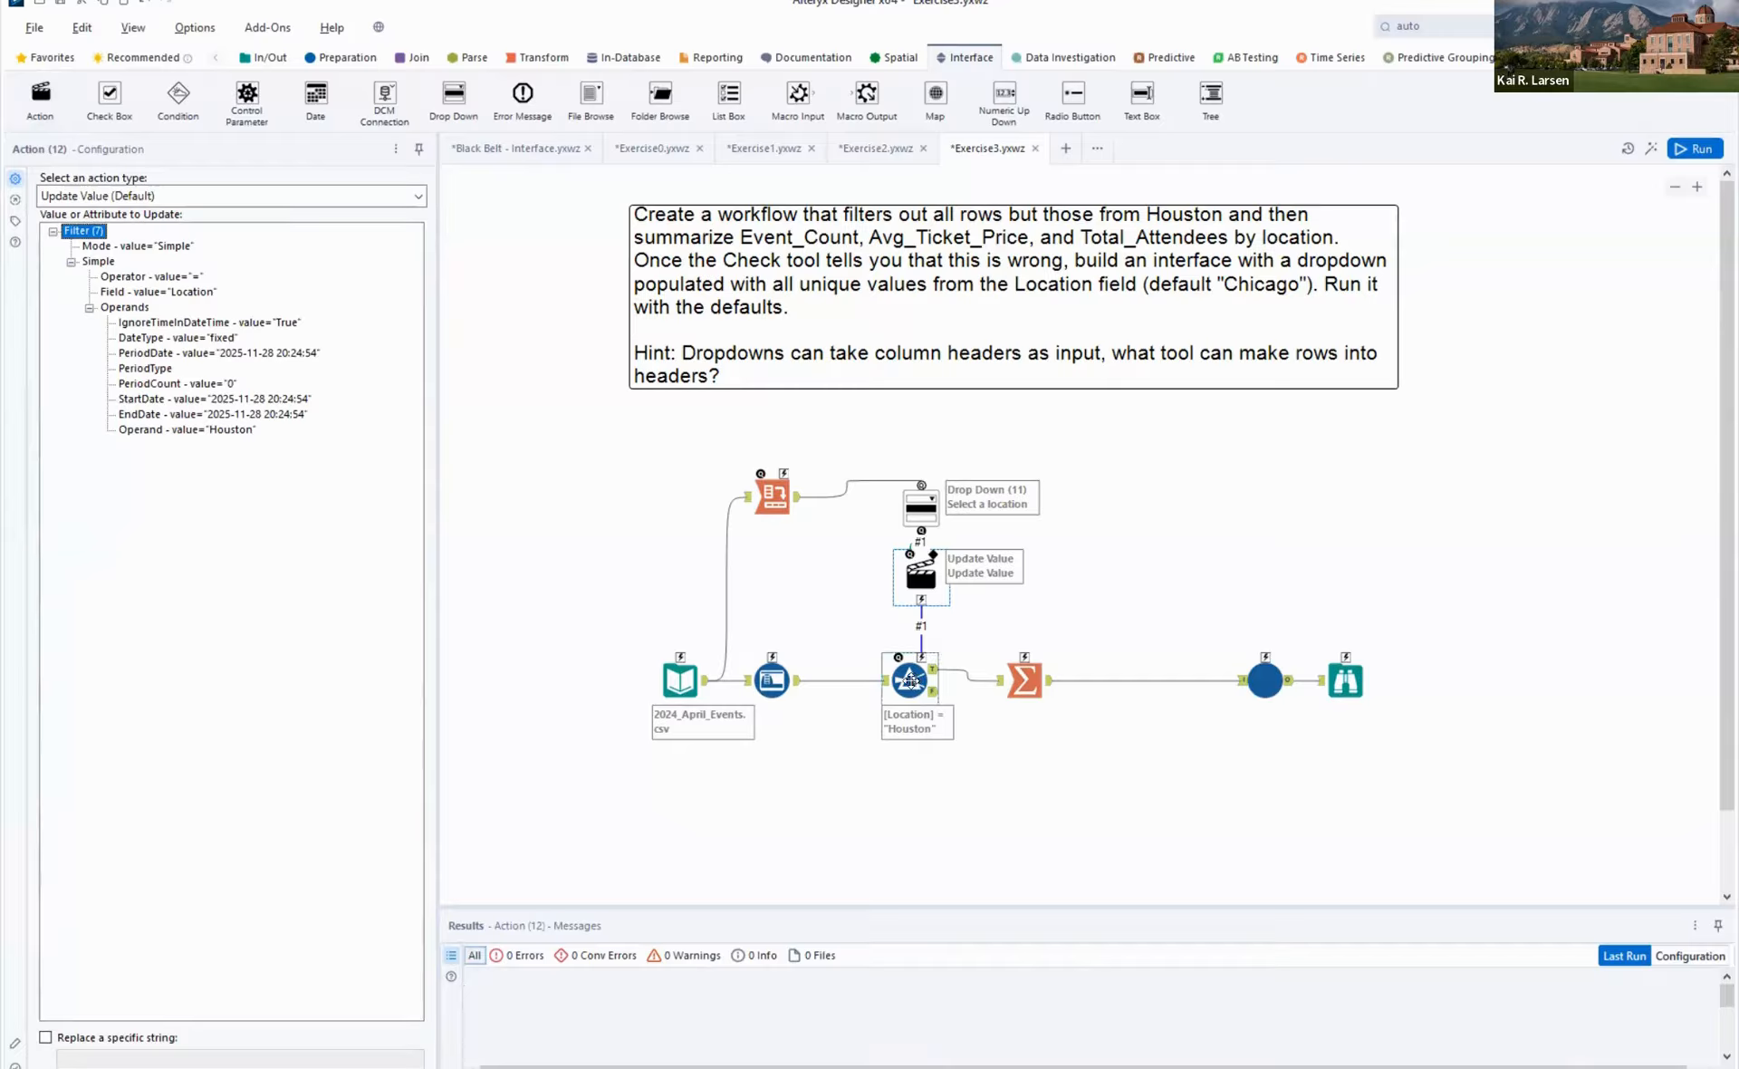
pyautogui.click(233, 432)
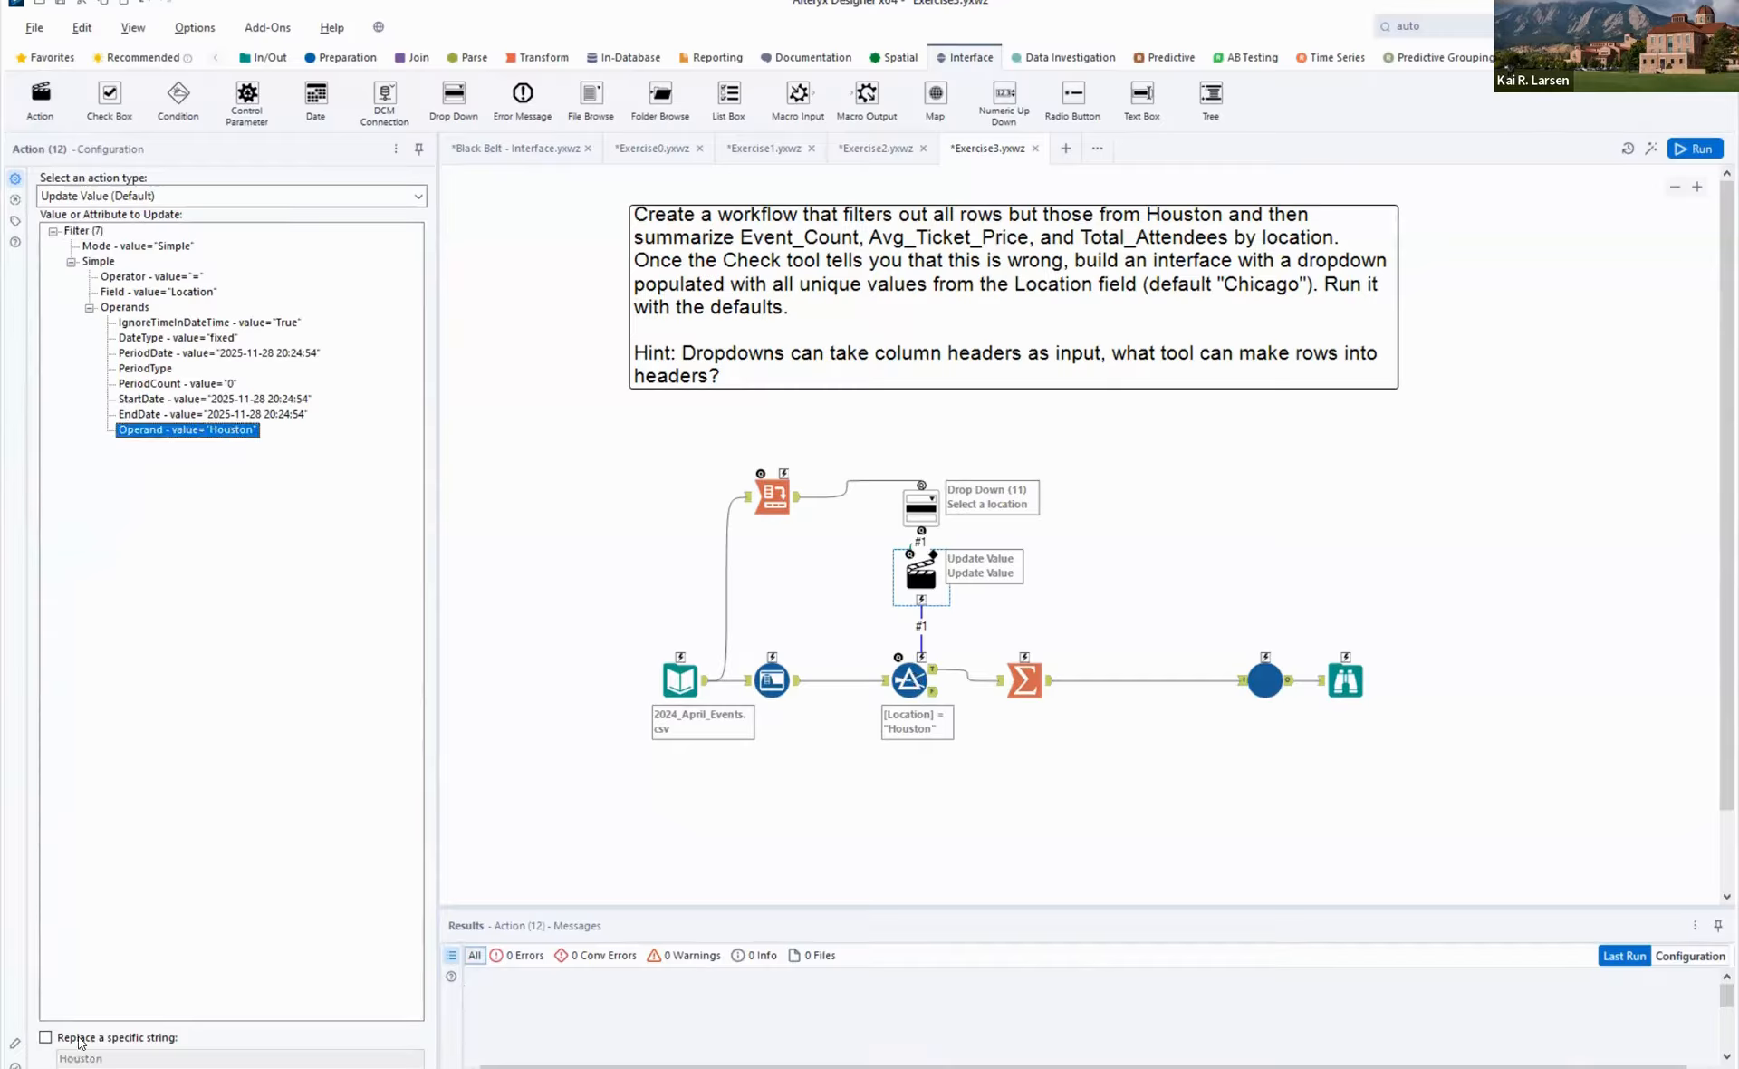
pyautogui.click(45, 1037)
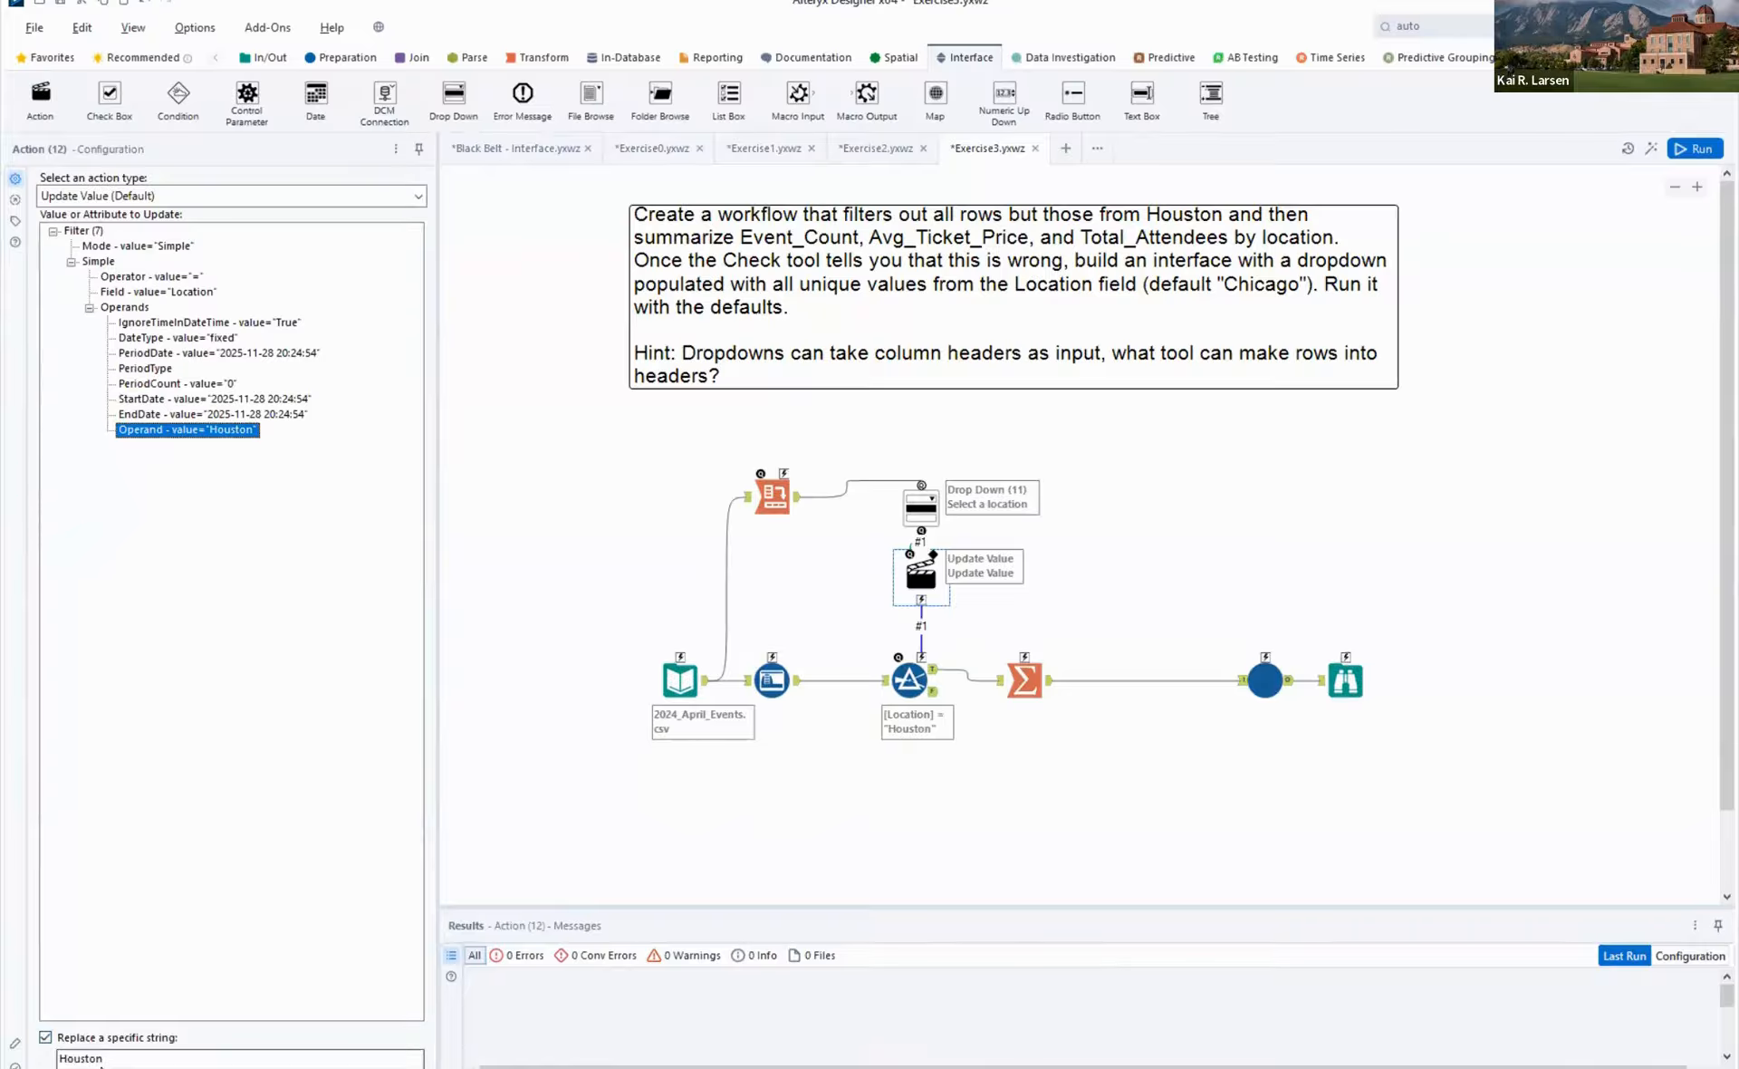
pyautogui.doubleClick(94, 1058)
# - Rerun the workflow with the Action in place and inspect the Cross Tab output
pyautogui.hotkey('ctrl', 'r')
pyautogui.click(1034, 785)
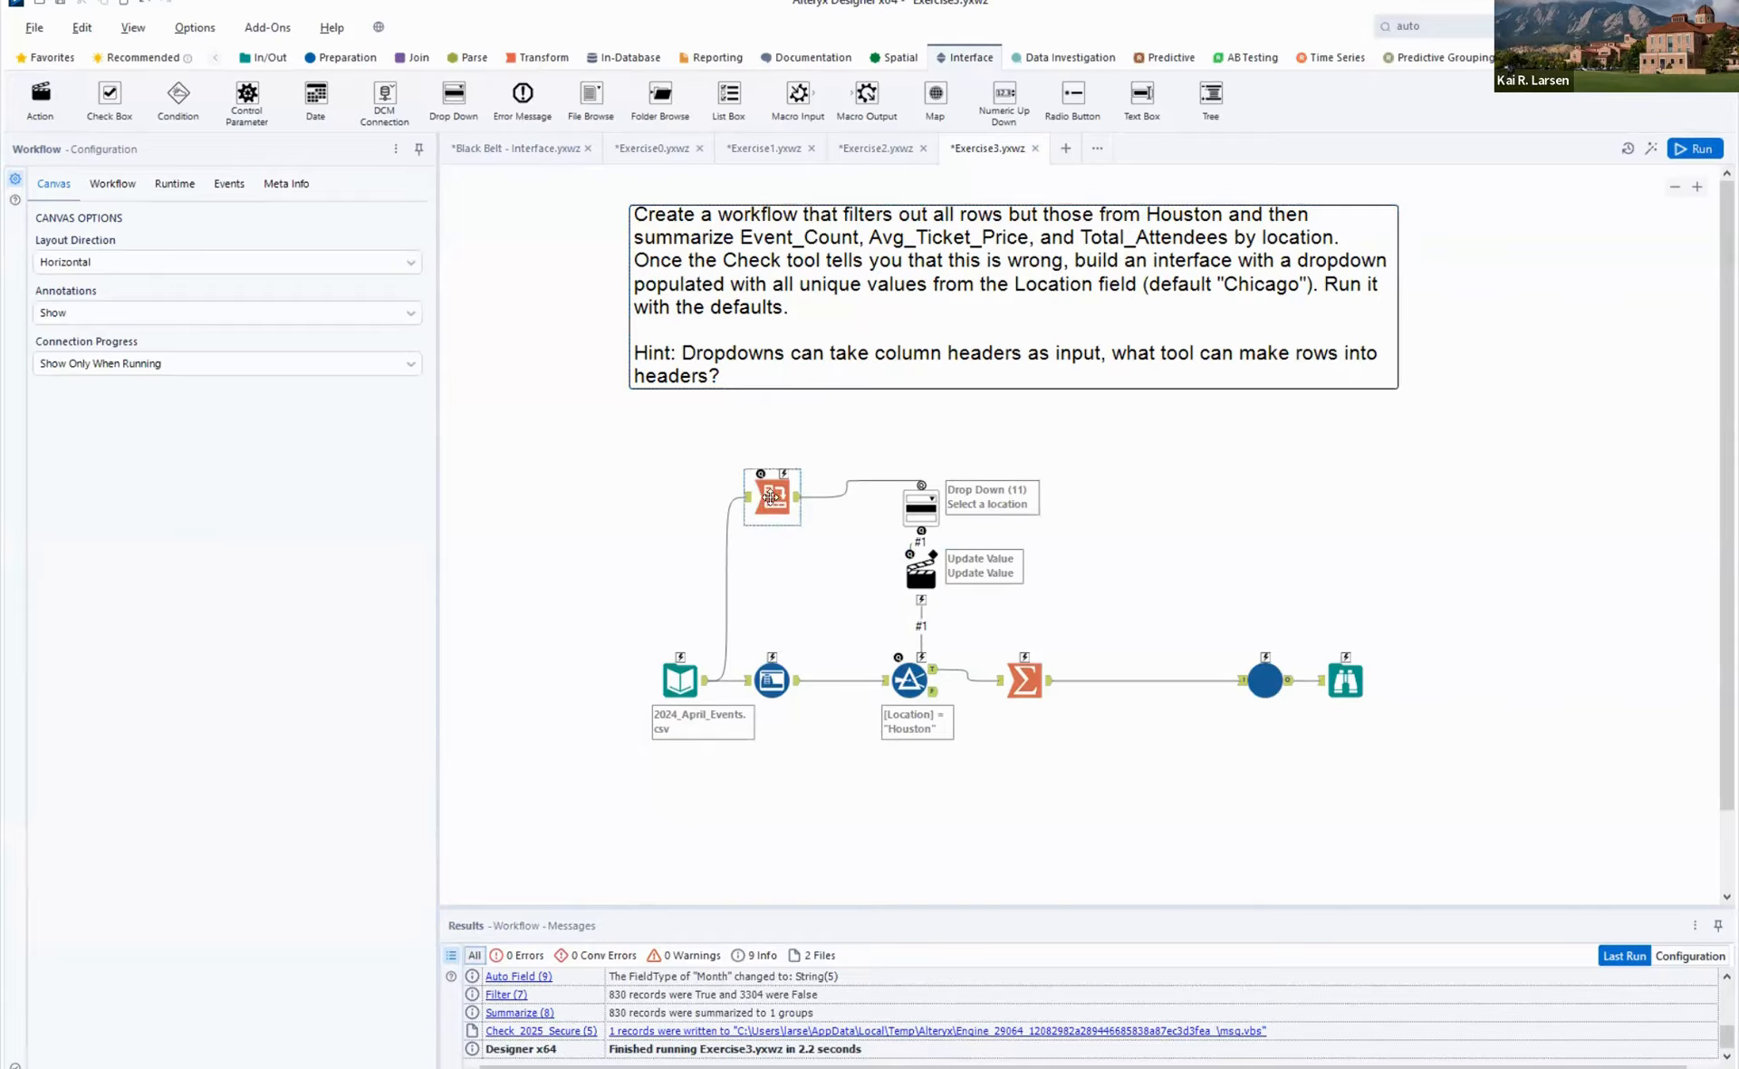
pyautogui.click(771, 497)
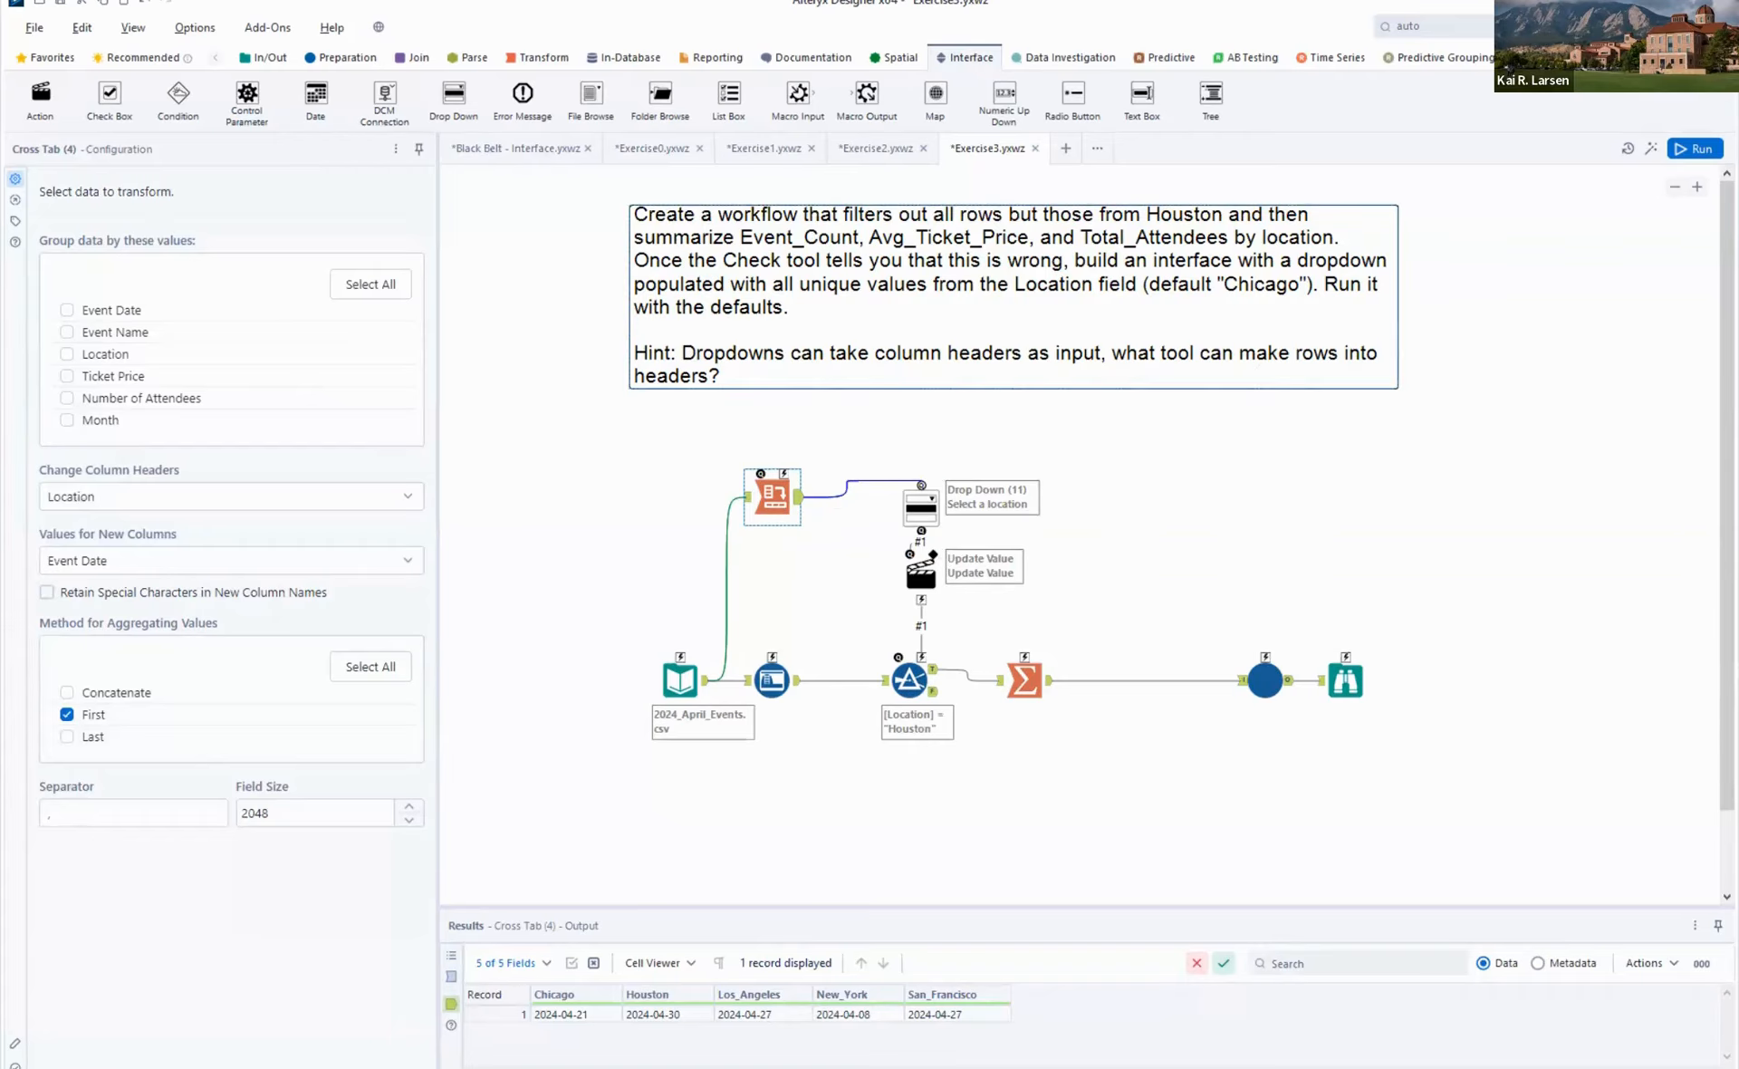
pyautogui.click(1709, 150)
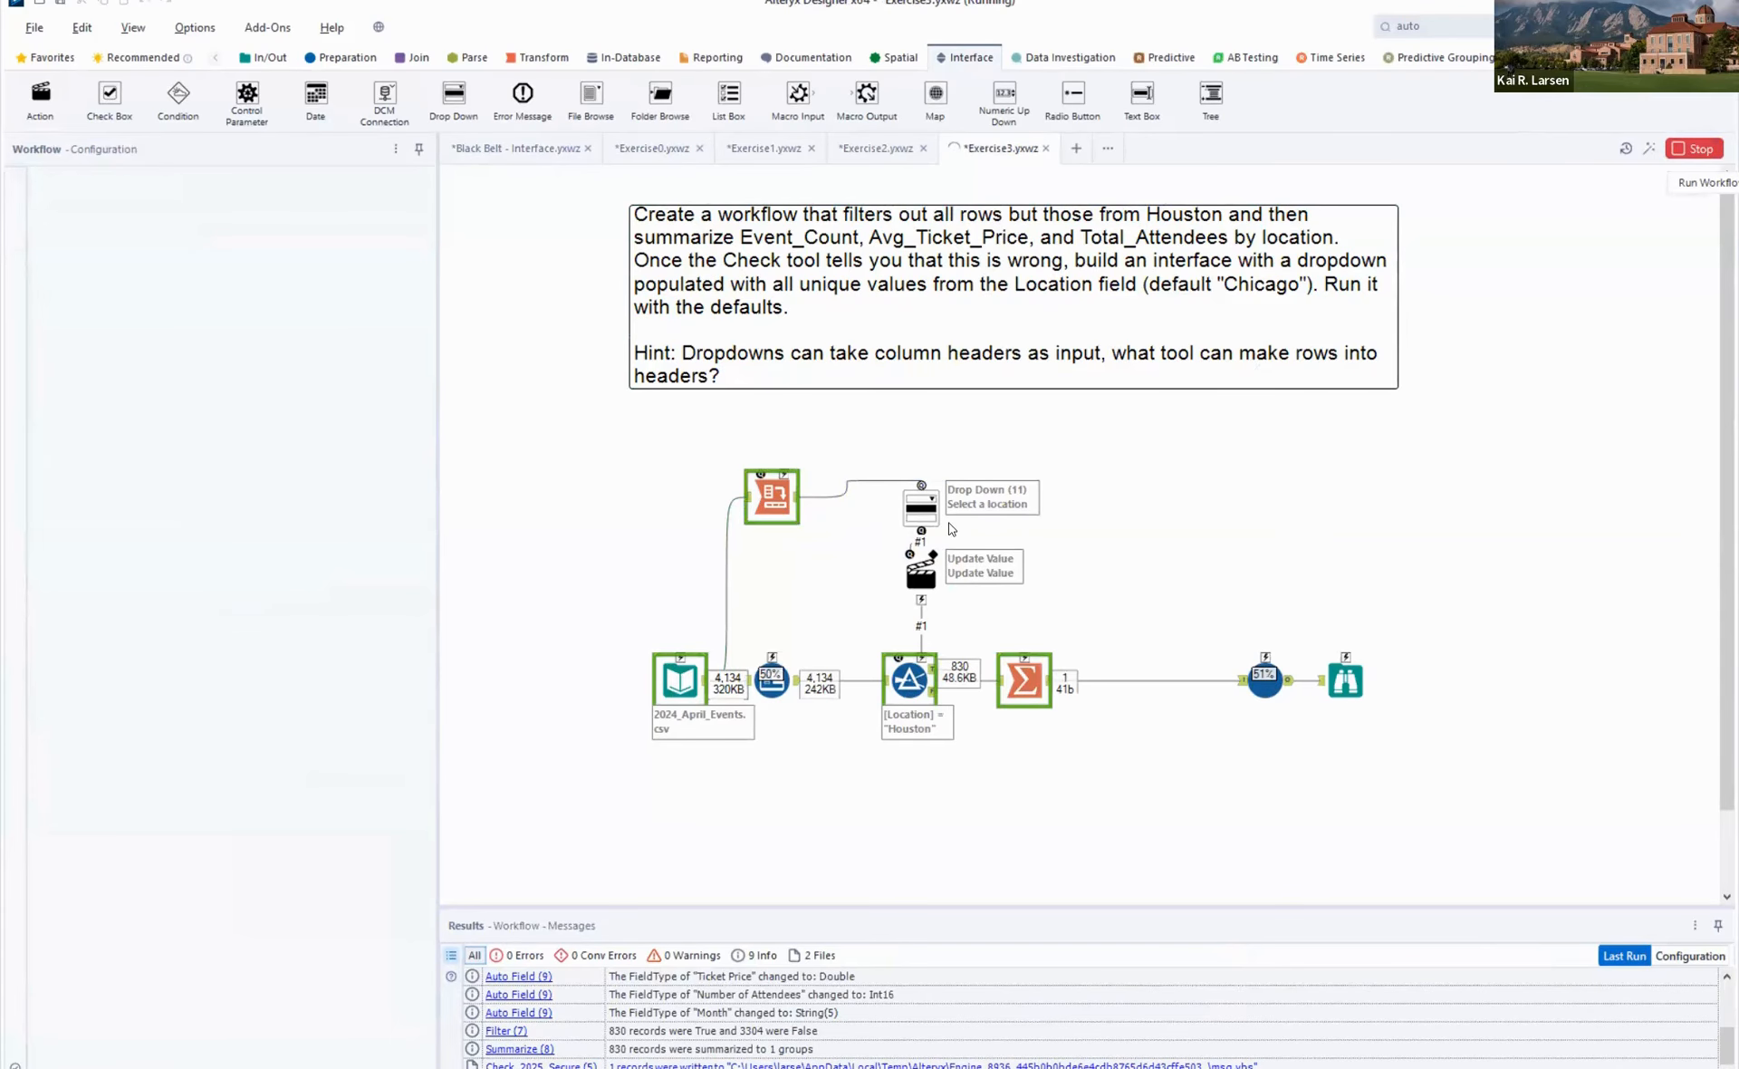
# - Run Exercise 3 as an app with the default Chicago location, review the Check messages in the output log, and exit the app
pyautogui.click(1654, 149)
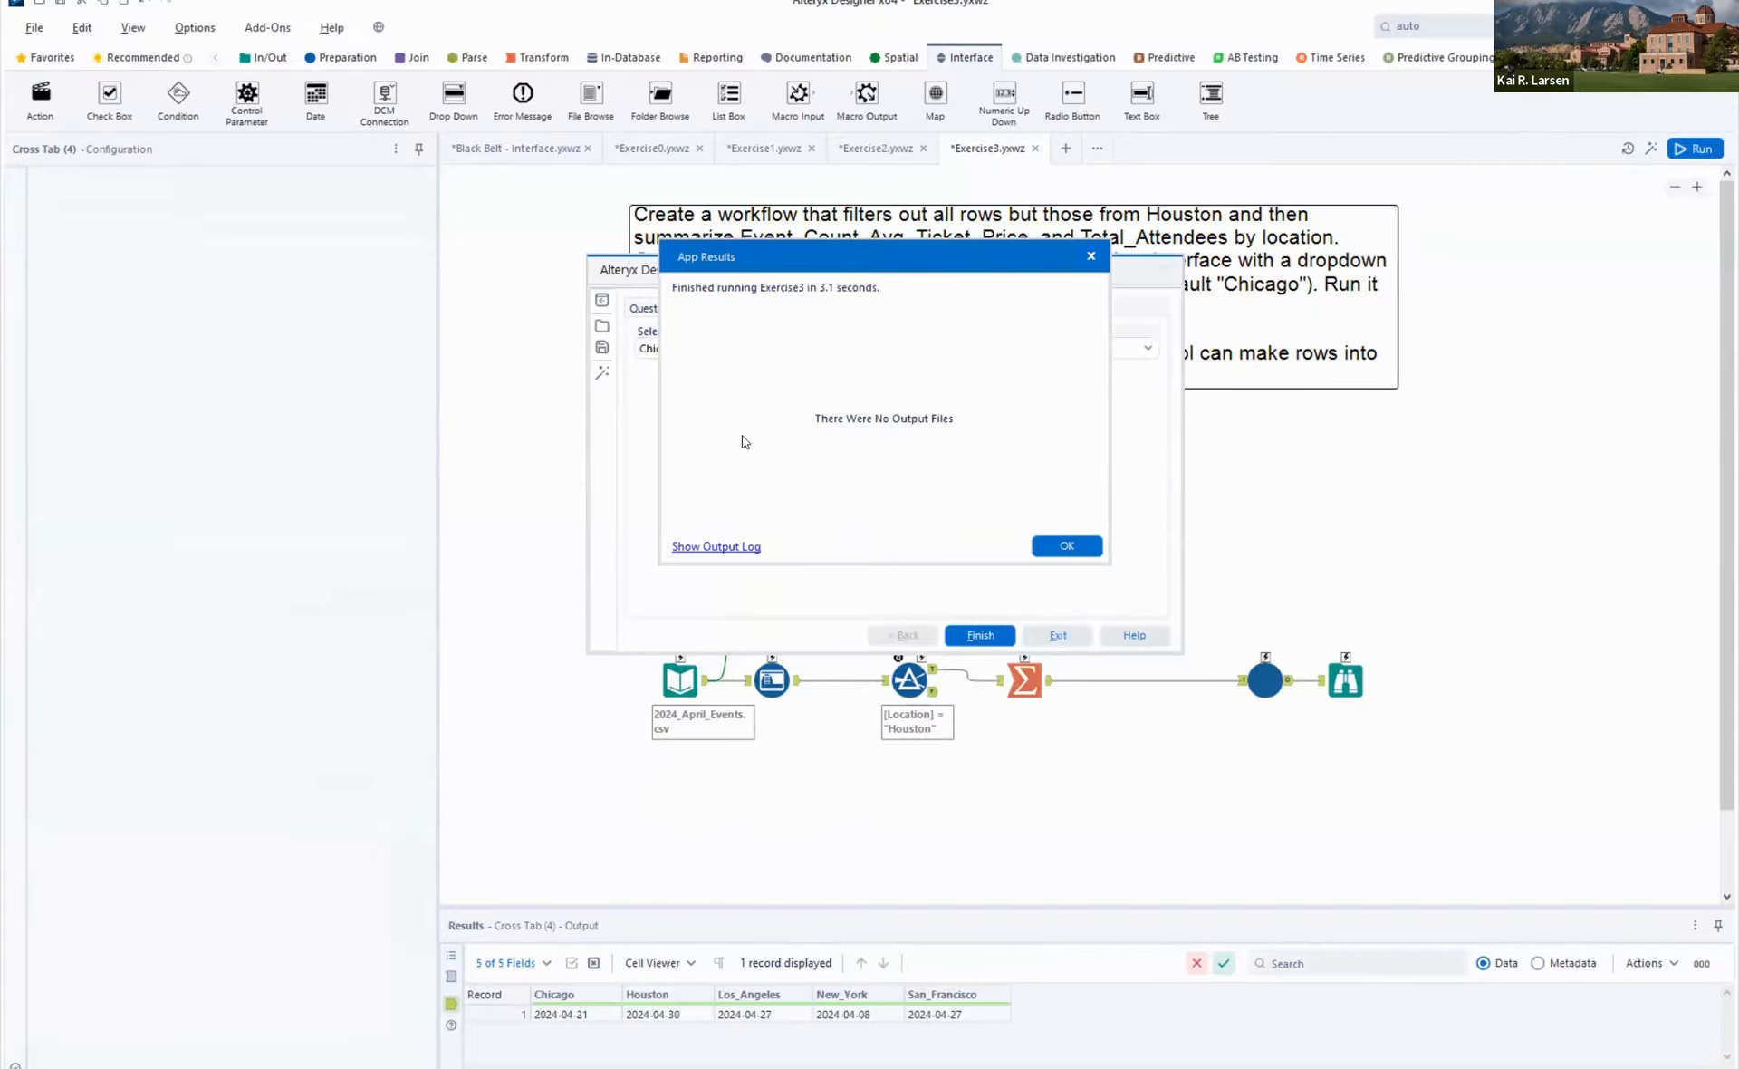
pyautogui.click(734, 547)
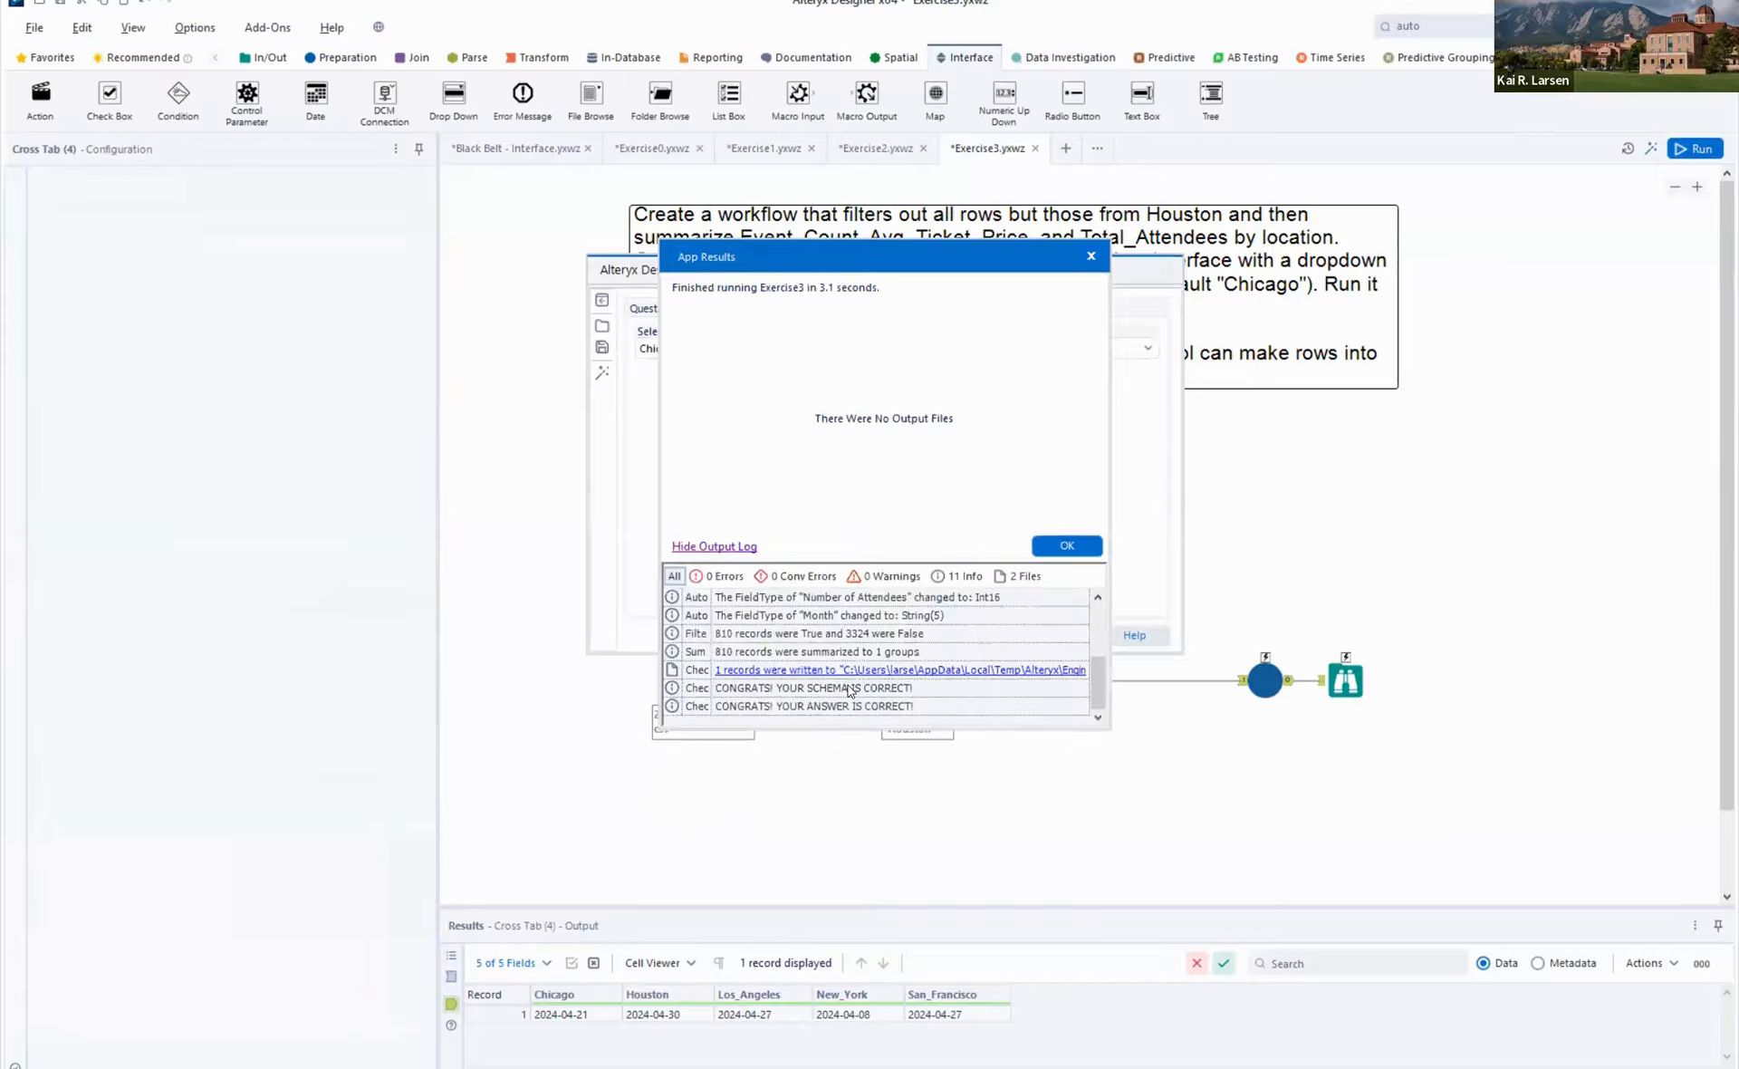
pyautogui.click(845, 703)
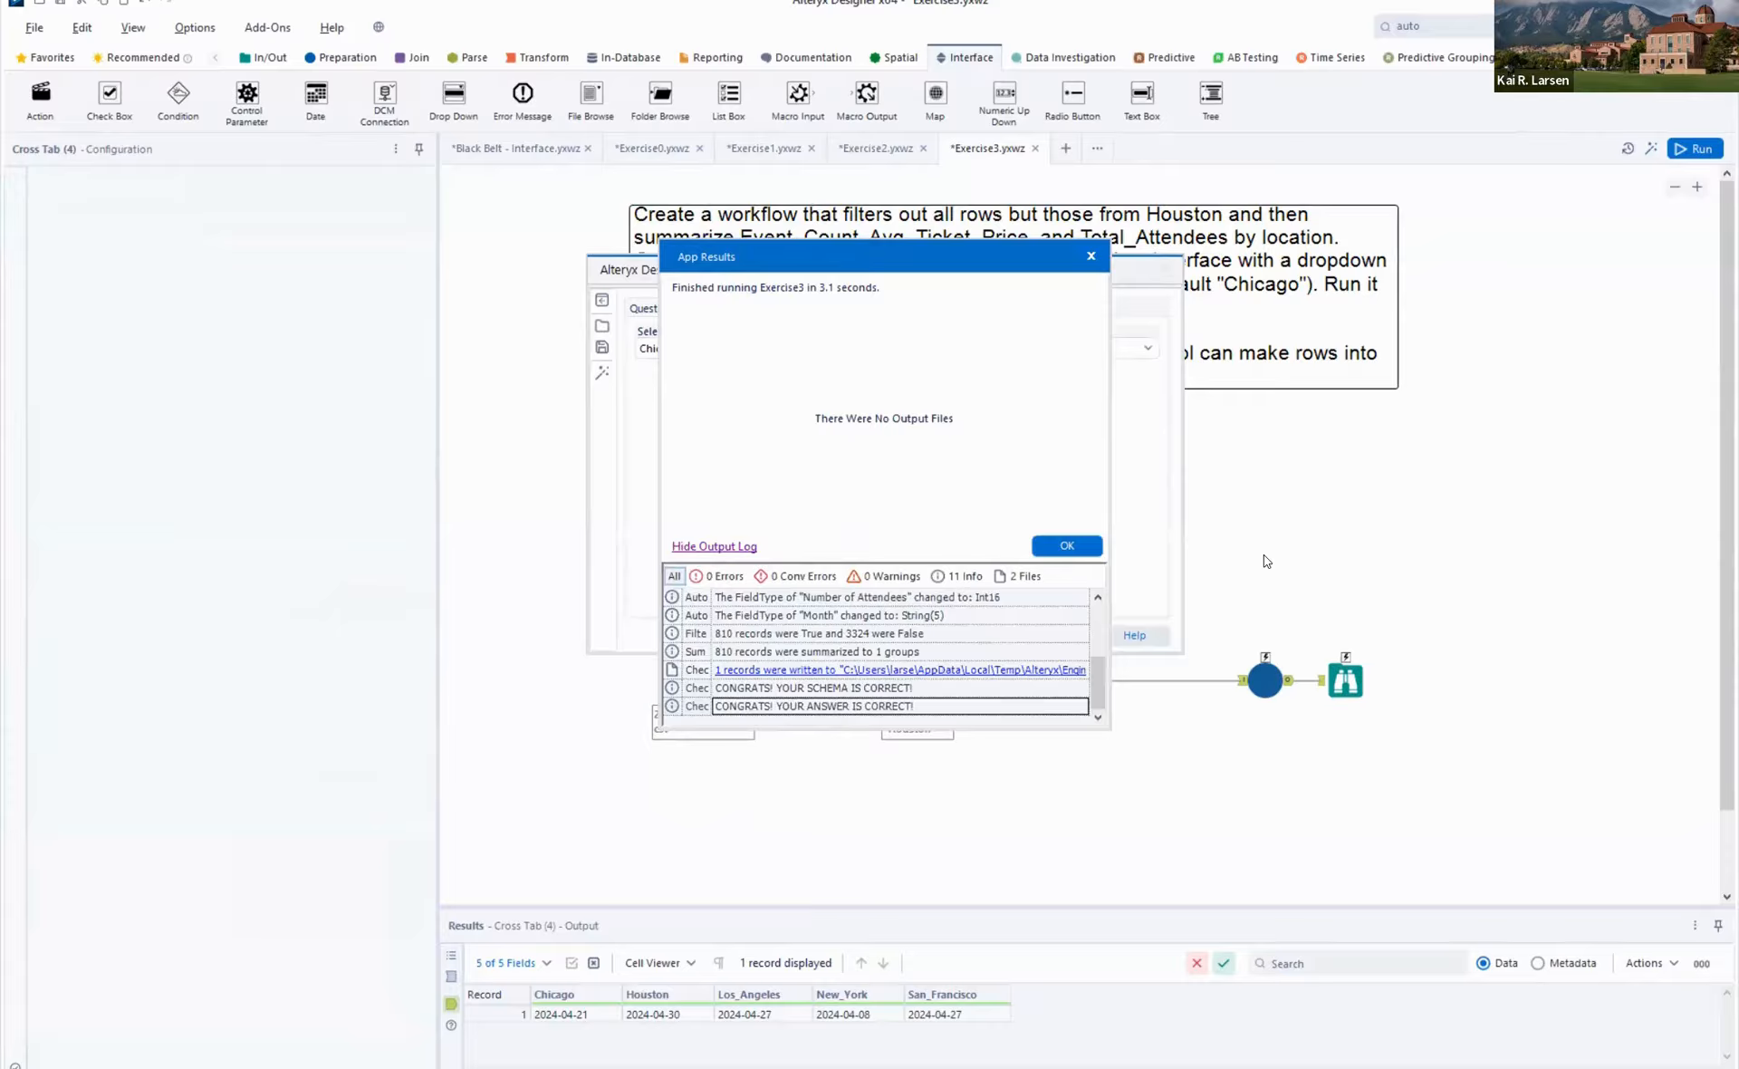
pyautogui.click(1068, 547)
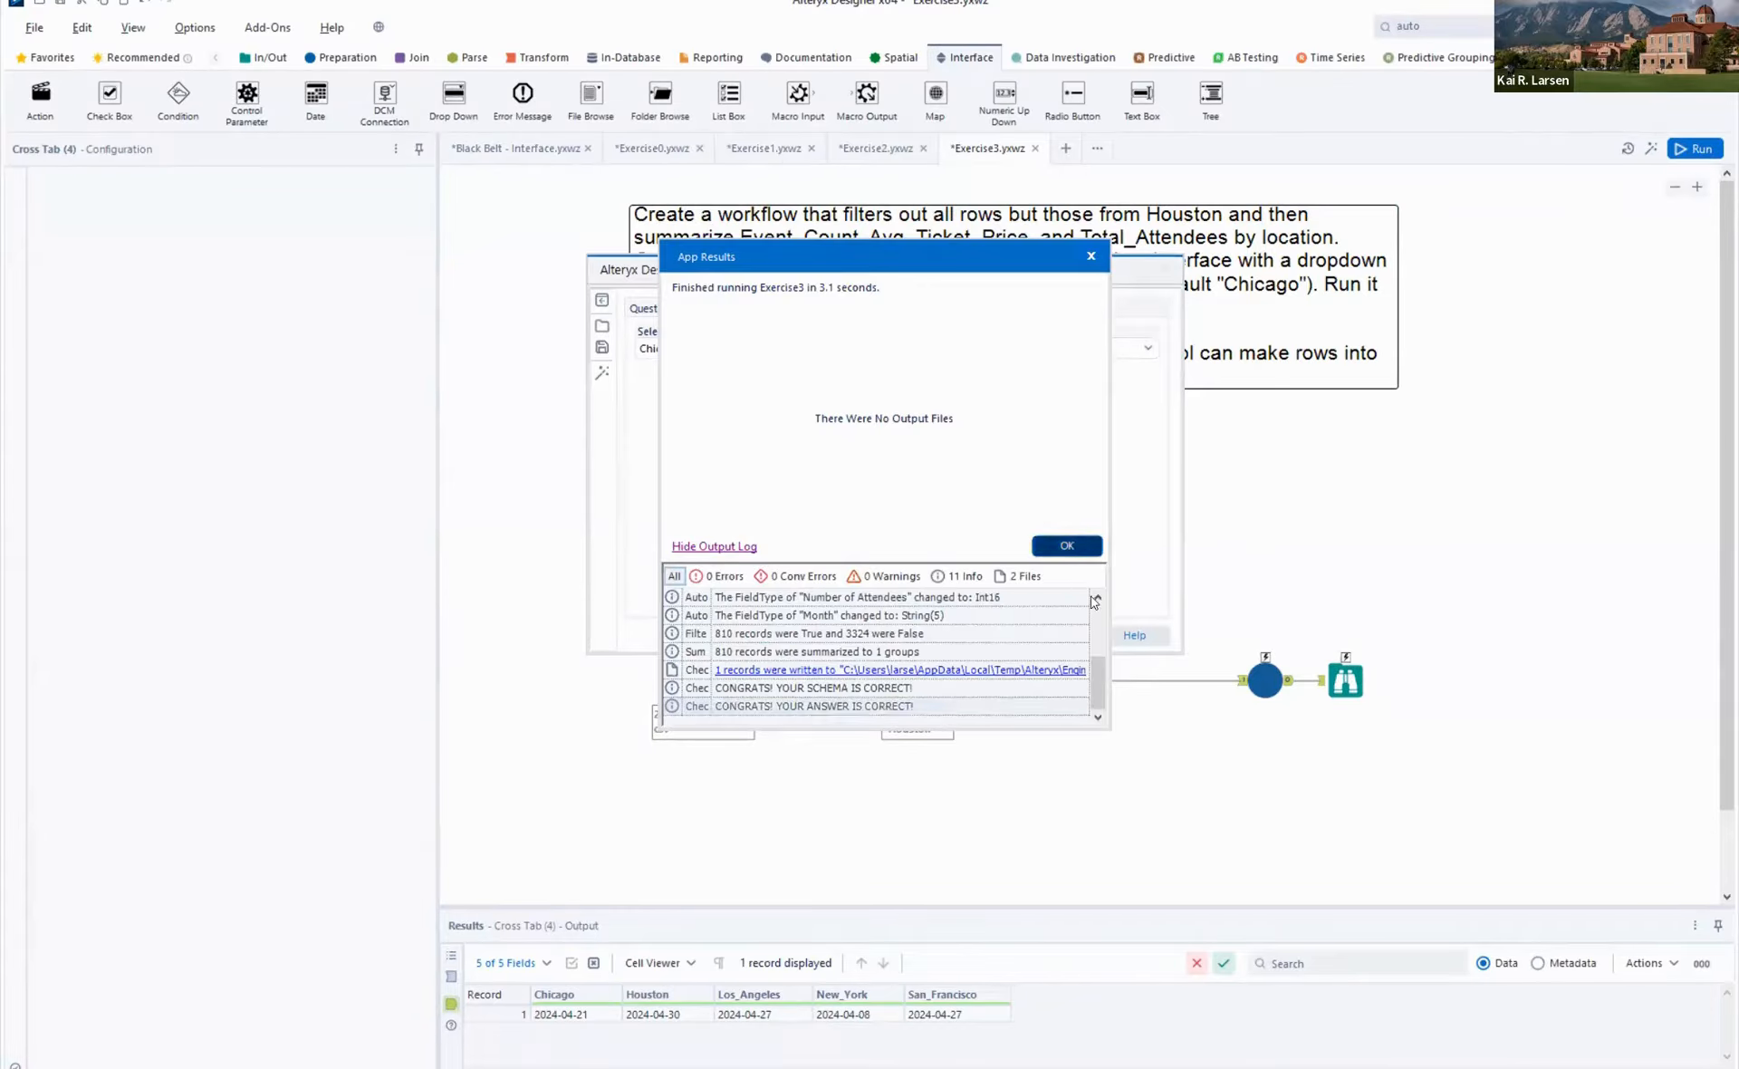
pyautogui.click(1060, 635)
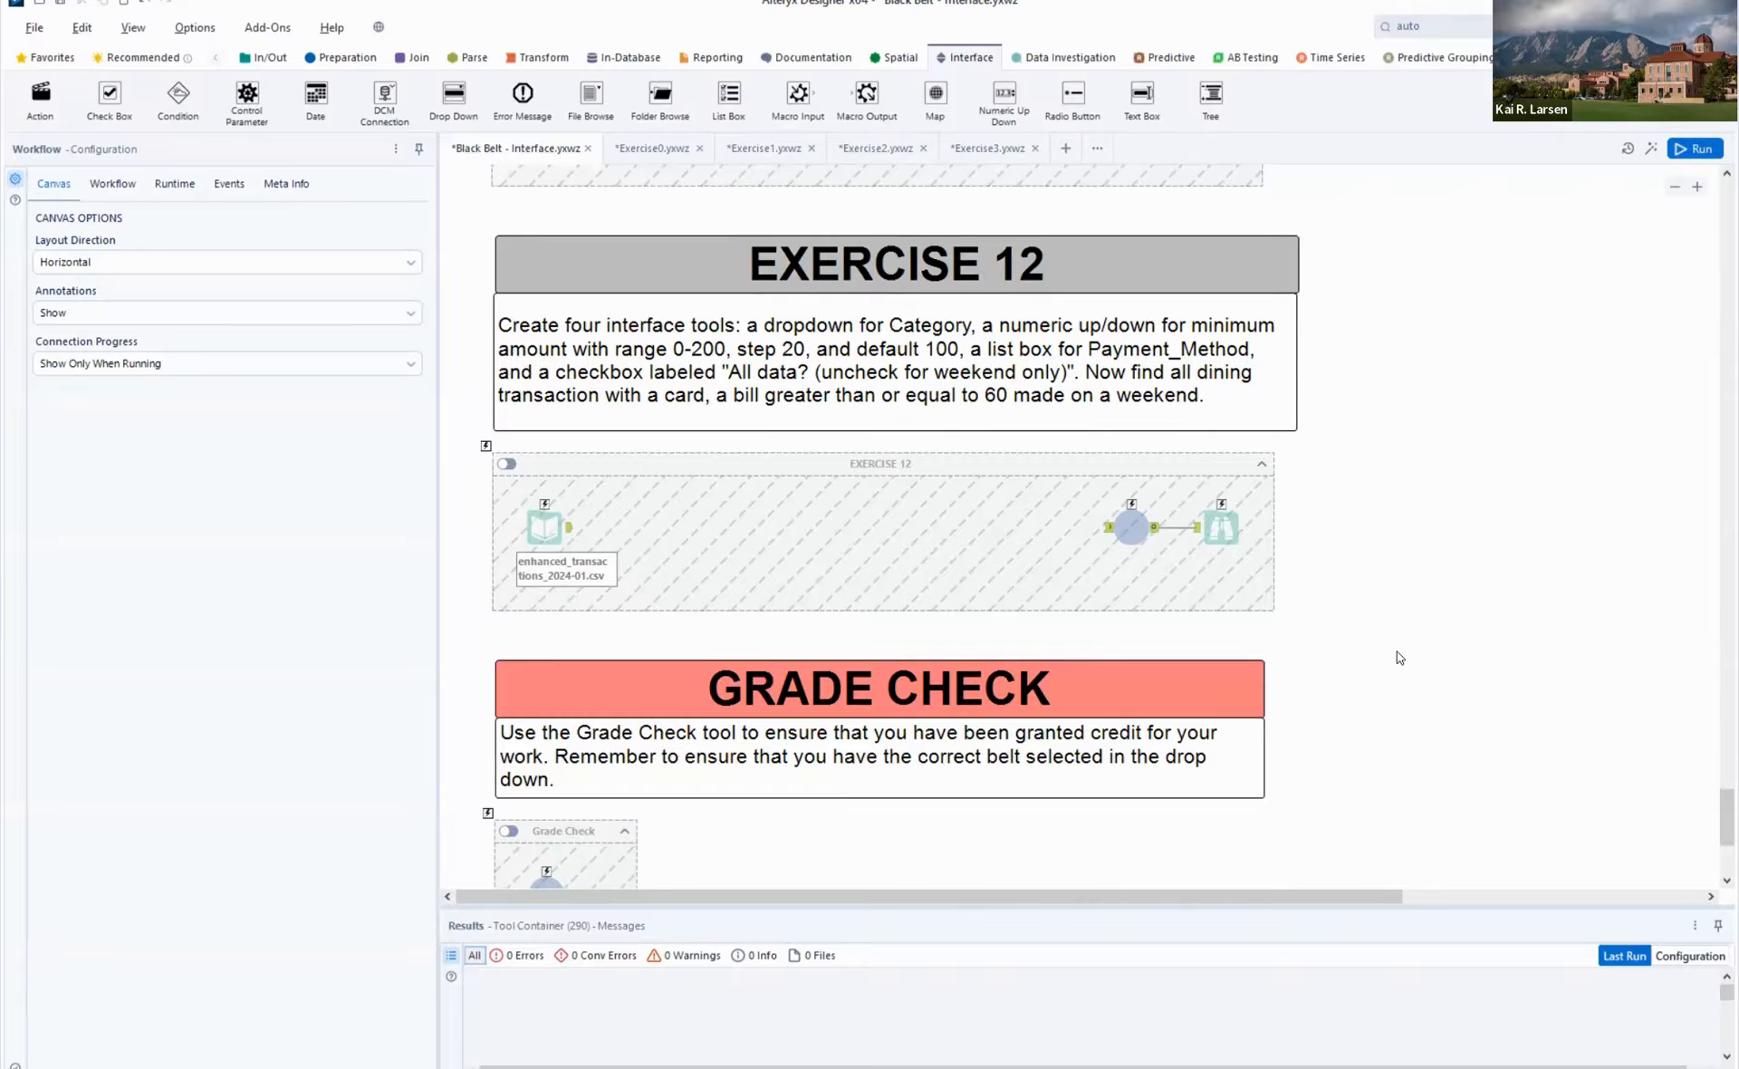
# - Copy the Exercise 12 heading, instructions and tool container from the Black Belt workflow into a new workflow and reposition them on the canvas
pyautogui.moveTo(1397, 651); pyautogui.dragTo(459, 285)
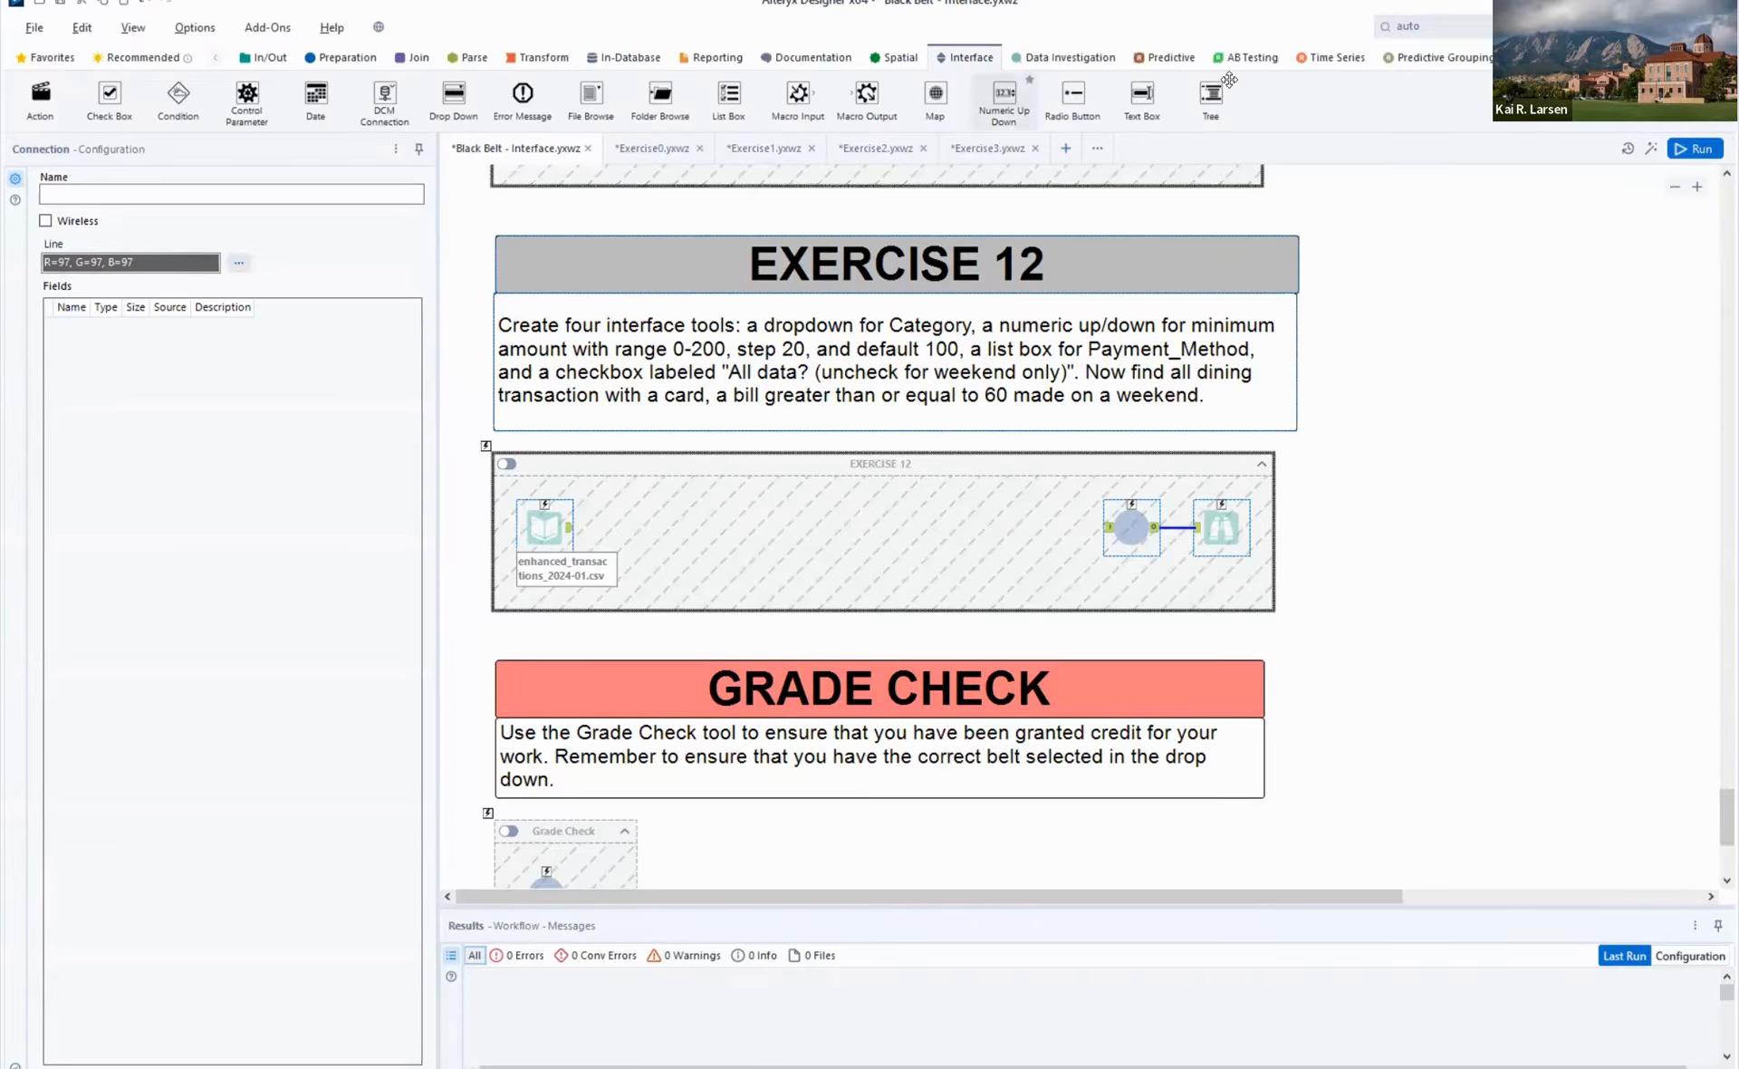
pyautogui.click(1068, 150)
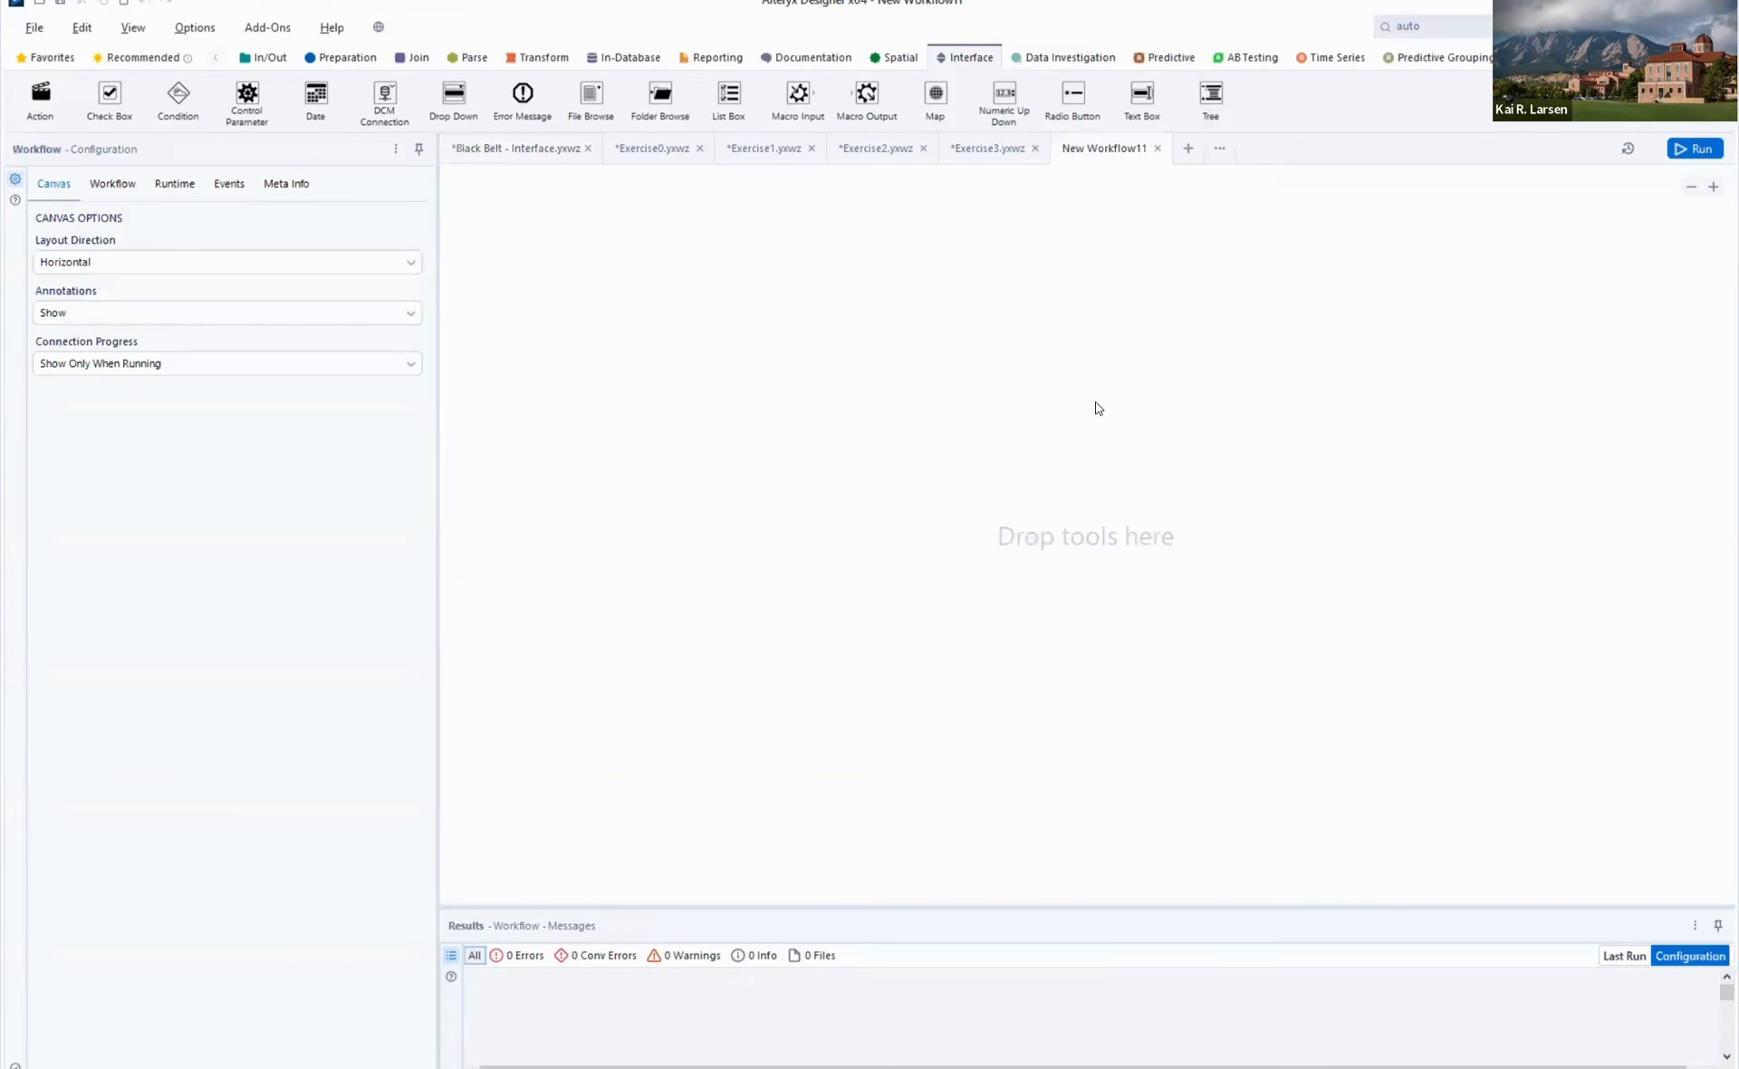
pyautogui.hotkey('ctrl', 'v')
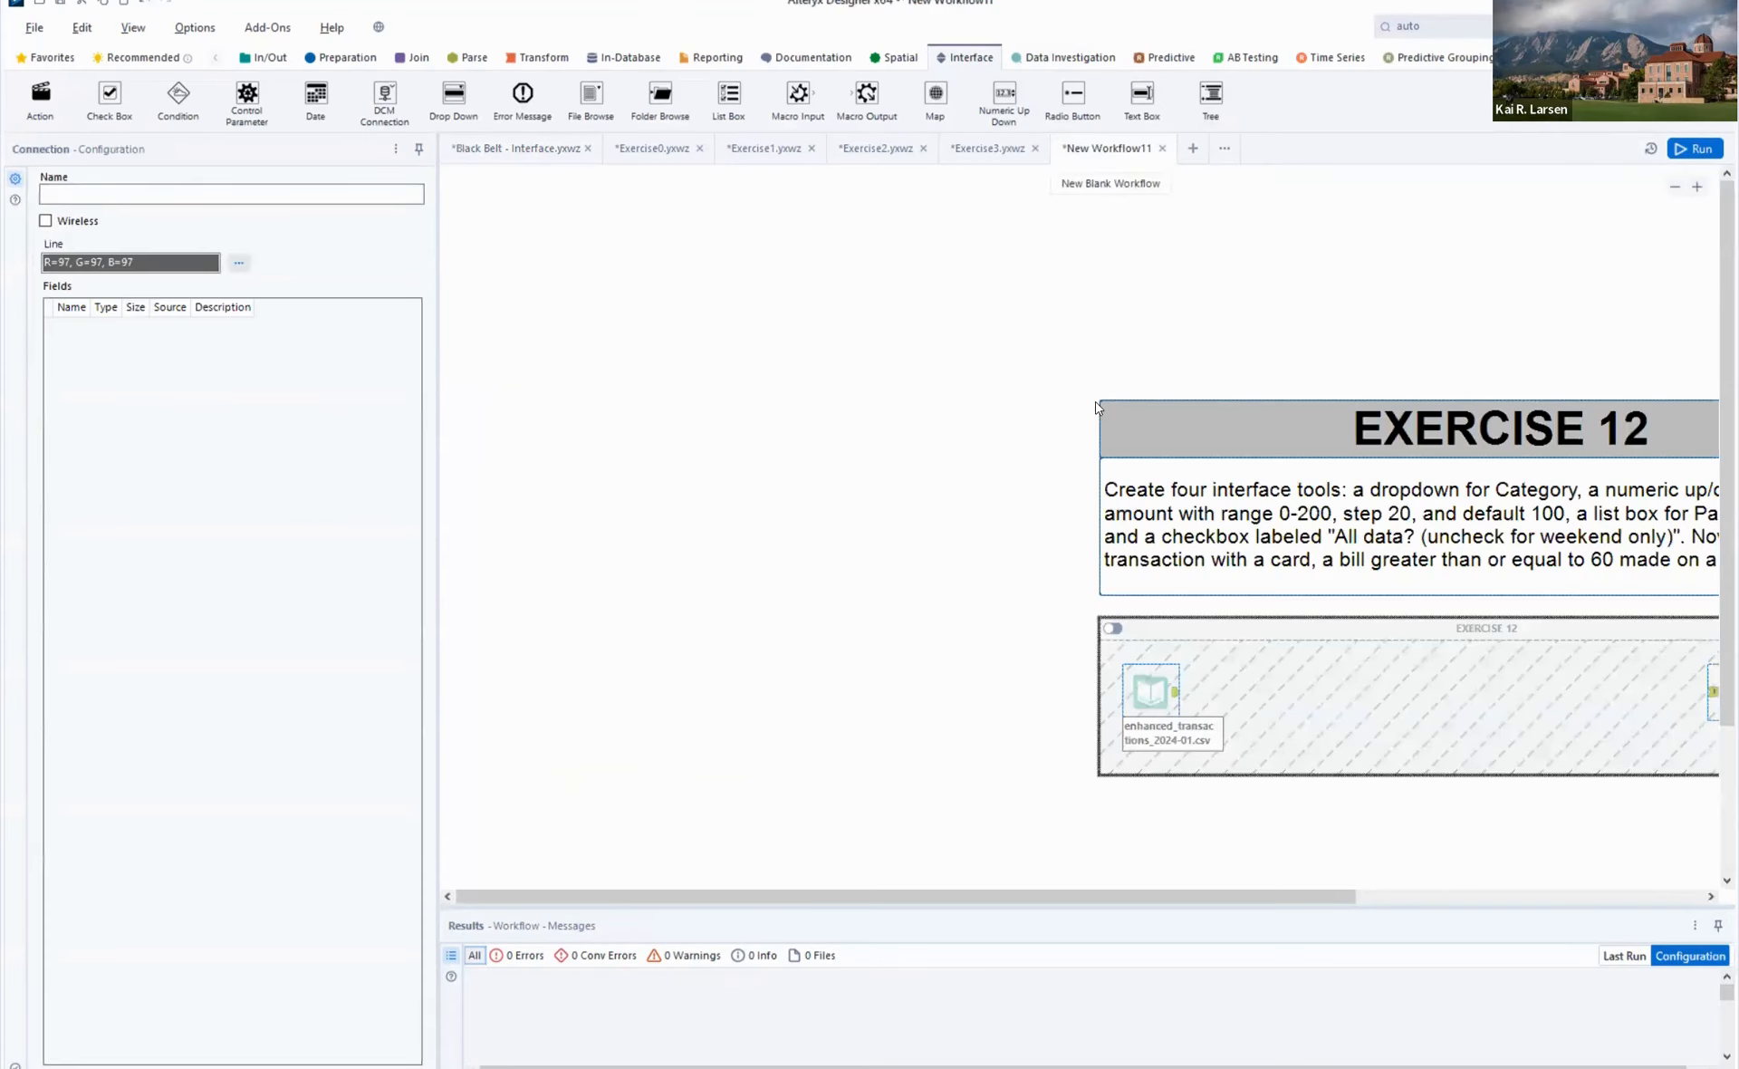
pyautogui.moveTo(1316, 447); pyautogui.dragTo(799, 264)
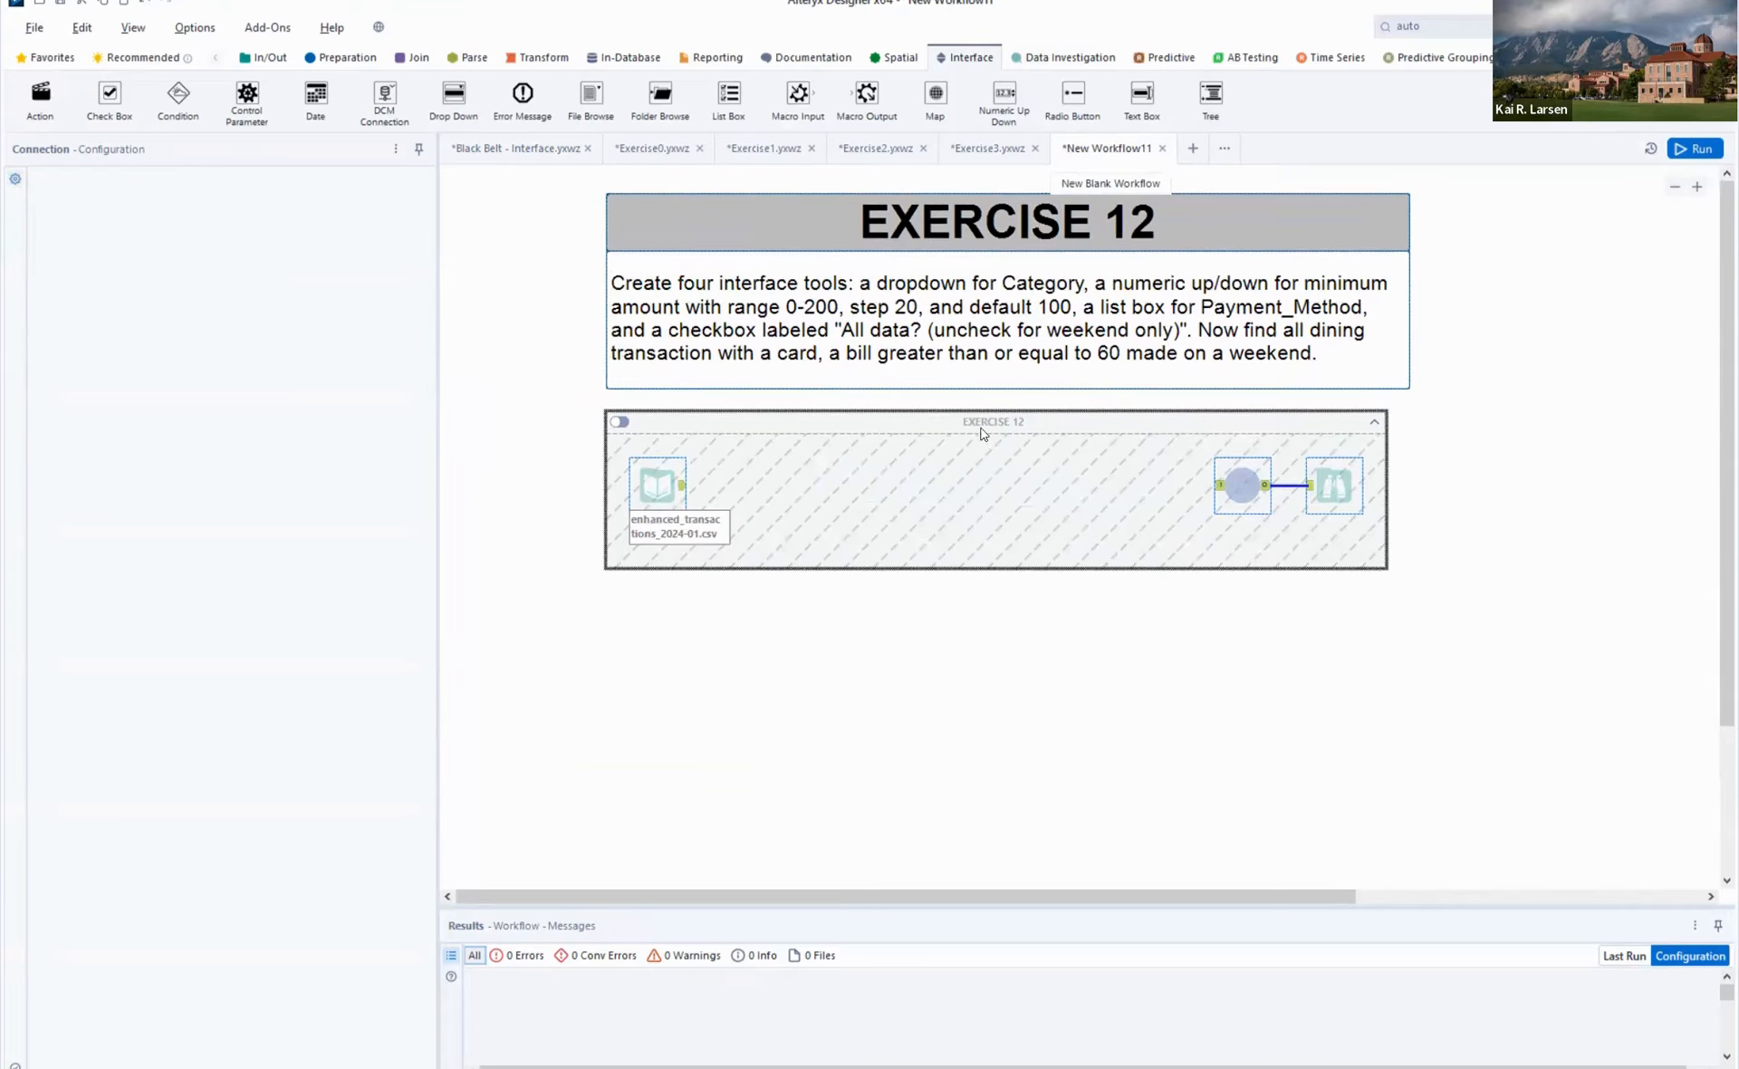
# - Delete only the Exercise 12 container and move its tools lower to make room beneath the instructions
pyautogui.click(983, 423)
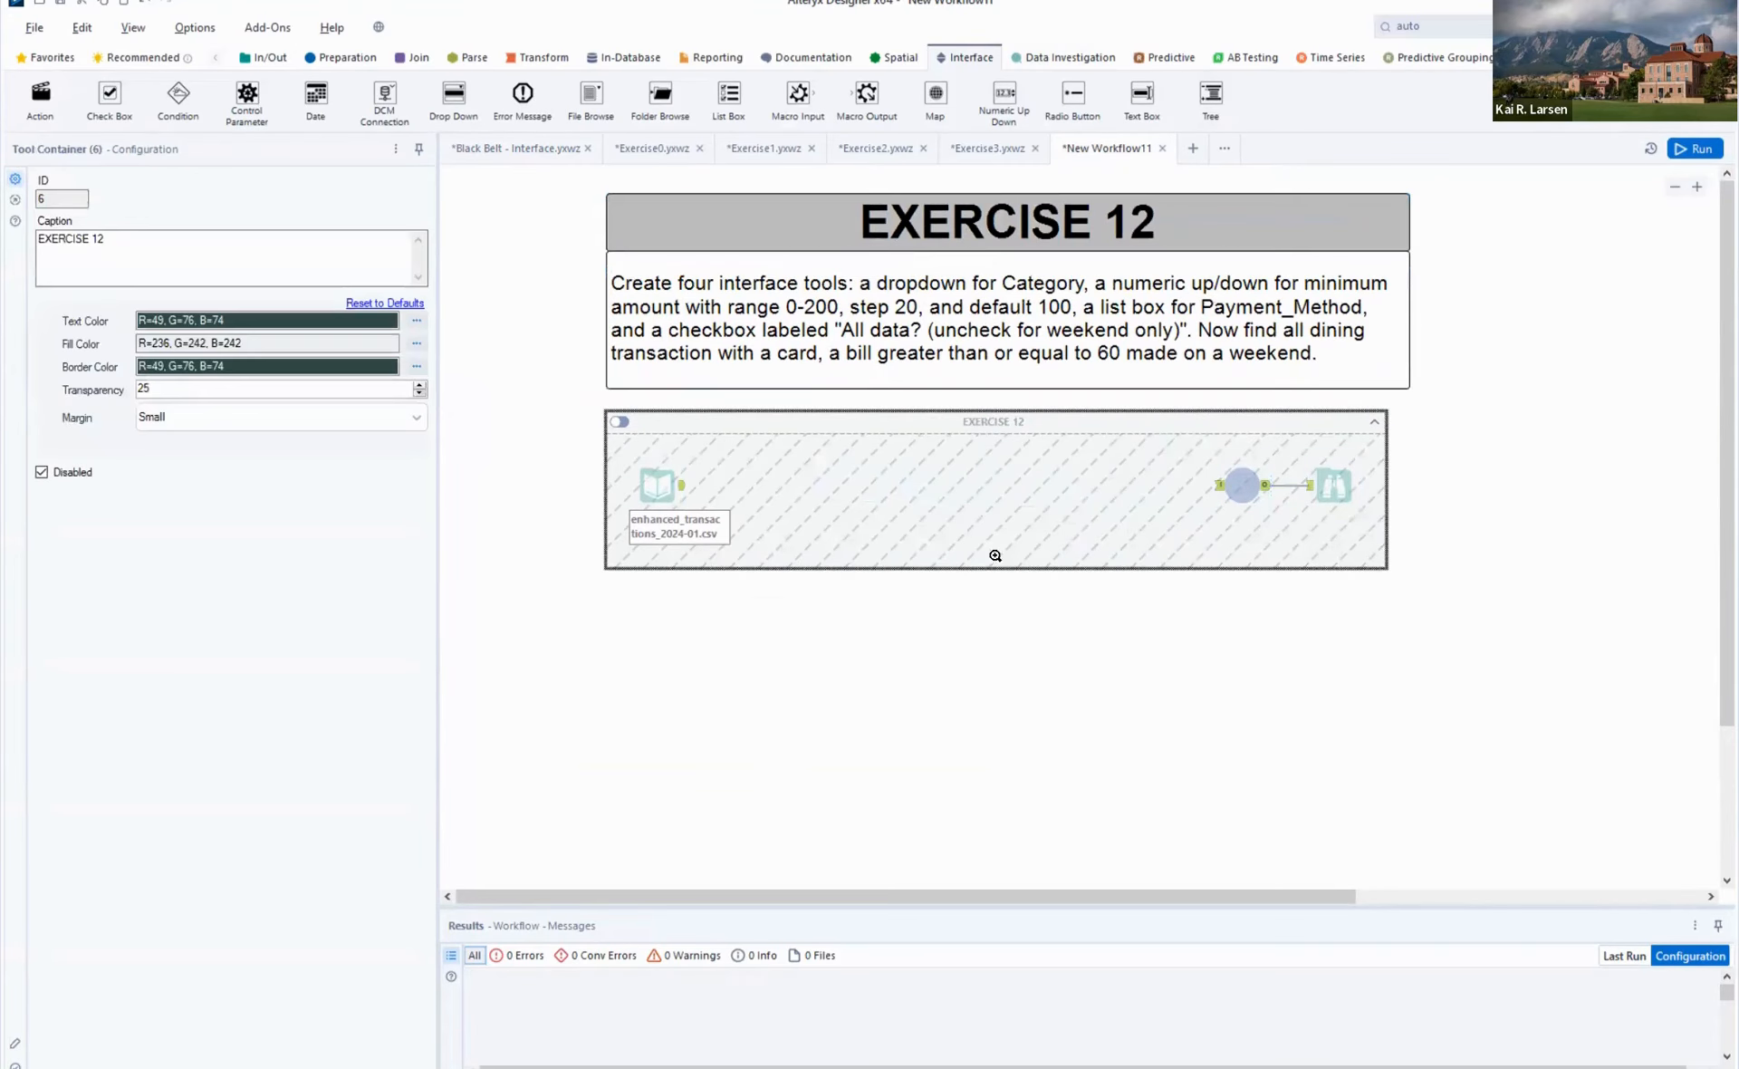
pyautogui.rightClick(984, 423)
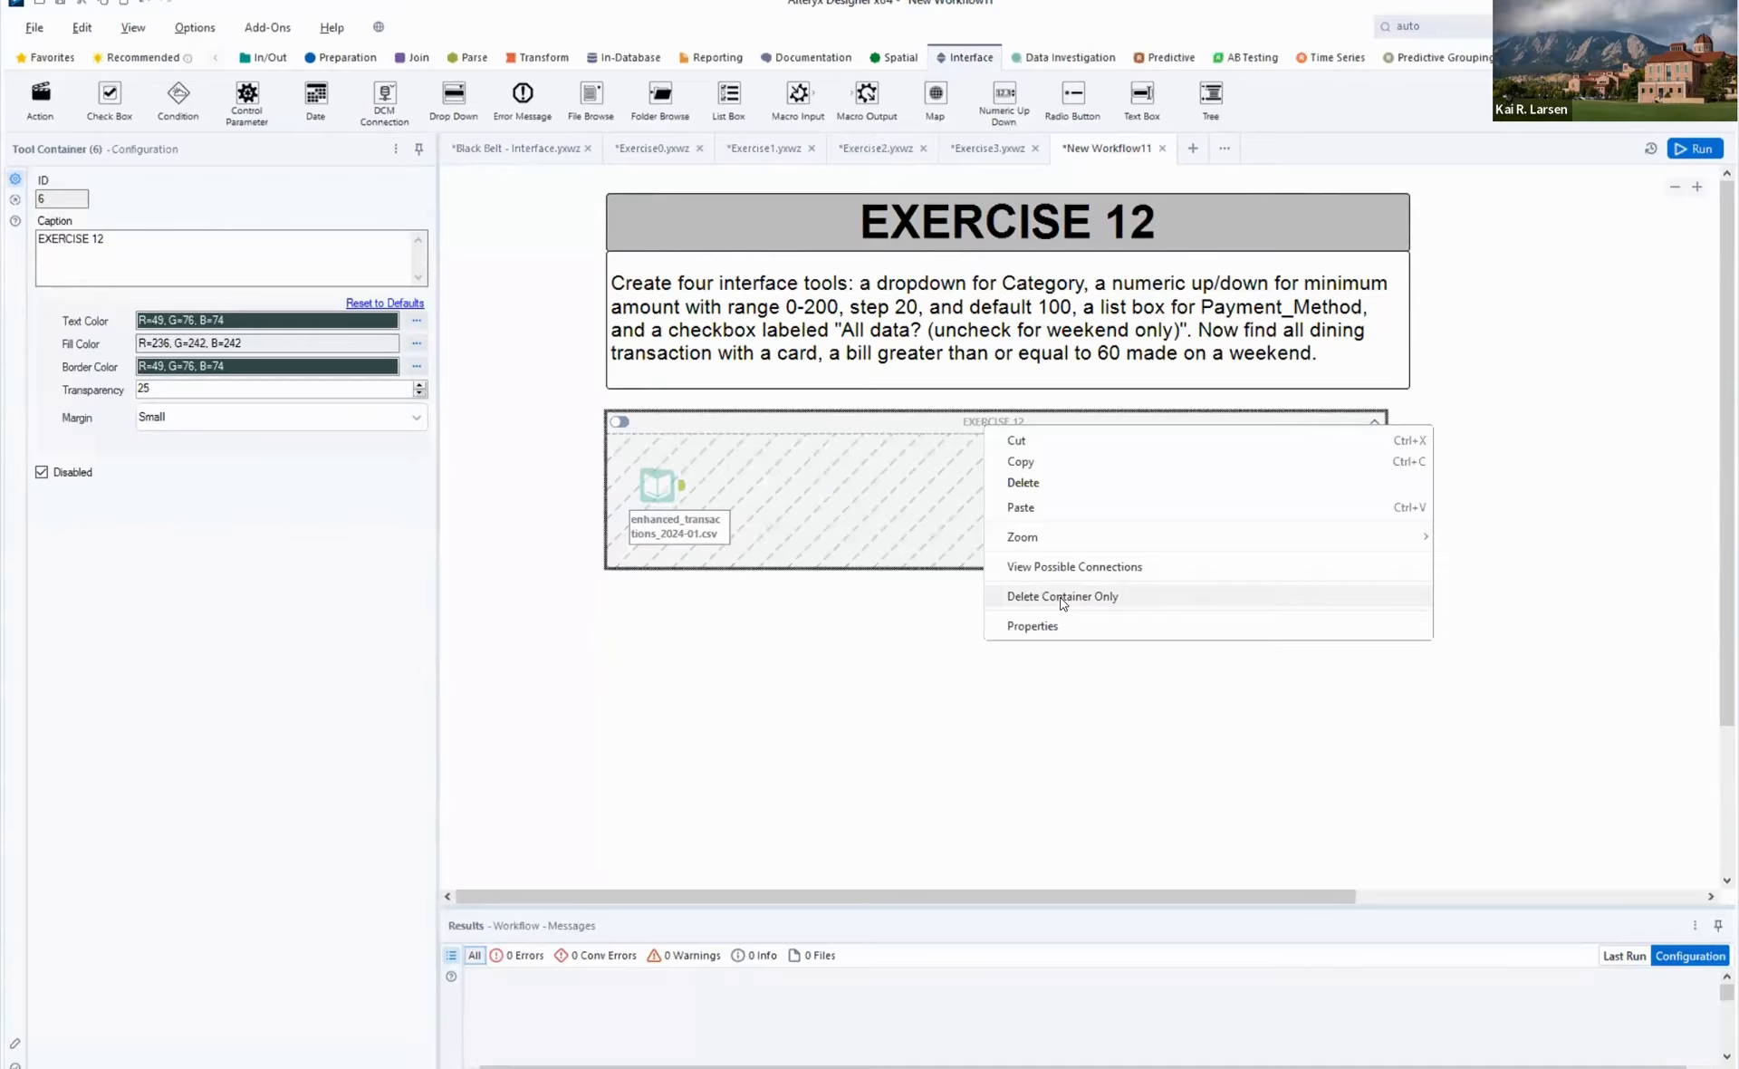
pyautogui.click(1369, 645)
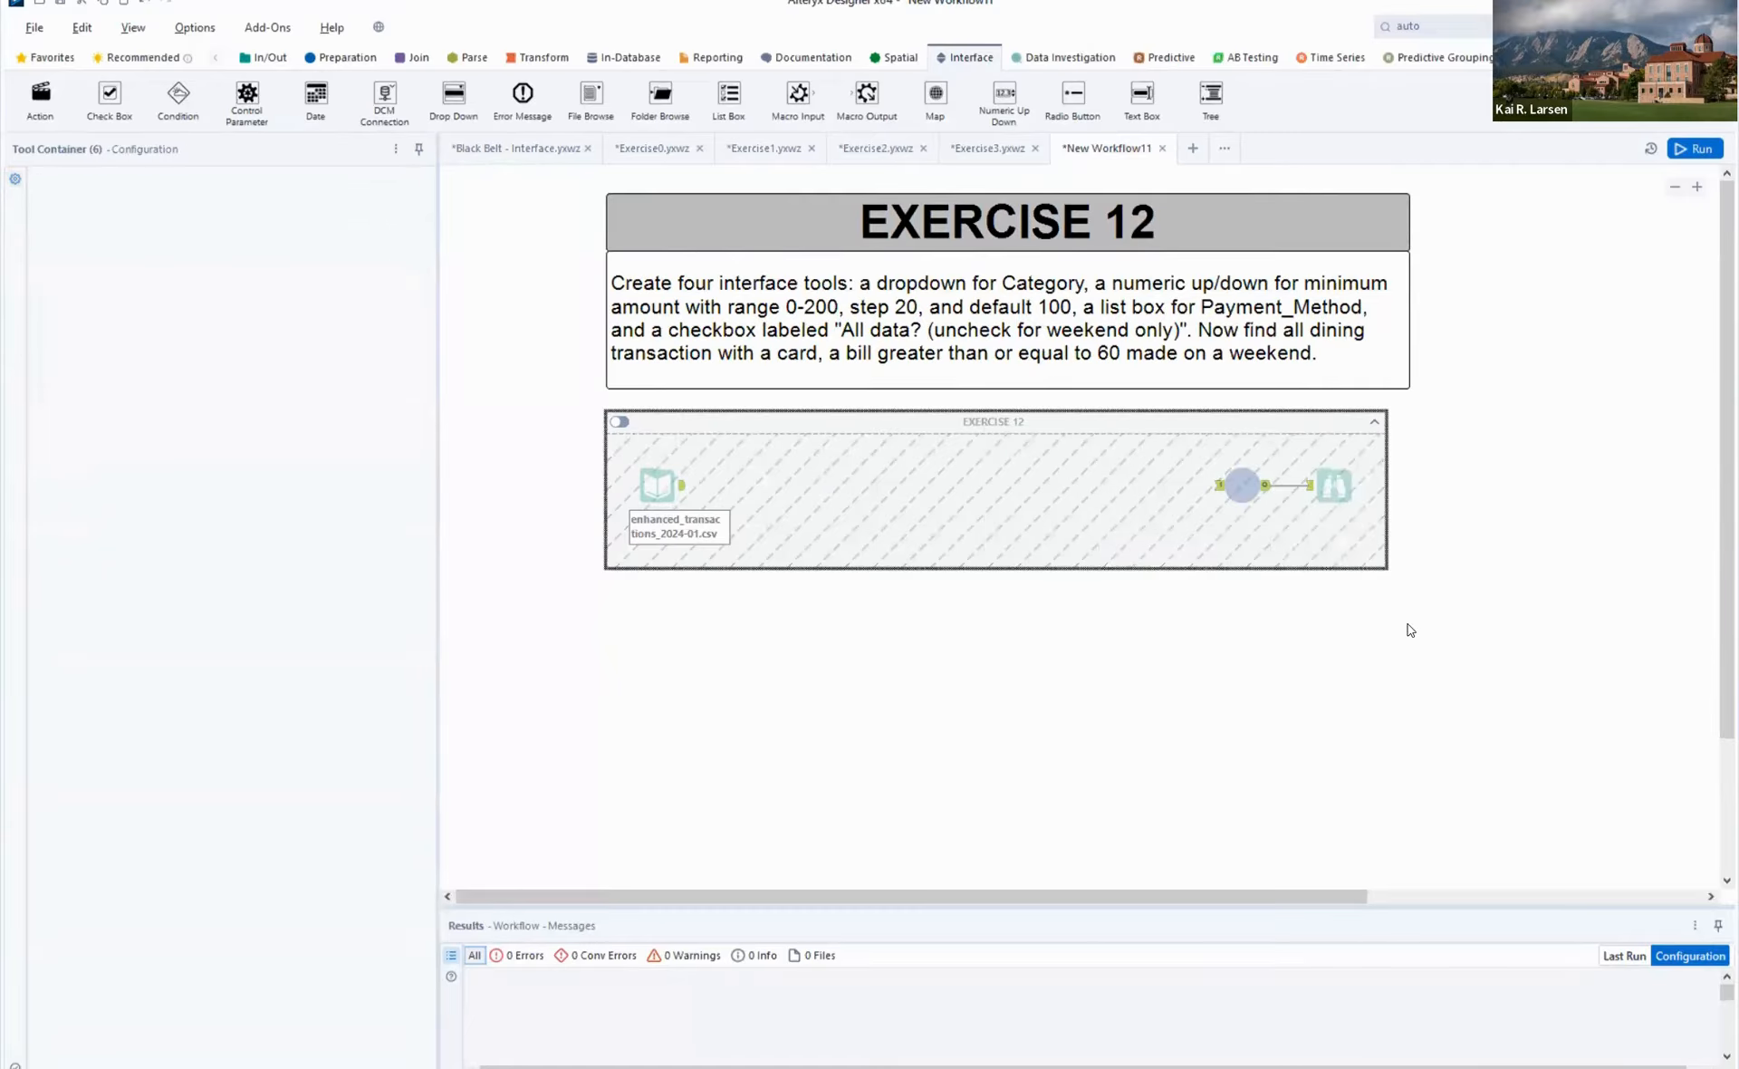
pyautogui.moveTo(1408, 624); pyautogui.dragTo(738, 795)
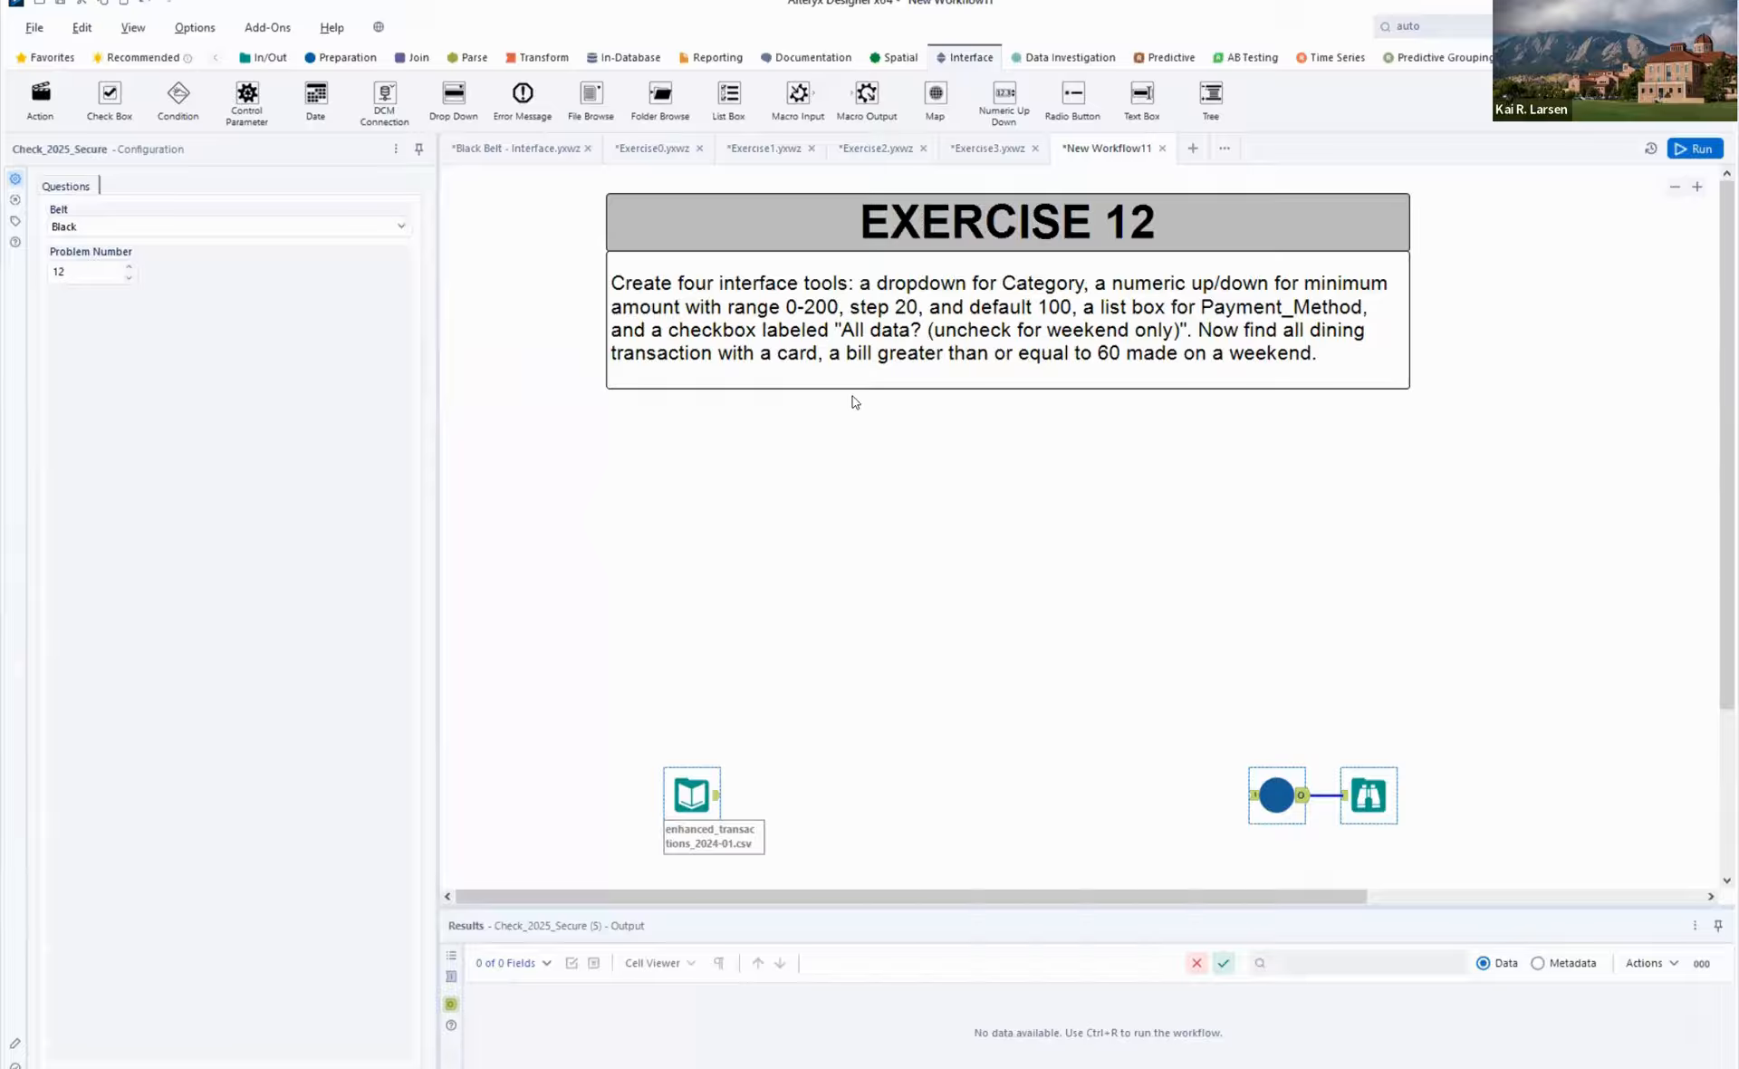
# - Place a Drop Down tool below the instructions with the question text "Pick a category"
pyautogui.moveTo(453, 95); pyautogui.dragTo(856, 430)
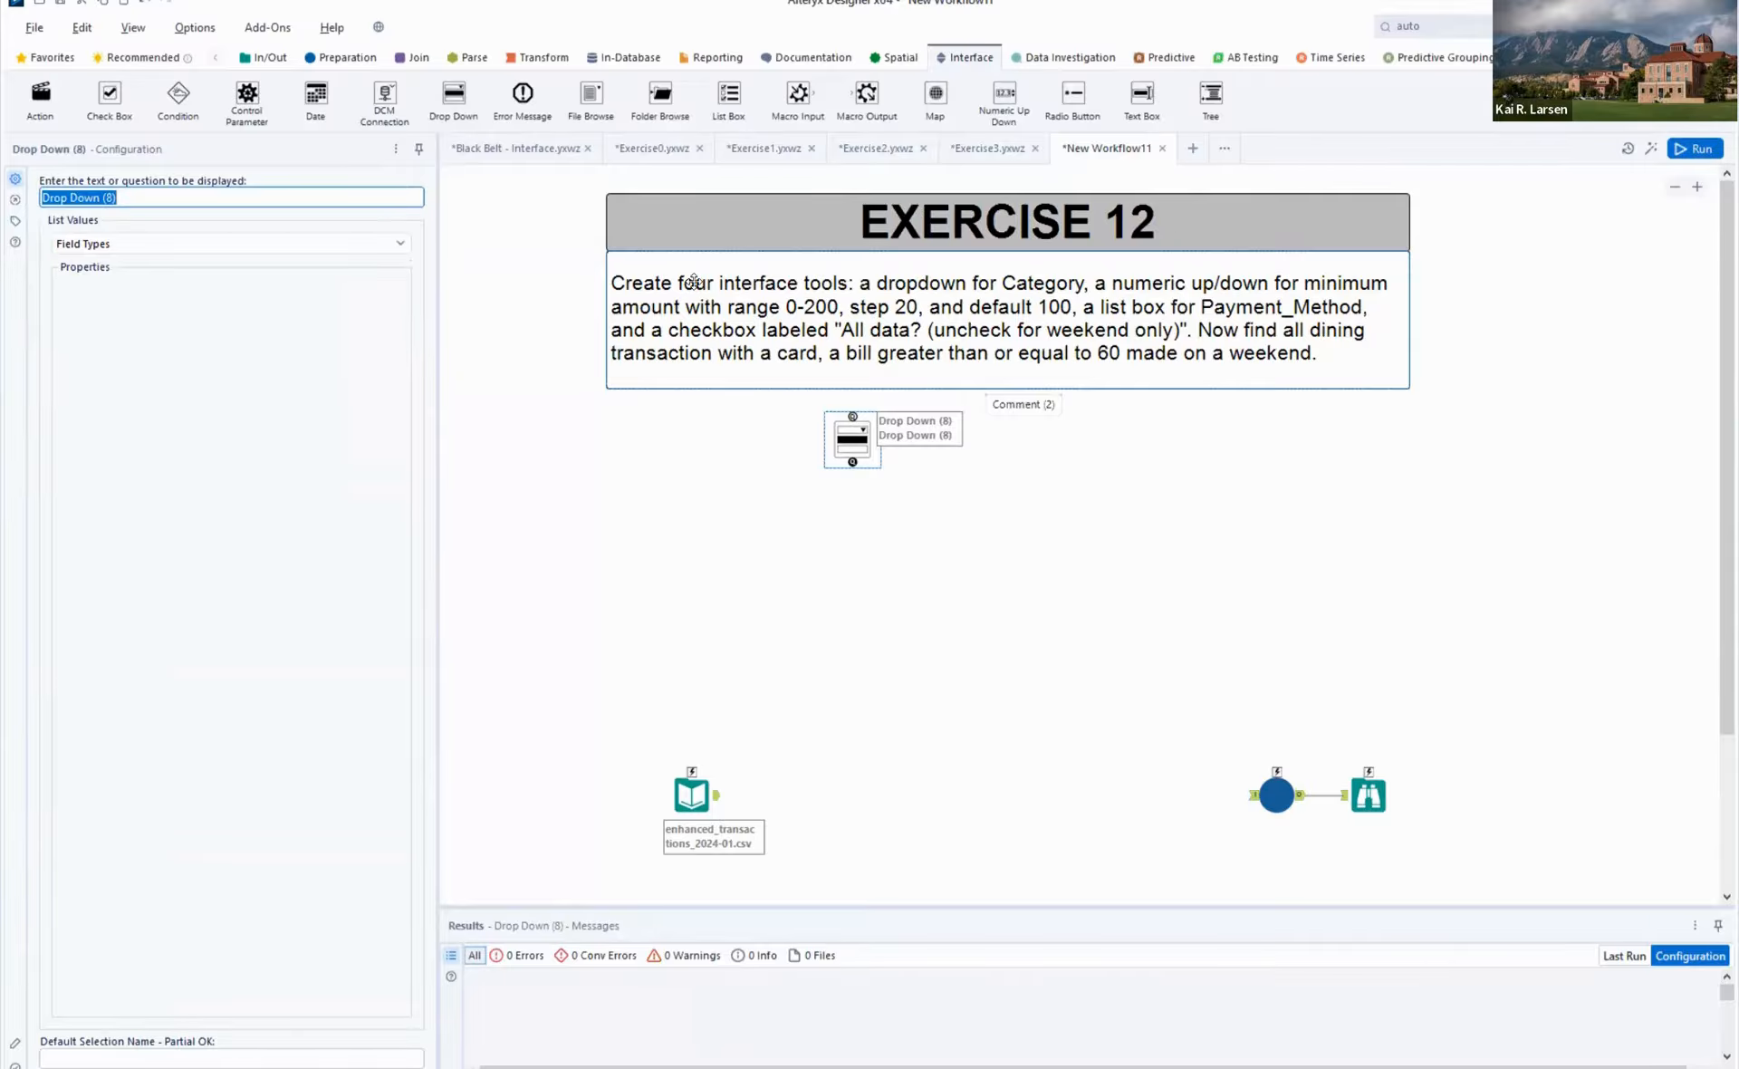
pyautogui.write('P')
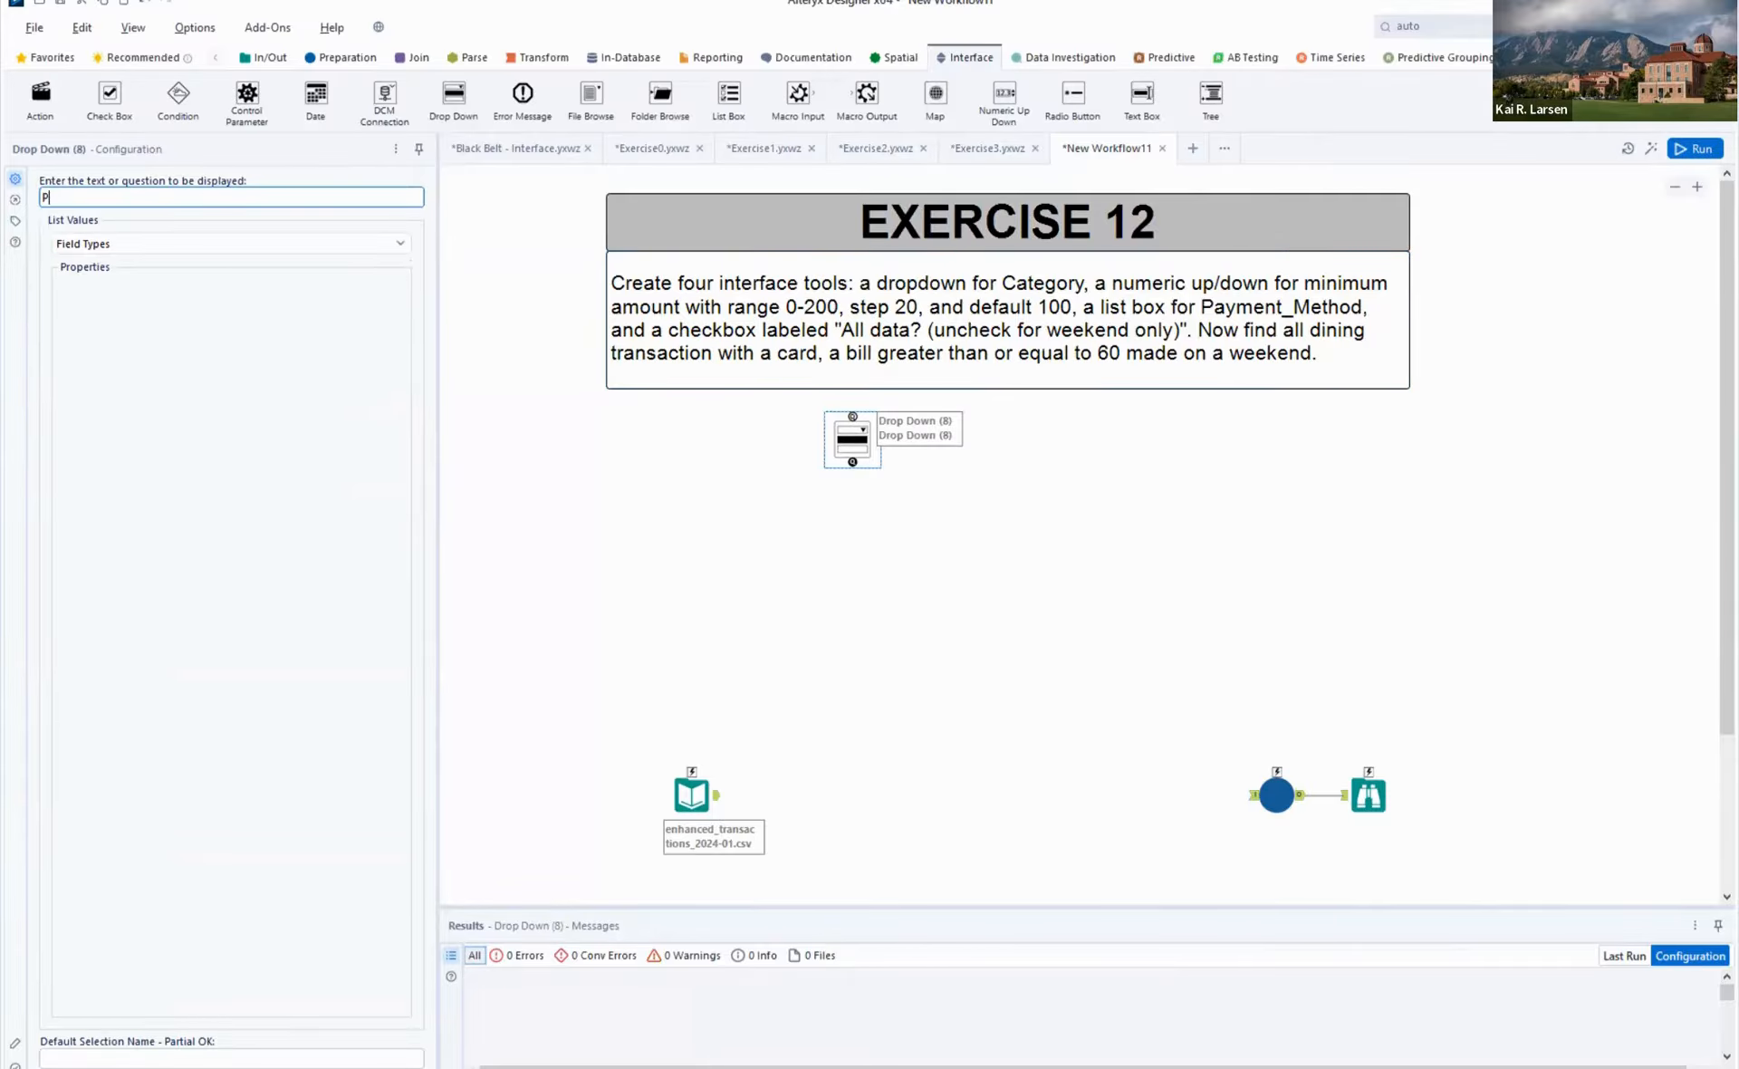
pyautogui.write('ick a category')
# - Place a Numeric Up Down tool beside the Drop Down with the question text "Select minimum amount"
pyautogui.moveTo(1004, 95); pyautogui.dragTo(1007, 441)
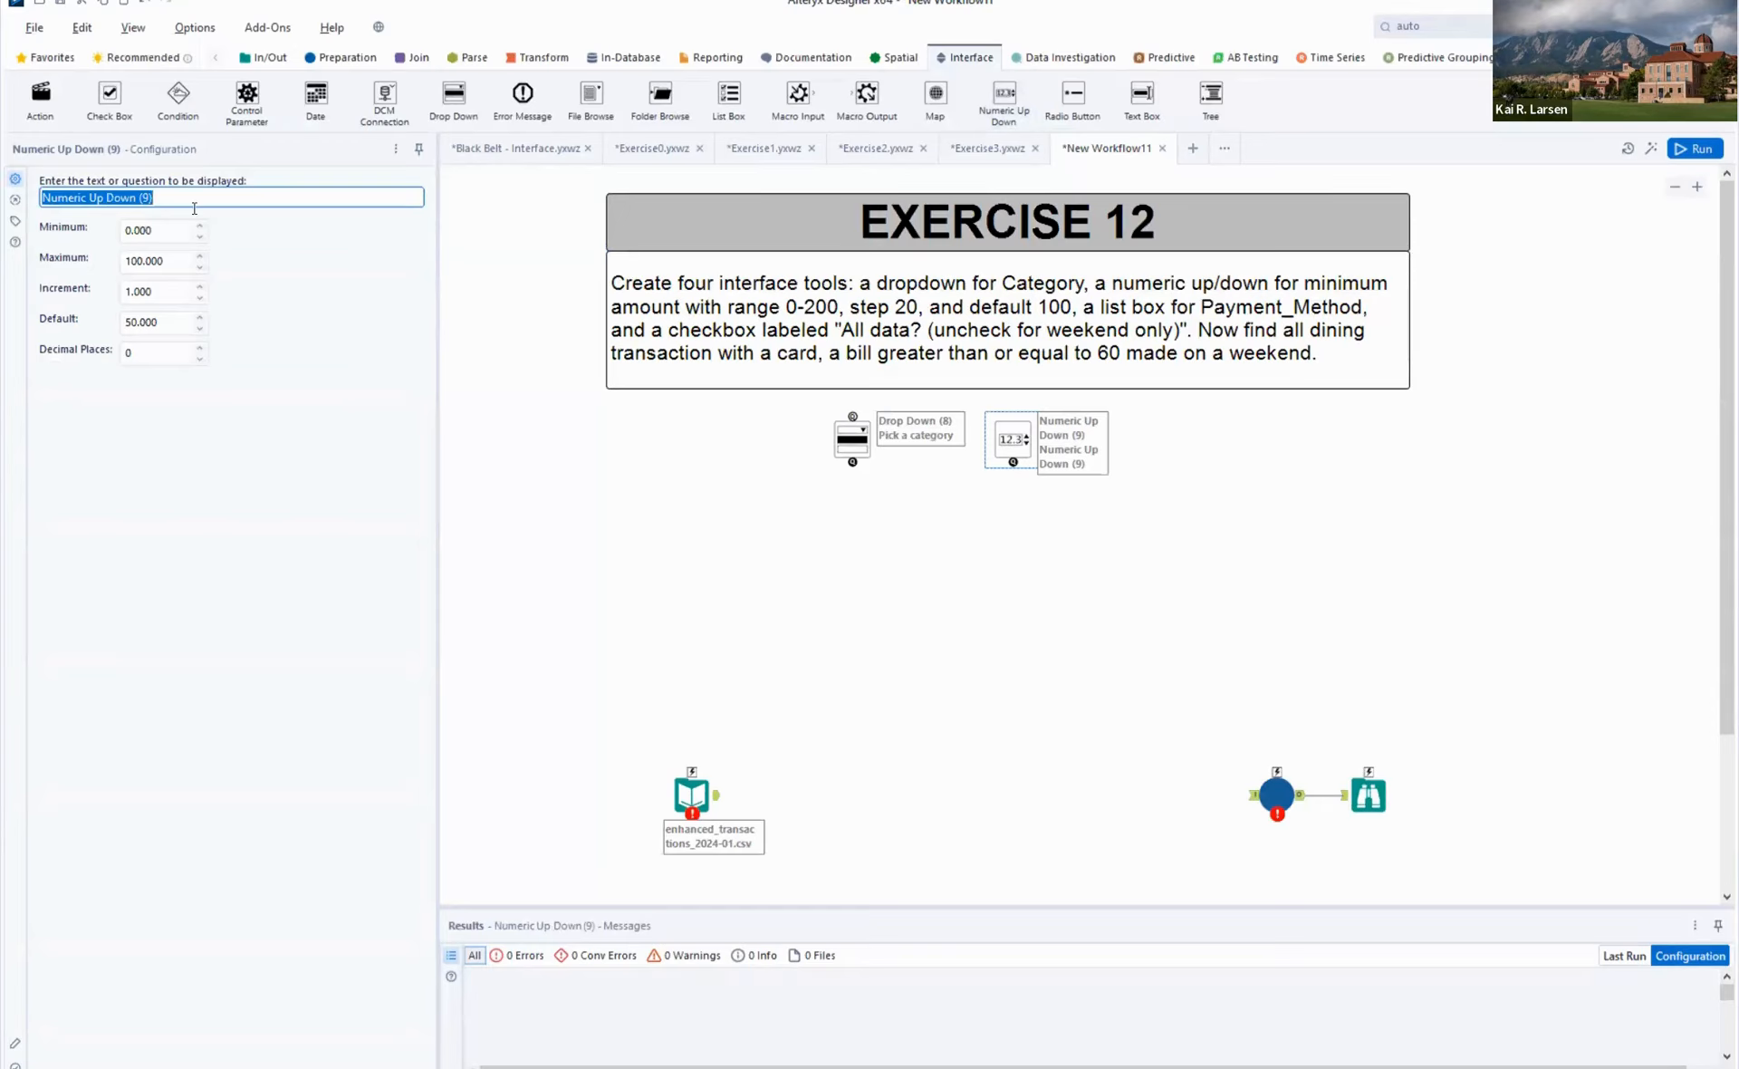
pyautogui.write('Selec')
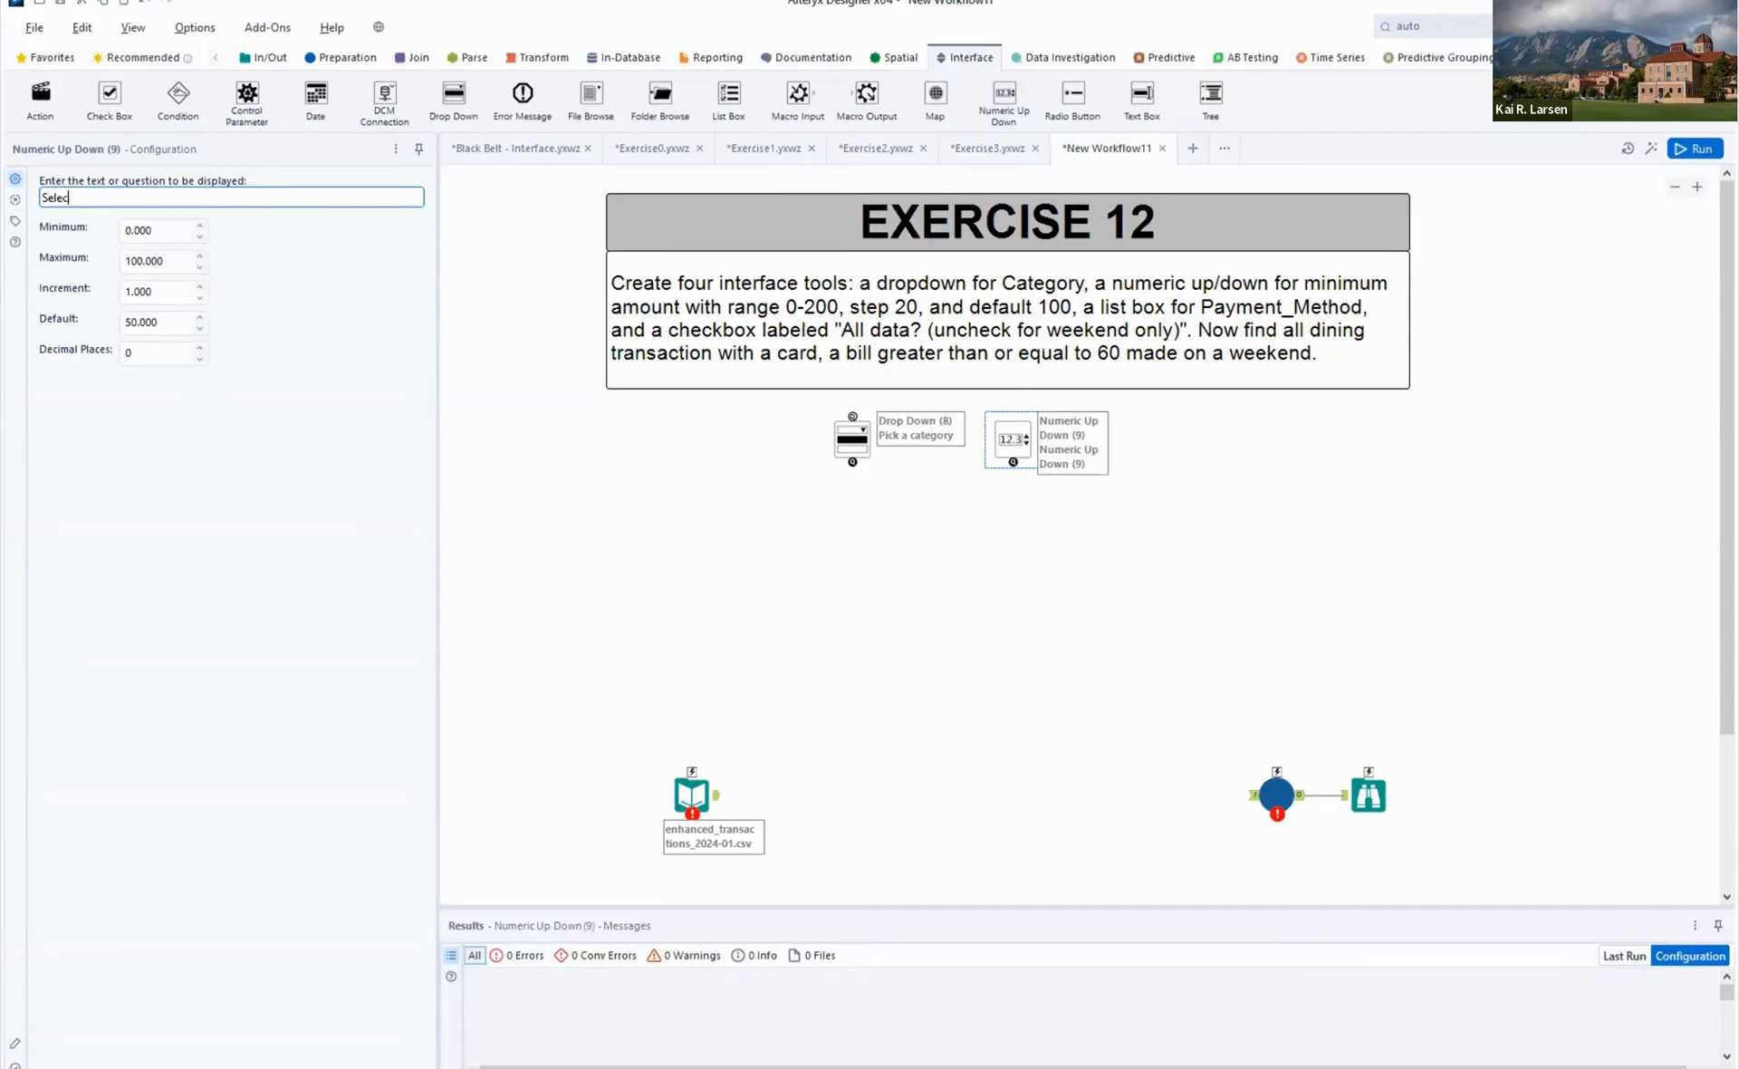
pyautogui.write('t minimum amount')
pyautogui.click(1185, 439)
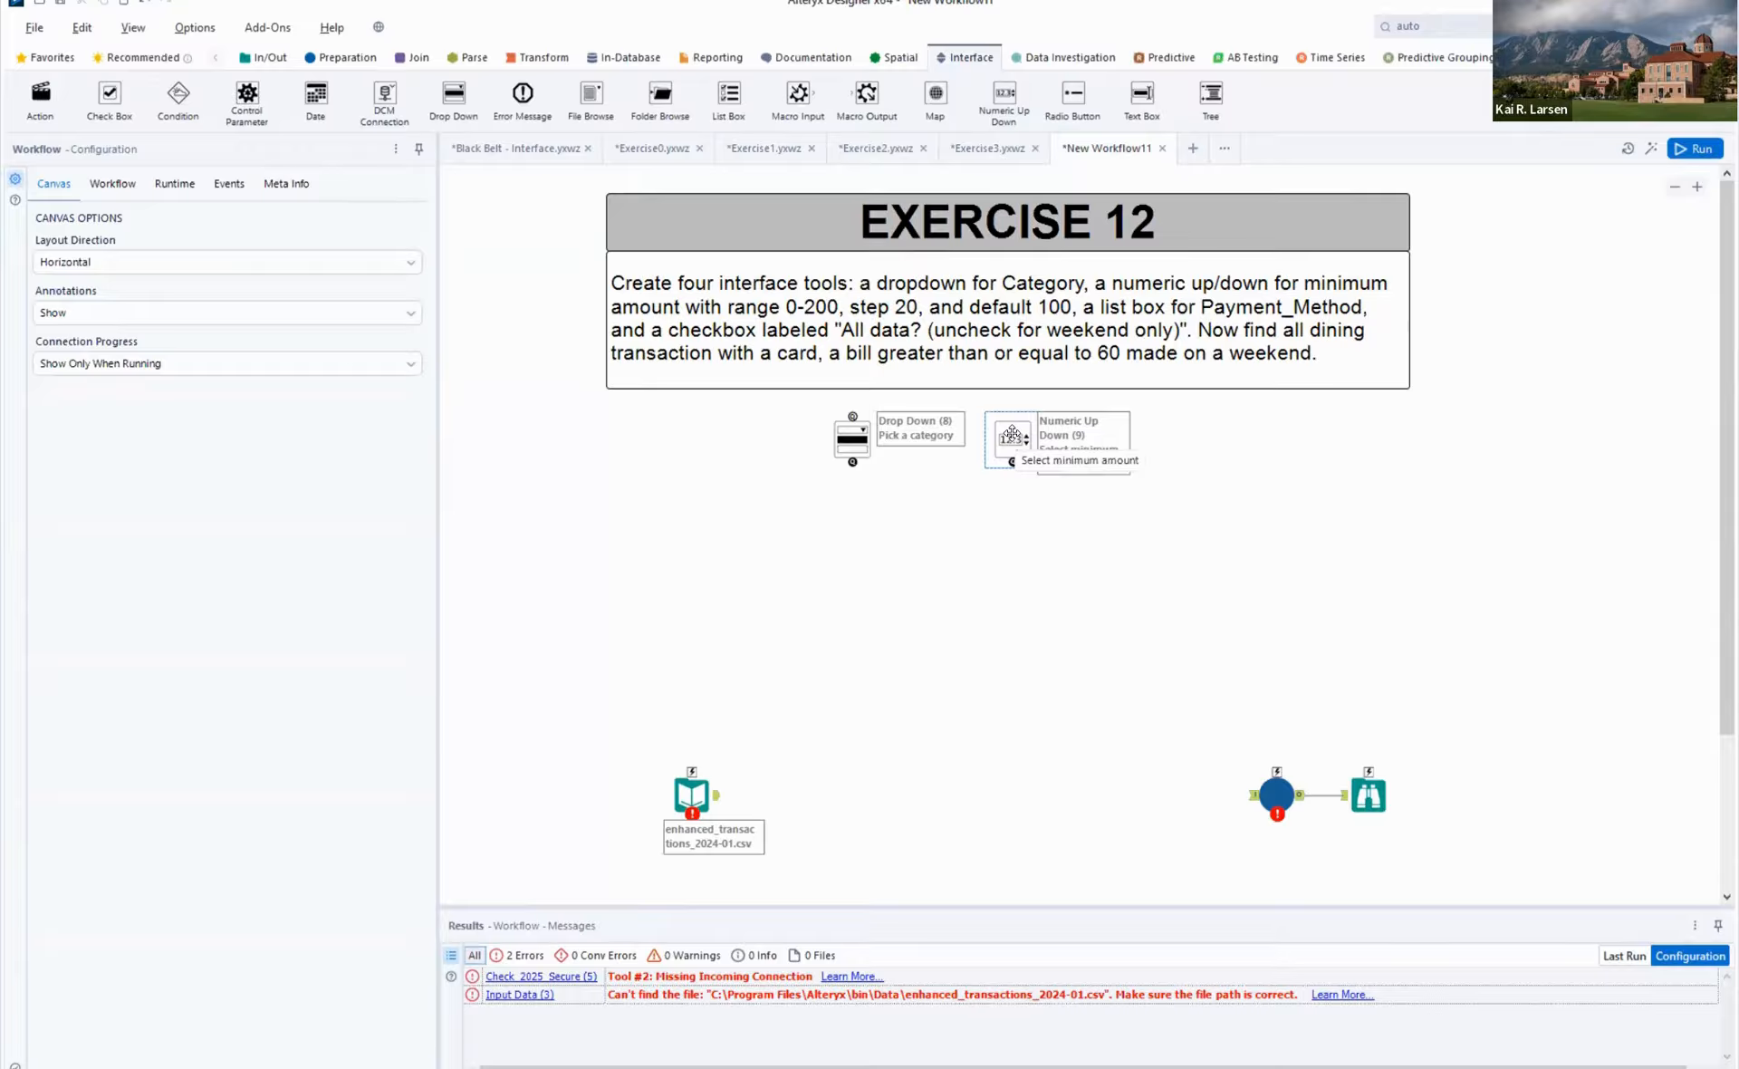
# - Set the Numeric Up Down's maximum to 200, default to 100 and increment to 20
pyautogui.click(1012, 434)
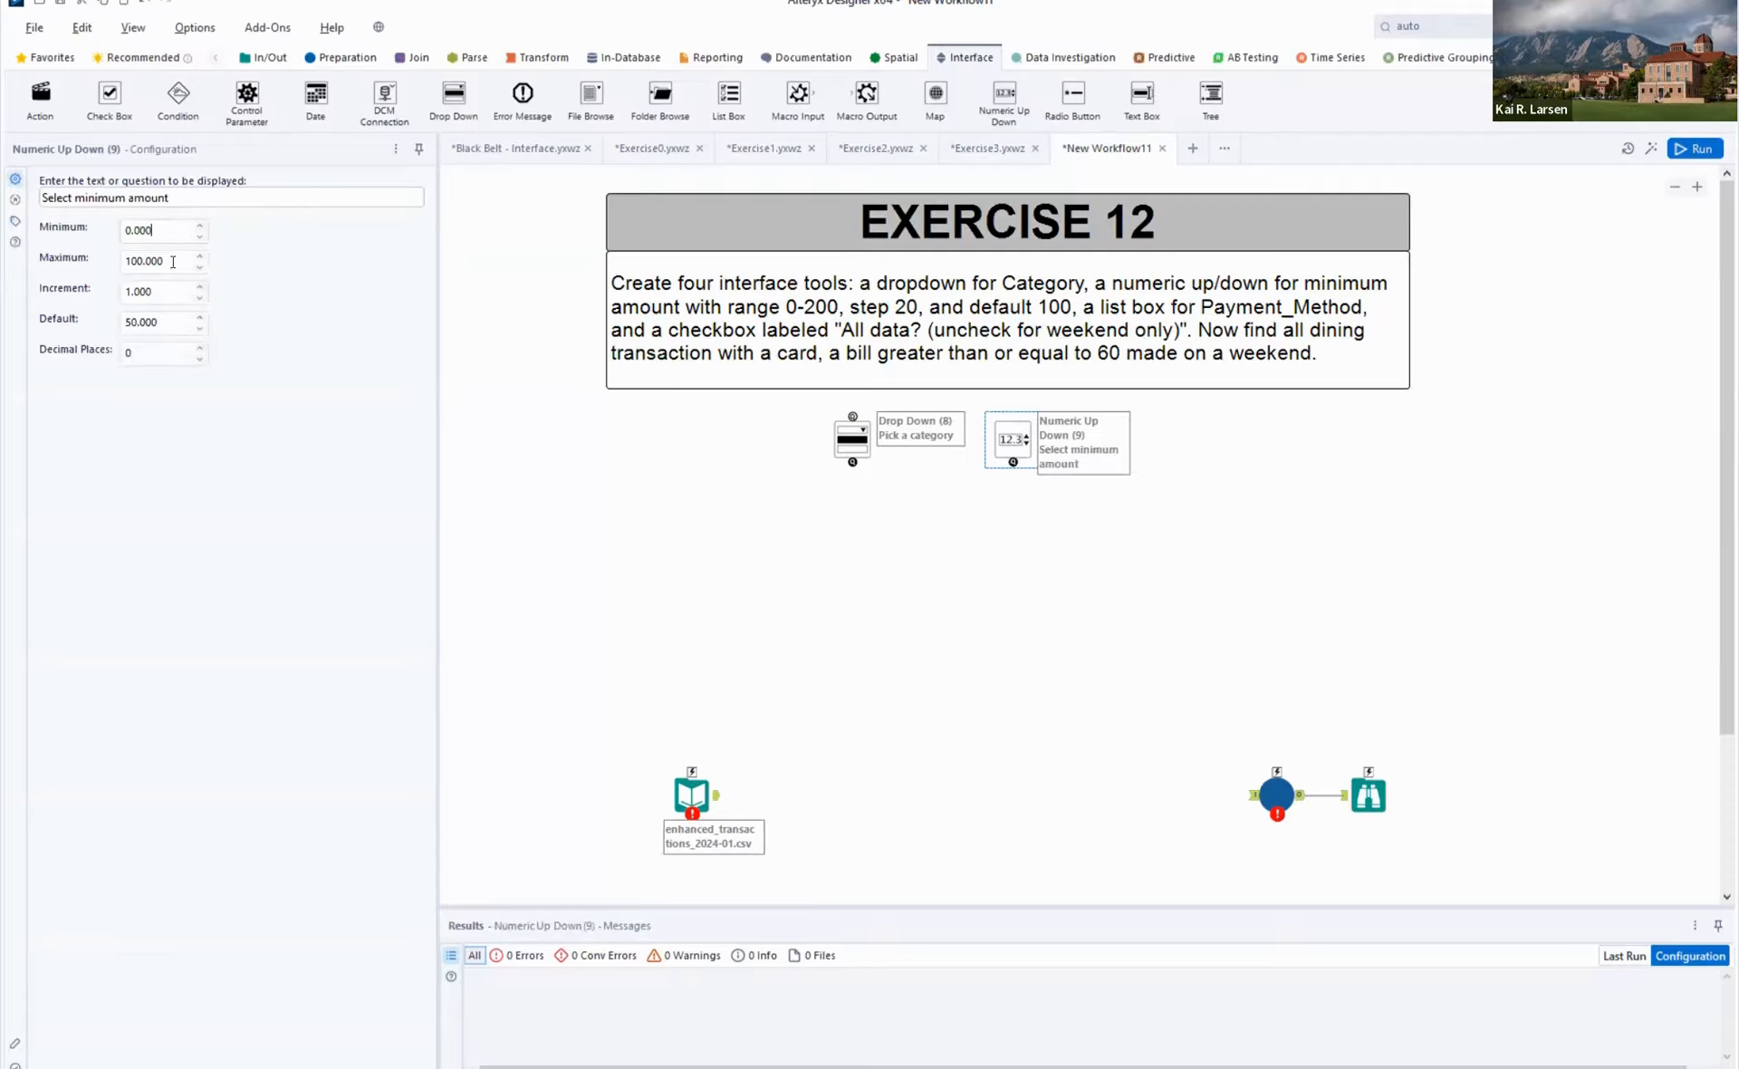
pyautogui.press('Tab')
pyautogui.write('200')
pyautogui.click(171, 324)
pyautogui.write('100')
pyautogui.click(166, 291)
pyautogui.write('20')
pyautogui.click(1241, 482)
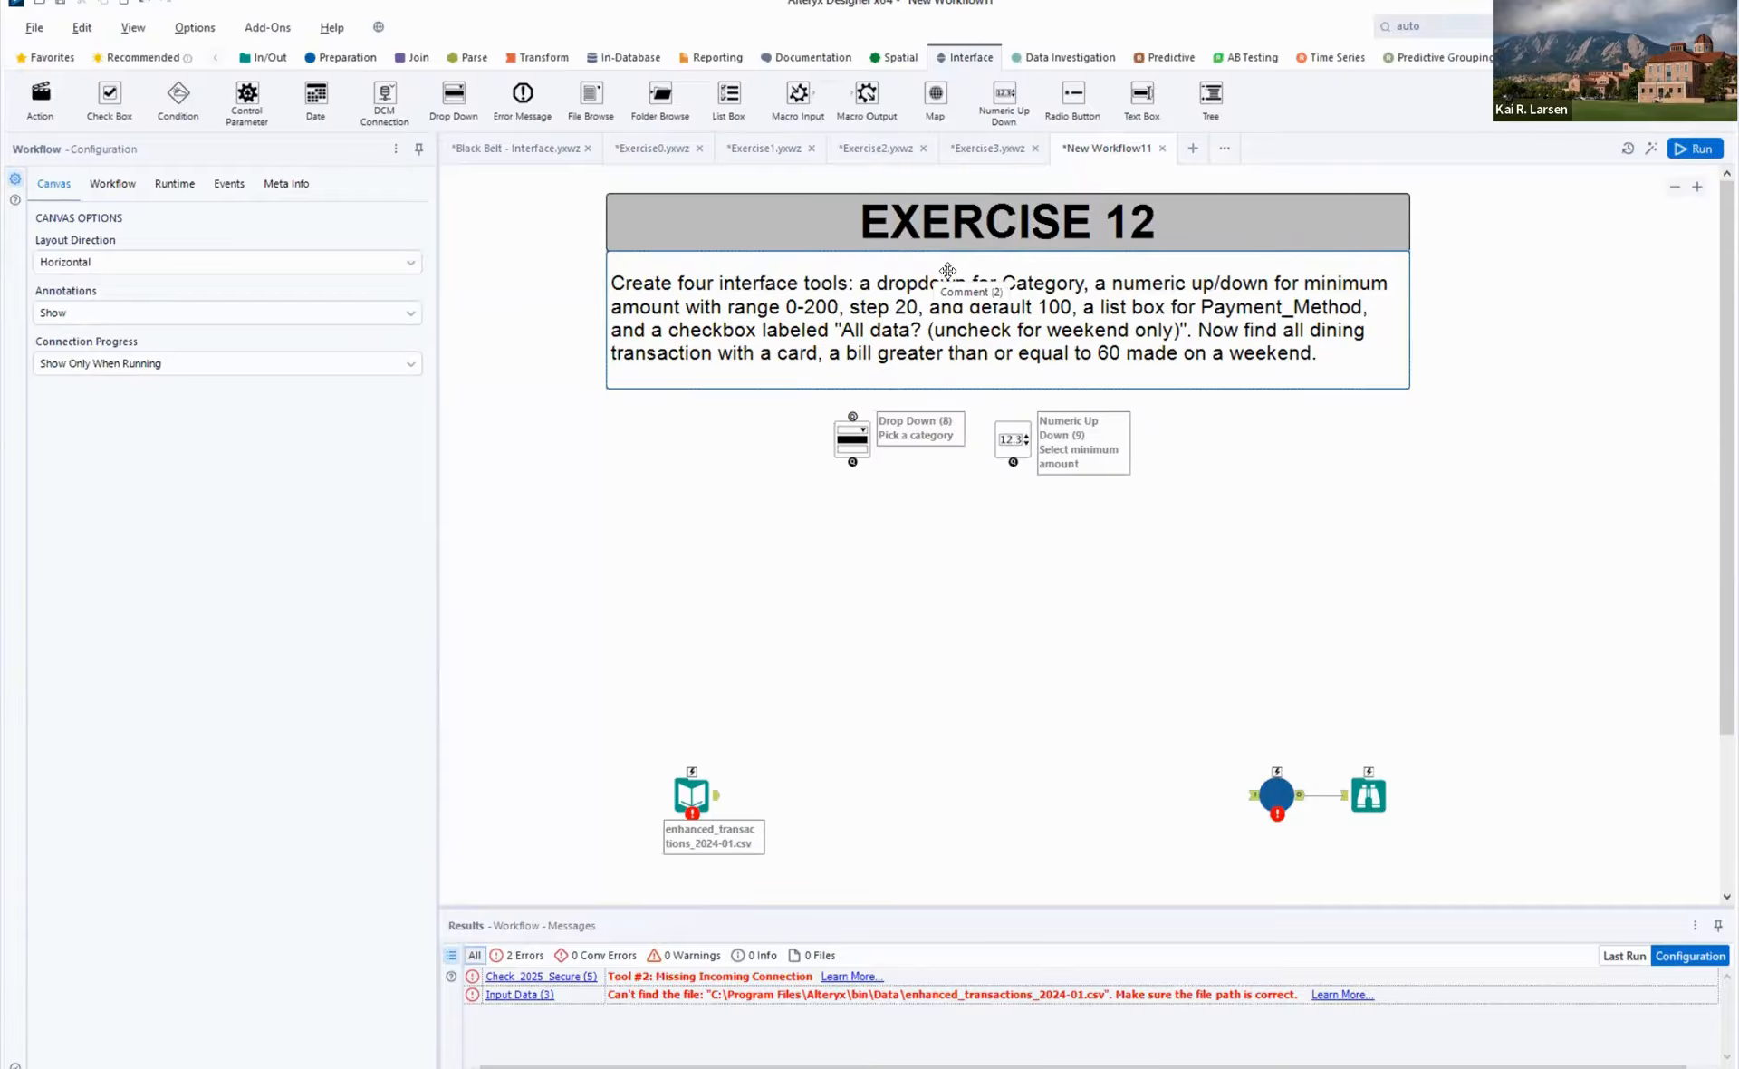
# - Place a List Box tool beside the Numeric Up Down with the question text "Payment method"
pyautogui.moveTo(729, 93); pyautogui.dragTo(1153, 437)
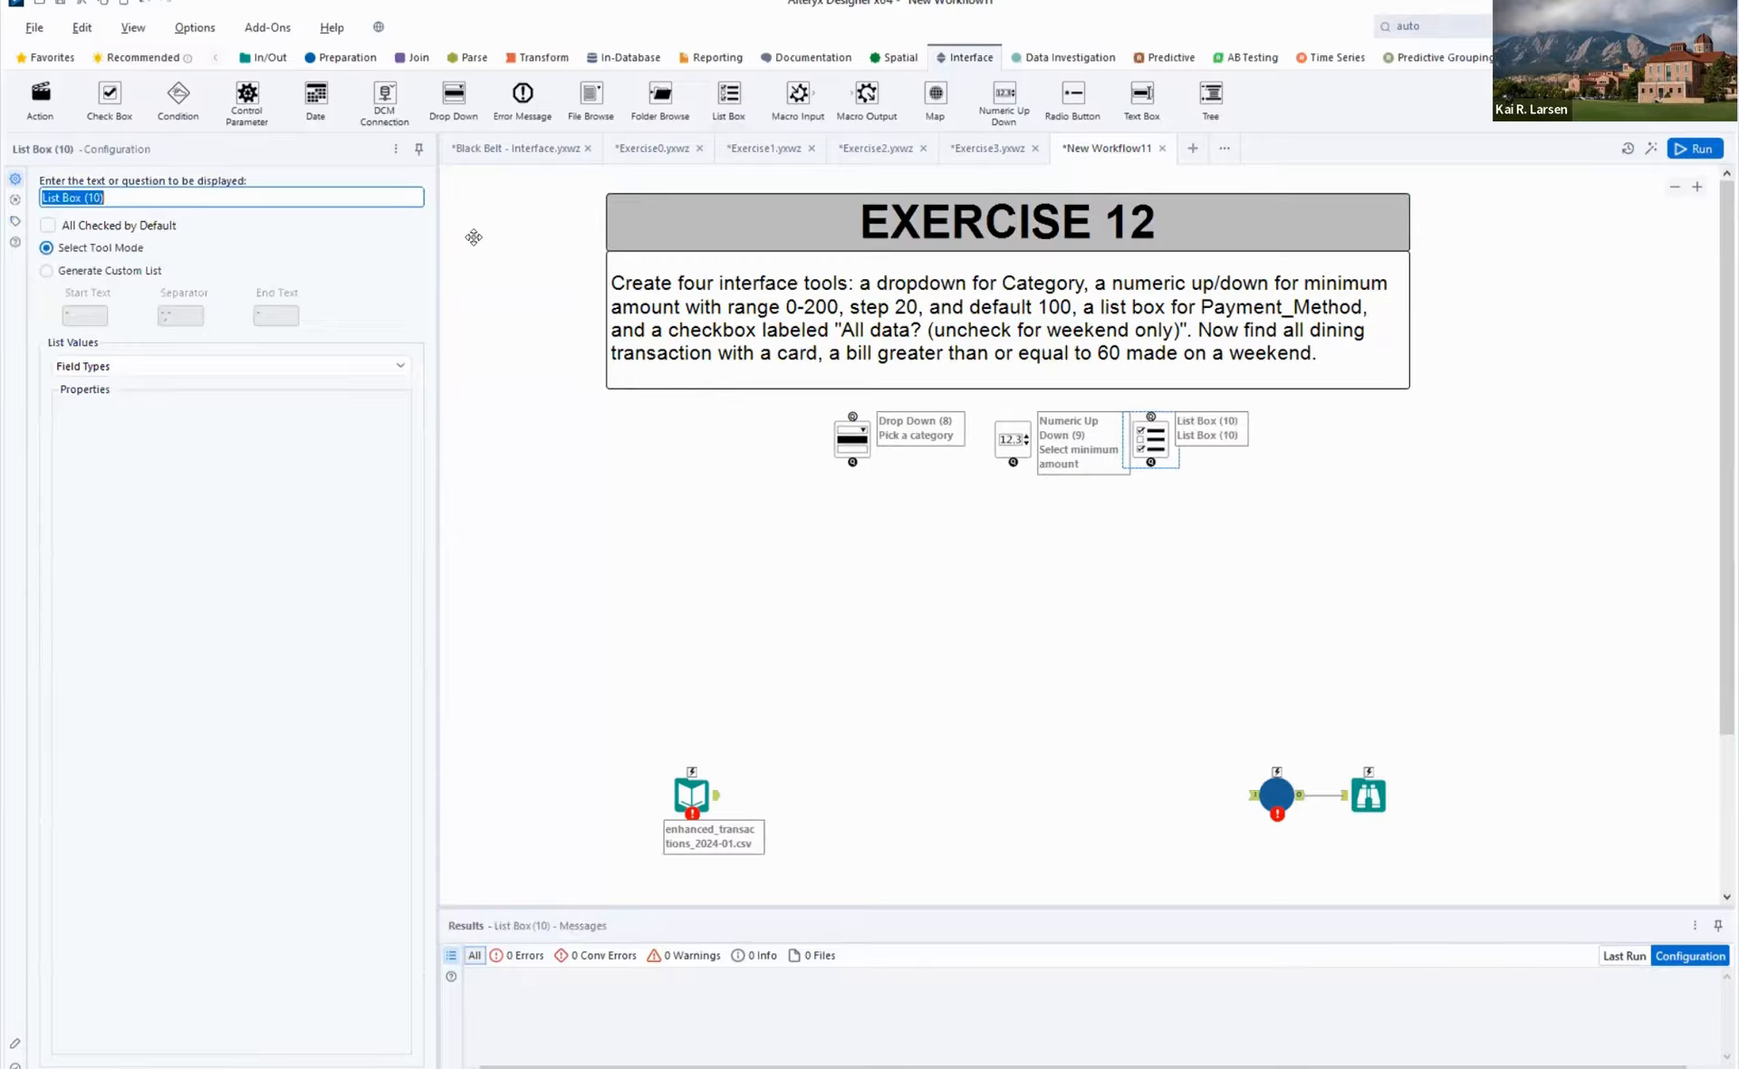
pyautogui.write('Payment method')
pyautogui.click(1130, 572)
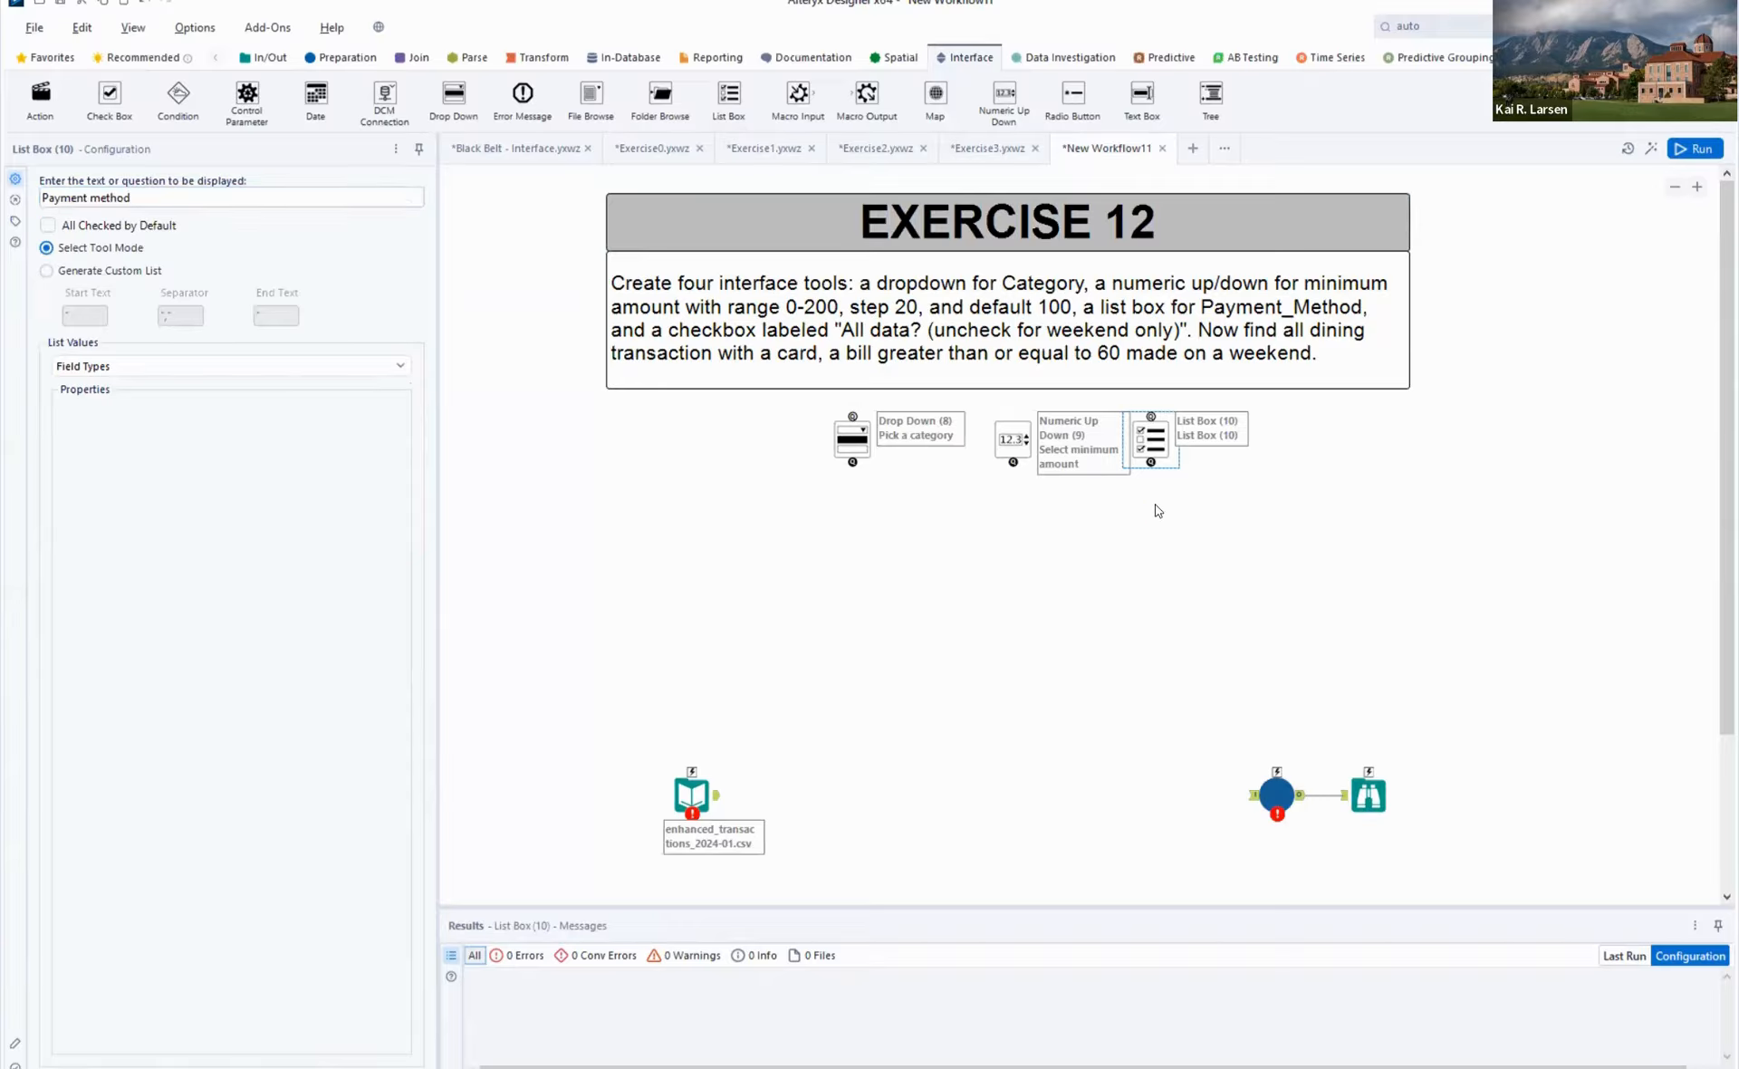
pyautogui.click(1157, 437)
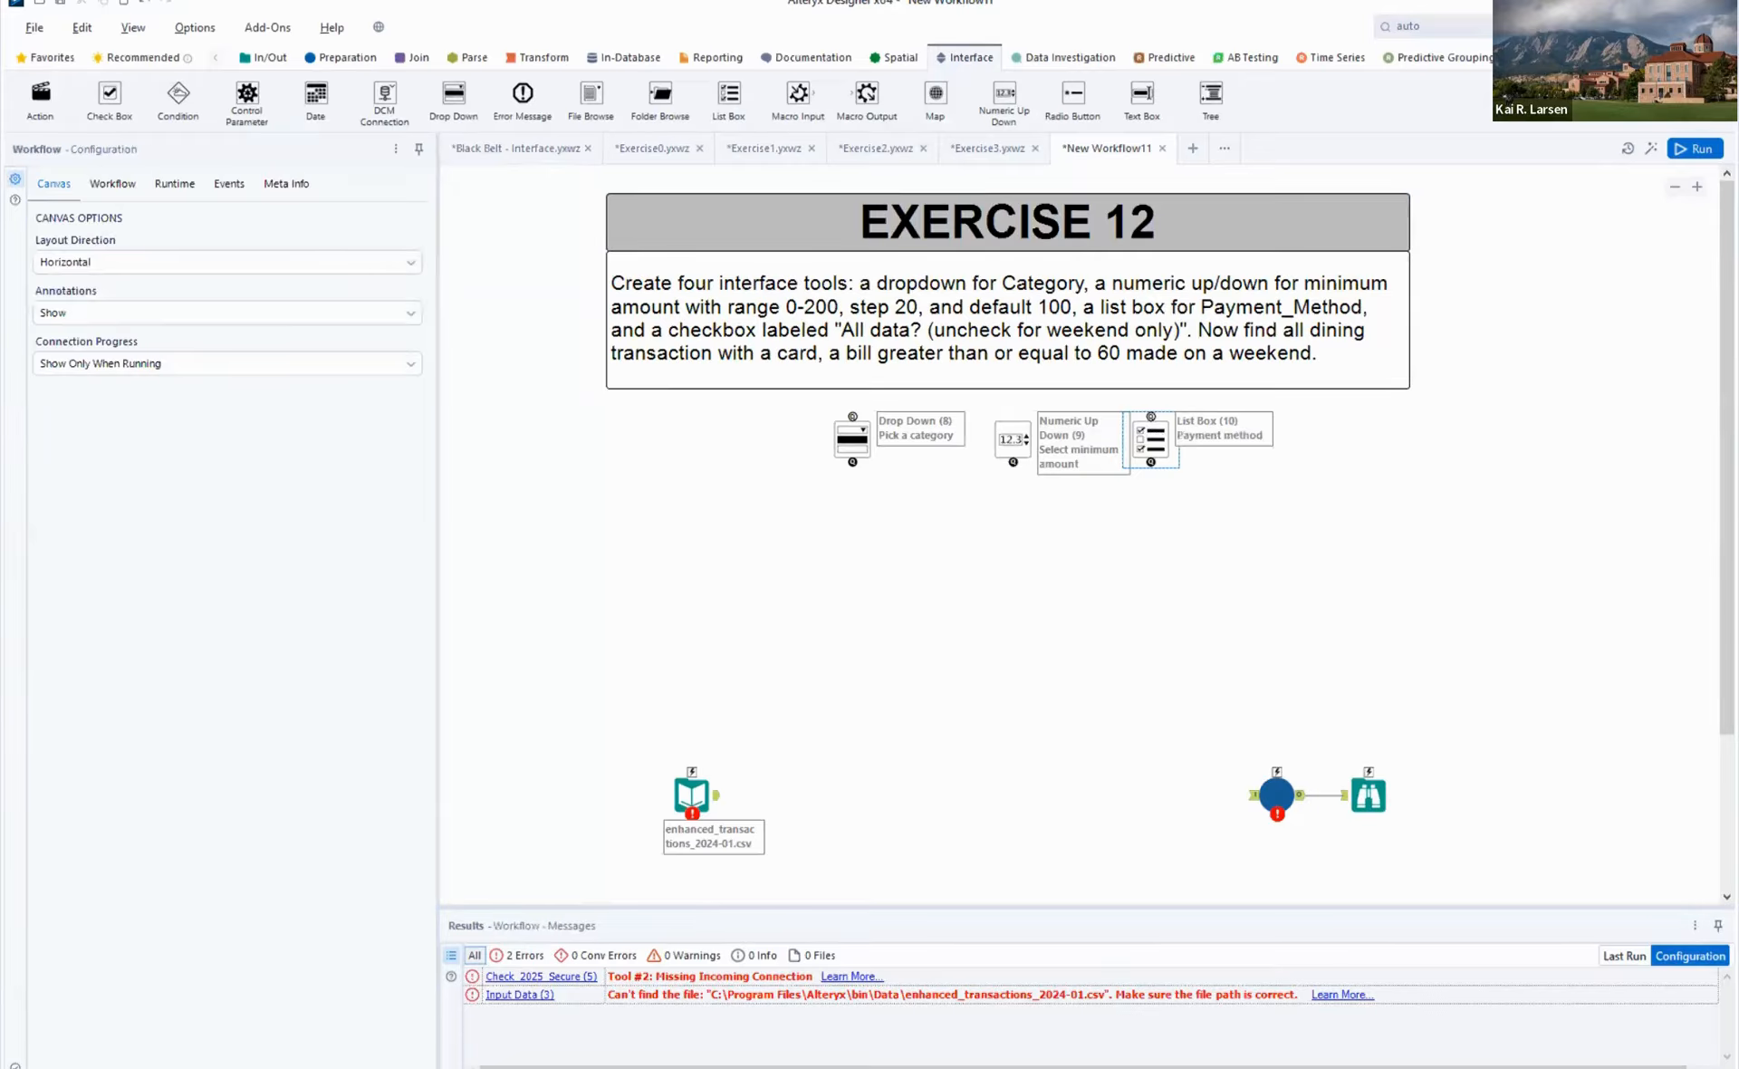
pyautogui.moveTo(1155, 437); pyautogui.dragTo(1178, 437)
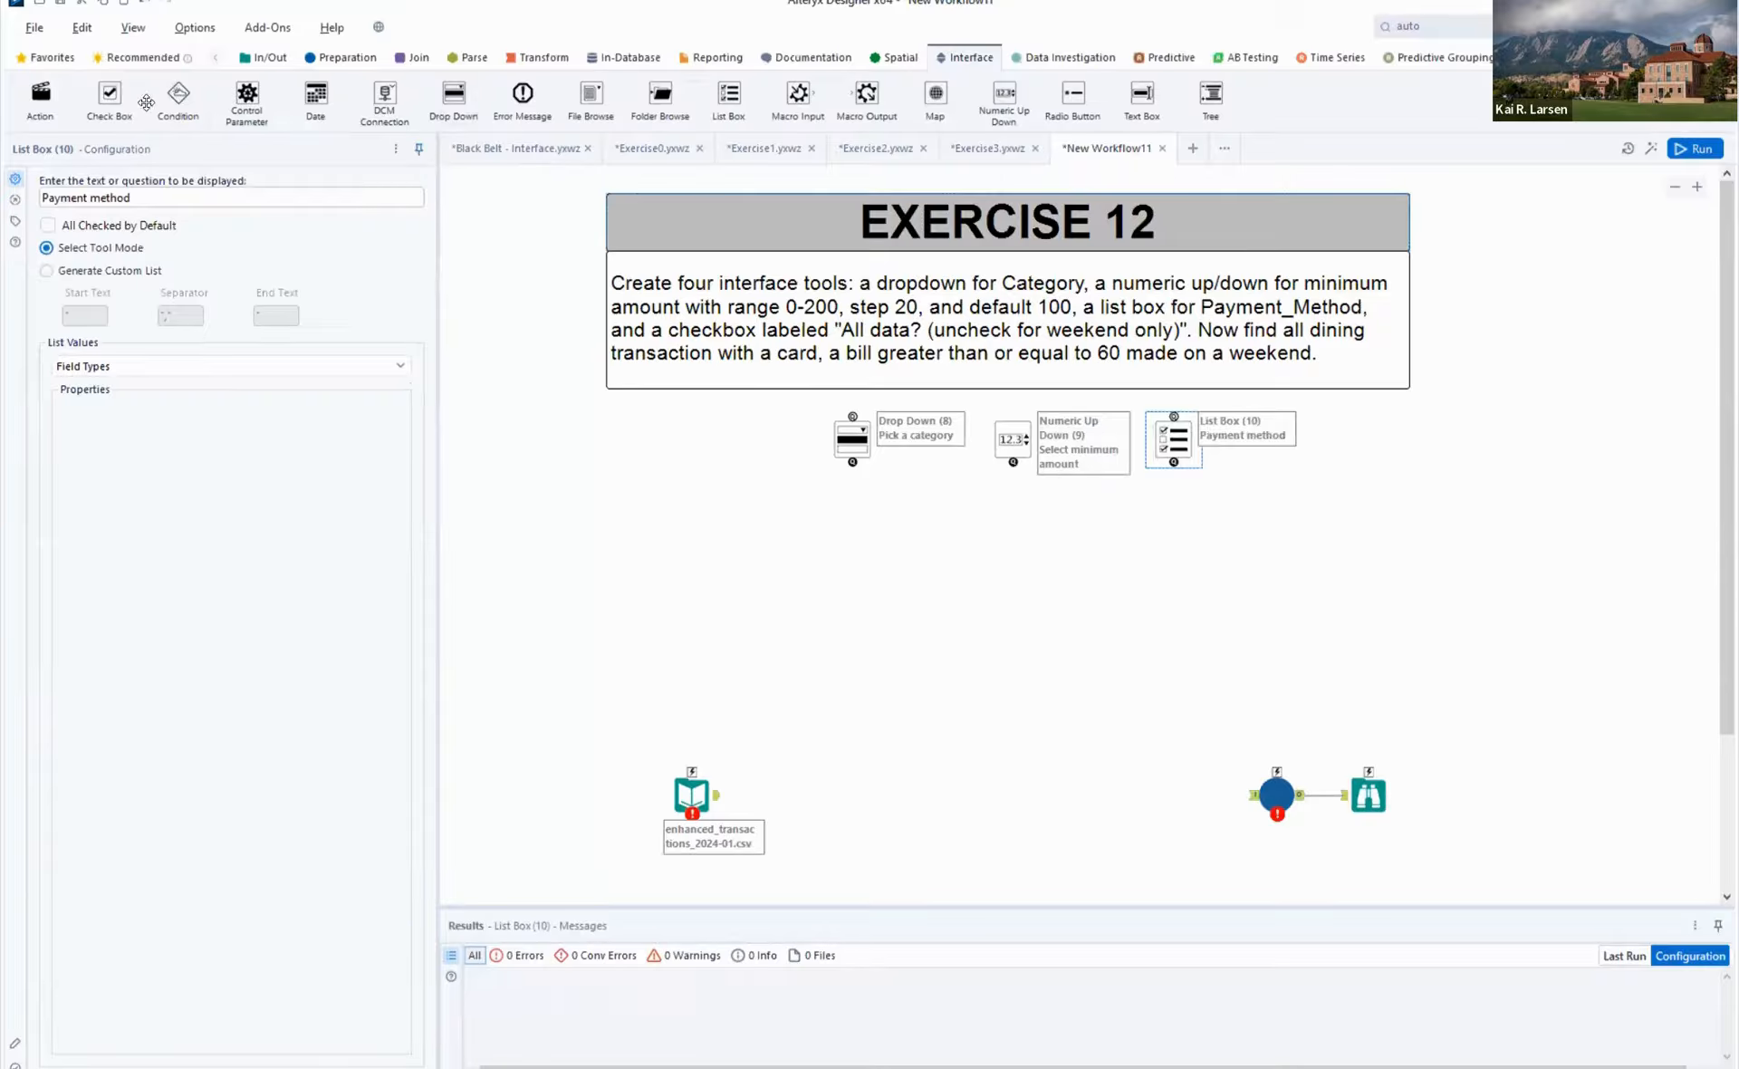
# - Place a Check Box tool beside the List Box with the text "All data?" and make it checked by default
pyautogui.moveTo(109, 98); pyautogui.dragTo(1333, 437)
pyautogui.write('A')
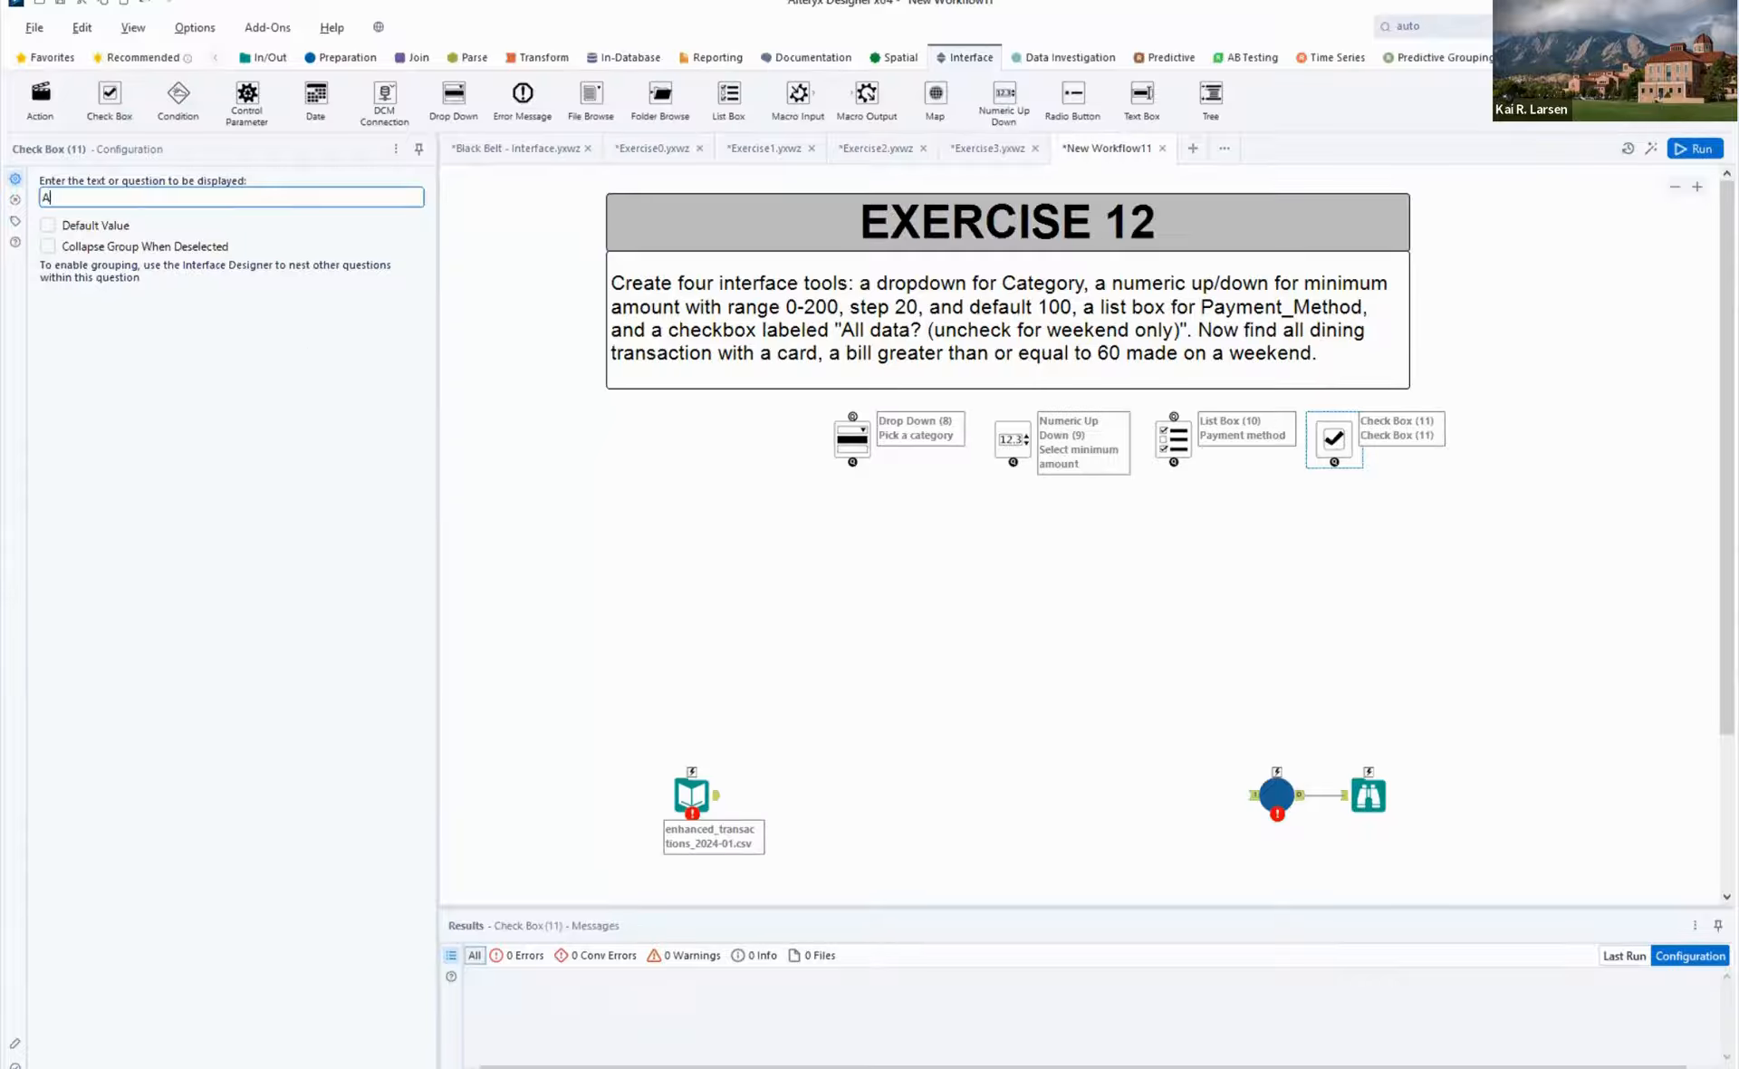
pyautogui.write('ll data?')
pyautogui.click(48, 226)
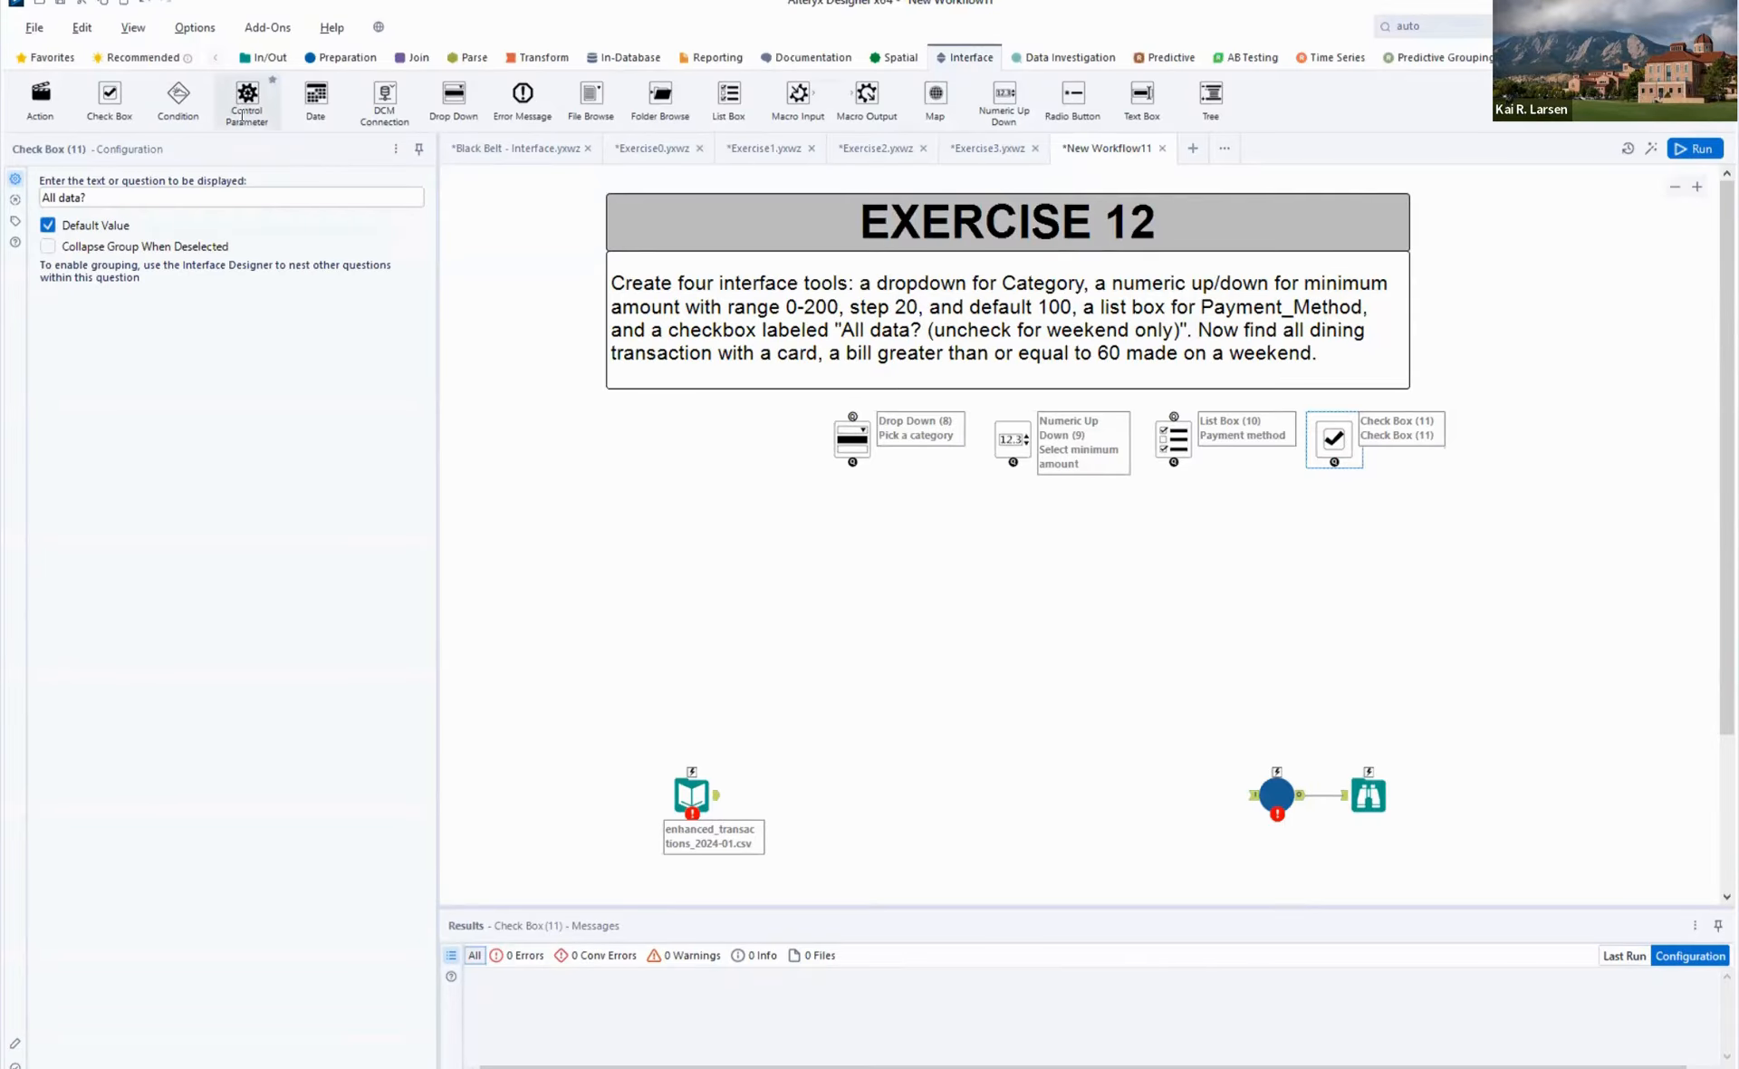
# - Extend the Check Box text to "All data? (uncheck for weekend only)"
pyautogui.click(178, 204)
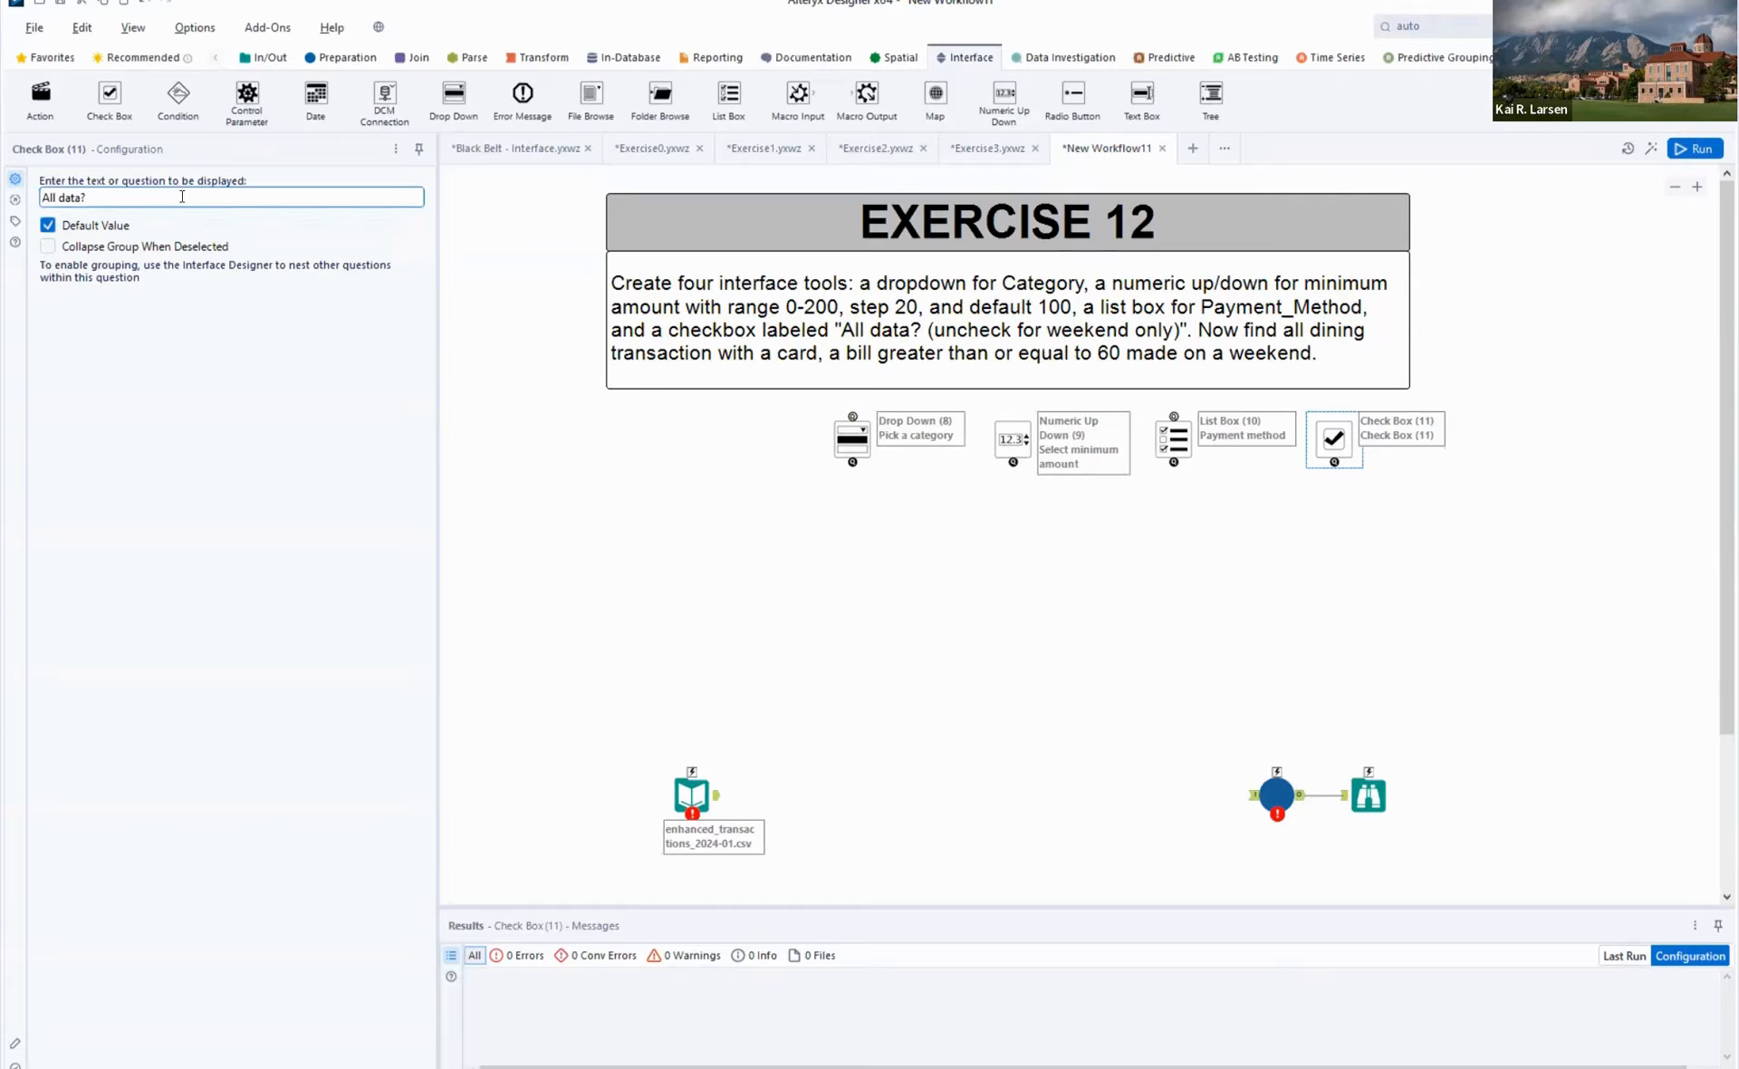
pyautogui.write('All data? Uncheck for w')
pyautogui.press('BackSpace')
pyautogui.press('BackSpace')
pyautogui.press('BackSpace')
pyautogui.press('BackSpace')
pyautogui.press('BackSpace')
pyautogui.press('BackSpace')
pyautogui.press('BackSpace')
pyautogui.press('BackSpace')
pyautogui.press('BackSpace')
pyautogui.press('BackSpace')
pyautogui.write('uncheck for weekend onl')
# - Spread the Input Data and checking tools farther apart and shift the four interface tools together to make room for additional tools
pyautogui.click(689, 790)
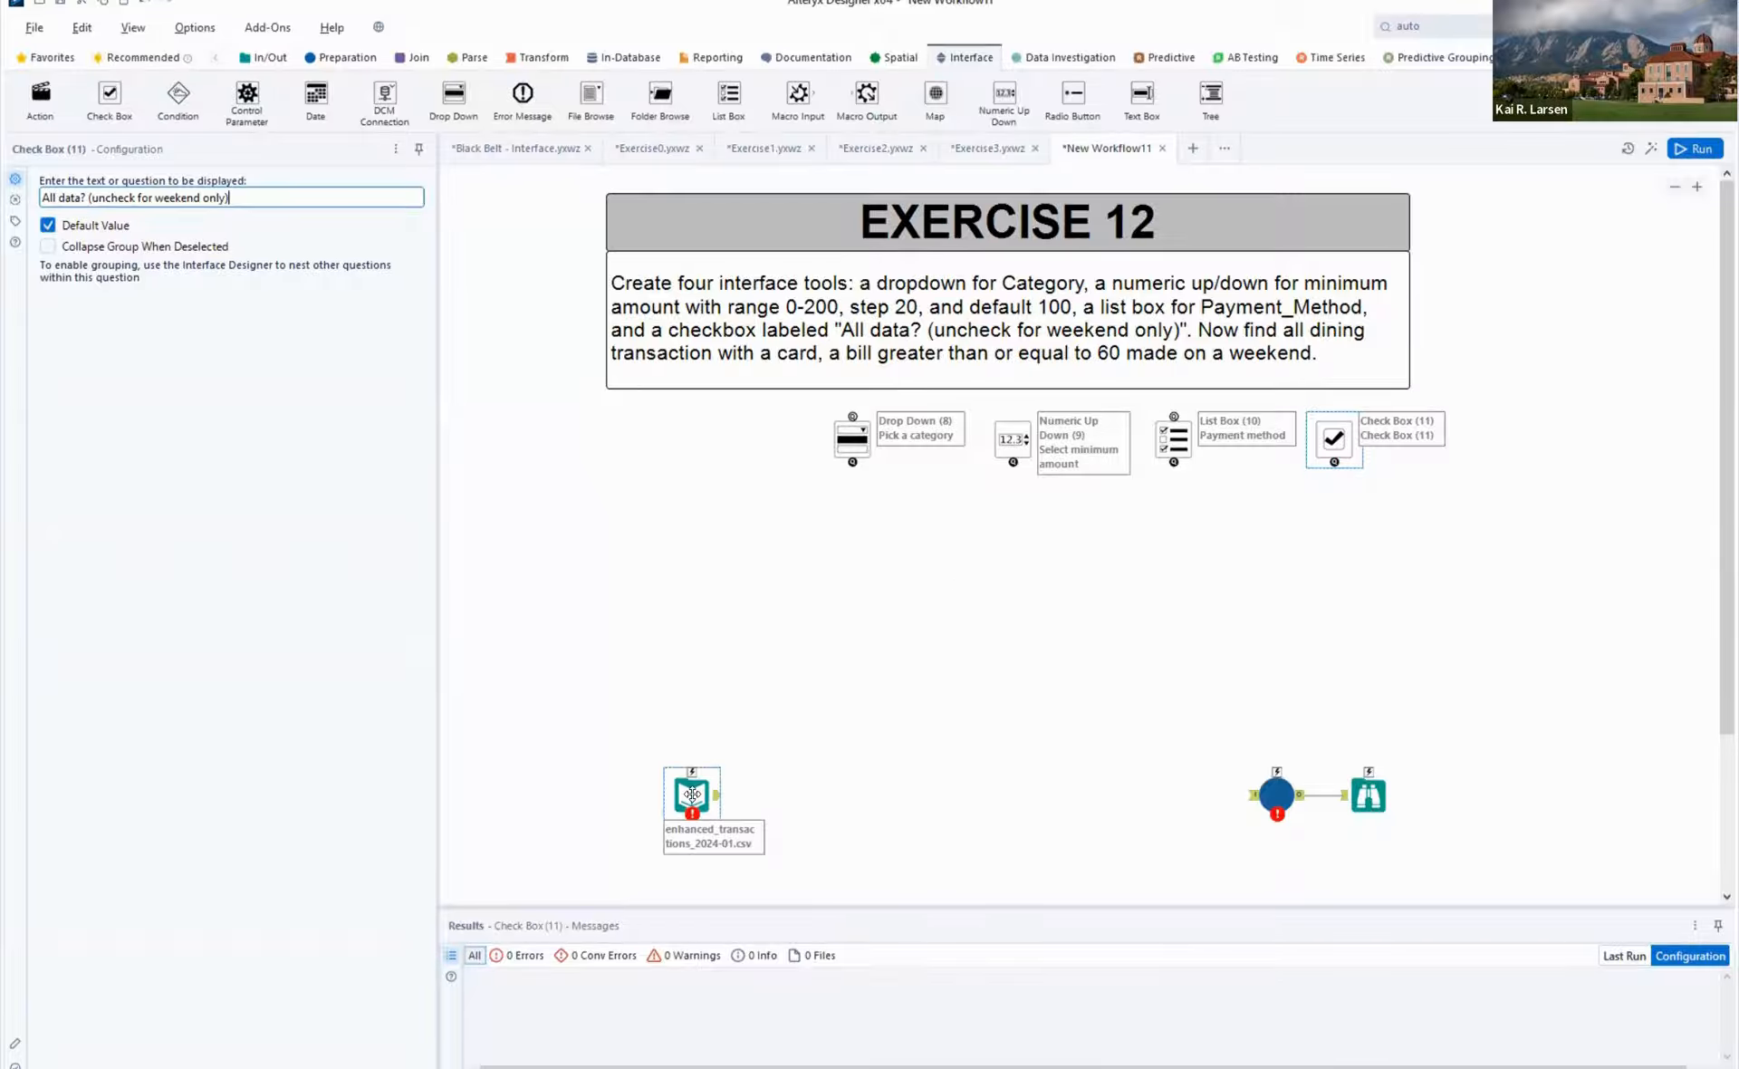
pyautogui.moveTo(695, 797); pyautogui.dragTo(546, 806)
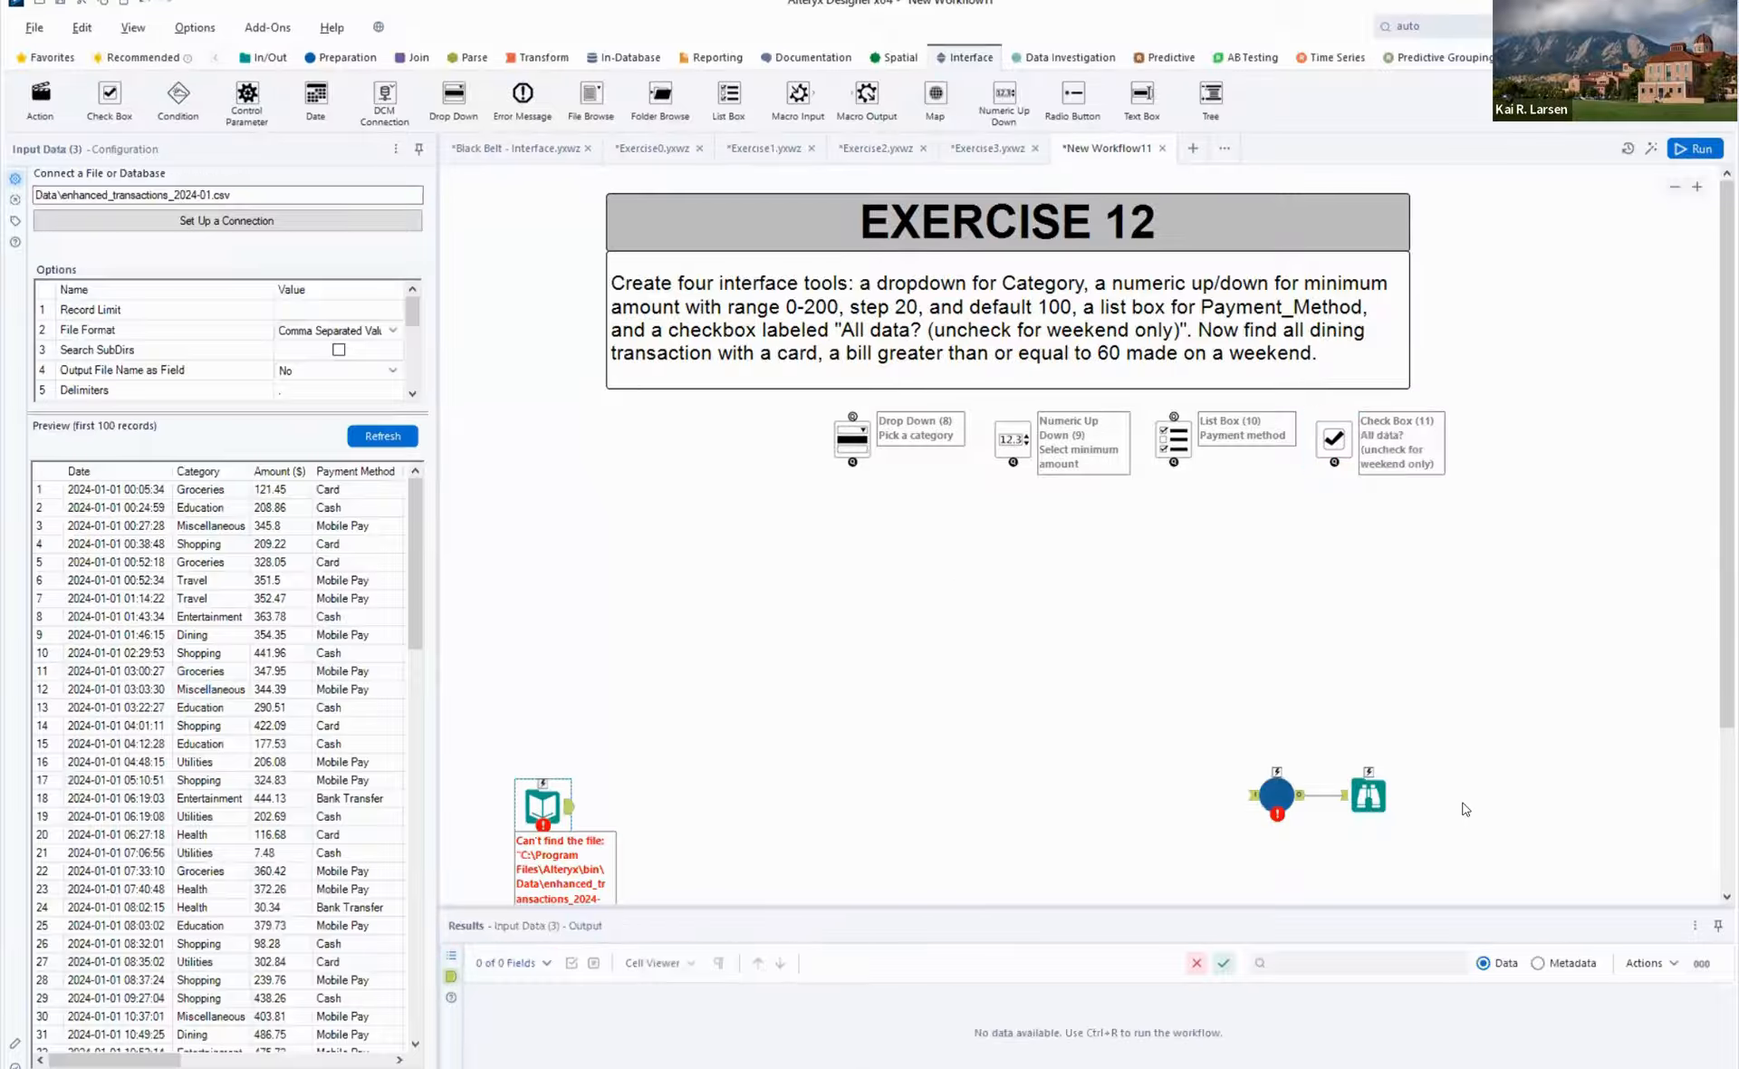
pyautogui.moveTo(1453, 867); pyautogui.dragTo(1535, 801)
pyautogui.moveTo(1428, 531); pyautogui.dragTo(757, 459)
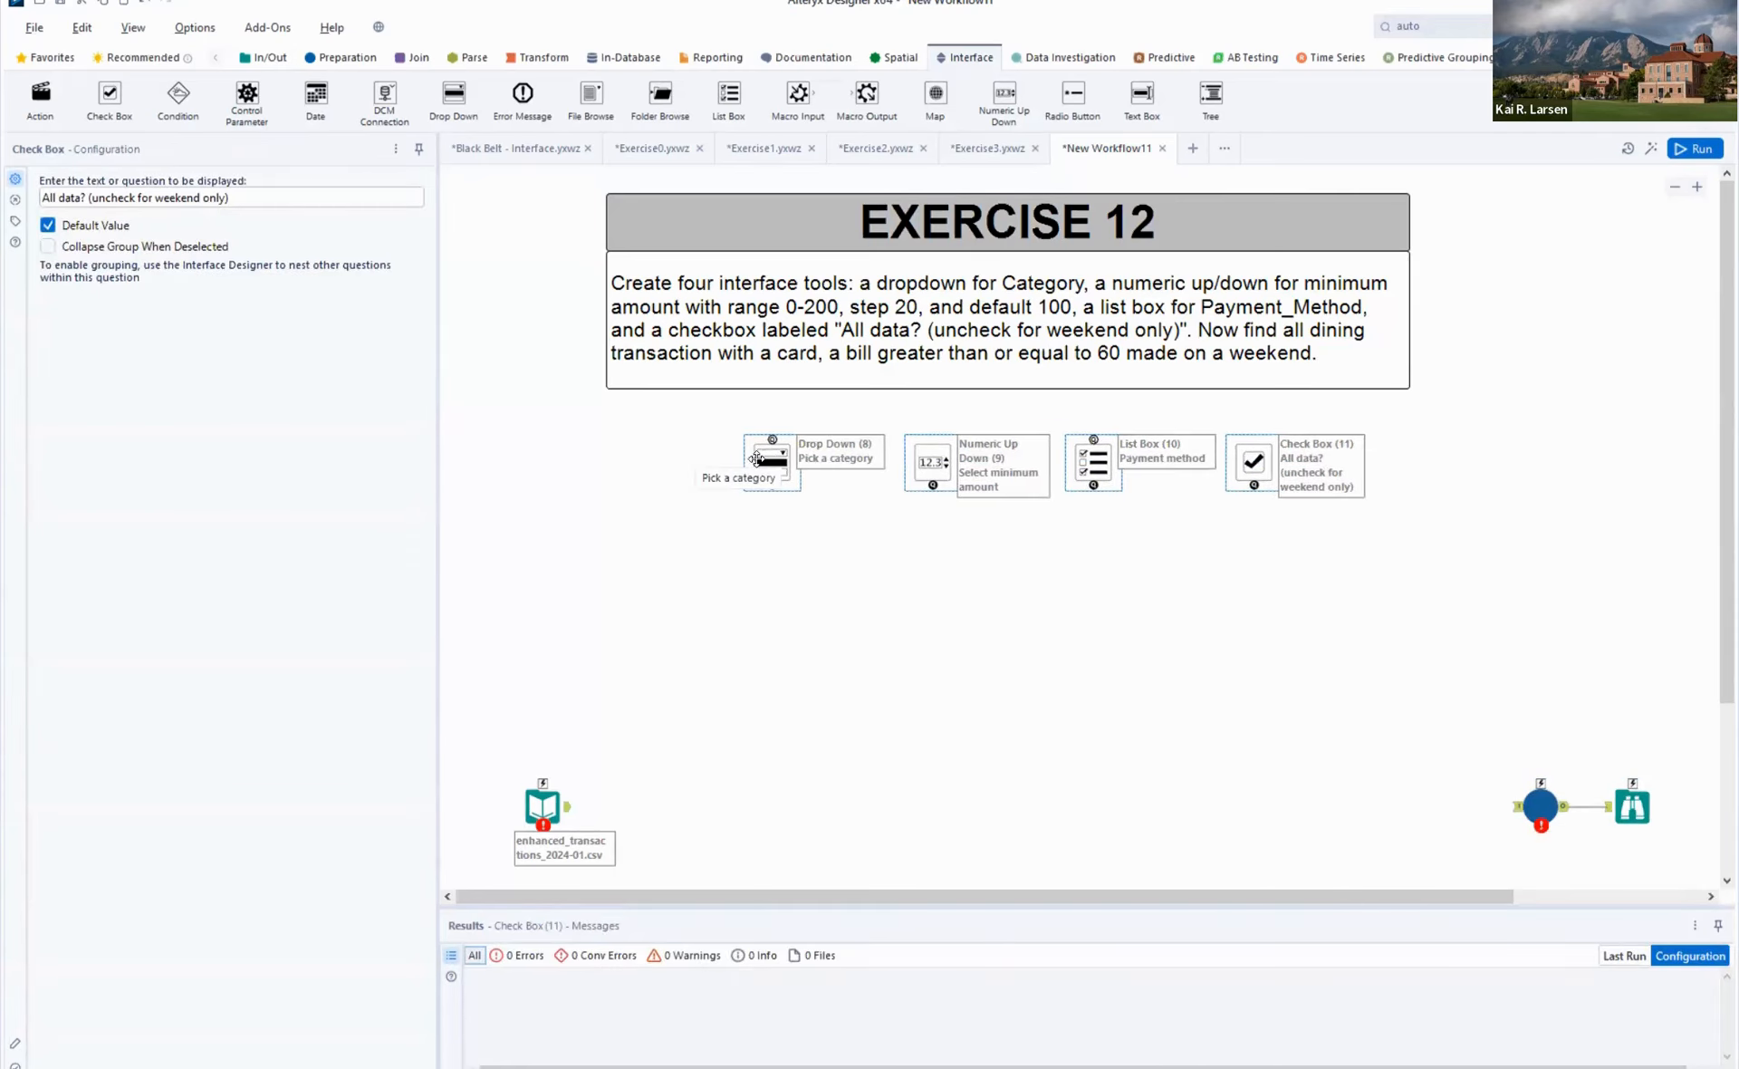
pyautogui.click(831, 629)
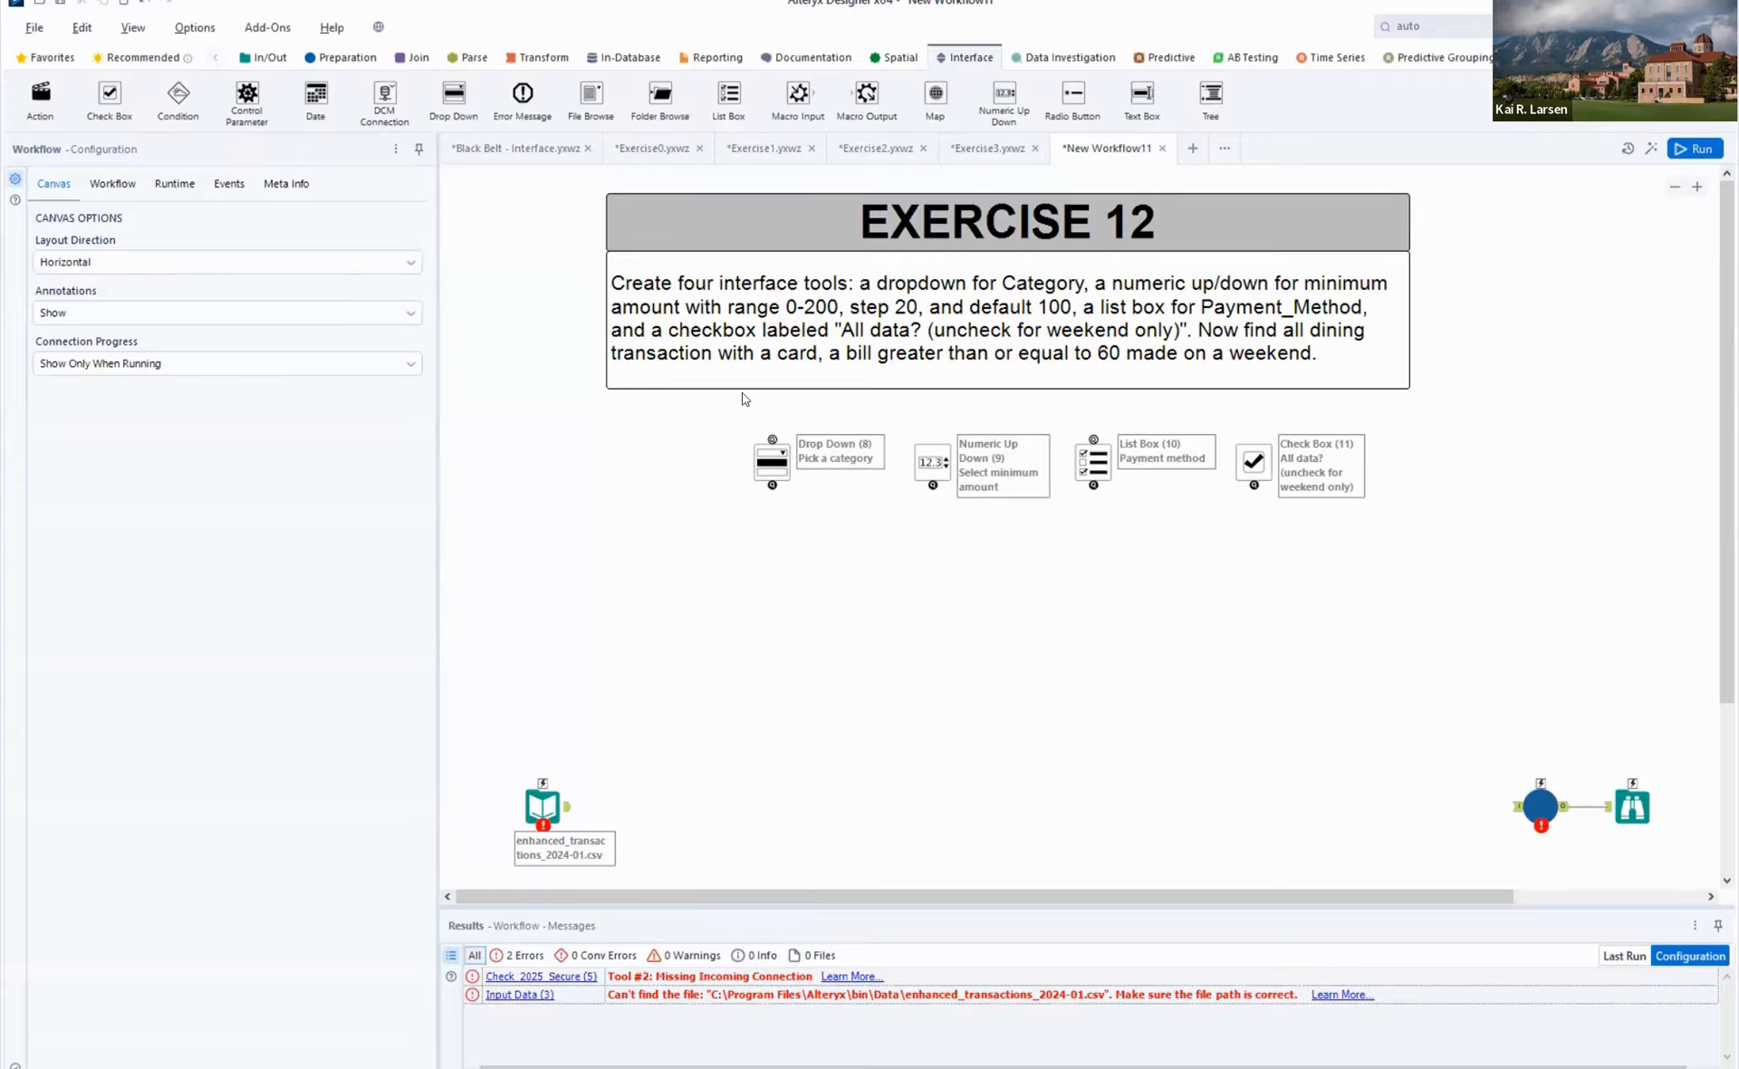
# - Add an Auto Field after the Input Data tool and connect it through a Cross Tab to the category Drop Down
pyautogui.click(526, 58)
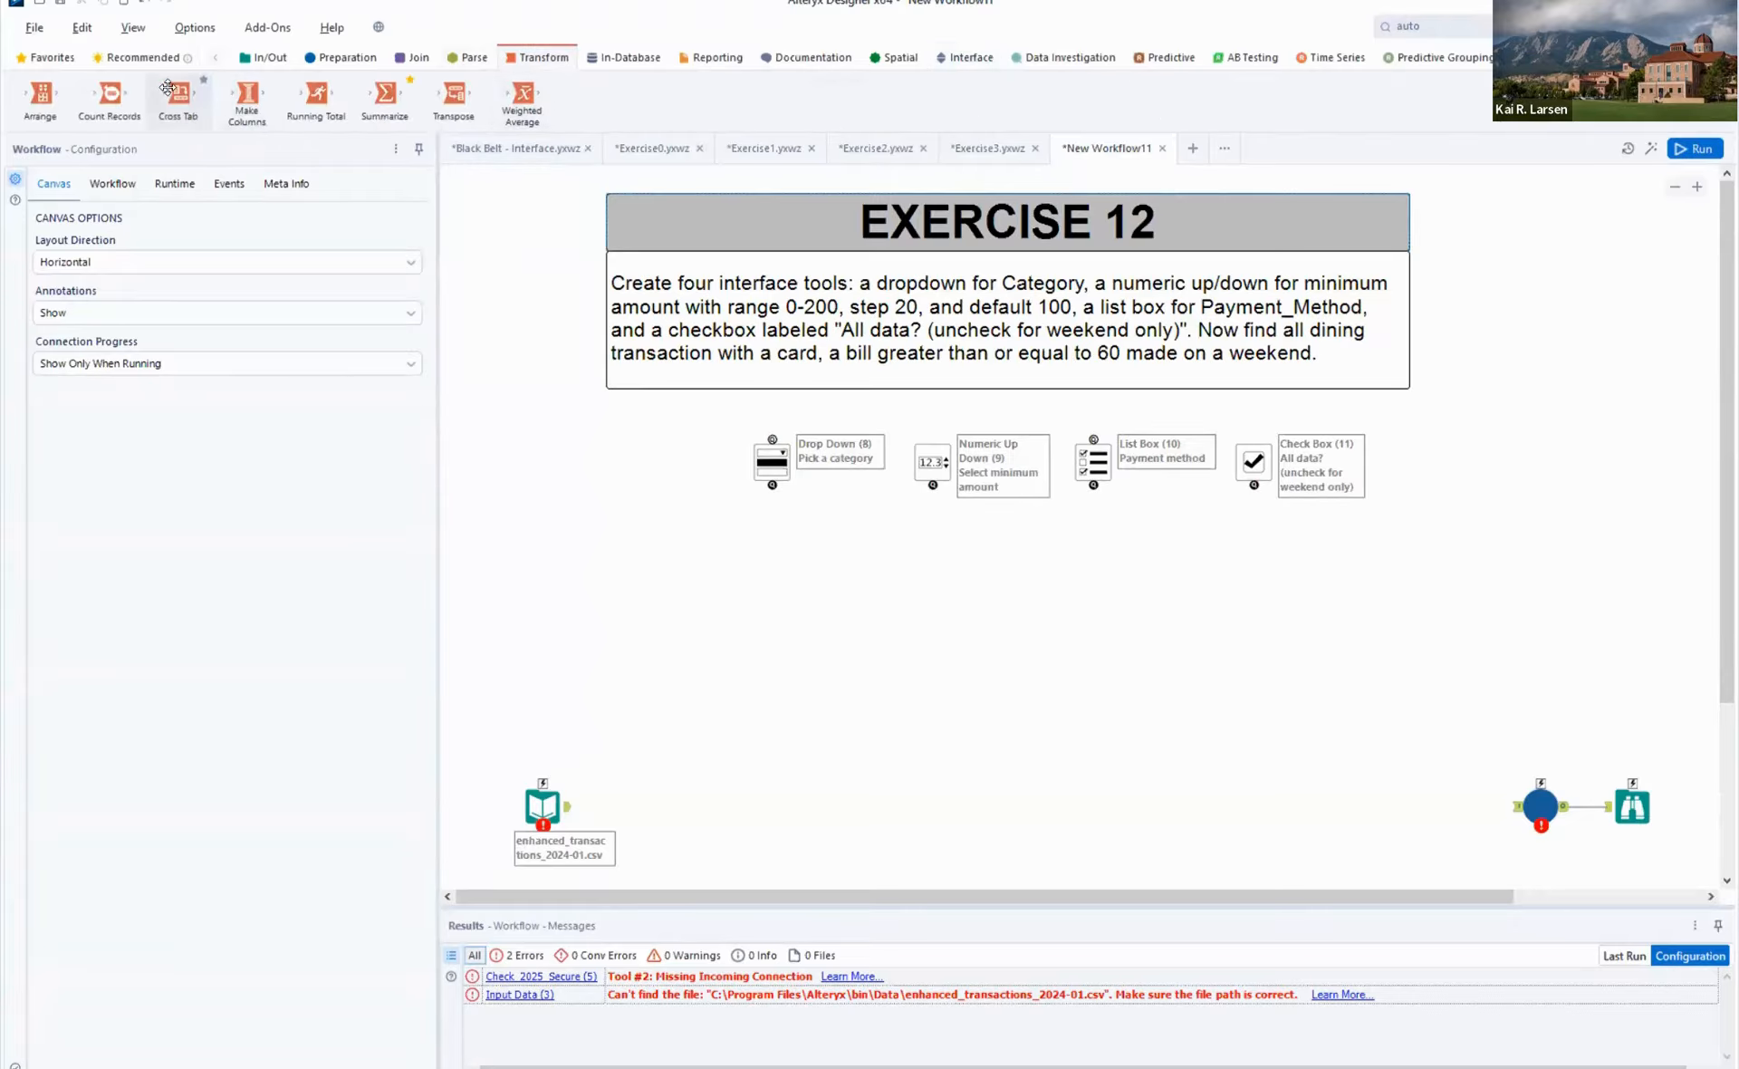
pyautogui.moveTo(178, 94); pyautogui.dragTo(925, 700)
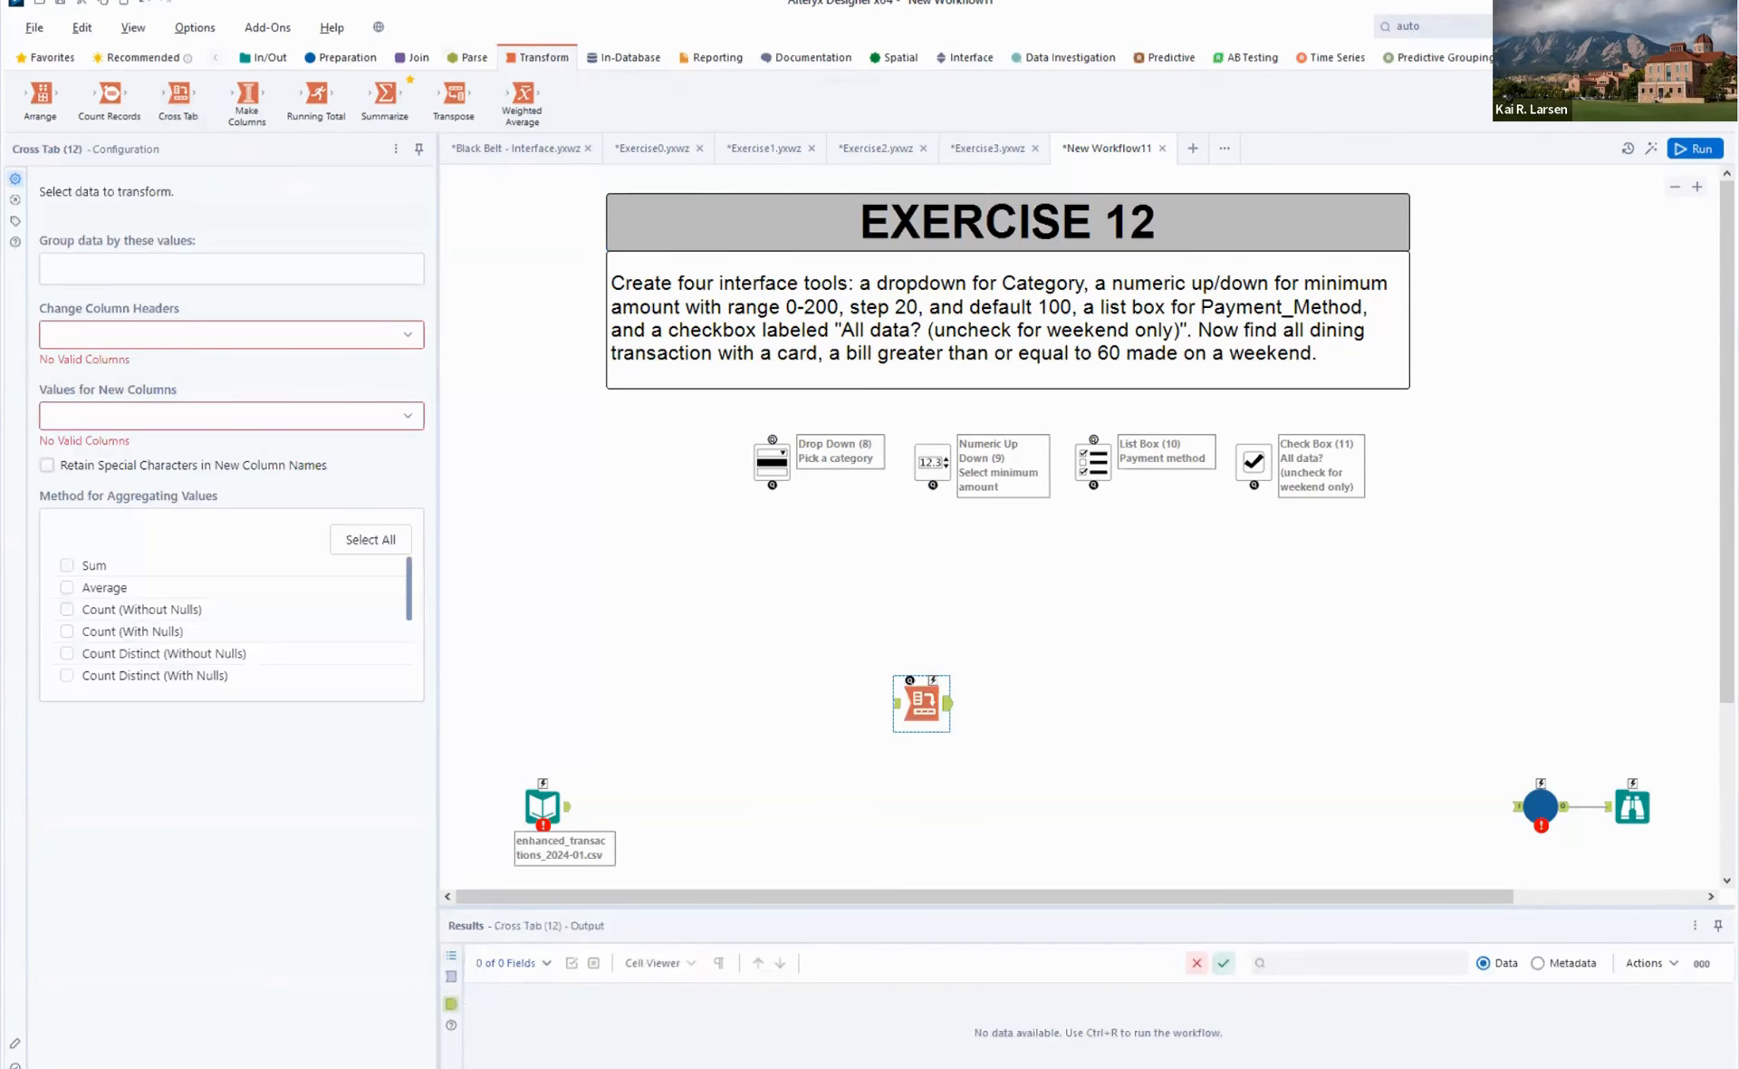
pyautogui.click(1431, 27)
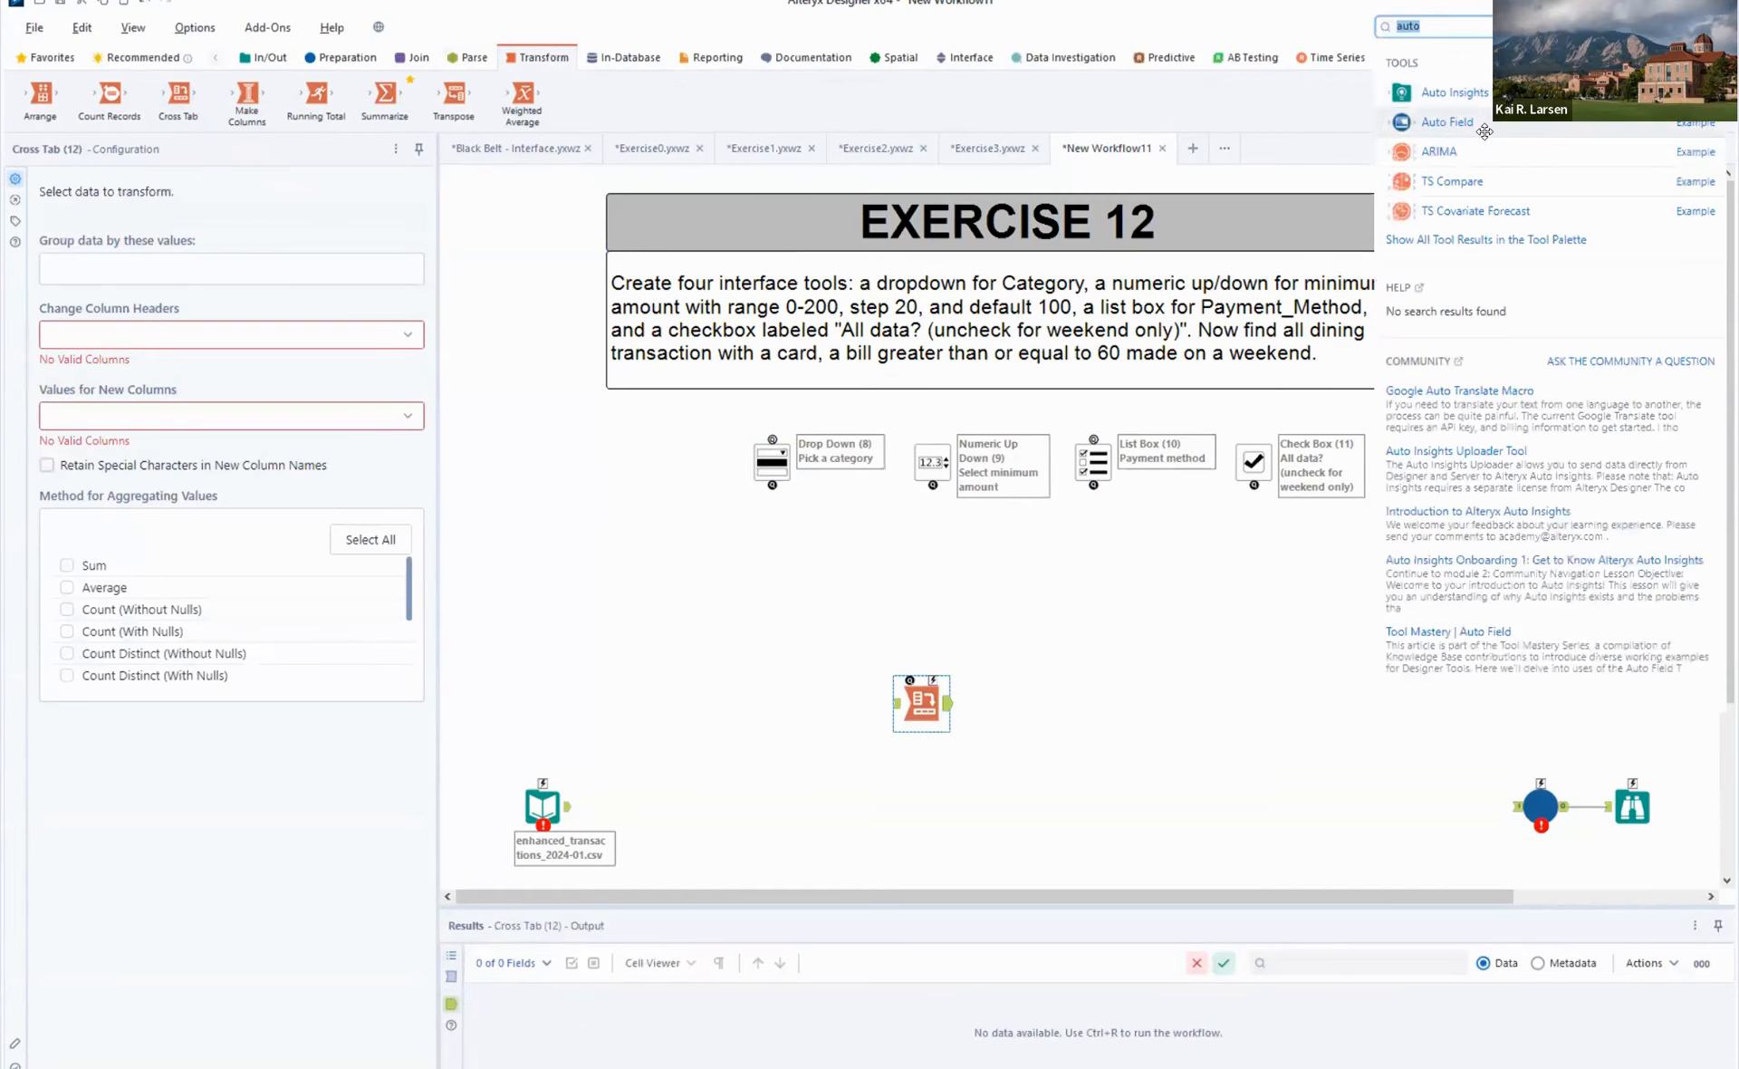
pyautogui.moveTo(1484, 131); pyautogui.dragTo(623, 807)
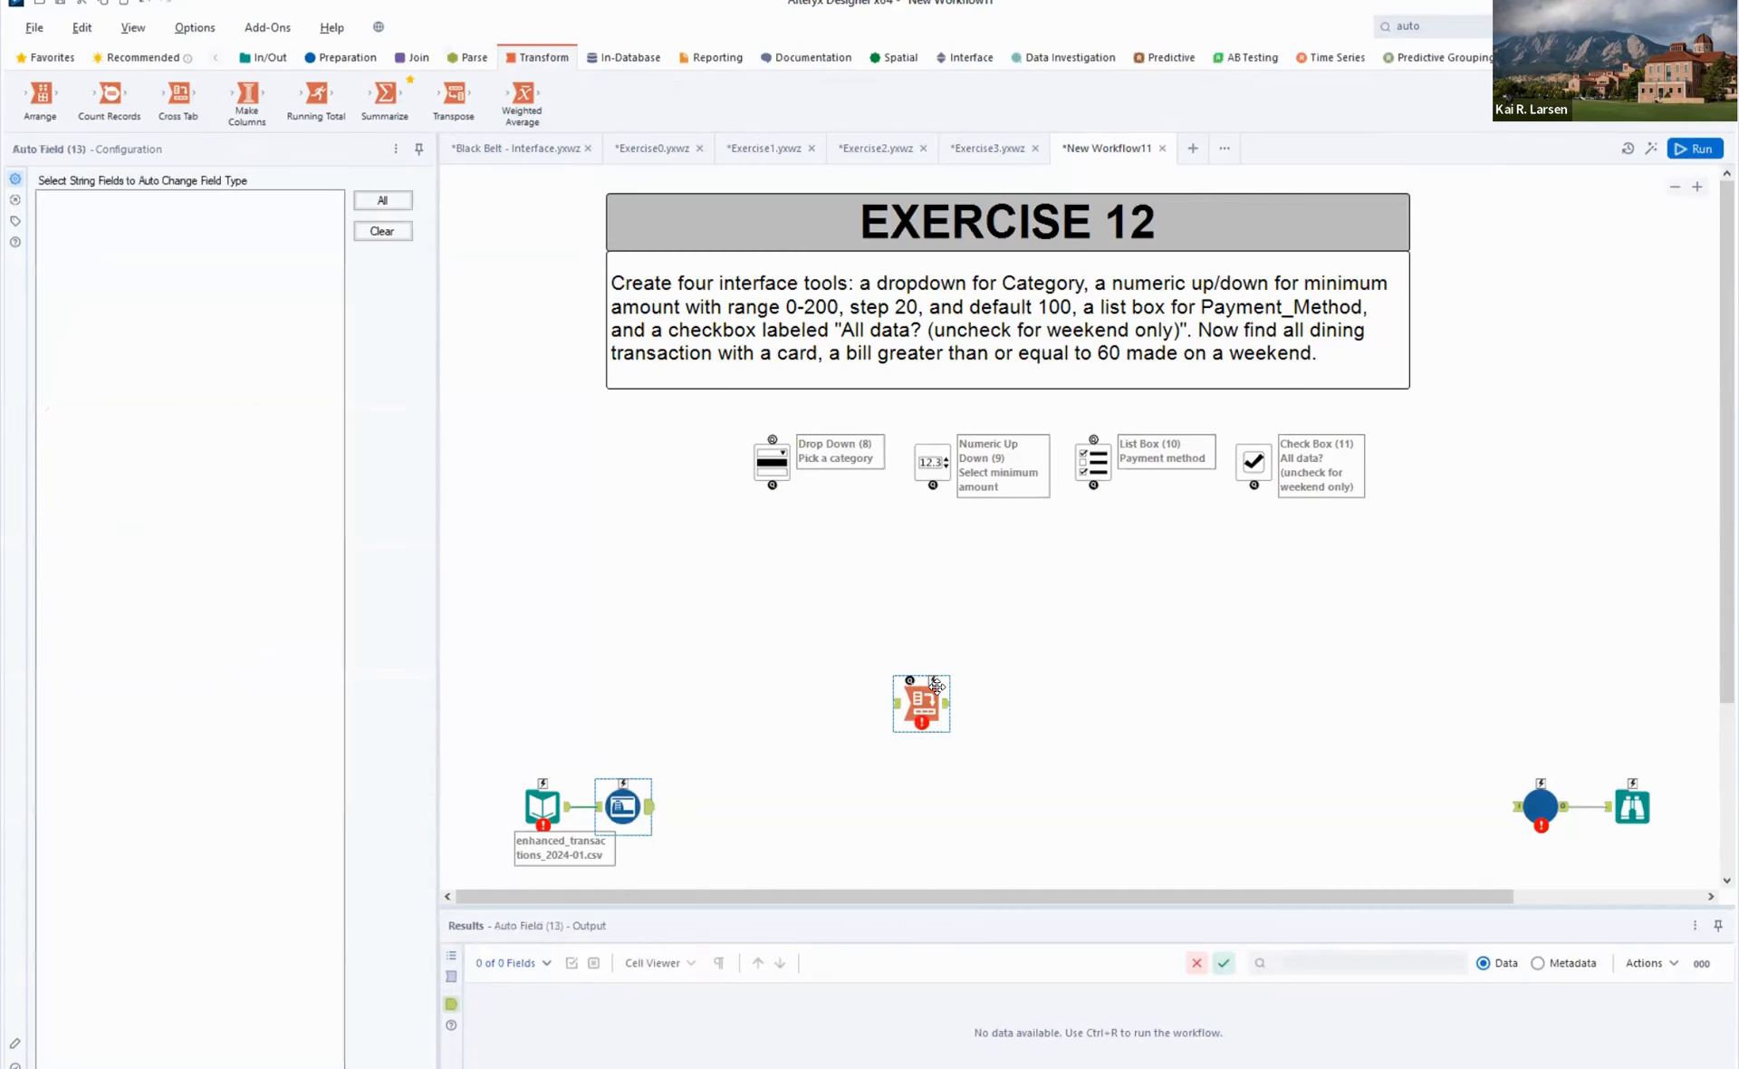
pyautogui.moveTo(937, 687); pyautogui.dragTo(766, 447)
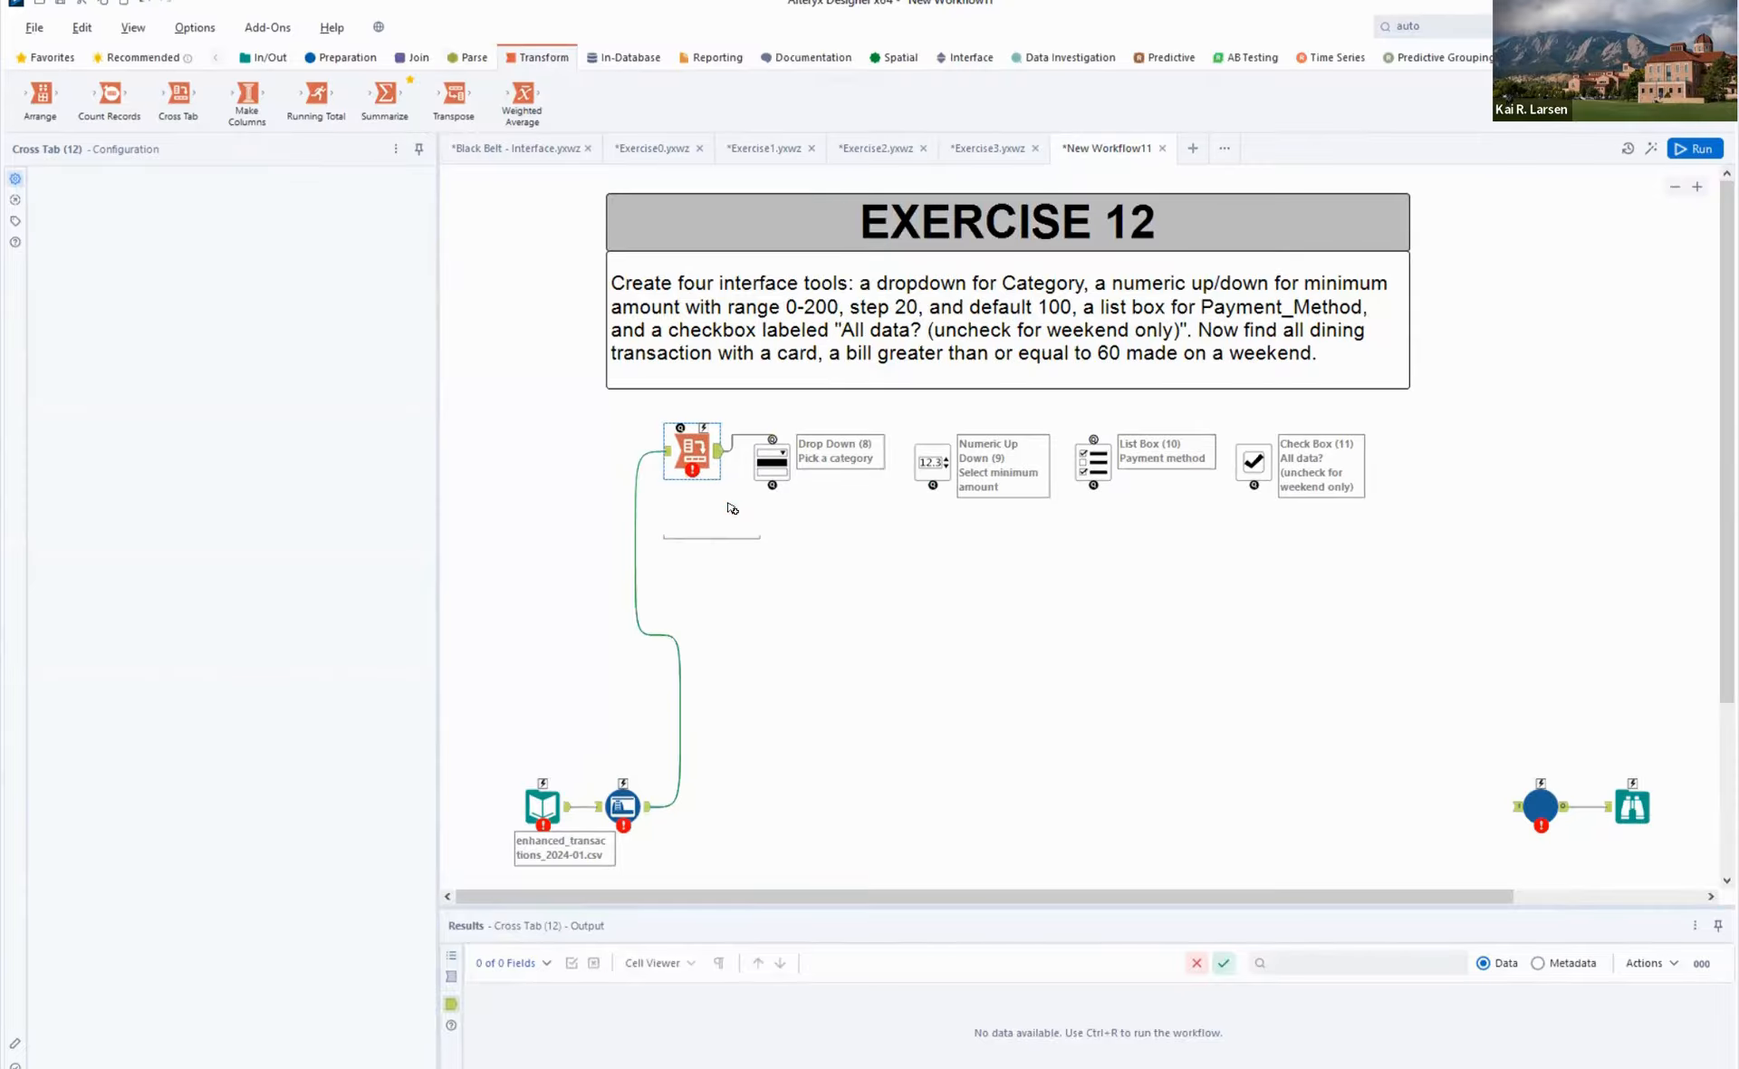
pyautogui.click(691, 444)
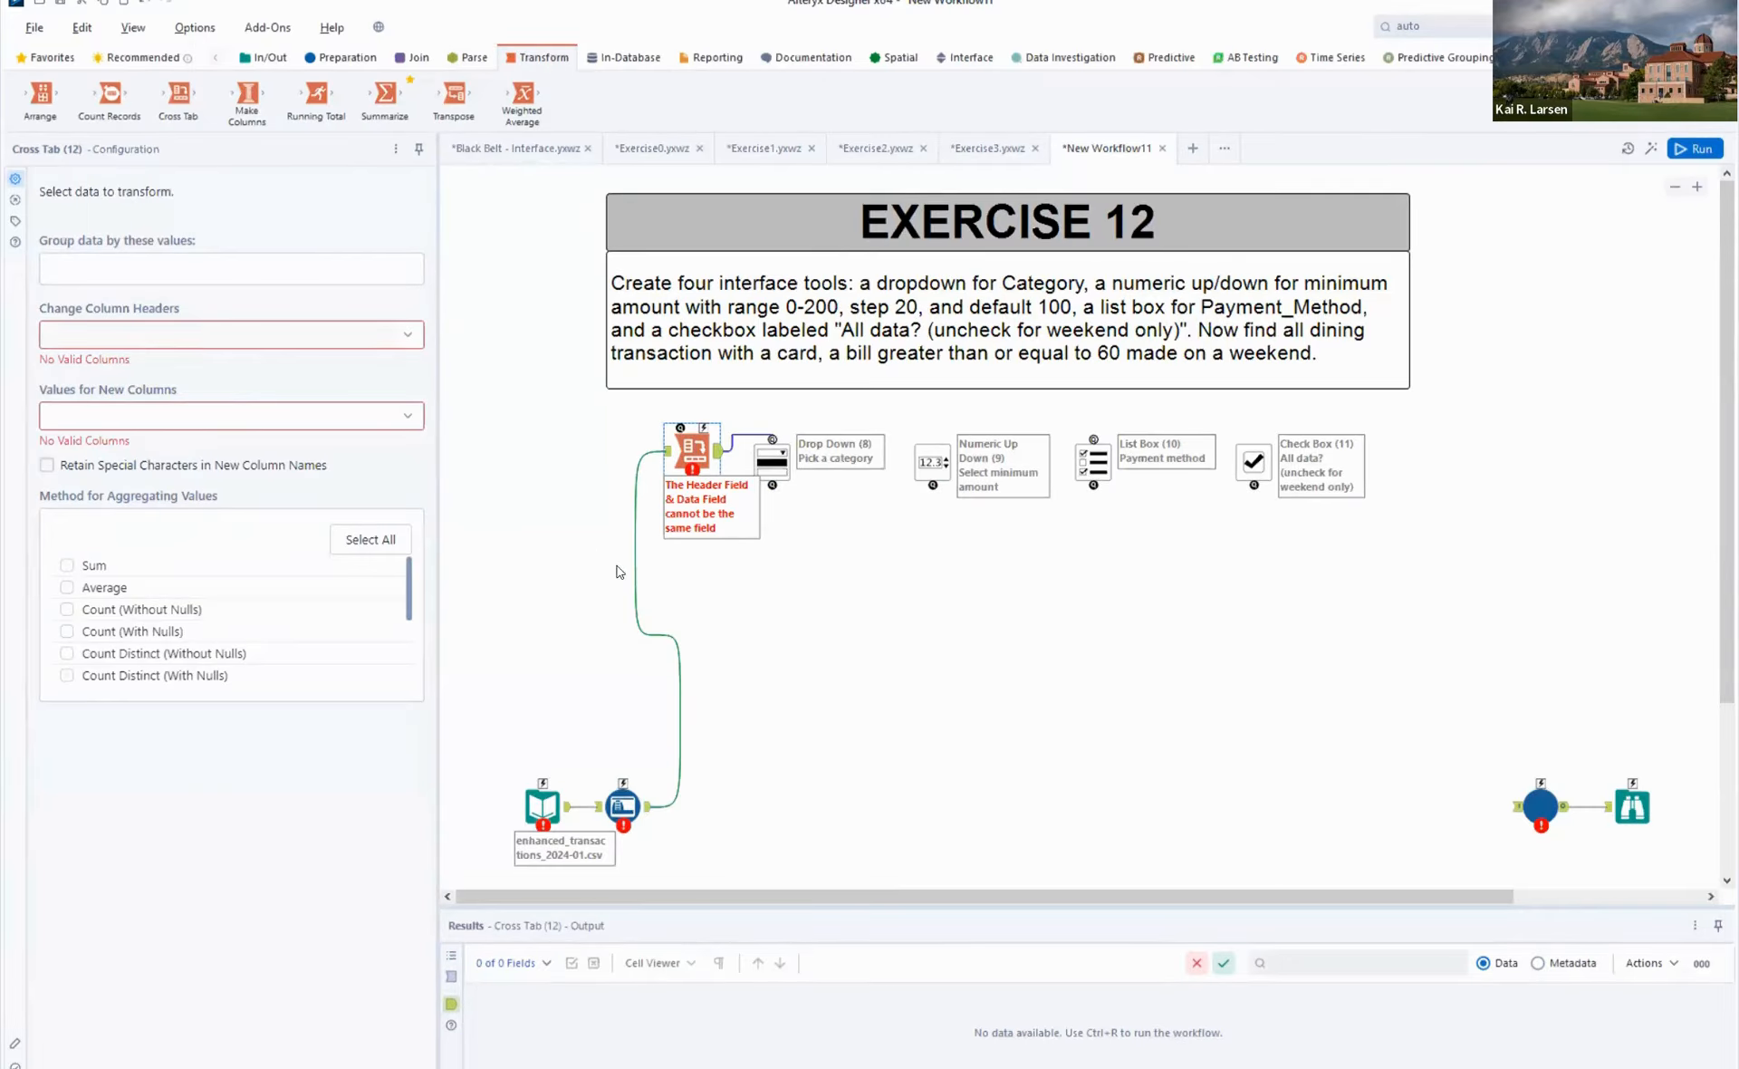
# - Run the workflow and inspect the Auto Field and Input Data tools for errors
pyautogui.click(1691, 149)
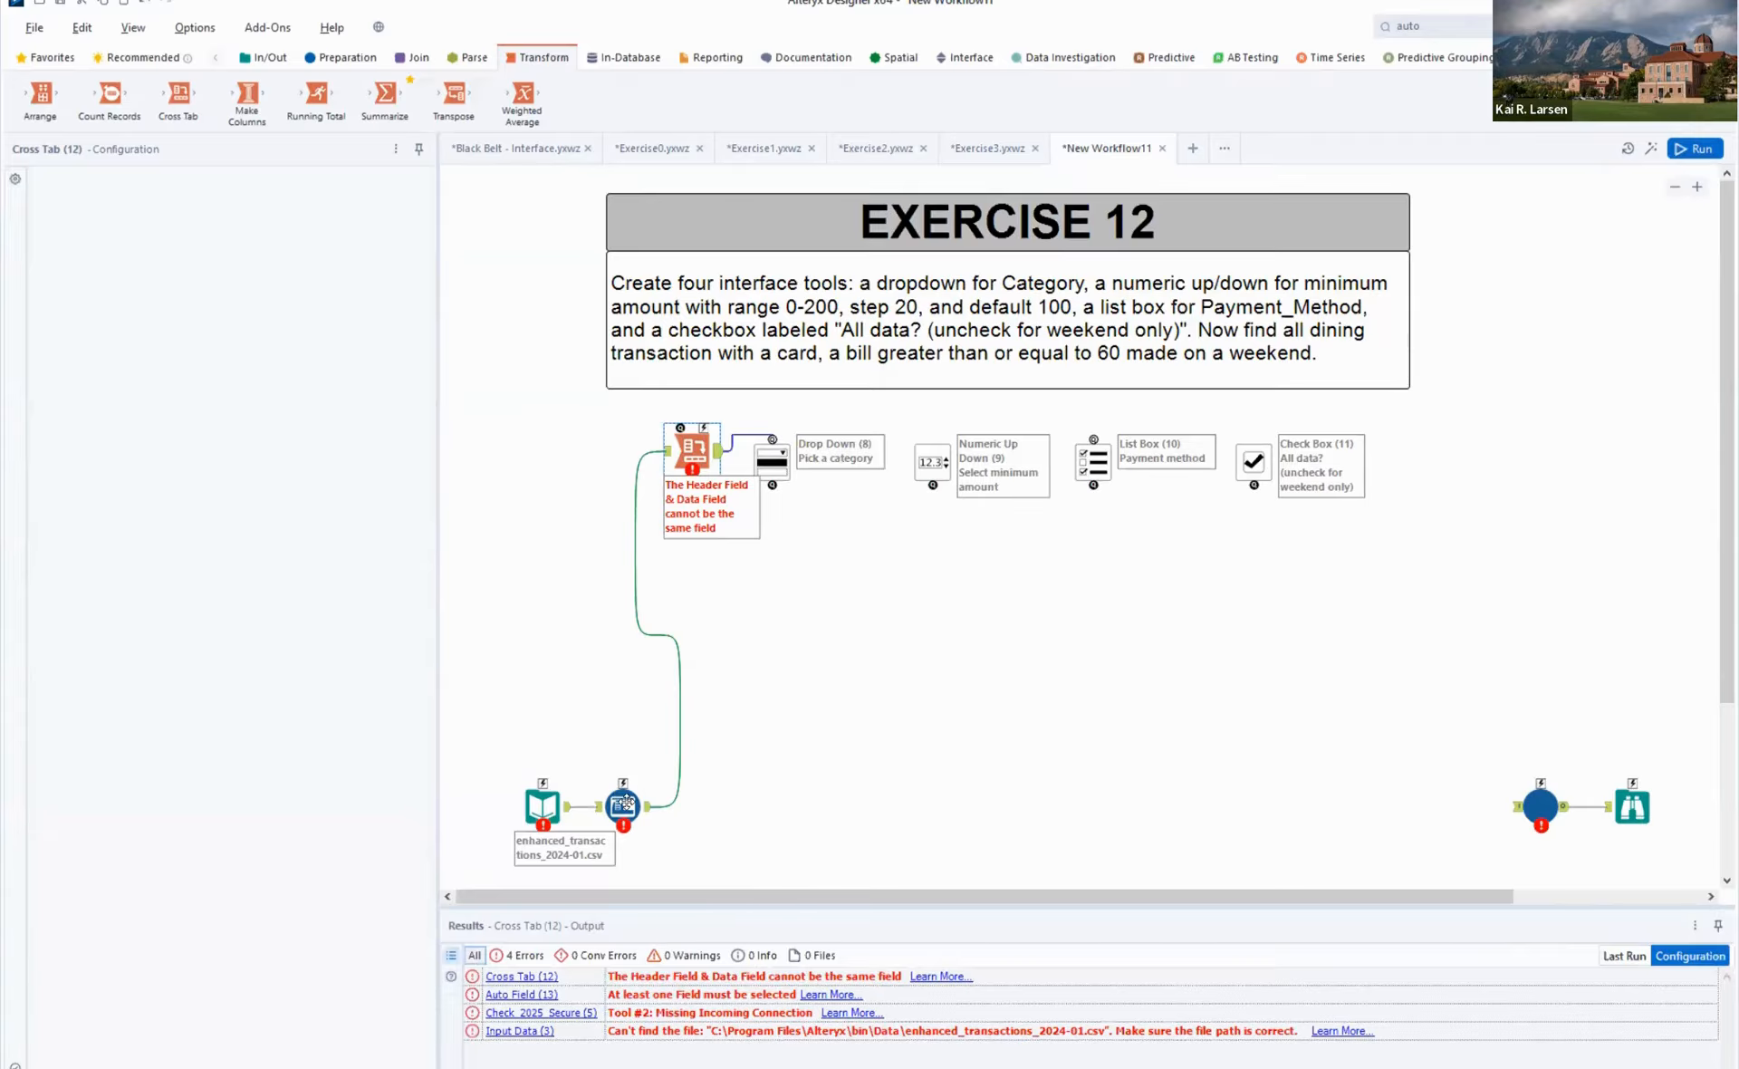
pyautogui.click(626, 805)
pyautogui.click(542, 806)
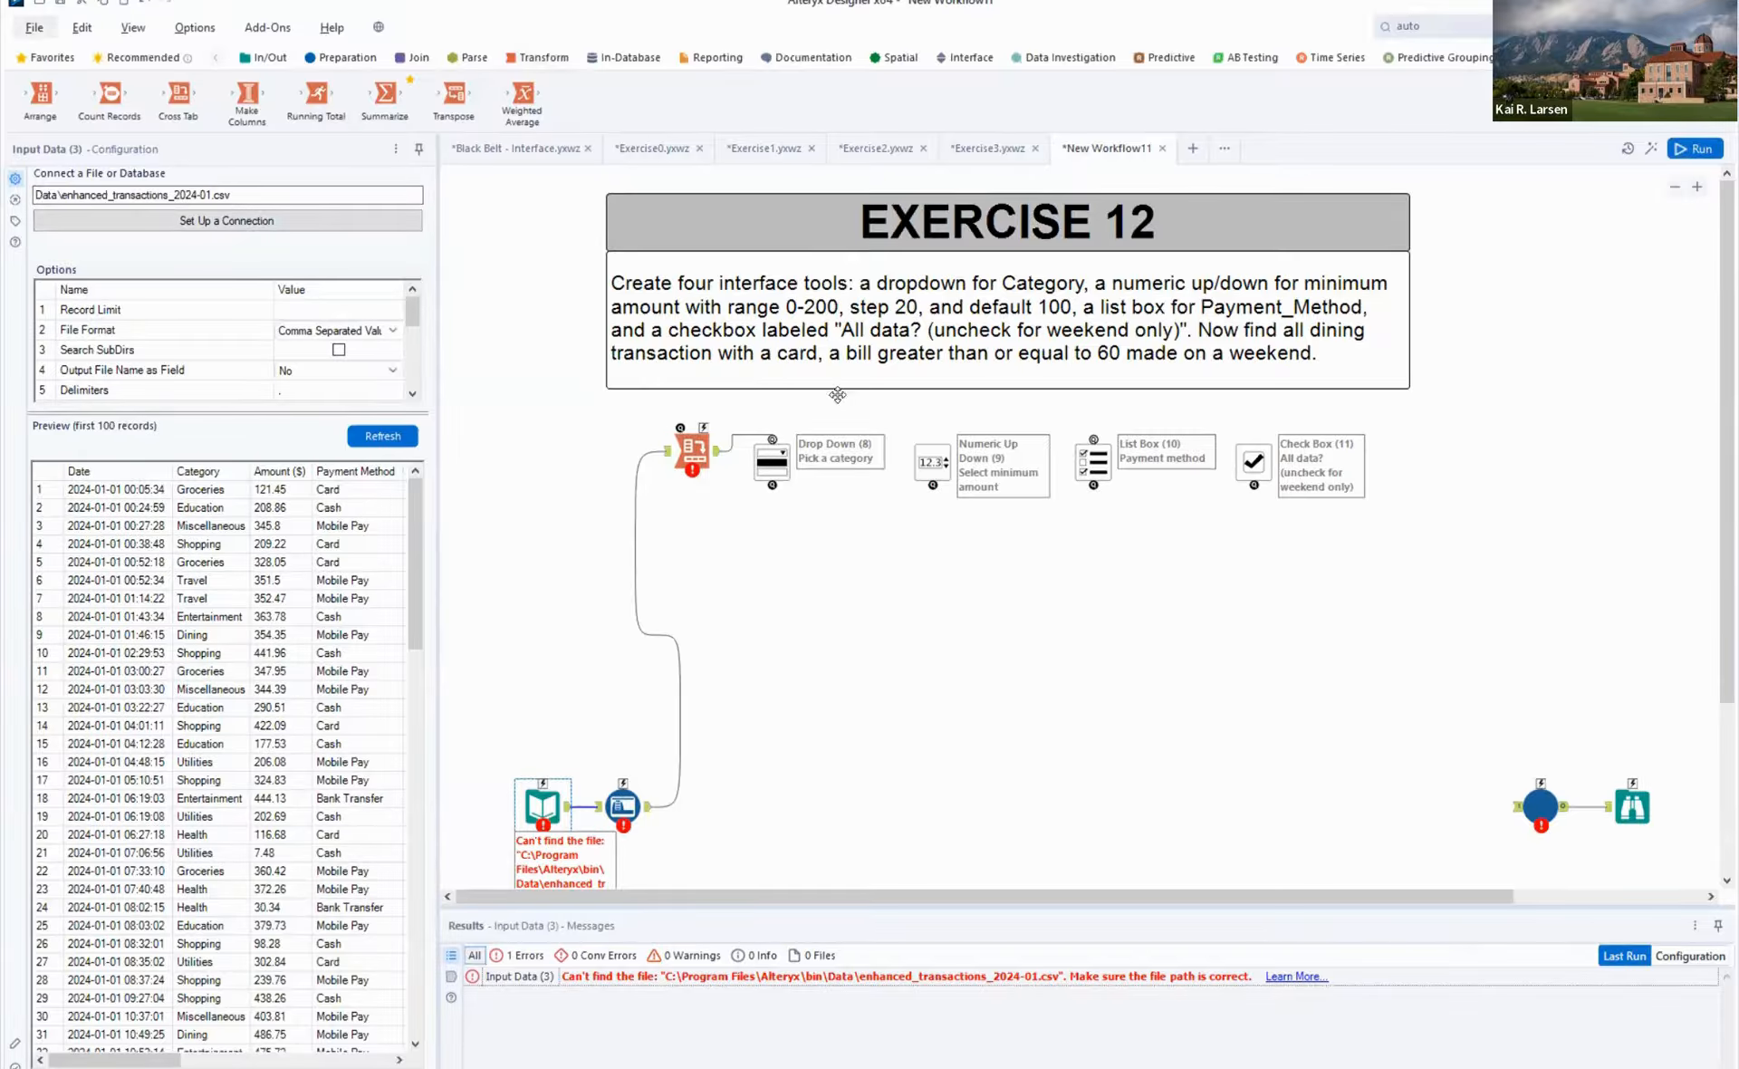
# - Save the app as Exercise12 in the Black Belt - Interface folder
pyautogui.click(27, 29)
pyautogui.moveTo(136, 232)
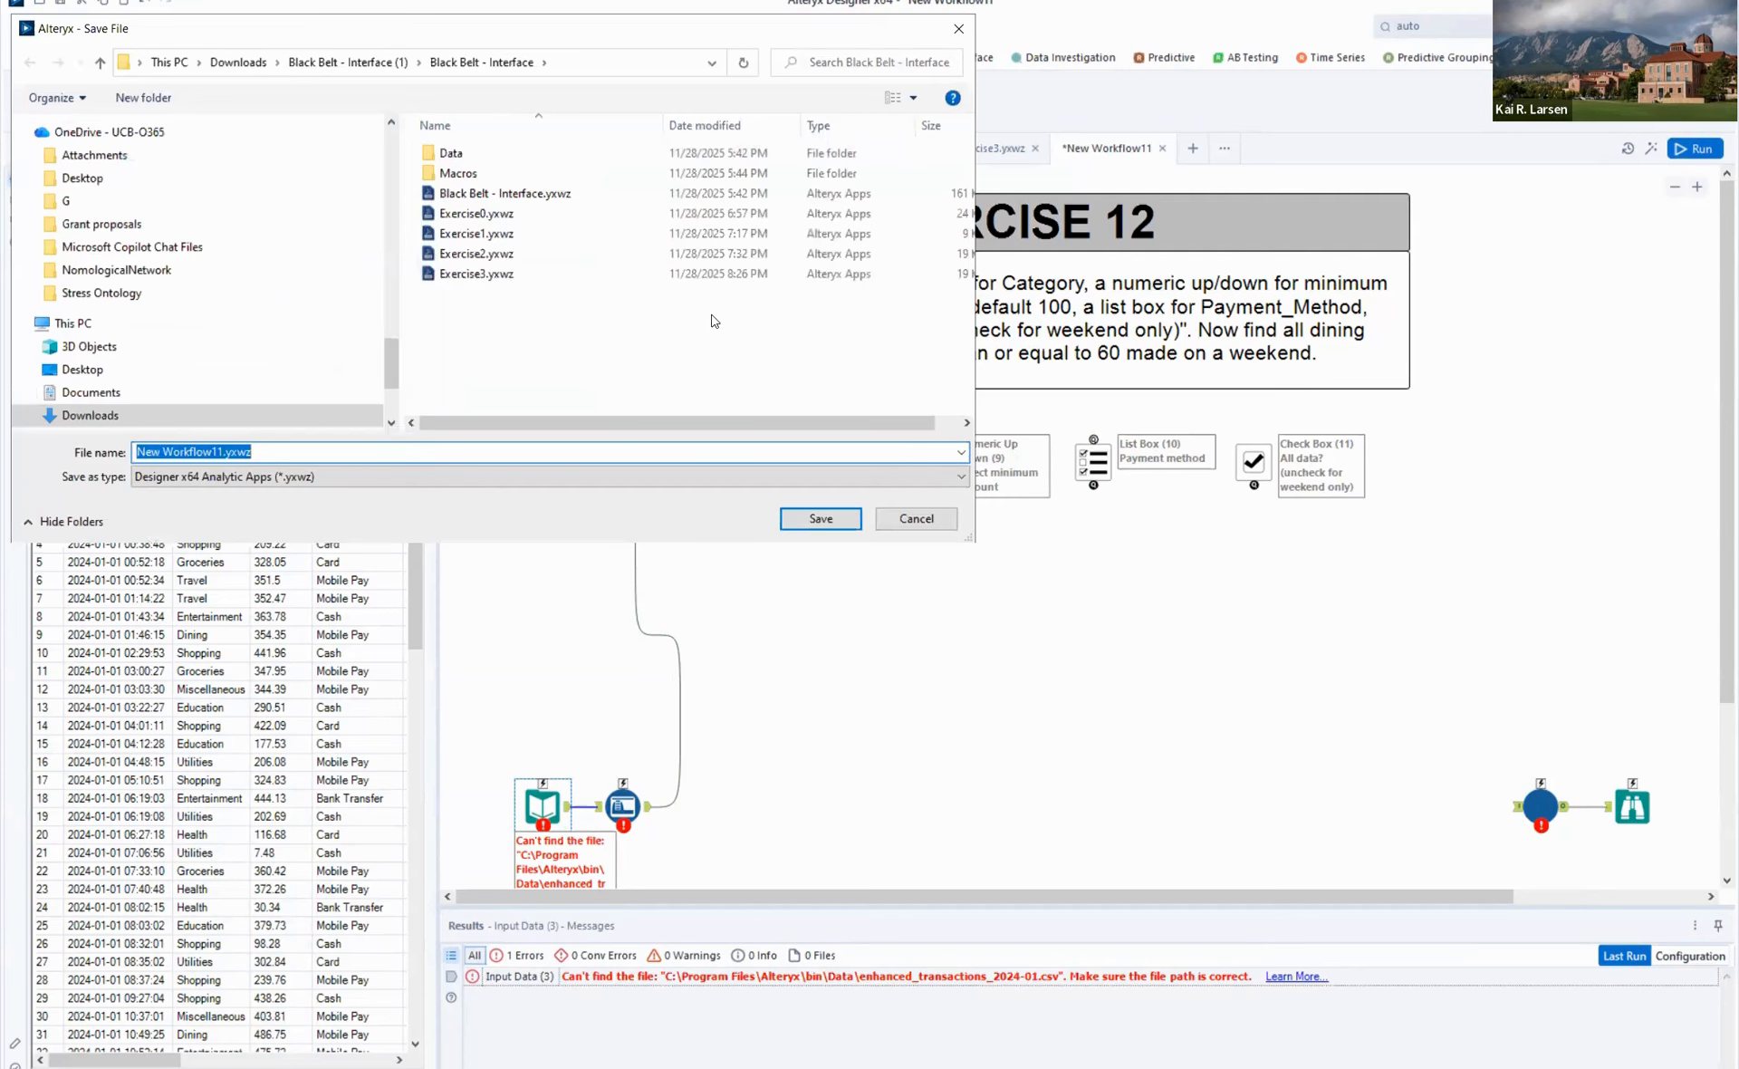
pyautogui.write('Exercise')
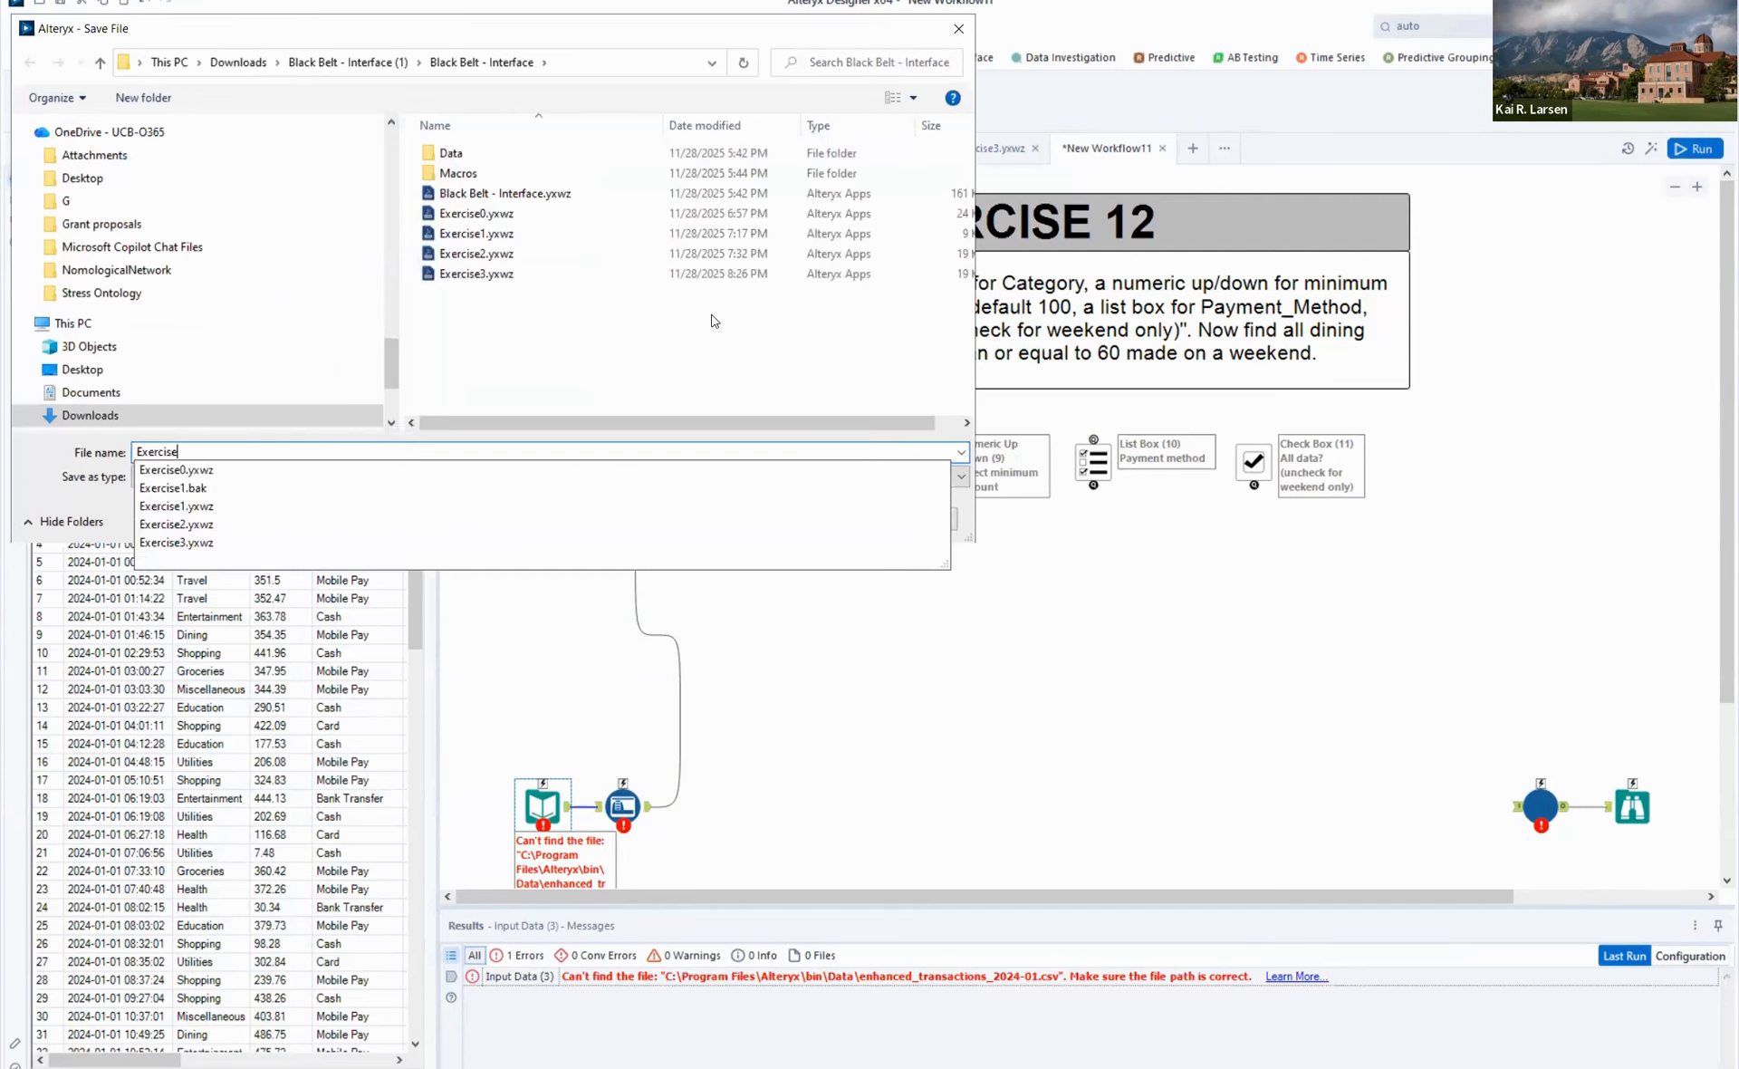
pyautogui.write('12')
pyautogui.press('Return')
# - Run the saved workflow to load the input file and open the Auto Field configuration to pick up its fields
pyautogui.hotkey('ctrl', 'r')
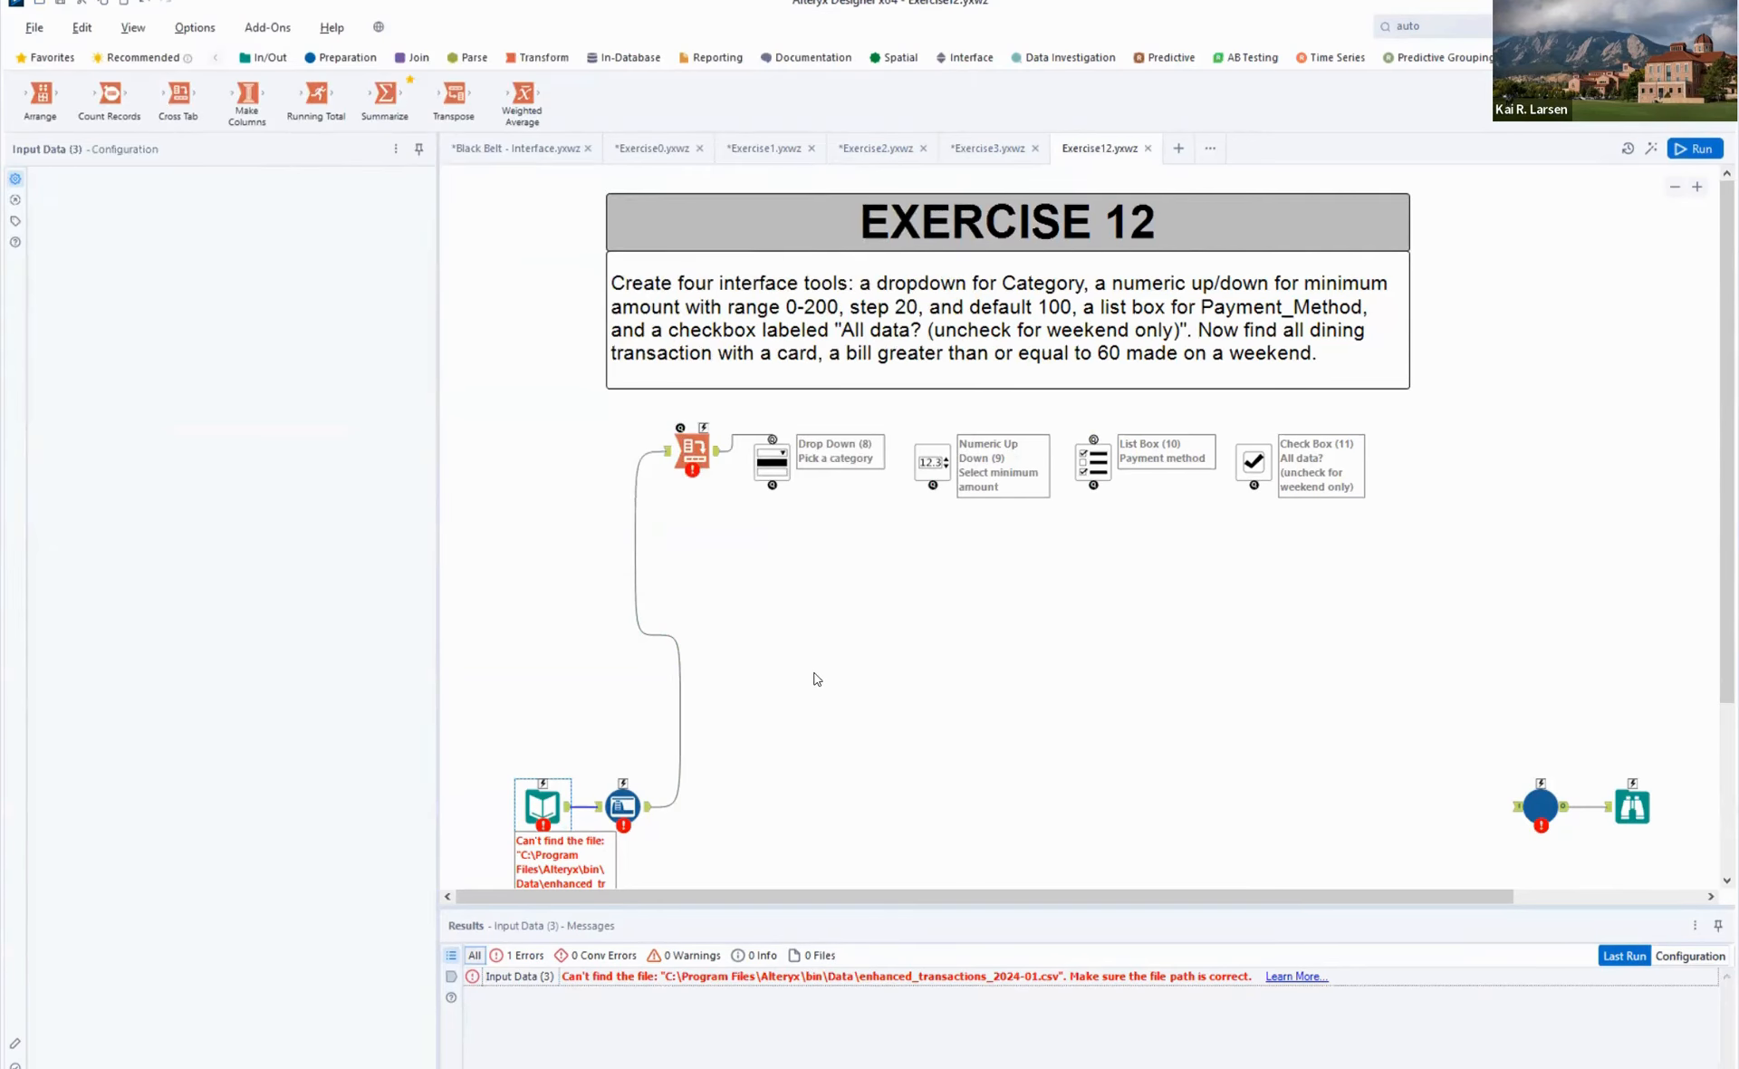
pyautogui.click(815, 702)
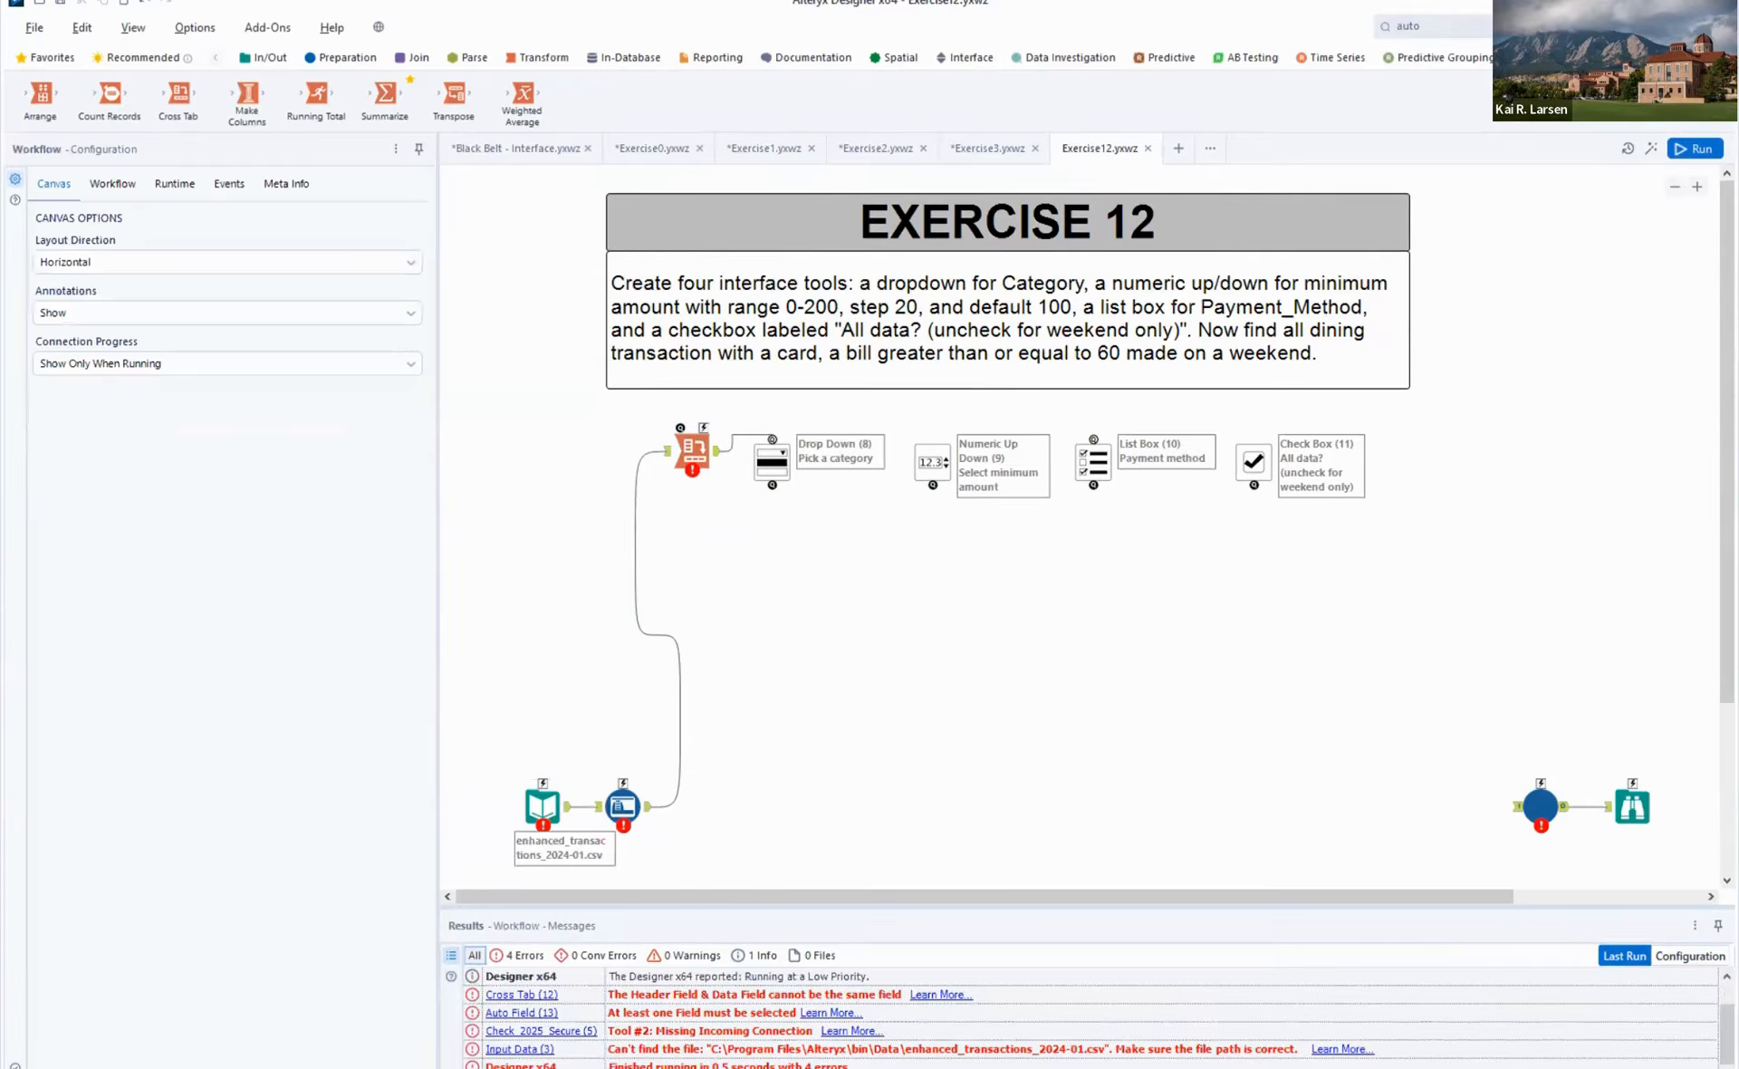
pyautogui.click(1694, 148)
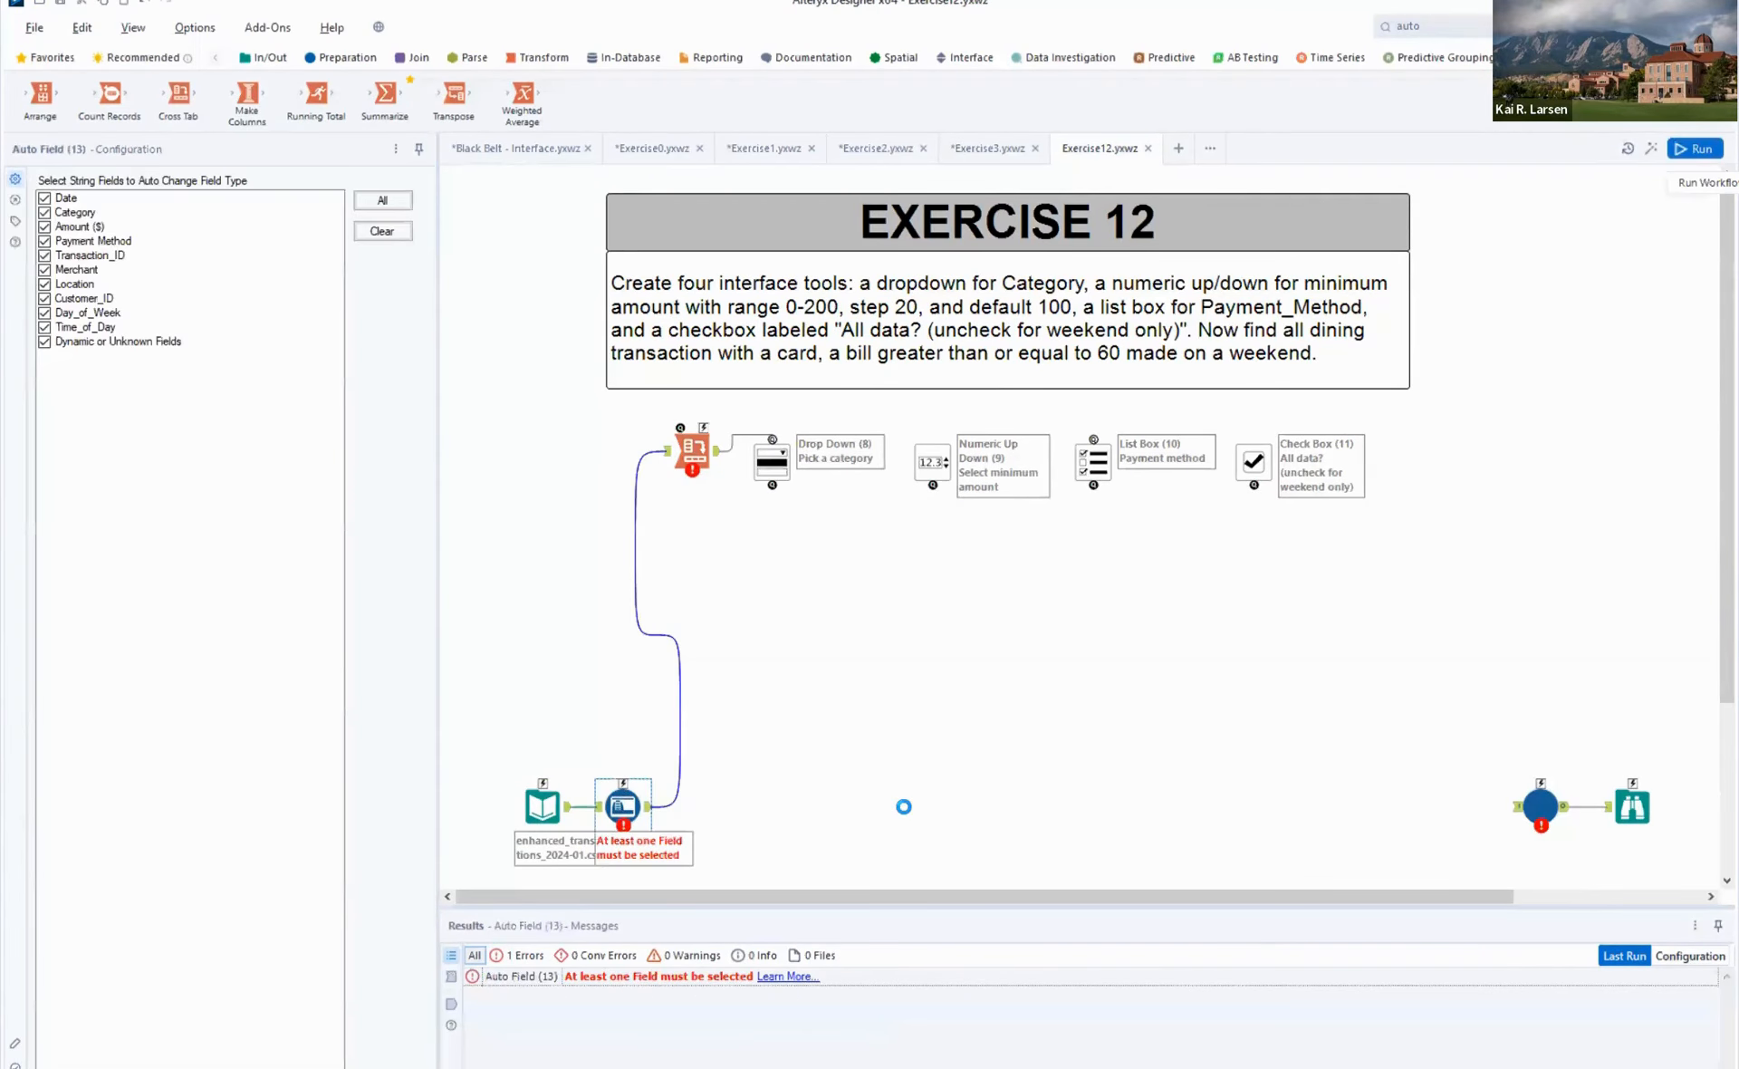
pyautogui.click(622, 804)
pyautogui.click(621, 803)
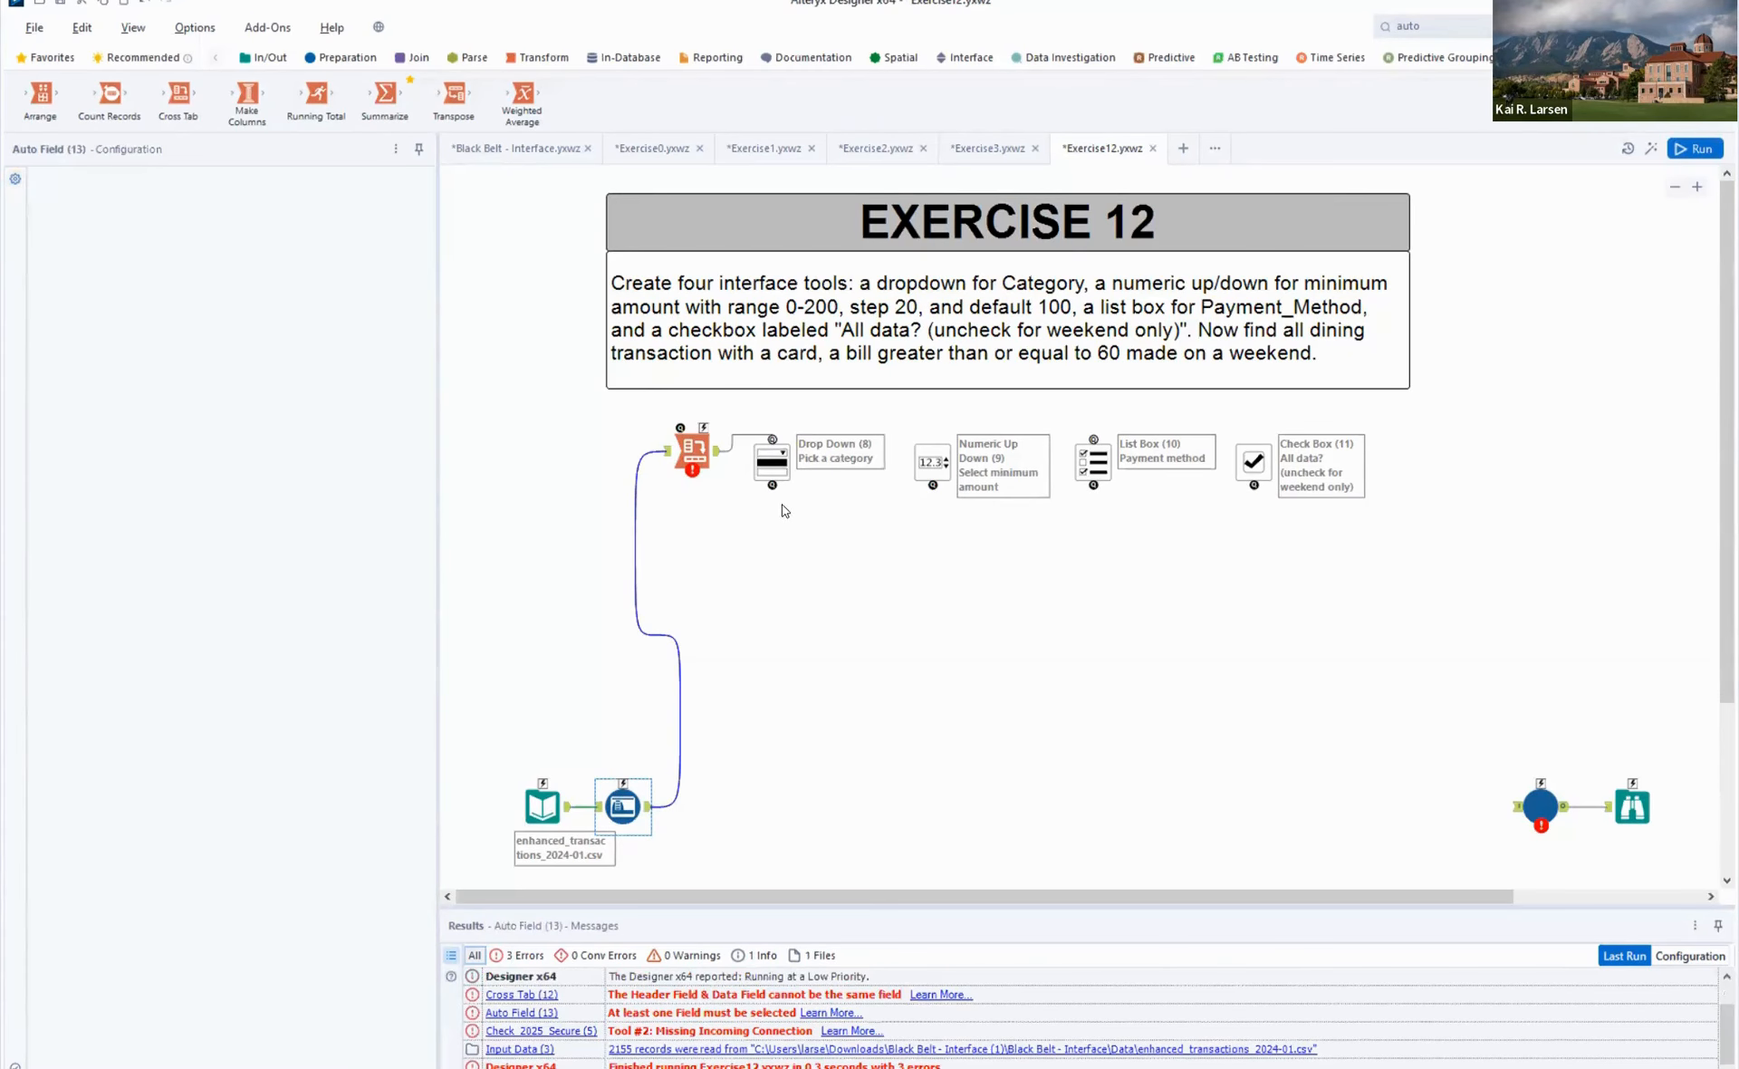
# - Configure the Cross Tab with Category as column headers, Date as values and First as the aggregation method
pyautogui.click(695, 448)
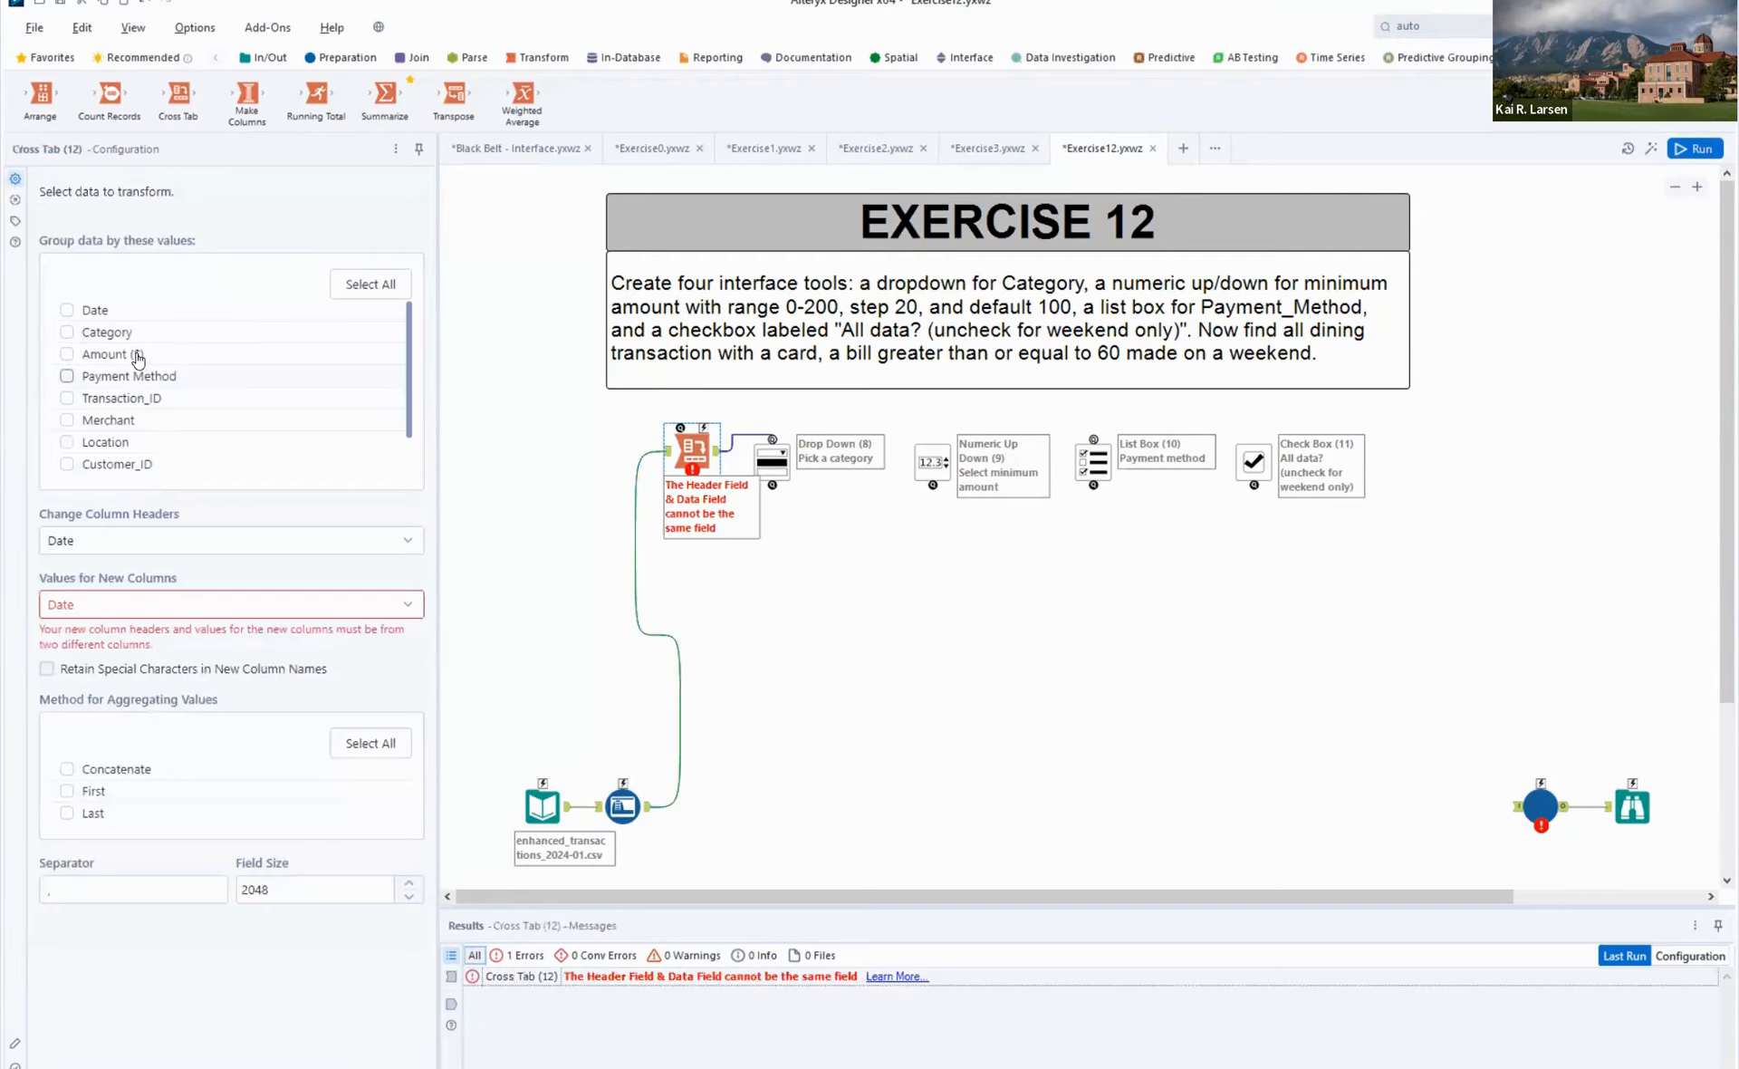
pyautogui.click(172, 544)
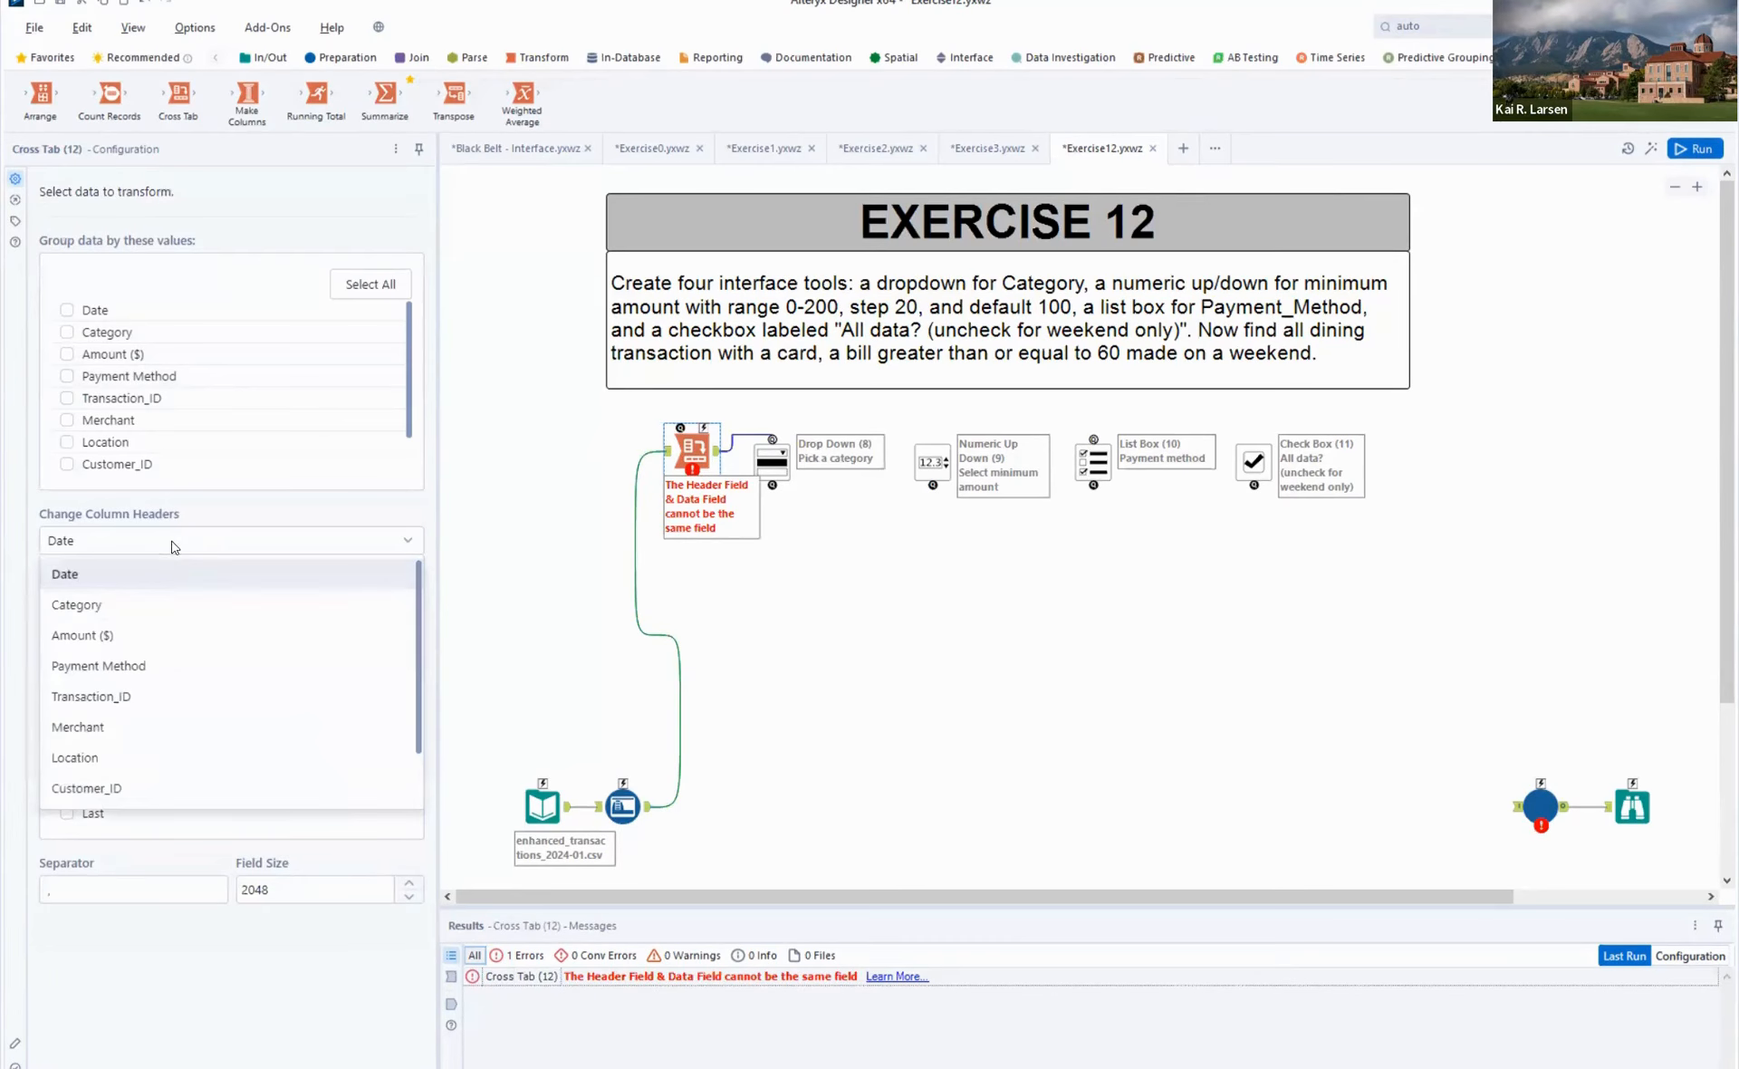
pyautogui.click(155, 603)
pyautogui.click(164, 617)
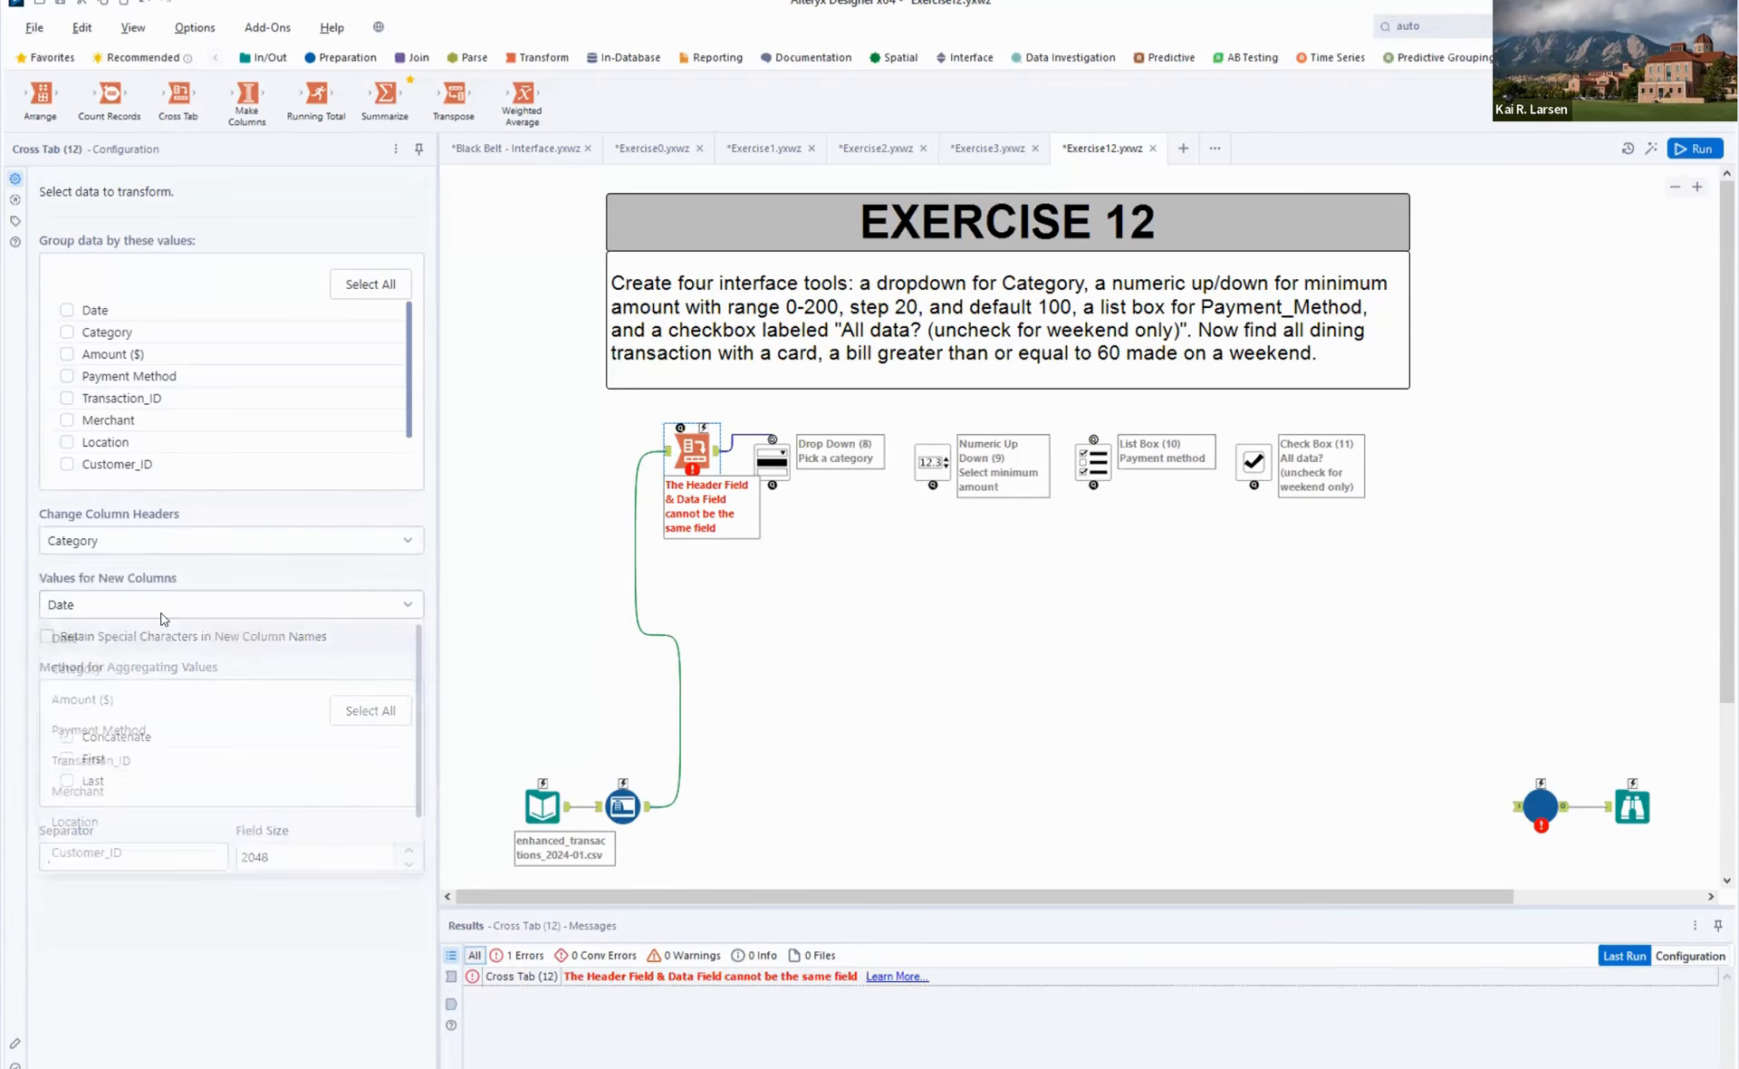
pyautogui.click(146, 669)
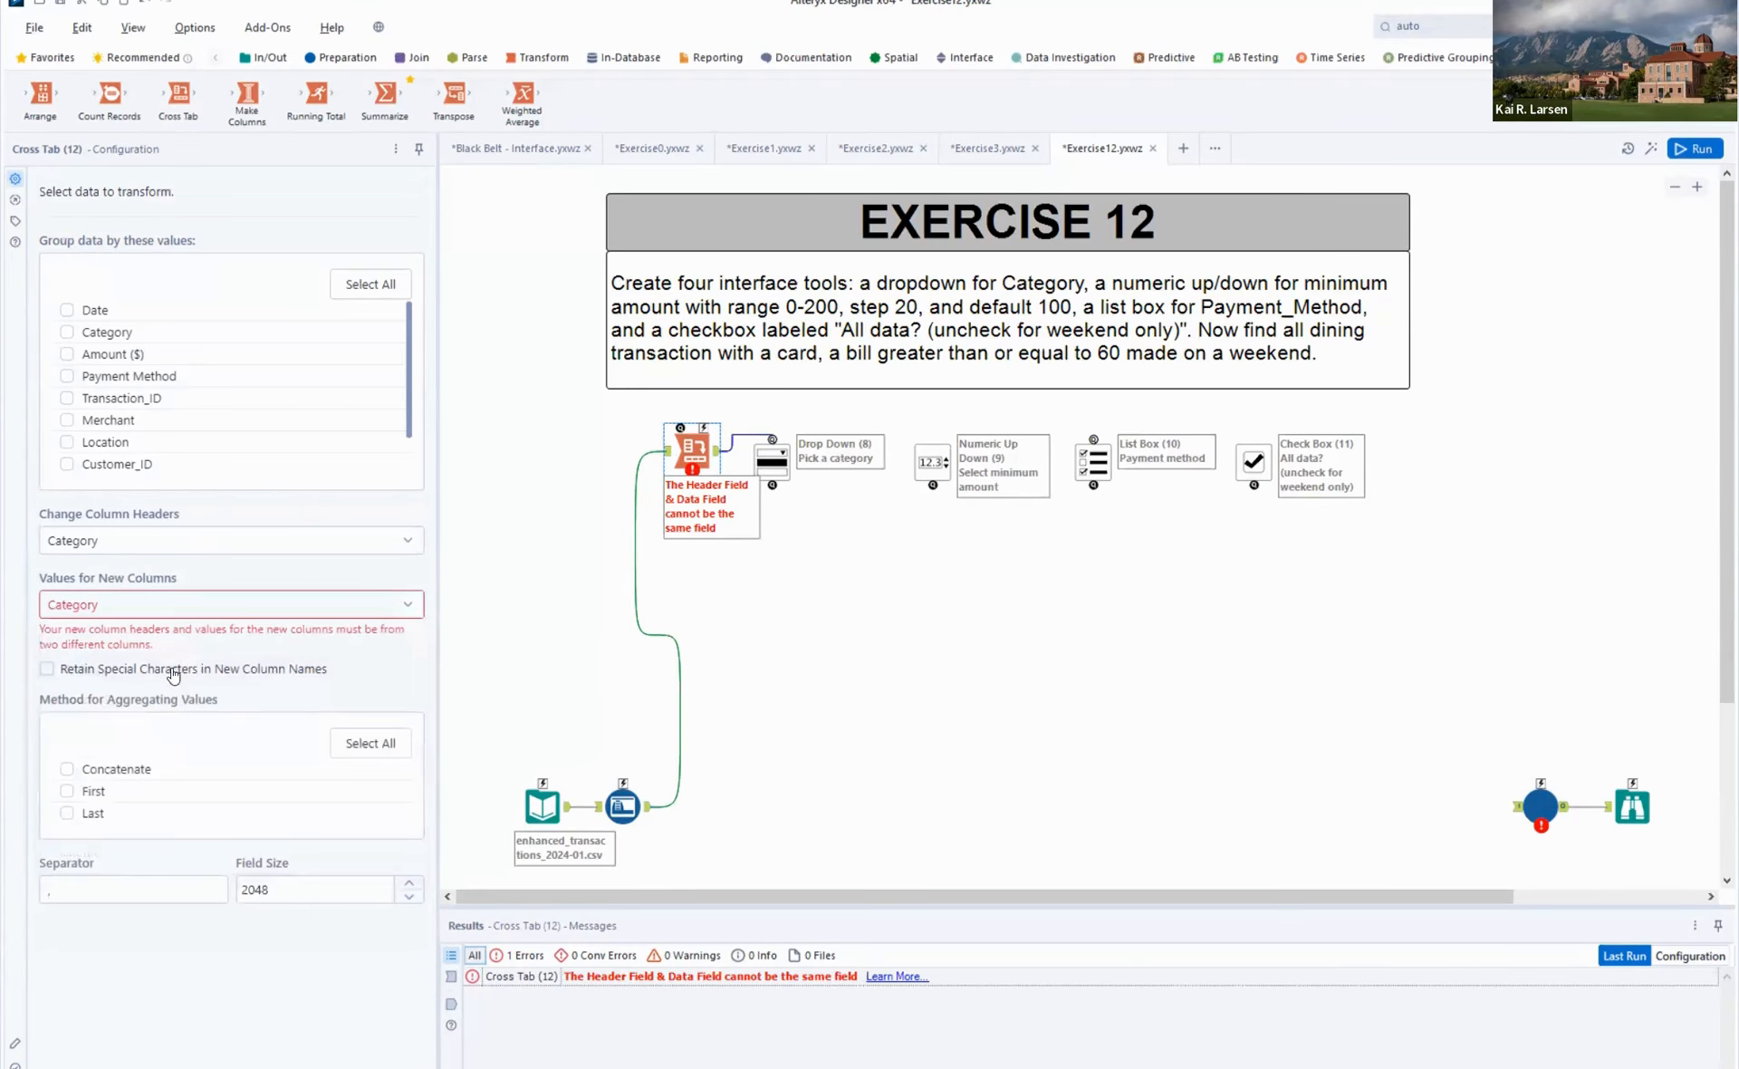
pyautogui.click(192, 612)
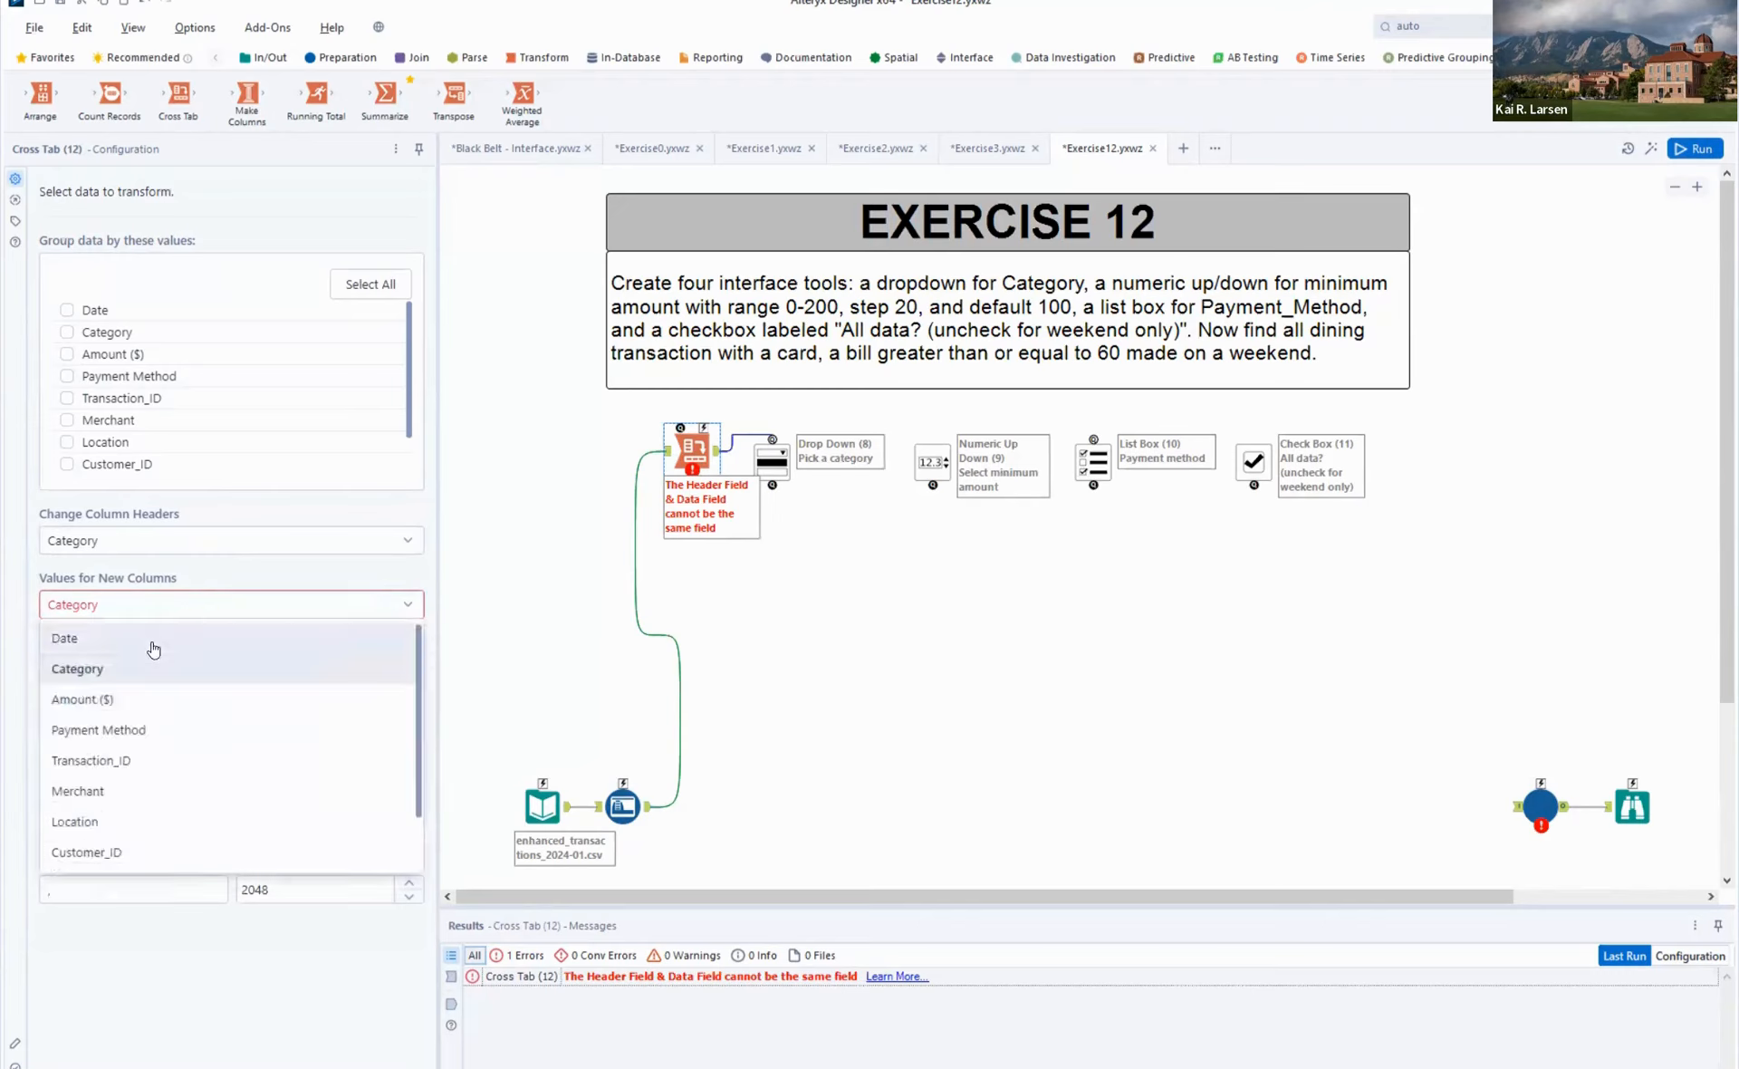
pyautogui.click(152, 636)
pyautogui.click(94, 758)
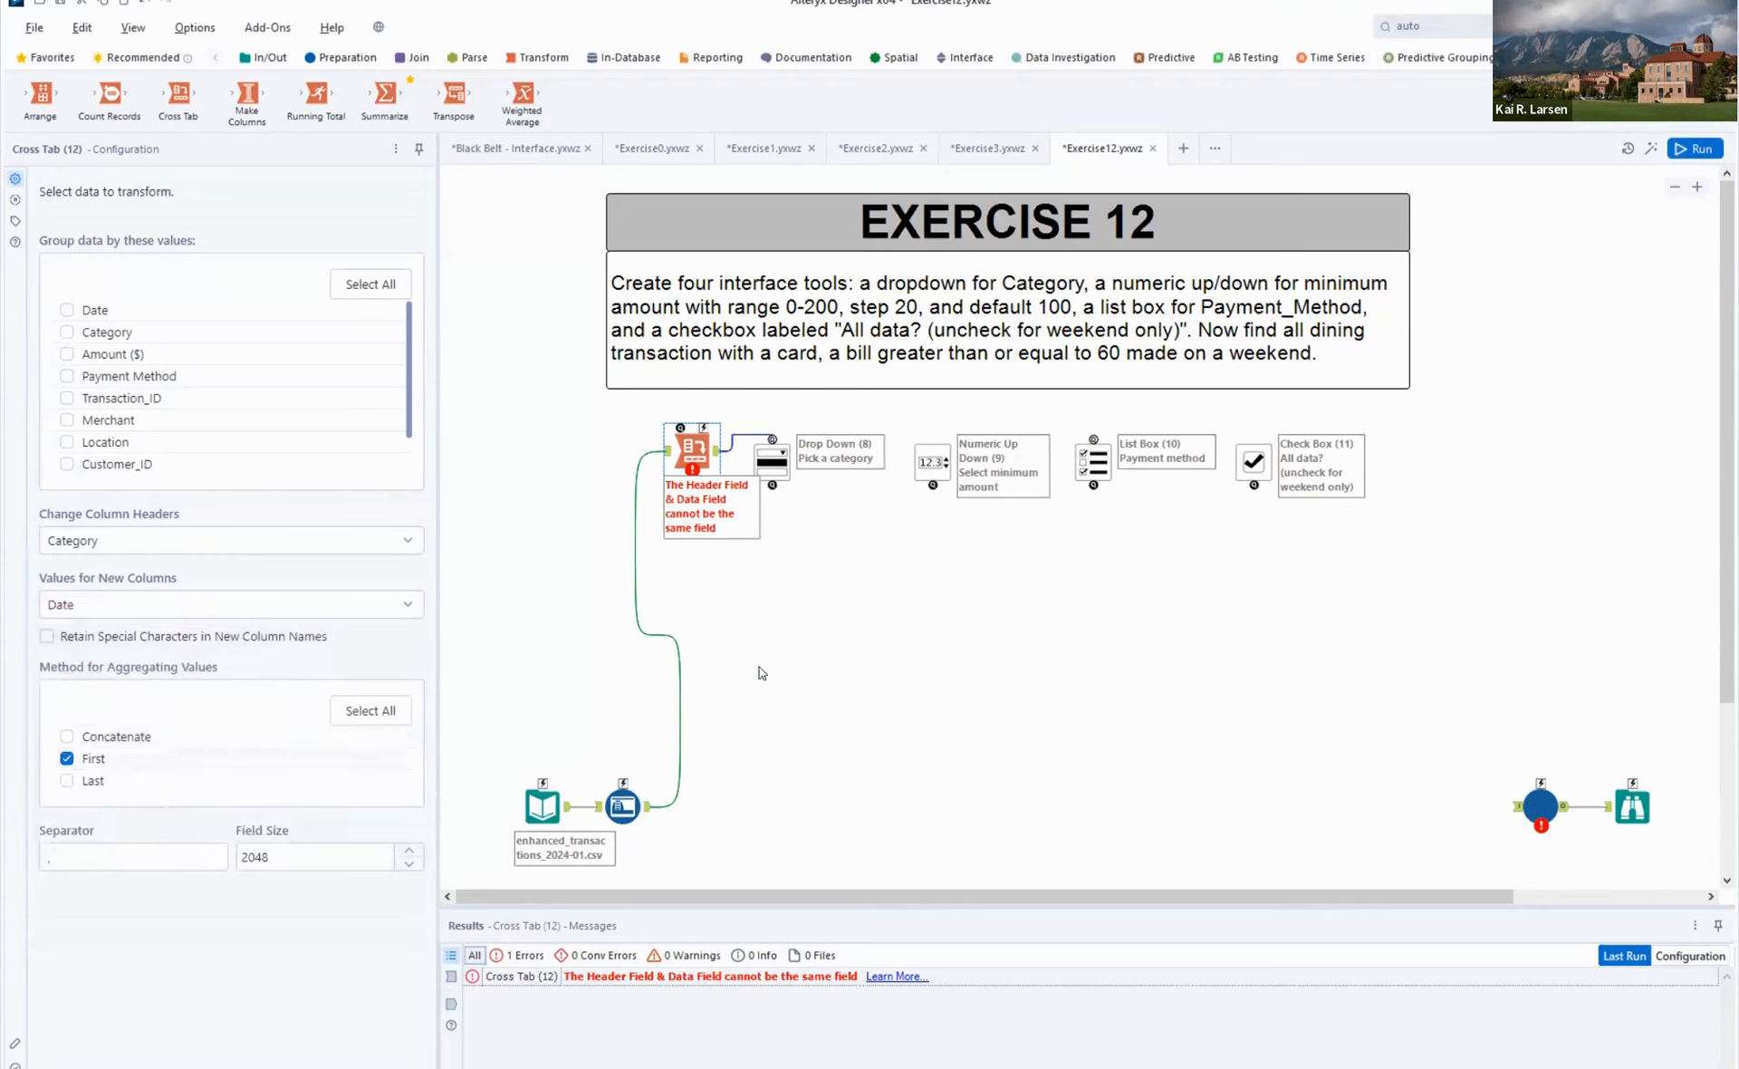
# - Rerun the workflow and check the Drop Down's configuration and the Cross Tab's output
pyautogui.hotkey('ctrl', 'r')
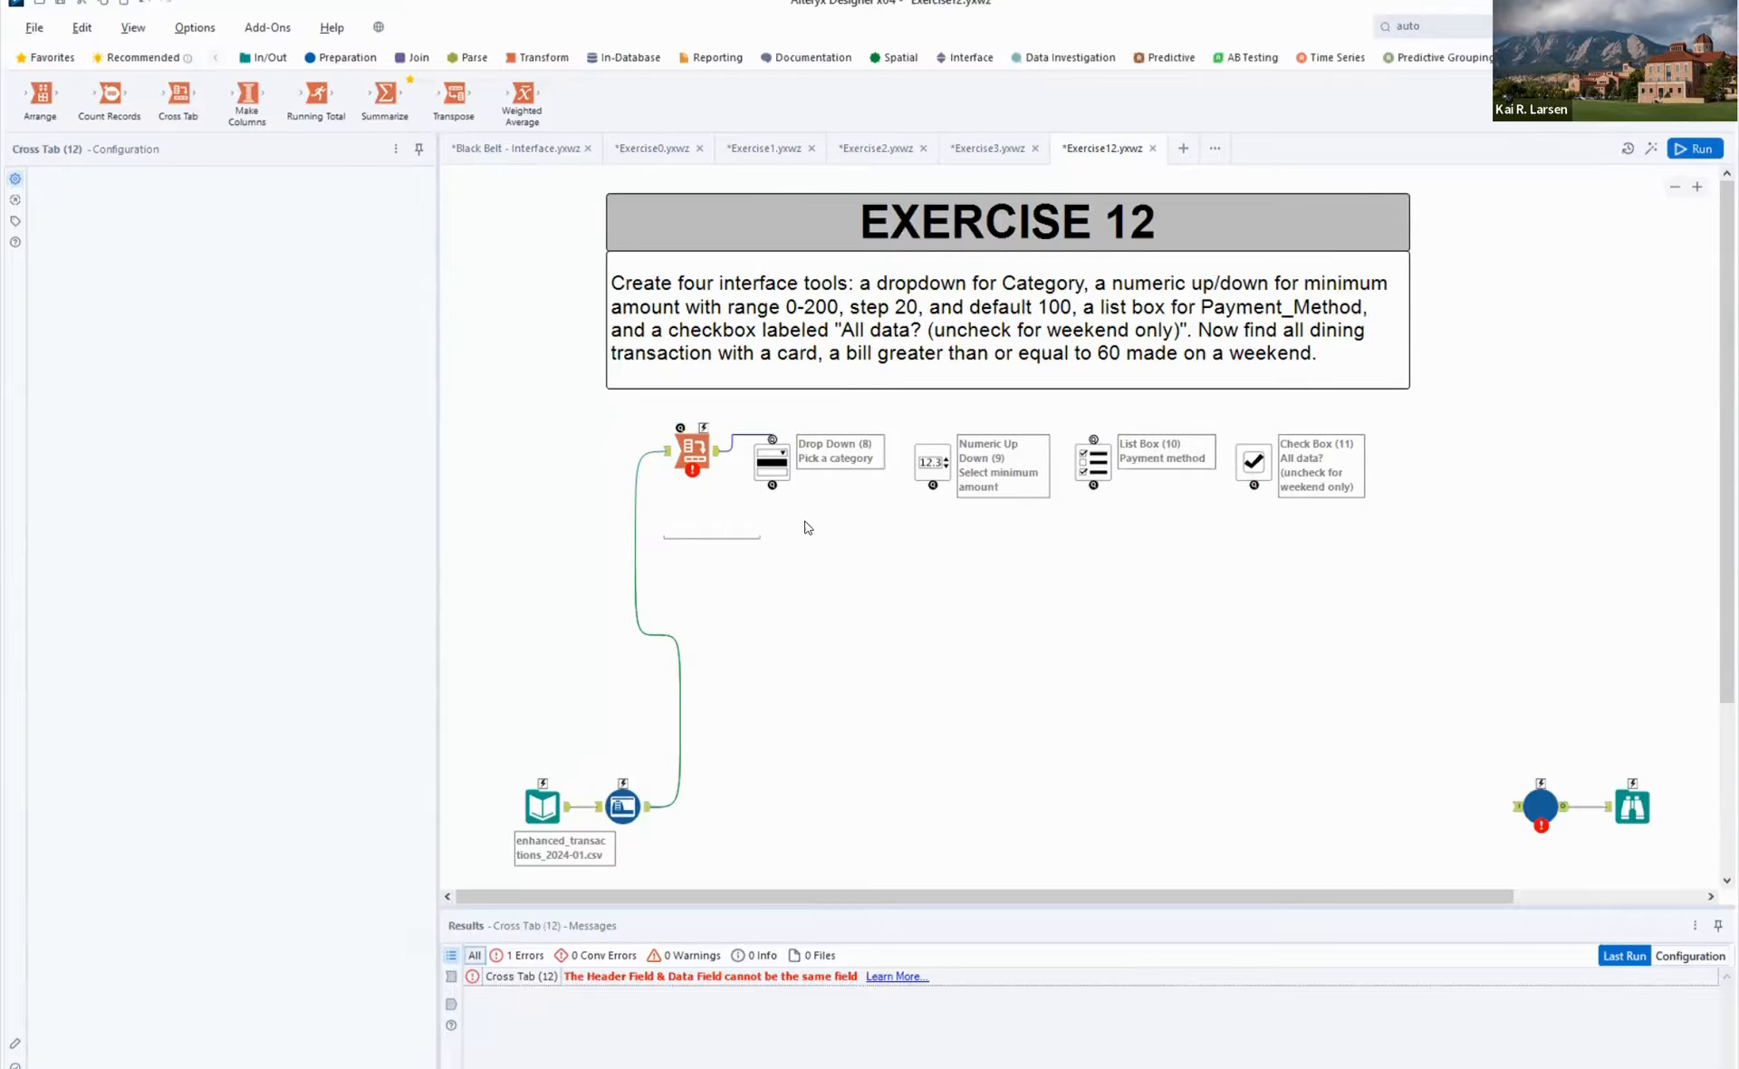
pyautogui.click(772, 457)
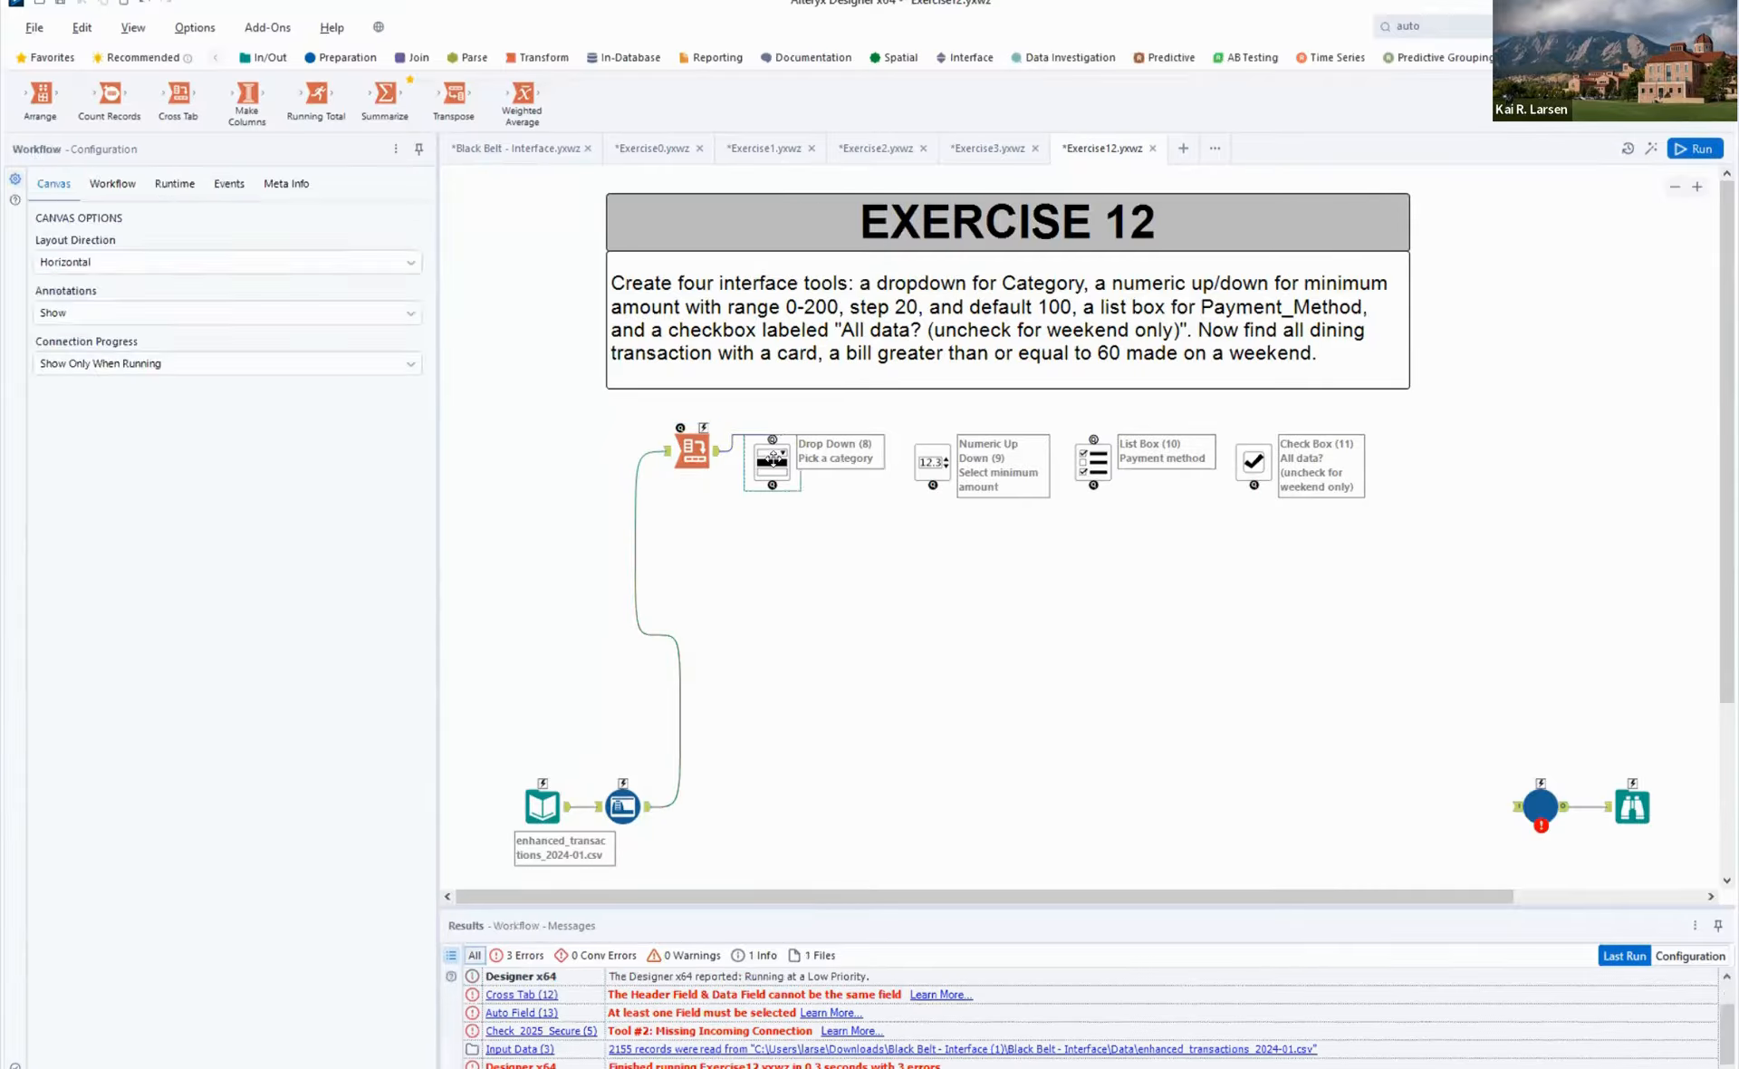
pyautogui.click(772, 458)
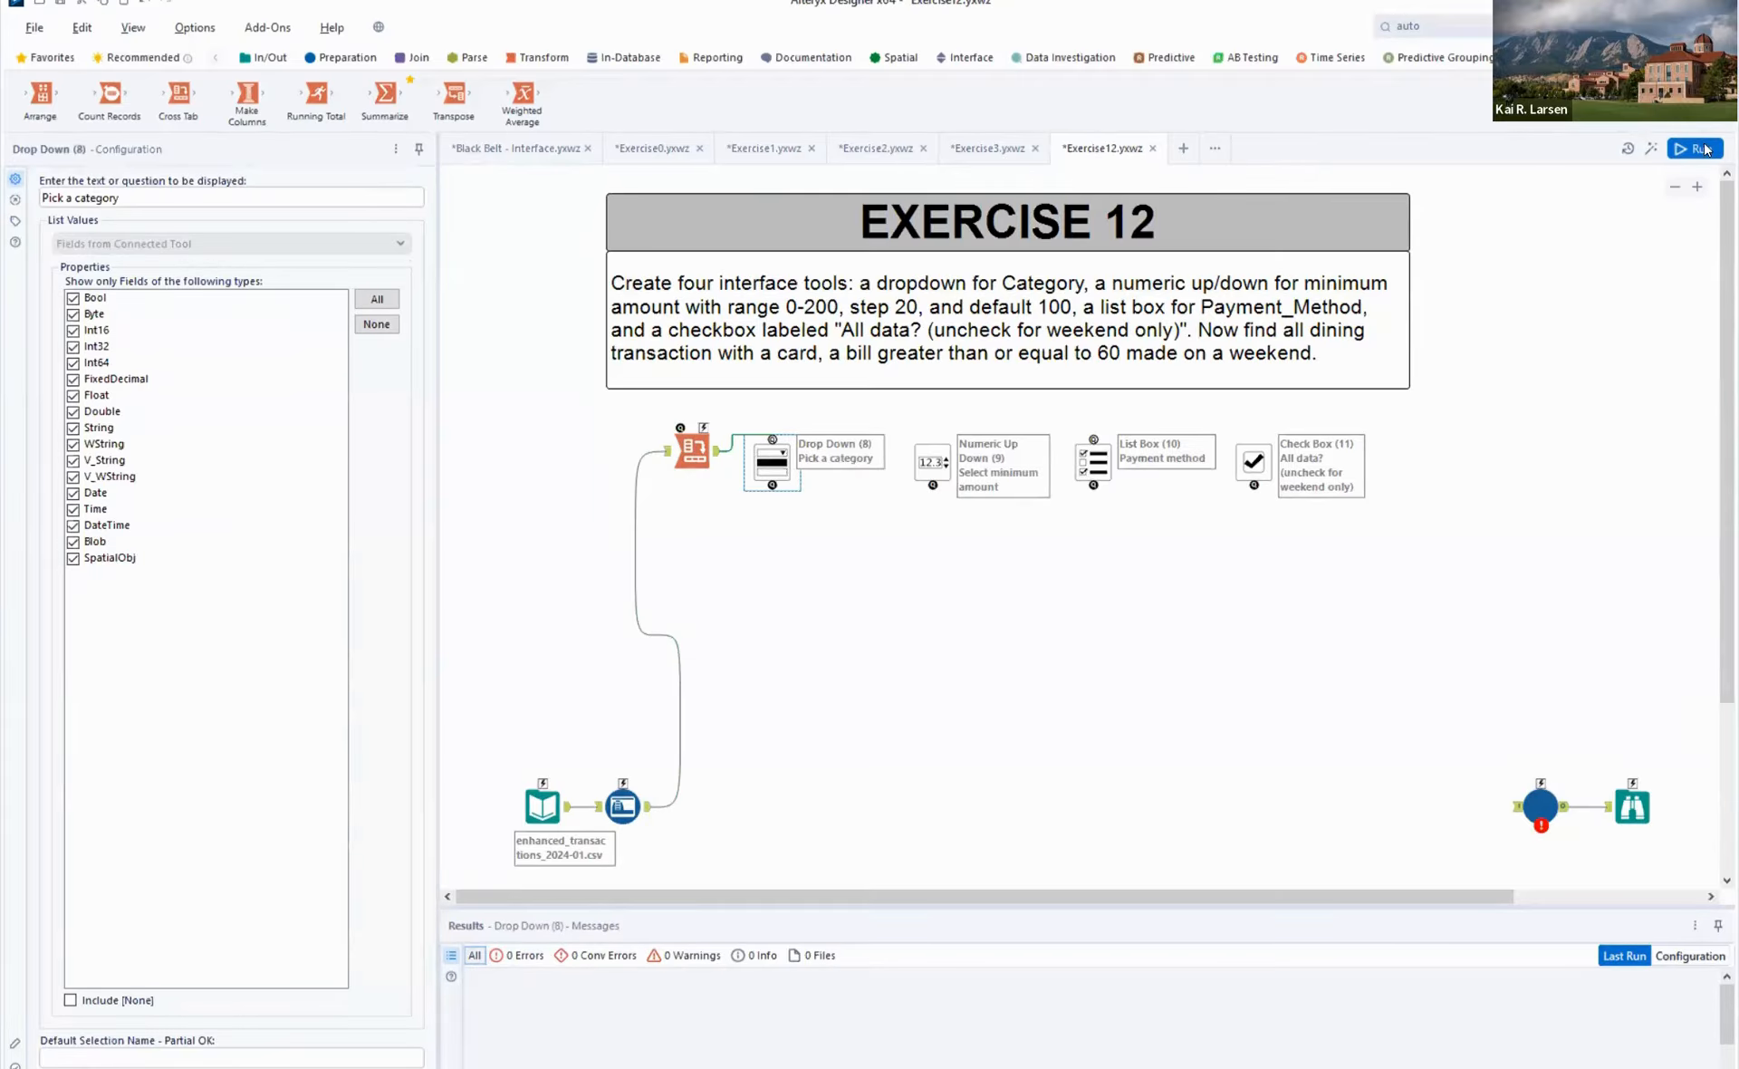
pyautogui.click(715, 450)
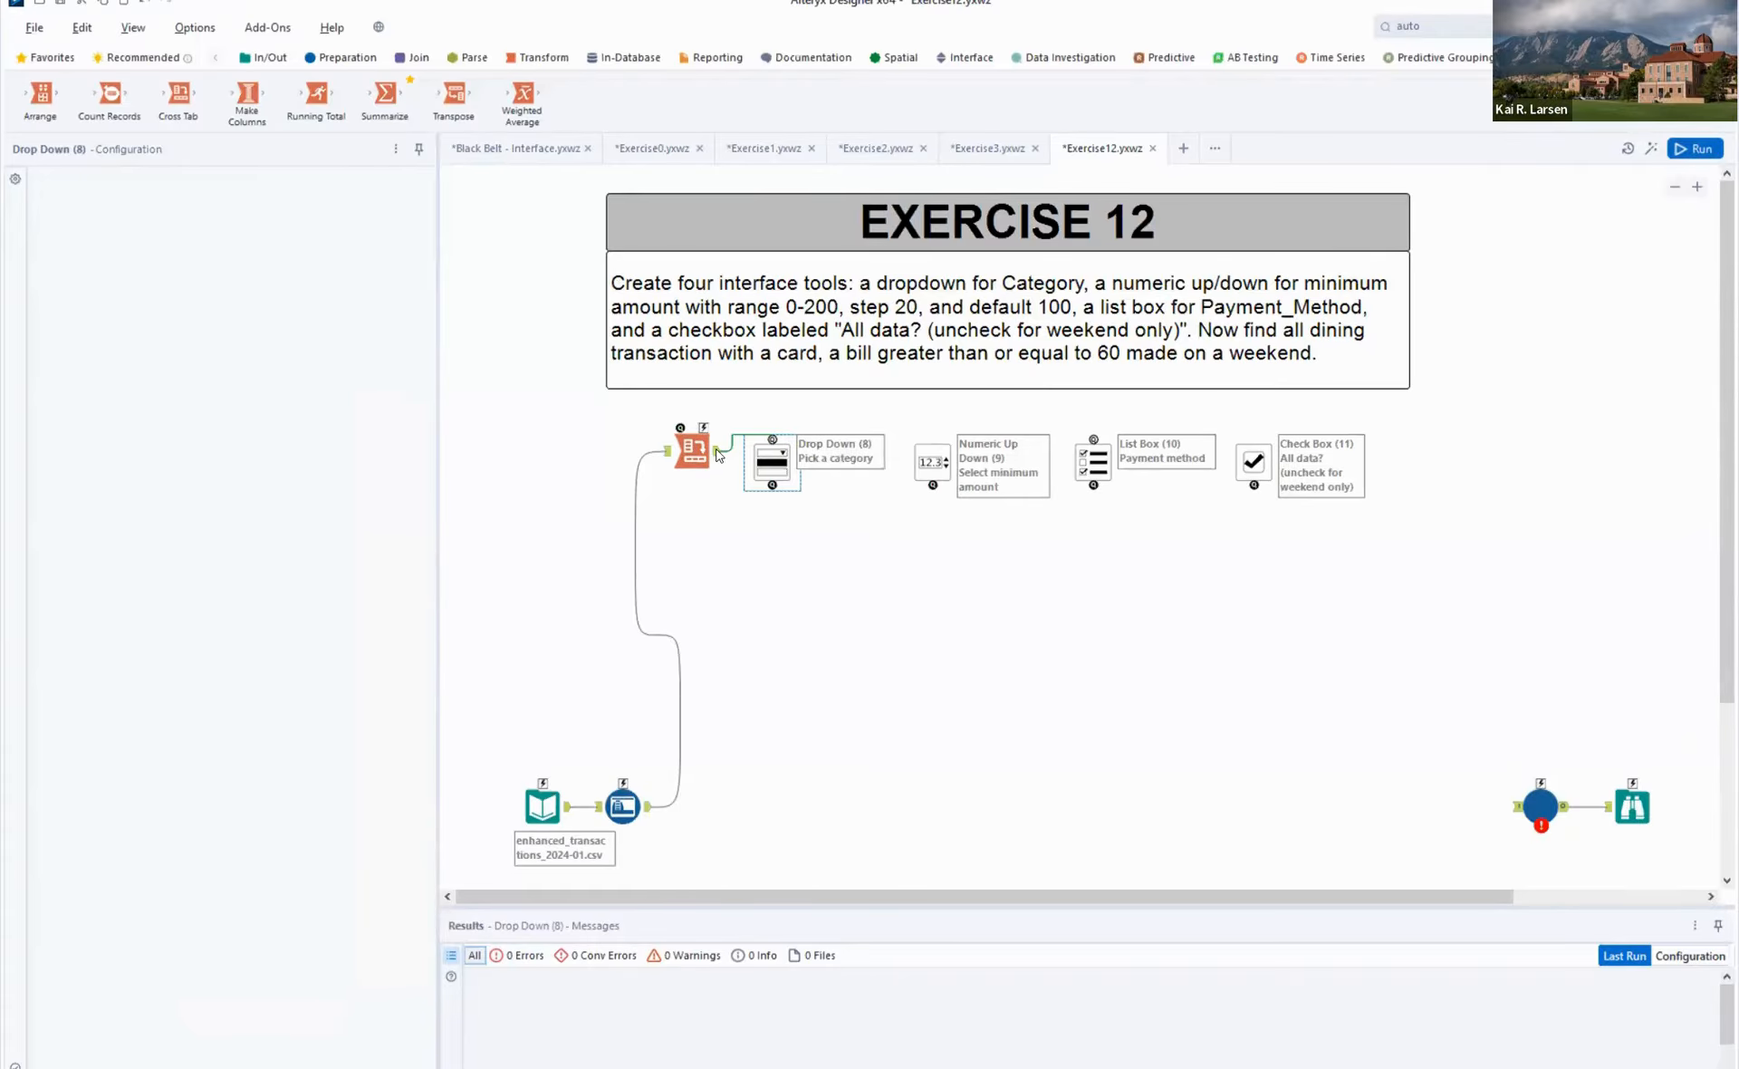
# - Rerun the workflow to check the Cross Tab's output, and move the four interface tools farther away from the Cross Tab
pyautogui.hotkey('ctrl', 'r')
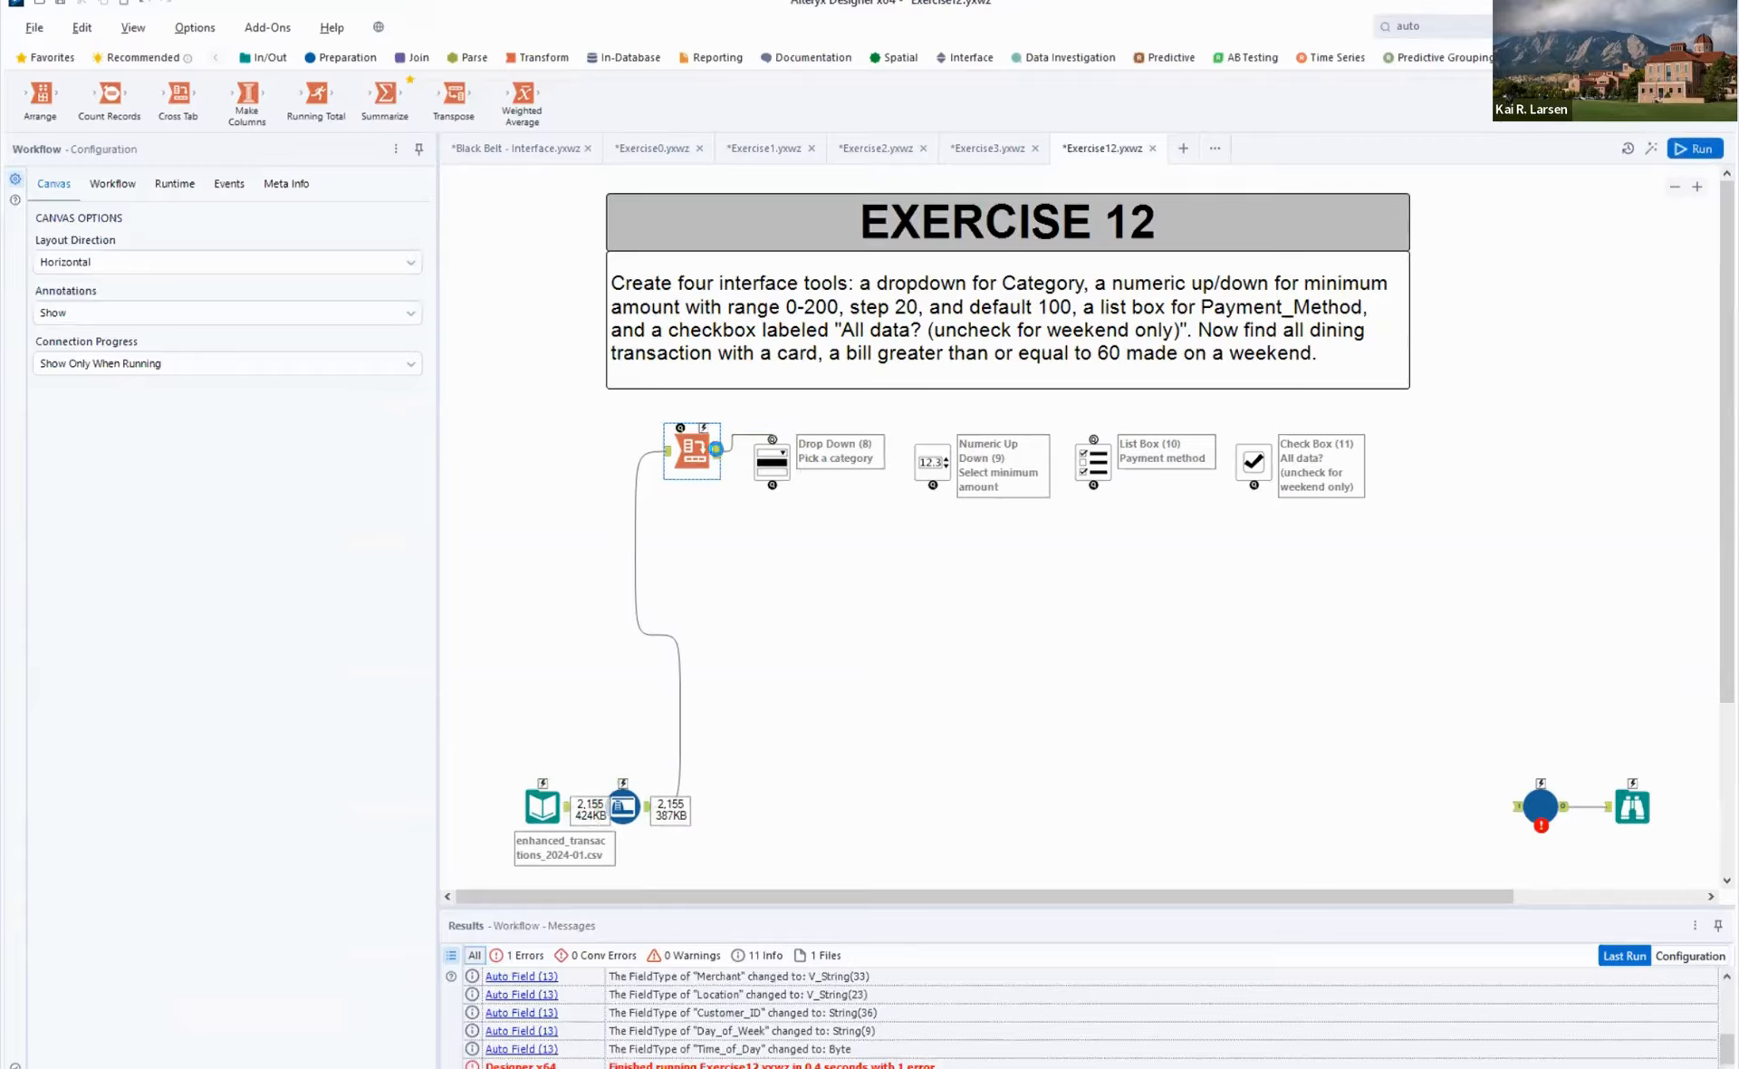
pyautogui.click(715, 450)
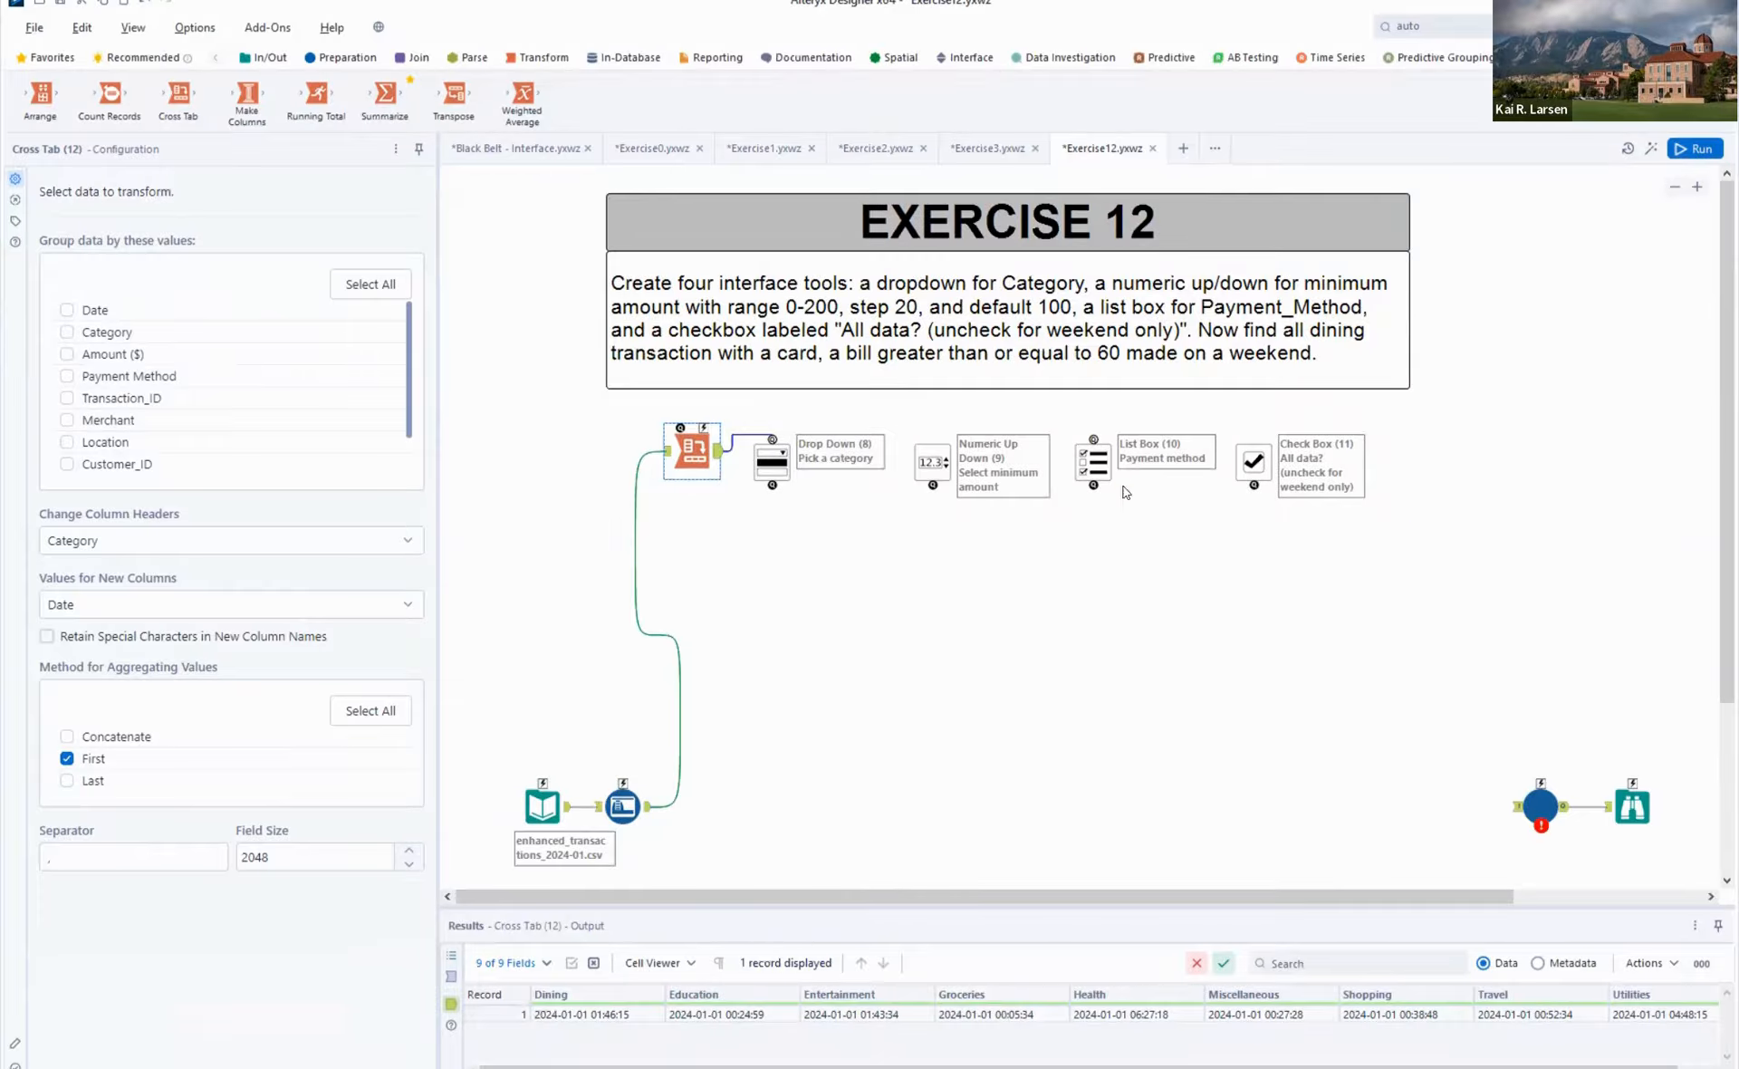
pyautogui.moveTo(1415, 535); pyautogui.dragTo(868, 490)
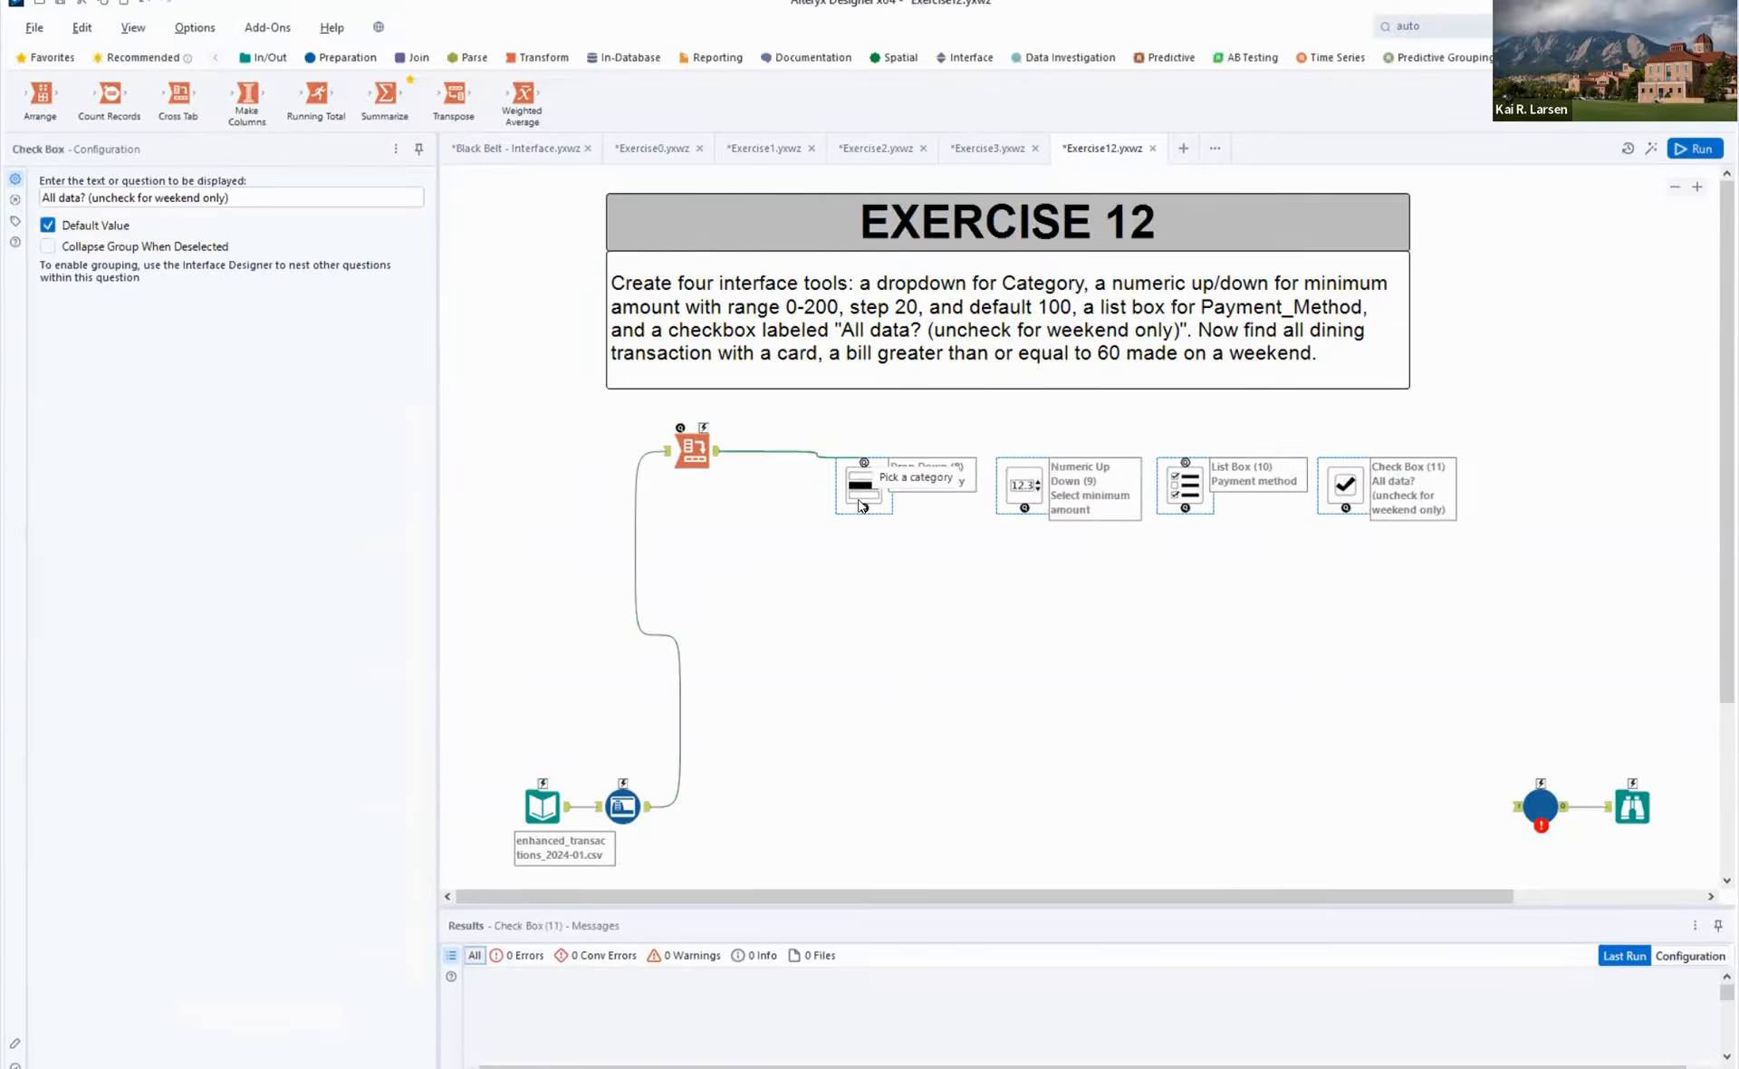
pyautogui.hotkey('ctrl', 'r')
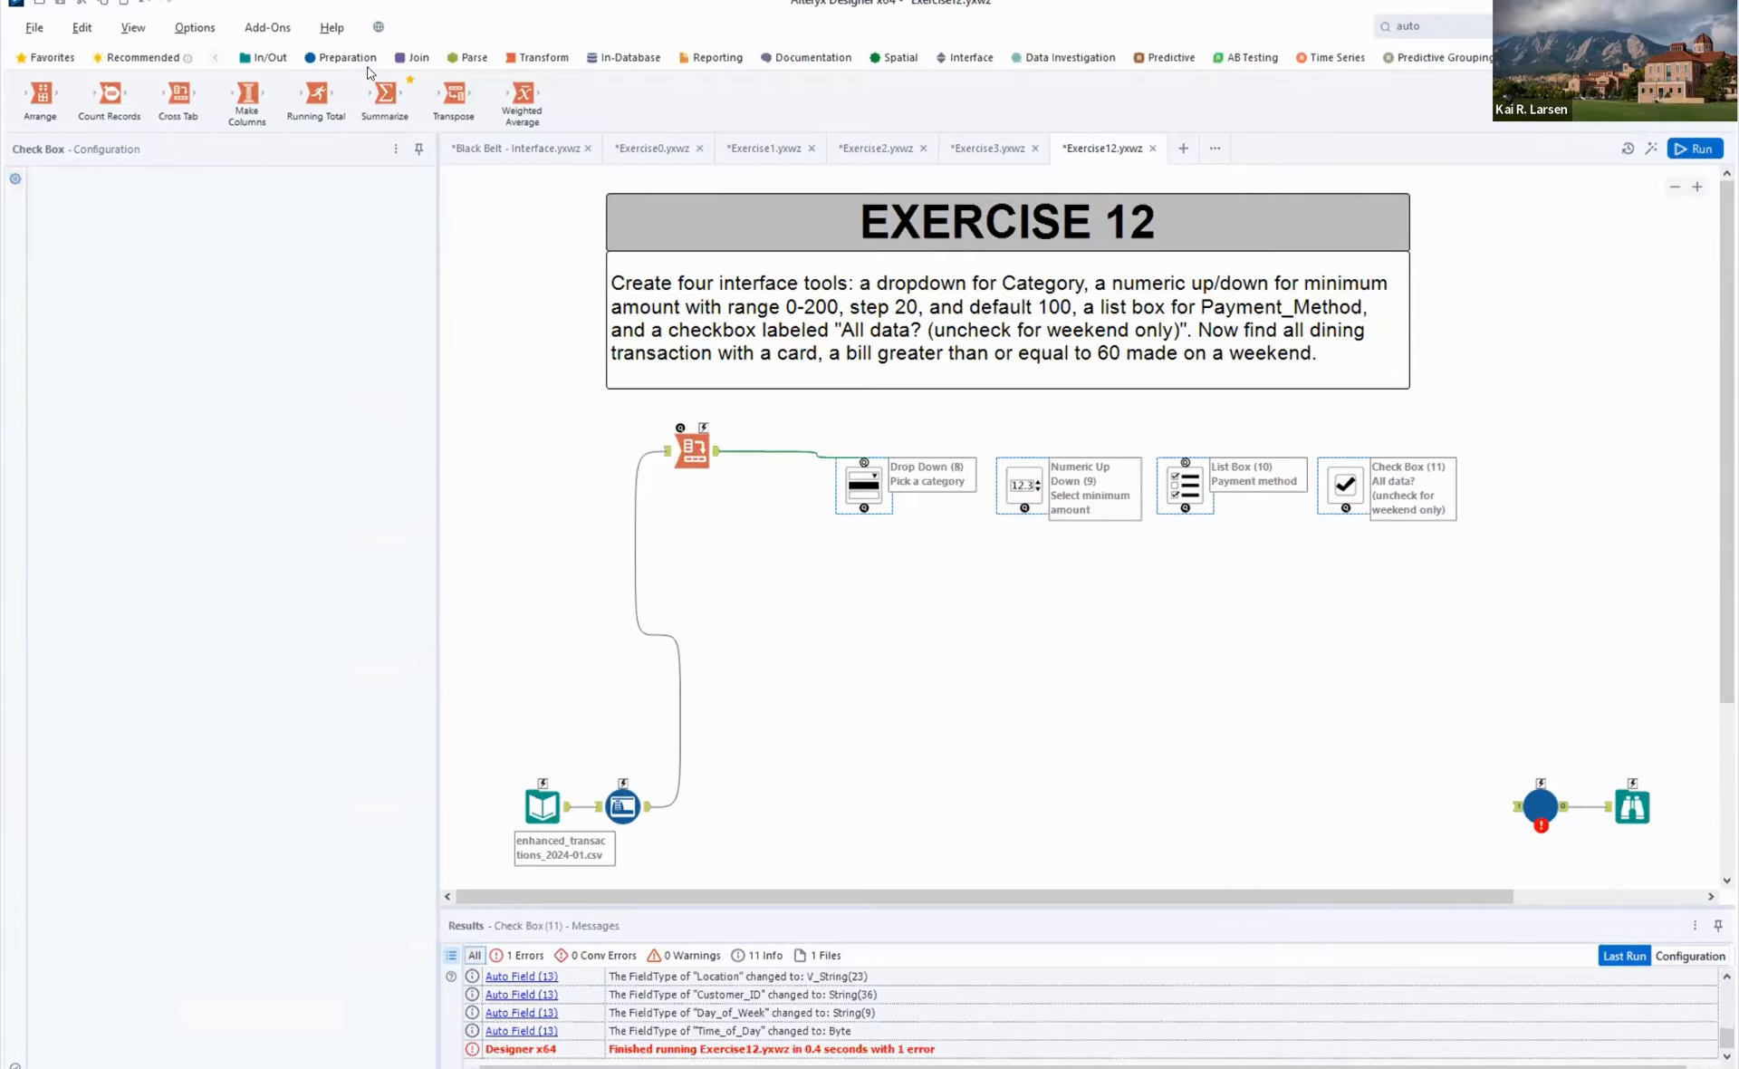
# - Insert a Sort tool between the Auto Field and the Cross Tab, sorting by Category in ascending order
pyautogui.click(365, 61)
pyautogui.click(1014, 179)
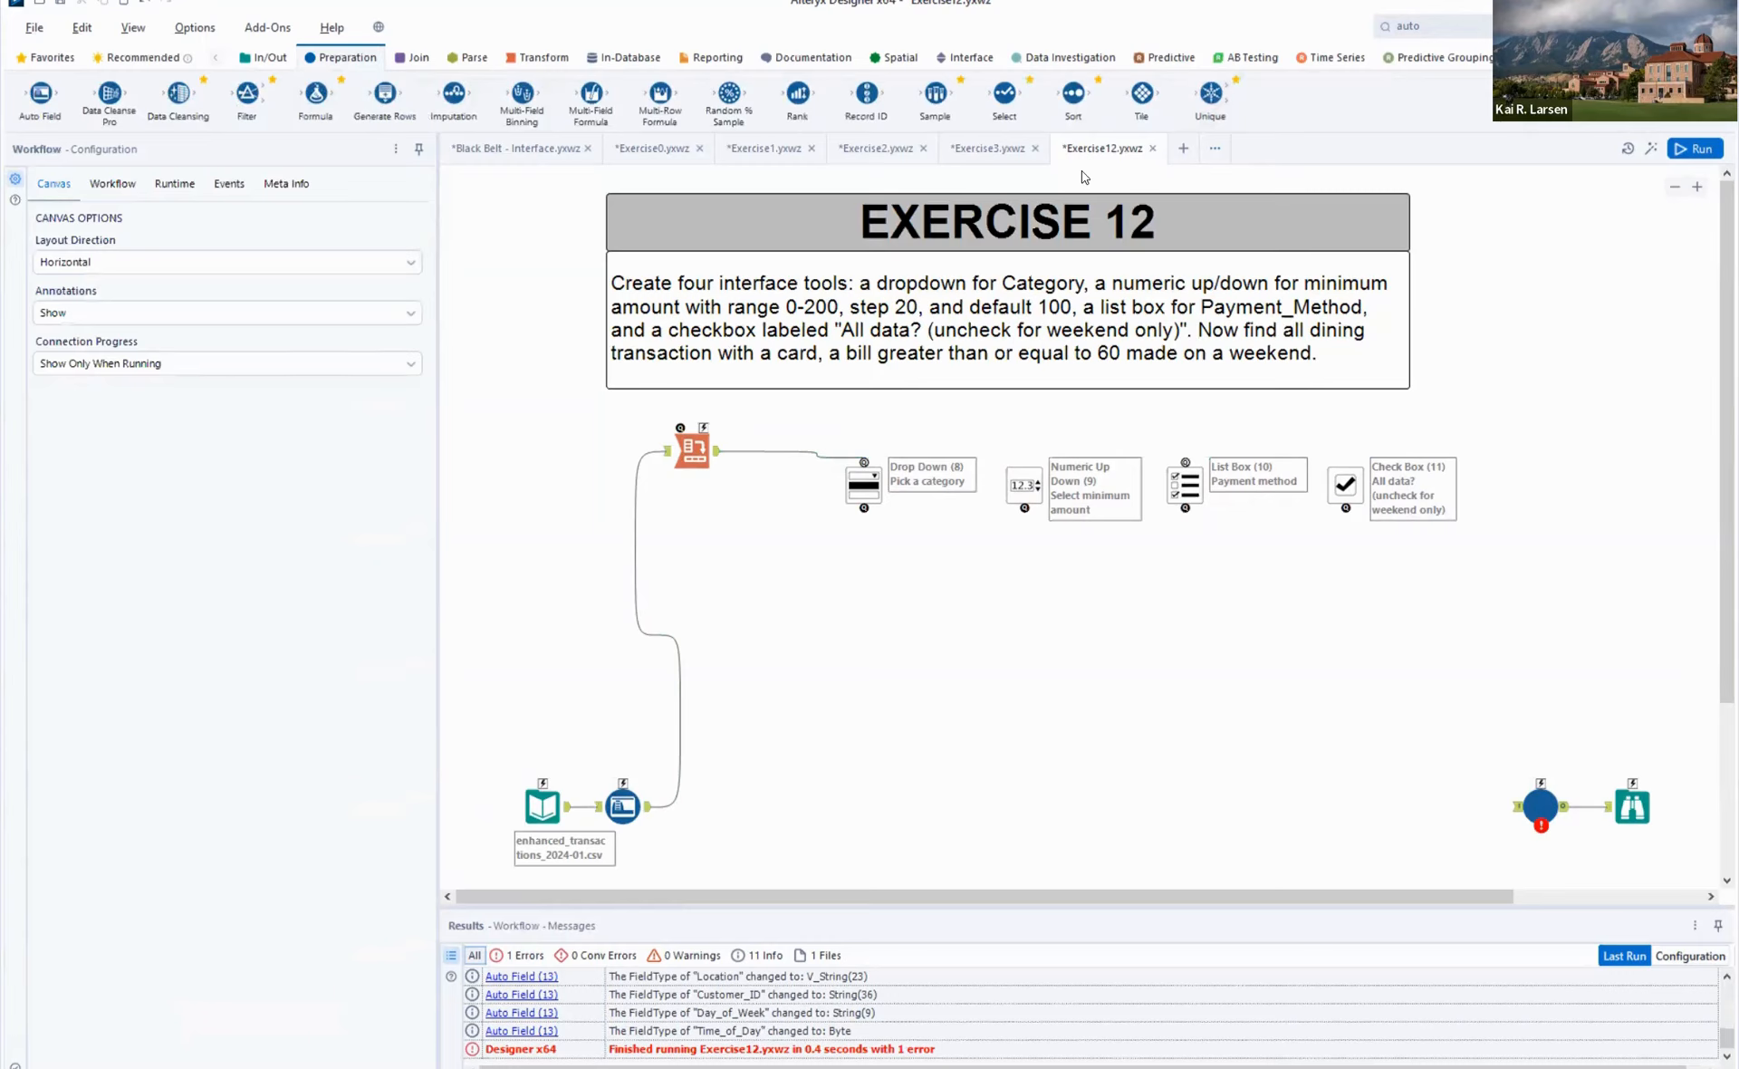
pyautogui.click(706, 449)
pyautogui.moveTo(1074, 92); pyautogui.dragTo(640, 507)
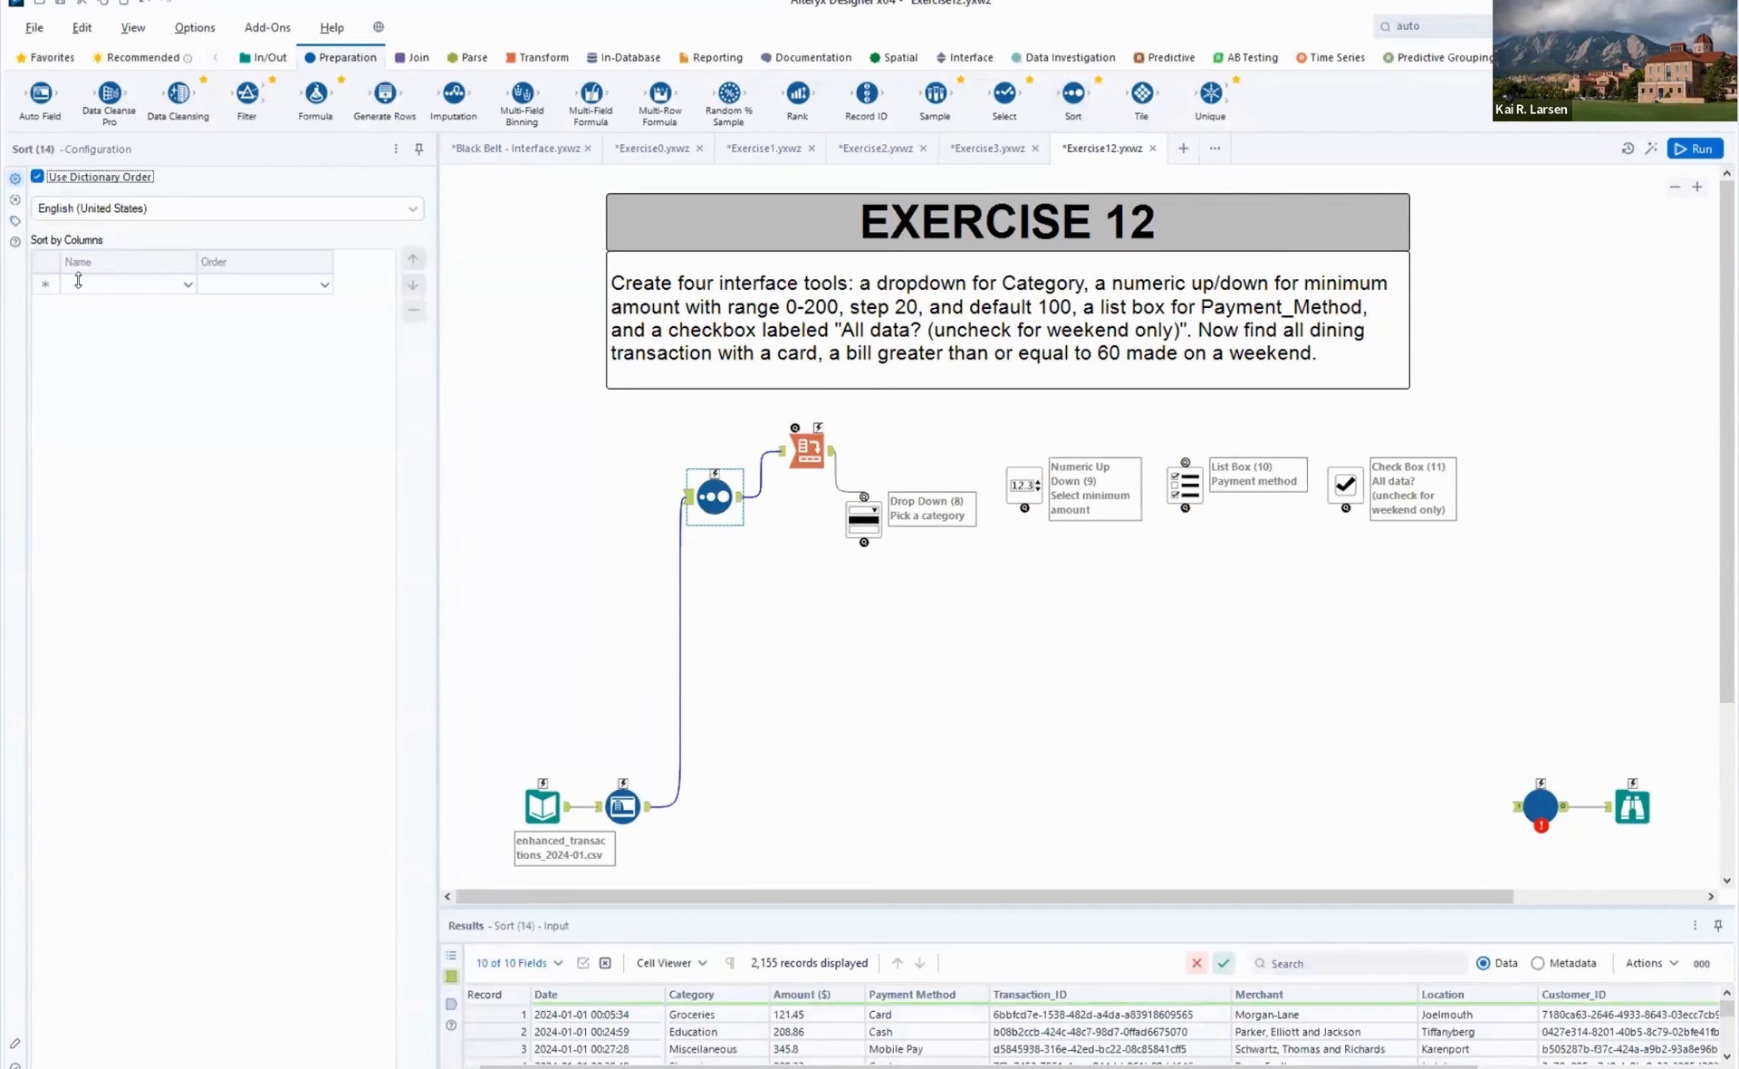
pyautogui.click(158, 290)
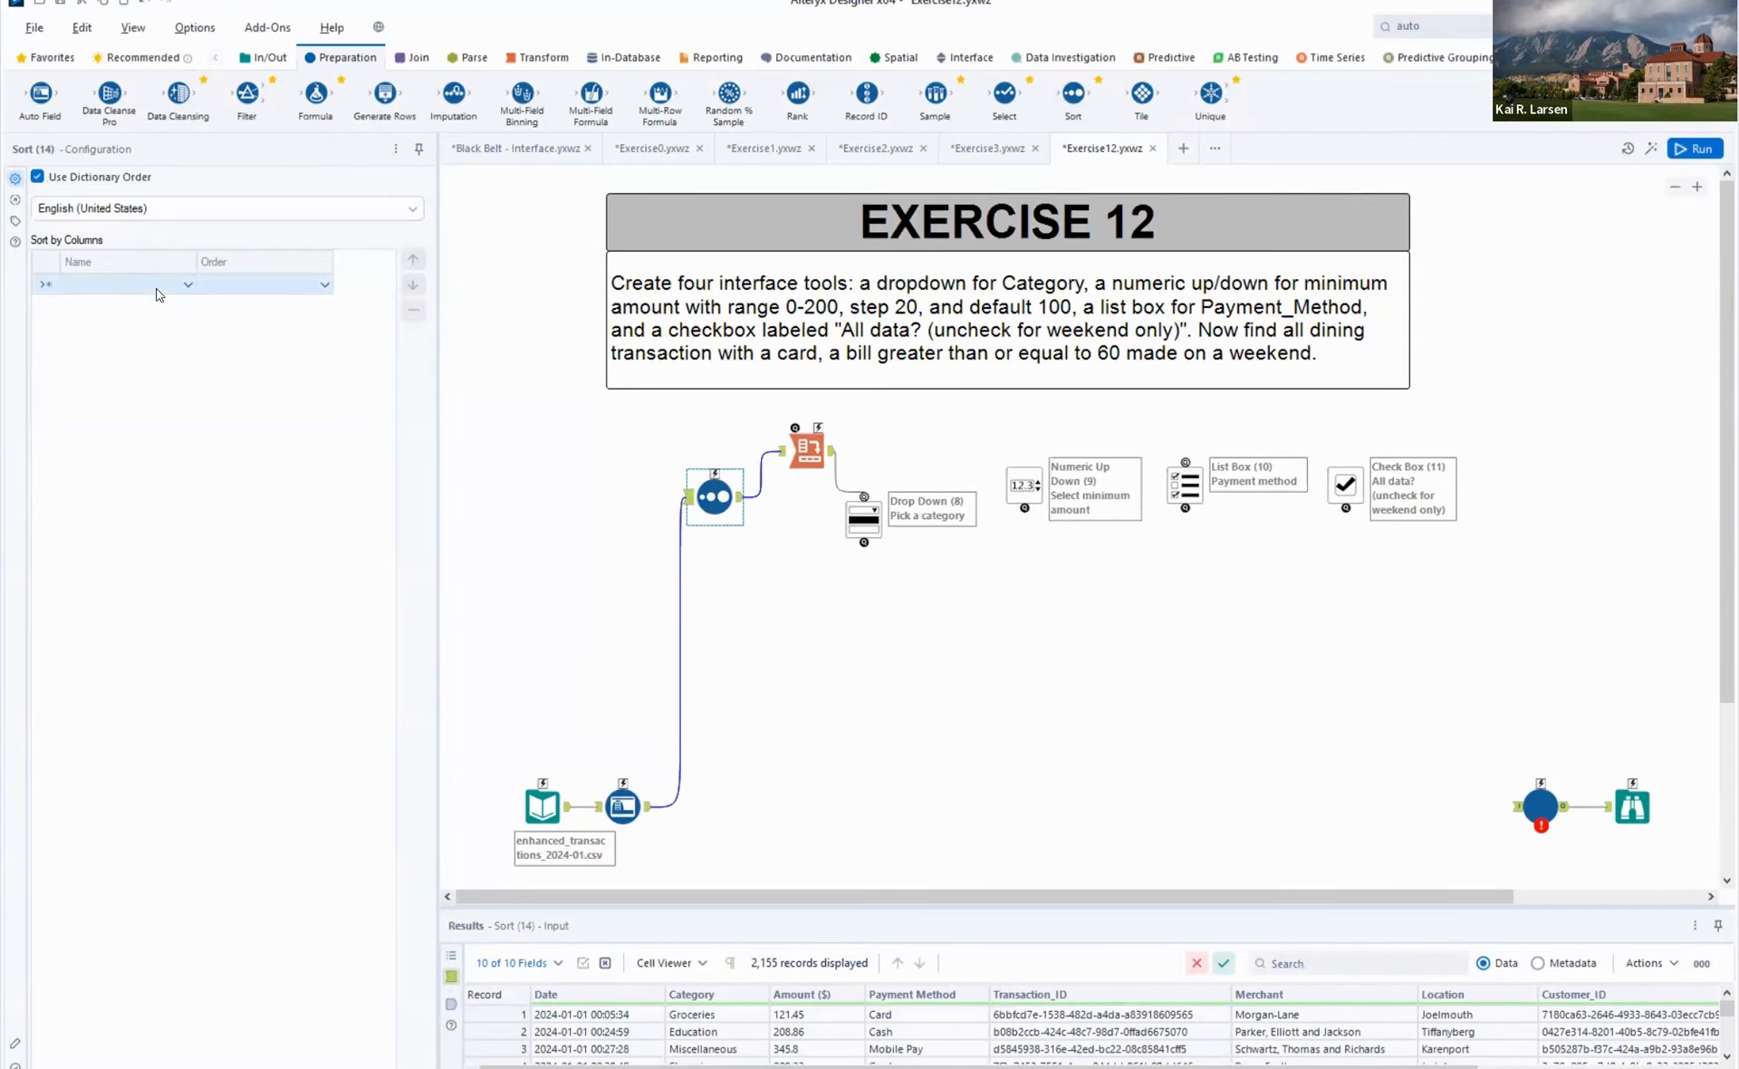
pyautogui.click(153, 285)
# - Run the workflow to check the Cross Tab's output, then align the Sort with the Cross Tab and place the Drop Down beneath it
pyautogui.click(1697, 150)
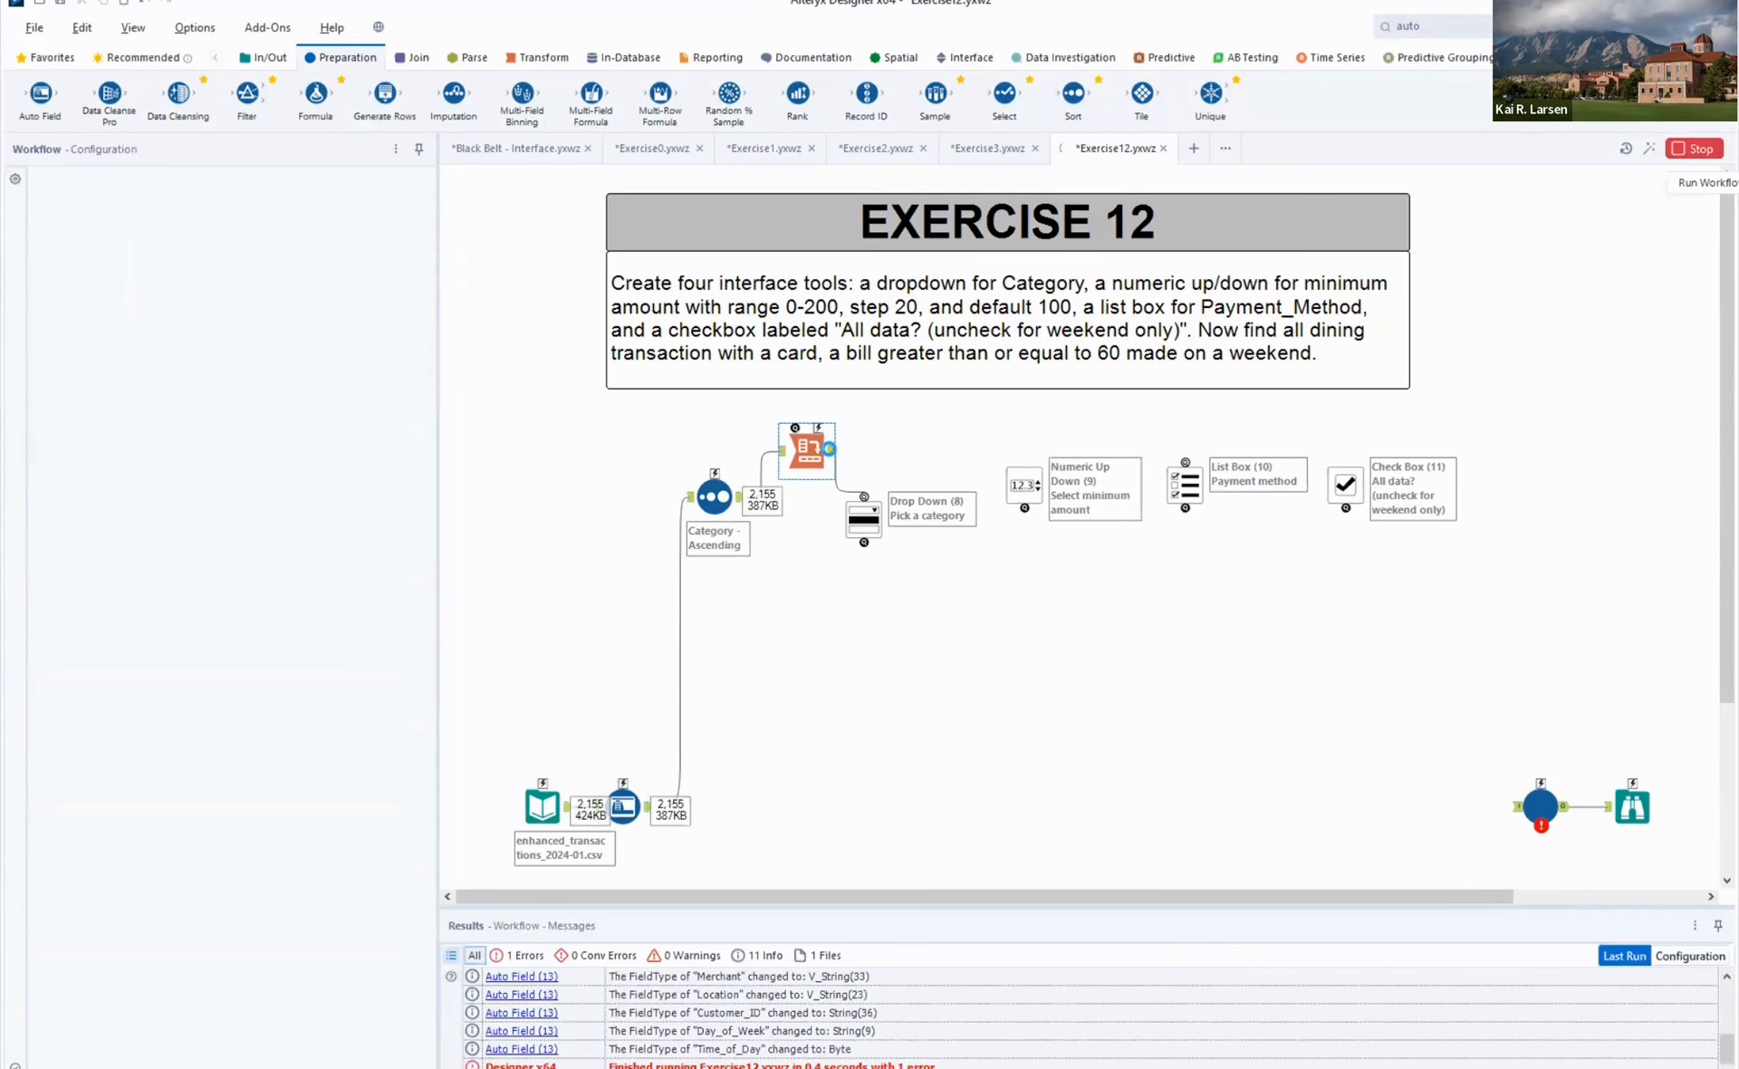
pyautogui.click(826, 455)
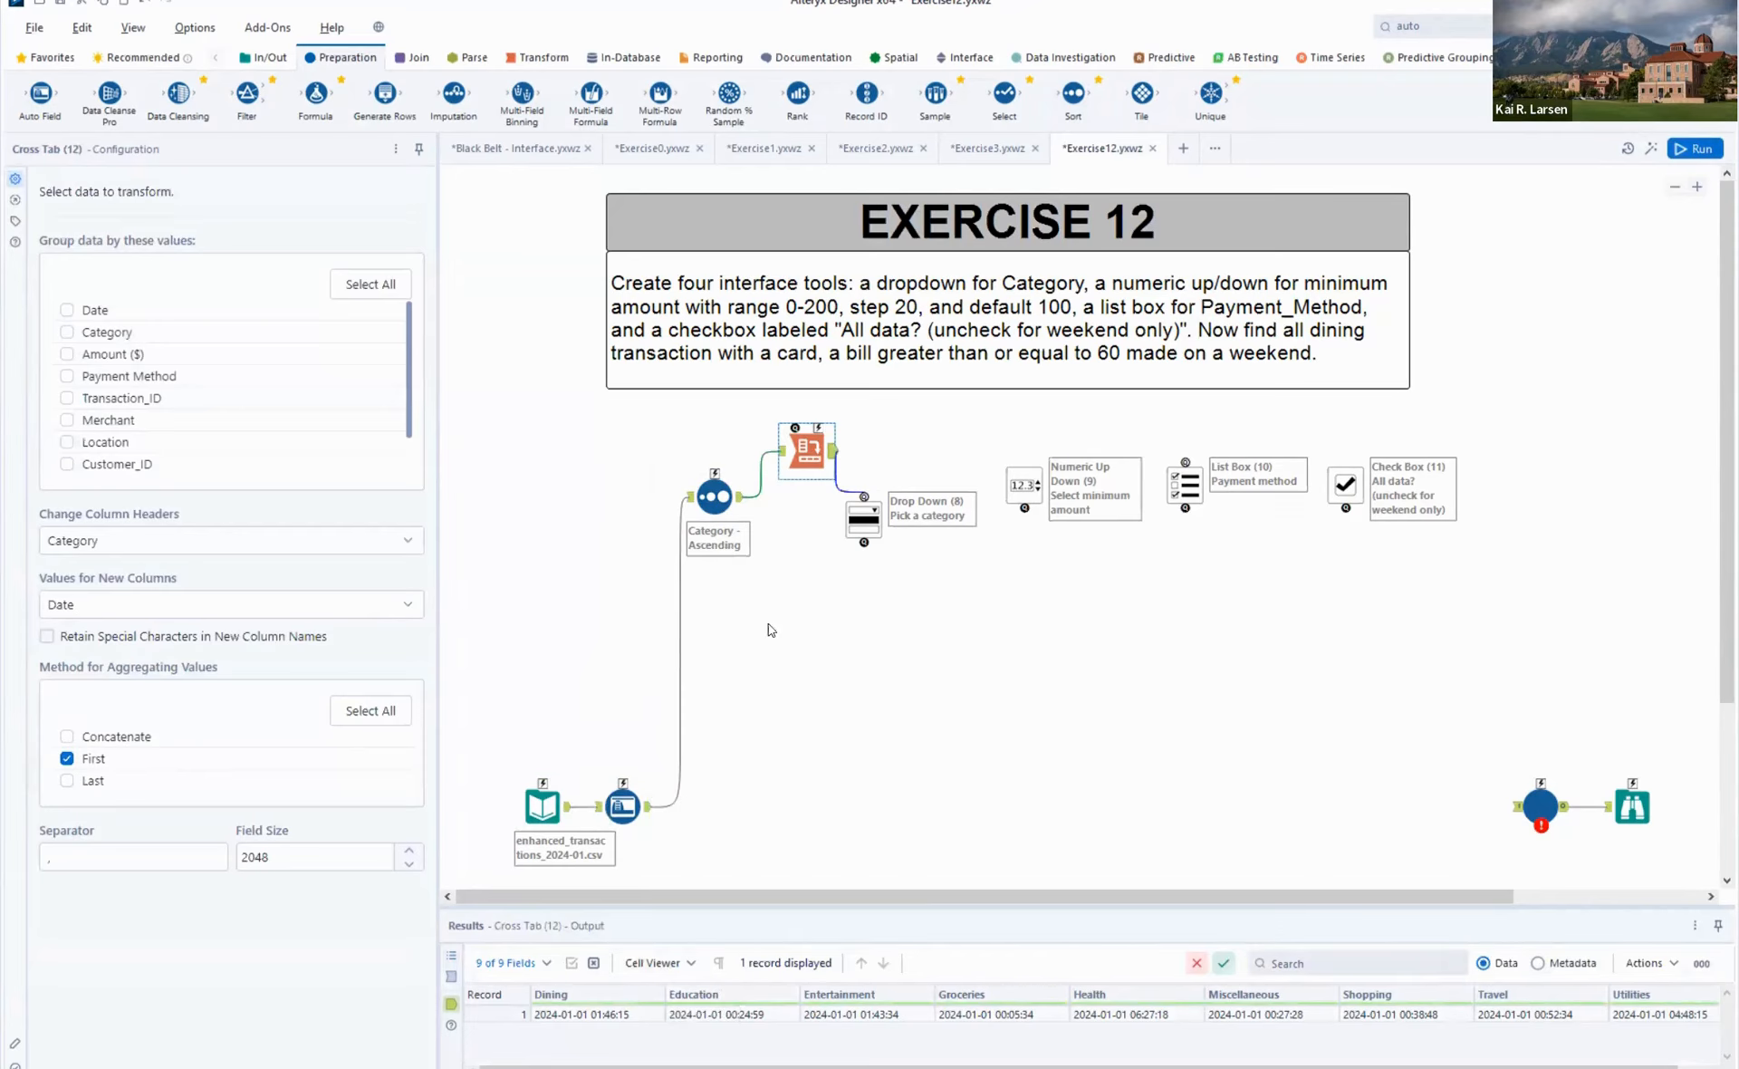
pyautogui.moveTo(708, 494); pyautogui.dragTo(720, 447)
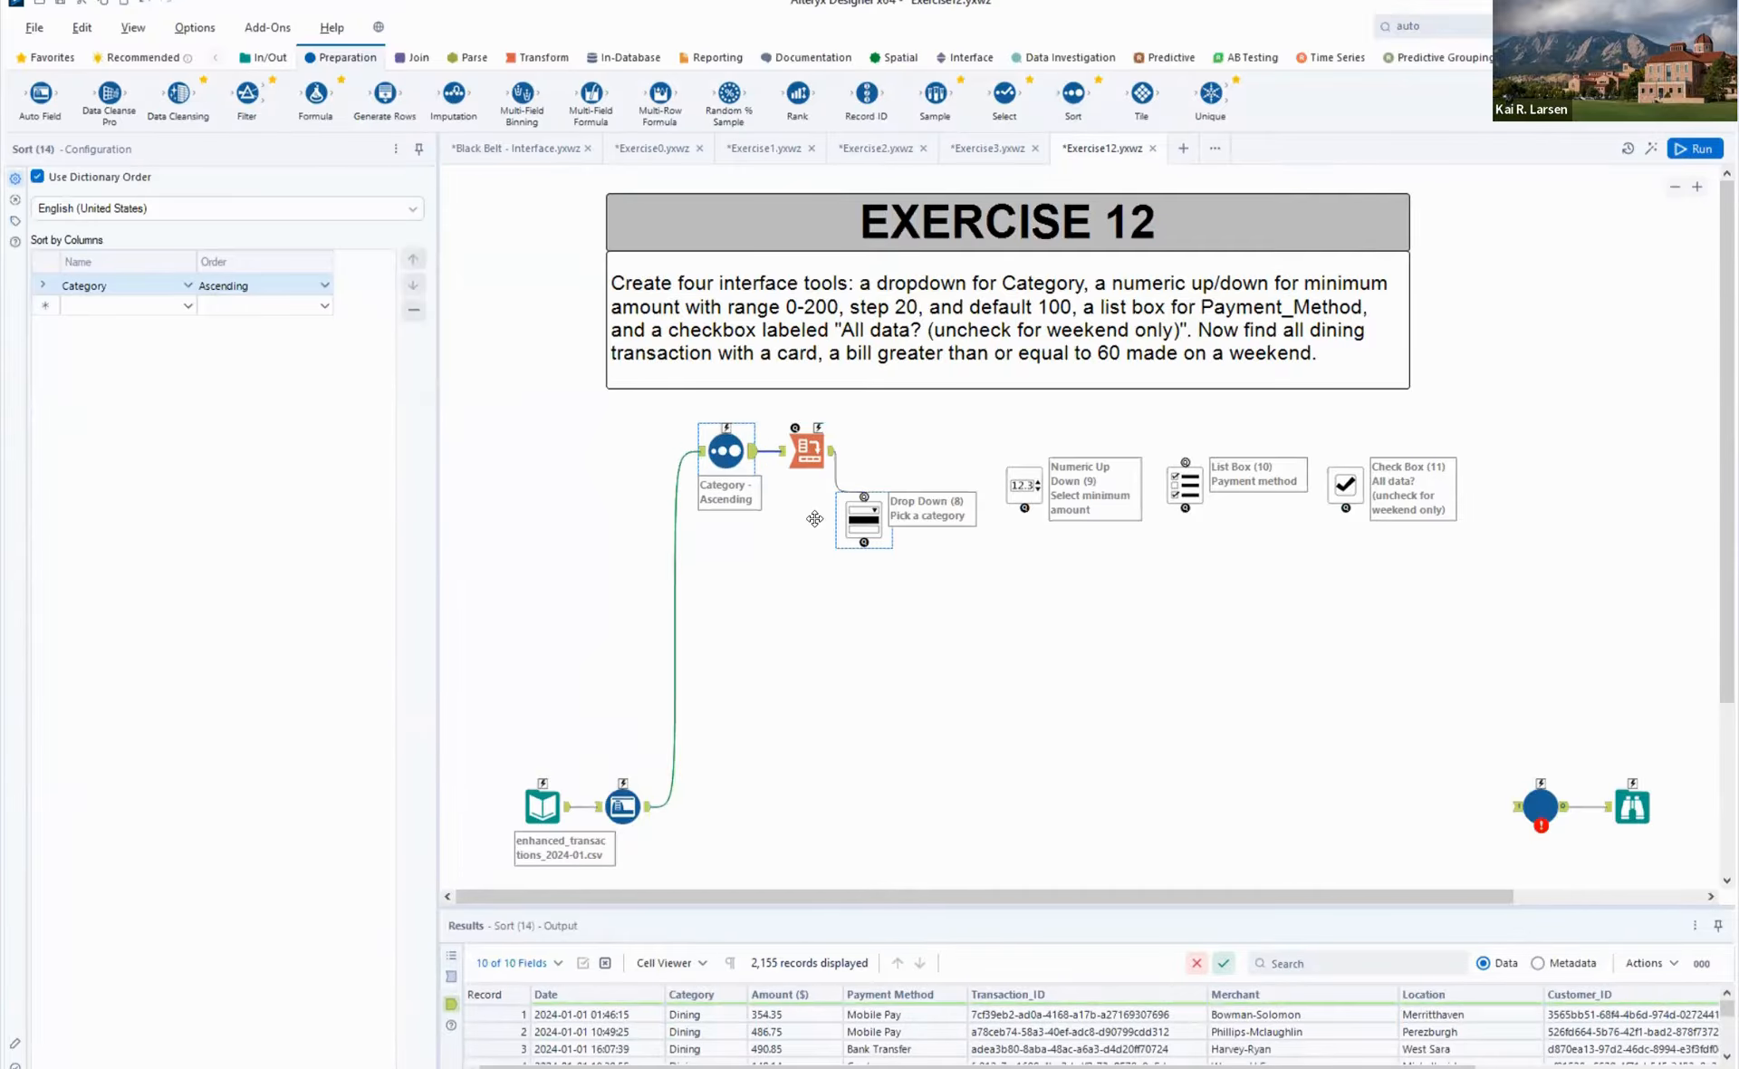
pyautogui.moveTo(861, 519); pyautogui.dragTo(804, 531)
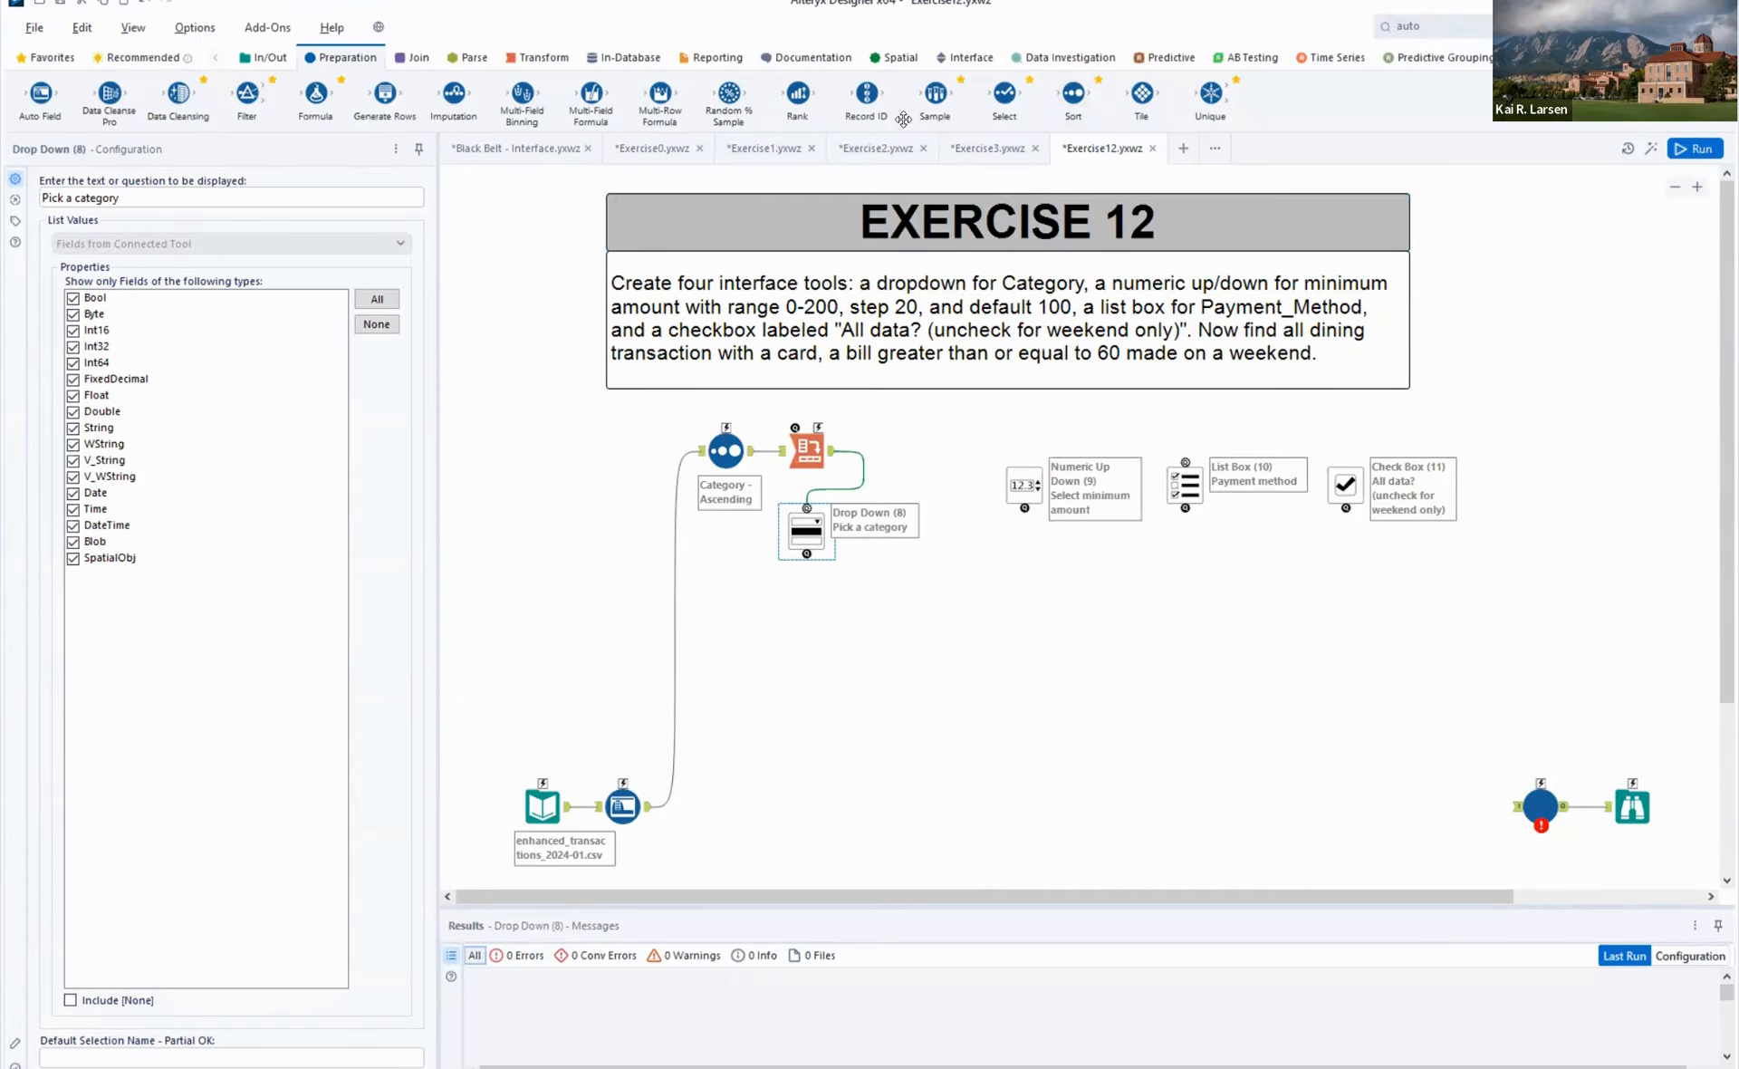
# - Add a Filter after the Auto Field, connect the Drop Down to it, and set its condition to Category Equals Education
pyautogui.moveTo(247, 94); pyautogui.dragTo(795, 805)
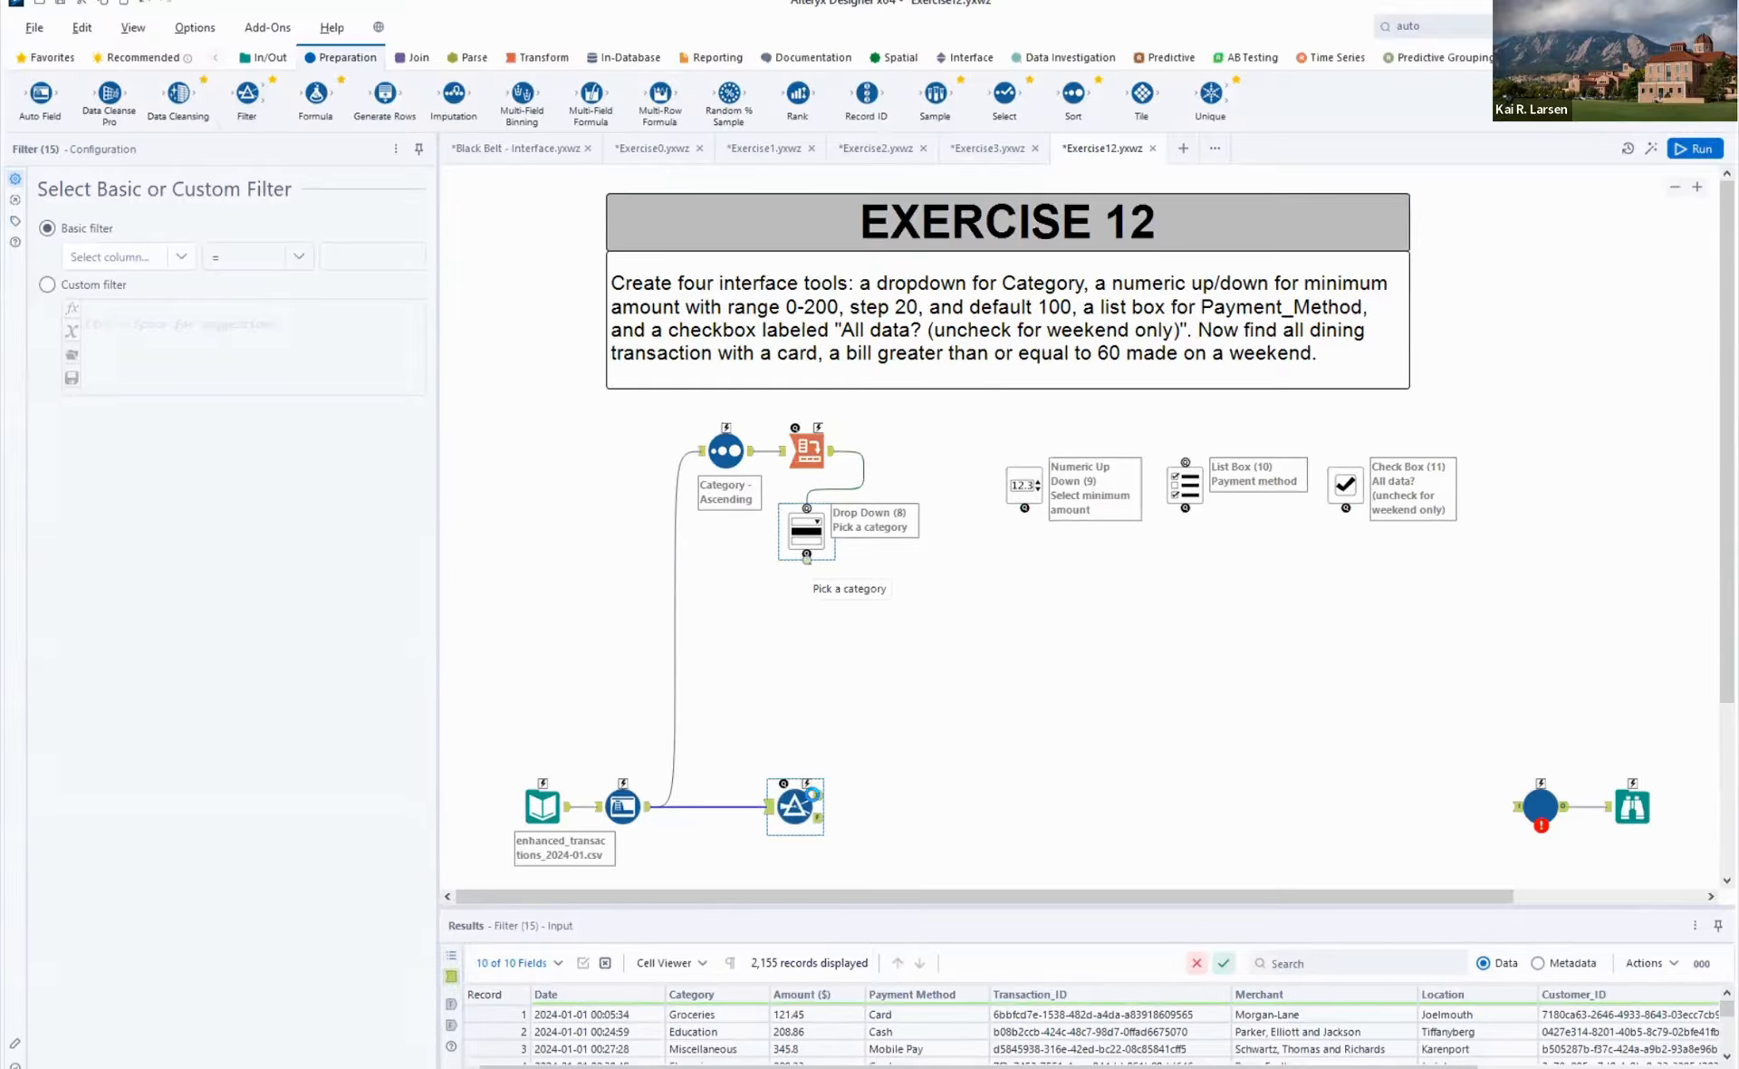
pyautogui.moveTo(791, 812); pyautogui.dragTo(794, 809)
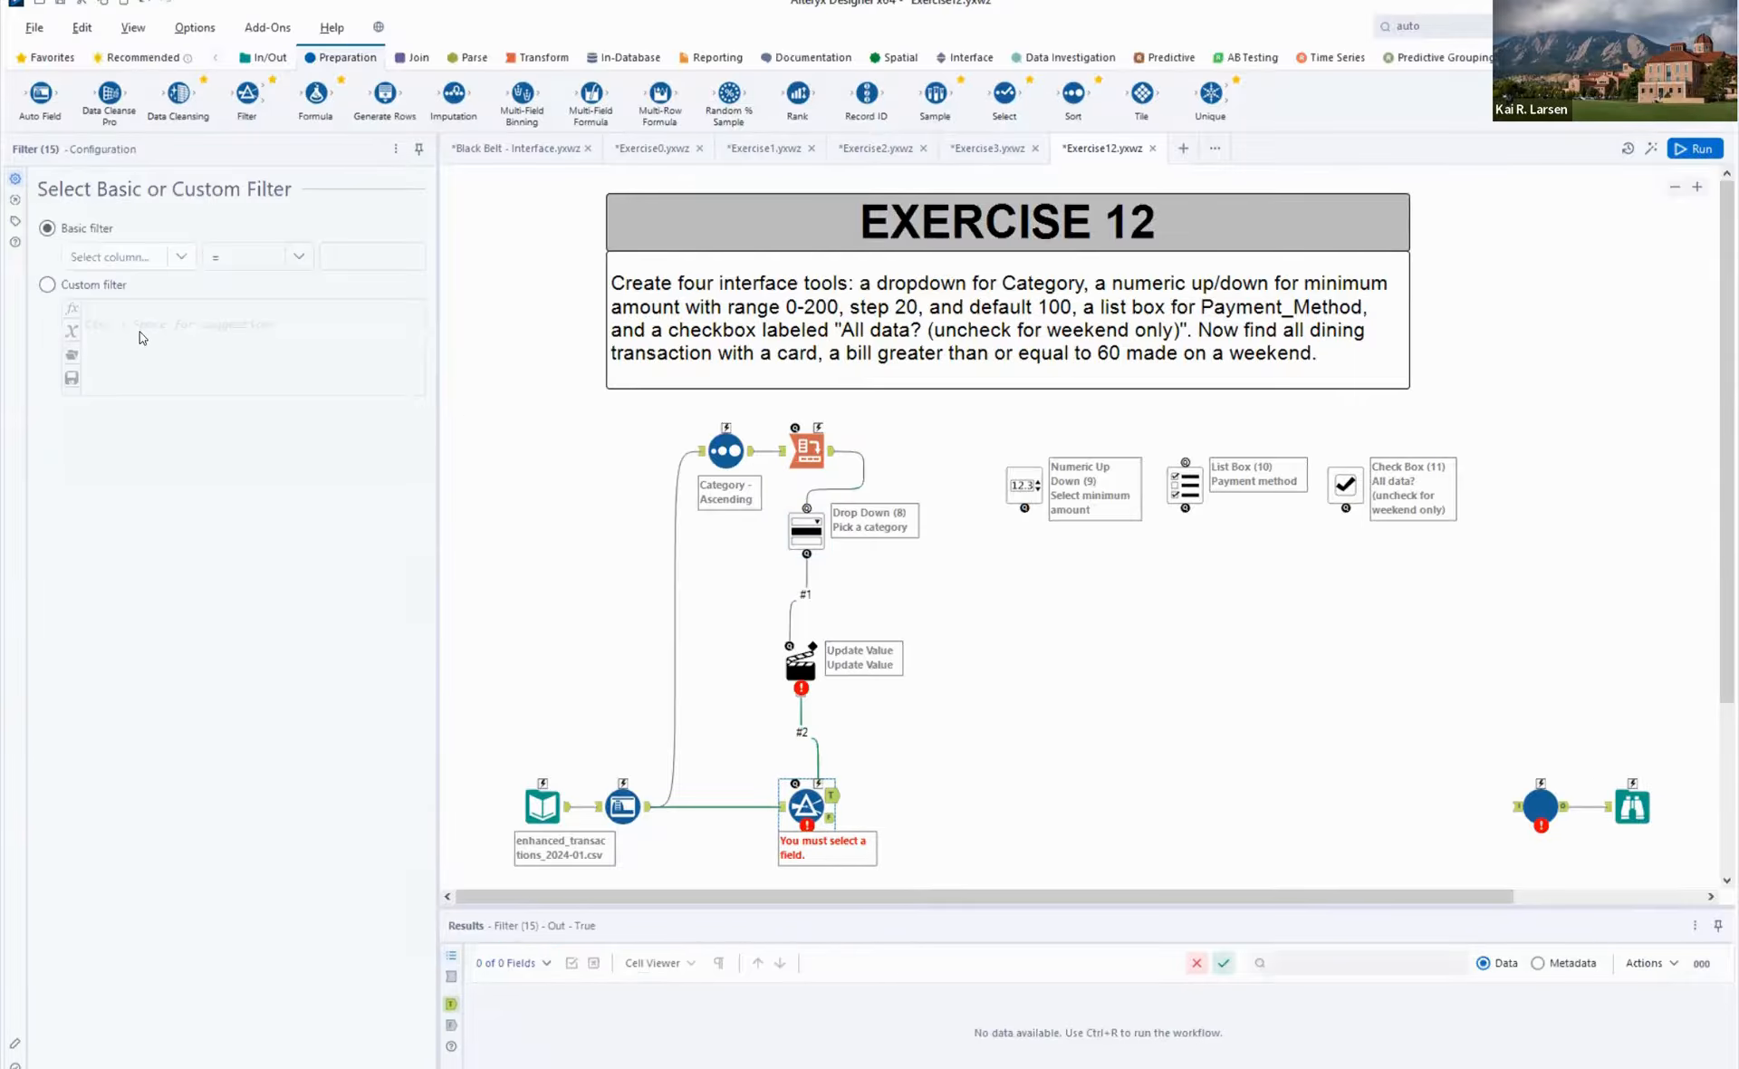
pyautogui.click(161, 258)
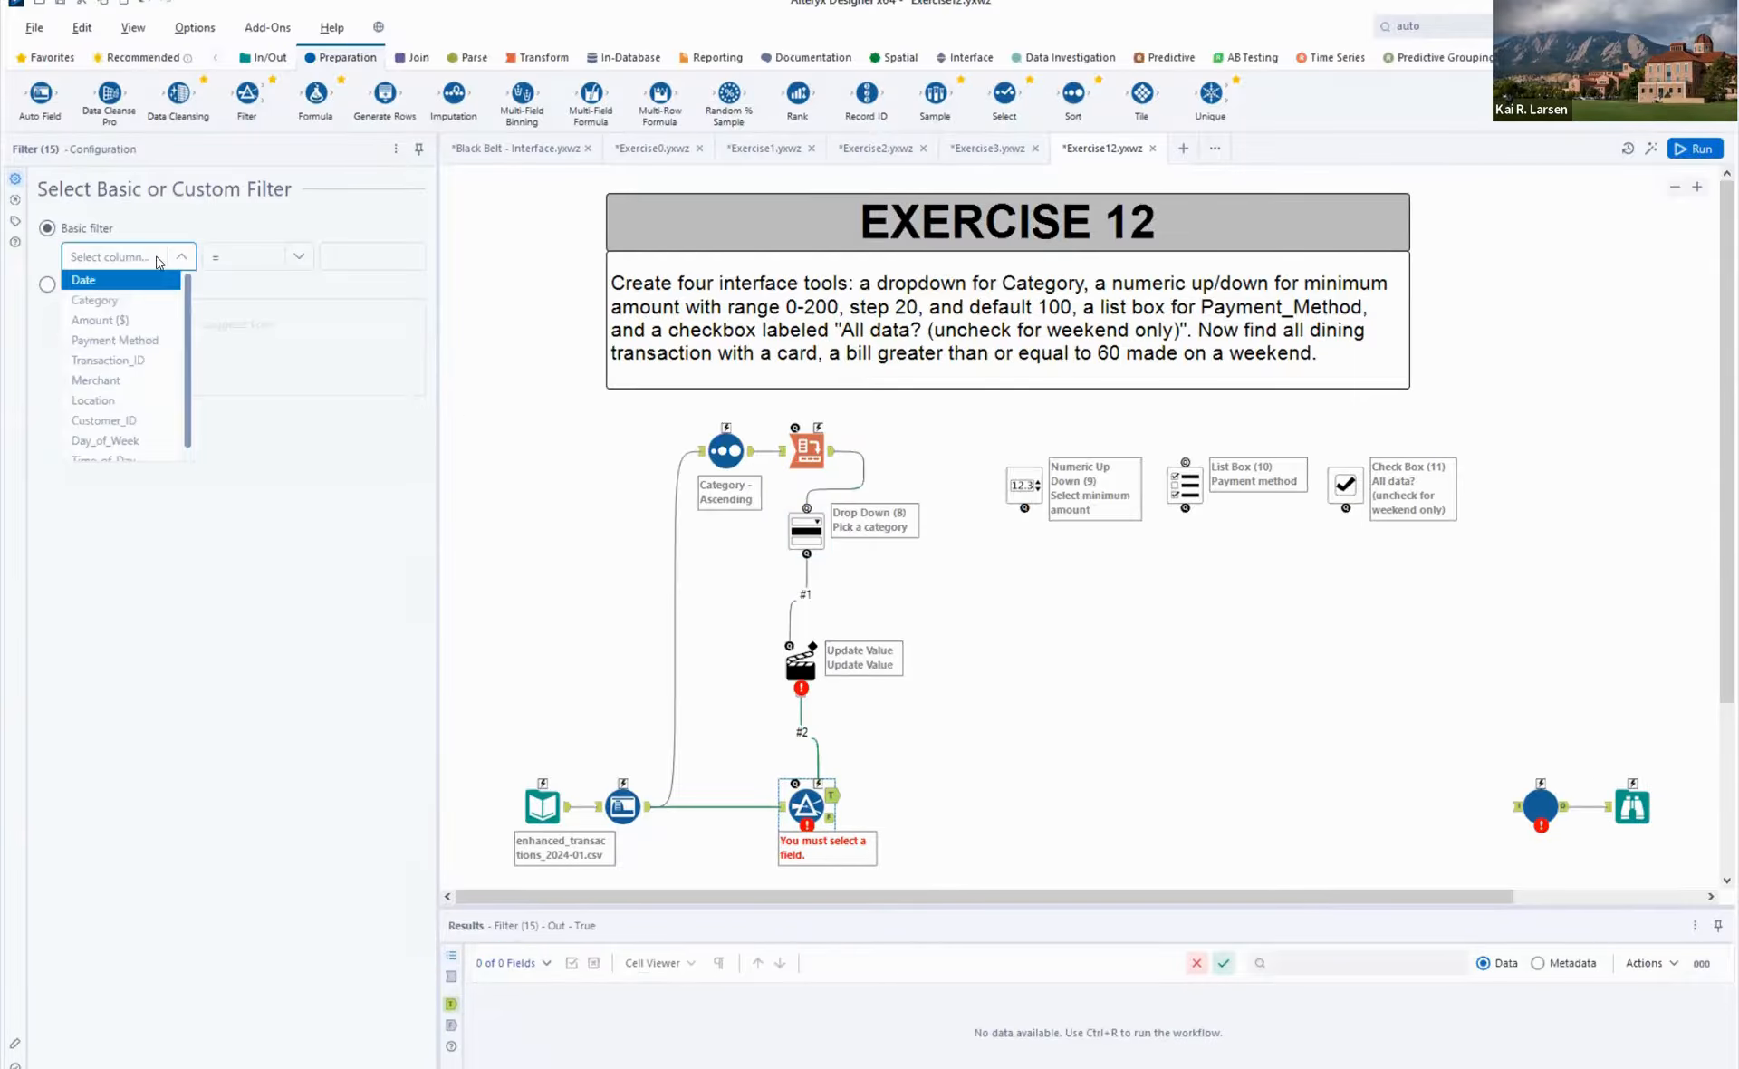
pyautogui.click(118, 301)
pyautogui.click(344, 255)
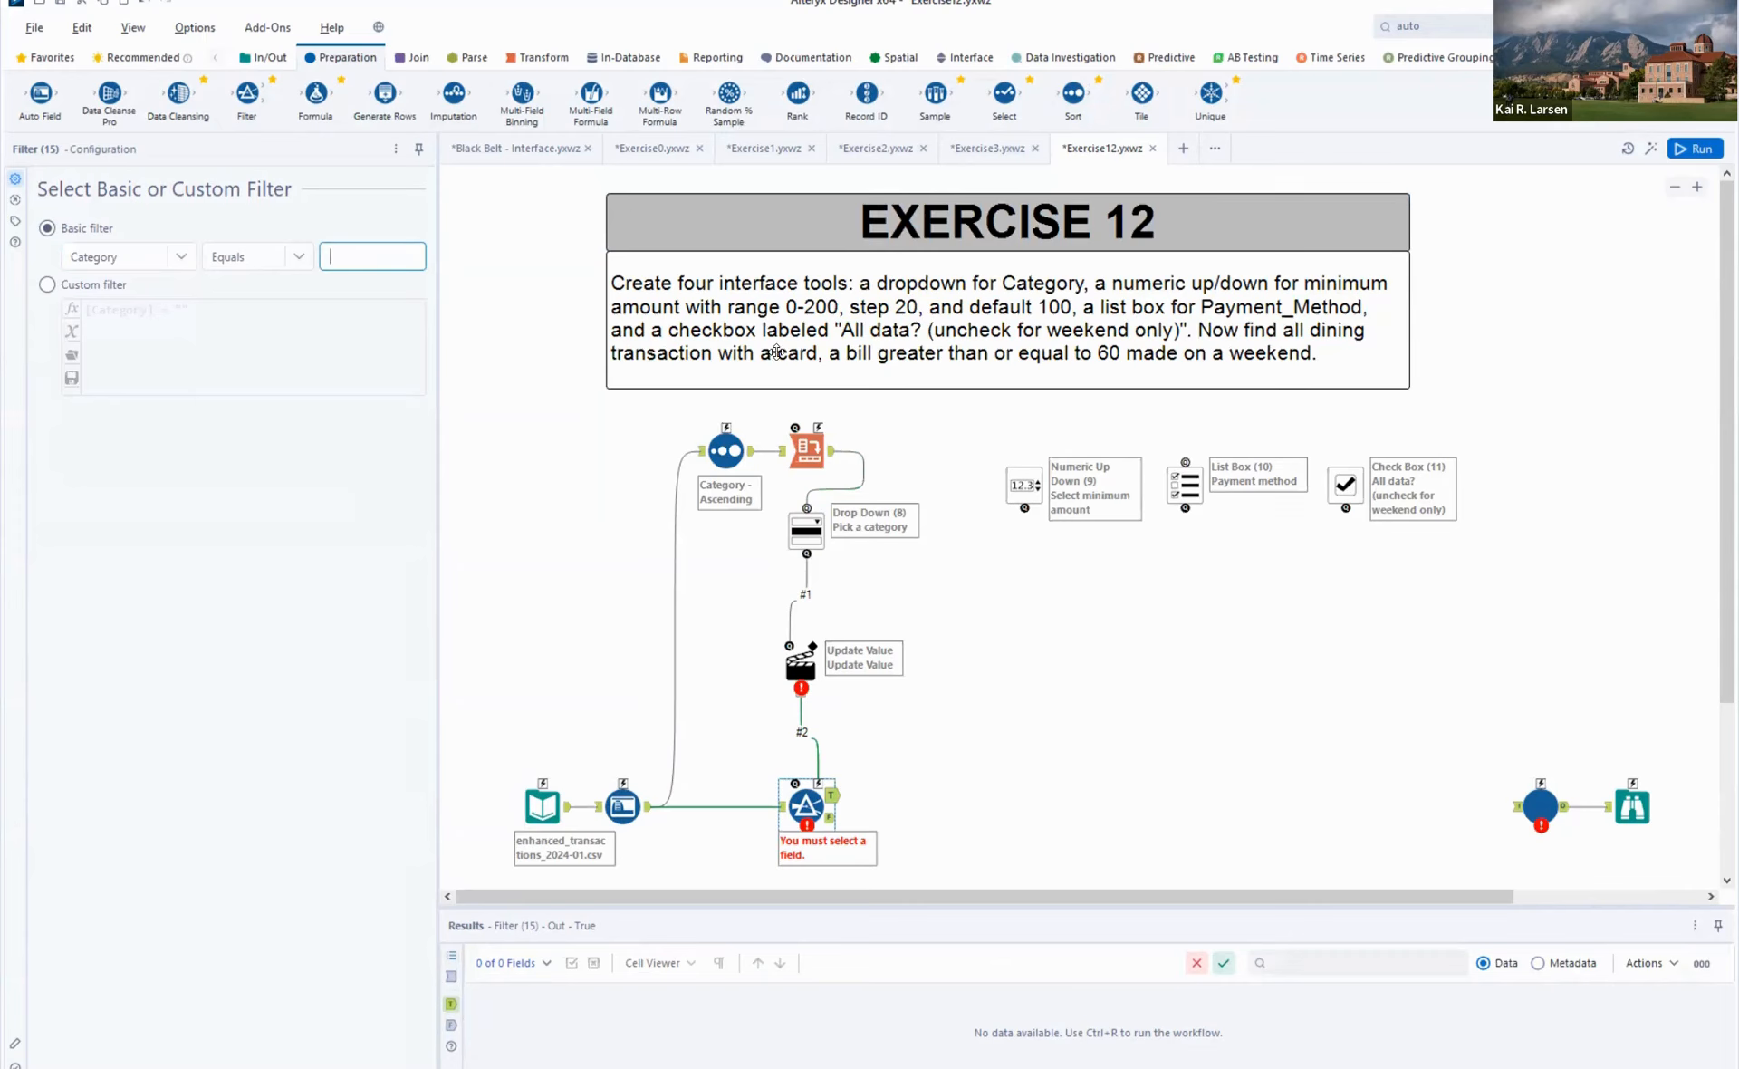
pyautogui.click(746, 451)
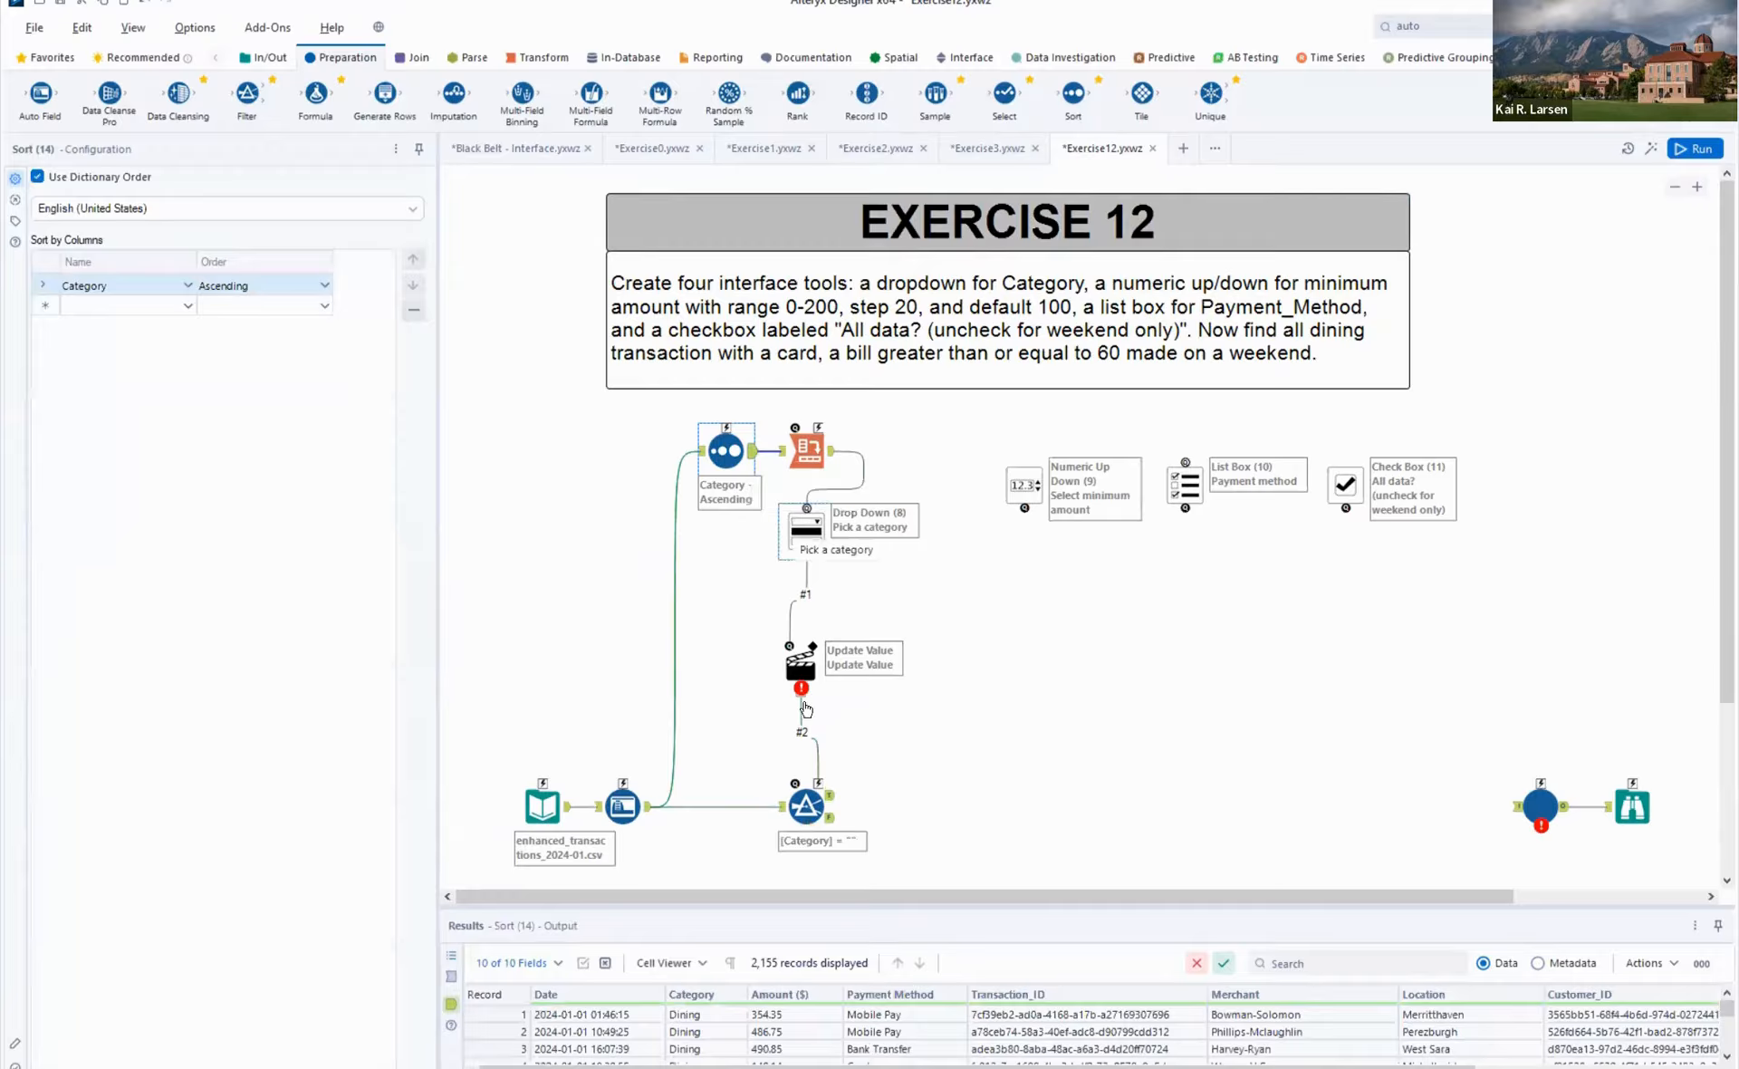
pyautogui.scroll(-19, 737, 1029)
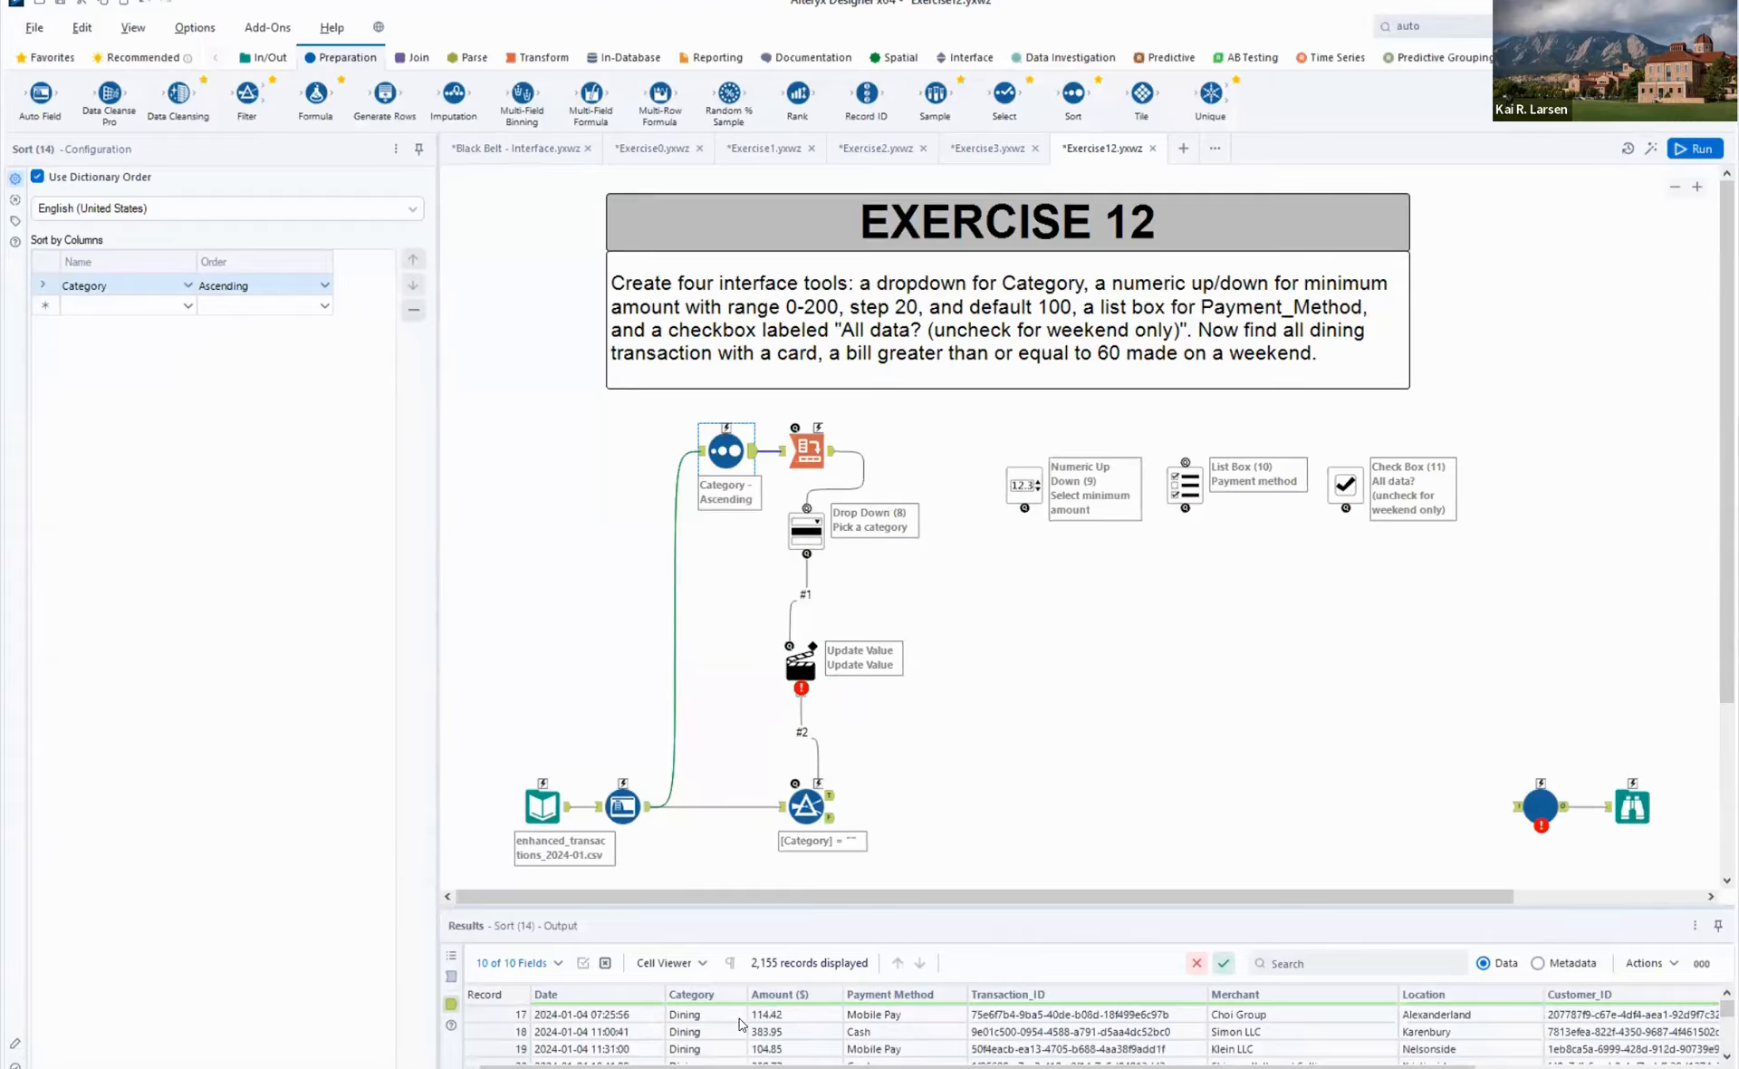
pyautogui.scroll(-20, 741, 1024)
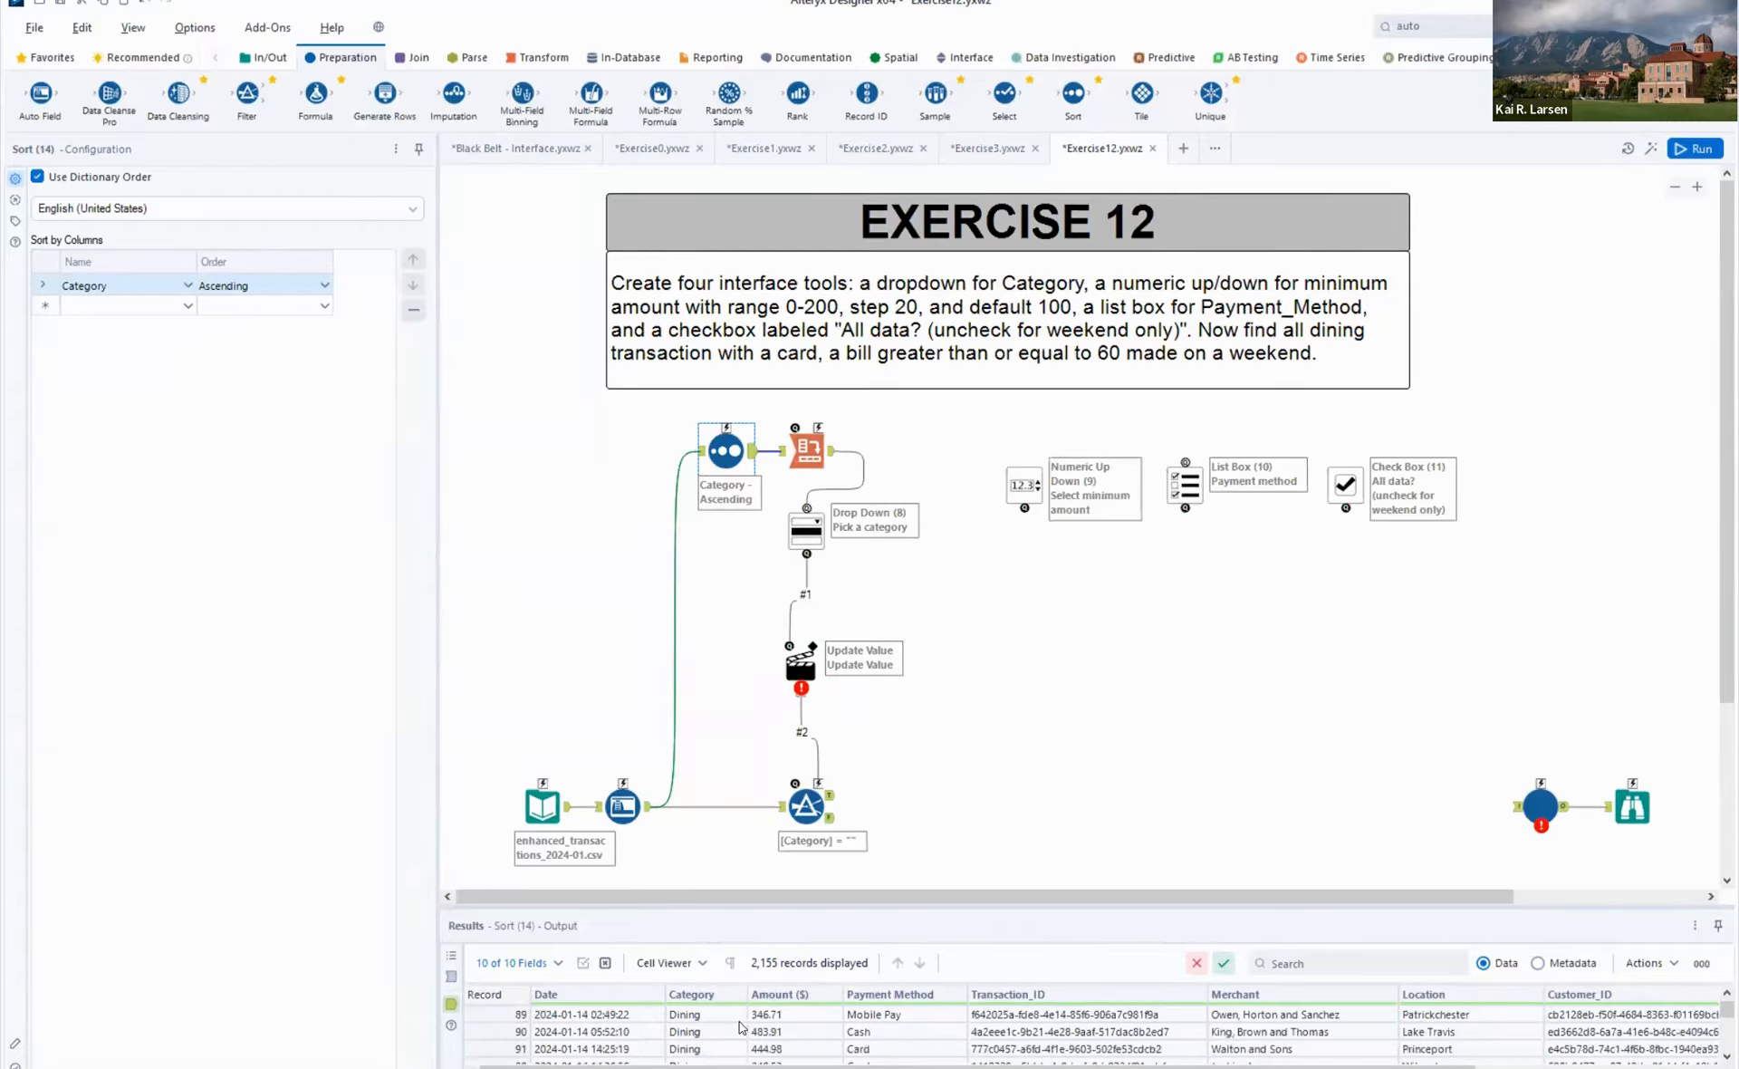
pyautogui.scroll(-20, 739, 1023)
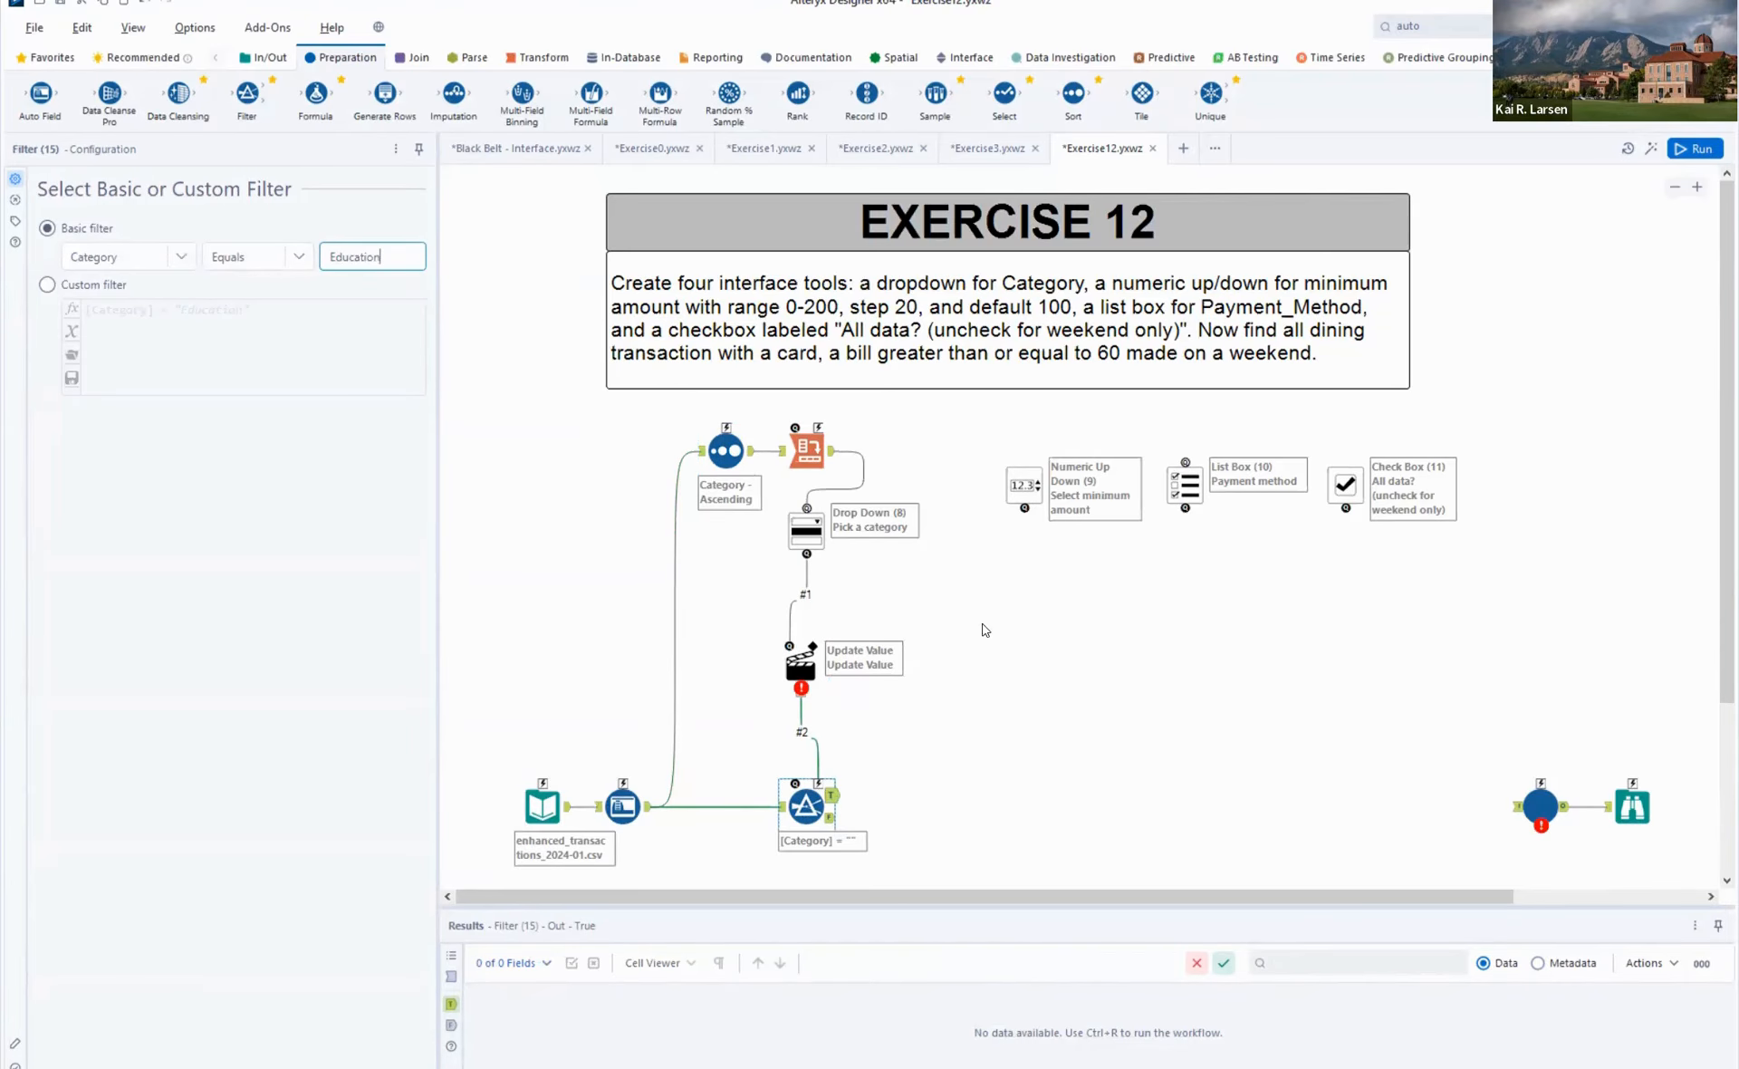
pyautogui.click(951, 625)
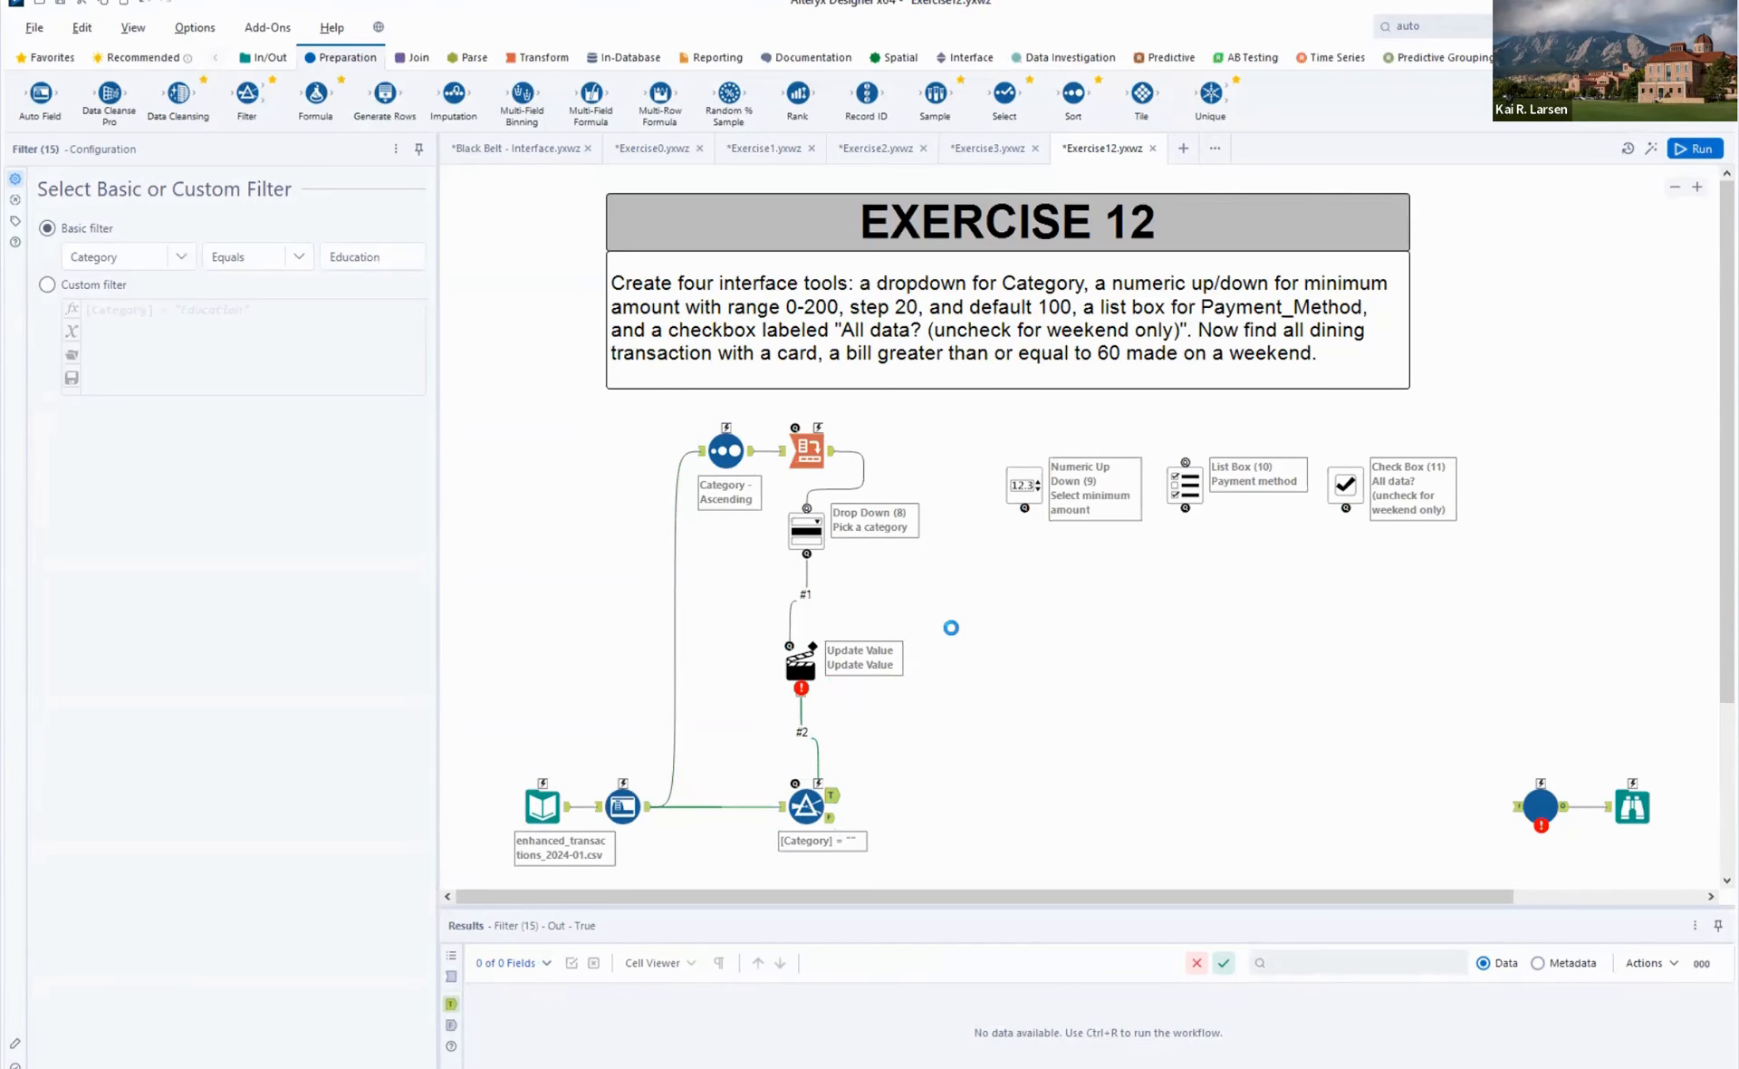
# - Configure the Drop Down's action to update the Filter's Operand value "Education", replacing that specific string
pyautogui.click(806, 668)
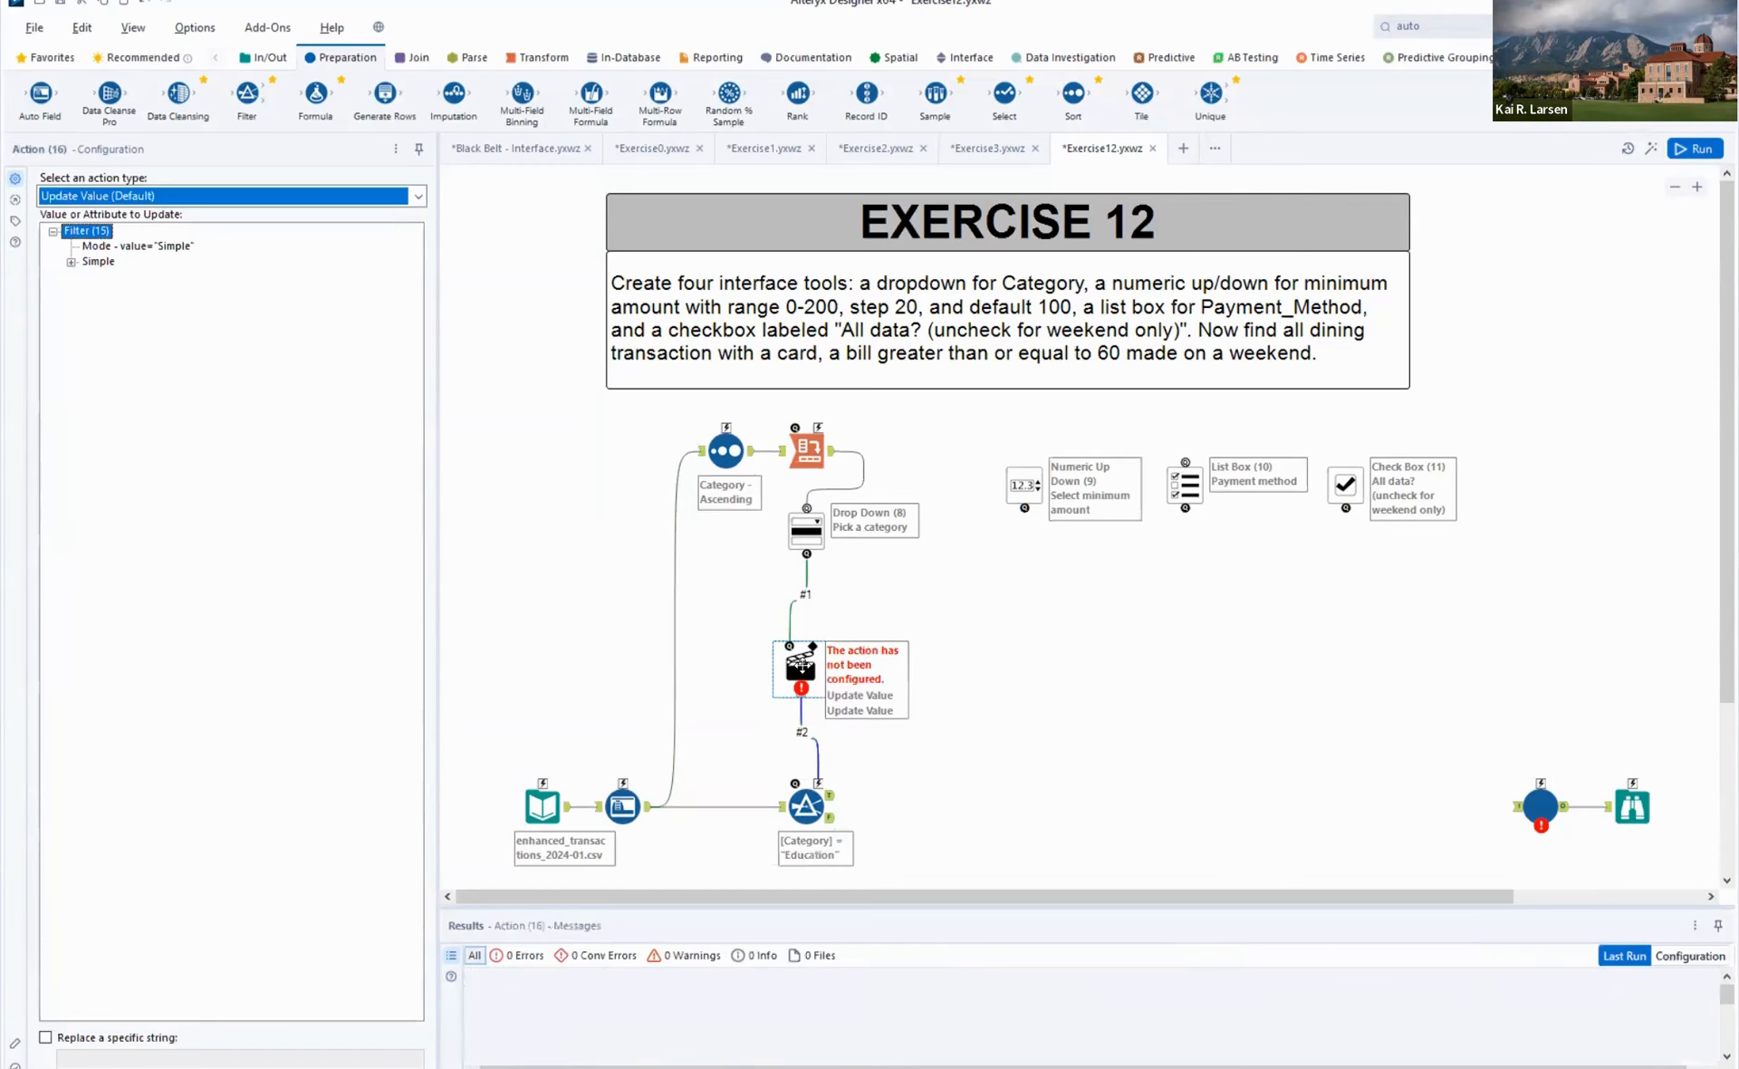
pyautogui.click(71, 260)
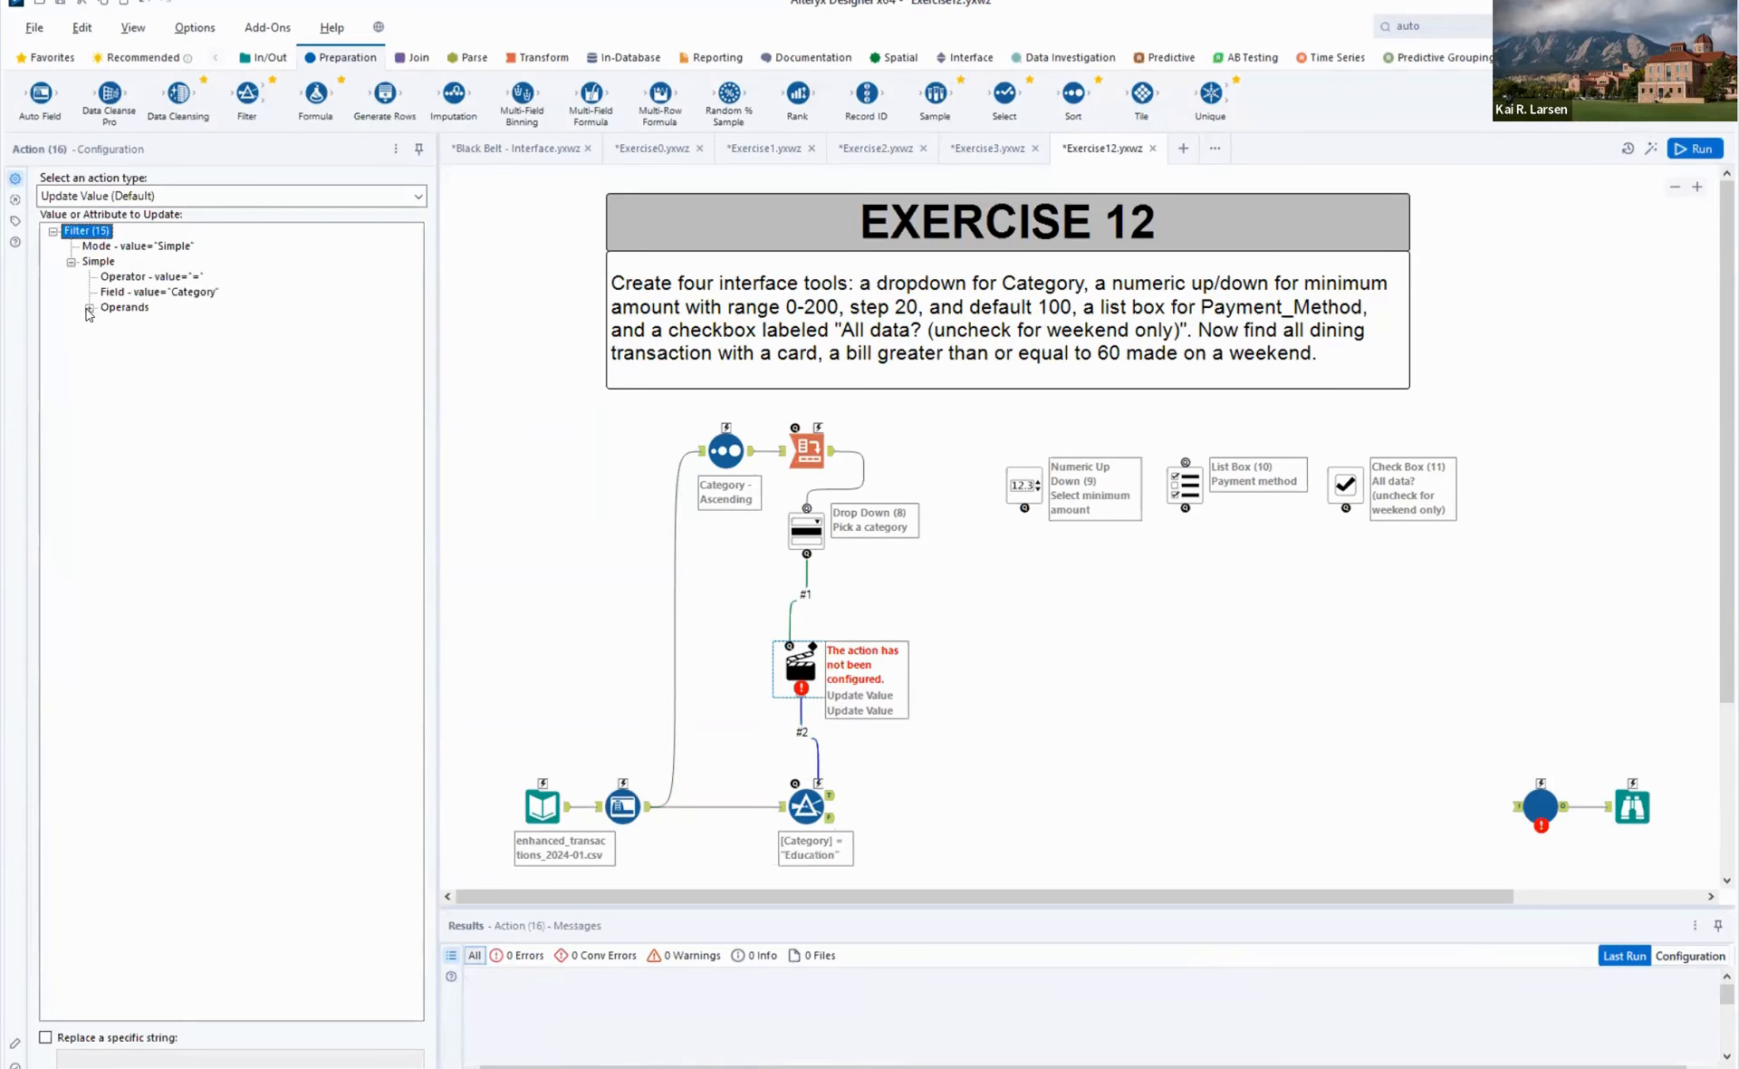
pyautogui.click(89, 308)
pyautogui.click(203, 399)
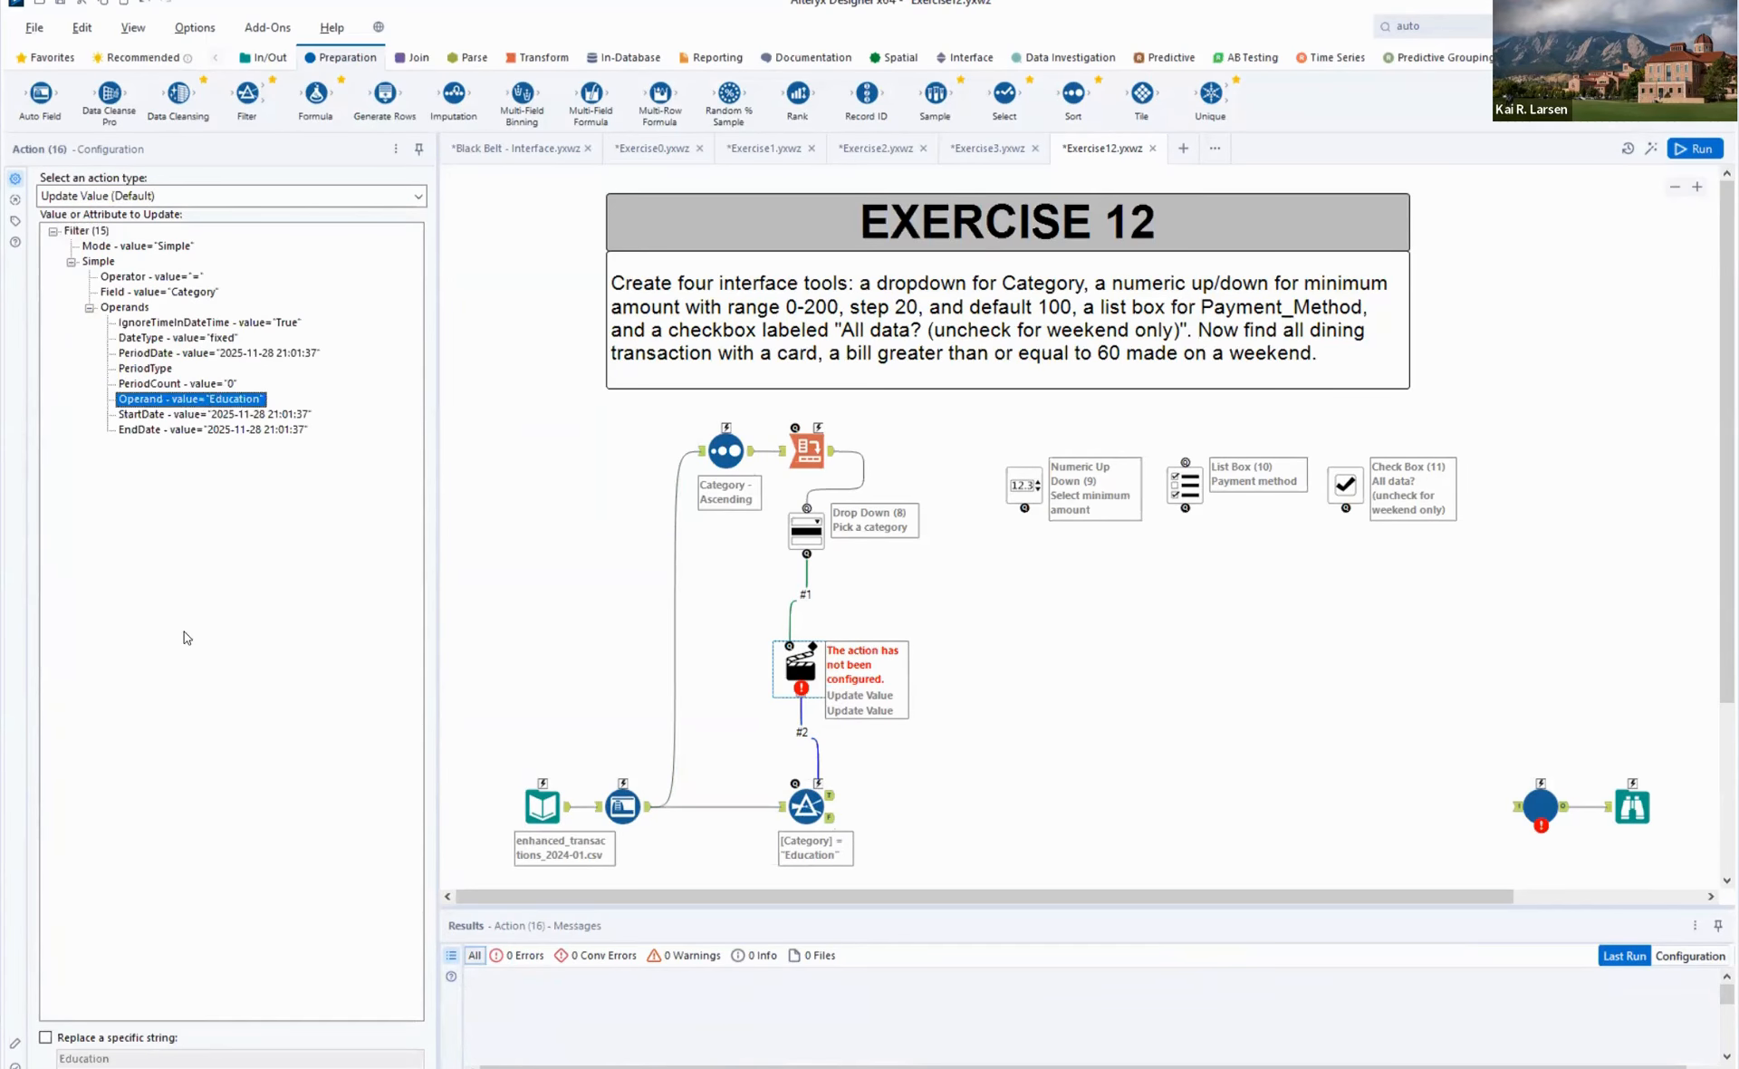
pyautogui.click(115, 1038)
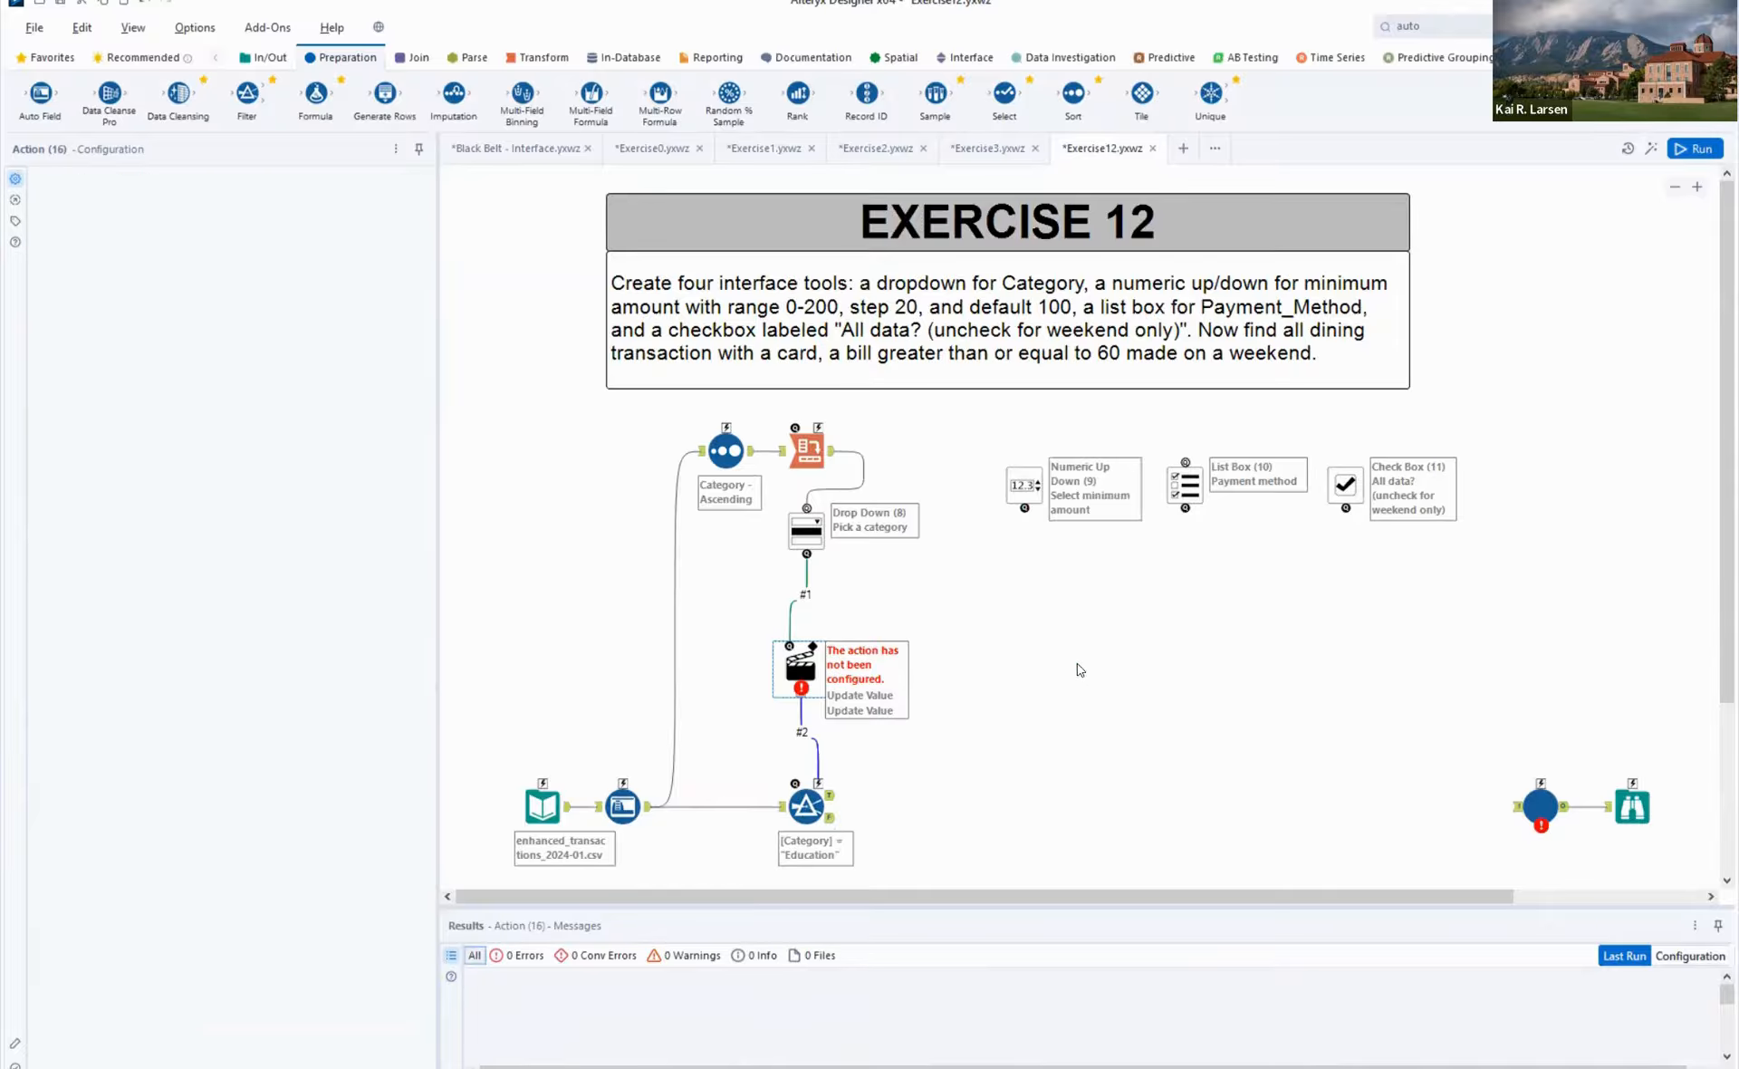
pyautogui.click(1049, 583)
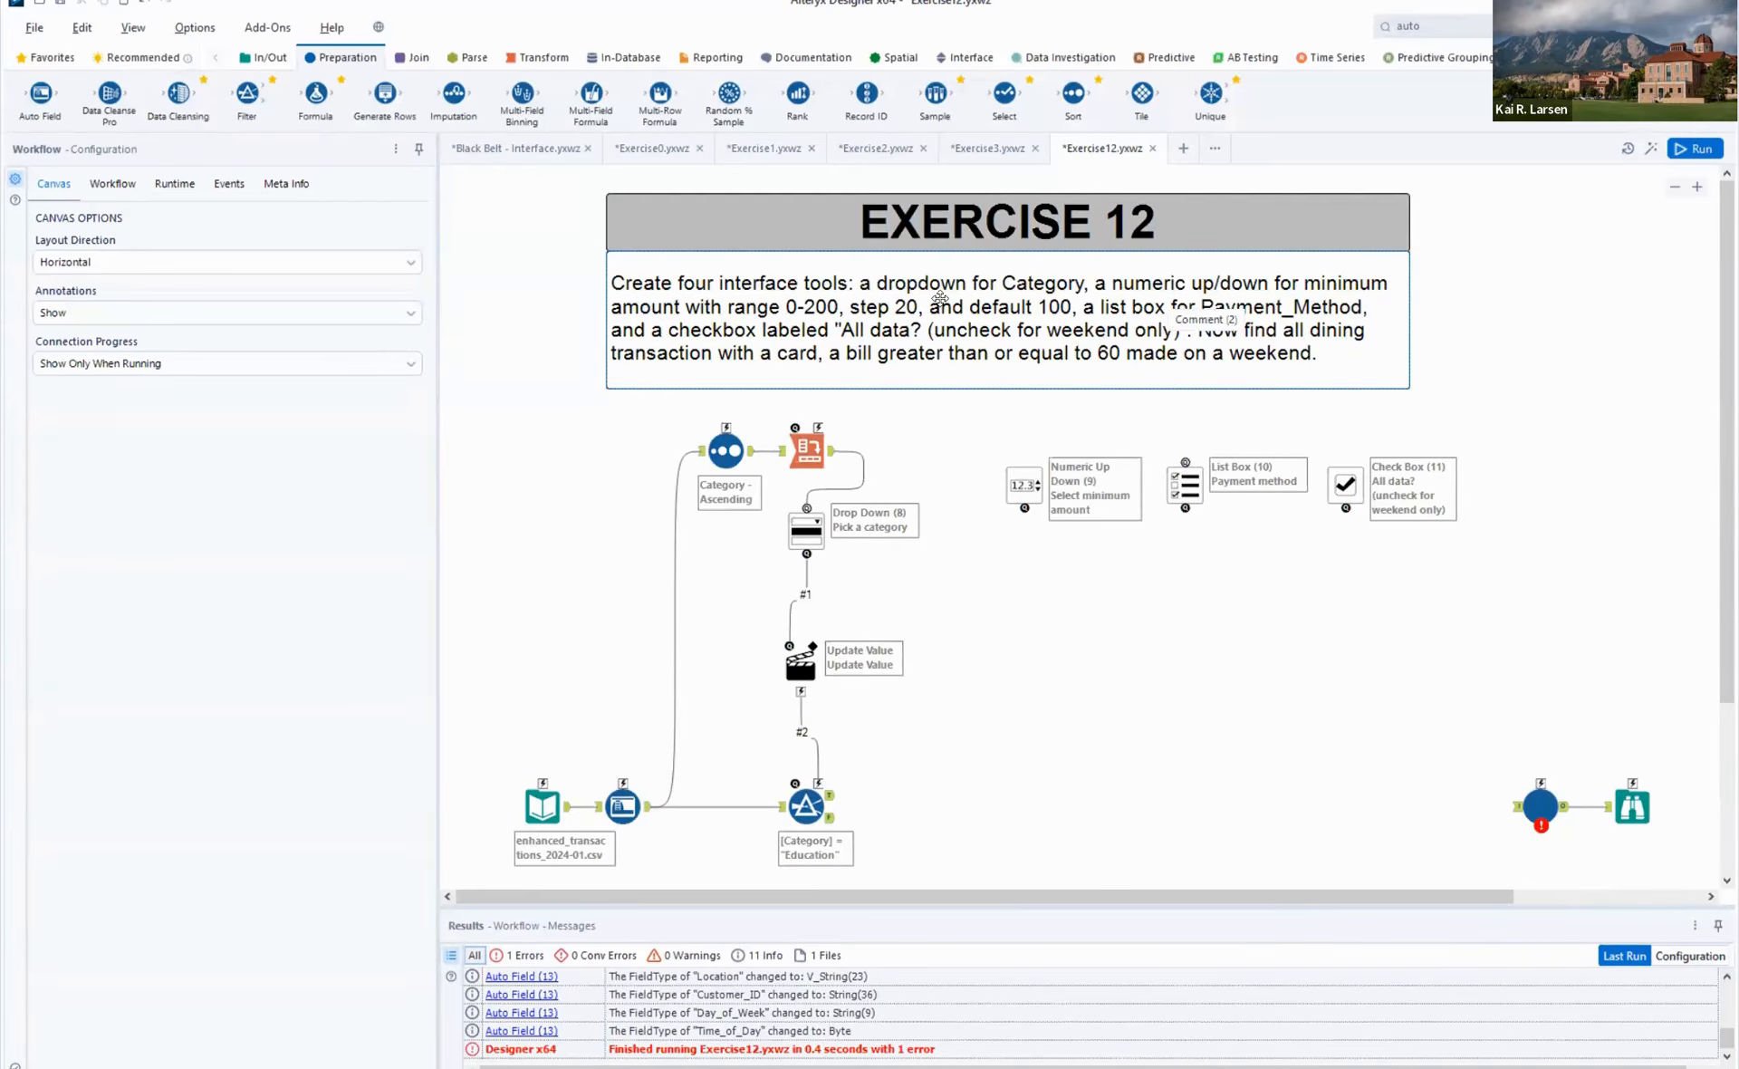
# - Add a second Filter on the Category filter's True output and connect the Numeric Up Down to it through an Update Value action
pyautogui.moveTo(247, 94); pyautogui.dragTo(1013, 808)
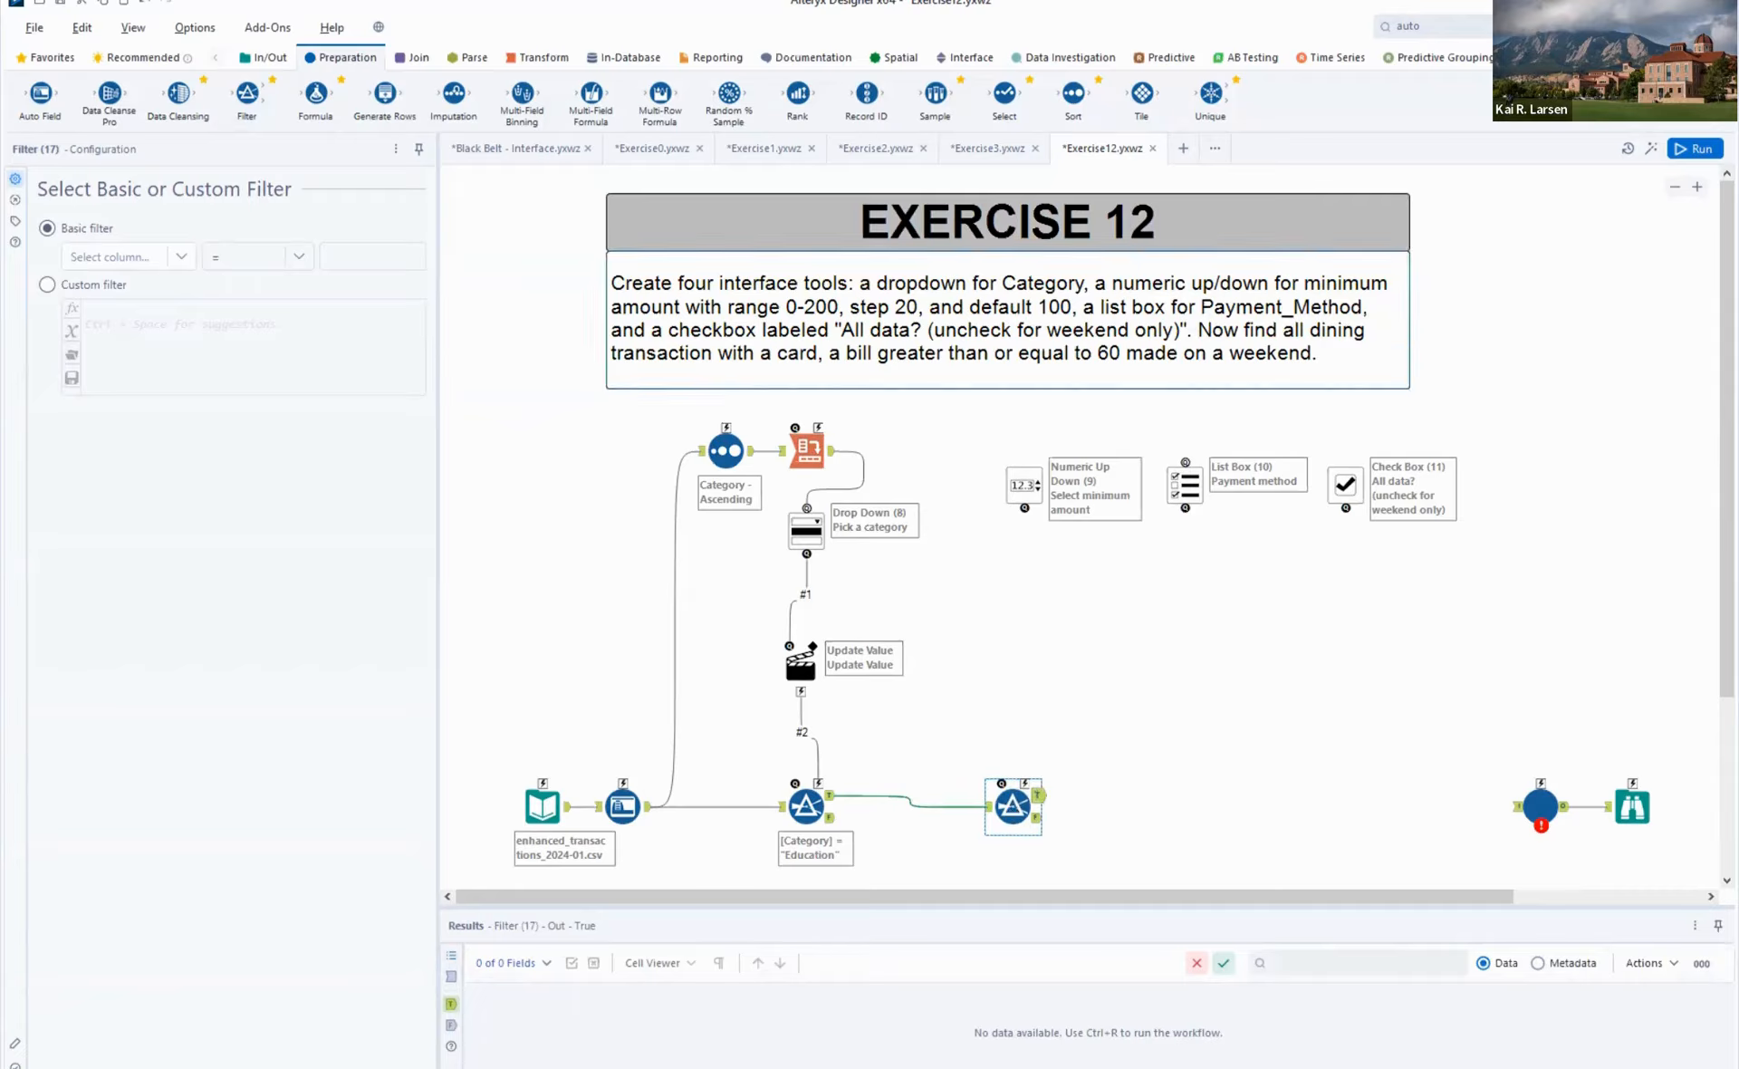
pyautogui.click(966, 57)
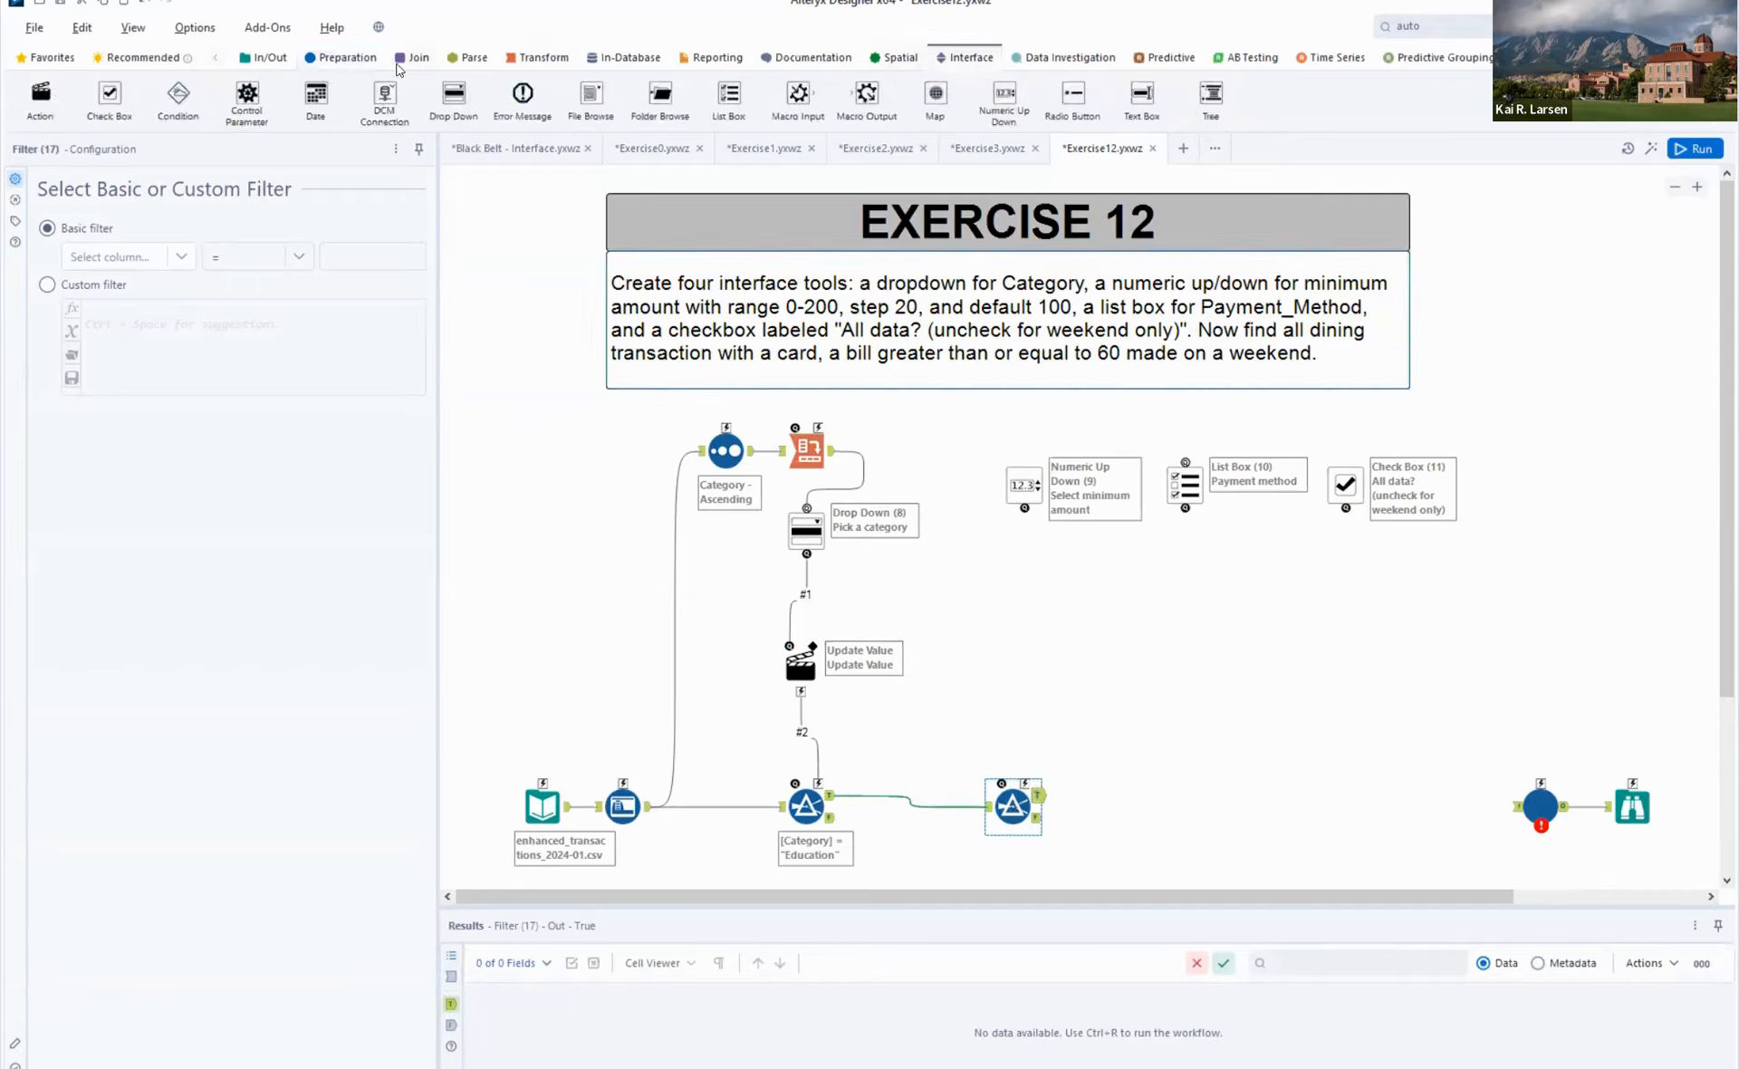
pyautogui.moveTo(39, 92); pyautogui.dragTo(1020, 625)
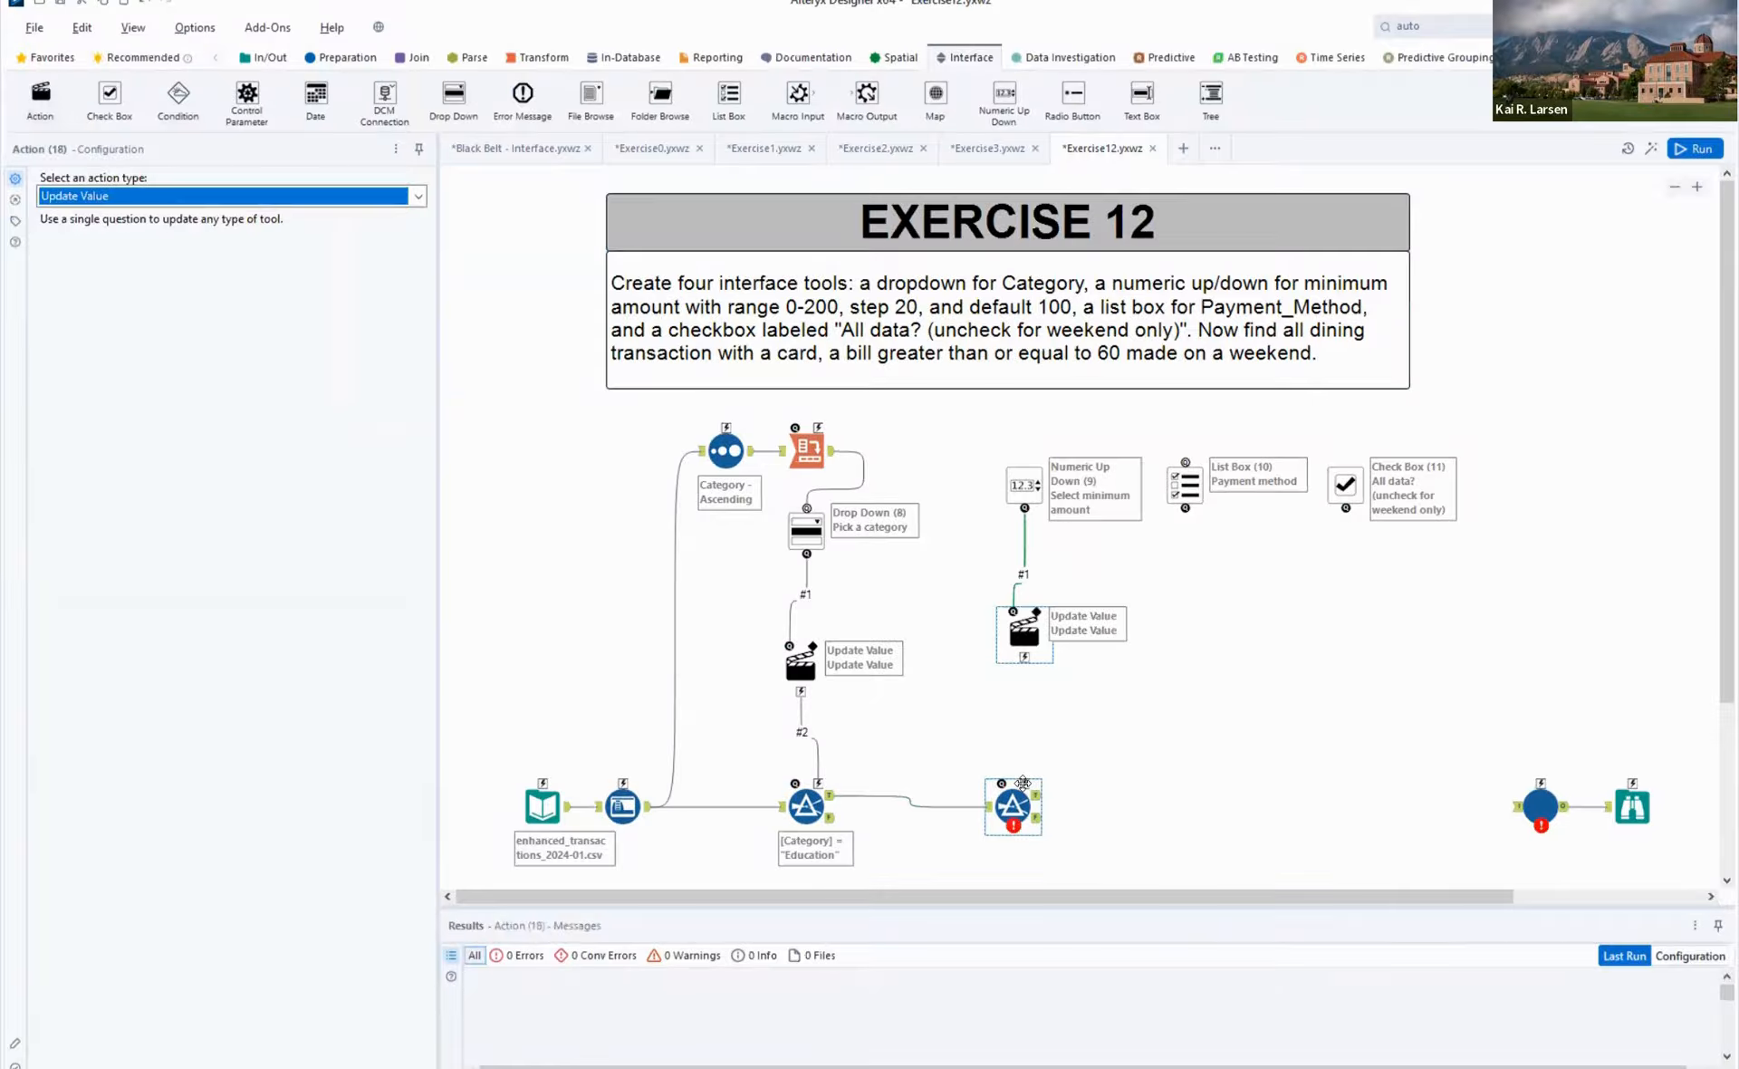
pyautogui.moveTo(1024, 657); pyautogui.dragTo(1016, 794)
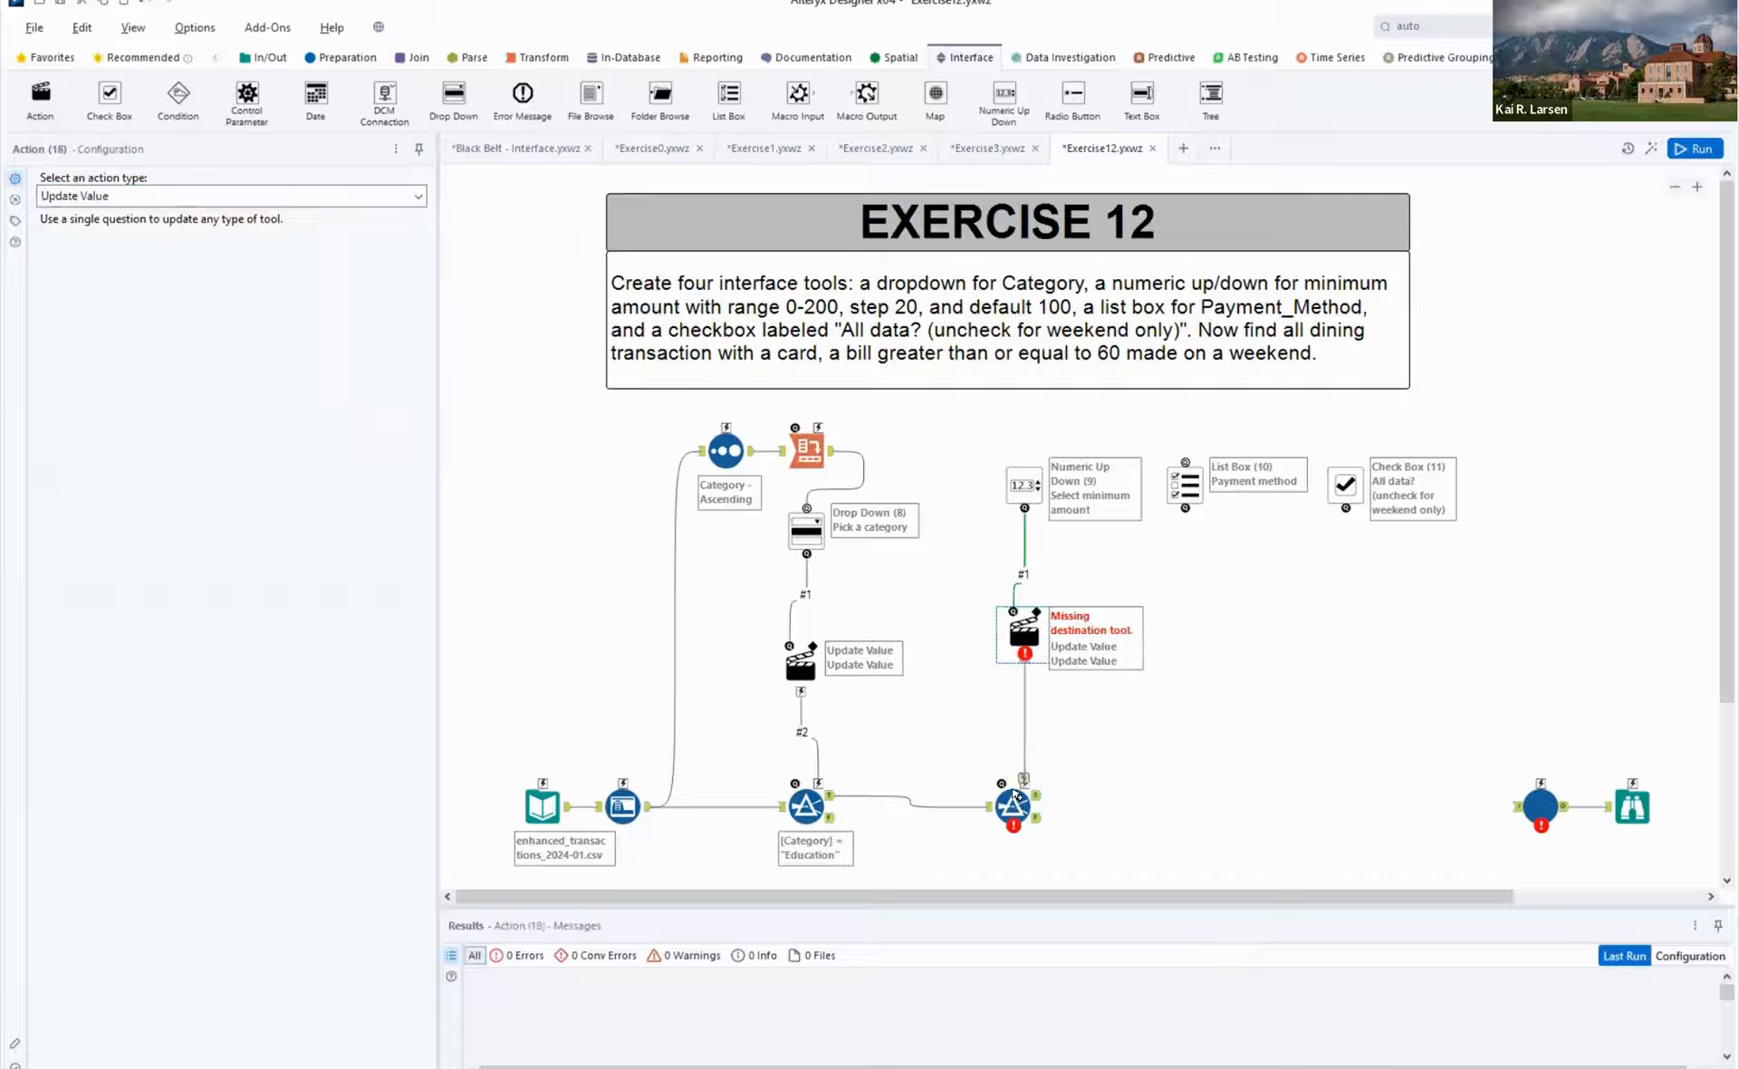
# - Rerun the workflow to load the fields and set the second Filter's condition to Amount ($) >= 67
pyautogui.hotkey('ctrl', 'r')
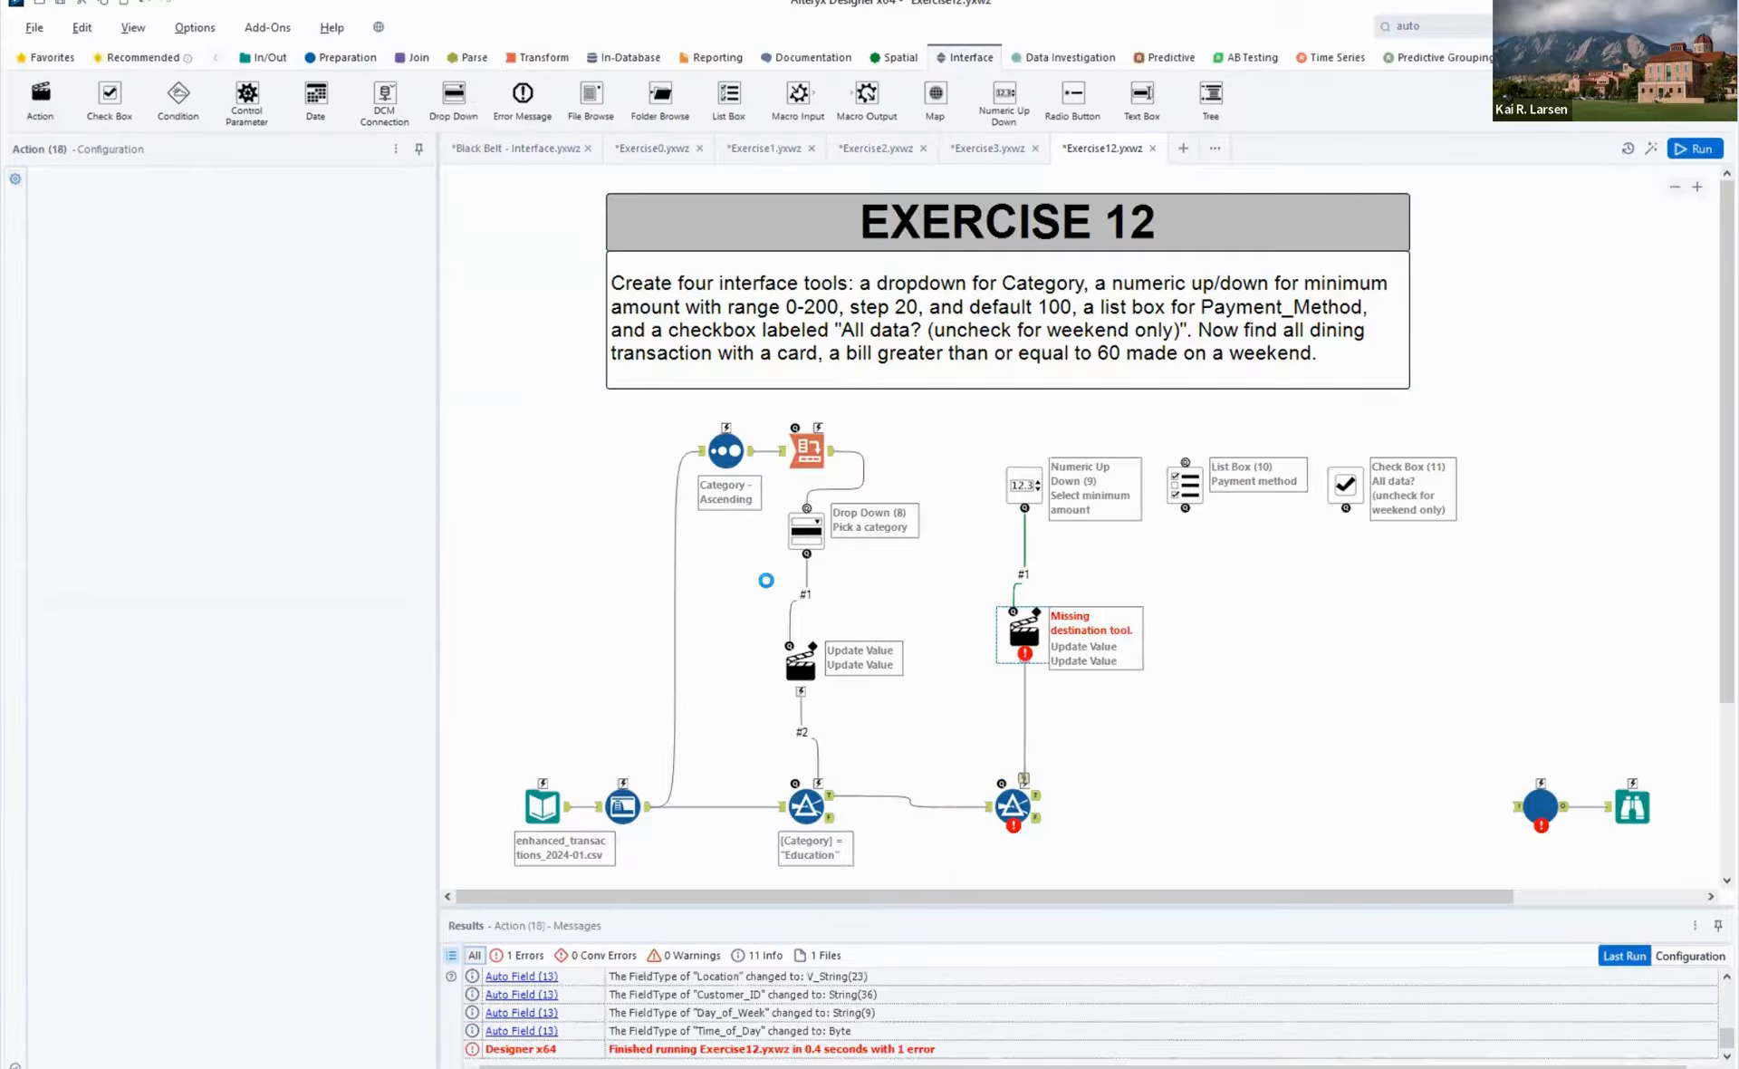
pyautogui.click(1015, 805)
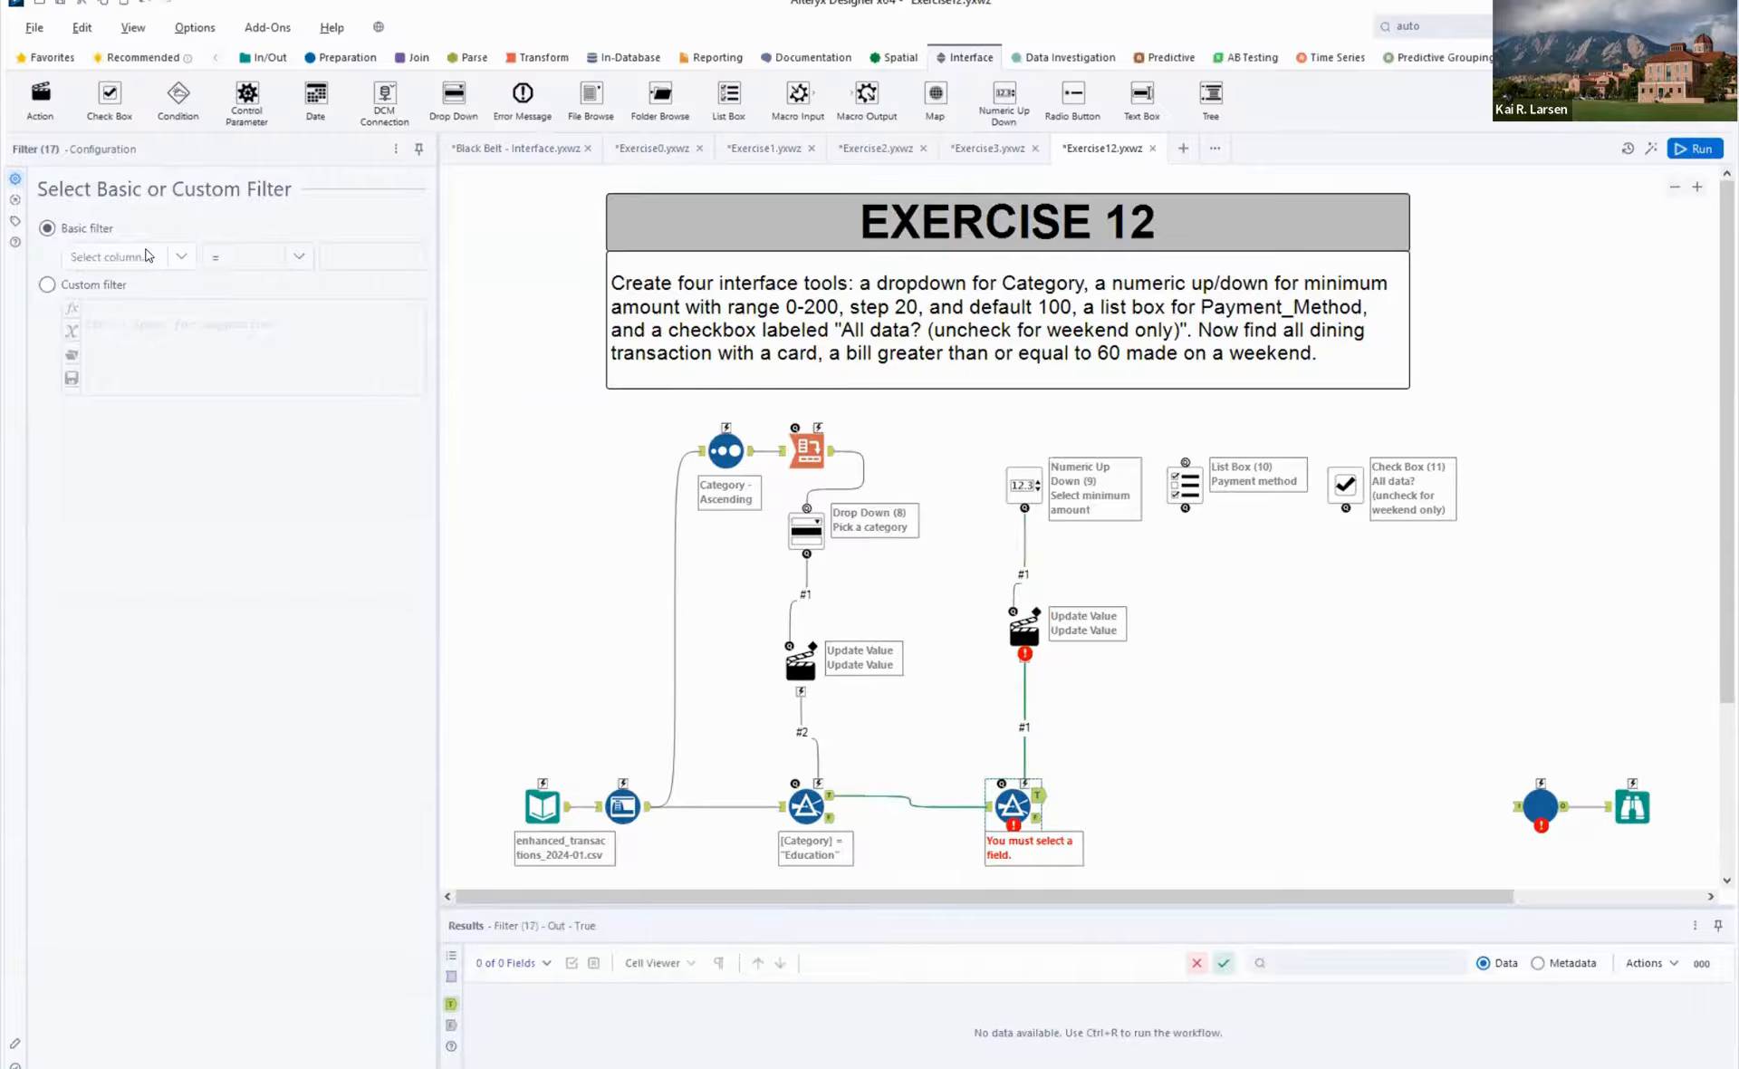
pyautogui.click(145, 257)
pyautogui.click(109, 318)
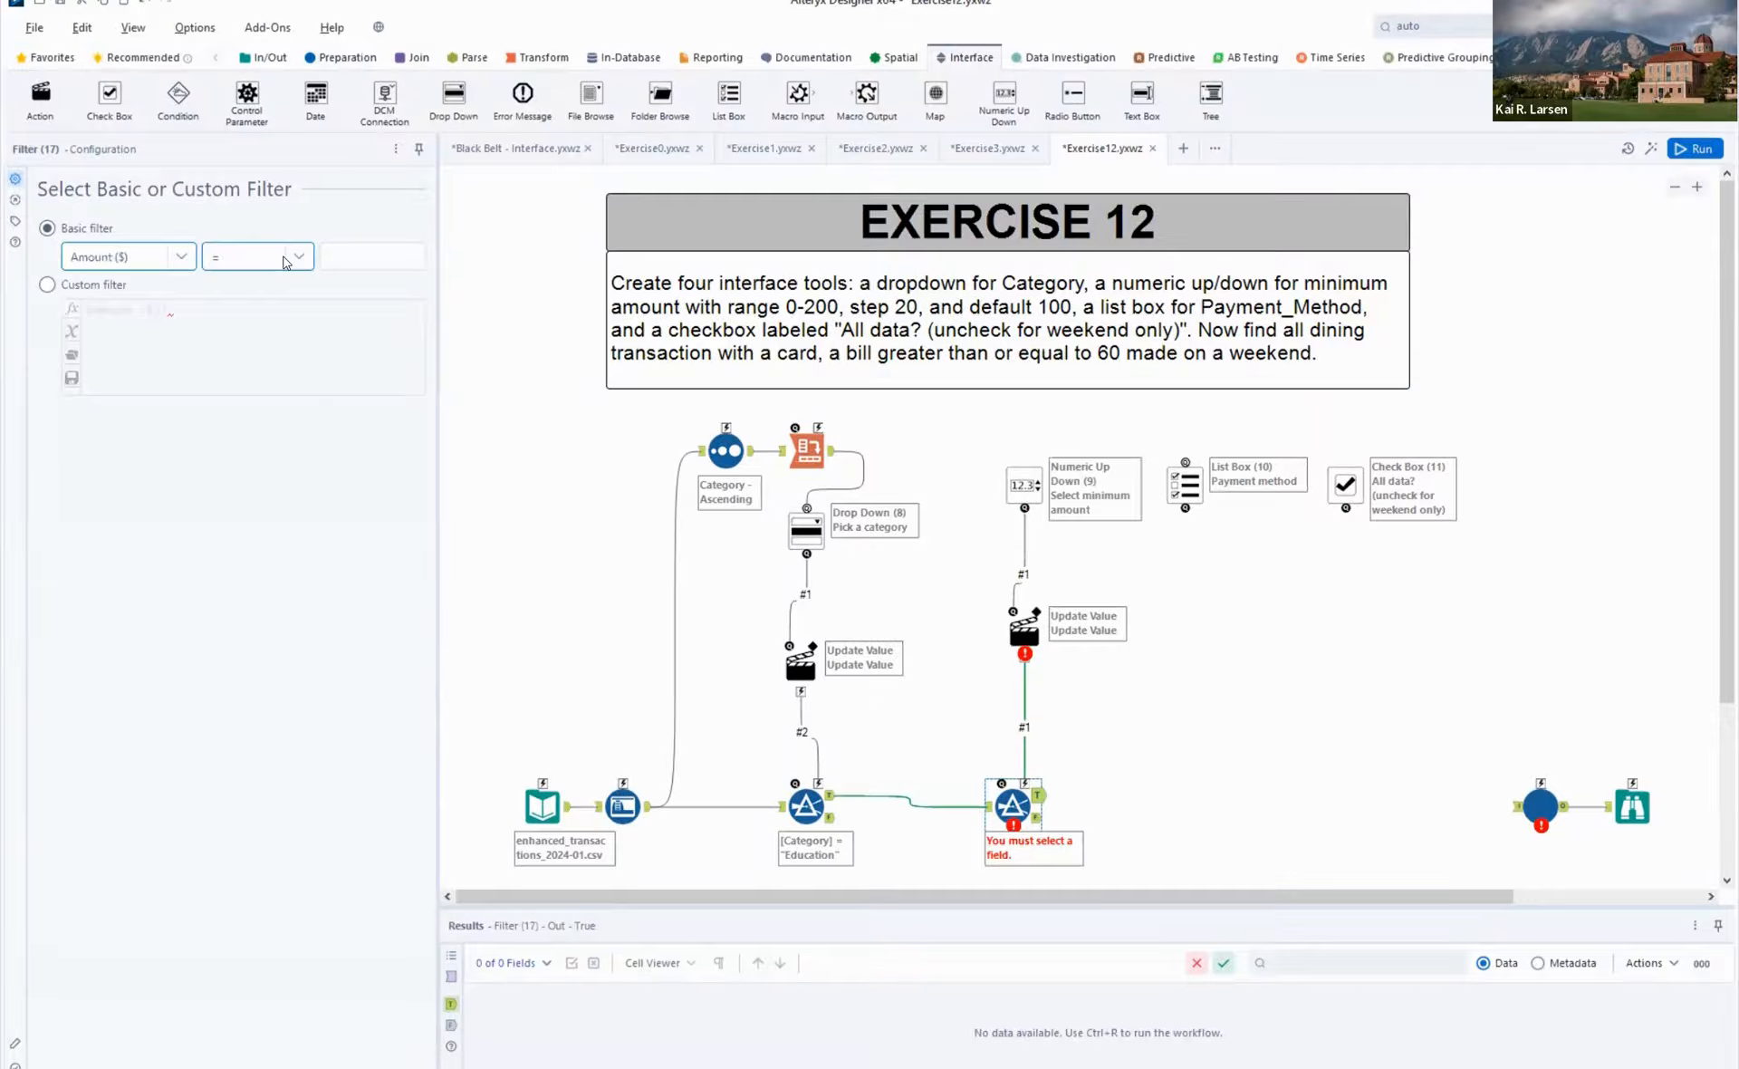
pyautogui.click(286, 260)
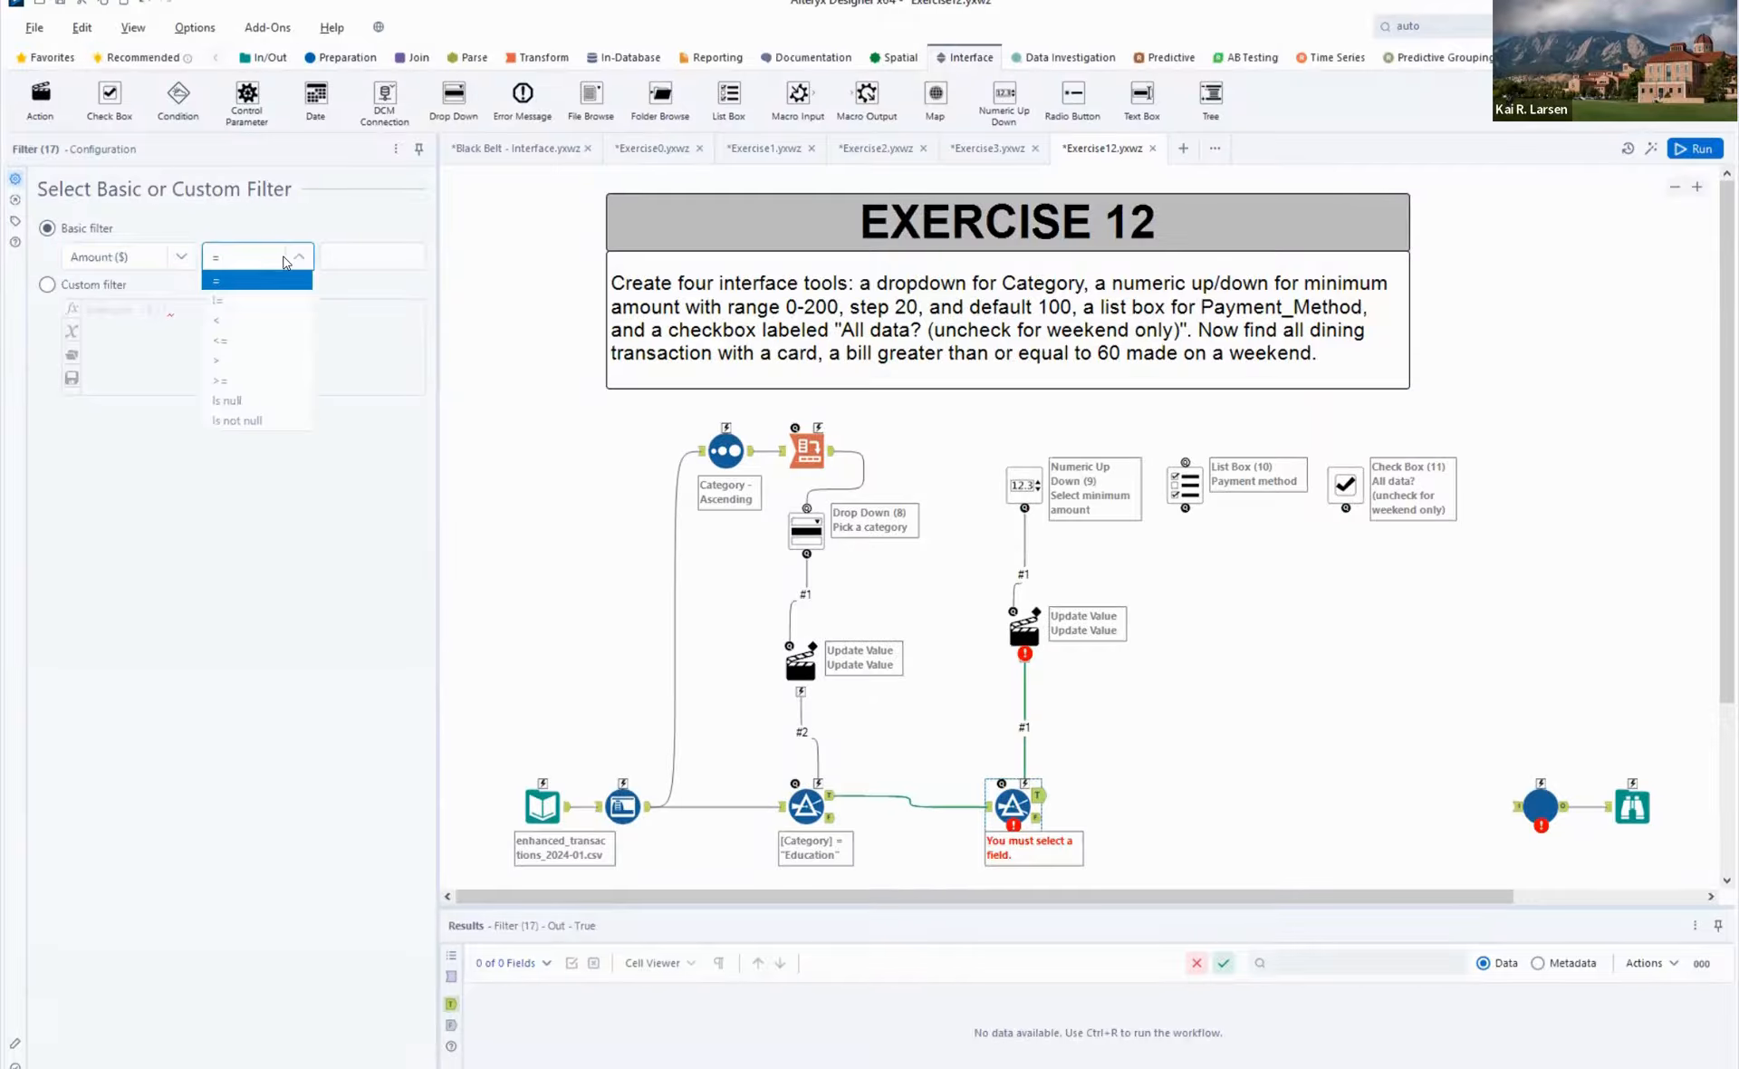
pyautogui.click(258, 380)
pyautogui.click(356, 256)
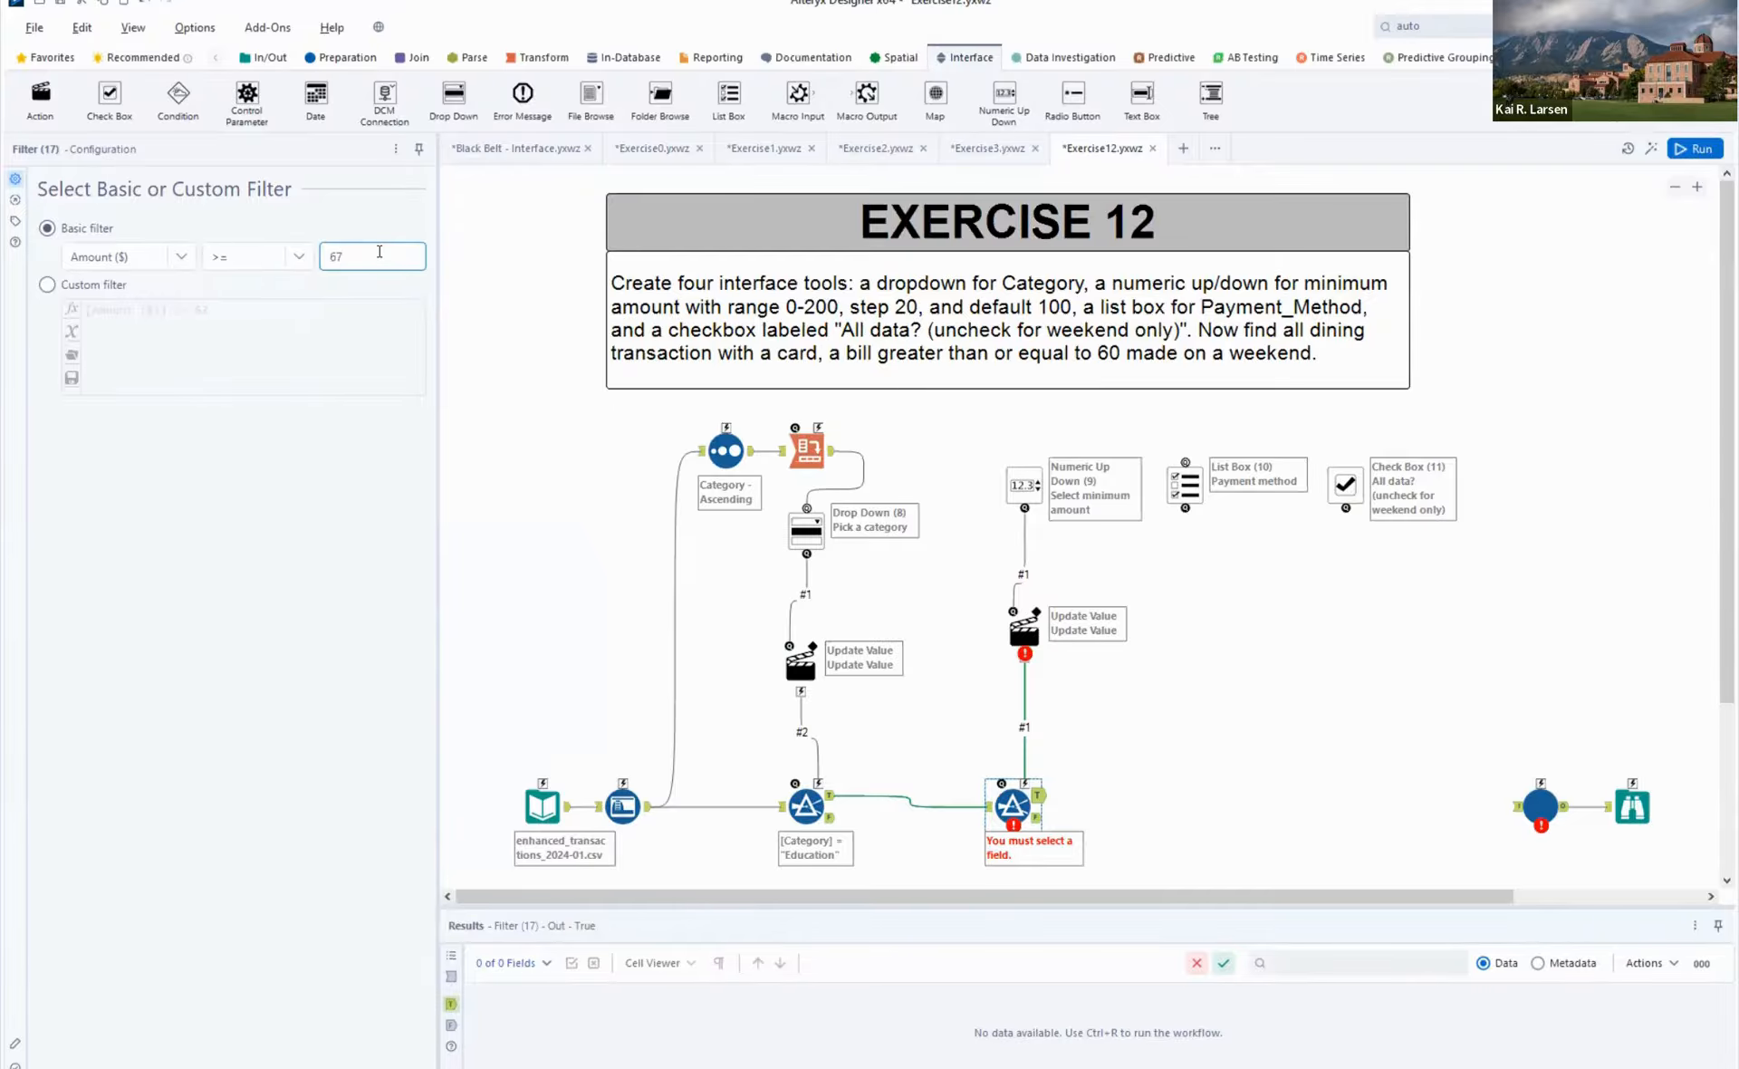
# - Enter 67 as the comparison value of the Amount ($) Filter and run the workflow
pyautogui.write('67')
pyautogui.click(1106, 725)
pyautogui.hotkey('ctrl', 'r')
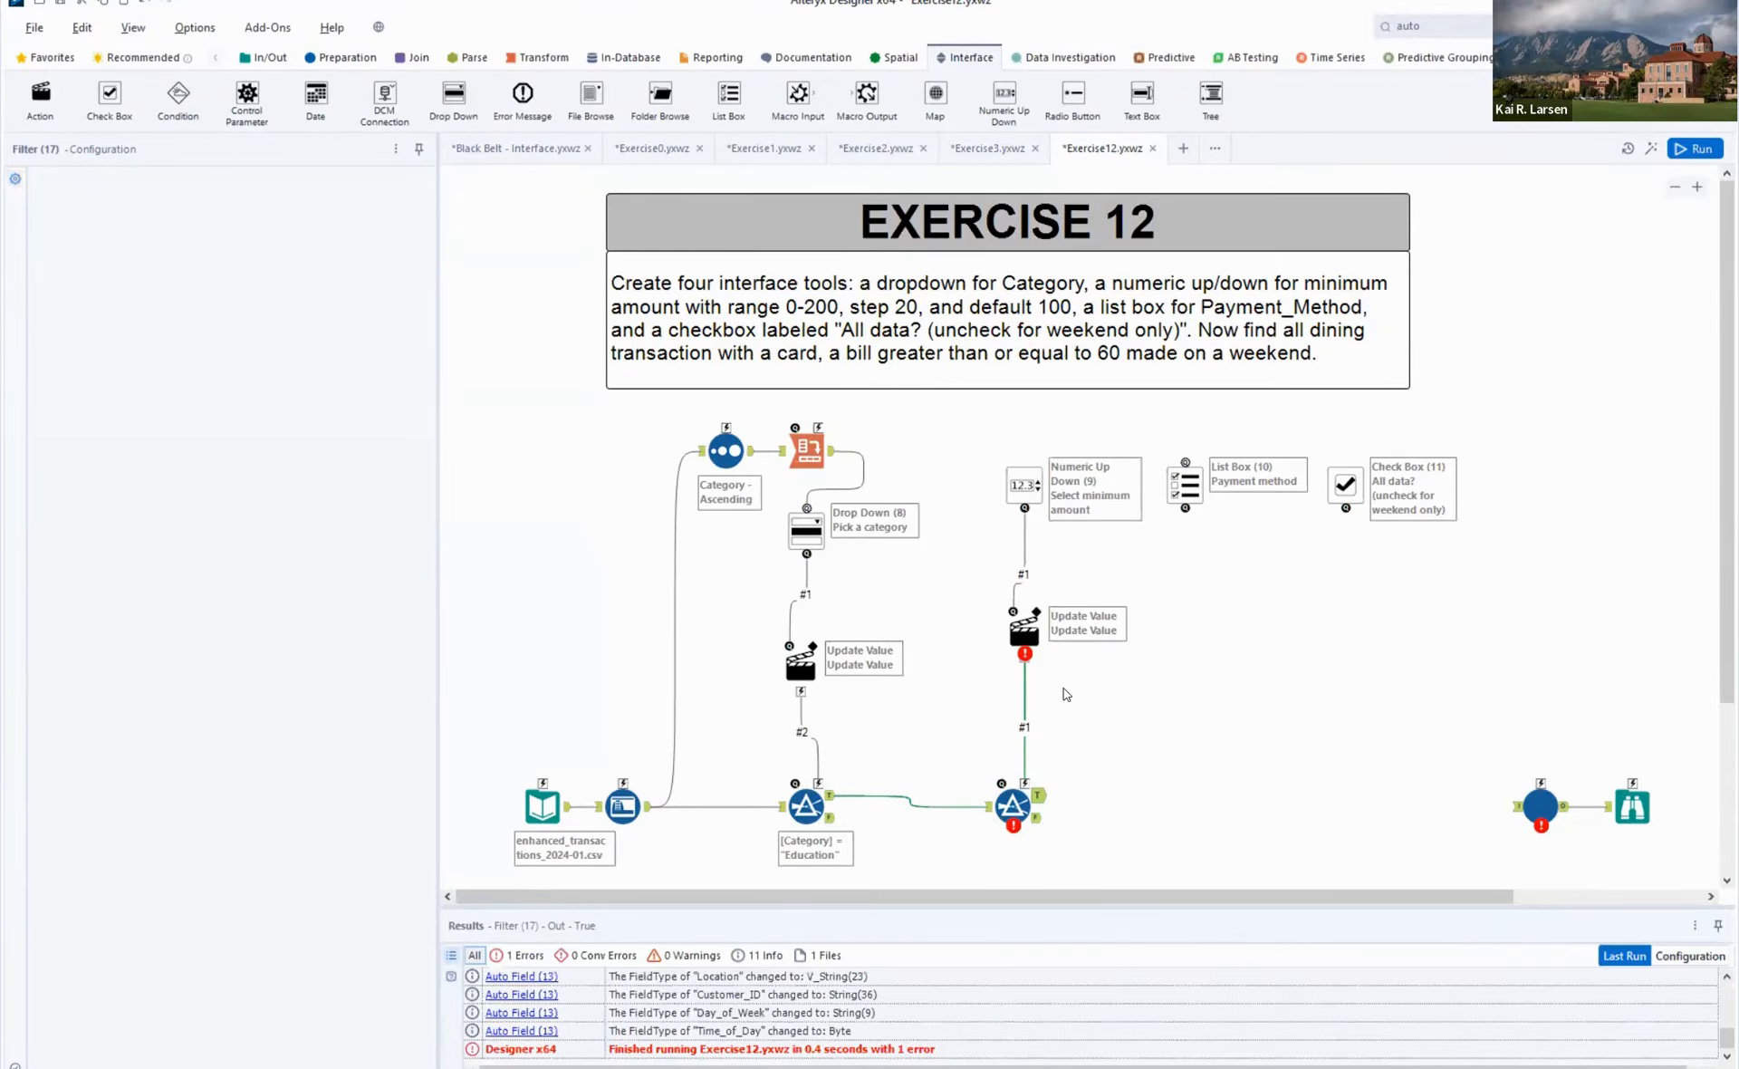
# - Configure the Numeric Up Down's action to update the Amount Filter's Operand value "67", replacing that specific string, and rerun the workflow
pyautogui.click(1024, 630)
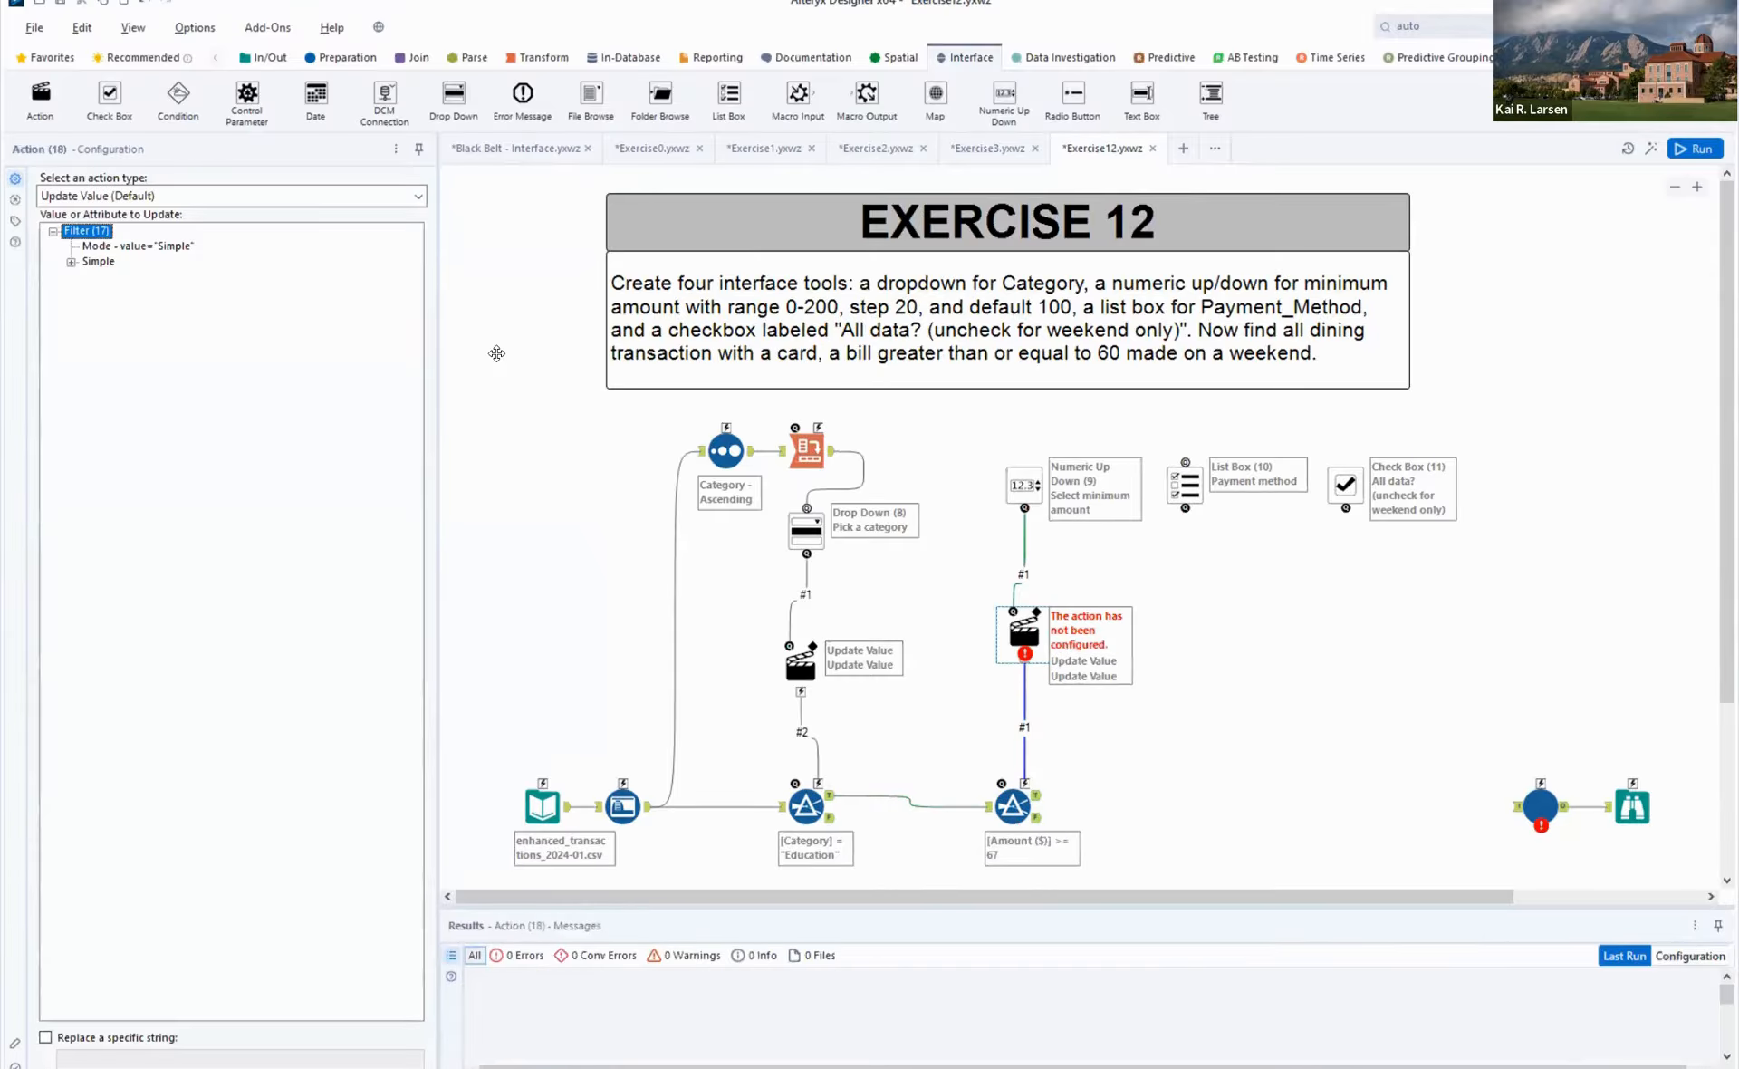
pyautogui.click(71, 263)
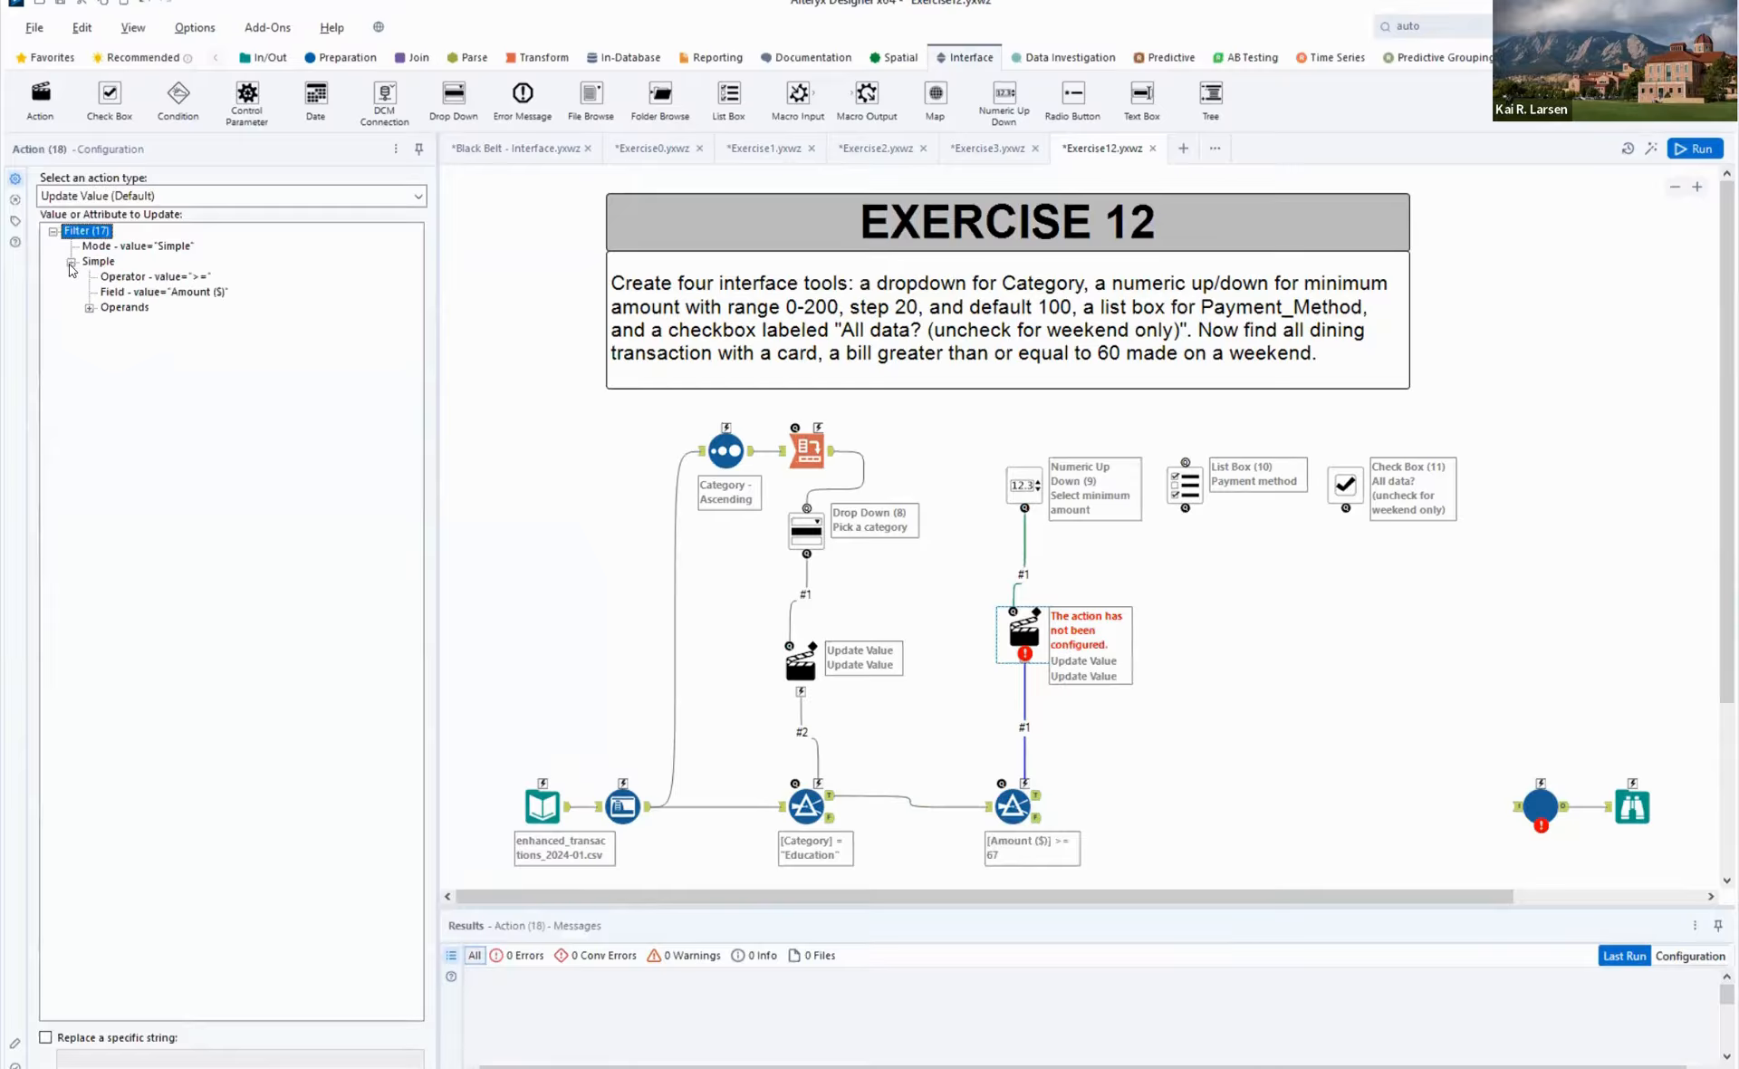
pyautogui.click(89, 308)
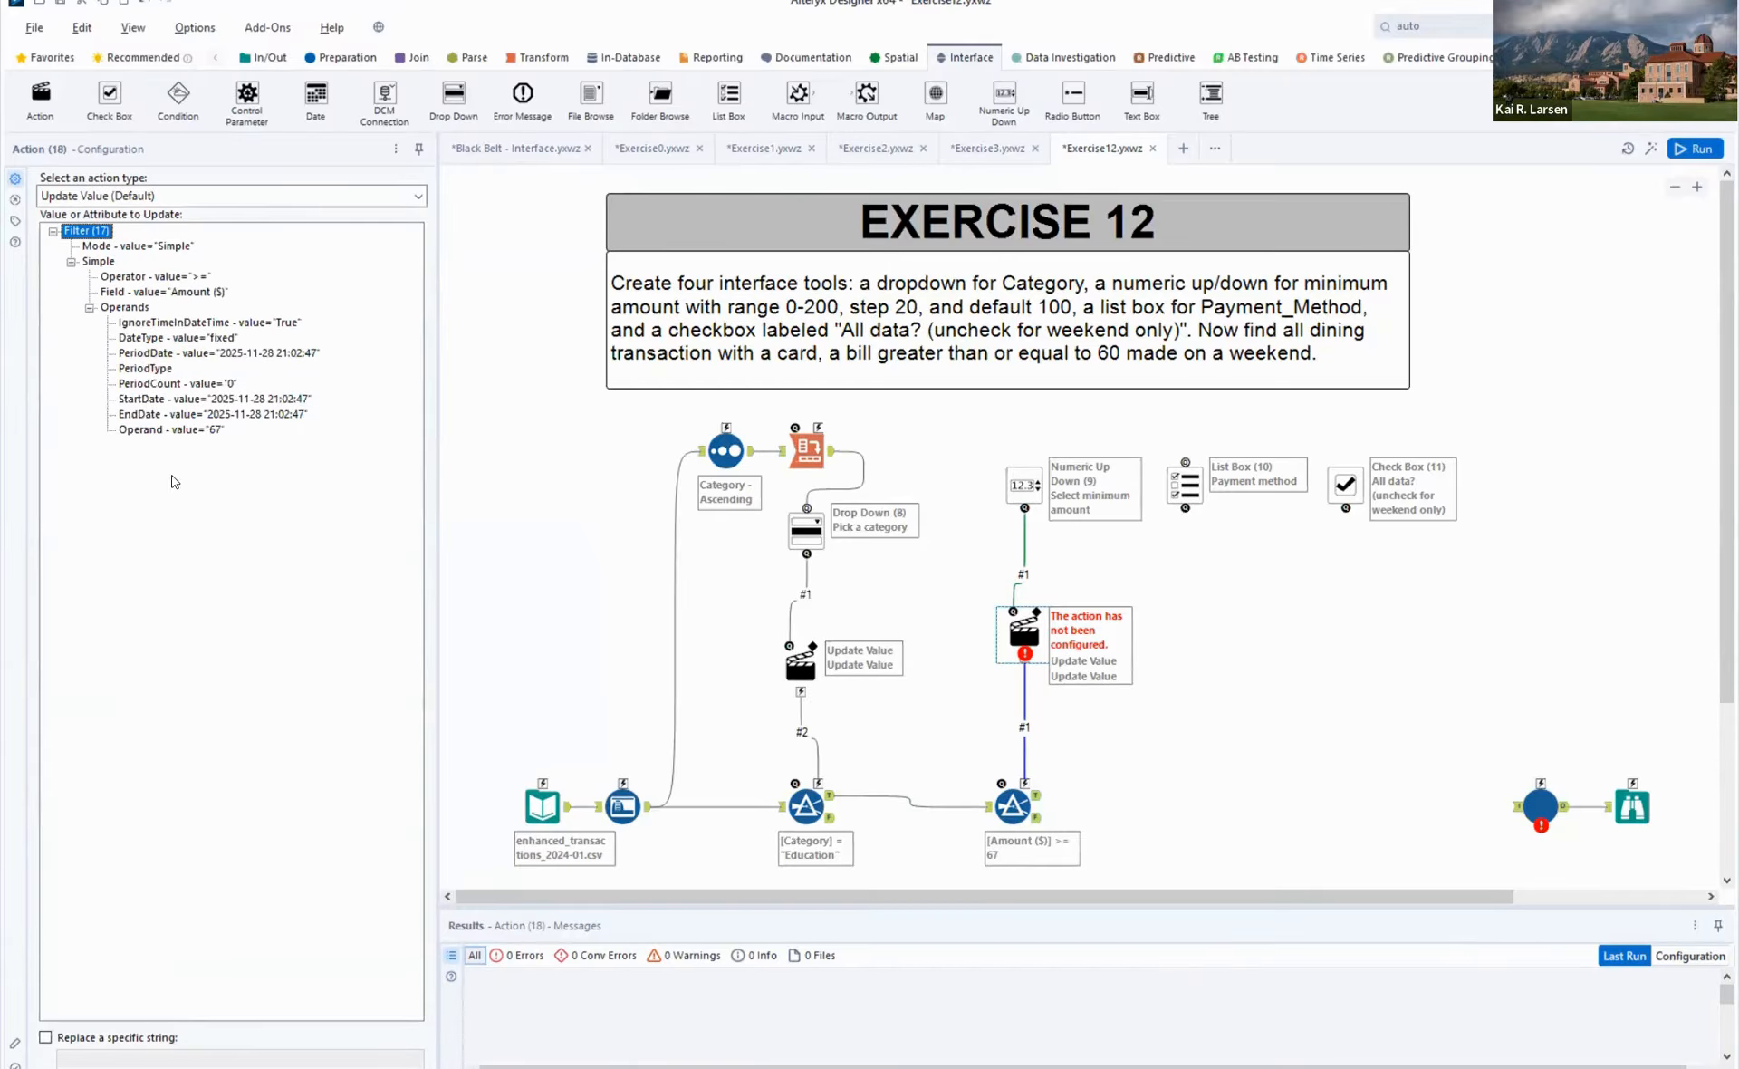
pyautogui.click(208, 431)
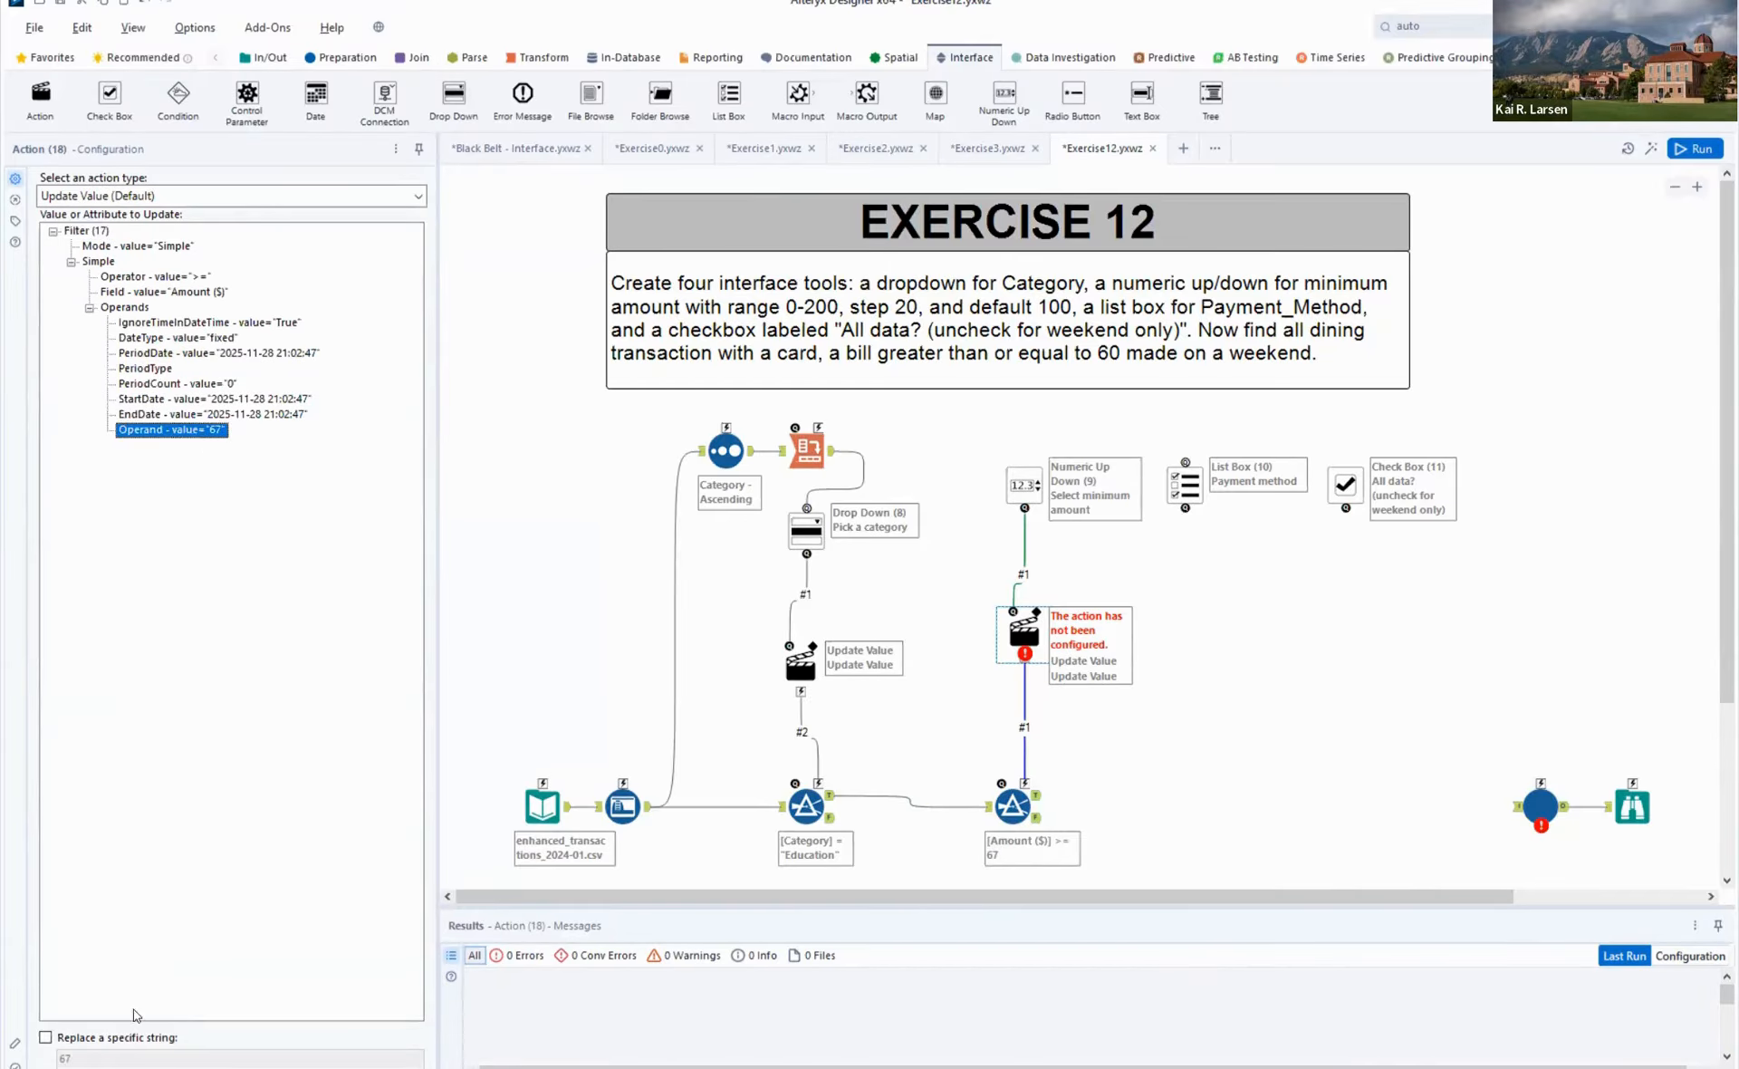
pyautogui.click(96, 1042)
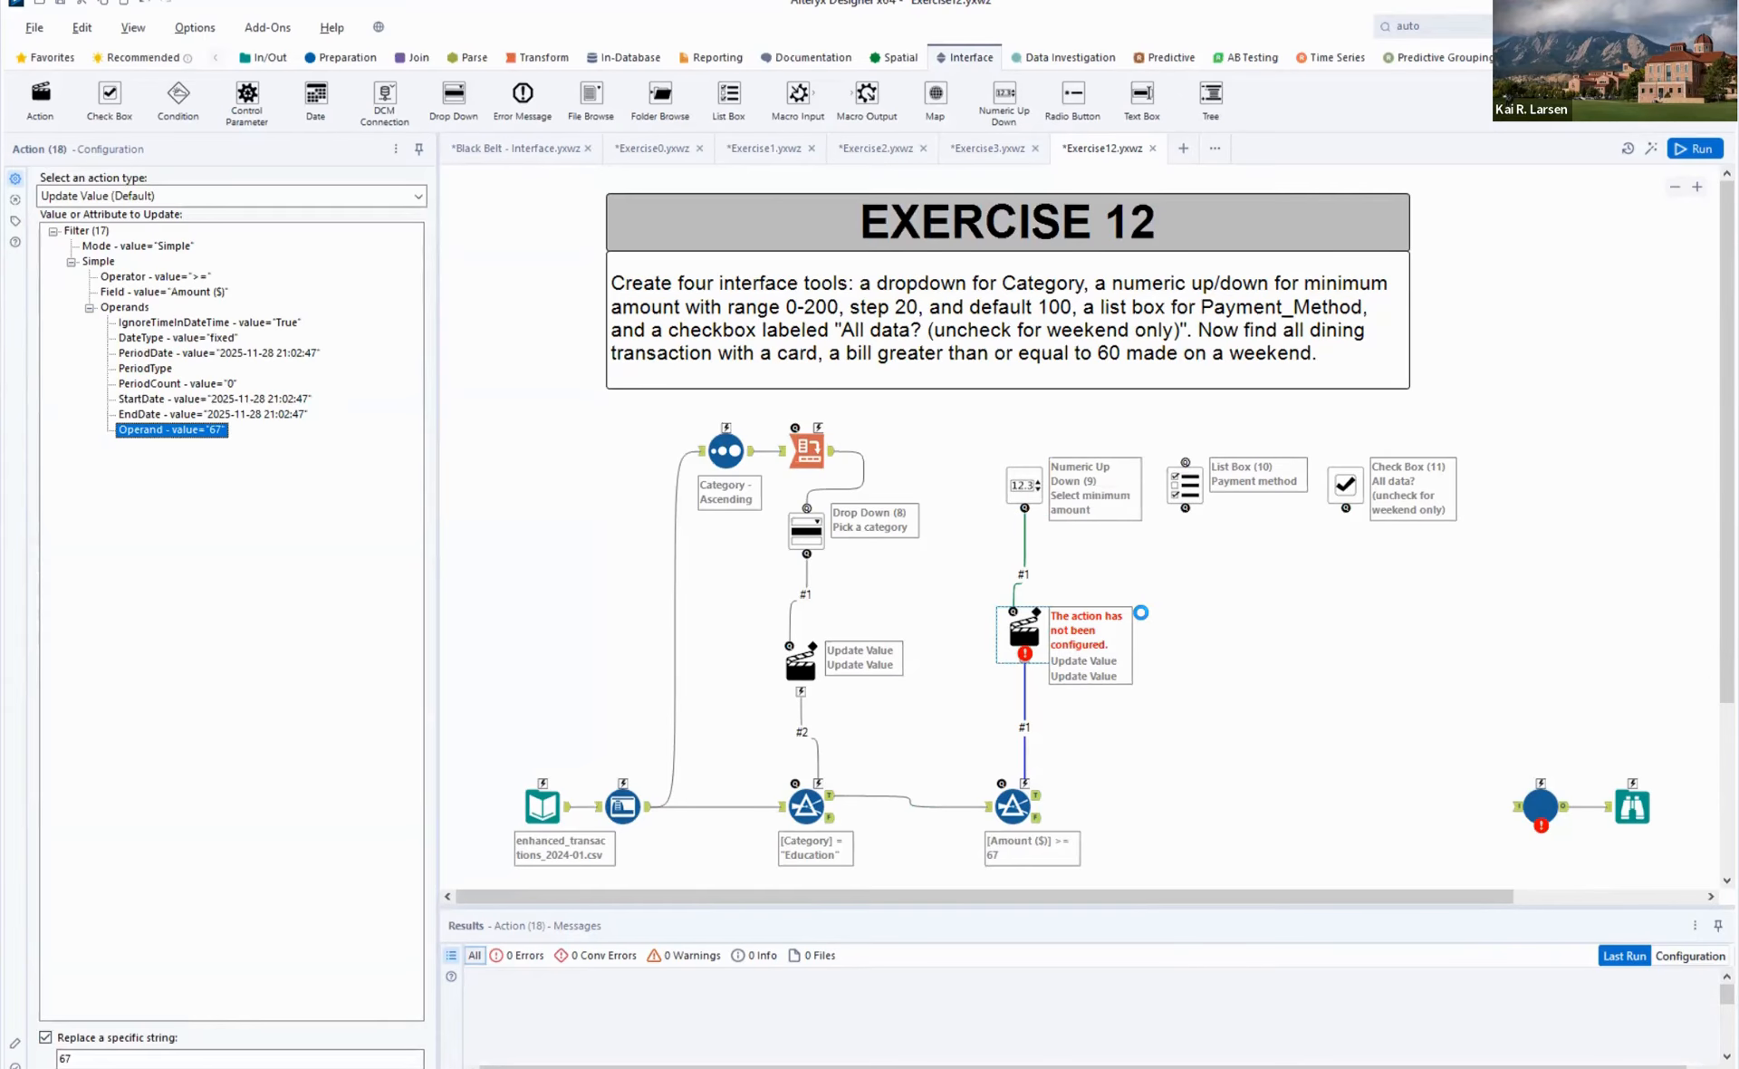
pyautogui.hotkey('ctrl', 'r')
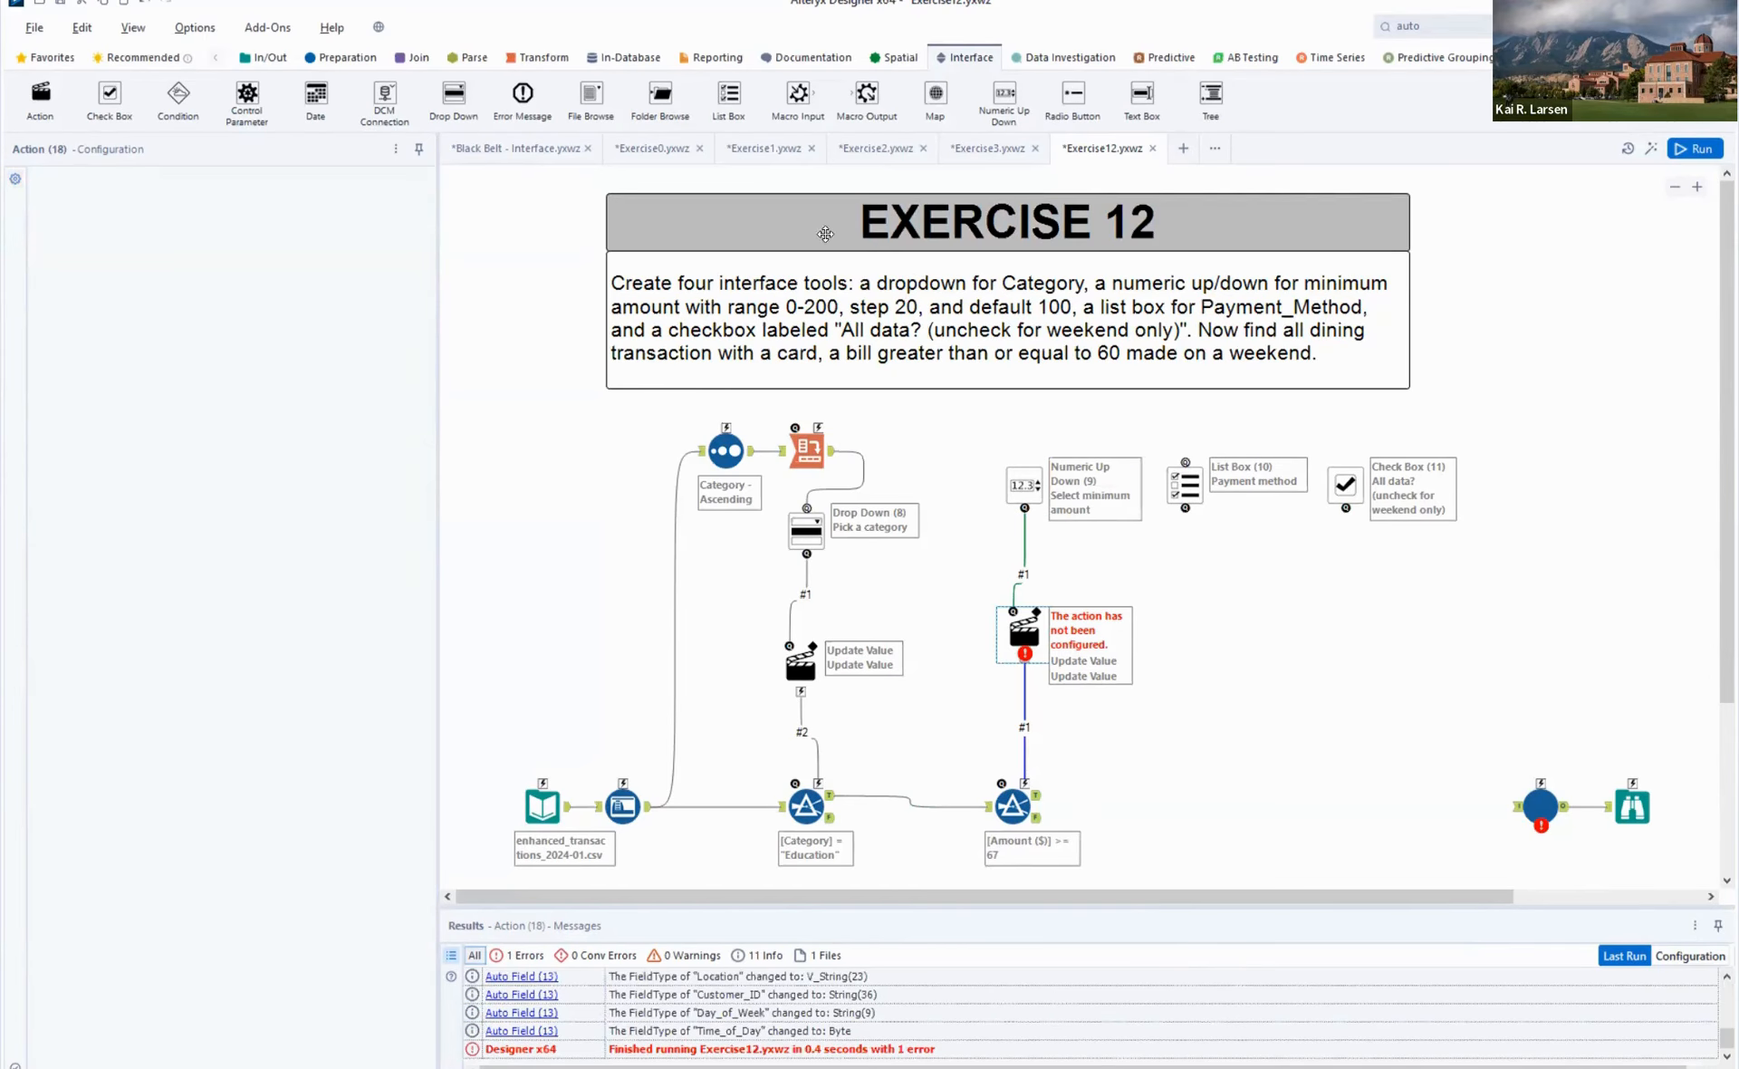
# - Add a third Filter on the Amount Filter's True output and set its condition to Payment Method Equals Norwegian Express
pyautogui.click(344, 56)
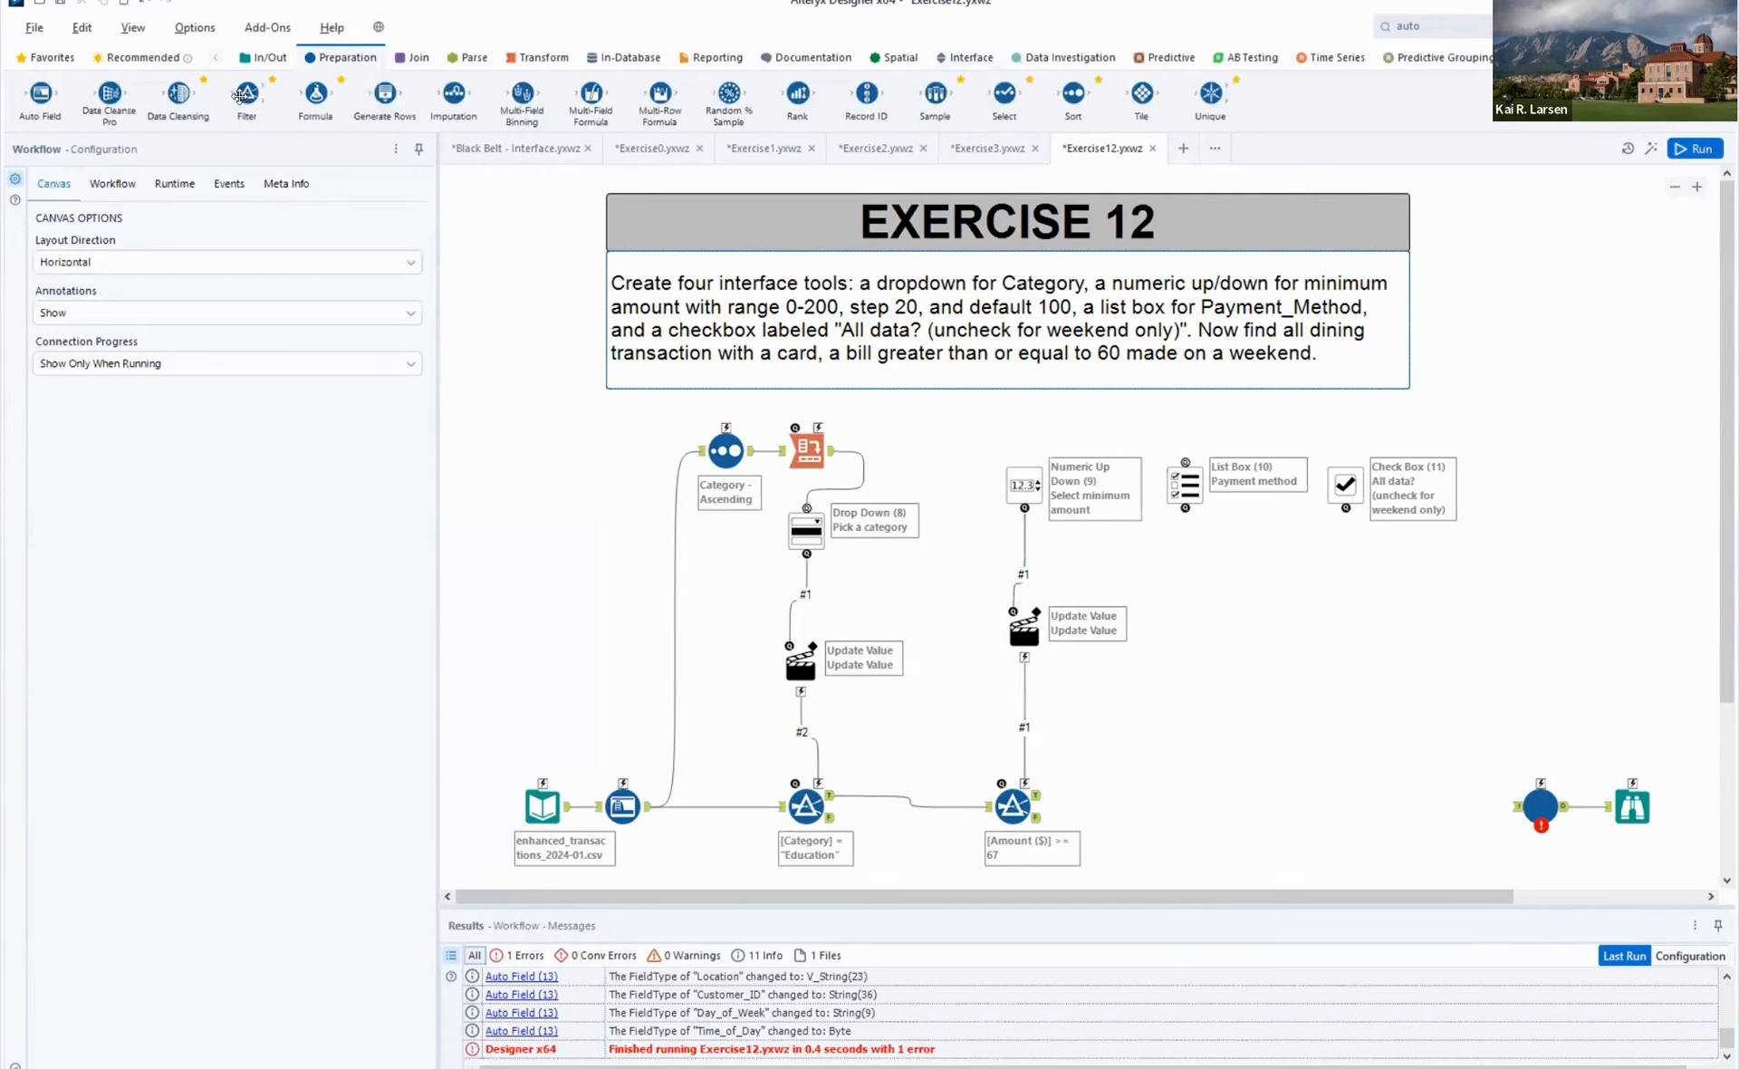
pyautogui.moveTo(246, 95); pyautogui.dragTo(1200, 824)
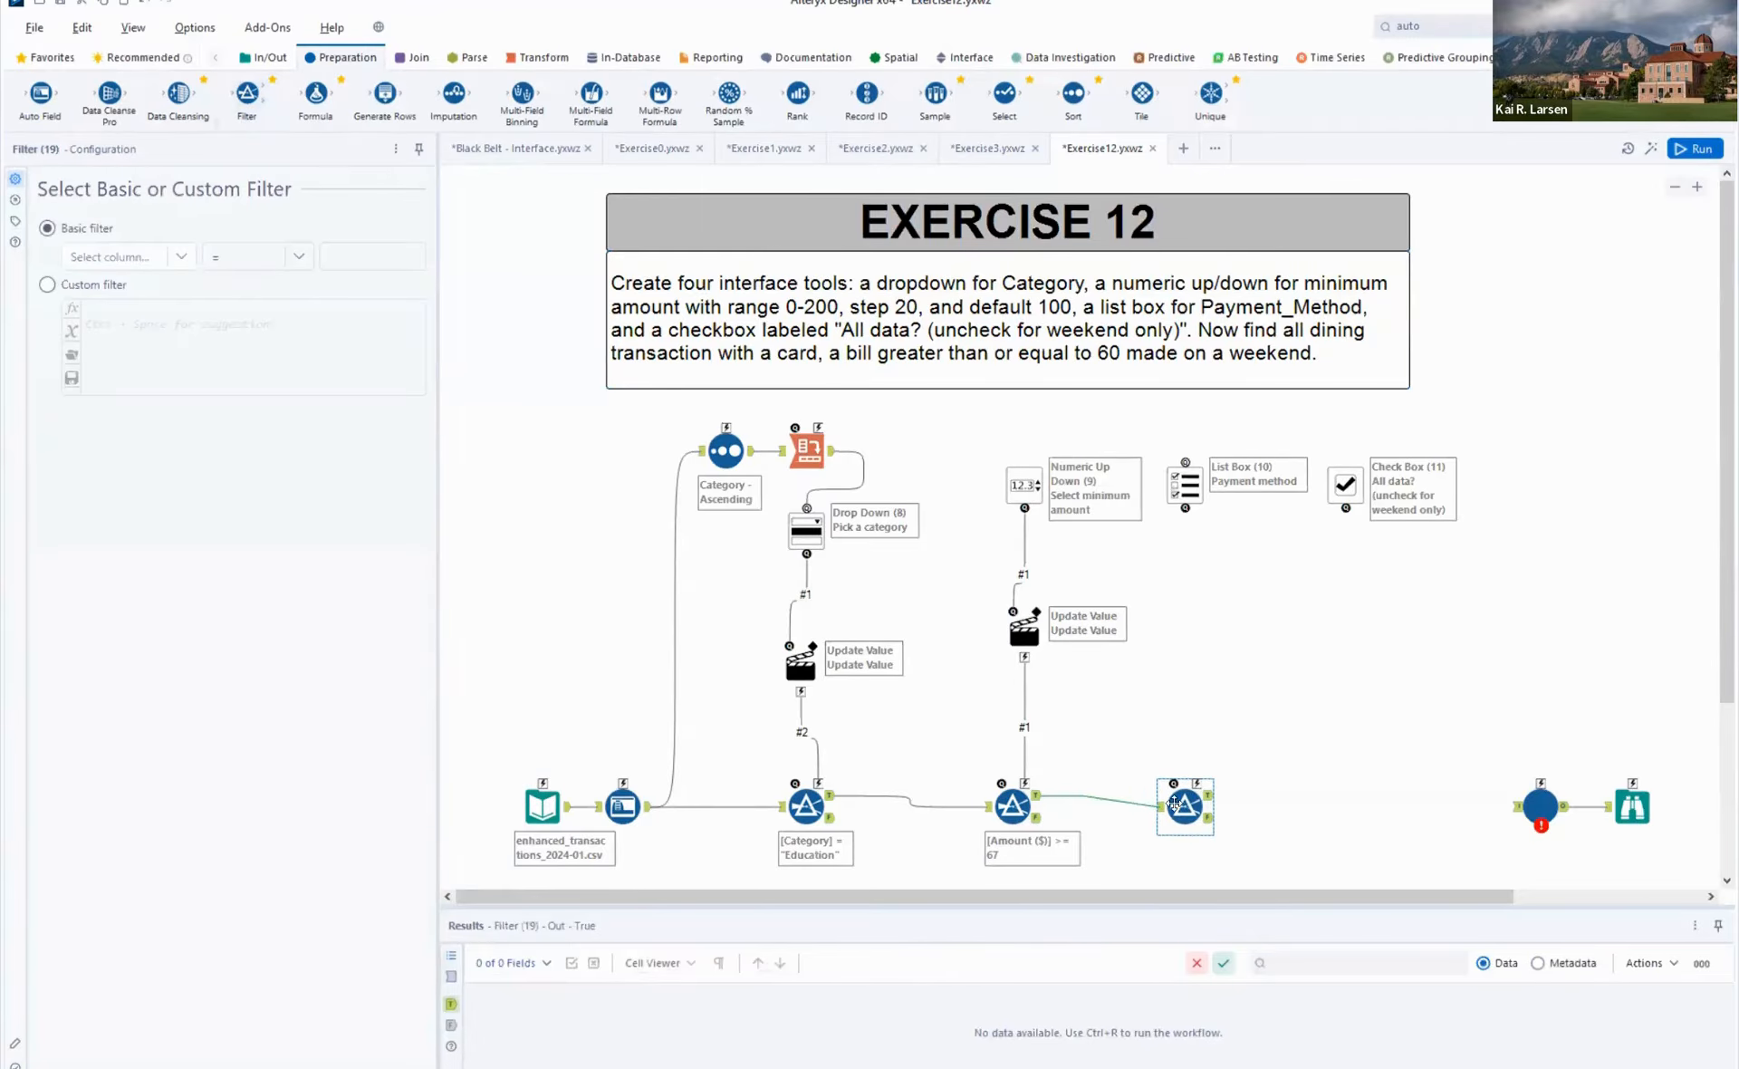
pyautogui.click(175, 262)
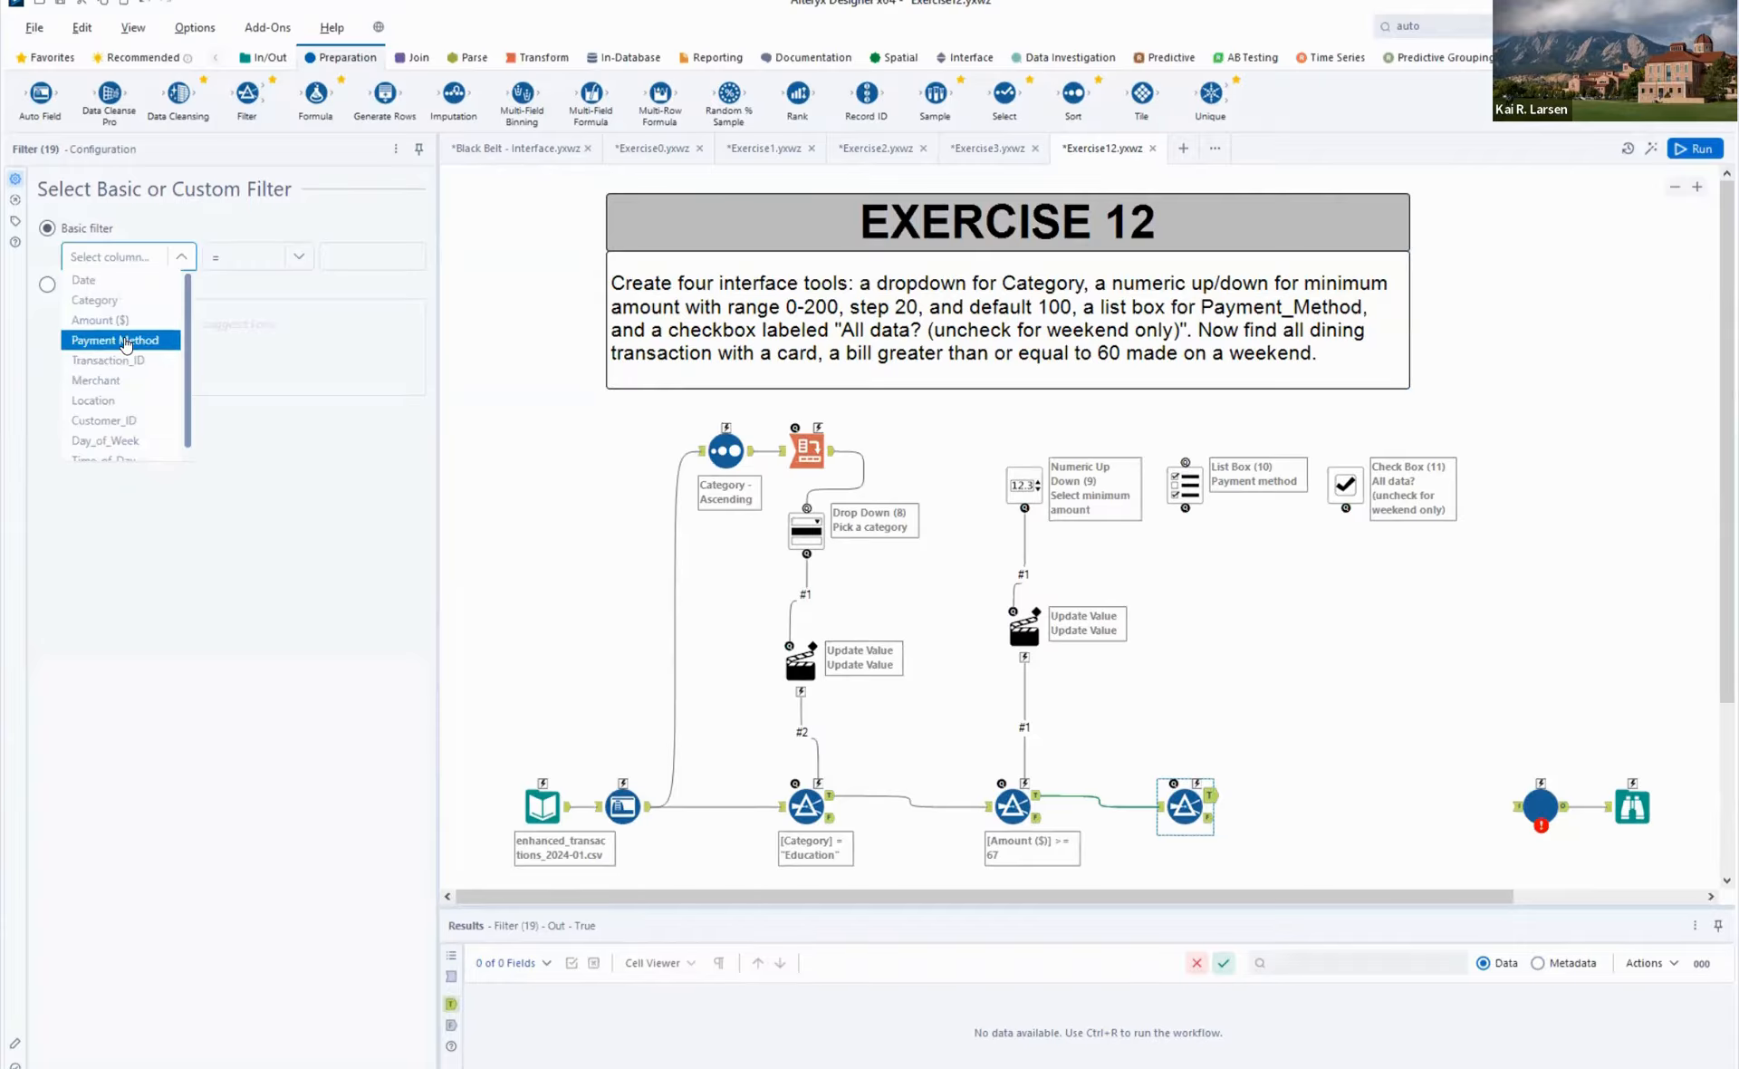
pyautogui.click(304, 262)
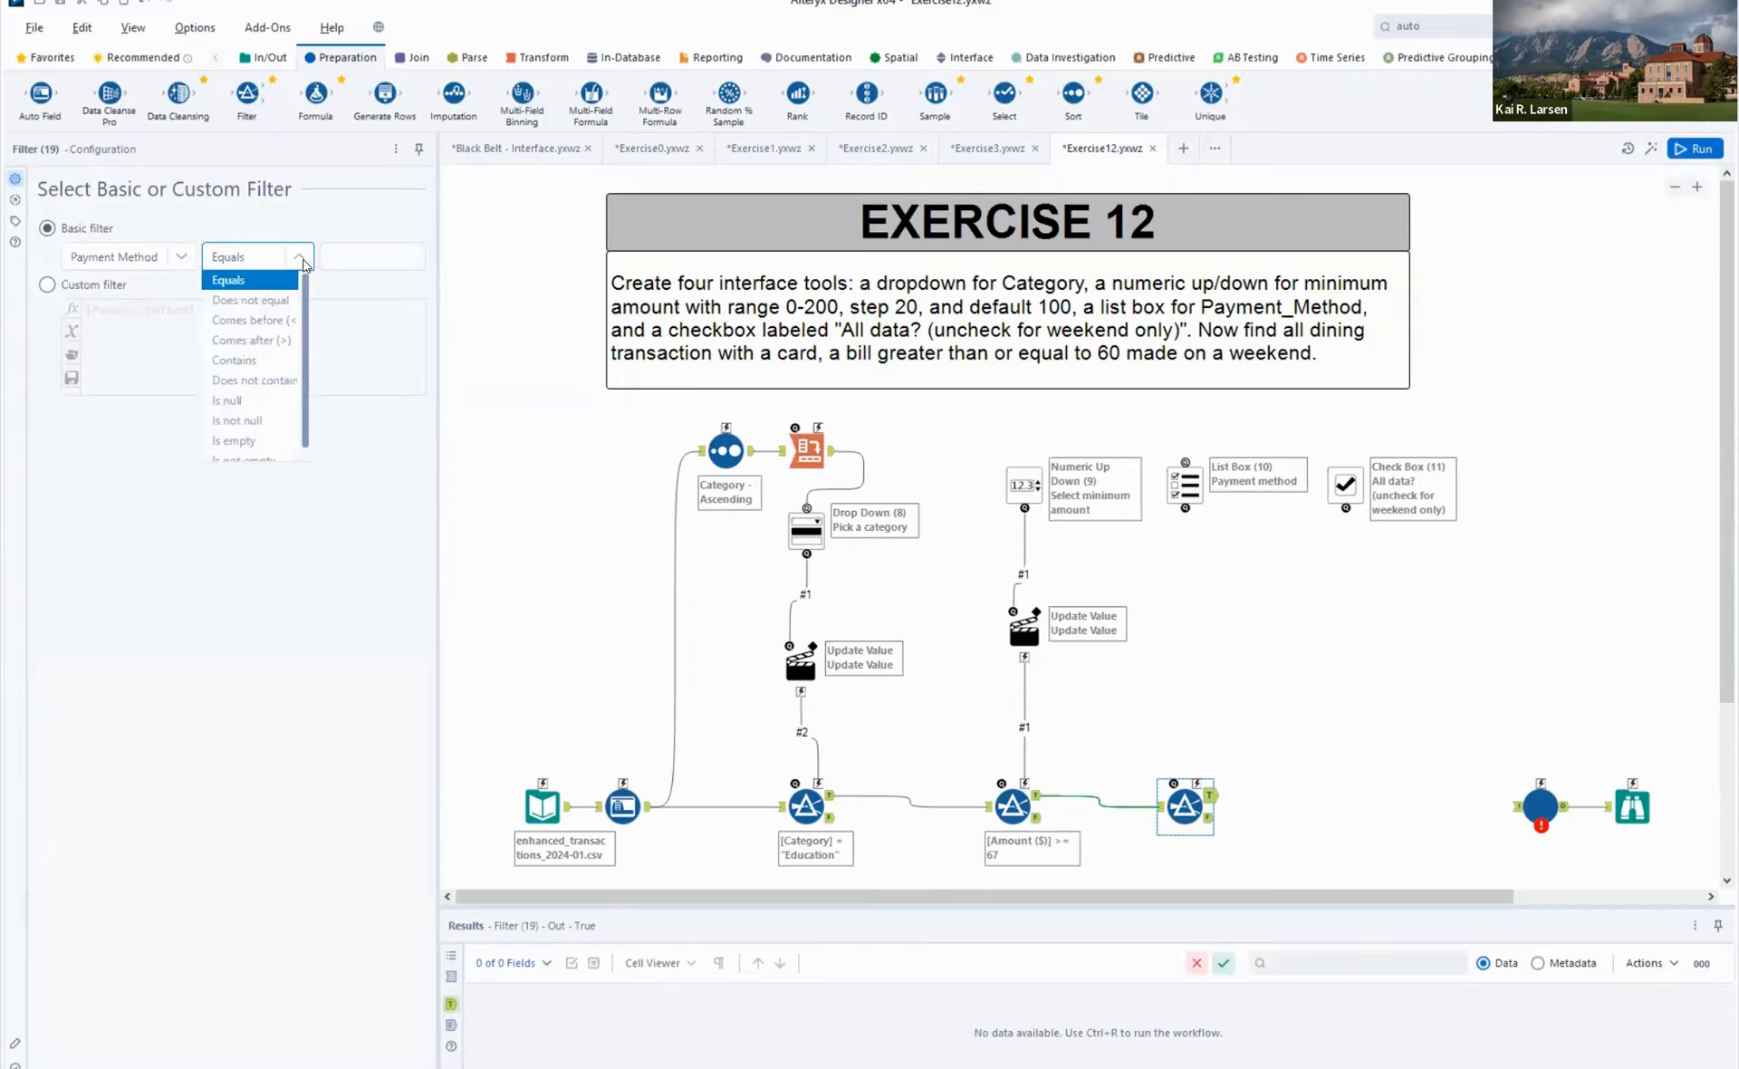
pyautogui.click(364, 252)
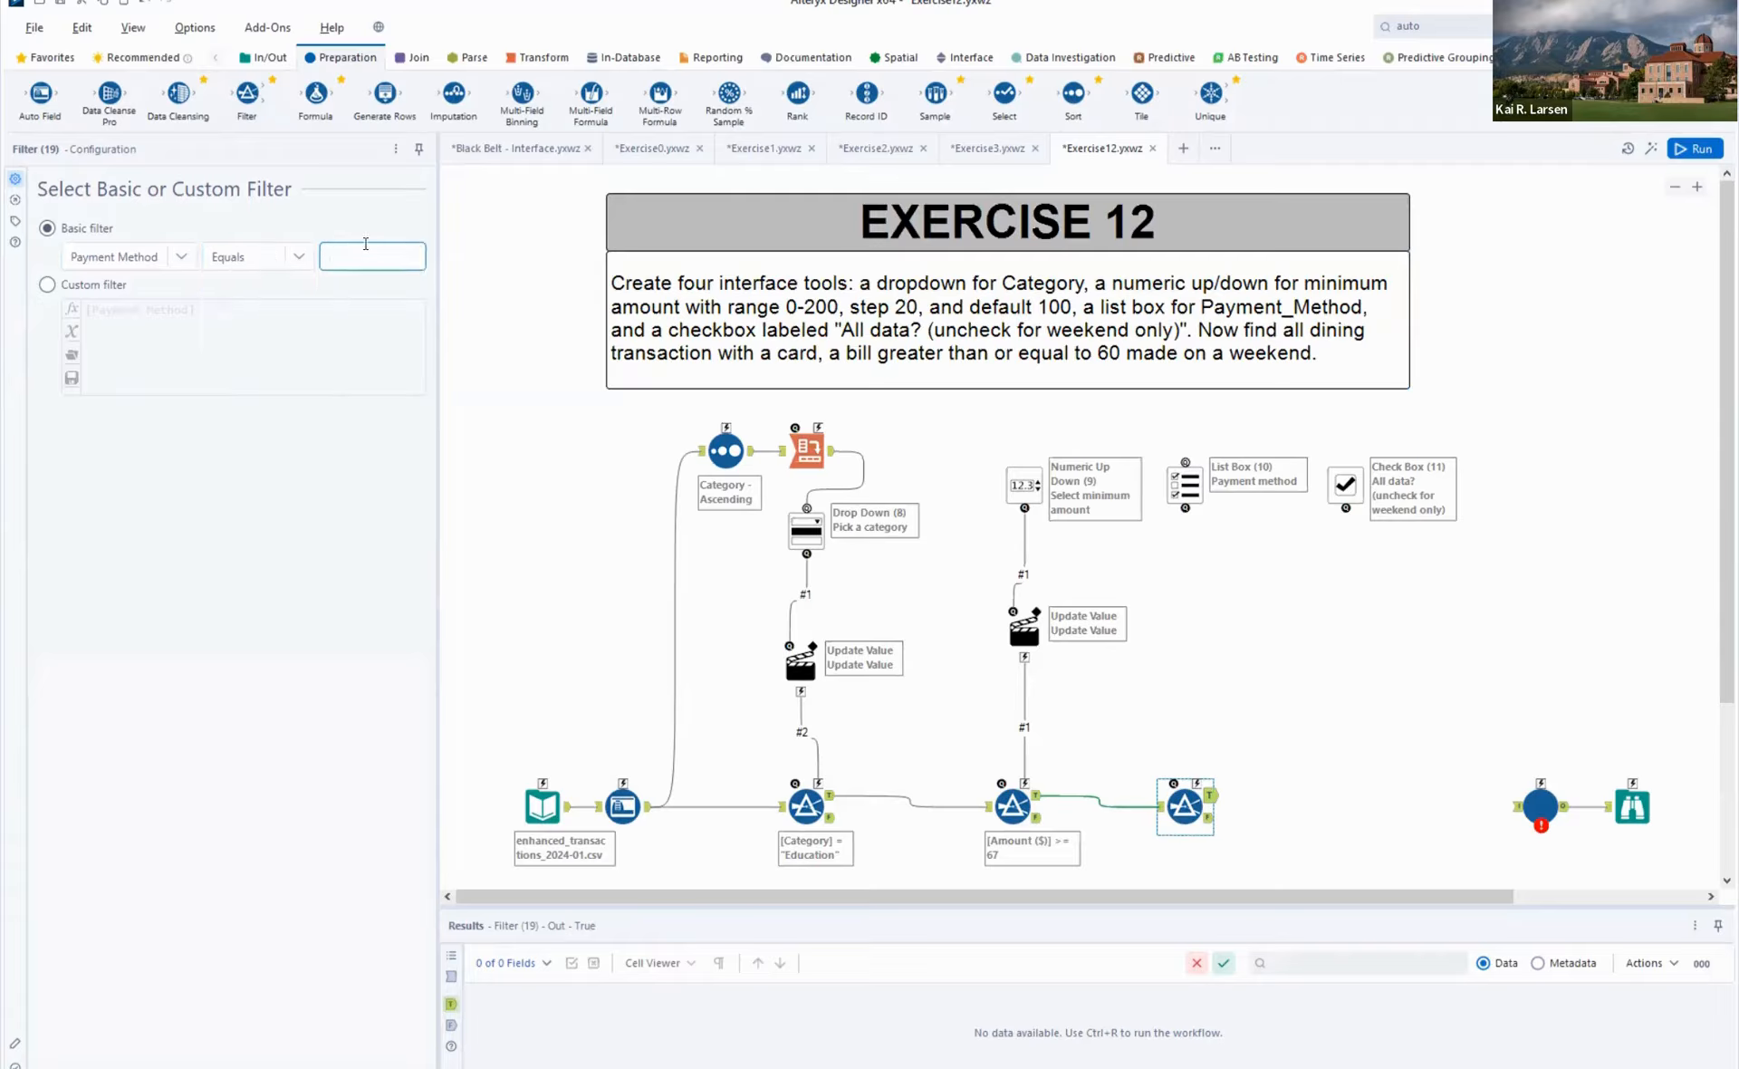
pyautogui.write('Norwegian Express')
pyautogui.click(1344, 644)
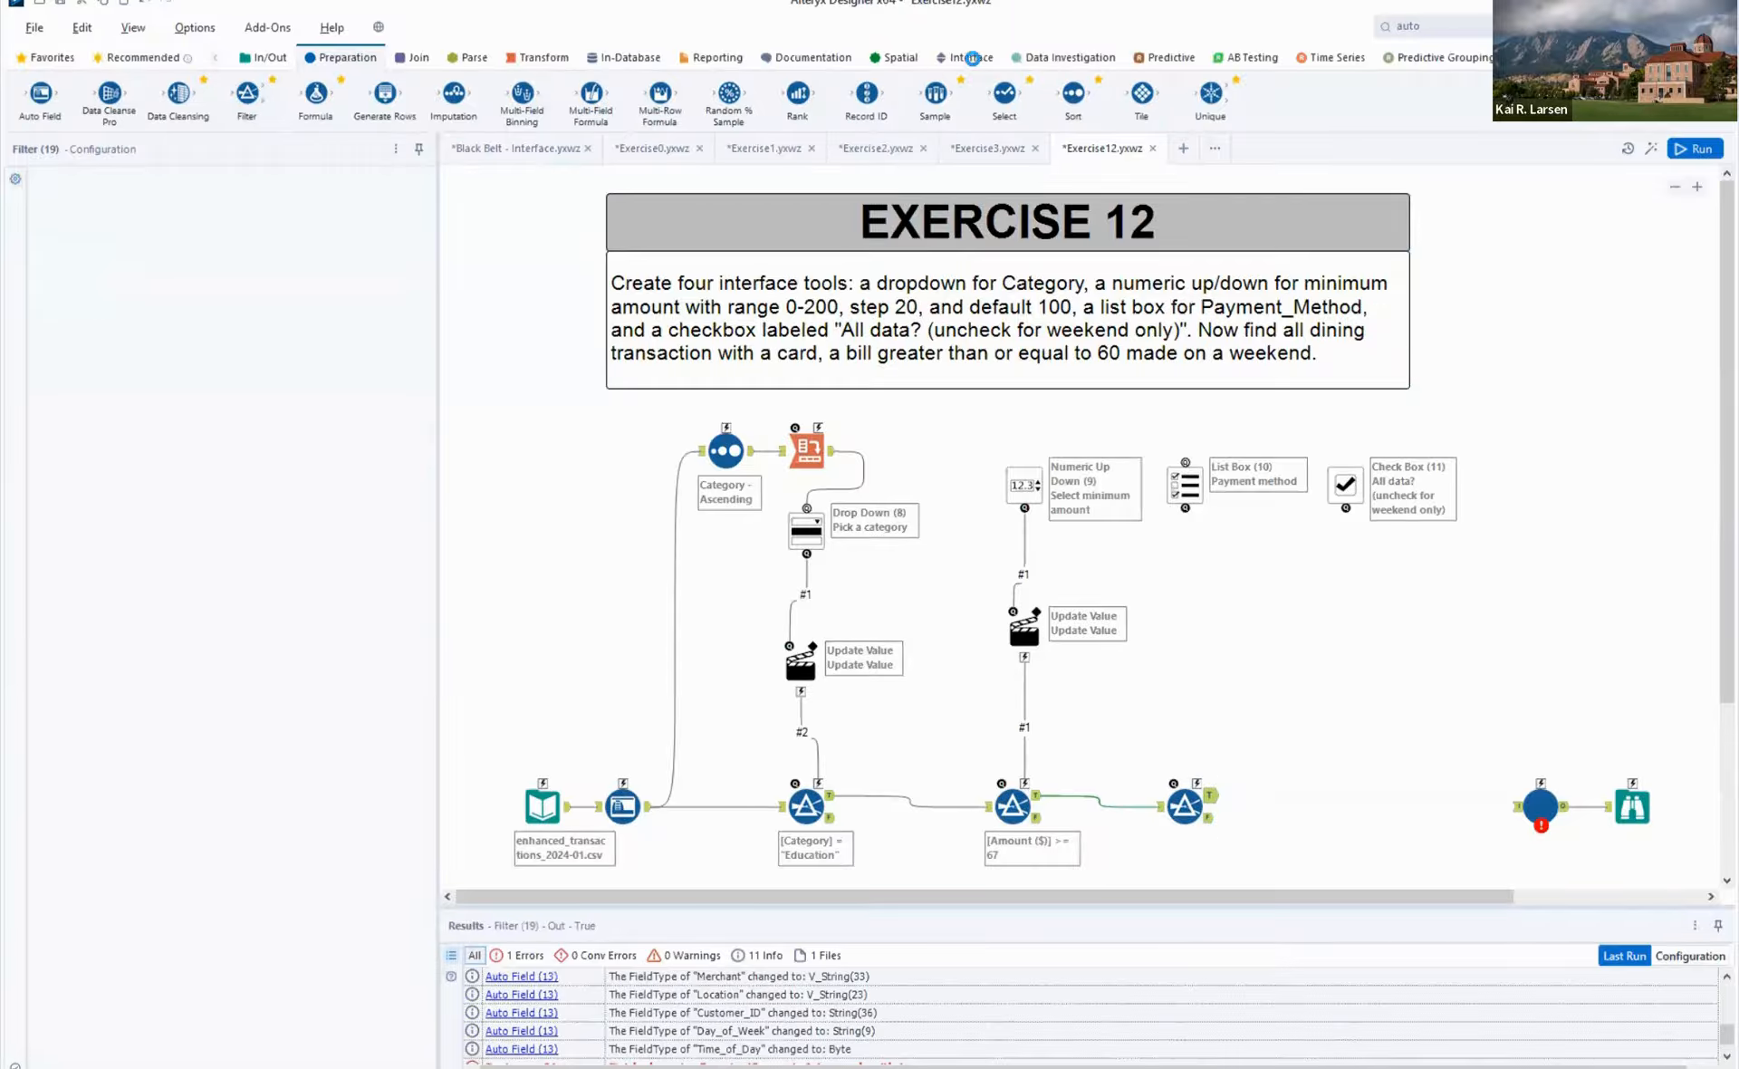
# - Connect the Payment method List Box to the third Filter through an Update Value action
pyautogui.click(972, 57)
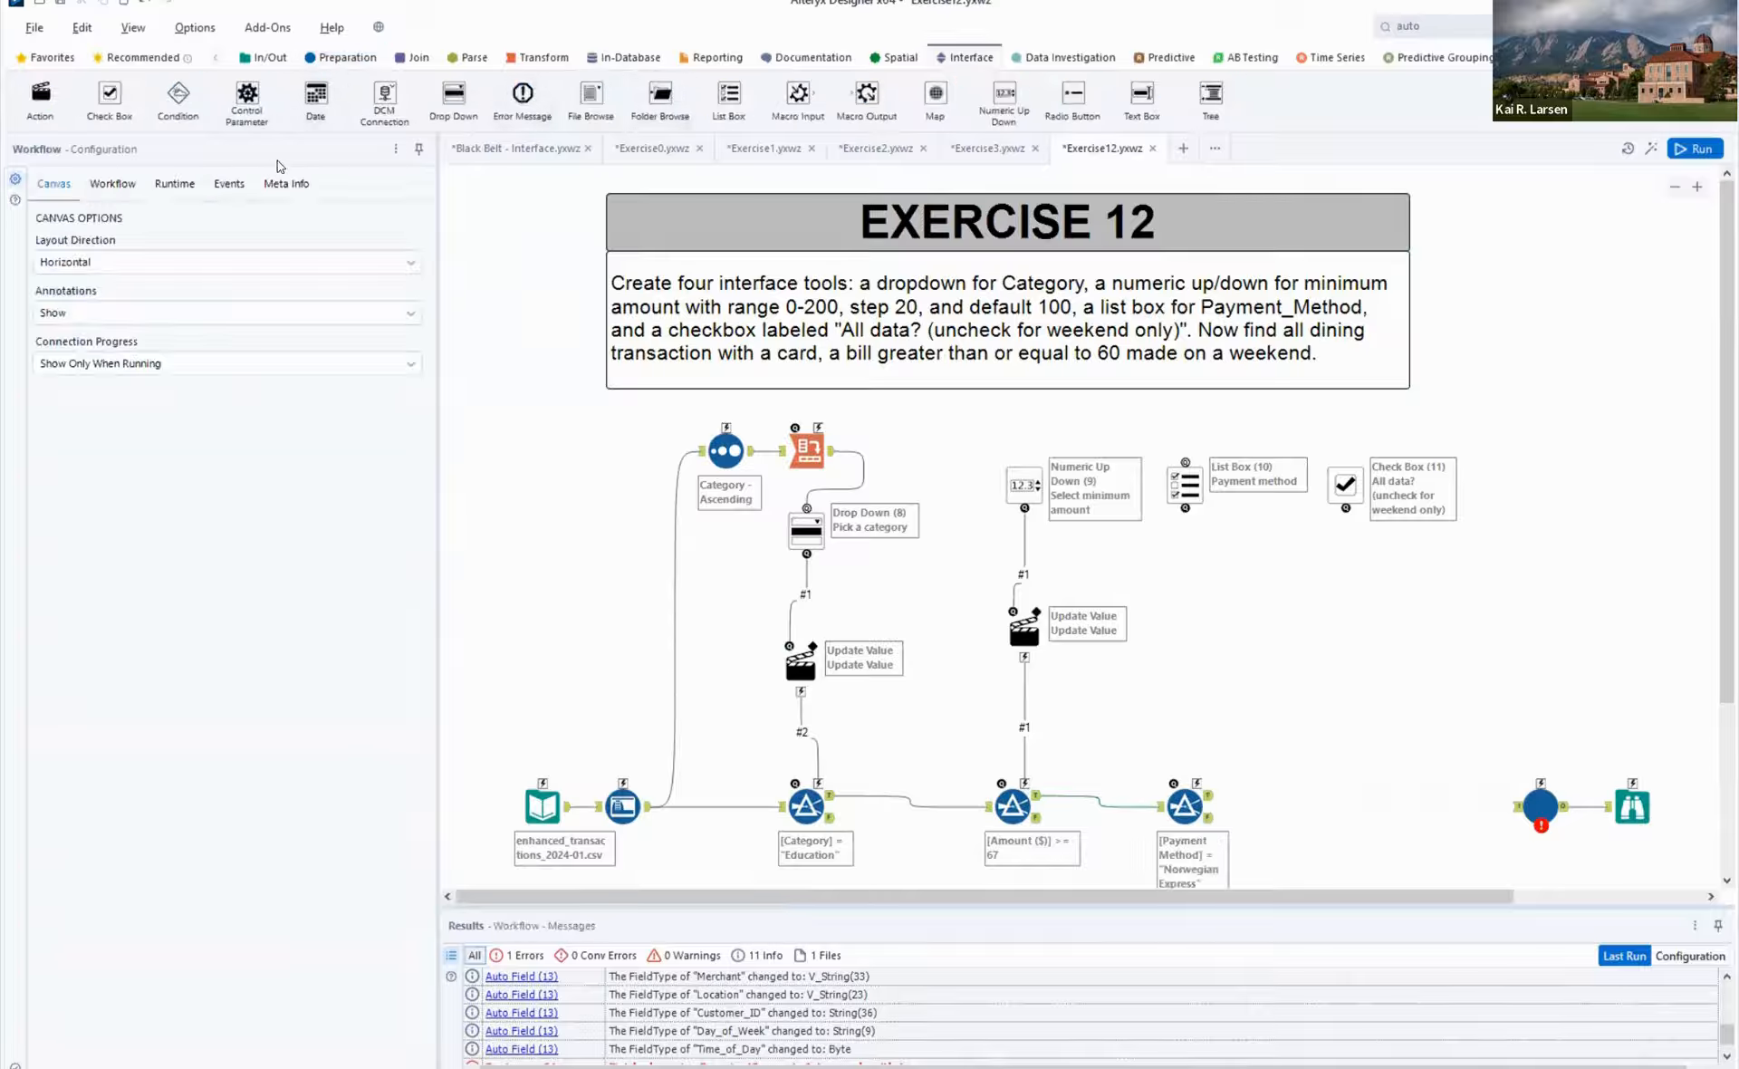
pyautogui.moveTo(40, 95); pyautogui.dragTo(1196, 779)
pyautogui.hotkey('ctrl', 'r')
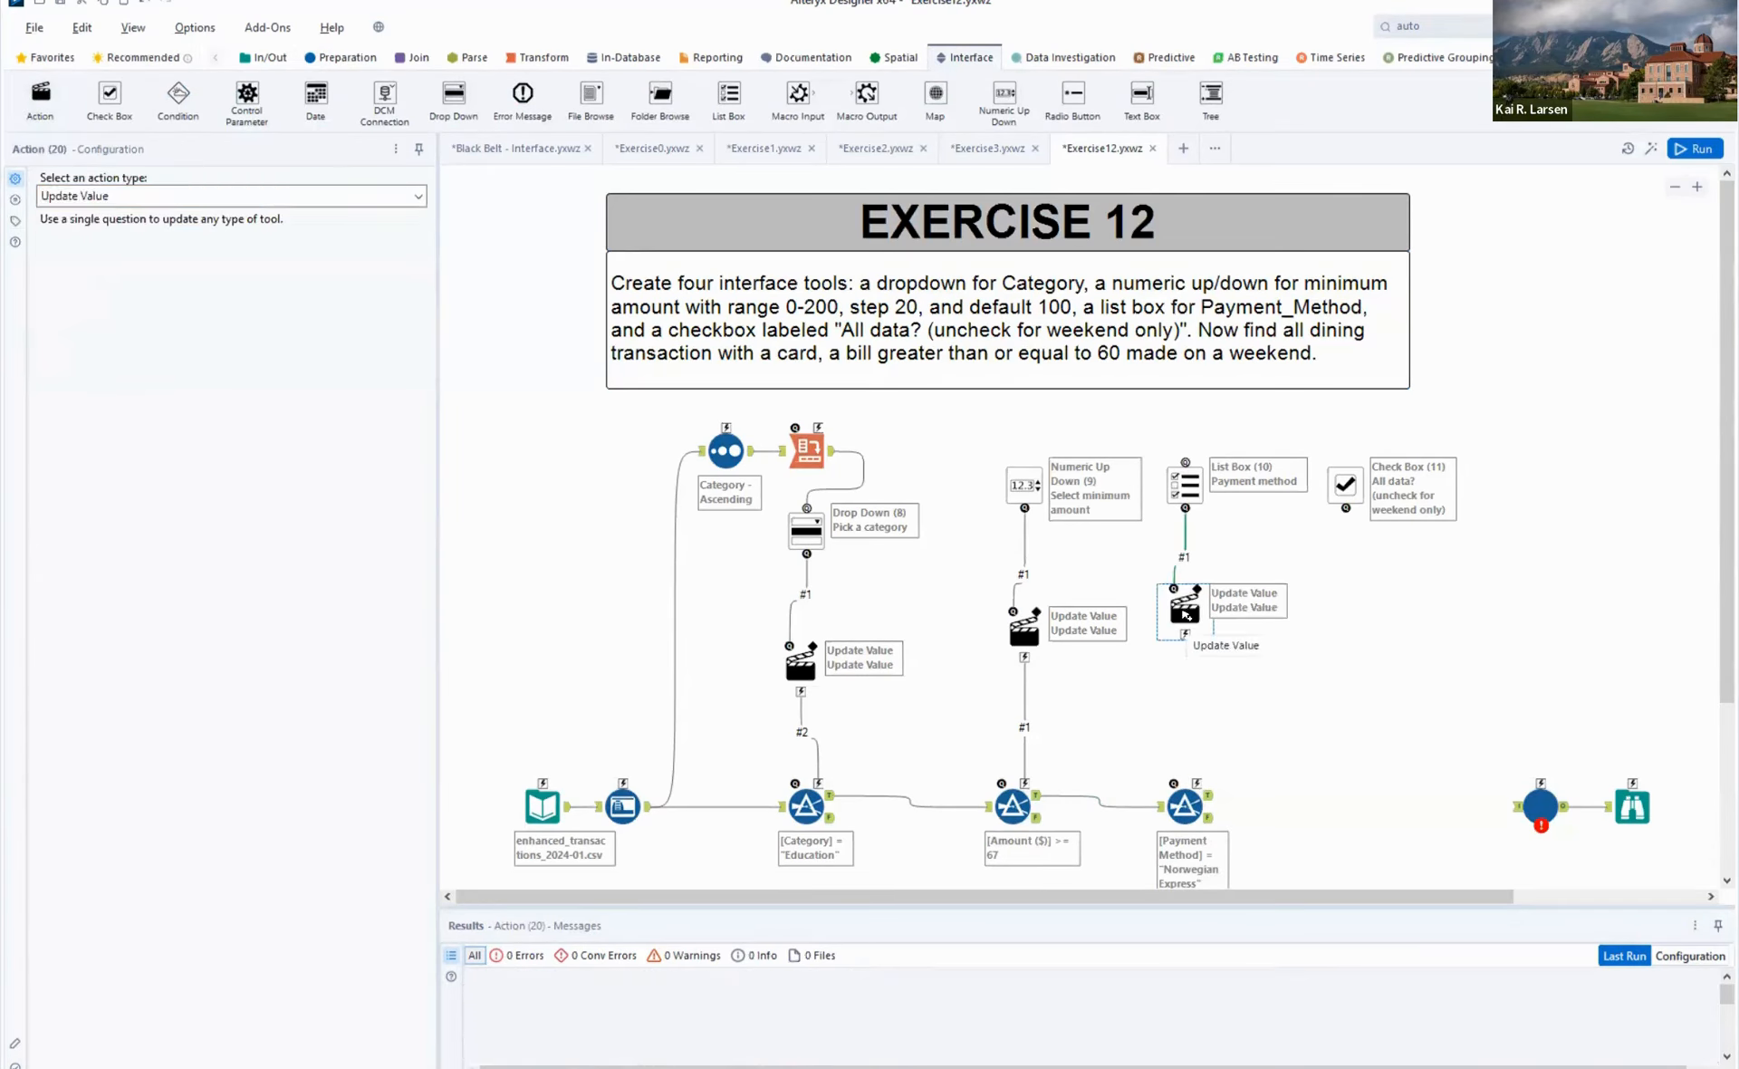
pyautogui.moveTo(1185, 606); pyautogui.dragTo(1190, 620)
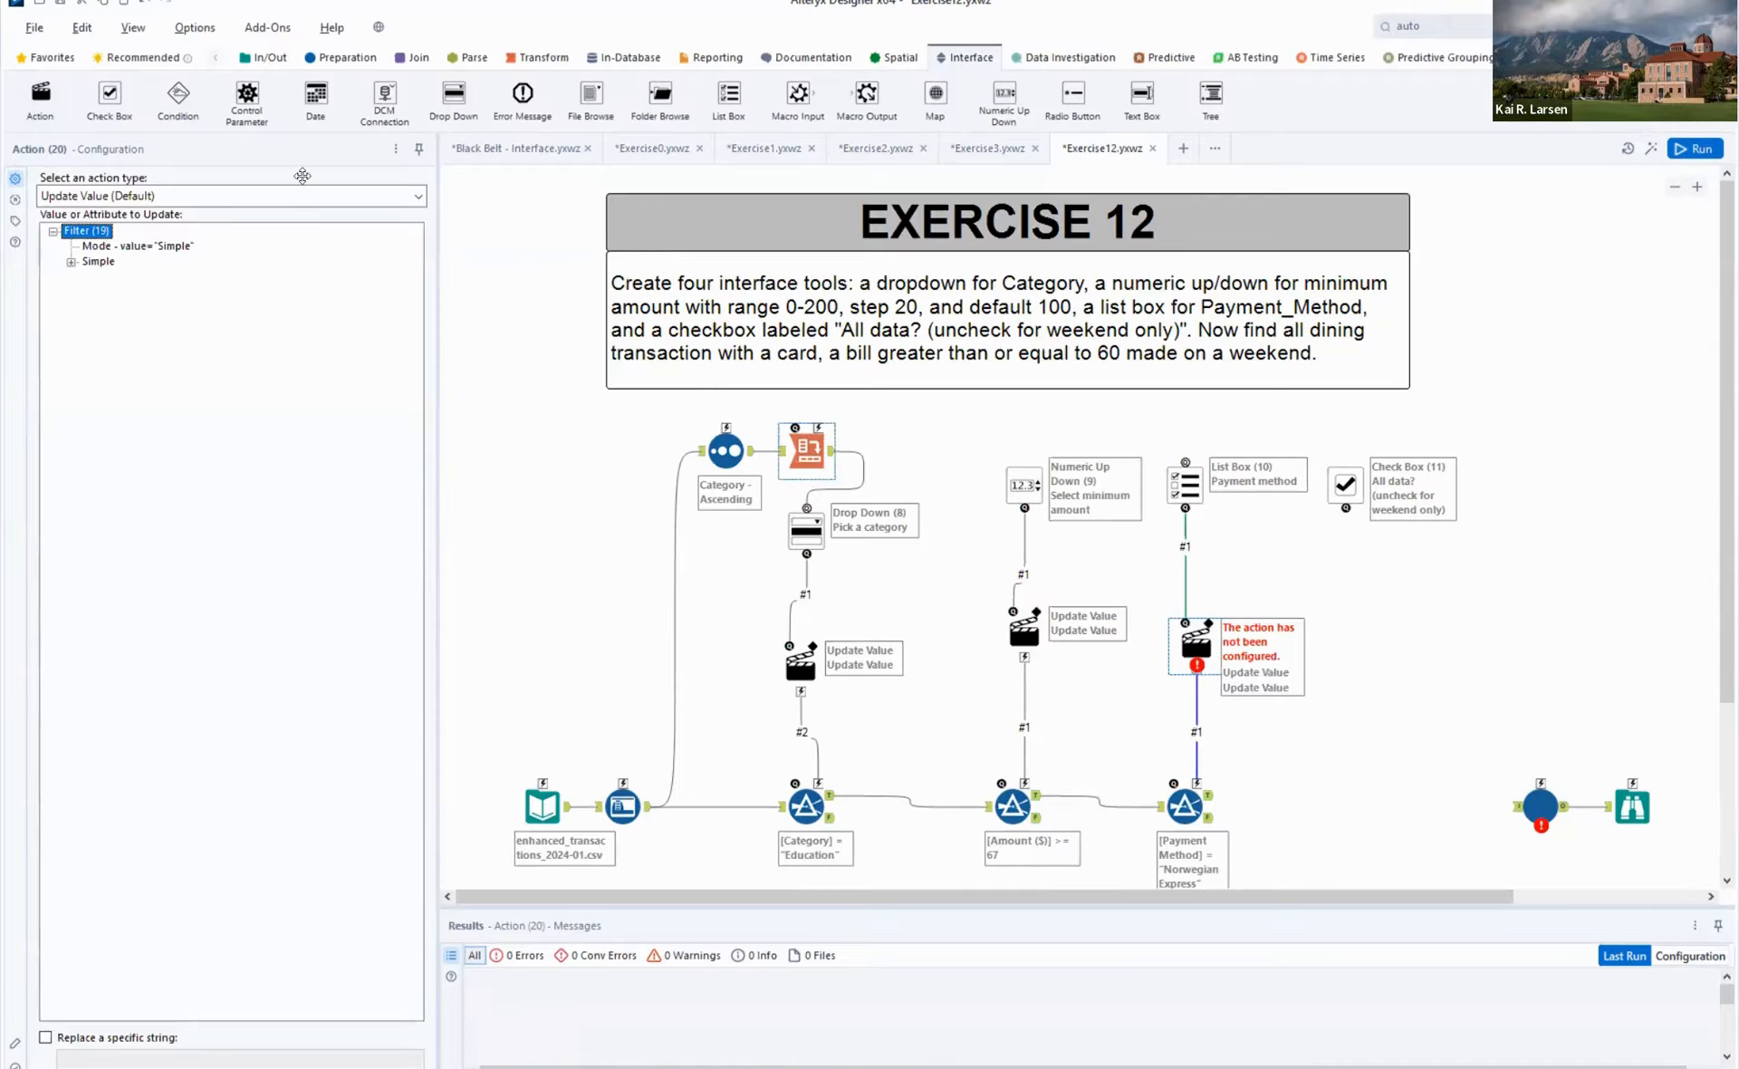
# - Configure the List Box's action to update the third Filter's Operand value "Norwegian Express", replacing that specific string
pyautogui.click(225, 196)
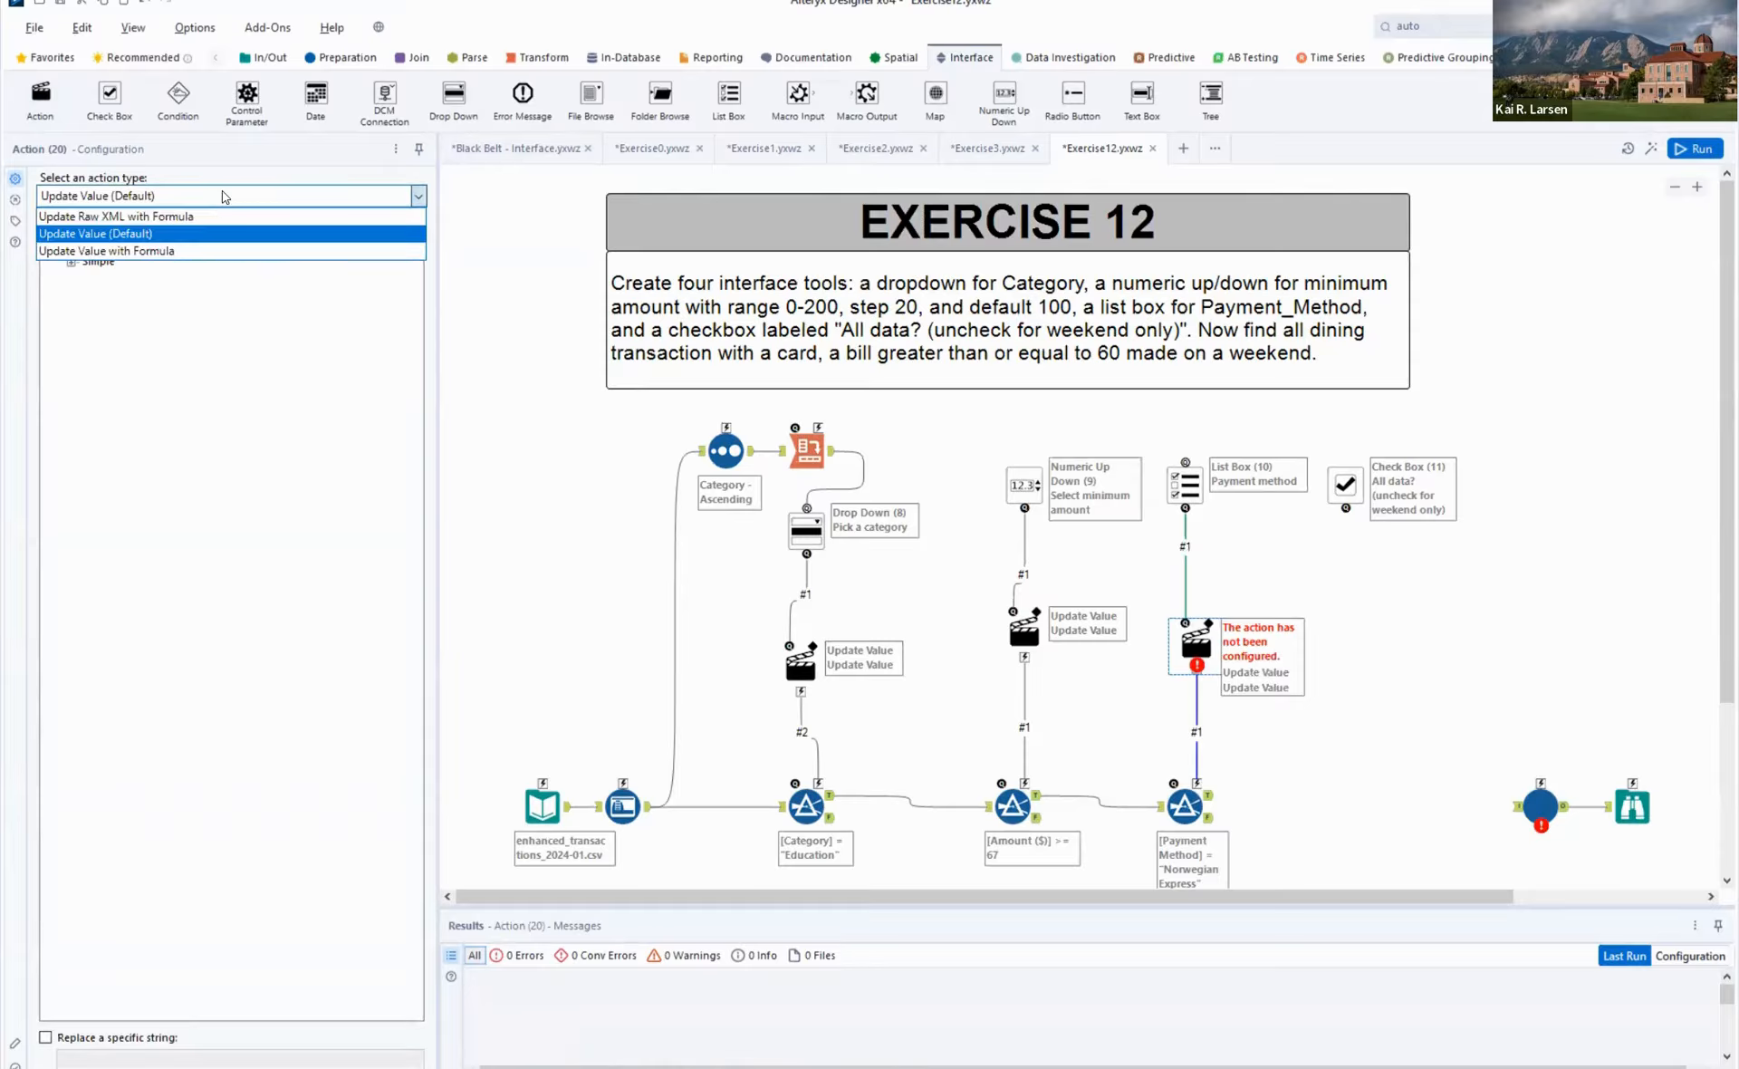
pyautogui.click(225, 197)
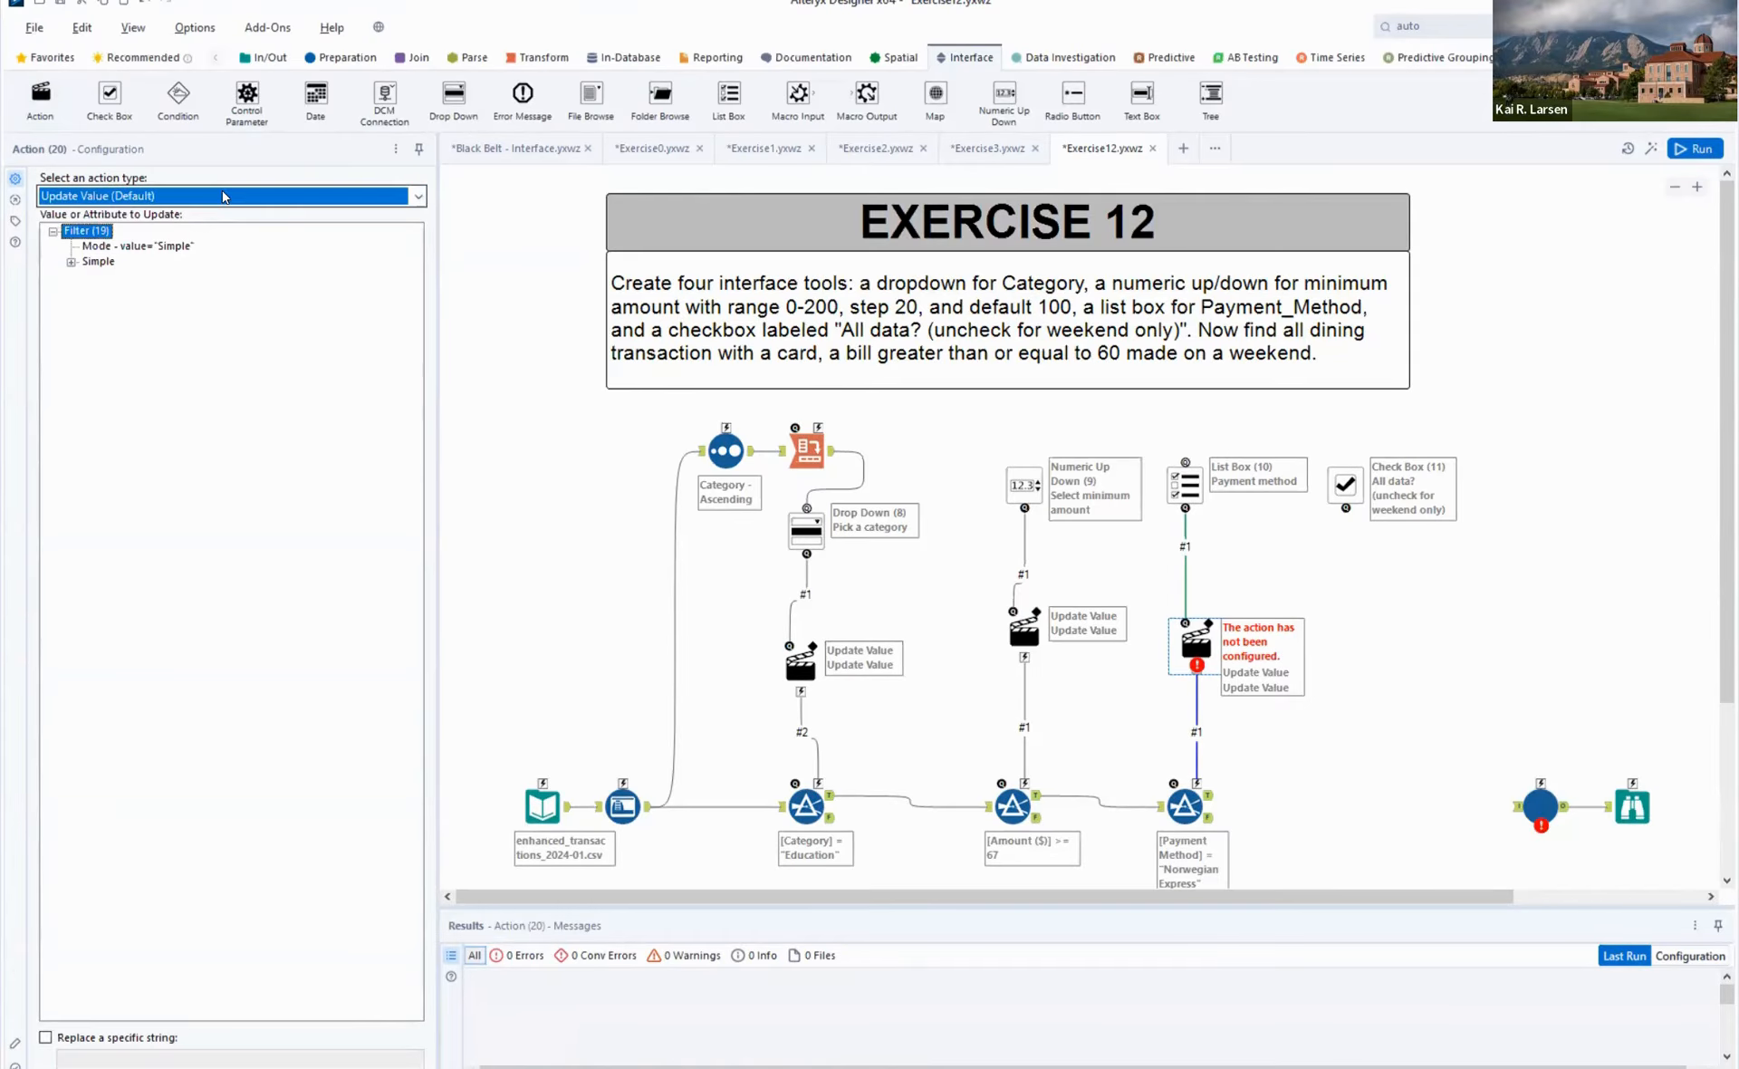
pyautogui.click(225, 196)
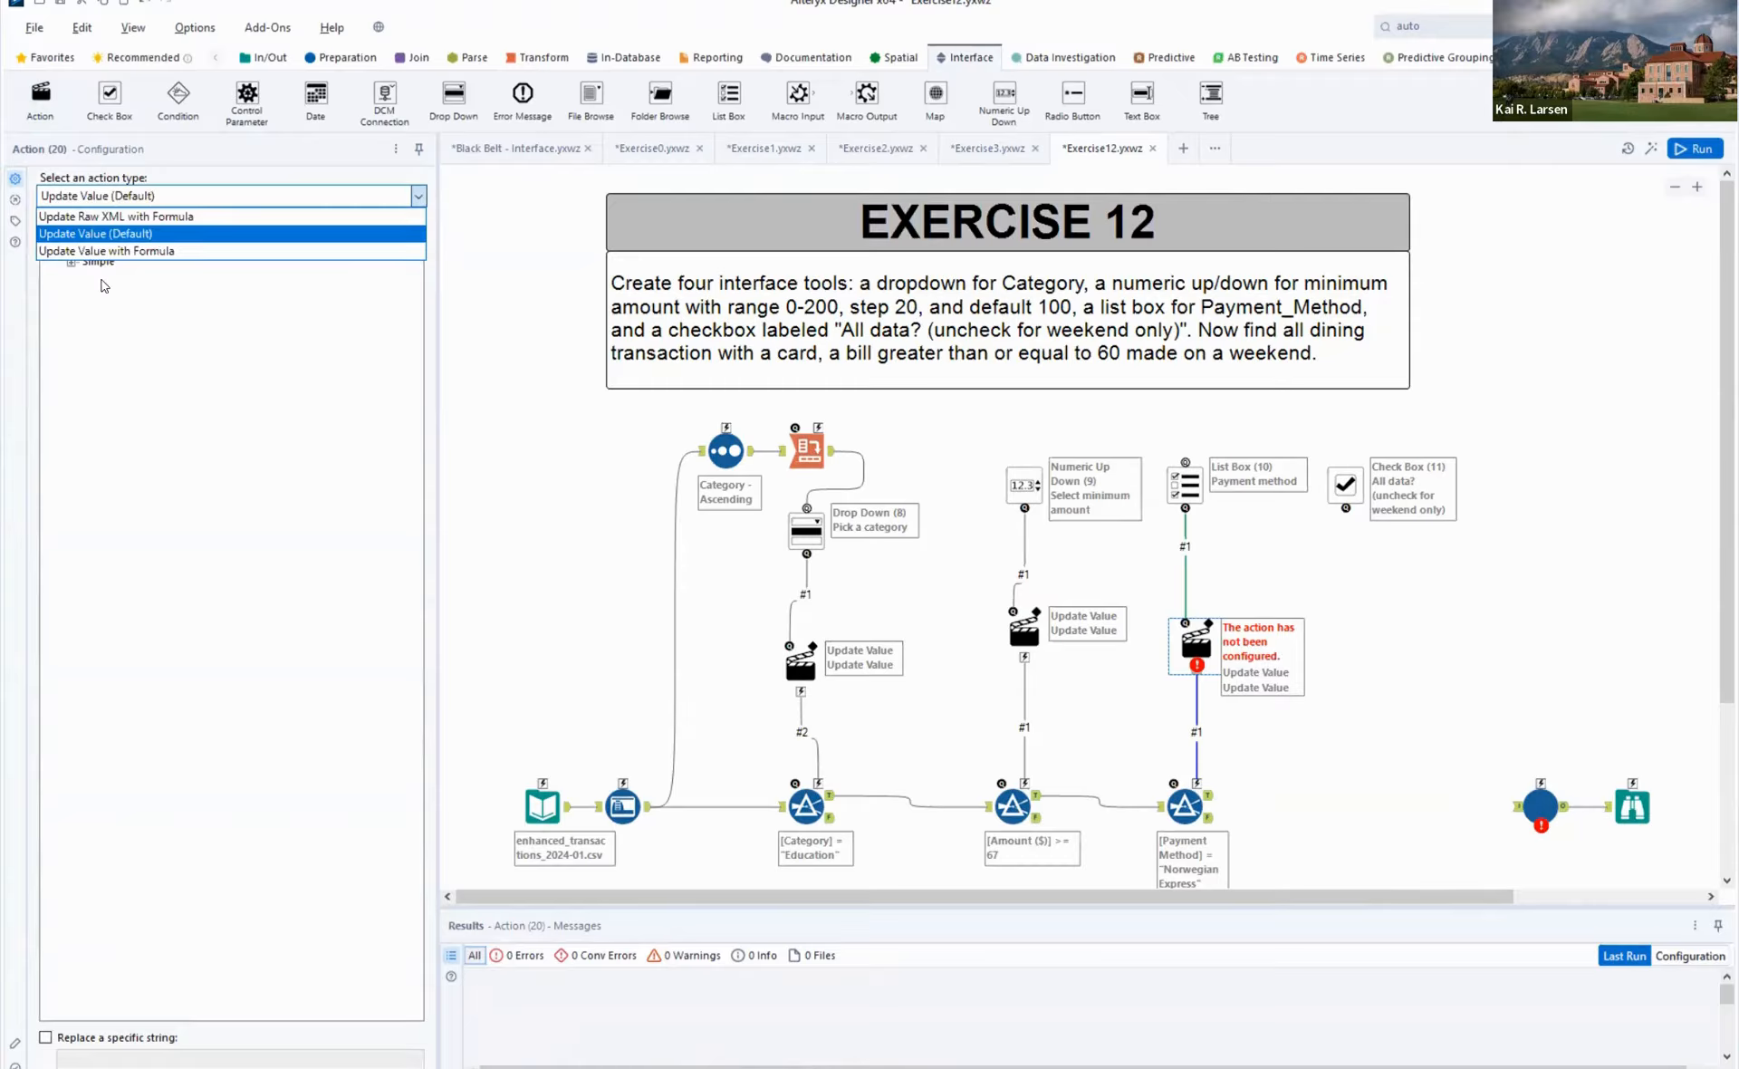
pyautogui.click(71, 263)
pyautogui.click(71, 263)
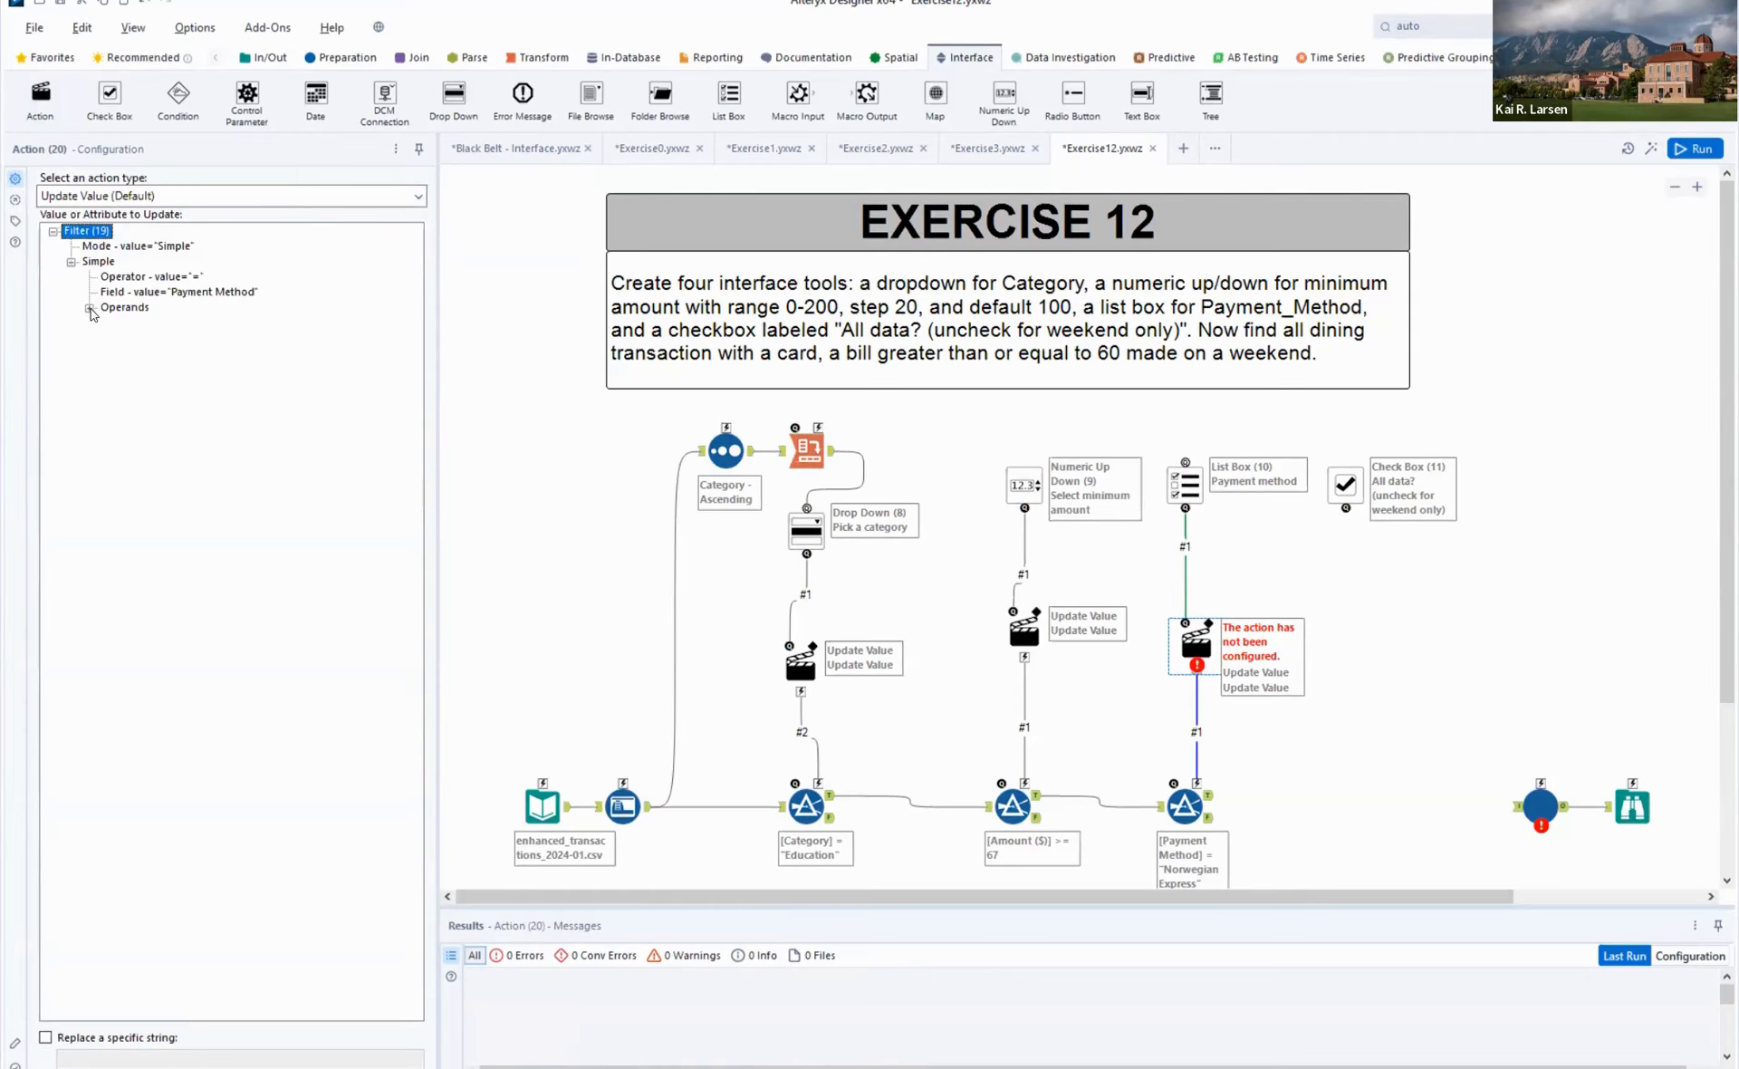
pyautogui.click(90, 308)
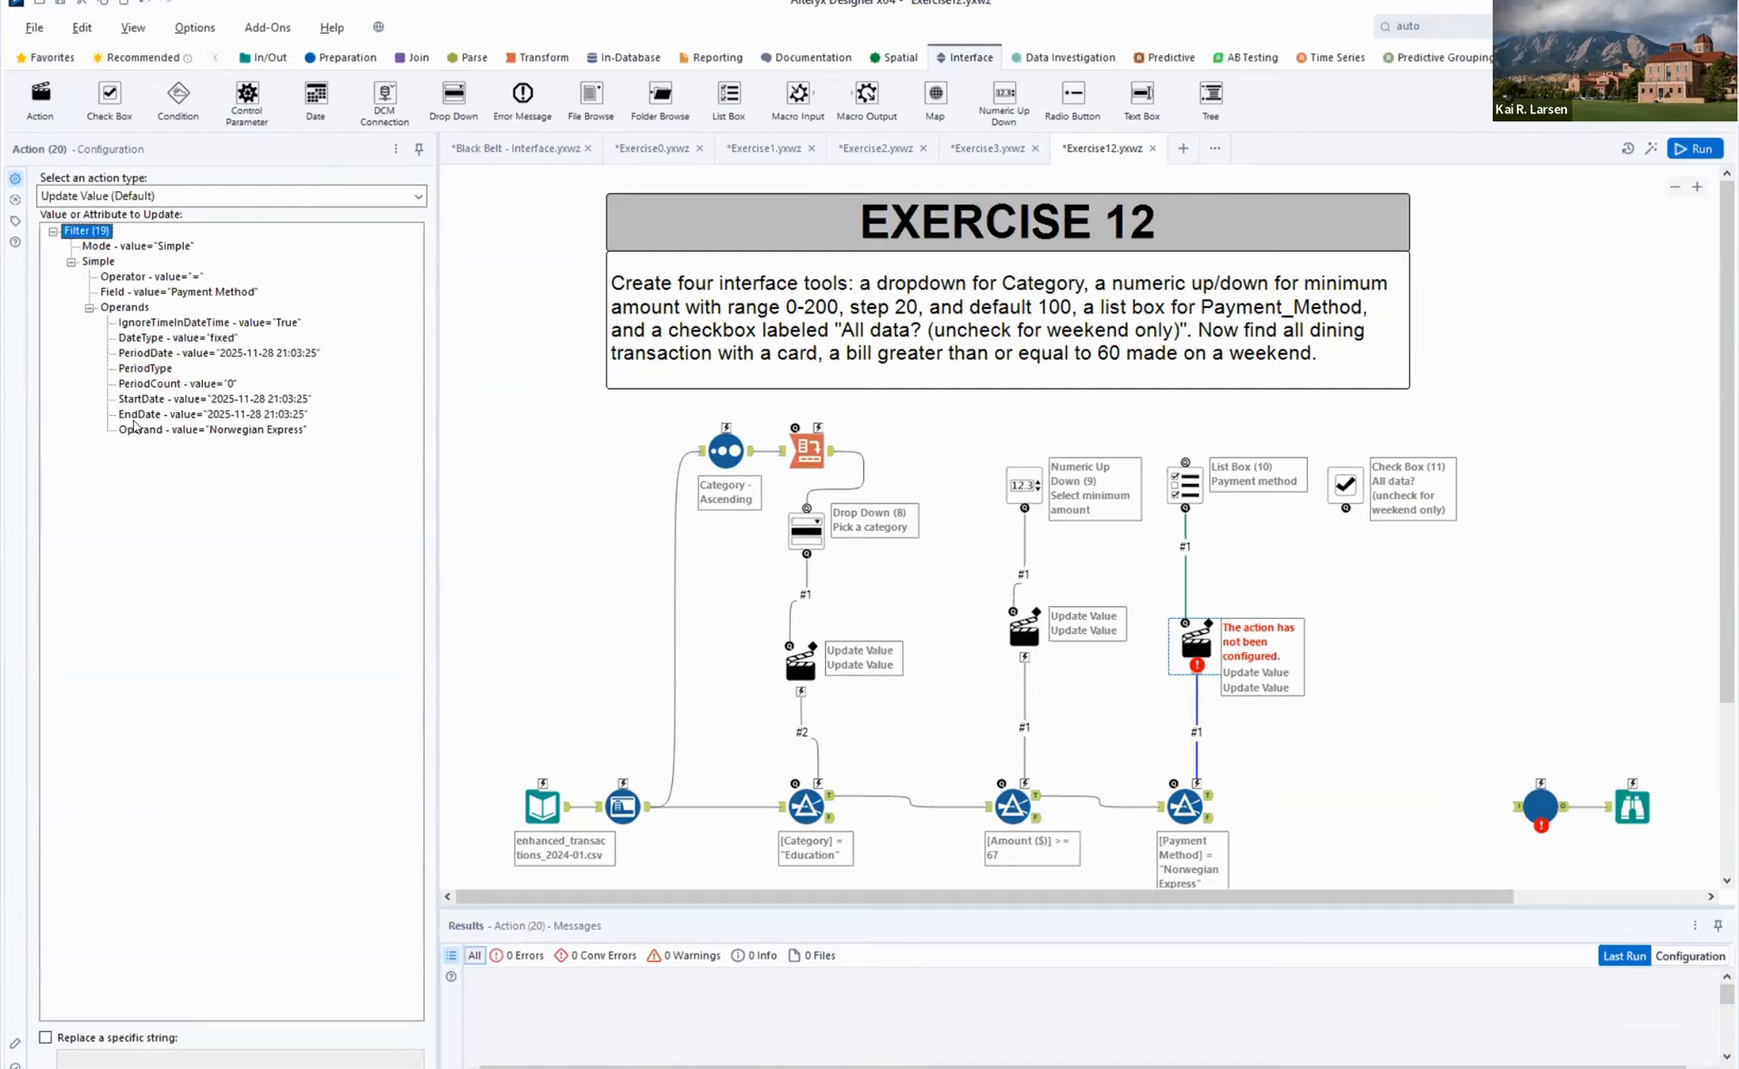
pyautogui.click(230, 431)
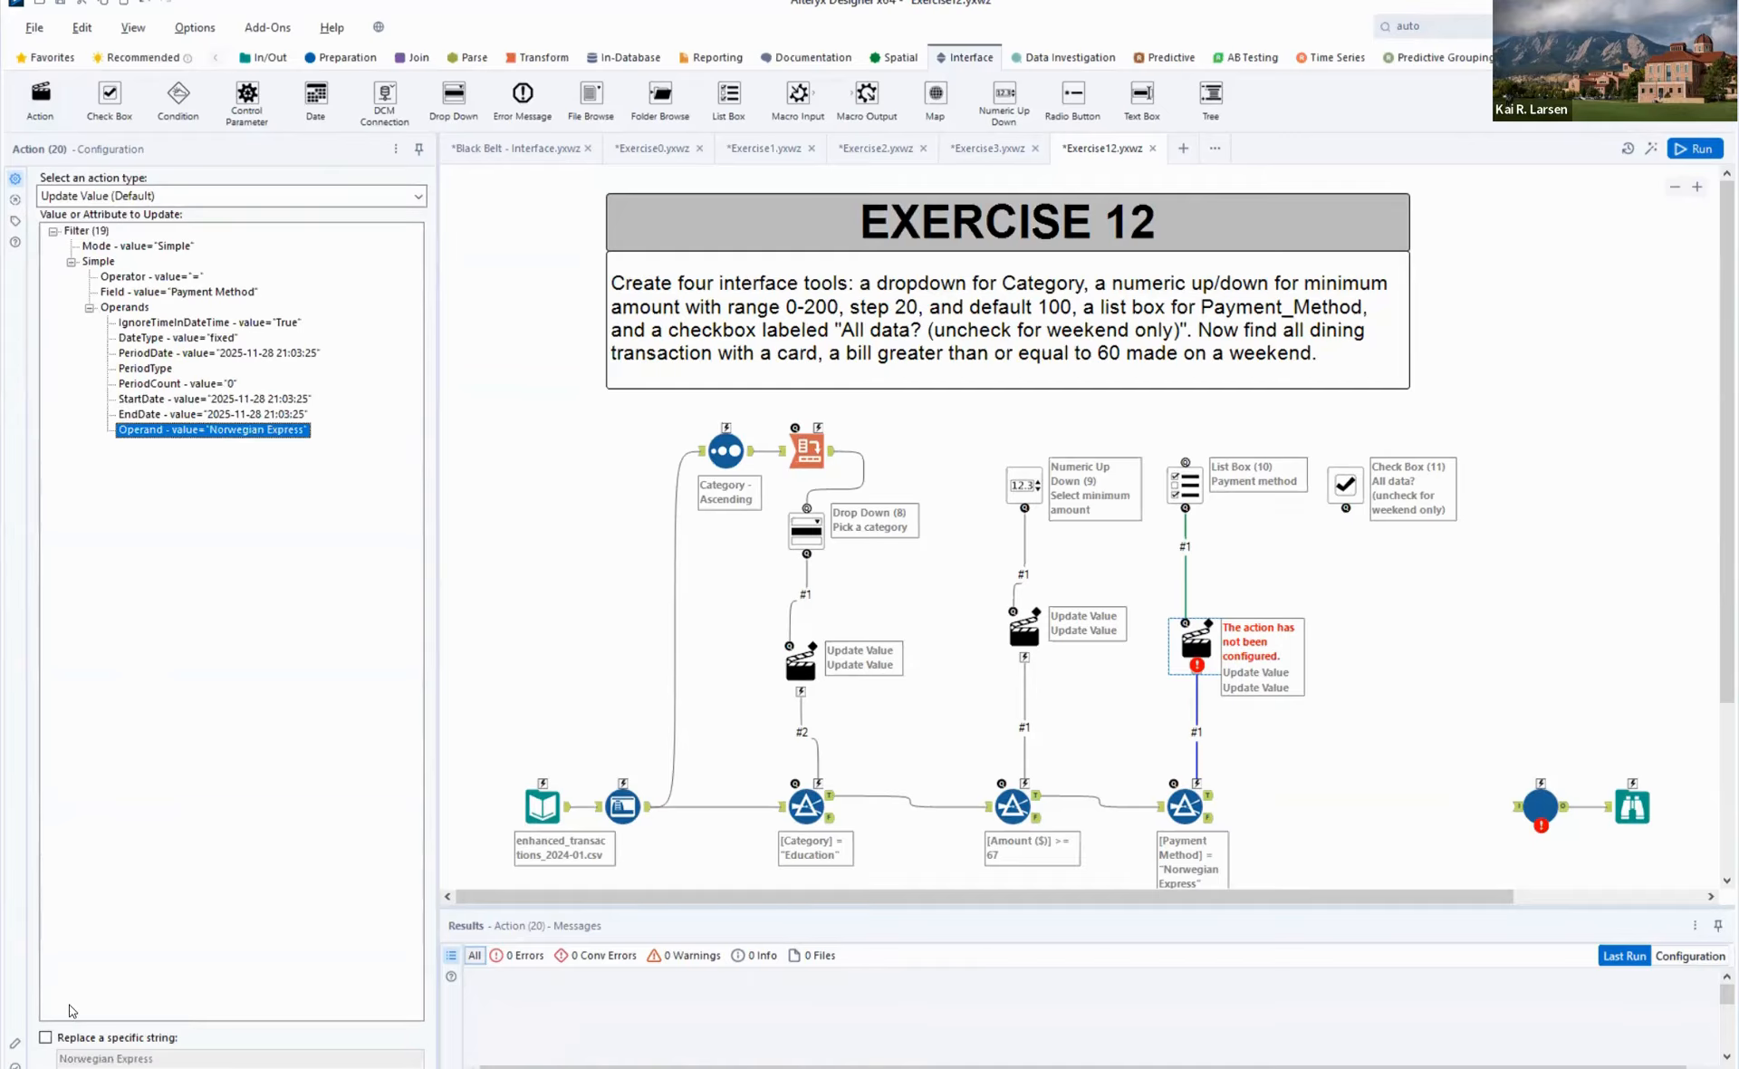
pyautogui.click(66, 1040)
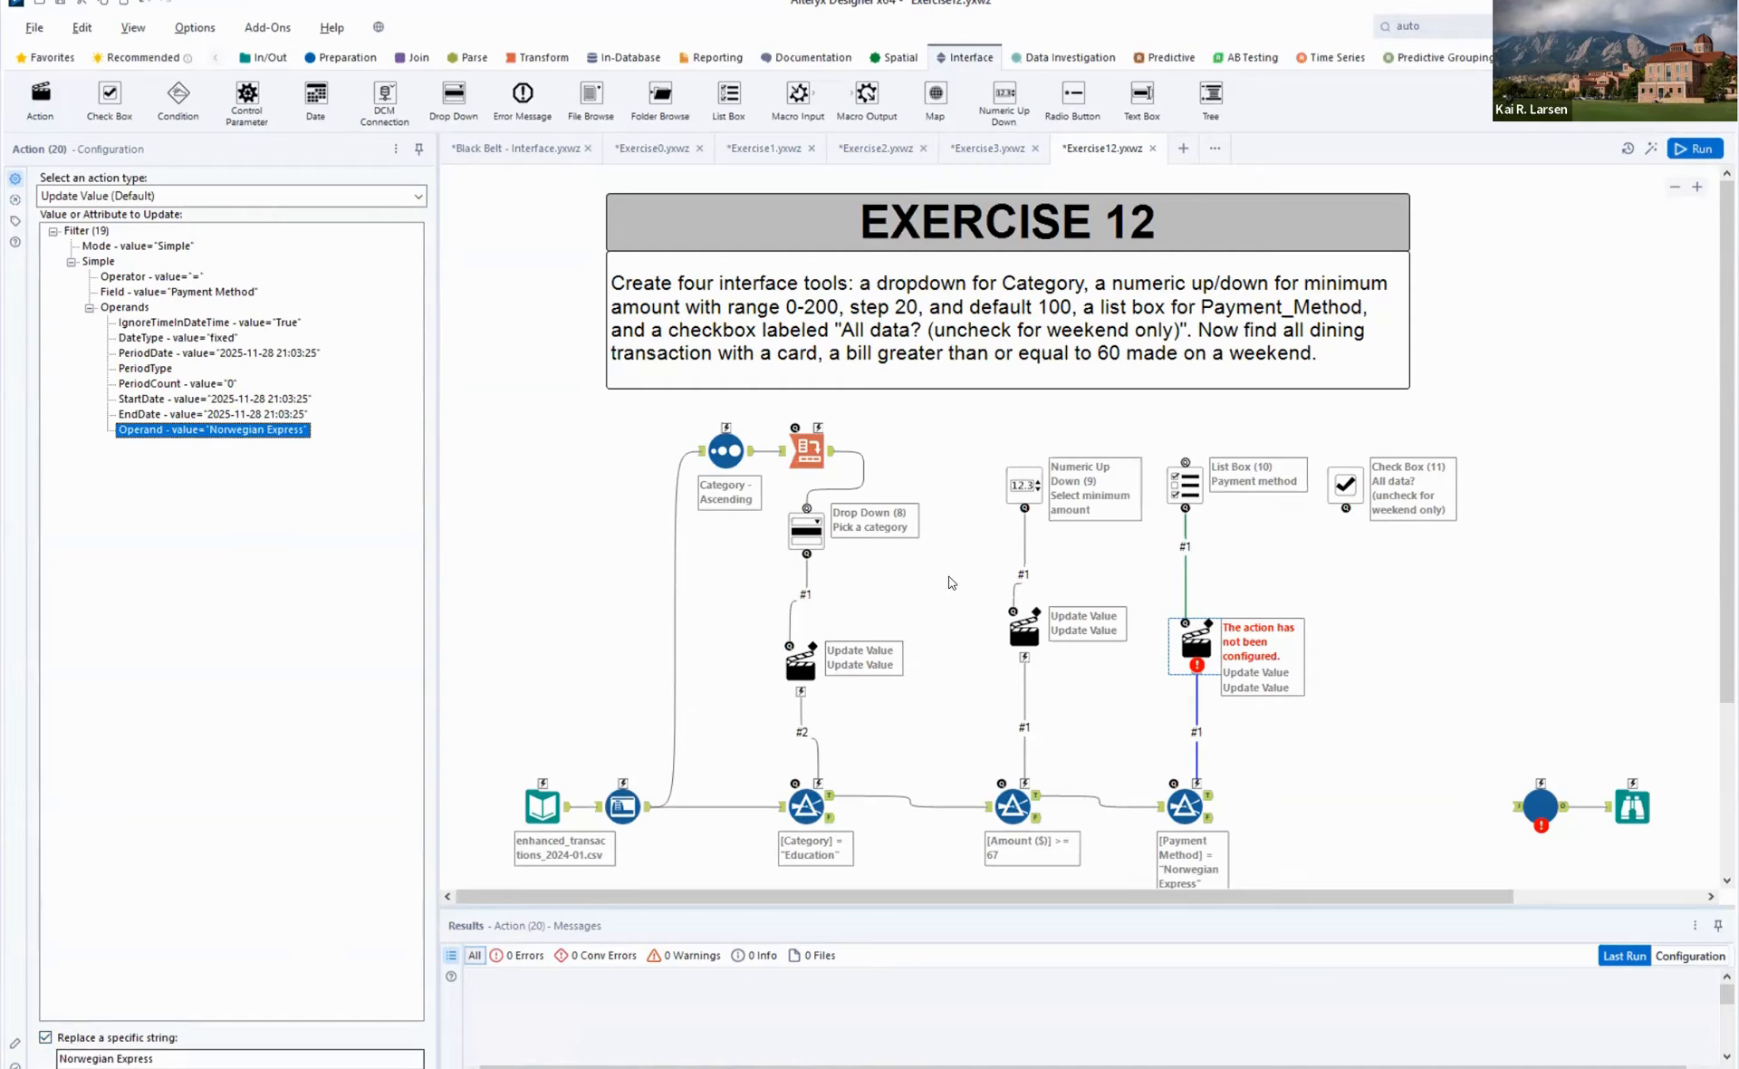
pyautogui.click(1366, 692)
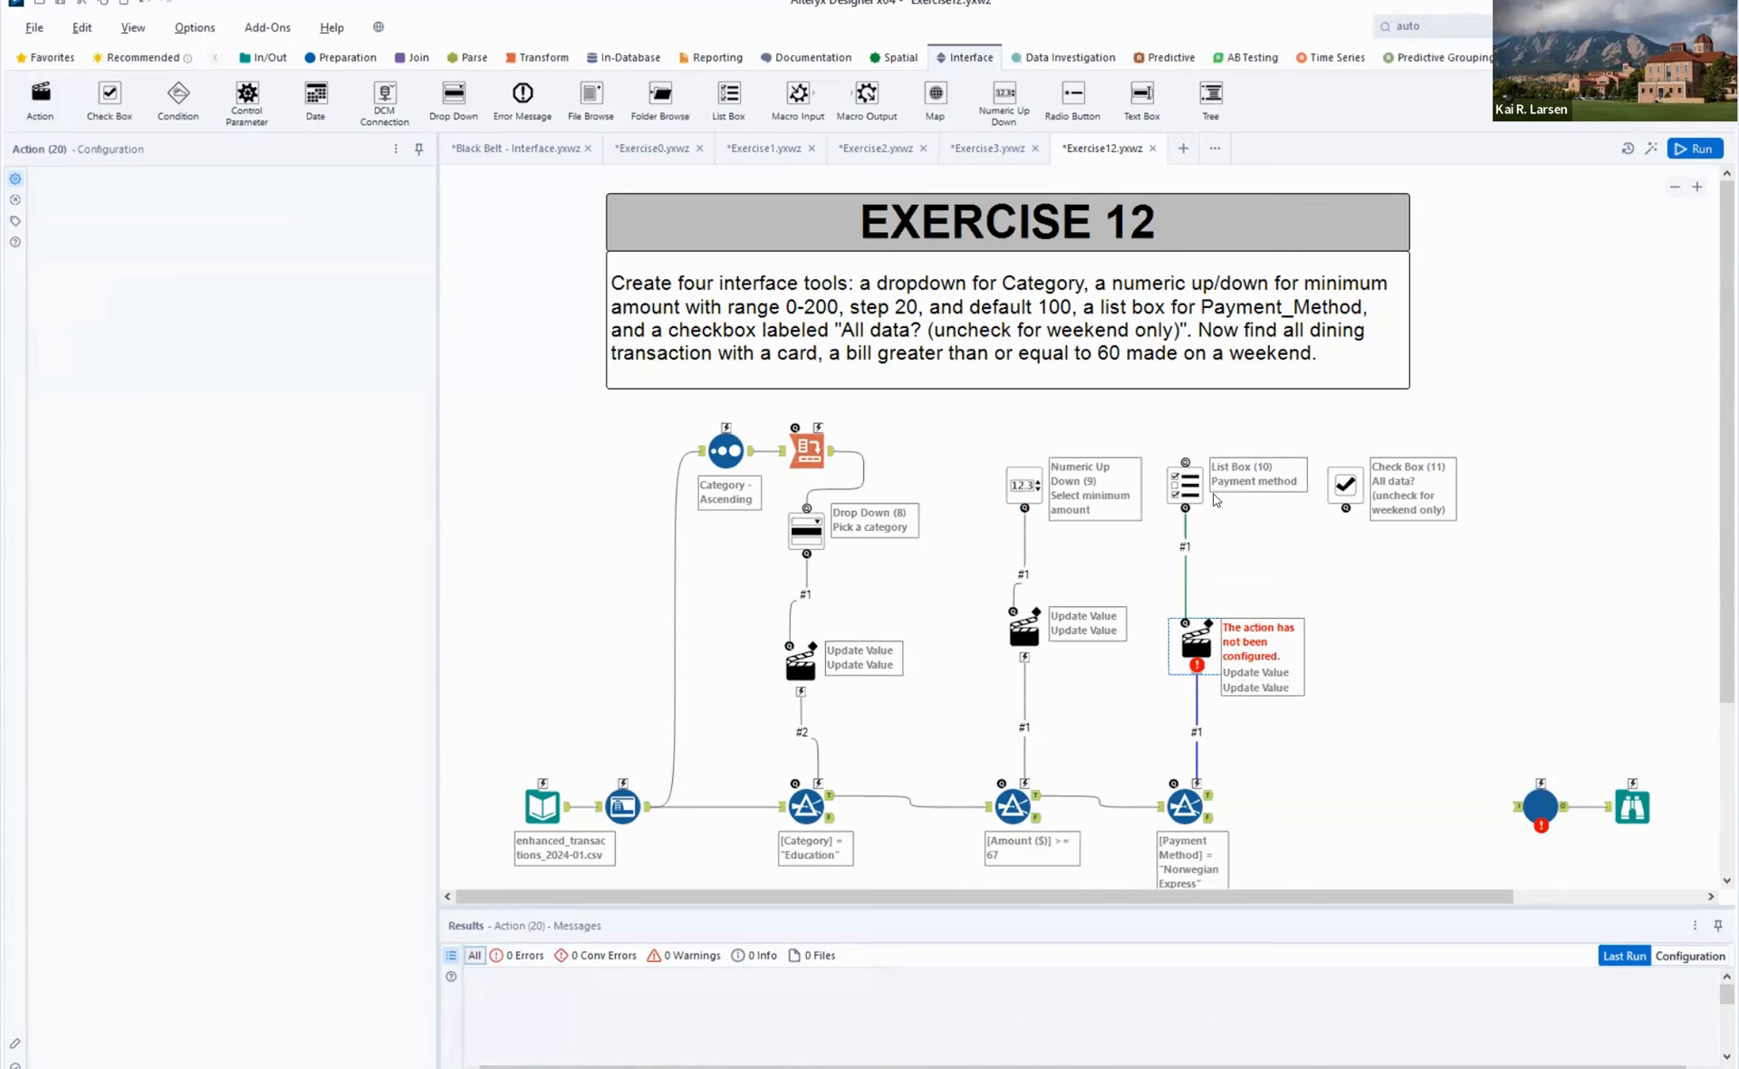
# - Open the configuration of the Payment method List Box
pyautogui.click(1185, 484)
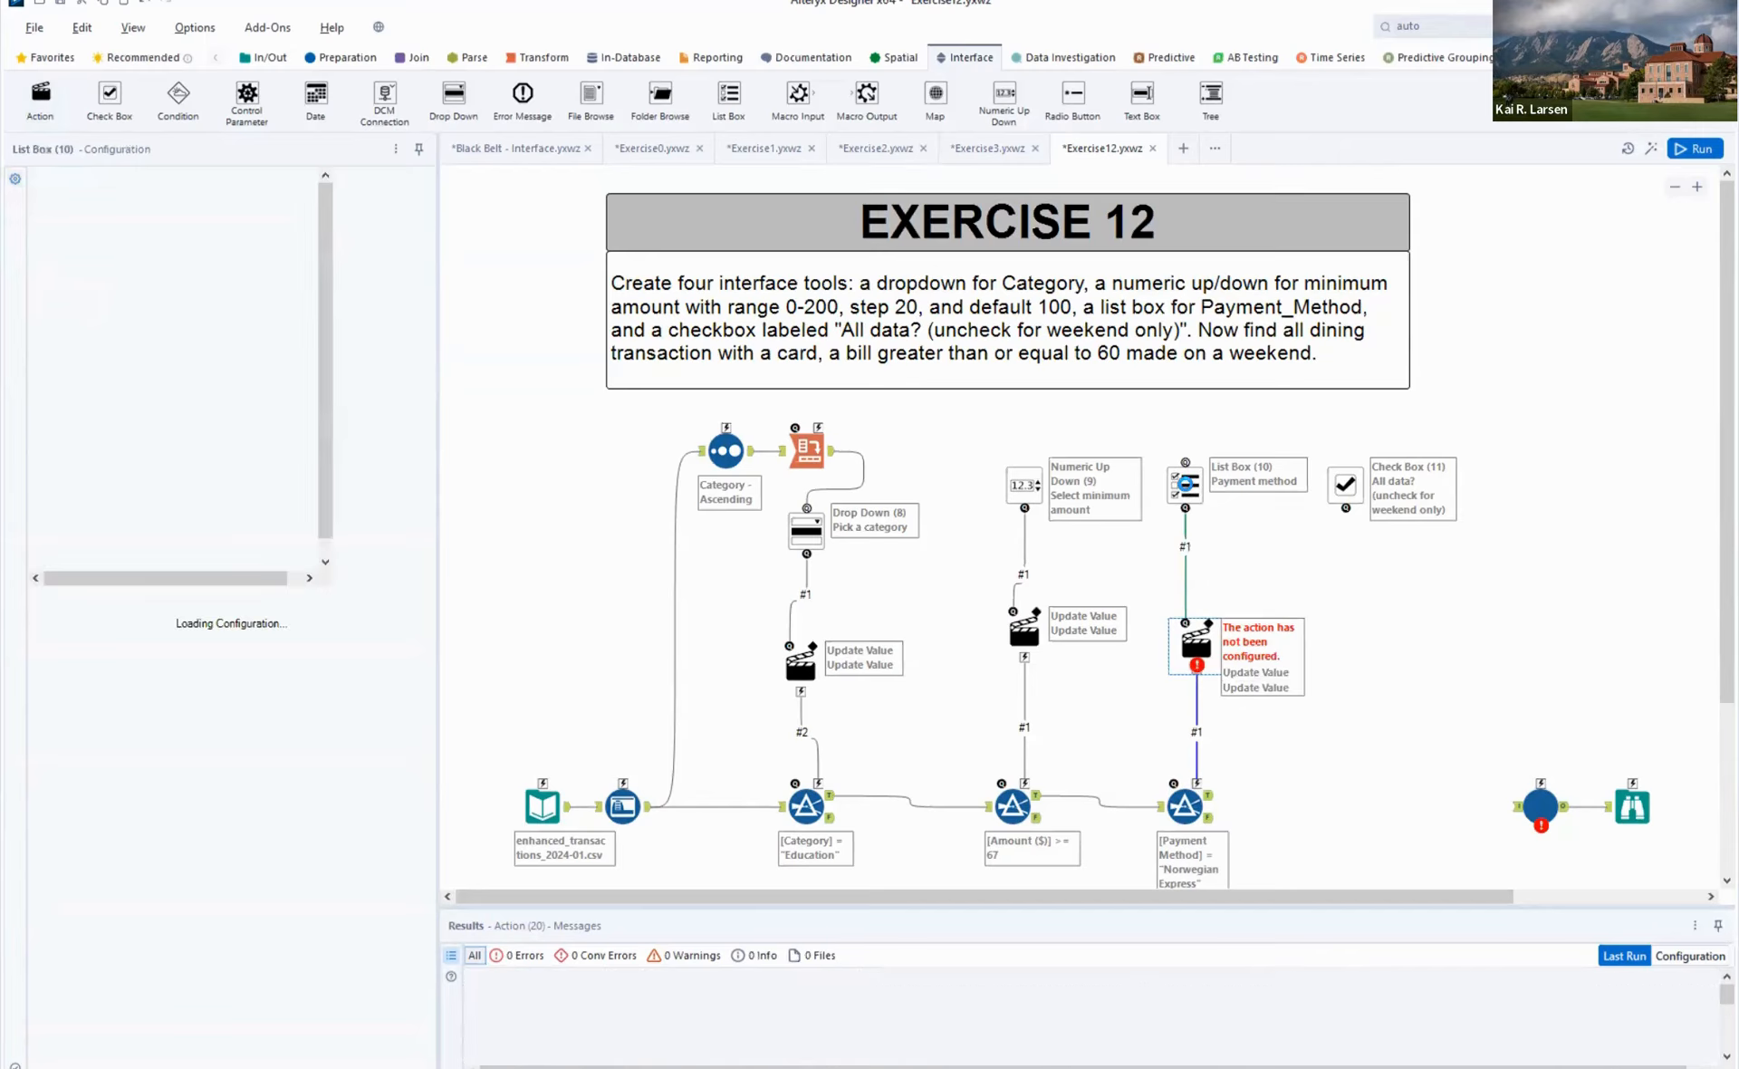
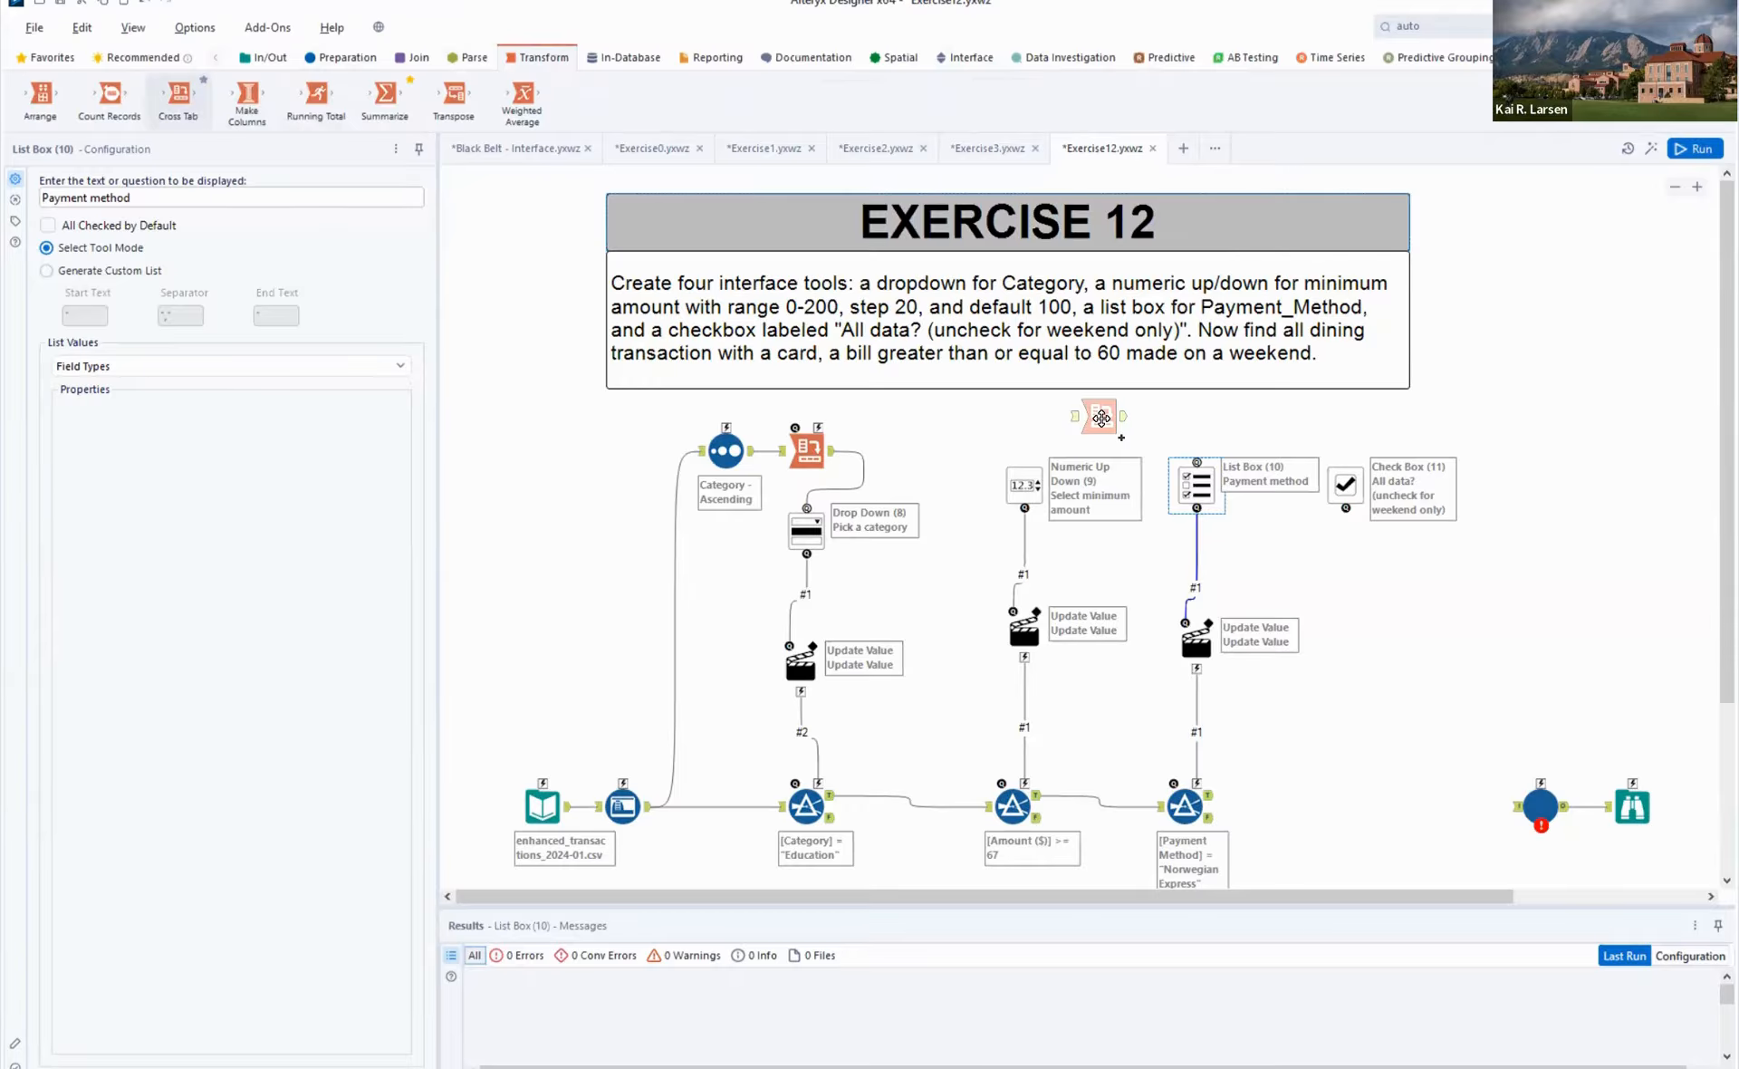
# - Add a Cross Tab above the Payment method List Box, connect the Auto Field's output to it, and run the workflow
pyautogui.moveTo(1101, 418); pyautogui.dragTo(1103, 417)
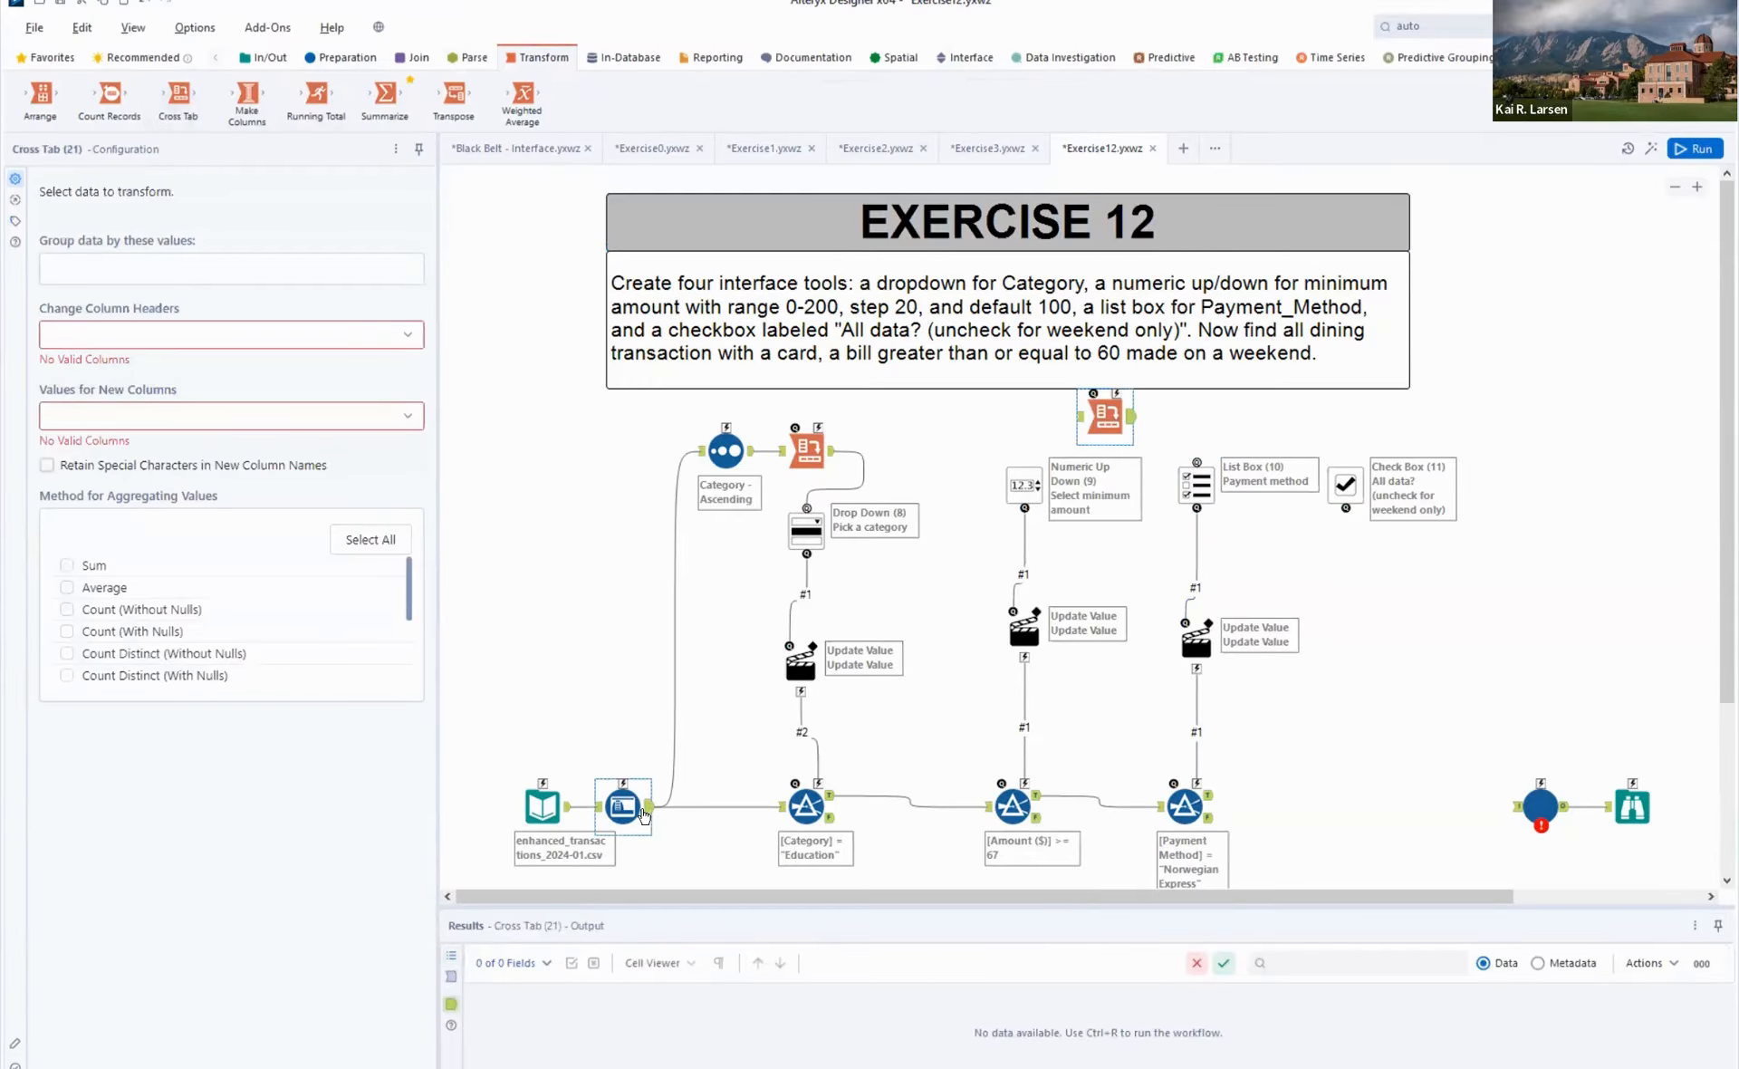
pyautogui.moveTo(643, 814); pyautogui.dragTo(1102, 417)
pyautogui.hotkey('ctrl', 'r')
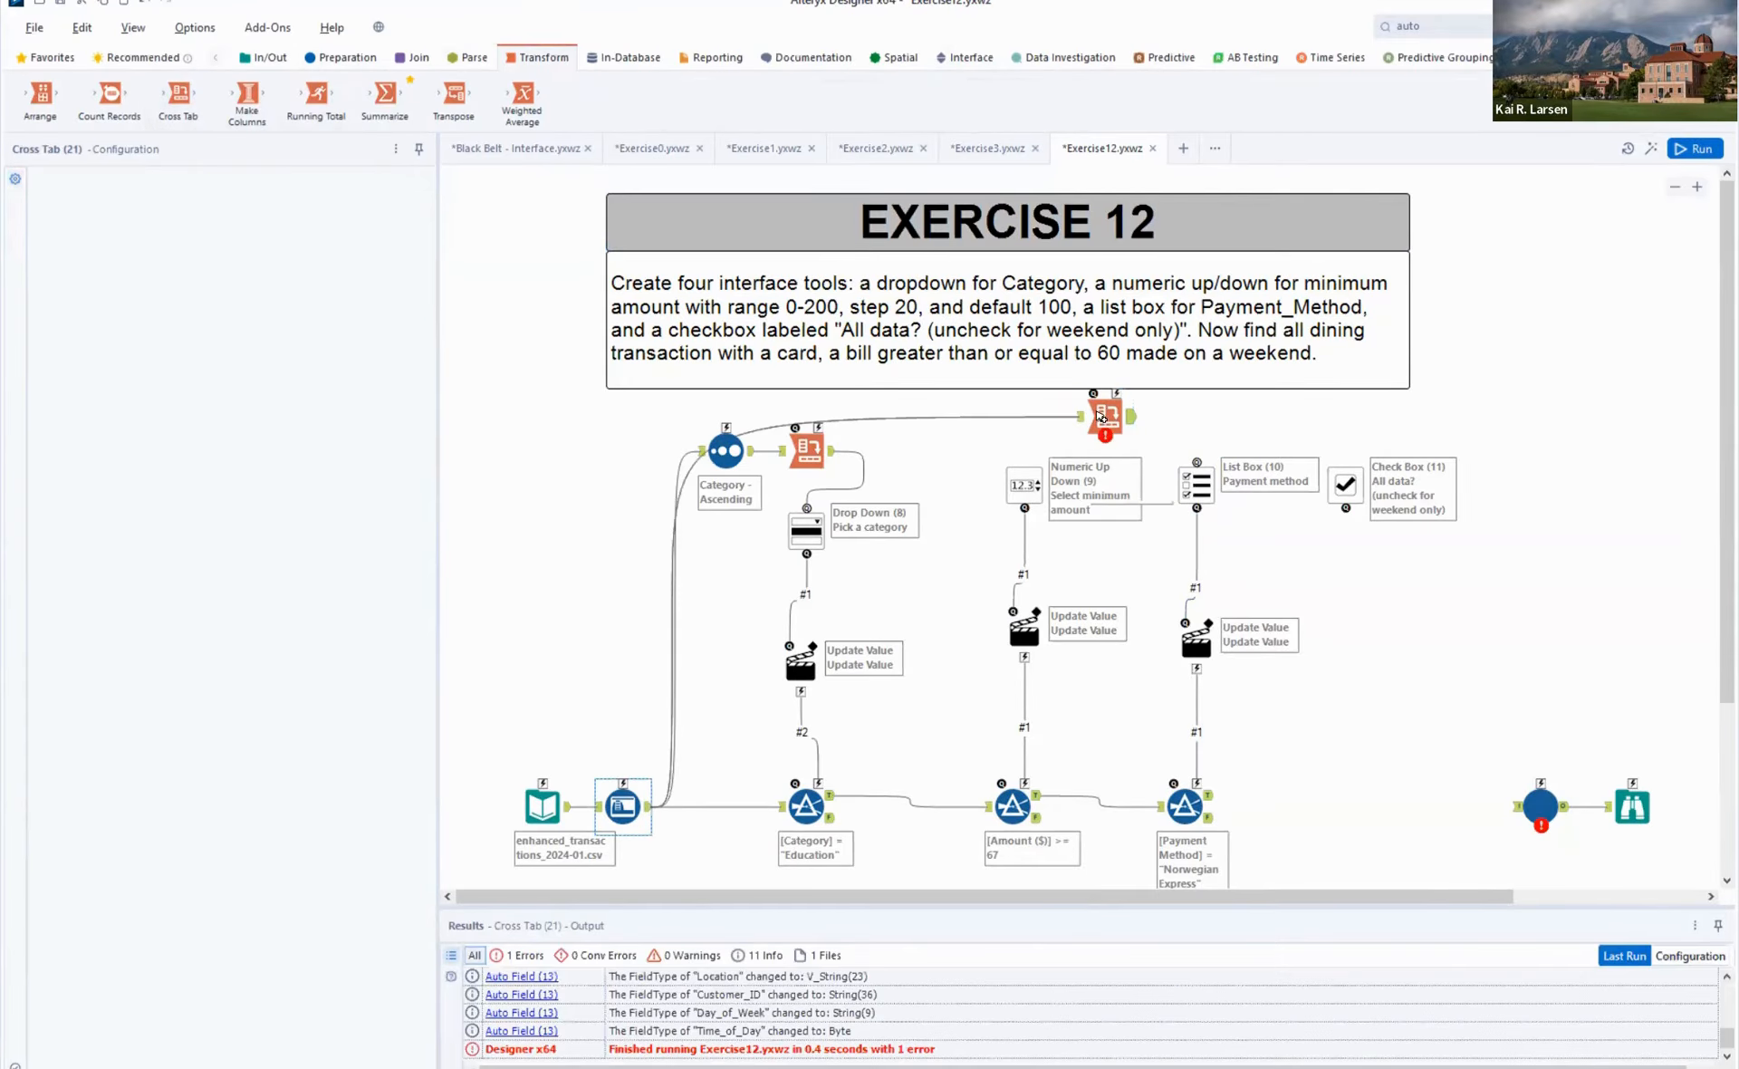
# - Configure the new Cross Tab with Payment Method as column headers, Date as values, and First as the aggregation method
pyautogui.click(1105, 414)
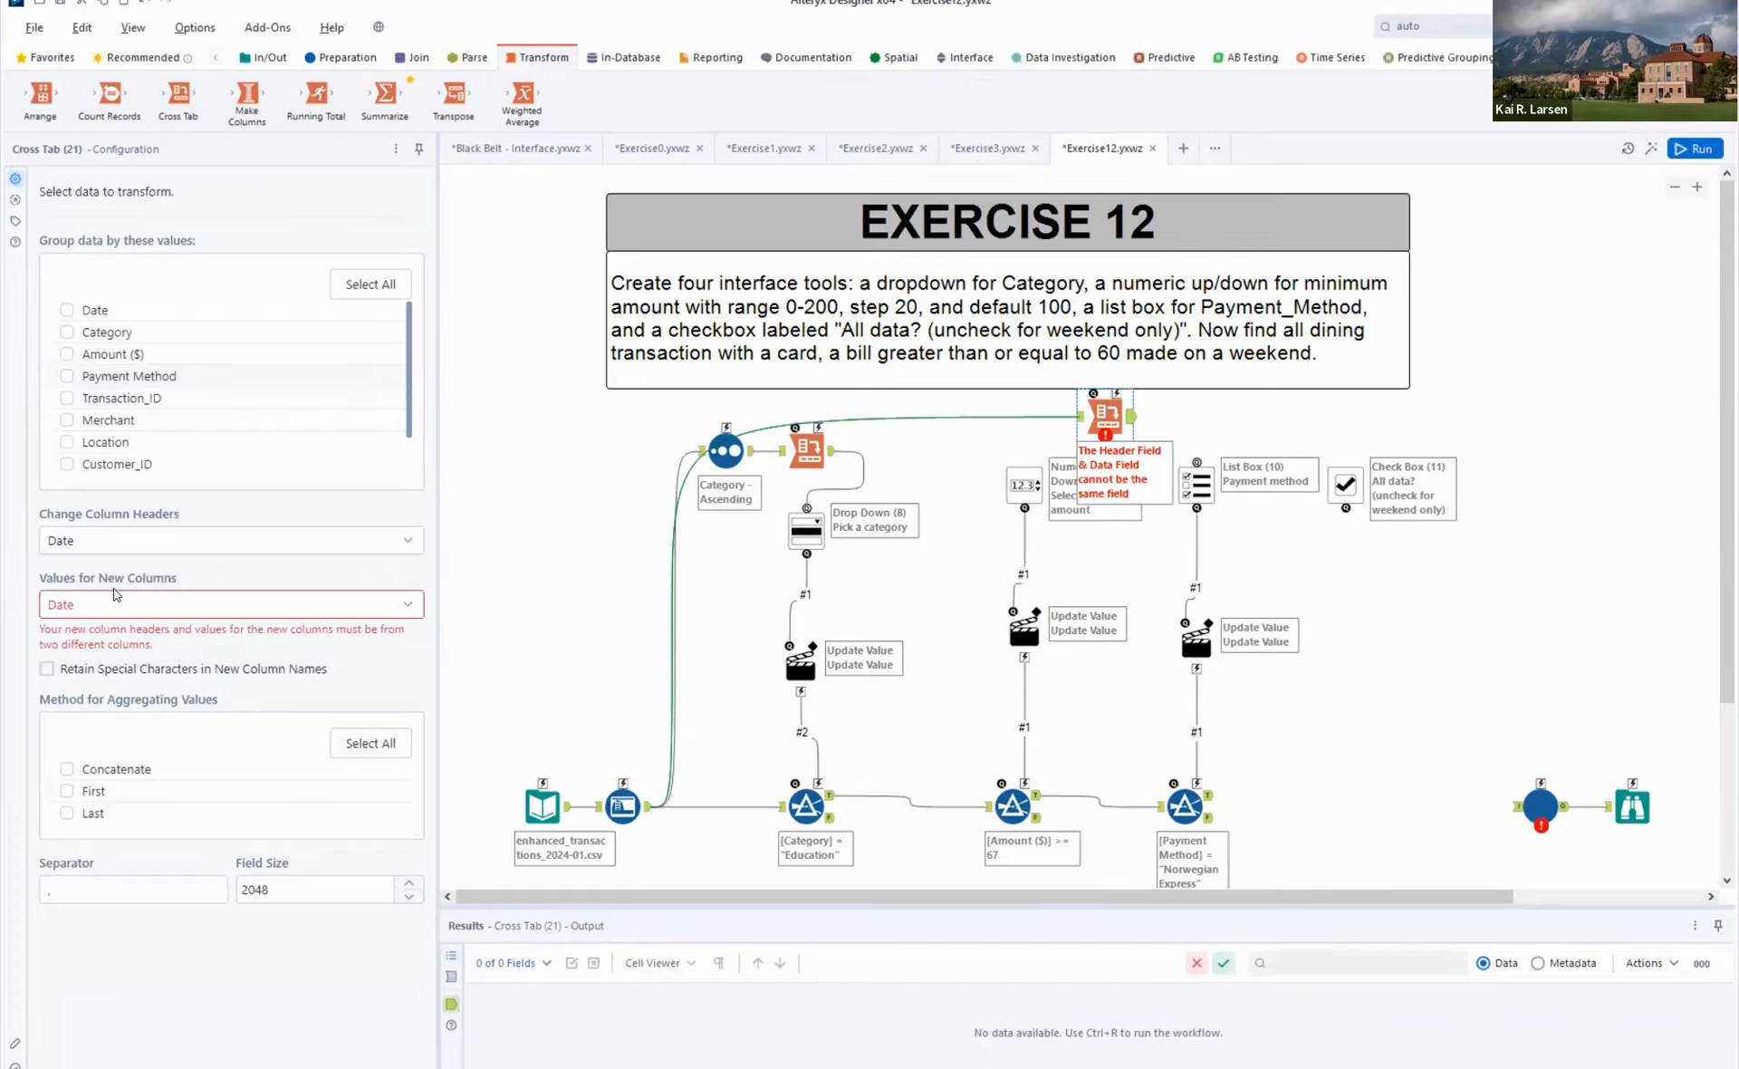
pyautogui.click(142, 544)
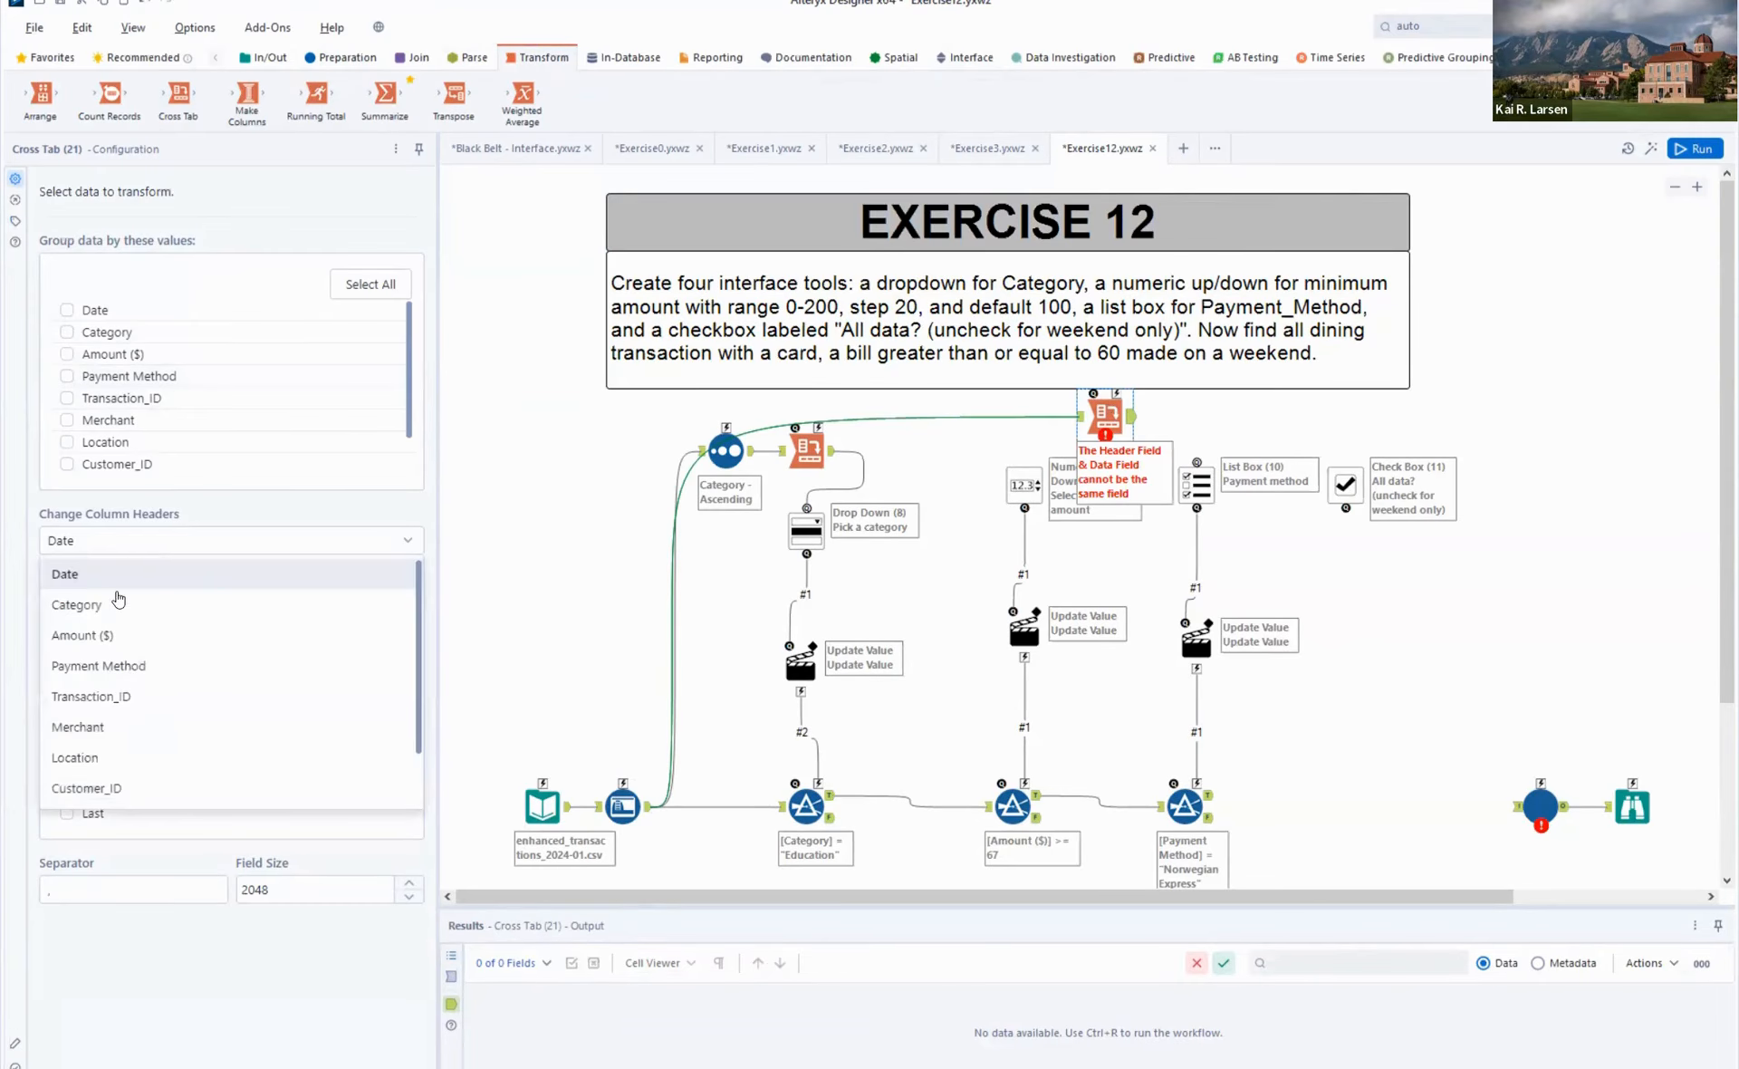
pyautogui.click(119, 665)
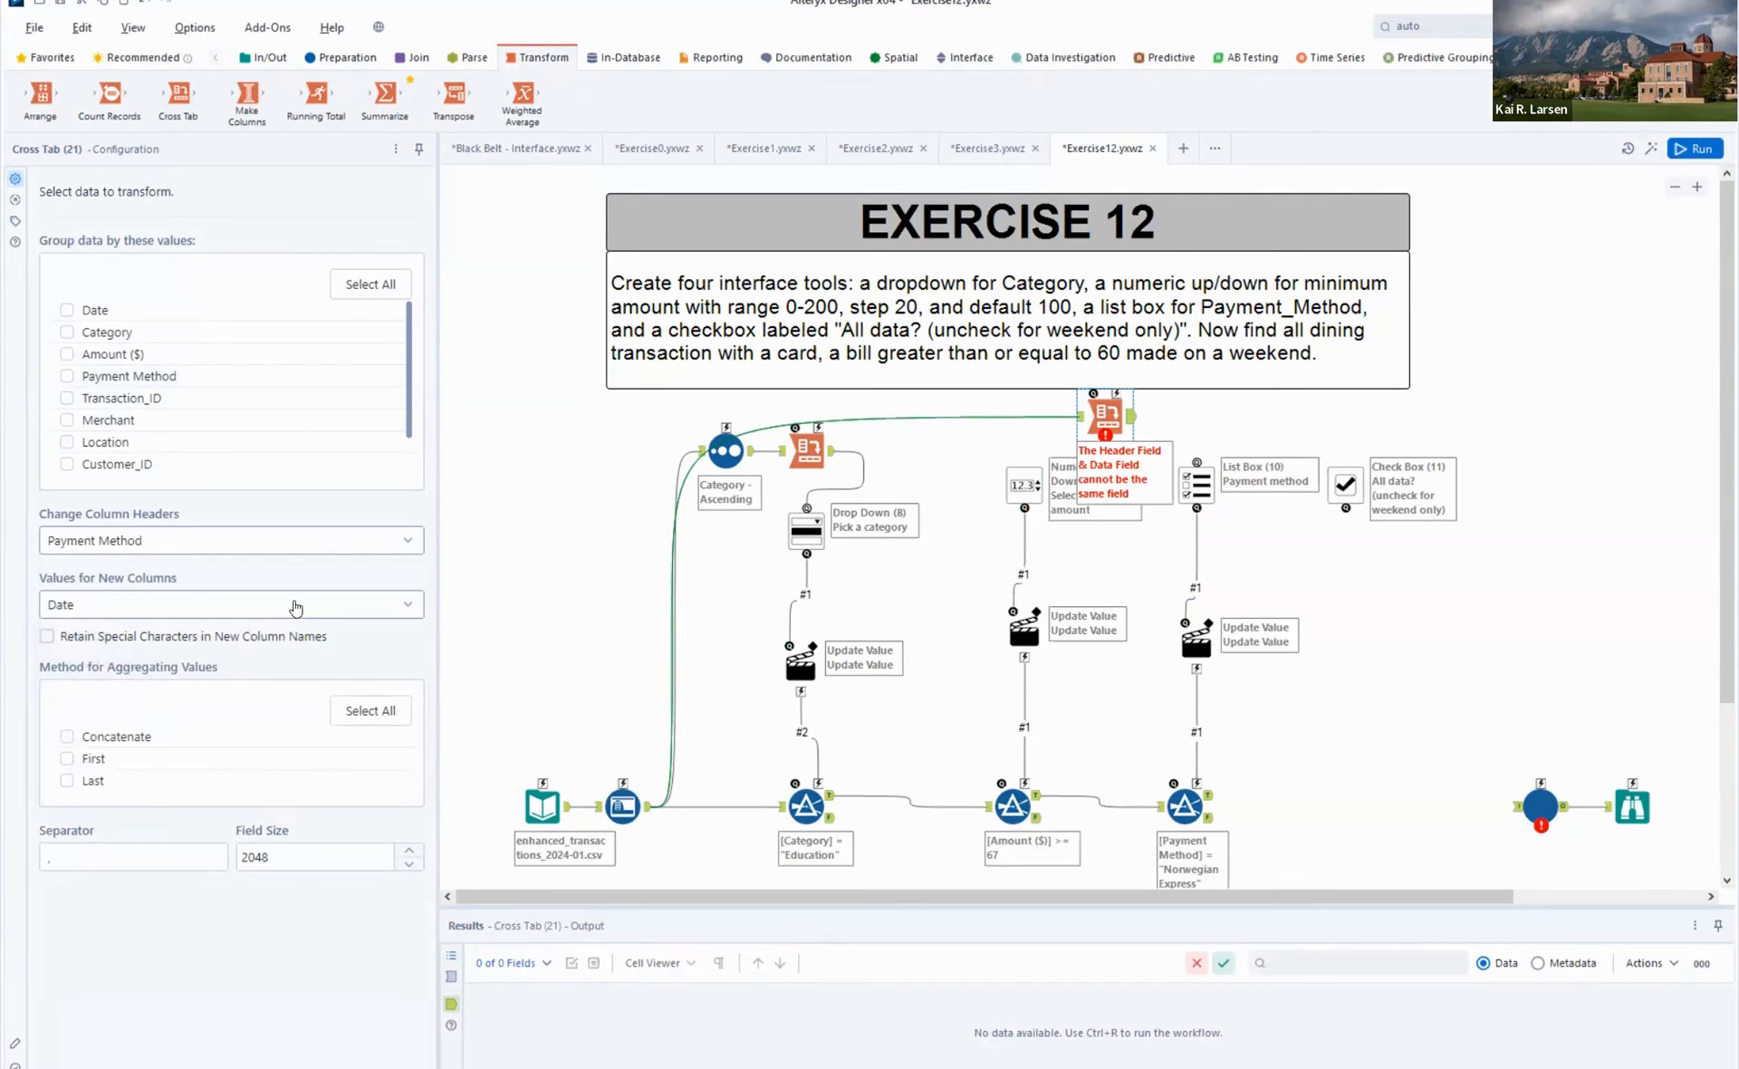
pyautogui.click(78, 758)
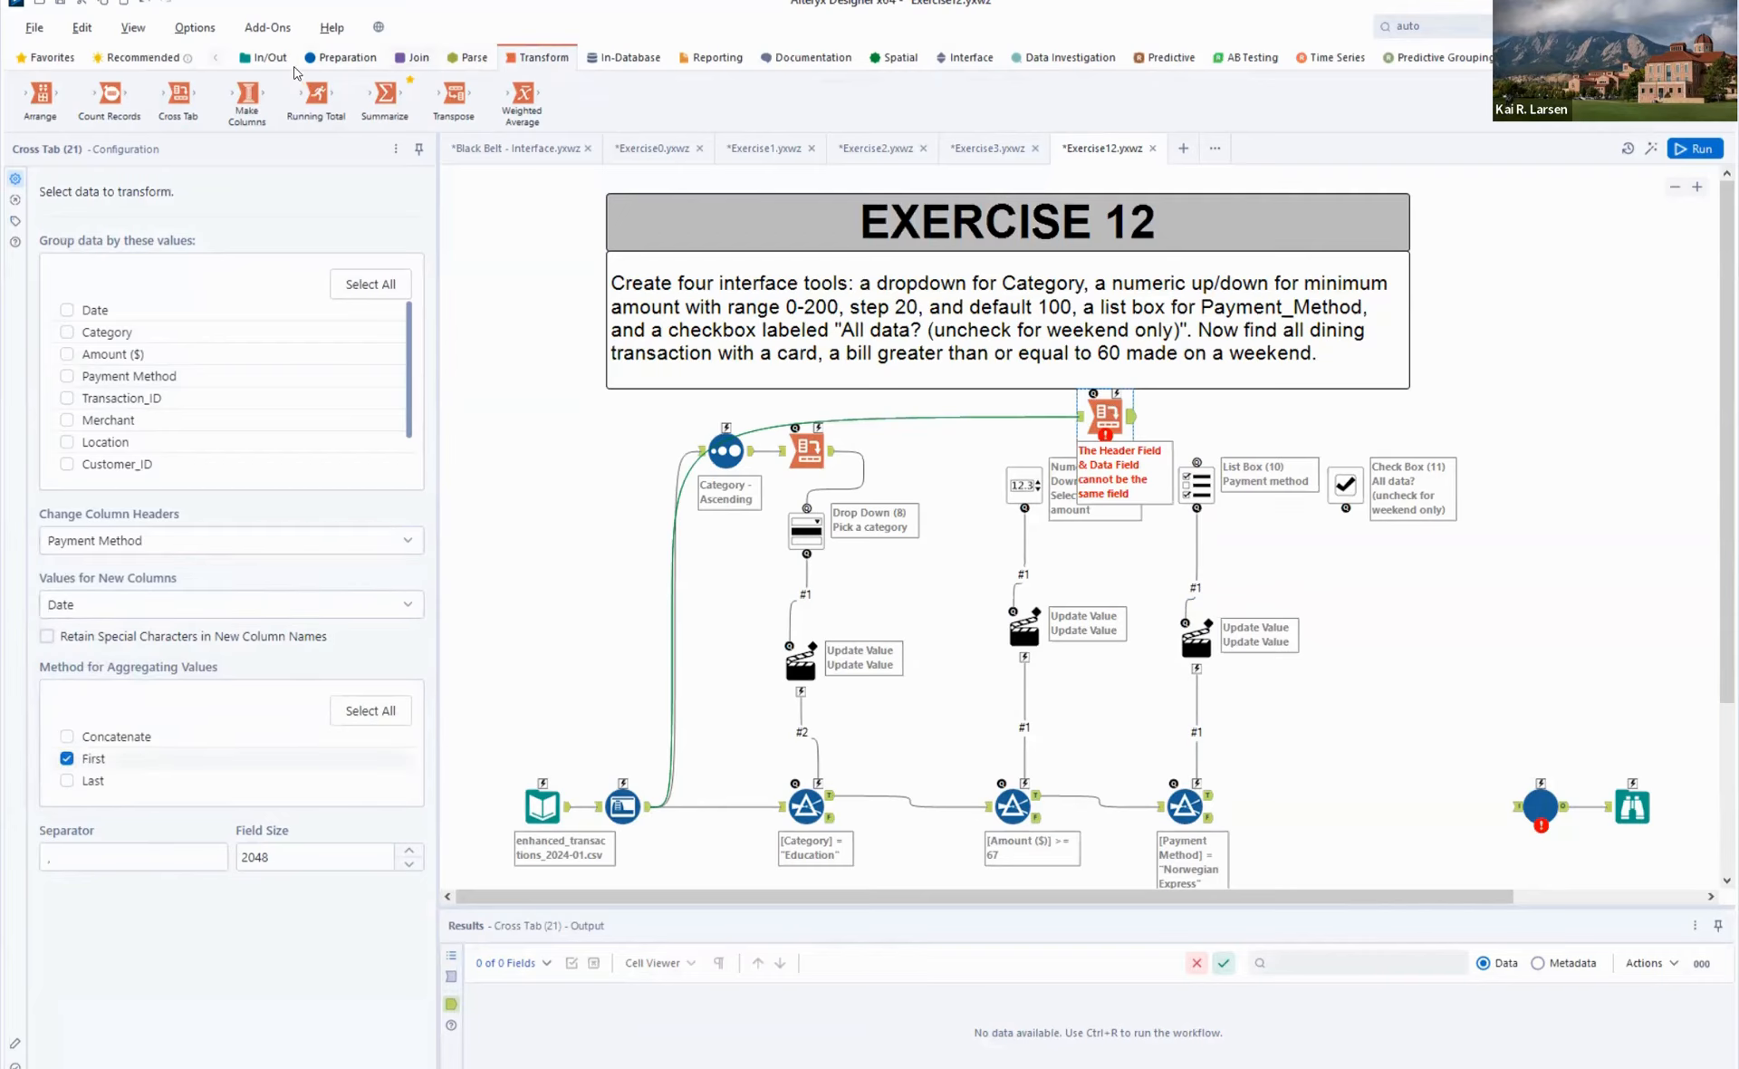
# - Insert a Sort between the Auto Field and the new Cross Tab, sorting by Payment Method in ascending order
pyautogui.click(327, 63)
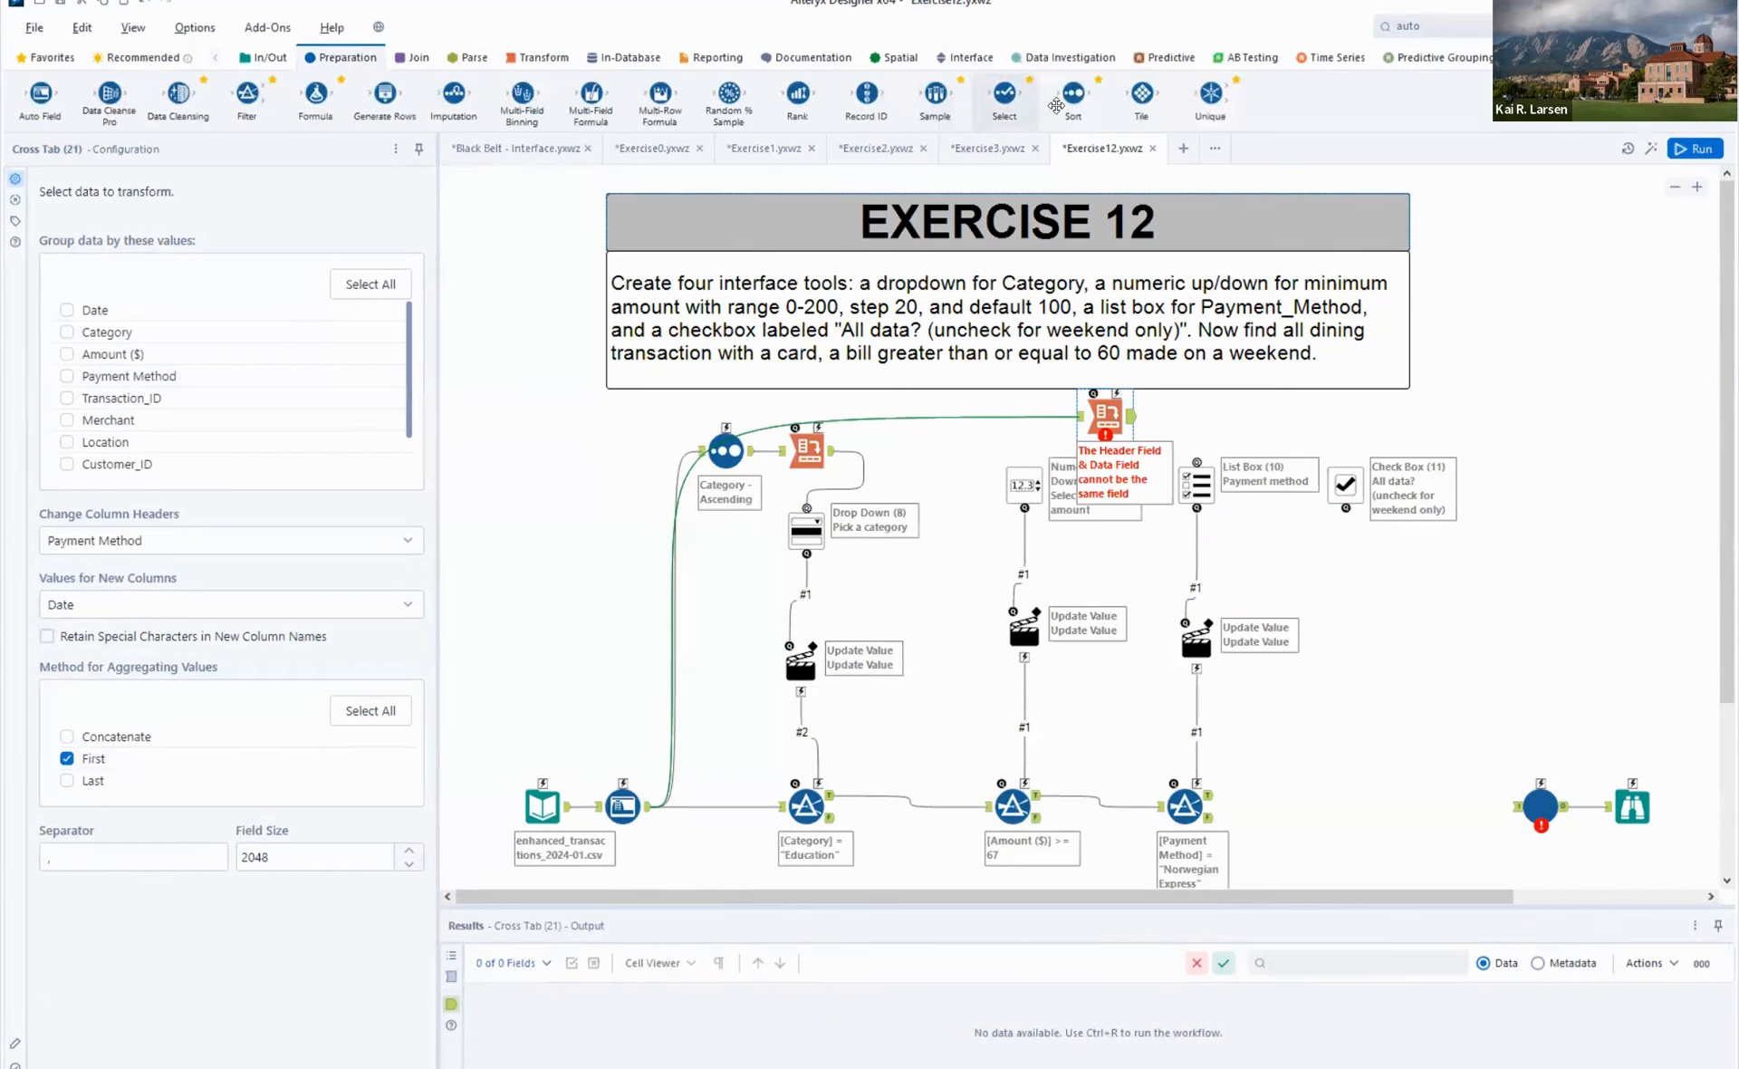
pyautogui.click(1005, 413)
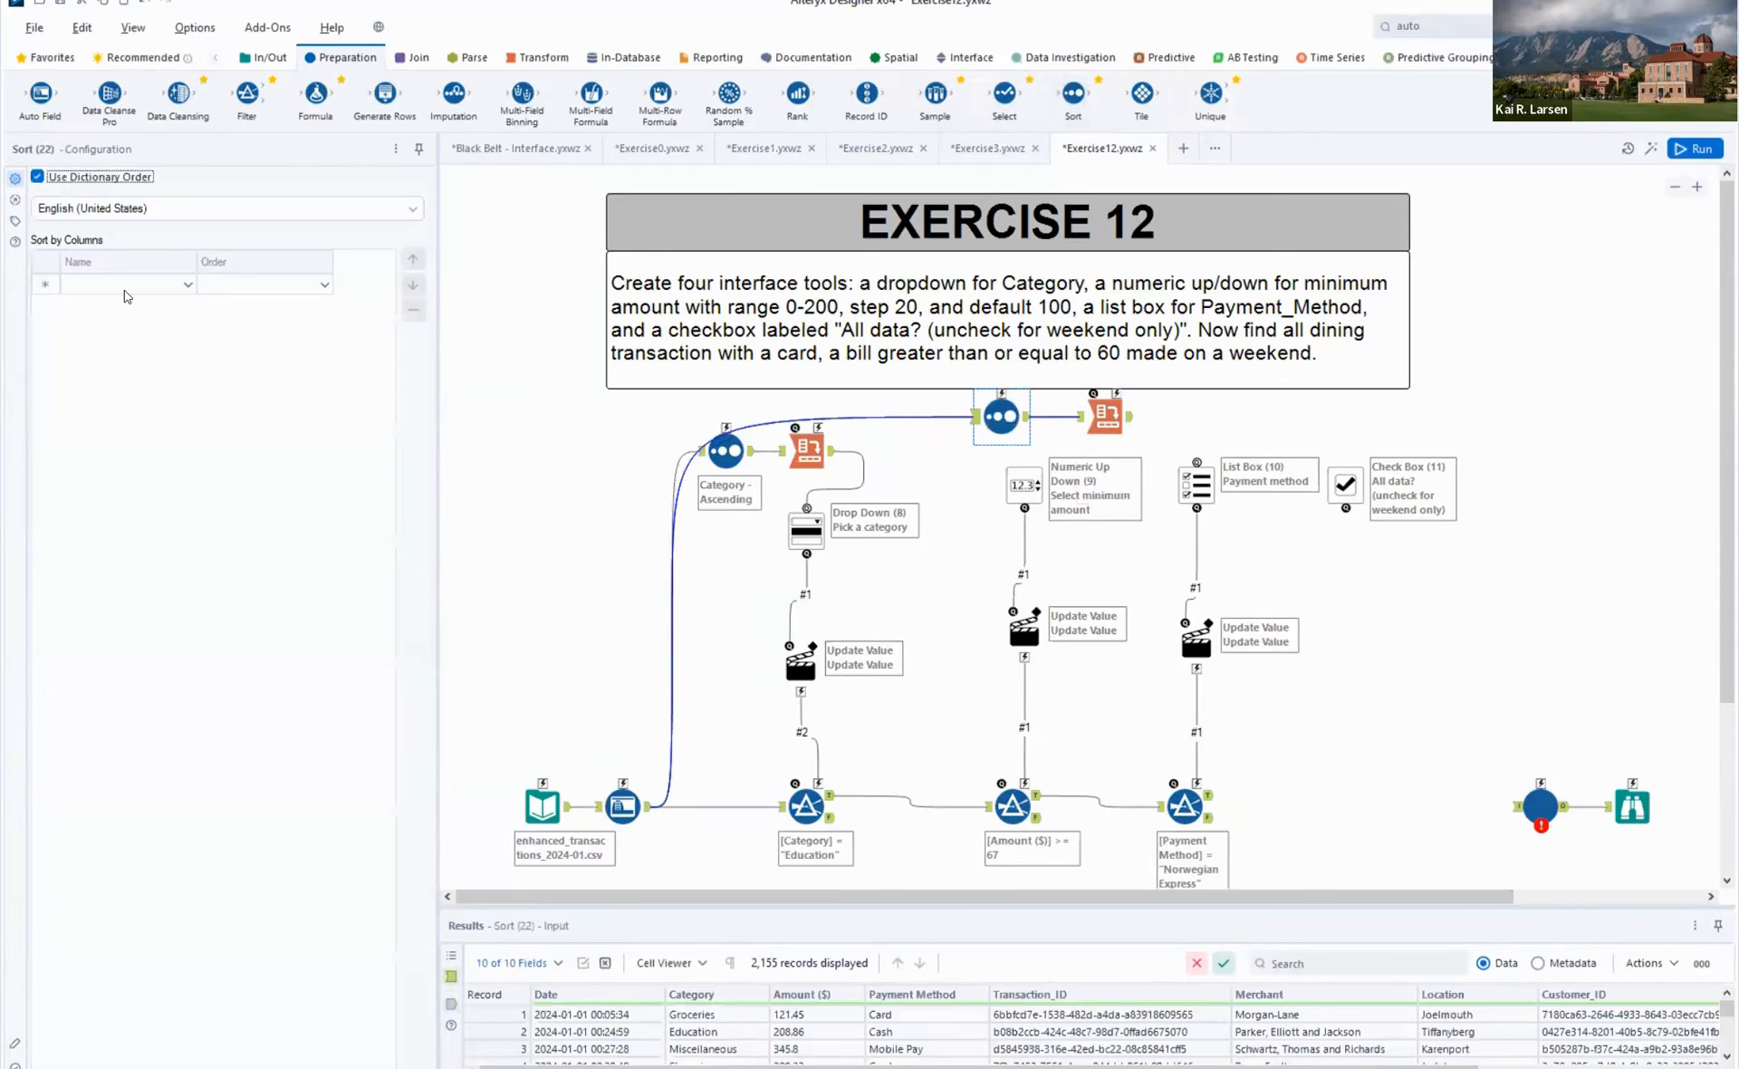
pyautogui.click(127, 284)
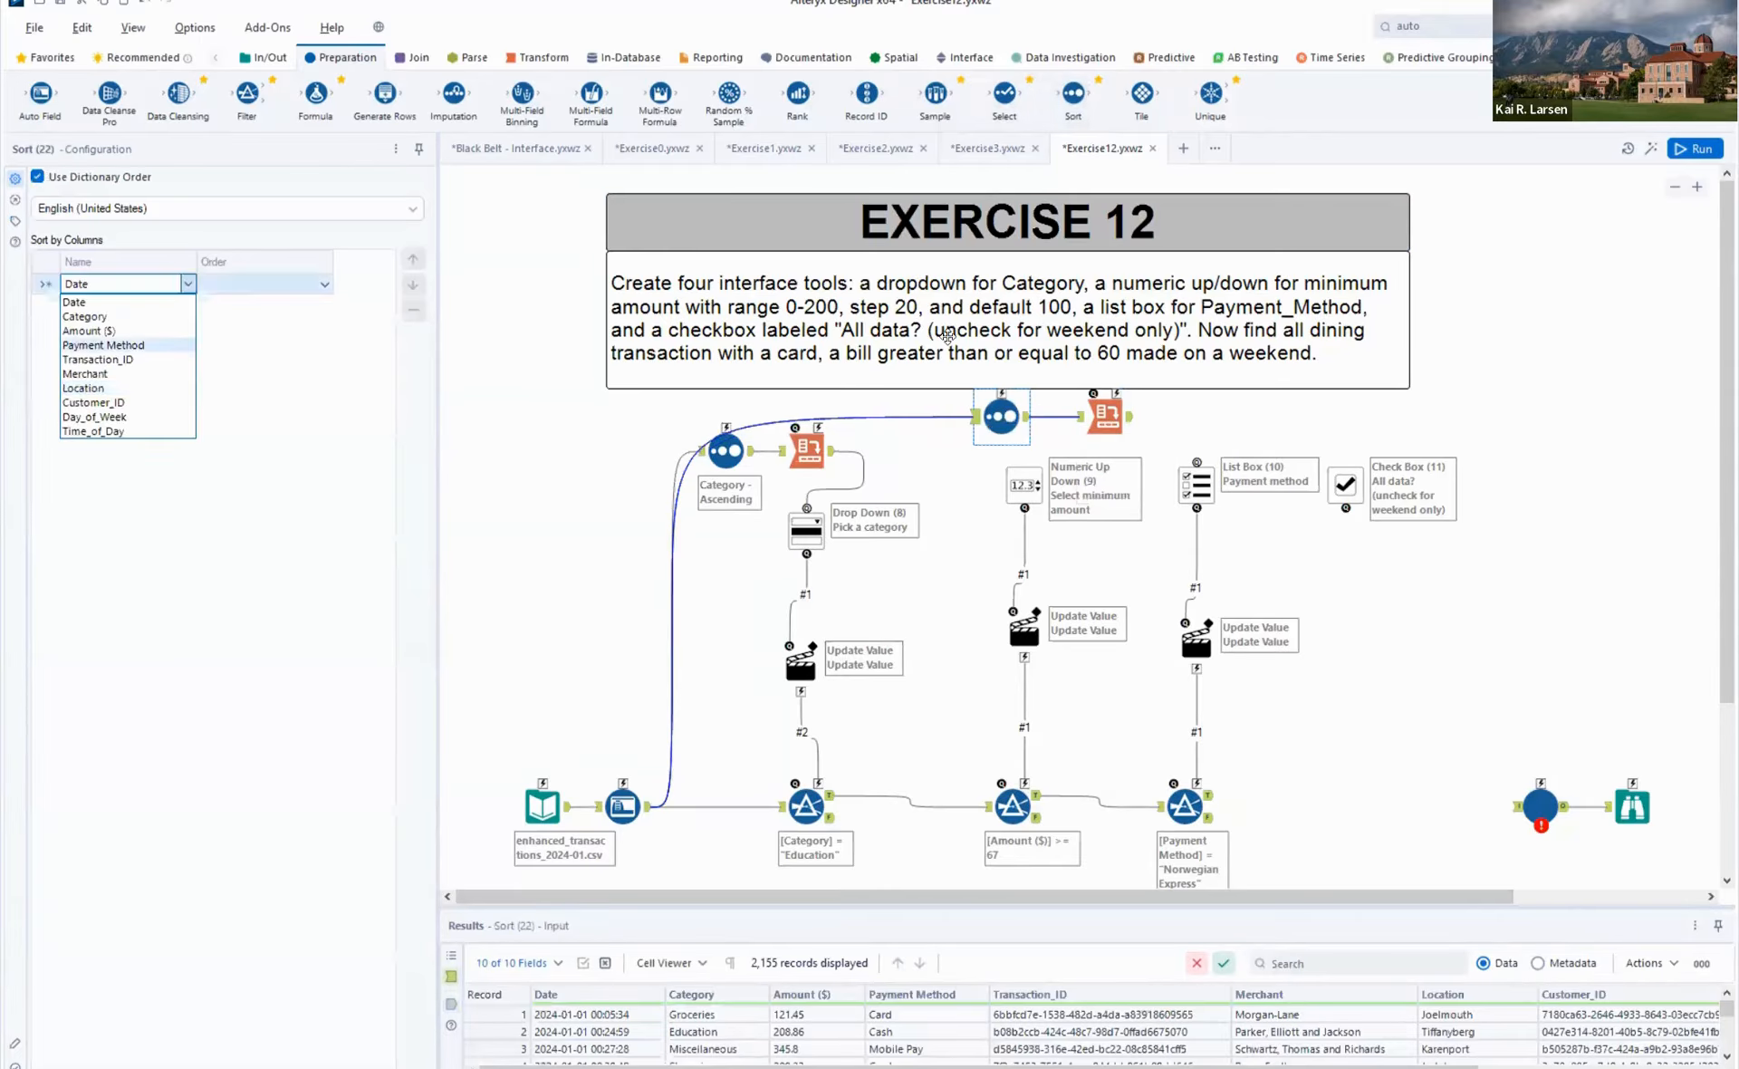
pyautogui.click(119, 344)
# - Connect the new Cross Tab's output to the Payment method List Box and shift the List Box slightly down
pyautogui.moveTo(1130, 422)
pyautogui.mouseDown()
pyautogui.moveTo(1162, 422)
pyautogui.moveTo(1194, 461)
pyautogui.mouseUp()
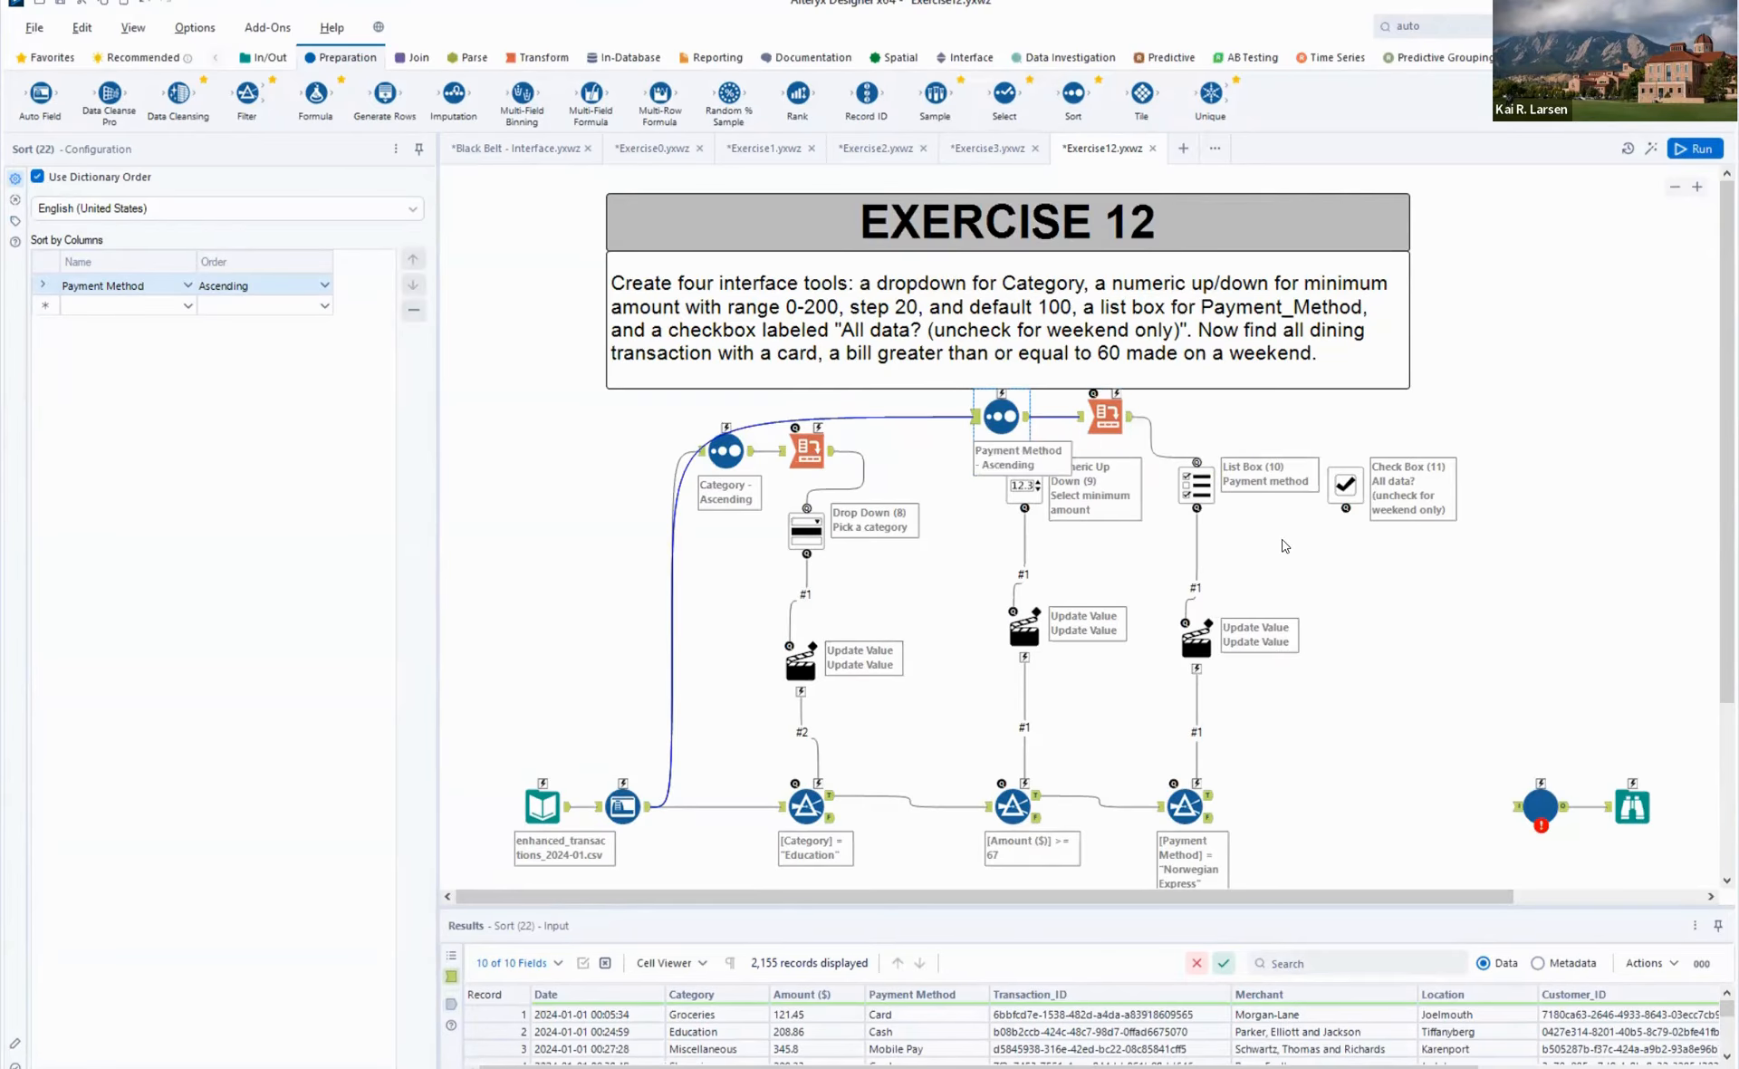
pyautogui.click(1204, 477)
pyautogui.moveTo(1204, 477); pyautogui.dragTo(1206, 497)
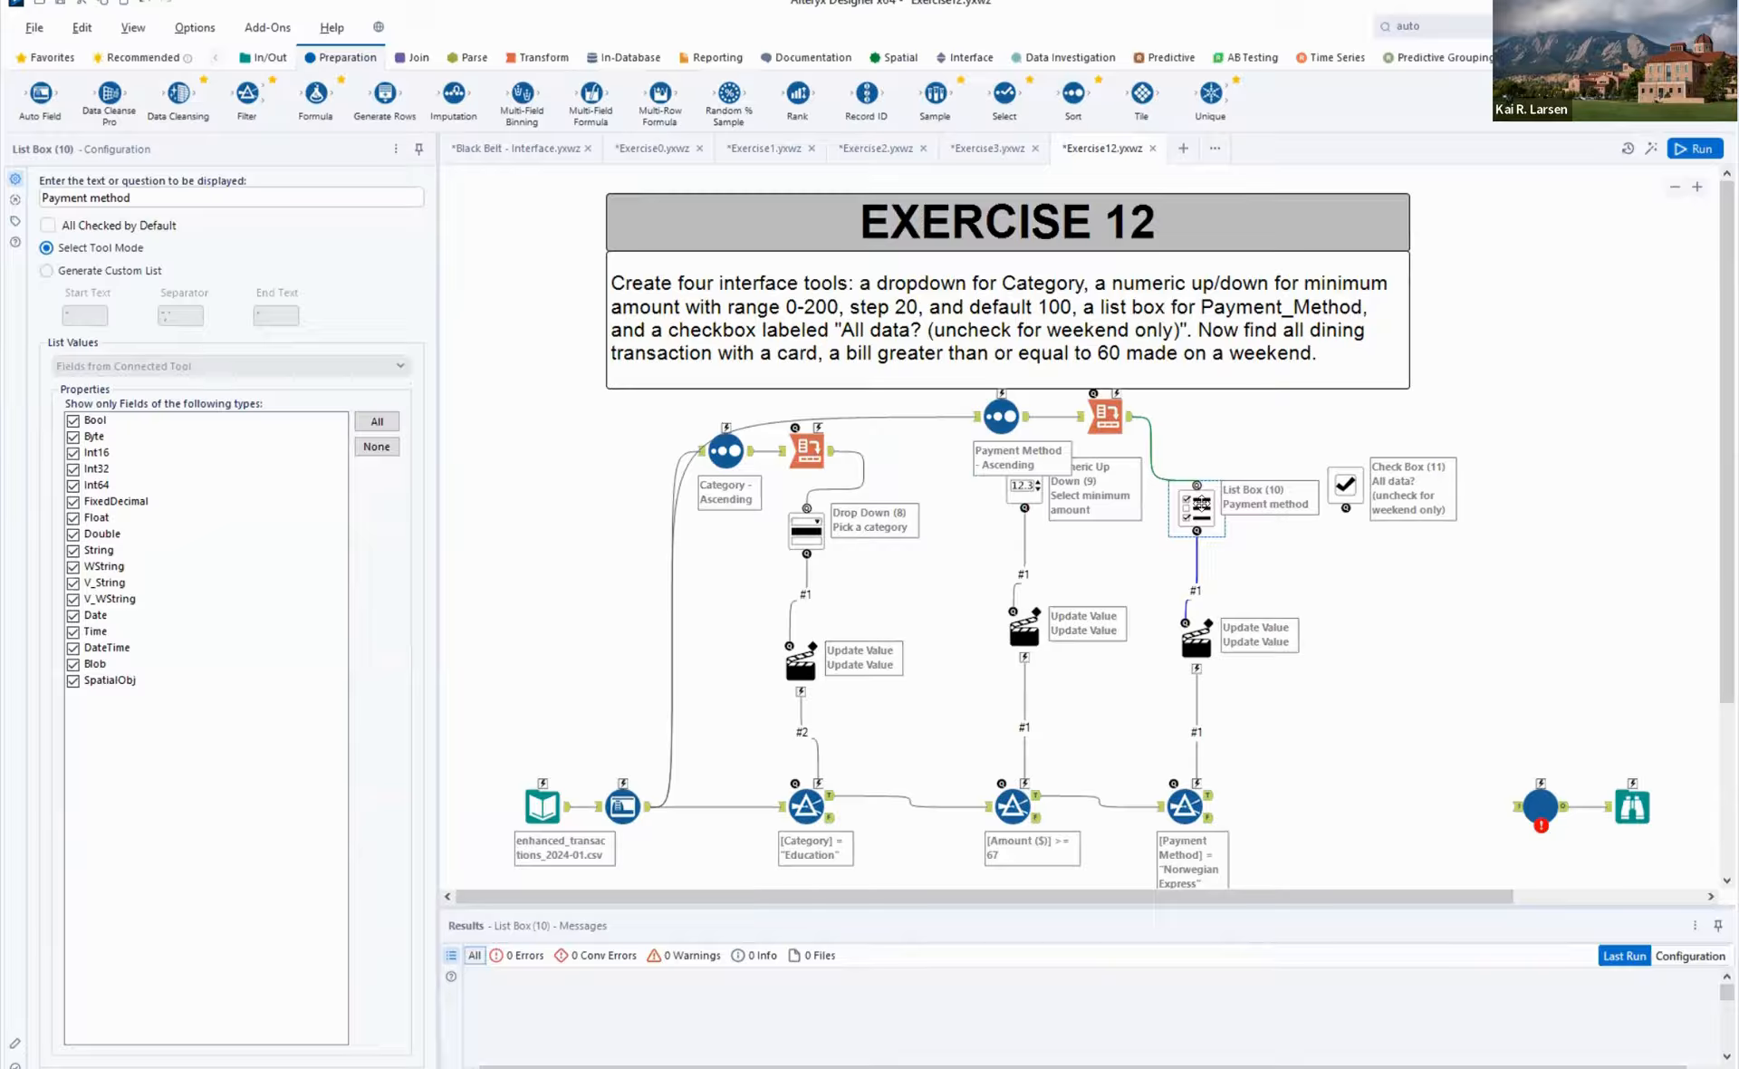
# - Compare the configurations of the category Drop Down, its Category filter and the Payment method List Box
pyautogui.click(811, 537)
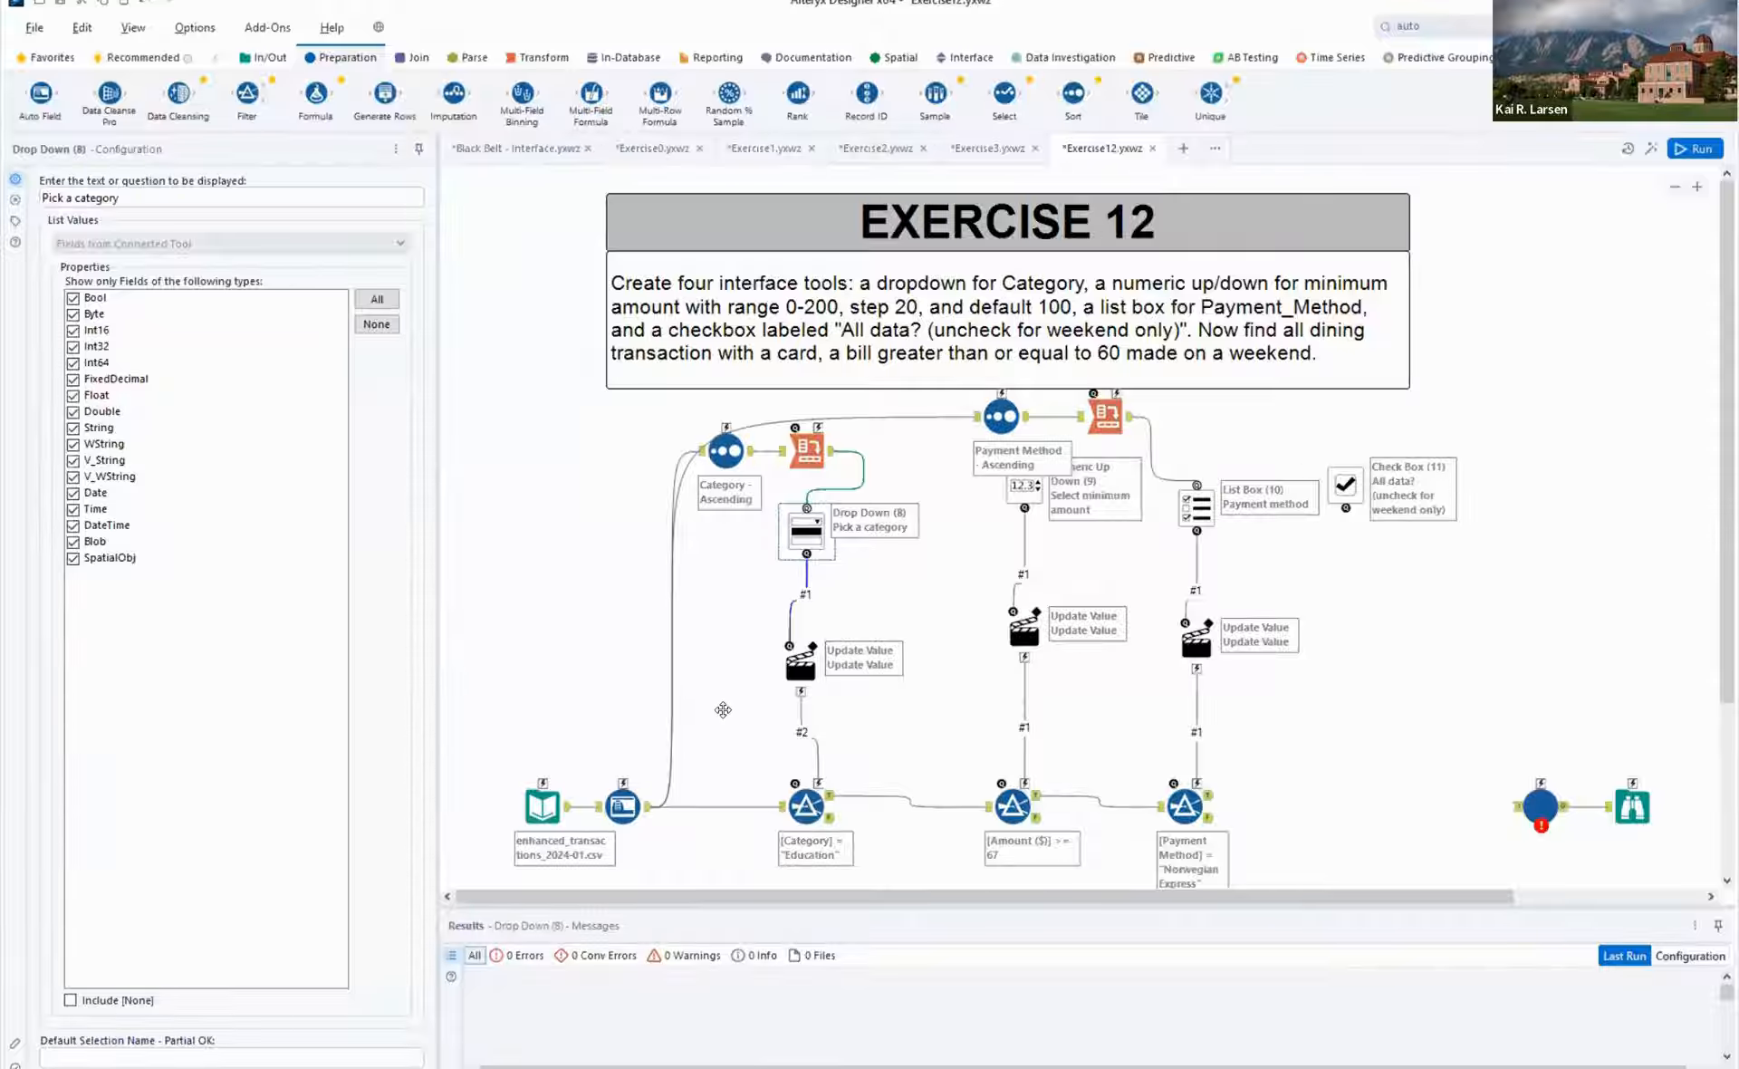
pyautogui.click(349, 260)
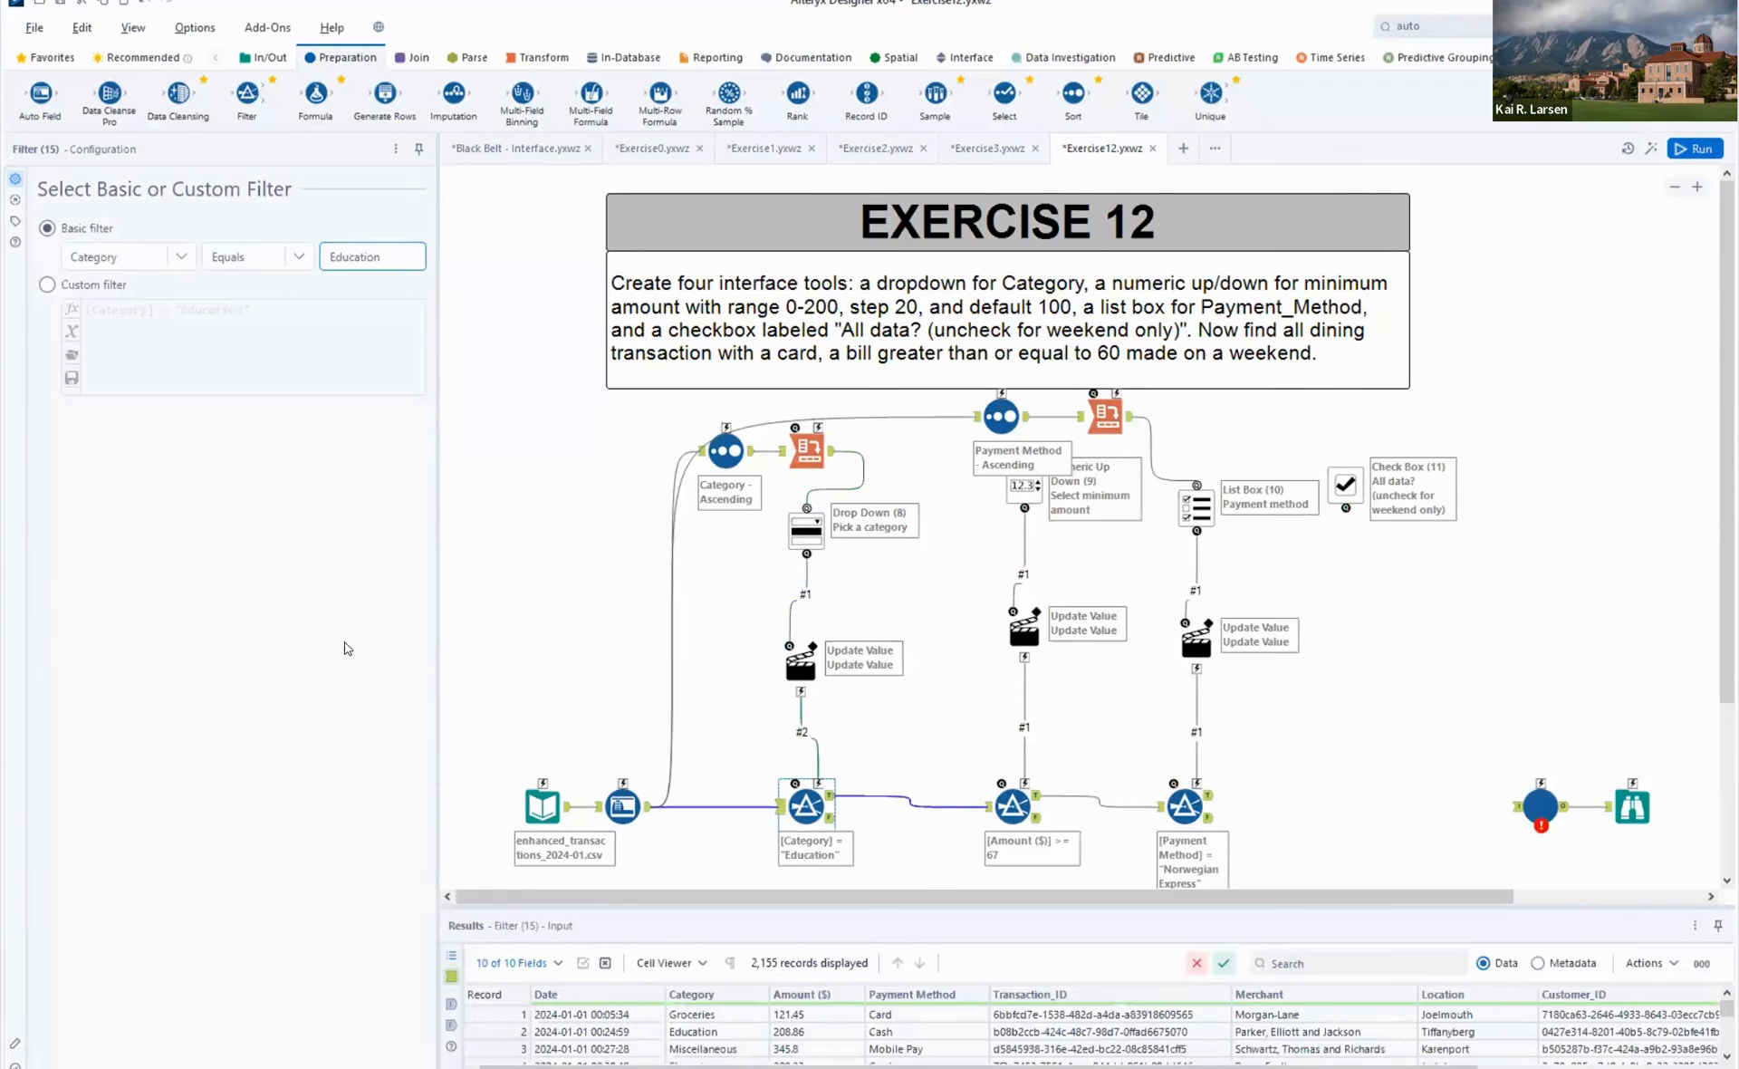
pyautogui.click(1207, 515)
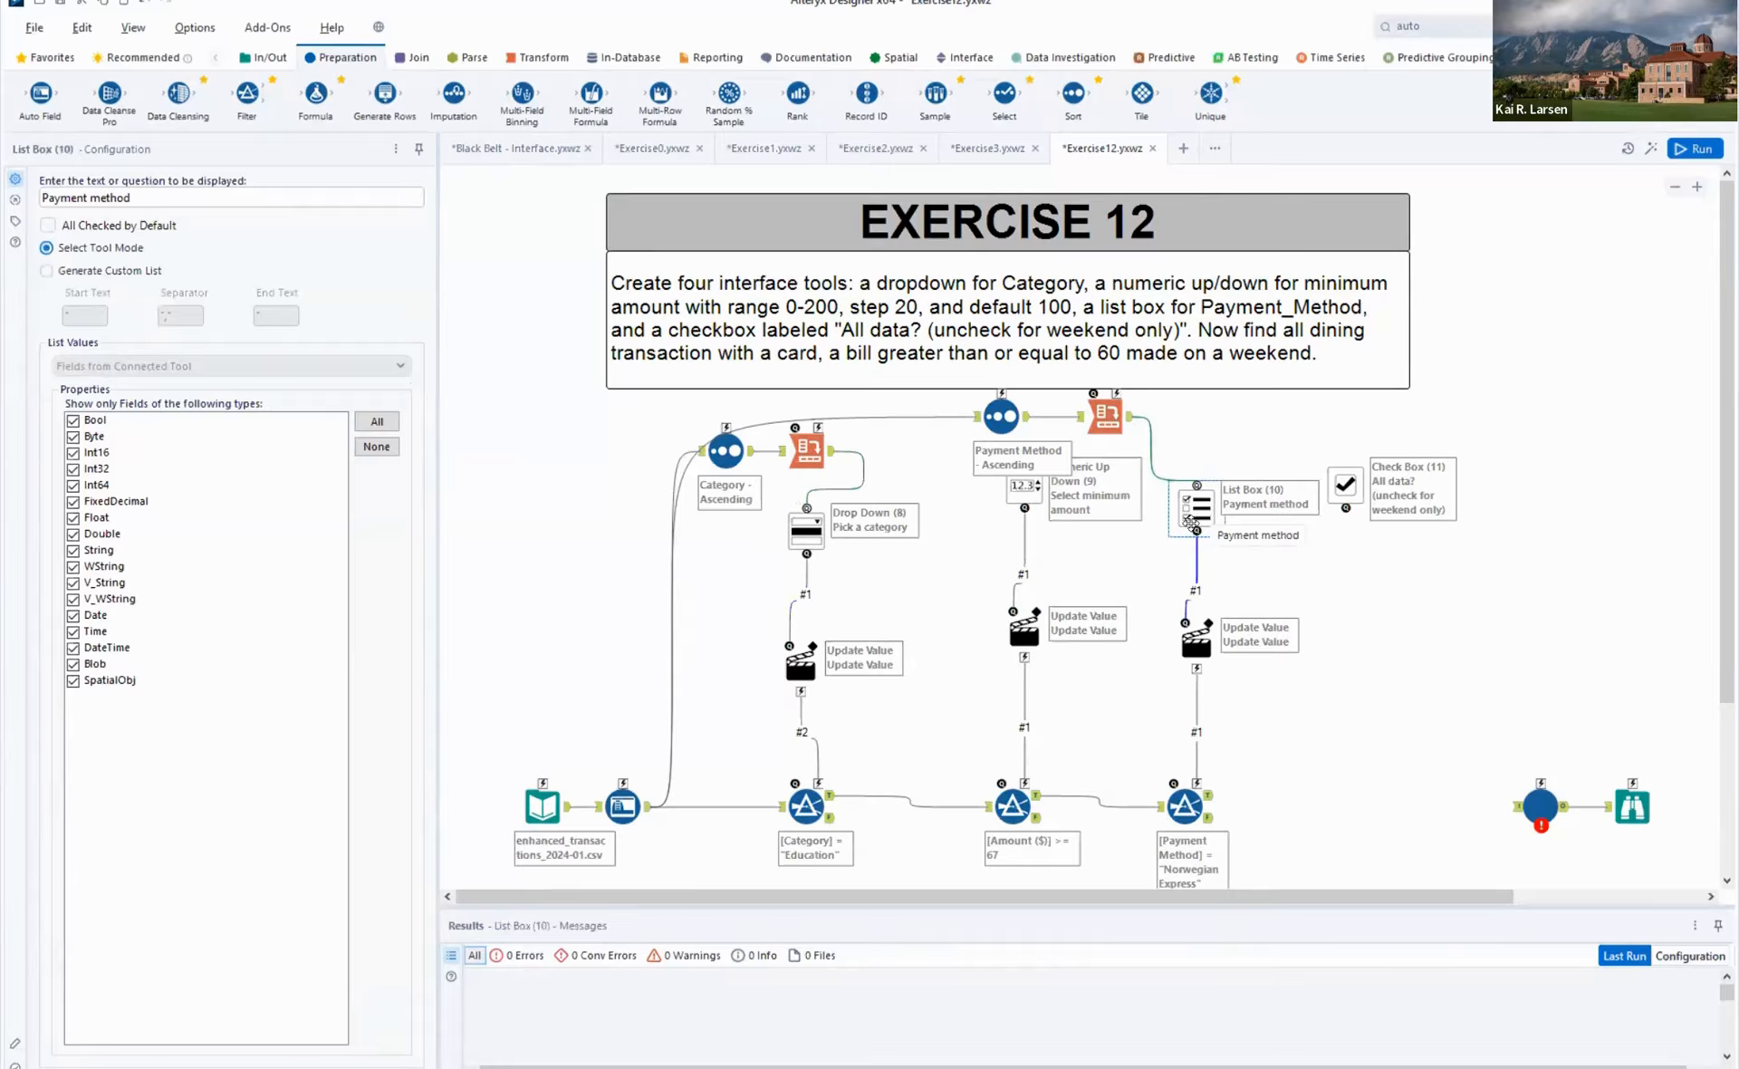
# - Change the third Filter to a custom filter with the expression [Payment Method] IN ("Norwegian Express")
pyautogui.click(1189, 809)
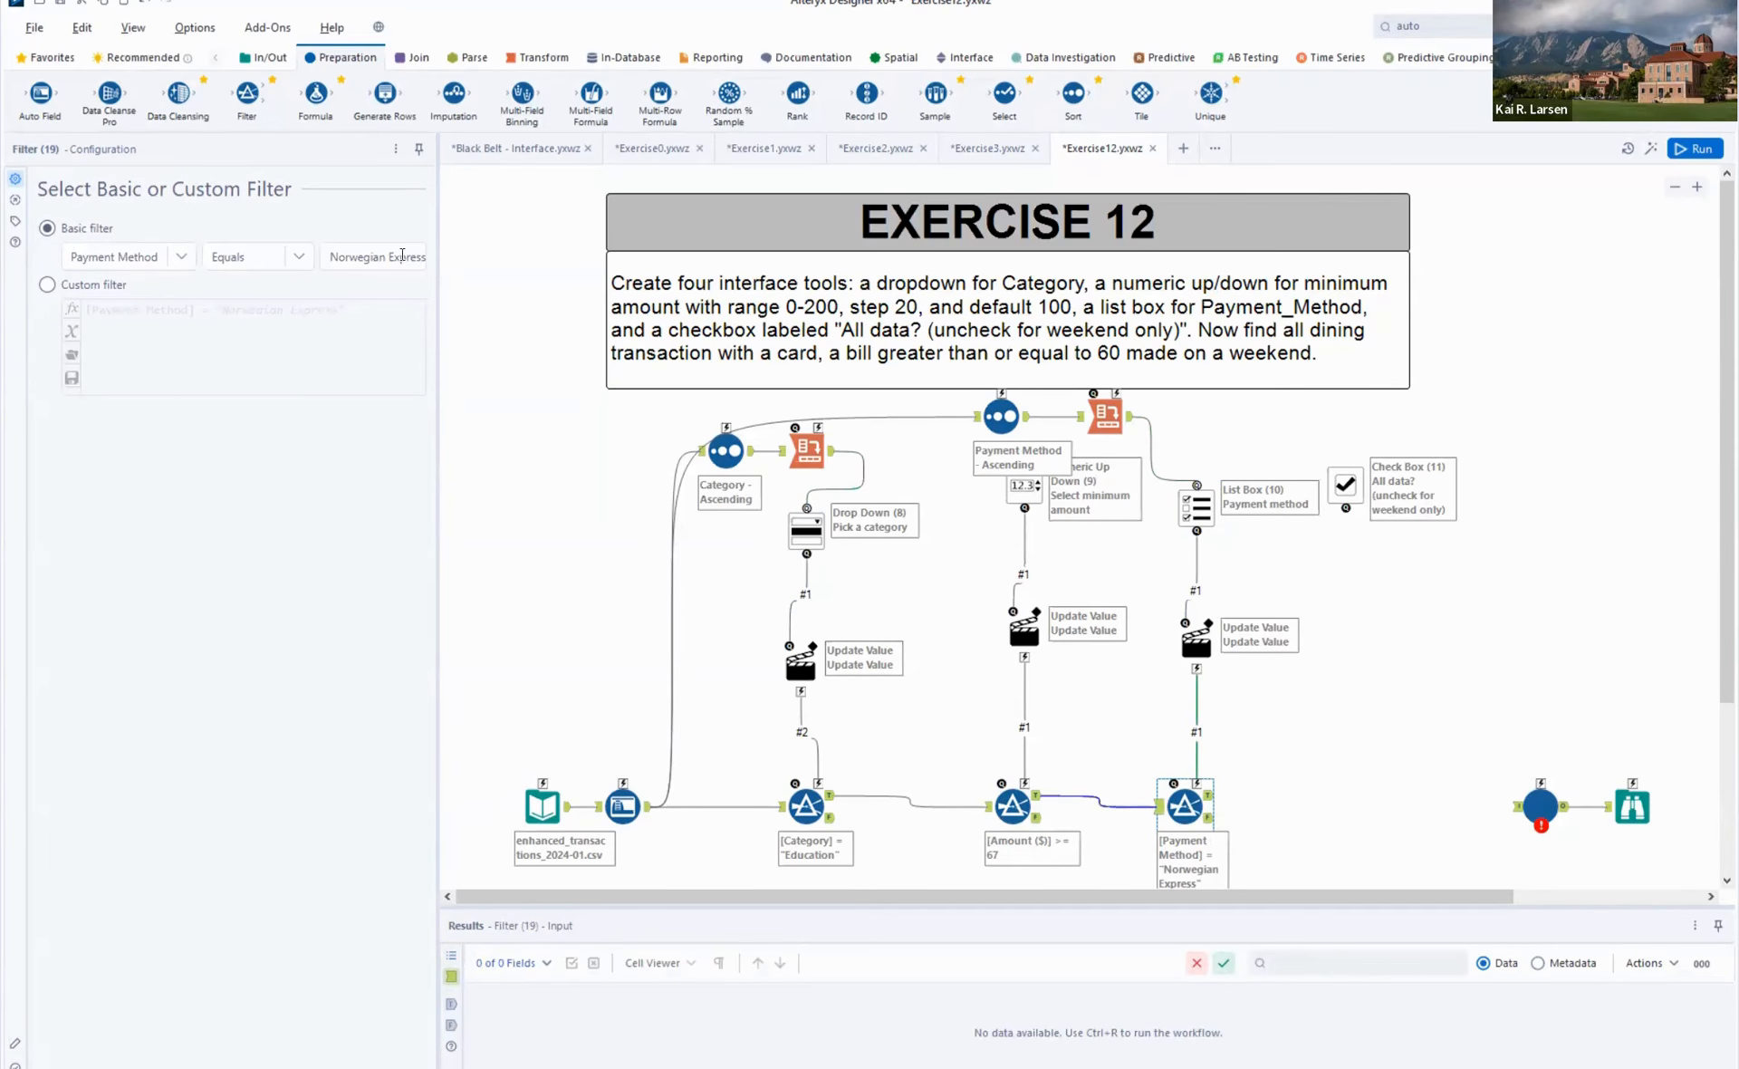
pyautogui.click(75, 286)
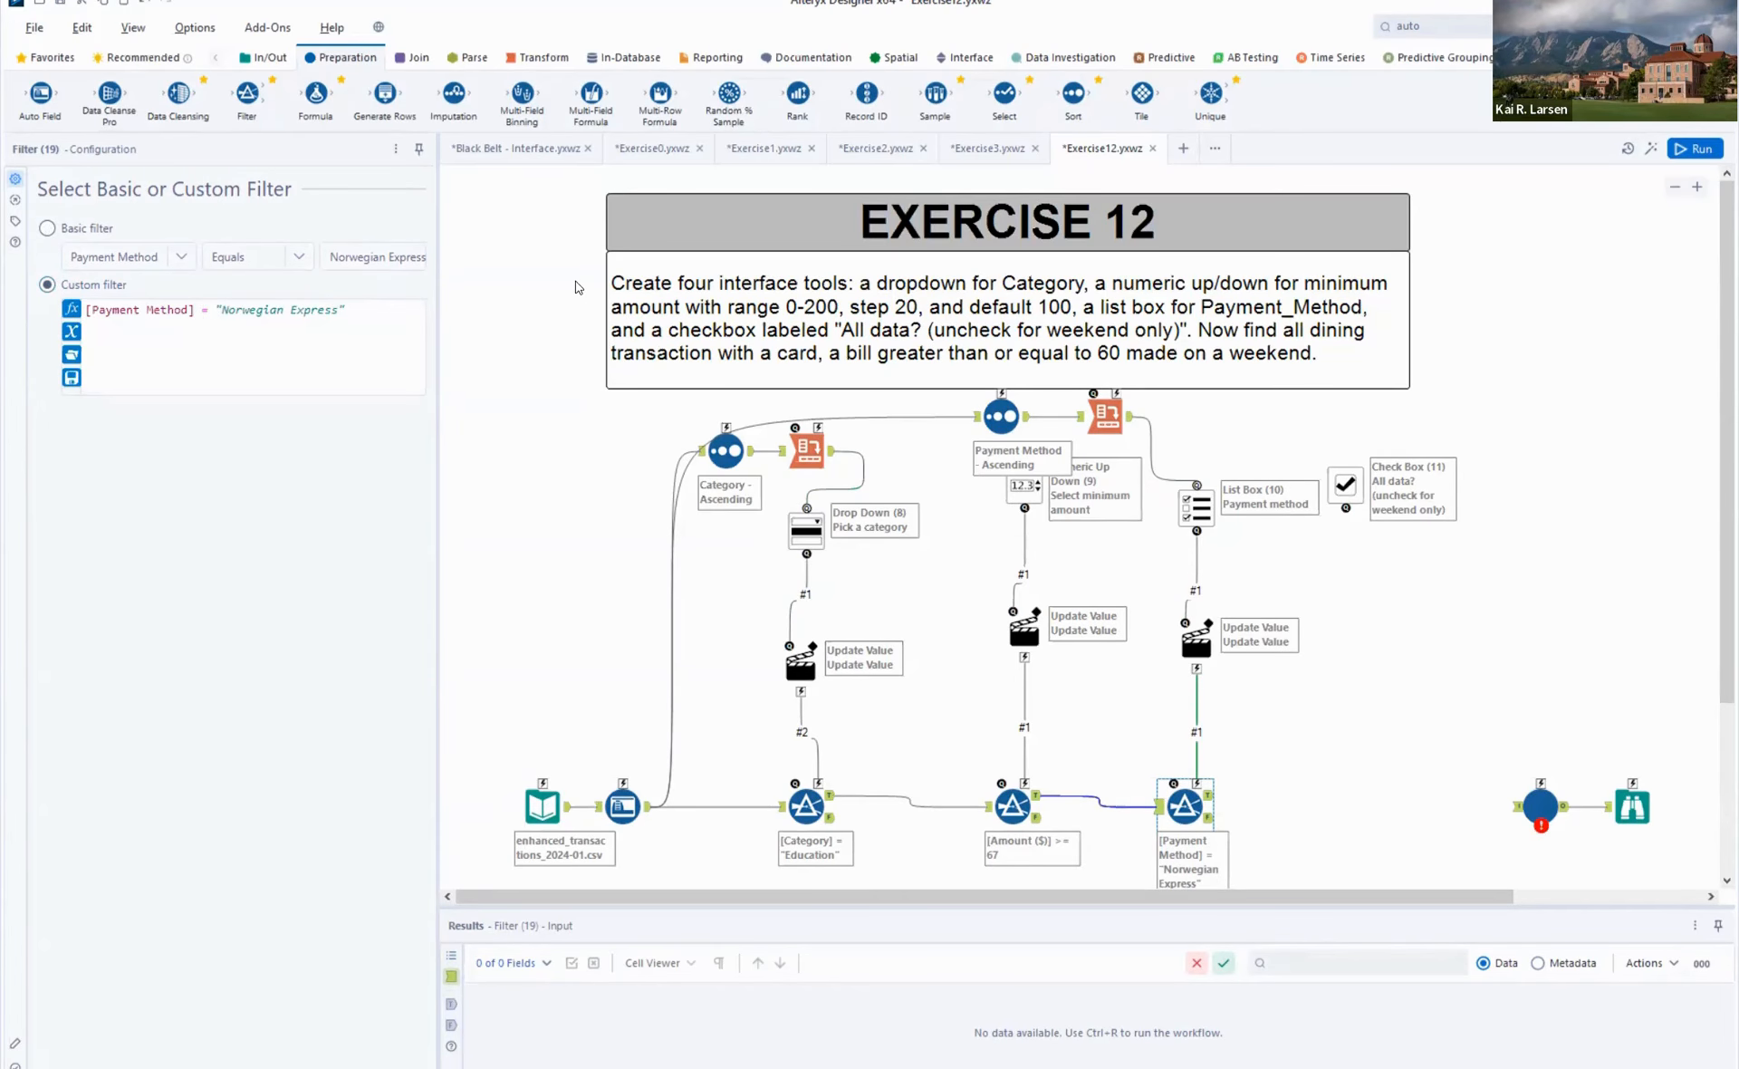
pyautogui.press('Delete')
pyautogui.write('IN')
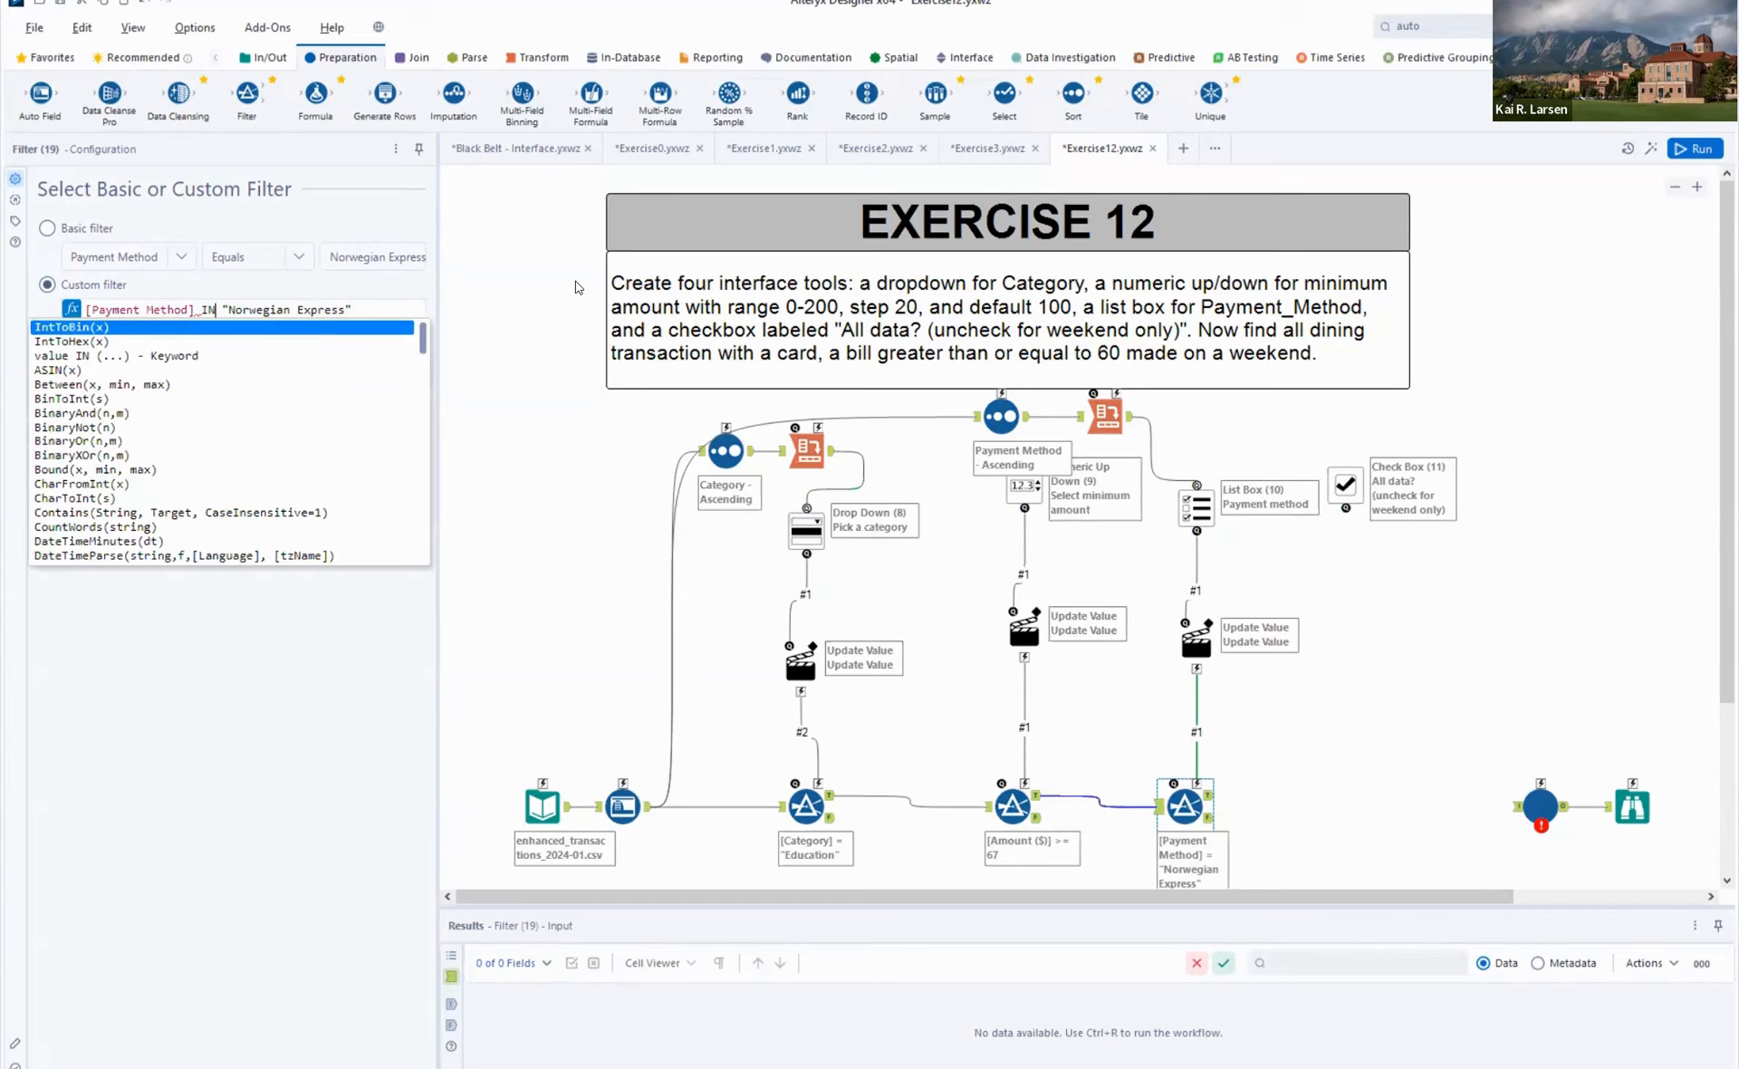
pyautogui.press('Escape')
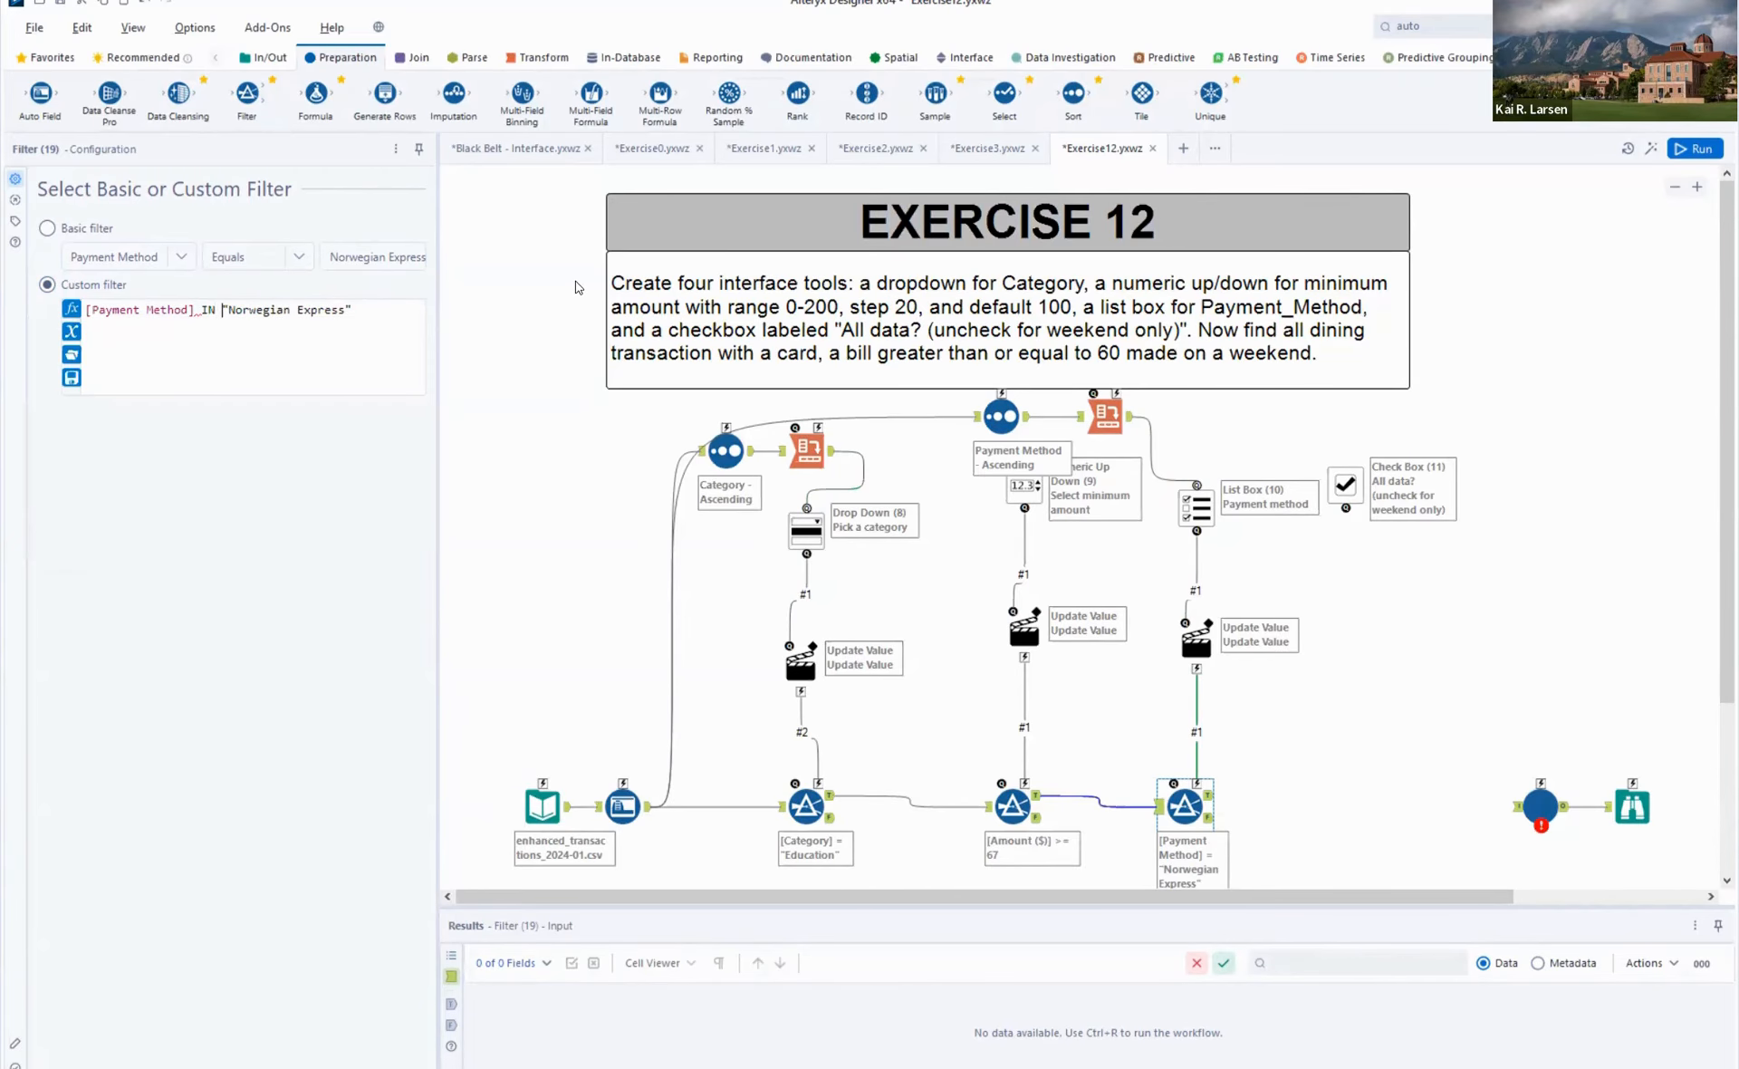
pyautogui.write('(')
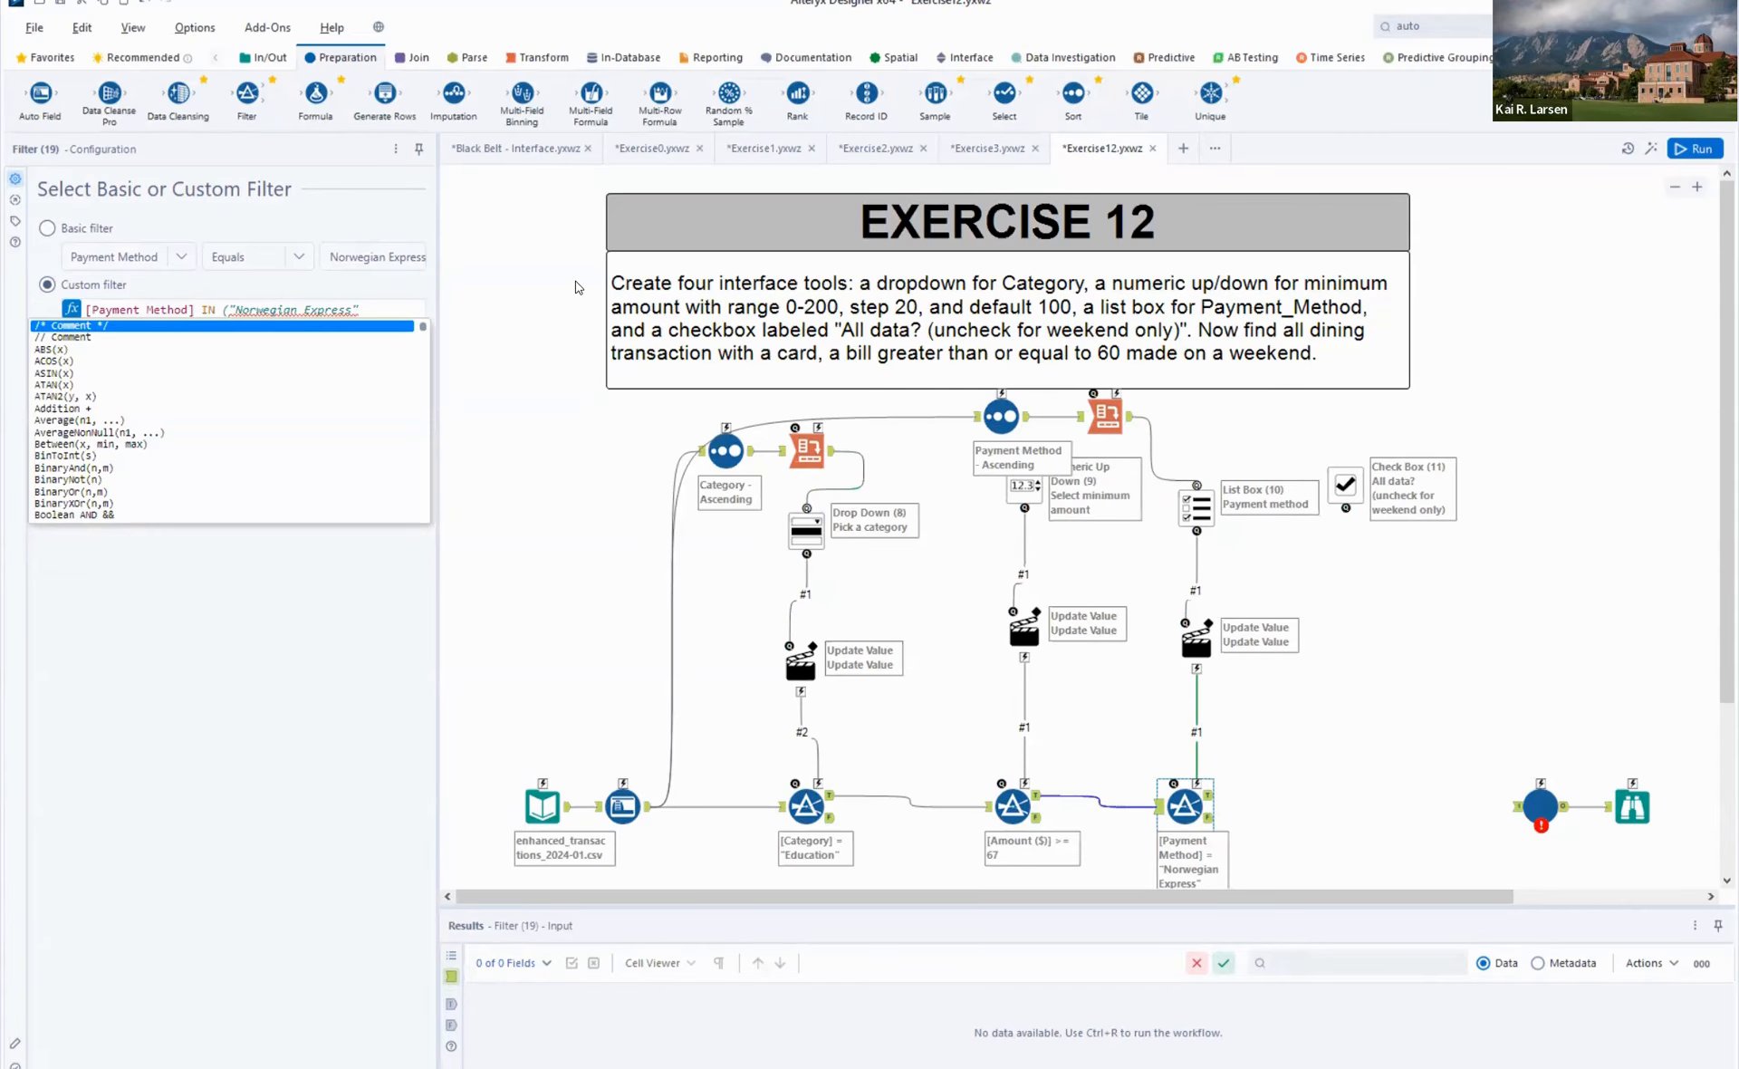
pyautogui.press('End')
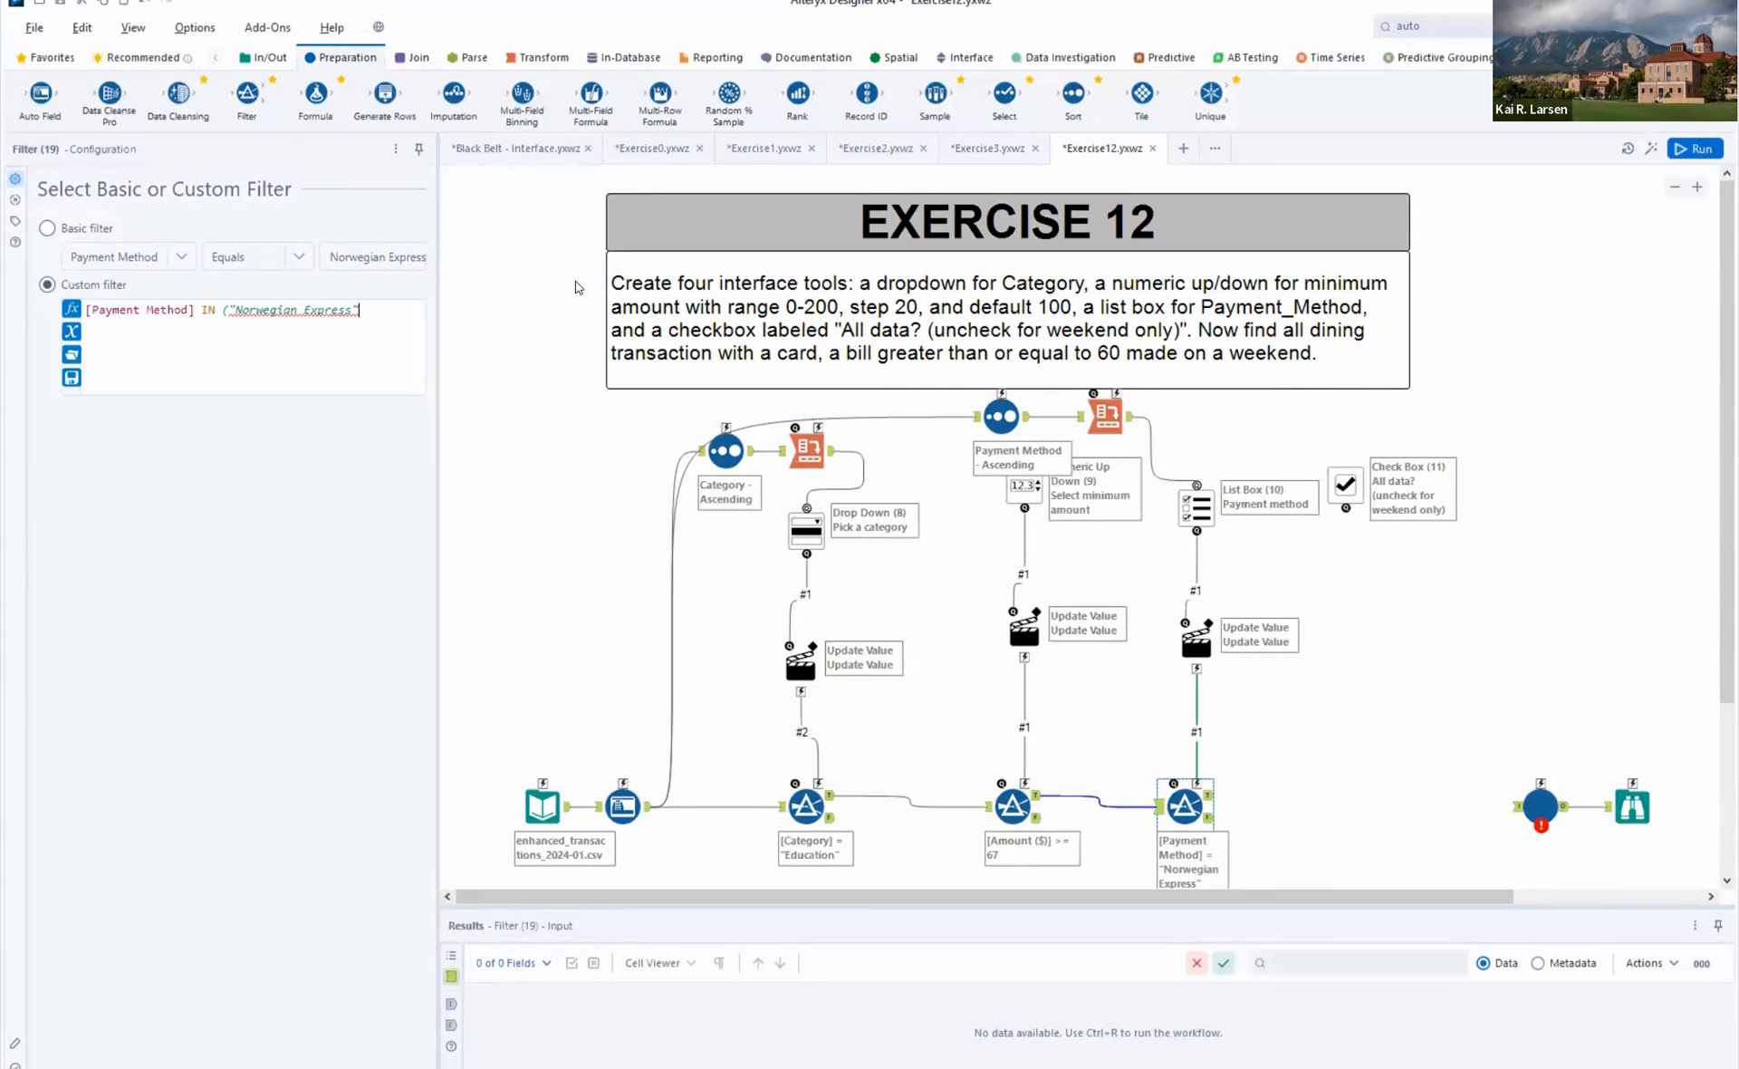
pyautogui.write(',"')
pyautogui.press('BackSpace')
pyautogui.write(')')
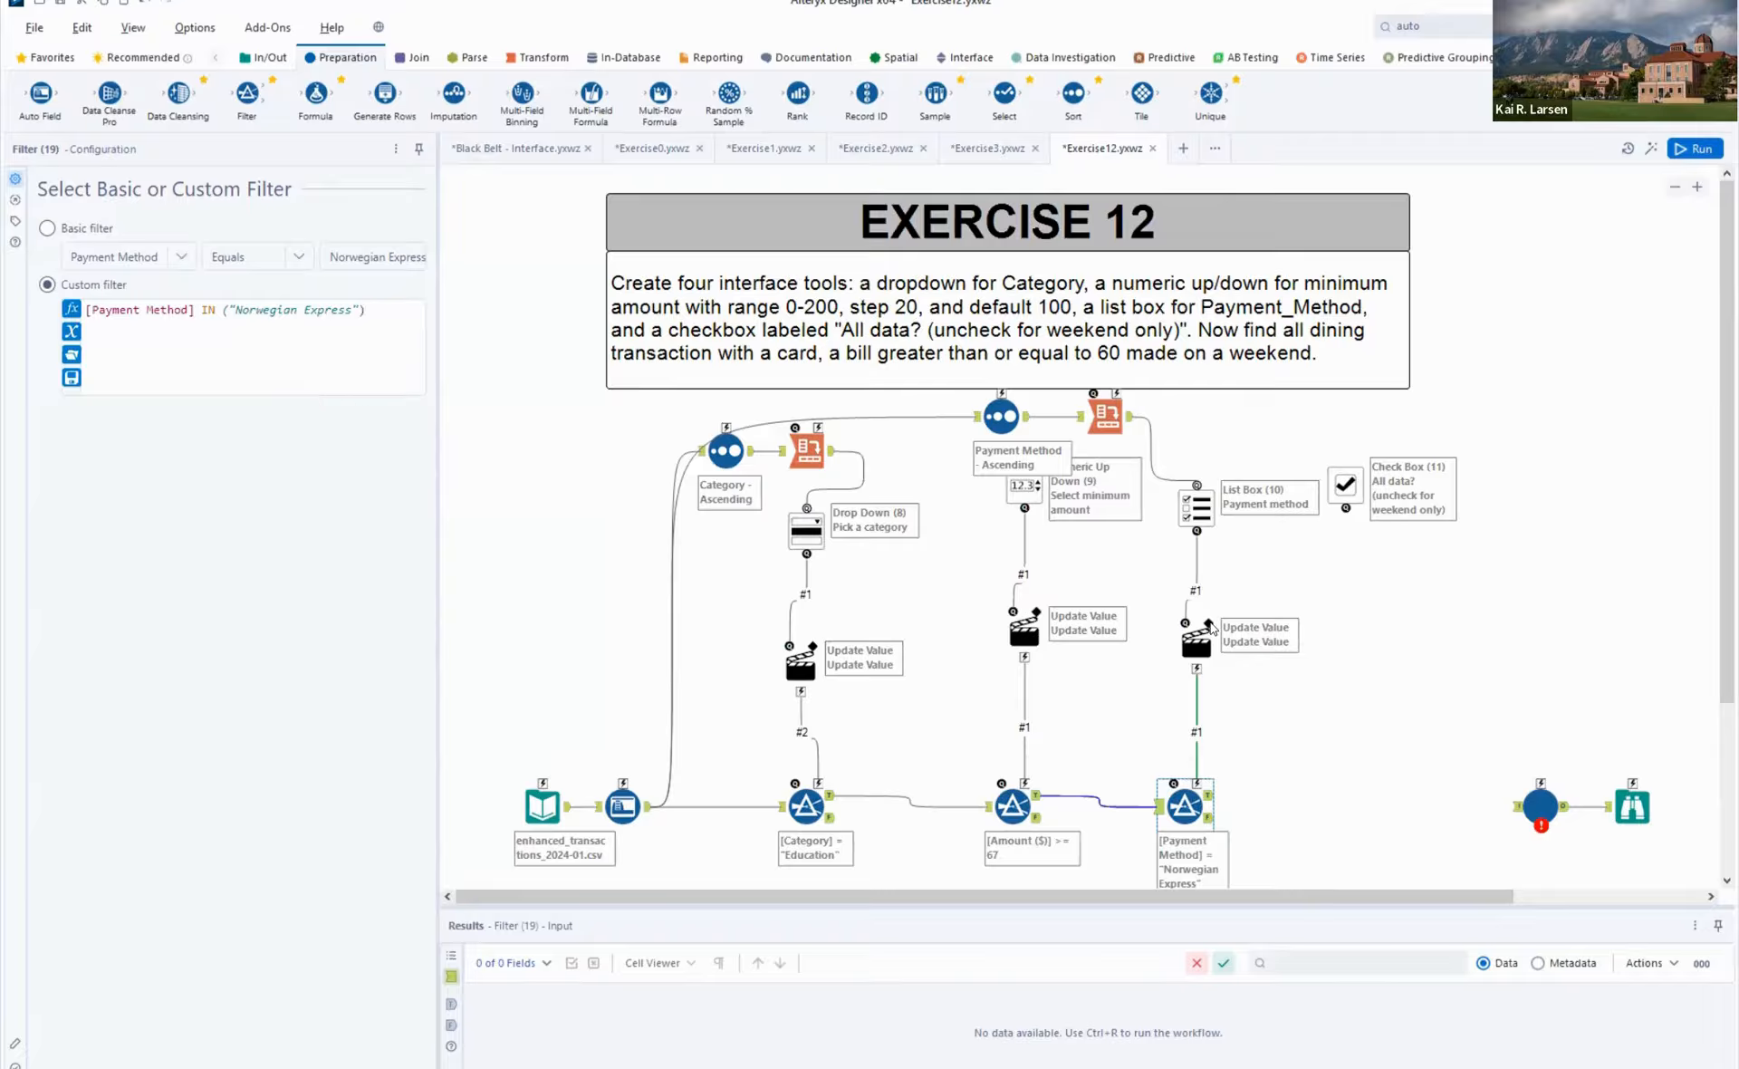
# - Set the Payment method List Box to generate a custom list and check its start text, separator and end text
pyautogui.click(1209, 508)
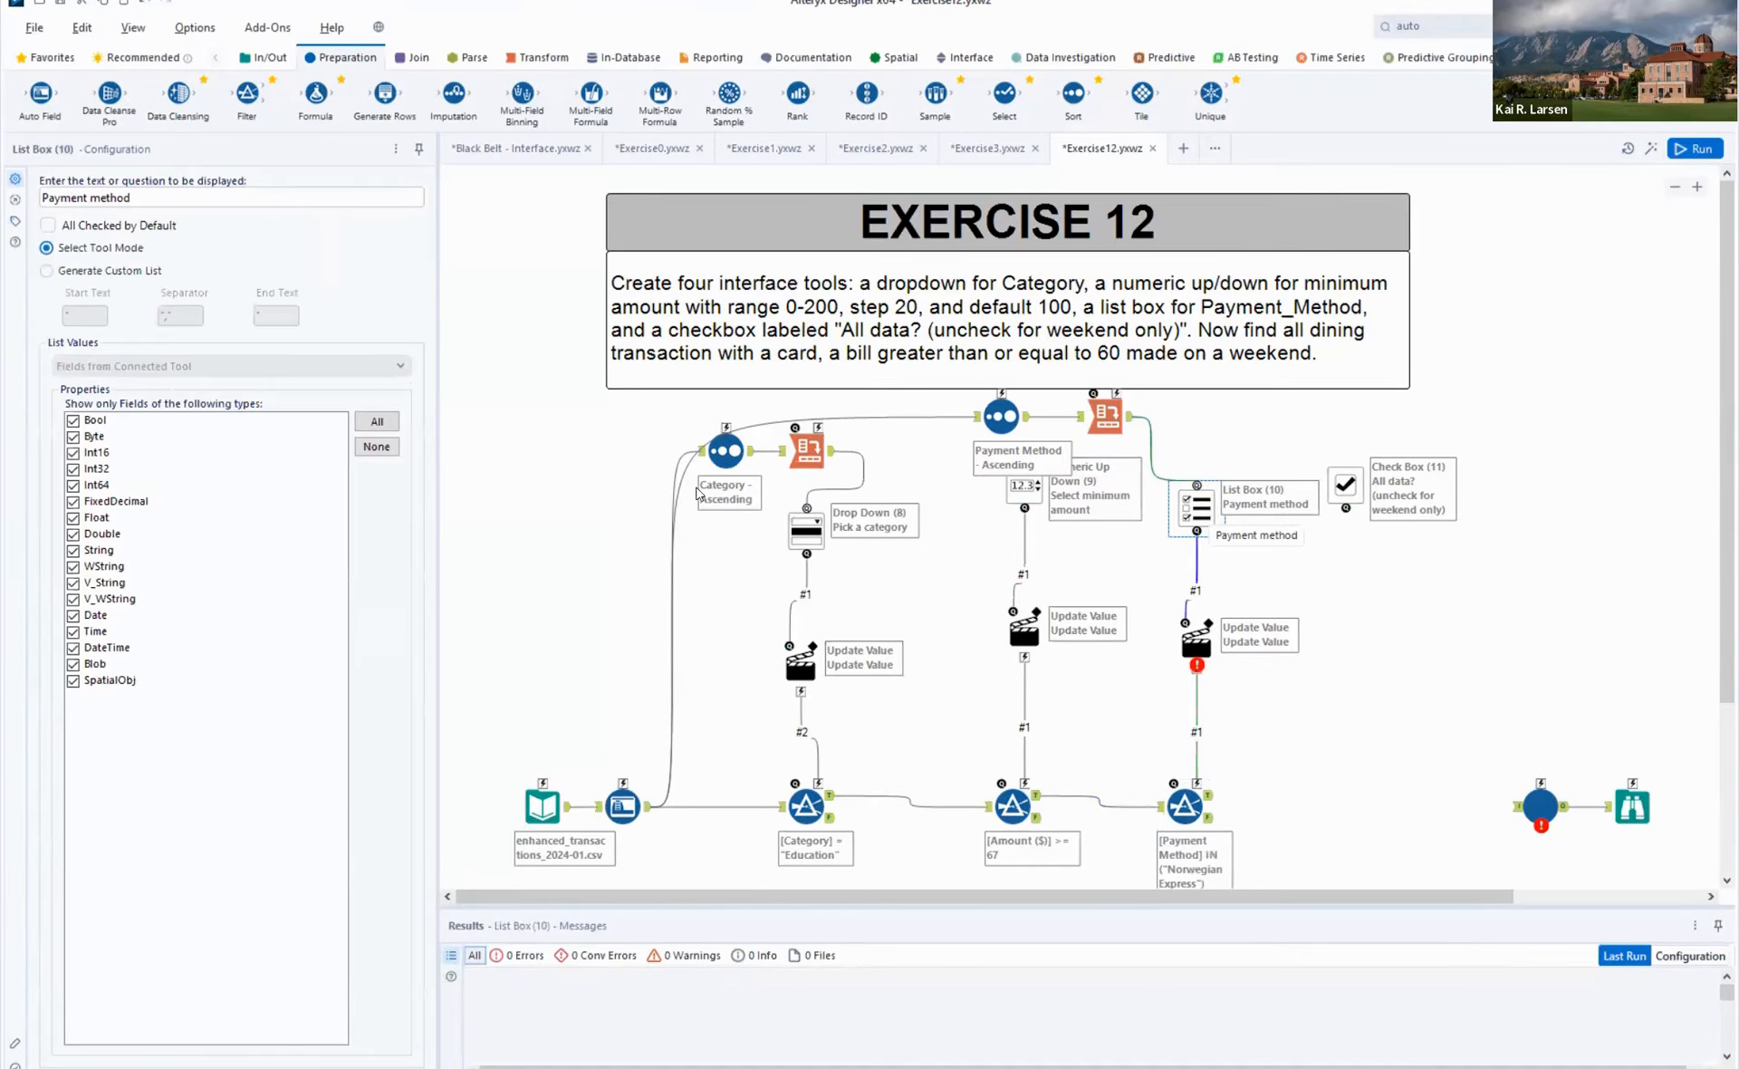
pyautogui.click(98, 271)
pyautogui.click(81, 312)
pyautogui.moveTo(53, 302); pyautogui.dragTo(14, 308)
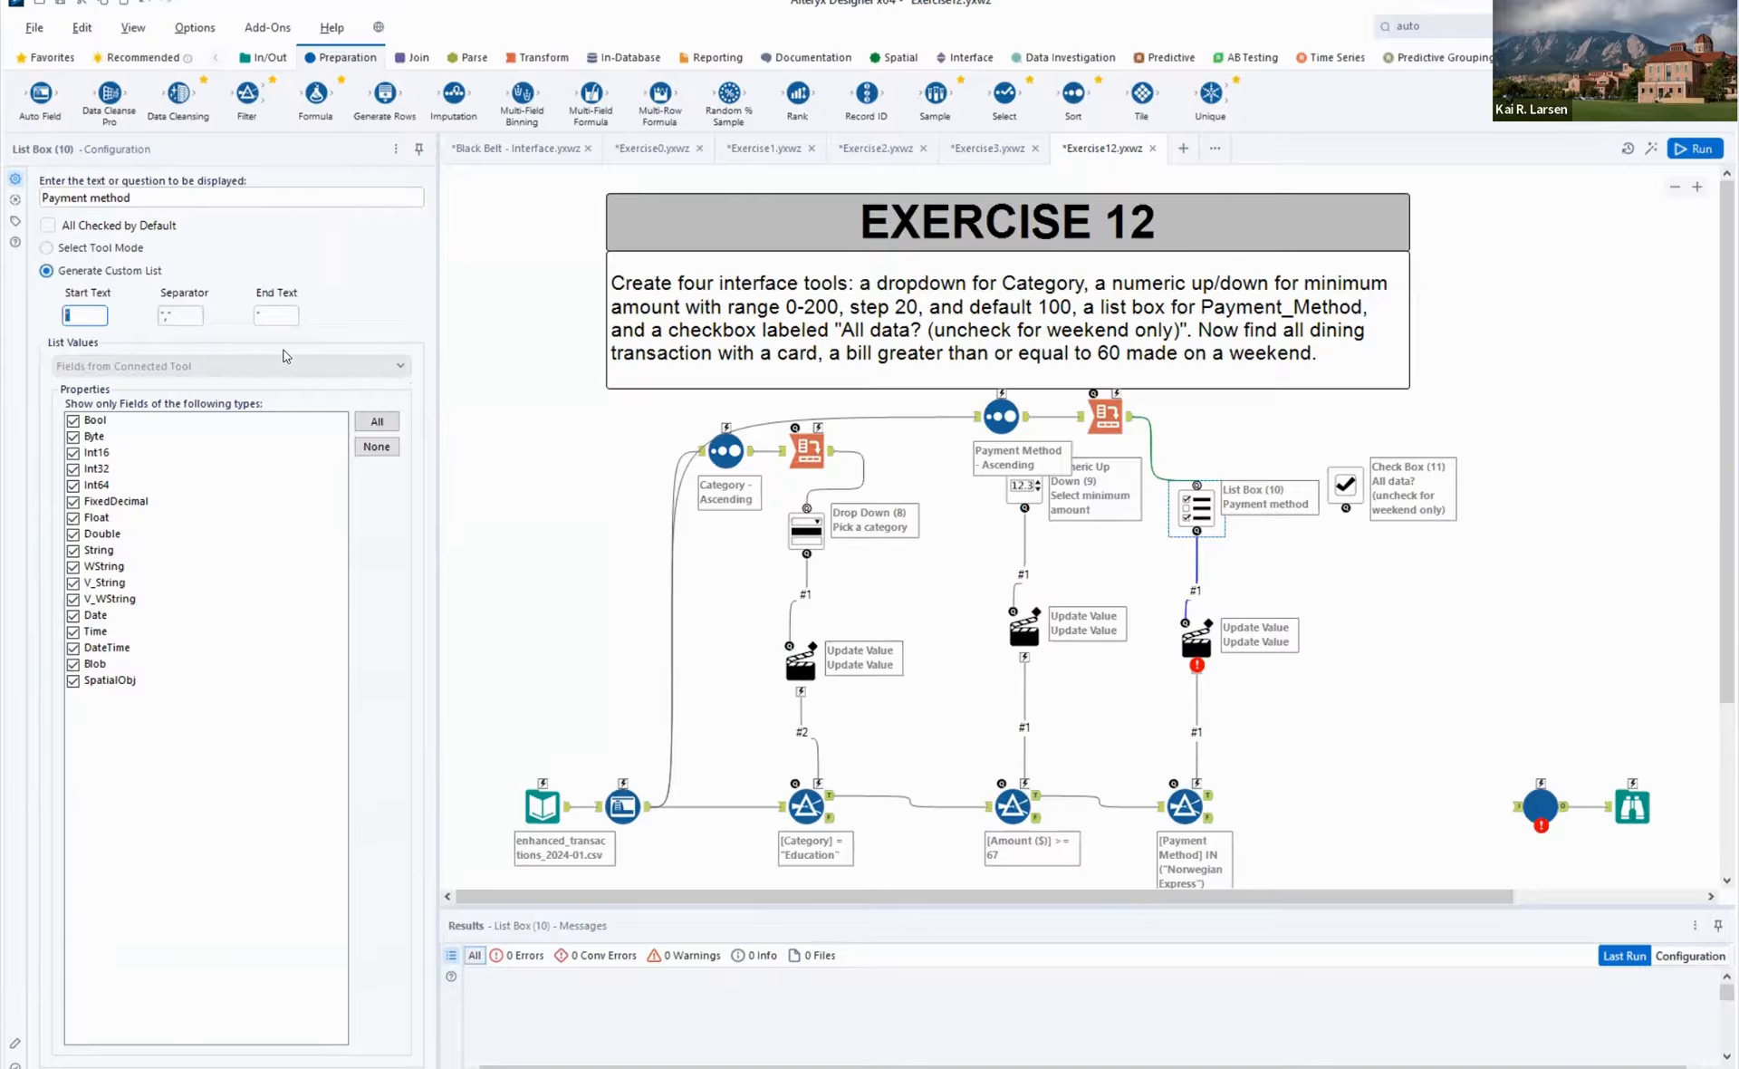
pyautogui.click(188, 315)
pyautogui.press('Tab')
pyautogui.click(256, 315)
pyautogui.click(166, 314)
pyautogui.click(89, 317)
pyautogui.click(166, 316)
# - Set the List Box's action to update the third Filter's Expression, replacing only "Norwegian Express" including its quotation marks, and run the workflow
pyautogui.click(1199, 646)
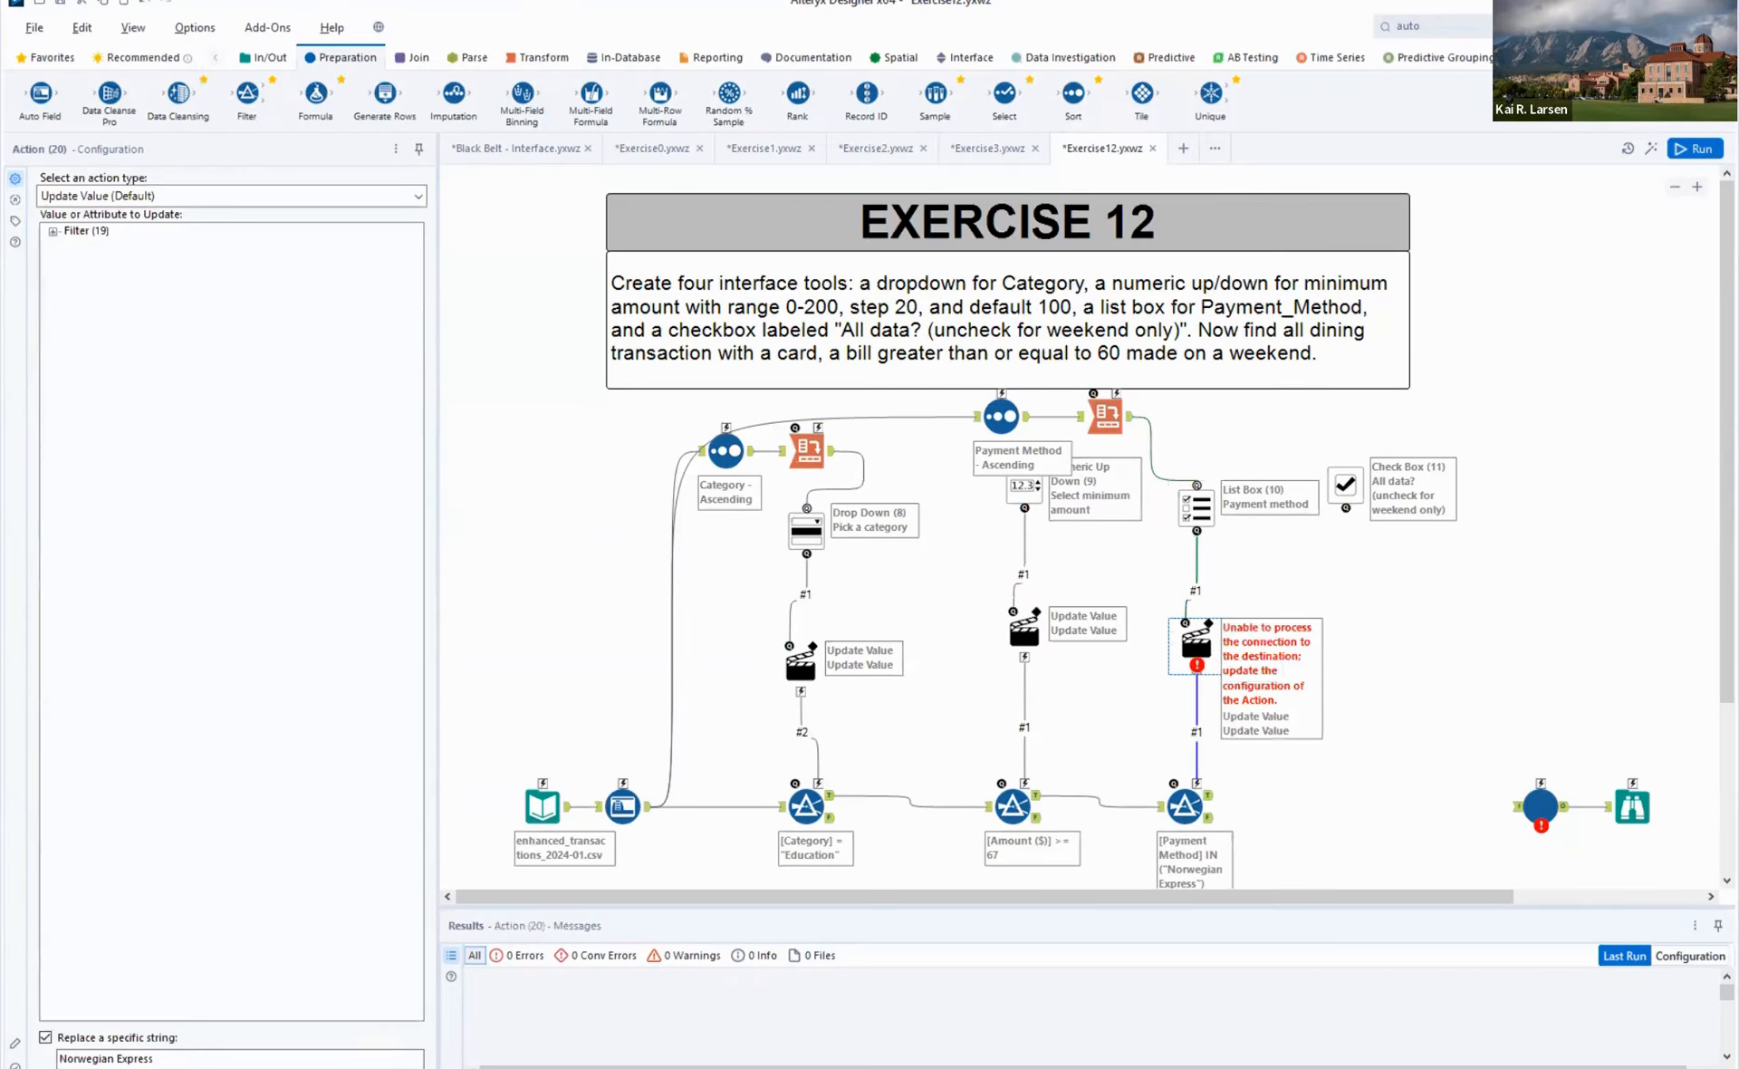
pyautogui.click(53, 232)
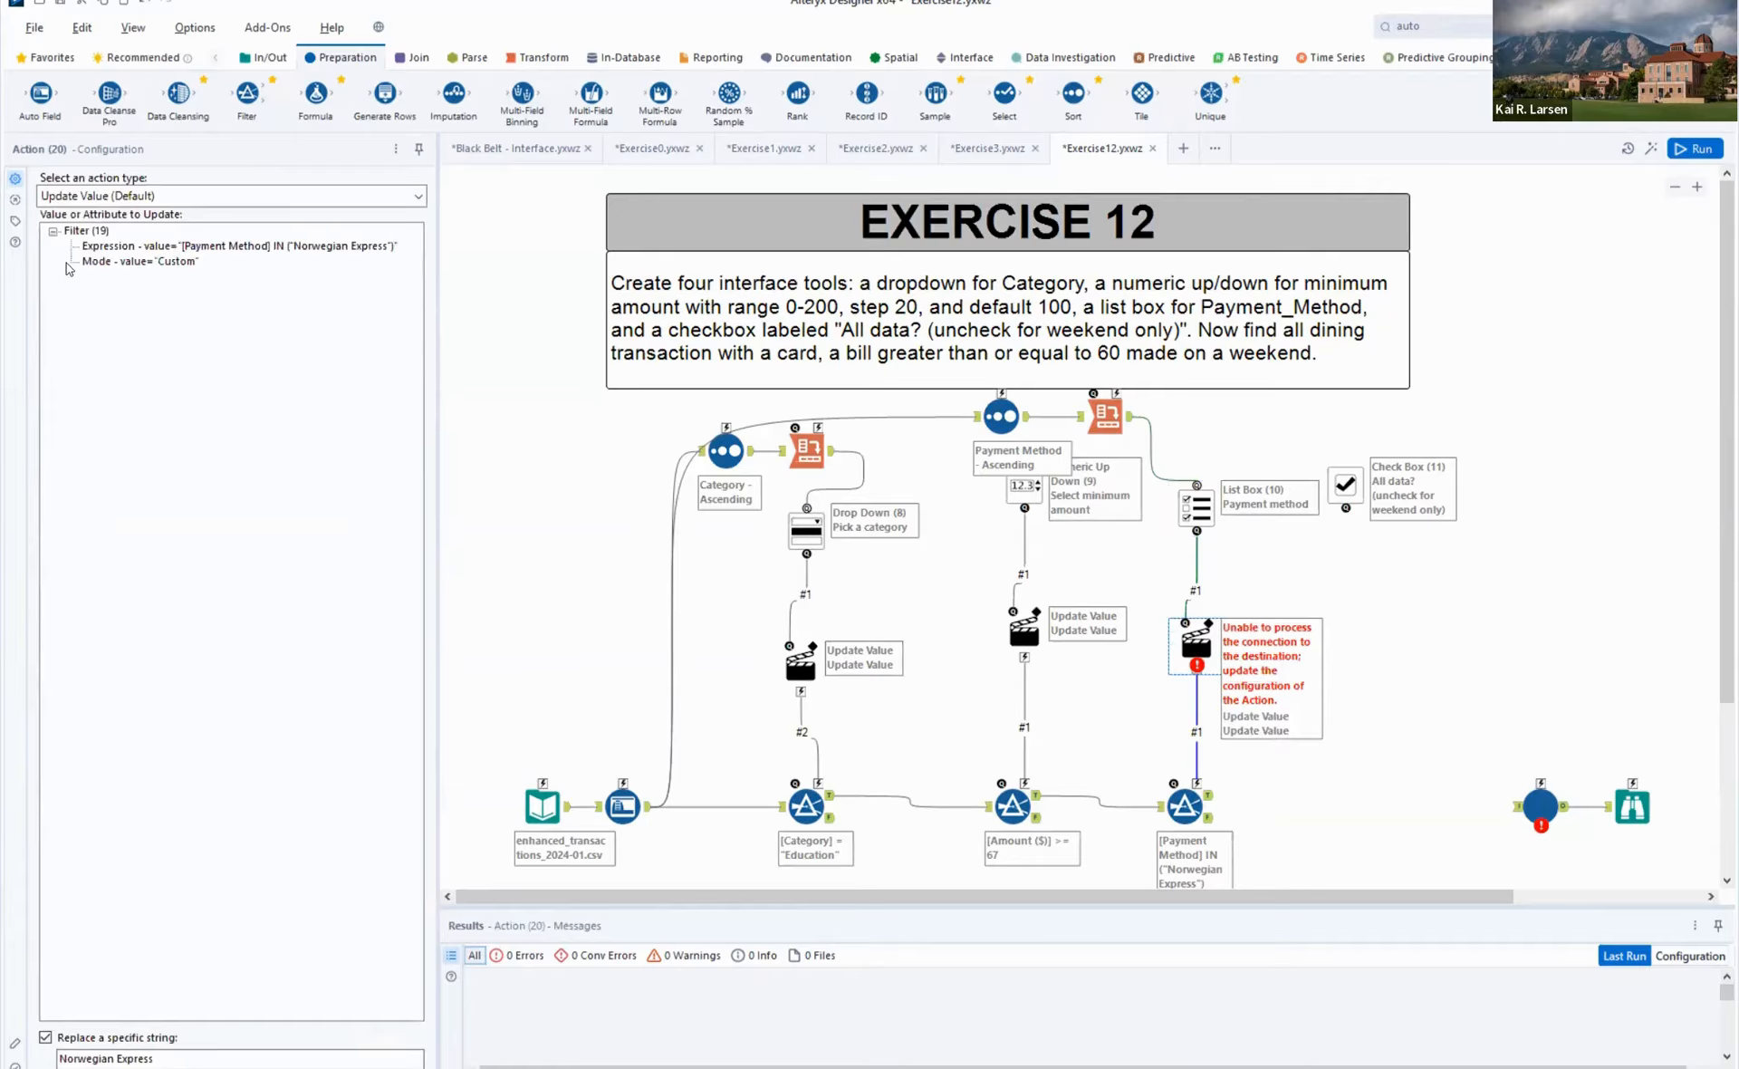
pyautogui.click(216, 247)
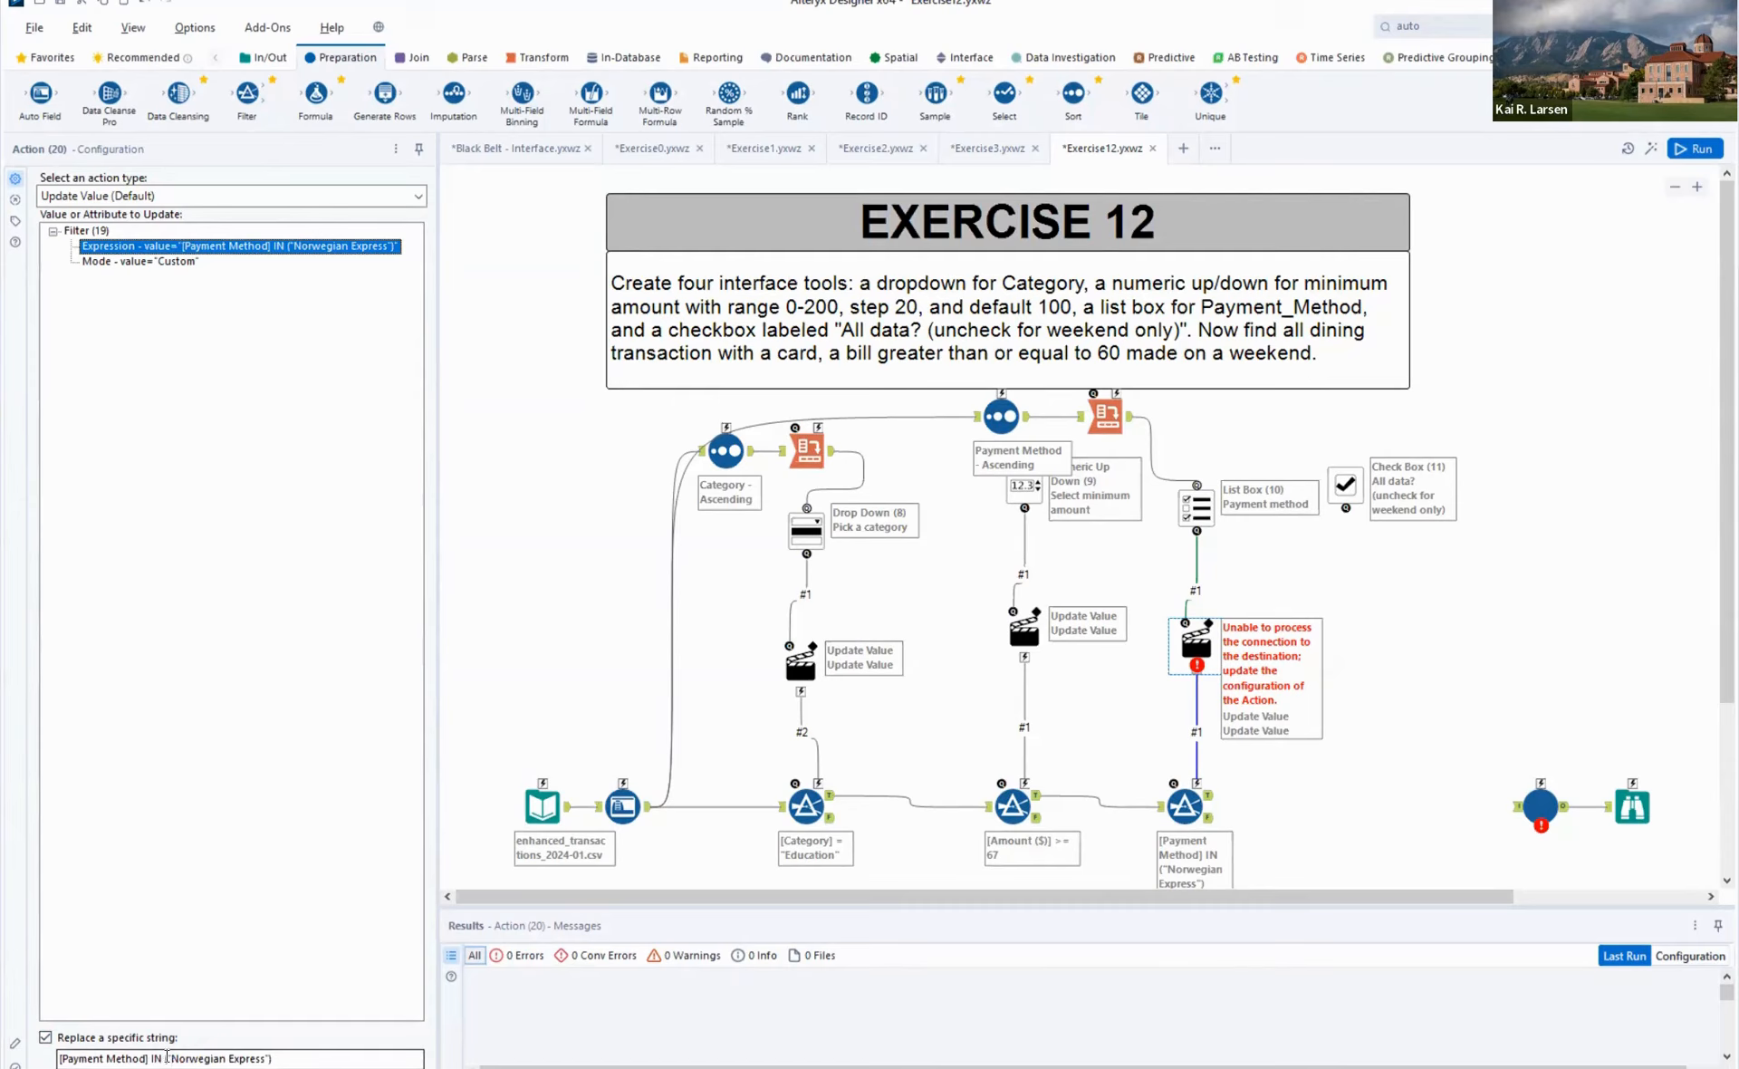
pyautogui.moveTo(167, 1056); pyautogui.dragTo(59, 1057)
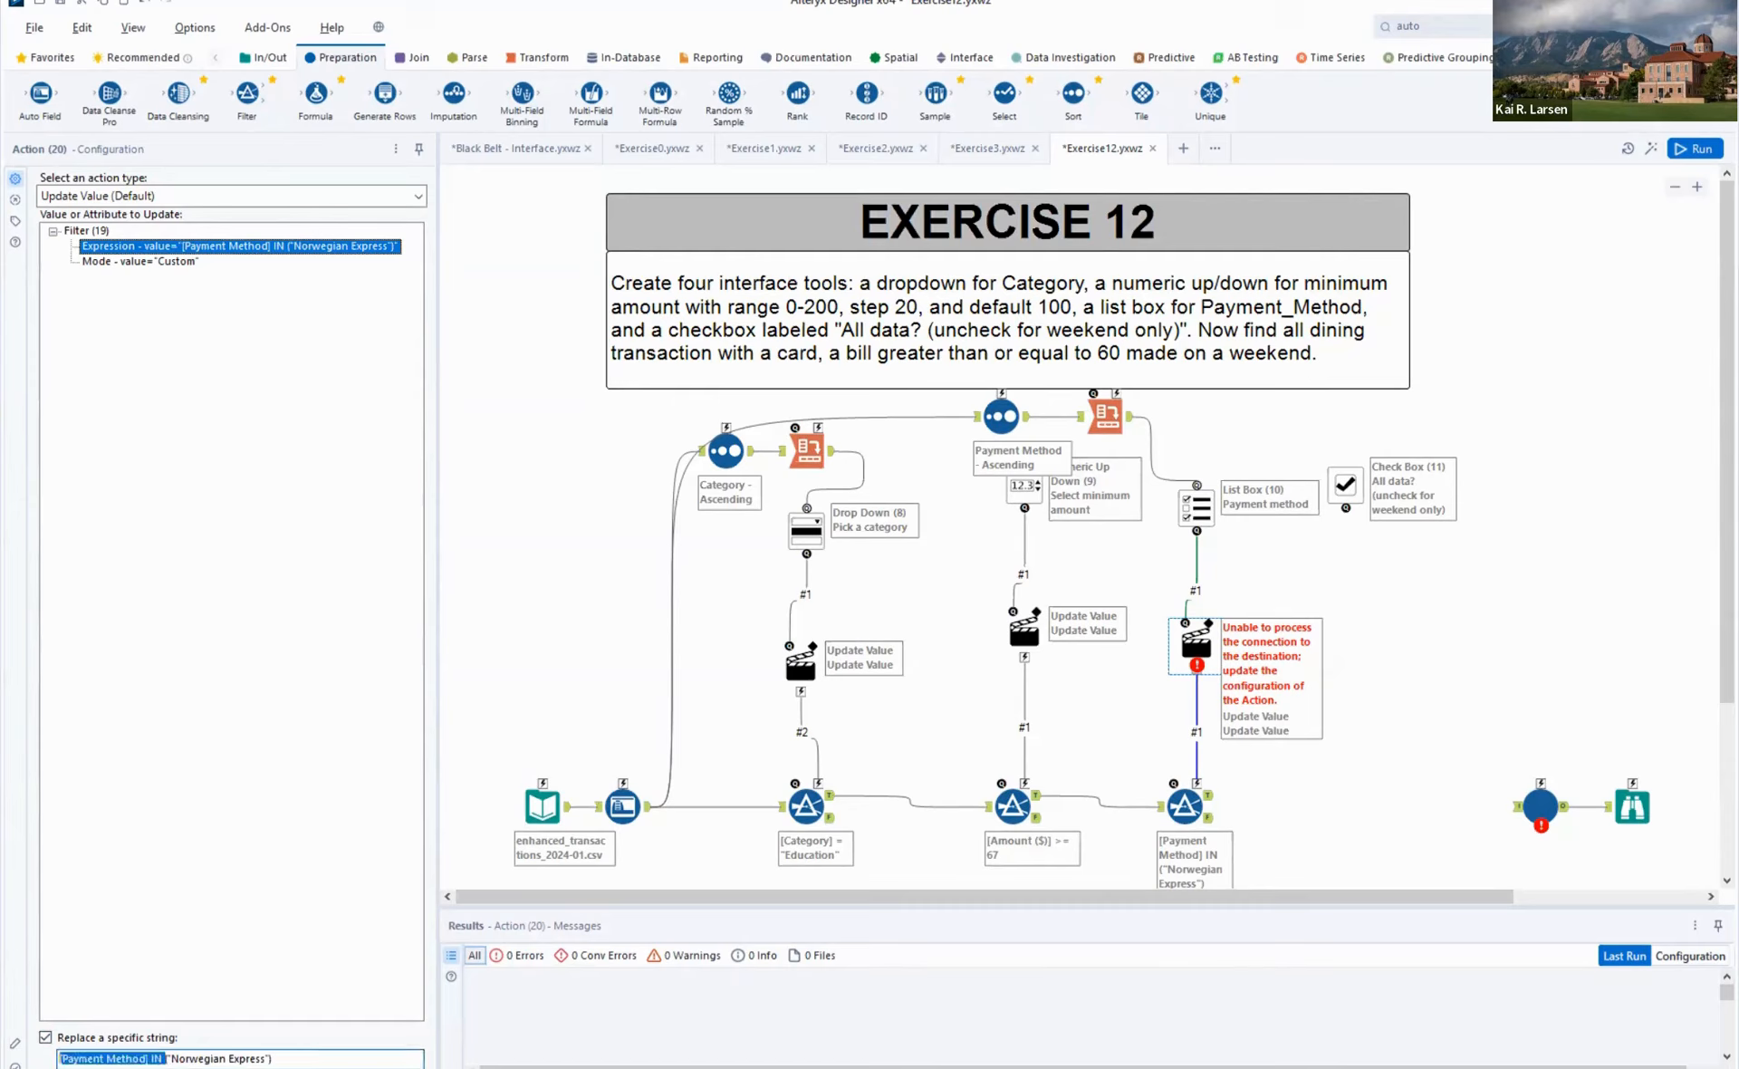
pyautogui.press('BackSpace')
pyautogui.press('Delete')
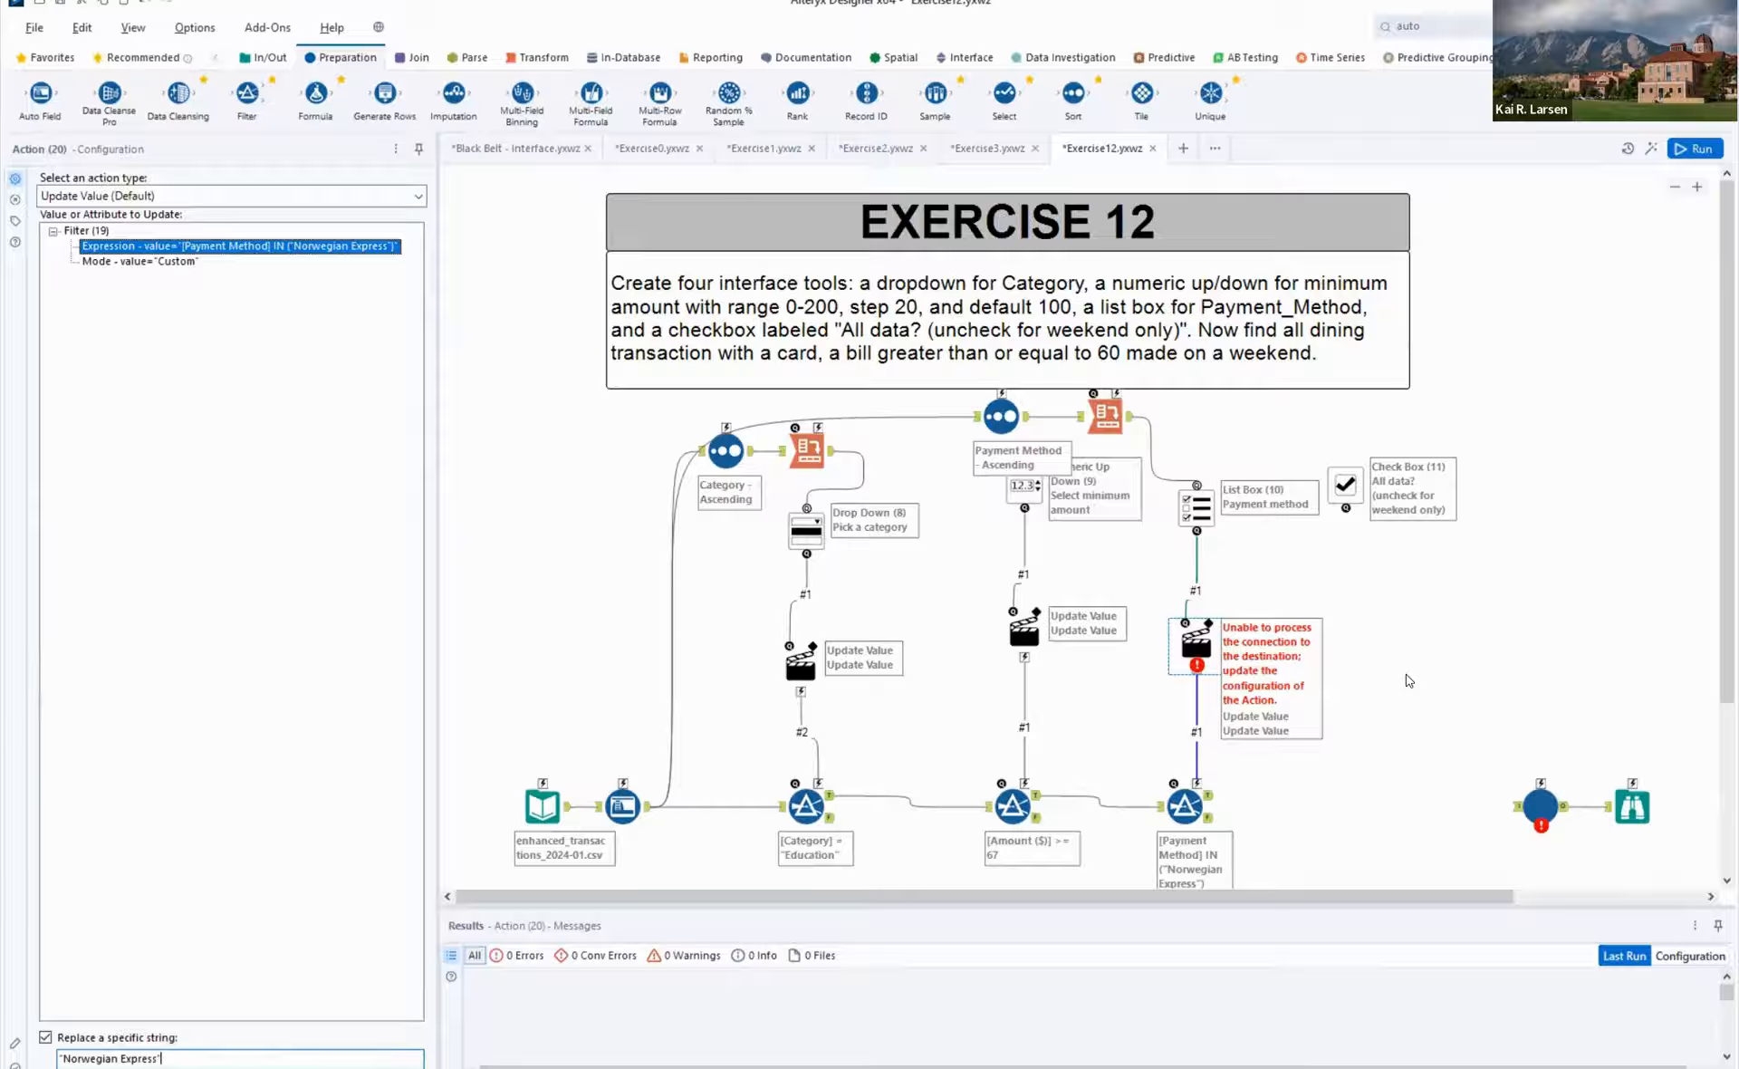
pyautogui.hotkey('ctrl', 'r')
pyautogui.click(1364, 713)
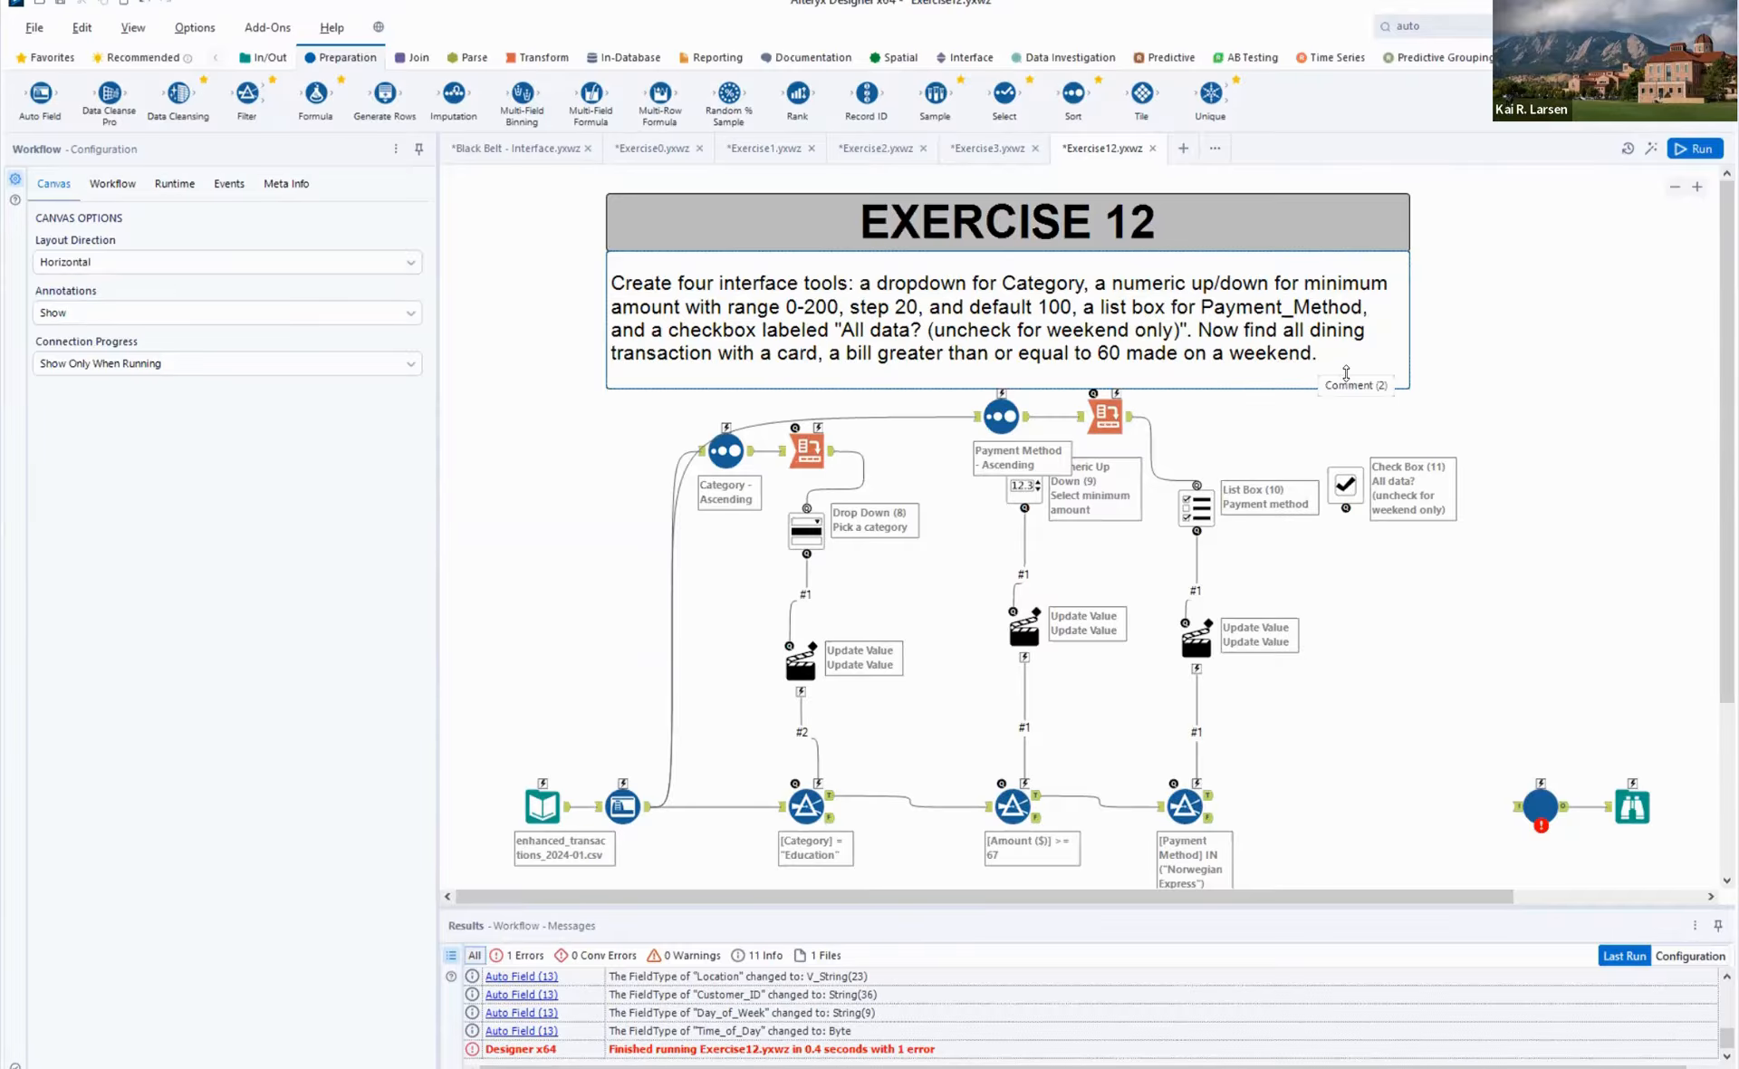
# - Check the Check Box's configuration, then add a Formula on the third Filter's True output with a new column named Weekend?
pyautogui.click(1349, 488)
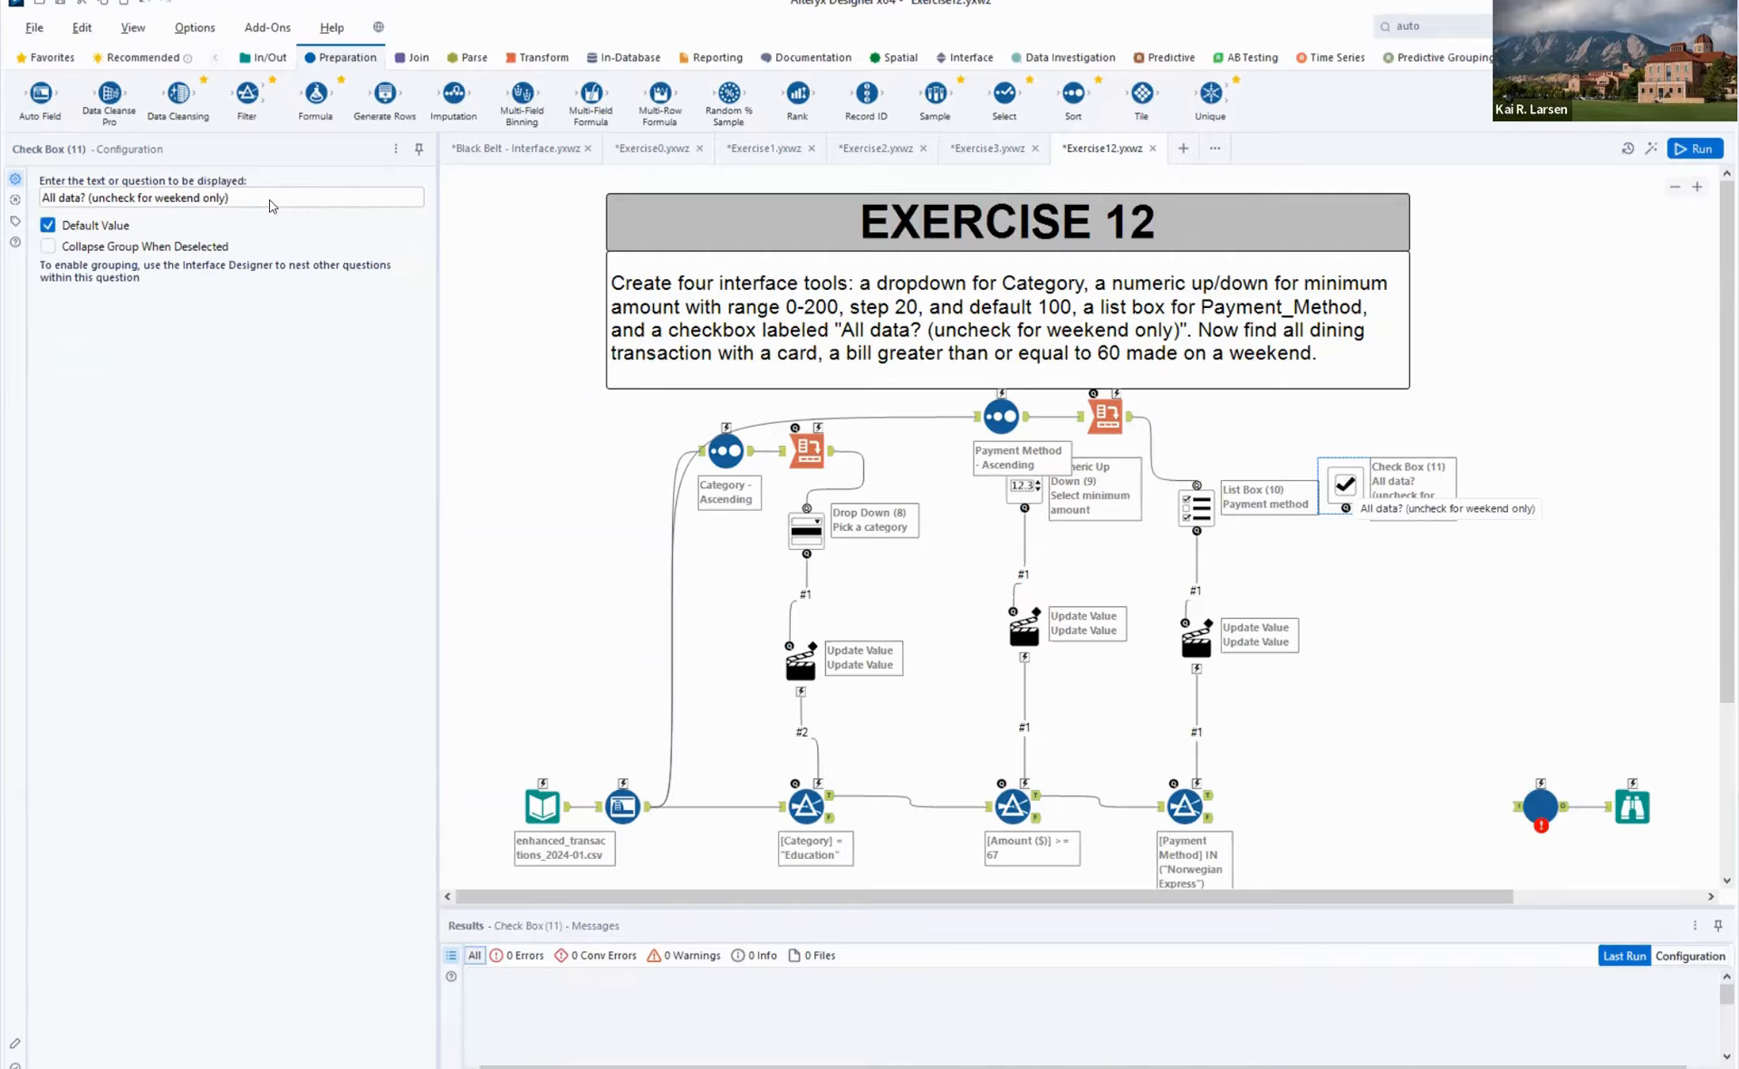
pyautogui.moveTo(316, 94); pyautogui.dragTo(1264, 794)
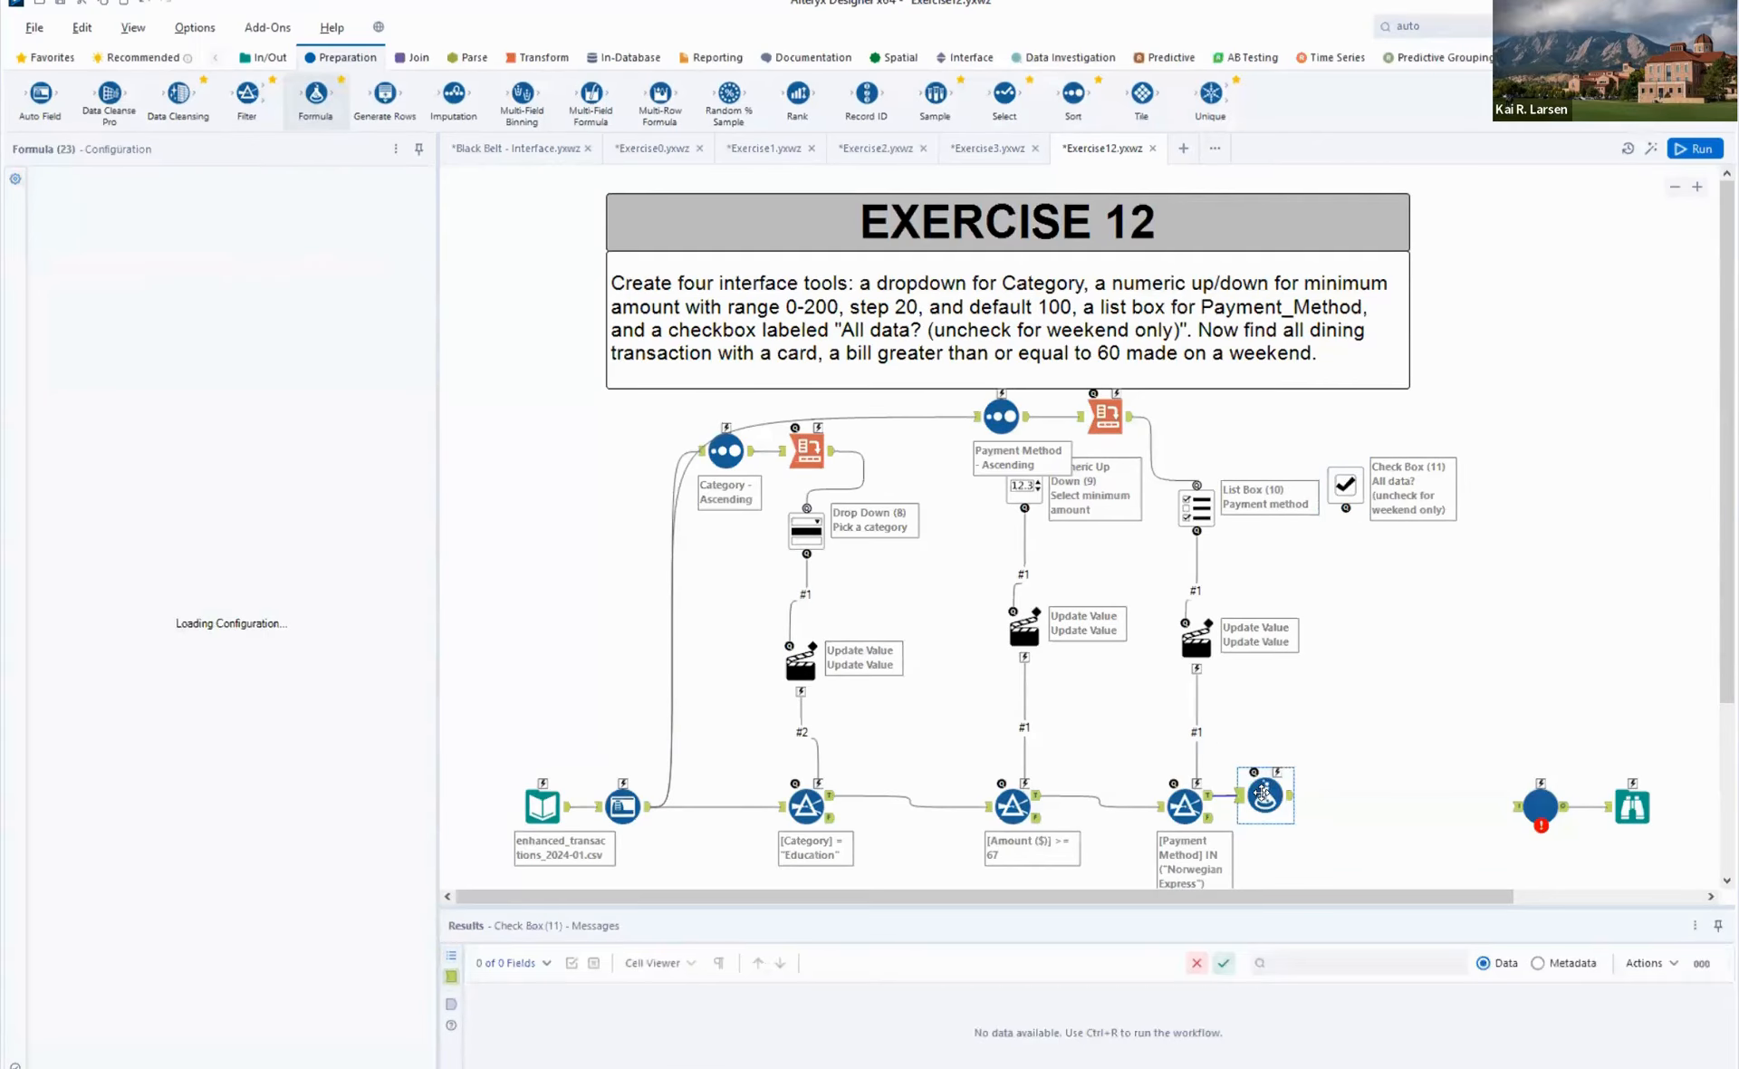
pyautogui.click(118, 198)
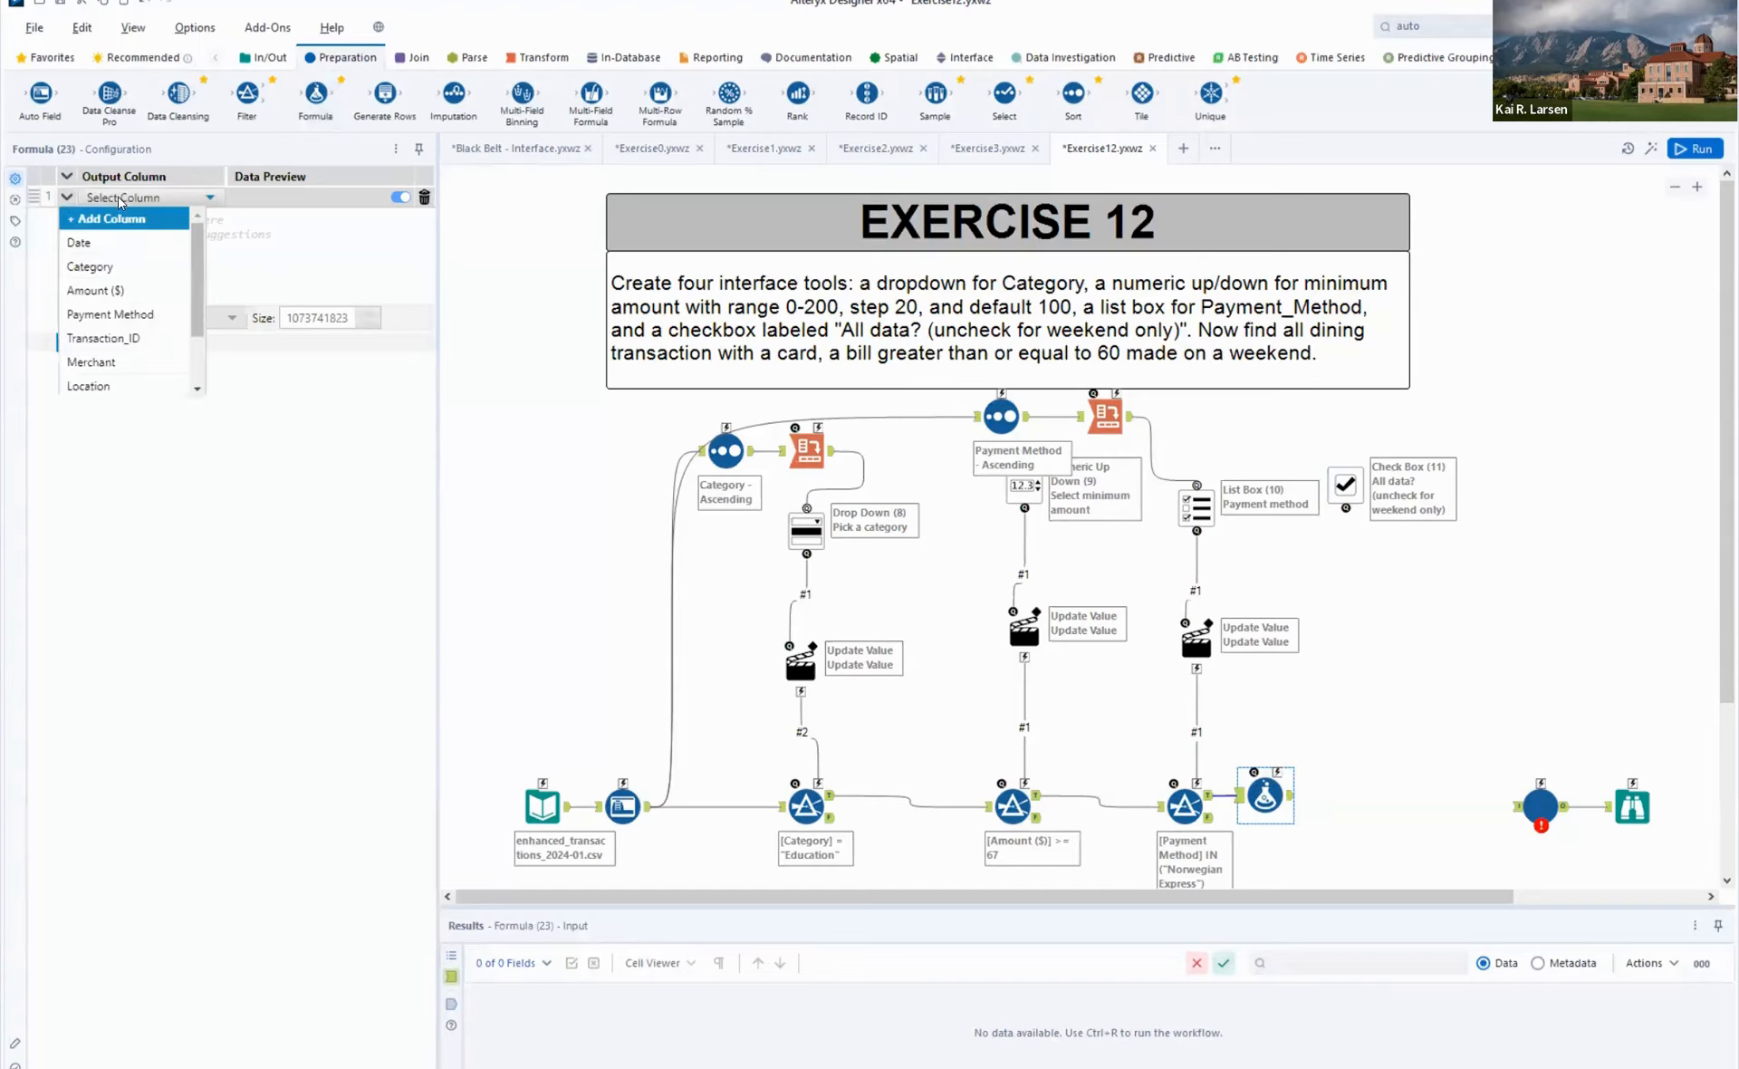
pyautogui.click(114, 217)
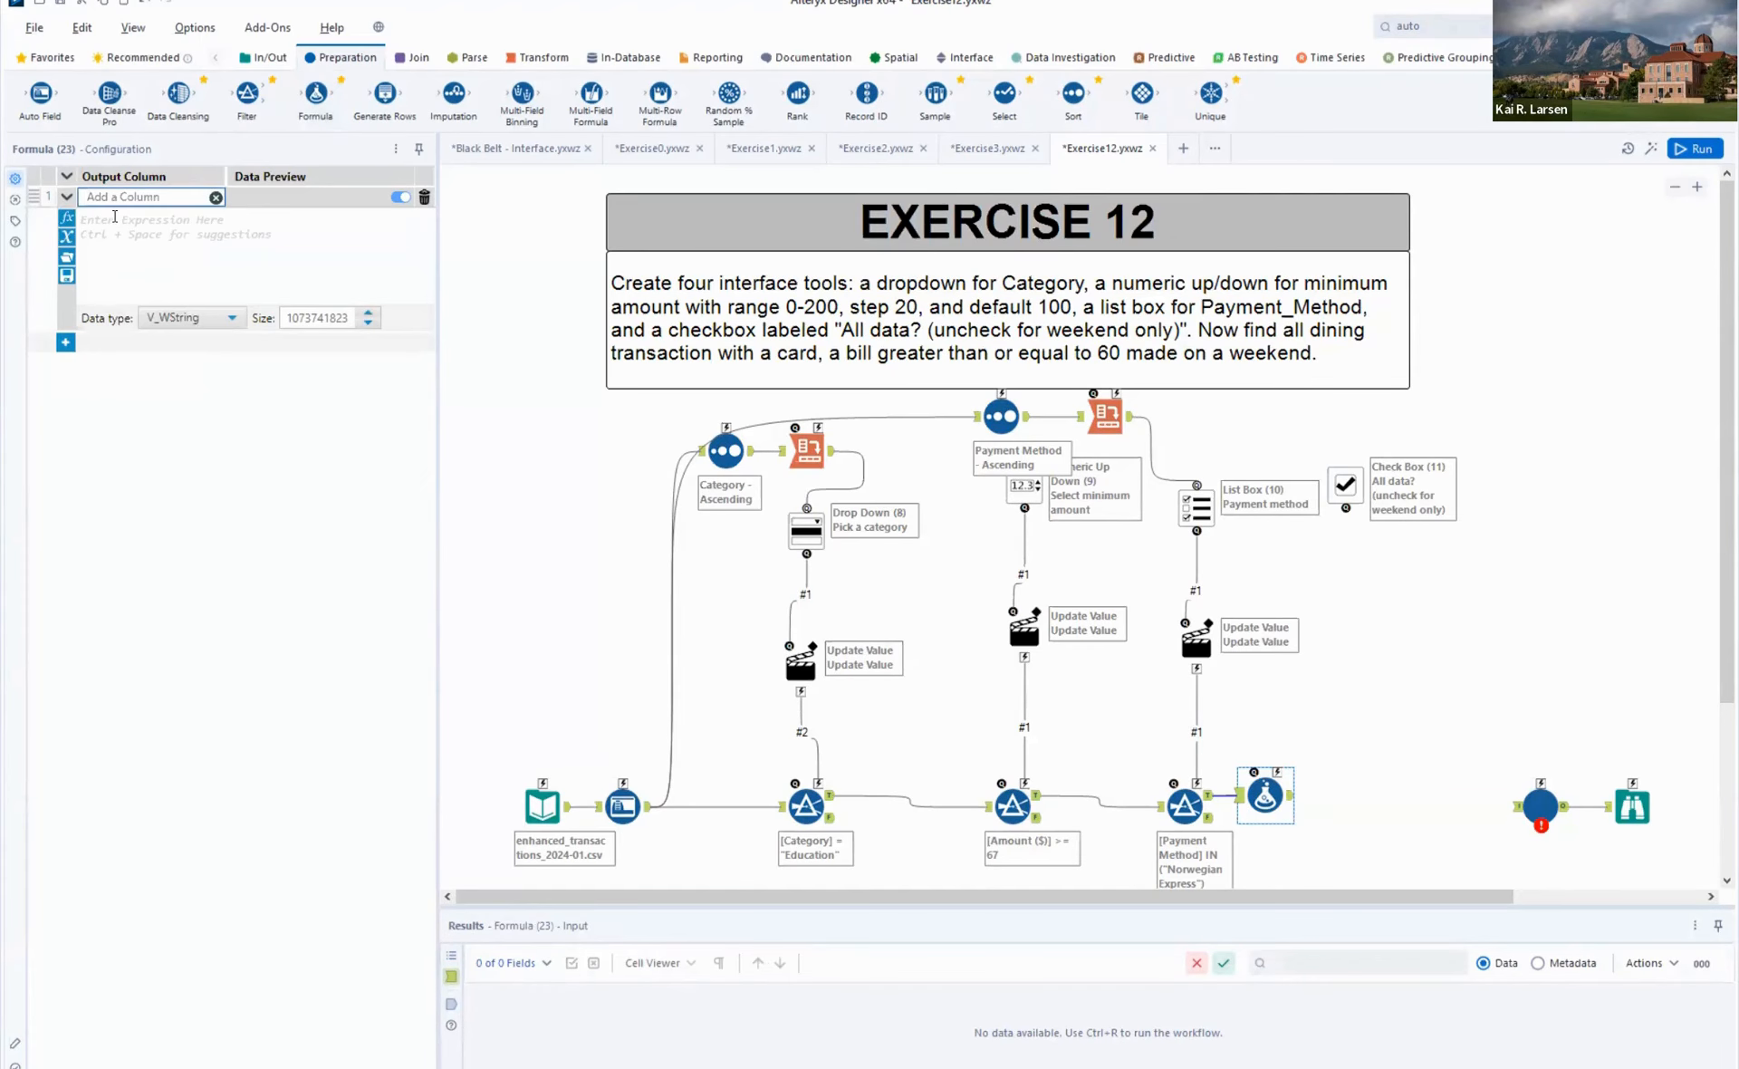
pyautogui.write('Weekend')
# - Insert the IF c THEN t ELSE f ENDIF template in the Weekend? expression, split it over four lines, and move the Formula right
pyautogui.click(65, 223)
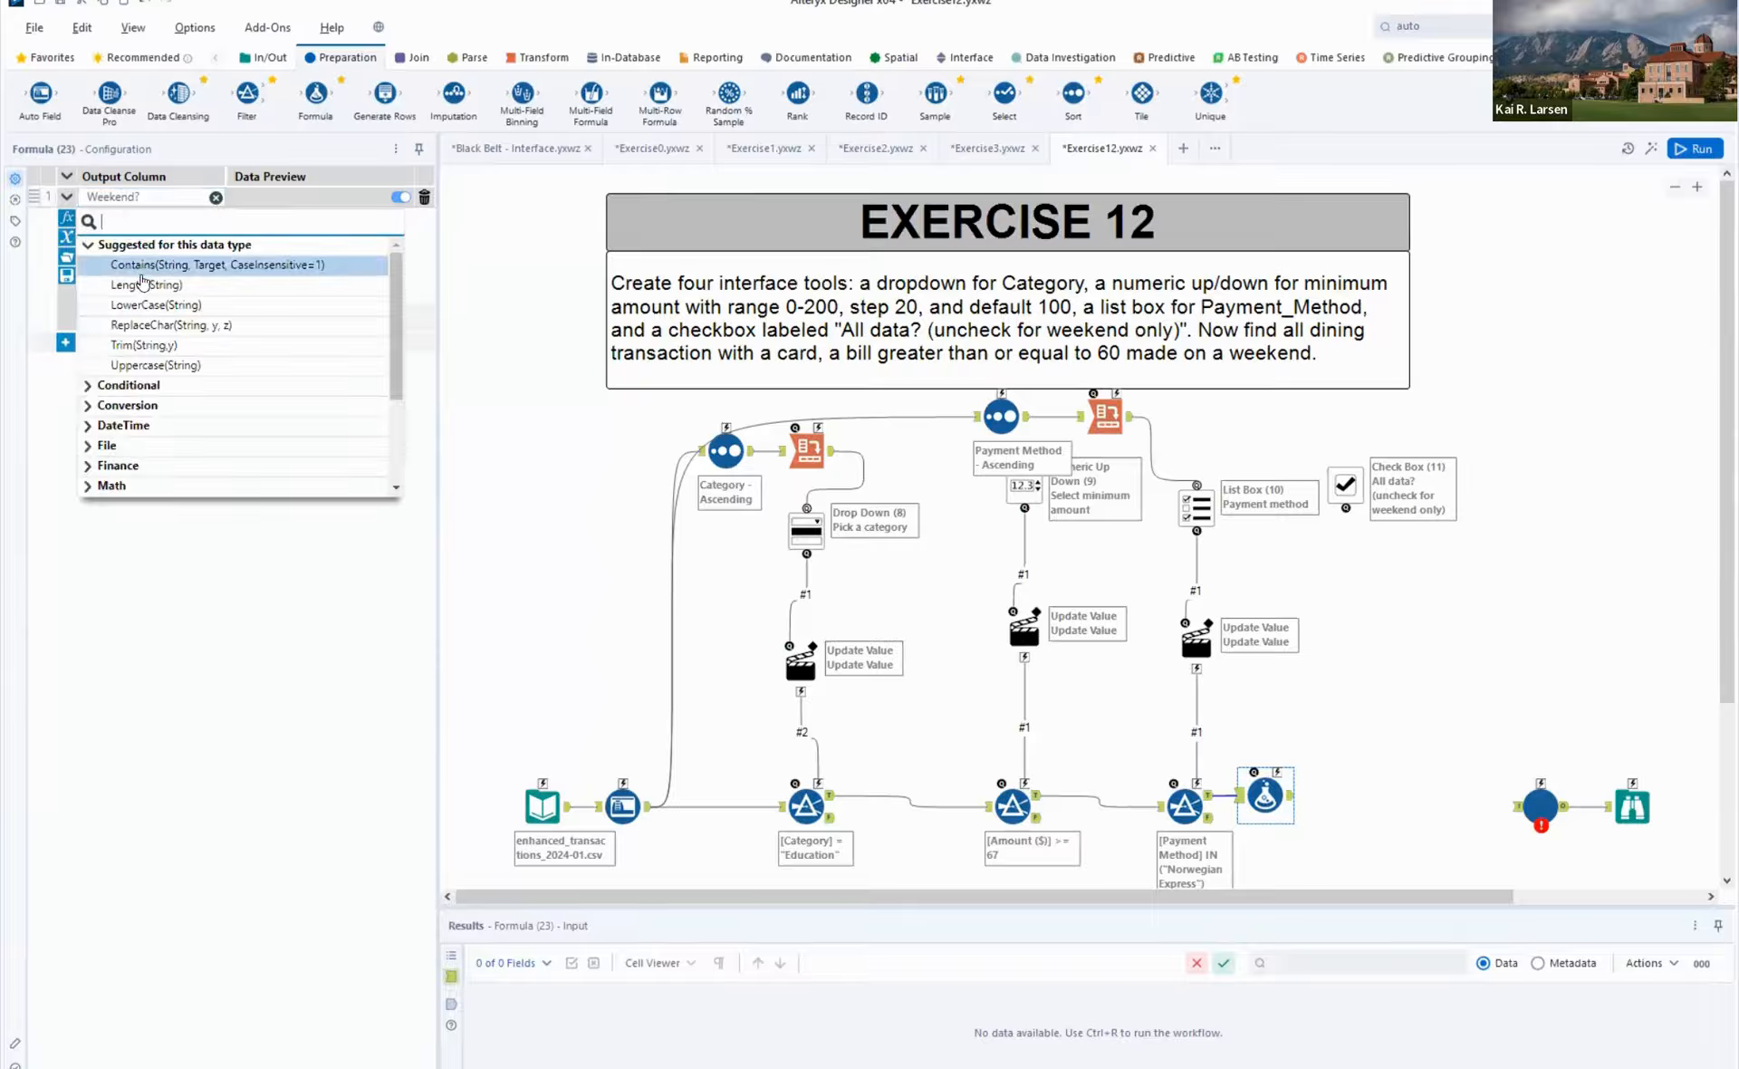
pyautogui.click(131, 388)
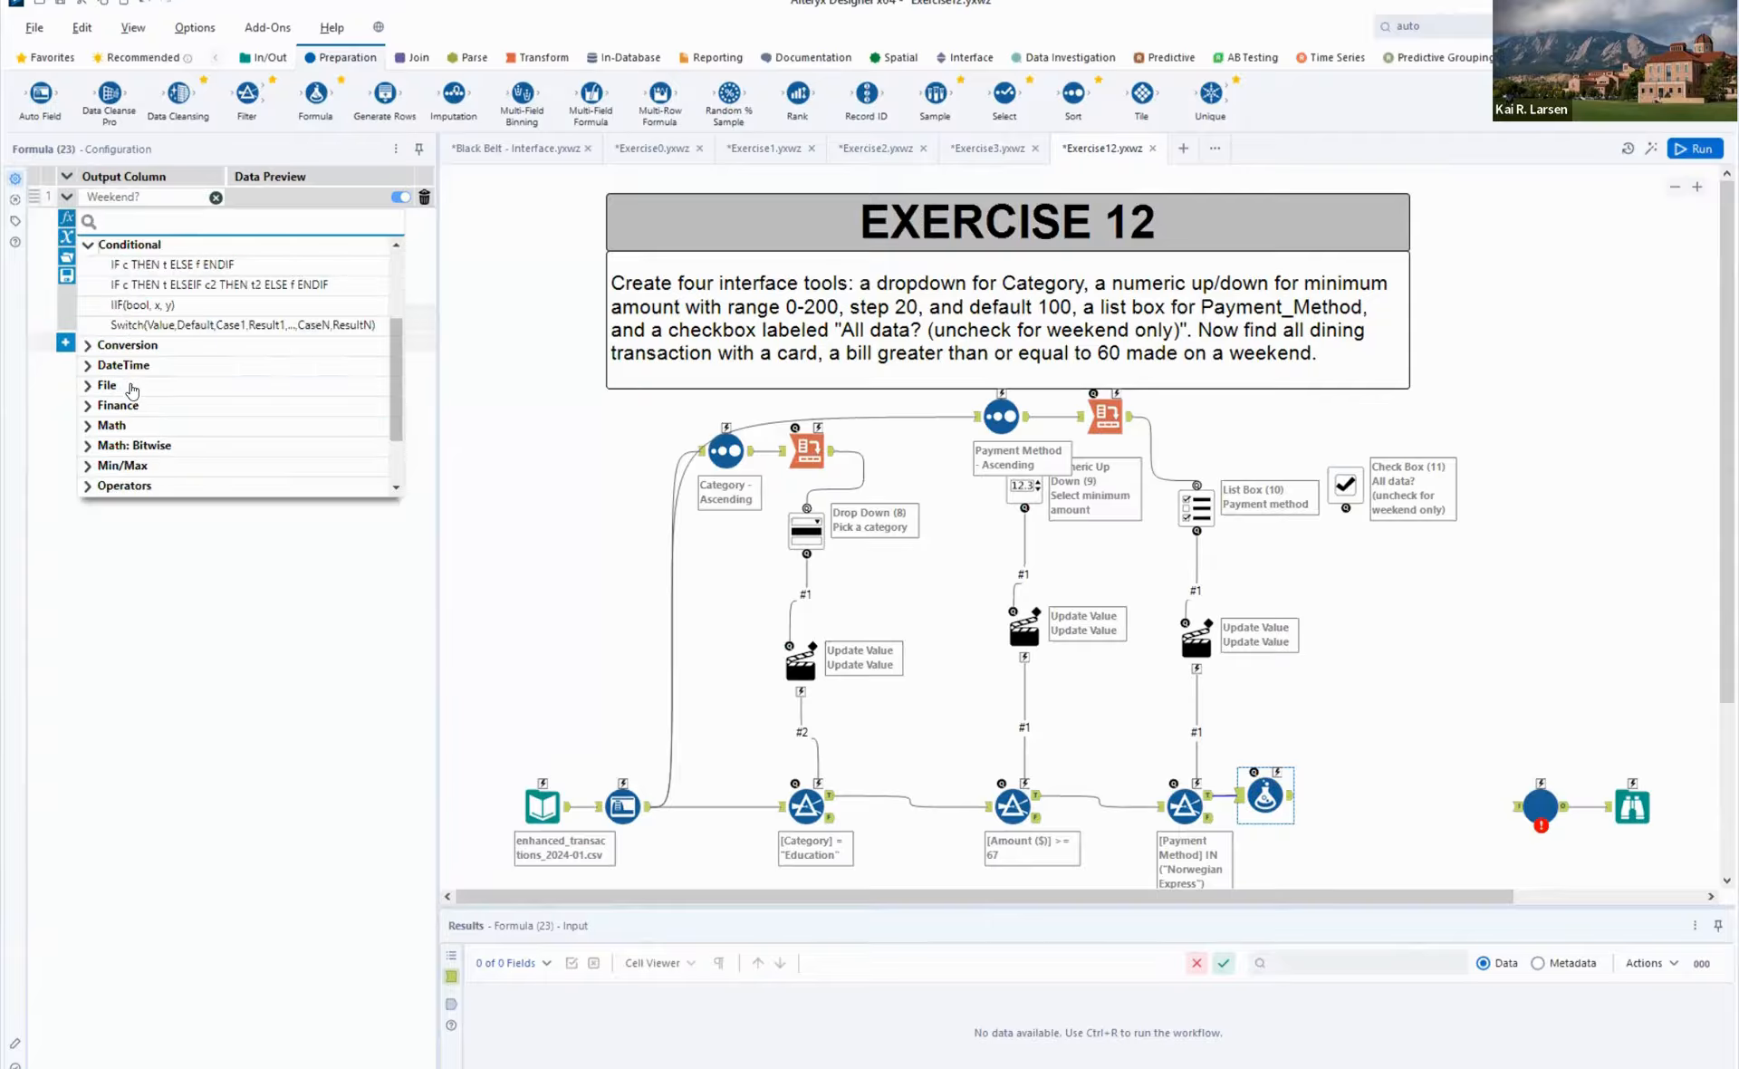
pyautogui.click(143, 262)
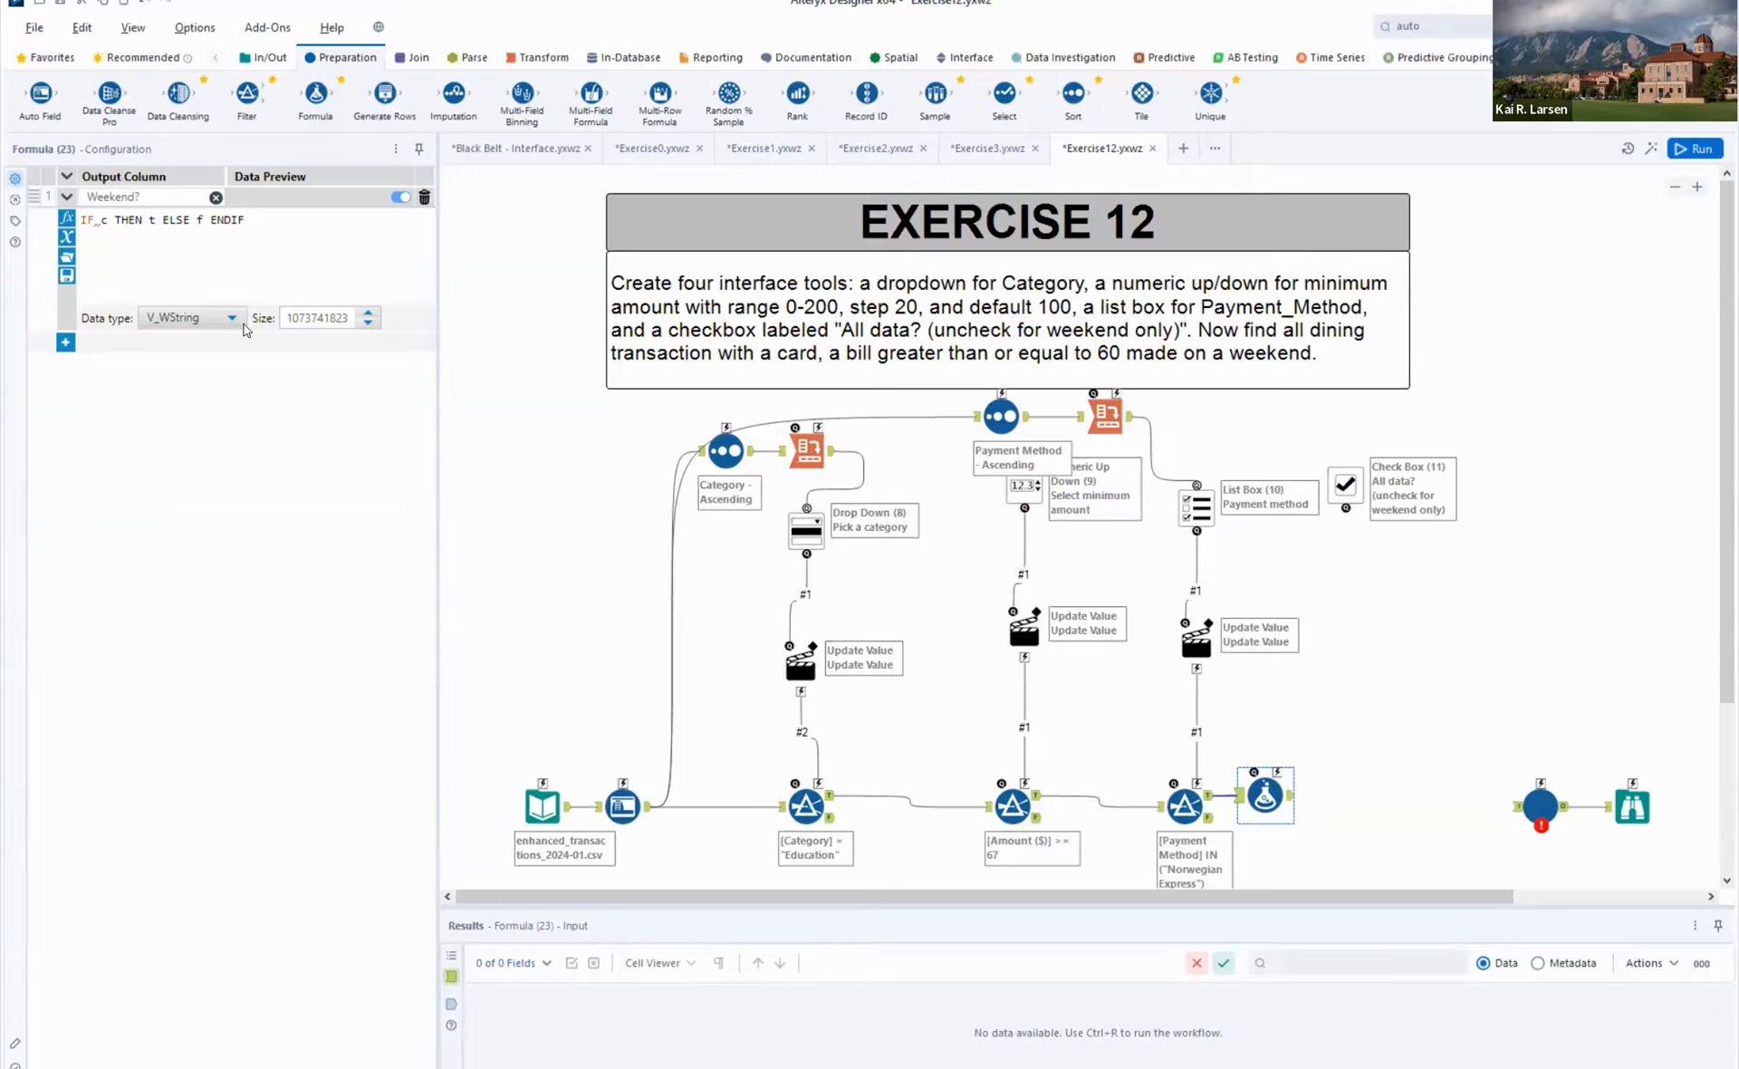
pyautogui.press('Return')
pyautogui.press('Return')
pyautogui.press('Right')
pyautogui.press('Right')
pyautogui.press('Right')
pyautogui.press('Right')
pyautogui.press('Right')
pyautogui.press('Right')
pyautogui.press('Right')
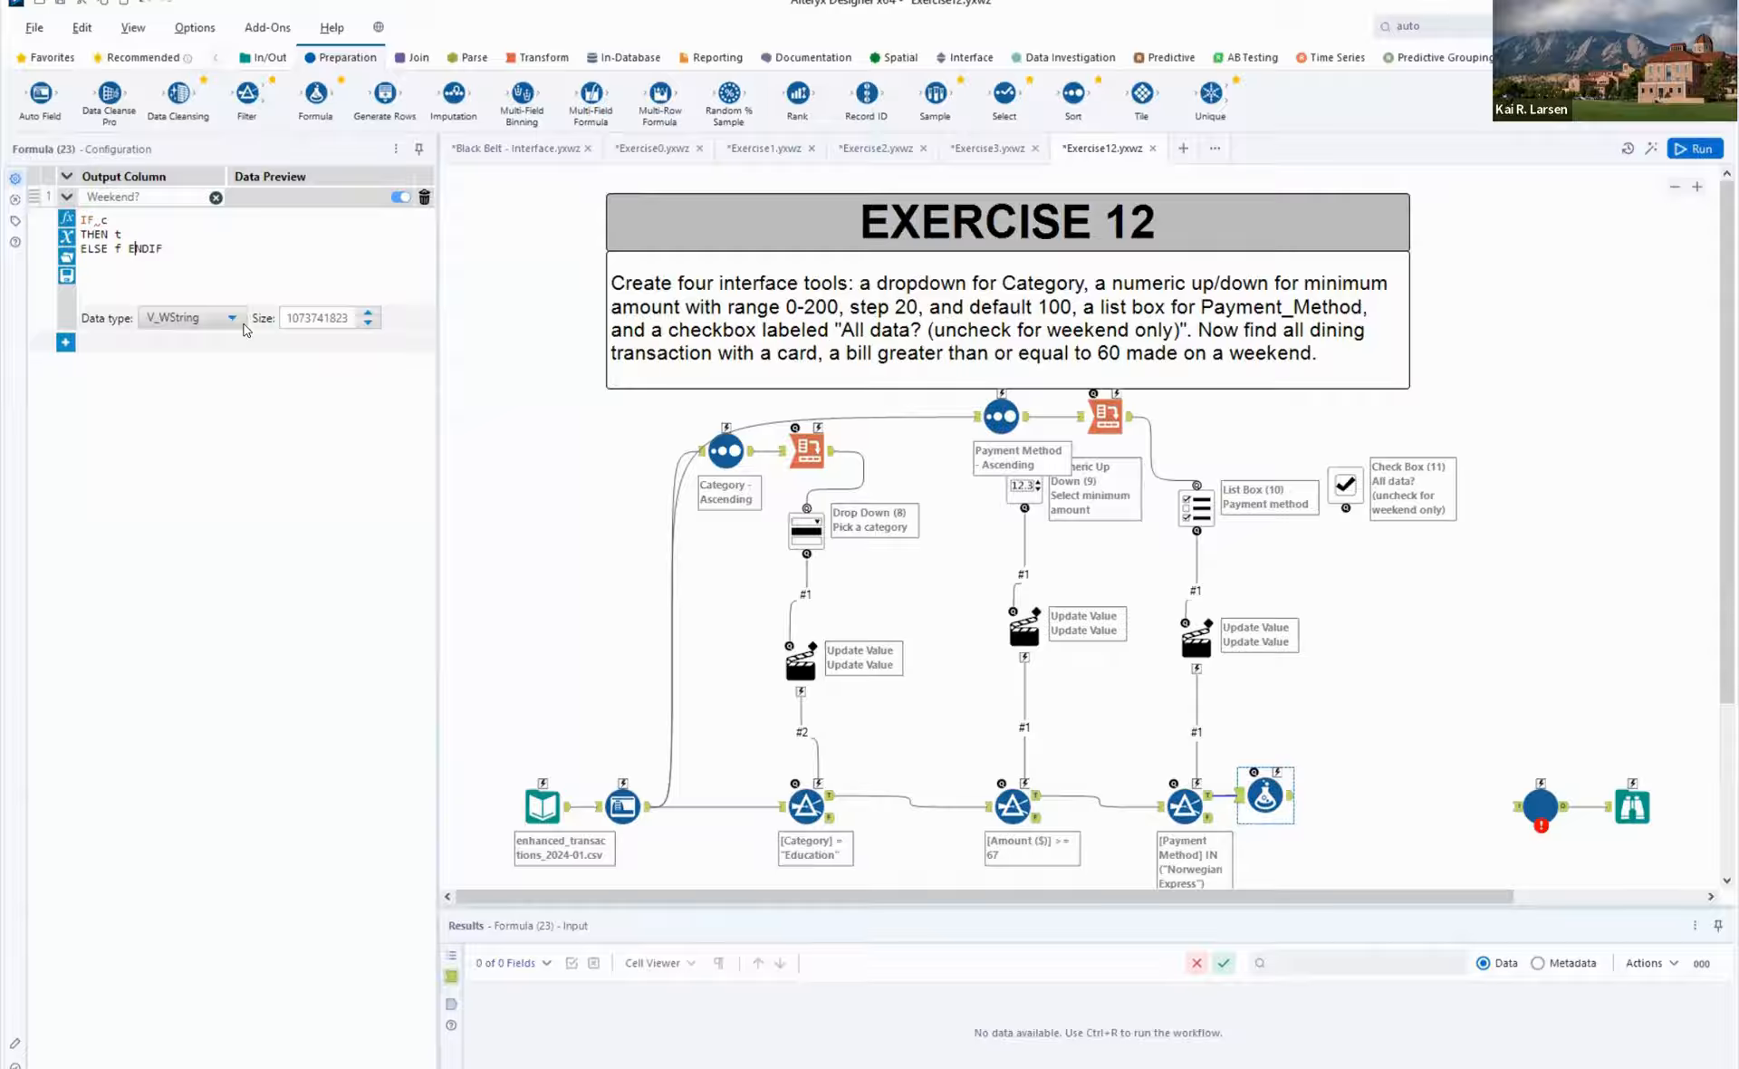
pyautogui.press('Return')
pyautogui.moveTo(1294, 791); pyautogui.dragTo(1365, 804)
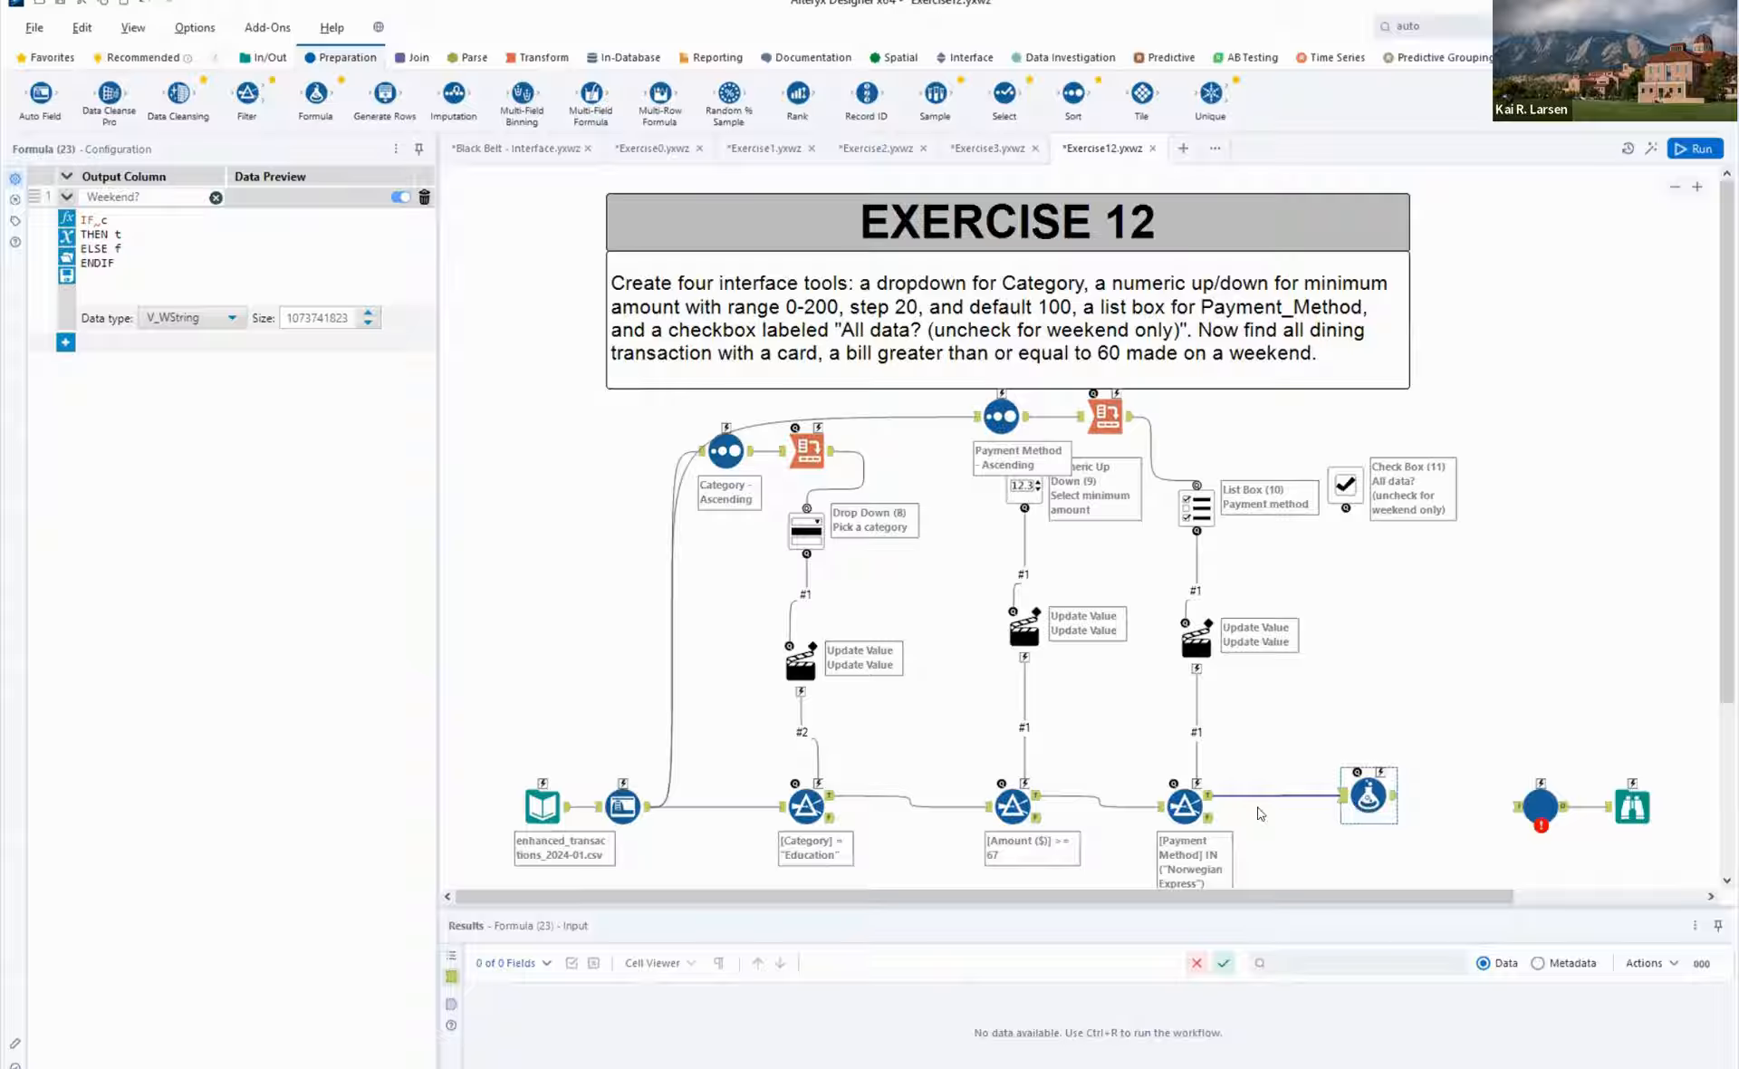
# - Check the day-of-week data in the Auto Field output, then make the Weekend? IF condition [Day_of_Week] = "Saturday"
pyautogui.click(647, 809)
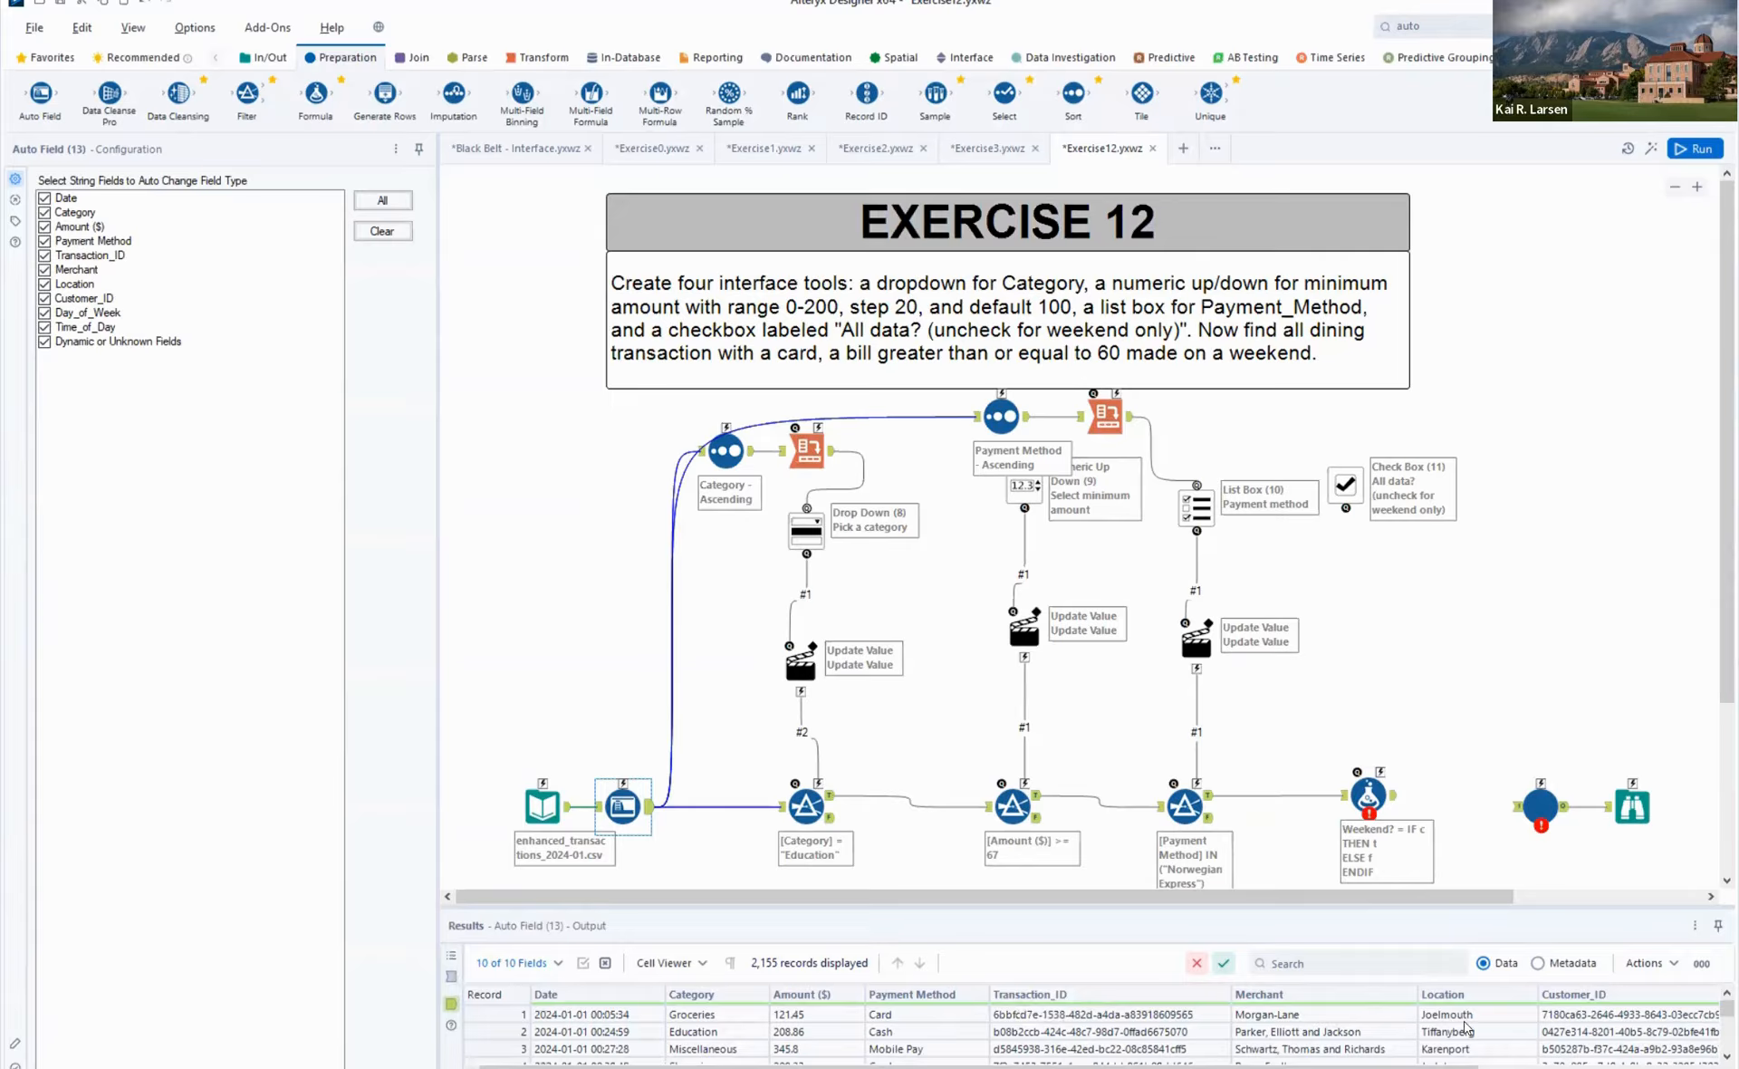
pyautogui.moveTo(1476, 1065); pyautogui.dragTo(1685, 1065)
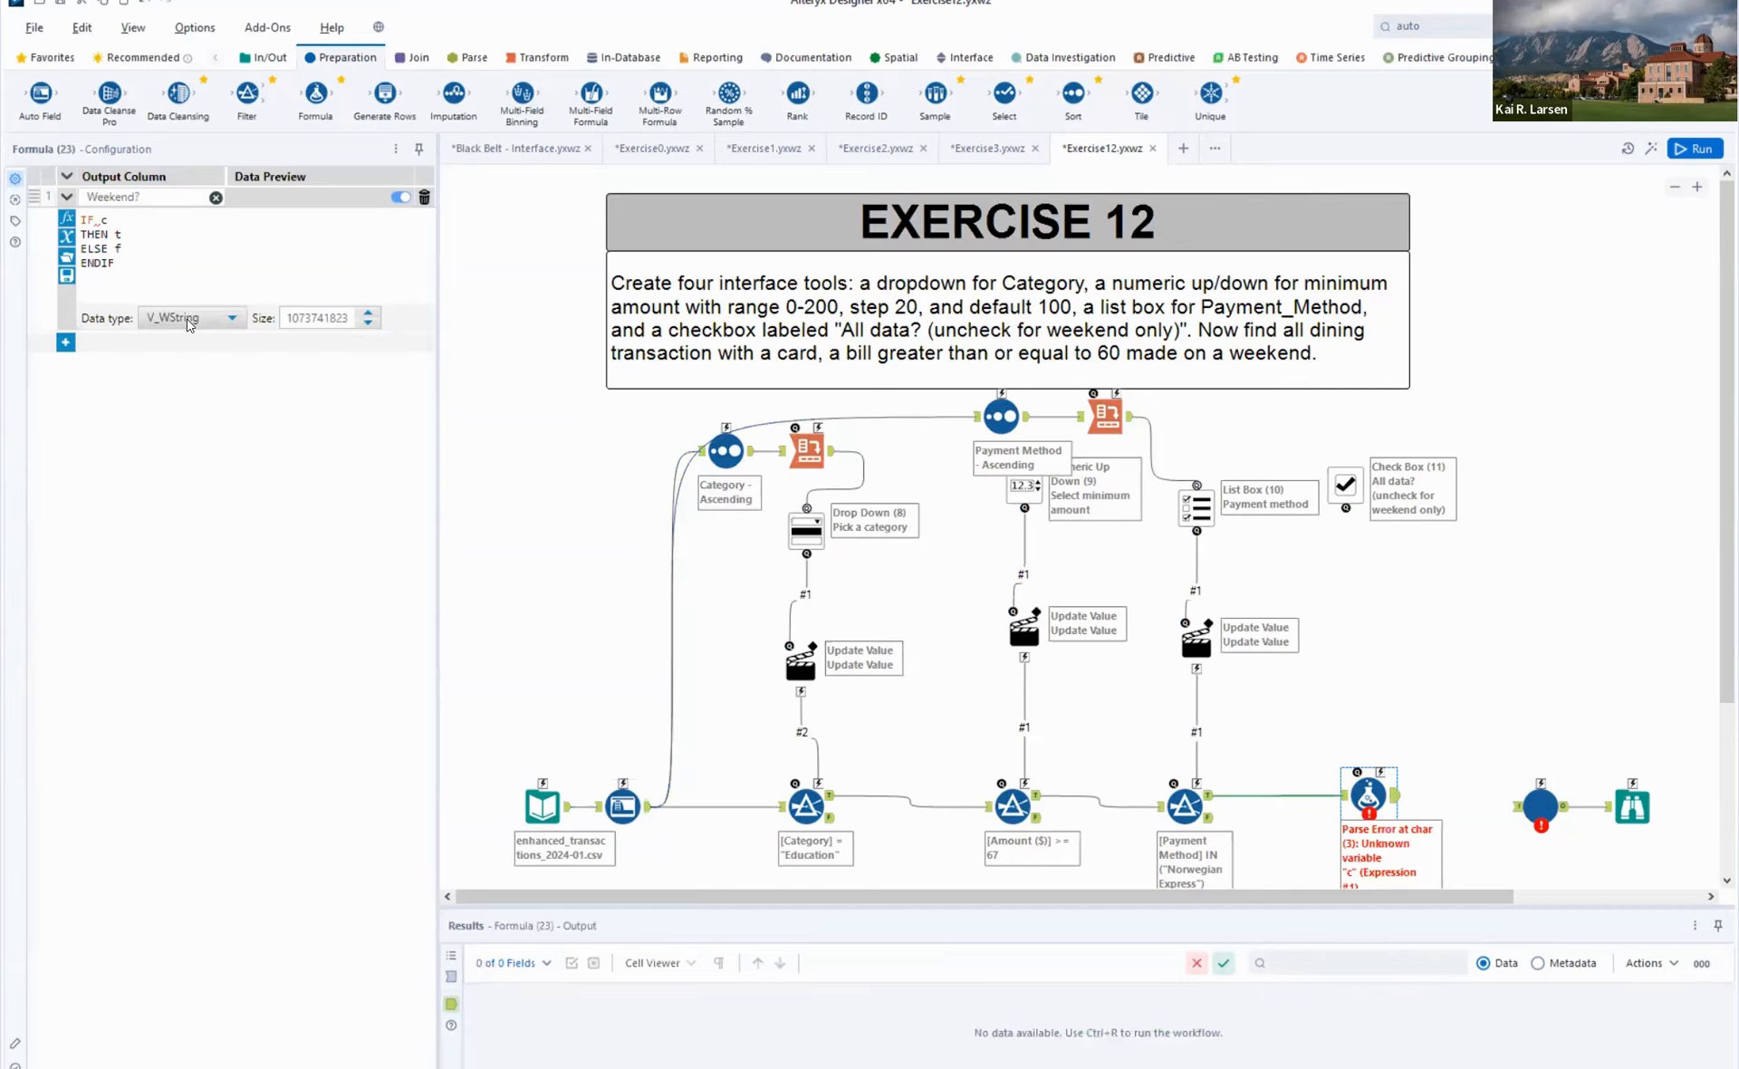
pyautogui.press('BackSpace')
pyautogui.write('[')
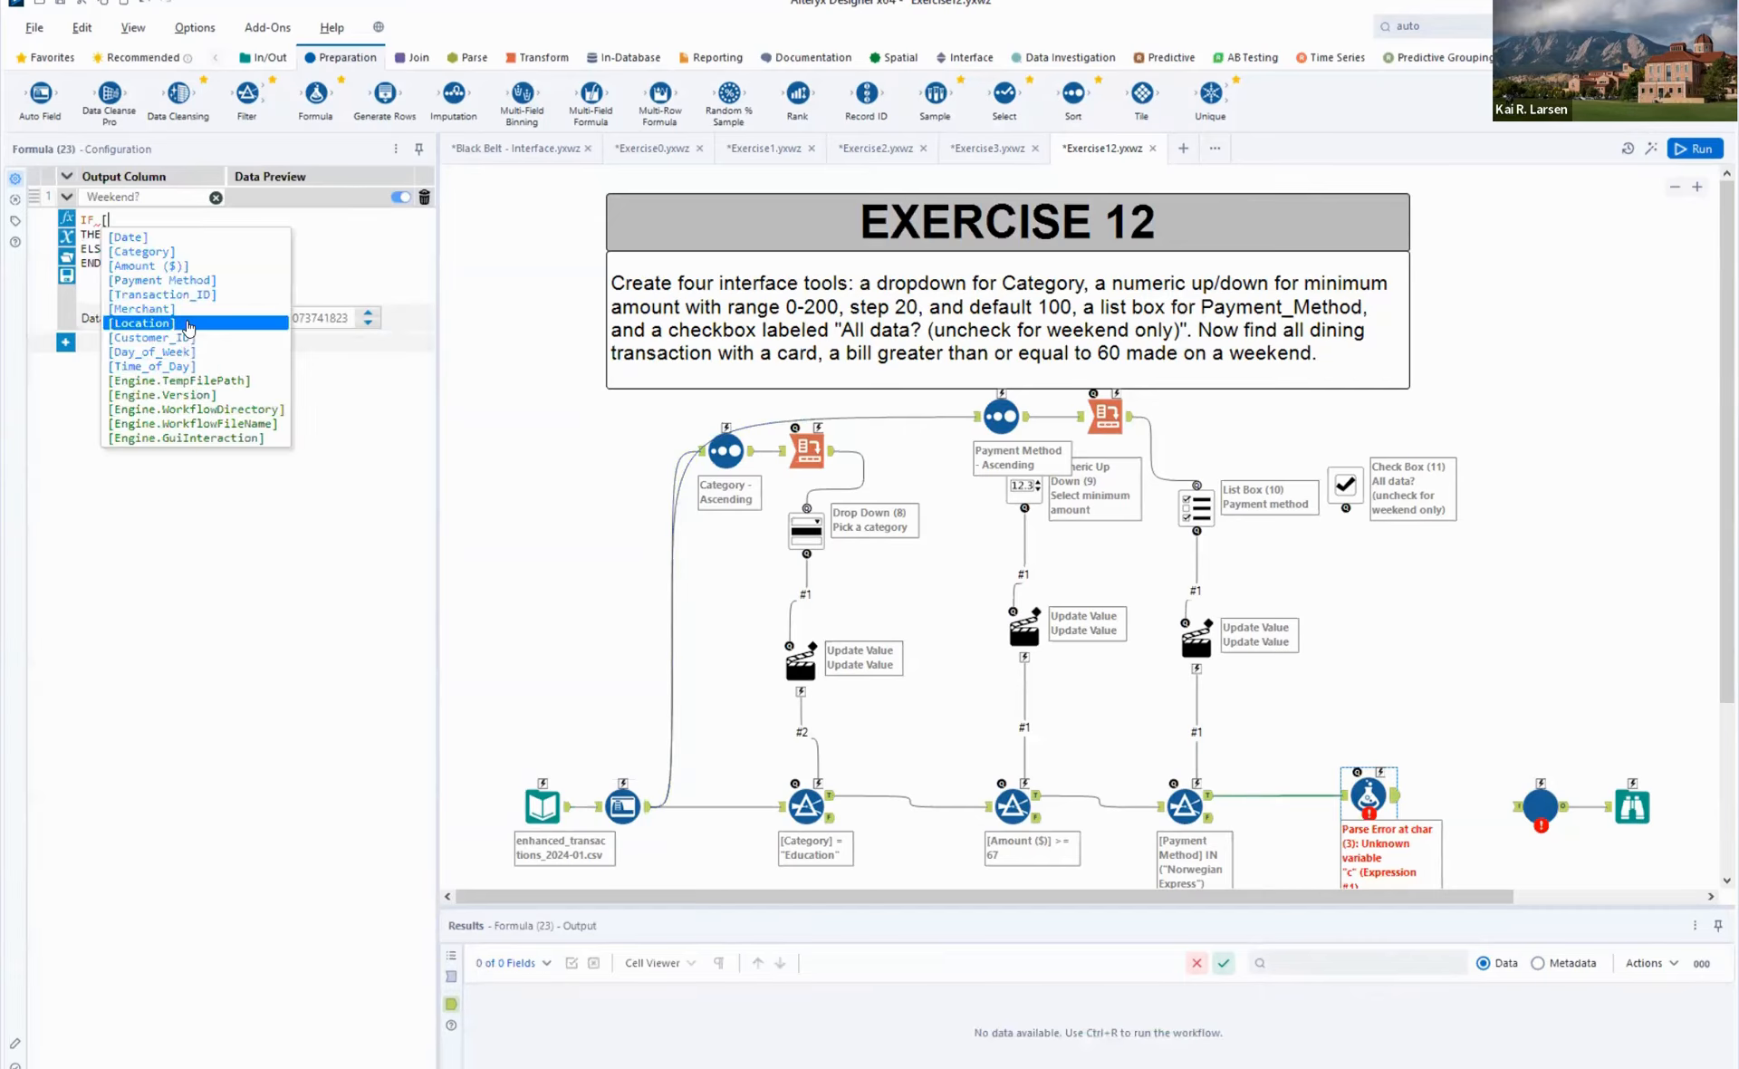
pyautogui.press('Down')
pyautogui.press('Return')
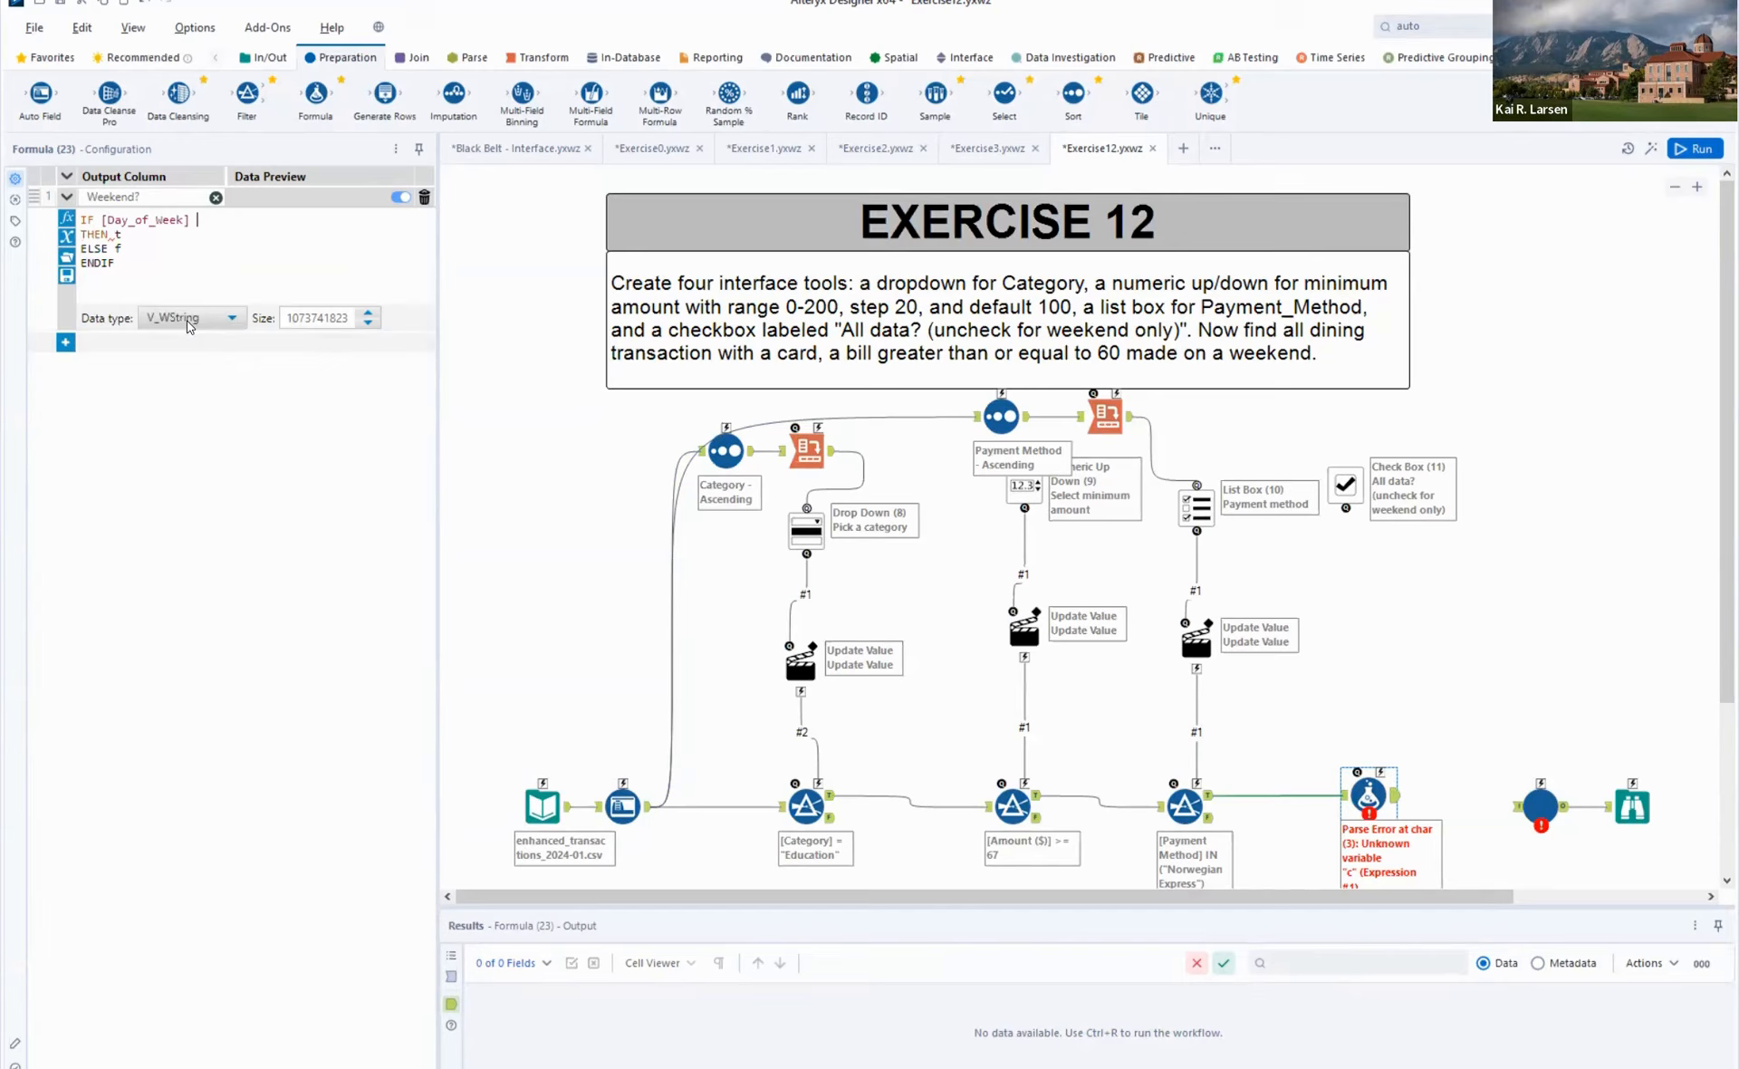
pyautogui.write('= "Saturday" OR [da')
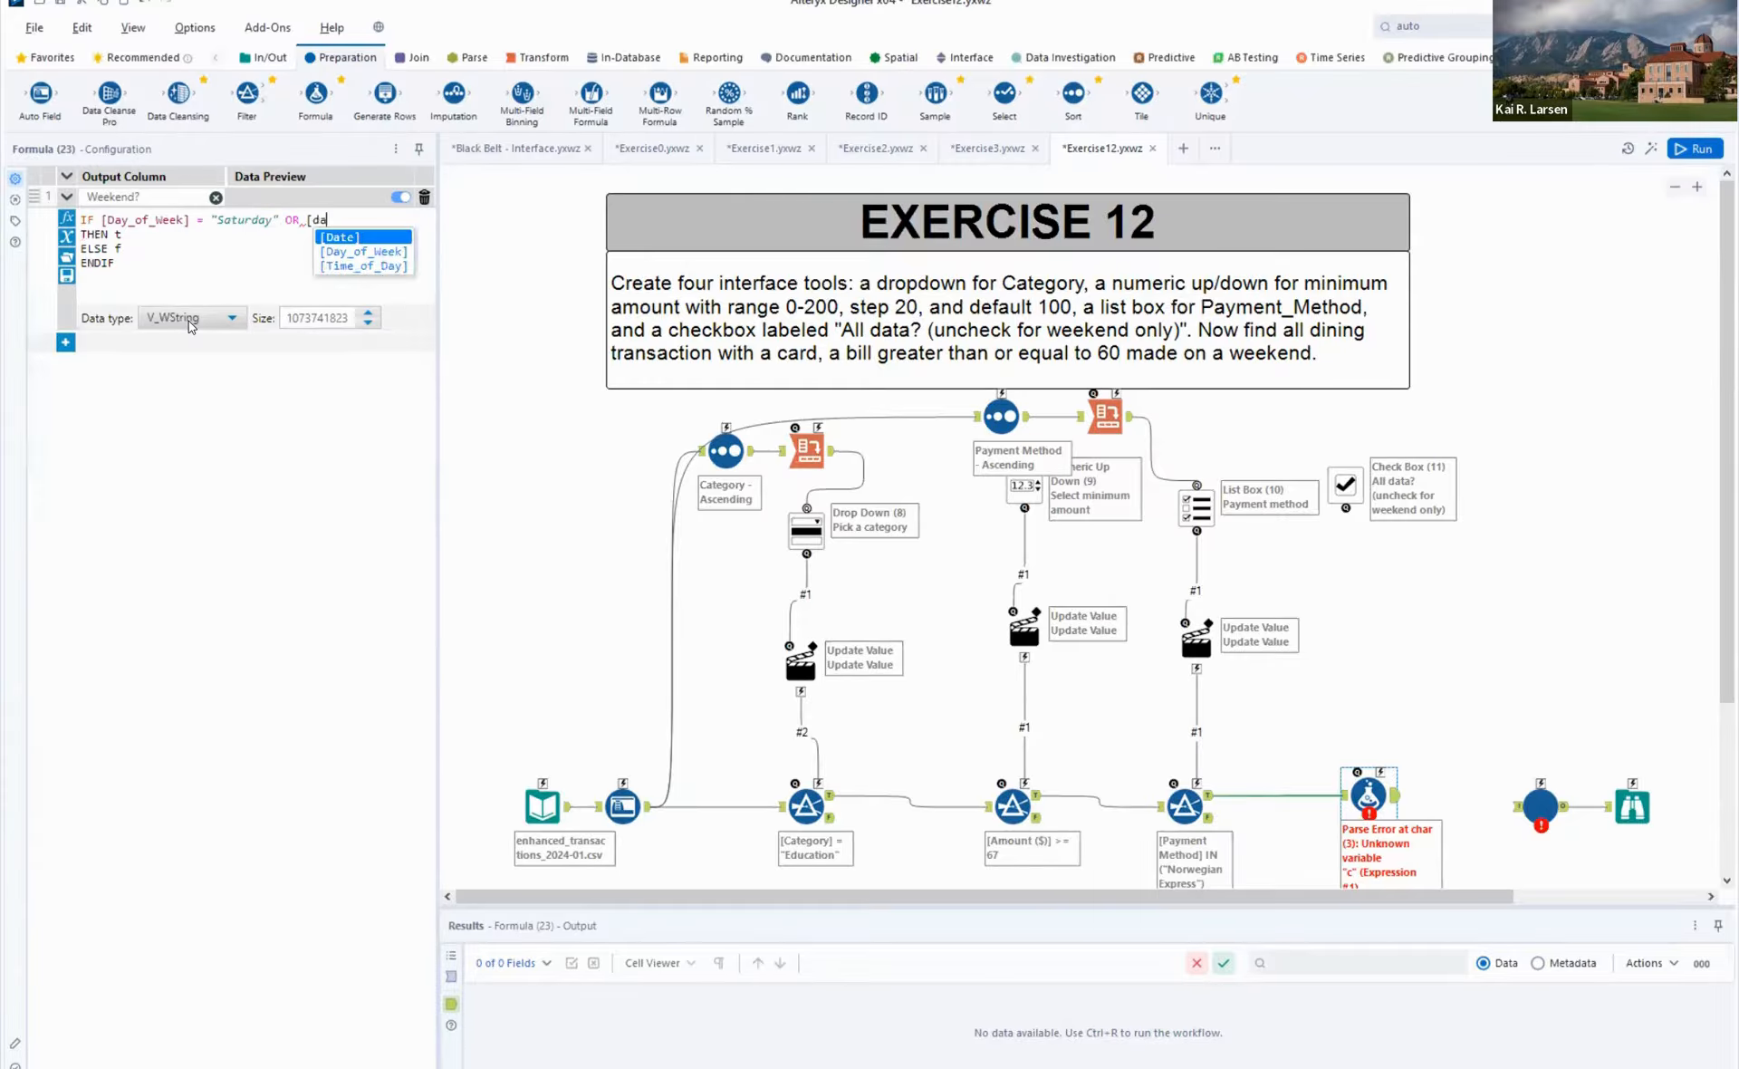
pyautogui.write('y')
# - Extend the Weekend? IF condition with OR [Day_of_Week] = "Sunday"
pyautogui.press('Return')
pyautogui.write('=')
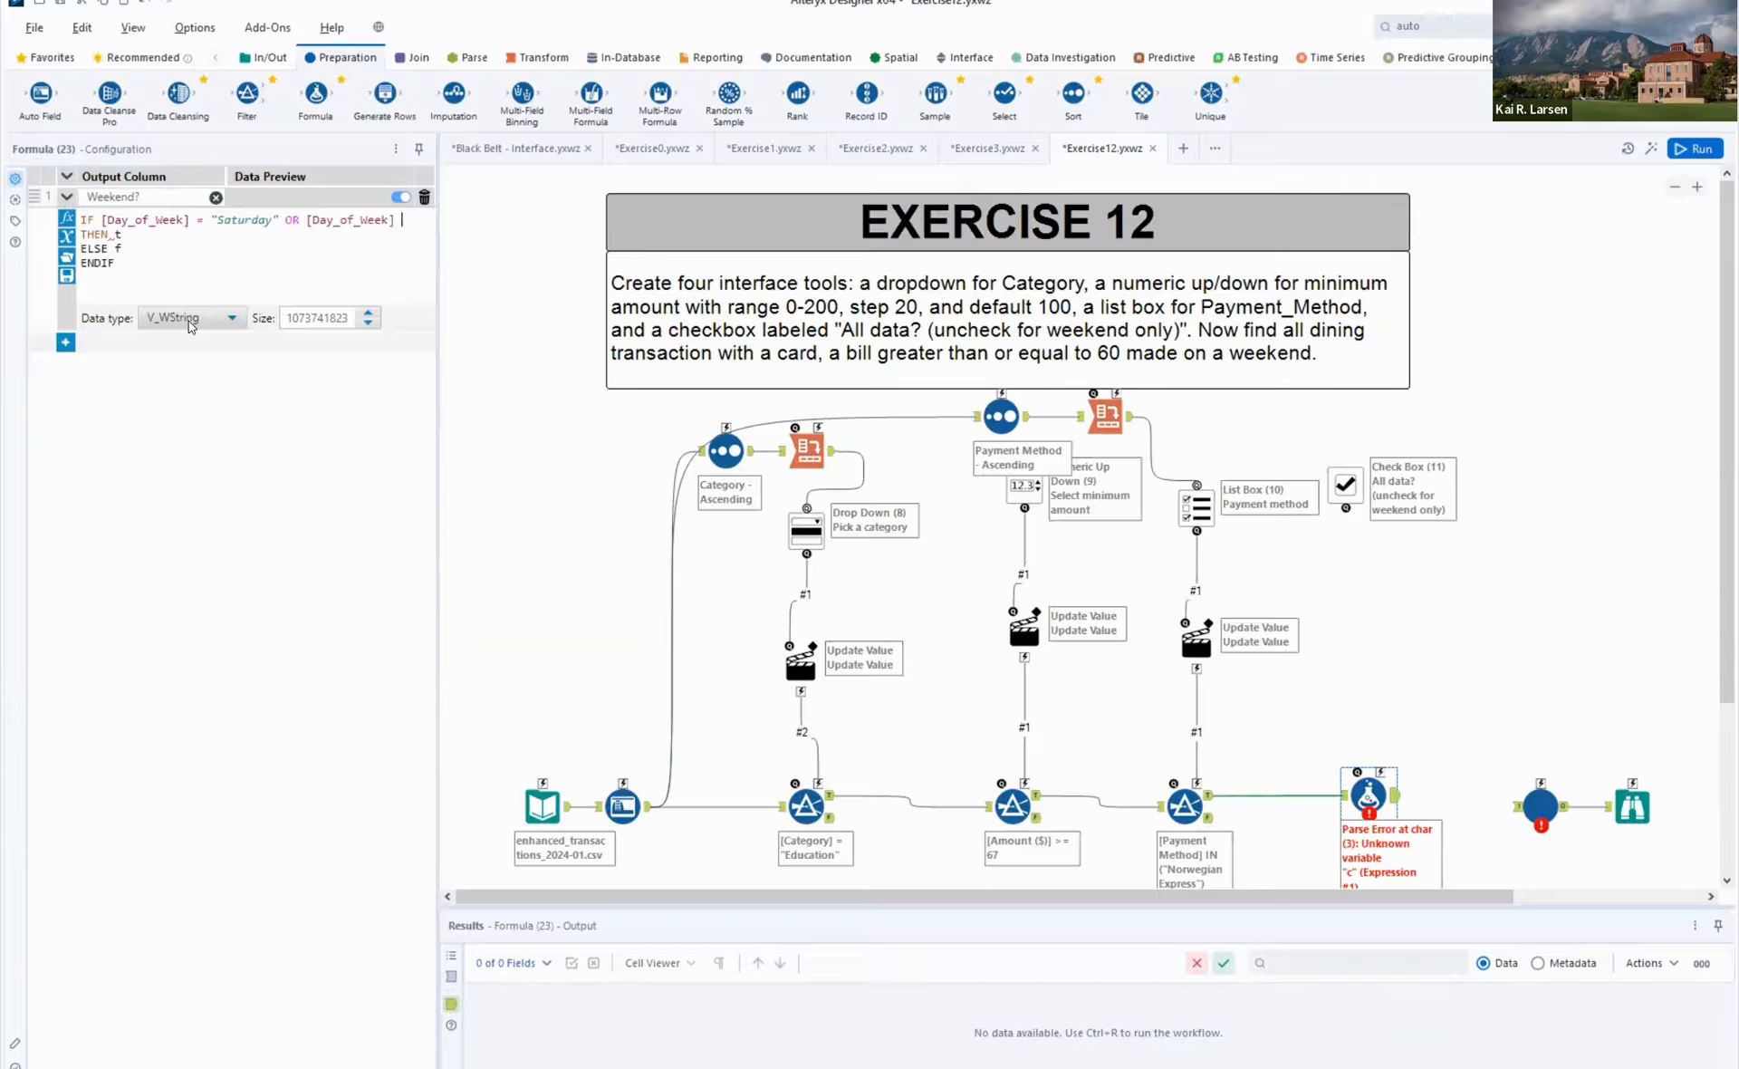
pyautogui.write(' "Synday"')
pyautogui.press('BackSpace')
pyautogui.press('BackSpace')
pyautogui.press('BackSpace')
pyautogui.press('BackSpace')
pyautogui.press('BackSpace')
pyautogui.press('BackSpace')
pyautogui.write('unday"')
# - Make the Weekend? expression return "True" in the THEN clause and "False" in the ELSE clause, and run the workflow
pyautogui.press('BackSpace')
pyautogui.press('BackSpace')
pyautogui.write('tru')
pyautogui.press('BackSpace')
pyautogui.press('BackSpace')
pyautogui.press('BackSpace')
pyautogui.write('"True"')
pyautogui.press('BackSpace')
pyautogui.write('"False"')
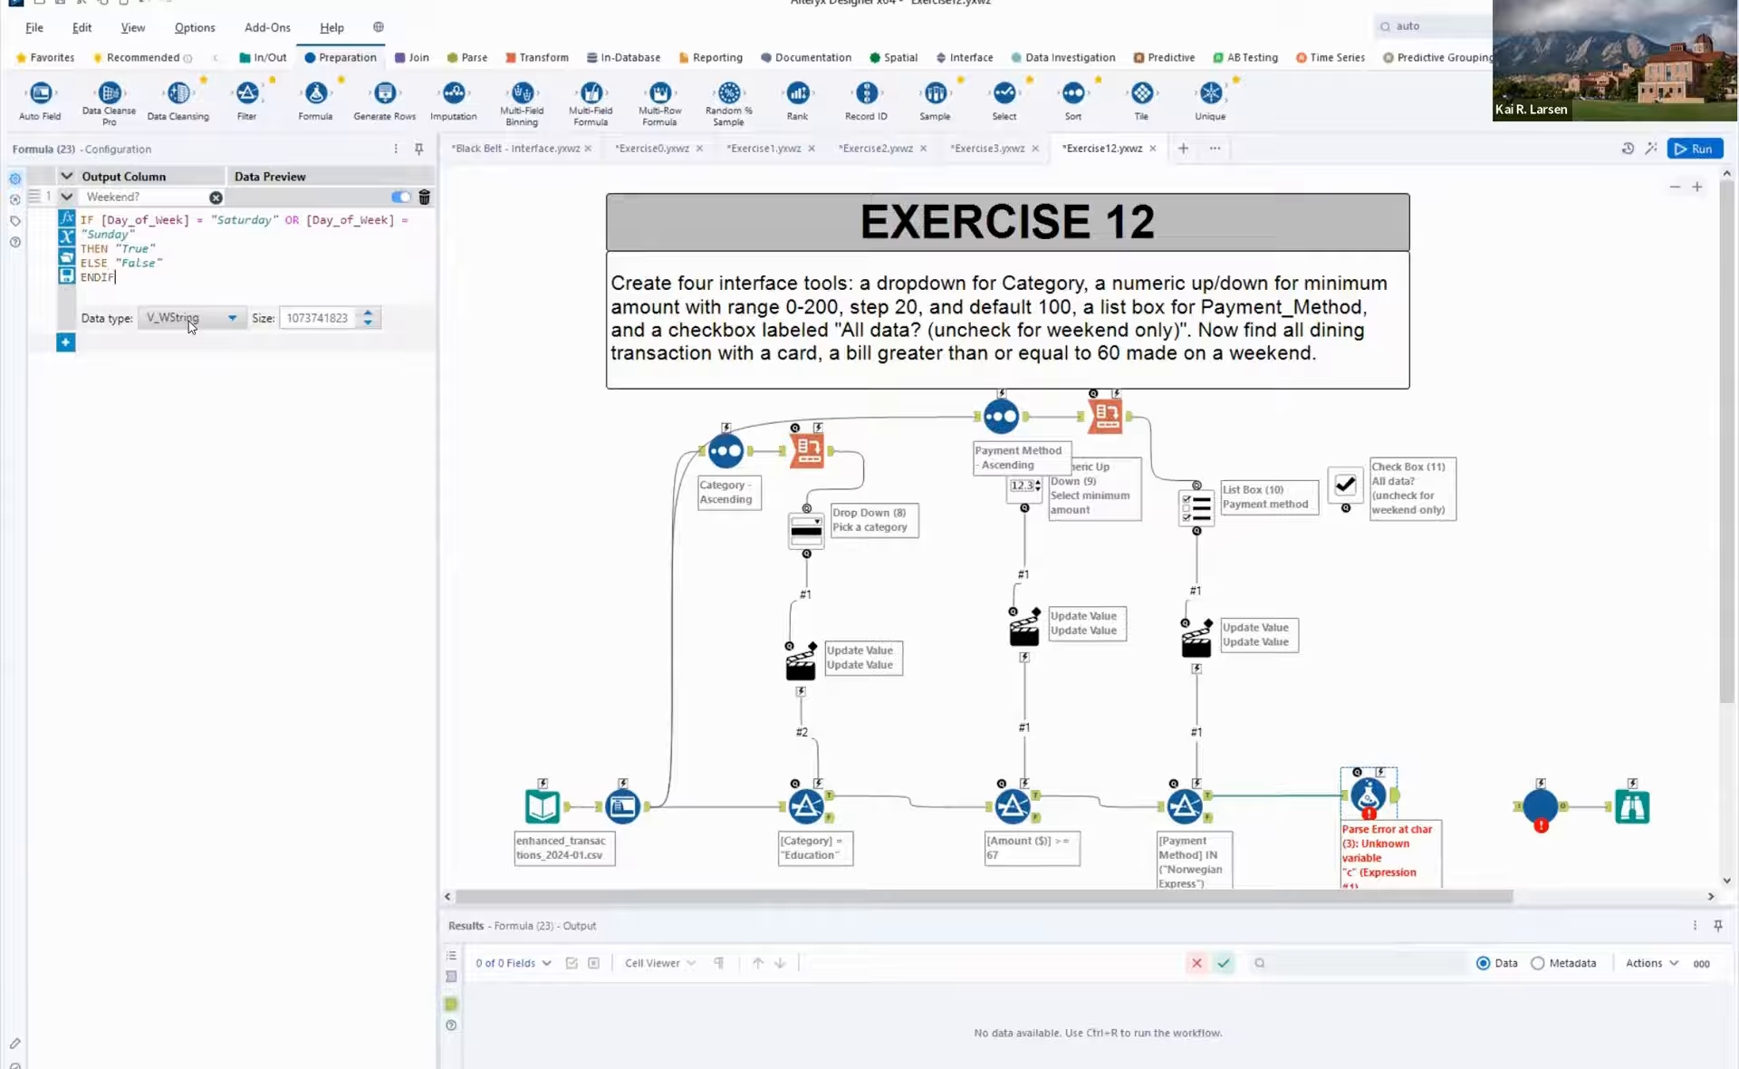
pyautogui.click(1436, 621)
pyautogui.hotkey('ctrl', 'r')
# - Reposition the check tool and the Formula, and place a Filter on the connection between them
pyautogui.click(1525, 802)
pyautogui.moveTo(1481, 788); pyautogui.dragTo(1522, 792)
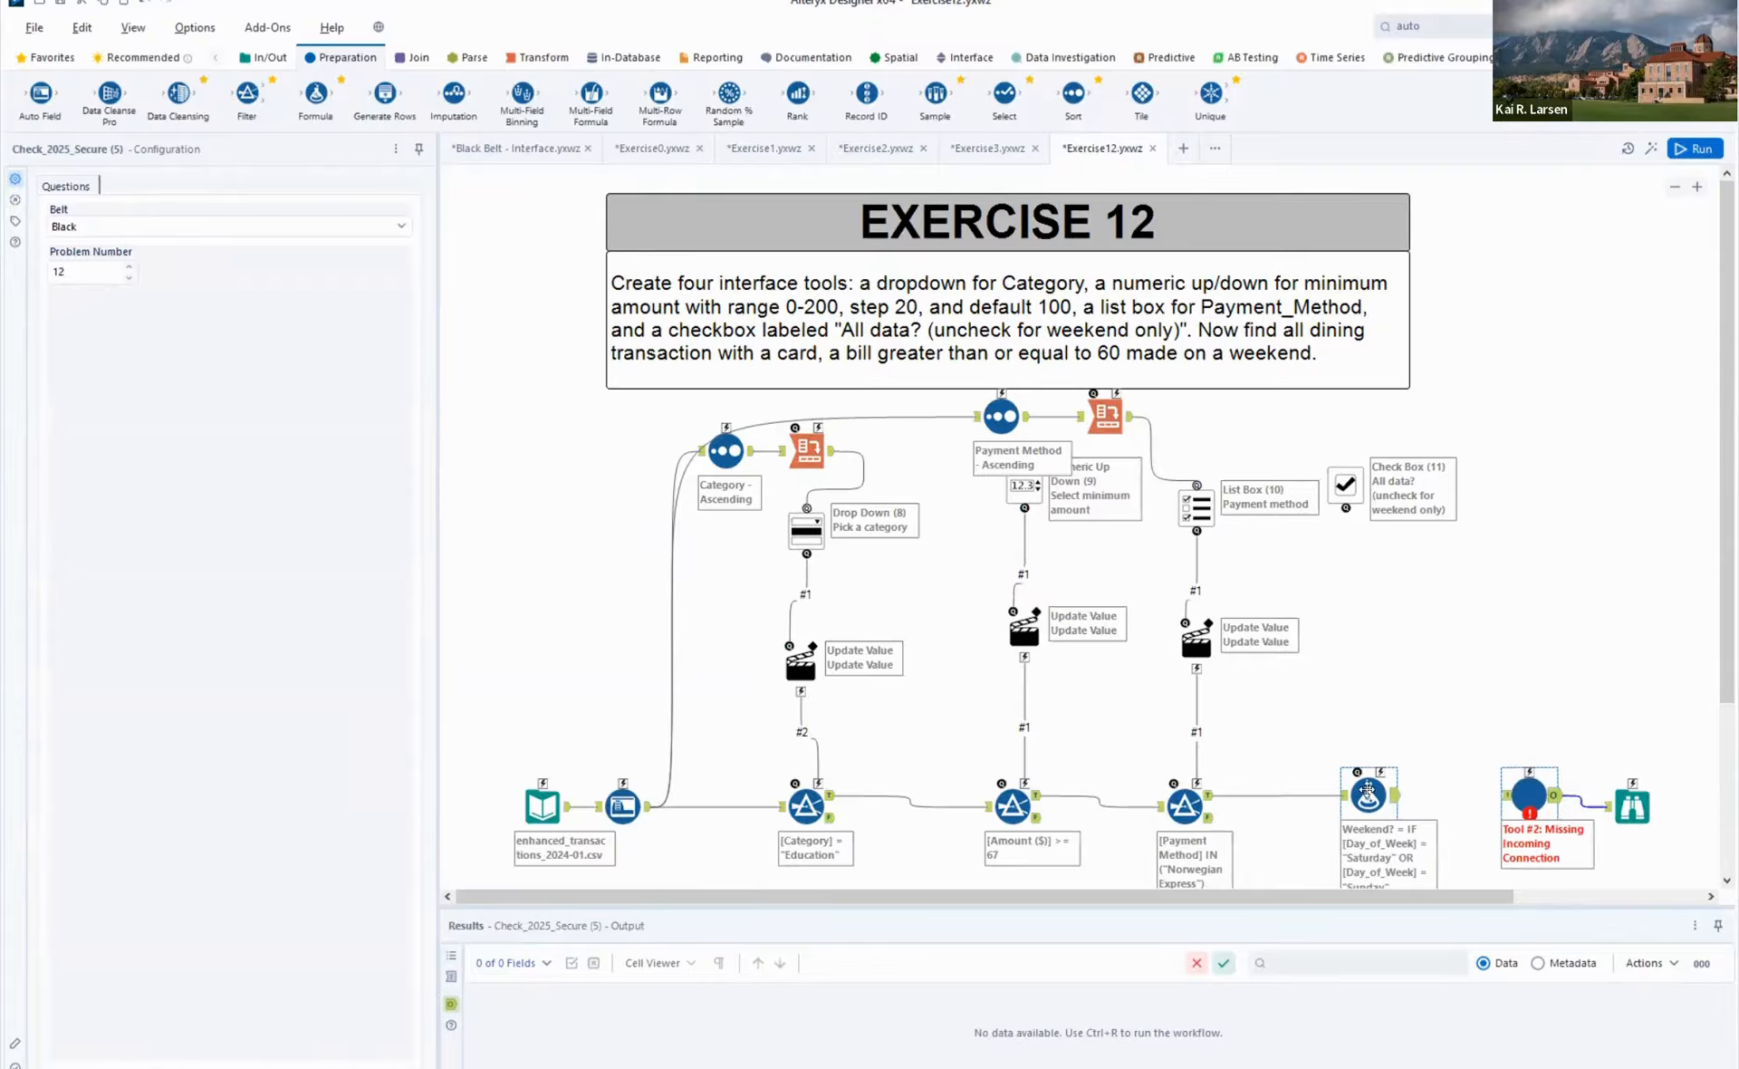
pyautogui.moveTo(1370, 794); pyautogui.dragTo(1315, 788)
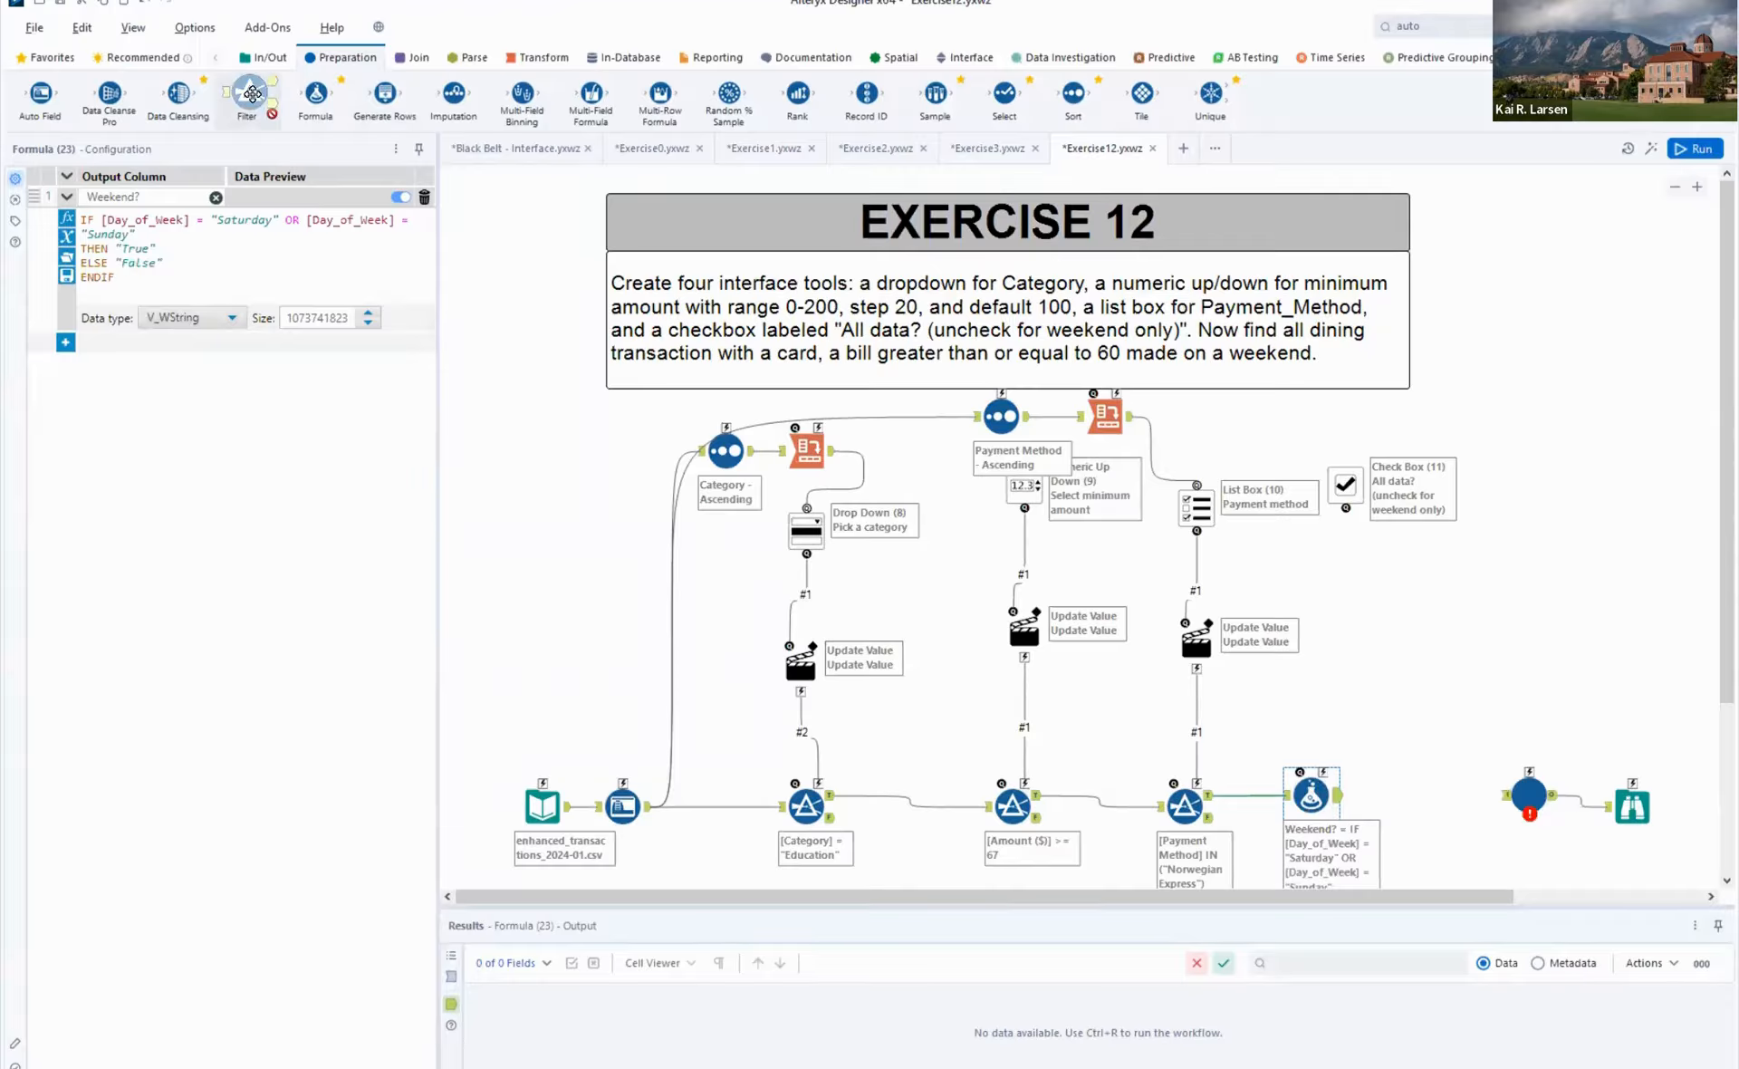
pyautogui.moveTo(247, 94); pyautogui.dragTo(1402, 797)
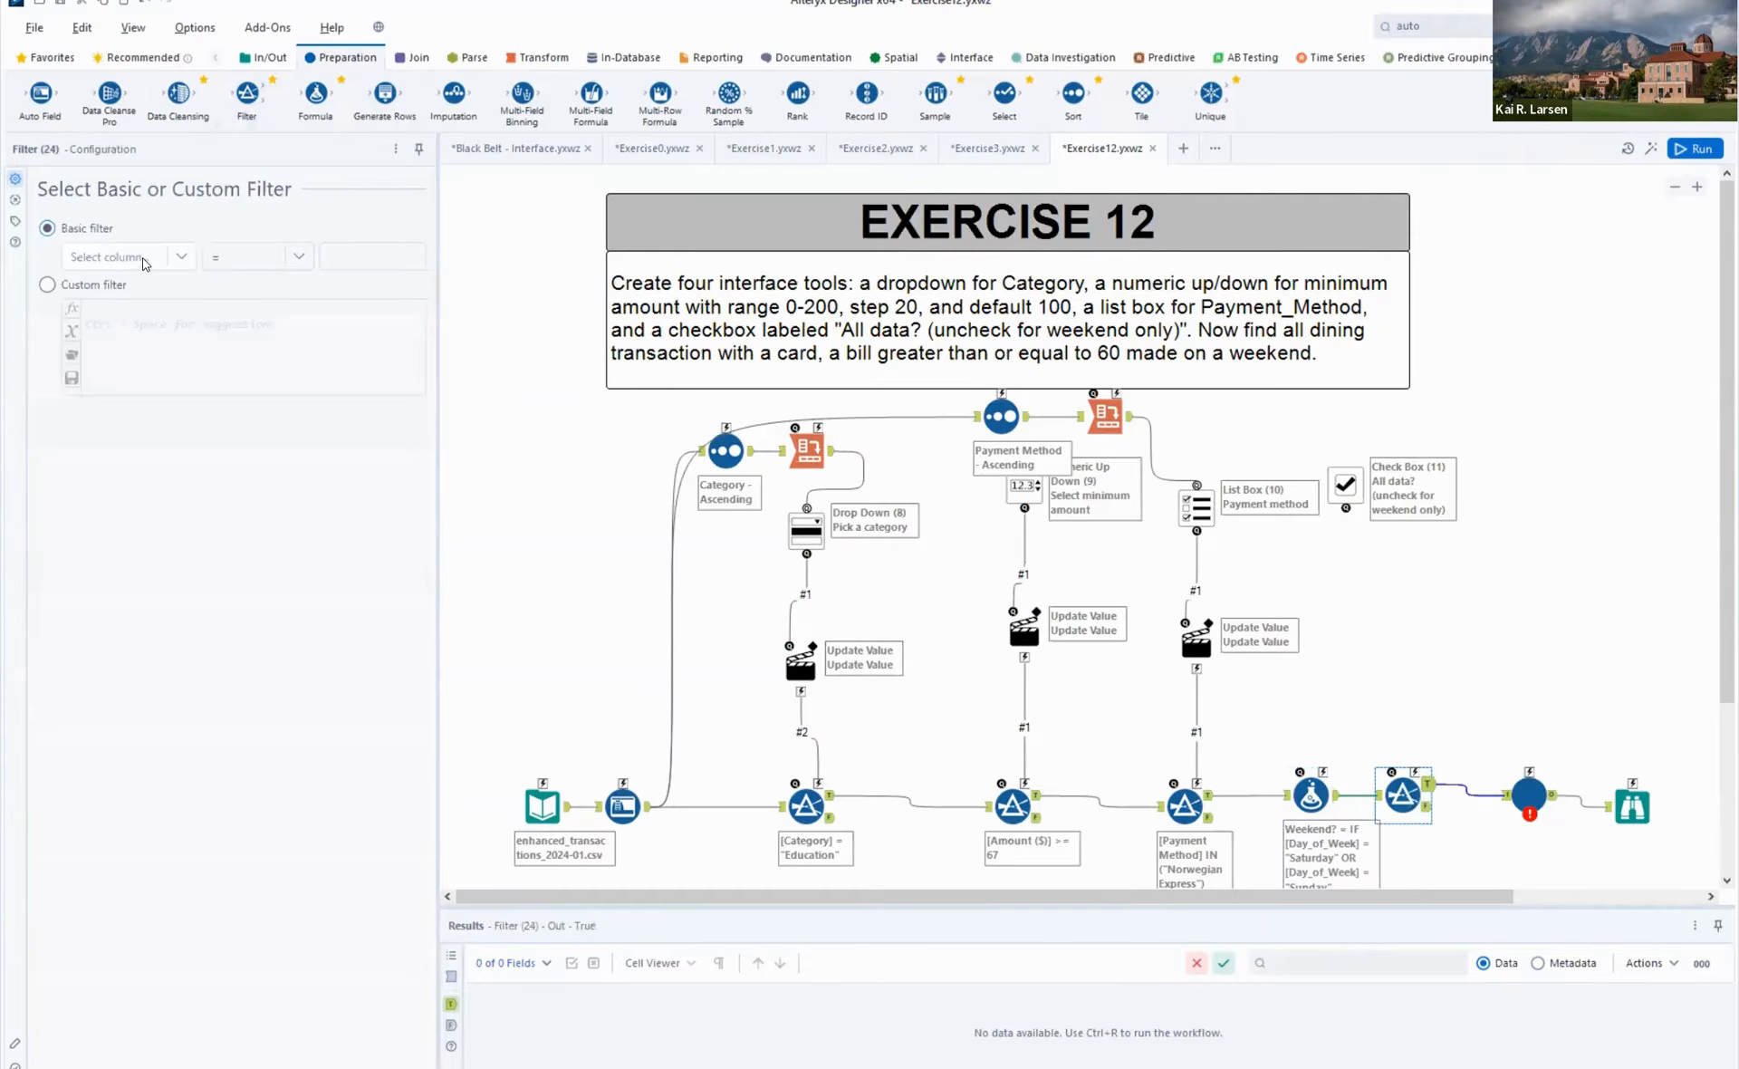
# - Configure the new Filter as a basic filter where Weekend? Equals True
pyautogui.click(127, 257)
pyautogui.scroll(-1, 100, 435)
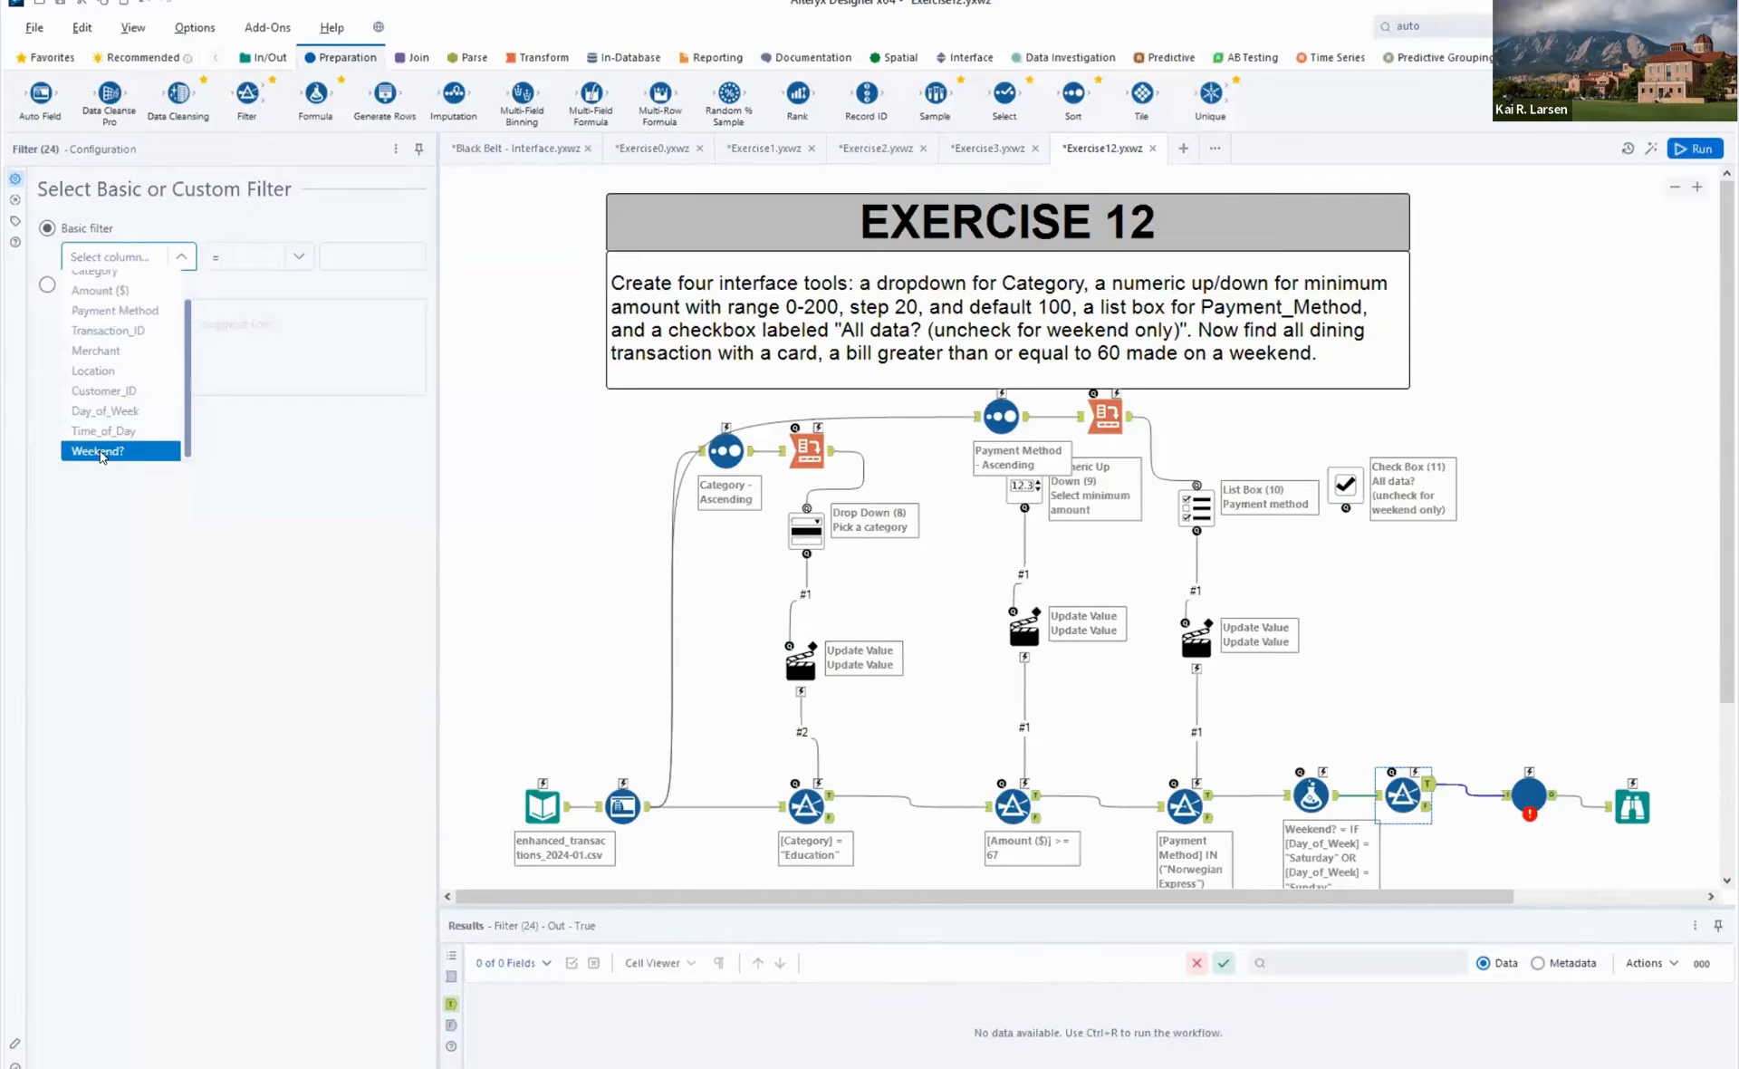
pyautogui.click(98, 451)
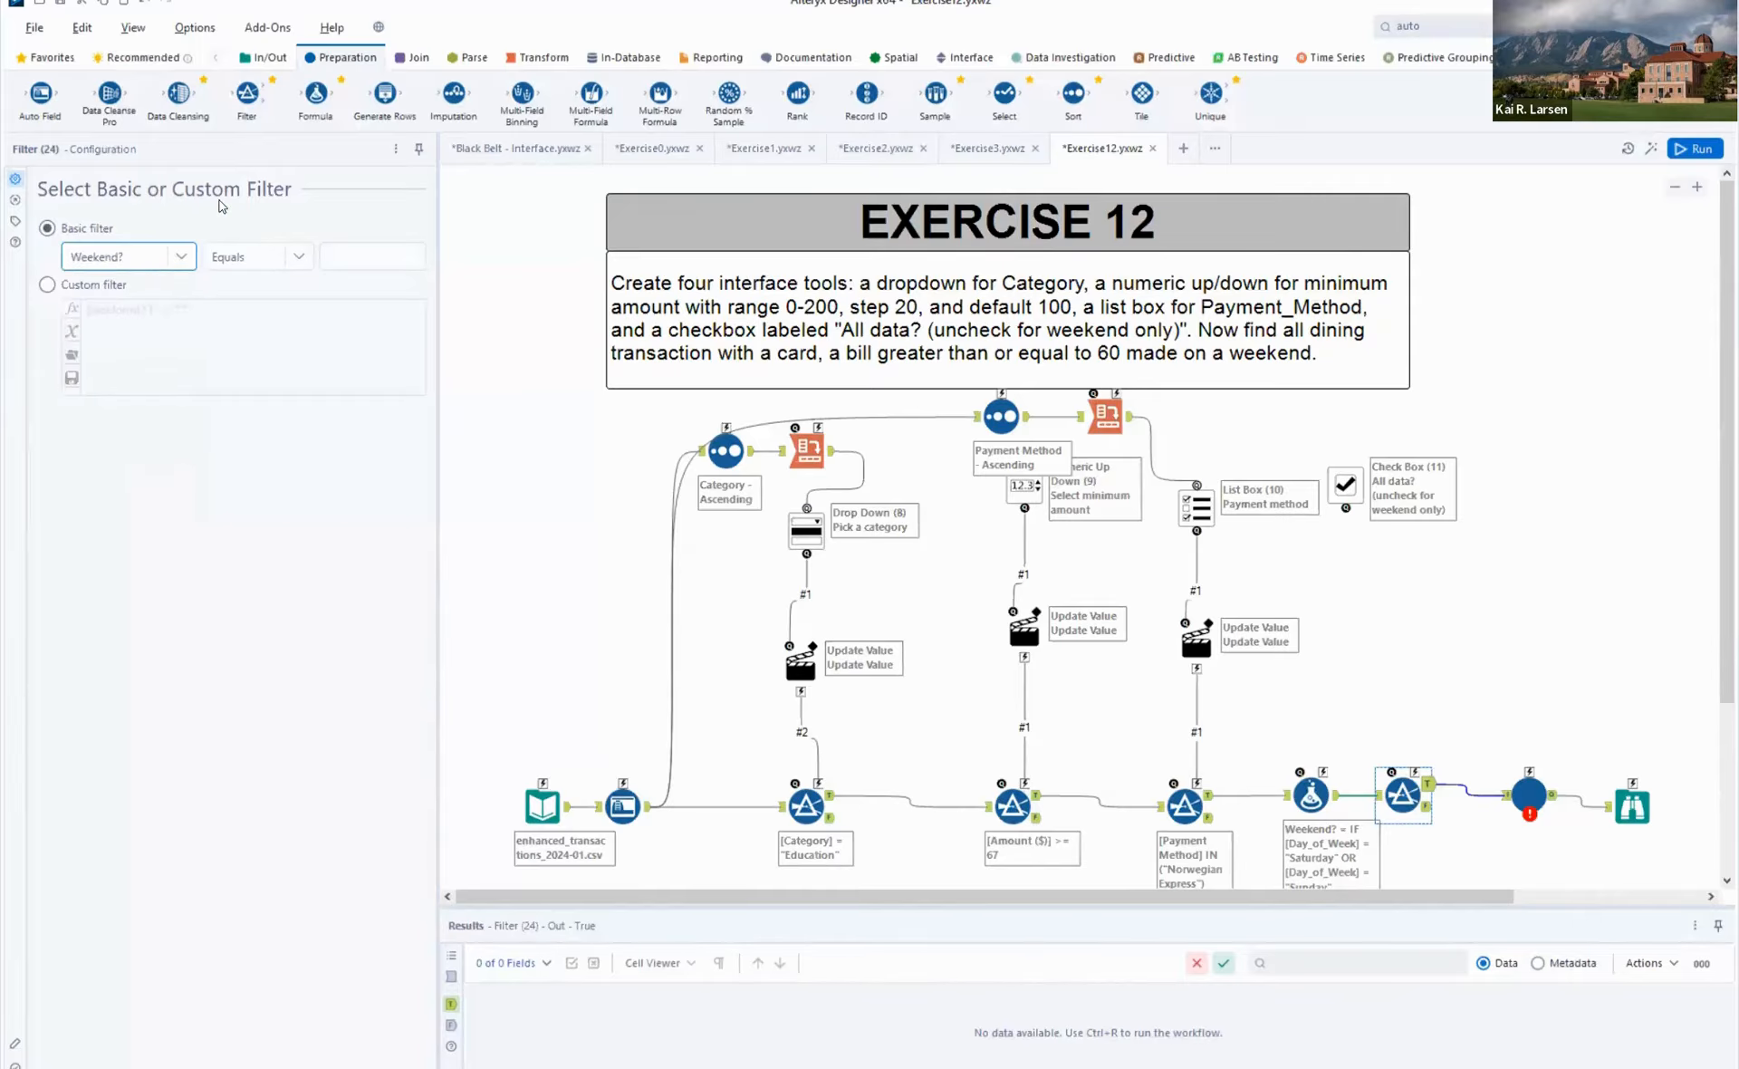
pyautogui.click(328, 254)
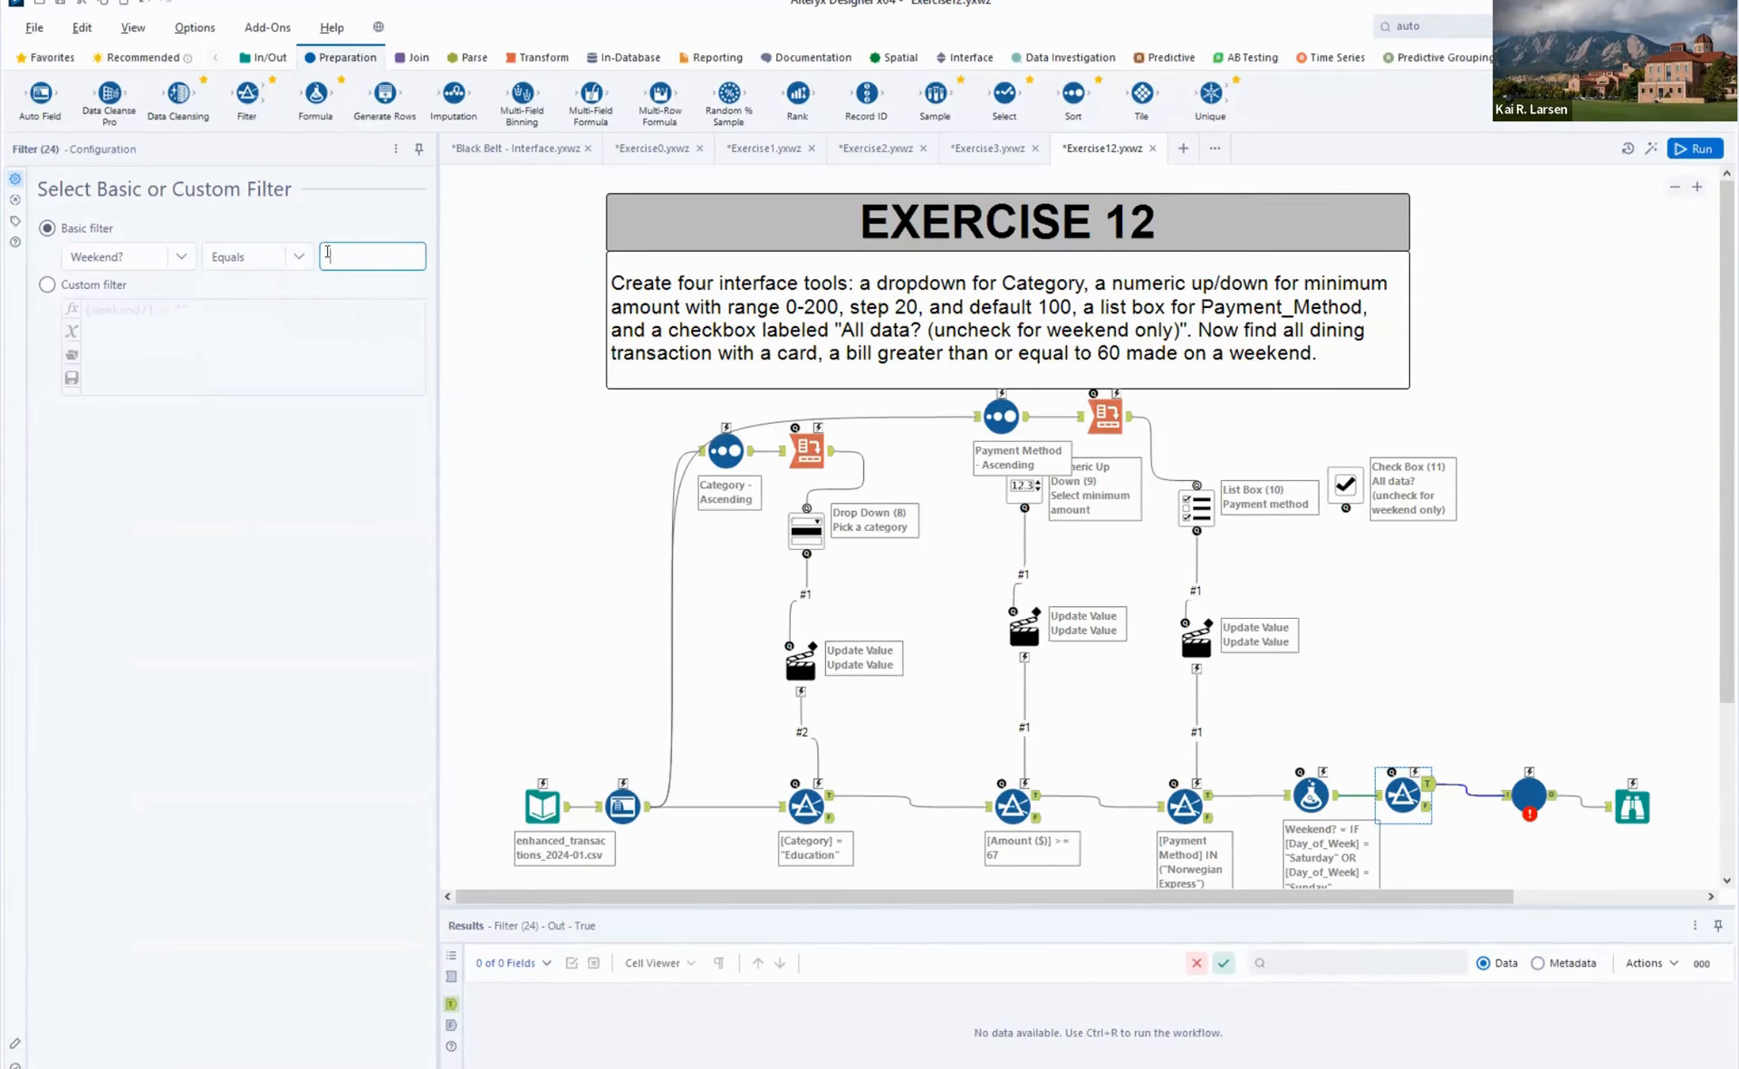
pyautogui.write('True')
pyautogui.click(1442, 609)
# - Place an Action below the Check Box, link it to the Weekend? Filter, and line the tools up above it
pyautogui.moveTo(1348, 489); pyautogui.dragTo(1405, 464)
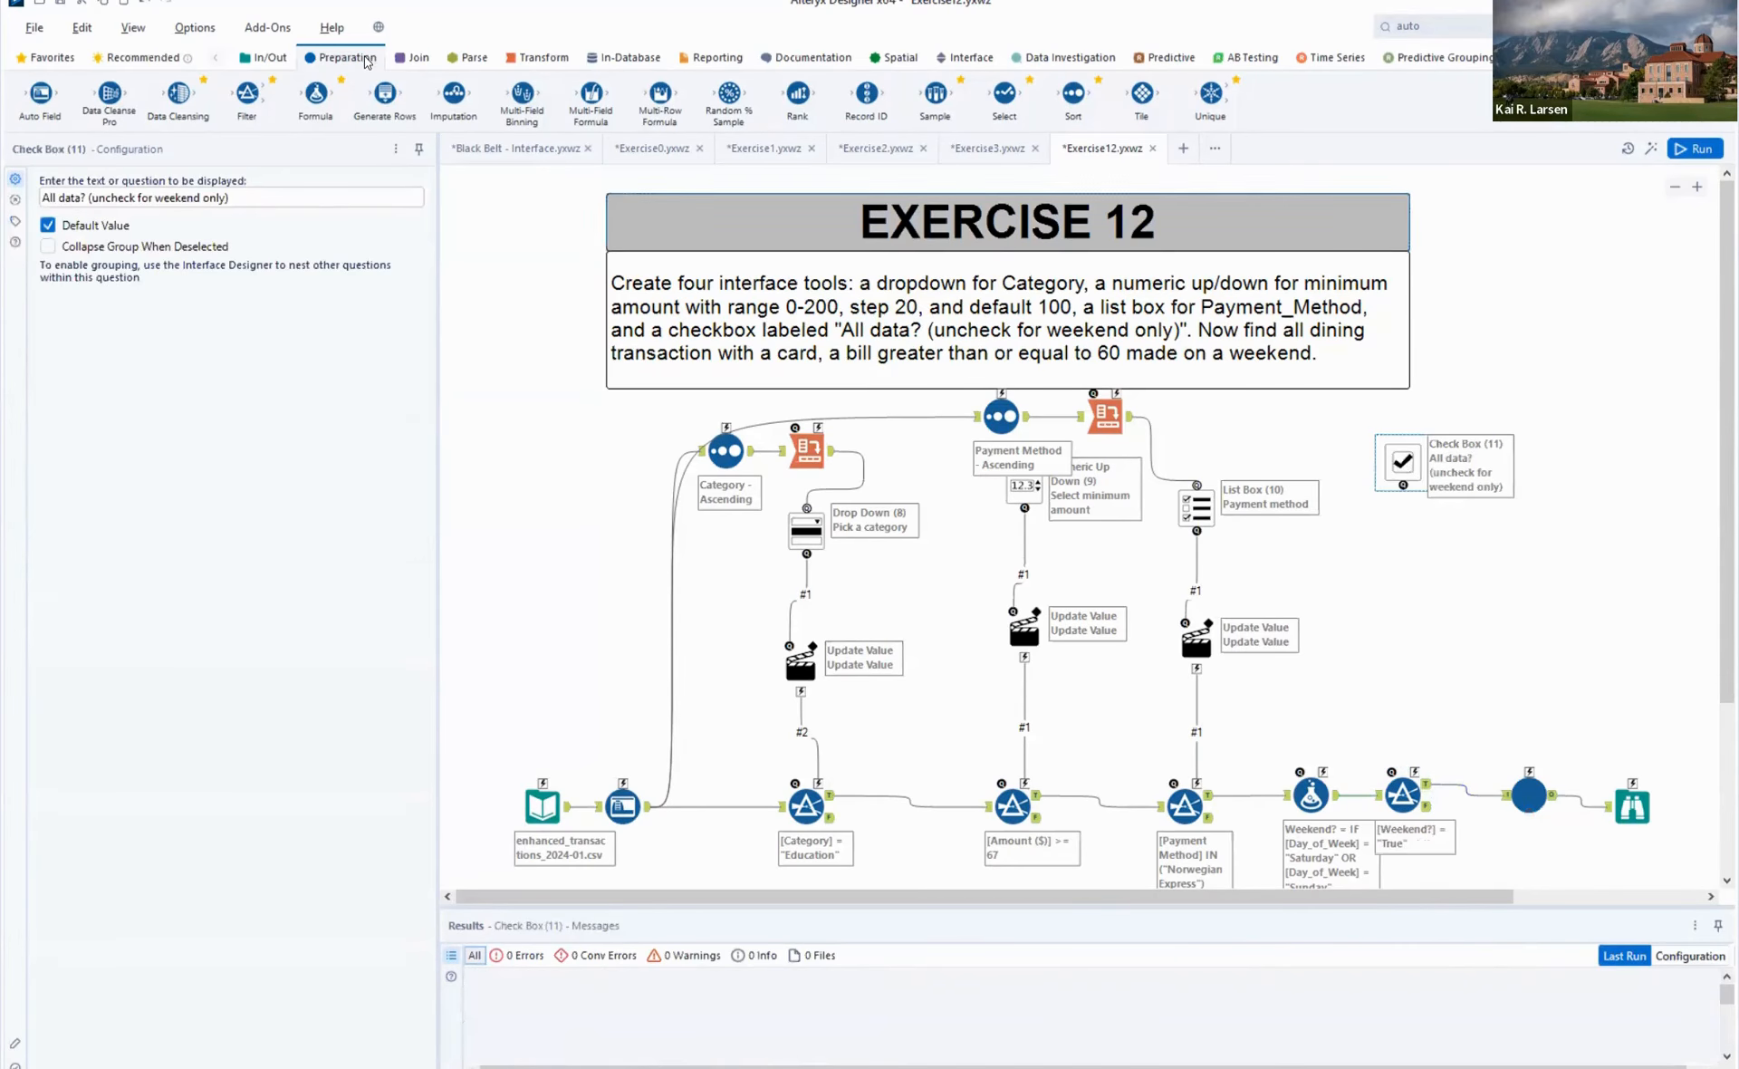
pyautogui.click(966, 57)
pyautogui.moveTo(40, 90); pyautogui.dragTo(1406, 587)
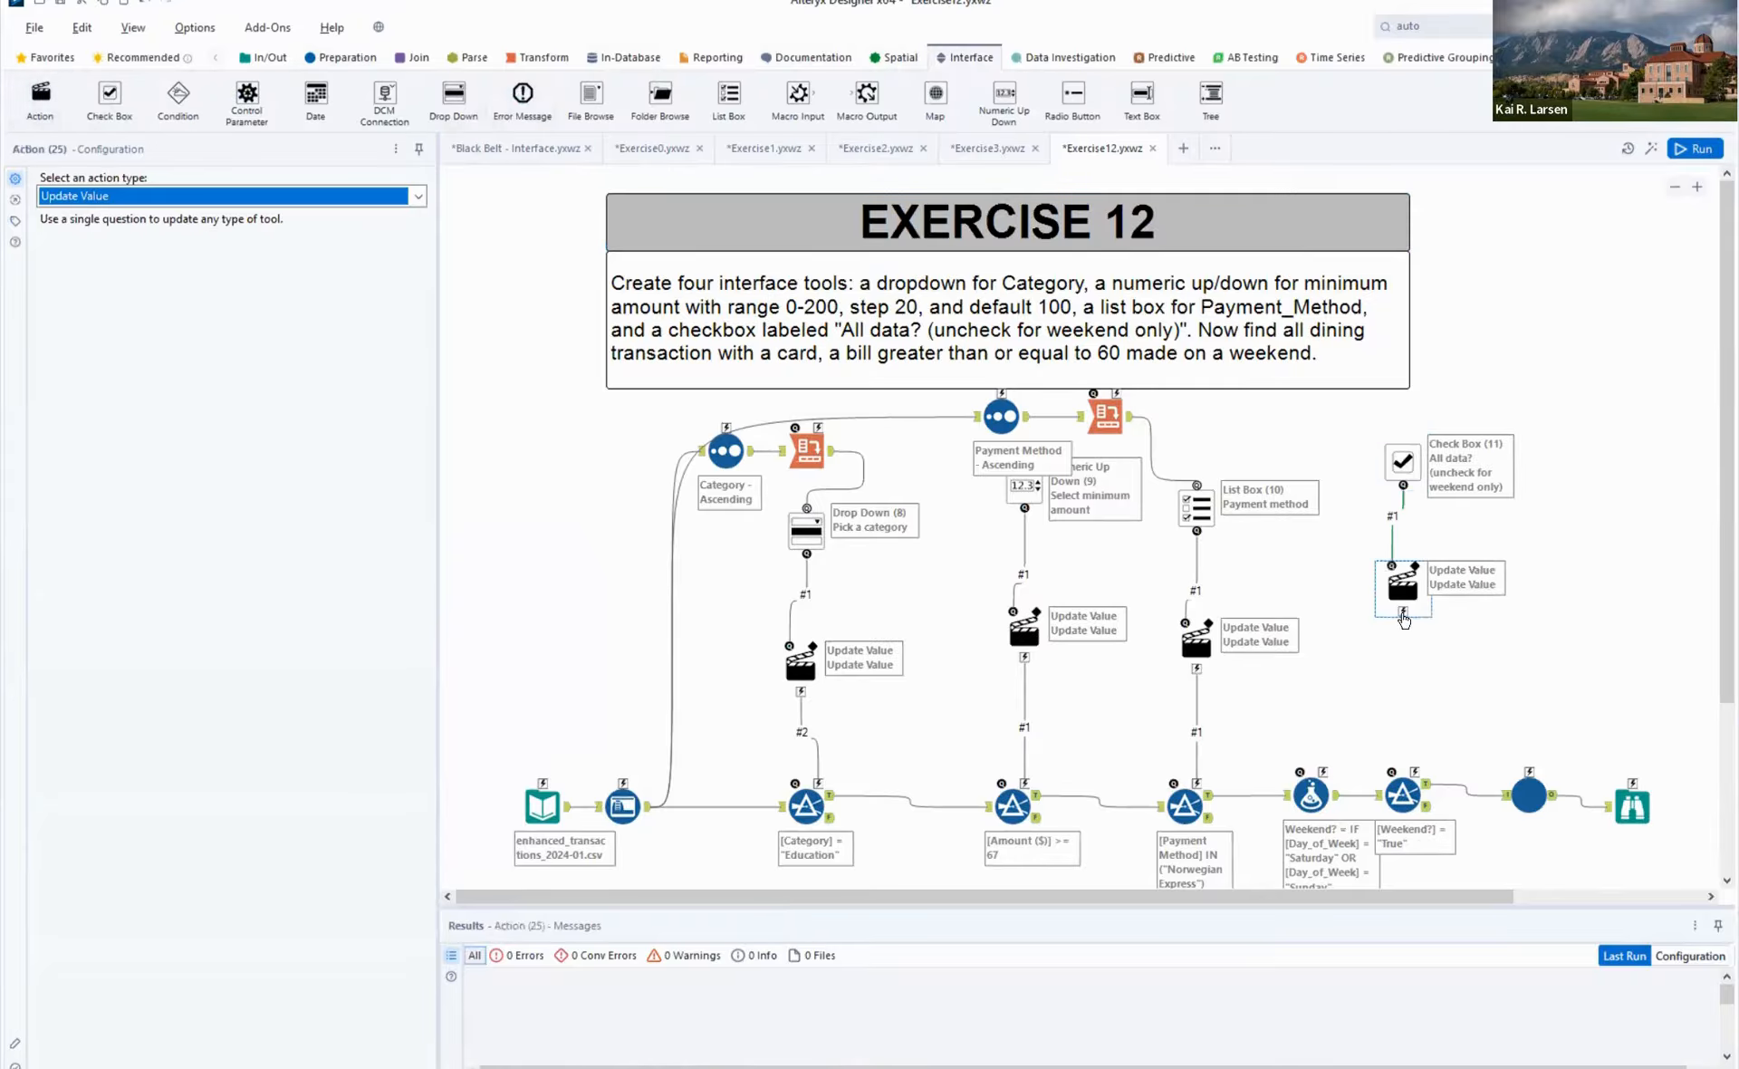
pyautogui.moveTo(1403, 619); pyautogui.dragTo(1418, 770)
pyautogui.hotkey('ctrl', 'r')
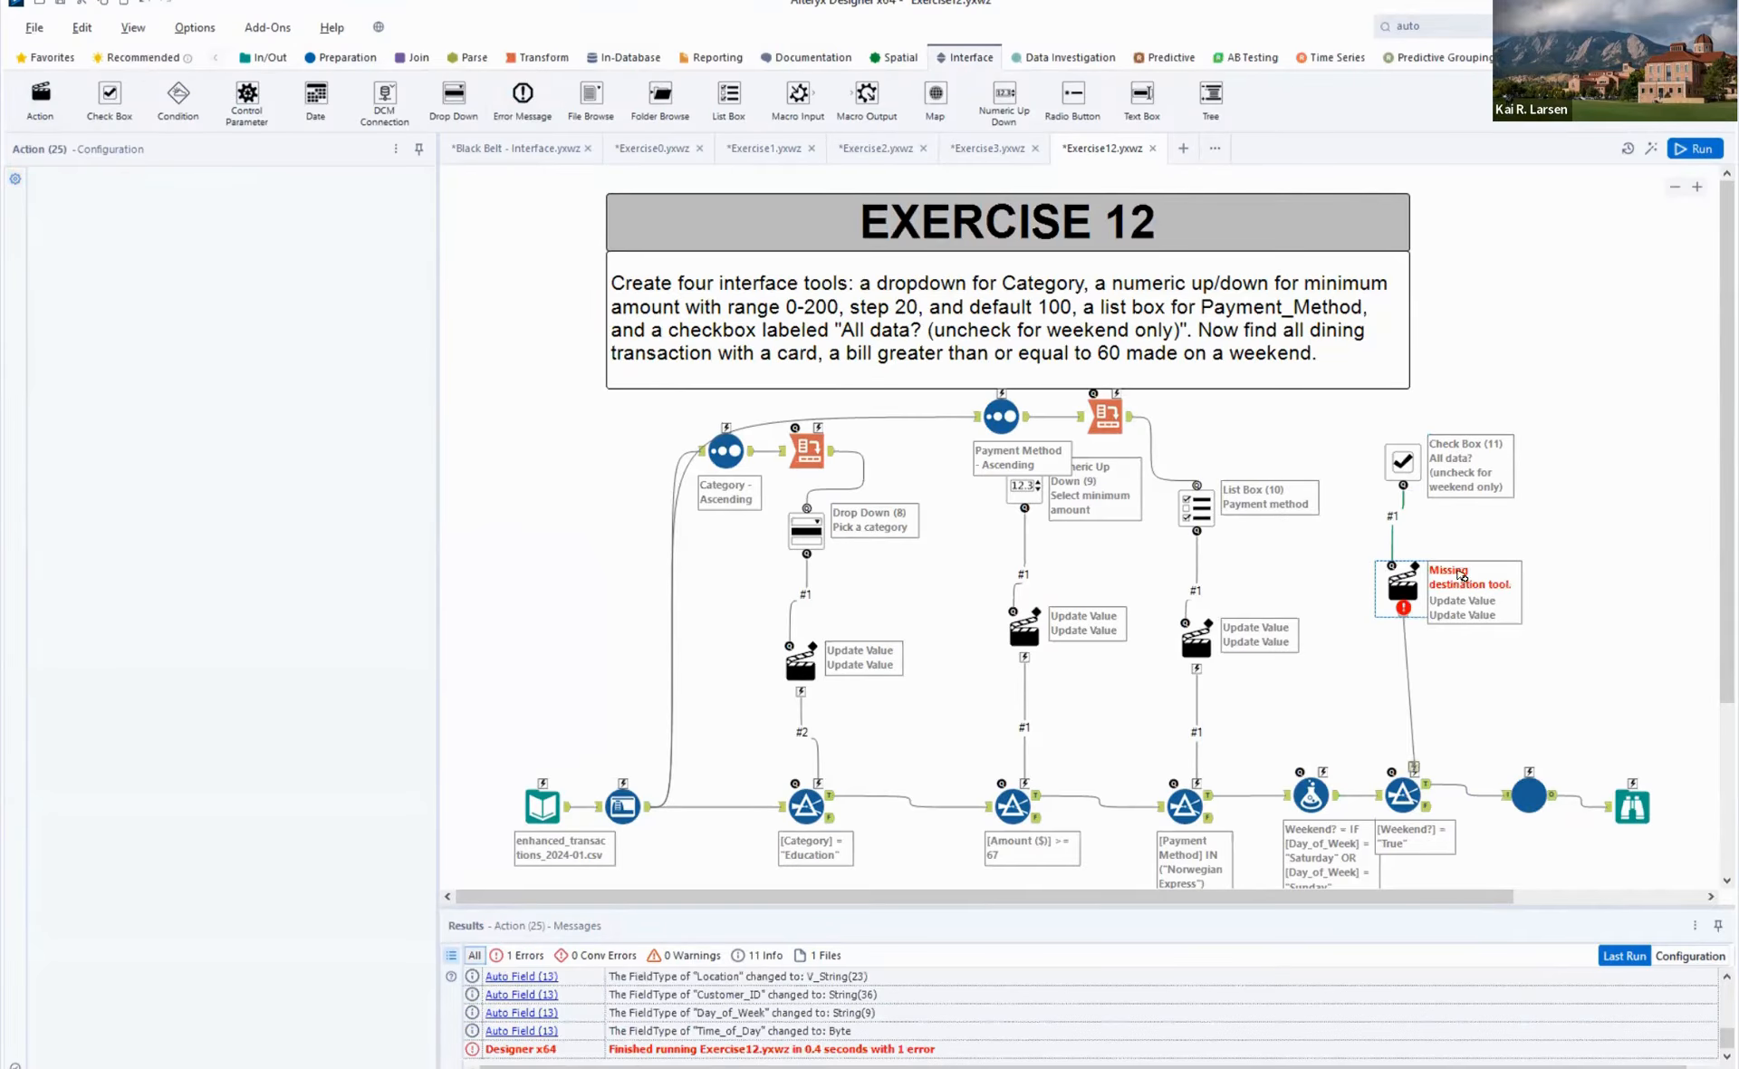
pyautogui.click(1401, 588)
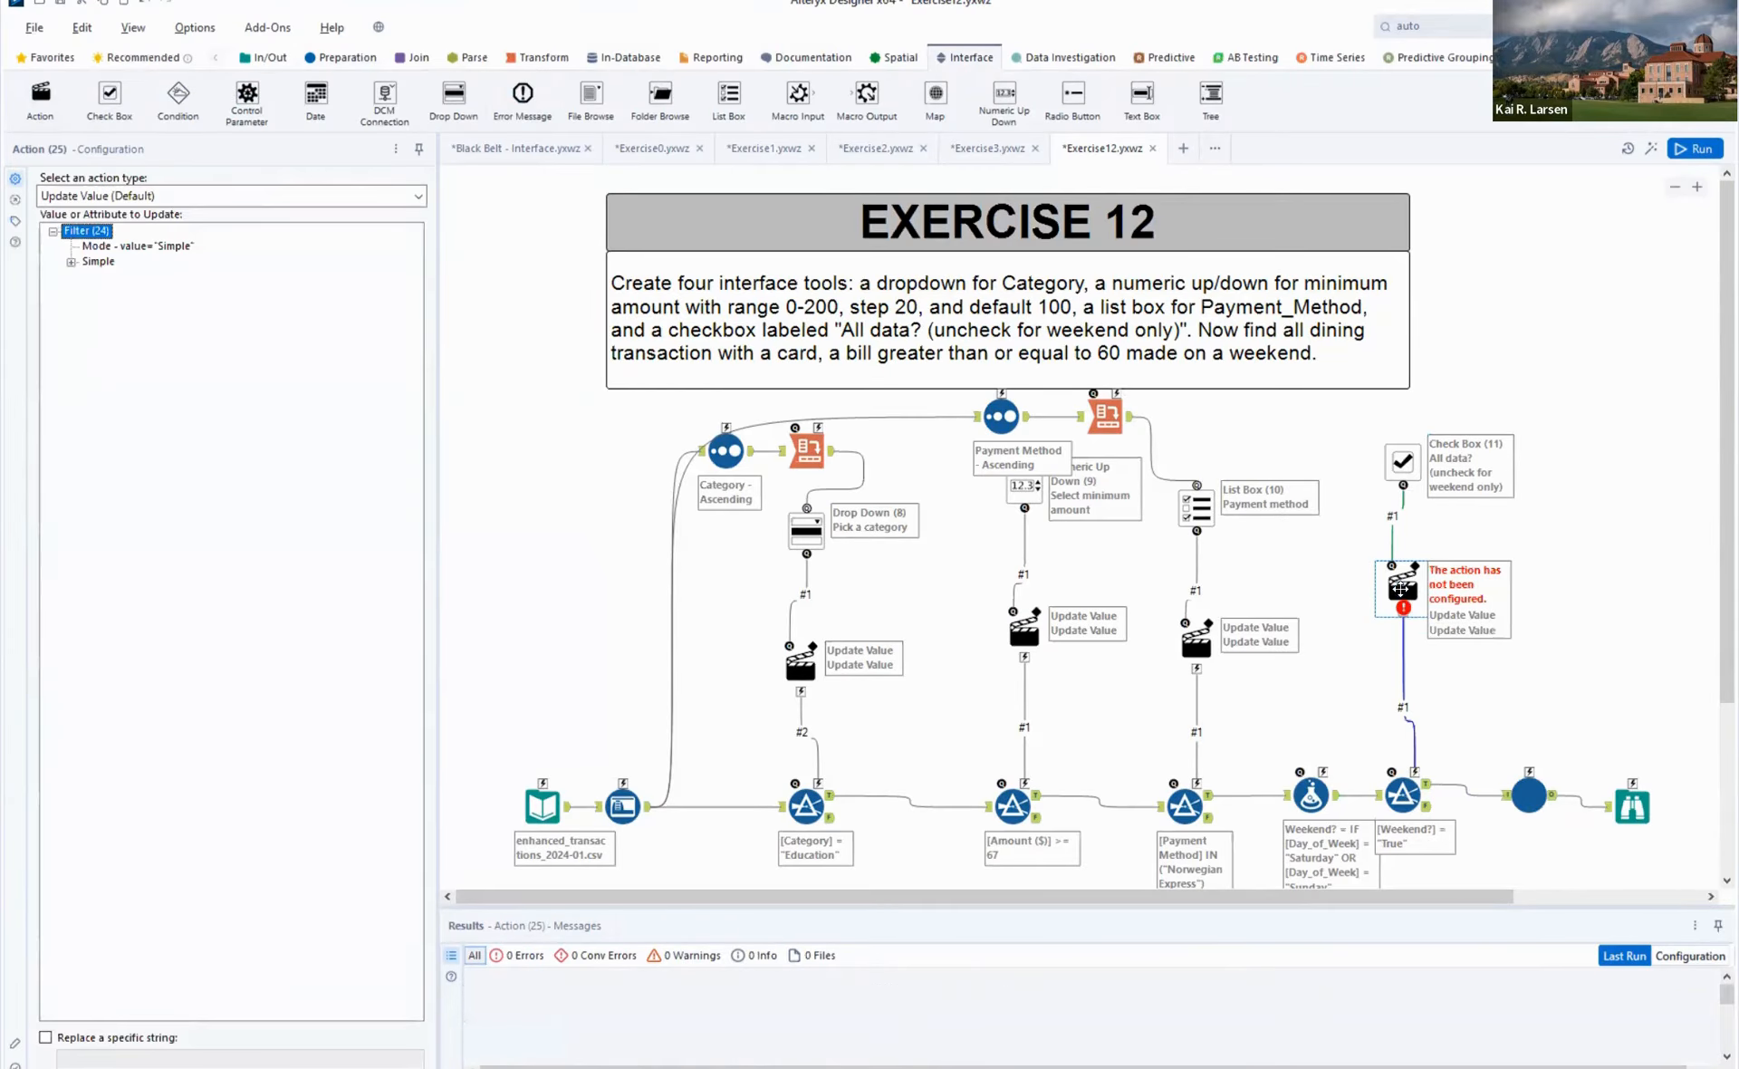
pyautogui.moveTo(1402, 589); pyautogui.dragTo(1413, 600)
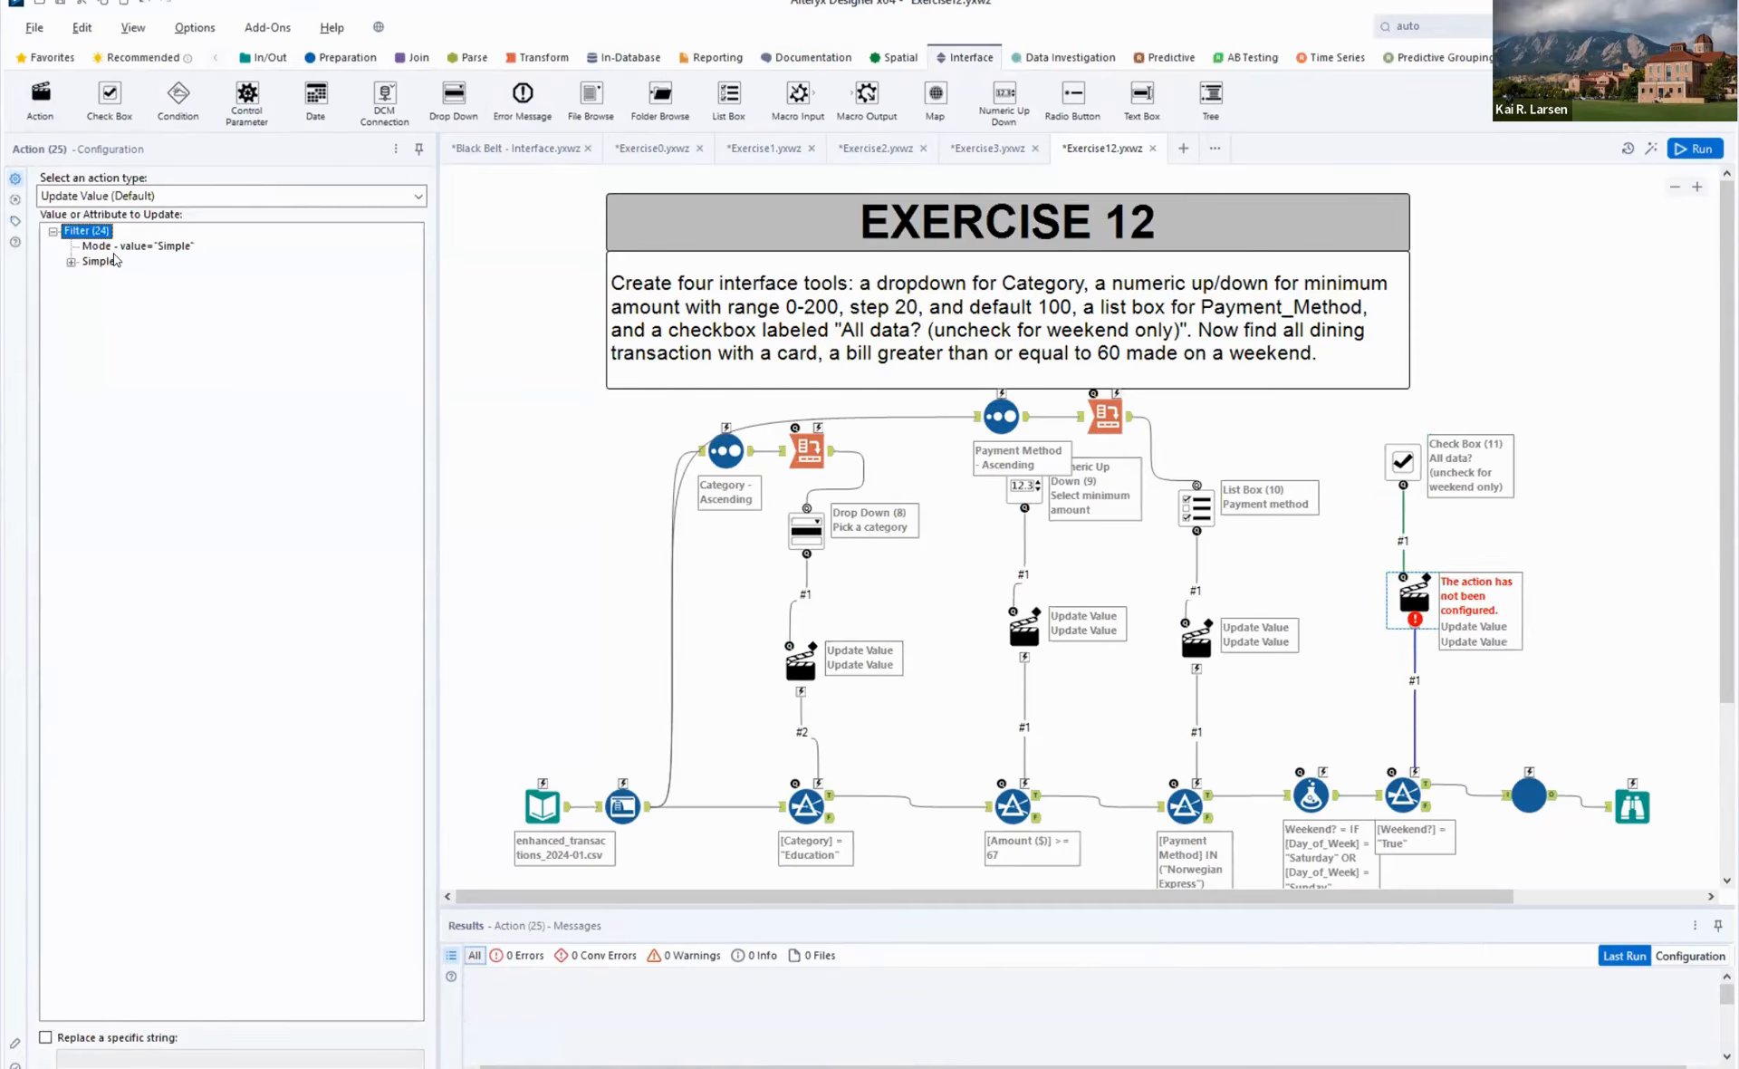
# - Set the Check Box's action to update the Weekend? Filter's Operand value, replacing the specific string True
pyautogui.click(1404, 460)
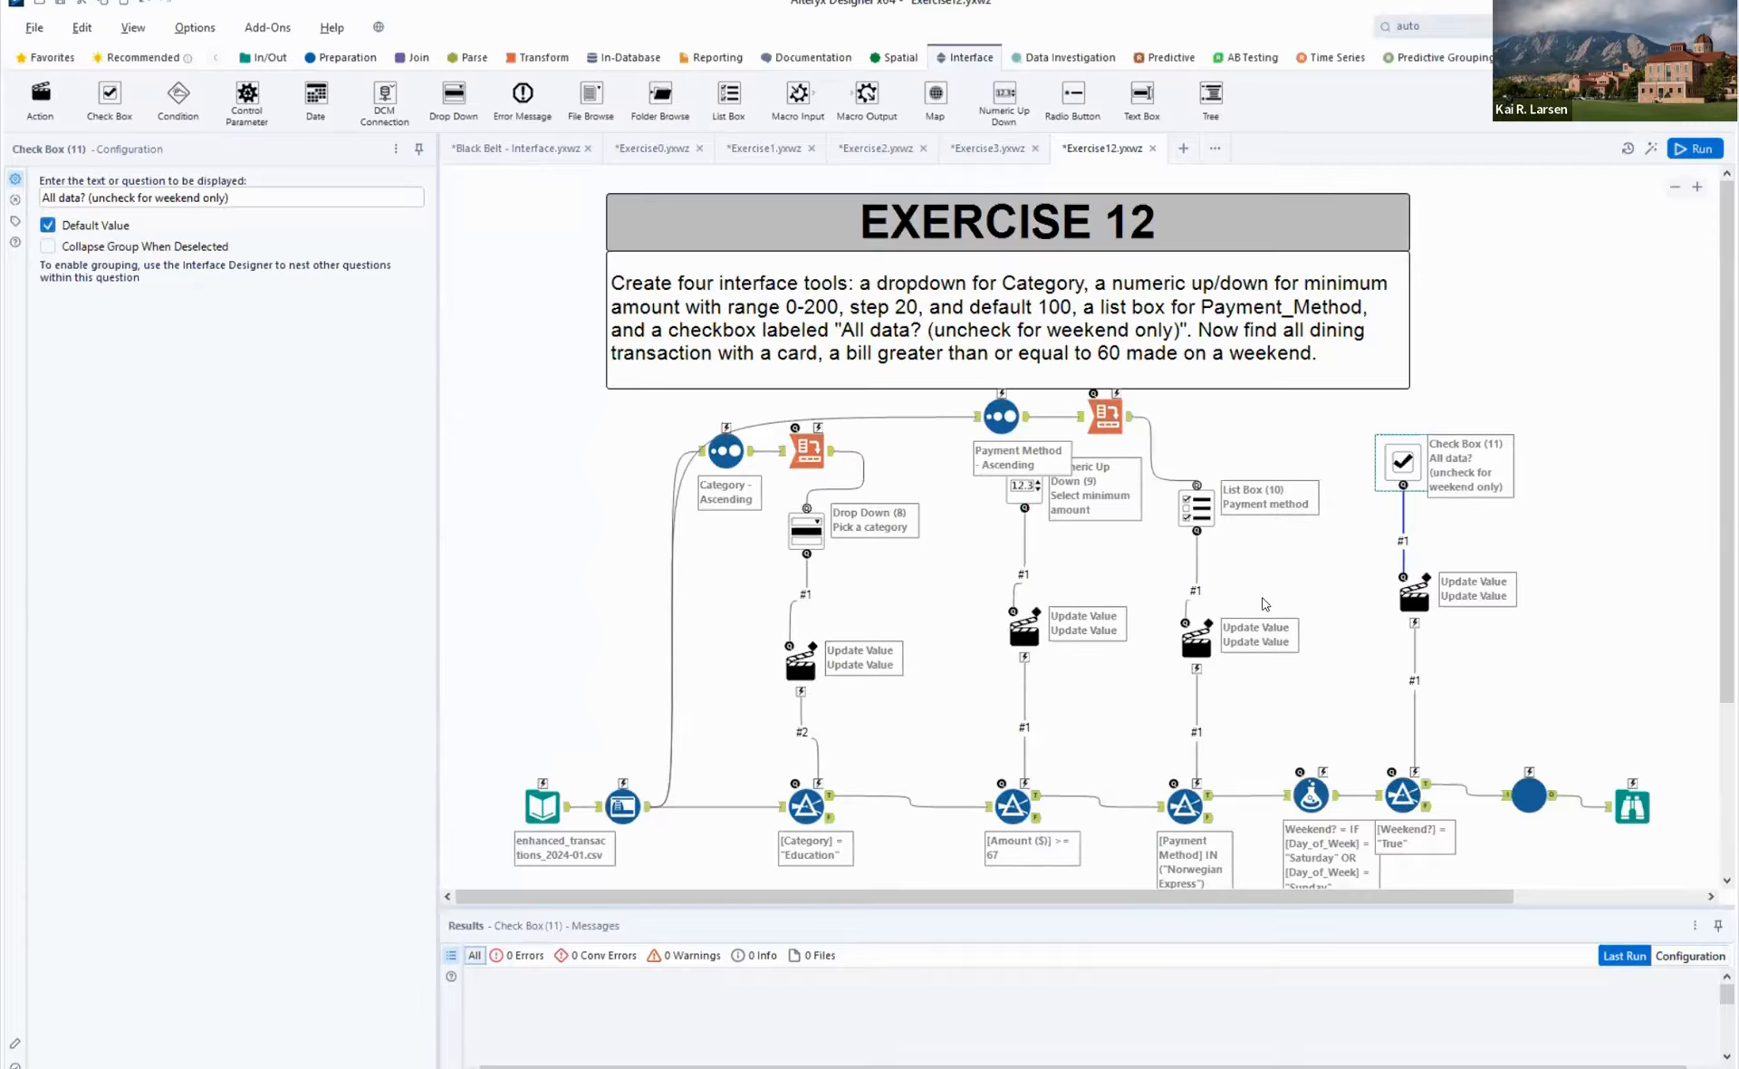
pyautogui.click(1404, 795)
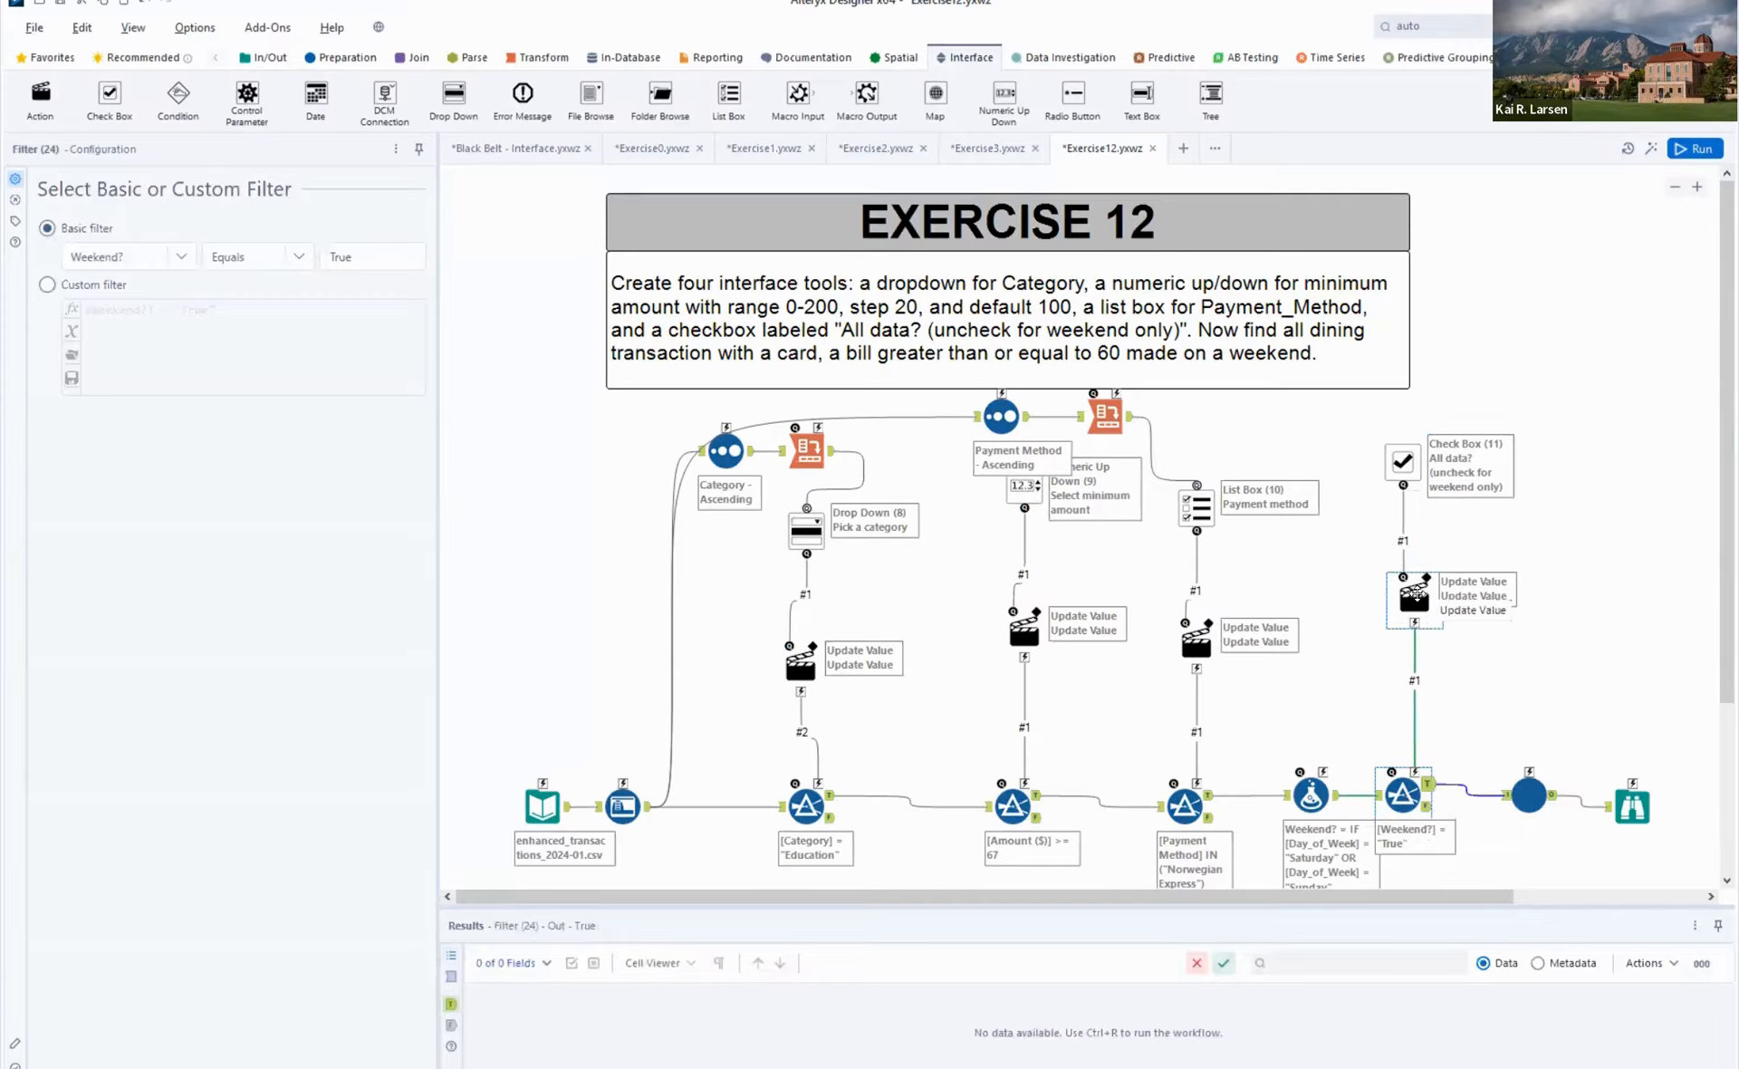
pyautogui.click(1416, 596)
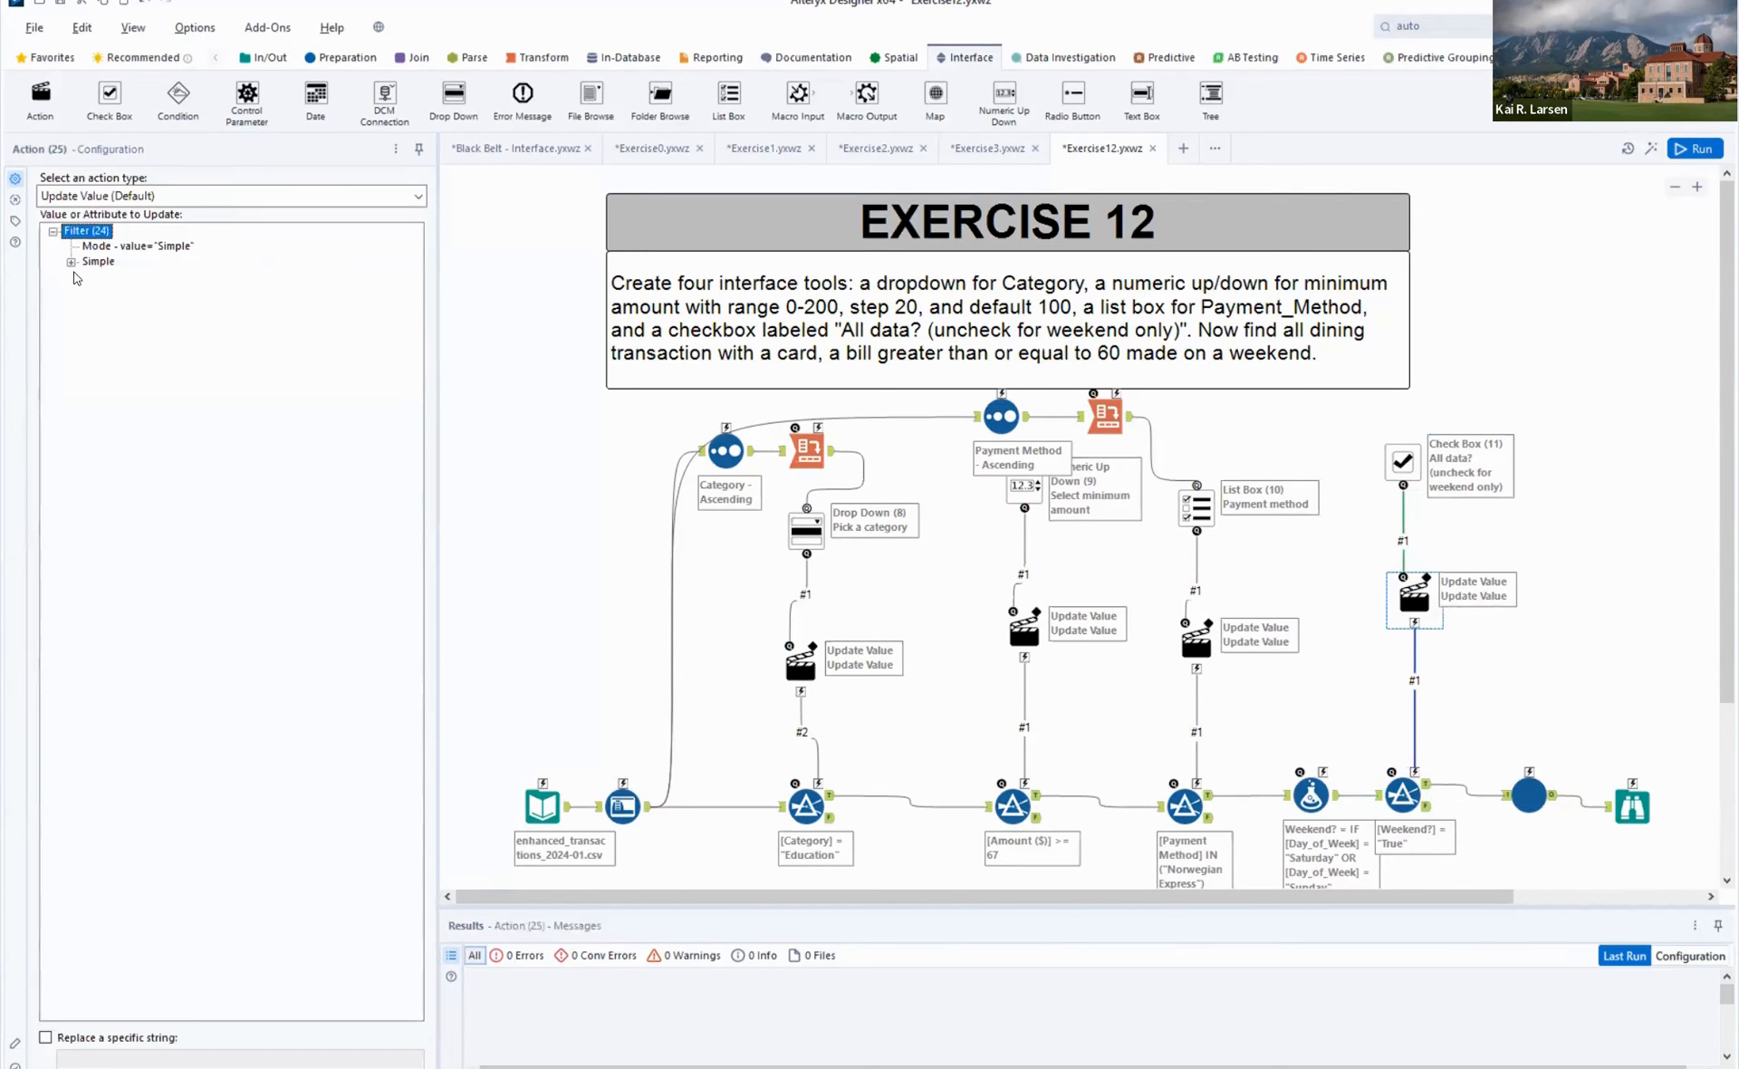
pyautogui.click(71, 262)
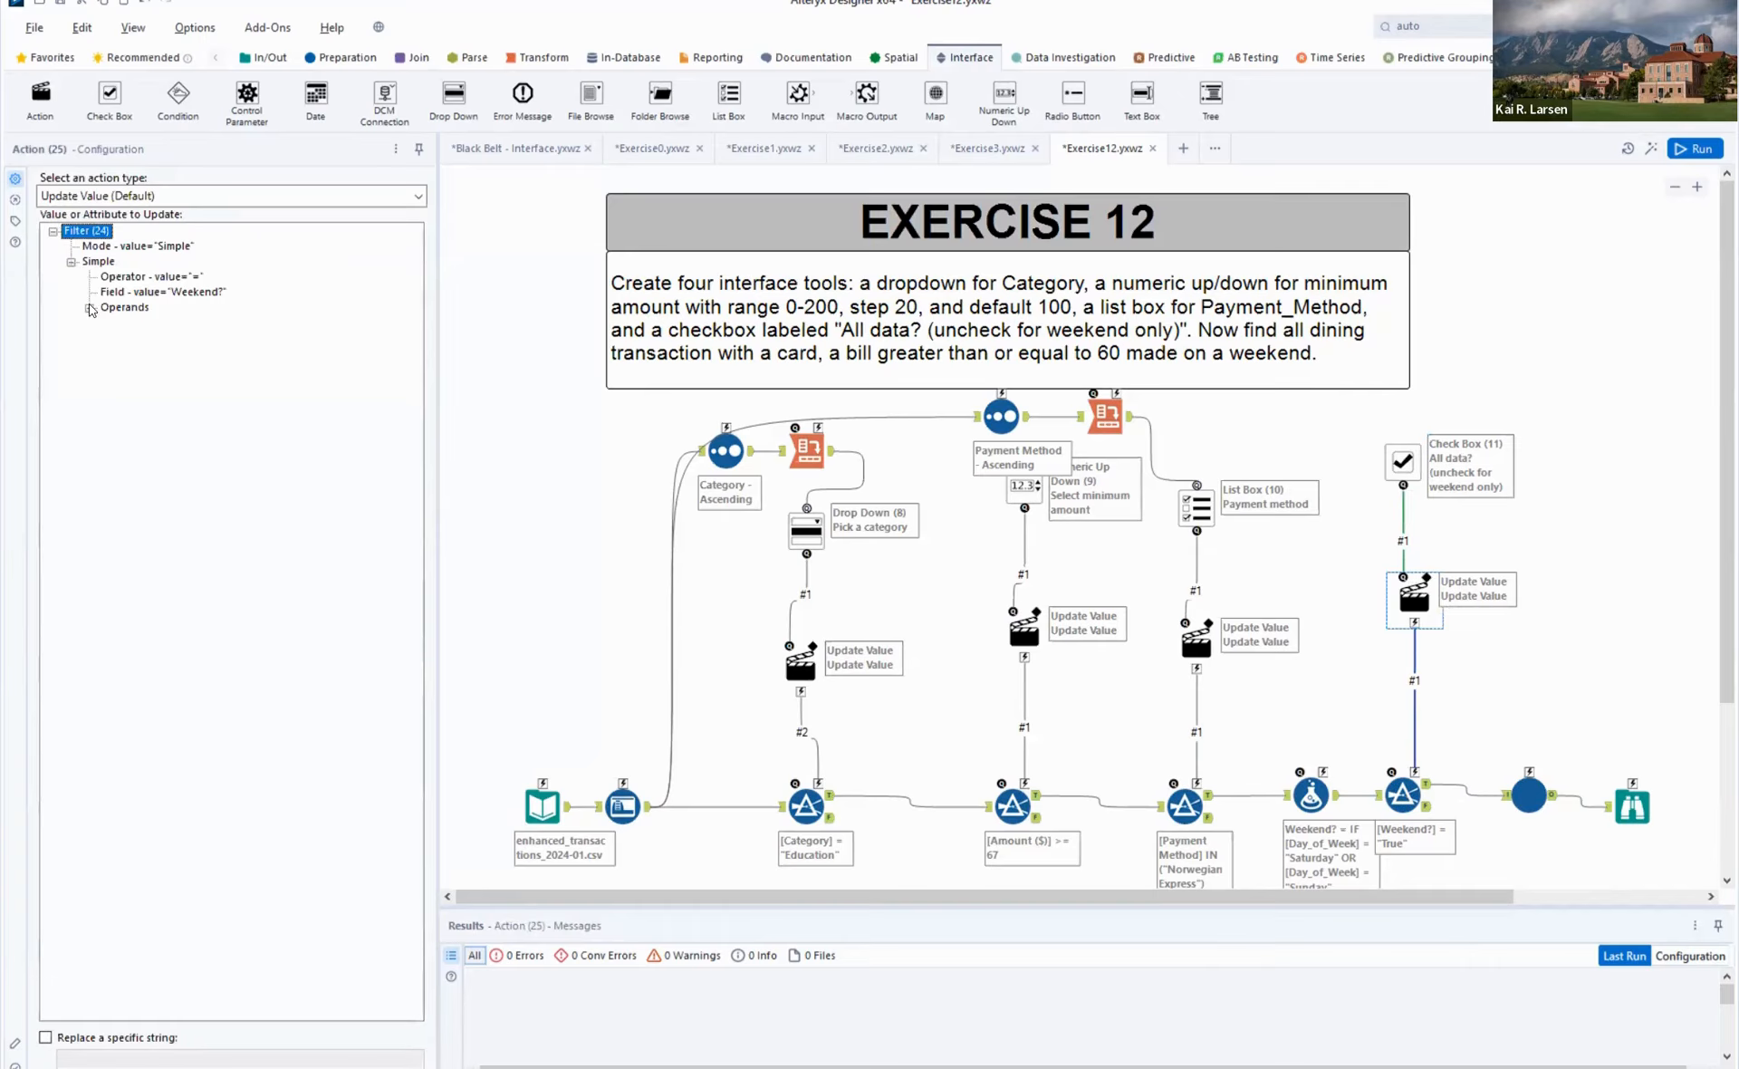
pyautogui.click(89, 308)
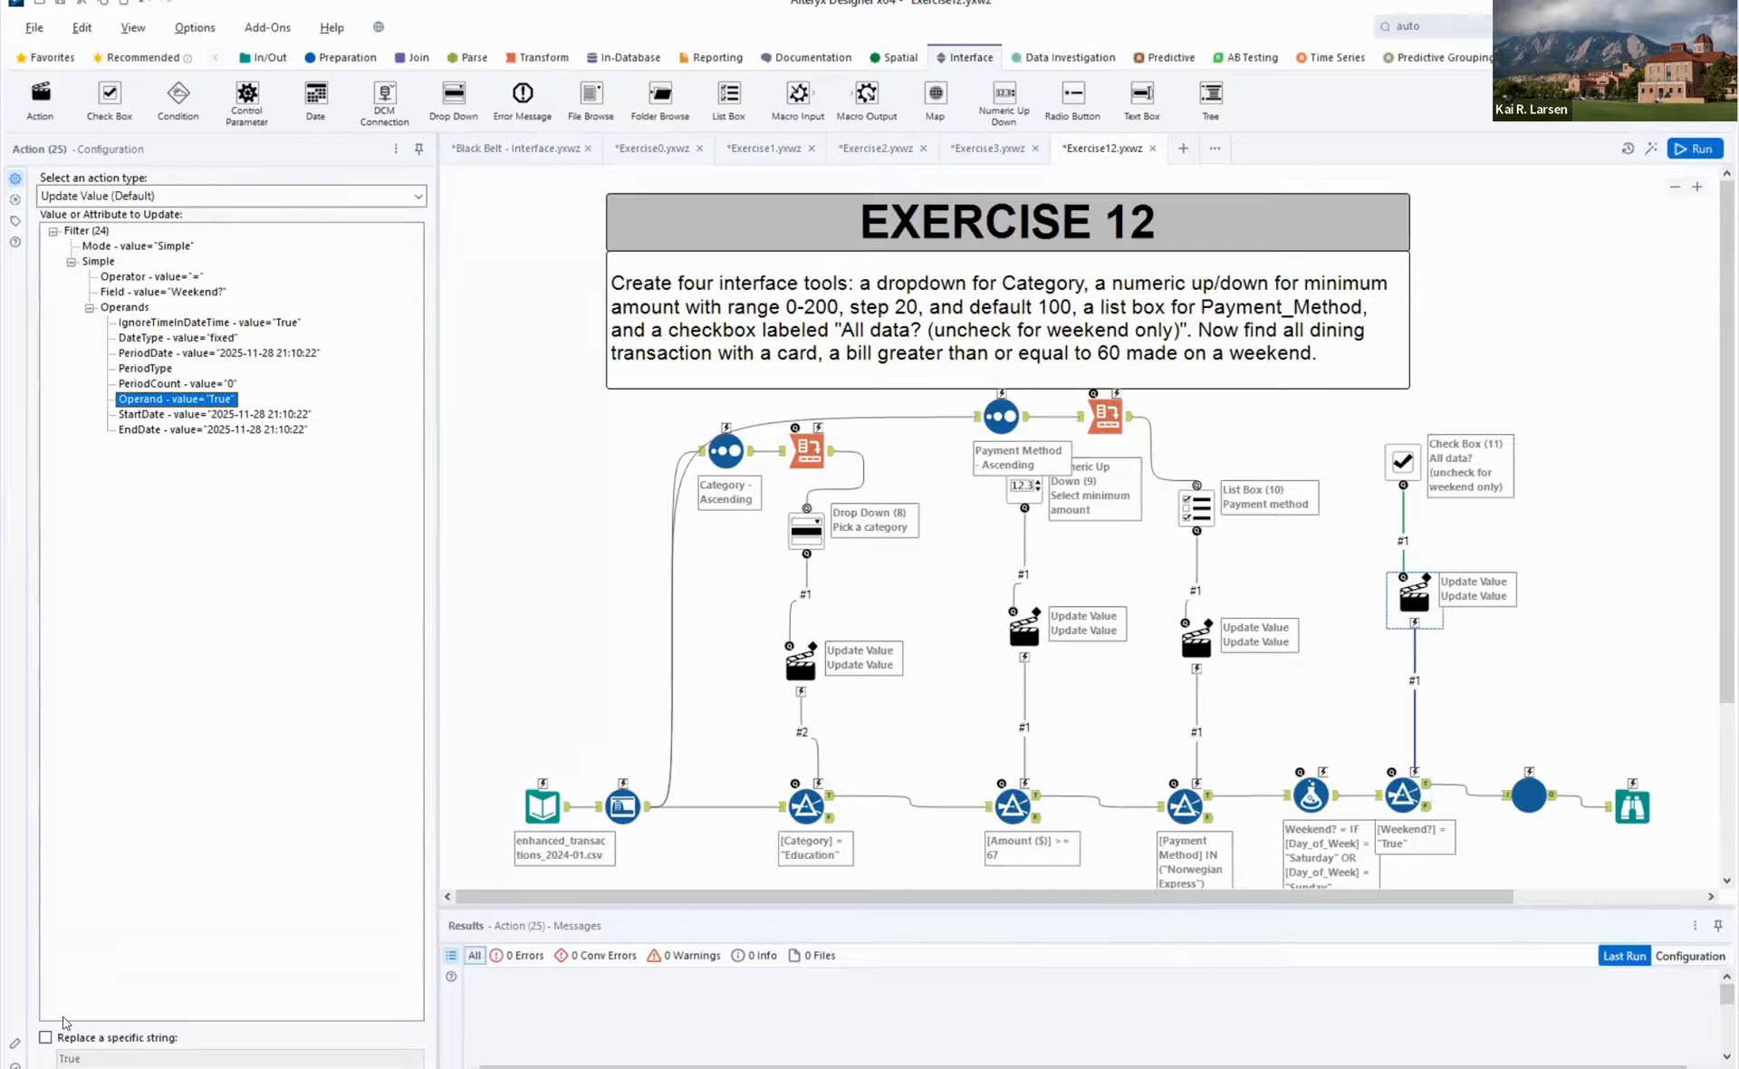
pyautogui.click(88, 1037)
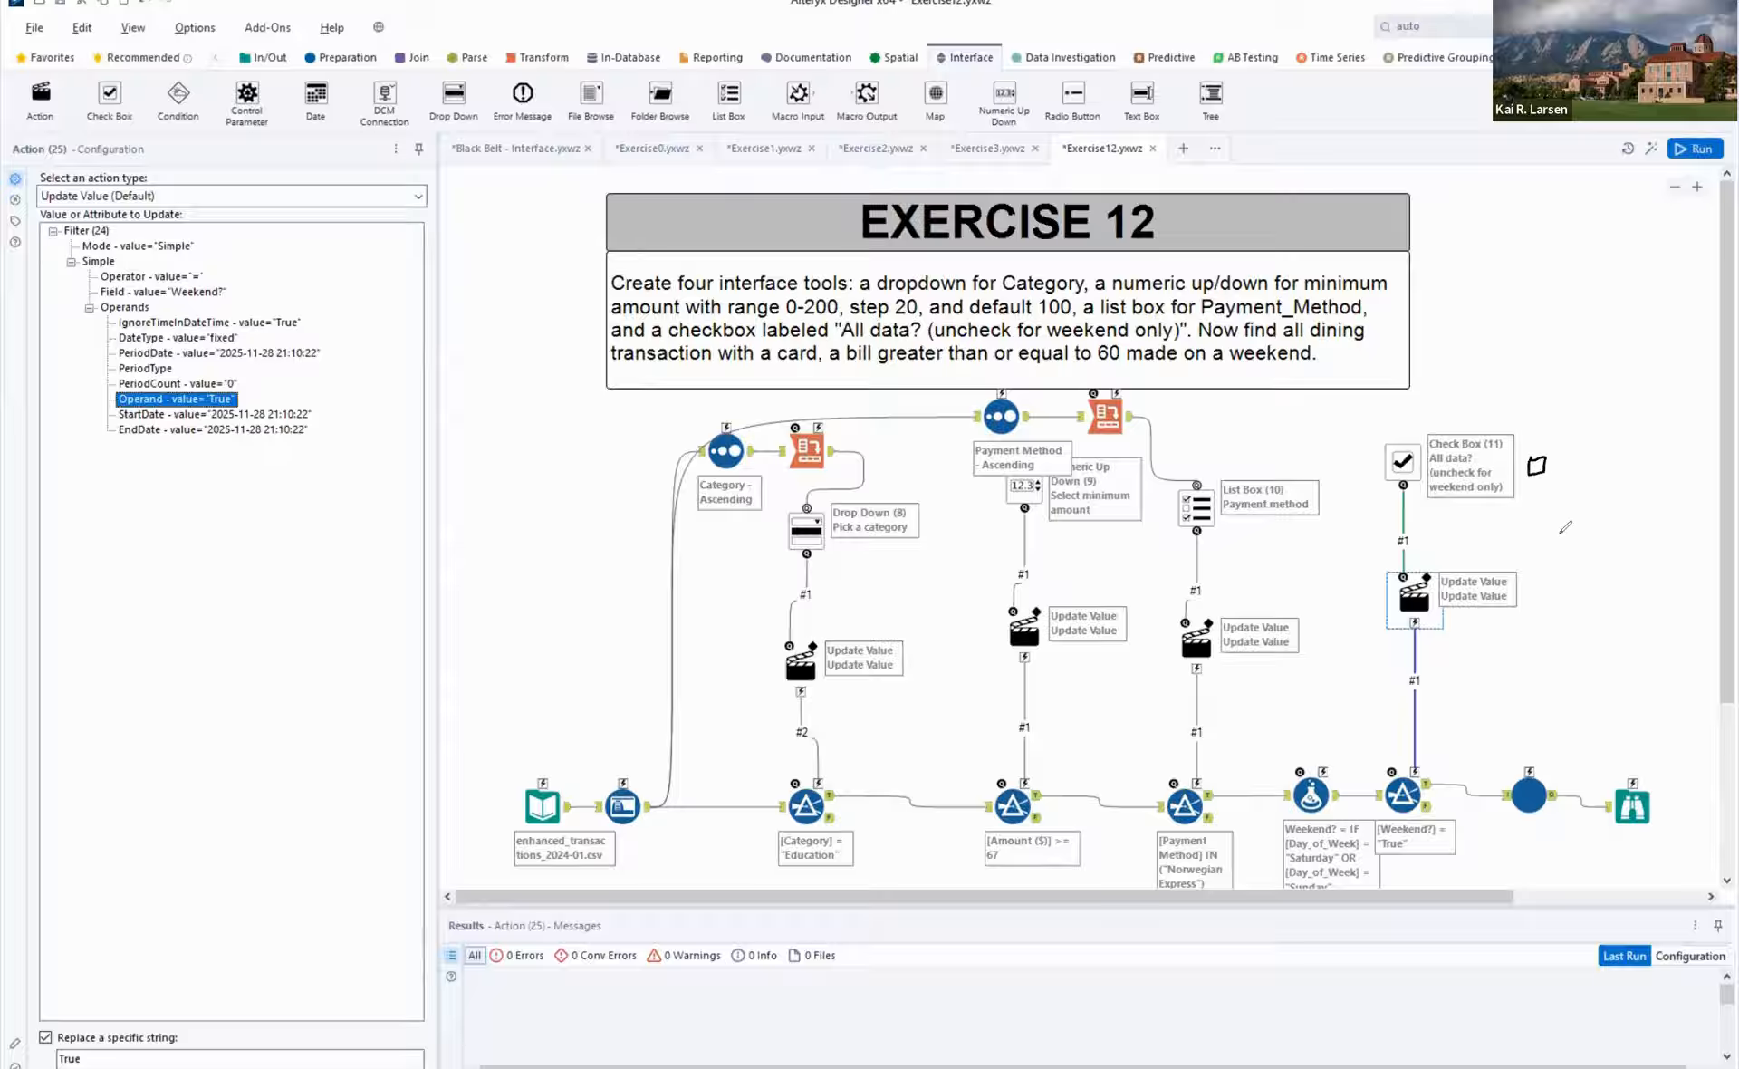
pyautogui.click(1565, 463)
pyautogui.moveTo(1564, 464); pyautogui.dragTo(1574, 470)
pyautogui.moveTo(1598, 455)
pyautogui.mouseDown()
pyautogui.moveTo(1594, 471)
pyautogui.moveTo(1606, 463)
pyautogui.mouseUp()
pyautogui.moveTo(1418, 494)
pyautogui.mouseDown()
pyautogui.moveTo(1418, 554)
pyautogui.moveTo(1432, 543)
pyautogui.mouseUp()
pyautogui.moveTo(1424, 631); pyautogui.dragTo(1428, 748)
pyautogui.moveTo(1409, 828)
pyautogui.mouseDown()
pyautogui.moveTo(1375, 832)
pyautogui.moveTo(1388, 859)
pyautogui.moveTo(1409, 828)
pyautogui.moveTo(1410, 868)
pyautogui.moveTo(1418, 853)
pyautogui.moveTo(1470, 872)
pyautogui.mouseUp()
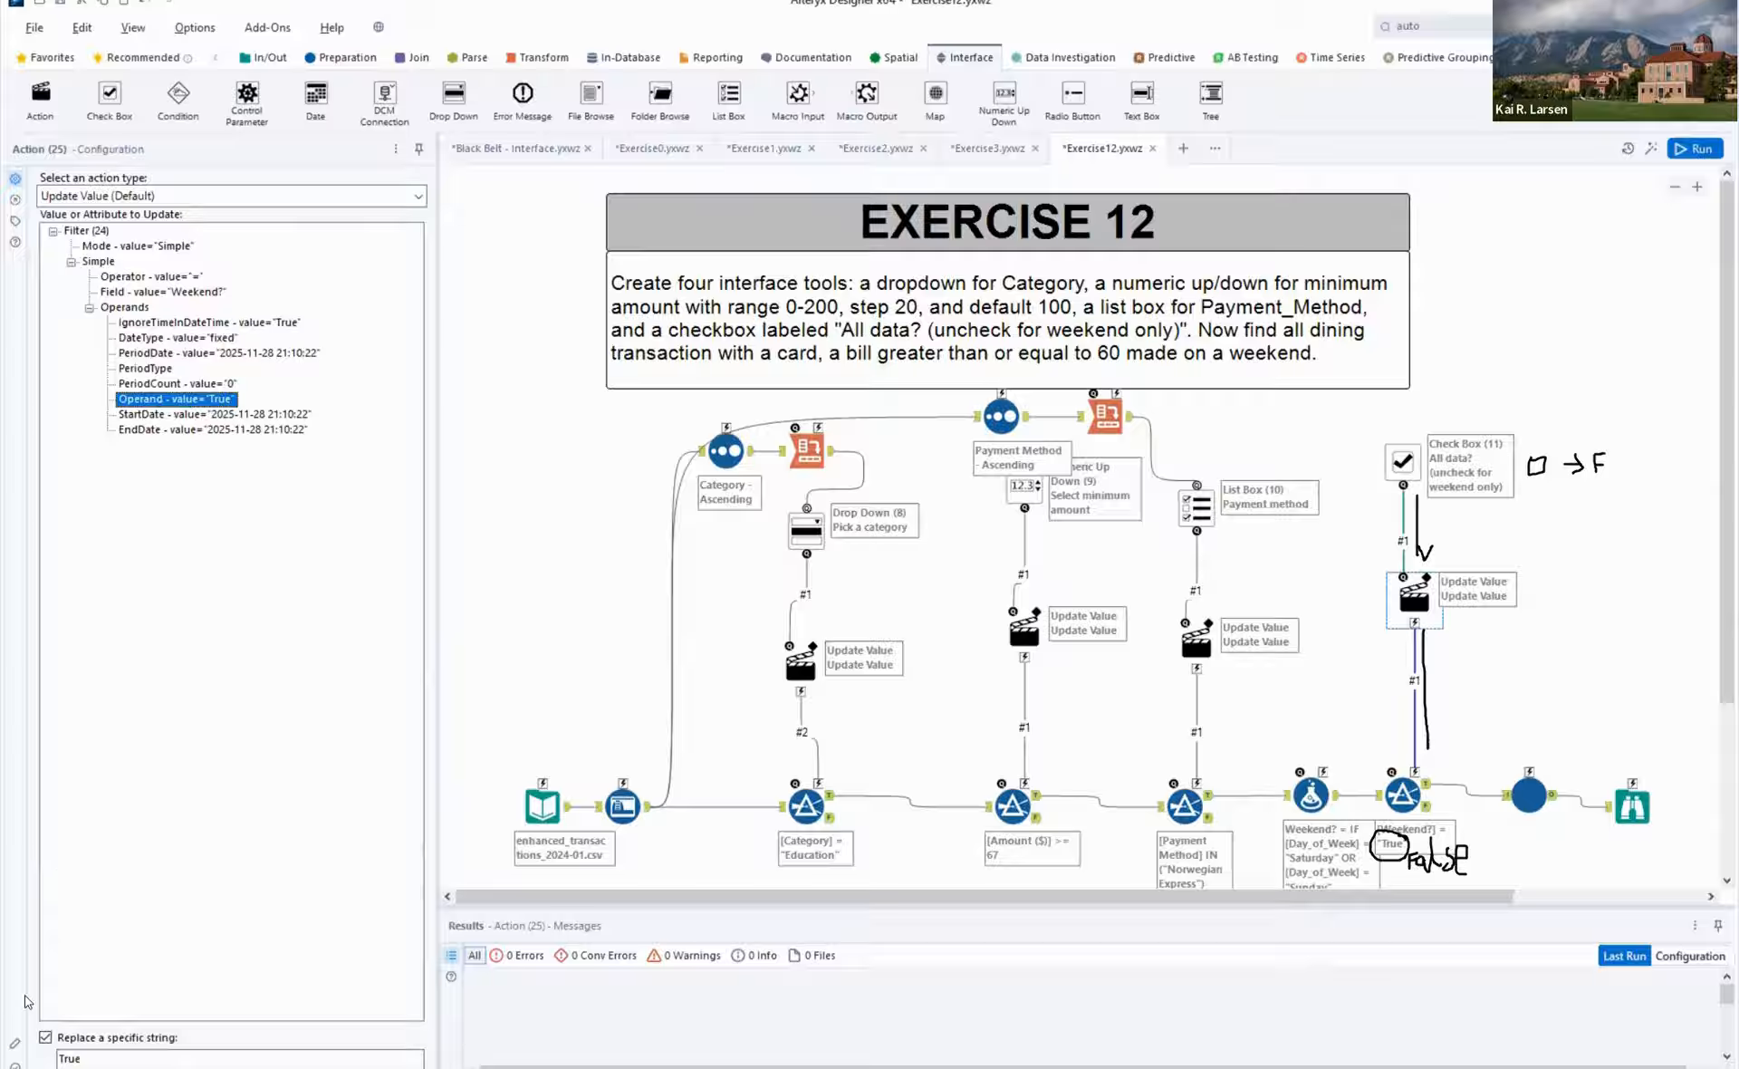
# - Change the Check Box's question text to "All data? (check for weekend only)" and run the workflow
pyautogui.click(1409, 459)
pyautogui.doubleClick(109, 198)
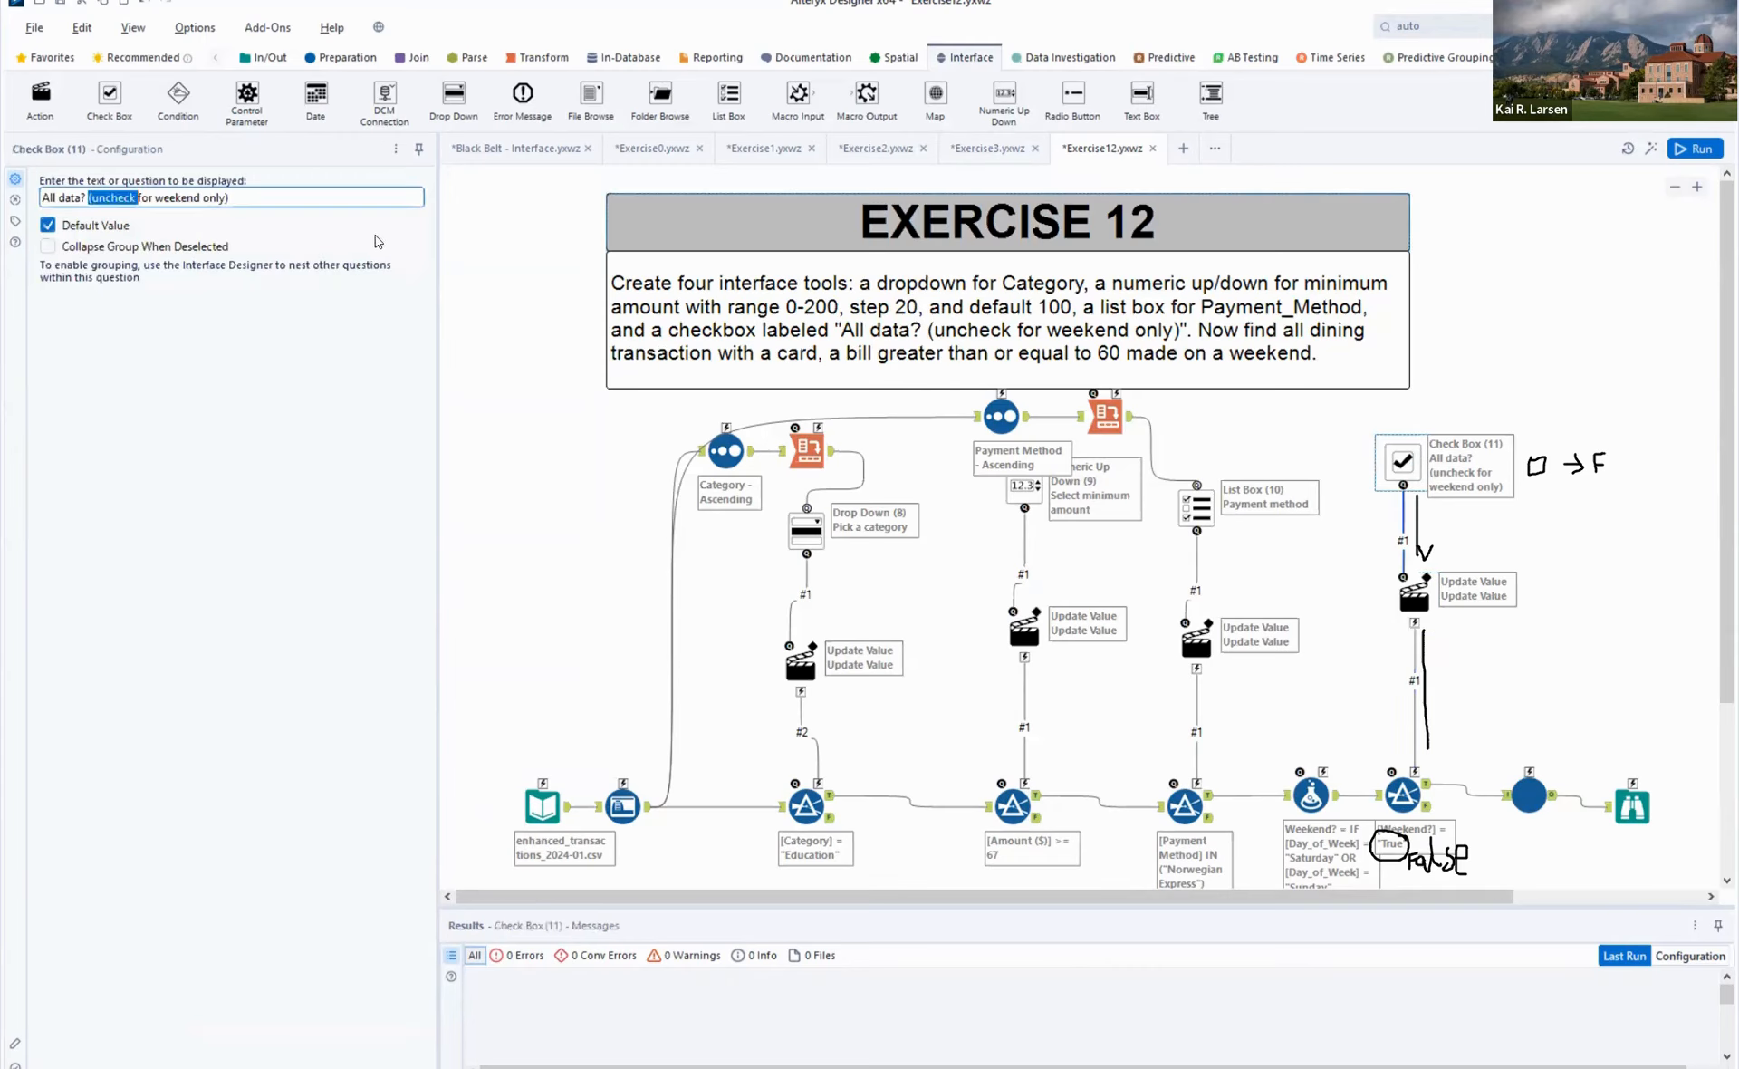
pyautogui.press('BackSpace')
pyautogui.write('(check')
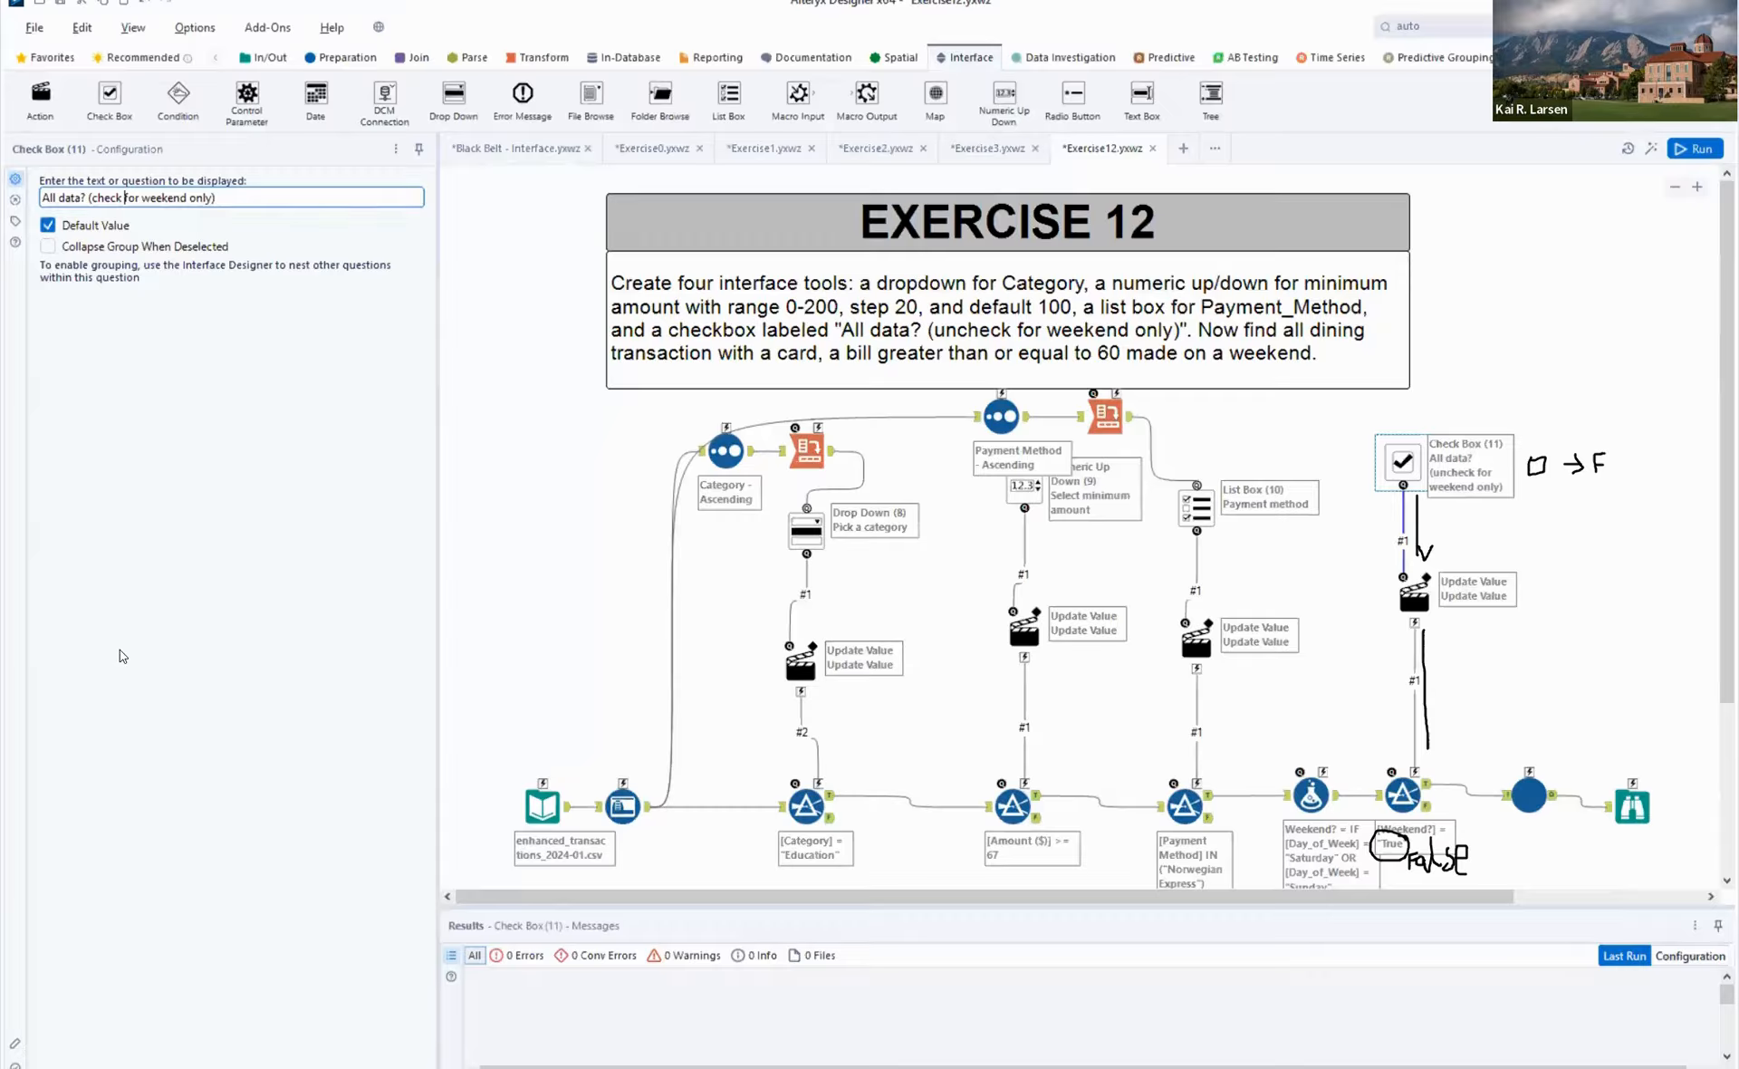
pyautogui.press('Escape')
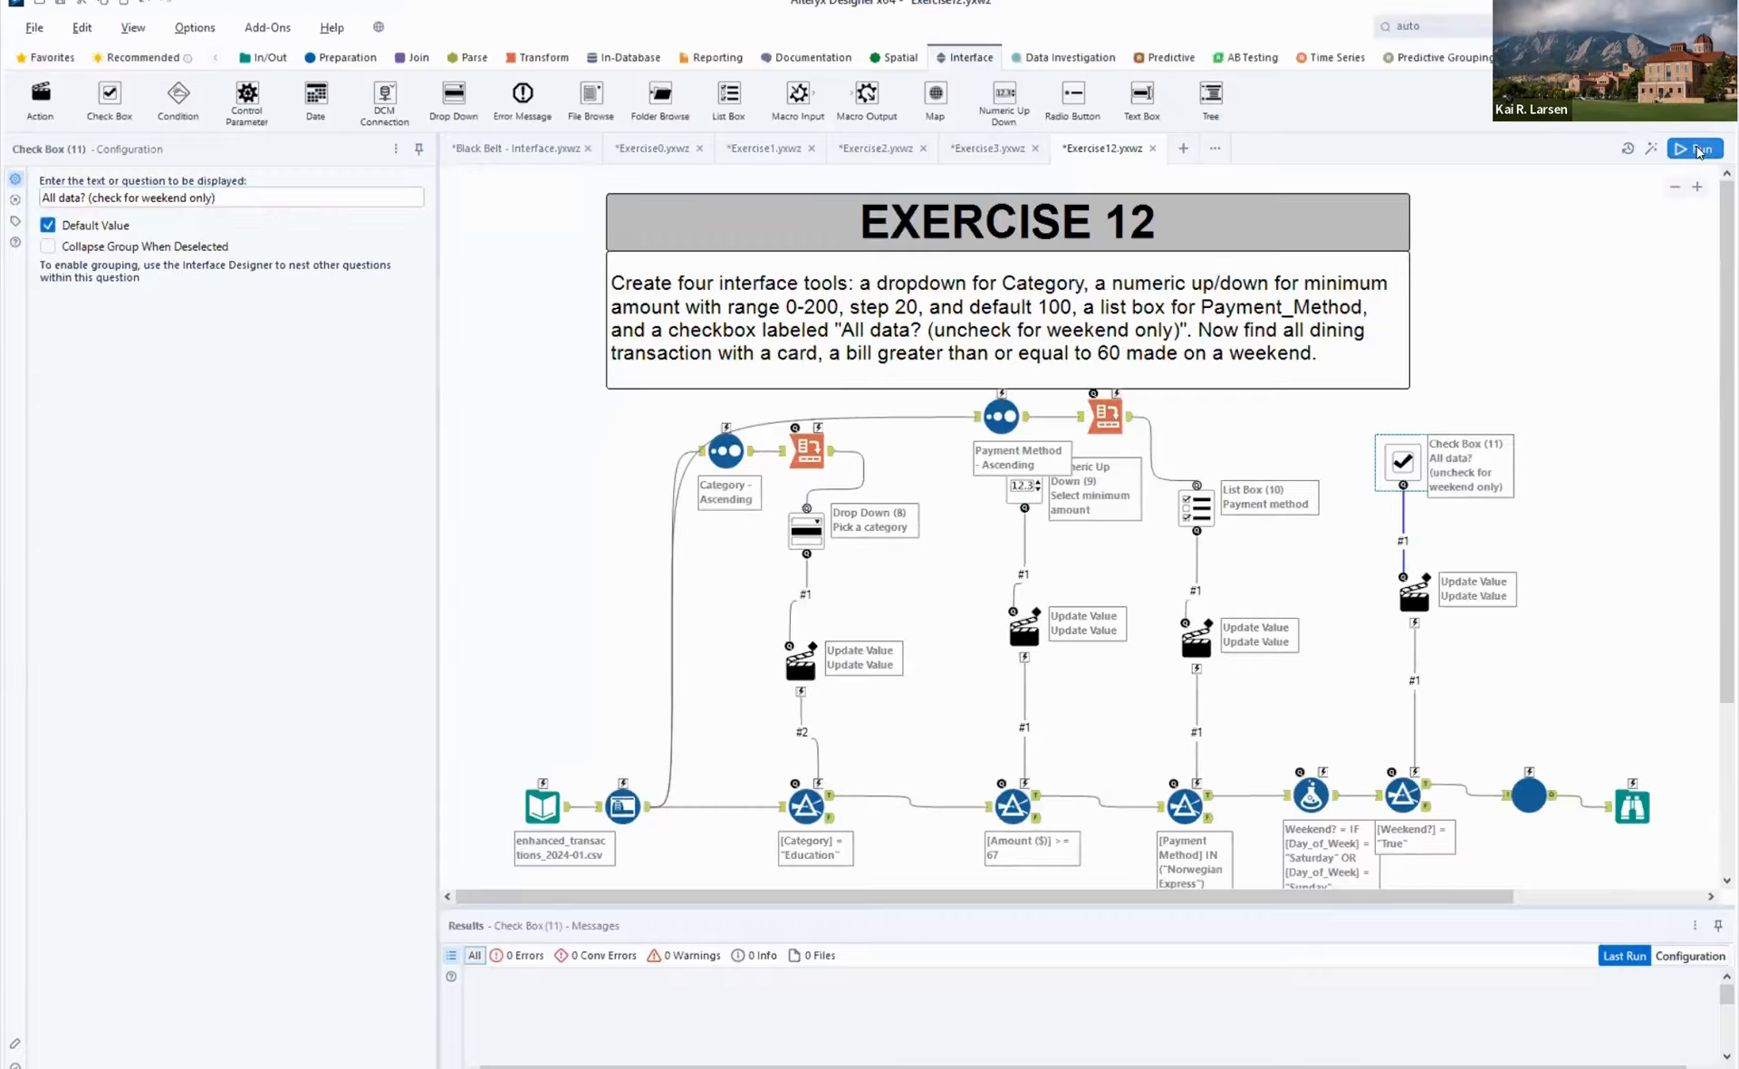
pyautogui.click(1698, 150)
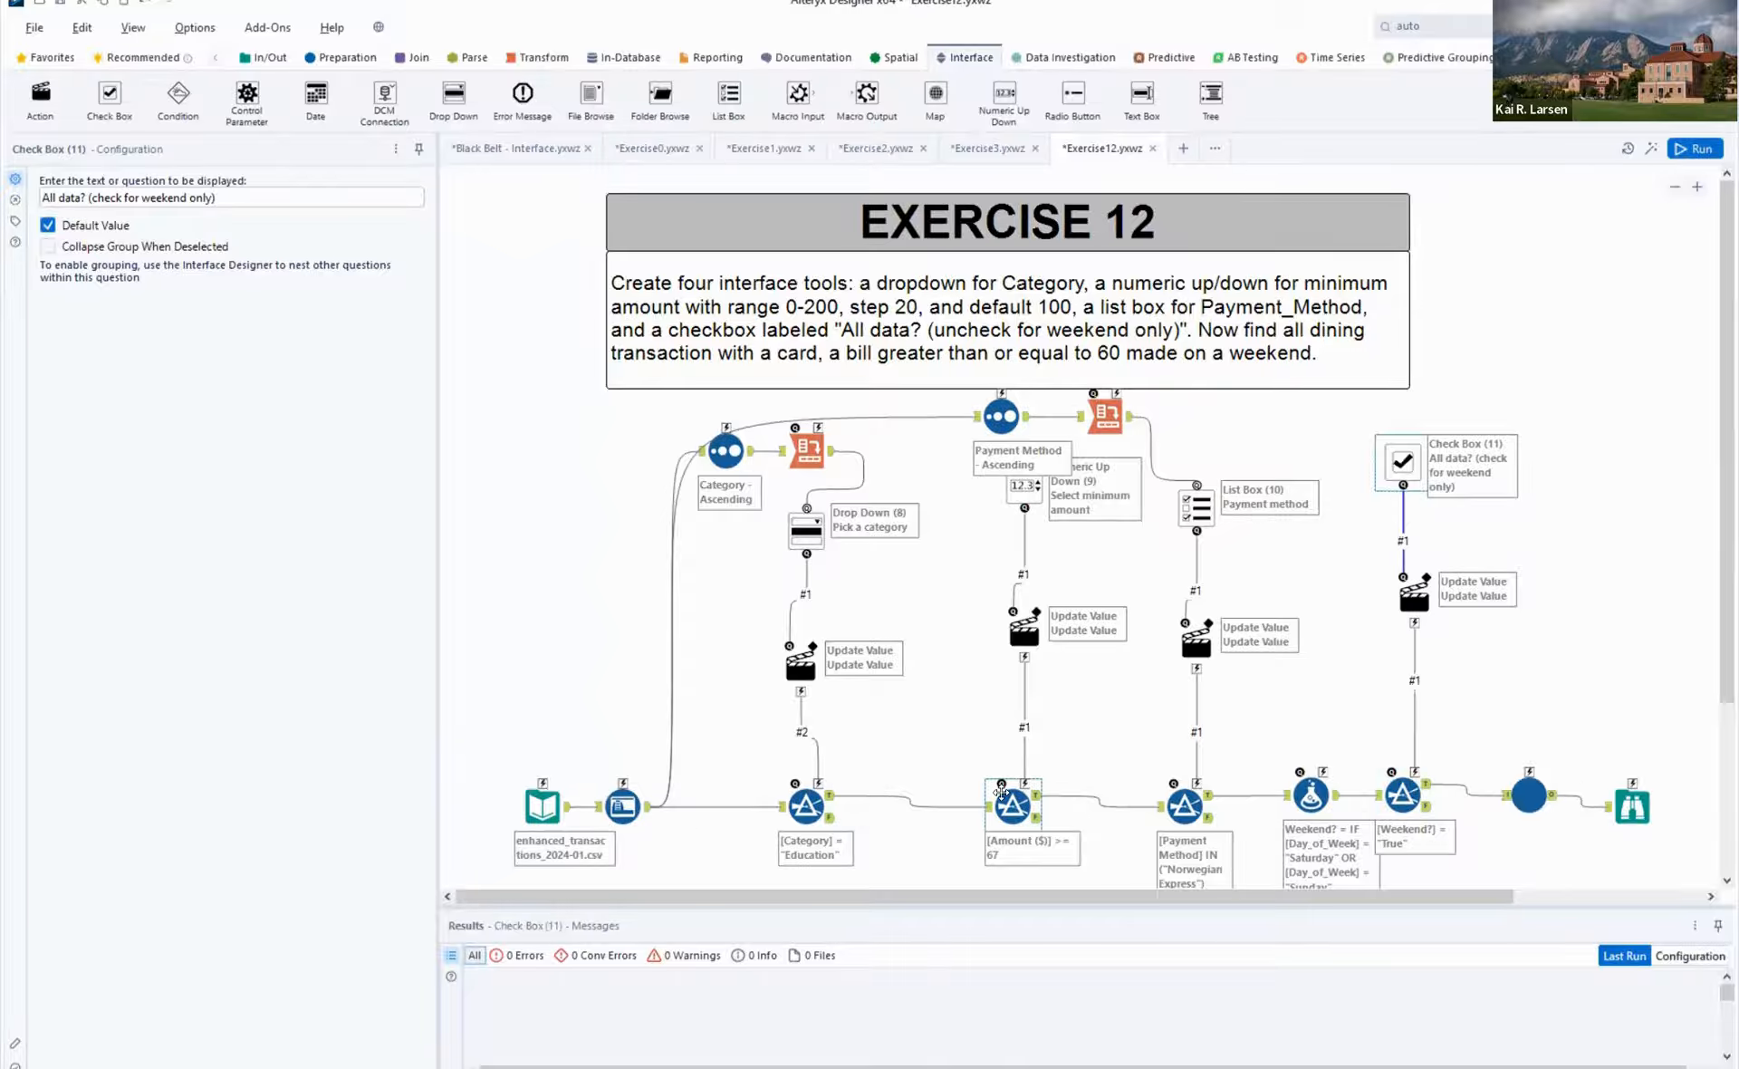
pyautogui.hotkey('ctrl', 'r')
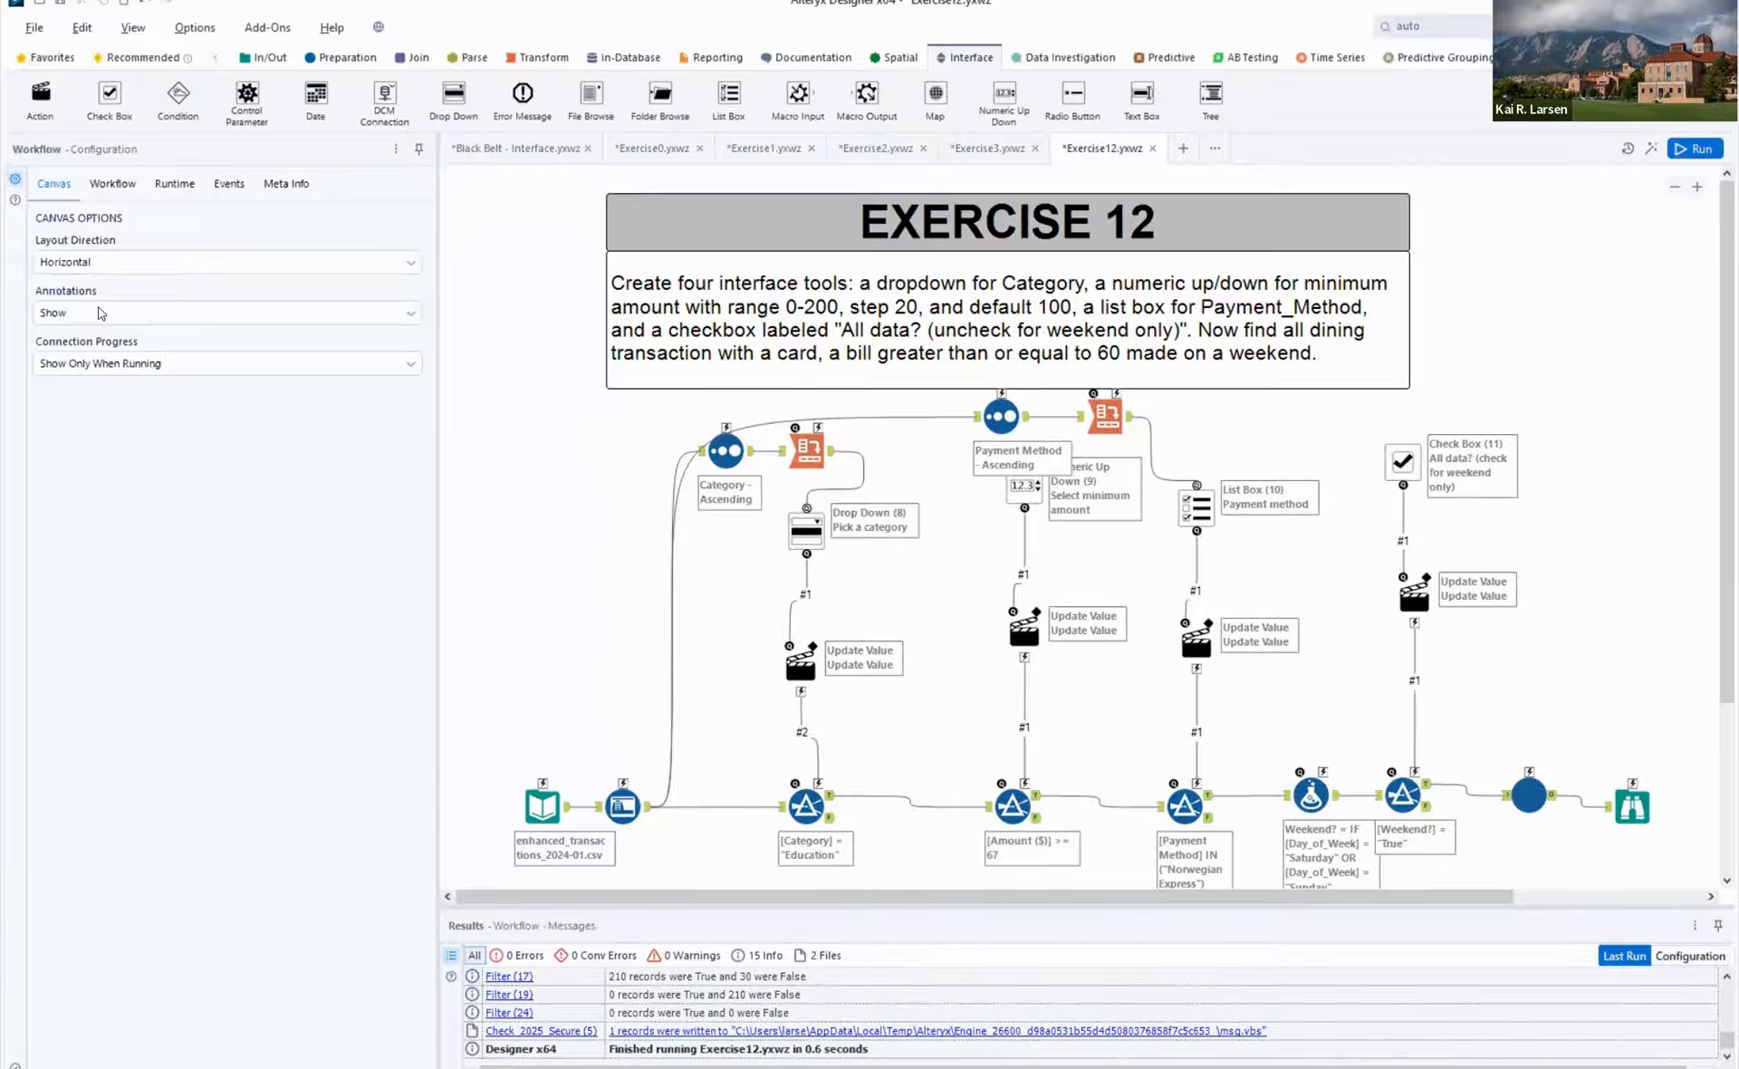
# - Set the workflow canvas to show annotations with tool names and to always show connection progress
pyautogui.click(102, 319)
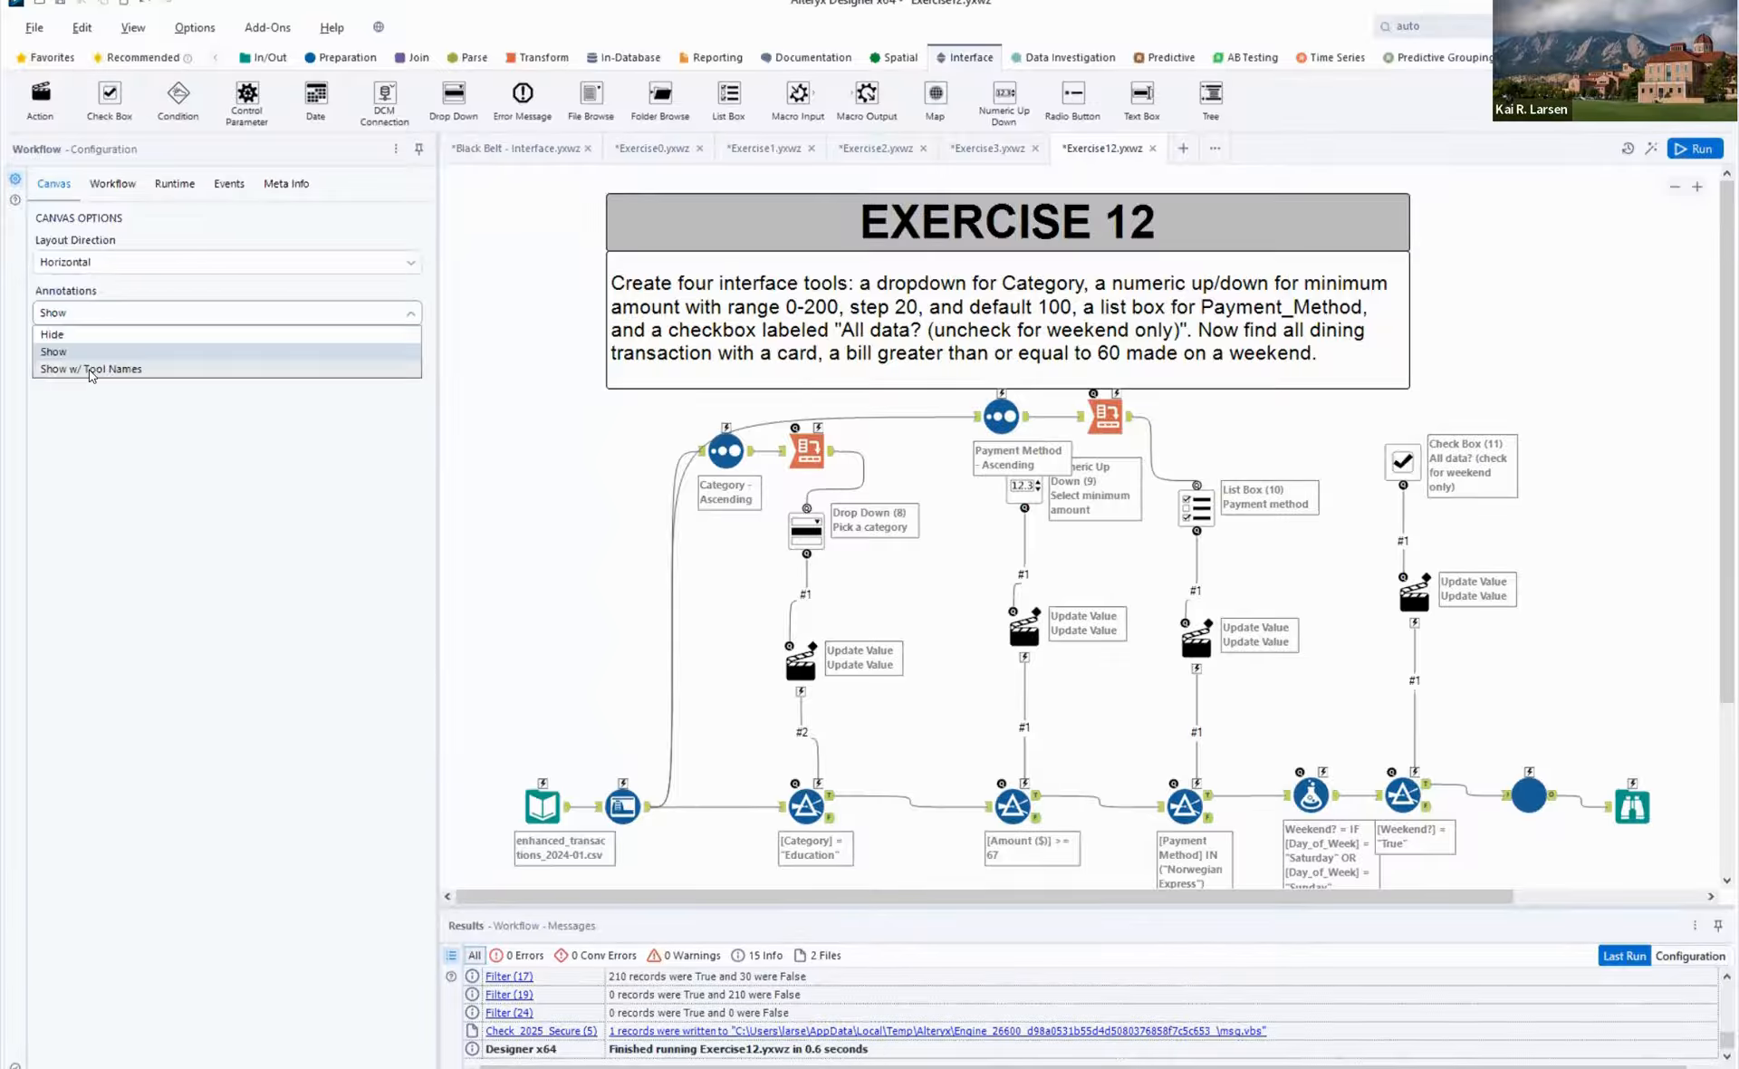
pyautogui.click(92, 369)
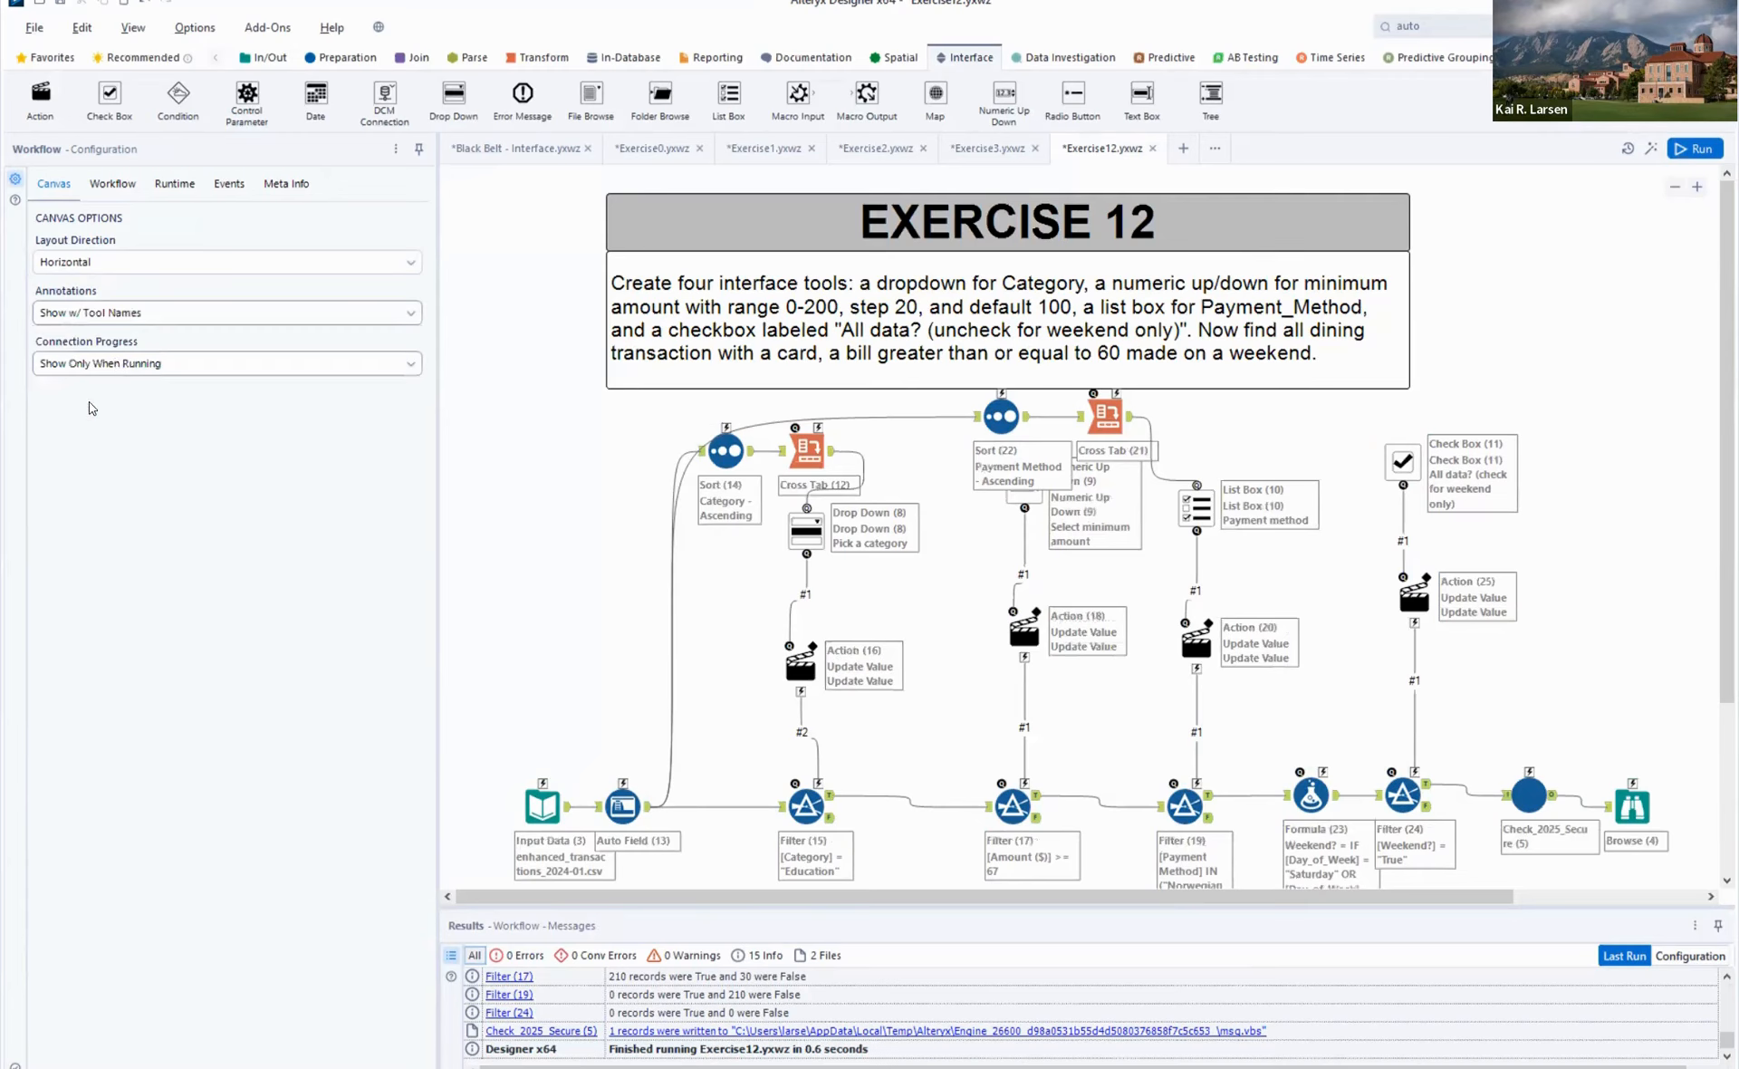
pyautogui.click(117, 364)
pyautogui.click(86, 400)
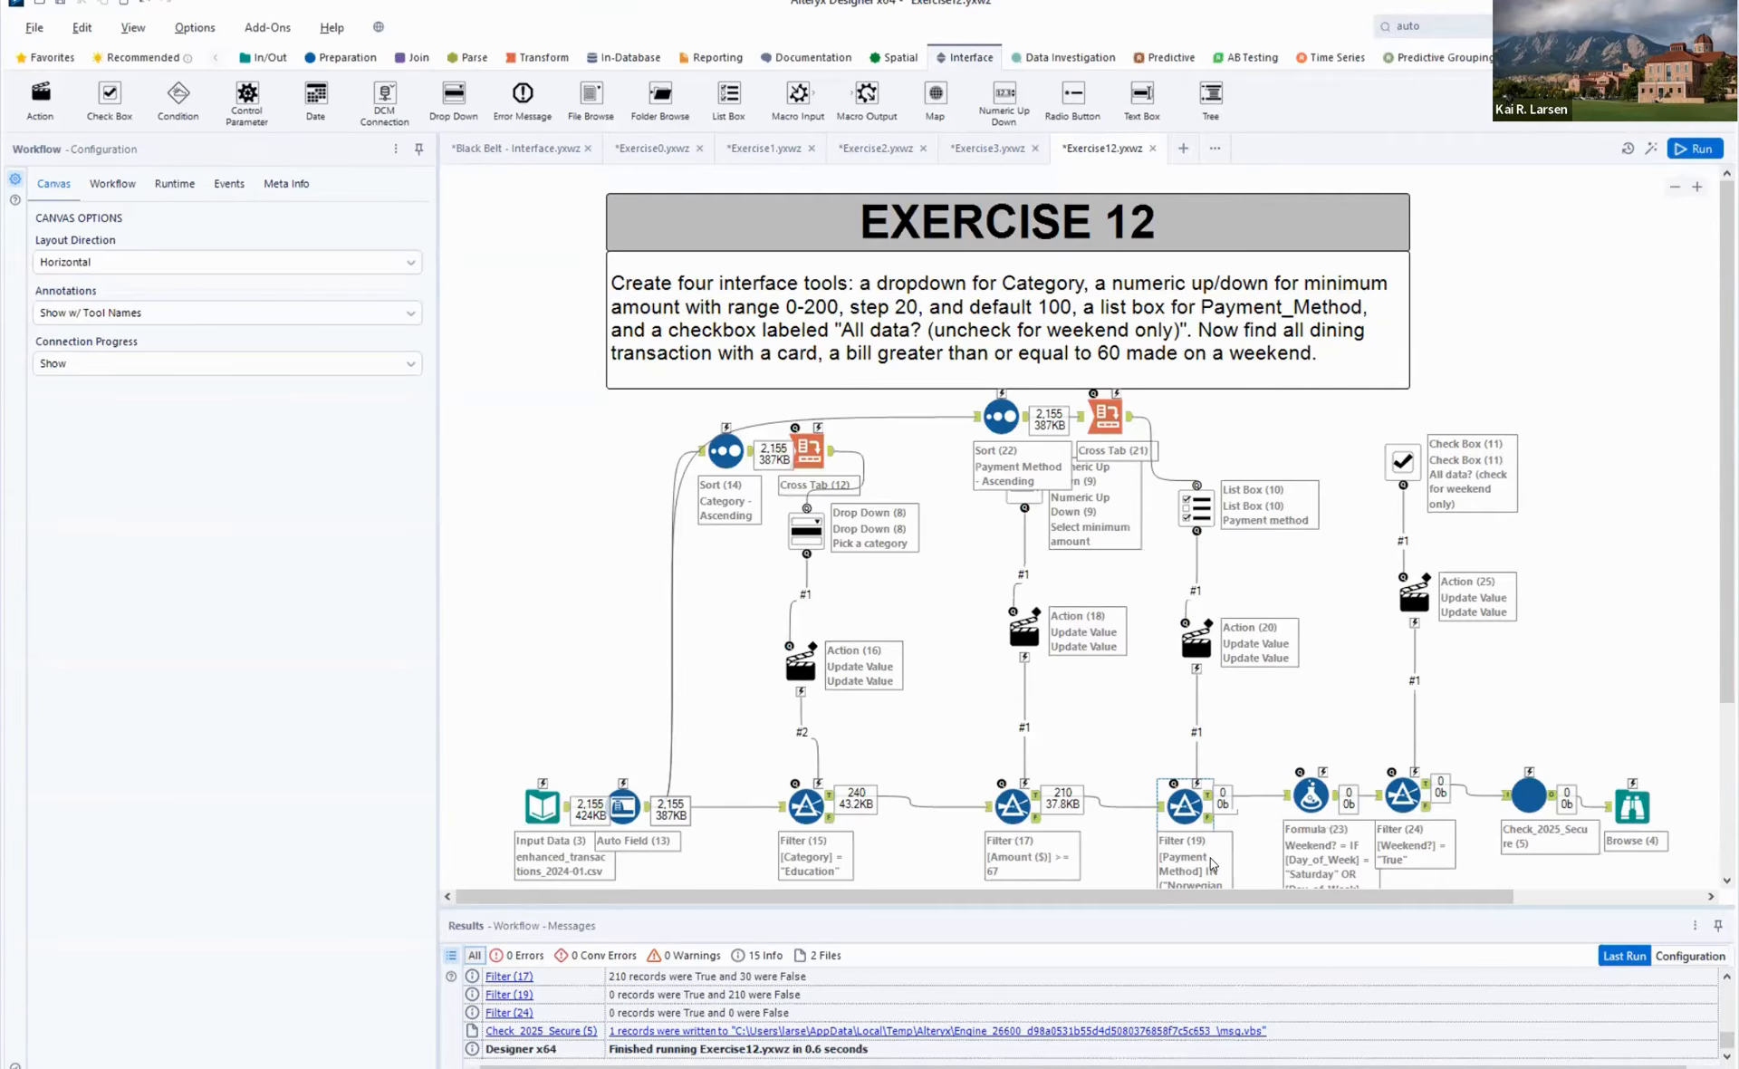
# - Check the amount Filter's True output and change the Payment Method Filter's custom expression to [Payment Method] IN ("Card")
pyautogui.scroll(-1, 1236, 824)
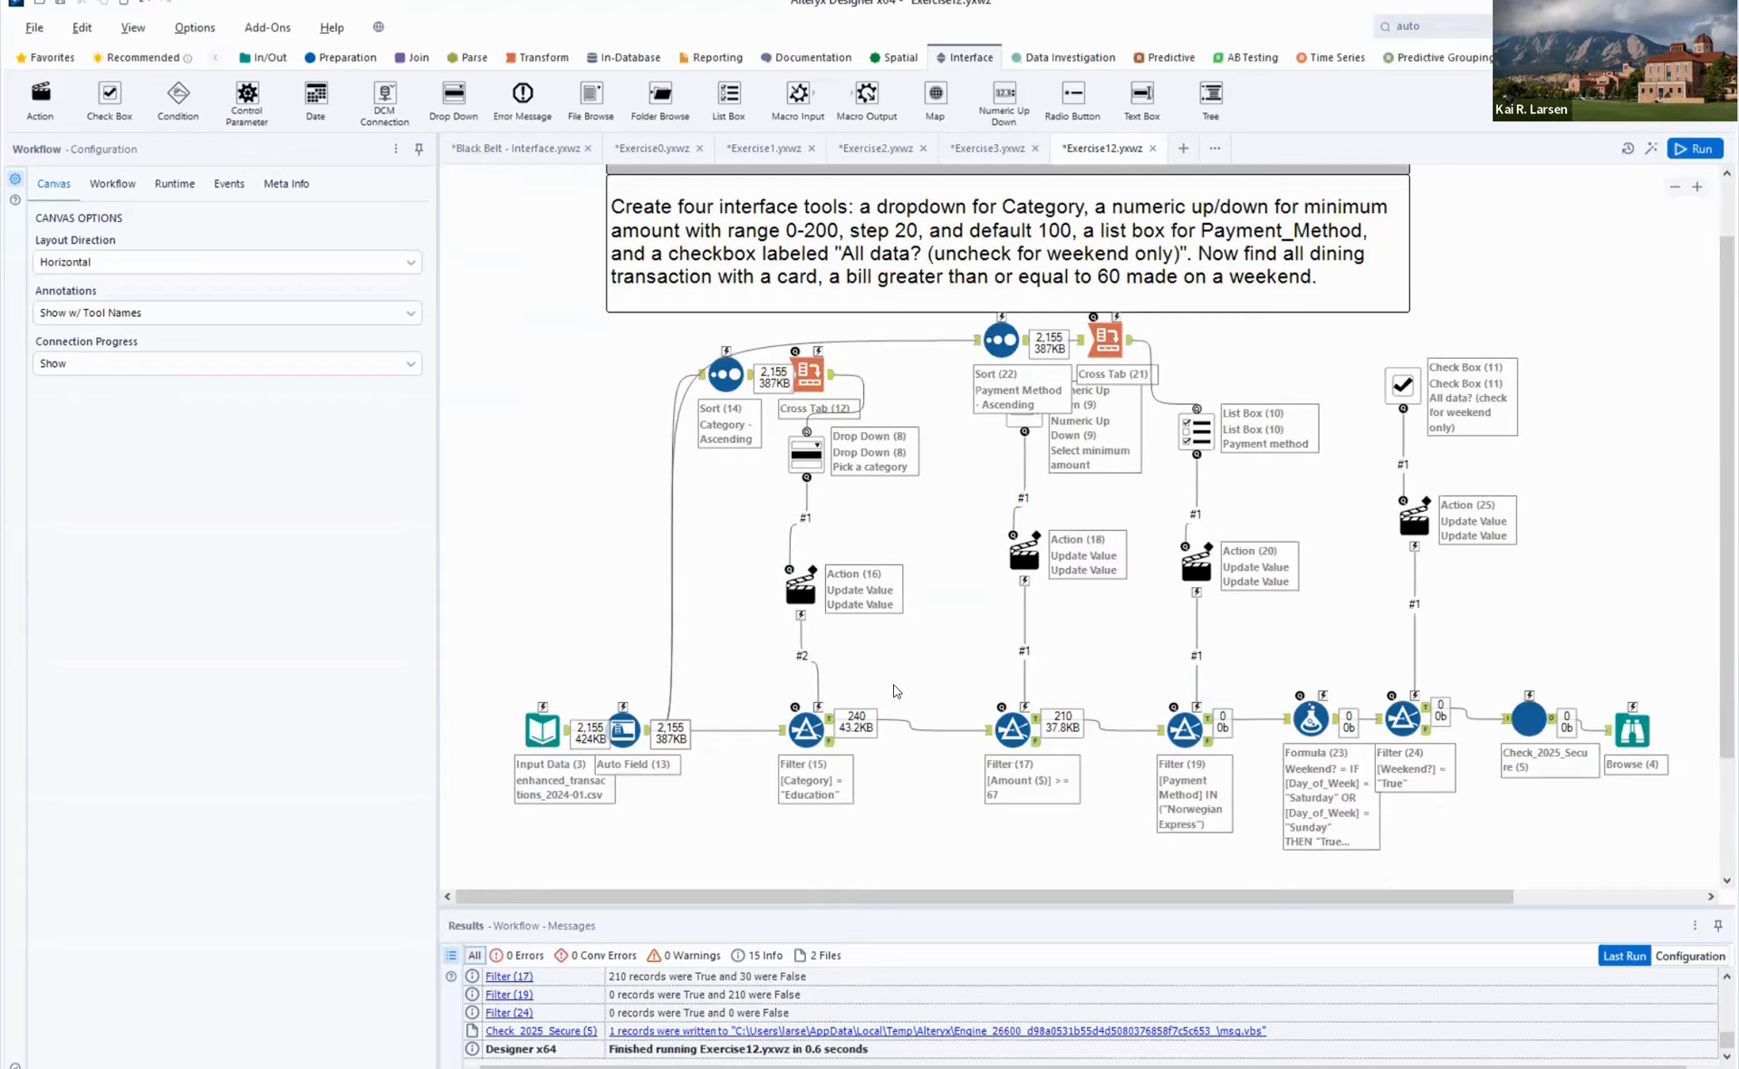
pyautogui.click(1038, 722)
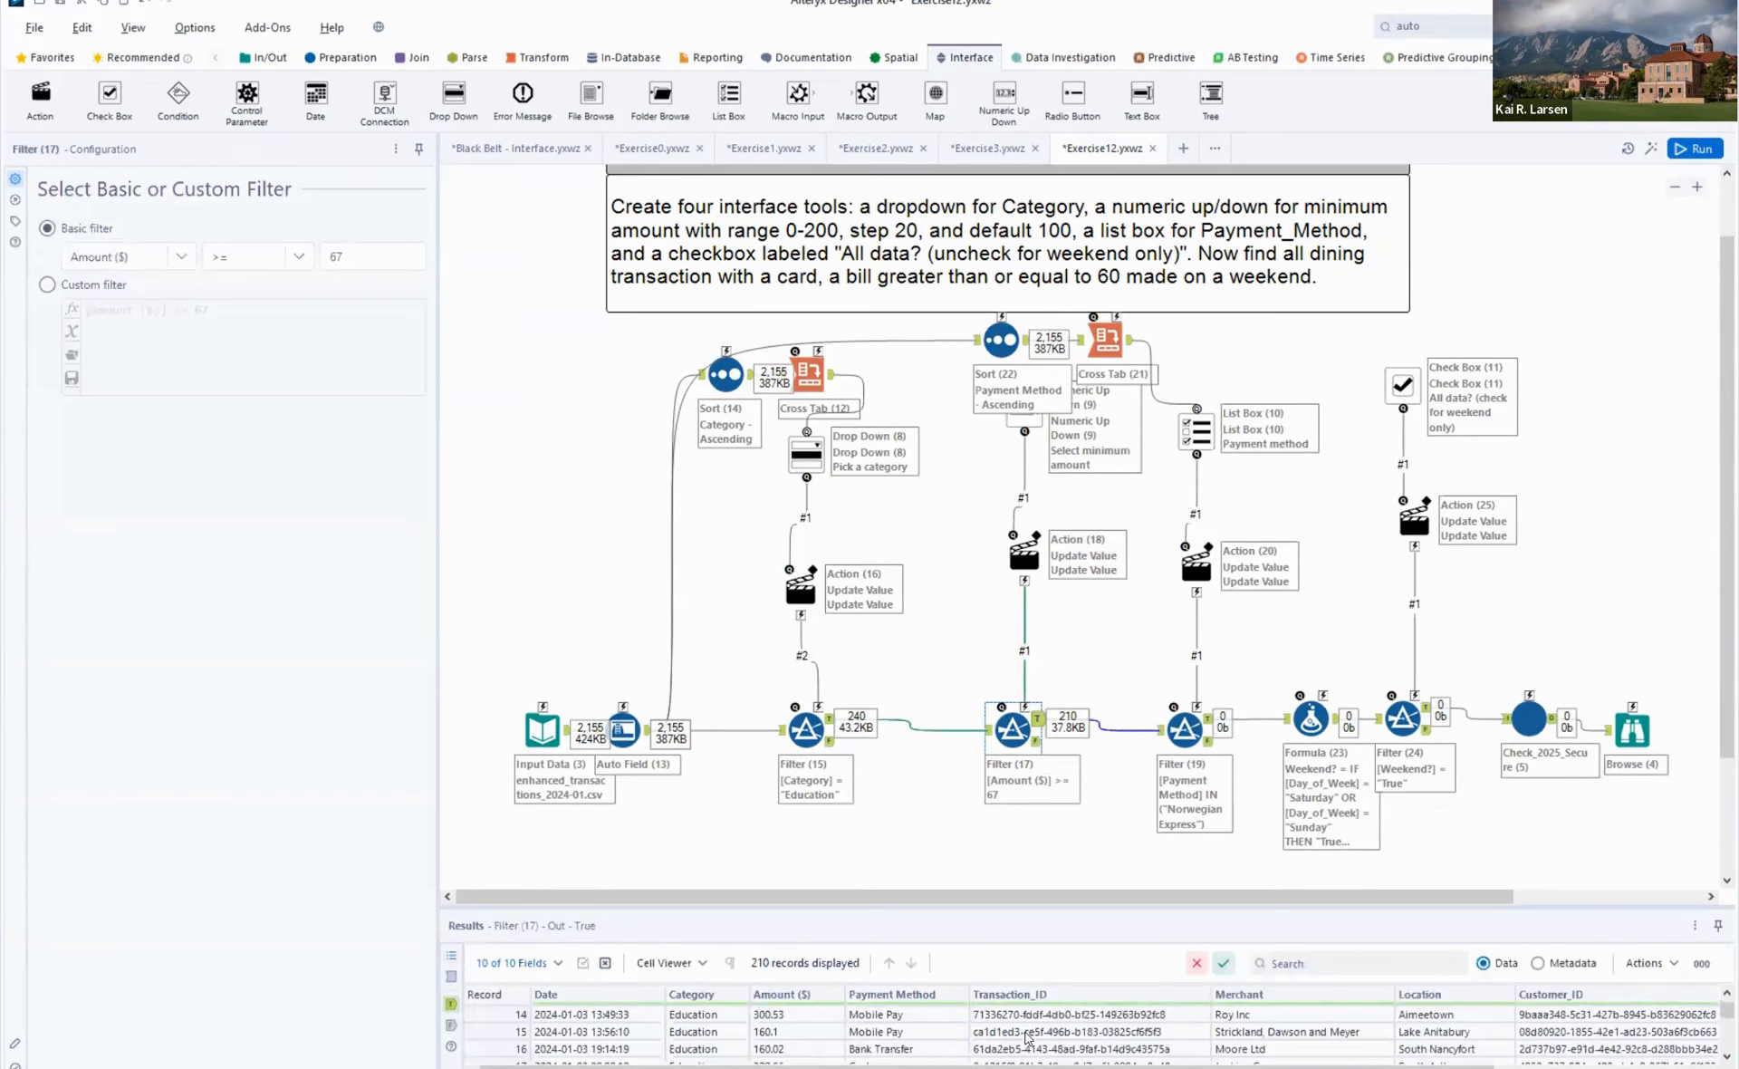
pyautogui.scroll(3, 1028, 1037)
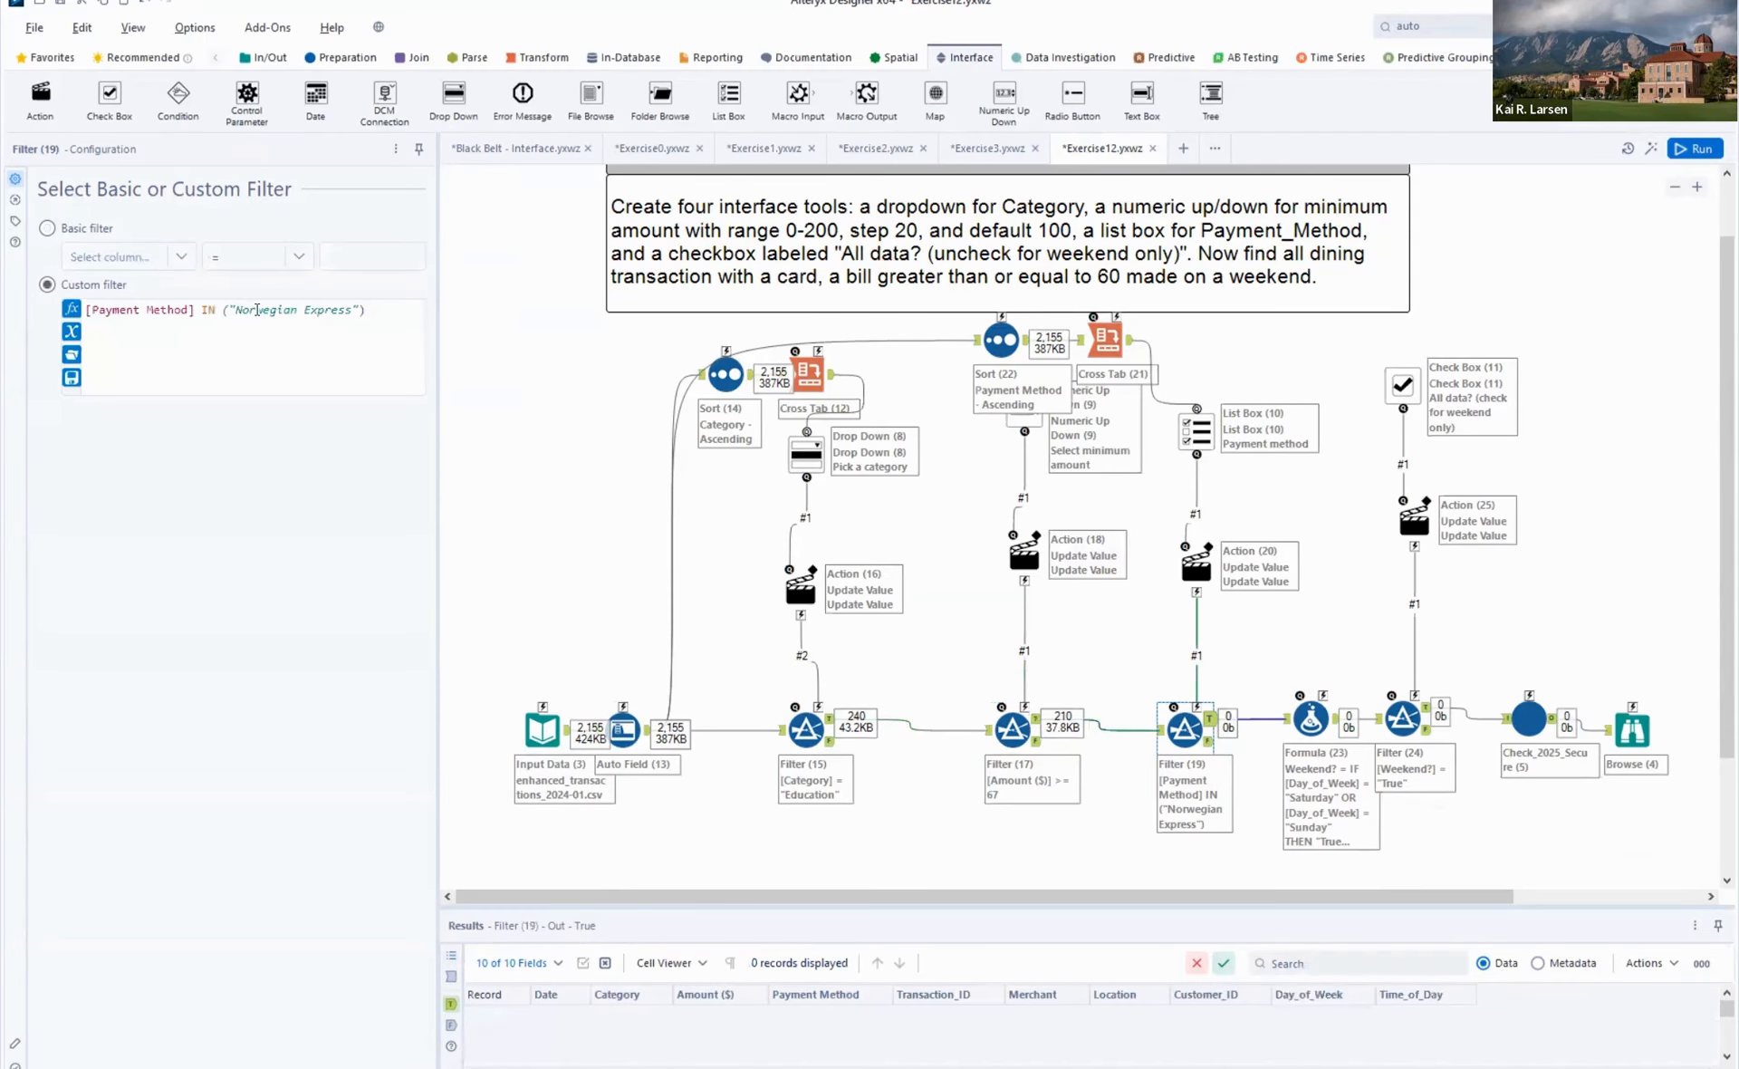
pyautogui.moveTo(289, 311); pyautogui.dragTo(324, 312)
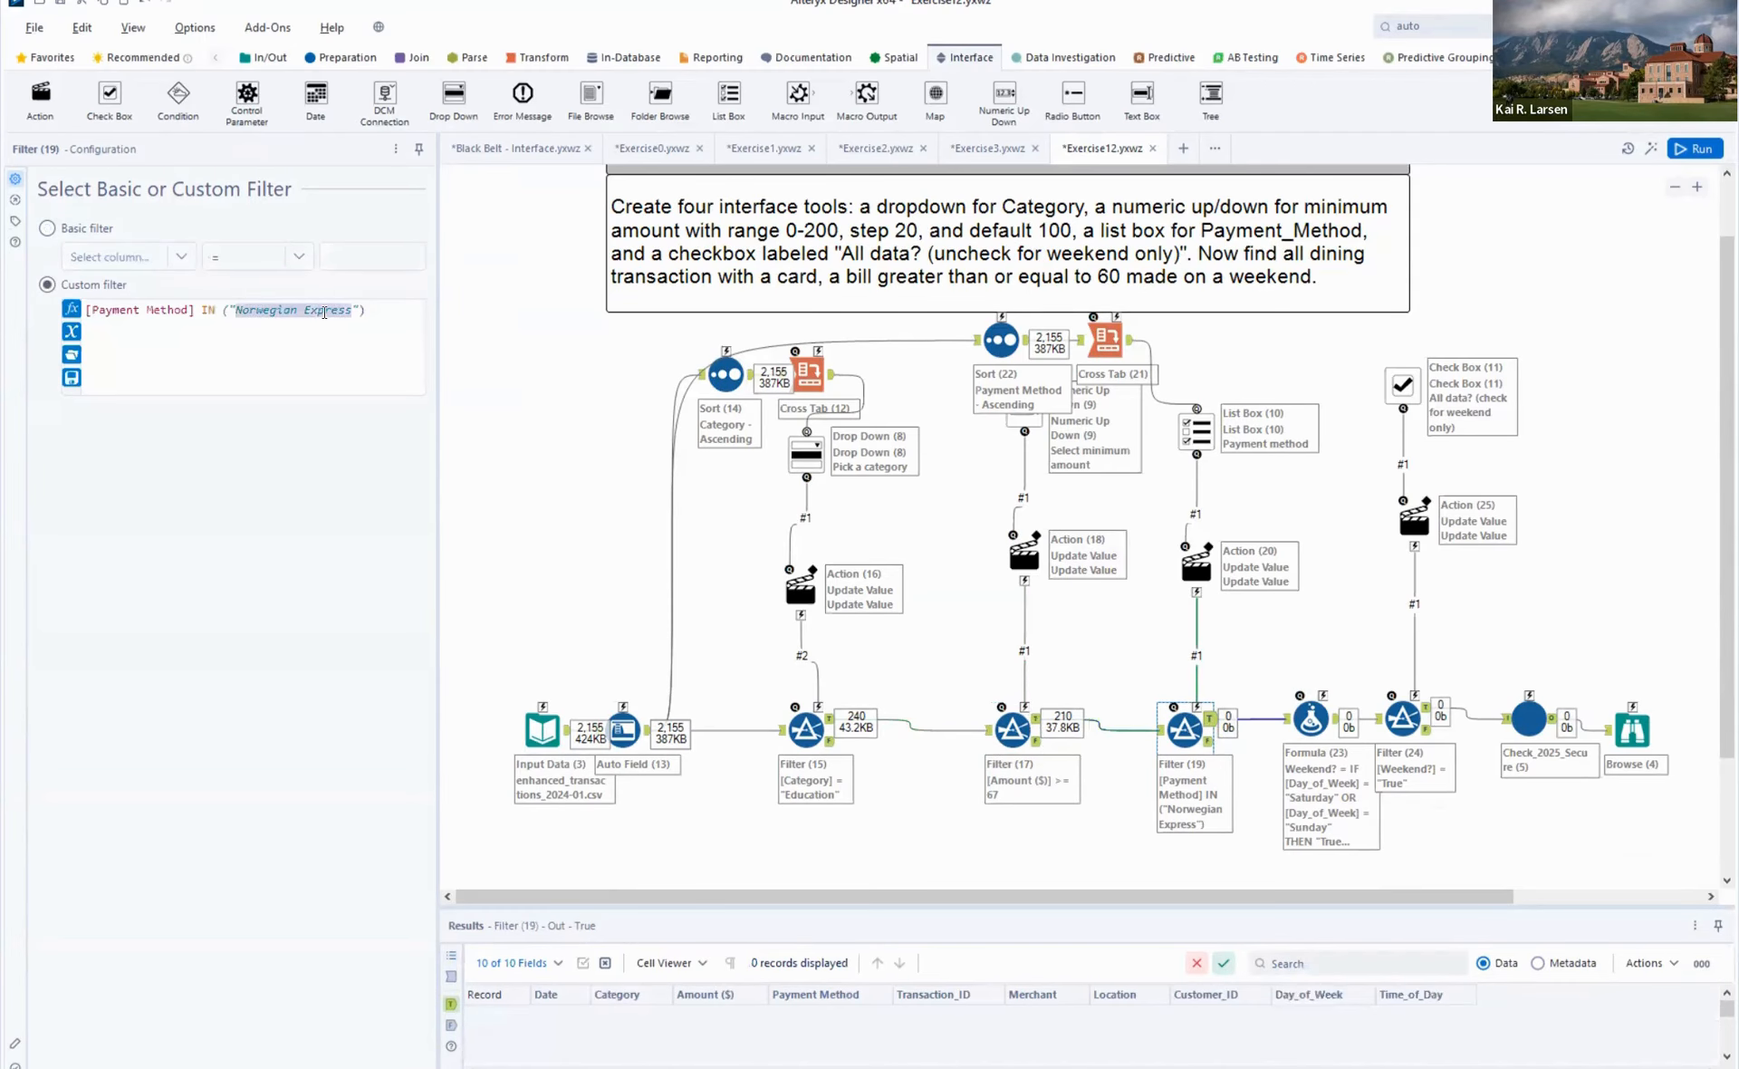
pyautogui.write('Card')
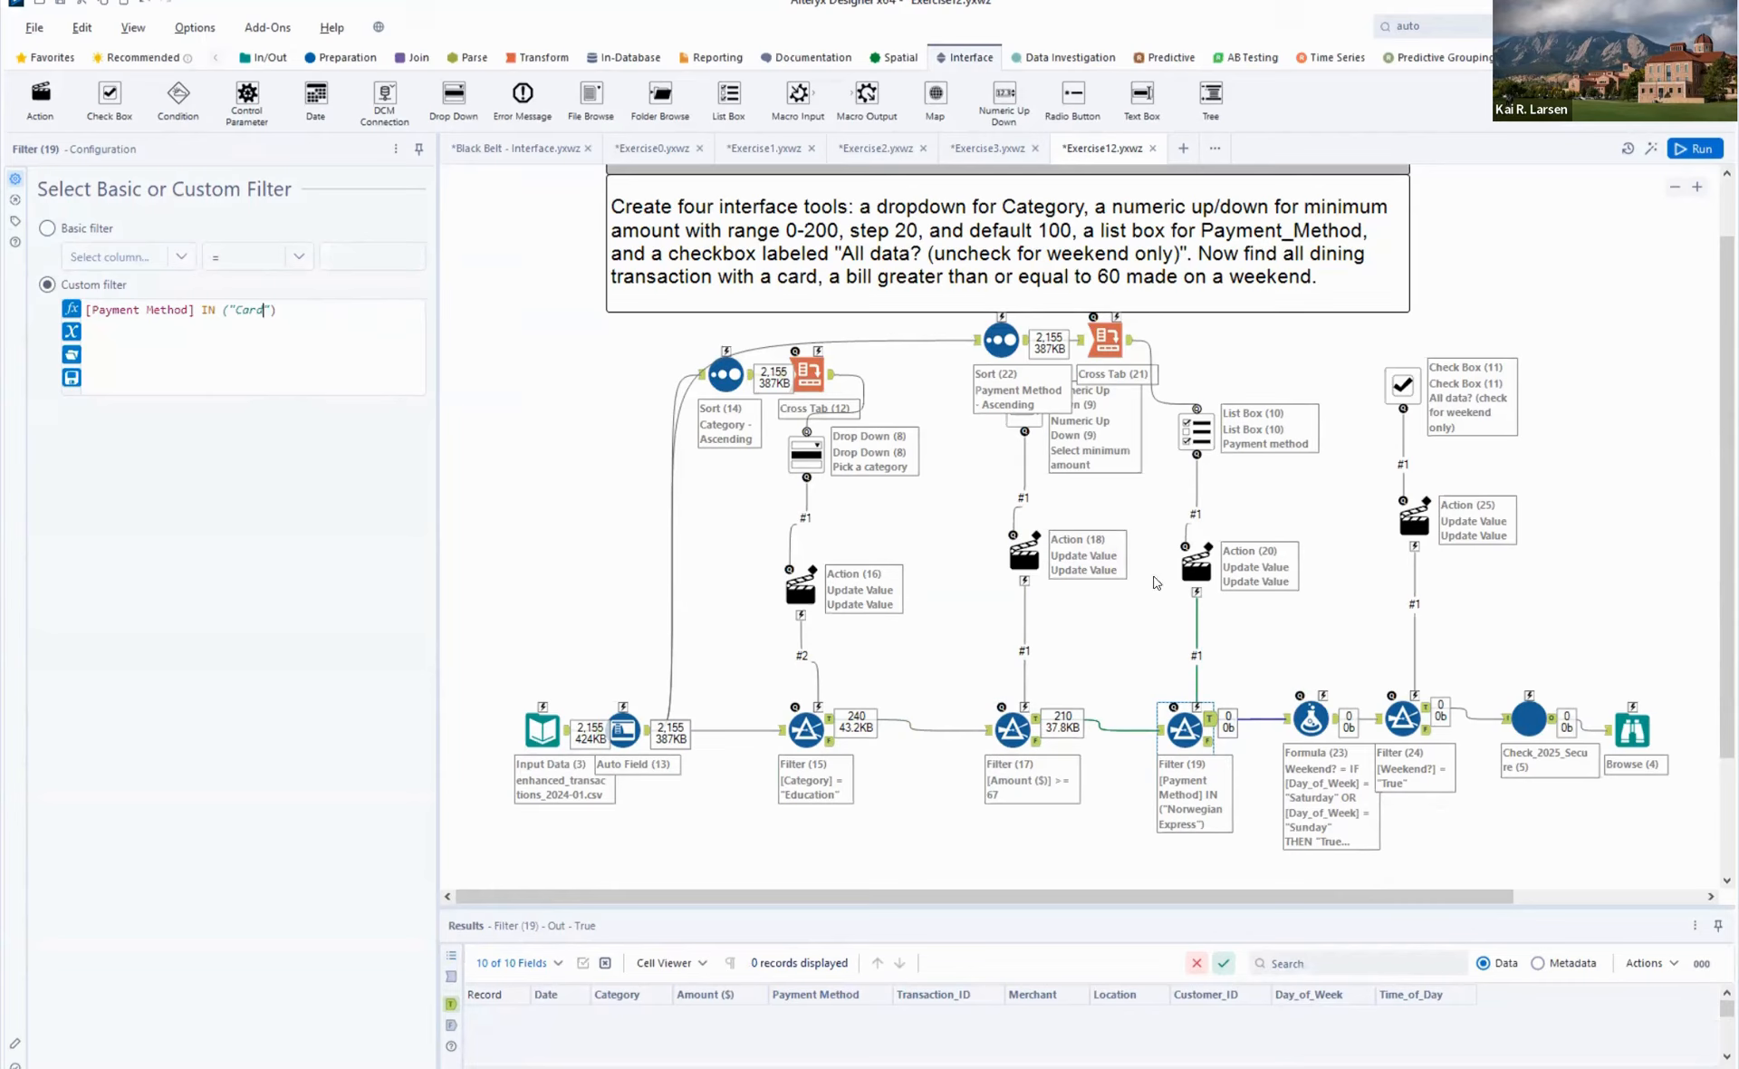
# - Set the Payment Method Filter's Action to replace the specific string Card in the filter's Expression value, and run the workflow
pyautogui.click(1198, 561)
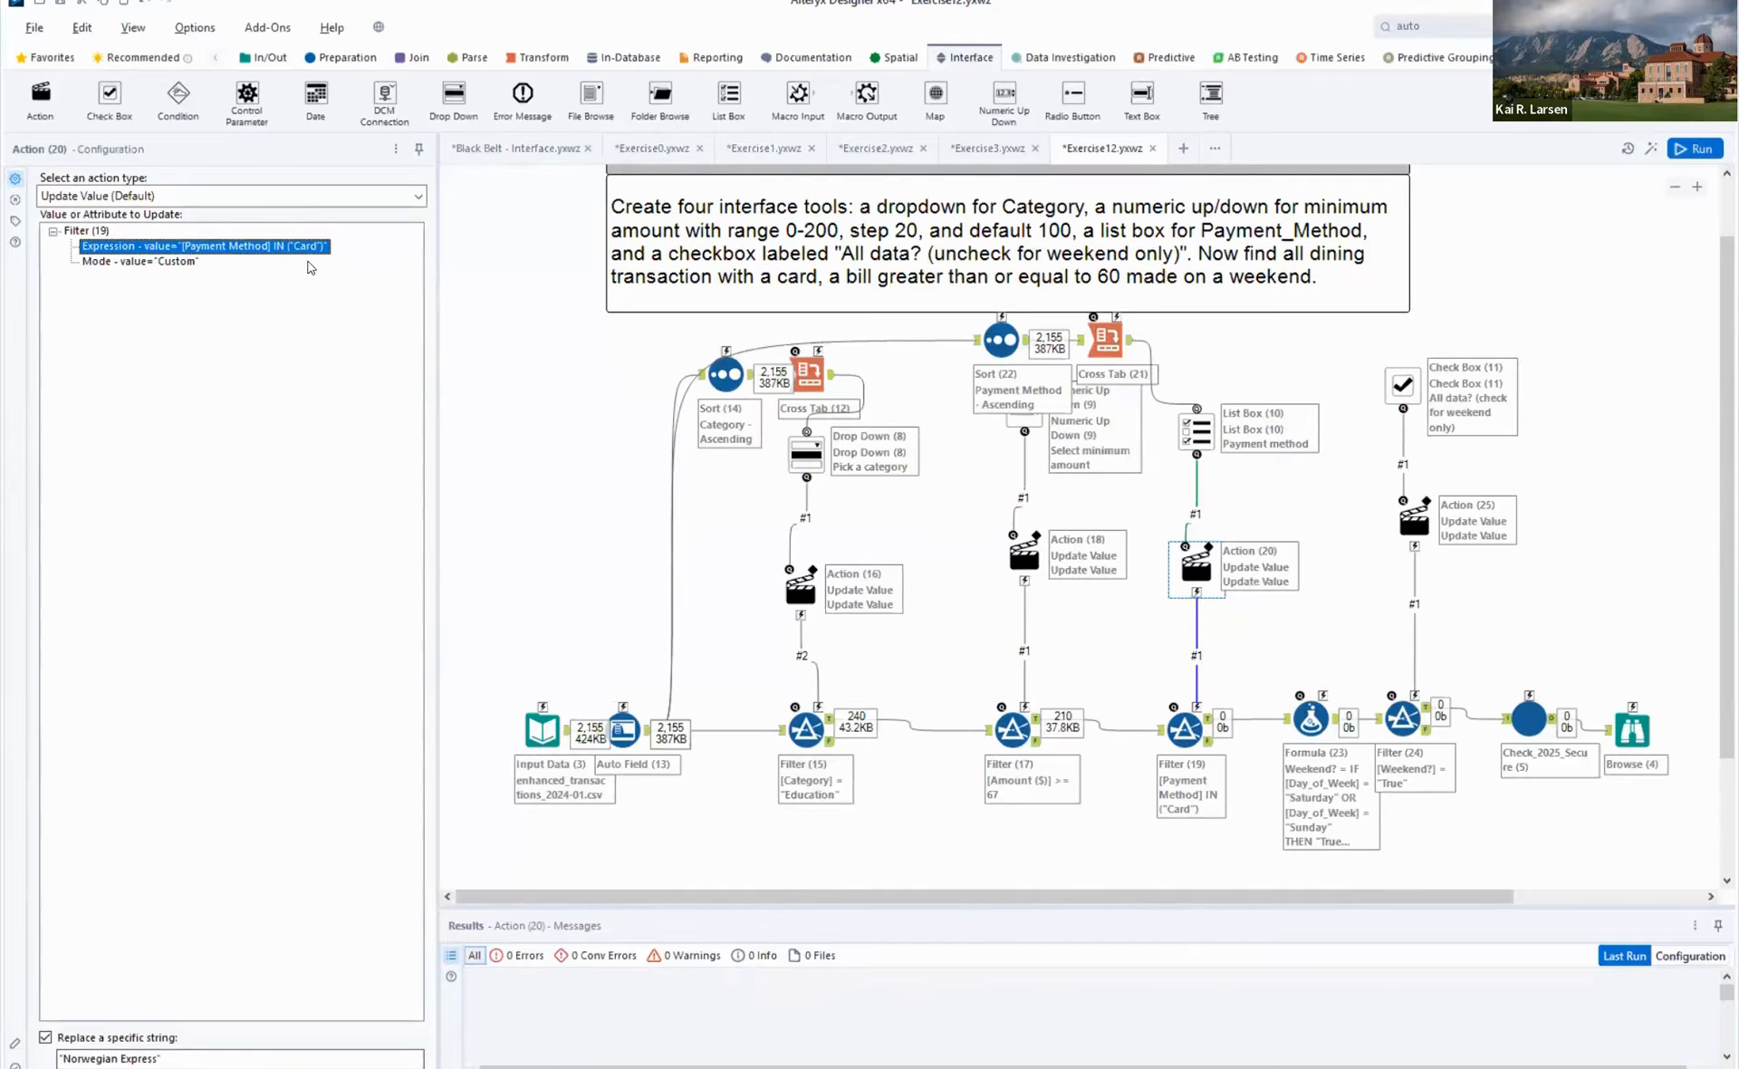
pyautogui.click(175, 246)
pyautogui.click(227, 1057)
pyautogui.press('BackSpace')
pyautogui.press('BackSpace')
pyautogui.hotkey('shift', 'Home')
pyautogui.press('BackSpace')
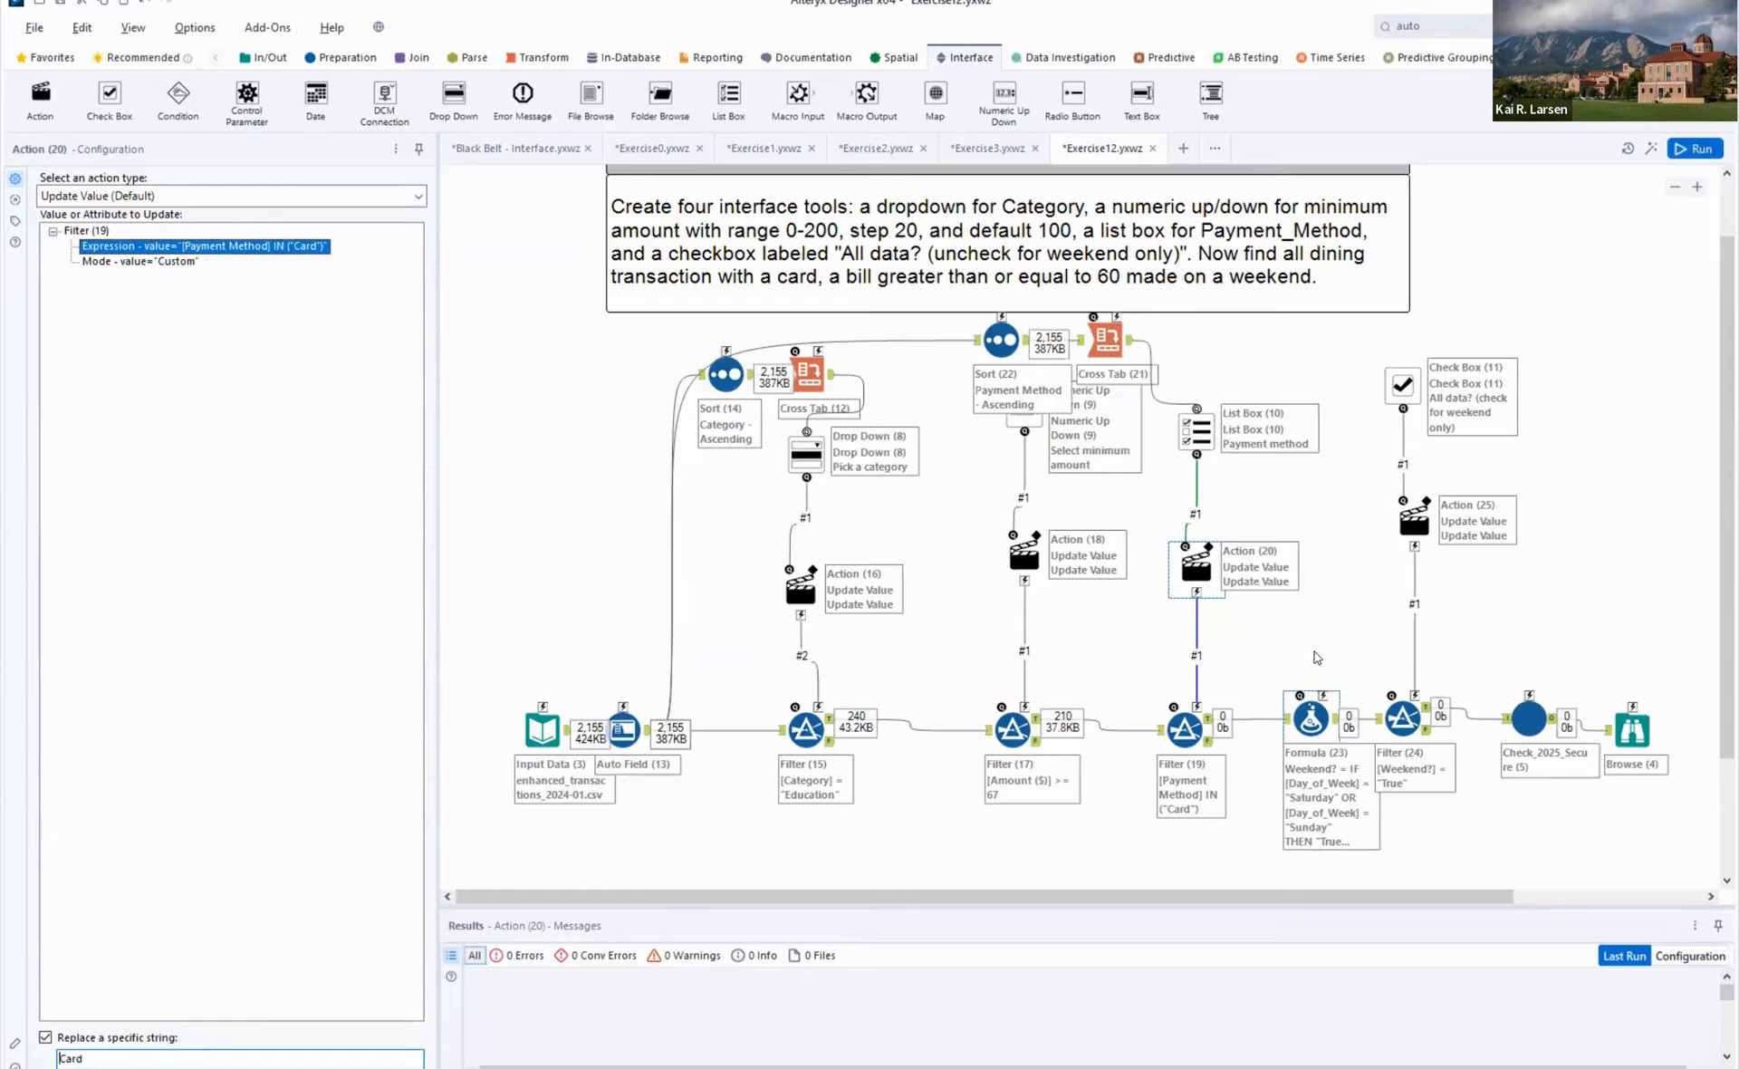
pyautogui.hotkey('ctrl', 'r')
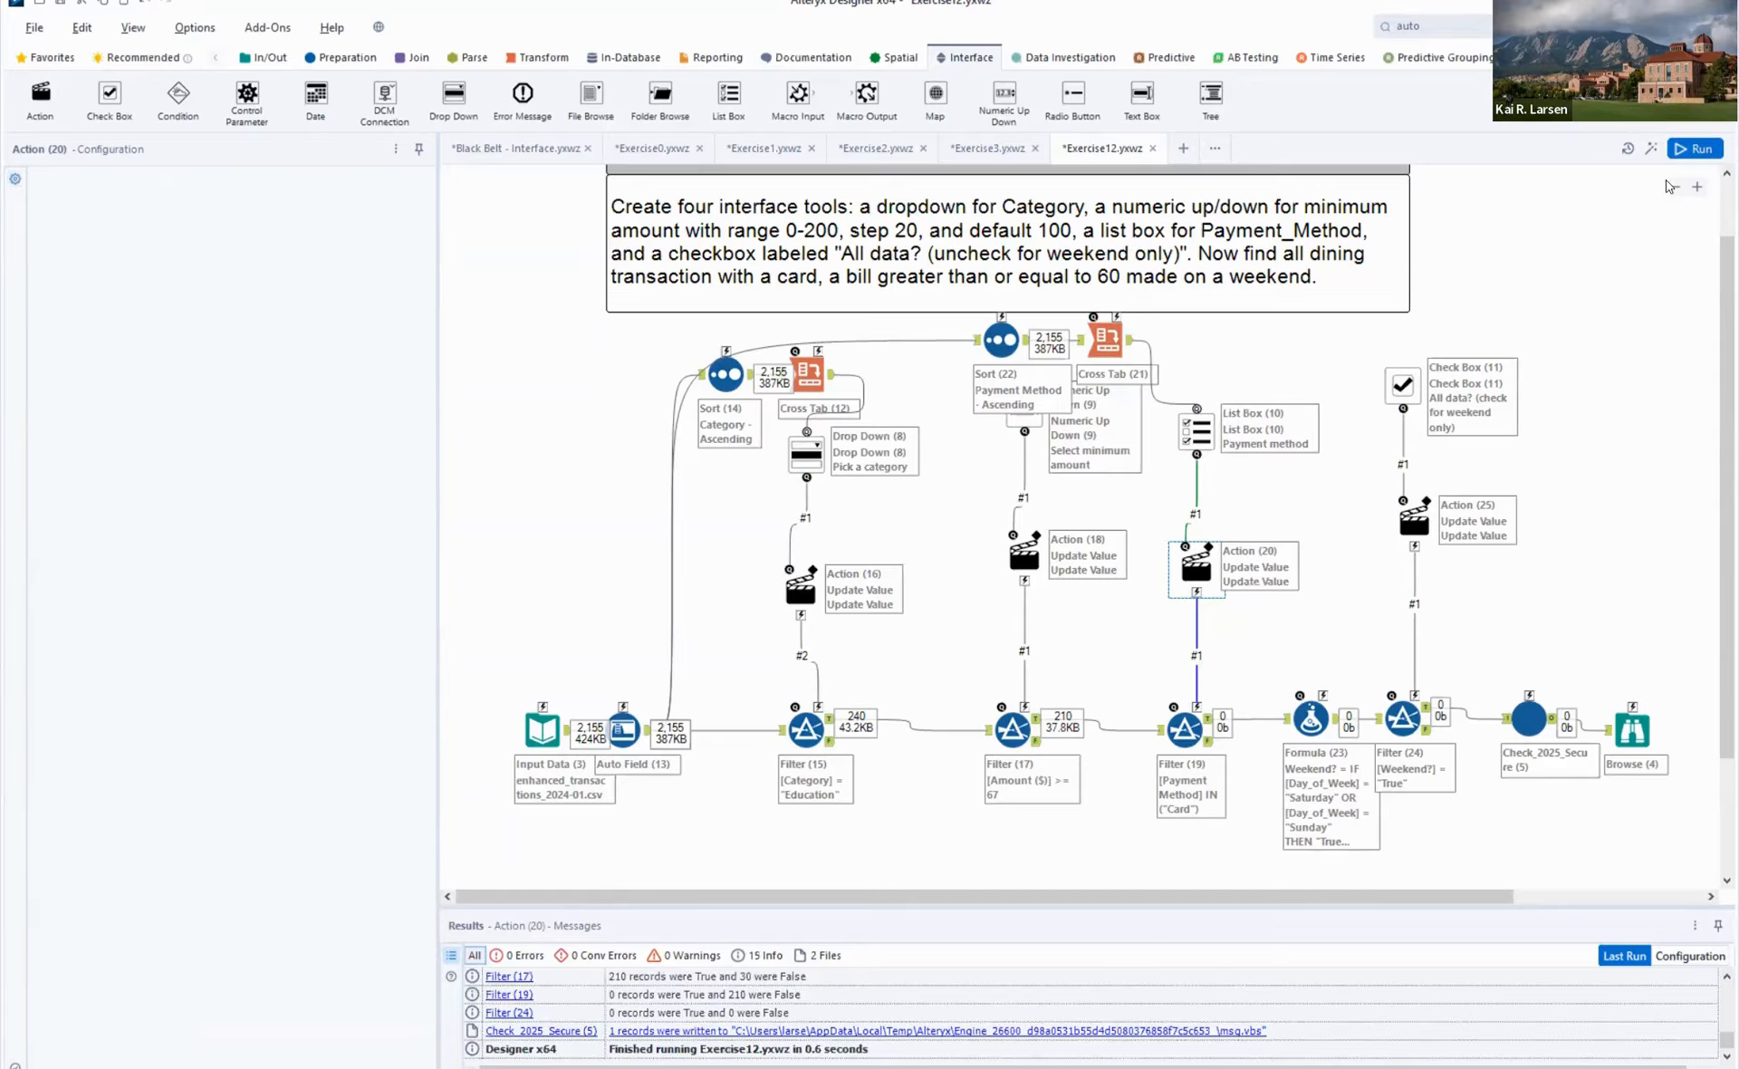
pyautogui.click(1116, 821)
pyautogui.hotkey('ctrl', 'r')
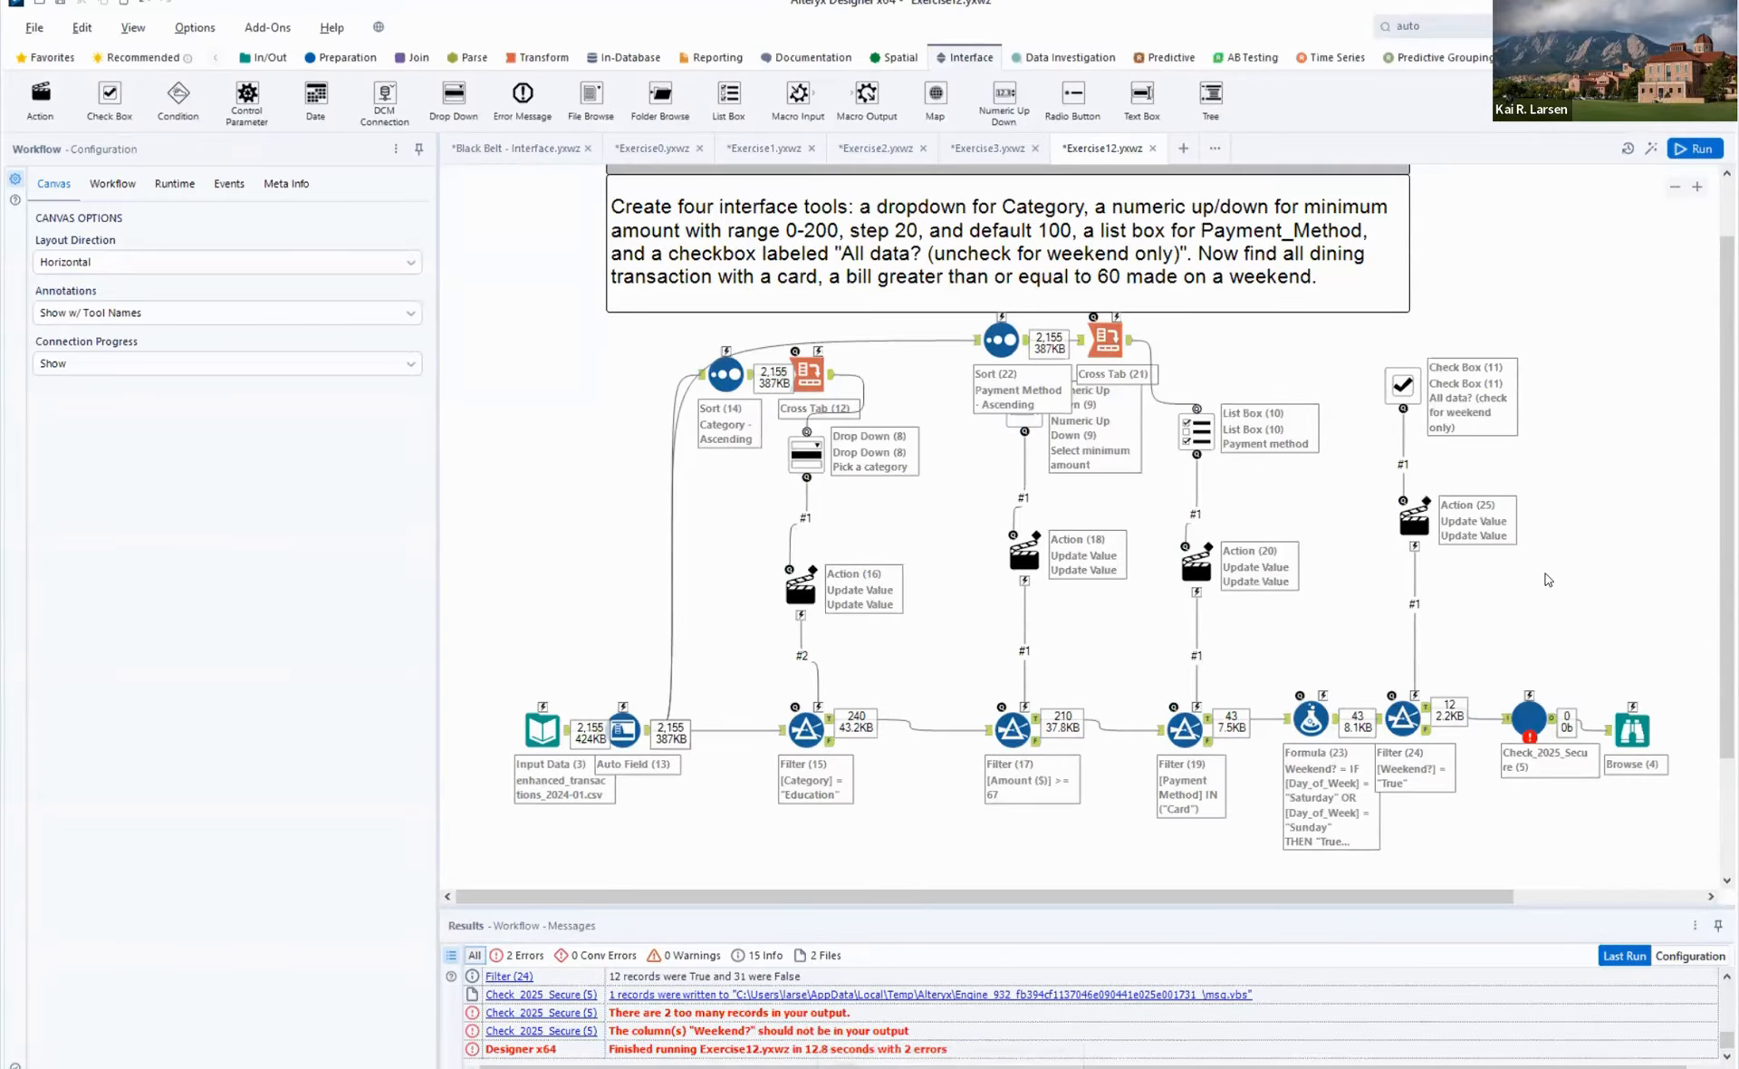
# - Insert a Select tool between the Weekend? Filter and the checker, move the checker clear of it, and deselect the Weekend? column
pyautogui.click(364, 57)
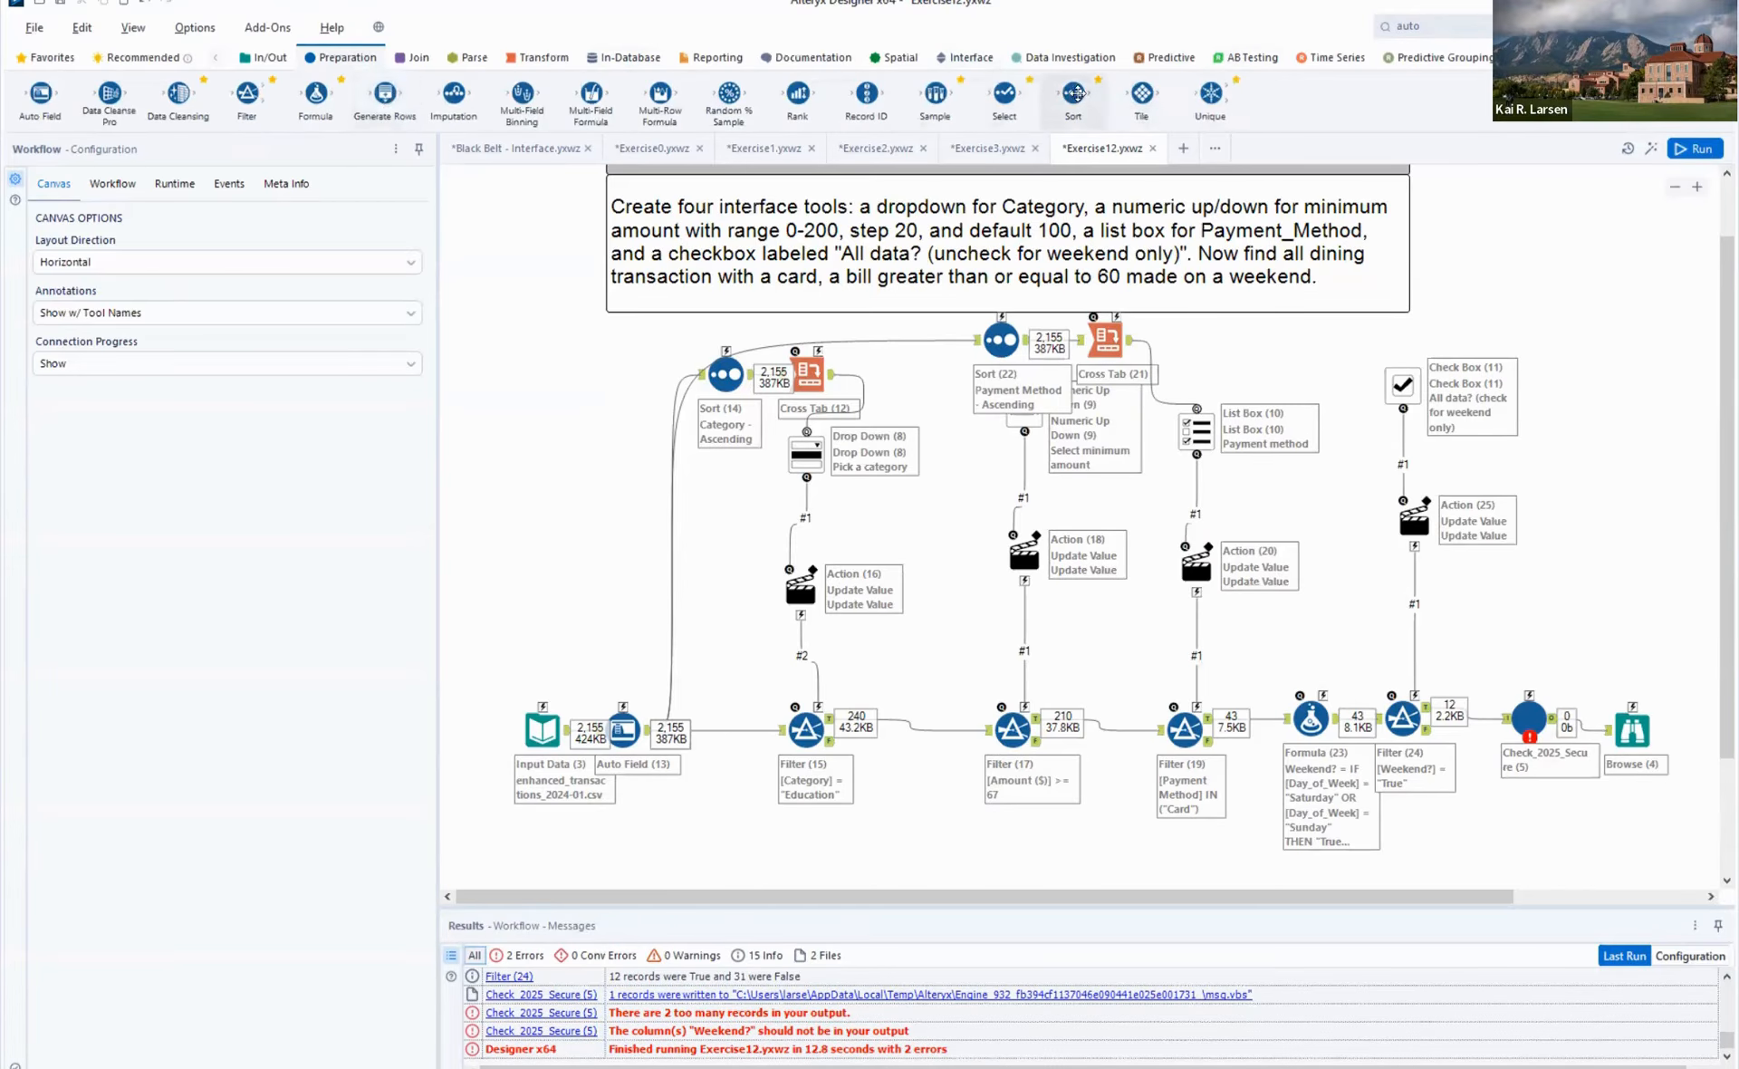
pyautogui.moveTo(1069, 94); pyautogui.dragTo(1495, 718)
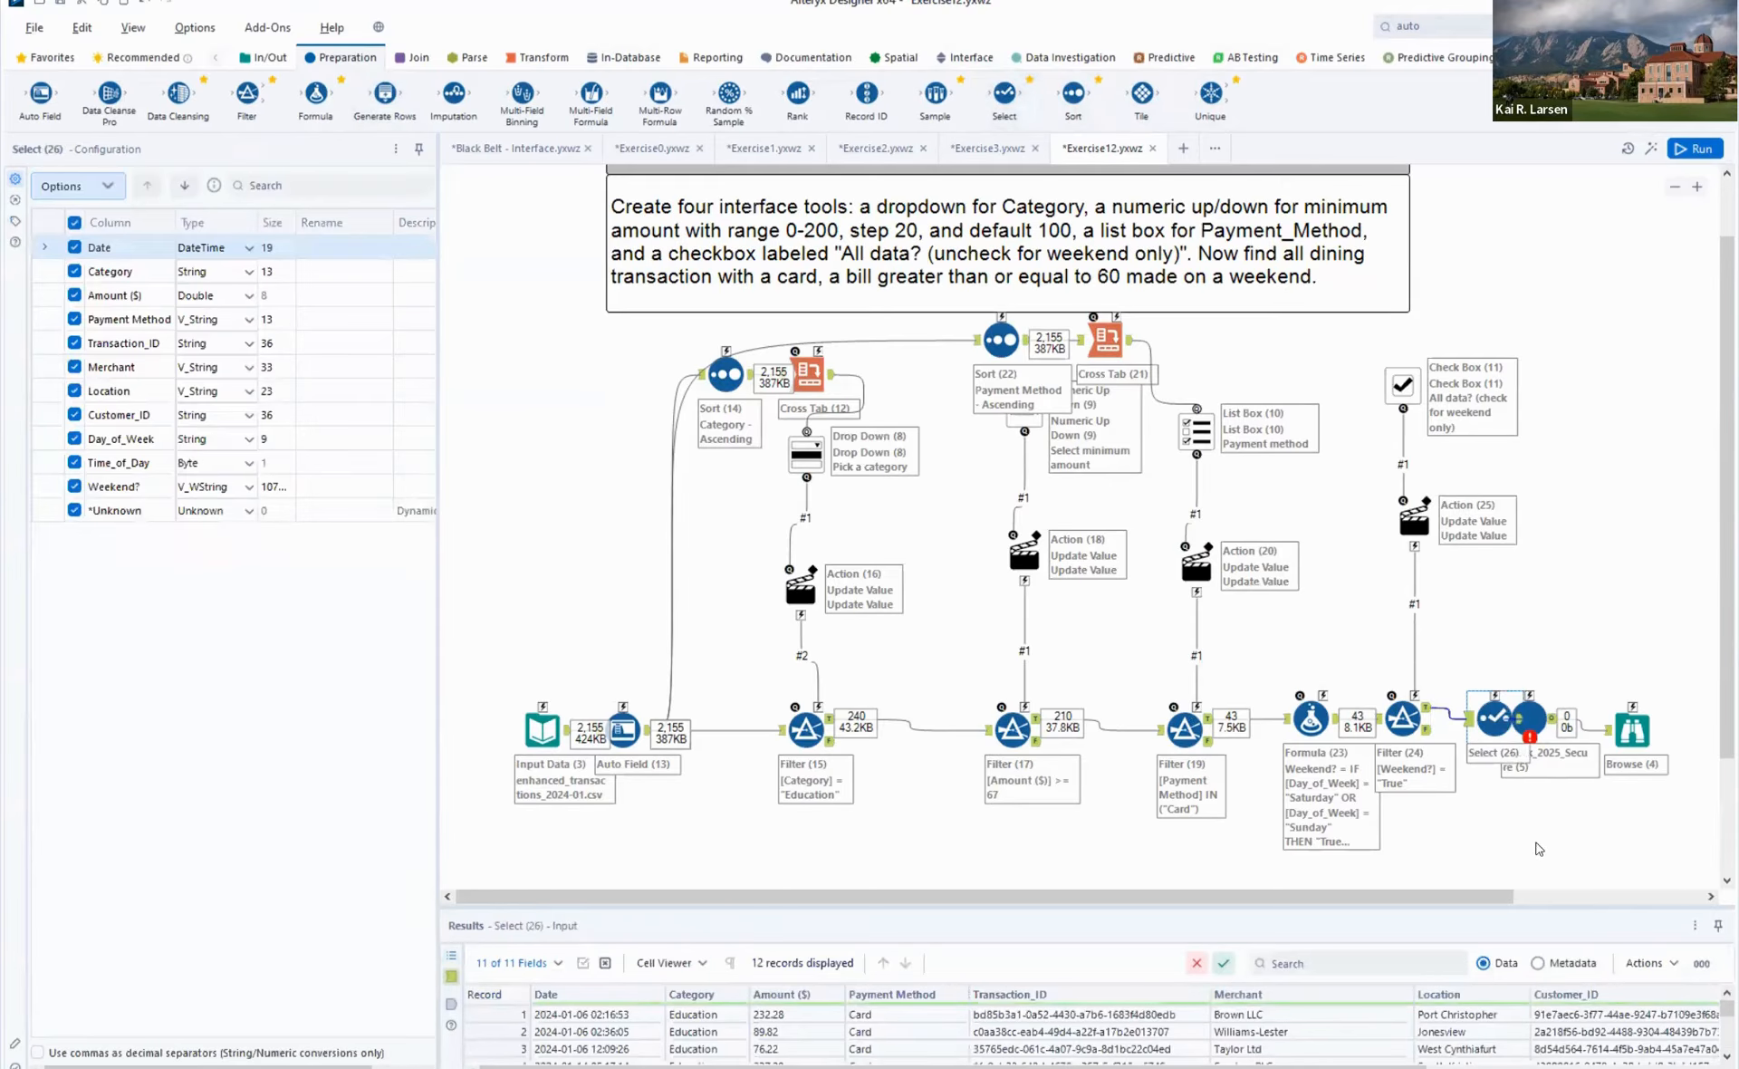
pyautogui.moveTo(1532, 708); pyautogui.dragTo(1564, 664)
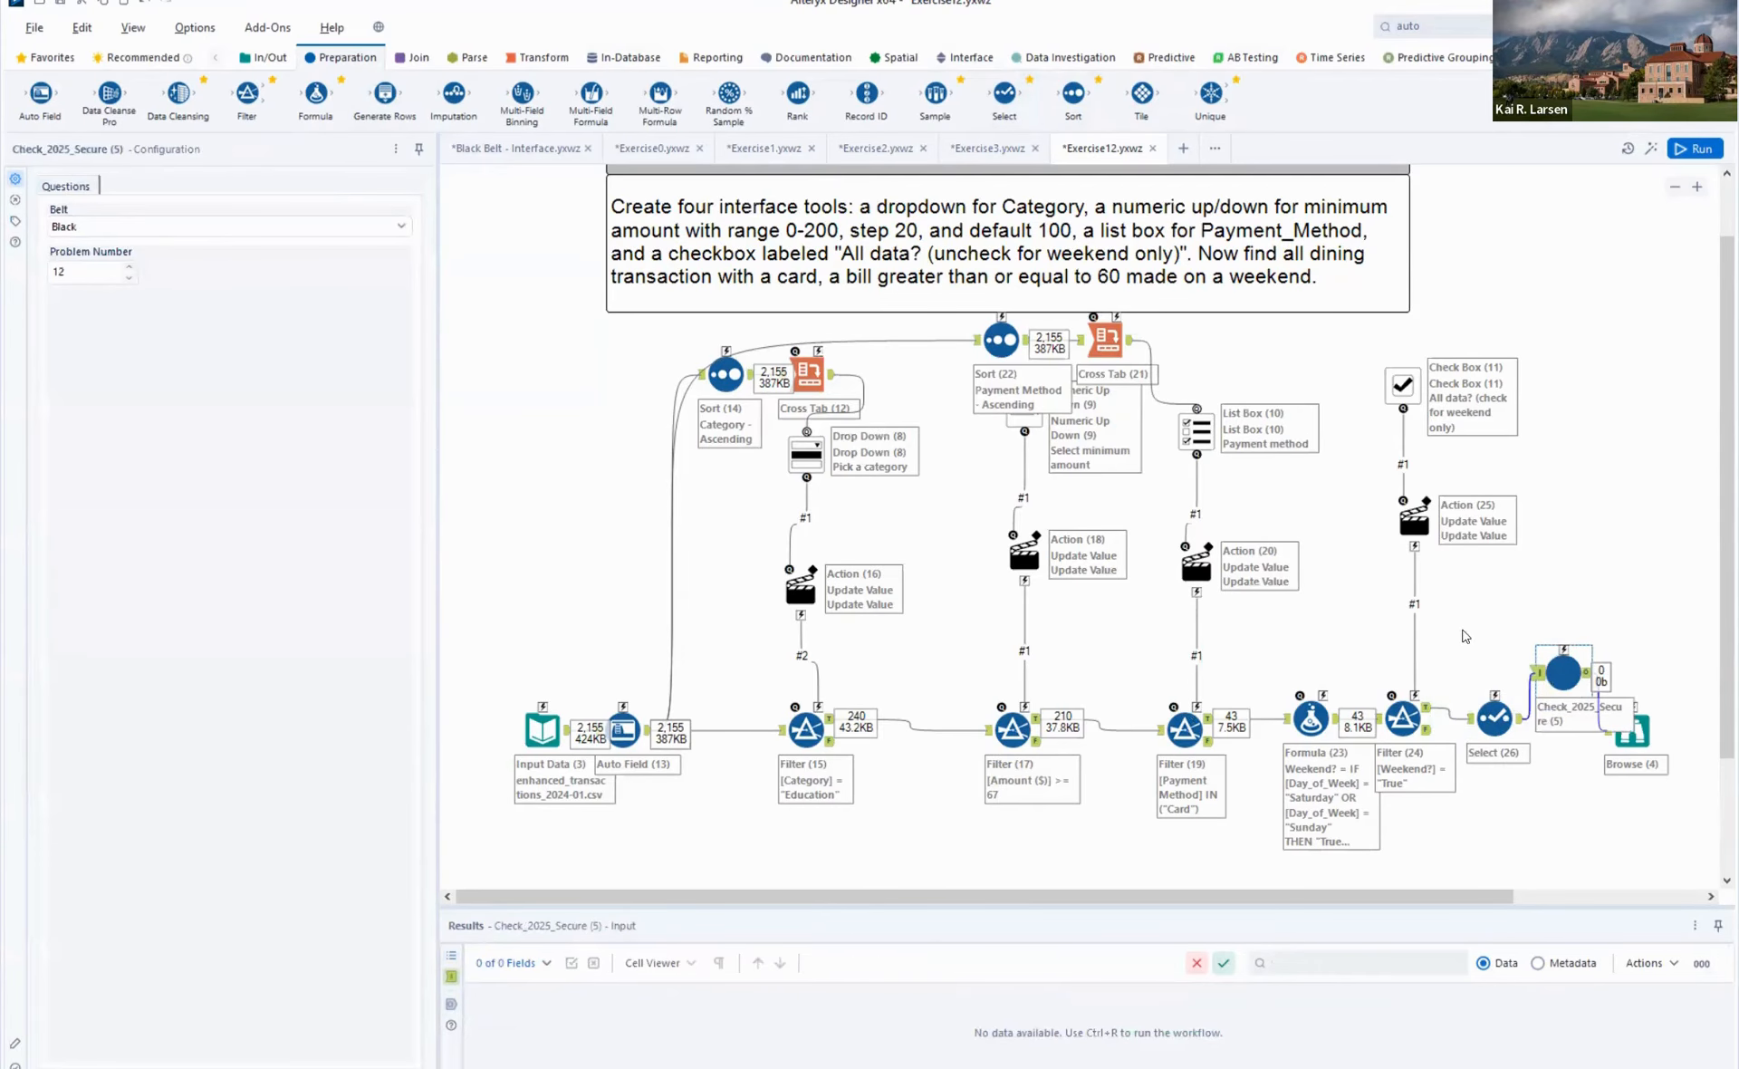
pyautogui.click(1494, 718)
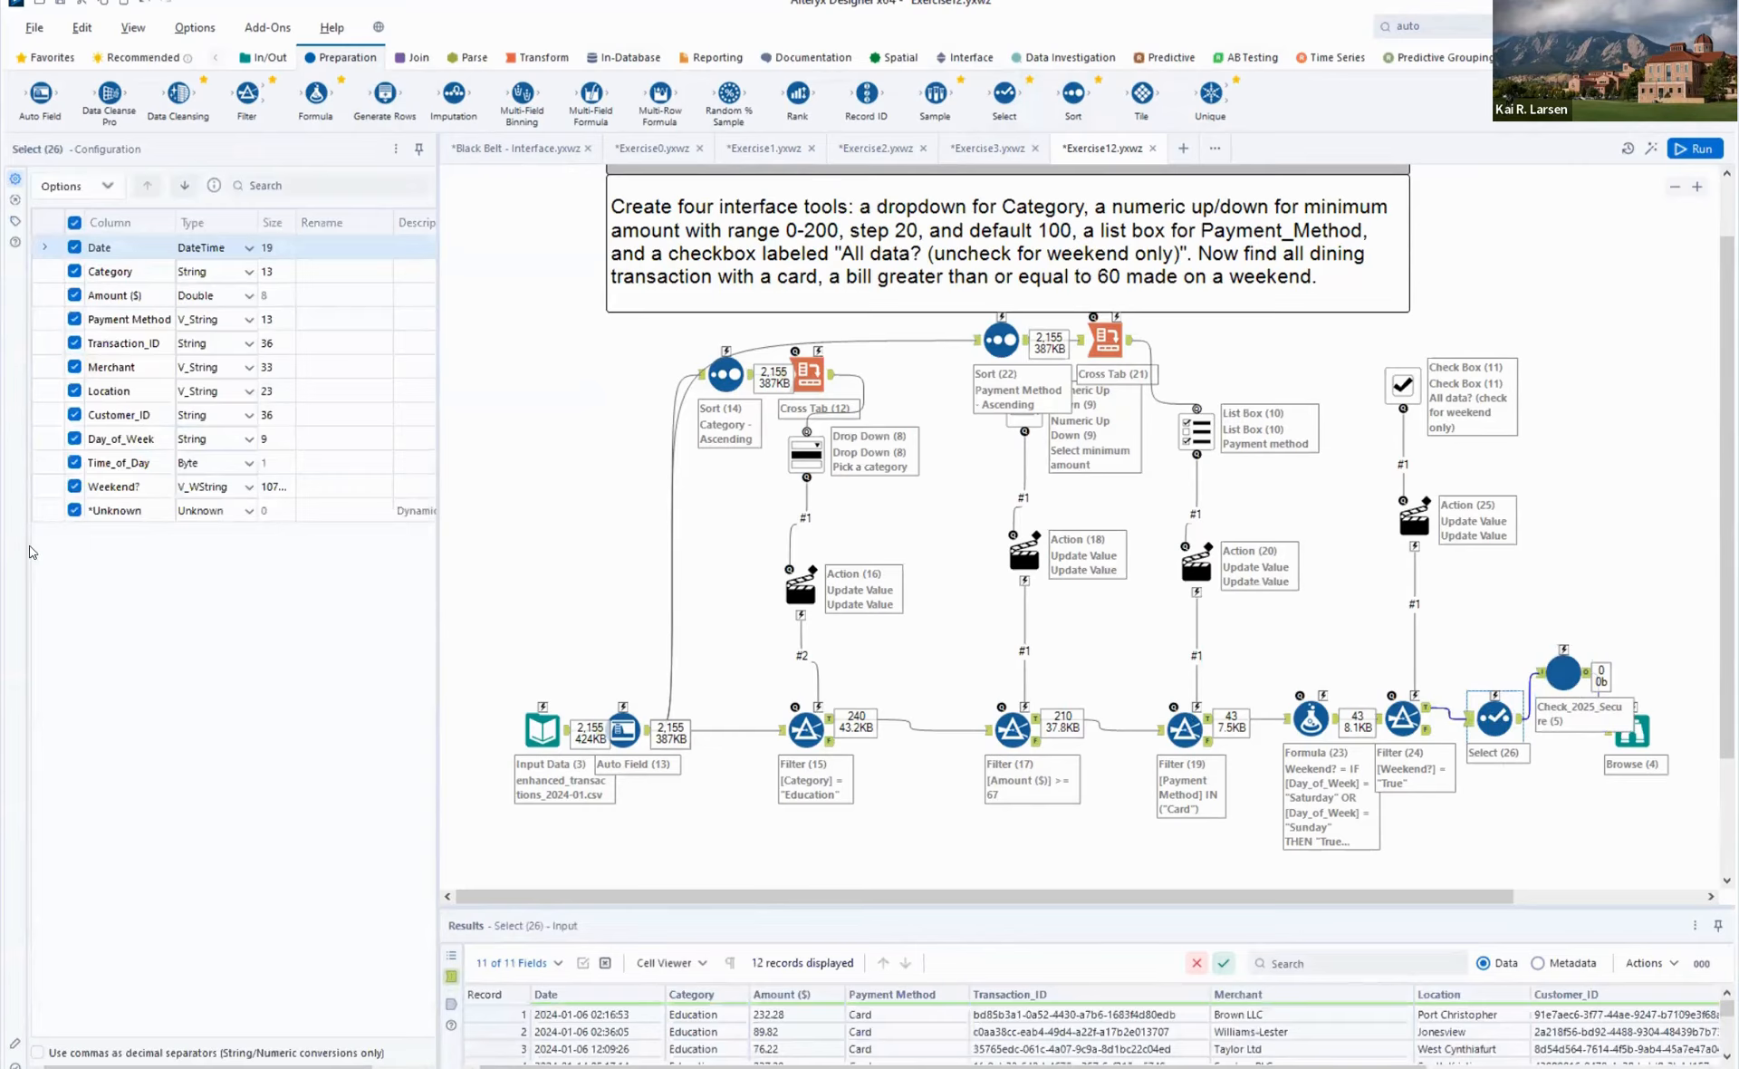
pyautogui.click(70, 486)
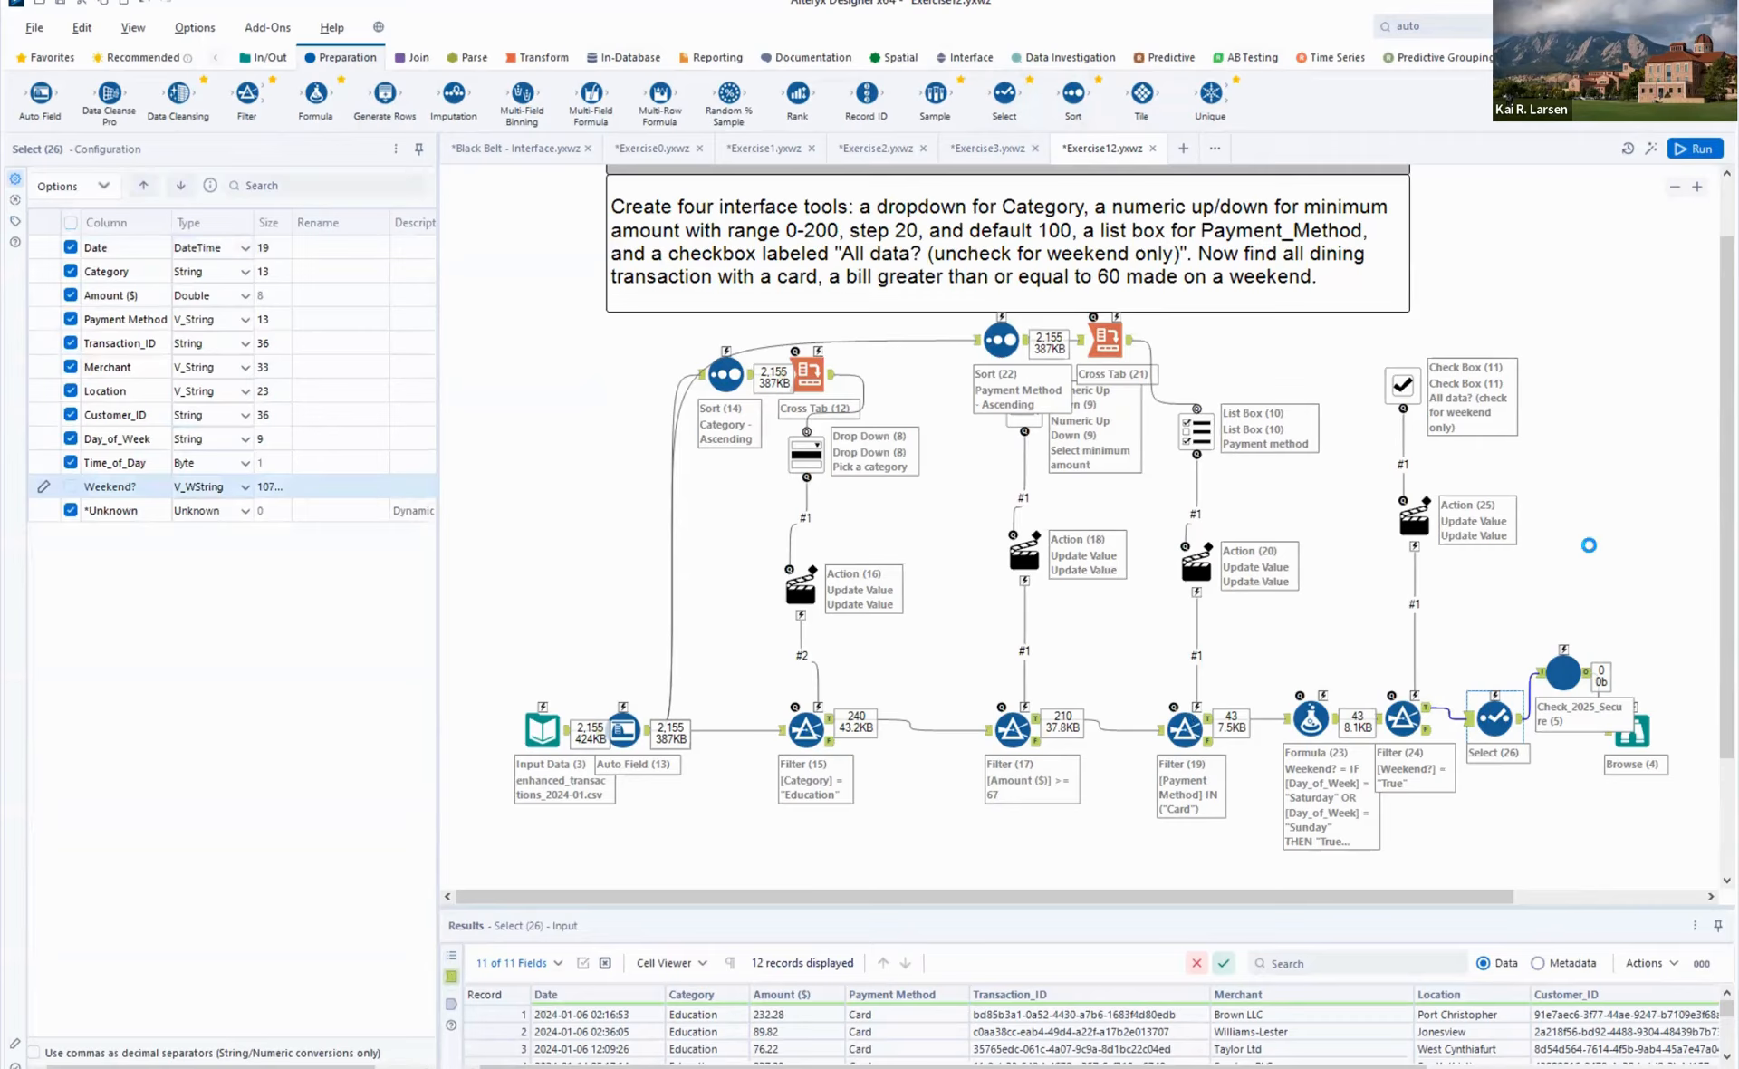
pyautogui.hotkey('ctrl', 'r')
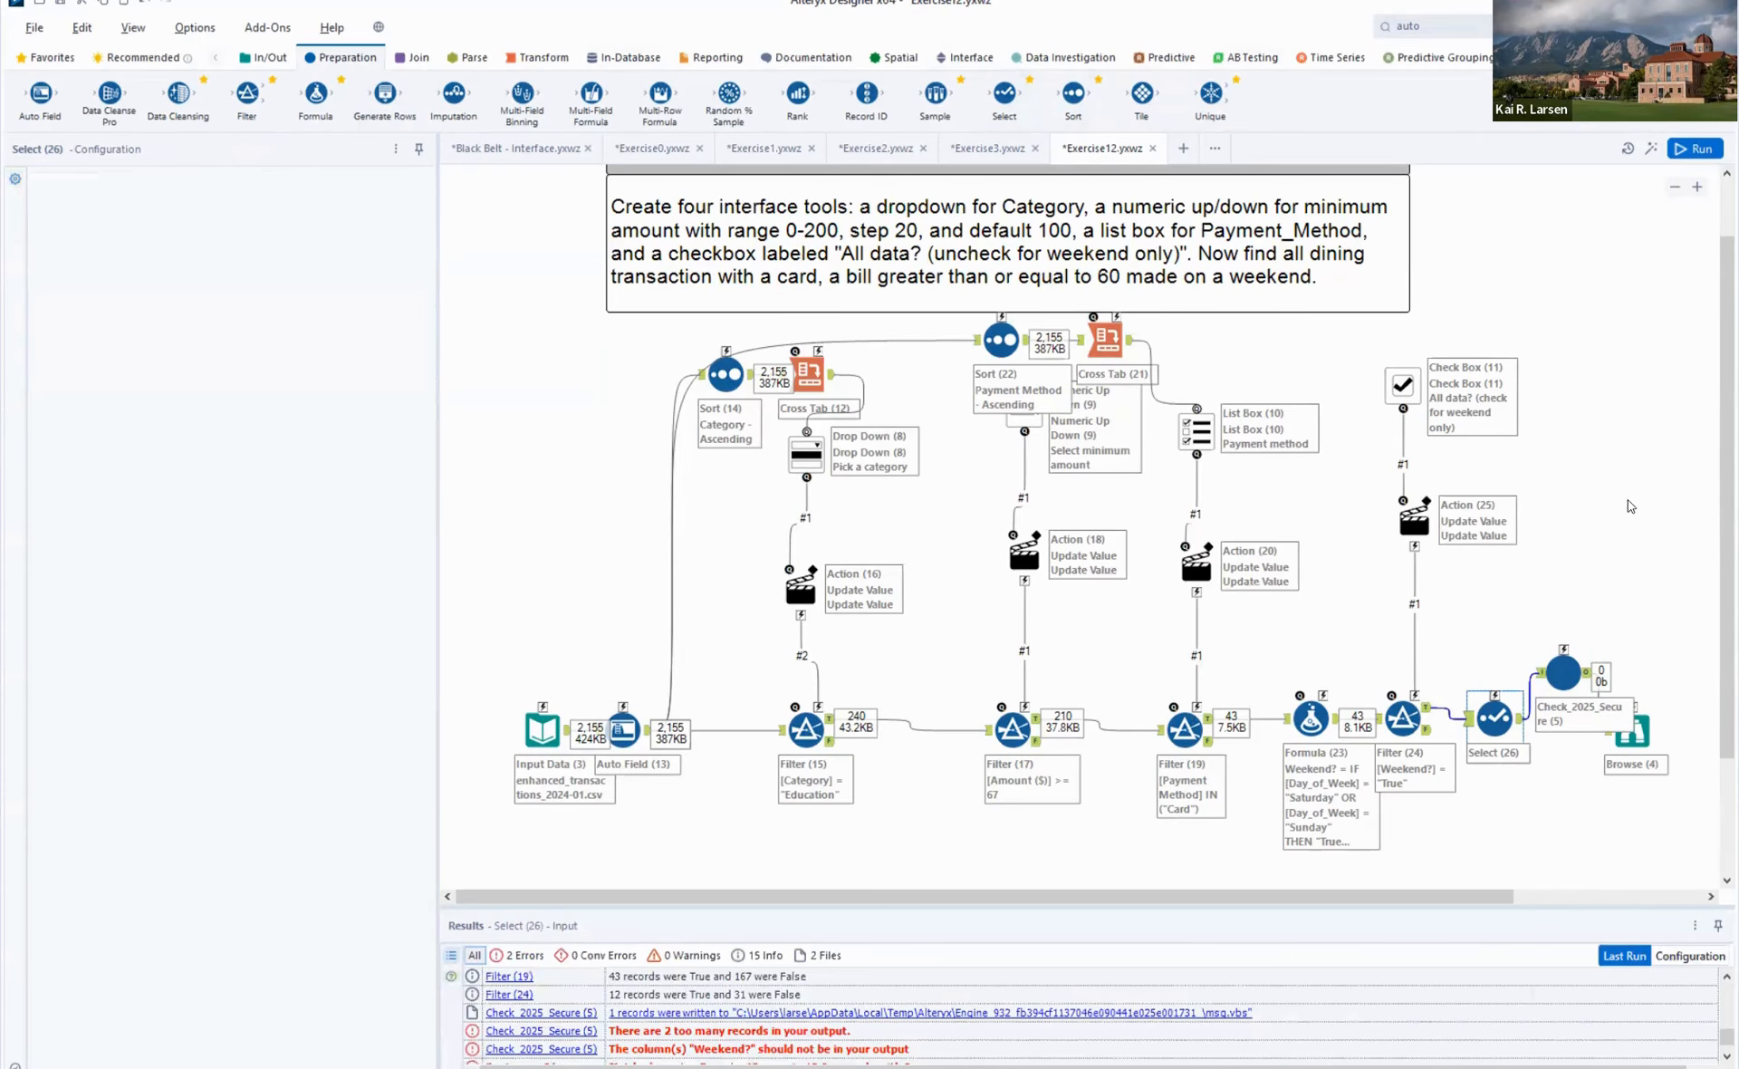
pyautogui.click(1684, 643)
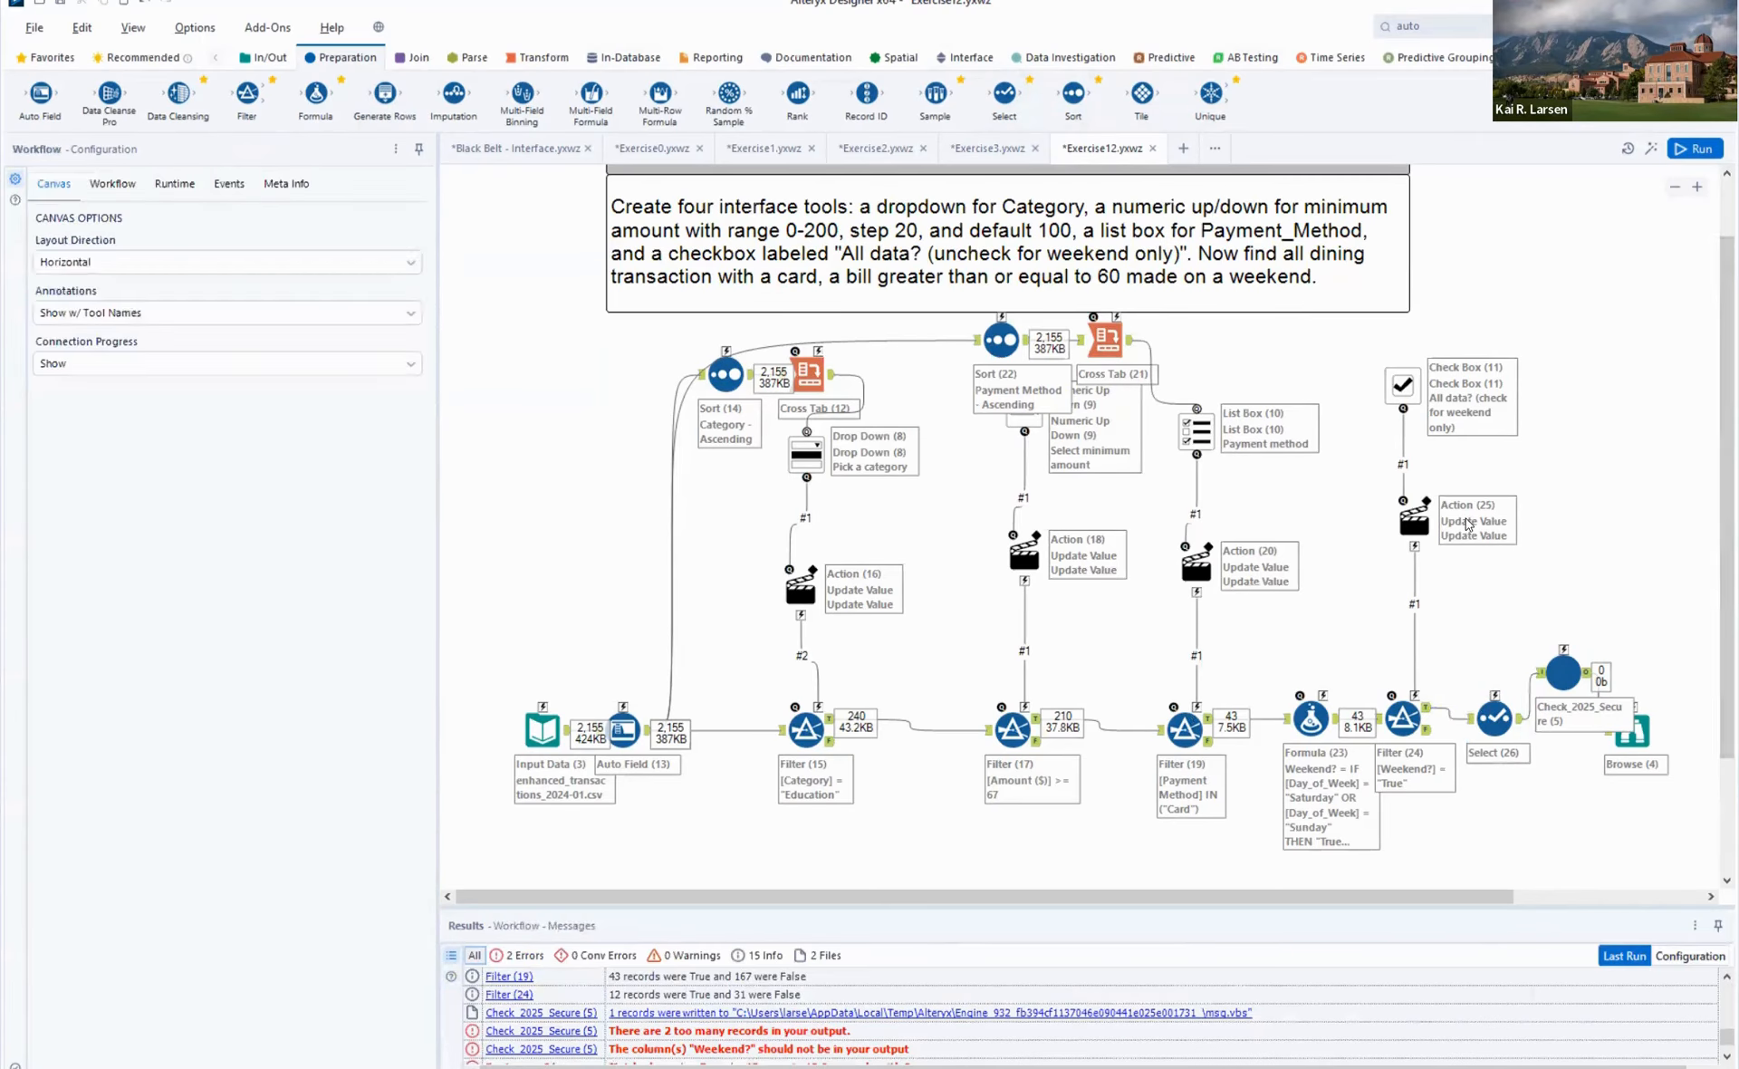
# - Try to run the analytic app for Dining with minimum amount 60, payment method Card and the weekend box checked, then close it
pyautogui.click(1653, 150)
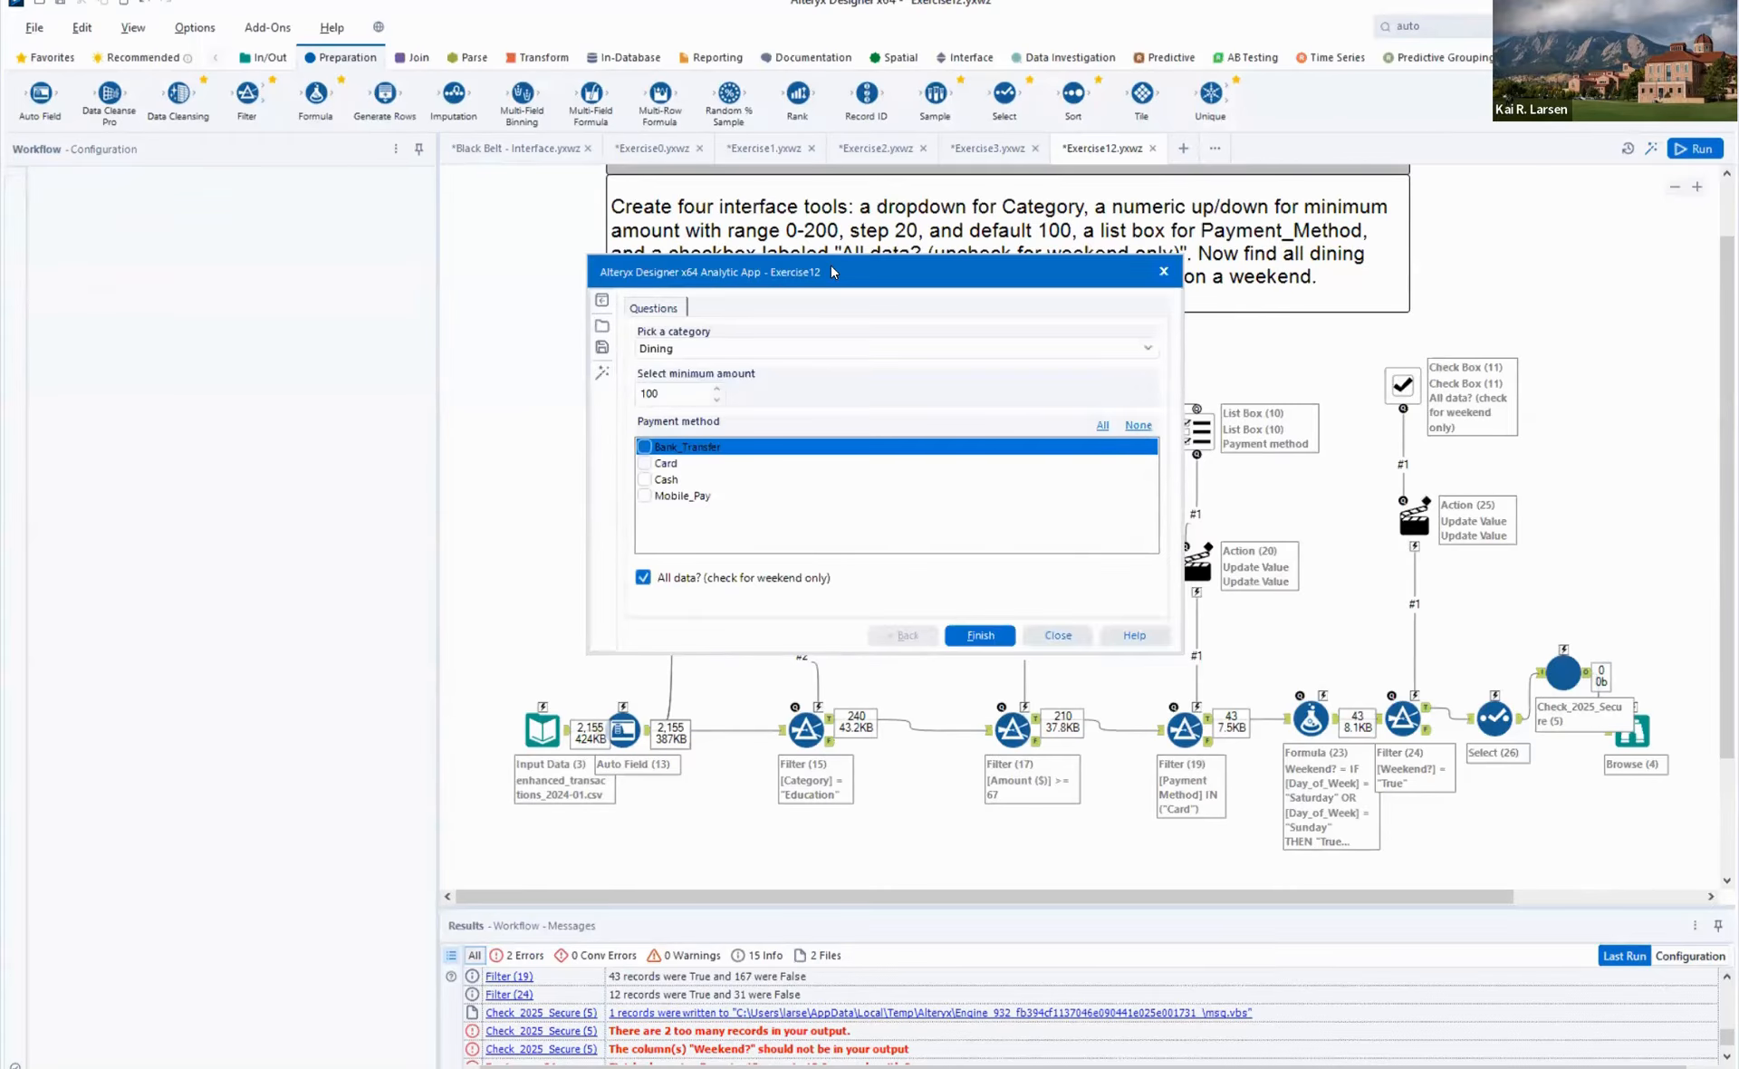
pyautogui.moveTo(831, 267); pyautogui.dragTo(1251, 443)
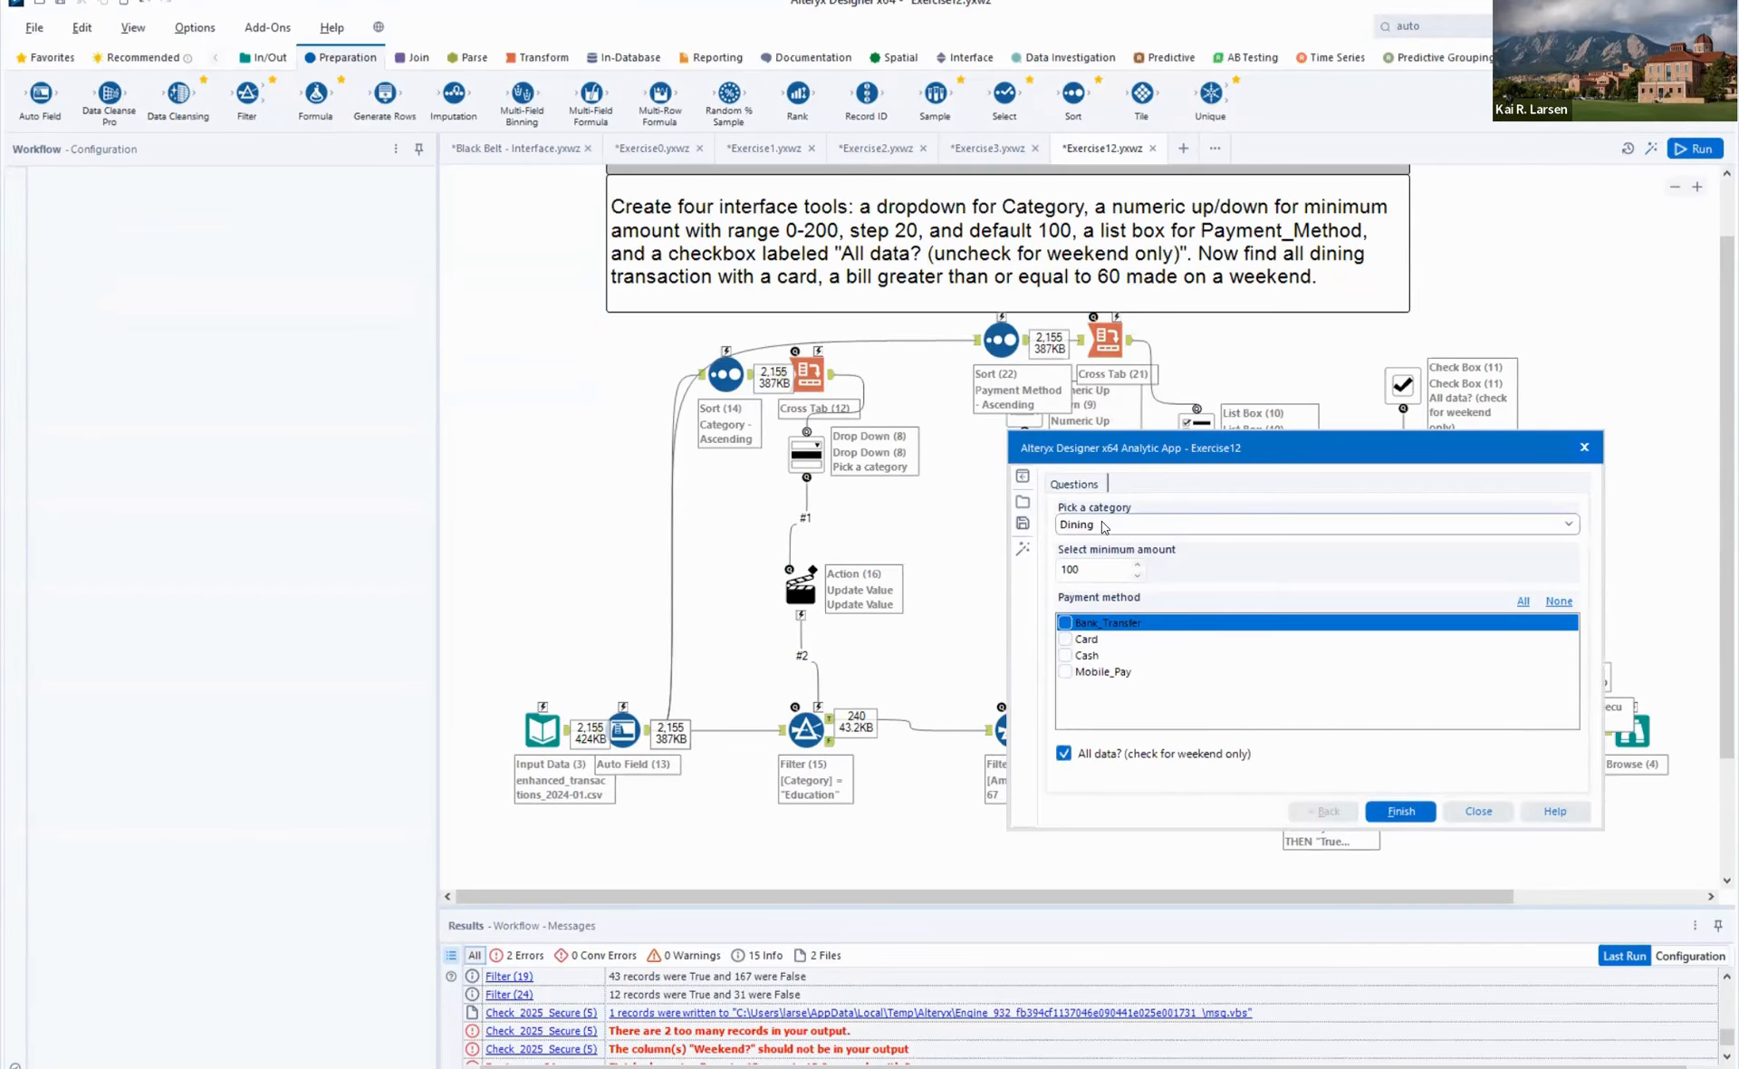
pyautogui.click(1087, 639)
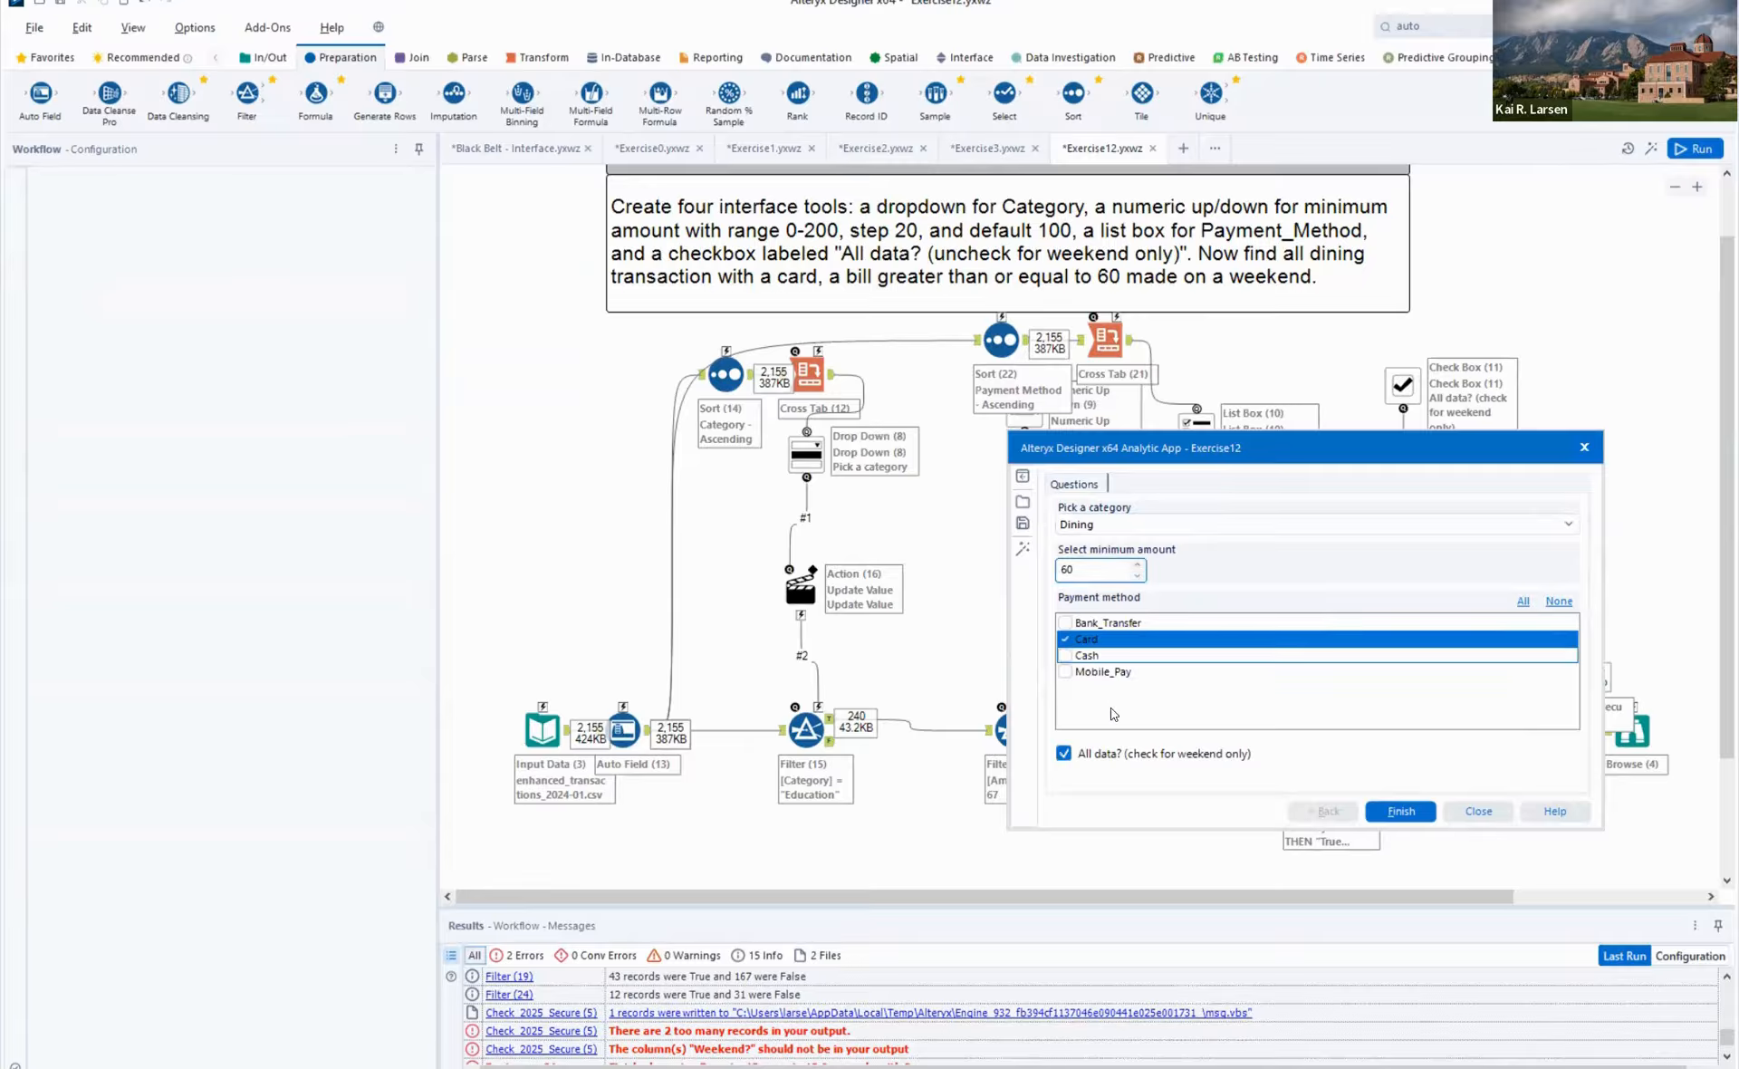
pyautogui.click(1404, 811)
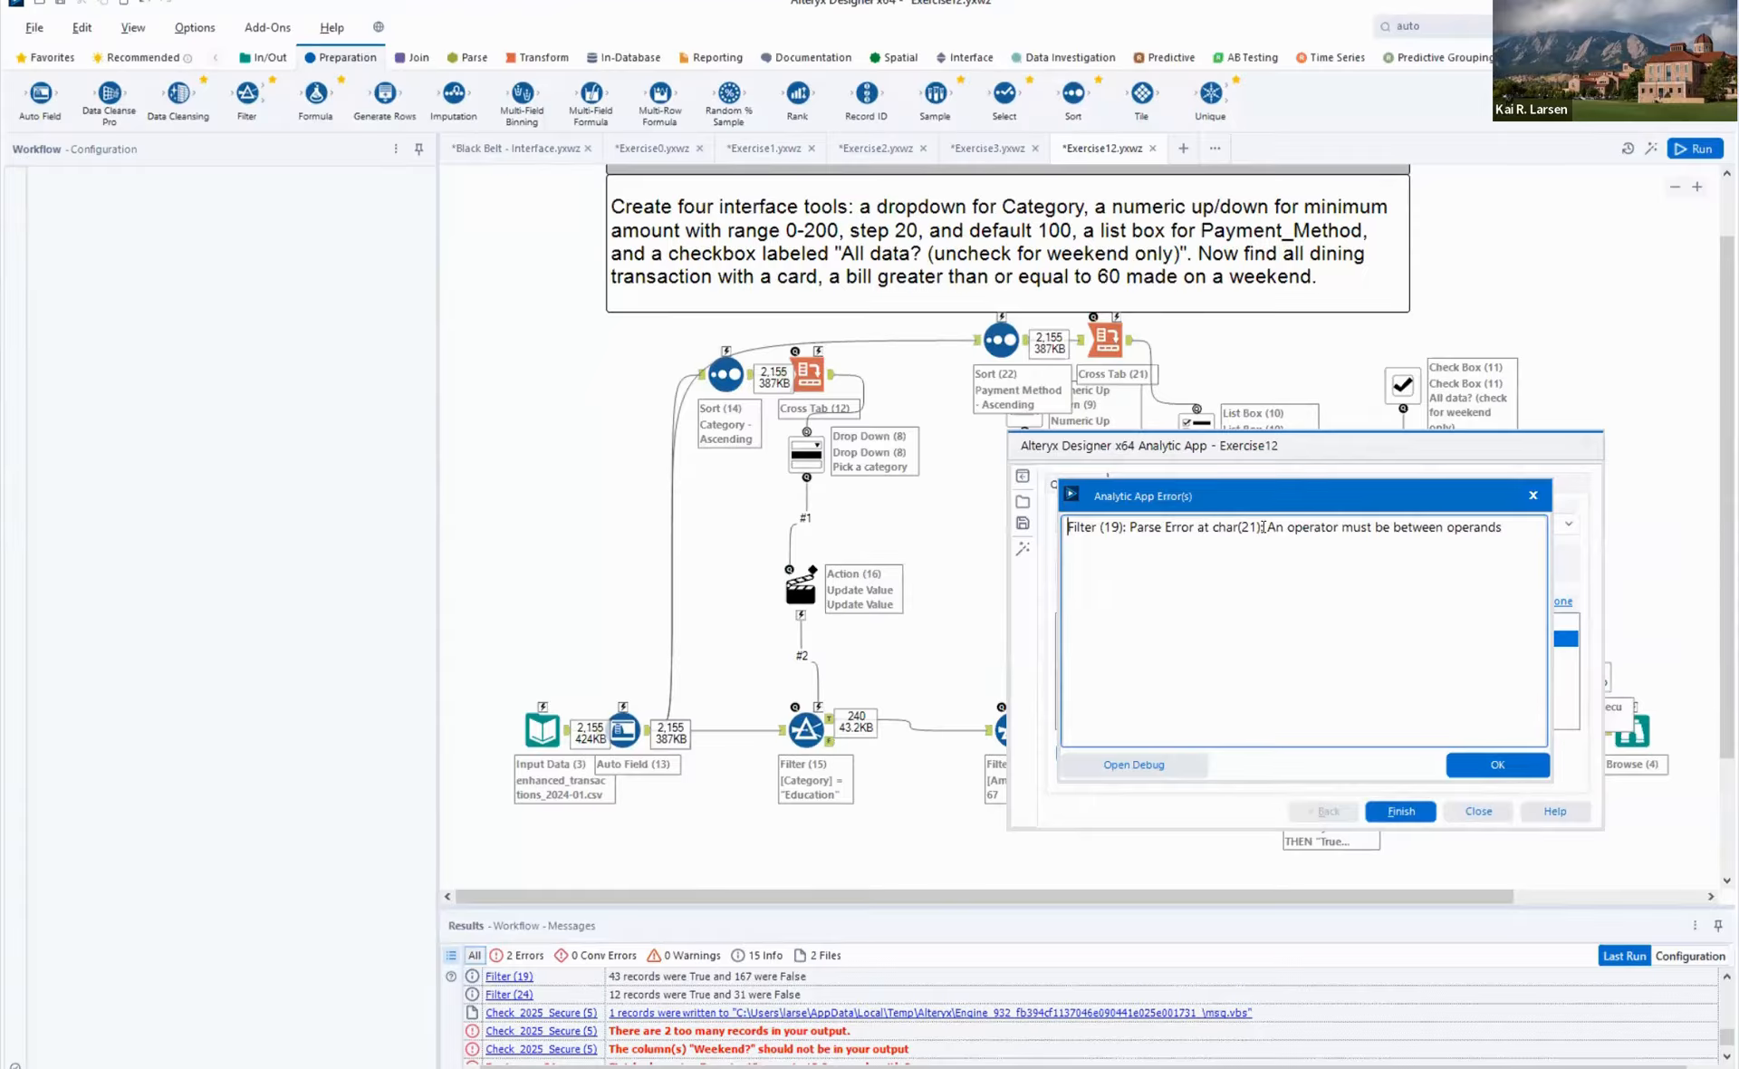
pyautogui.click(1499, 768)
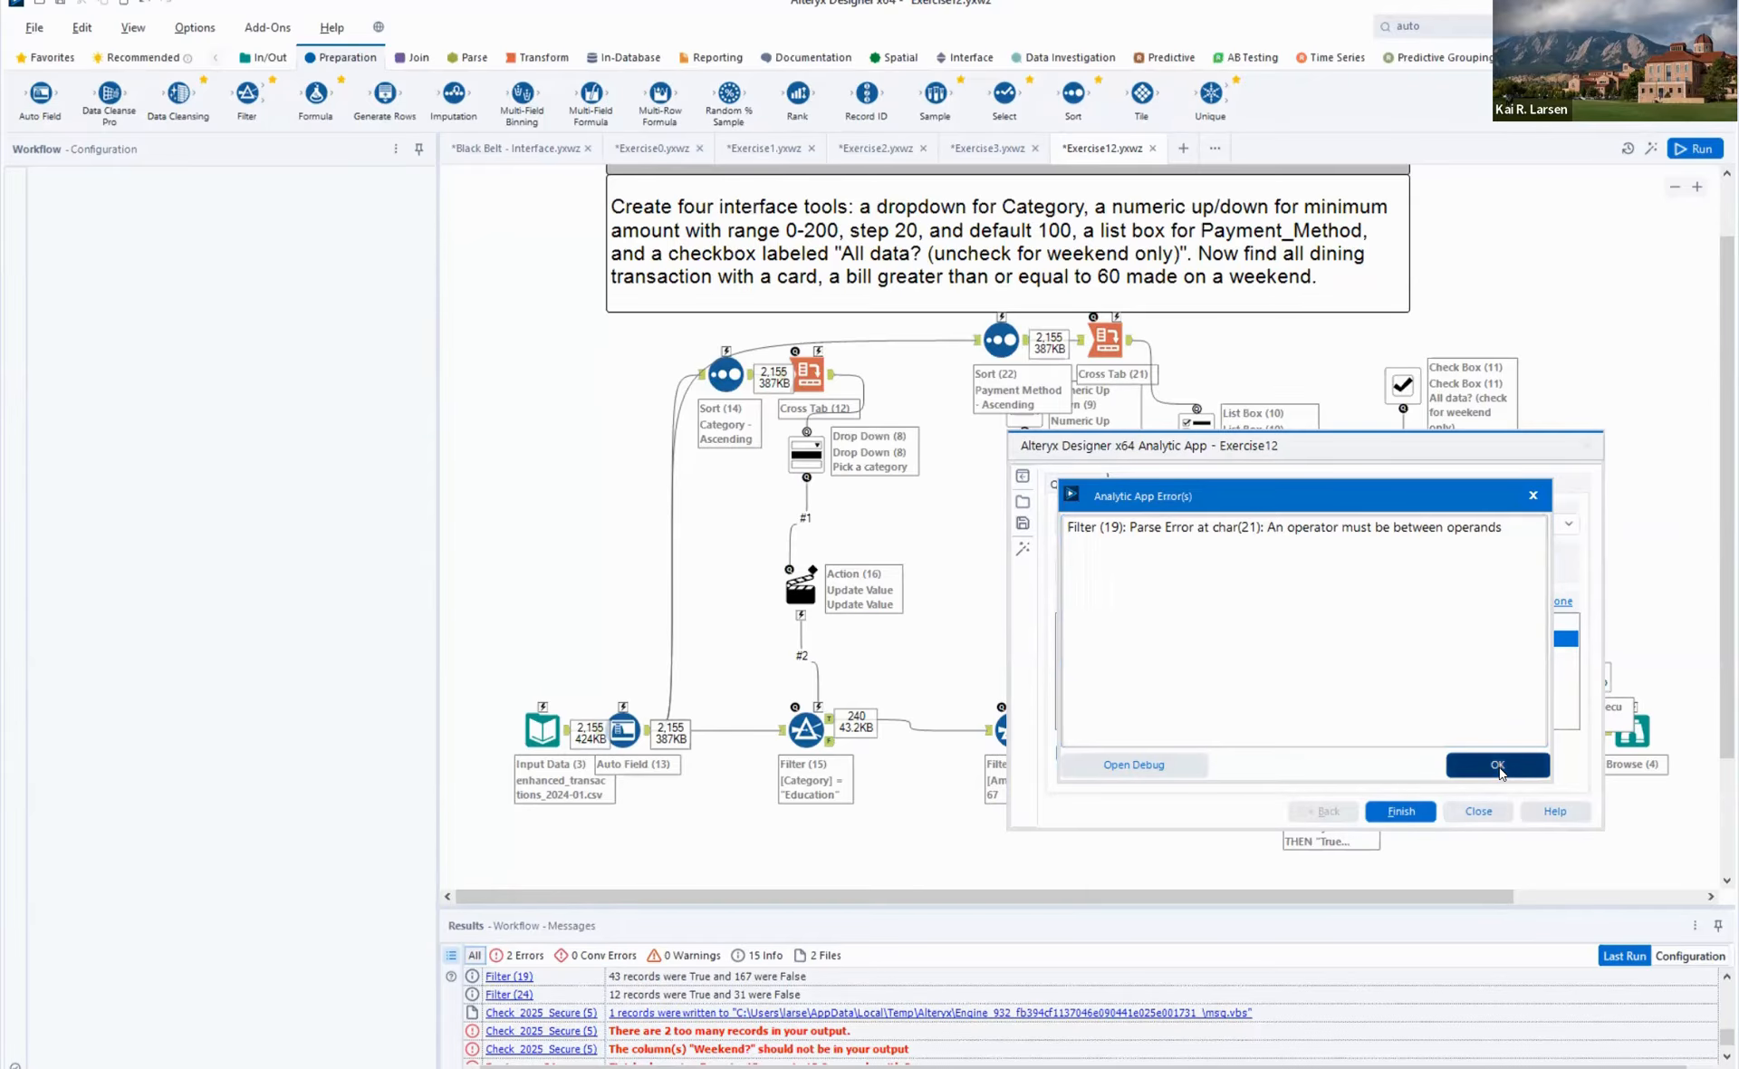
pyautogui.click(1476, 811)
# - Compare the Payment Method Filter, Action and List Box settings, re-enter the Action's specific string to match the filter expression, and rerun the workflow
pyautogui.click(1186, 725)
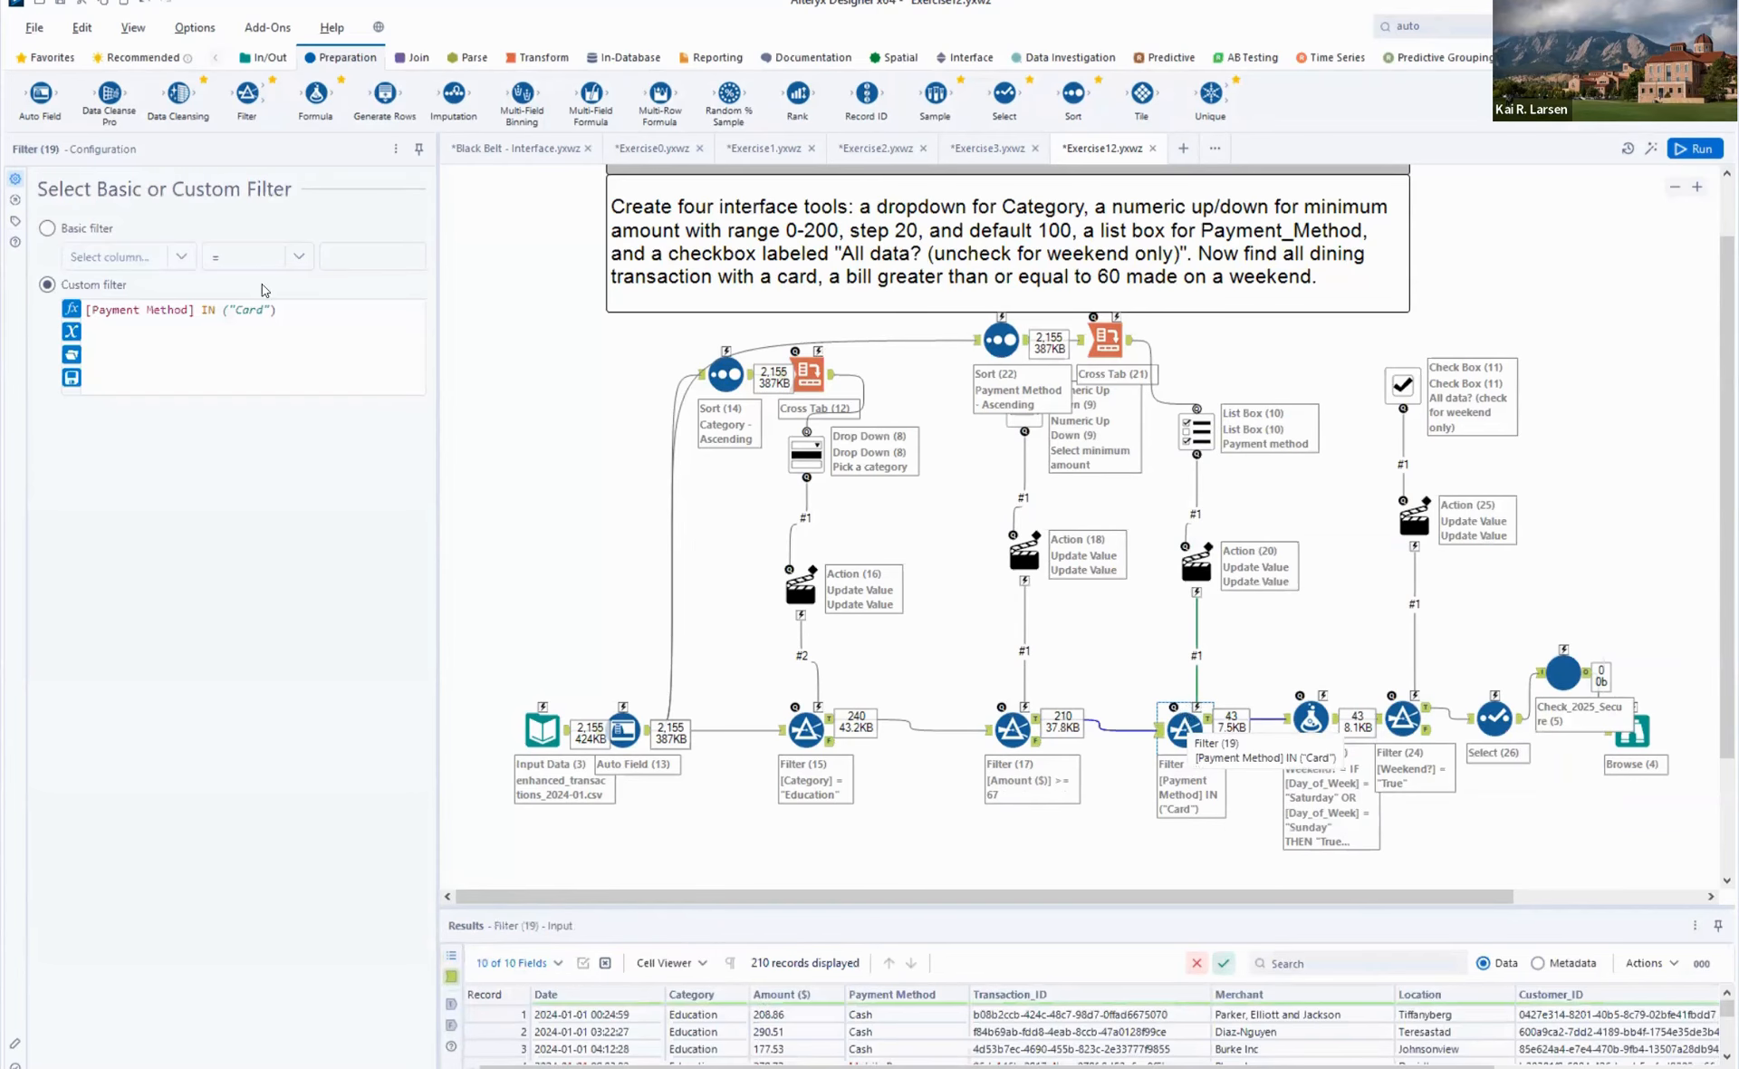
pyautogui.click(1194, 572)
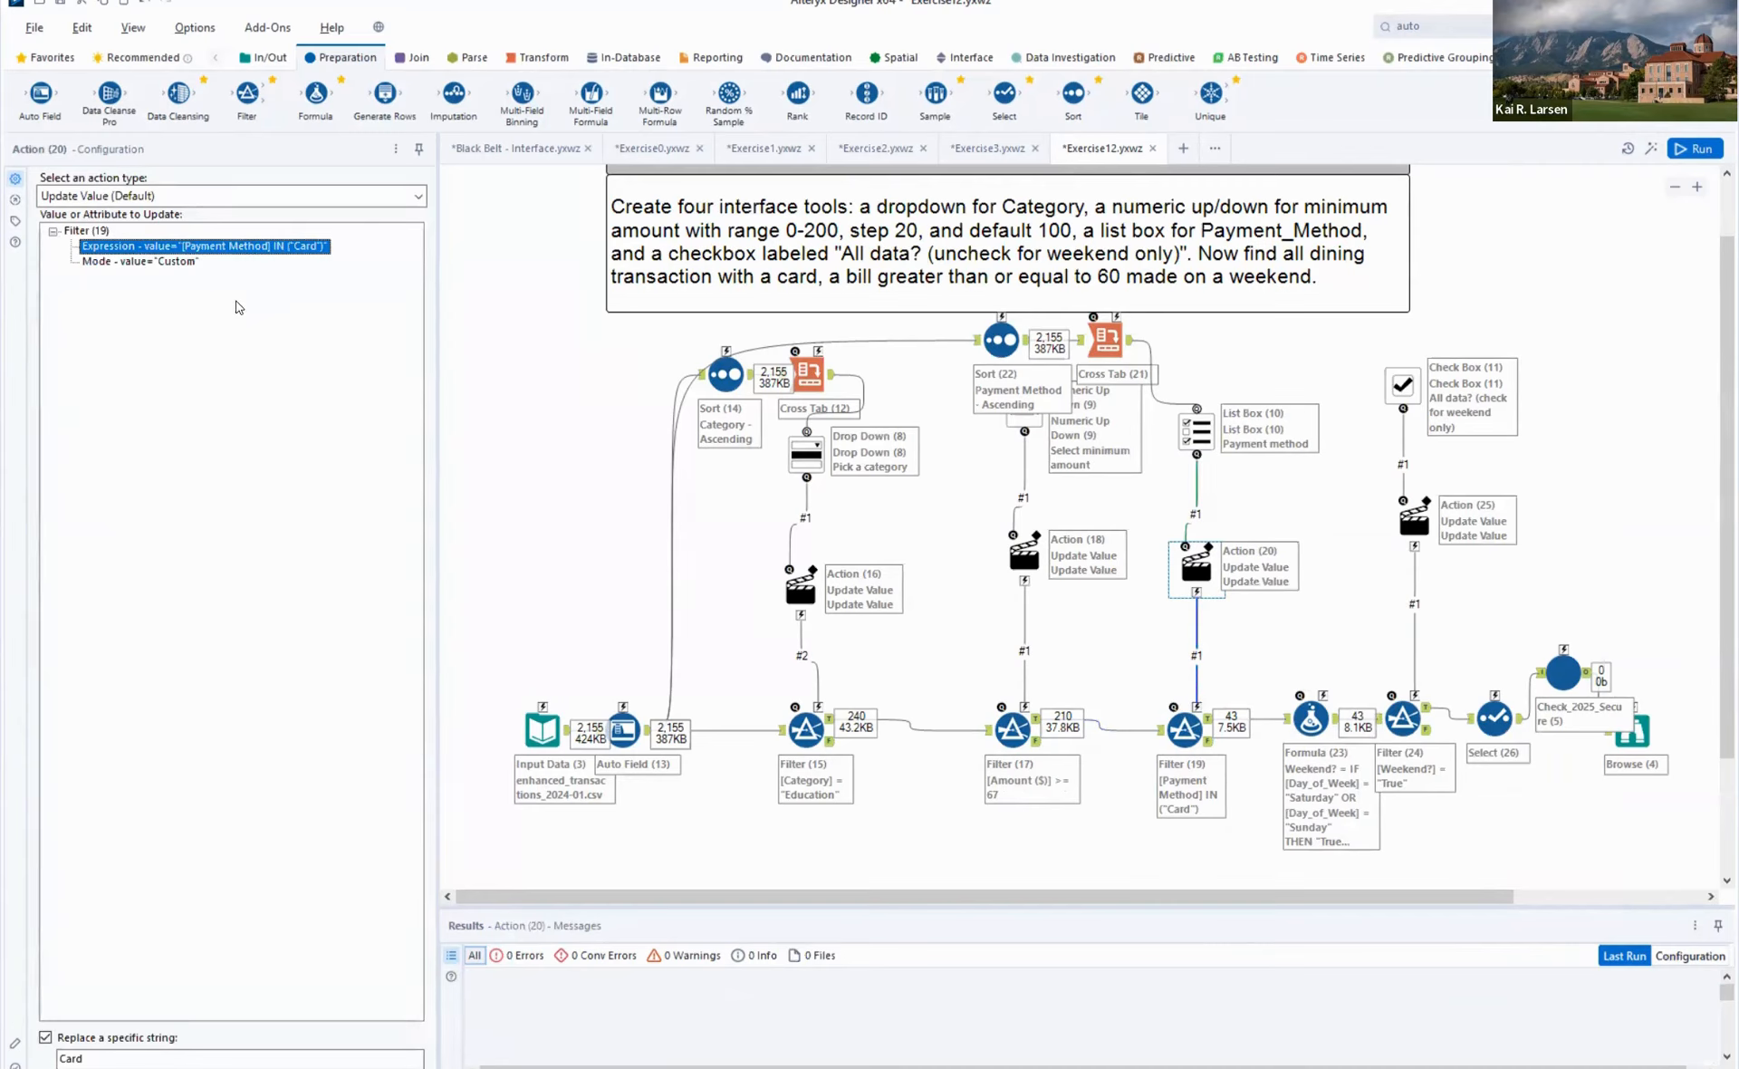
pyautogui.click(1201, 435)
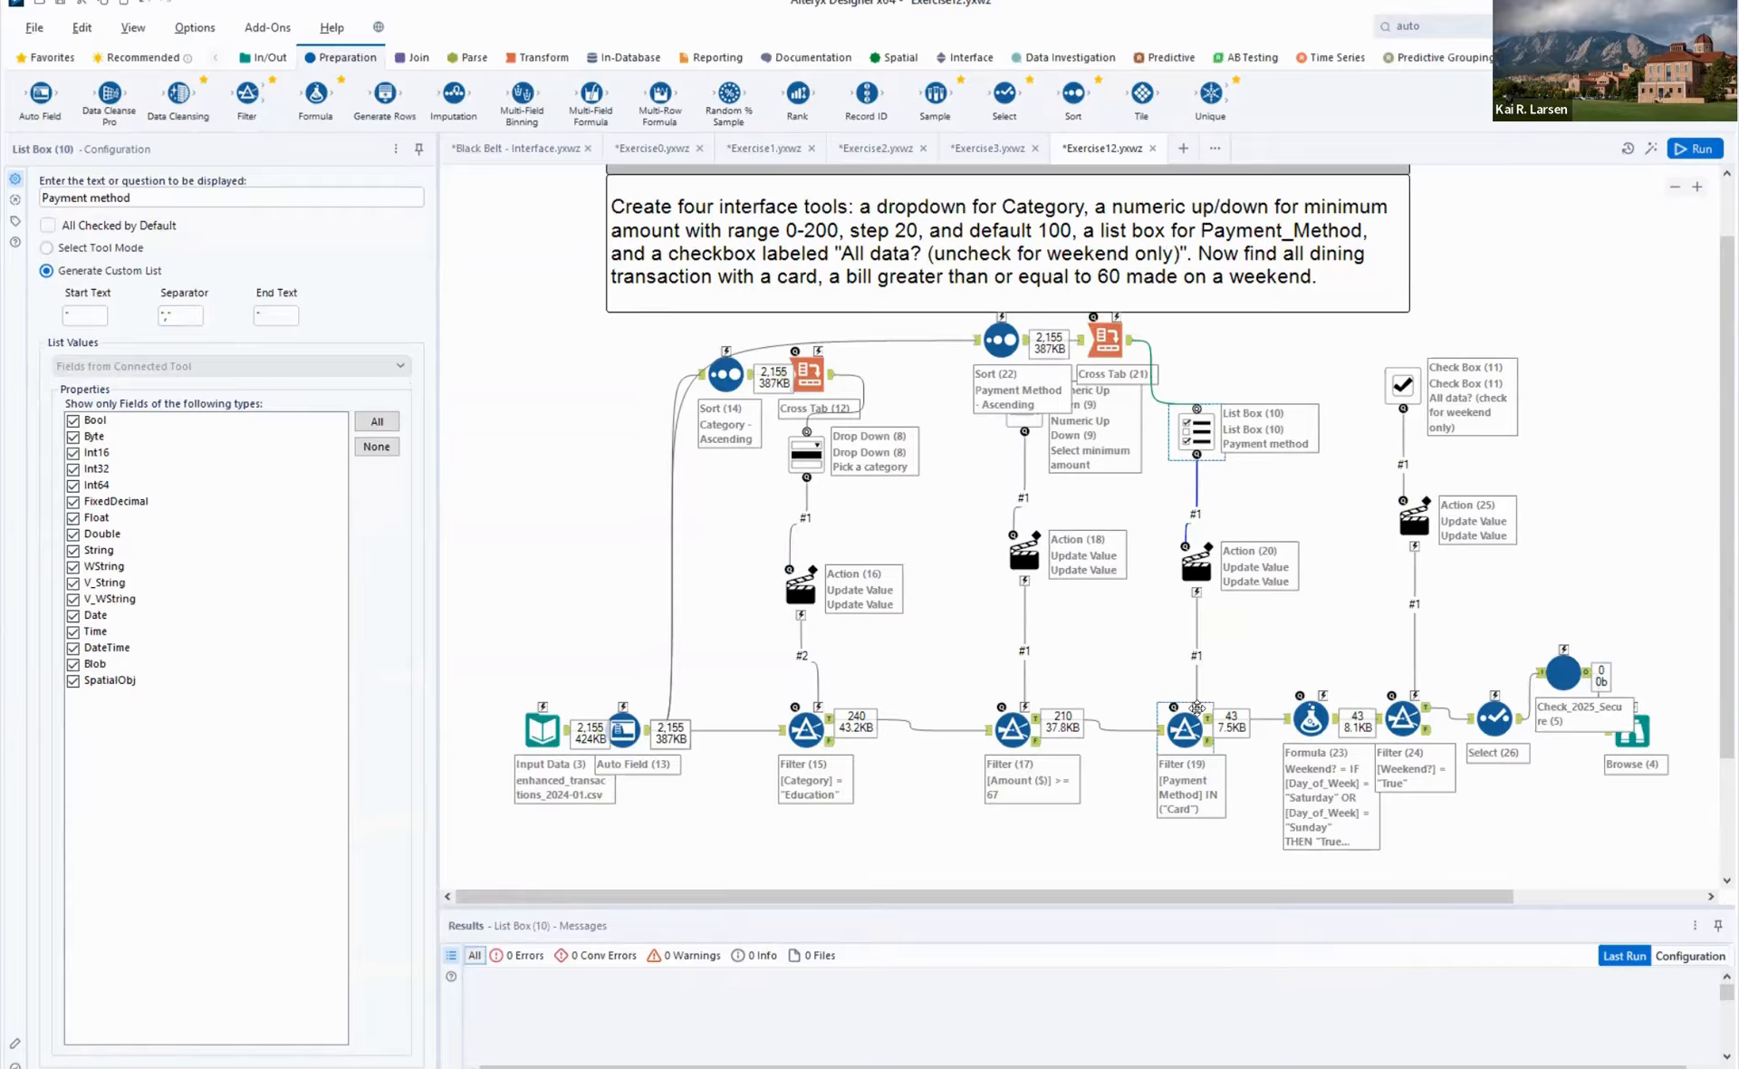
pyautogui.click(1191, 576)
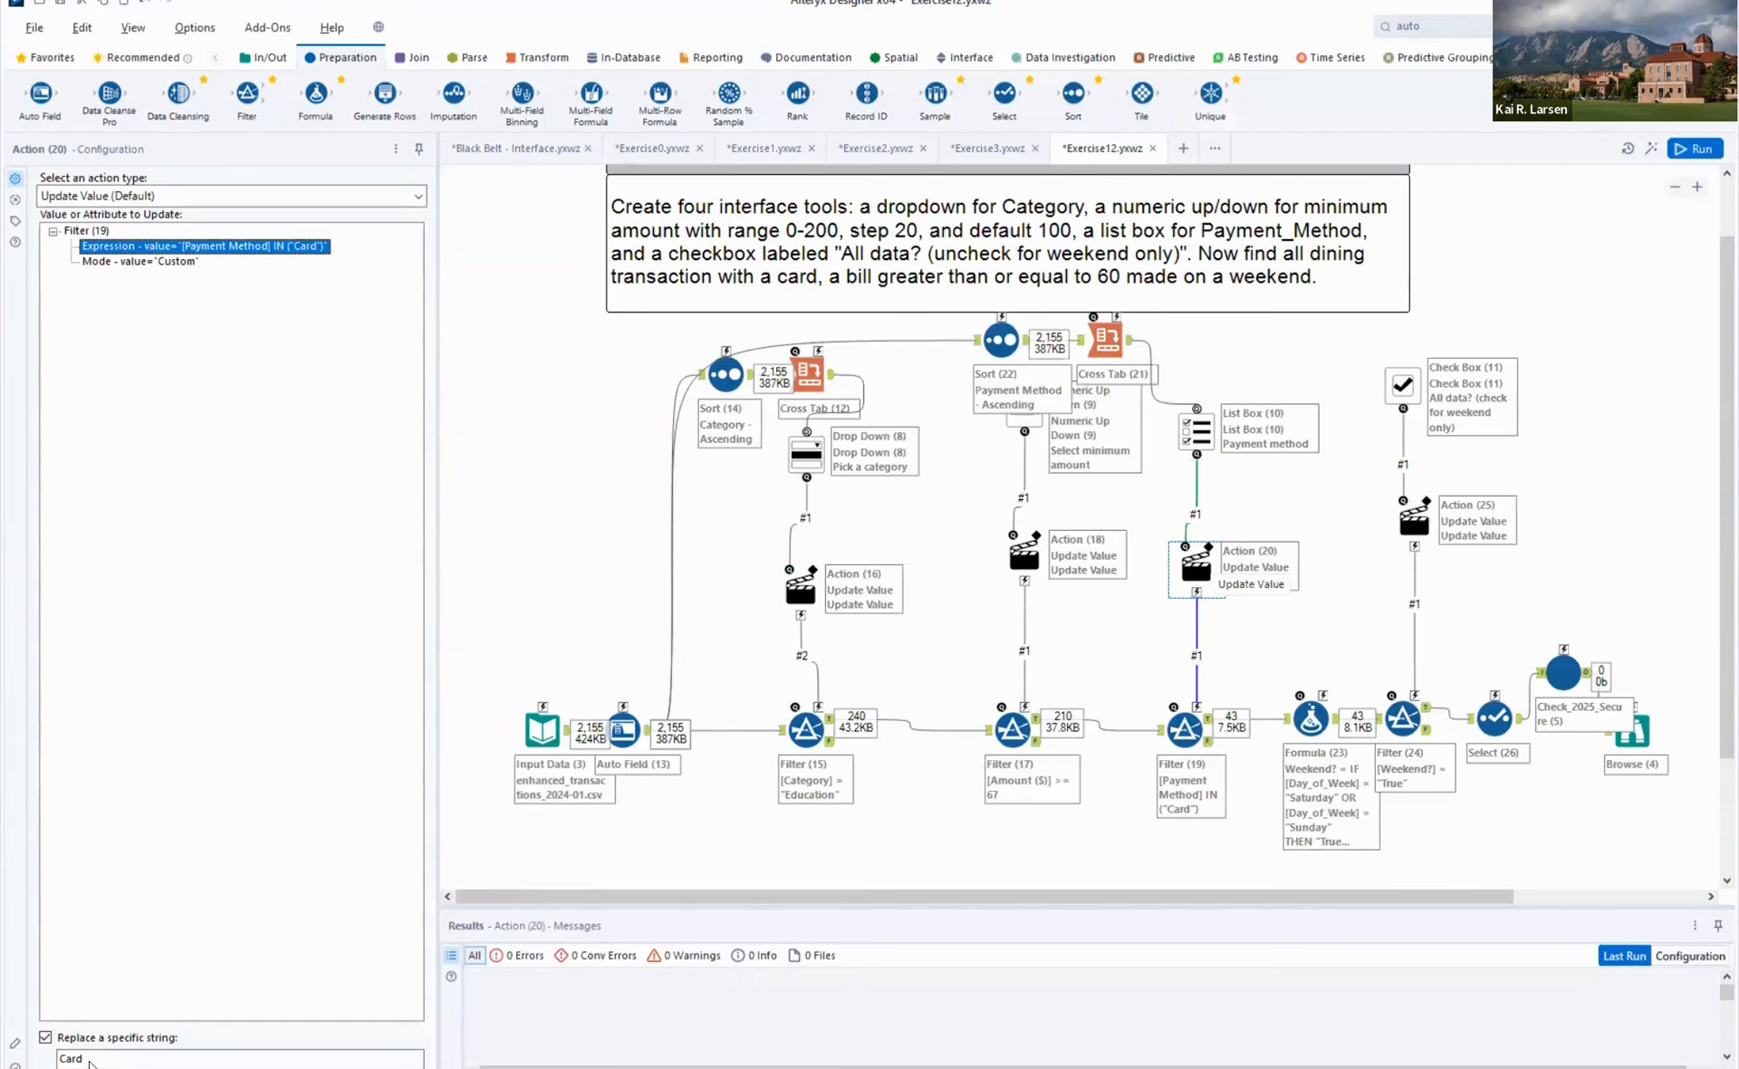
pyautogui.click(90, 1057)
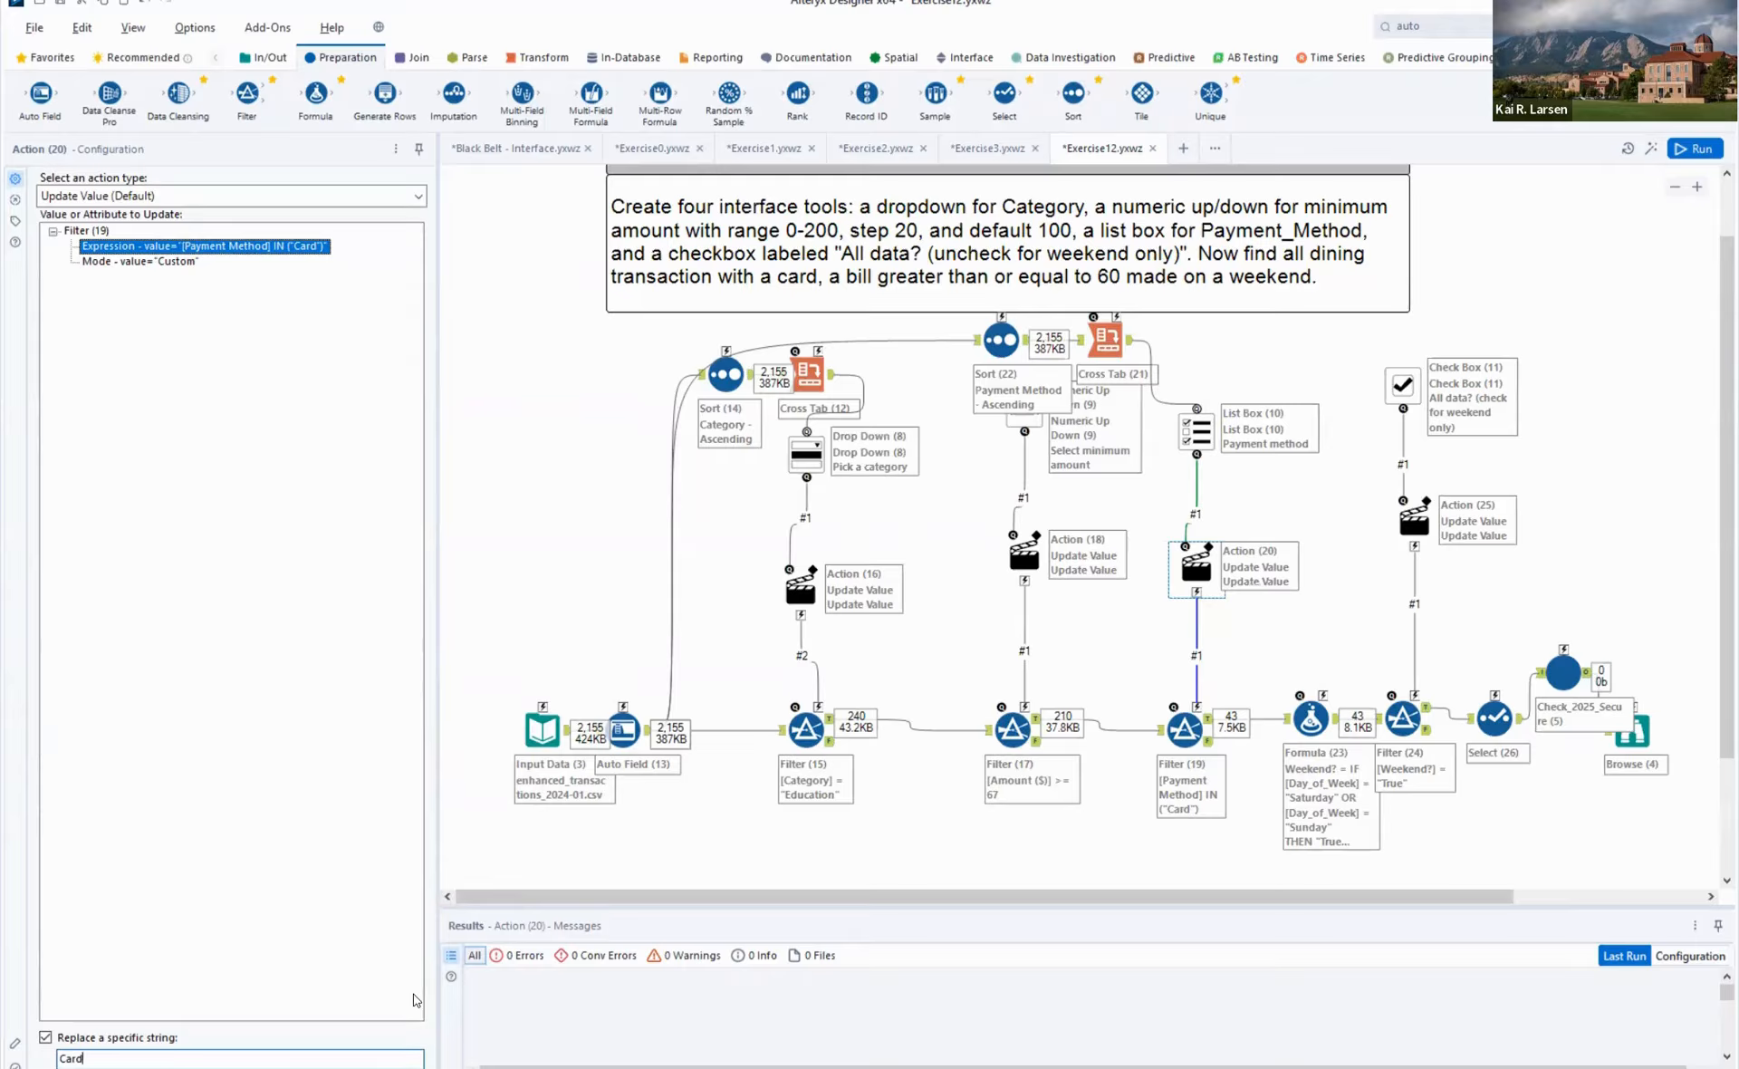
pyautogui.click(194, 260)
pyautogui.click(194, 247)
pyautogui.click(165, 1058)
pyautogui.hotkey('shift', 'Home')
pyautogui.press('Delete')
pyautogui.press('Right')
pyautogui.press('Right')
pyautogui.press('Right')
pyautogui.press('Right')
pyautogui.press('Right')
pyautogui.hotkey('ctrl', 'r')
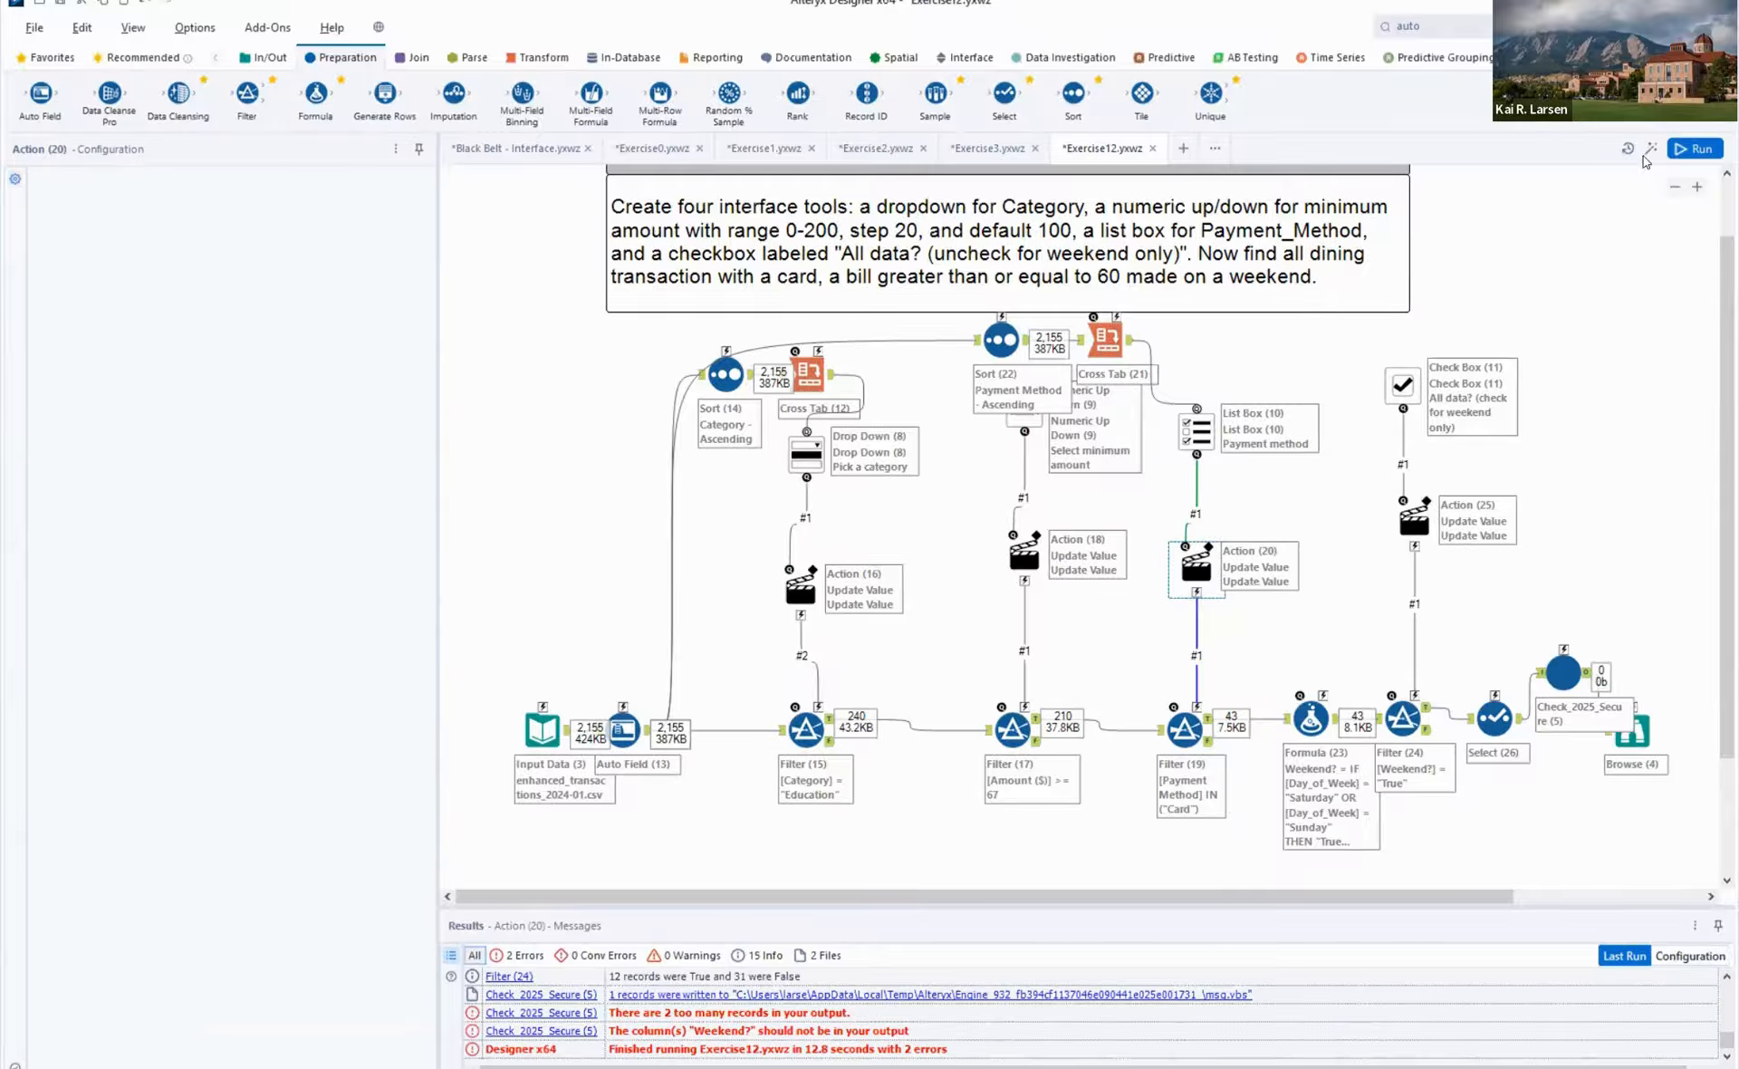
pyautogui.click(1521, 315)
pyautogui.hotkey('ctrl', 'r')
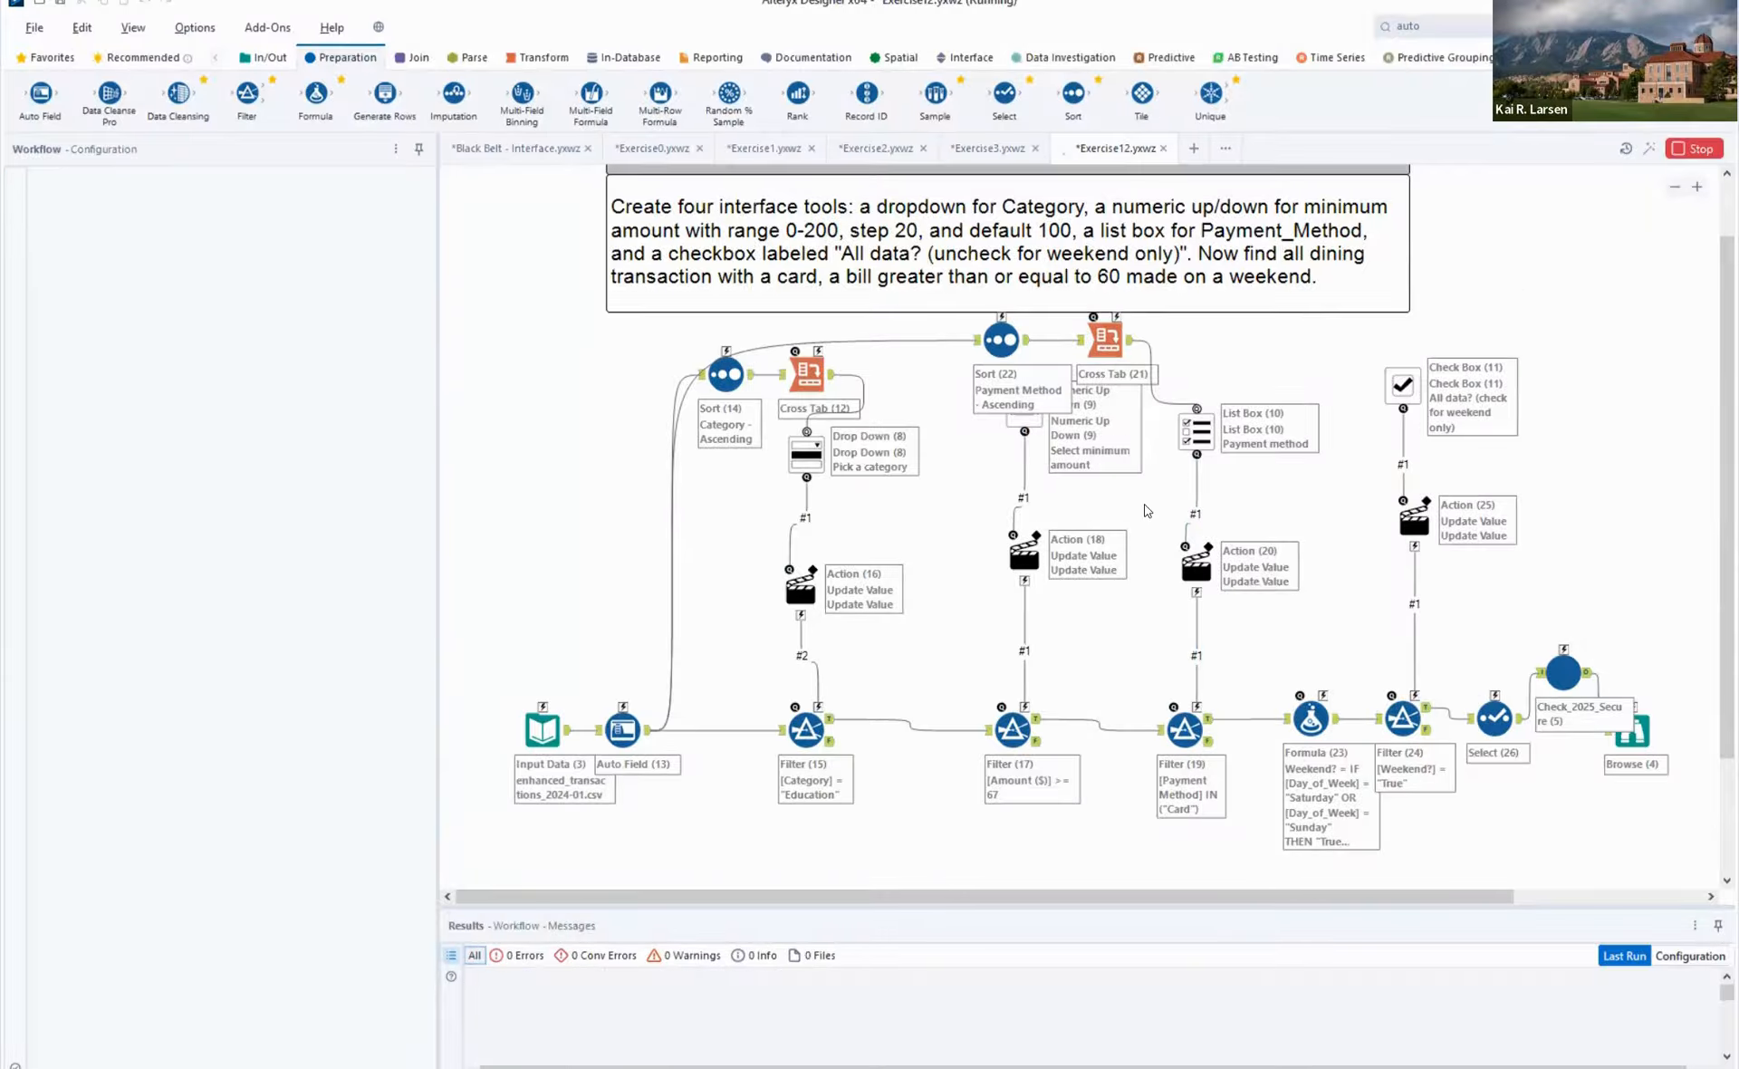
# - Run the workflow as an analytic app with category Dining, minimum amount 60, payment method Card and the weekend box checked
pyautogui.click(1652, 150)
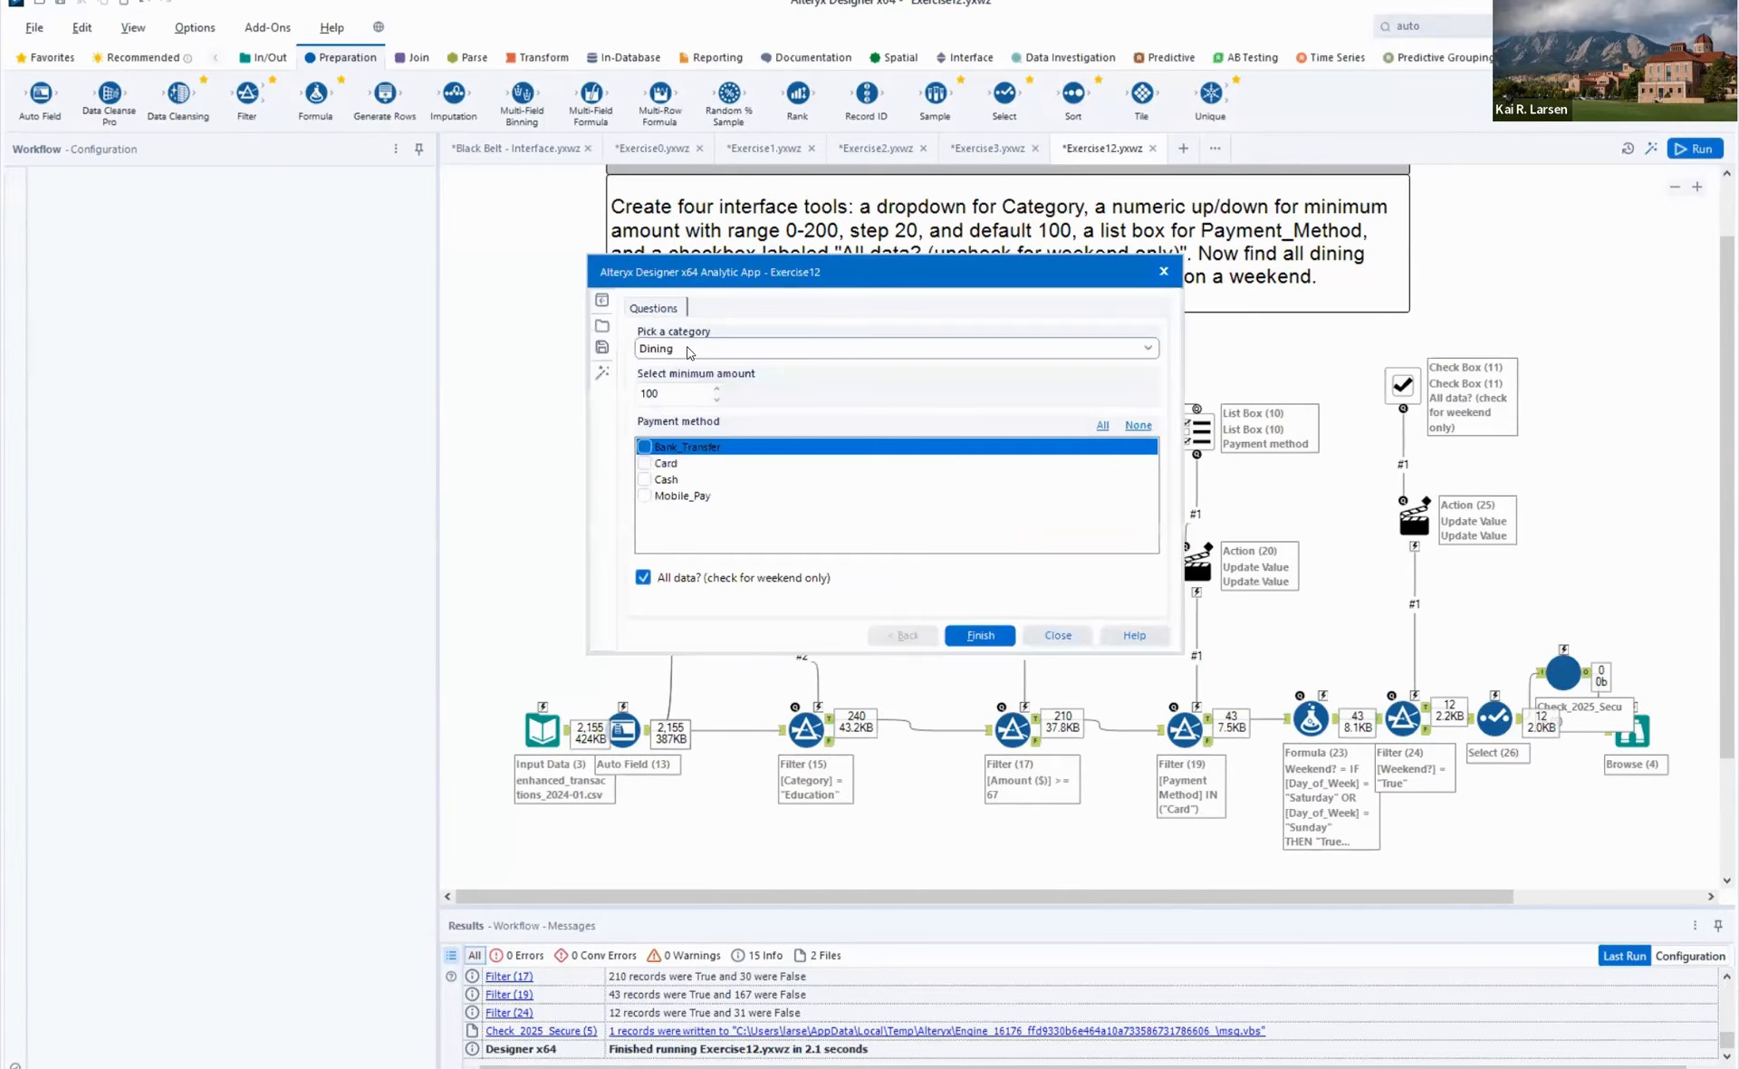
pyautogui.click(717, 400)
pyautogui.click(716, 399)
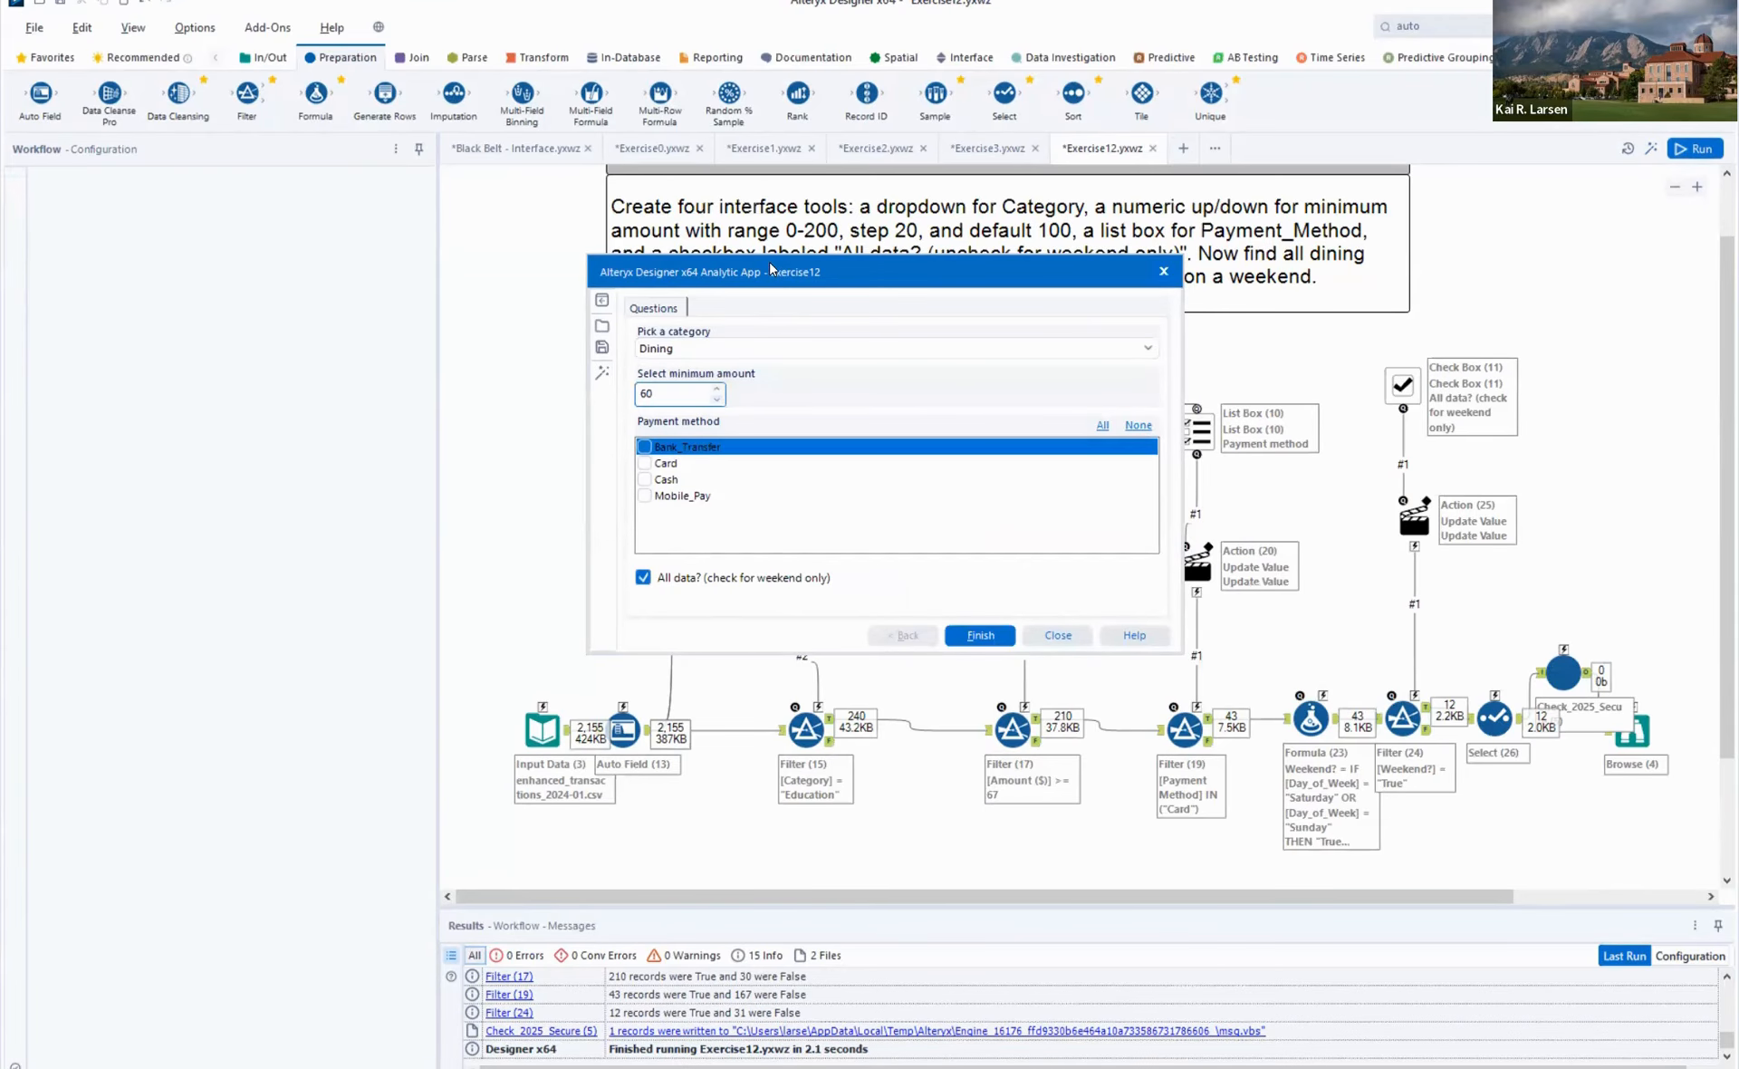
pyautogui.moveTo(770, 265); pyautogui.dragTo(939, 384)
pyautogui.click(828, 585)
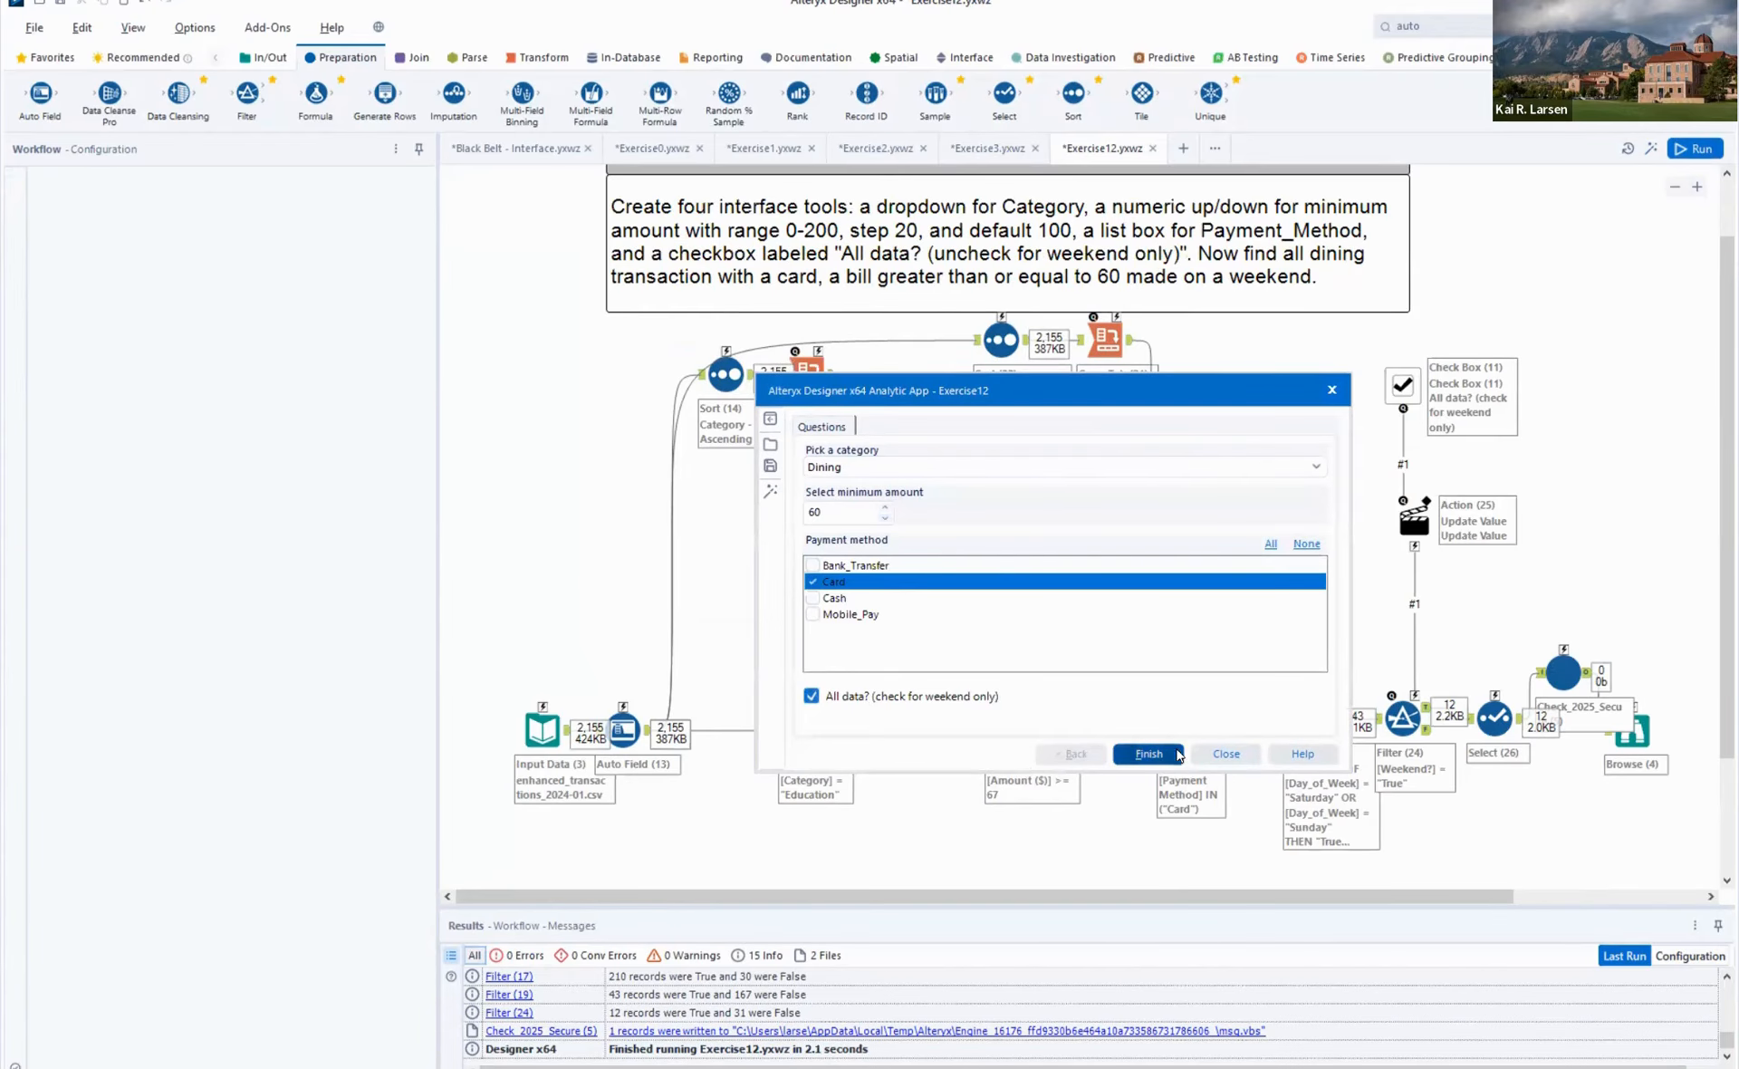
pyautogui.click(1150, 756)
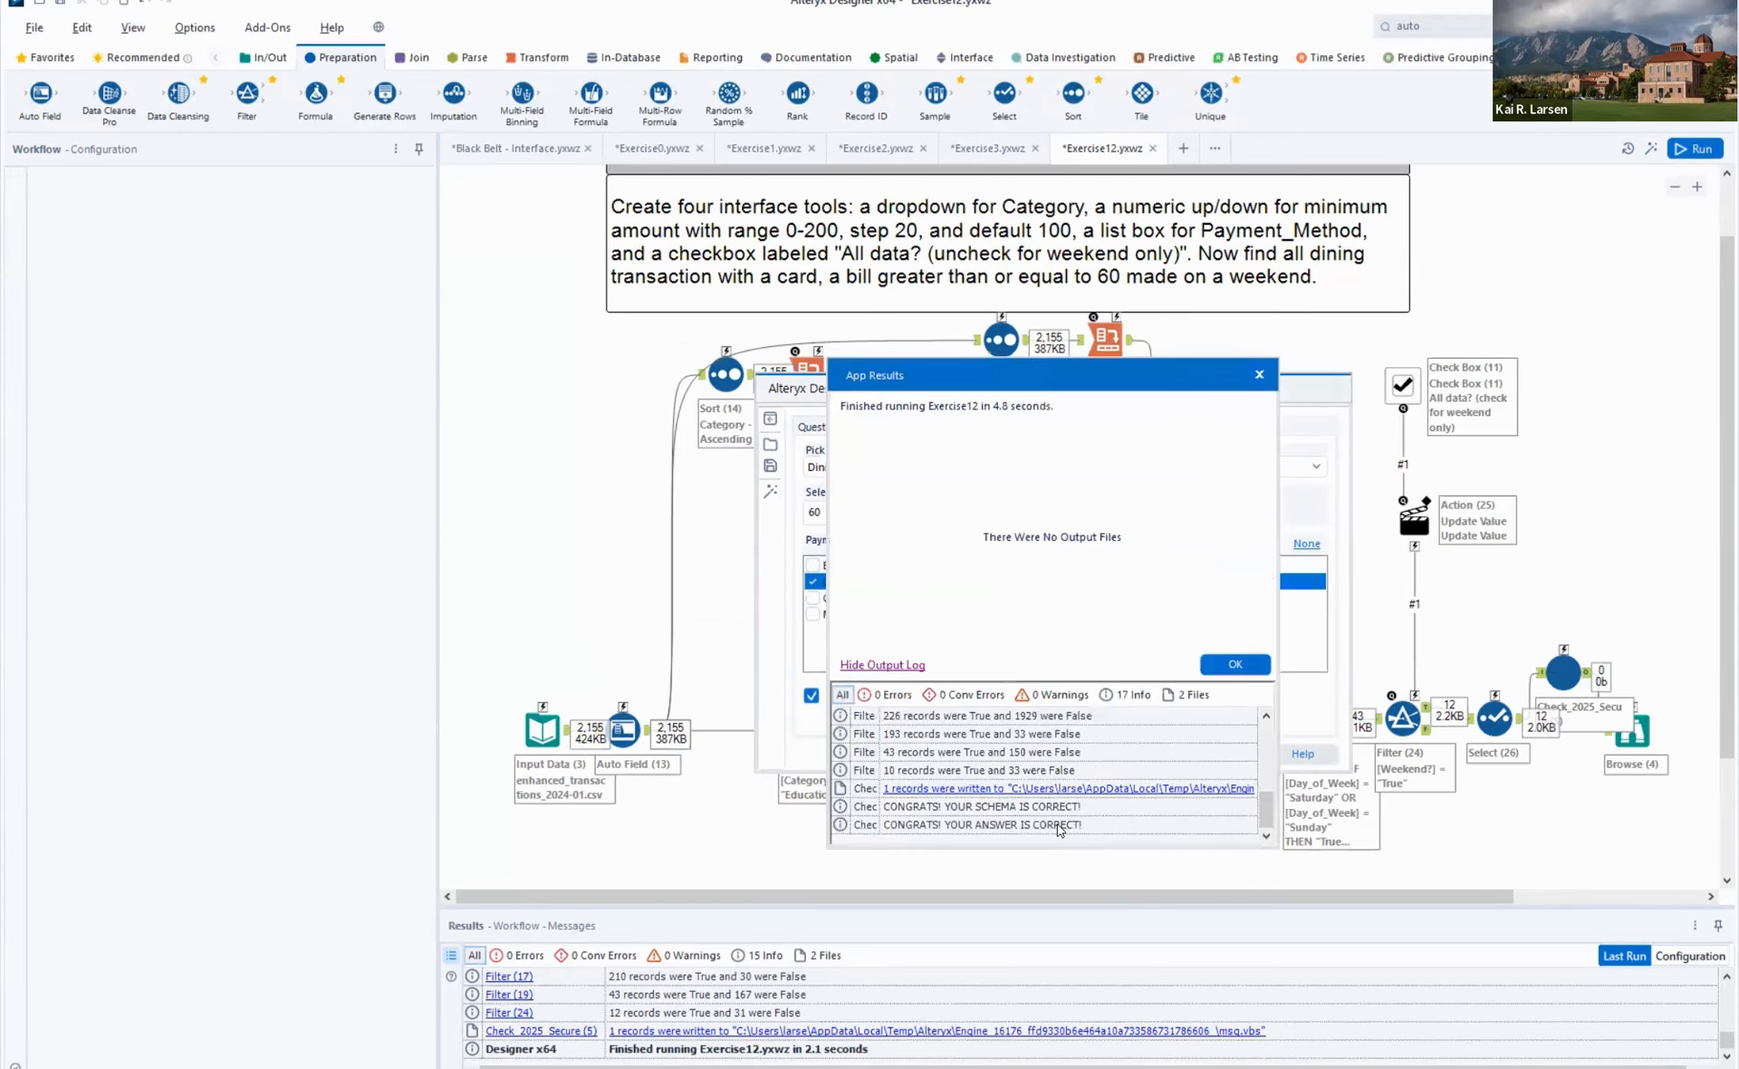
# - Review the checker's verdict in the app's output log, and close the results and the app window
pyautogui.click(1058, 826)
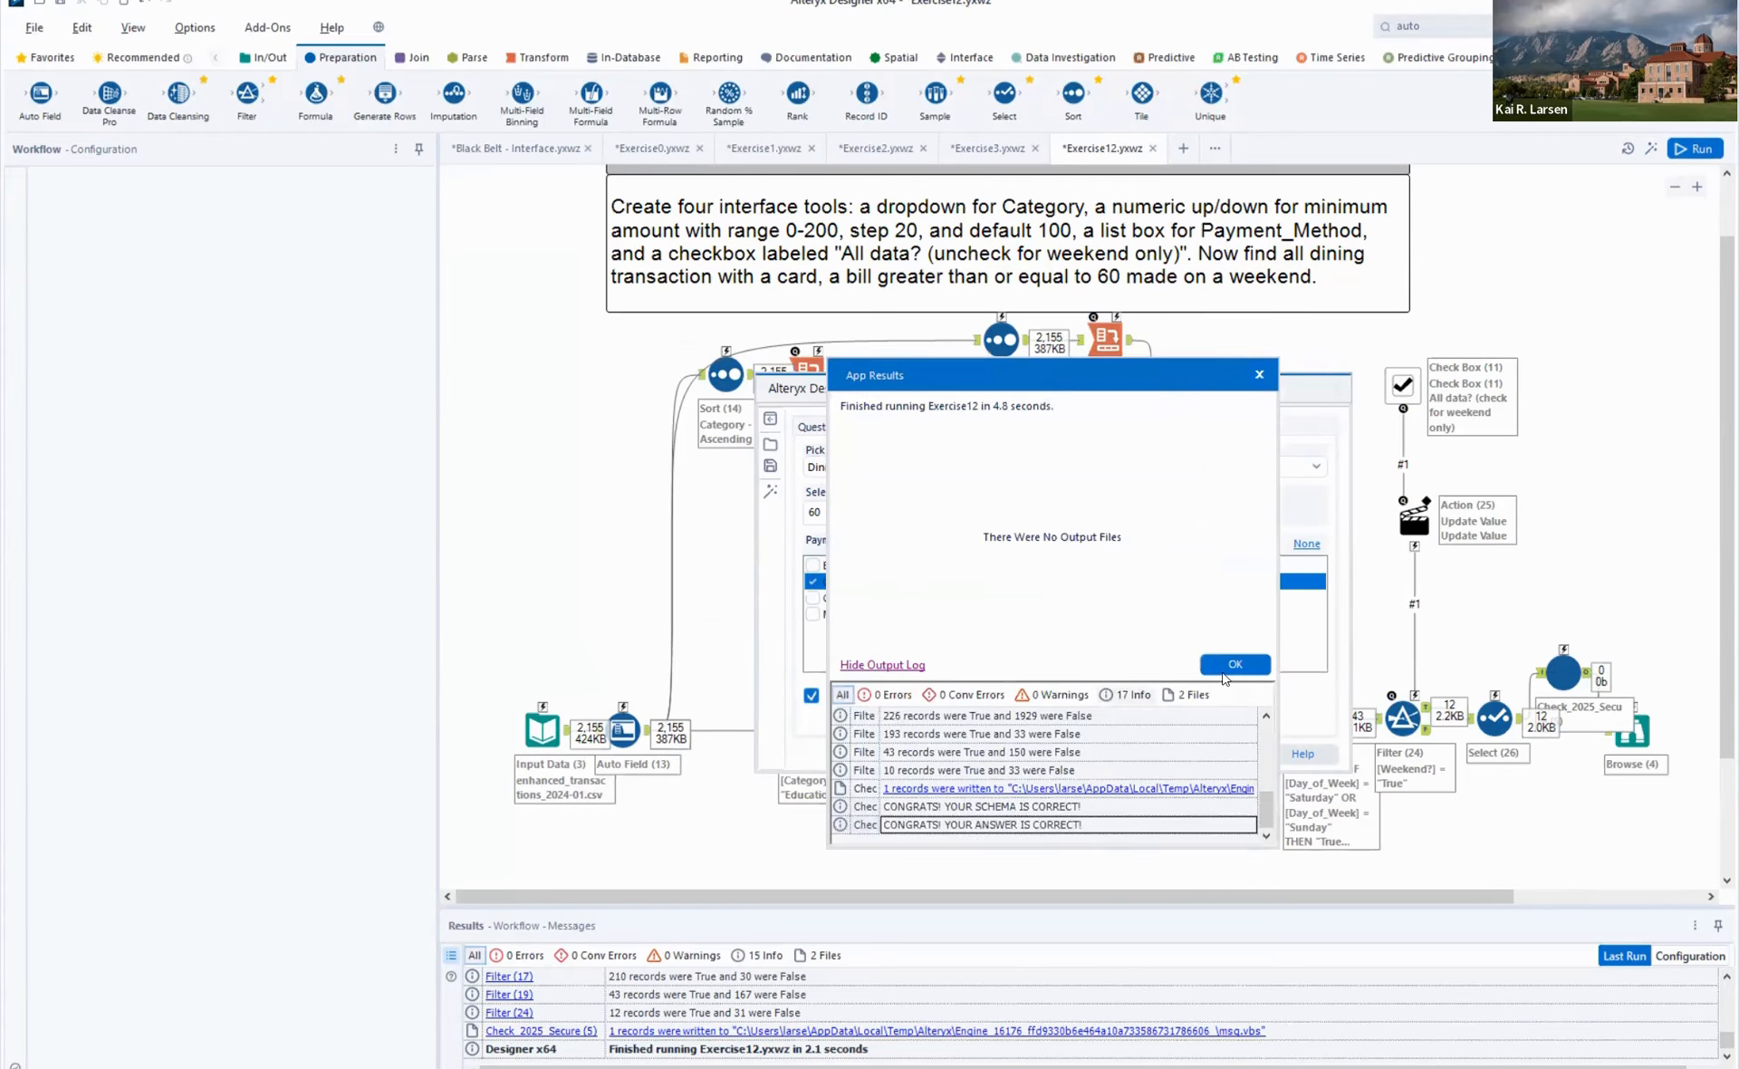
pyautogui.click(1224, 670)
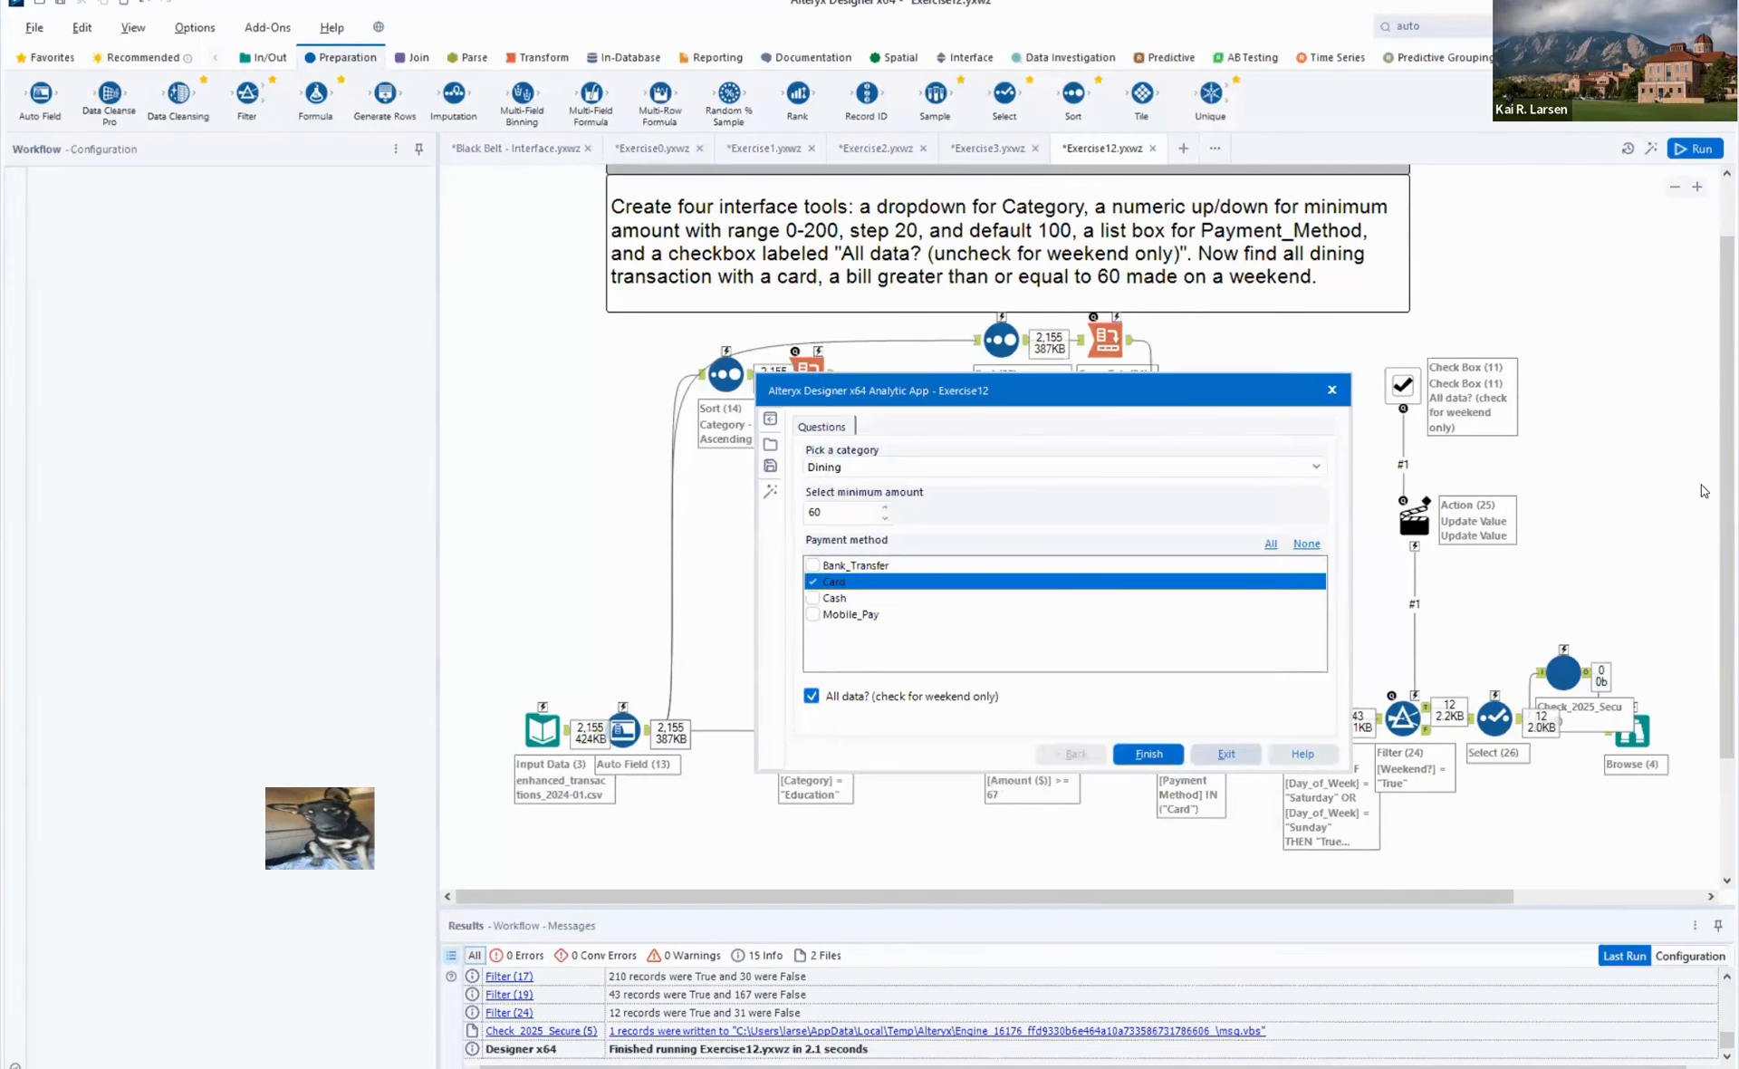
pyautogui.press('Escape')
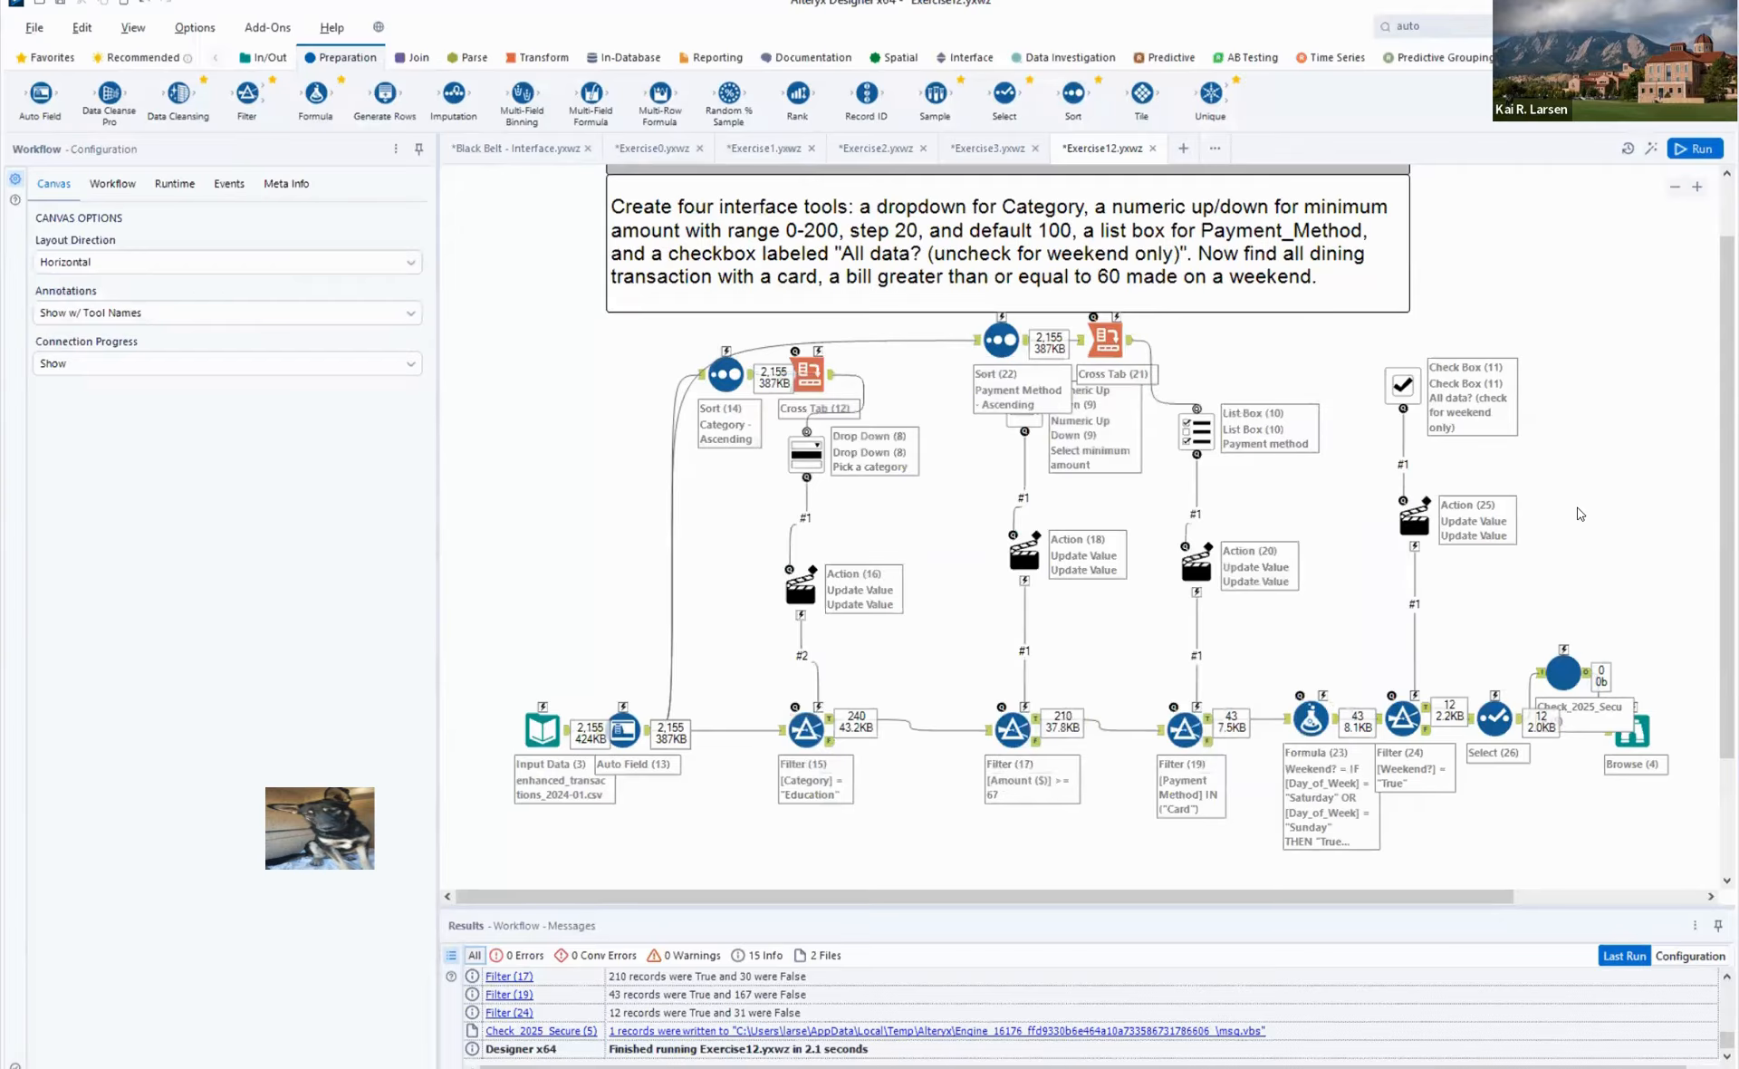